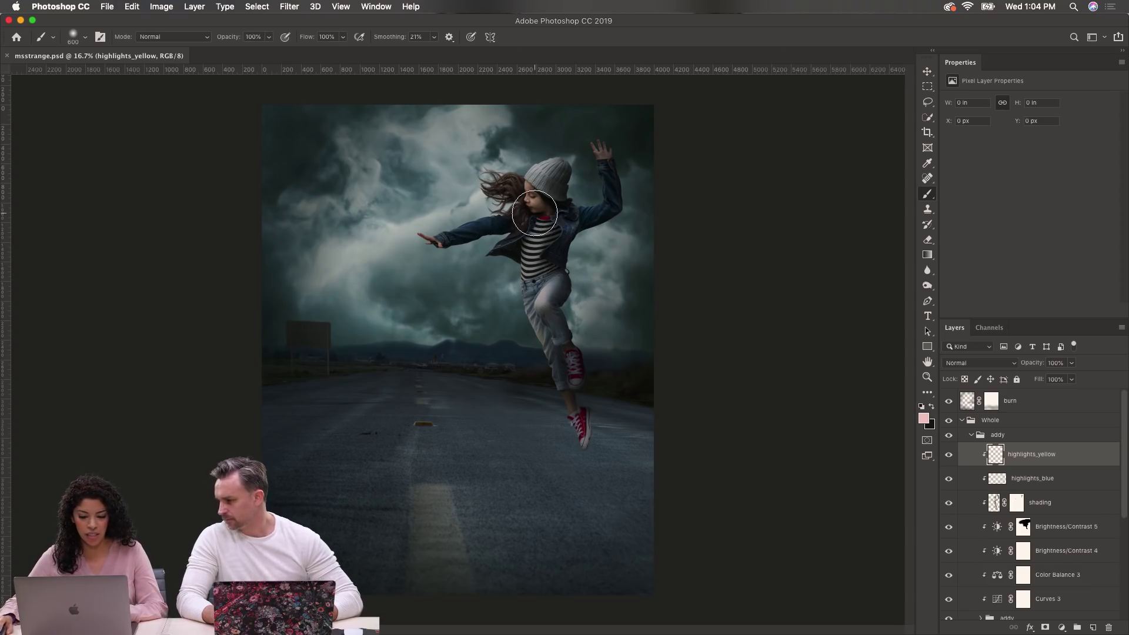
# Step: Examine the jumping girl's upper body up close and look through the highlight, shading and adjustment layers applied to her
pyautogui.keyDown('super'); pyautogui.click(532, 203); pyautogui.keyUp('super')
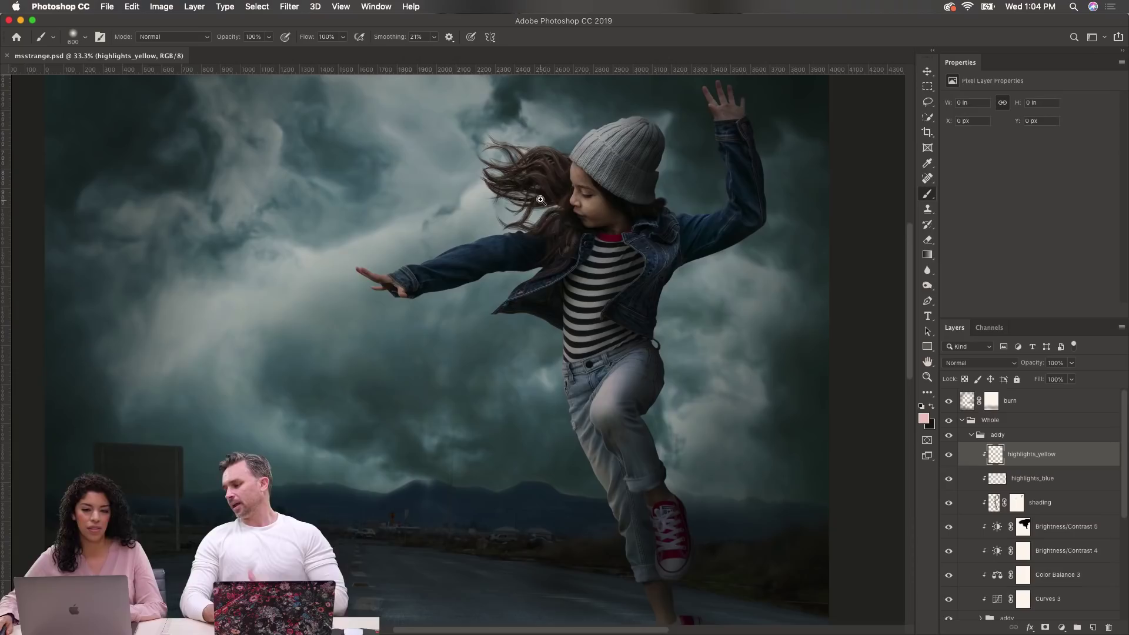
pyautogui.keyDown('super'); pyautogui.click(540, 200); pyautogui.keyUp('super')
pyautogui.scroll(3, 534, 202)
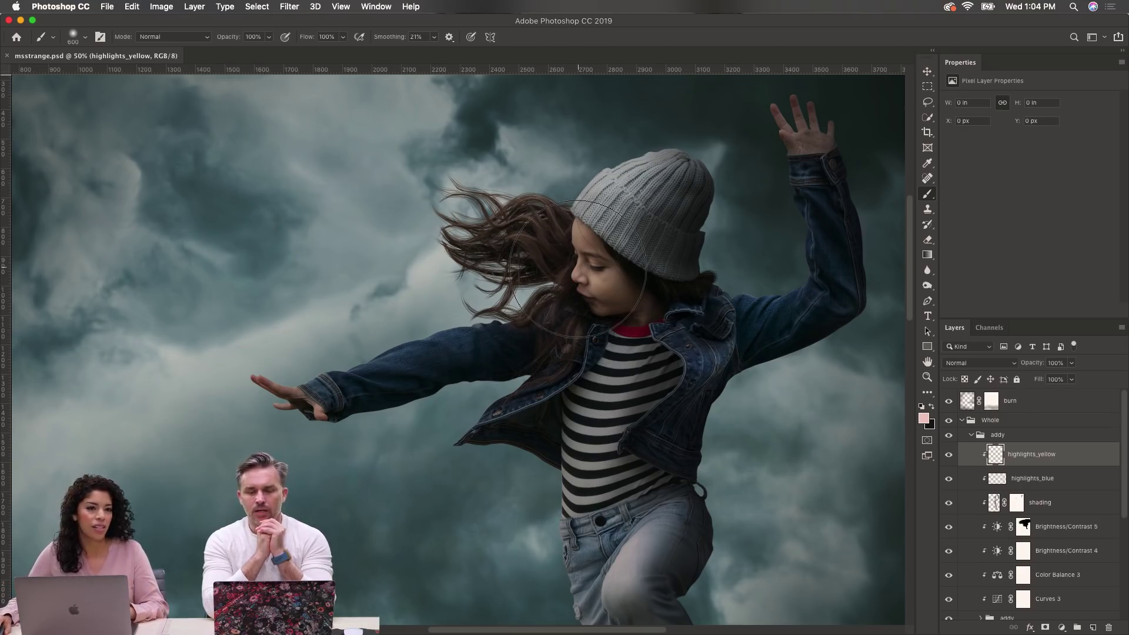
pyautogui.scroll(1, 578, 269)
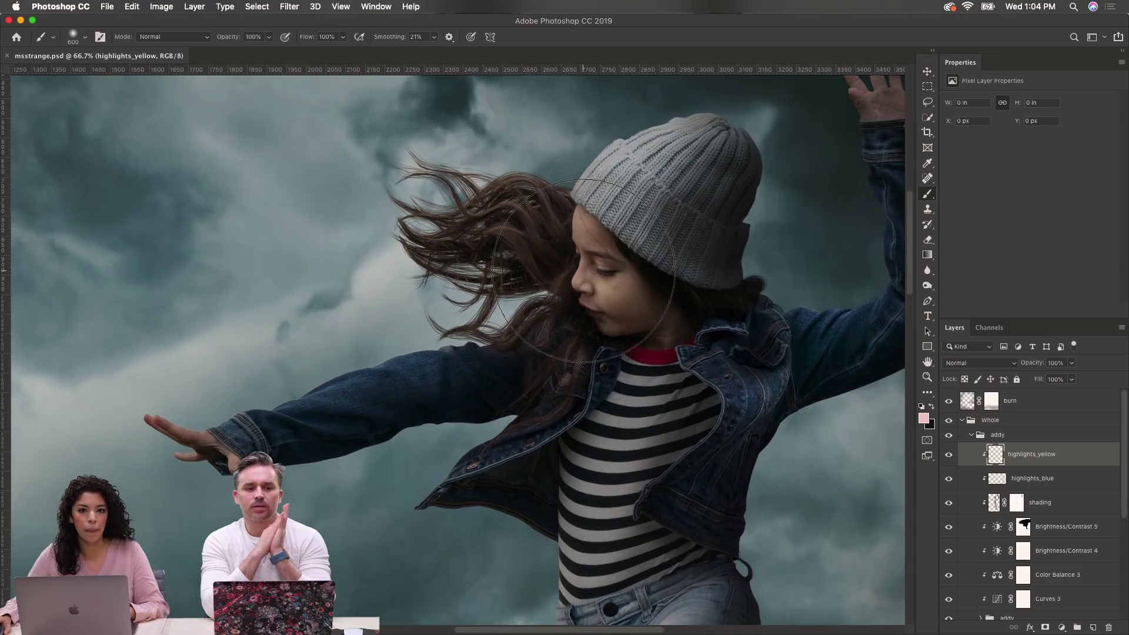
pyautogui.scroll(-1, 1005, 501)
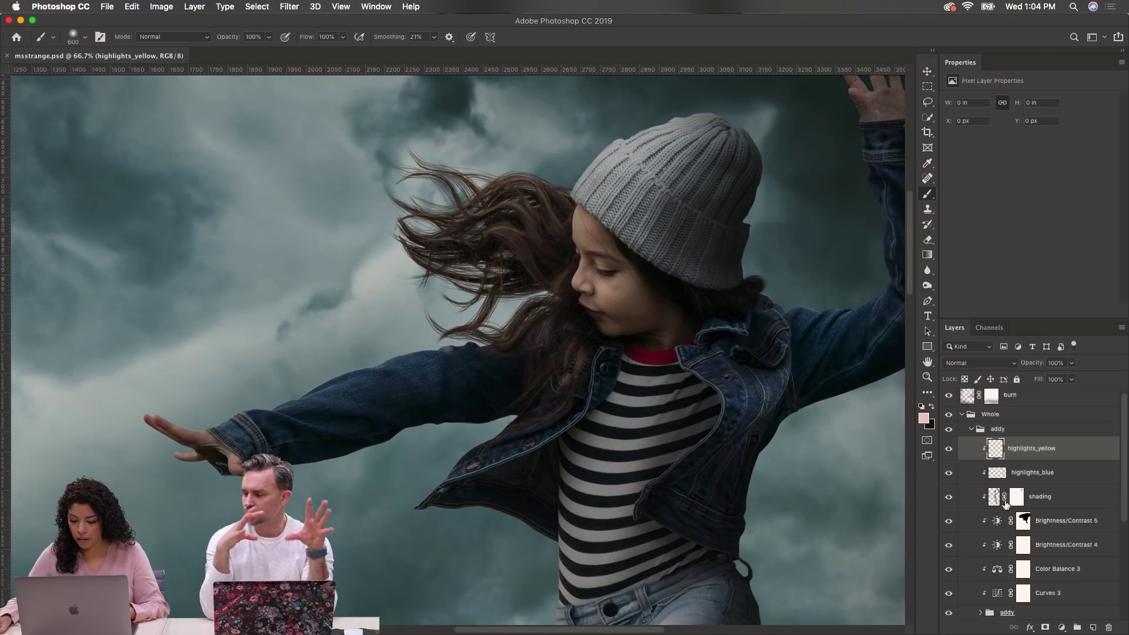
pyautogui.scroll(-3, 1006, 501)
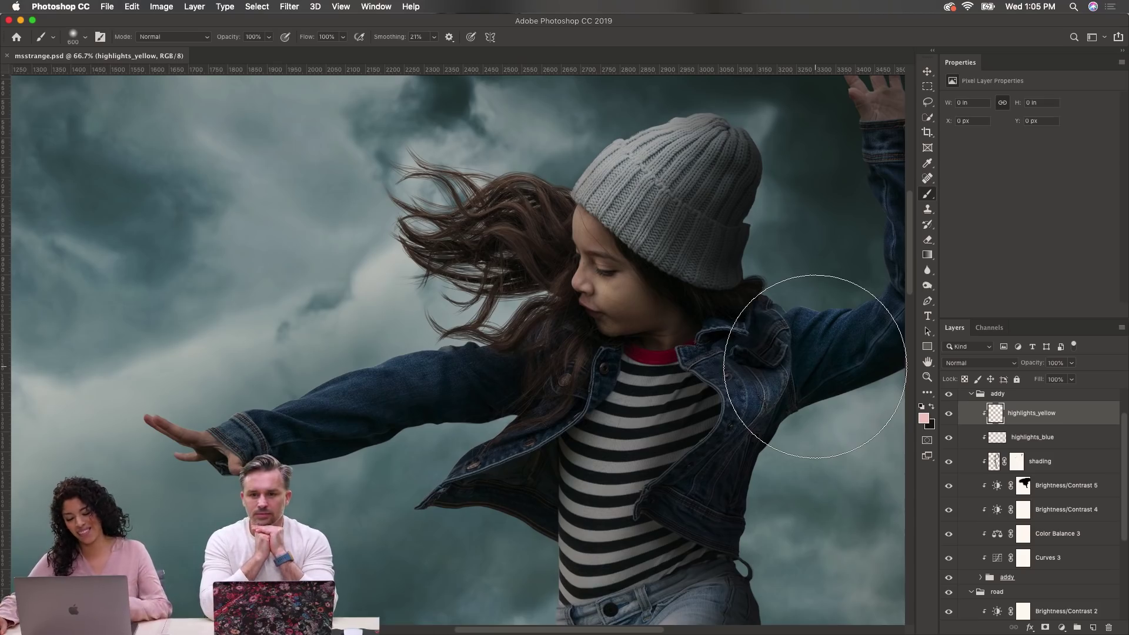
pyautogui.scroll(-2, 1009, 519)
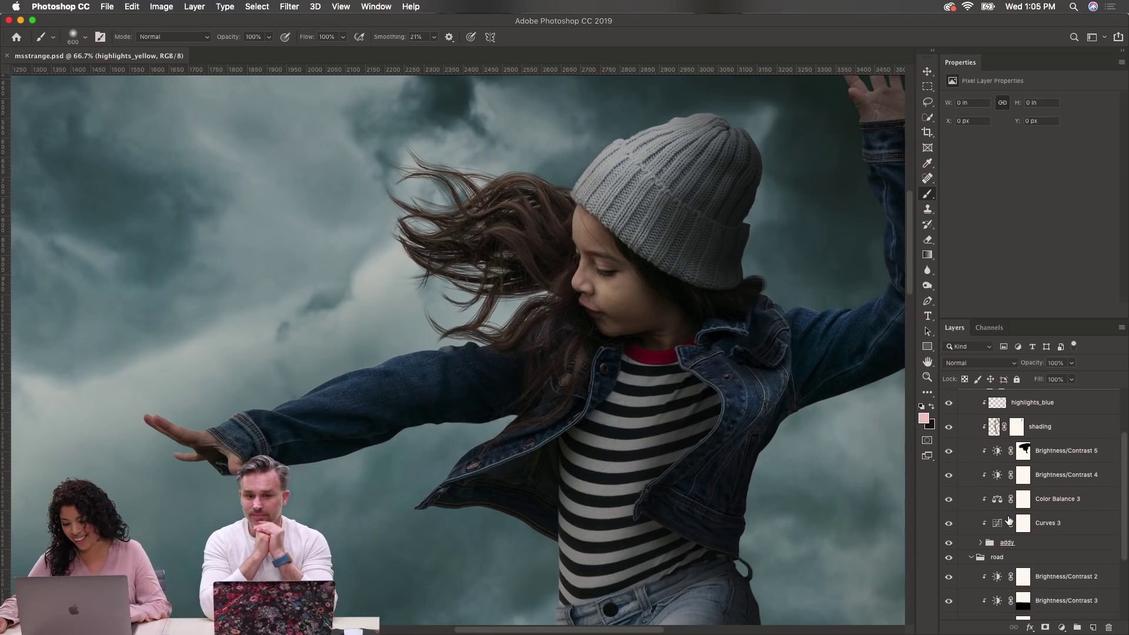
pyautogui.scroll(5, 1009, 519)
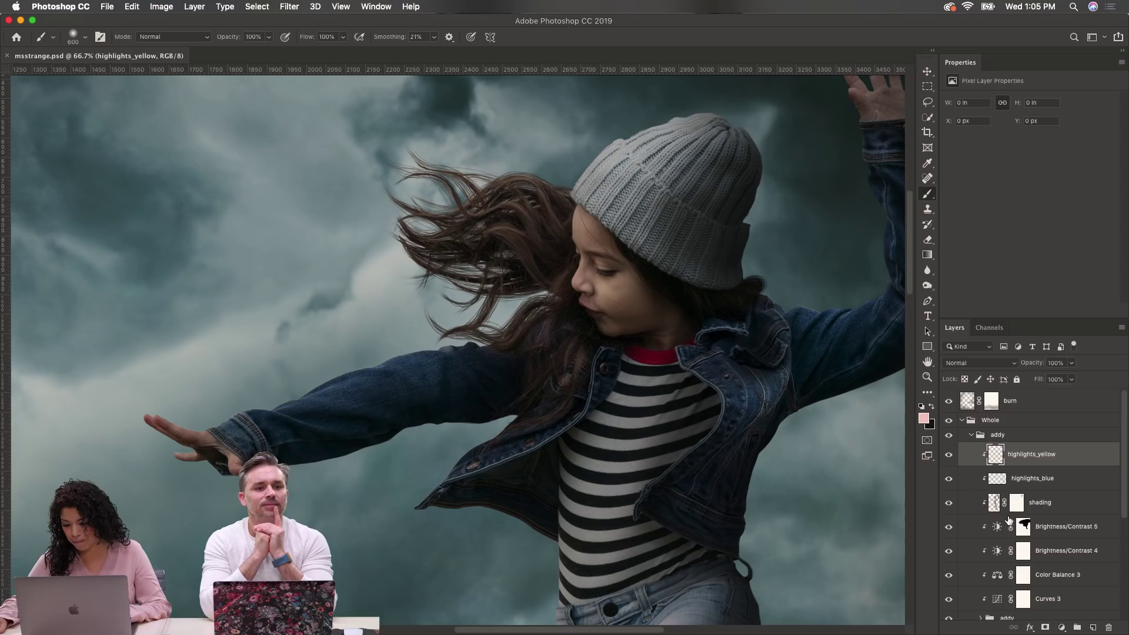
pyautogui.scroll(-5, 1009, 520)
pyautogui.scroll(5, 1009, 519)
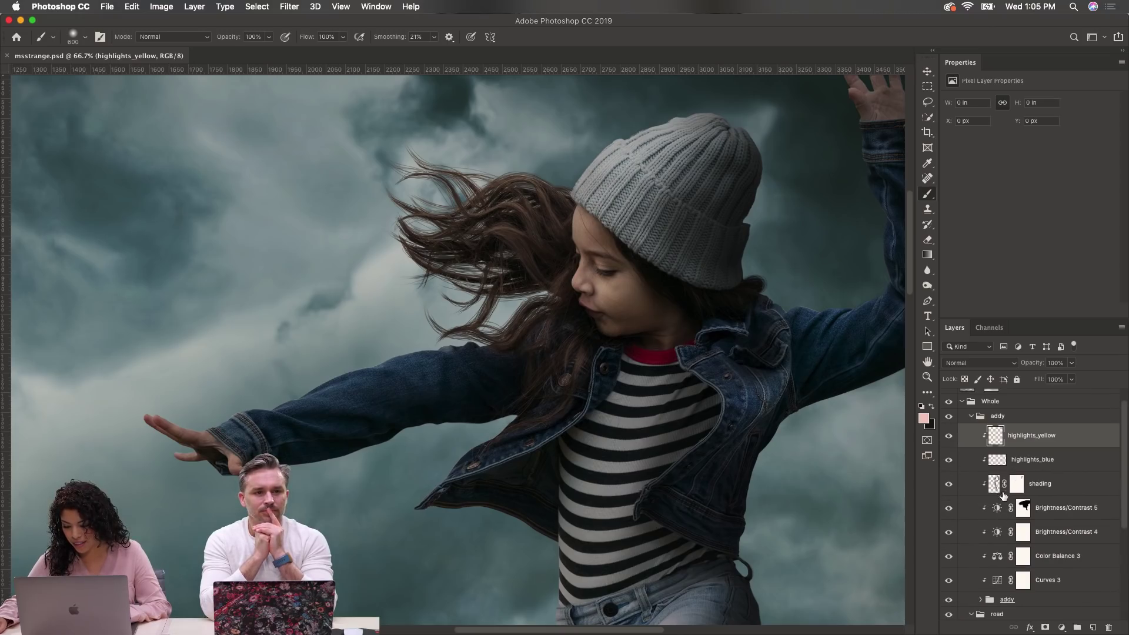
# Step: Expand the girl's nested layer group and hide its hair, highlights and shading layers
pyautogui.scroll(-1, 1004, 497)
pyautogui.click(981, 556)
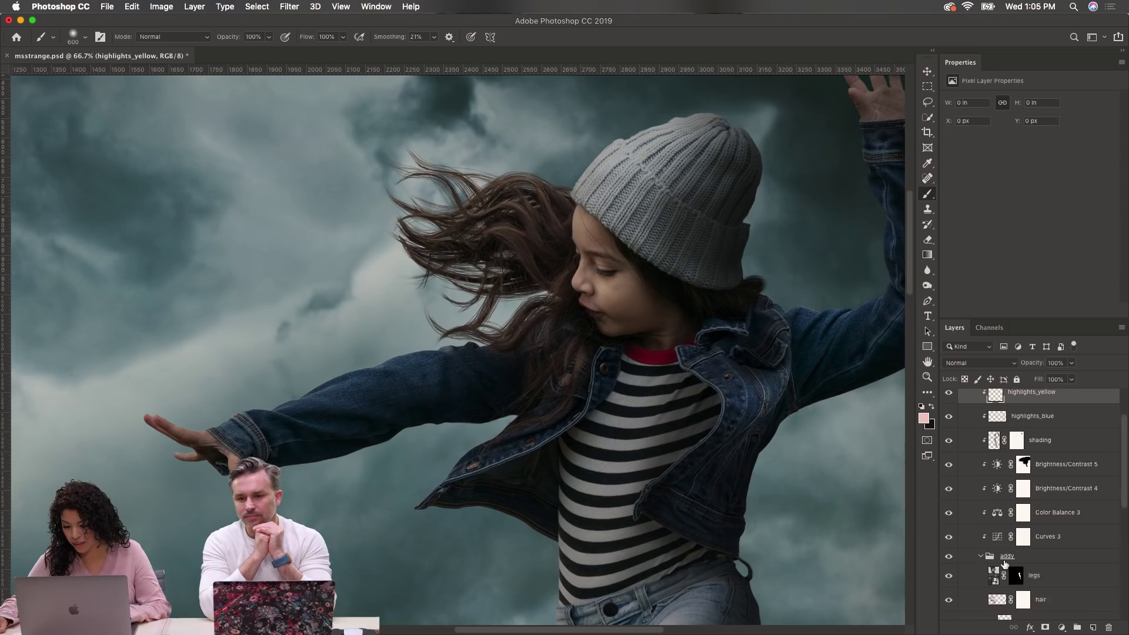
pyautogui.scroll(-3, 999, 529)
pyautogui.scroll(1, 999, 520)
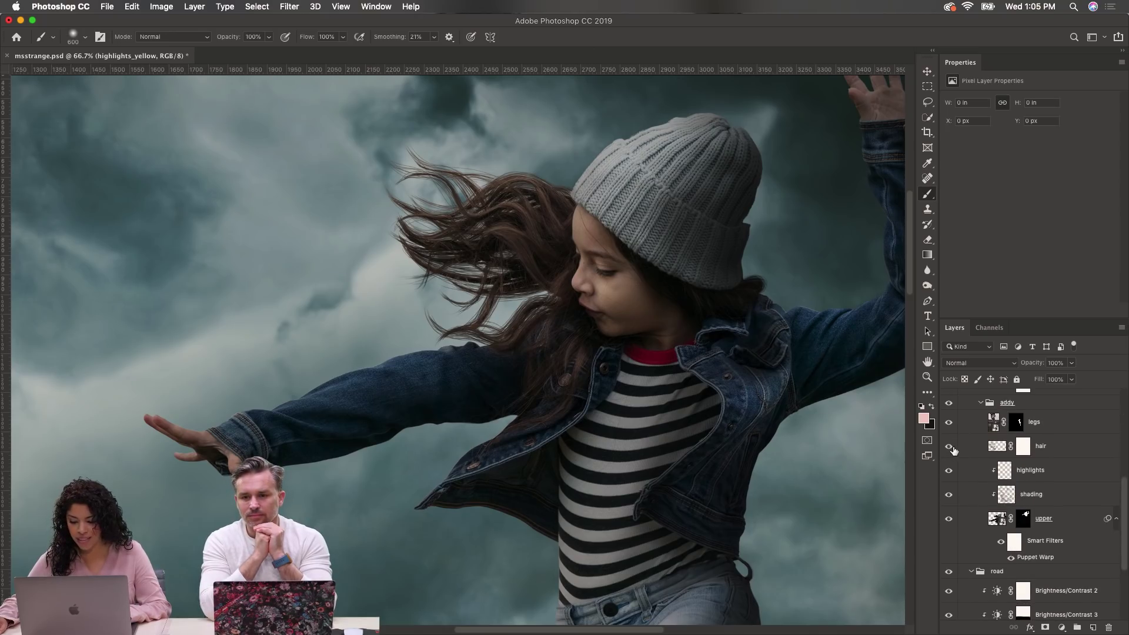
pyautogui.moveTo(953, 449); pyautogui.dragTo(954, 493)
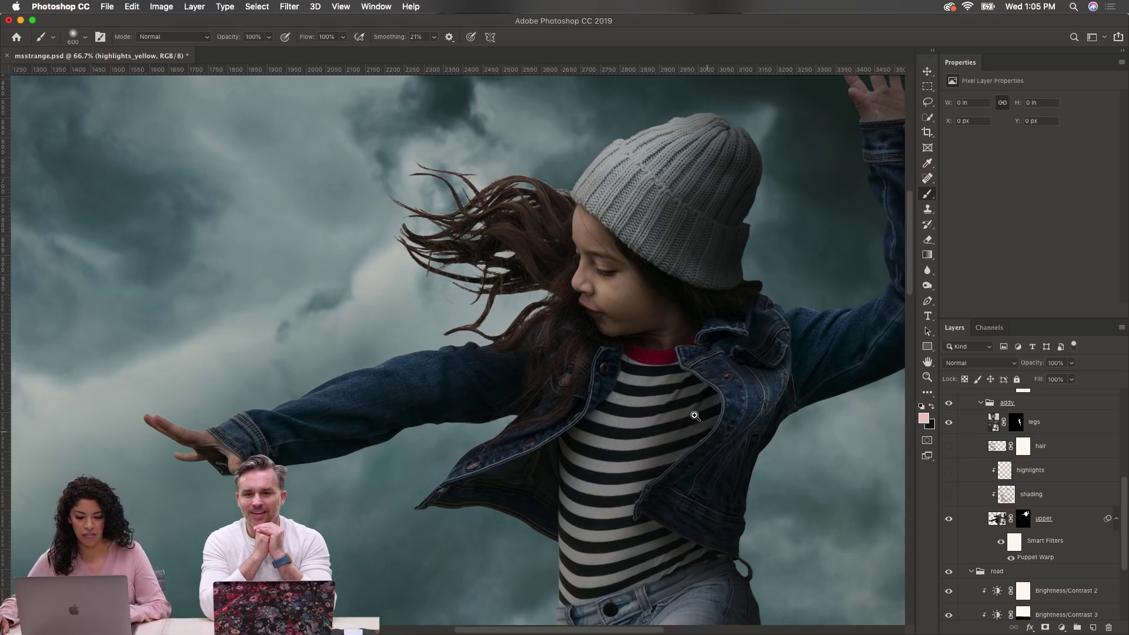
# Step: Show the shading and highlights layers in the girl's nested group again, toggling highlights to compare its effect on the hair
pyautogui.keyDown('super'); pyautogui.click(684, 395); pyautogui.keyUp('super')
pyautogui.scroll(1, 674, 383)
pyautogui.scroll(4, 675, 383)
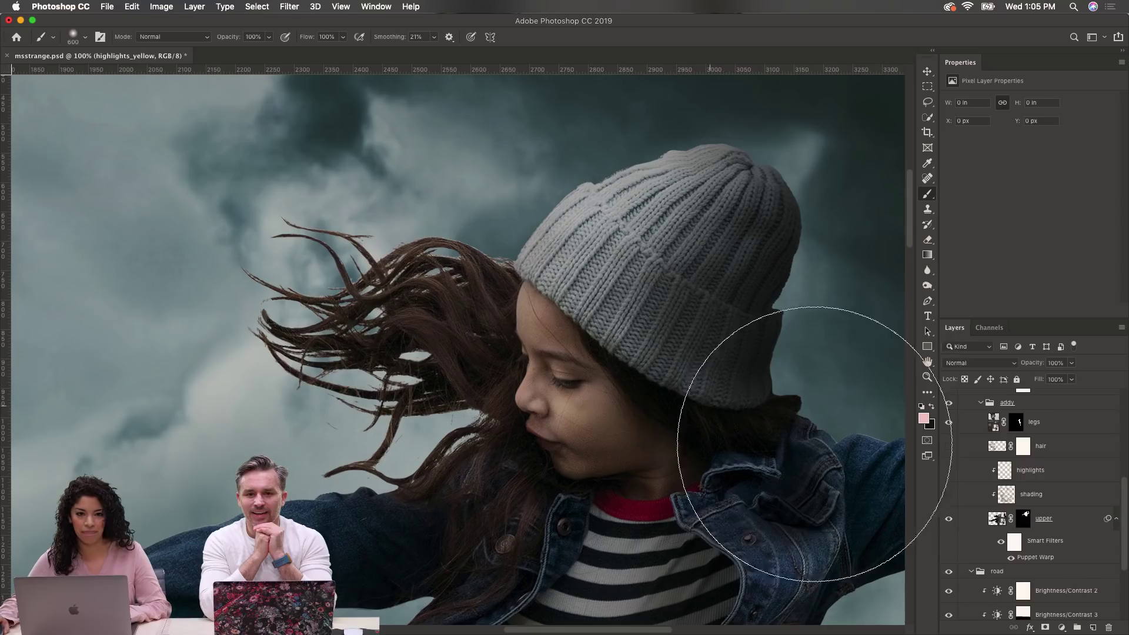
pyautogui.click(948, 471)
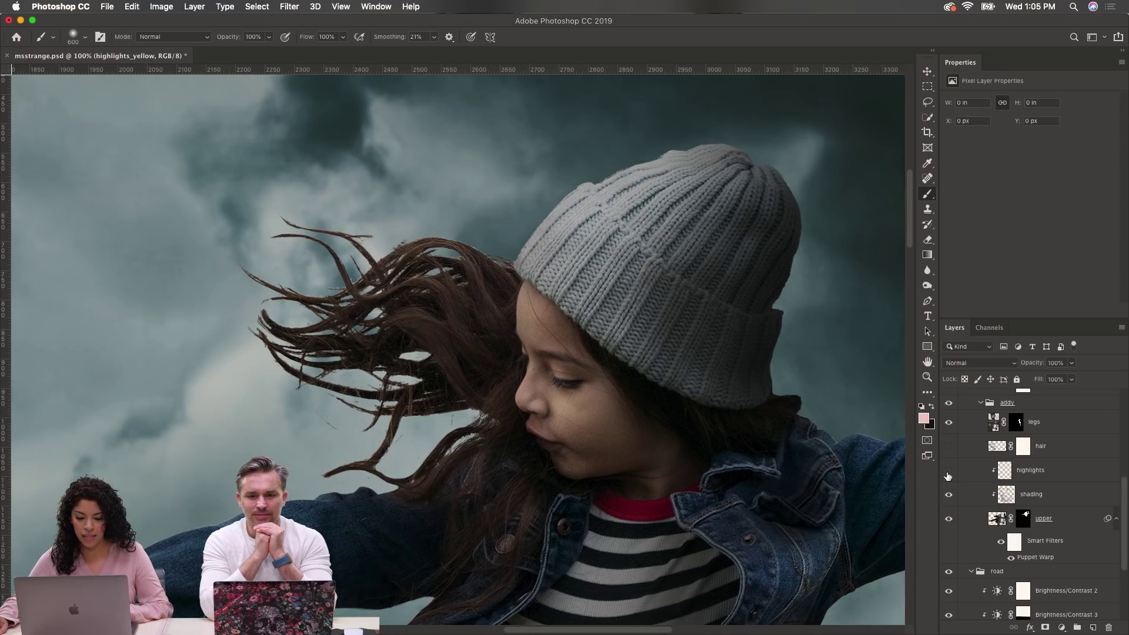
pyautogui.click(948, 472)
pyautogui.click(948, 472)
pyautogui.click(948, 473)
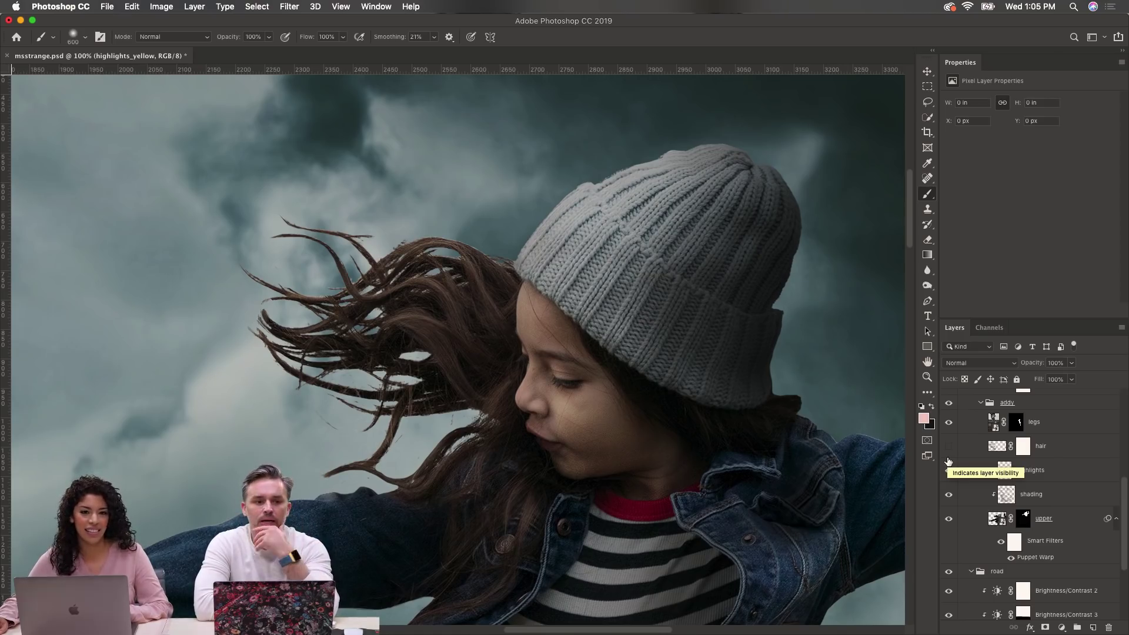
# Step: Turn the hair layer back on and toggle it to compare the hair with and without the painted strands
pyautogui.click(948, 448)
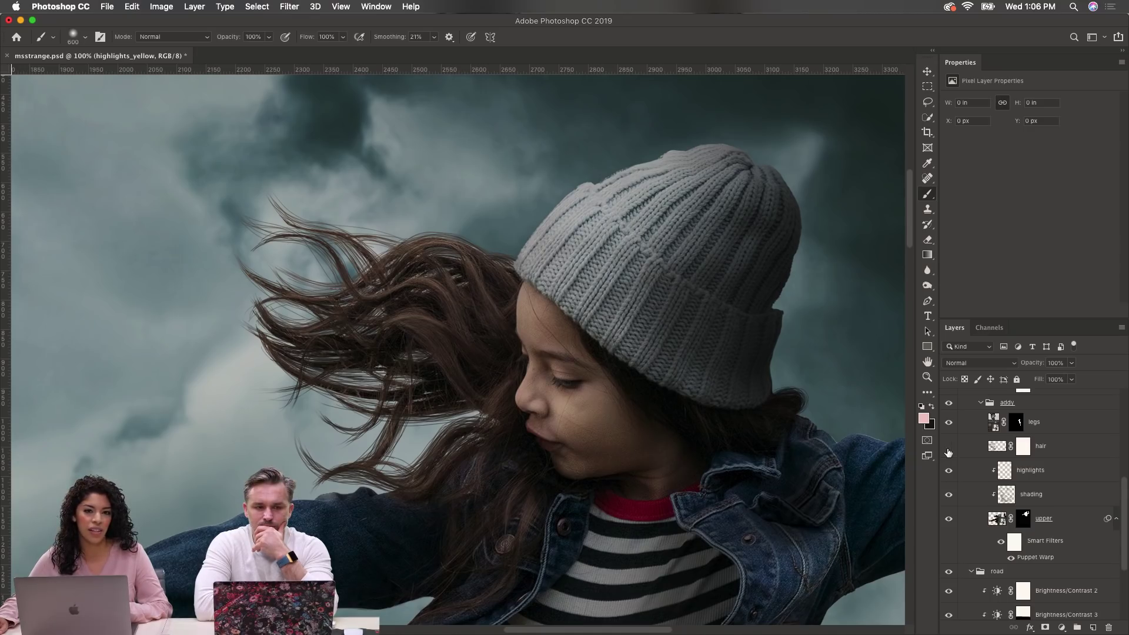
pyautogui.click(948, 450)
pyautogui.click(948, 450)
pyautogui.moveTo(948, 450)
pyautogui.mouseDown()
pyautogui.moveTo(953, 495)
pyautogui.moveTo(950, 450)
pyautogui.mouseUp()
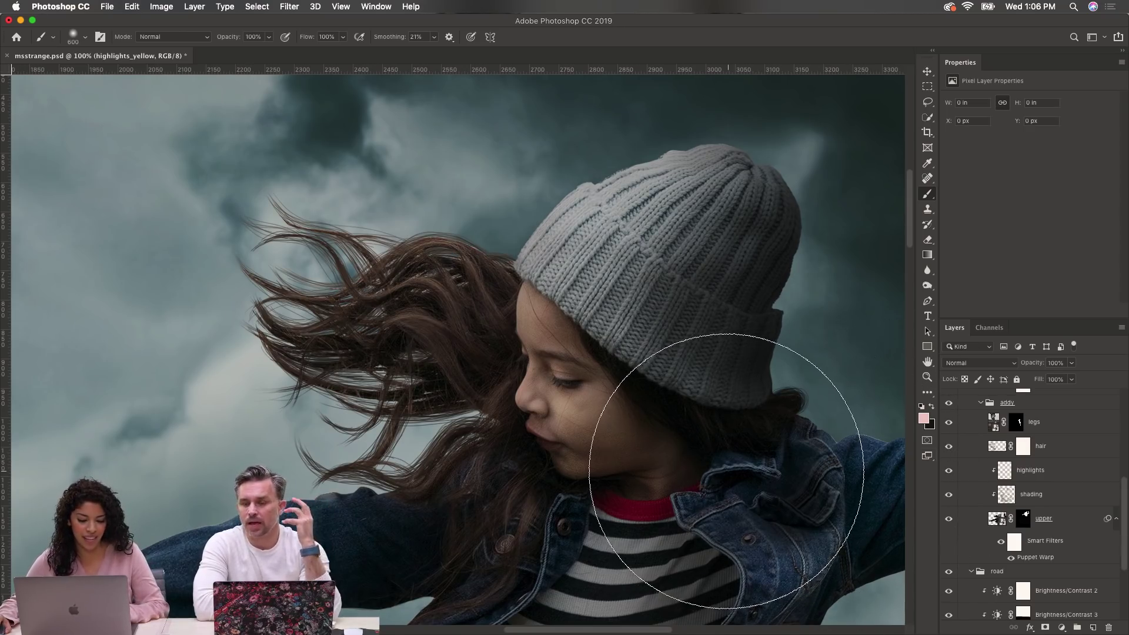
# Step: Inspect the hair beneath the back of the beanie at 200% and reduce the brush size to 250
pyautogui.keyDown('alt'); pyautogui.click(593, 404); pyautogui.keyUp('alt')
pyautogui.keyDown('alt'); pyautogui.click(594, 405); pyautogui.keyUp('alt')
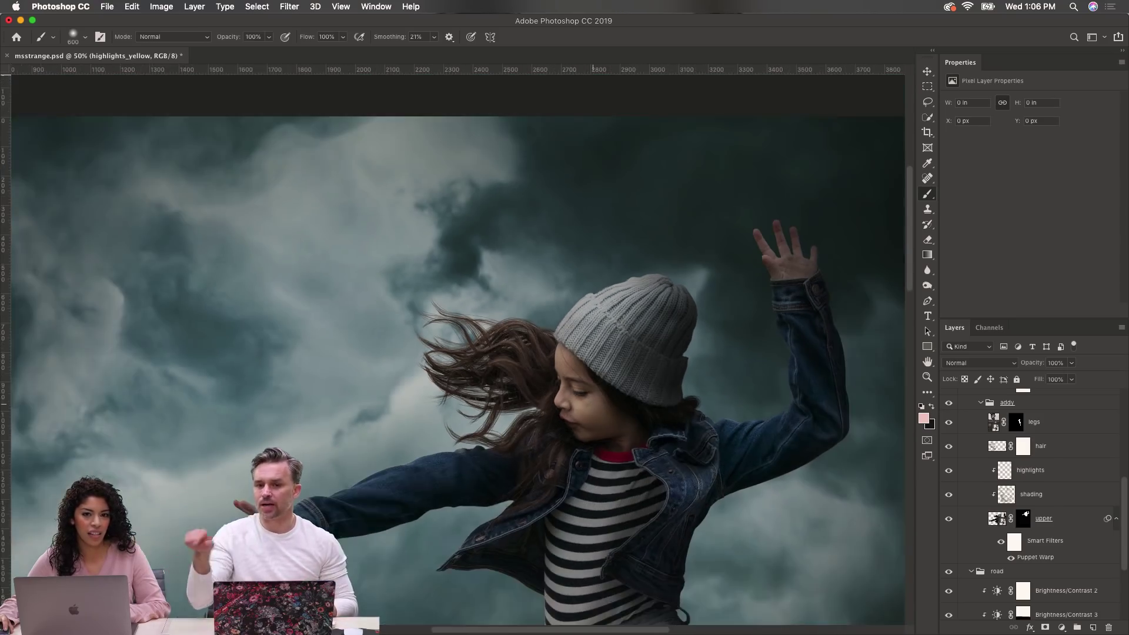
pyautogui.click(675, 408)
pyautogui.click(675, 408)
pyautogui.click(694, 402)
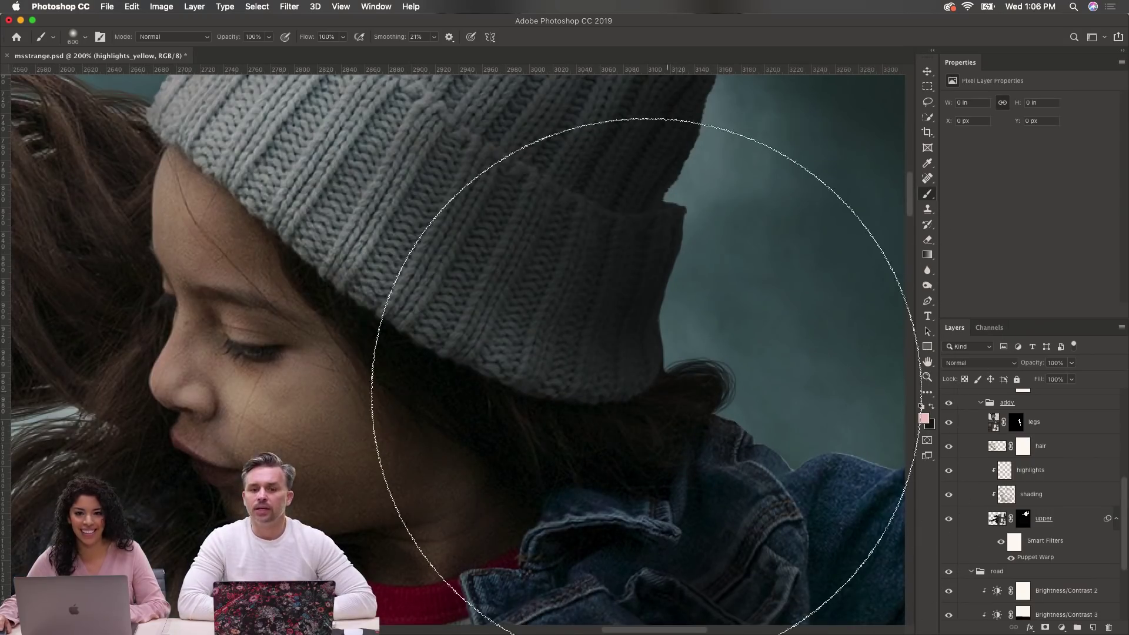
pyautogui.press('[')
pyautogui.press('[')
pyautogui.press('[')
pyautogui.press('[')
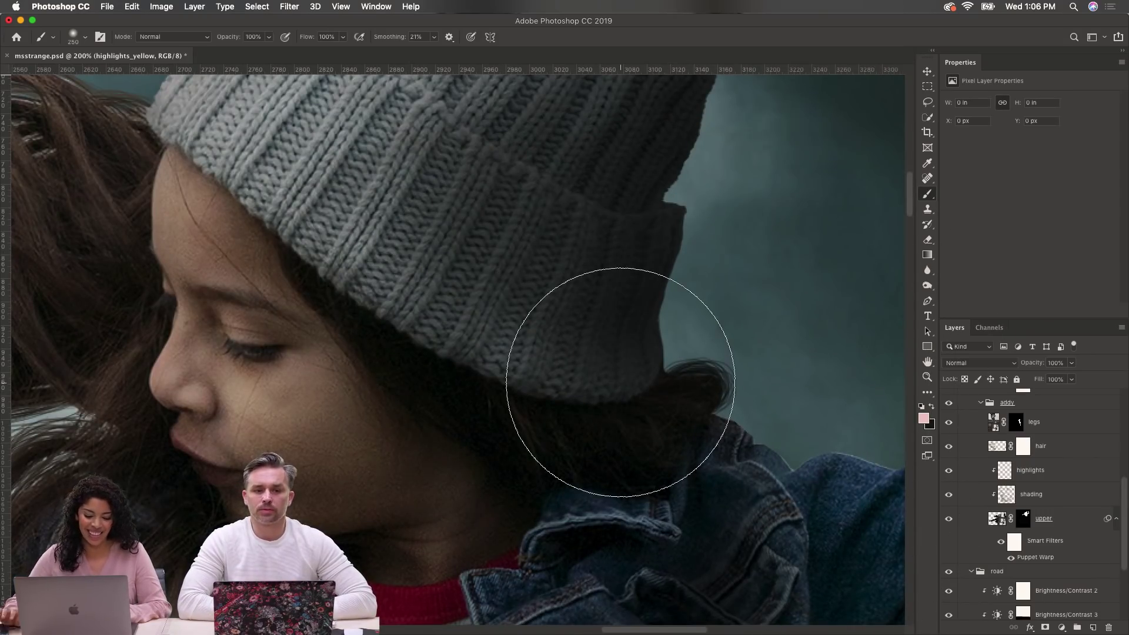
# Step: Return to the full composite and toggle the legs layer off and on to check what it contributes
pyautogui.keyDown('alt'); pyautogui.click(573, 376); pyautogui.keyUp('alt')
pyautogui.keyDown('alt'); pyautogui.click(573, 377); pyautogui.keyUp('alt')
pyautogui.keyDown('alt'); pyautogui.click(574, 377); pyautogui.keyUp('alt')
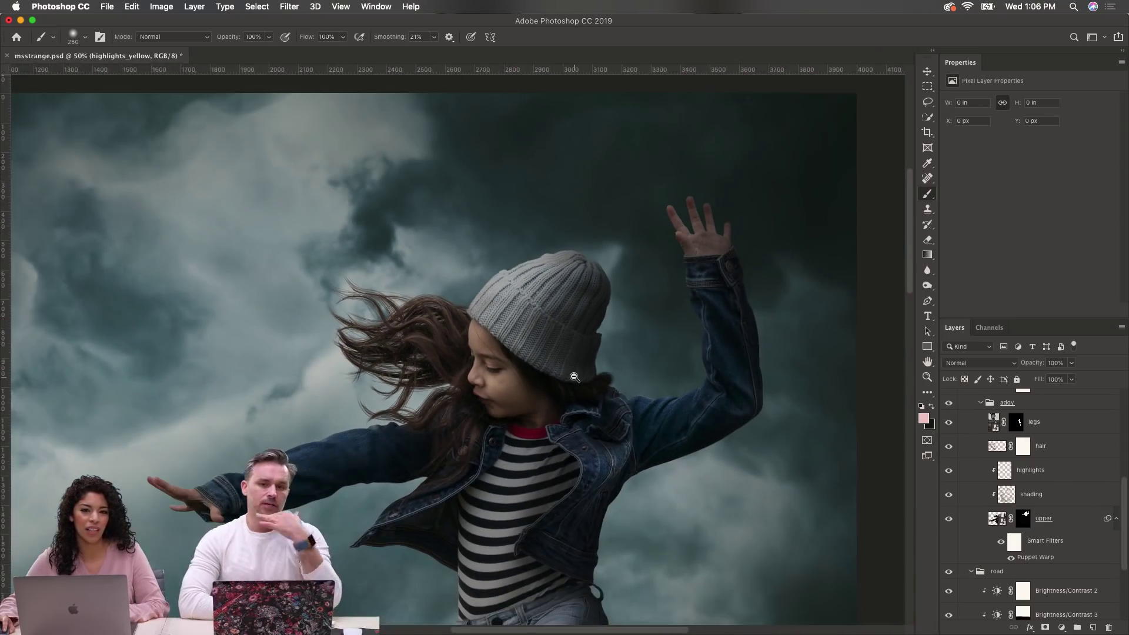
pyautogui.keyDown('alt'); pyautogui.click(573, 377); pyautogui.keyUp('alt')
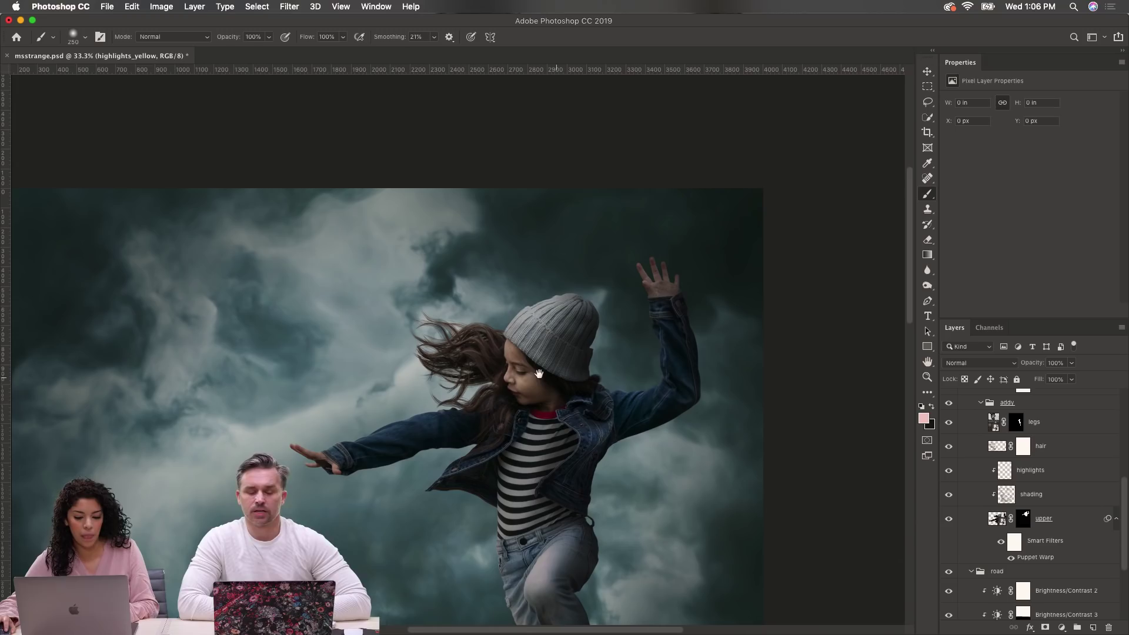
pyautogui.keyDown('alt'); pyautogui.click(517, 369); pyautogui.keyUp('alt')
pyautogui.keyDown('alt'); pyautogui.click(516, 369); pyautogui.keyUp('alt')
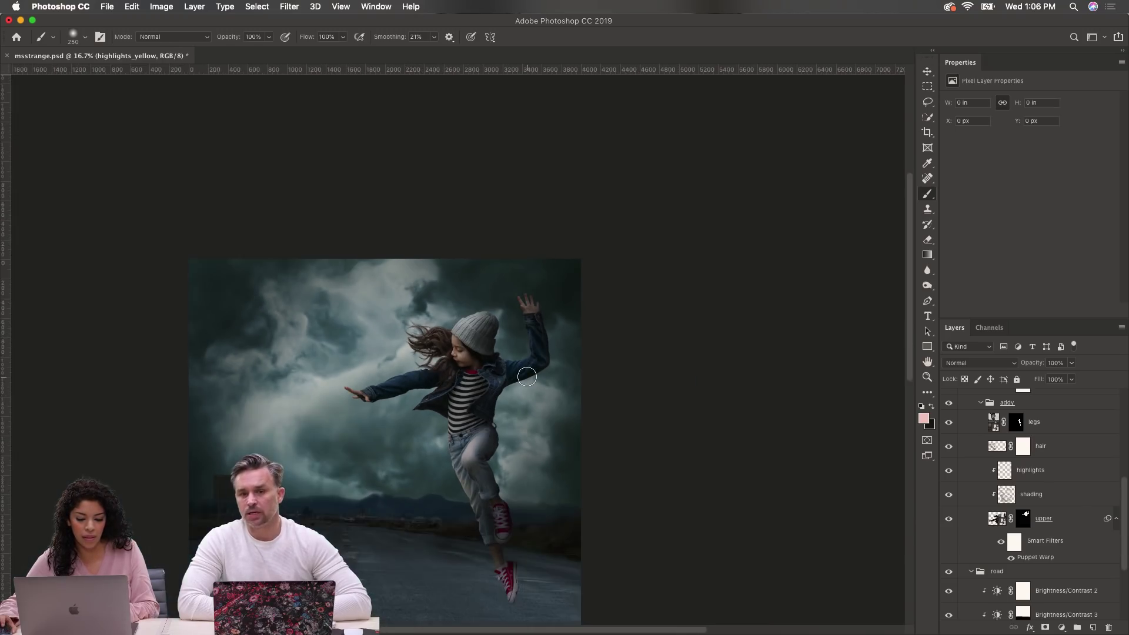
pyautogui.keyDown('alt'); pyautogui.click(517, 370); pyautogui.keyUp('alt')
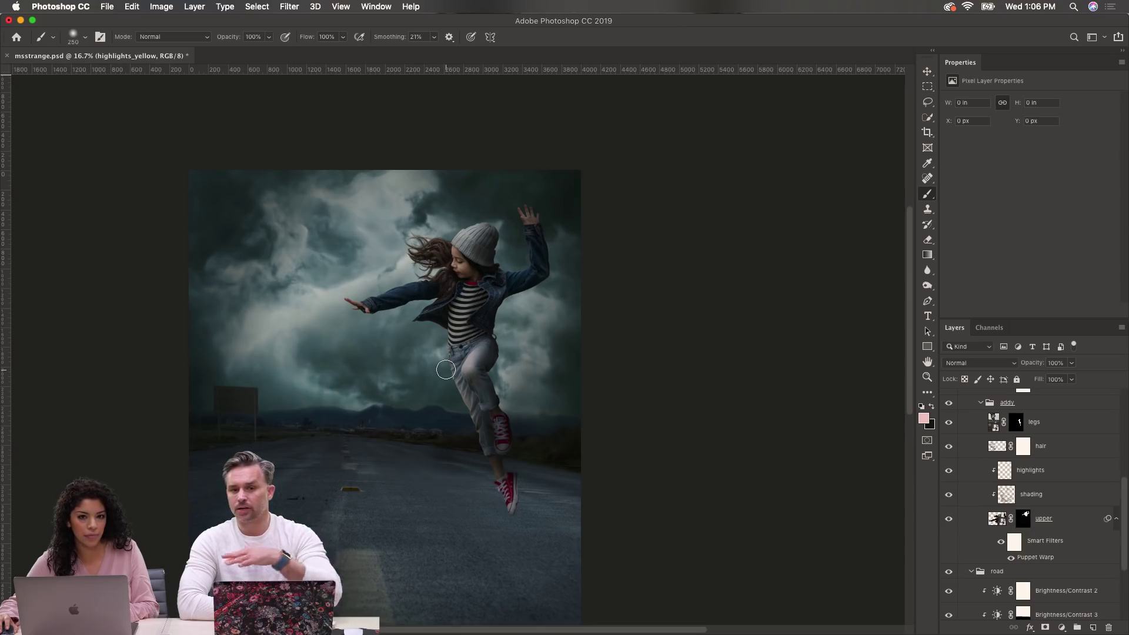
pyautogui.click(949, 423)
pyautogui.click(949, 424)
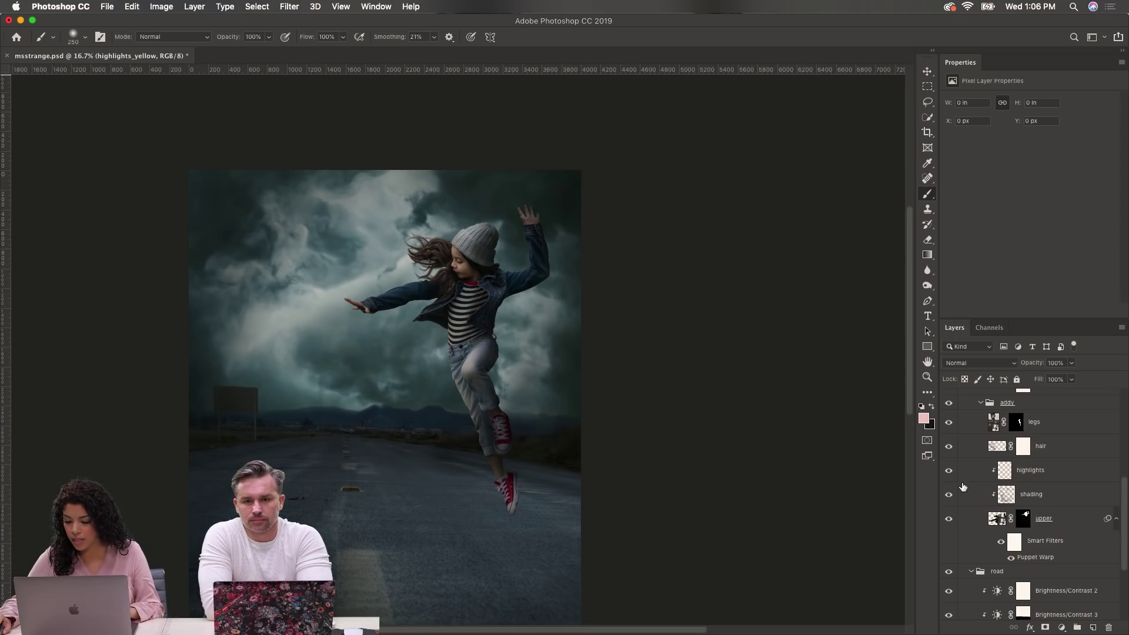
# Step: Toggle the highlights_blue layer repeatedly to compare the girl with and without the blue highlights, leaving it visible
pyautogui.scroll(-3, 958, 496)
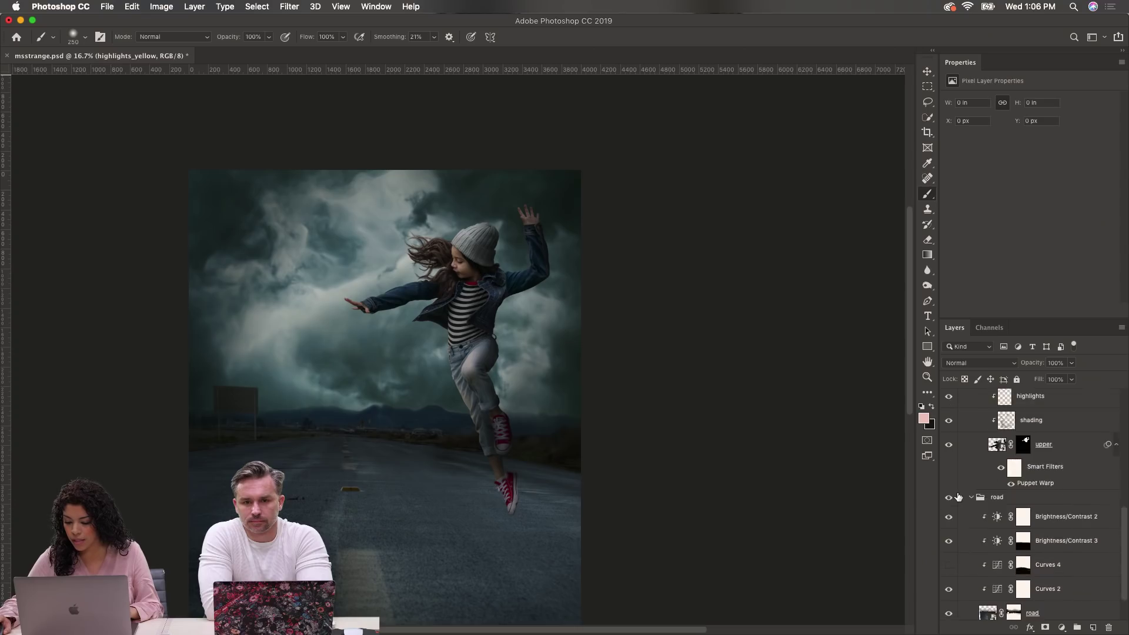
pyautogui.scroll(3, 958, 497)
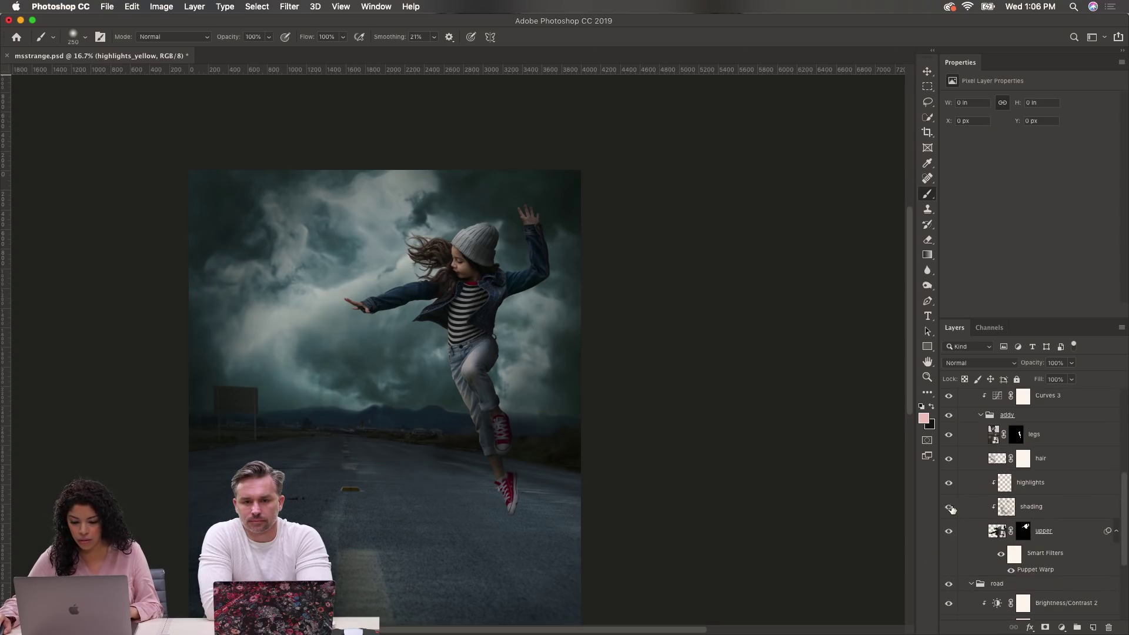
pyautogui.scroll(5, 964, 493)
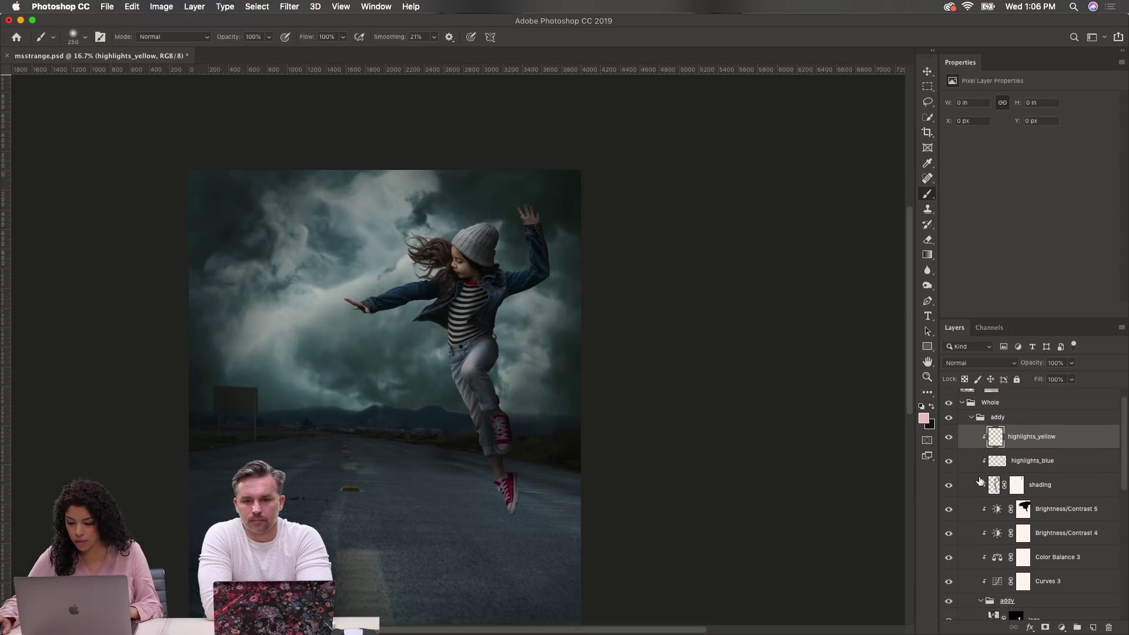
pyautogui.scroll(-1, 980, 482)
pyautogui.click(949, 442)
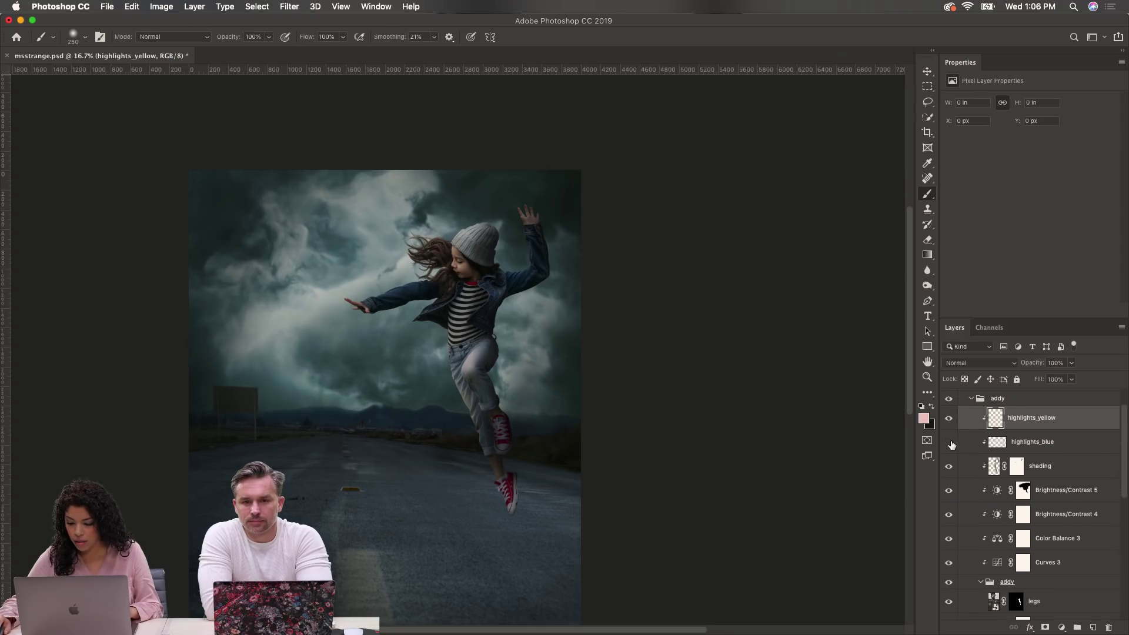
pyautogui.click(949, 442)
pyautogui.click(949, 443)
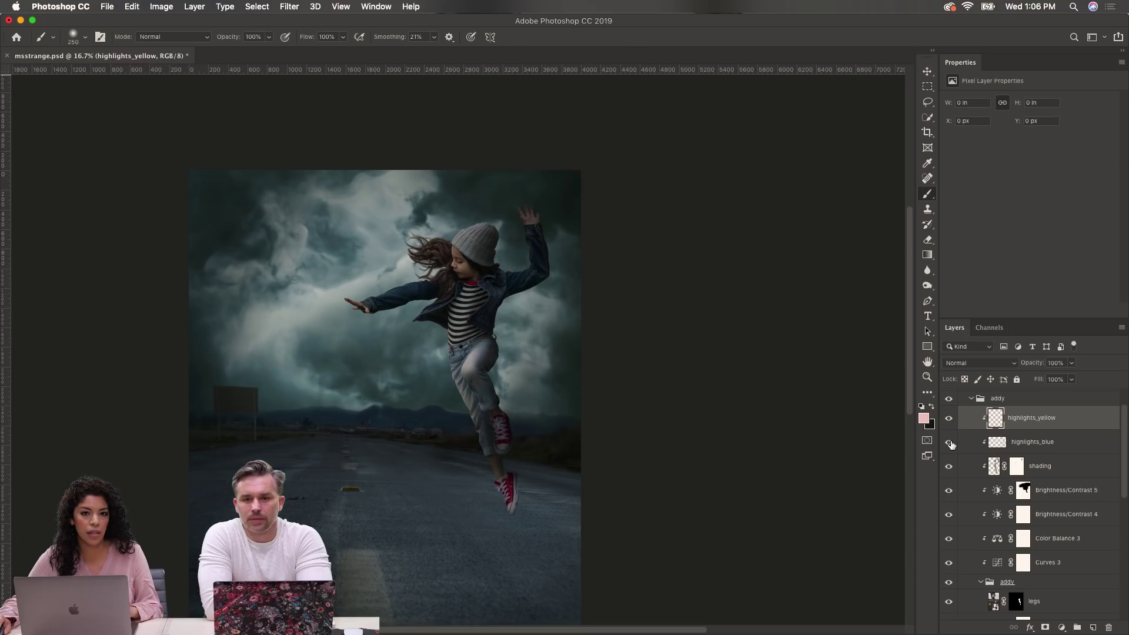
pyautogui.click(949, 442)
pyautogui.click(950, 443)
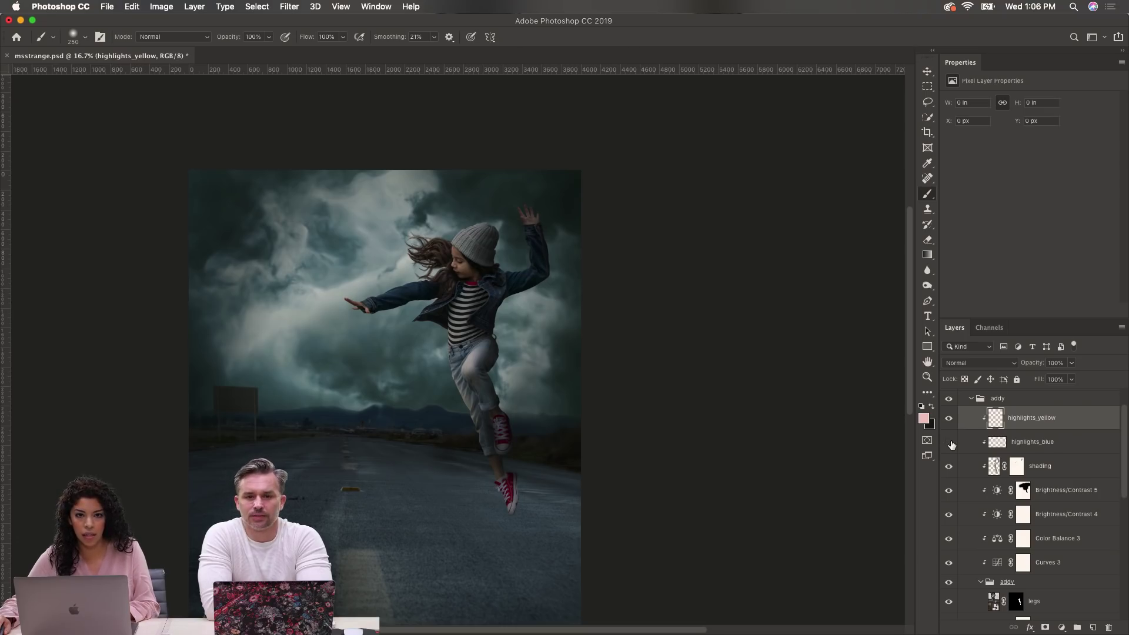
pyautogui.click(949, 444)
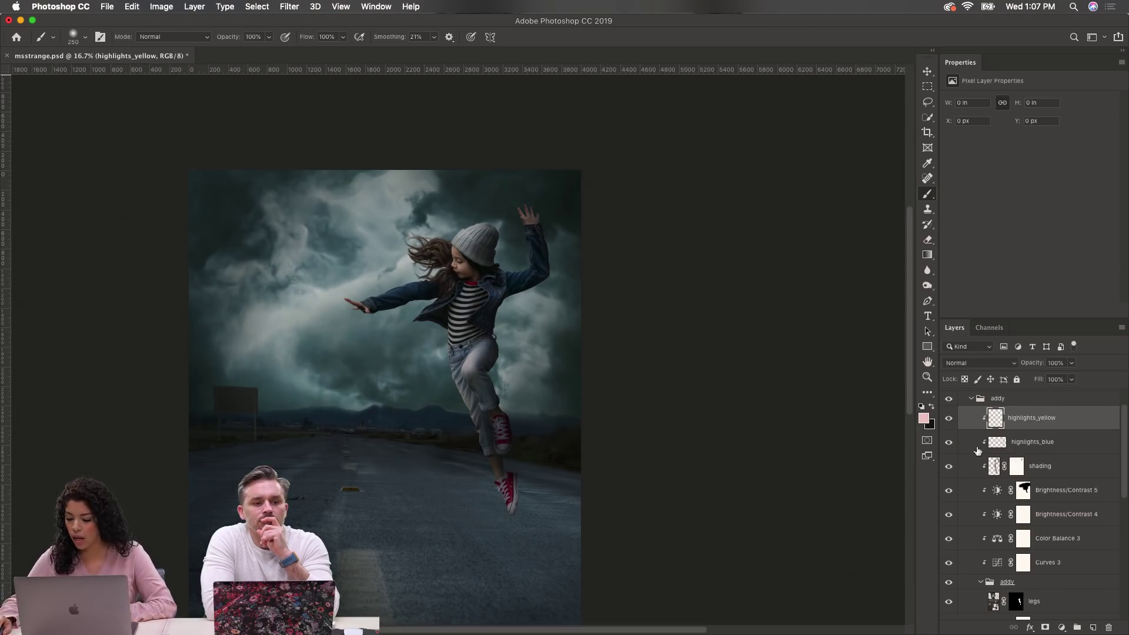
# Step: Toggle the masked shading layer below highlights_blue to compare its effect on the girl, leaving it visible
pyautogui.click(949, 468)
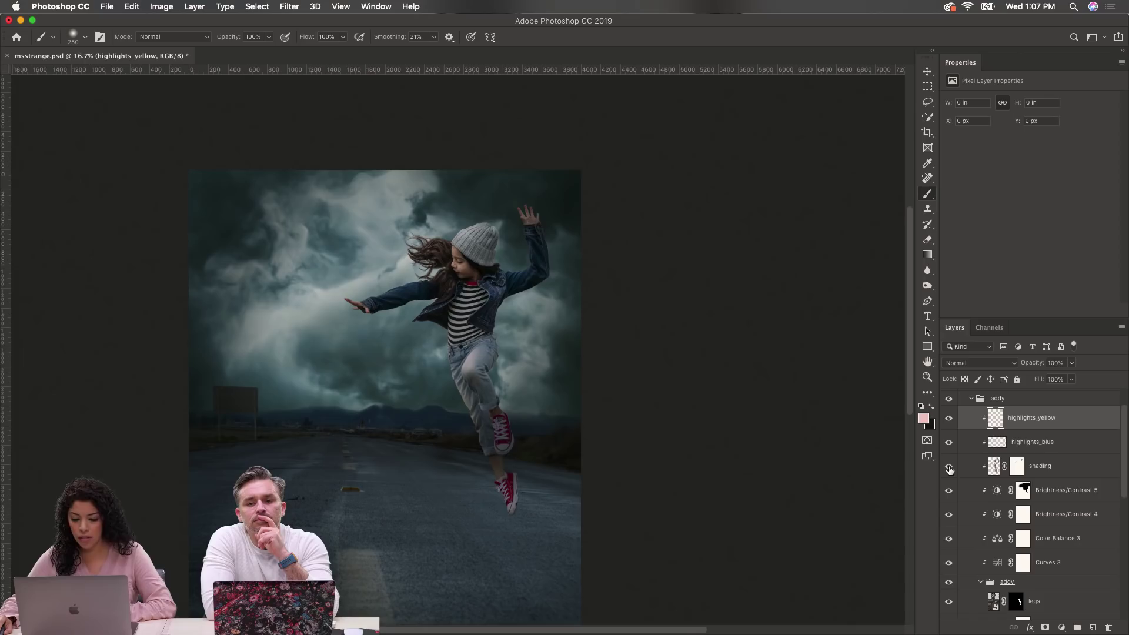
pyautogui.click(949, 468)
pyautogui.click(949, 468)
pyautogui.click(949, 468)
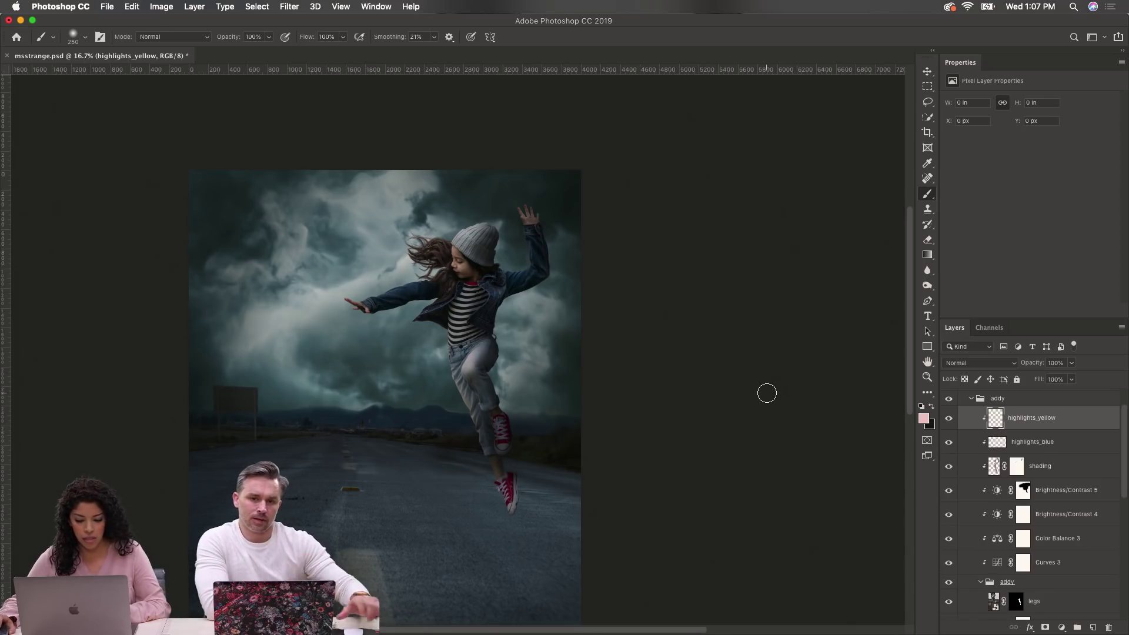
pyautogui.scroll(-3, 764, 388)
pyautogui.scroll(1, 672, 365)
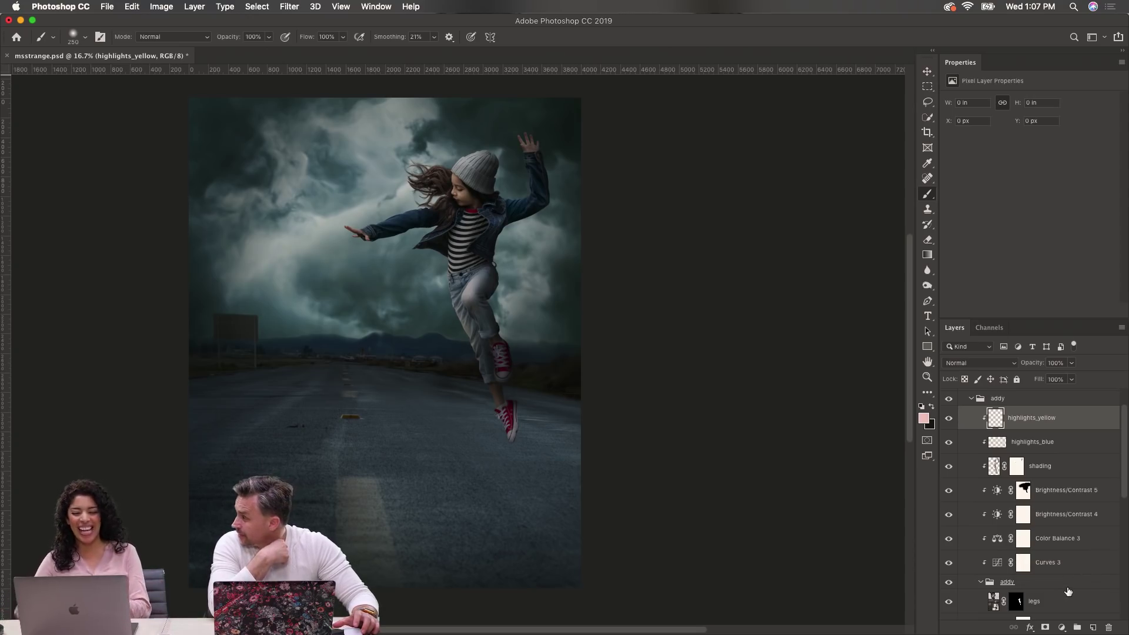
pyautogui.scroll(2, 1073, 582)
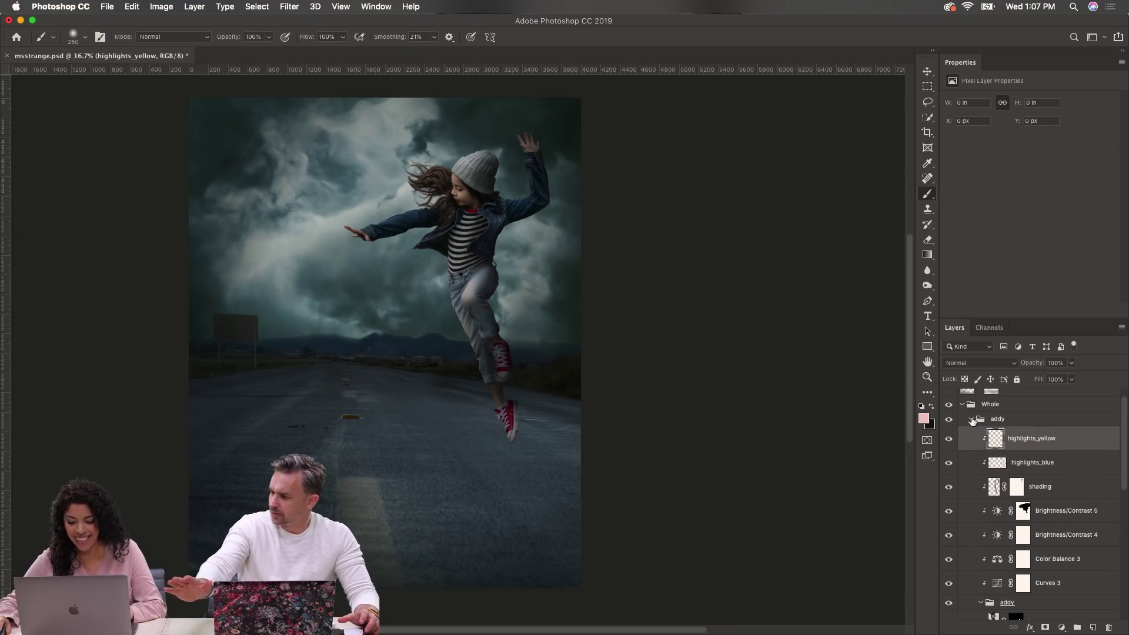
# Step: Distort the road smart object inside the road group, pulling both of its upper corners inward and downward
pyautogui.click(971, 418)
pyautogui.click(971, 449)
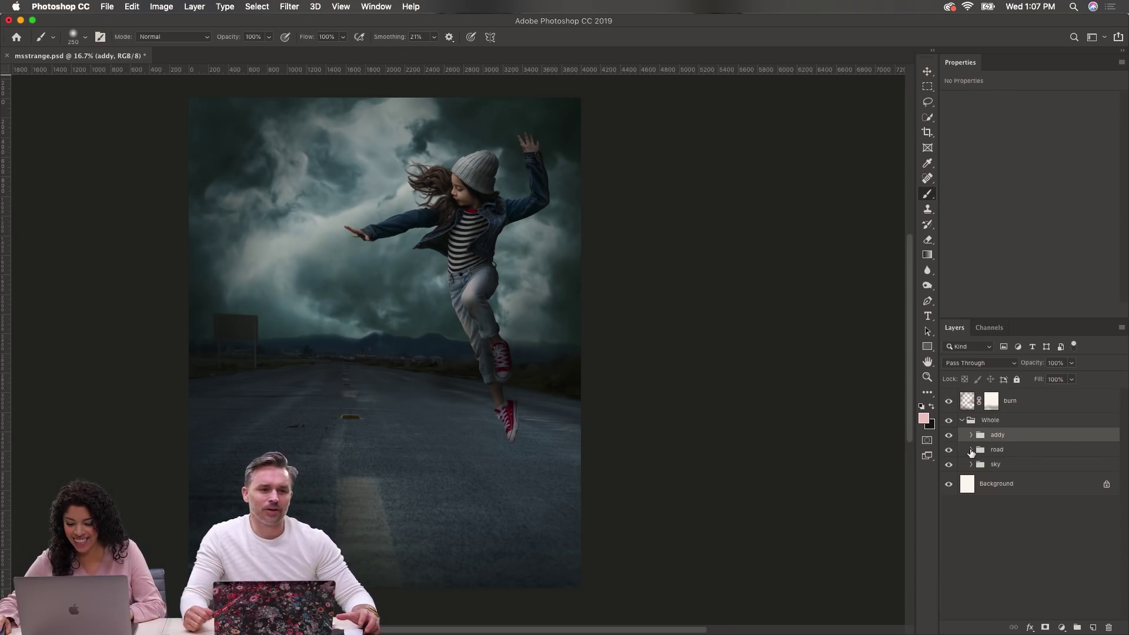
pyautogui.click(971, 450)
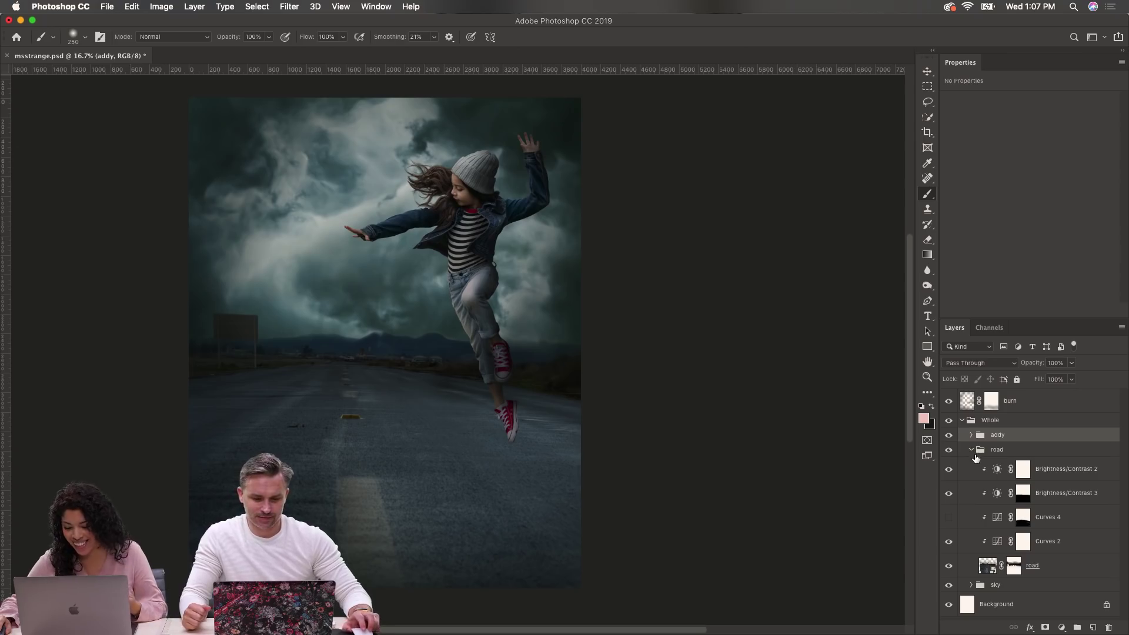
pyautogui.click(989, 564)
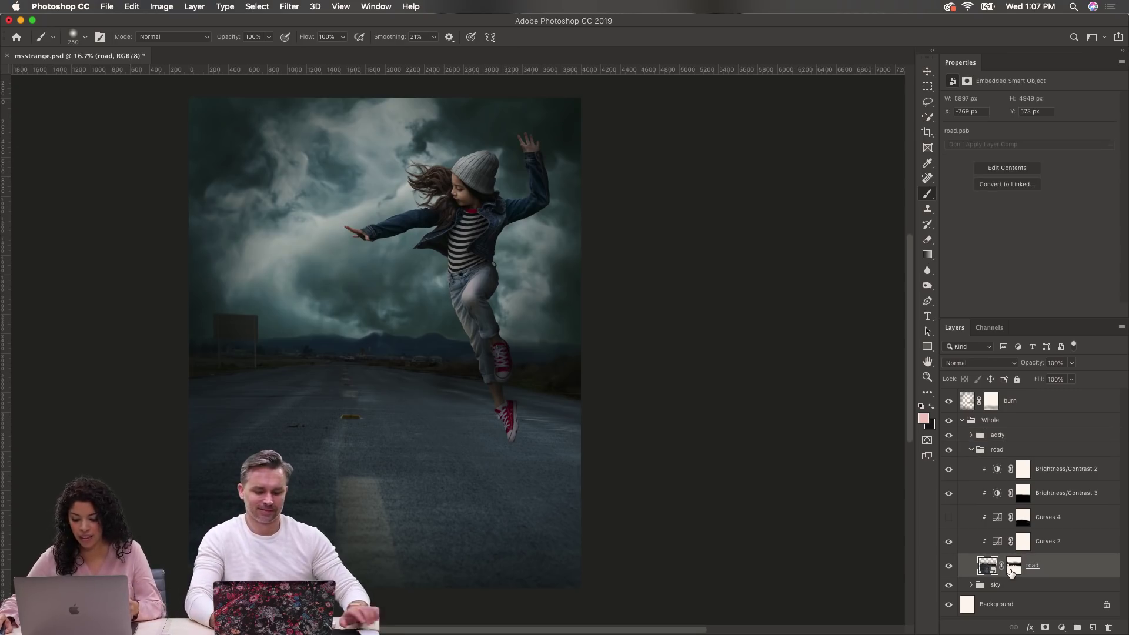
pyautogui.press('super+t')
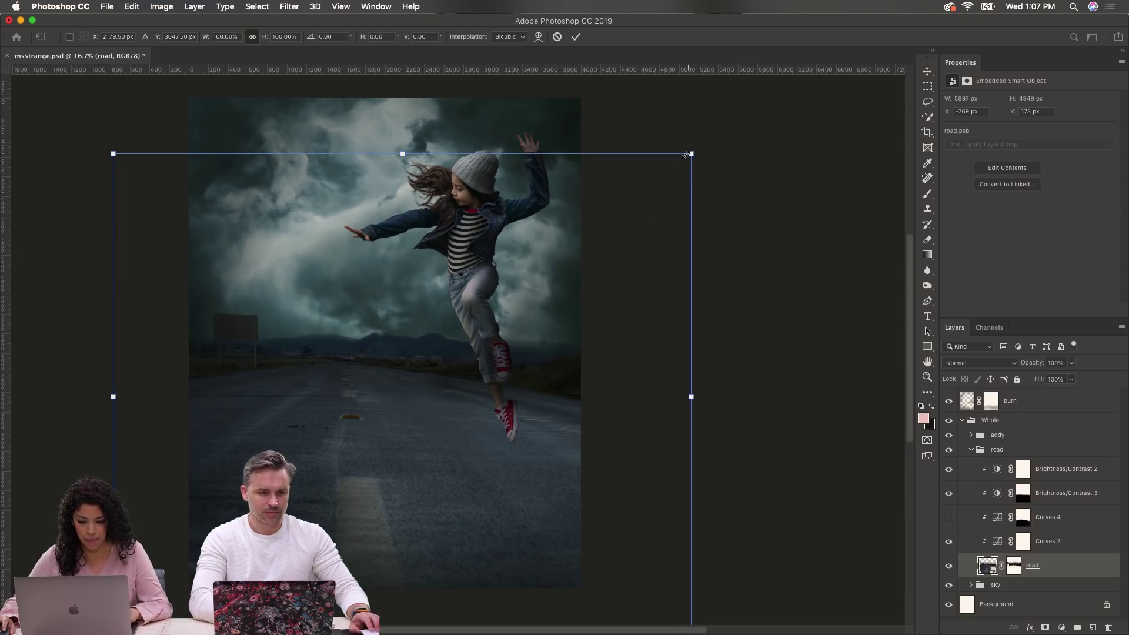
pyautogui.moveTo(691, 155); pyautogui.dragTo(658, 189)
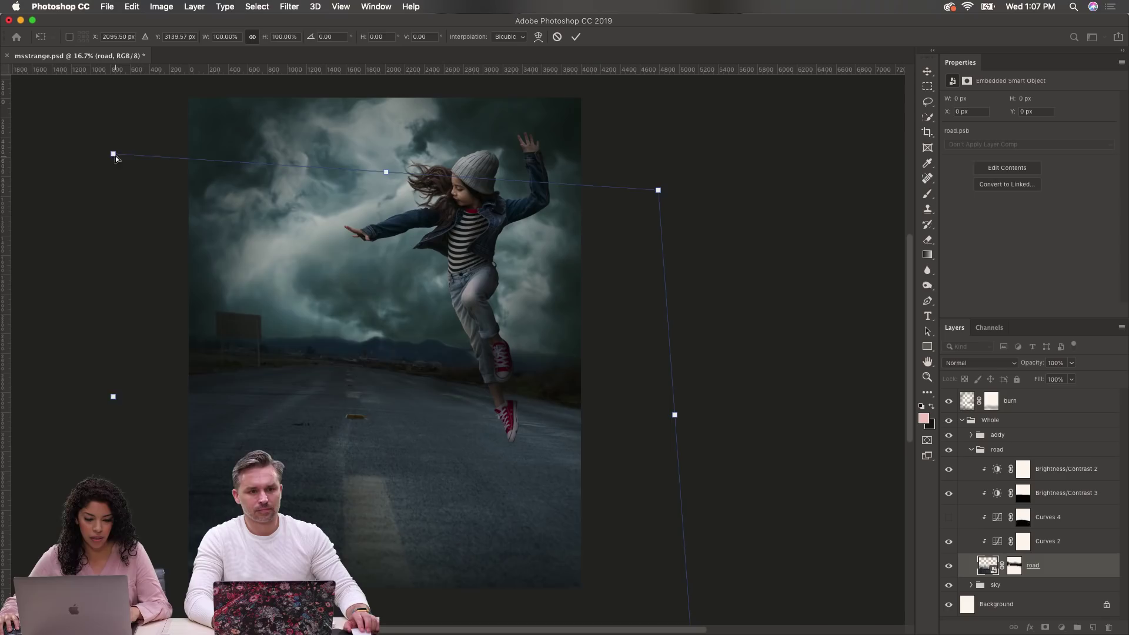
pyautogui.moveTo(116, 159); pyautogui.dragTo(168, 217)
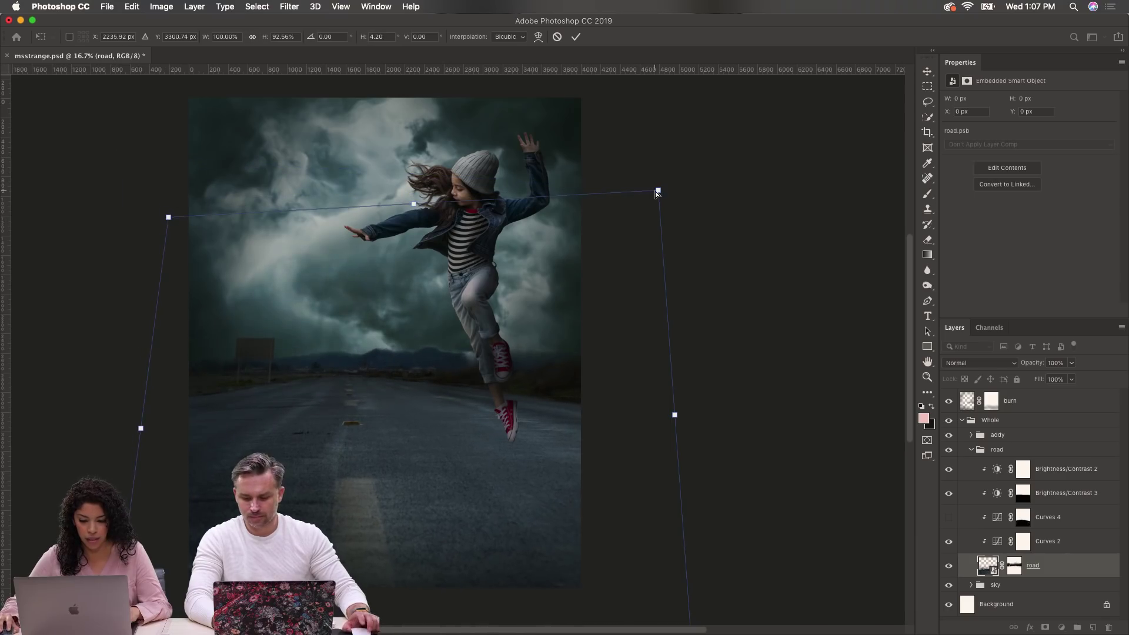
pyautogui.moveTo(657, 191); pyautogui.dragTo(630, 213)
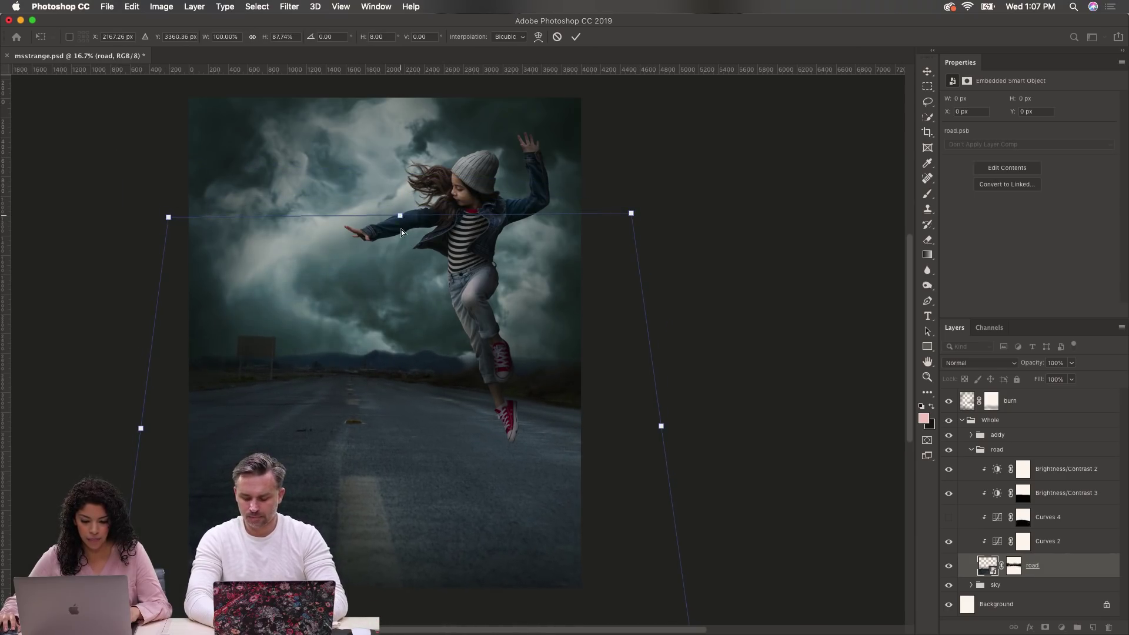
# Step: Lower the road's upper edge to about the girl's hips, apply the transform, and show the Curves 4 adjustment in the road group
pyautogui.moveTo(399, 216); pyautogui.dragTo(397, 291)
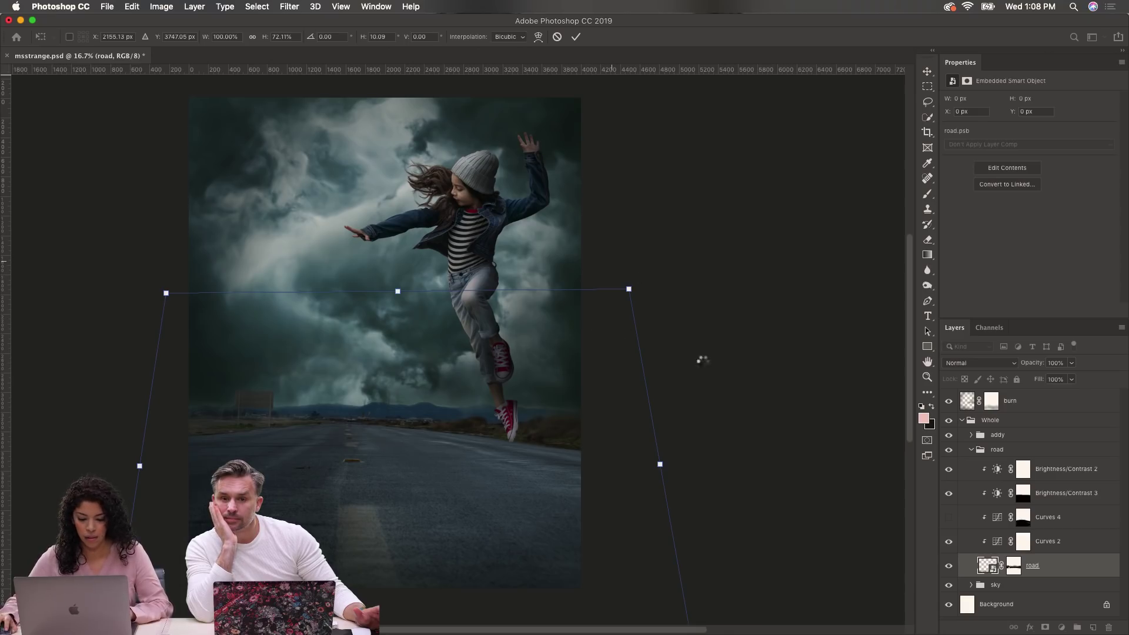
pyautogui.press('Return')
pyautogui.press('b')
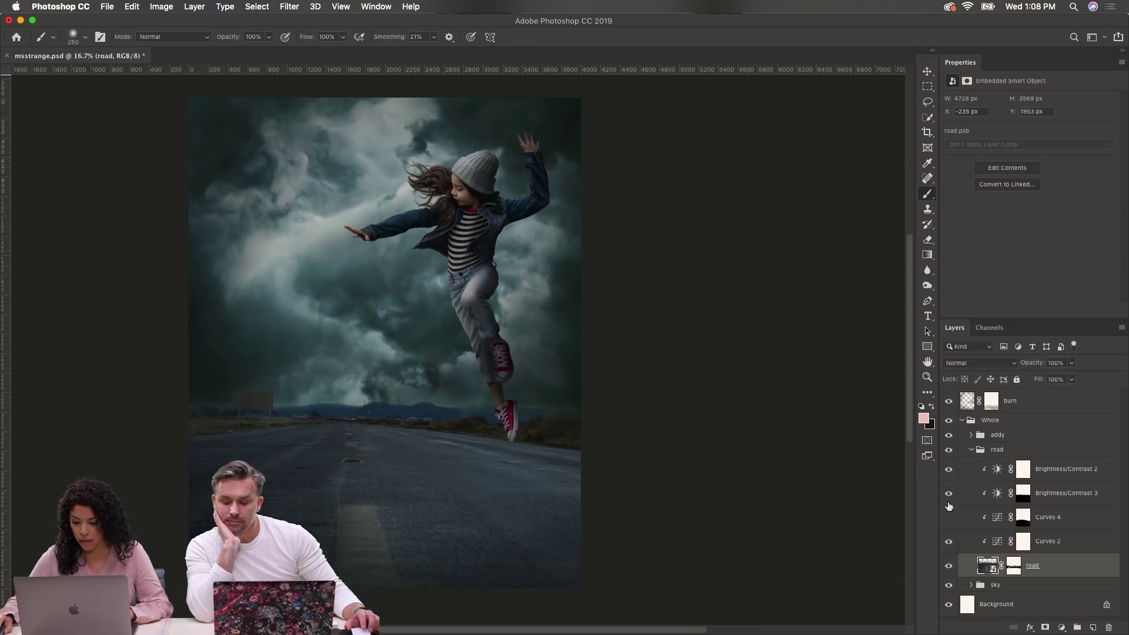
pyautogui.click(948, 521)
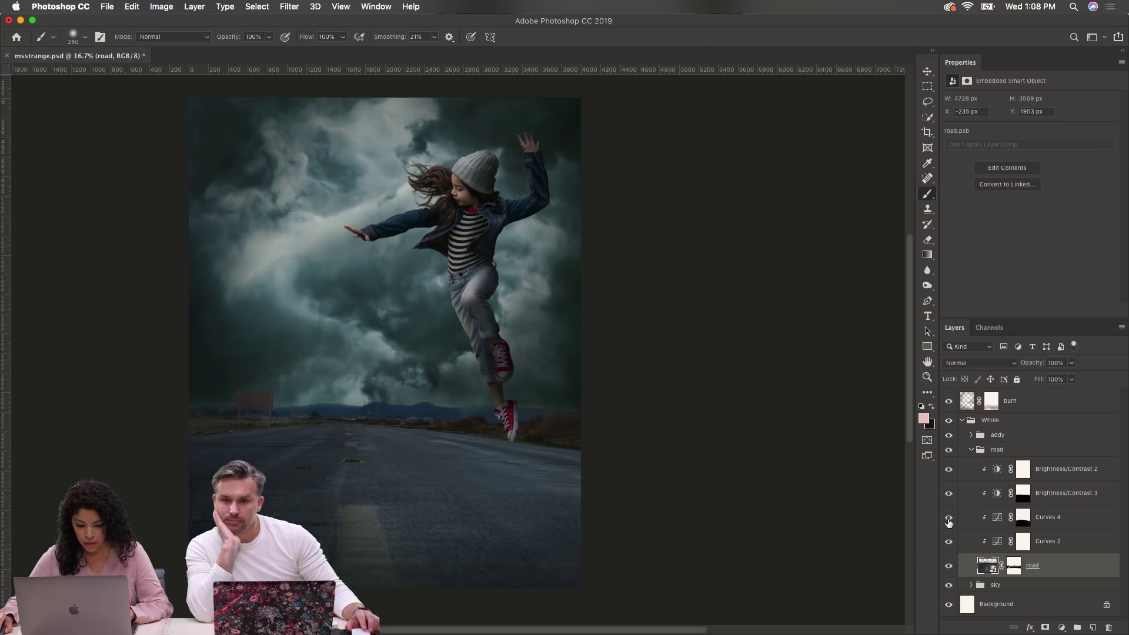
pyautogui.click(970, 450)
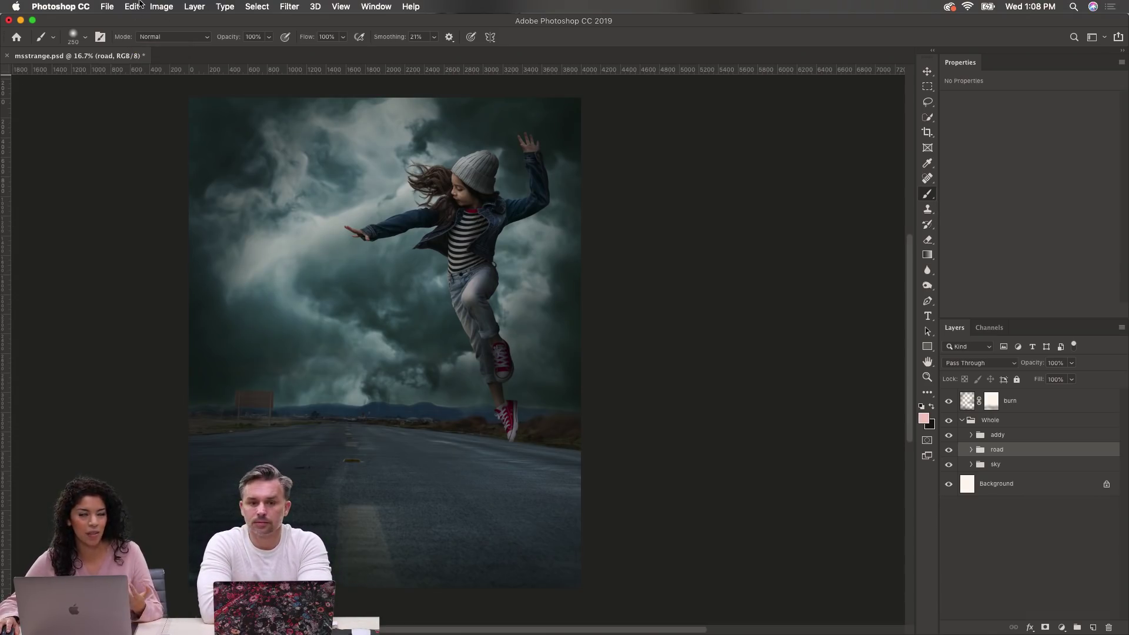
# Step: Open sparklers-year.jpg from the JPG folder inside aivax-msstrange
pyautogui.click(107, 7)
pyautogui.click(382, 99)
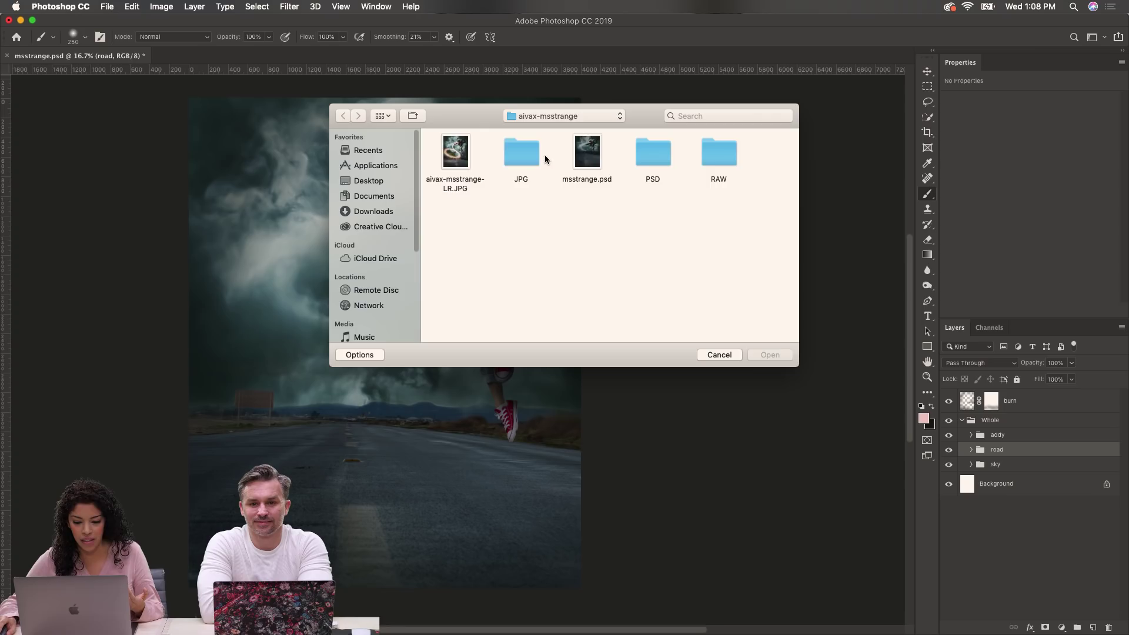
pyautogui.doubleClick(540, 158)
pyautogui.click(597, 157)
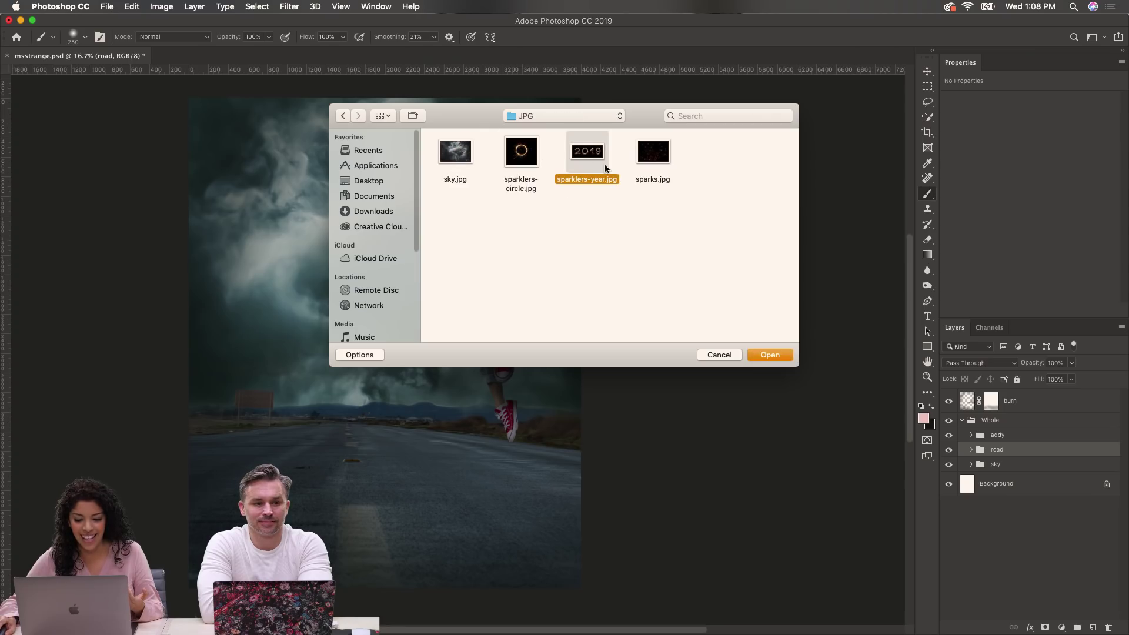
pyautogui.click(774, 355)
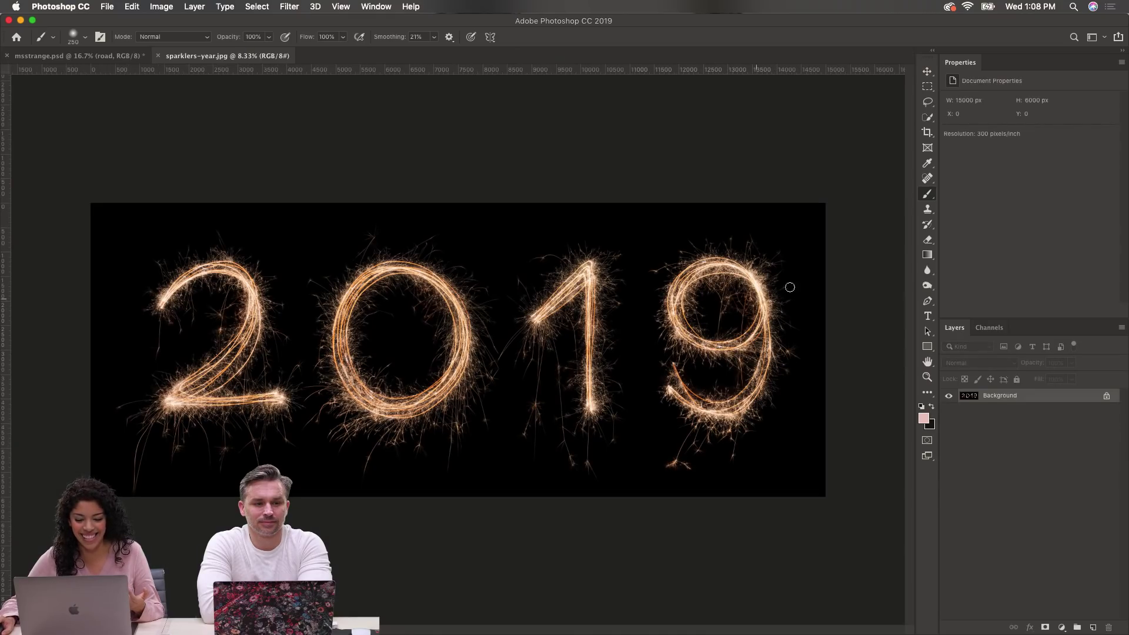
# Step: Mask the sparklers image down to a rectangular selection around the 0 and copy the masked layer into msstrange.psd
pyautogui.click(927, 87)
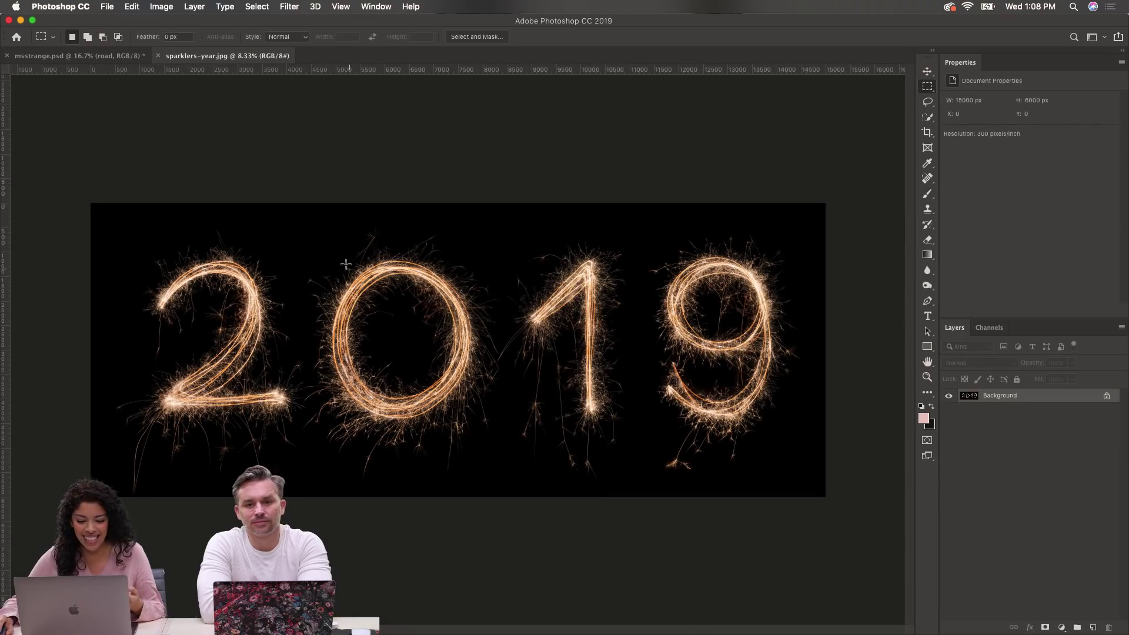
pyautogui.moveTo(306, 233); pyautogui.dragTo(501, 470)
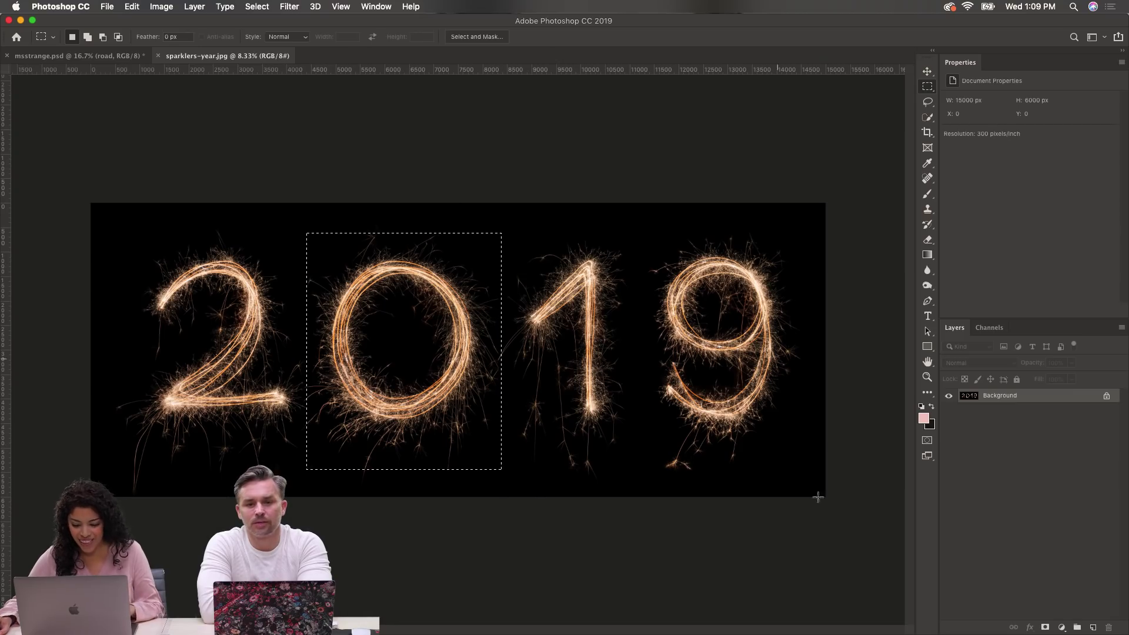
pyautogui.click(1045, 627)
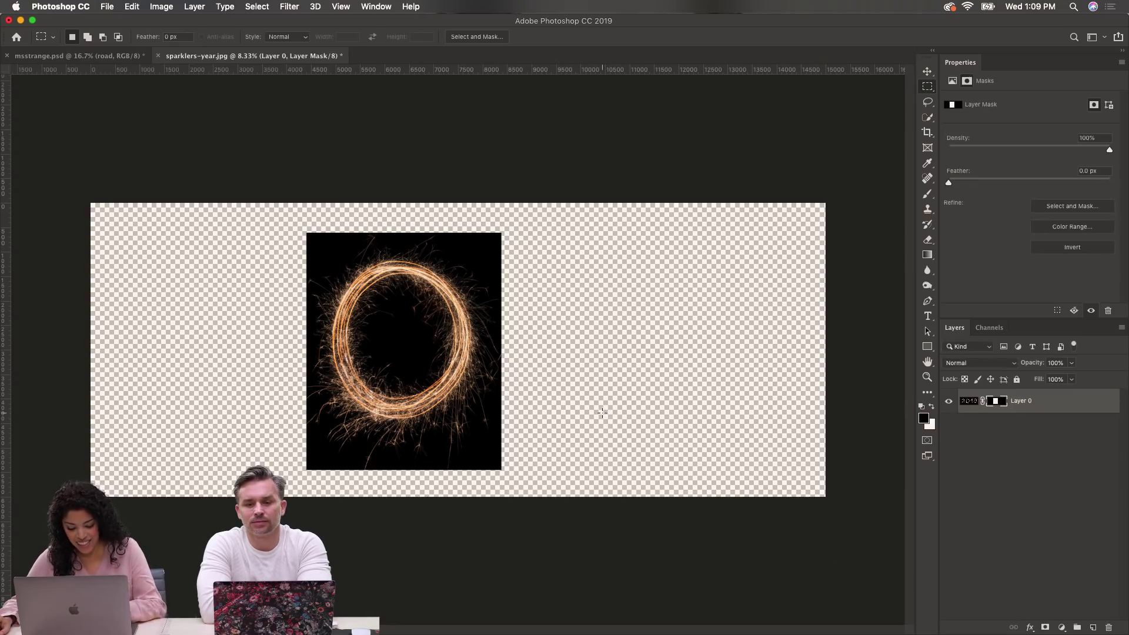
pyautogui.press('v')
pyautogui.moveTo(452, 374); pyautogui.dragTo(253, 207)
# Step: Go back to sparklers-year.jpg, undo the layer mask, and mask the image again from the selection around the 0
pyautogui.click(238, 56)
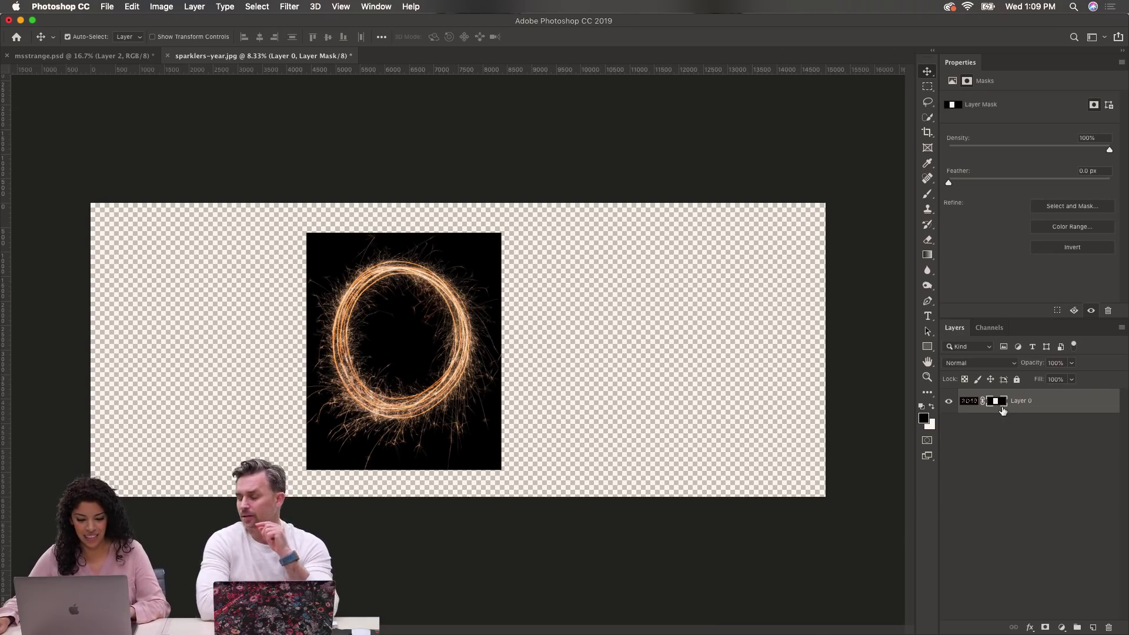
pyautogui.press('super+z')
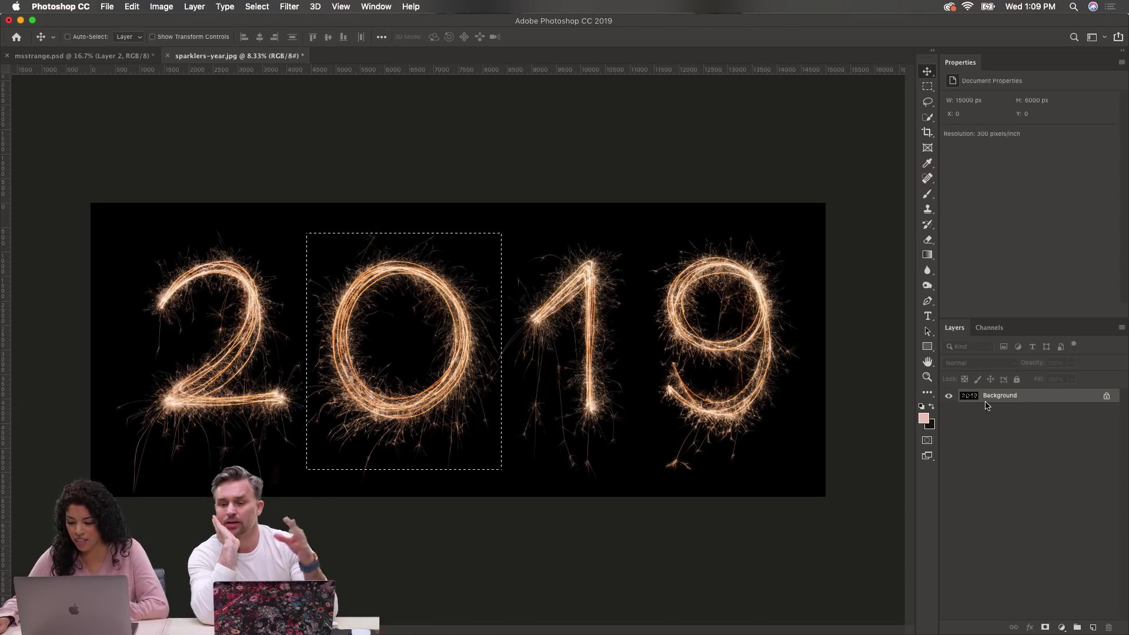
pyautogui.click(1045, 627)
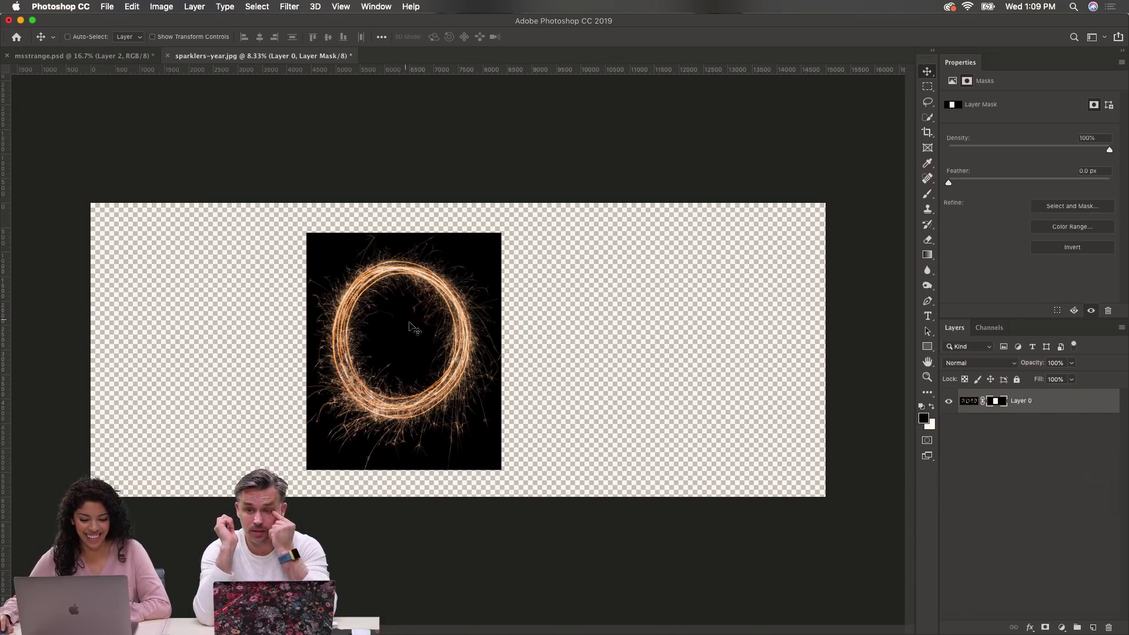
# Step: Copy the masked sparkler 0 into msstrange.psd a second time and delete that duplicate layer
pyautogui.moveTo(404, 317); pyautogui.dragTo(80, 60)
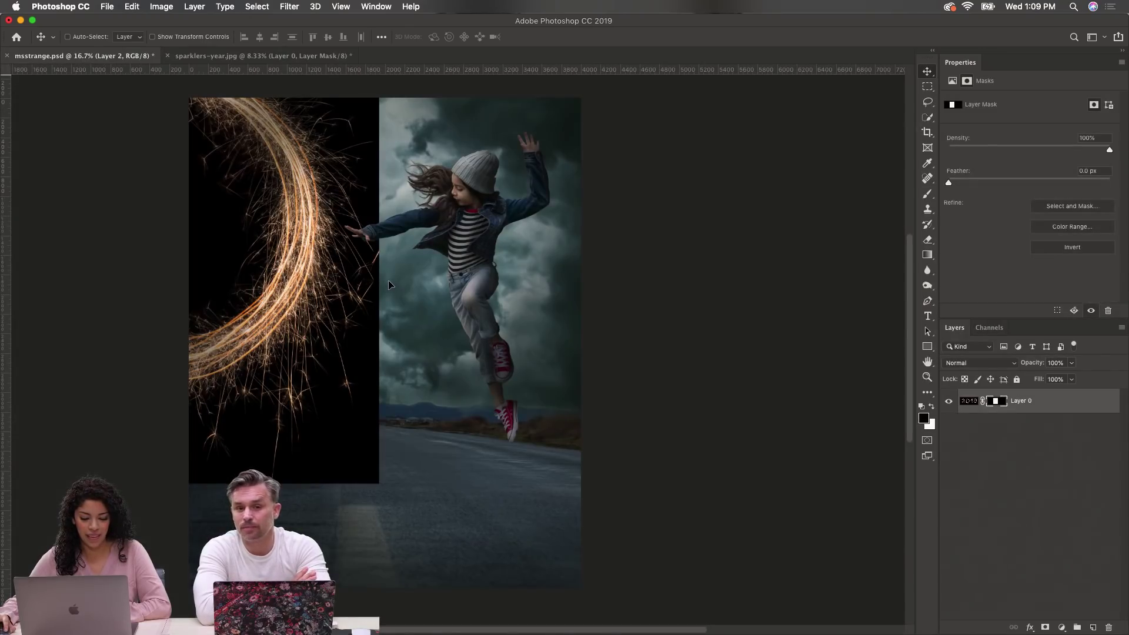
pyautogui.moveTo(388, 286); pyautogui.dragTo(395, 289)
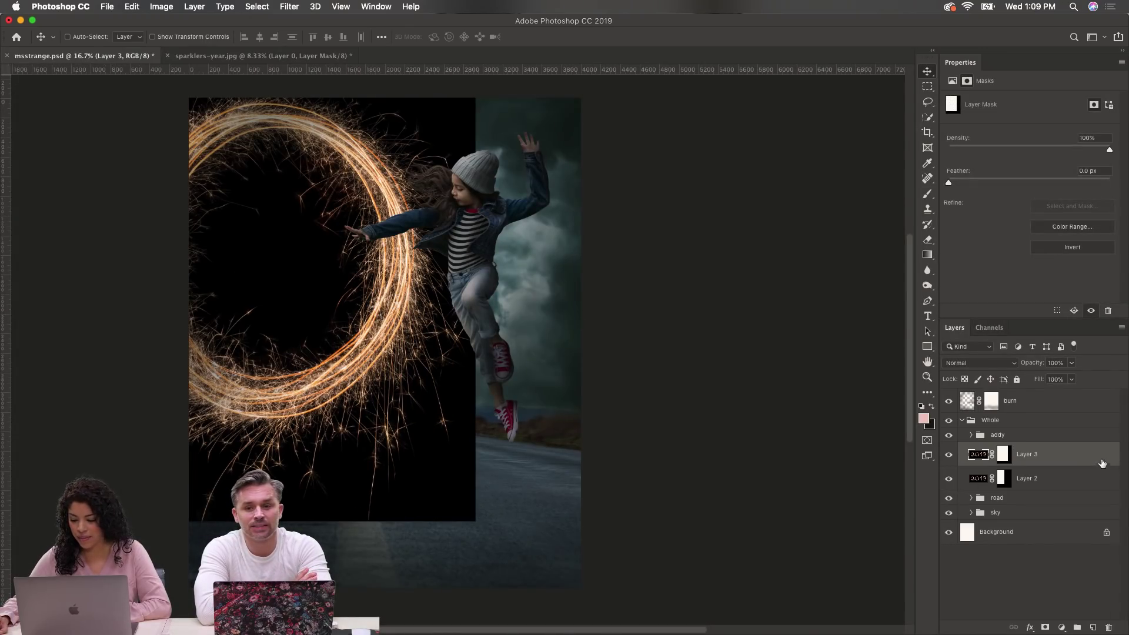
pyautogui.moveTo(1101, 463); pyautogui.dragTo(1108, 627)
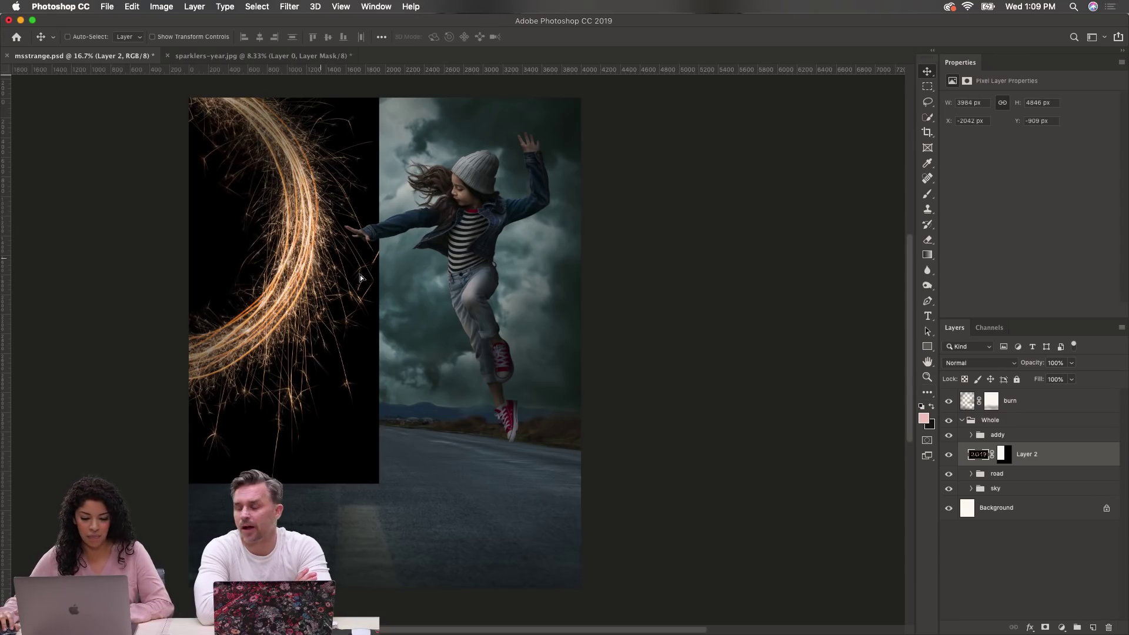
# Step: Move the sparkler ring to sit behind the girl at about X -466 px, Y -111 px and convert its layer to a smart object
pyautogui.moveTo(361, 277); pyautogui.dragTo(475, 340)
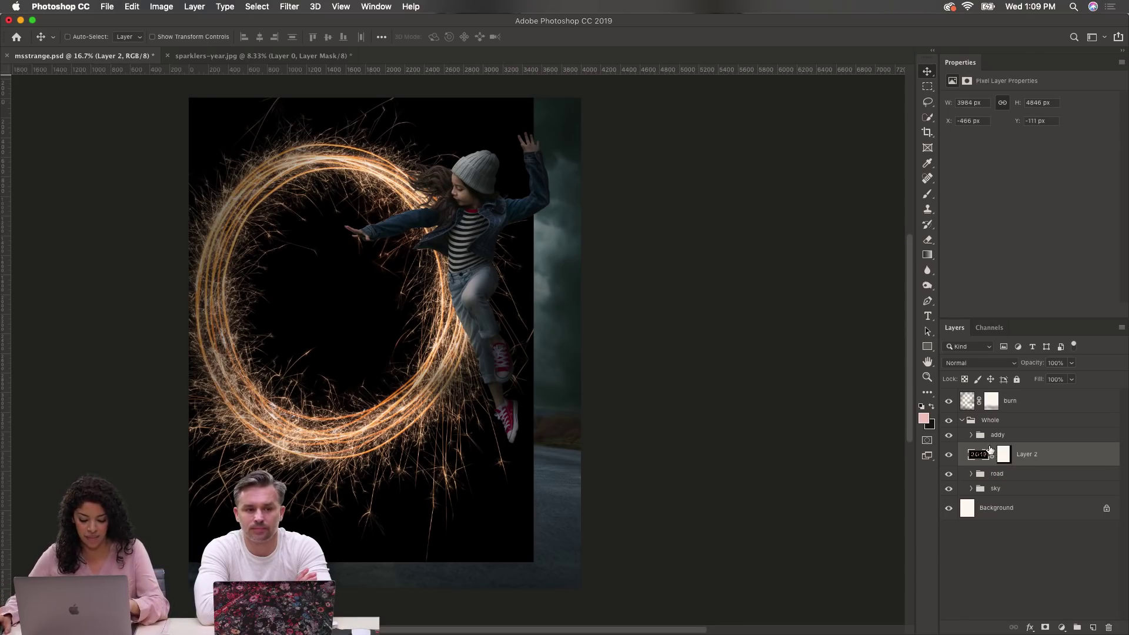
pyautogui.rightClick(1055, 459)
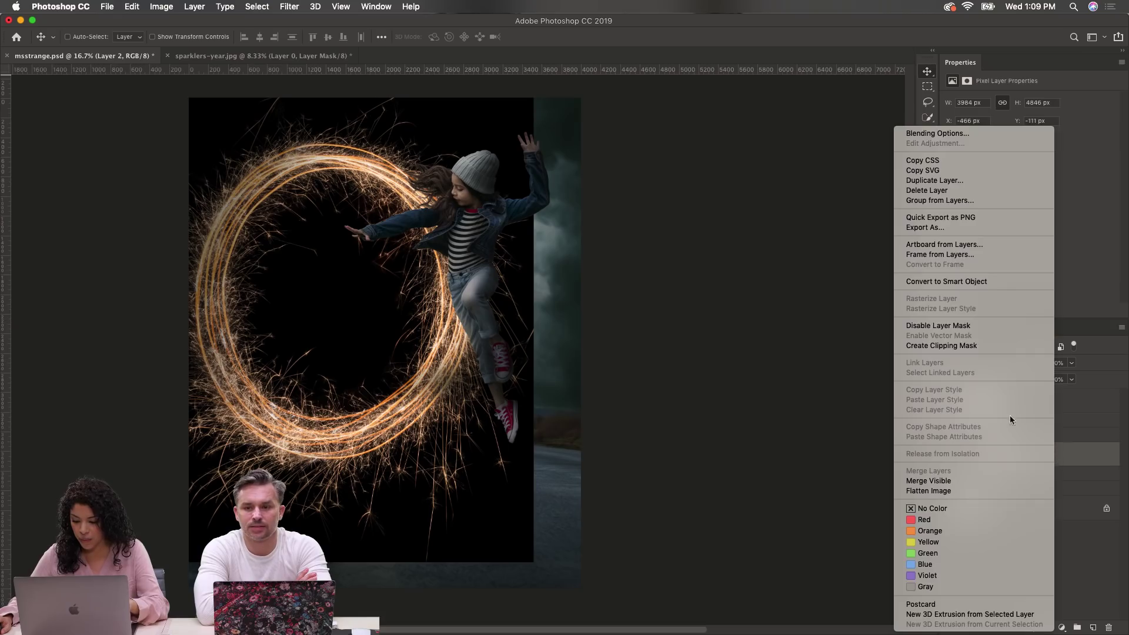
pyautogui.click(979, 282)
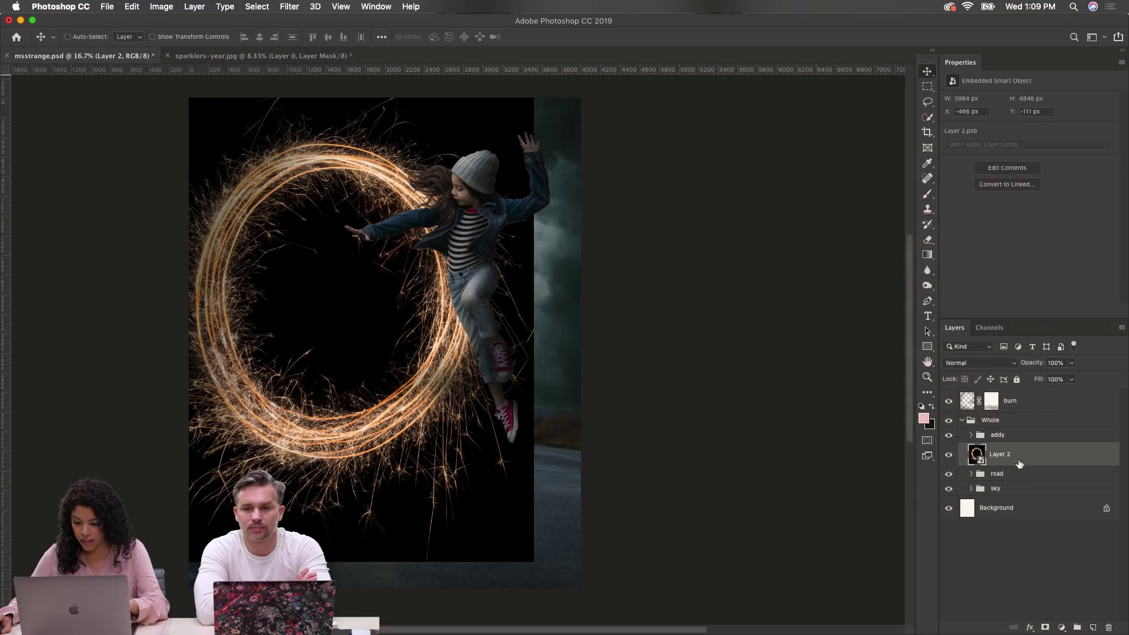
pyautogui.press('super+t')
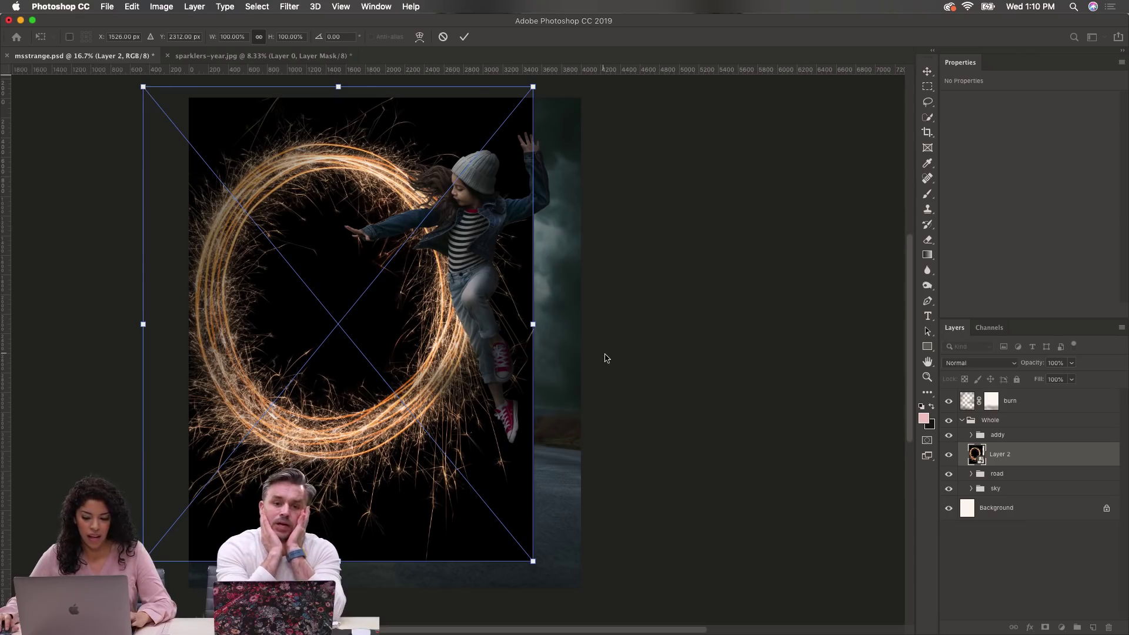
pyautogui.press('Return')
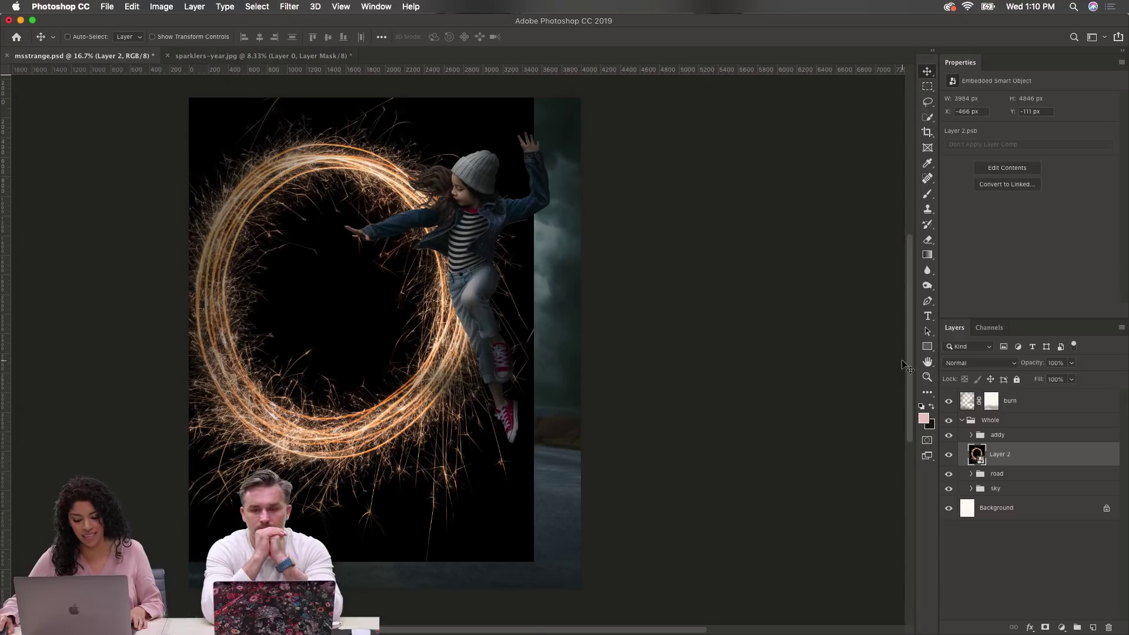
# Step: Set the sparkler ring layer's blend mode to Screen
pyautogui.click(974, 368)
pyautogui.click(972, 369)
pyautogui.click(970, 369)
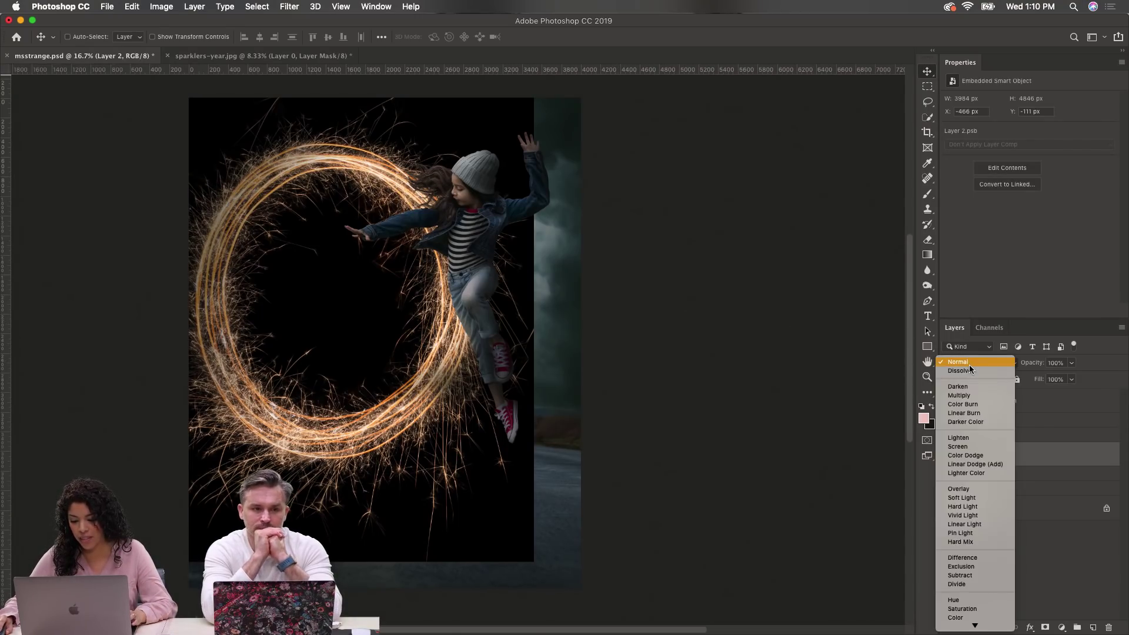
pyautogui.click(973, 450)
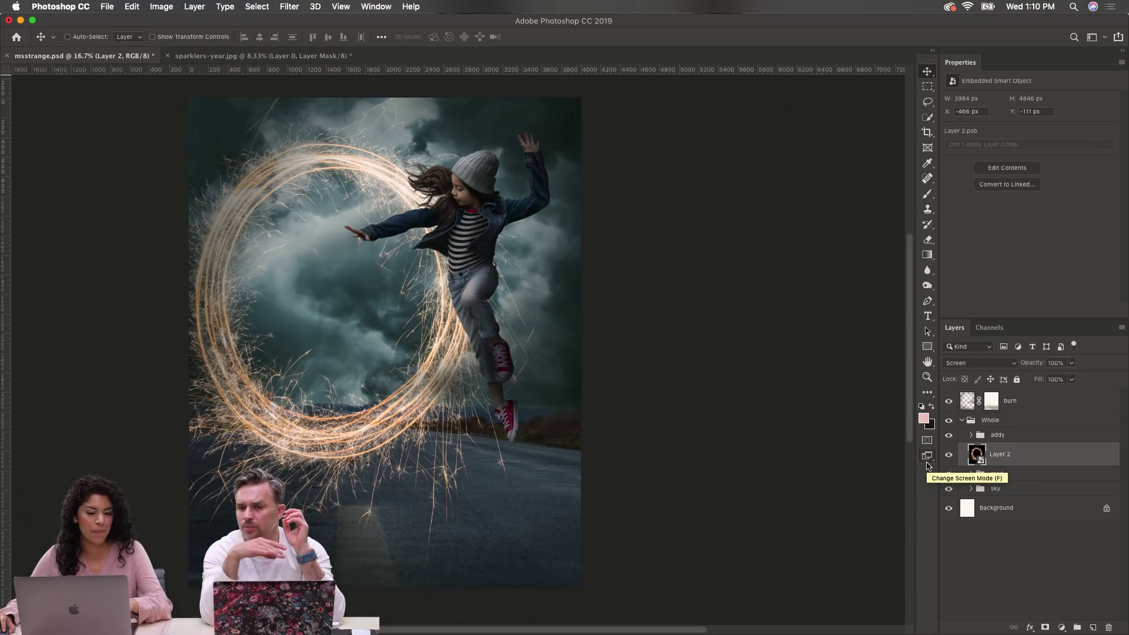
# Step: Preview other blend modes, such as Exclusion, on the sparkler ring layer and keep it on Screen
pyautogui.press('super+t')
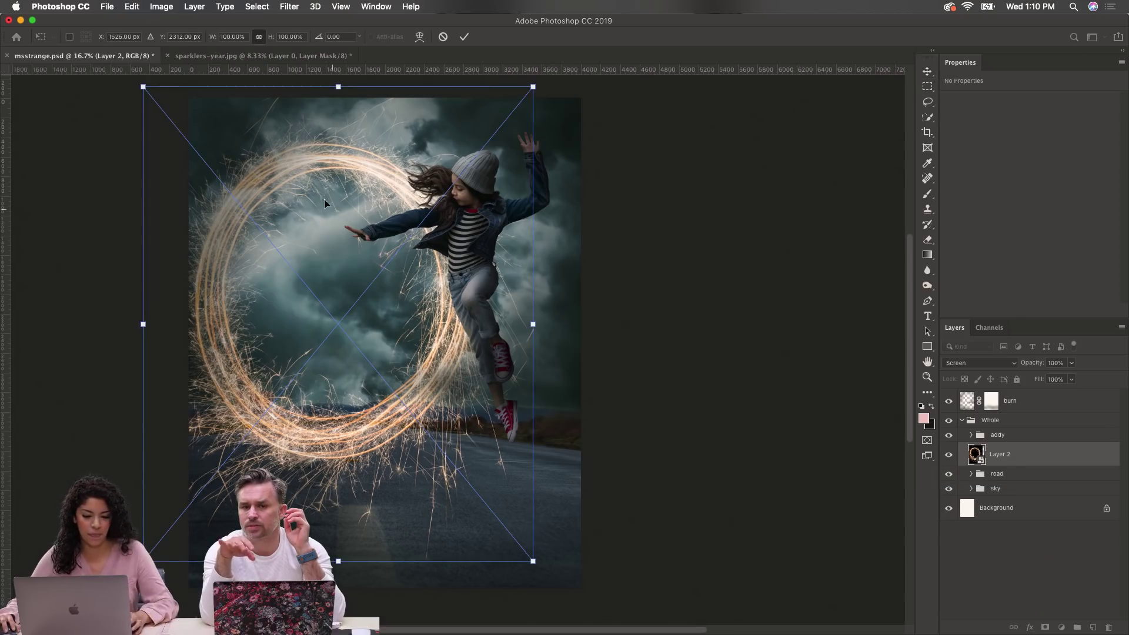
pyautogui.press('Return')
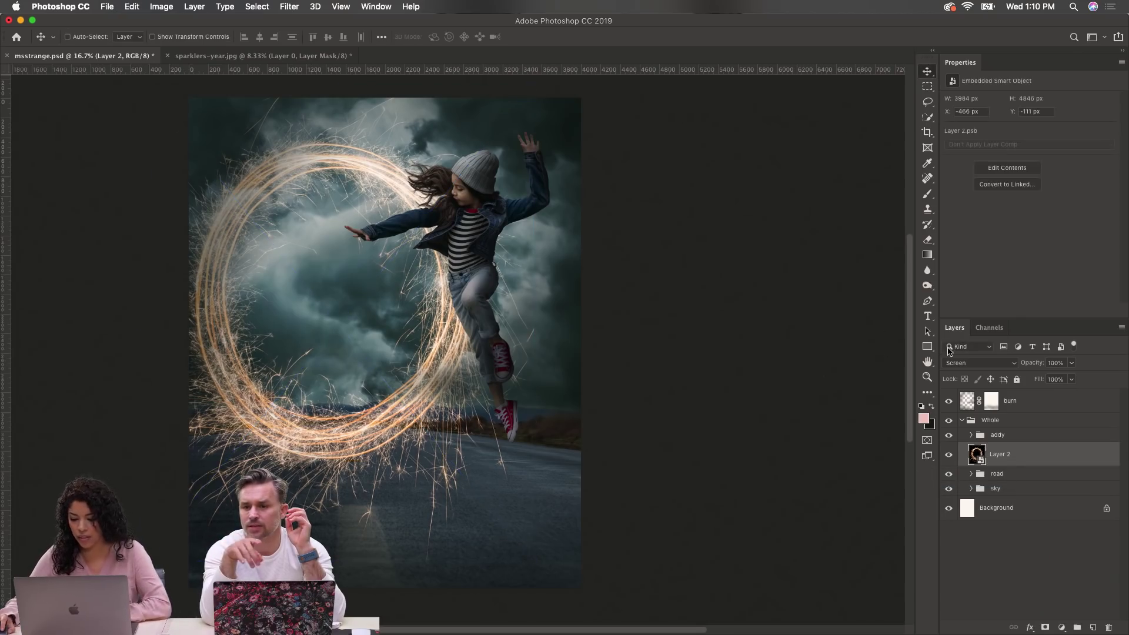
pyautogui.click(959, 363)
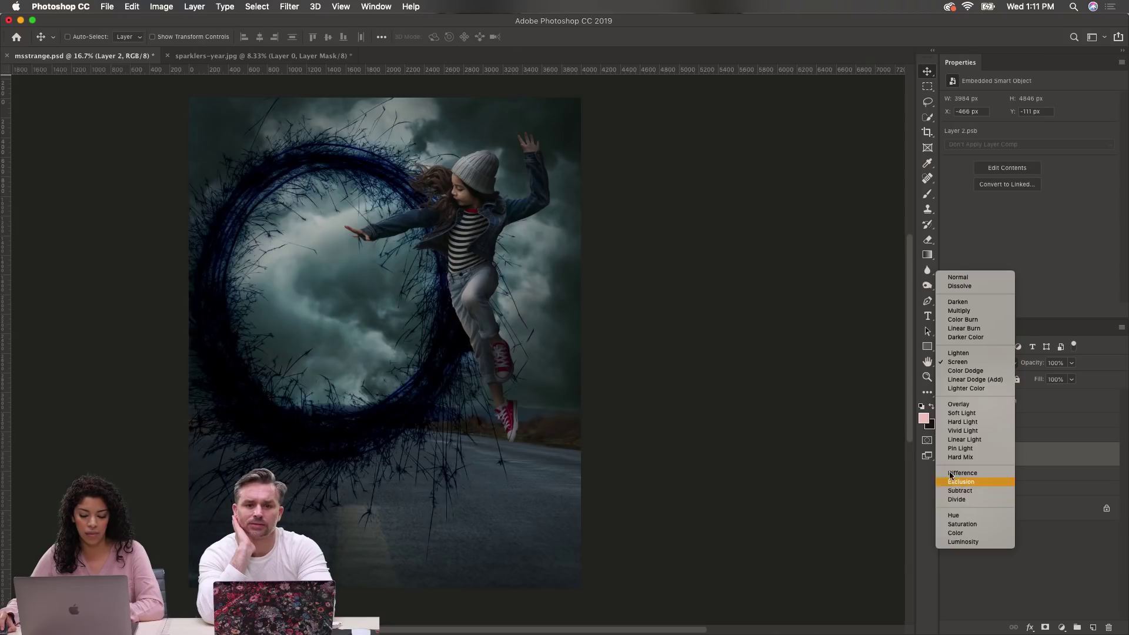
pyautogui.click(966, 367)
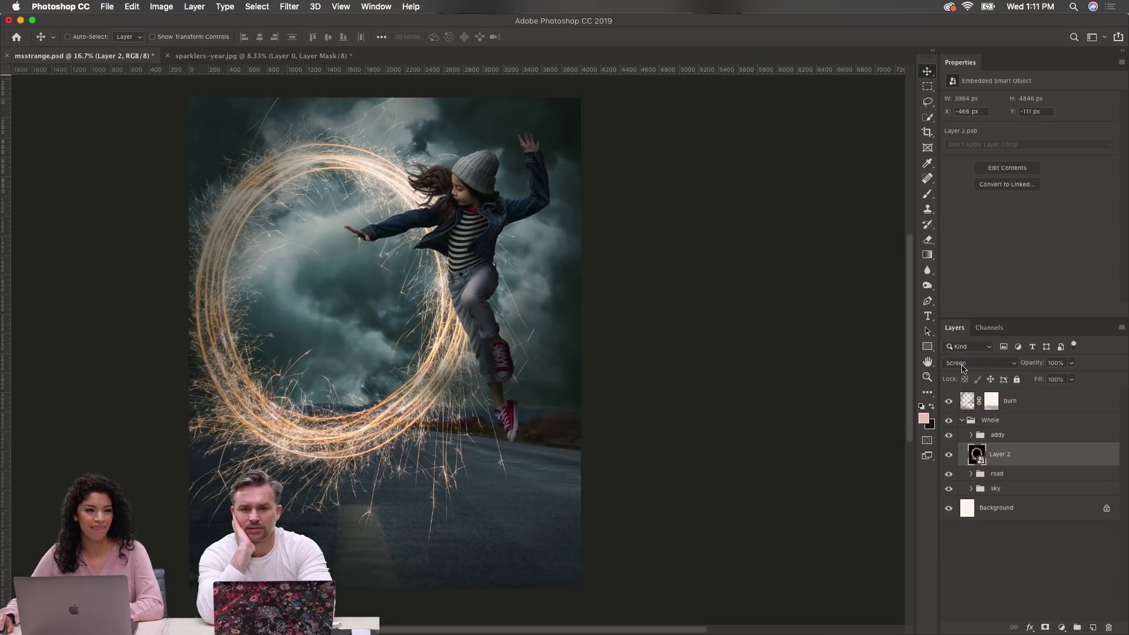
# Step: Distort the sparkler ring by pulling both upper corners of its bounding box down and inward to about 87% height
pyautogui.press('super+t')
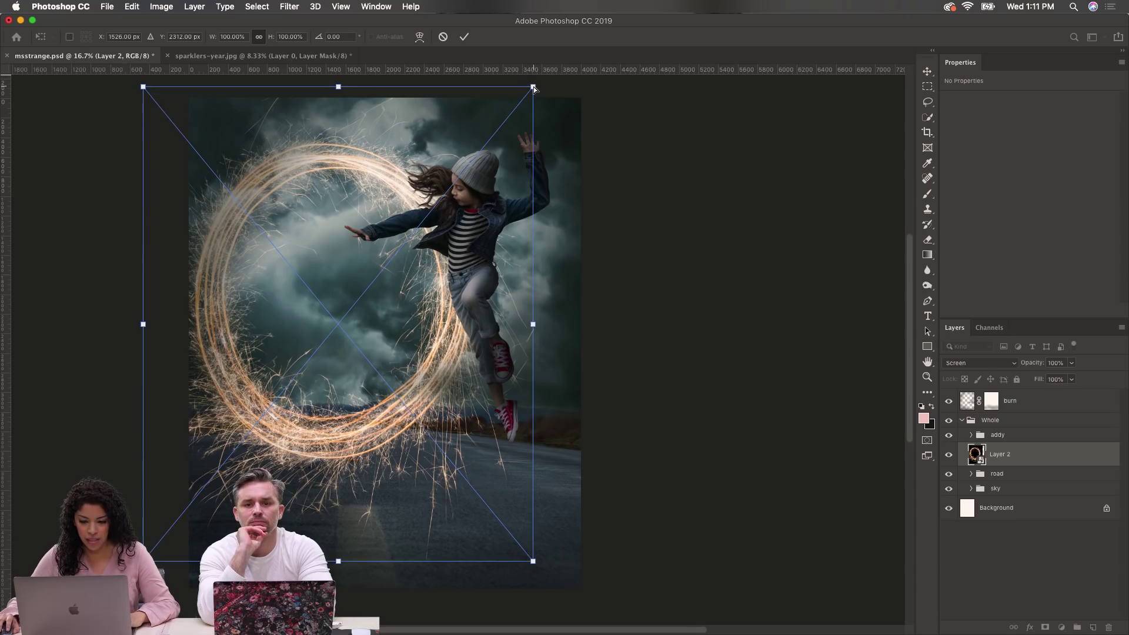
pyautogui.moveTo(532, 86); pyautogui.dragTo(498, 176)
pyautogui.moveTo(143, 86); pyautogui.dragTo(152, 148)
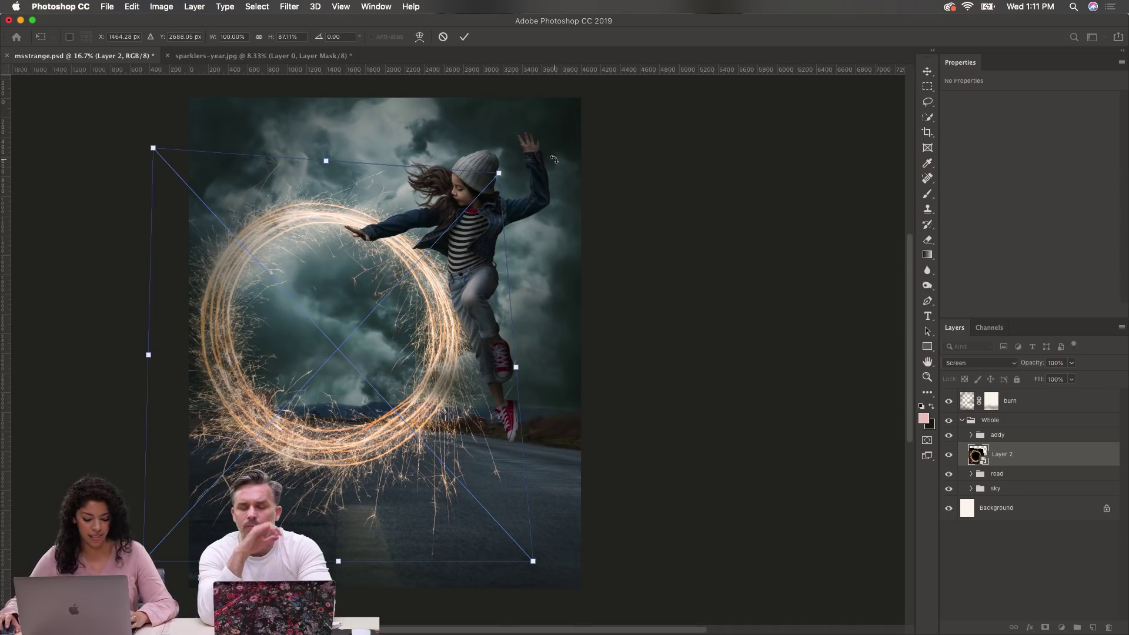
pyautogui.press('Return')
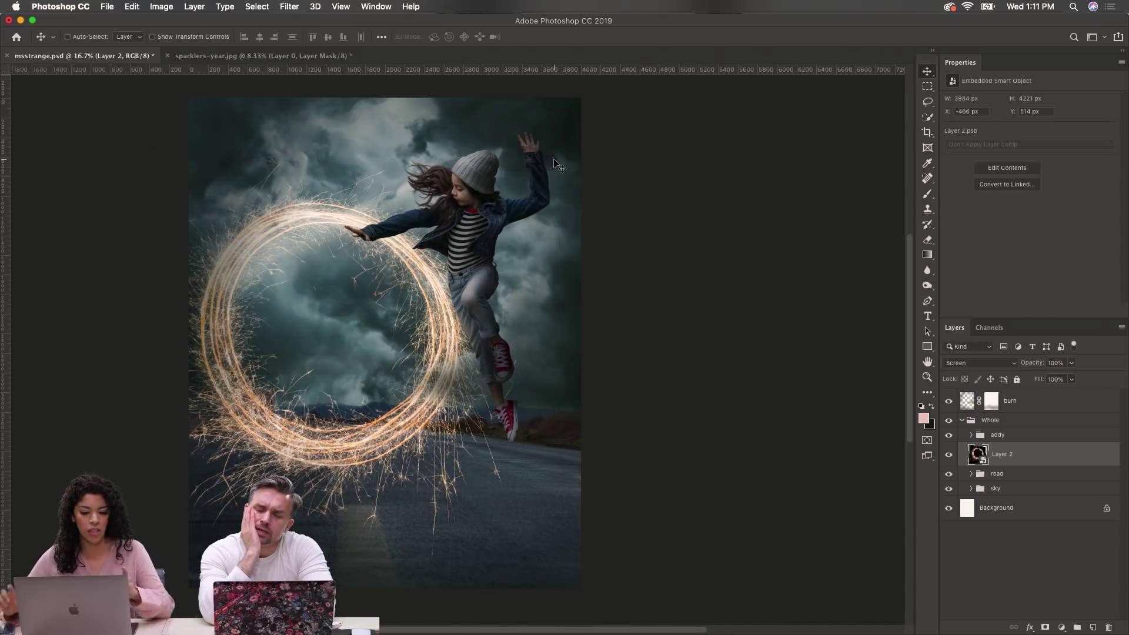
# Step: Distort the sparkler ring into a tilted oval, pulling its upper-right corner down and inward until it clears the girl
pyautogui.press('super+t')
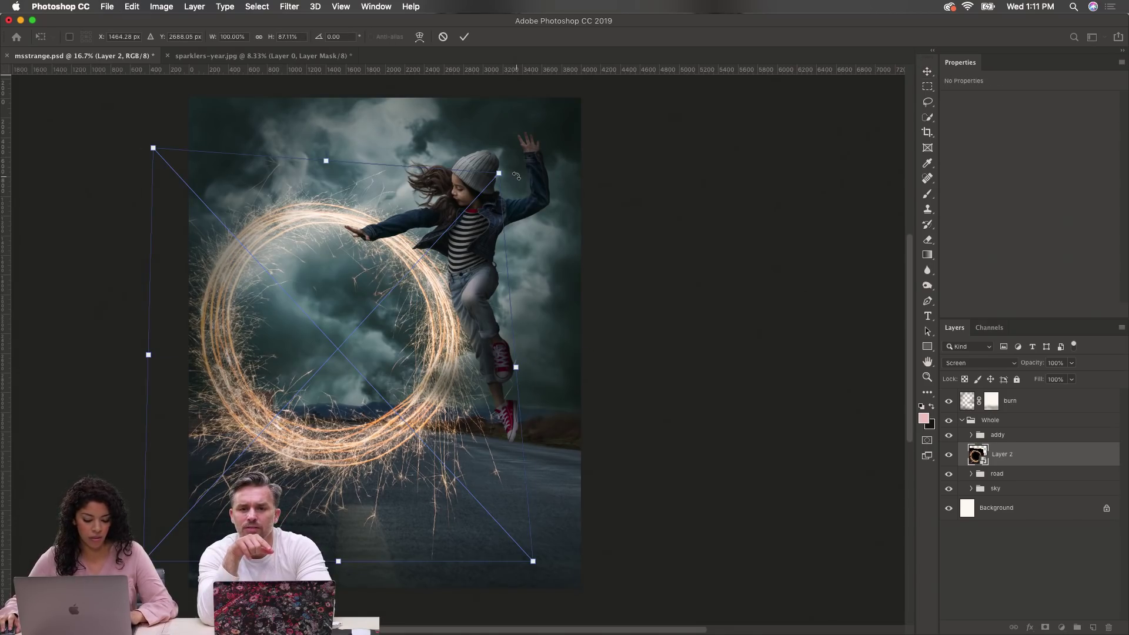
pyautogui.moveTo(498, 174); pyautogui.dragTo(483, 224)
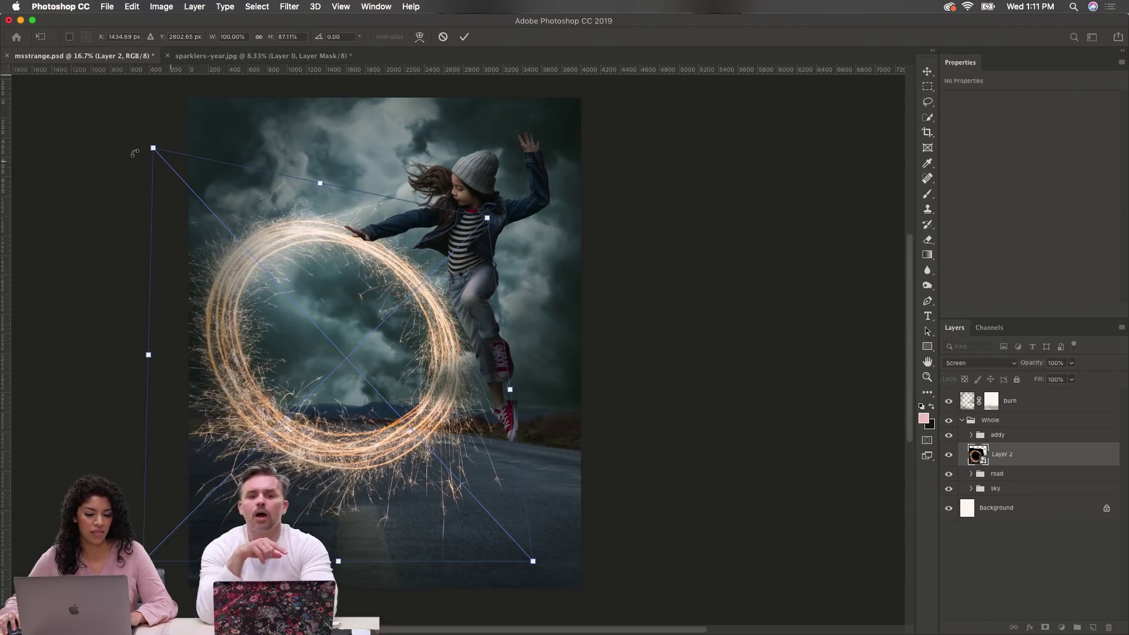
pyautogui.moveTo(154, 151); pyautogui.dragTo(154, 177)
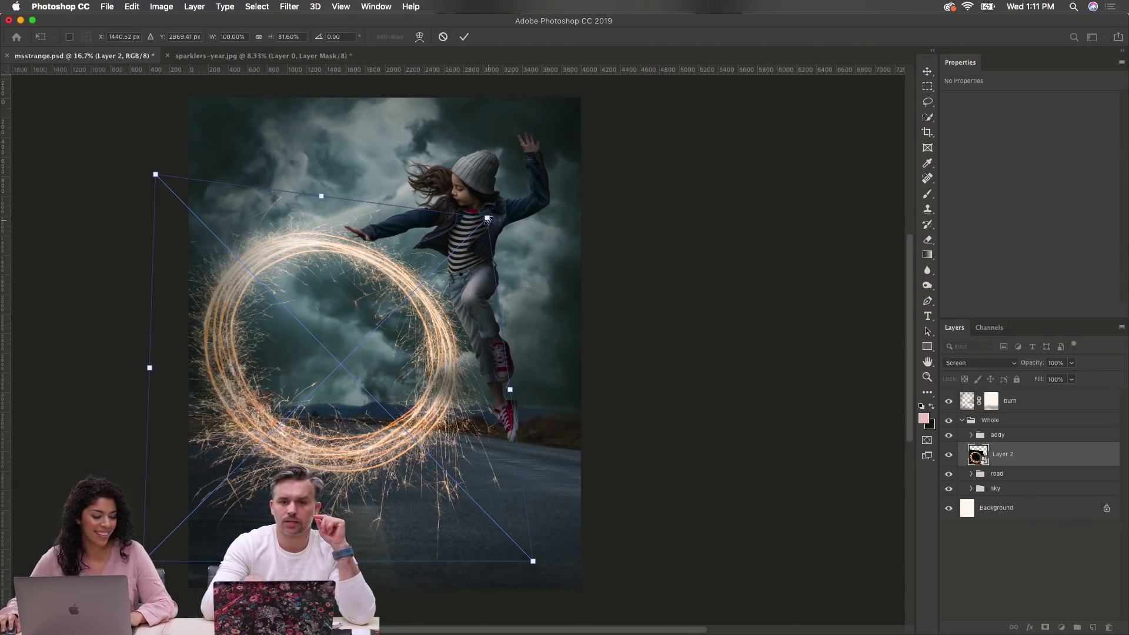
pyautogui.moveTo(488, 220); pyautogui.dragTo(457, 263)
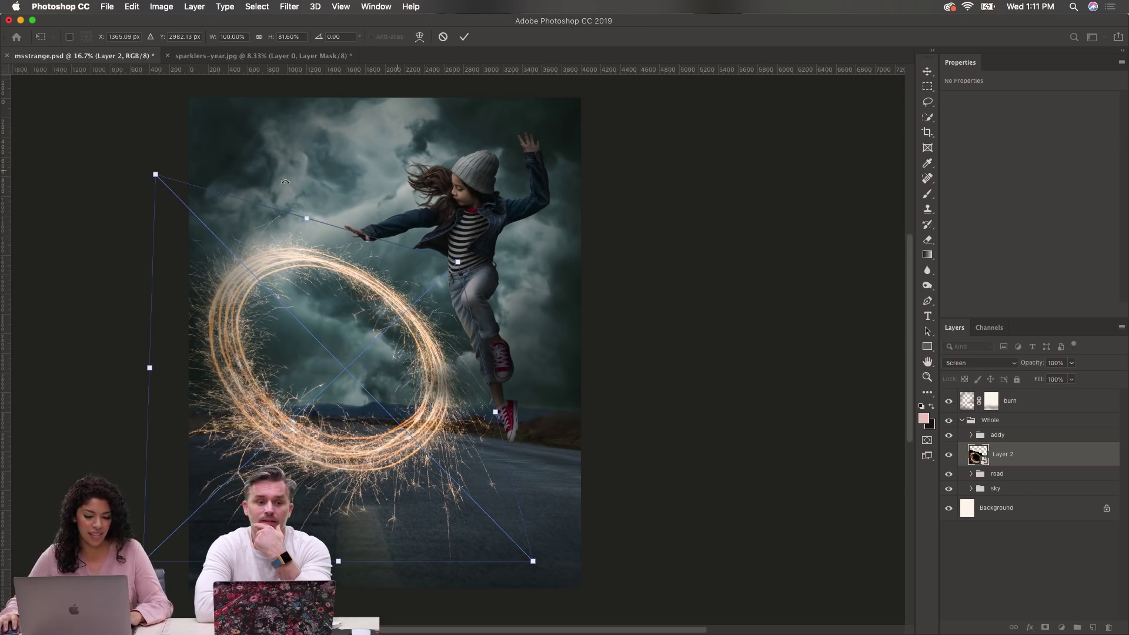
pyautogui.moveTo(156, 175)
pyautogui.mouseDown()
pyautogui.moveTo(179, 203)
pyautogui.moveTo(142, 161)
pyautogui.mouseUp()
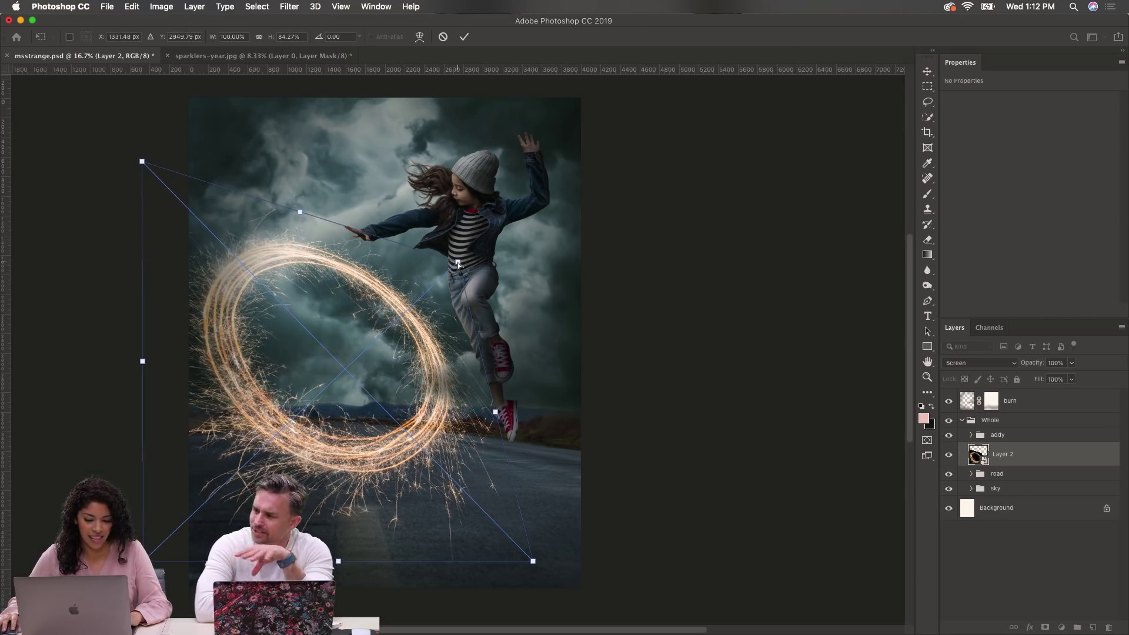
pyautogui.moveTo(457, 263); pyautogui.dragTo(434, 297)
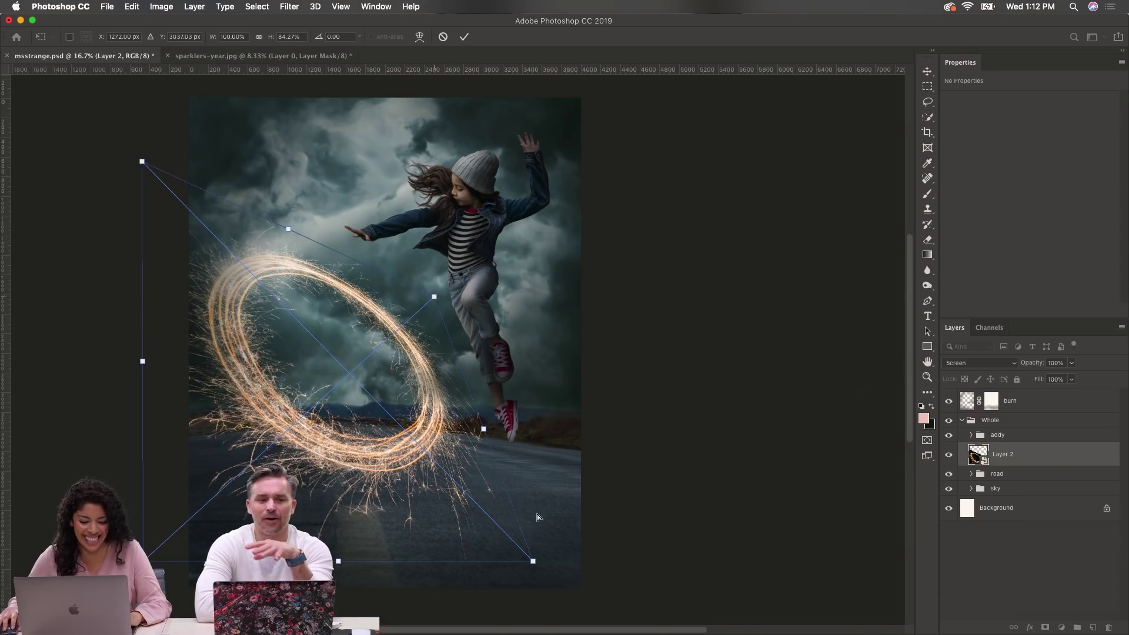
# Step: Distort the tilted ring further to about 92% width and 78% height, and place it at about X -530 px, Y 759 px
pyautogui.moveTo(532, 561); pyautogui.dragTo(554, 570)
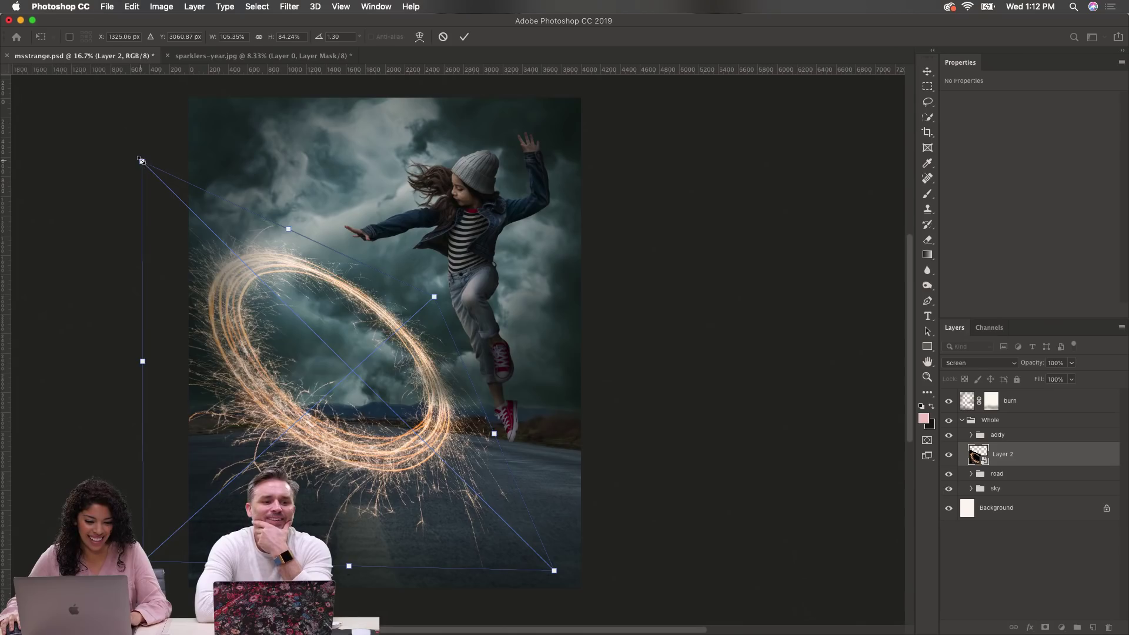
pyautogui.moveTo(141, 160); pyautogui.dragTo(174, 193)
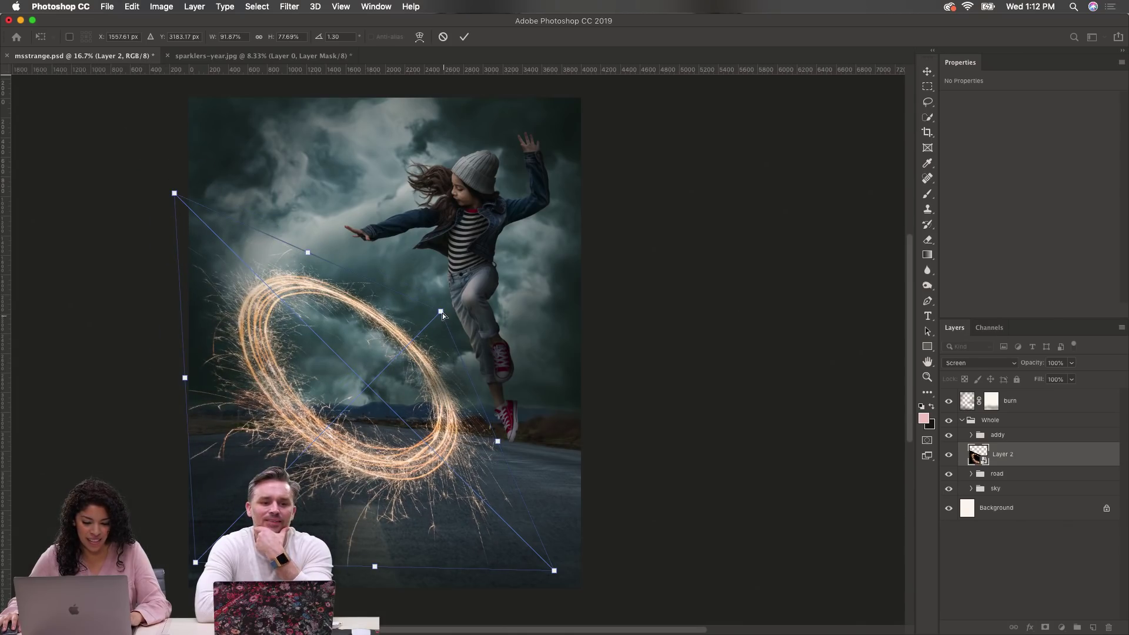
pyautogui.moveTo(442, 316); pyautogui.dragTo(437, 325)
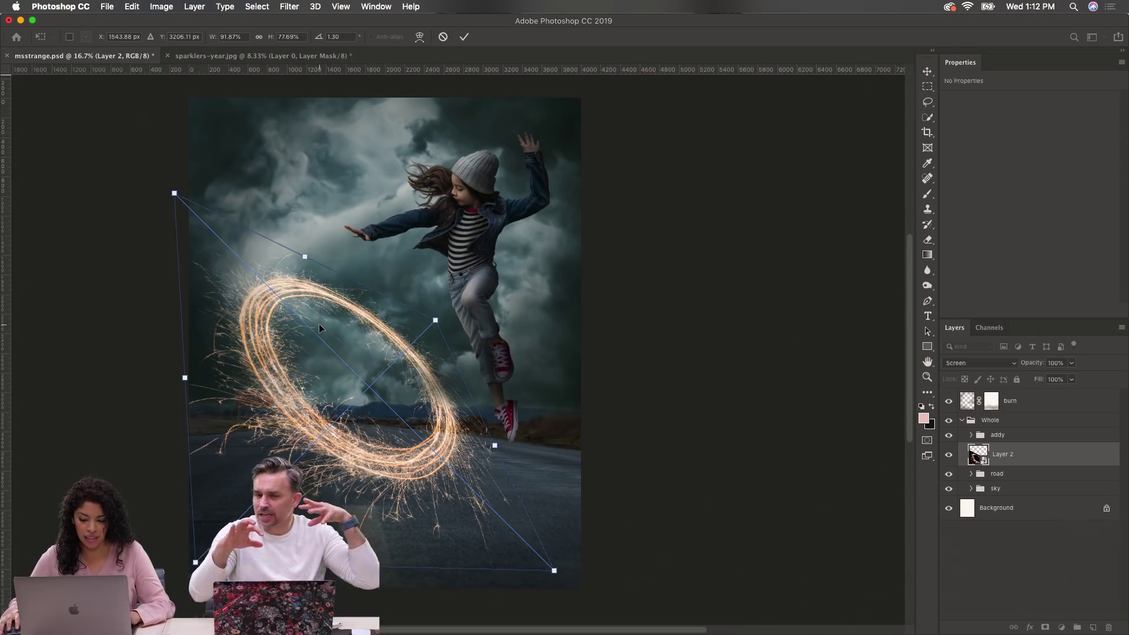
pyautogui.press('Return')
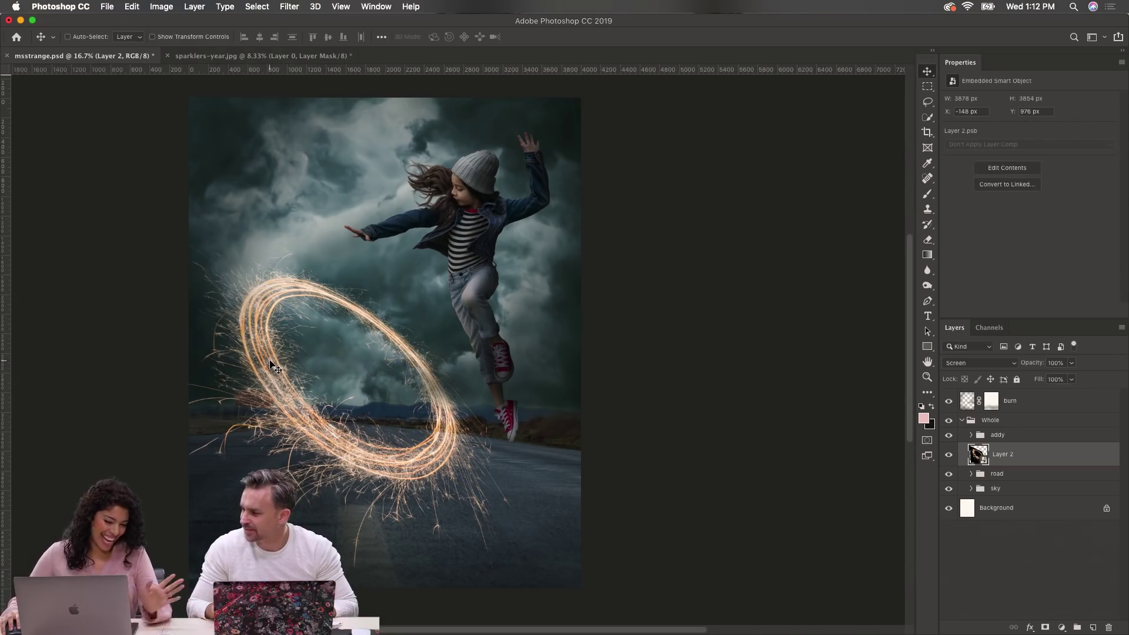
pyautogui.moveTo(278, 377); pyautogui.dragTo(246, 353)
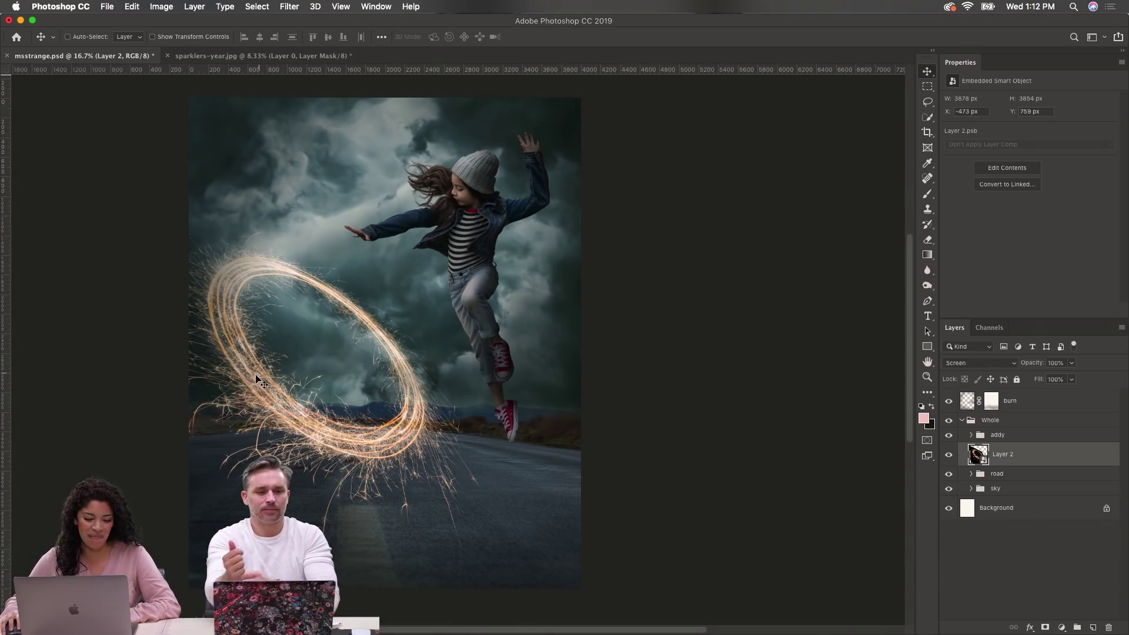
pyautogui.moveTo(257, 379); pyautogui.dragTo(250, 377)
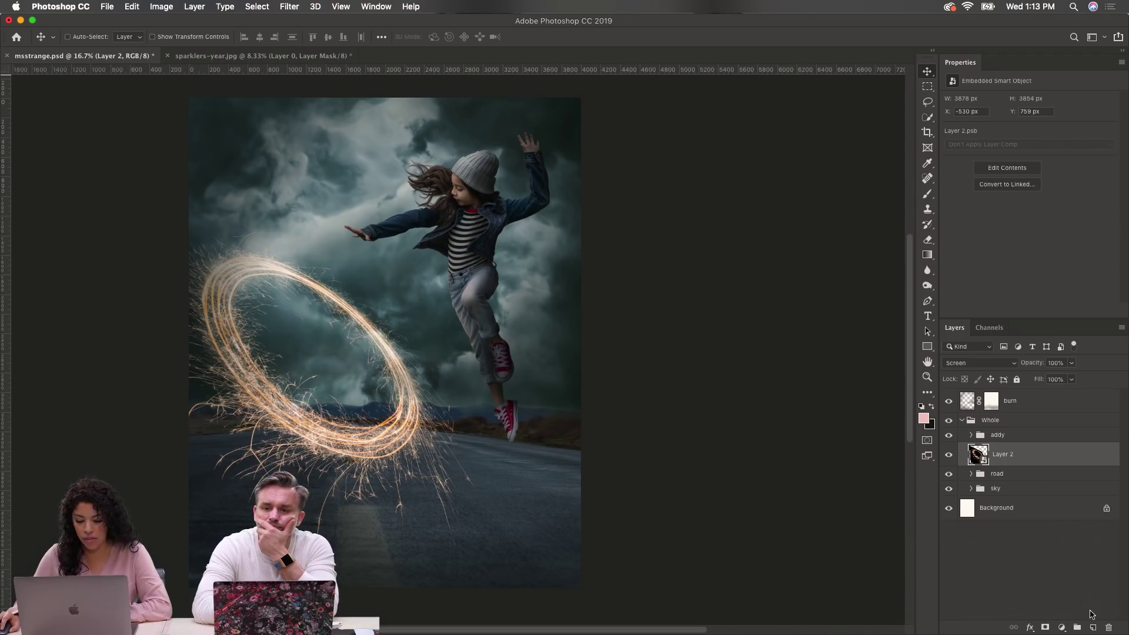
# Step: Add a layer mask to the sparkler ring and paint out stray sparks inside and below it with a 500 px black brush
pyautogui.click(1046, 629)
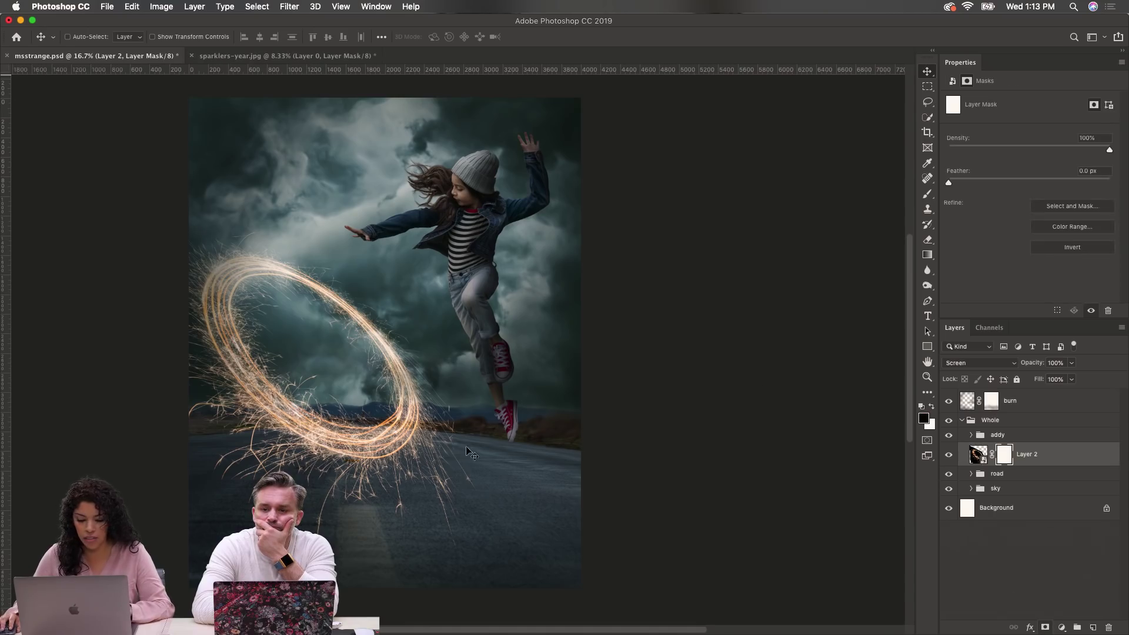
pyautogui.click(405, 493)
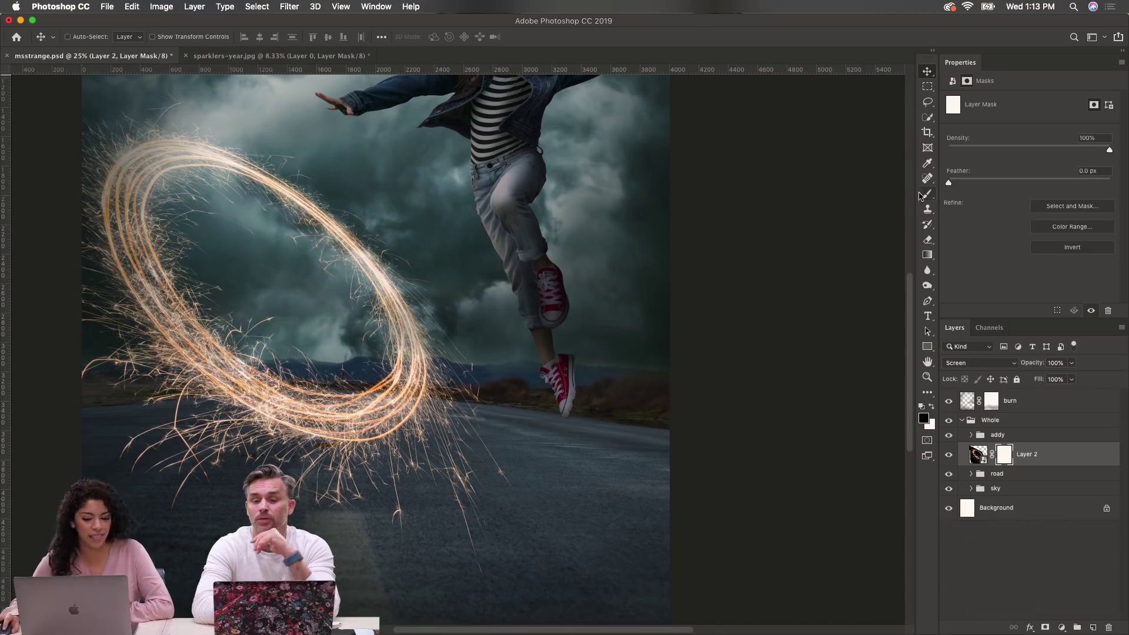
pyautogui.click(927, 194)
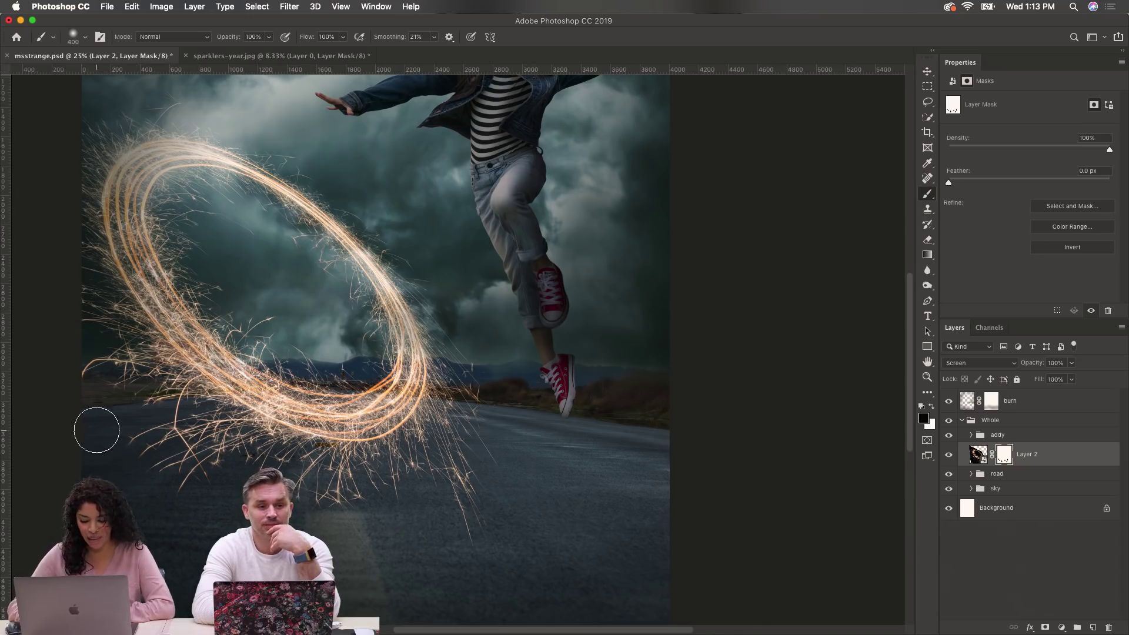
pyautogui.press(']')
pyautogui.press(']')
pyautogui.press(']')
pyautogui.moveTo(151, 311)
pyautogui.mouseDown()
pyautogui.moveTo(252, 239)
pyautogui.moveTo(298, 272)
pyautogui.moveTo(266, 297)
pyautogui.mouseUp()
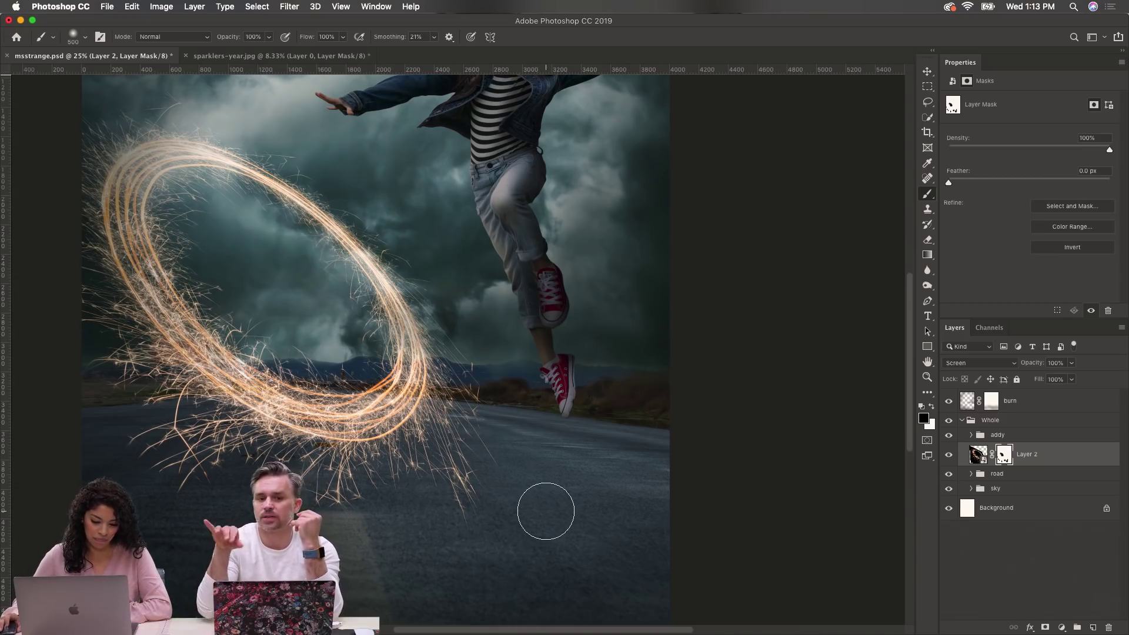
# Step: Move the masked sparkler ring straight up to about X -530 px, Y 485 px
pyautogui.scroll(-3, 544, 507)
pyautogui.scroll(10, 545, 507)
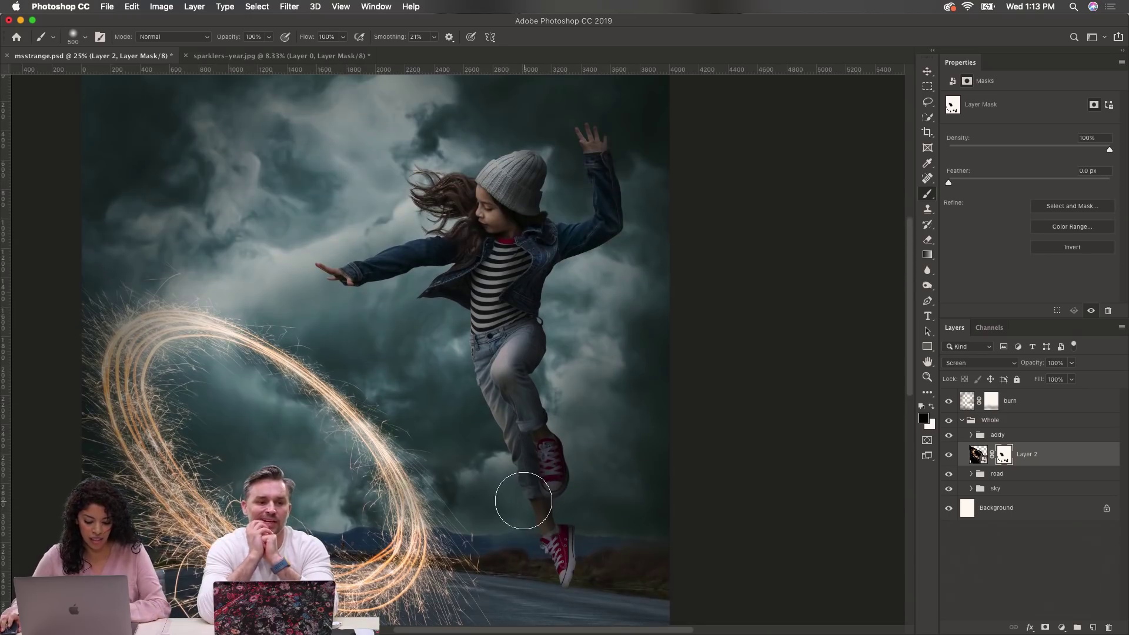
pyautogui.keyDown('alt'); pyautogui.click(456, 470); pyautogui.keyUp('alt')
pyautogui.click(977, 454)
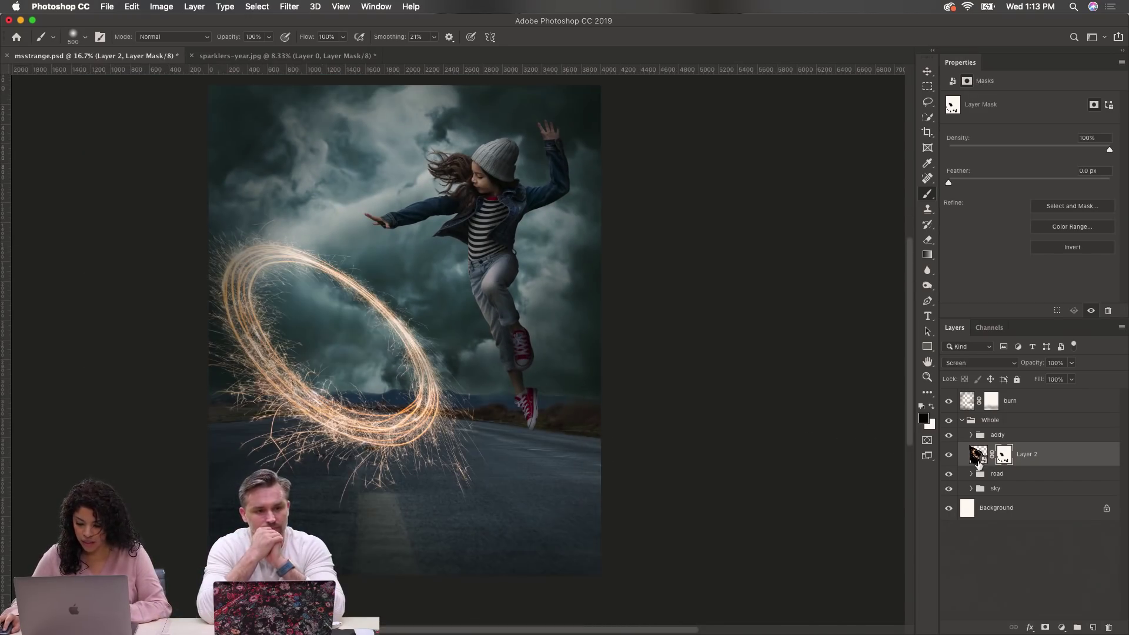
pyautogui.press('v')
pyautogui.moveTo(269, 378); pyautogui.dragTo(262, 348)
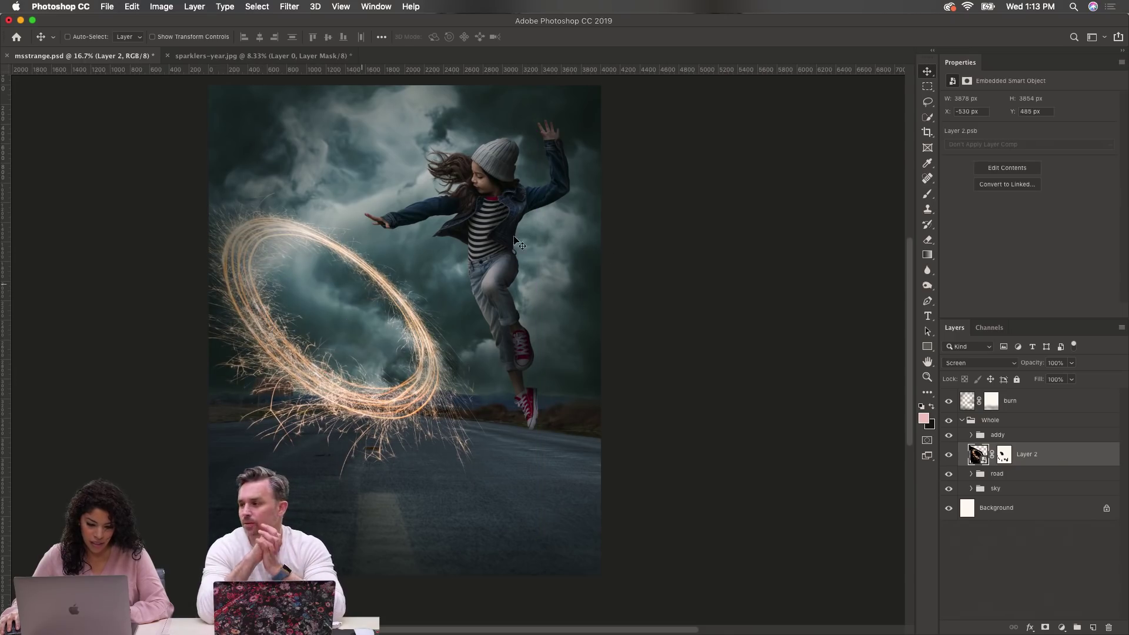
# Step: Move the addy group with the jumping girl slightly up and to the right
pyautogui.click(1007, 436)
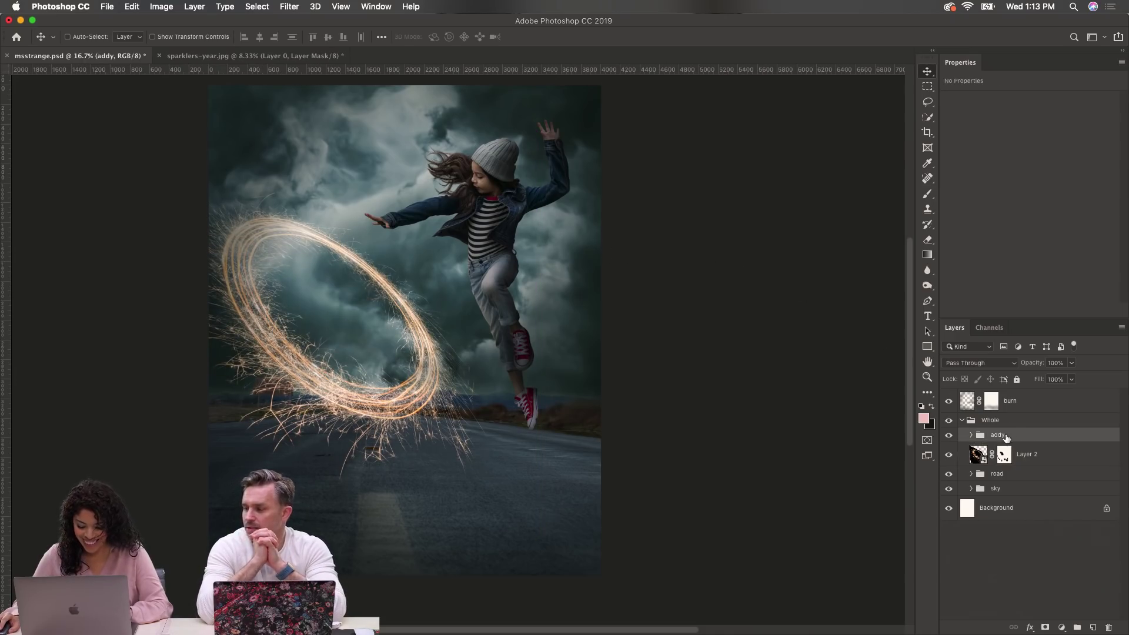
pyautogui.moveTo(500, 206); pyautogui.dragTo(507, 182)
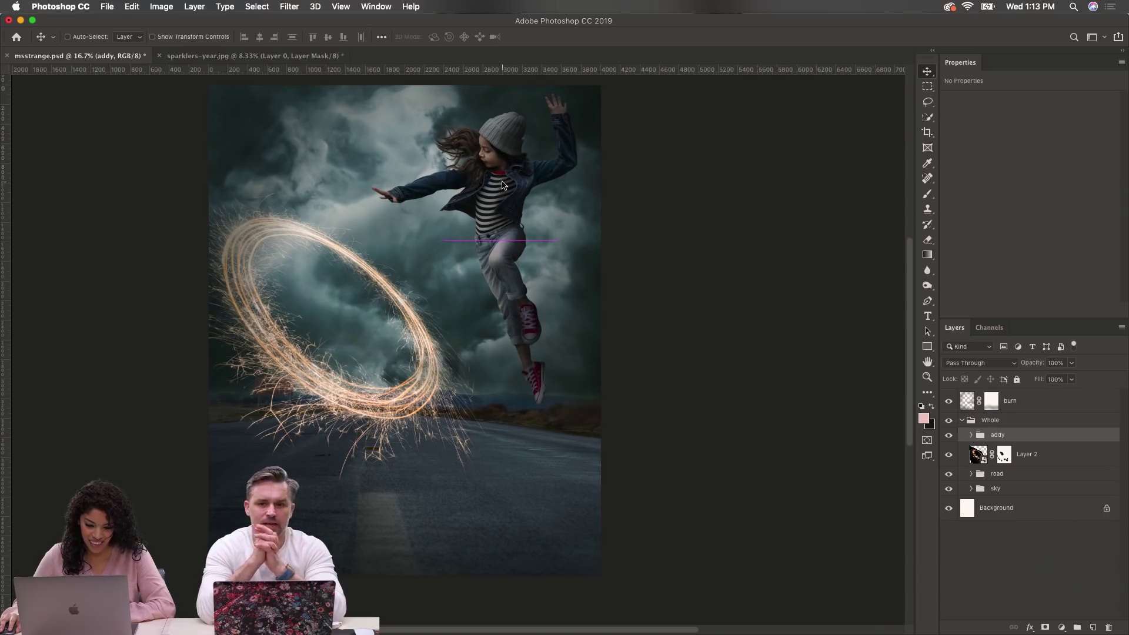
pyautogui.scroll(1, 605, 288)
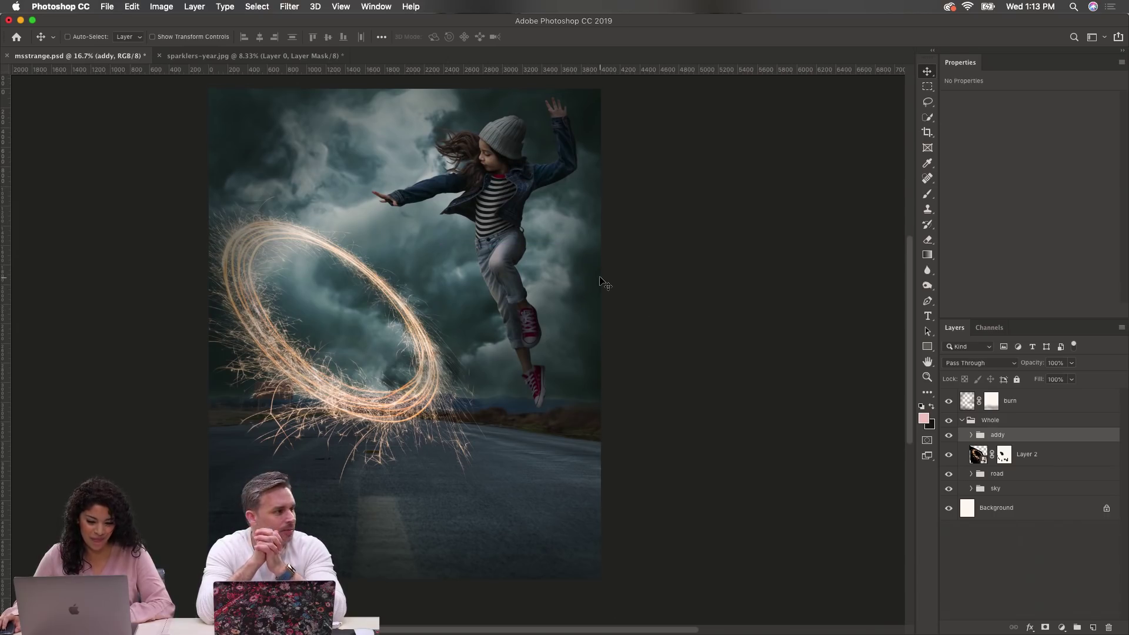
pyautogui.moveTo(496, 241)
pyautogui.mouseDown()
pyautogui.moveTo(515, 223)
pyautogui.moveTo(492, 249)
pyautogui.mouseUp()
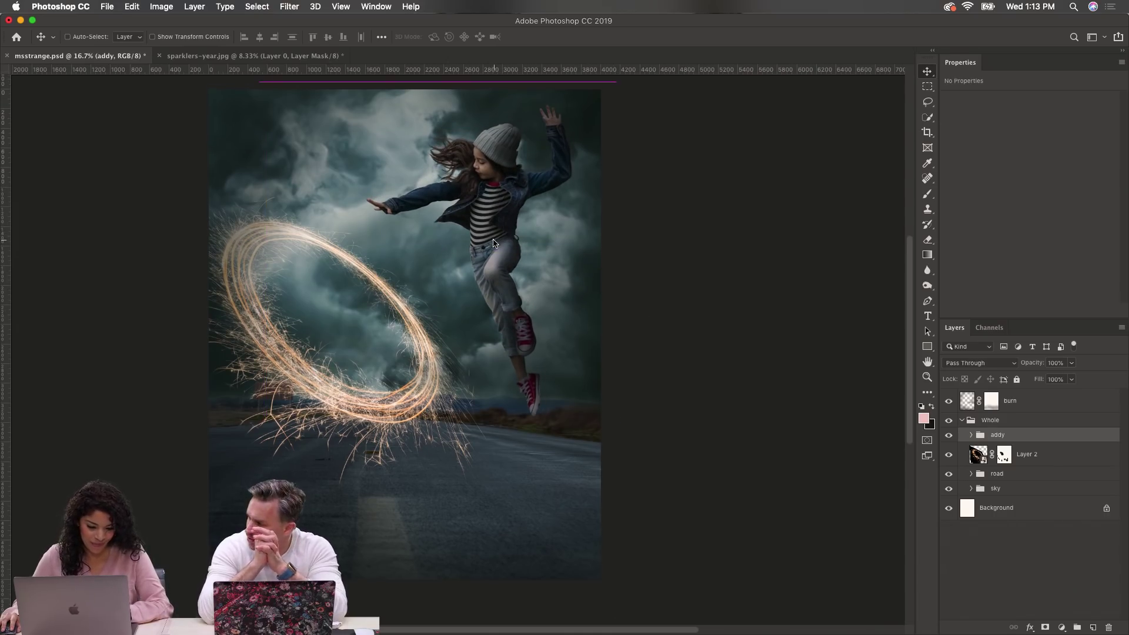
# Step: Scale the sparkler ring layer to about 93.43% and move it to about X -525 px, Y 579 px
pyautogui.click(1042, 460)
pyautogui.press('super+t')
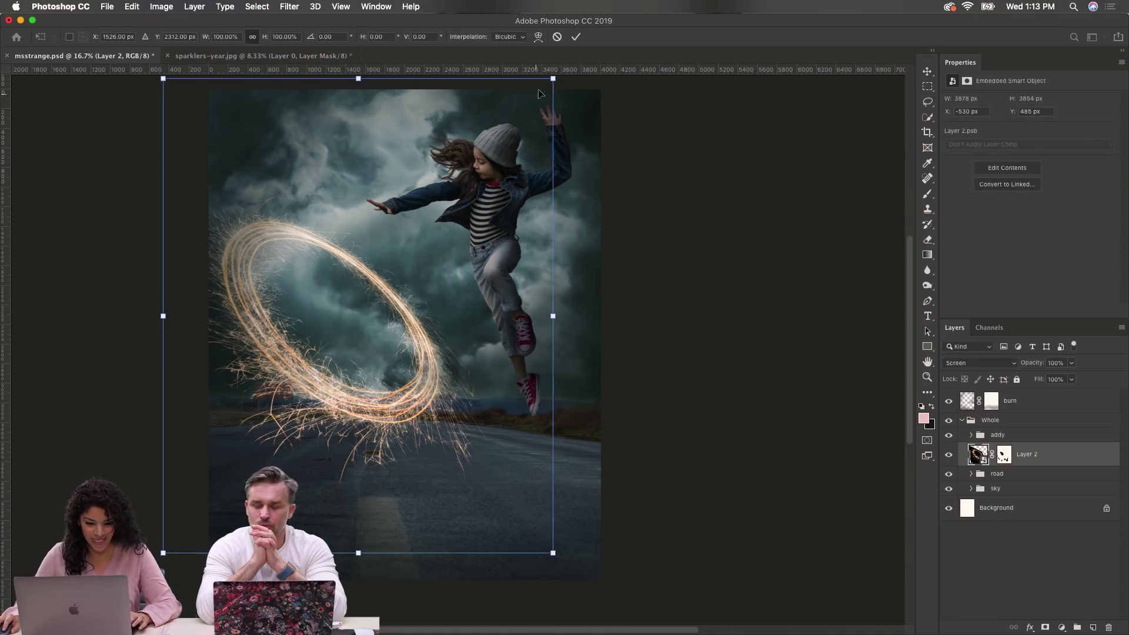
pyautogui.moveTo(552, 79); pyautogui.dragTo(531, 111)
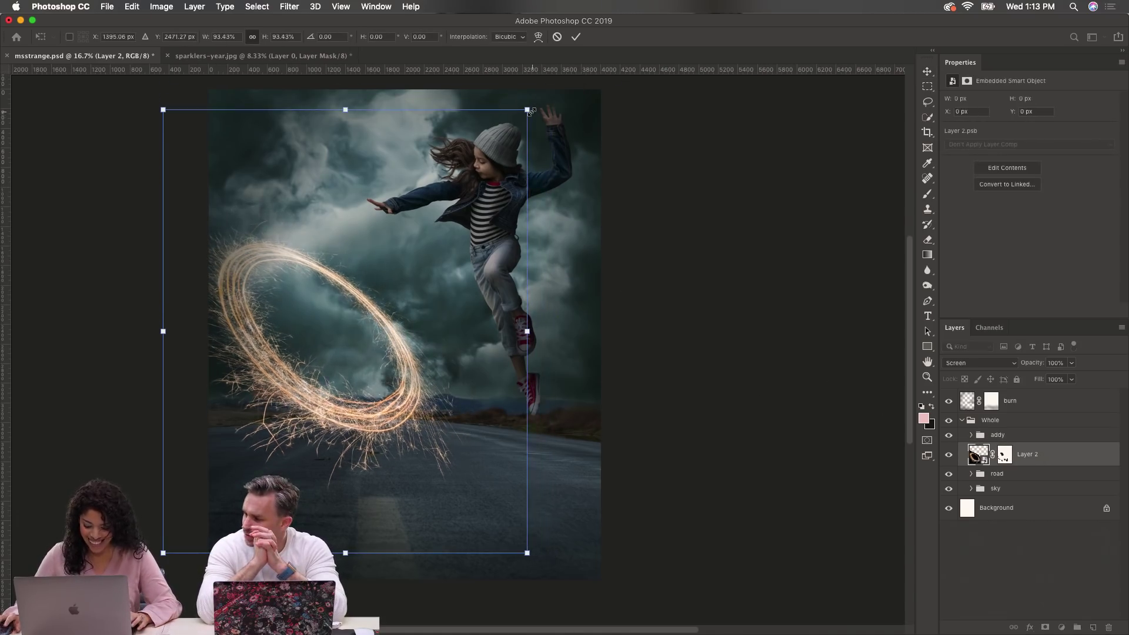
pyautogui.press('Return')
pyautogui.moveTo(296, 385); pyautogui.dragTo(293, 368)
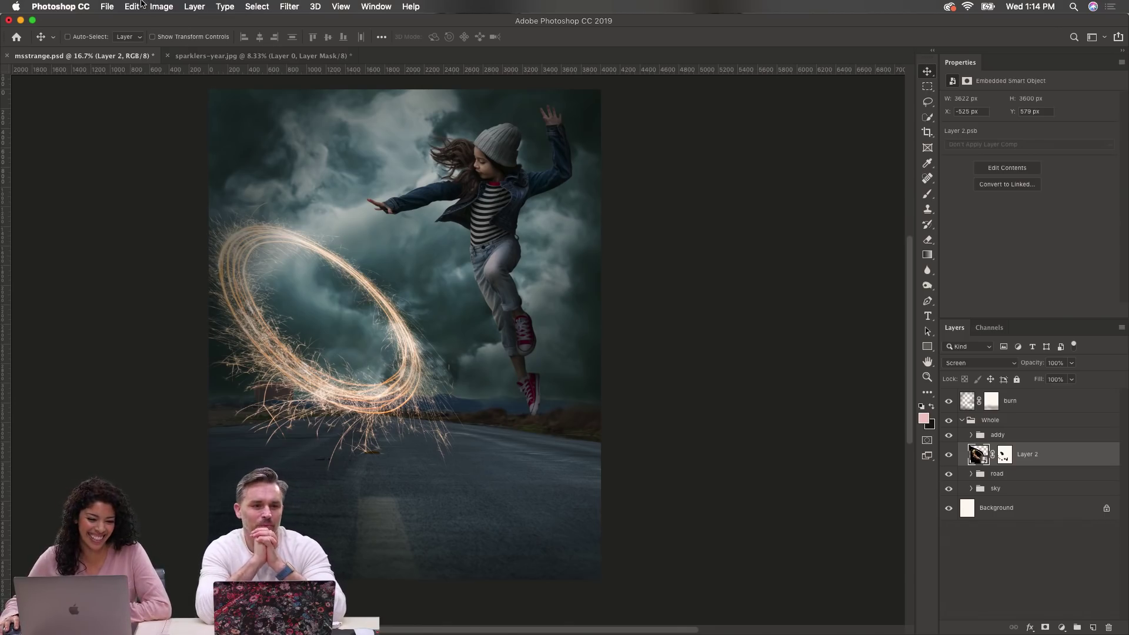
# Step: Open sparklers-circle.jpg from the JPG folder
pyautogui.click(108, 7)
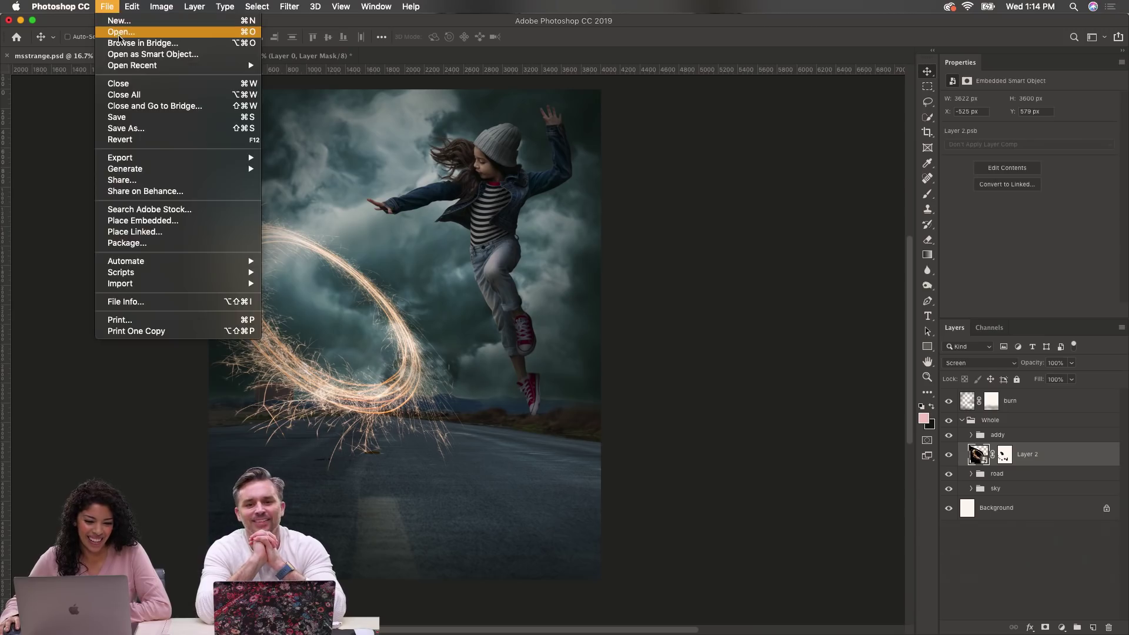
pyautogui.click(121, 33)
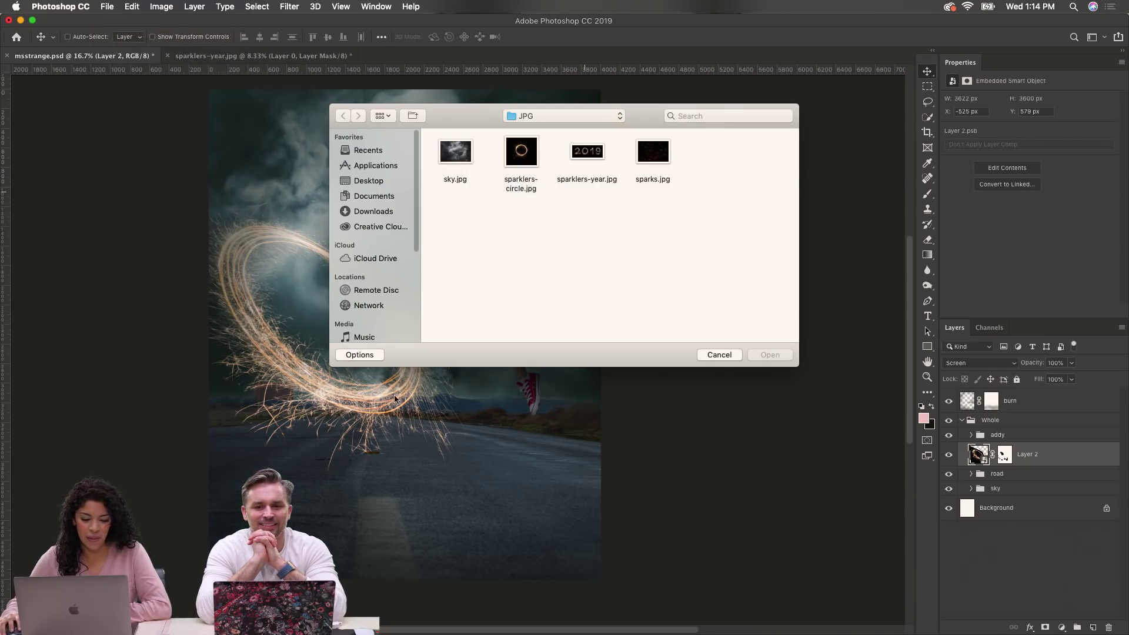
pyautogui.click(527, 161)
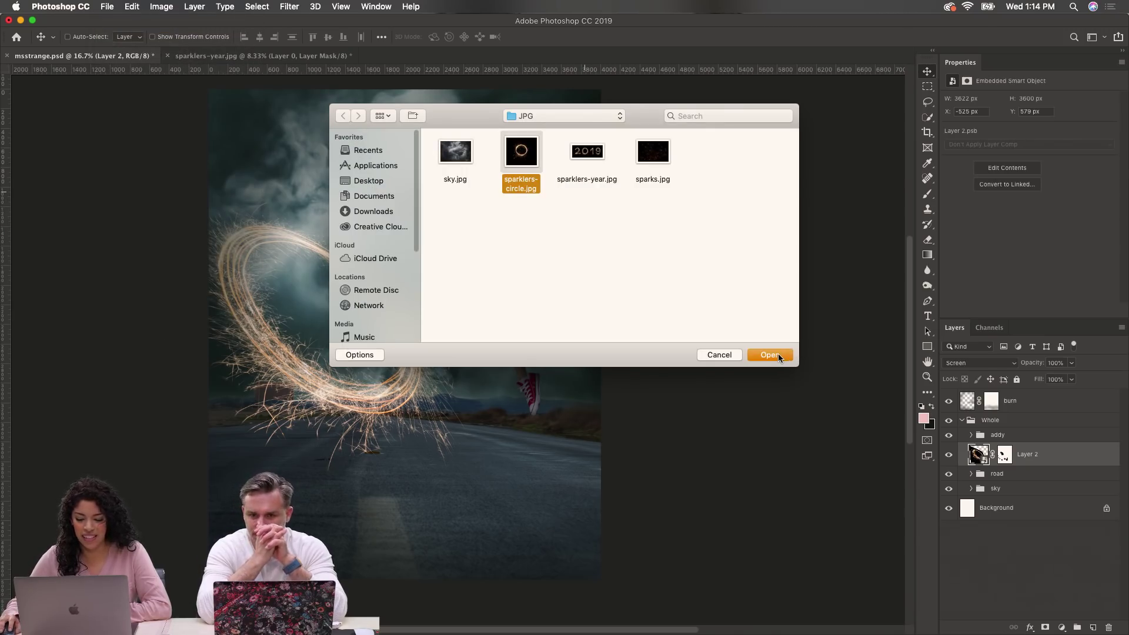
pyautogui.click(770, 355)
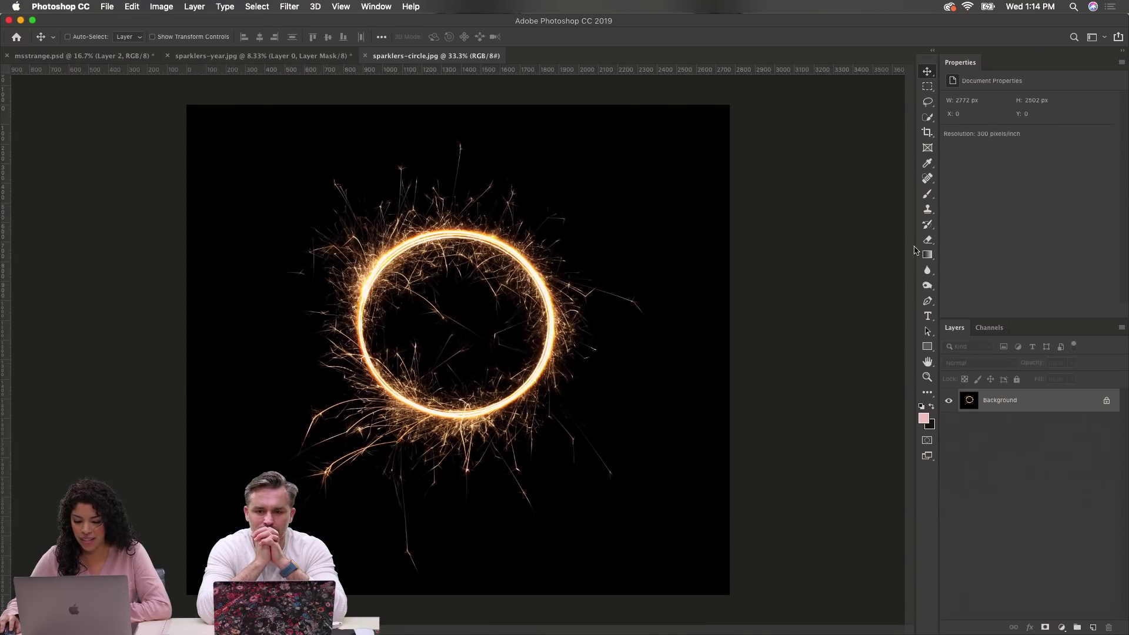
# Step: Select a rectangle tightly around the sparkler circle and turn it into a layer mask
pyautogui.click(927, 87)
pyautogui.moveTo(318, 192); pyautogui.dragTo(595, 490)
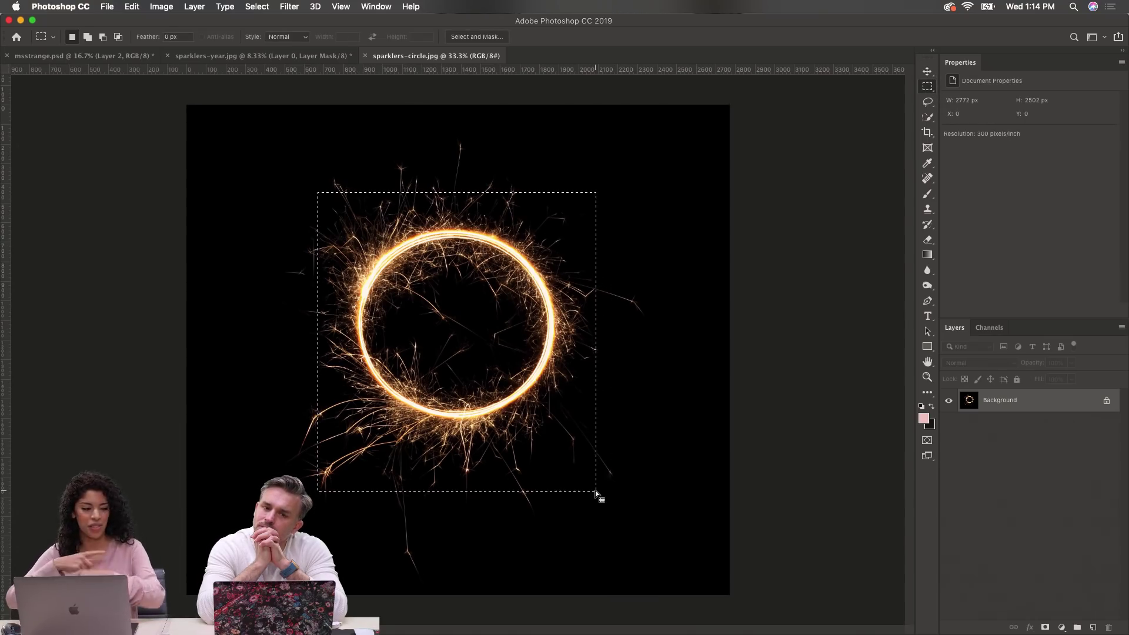
pyautogui.click(1045, 627)
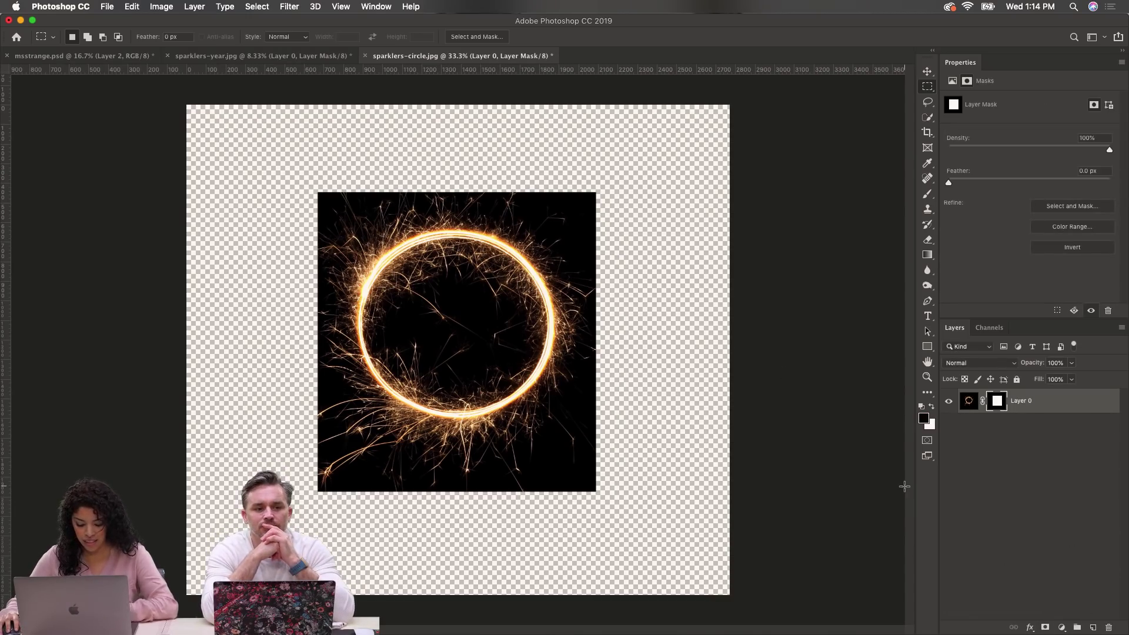
# Step: Bring the masked sparkler circle into msstrange.psd, place it beside the girl's outstretched hand, and hide its layer
pyautogui.press('v')
pyautogui.moveTo(550, 393); pyautogui.dragTo(734, 439)
pyautogui.moveTo(594, 394); pyautogui.dragTo(249, 189)
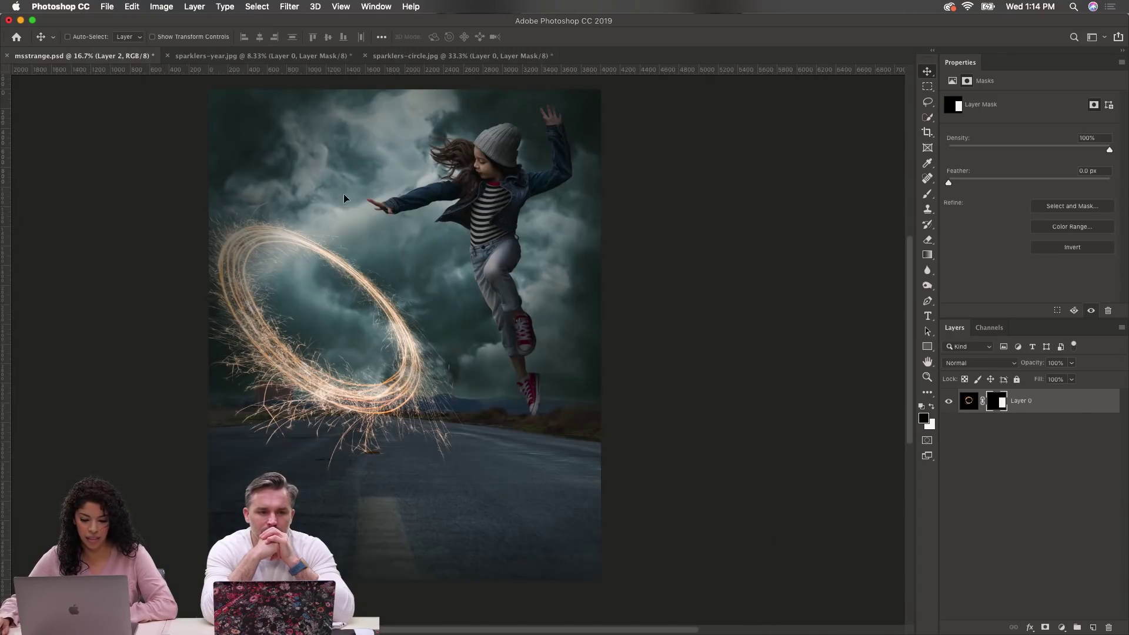
pyautogui.moveTo(340, 192); pyautogui.dragTo(344, 200)
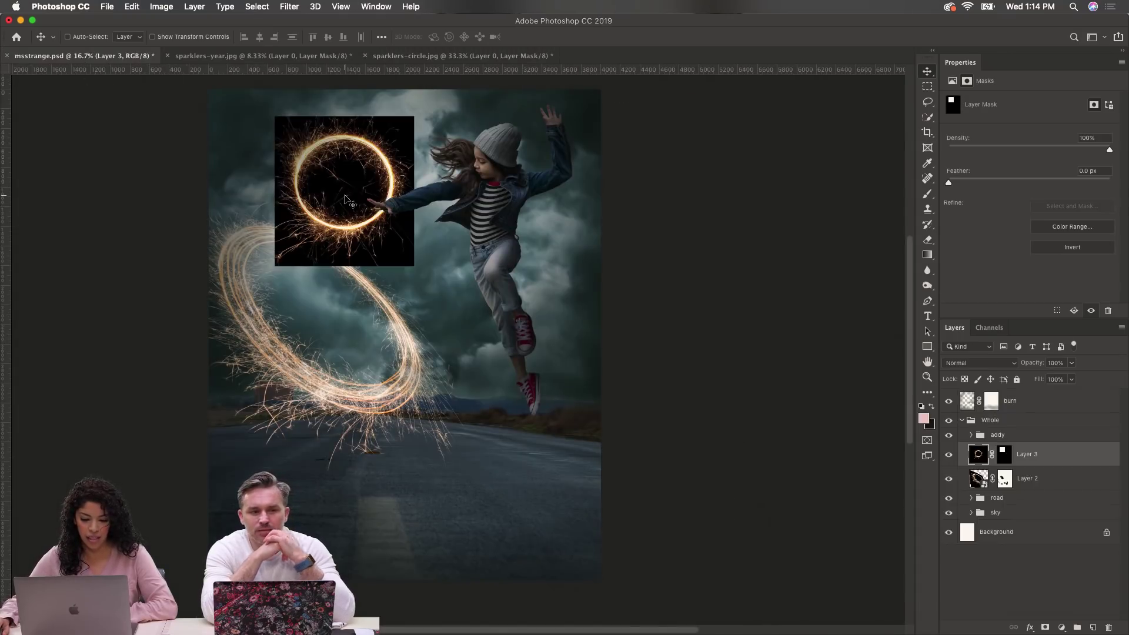
pyautogui.click(948, 456)
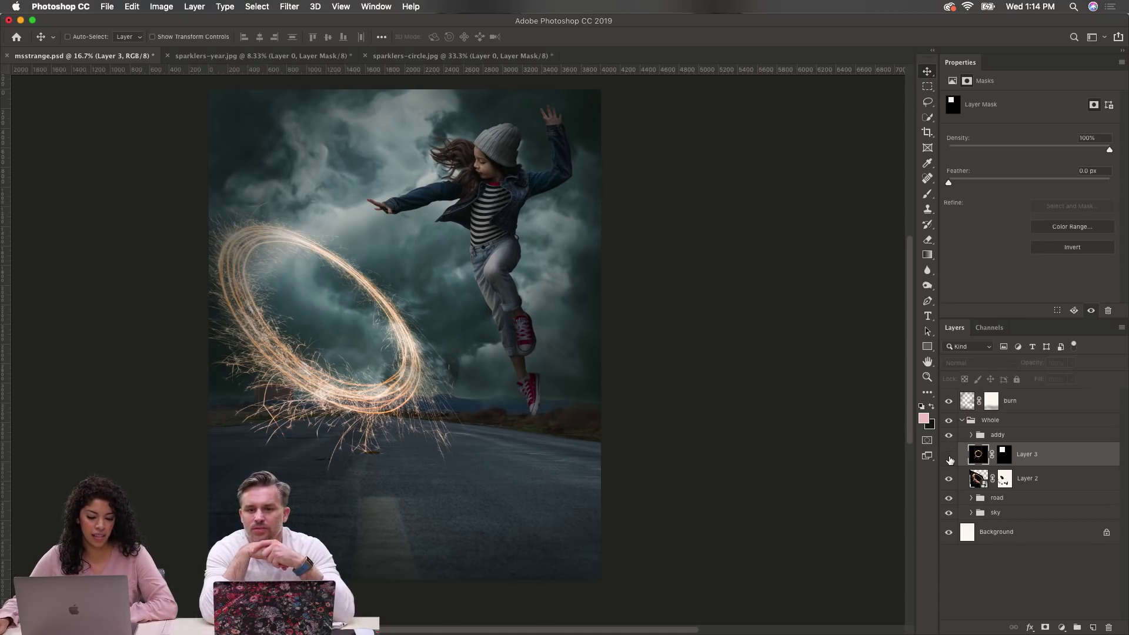
# Step: Duplicate the masked sparkler ring layer and rename the original ring layer to portal
pyautogui.click(1005, 480)
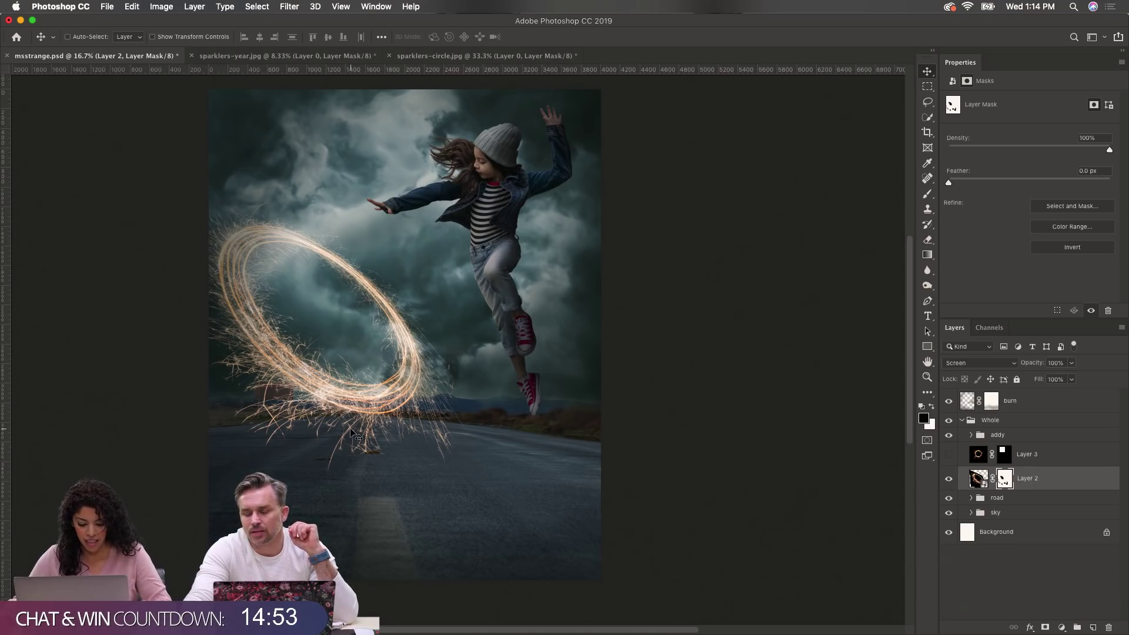
pyautogui.scroll(1, 294, 385)
pyautogui.scroll(2, 398, 389)
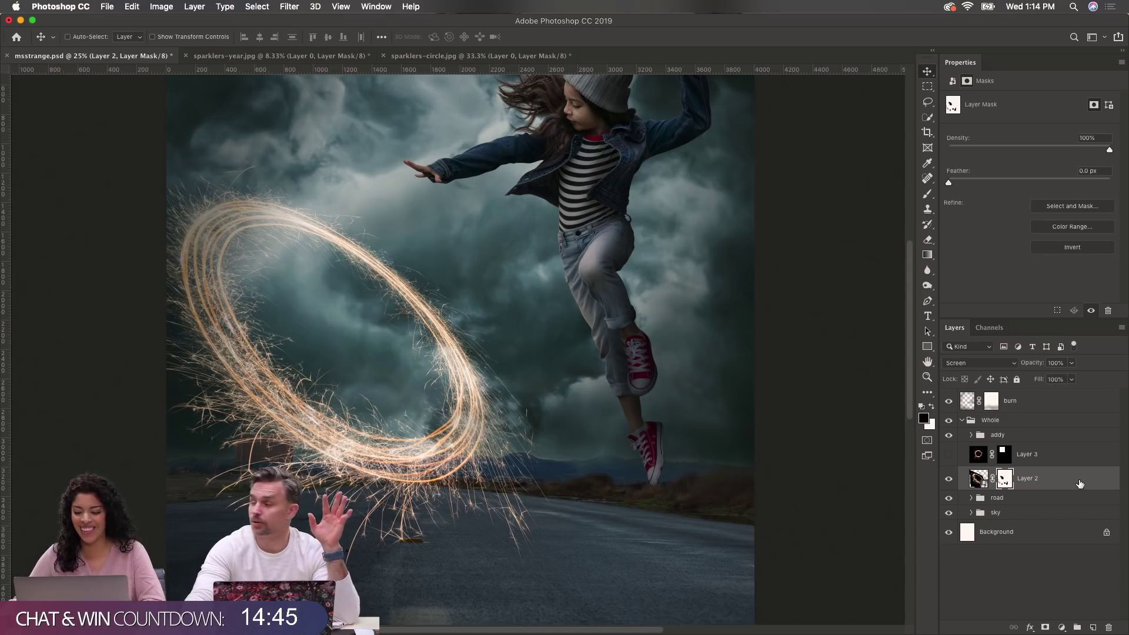
pyautogui.moveTo(1081, 486); pyautogui.dragTo(1093, 627)
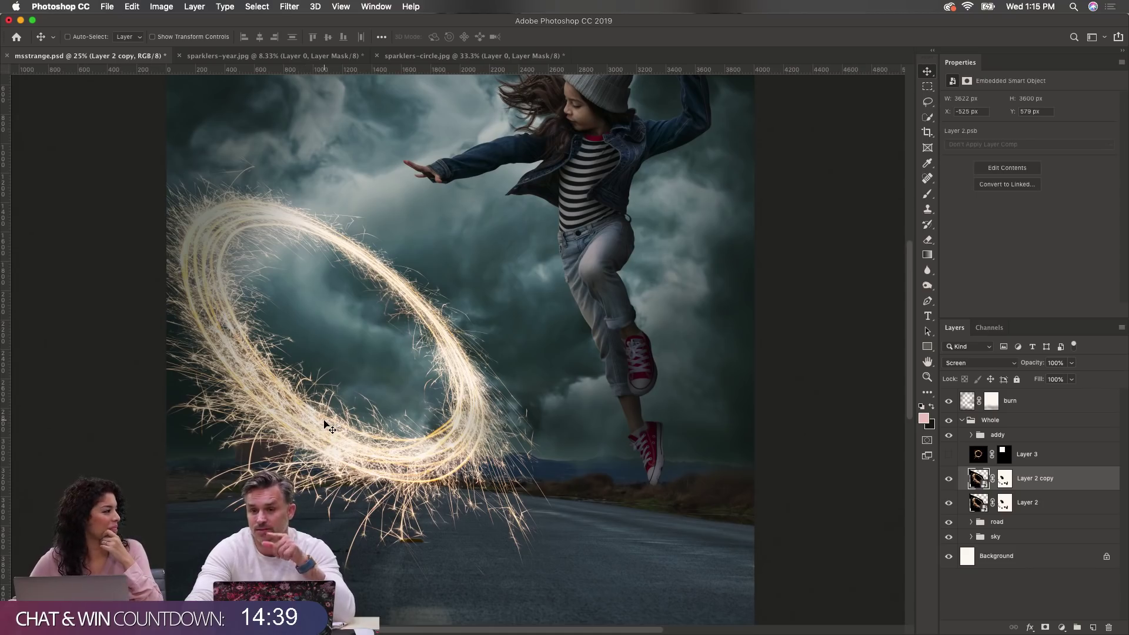
pyautogui.doubleClick(1027, 503)
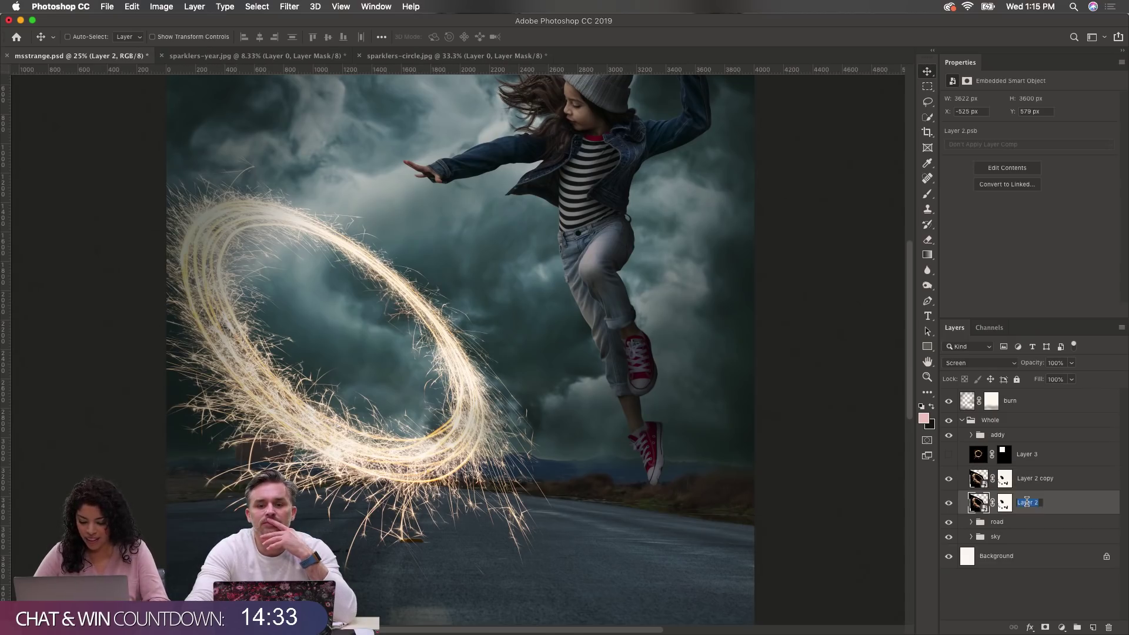
pyautogui.write('por')
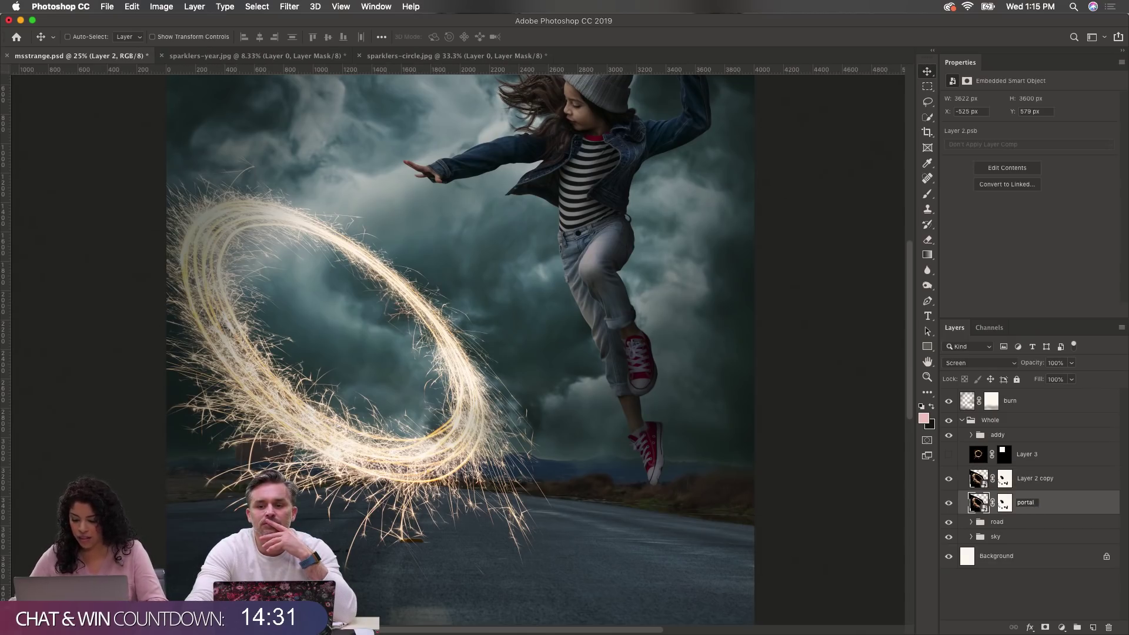
pyautogui.write('tal')
pyautogui.press('Return')
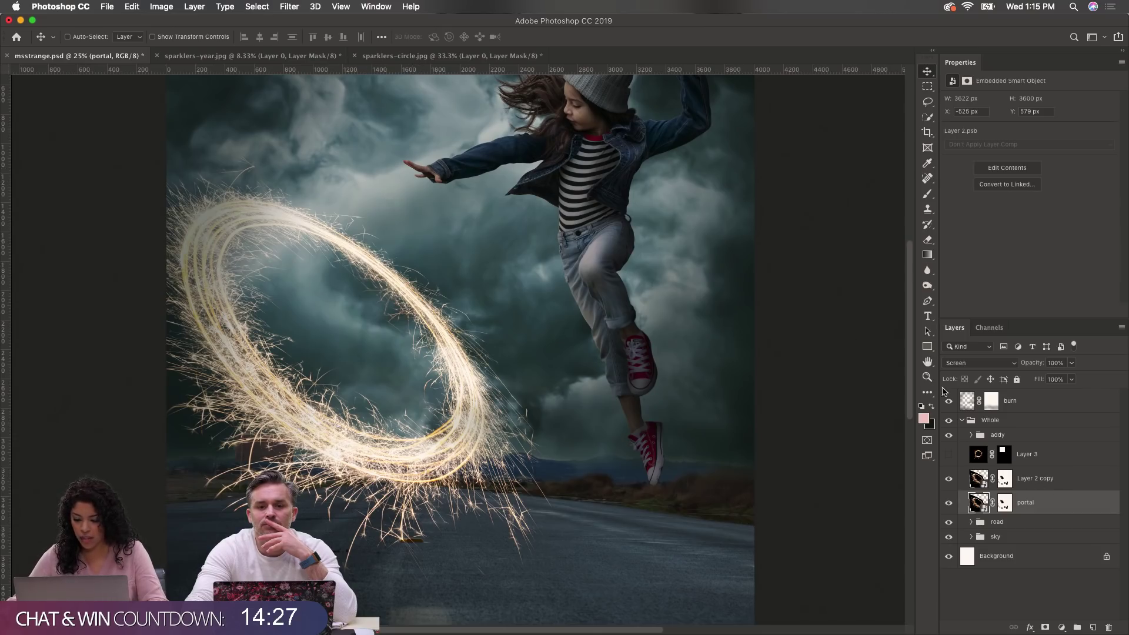
# Step: On a new layer, paint a thin pink guide line from the ring spiralling around the girl's outstretched arm, and move the layer above burn
pyautogui.click(960, 457)
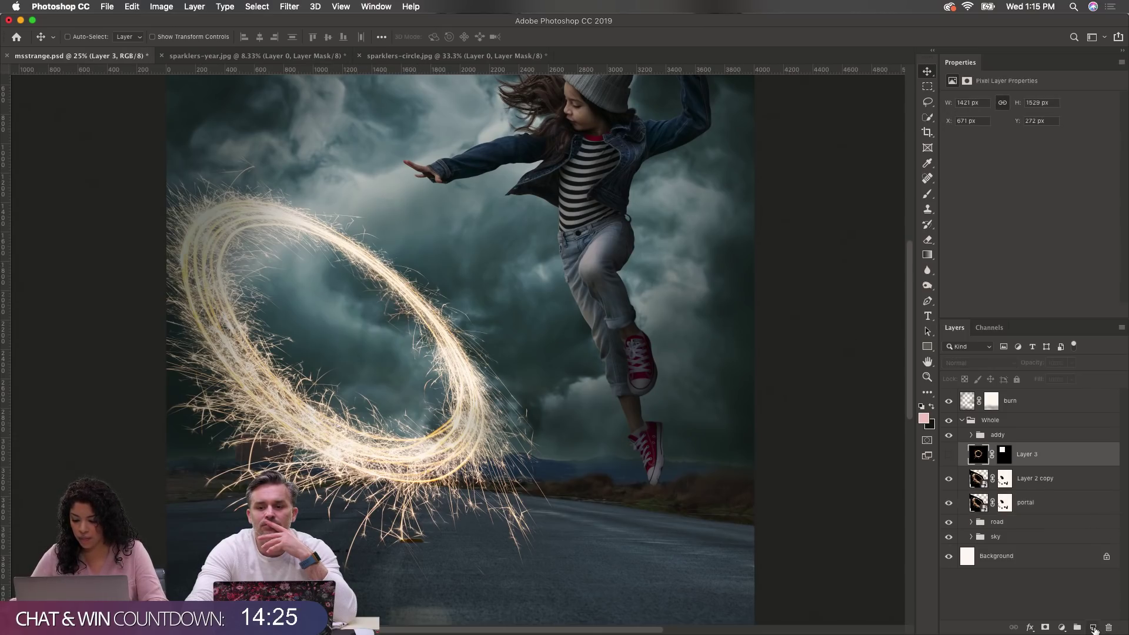
pyautogui.click(1093, 628)
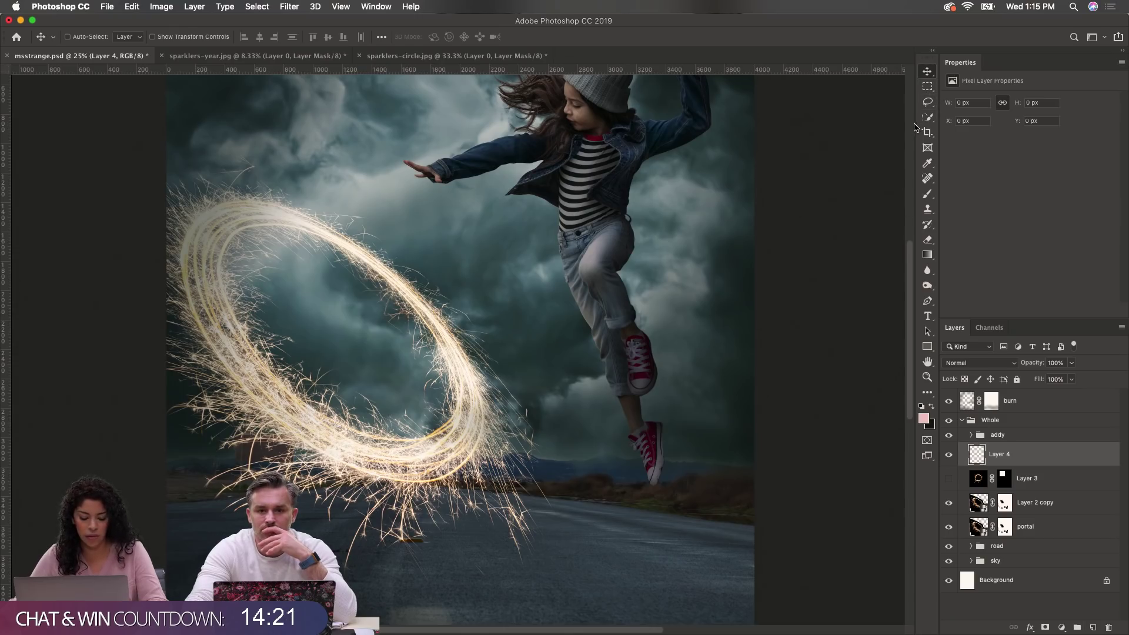
pyautogui.click(927, 194)
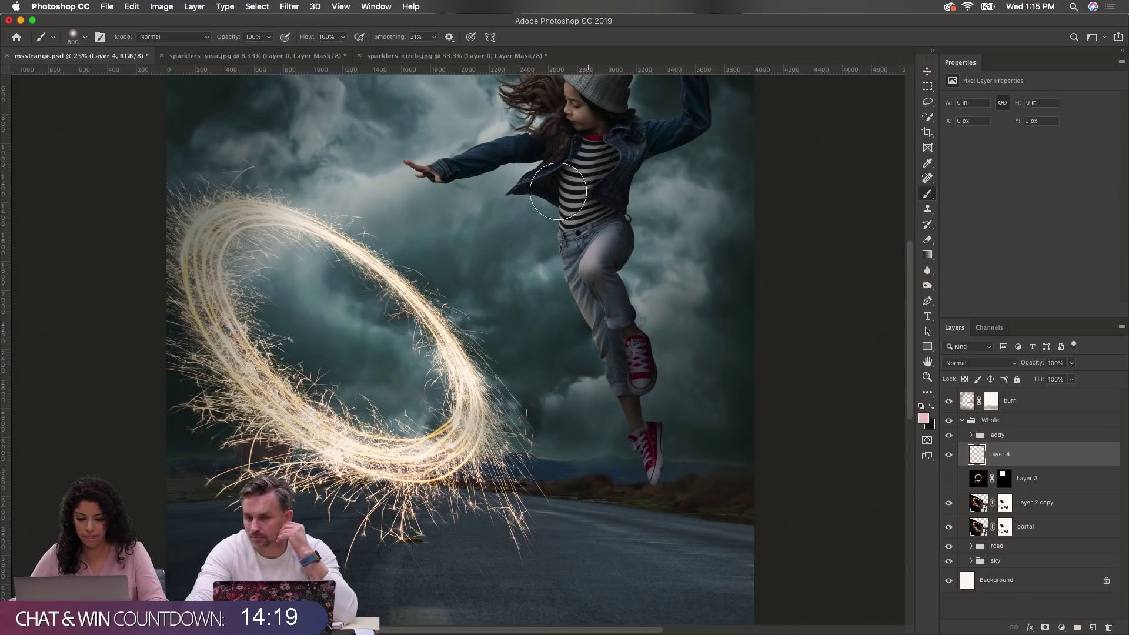
pyautogui.press('[')
pyautogui.press('[')
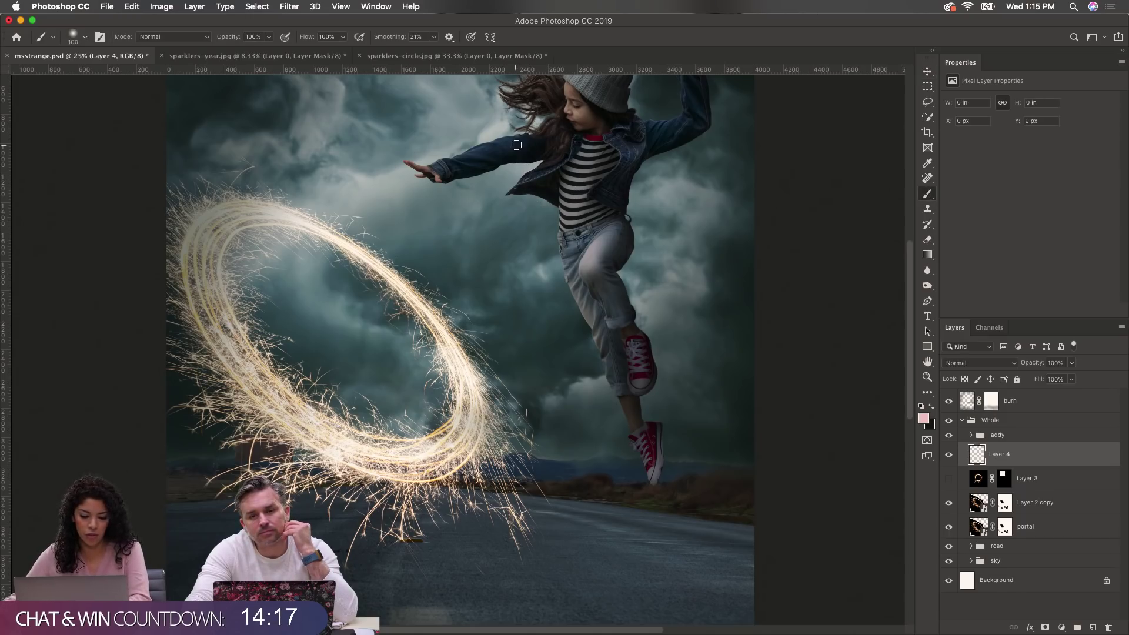
pyautogui.press('[')
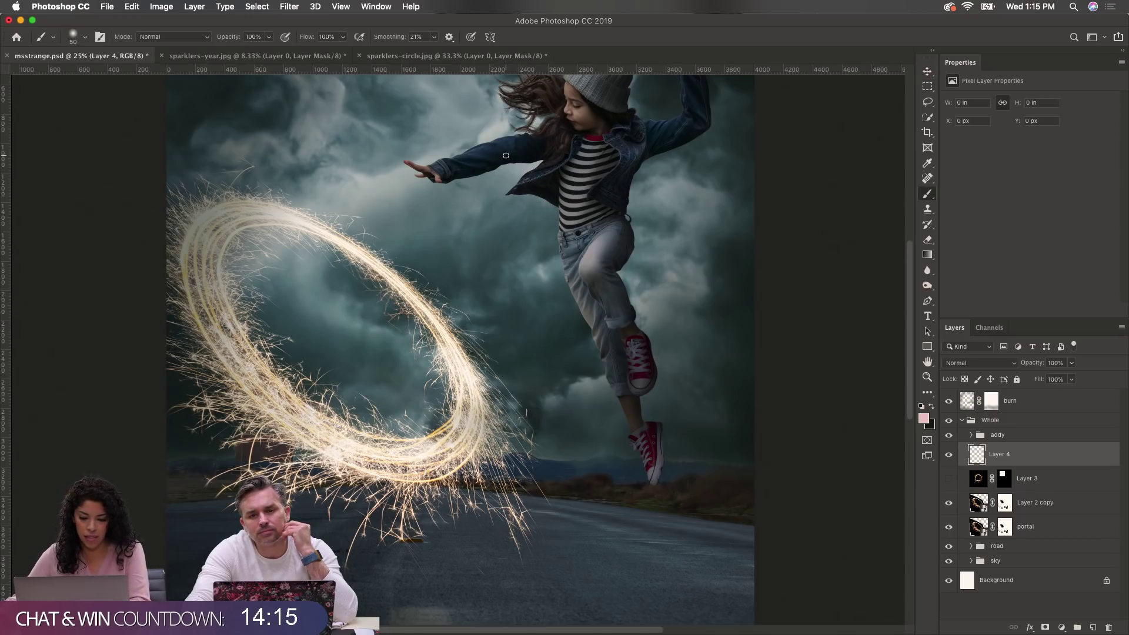
pyautogui.press('[')
pyautogui.moveTo(444, 323)
pyautogui.mouseDown()
pyautogui.moveTo(400, 235)
pyautogui.moveTo(415, 181)
pyautogui.mouseUp()
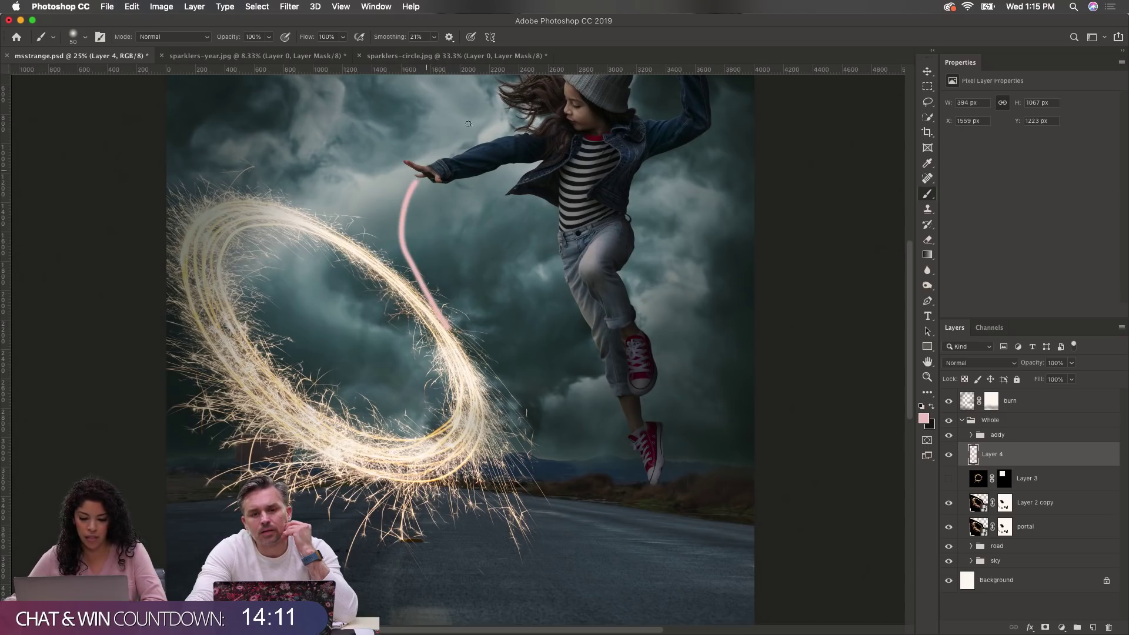
pyautogui.moveTo(456, 144)
pyautogui.mouseDown()
pyautogui.moveTo(478, 158)
pyautogui.moveTo(486, 193)
pyautogui.moveTo(469, 172)
pyautogui.mouseUp()
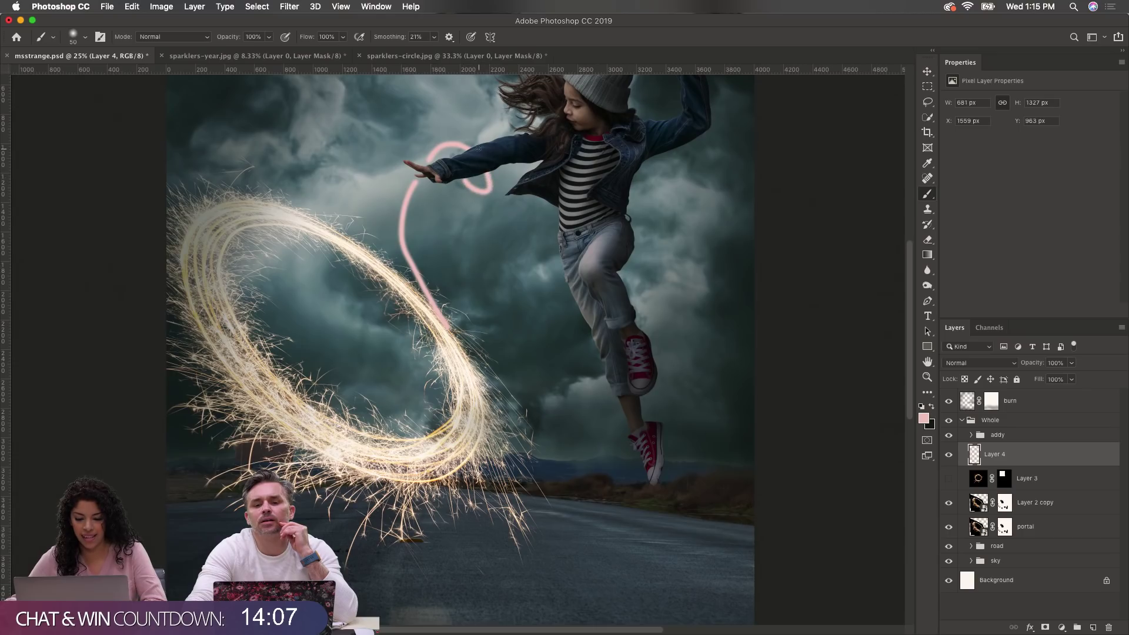
pyautogui.moveTo(495, 128); pyautogui.dragTo(522, 145)
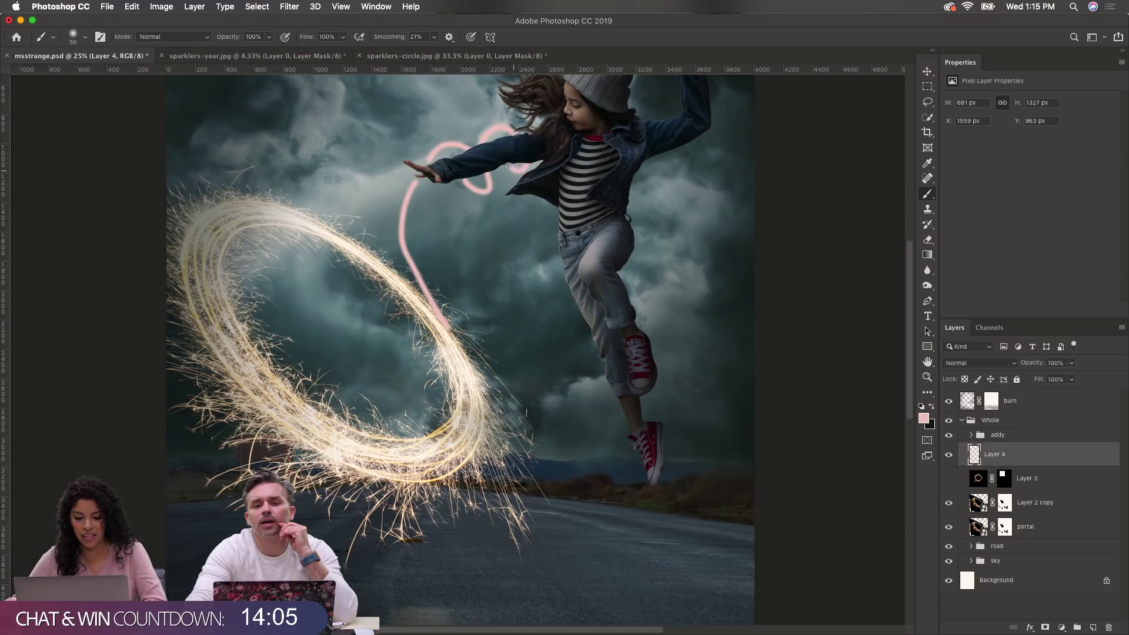
pyautogui.moveTo(993, 421); pyautogui.dragTo(994, 394)
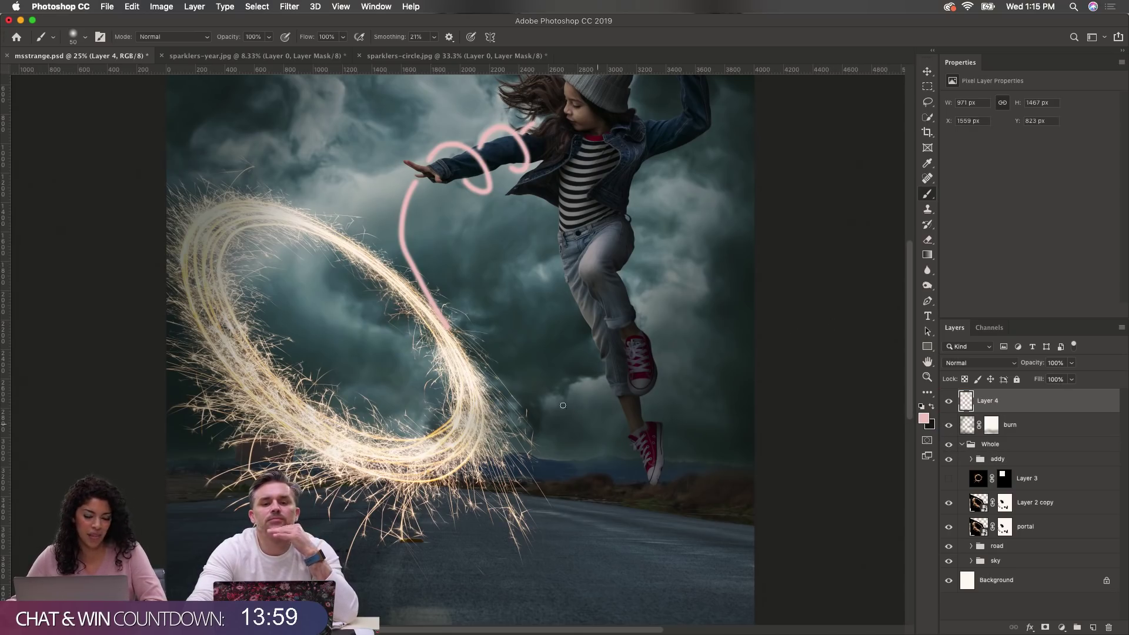
# Step: Rasterize the duplicated sparkler ring, Layer 2 copy, and apply its layer mask
pyautogui.scroll(3, 795, 333)
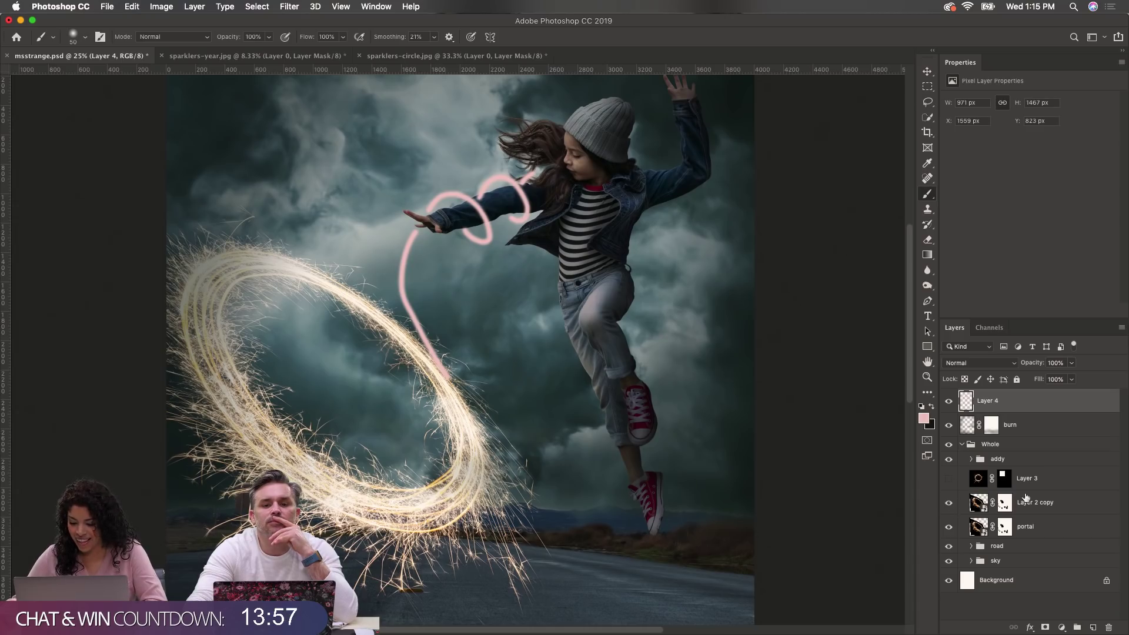
pyautogui.click(1047, 504)
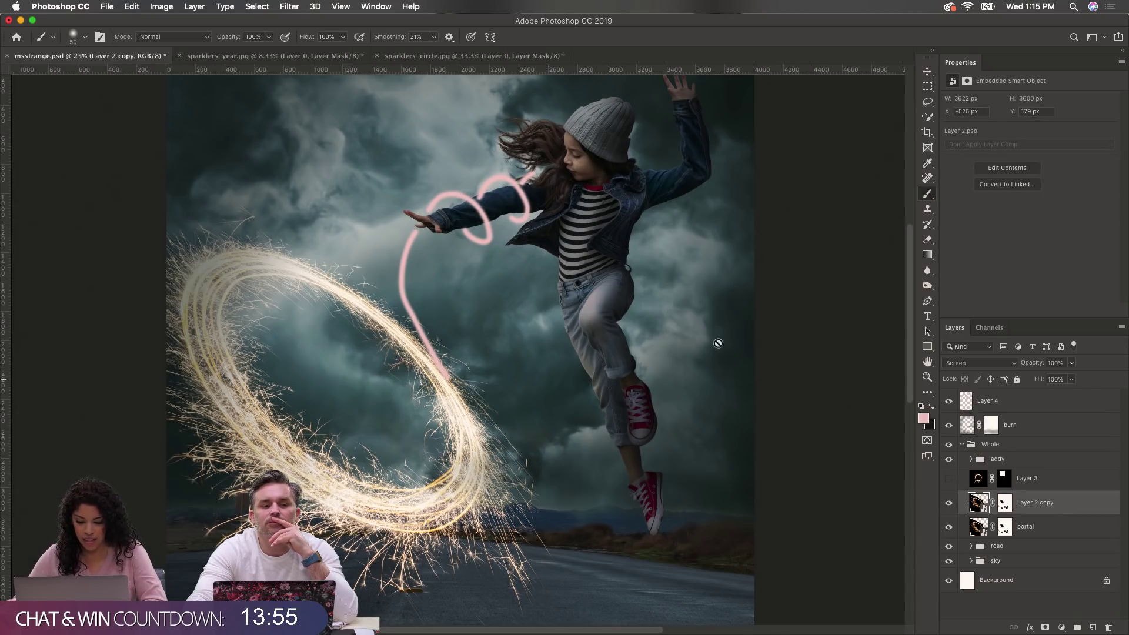
pyautogui.rightClick(1007, 507)
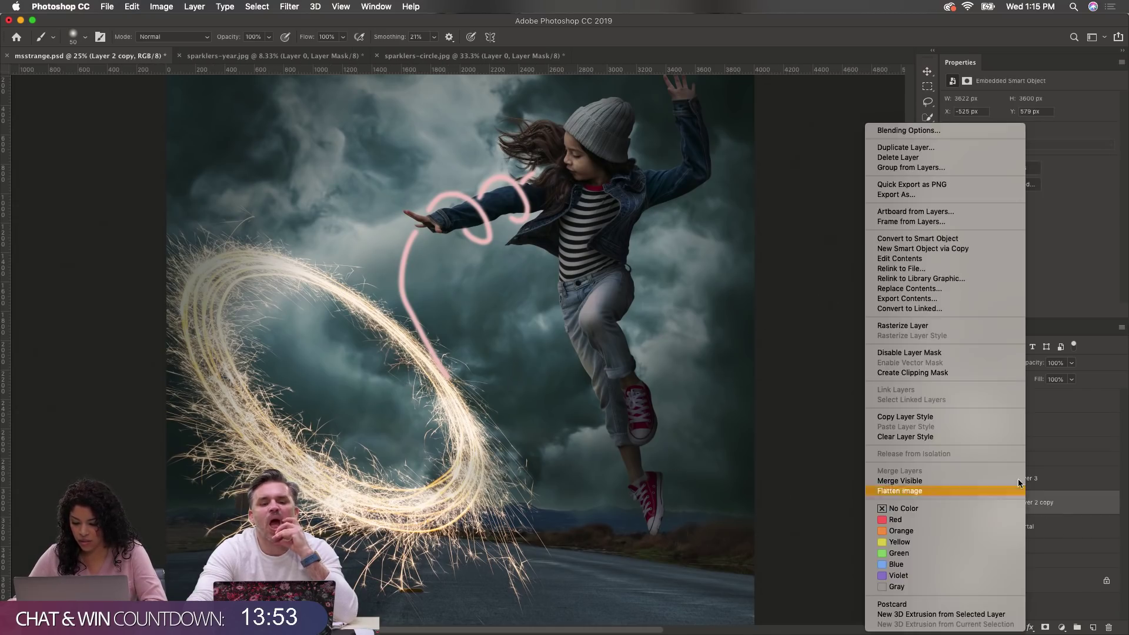
pyautogui.click(935, 324)
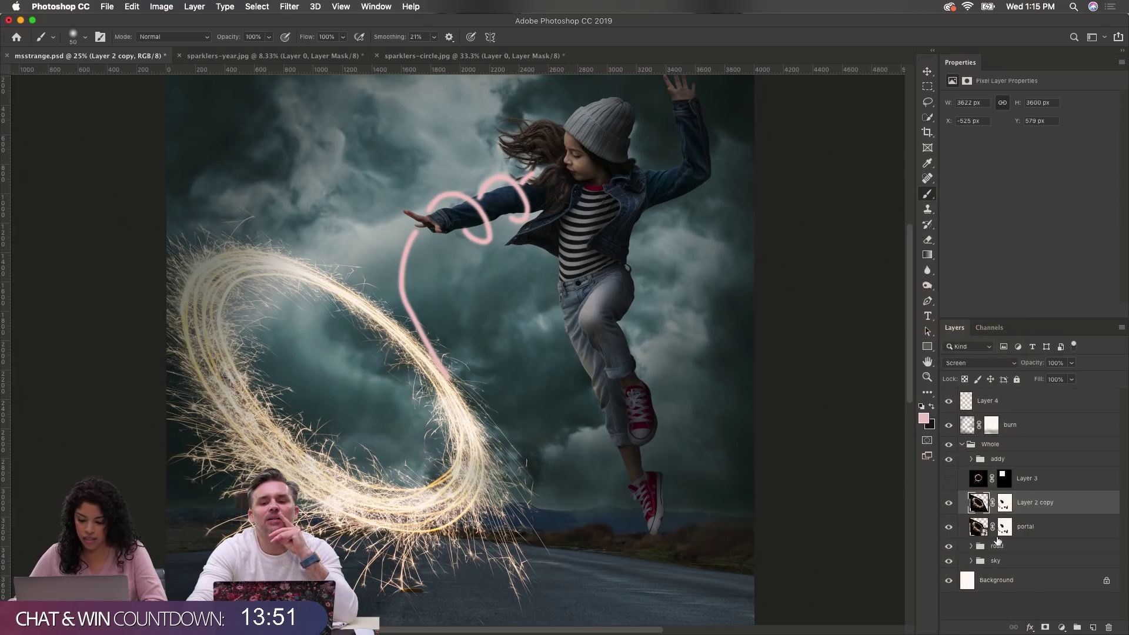
pyautogui.rightClick(1005, 505)
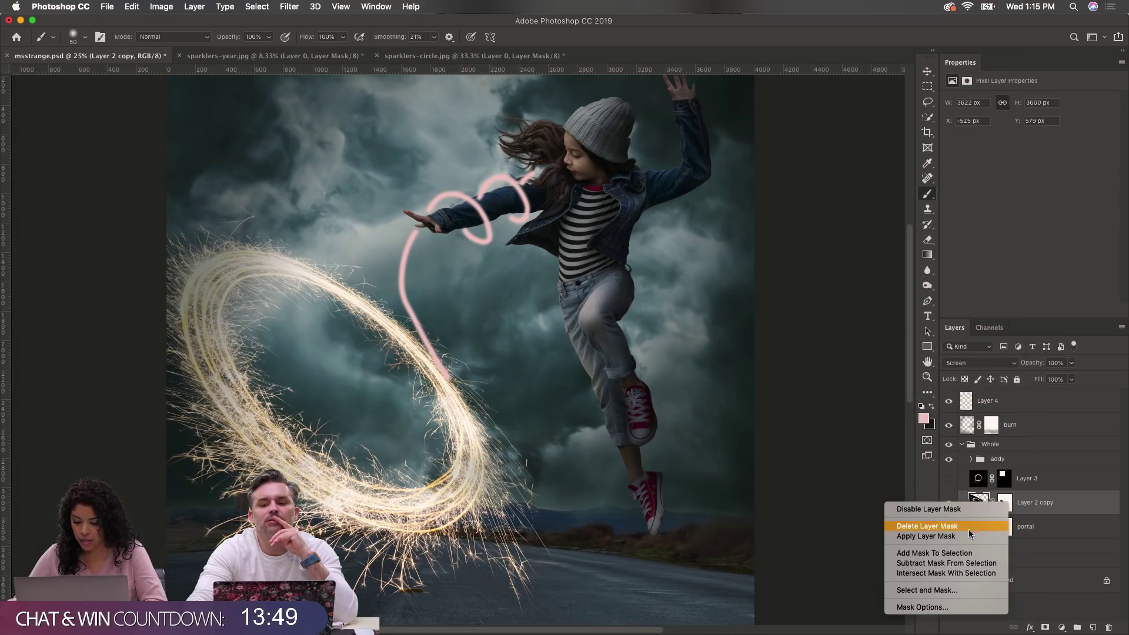
pyautogui.click(968, 539)
# Step: Mask Layer 2 copy to a tall rectangle around the ring's right part and convert it to a smart object
pyautogui.click(927, 87)
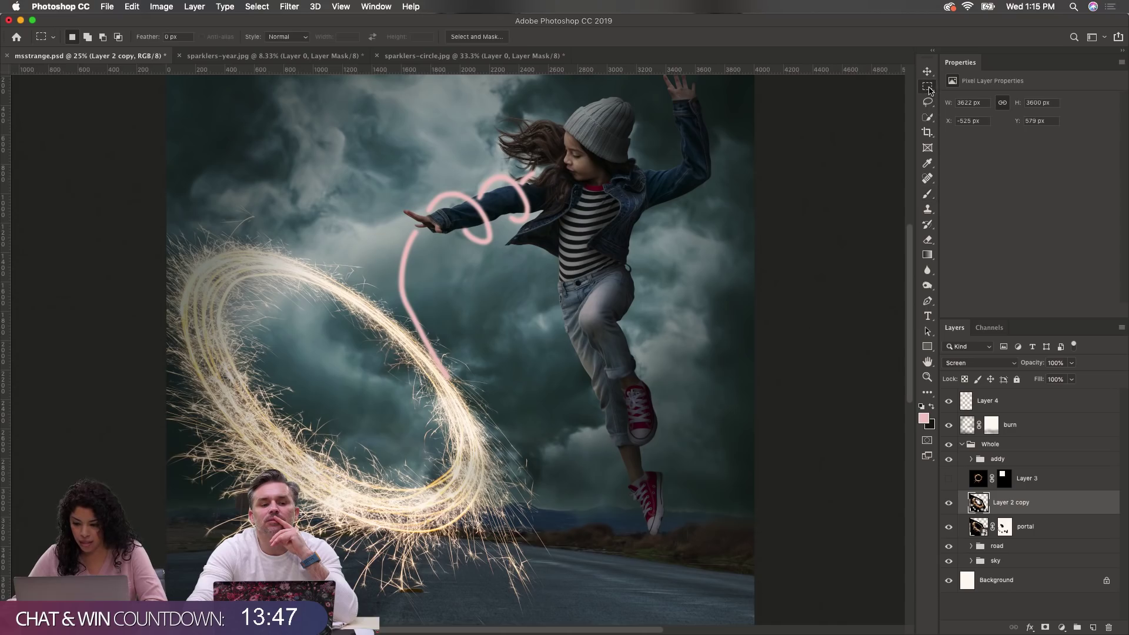
pyautogui.moveTo(332, 215); pyautogui.dragTo(574, 594)
pyautogui.scroll(-3, 631, 492)
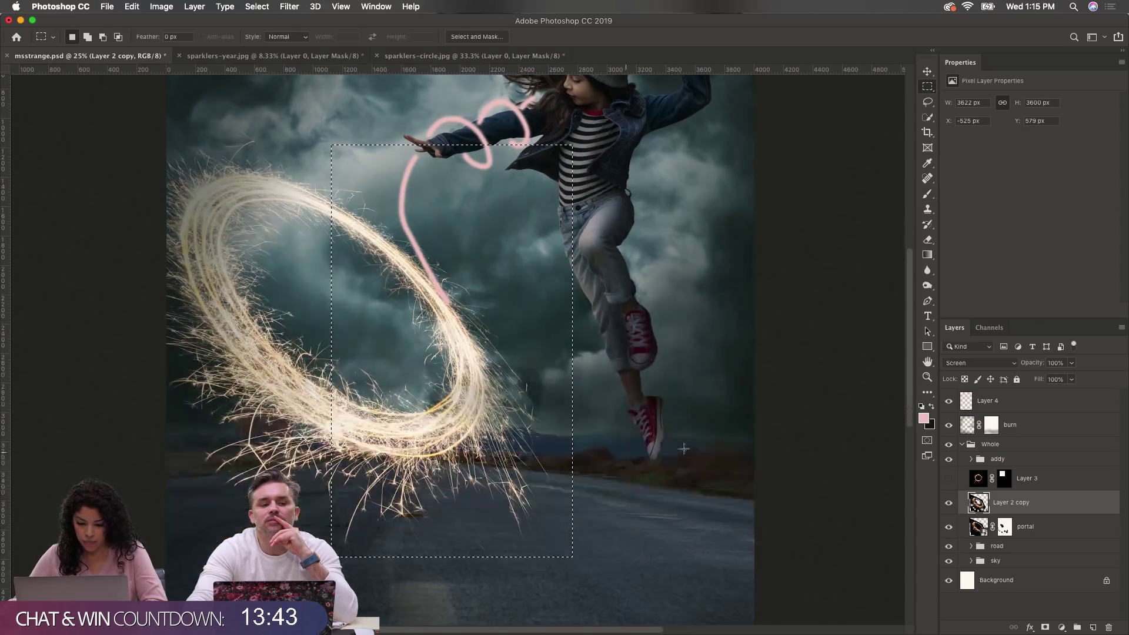
pyautogui.click(1045, 627)
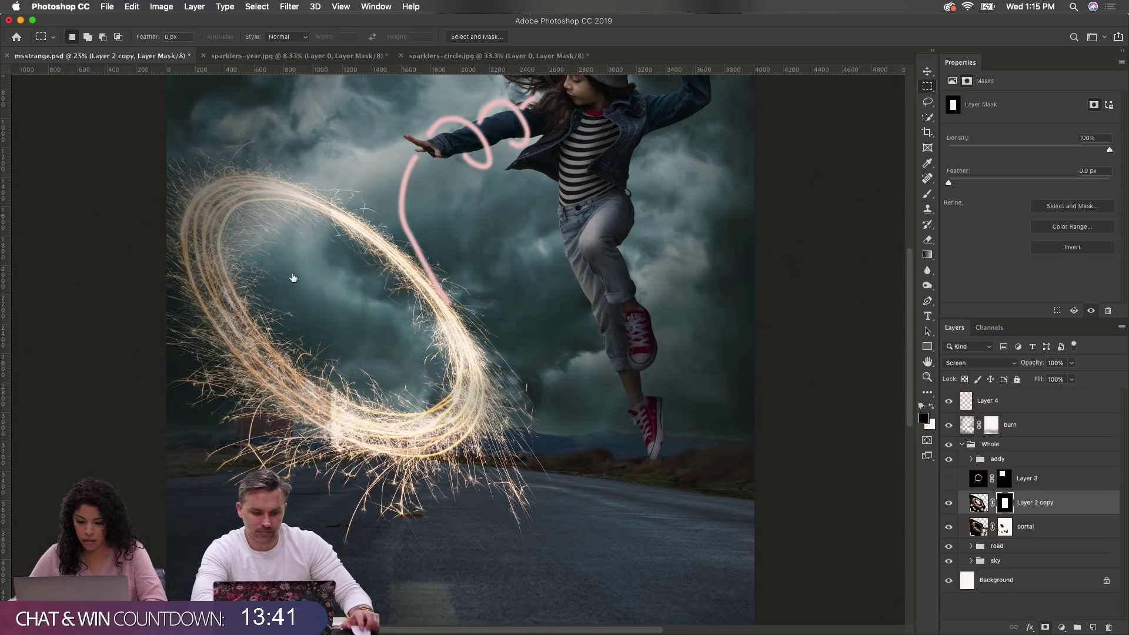
pyautogui.rightClick(1026, 504)
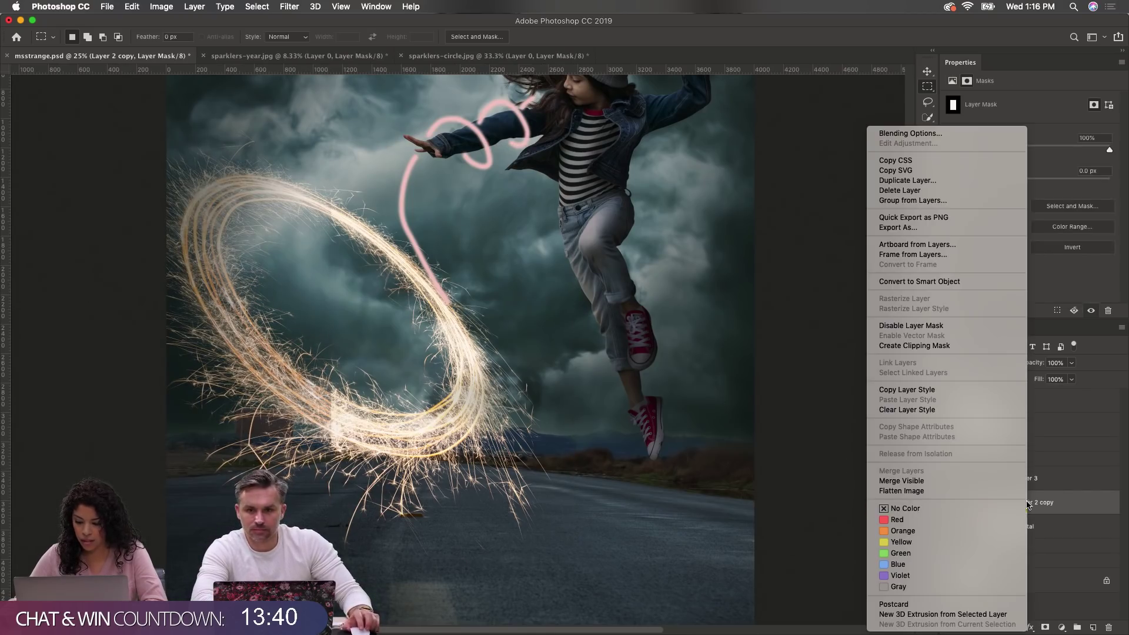
pyautogui.click(958, 281)
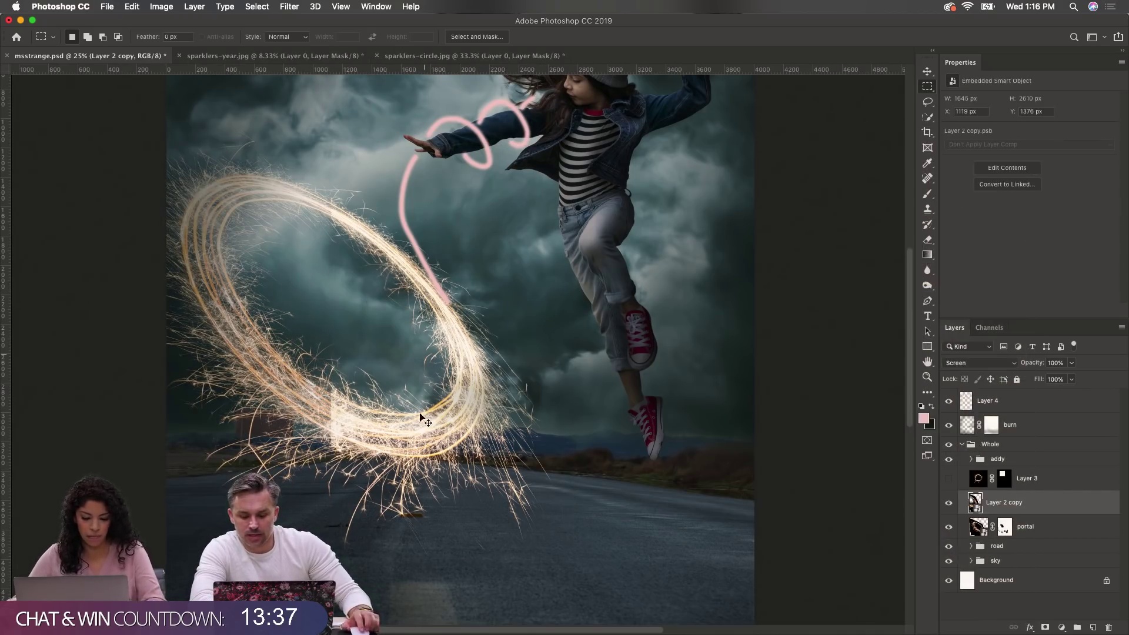
# Step: Move the cropped ring copy up and left to about X 1044 px, Y 1074 px
pyautogui.press('v')
pyautogui.moveTo(424, 355)
pyautogui.mouseDown()
pyautogui.moveTo(435, 353)
pyautogui.moveTo(407, 358)
pyautogui.moveTo(408, 370)
pyautogui.mouseUp()
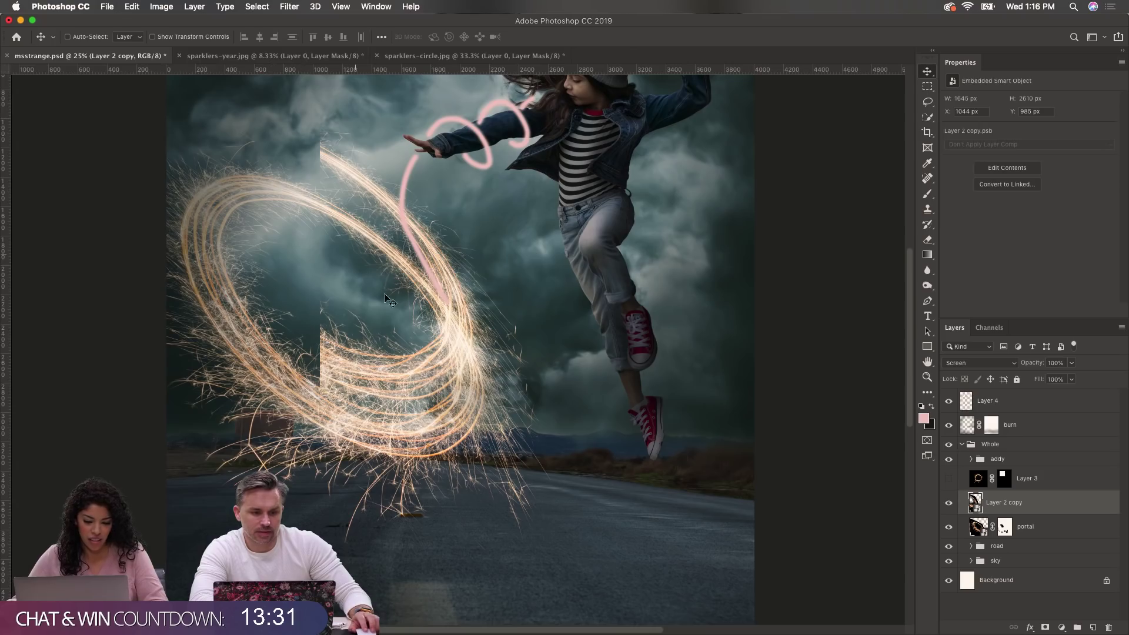
pyautogui.moveTo(454, 357); pyautogui.dragTo(450, 364)
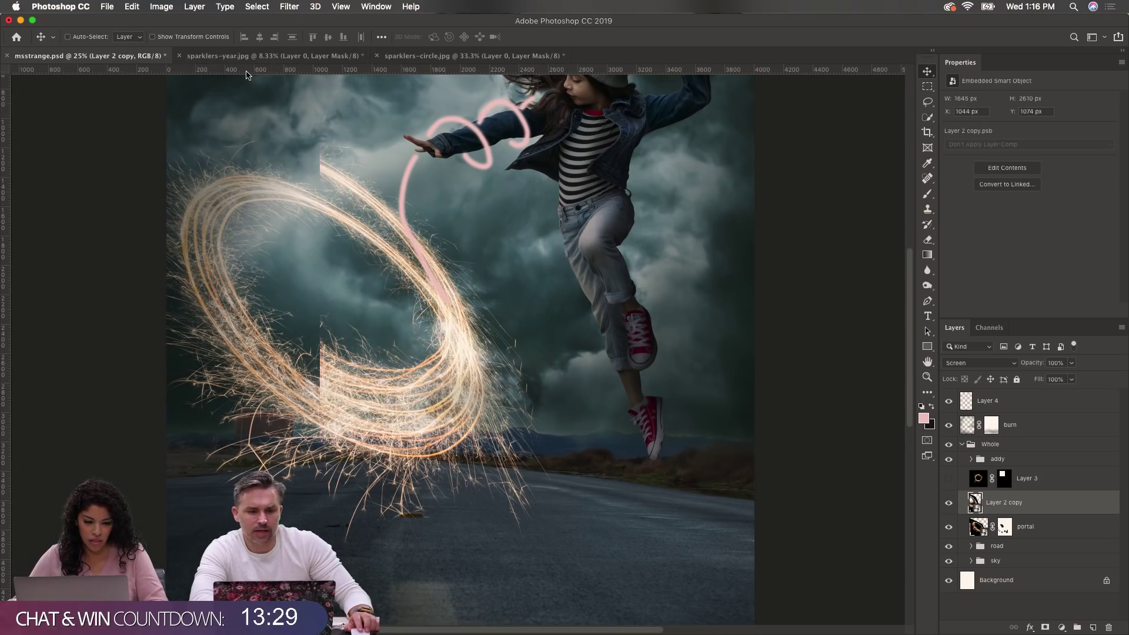
# Step: Distort the cropped ring copy to about 1325 by 3074 px so its upper arc sweeps toward the girl's hand
pyautogui.press('super+t')
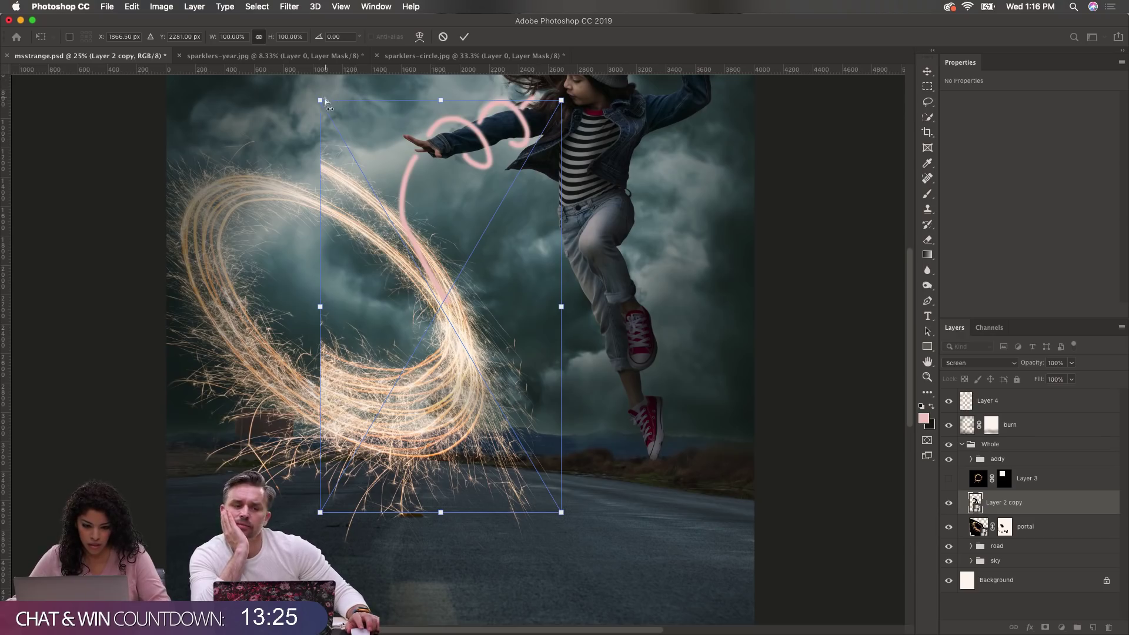
pyautogui.moveTo(325, 103); pyautogui.dragTo(365, 81)
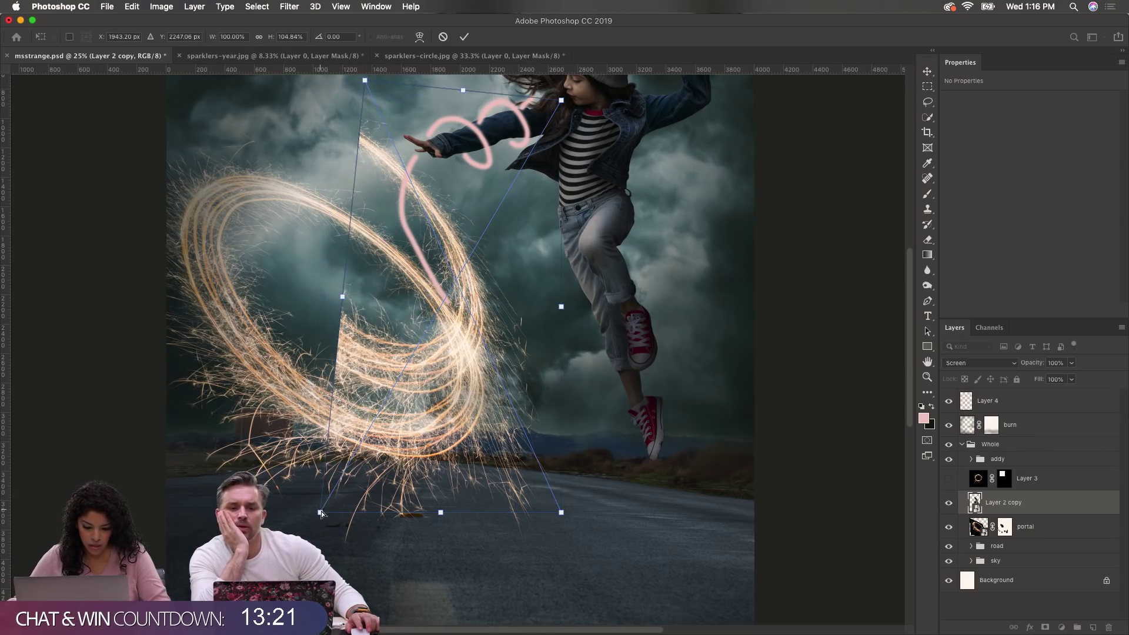
pyautogui.moveTo(321, 513); pyautogui.dragTo(342, 537)
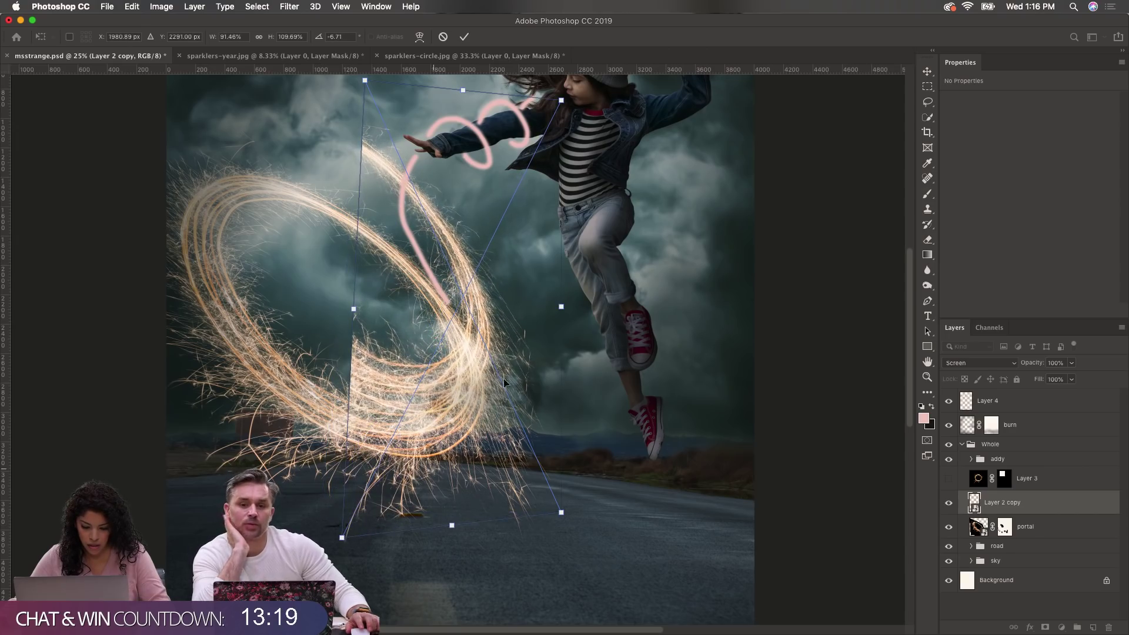
pyautogui.moveTo(561, 308); pyautogui.dragTo(537, 356)
pyautogui.press('Return')
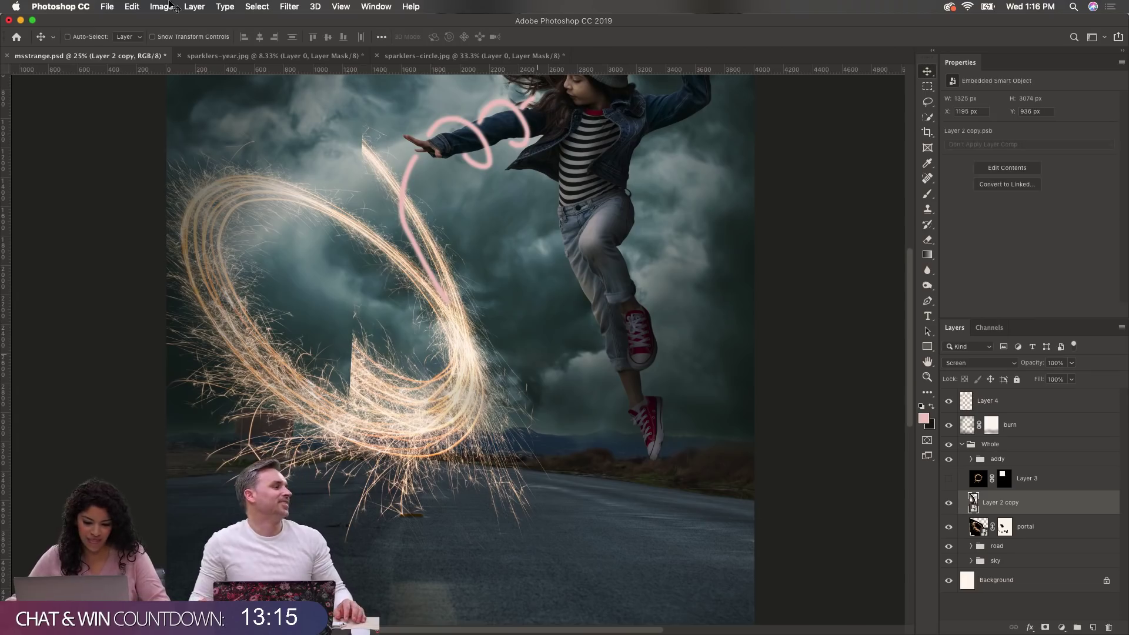
# Step: Flip the cropped sparkler ring copy on Layer 2 copy horizontally
pyautogui.click(107, 7)
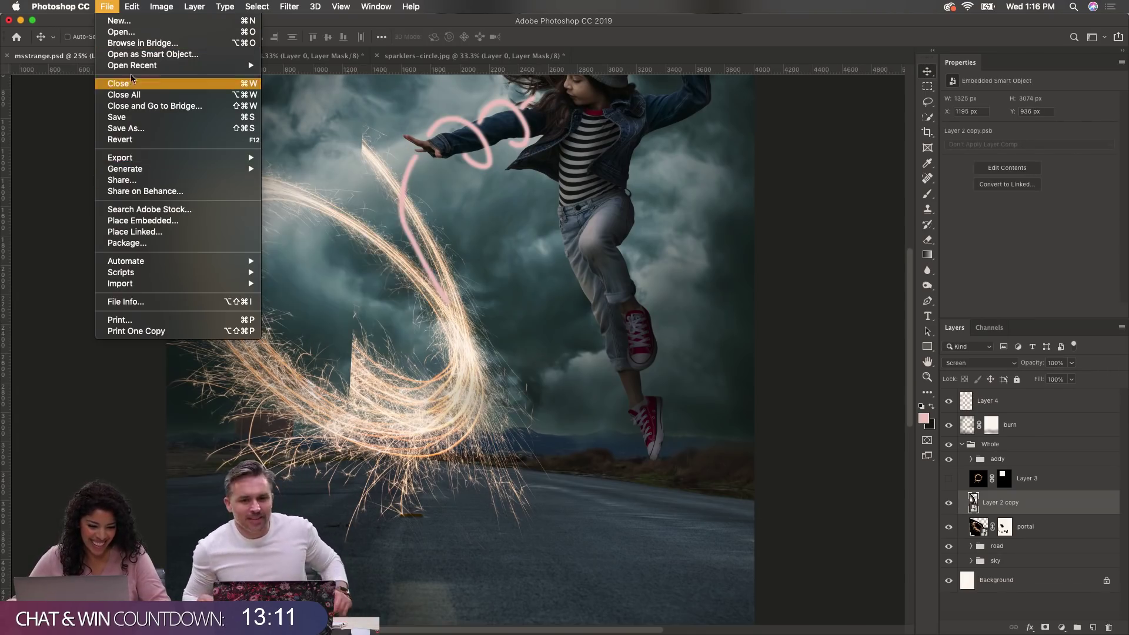
pyautogui.moveTo(135, 6)
pyautogui.moveTo(174, 281)
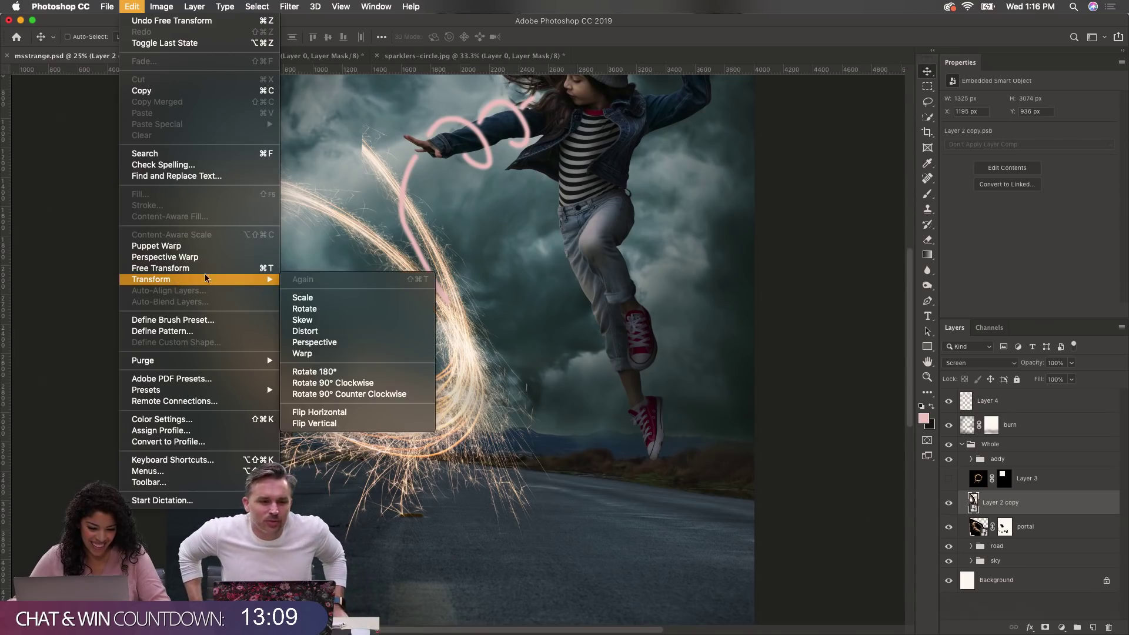
pyautogui.click(345, 413)
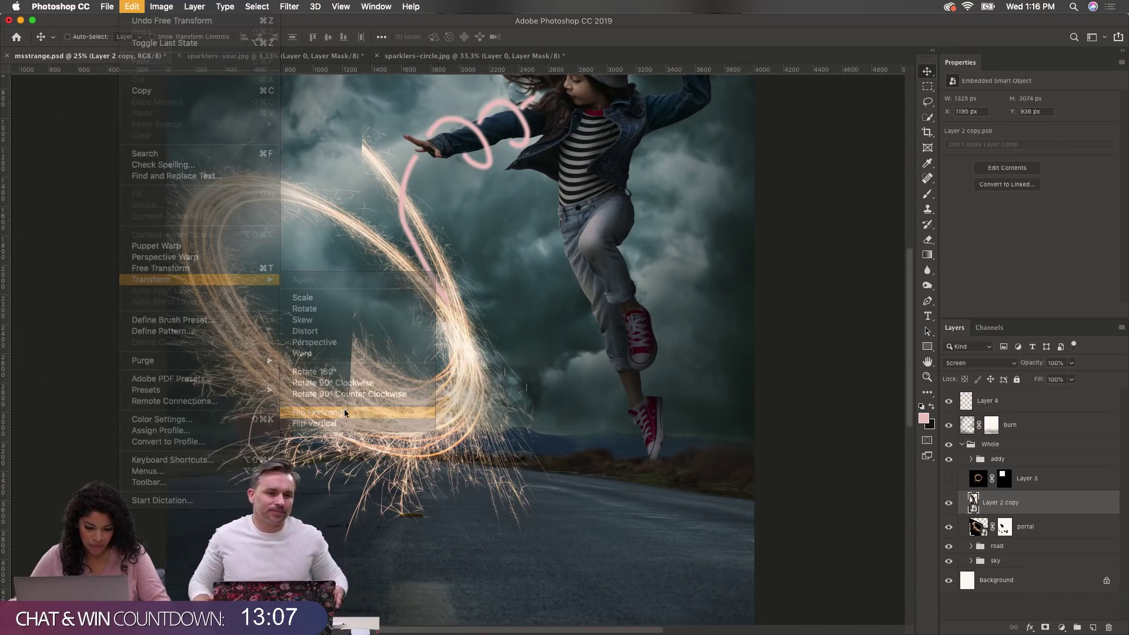
# Step: Rotate the flipped ring copy to about 143° and move it to about X 1267 px, Y 276 px, following the pink guide toward the hand
pyautogui.hotkey('ctrl', 't')
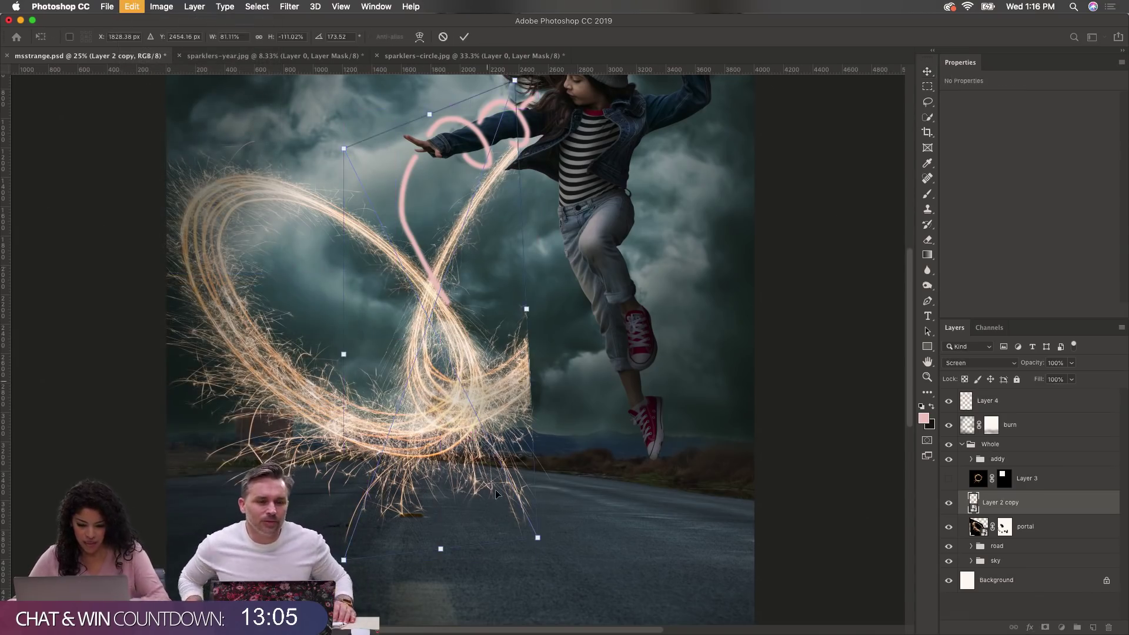
pyautogui.moveTo(496, 493); pyautogui.dragTo(475, 310)
pyautogui.moveTo(711, 284); pyautogui.dragTo(678, 422)
pyautogui.moveTo(423, 242); pyautogui.dragTo(404, 203)
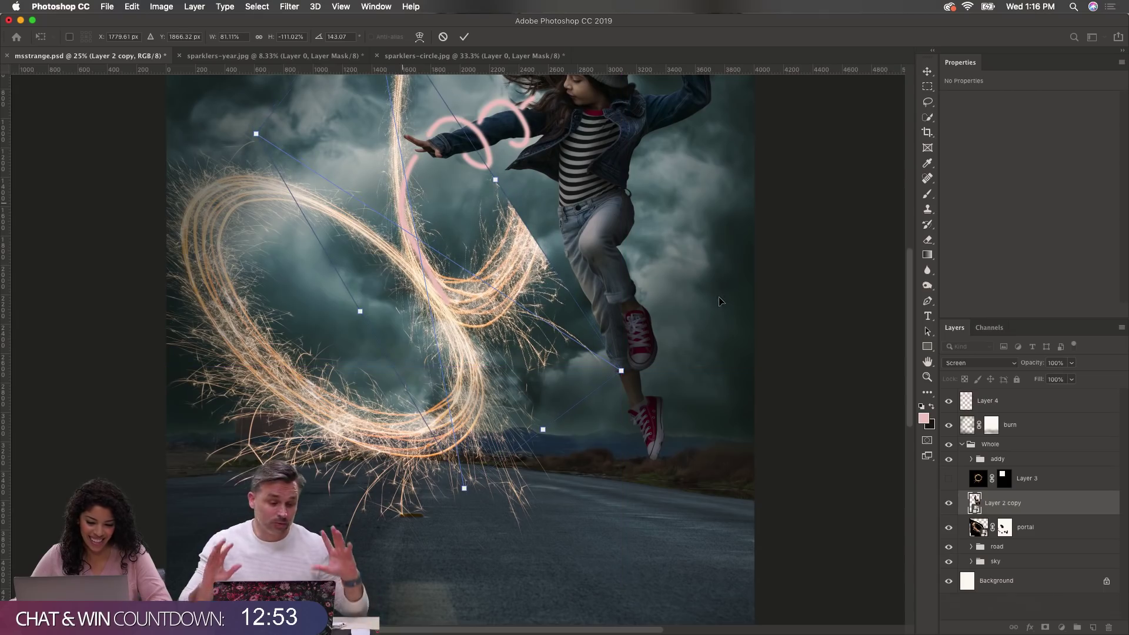
pyautogui.scroll(4, 720, 301)
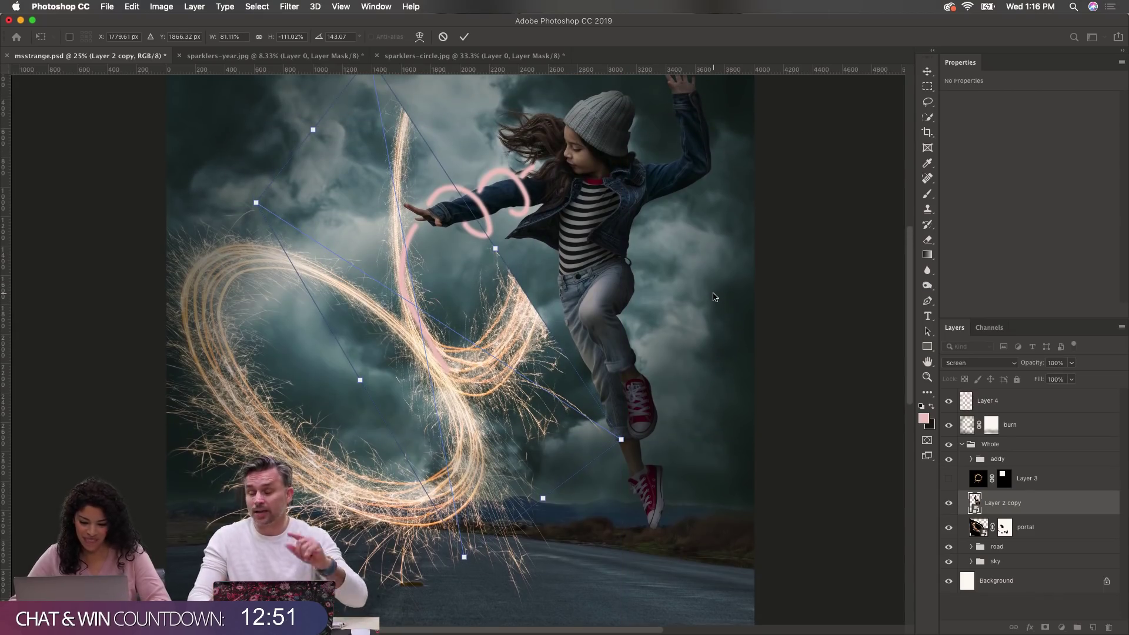
pyautogui.press('Return')
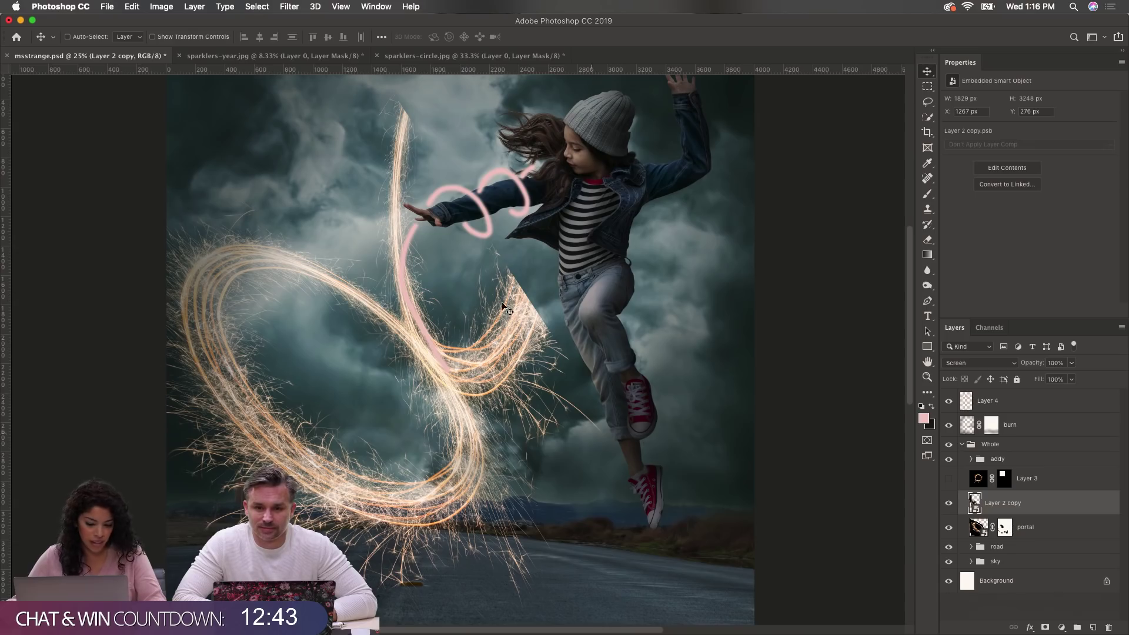
# Step: Puppet-warp the spark strand with pins along its length, bending its upper tip over the girl's hand toward the forearm
pyautogui.click(141, 7)
pyautogui.click(165, 246)
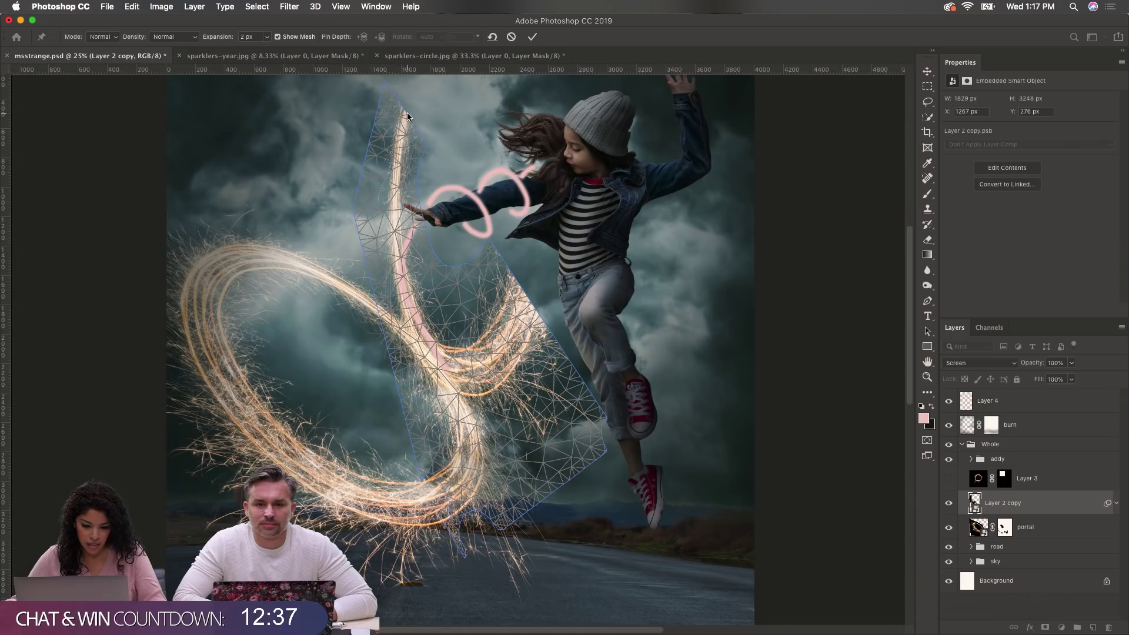
pyautogui.click(397, 118)
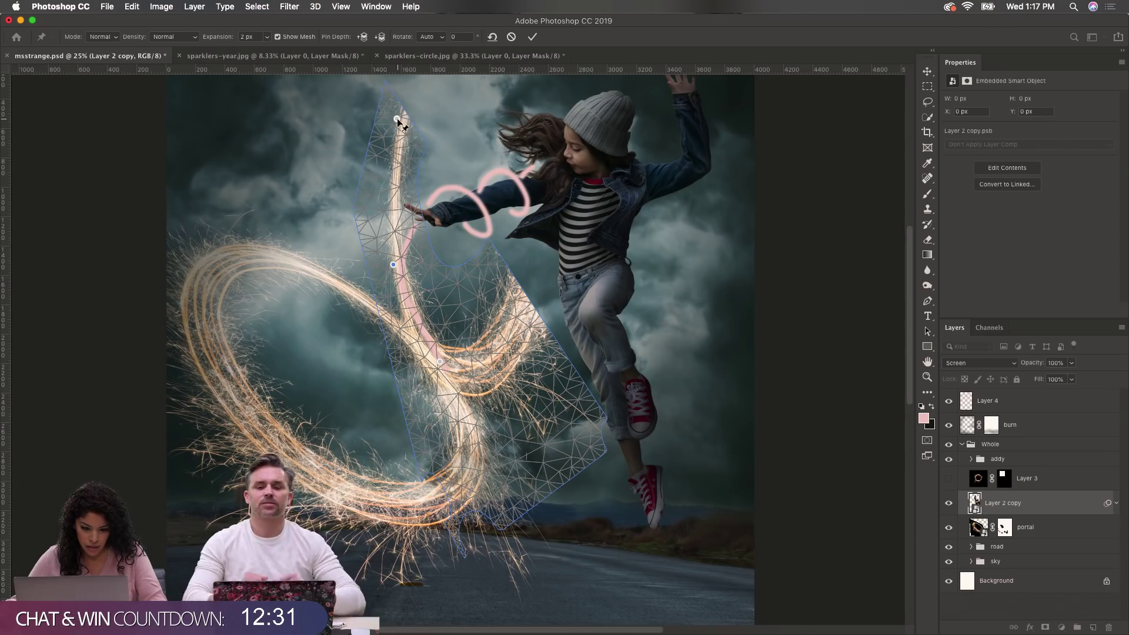
pyautogui.moveTo(398, 119); pyautogui.dragTo(467, 165)
pyautogui.press('Return')
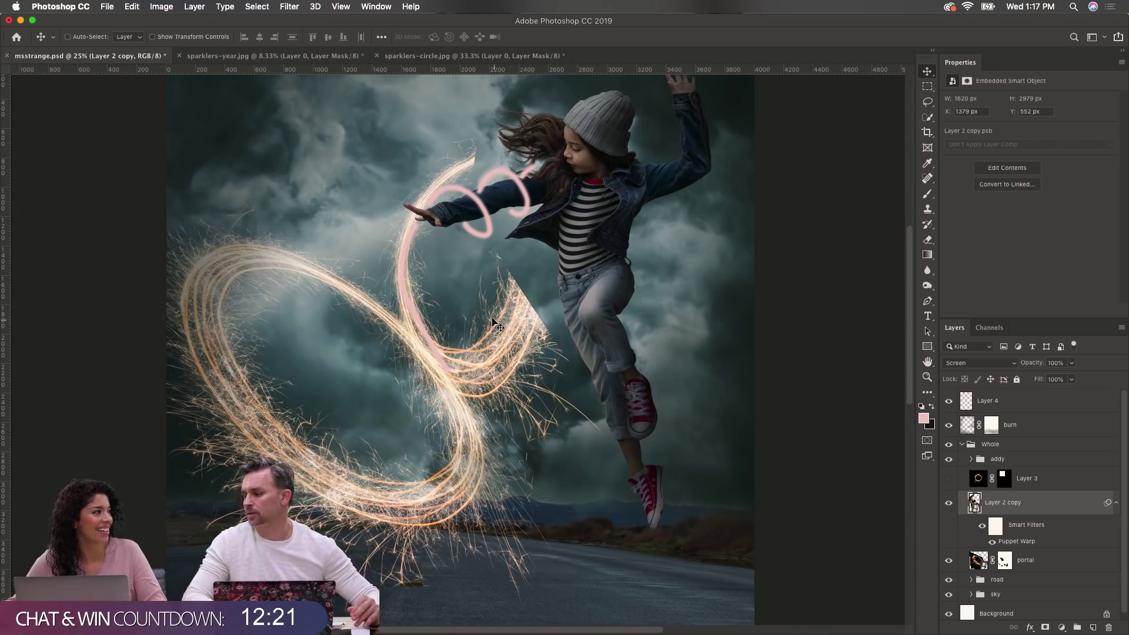
# Step: Add a layer mask to Layer 2 copy
pyautogui.scroll(-5, 492, 323)
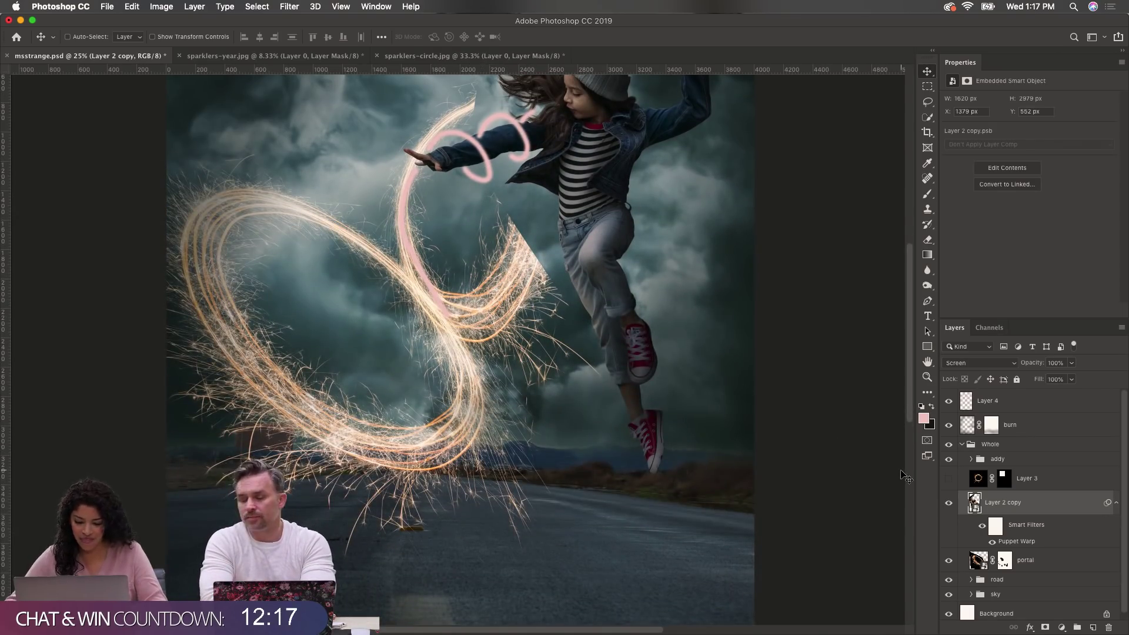
pyautogui.click(1047, 559)
pyautogui.click(1012, 515)
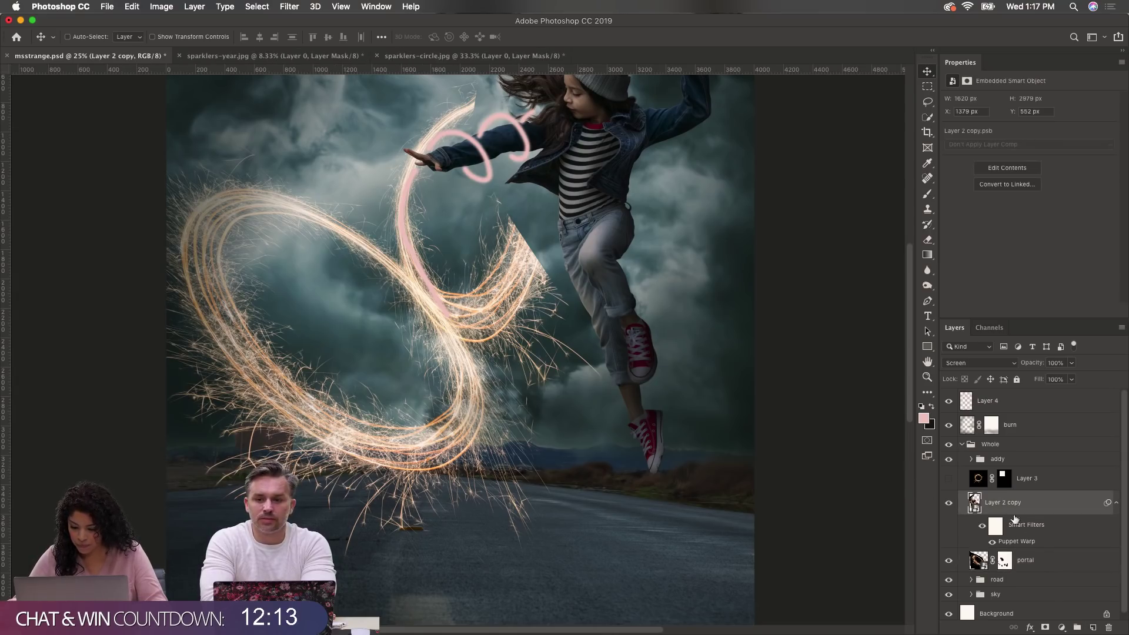
pyautogui.click(1044, 627)
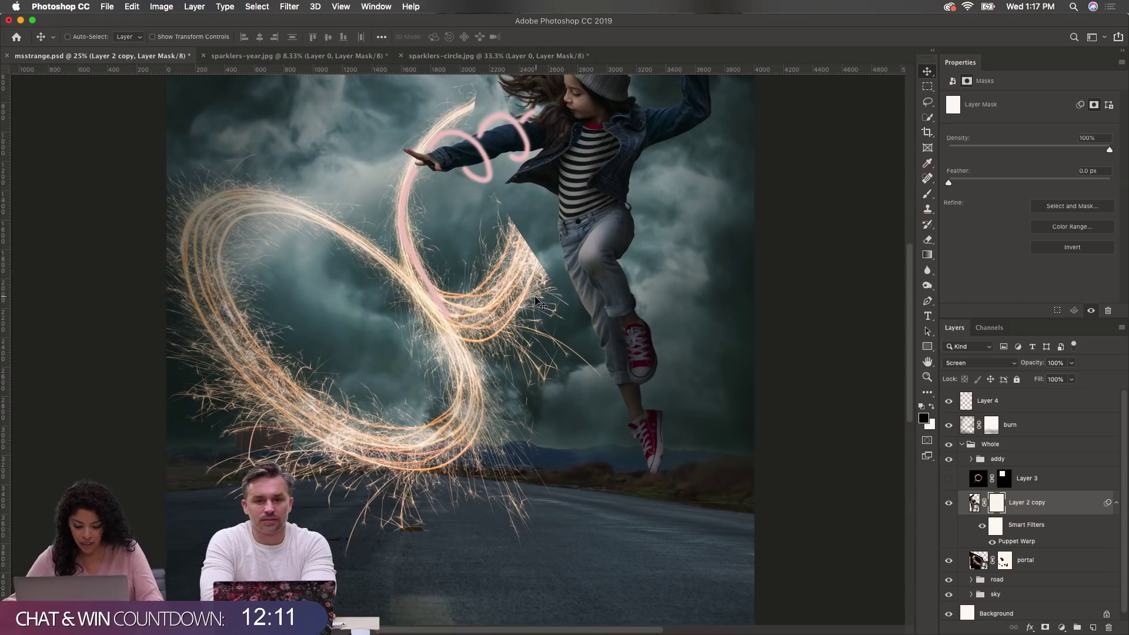
# Step: Paint black on the Layer 2 copy mask with a 250 px brush to remove the cut-off spark arc beside the girl's legs
pyautogui.press('b')
pyautogui.press(']')
pyautogui.press(']')
pyautogui.press(']')
pyautogui.press(']')
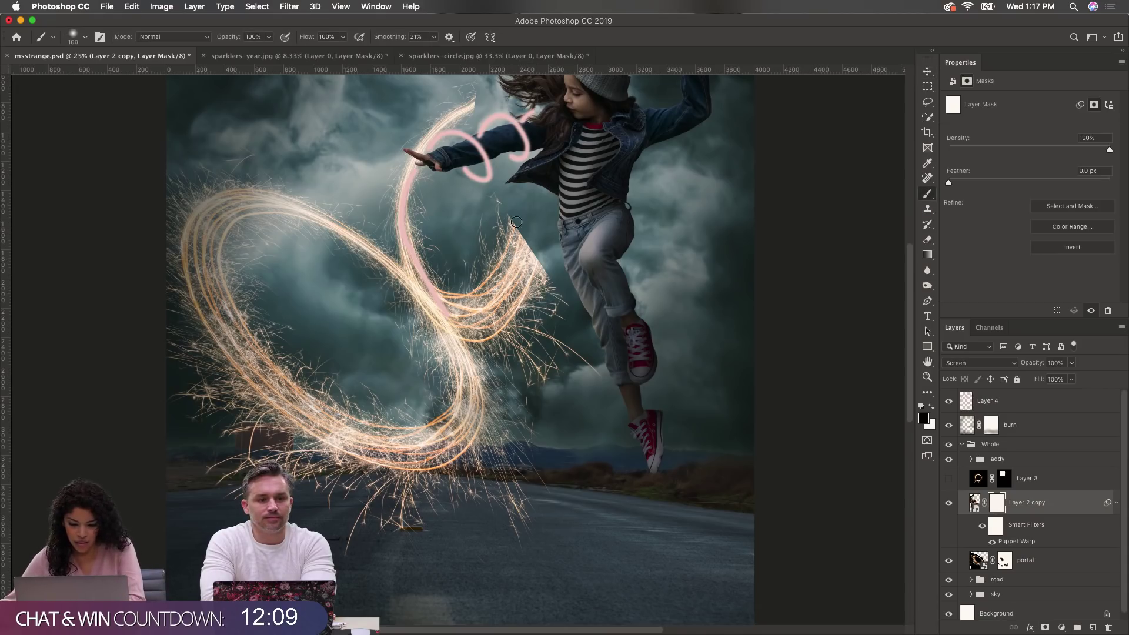
pyautogui.press(']')
pyautogui.press(']')
pyautogui.moveTo(497, 203)
pyautogui.mouseDown()
pyautogui.moveTo(561, 335)
pyautogui.moveTo(521, 250)
pyautogui.moveTo(541, 254)
pyautogui.moveTo(561, 336)
pyautogui.moveTo(533, 344)
pyautogui.moveTo(545, 259)
pyautogui.moveTo(570, 316)
pyautogui.mouseUp()
pyautogui.moveTo(489, 237)
pyautogui.mouseDown()
pyautogui.moveTo(511, 350)
pyautogui.moveTo(472, 254)
pyautogui.moveTo(443, 265)
pyautogui.moveTo(456, 319)
pyautogui.moveTo(448, 275)
pyautogui.moveTo(459, 305)
pyautogui.mouseUp()
pyautogui.moveTo(487, 374); pyautogui.dragTo(478, 368)
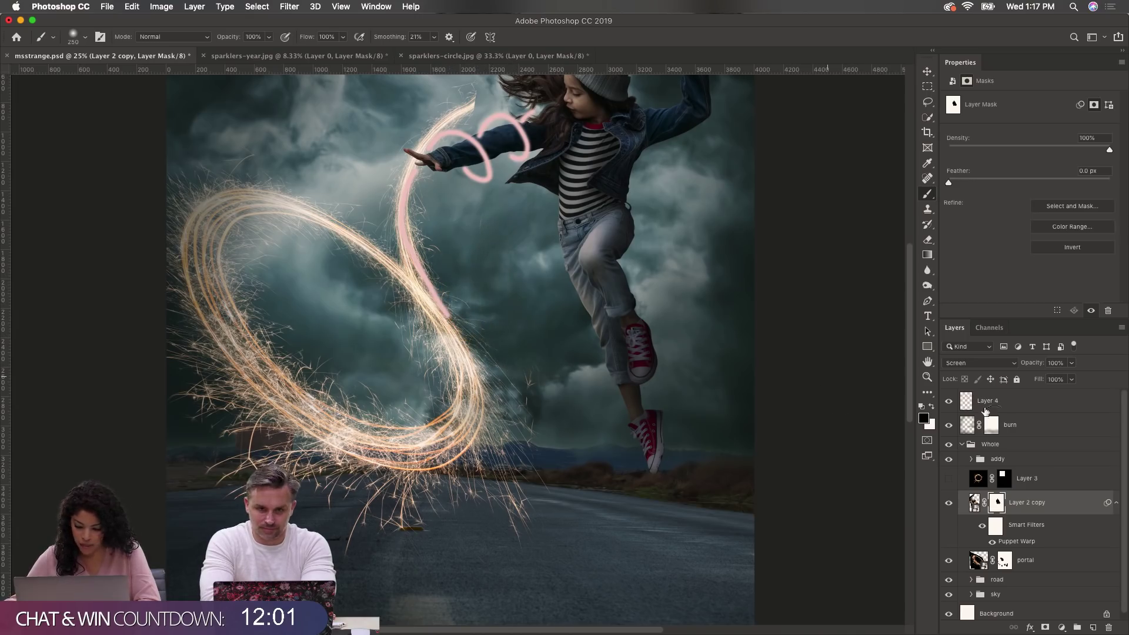
# Step: Hide the pink guide on Layer 4 and nudge the spark strand slightly left so it merges with the portal ring
pyautogui.click(949, 401)
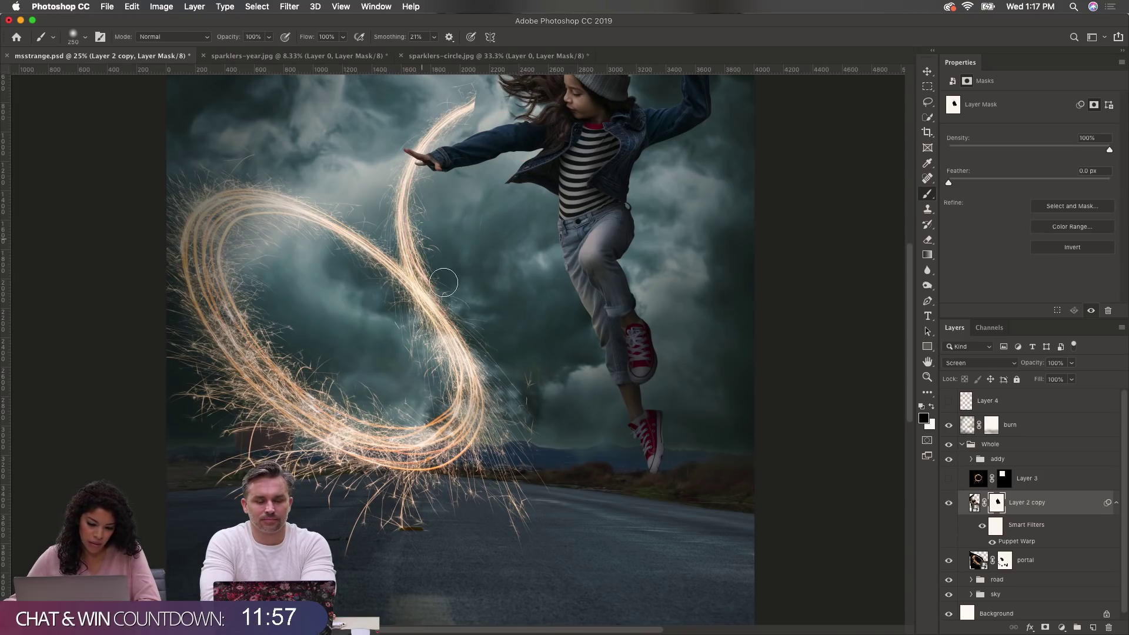
pyautogui.press('[')
pyautogui.press('[')
pyautogui.press('[')
pyautogui.scroll(1, 439, 283)
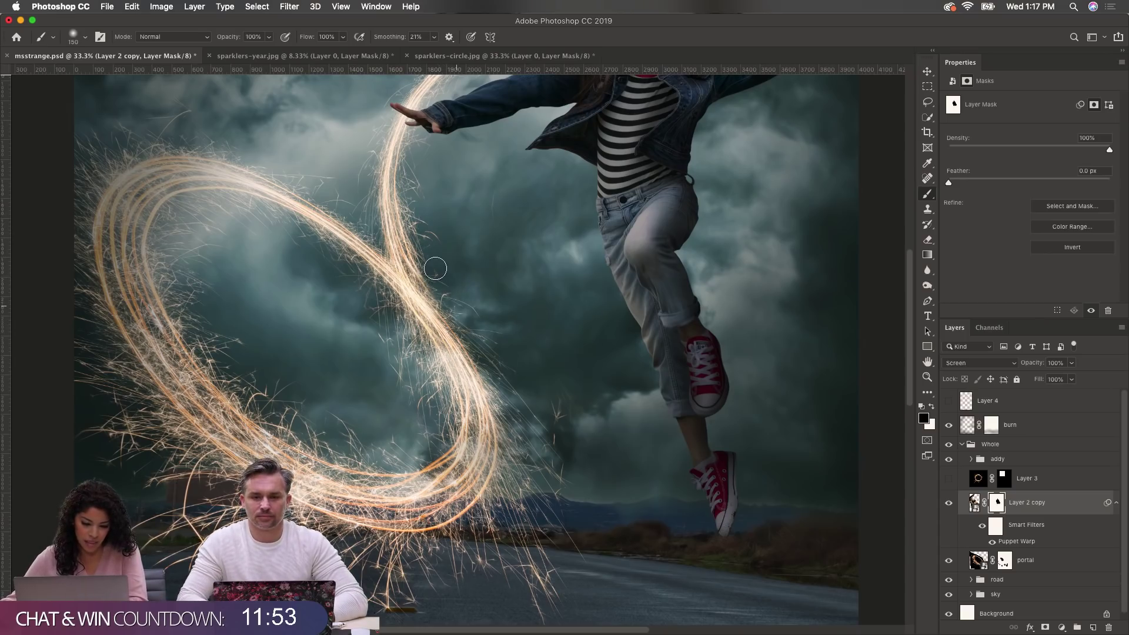
pyautogui.press('v')
pyautogui.moveTo(411, 269); pyautogui.dragTo(404, 268)
pyautogui.scroll(2, 515, 326)
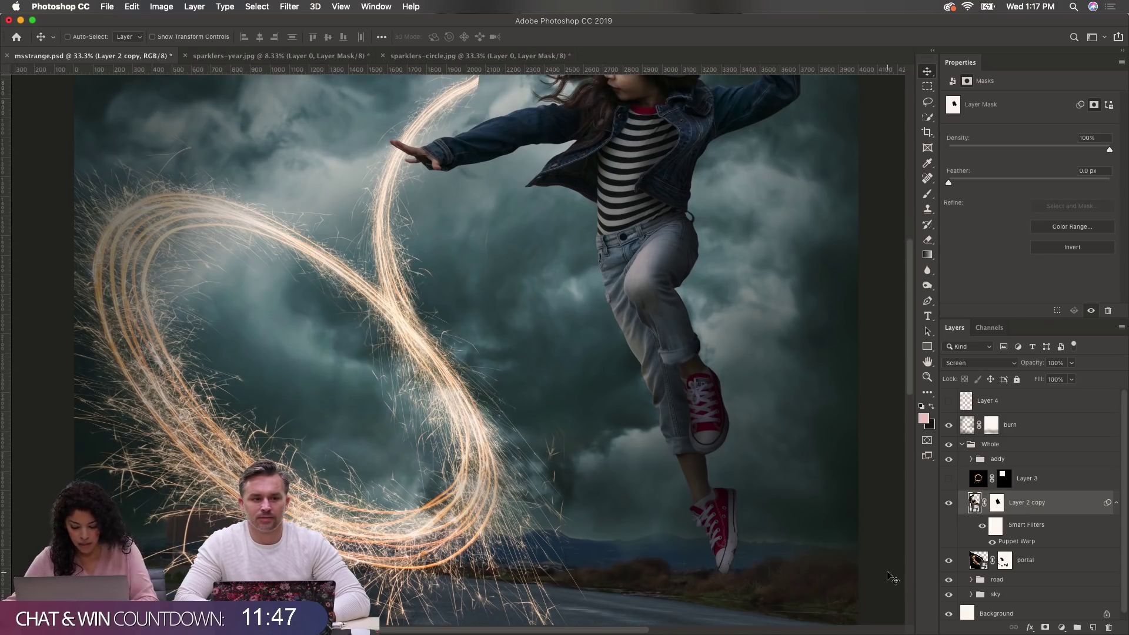
# Step: Paint black on the Layer 2 copy mask with an 800 px brush to clear the strand's overlap inside the portal's lower-right curve
pyautogui.press('b')
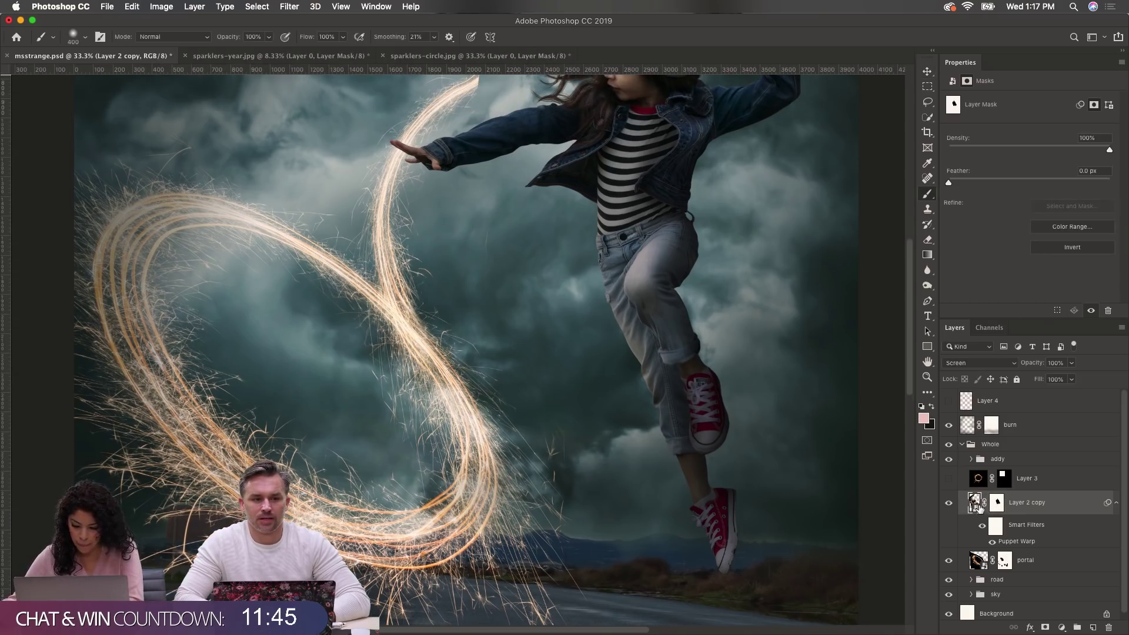
pyautogui.click(997, 502)
pyautogui.press('x')
pyautogui.press(']')
pyautogui.press(']')
pyautogui.press(']')
pyautogui.press(']')
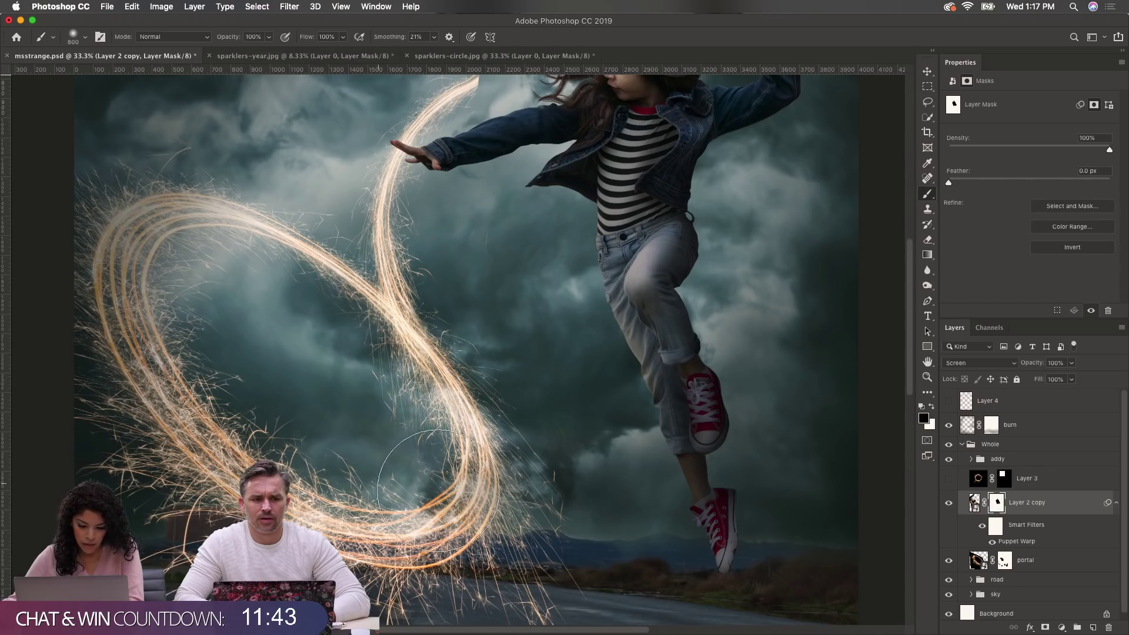
pyautogui.moveTo(438, 490)
pyautogui.mouseDown()
pyautogui.moveTo(343, 381)
pyautogui.moveTo(465, 376)
pyautogui.mouseUp()
# Step: Mask out the hard-edged tip of the spark strand above the girl's hand with a soft 300 px brush
pyautogui.scroll(5, 481, 397)
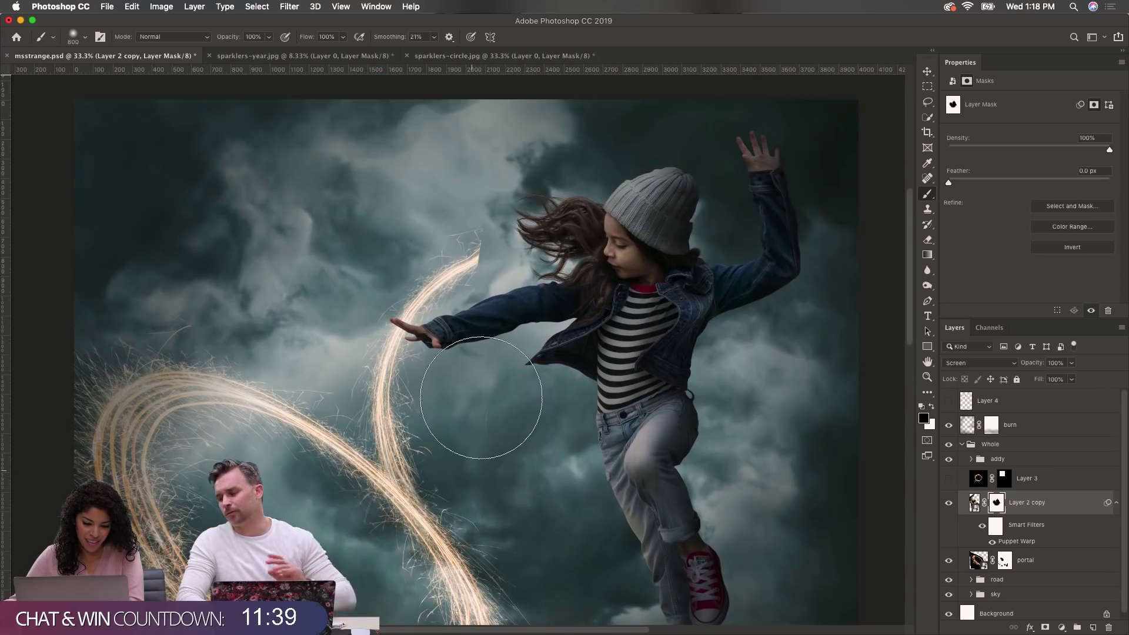
pyautogui.press('[')
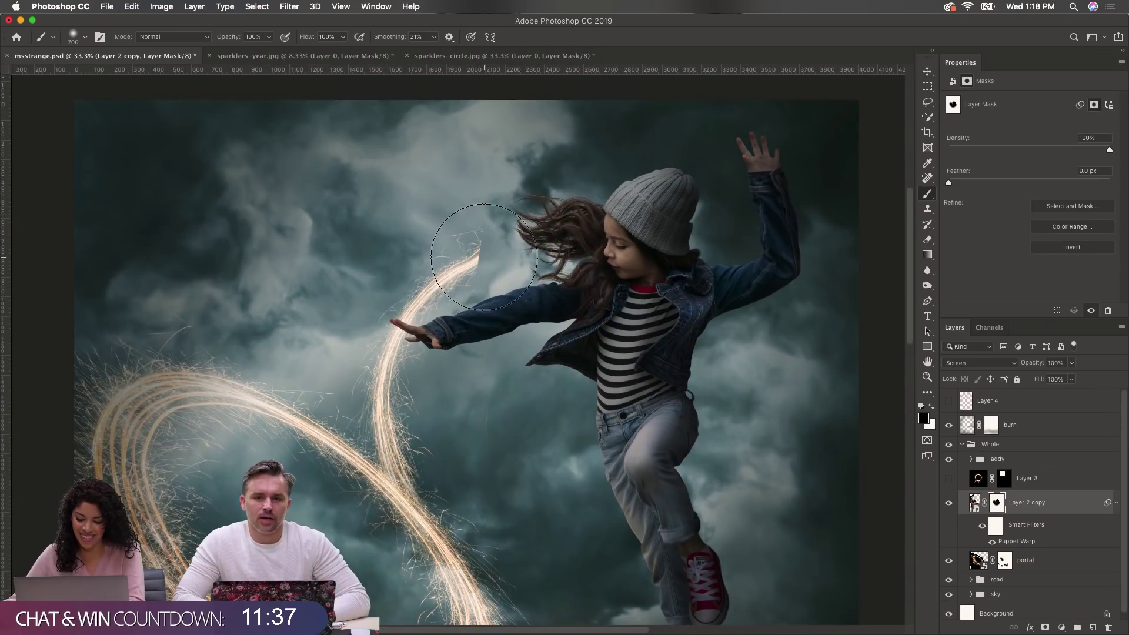
pyautogui.press('[')
pyautogui.press('[')
pyautogui.press('[')
pyautogui.press('[')
pyautogui.moveTo(467, 238)
pyautogui.mouseDown()
pyautogui.moveTo(501, 287)
pyautogui.moveTo(463, 253)
pyautogui.moveTo(556, 299)
pyautogui.mouseUp()
# Step: Re-edit the Puppet Warp on Layer 2 copy, adding a pin near the fingers and pulling the strand's tip down onto the sleeve
pyautogui.doubleClick(1014, 544)
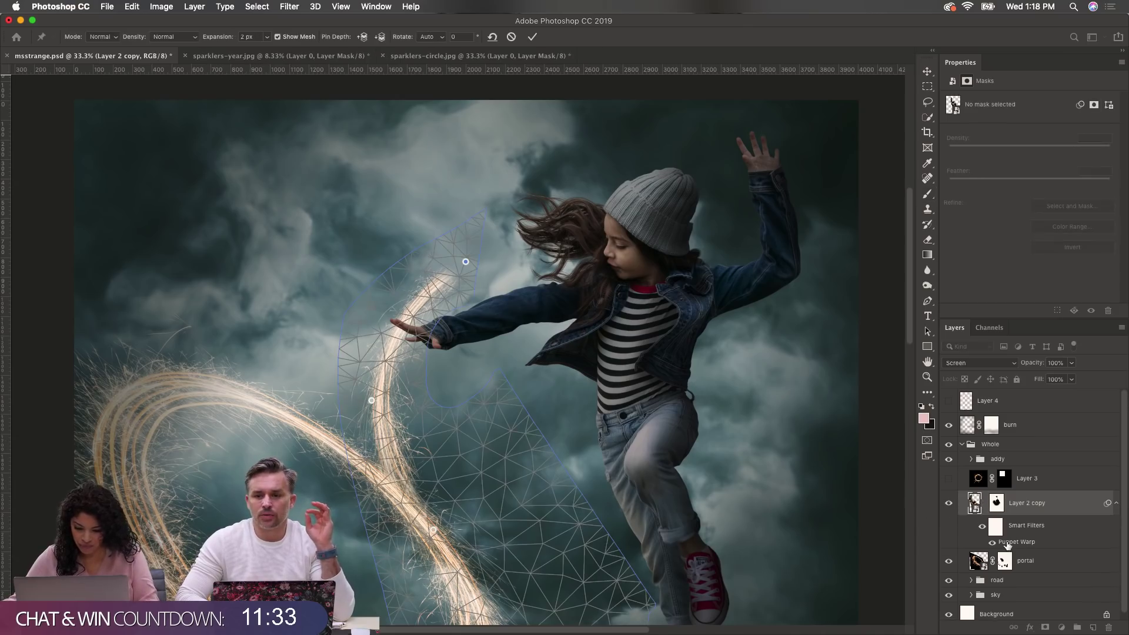
pyautogui.click(401, 317)
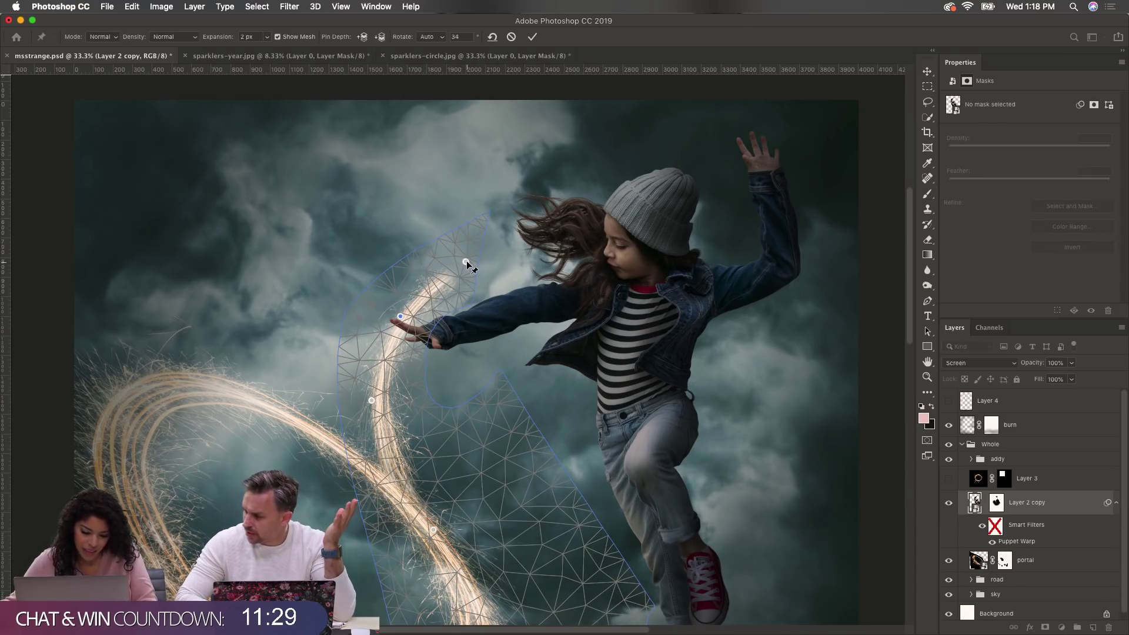
pyautogui.moveTo(465, 264); pyautogui.dragTo(466, 301)
pyautogui.press('Return')
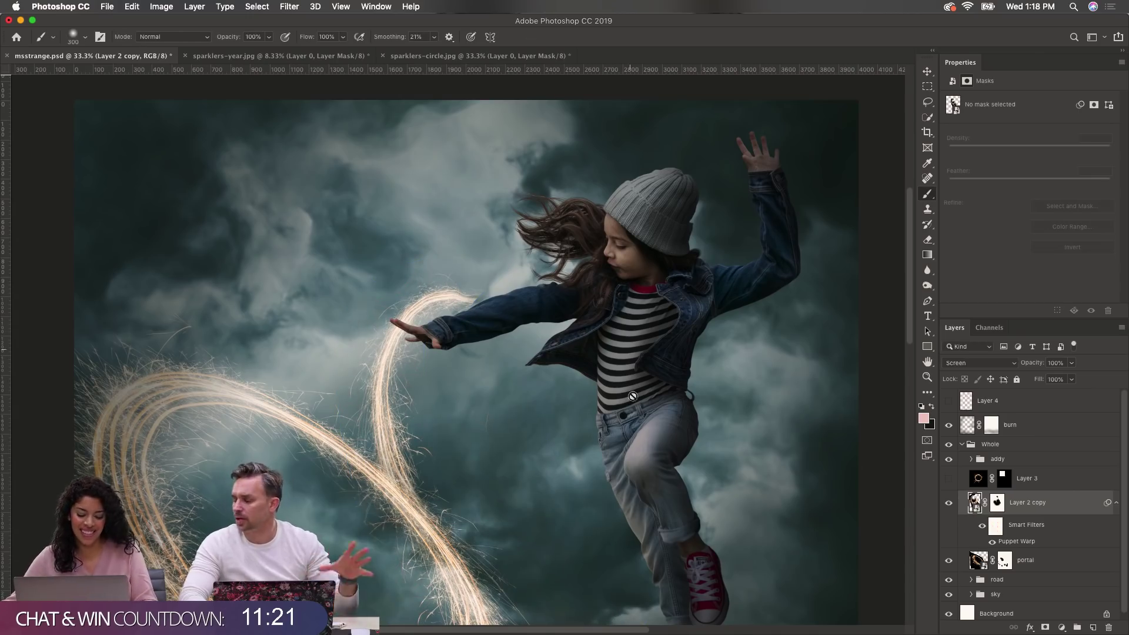
# Step: Show Layer 3, move its sparkler ring to X 886 px, Y 446 px around the forearm, and set its blend mode to Screen
pyautogui.keyDown('super'); pyautogui.click(480, 350); pyautogui.keyUp('super')
pyautogui.keyDown('super'); pyautogui.click(489, 338); pyautogui.keyUp('super')
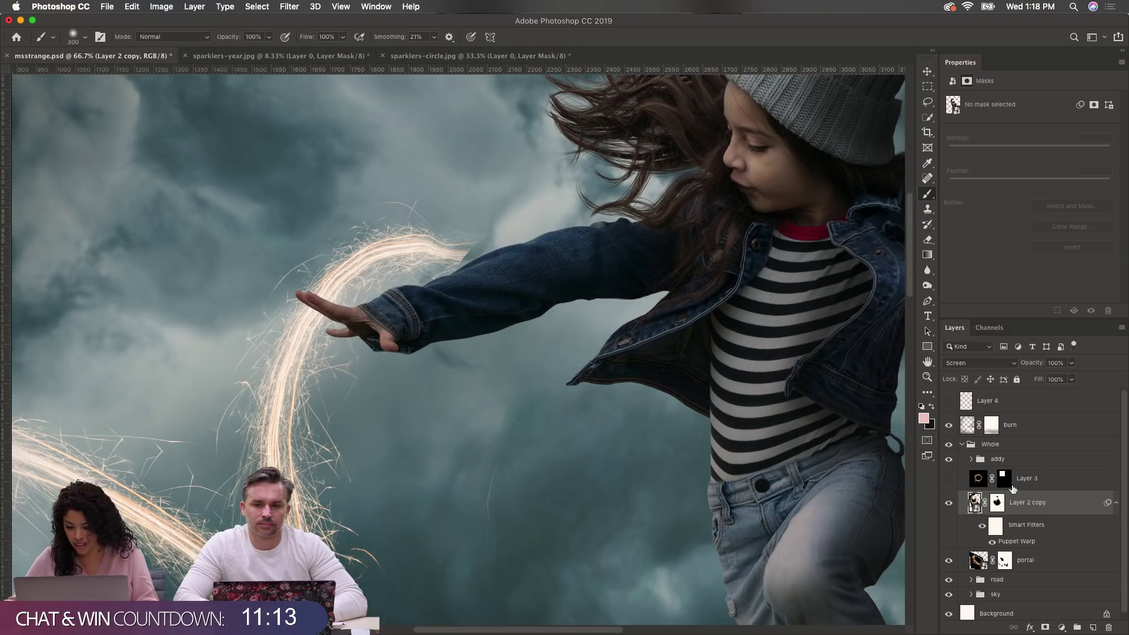
pyautogui.click(947, 481)
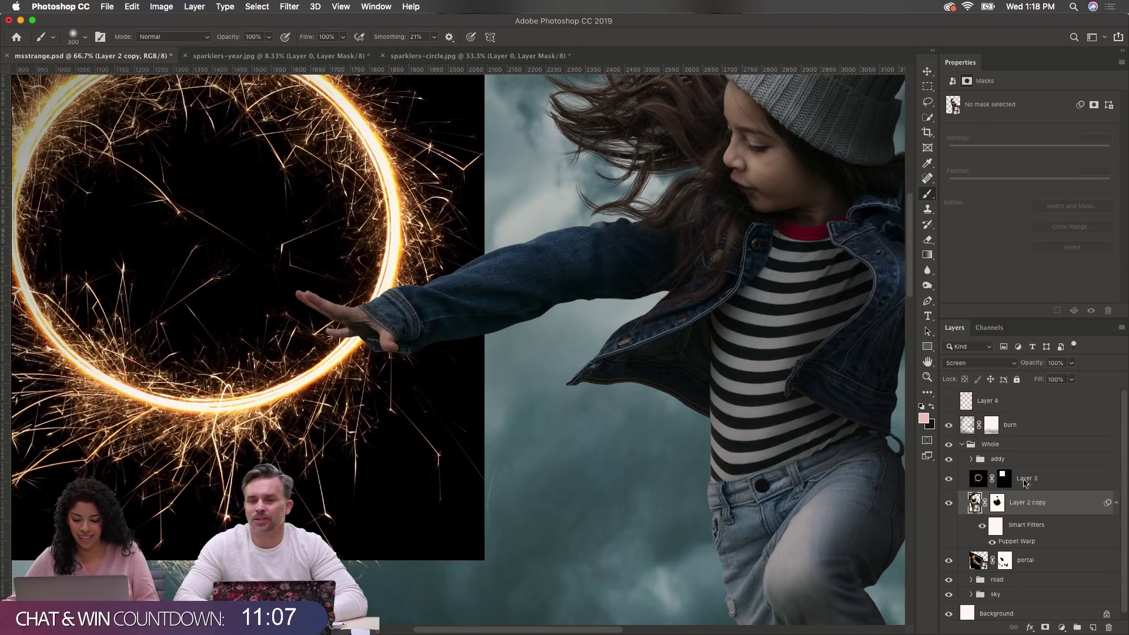
pyautogui.click(976, 478)
pyautogui.press('v')
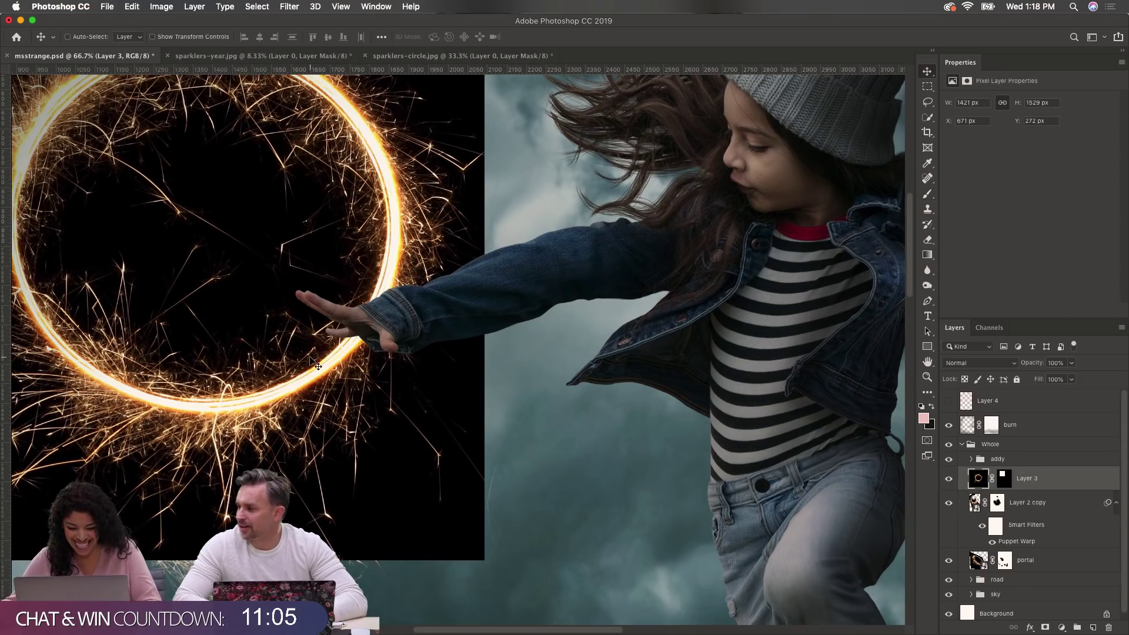
pyautogui.moveTo(332, 350); pyautogui.dragTo(416, 418)
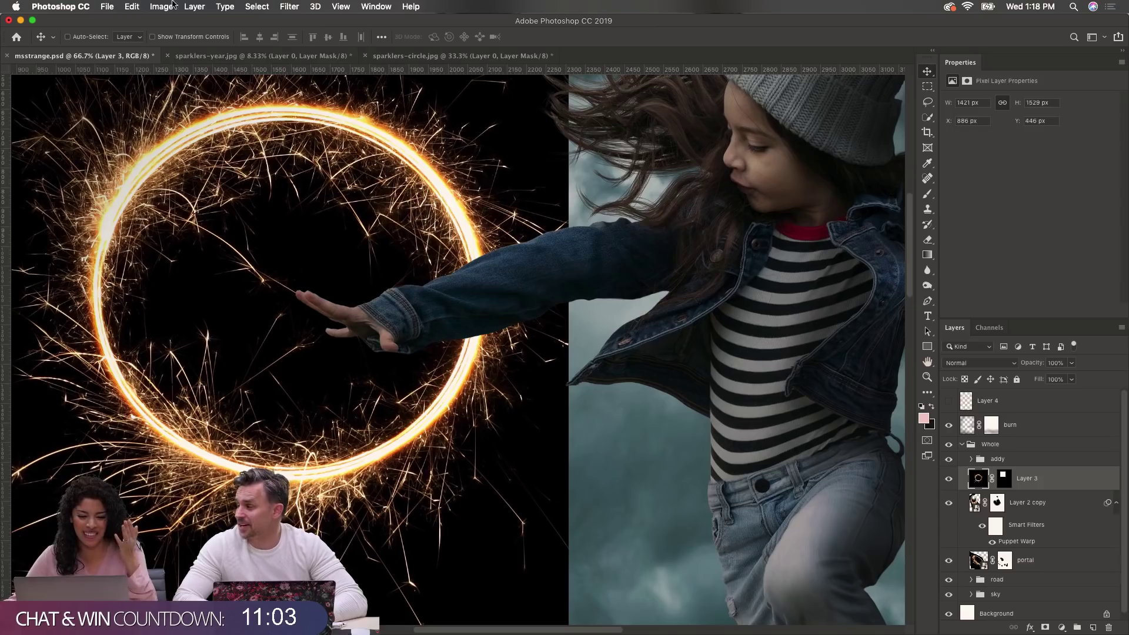
pyautogui.click(970, 362)
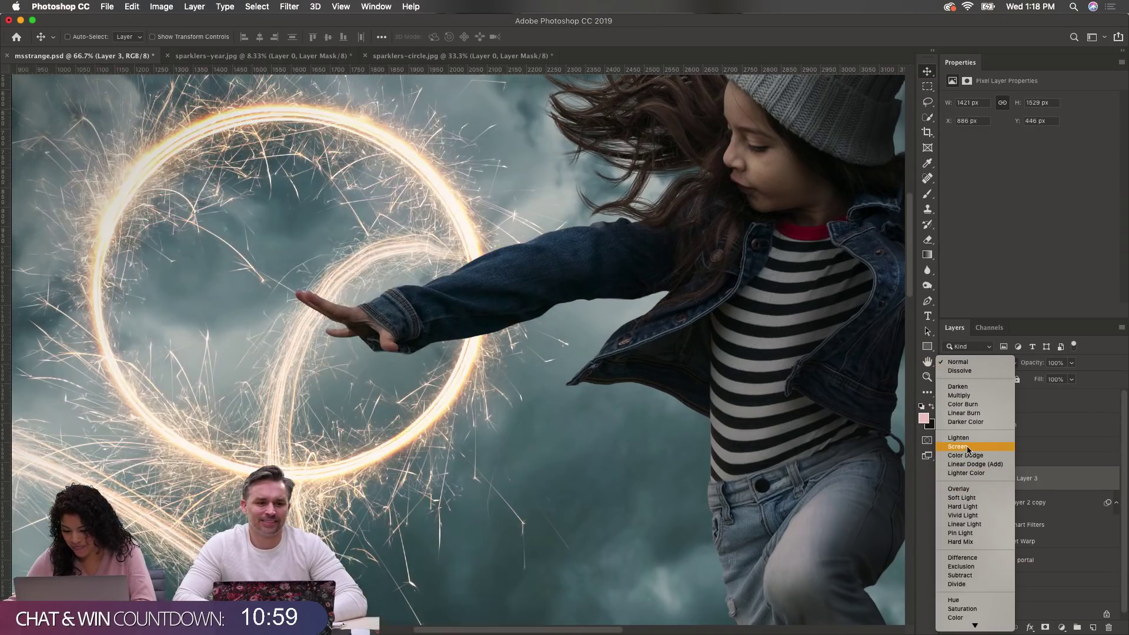
pyautogui.click(960, 447)
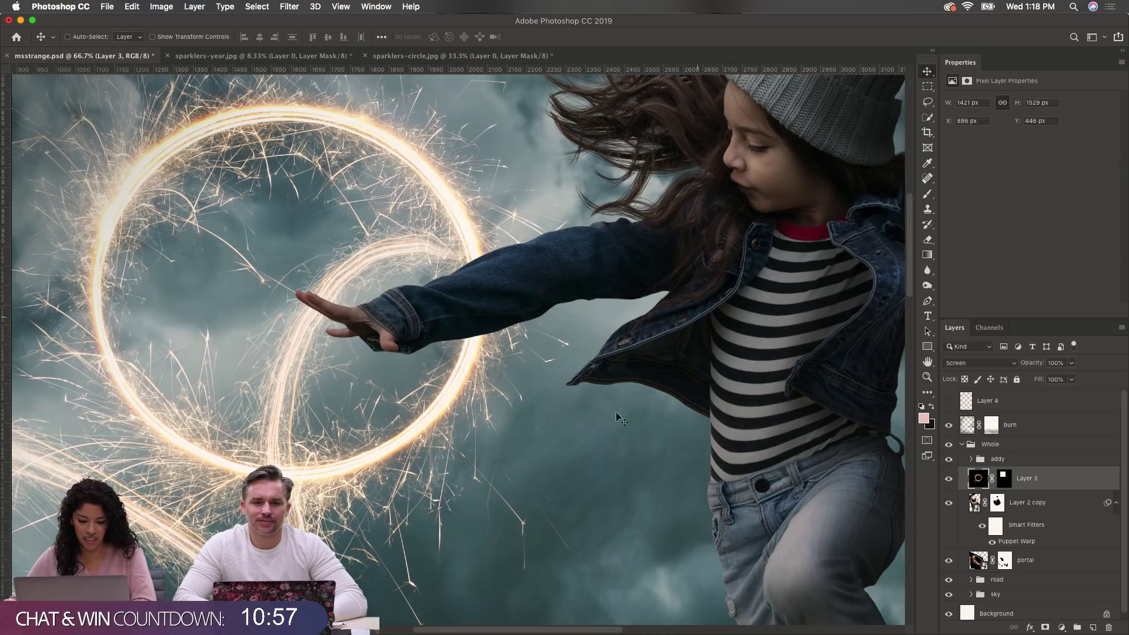
# Step: Scale the Layer 3 sparkler ring to about 61% and place it around the forearm at about X 1519 px, Y 699 px
pyautogui.press('super')
pyautogui.press('super+t')
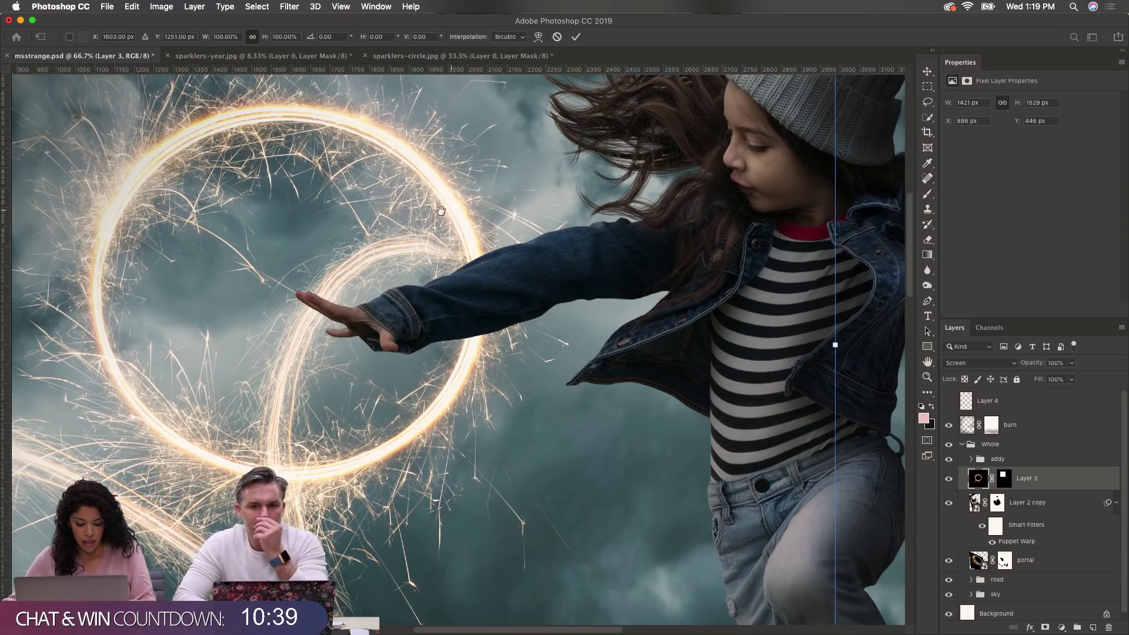
pyautogui.press('super+0')
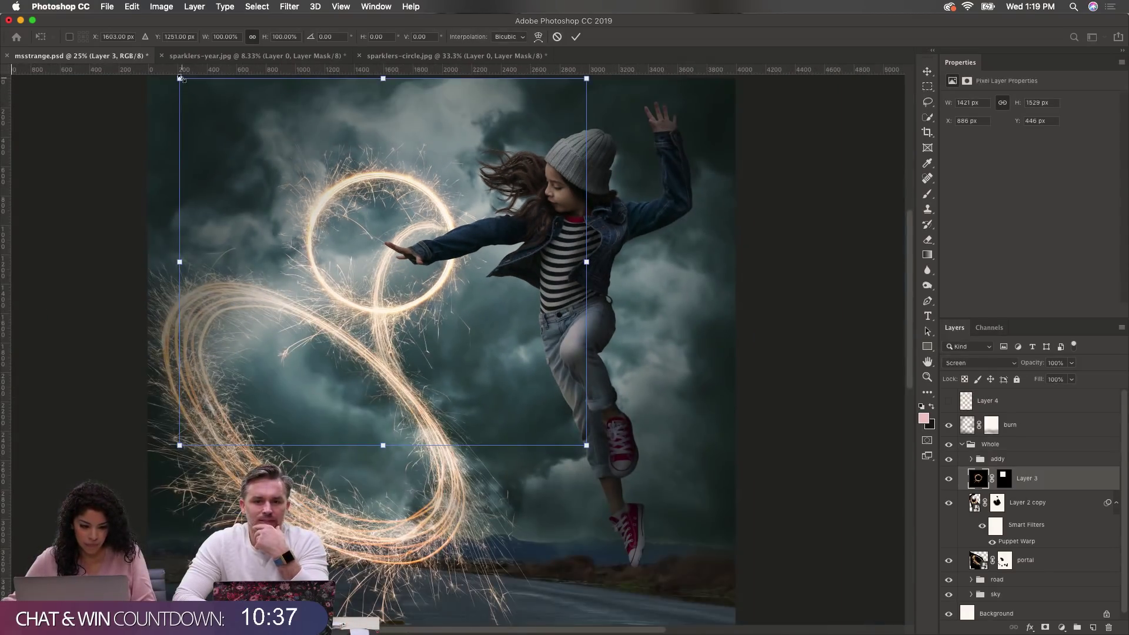
pyautogui.moveTo(181, 78); pyautogui.dragTo(352, 210)
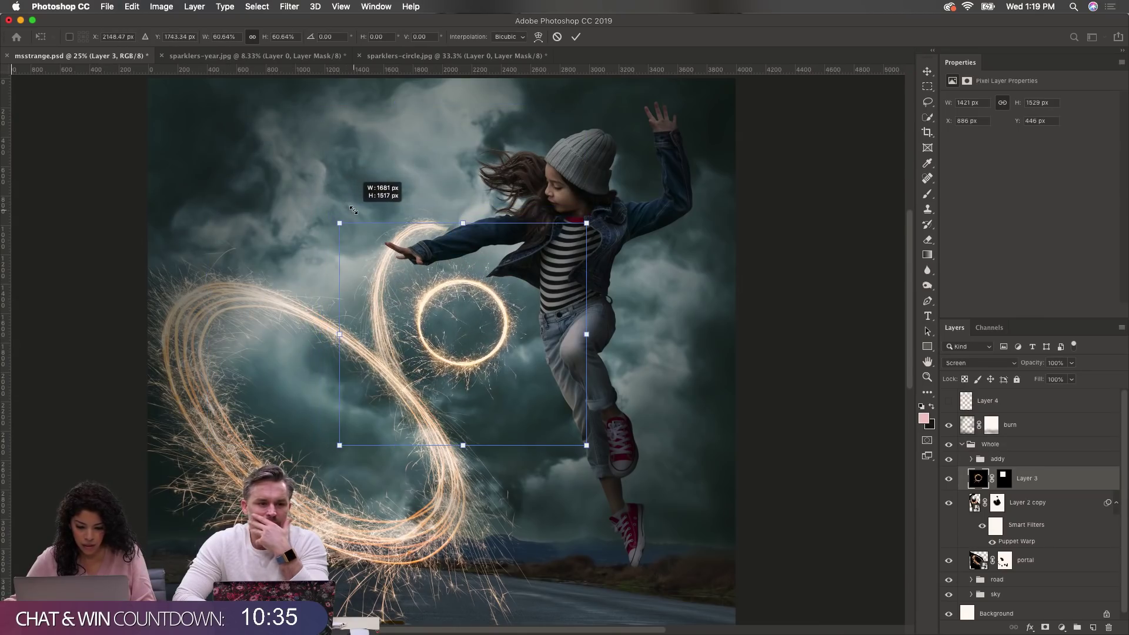
pyautogui.moveTo(458, 285); pyautogui.dragTo(428, 230)
pyautogui.press('Return')
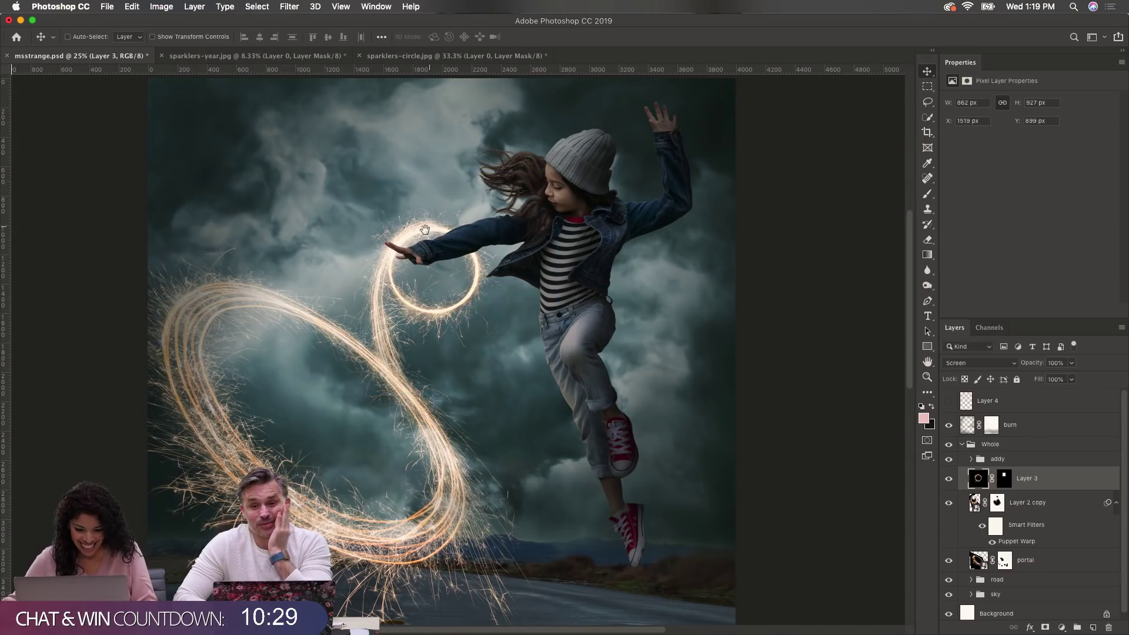
# Step: Scale the Layer 3 sparkler ring to 91.59% and move it back around the girl's wrist and forearm
pyautogui.press('super+t')
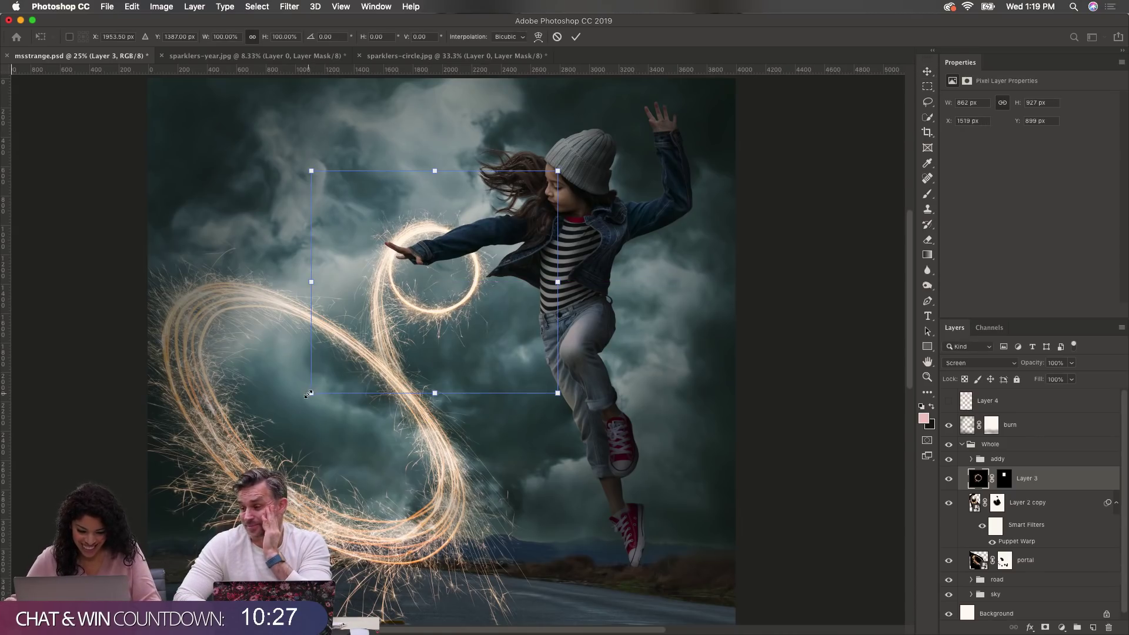
pyautogui.moveTo(308, 394); pyautogui.dragTo(332, 374)
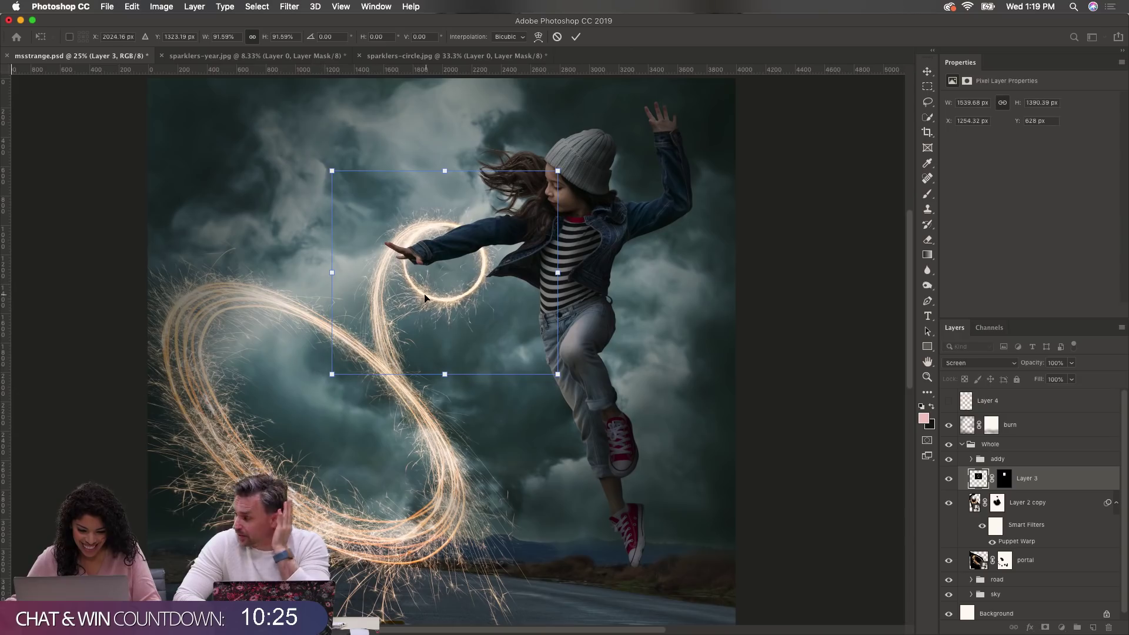
pyautogui.moveTo(424, 297); pyautogui.dragTo(410, 297)
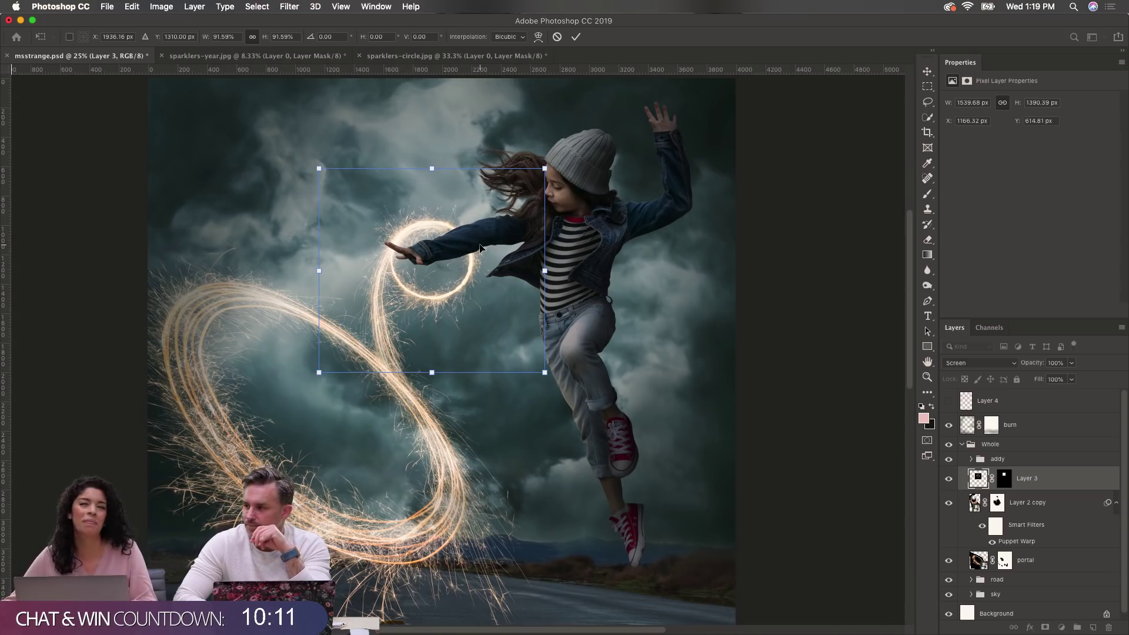
# Step: Fine-tune the ring's position to X 1523 px, Y 674 px so its edge lines up with the rising spark strand
pyautogui.keyDown('super'); pyautogui.click(449, 232); pyautogui.keyUp('super')
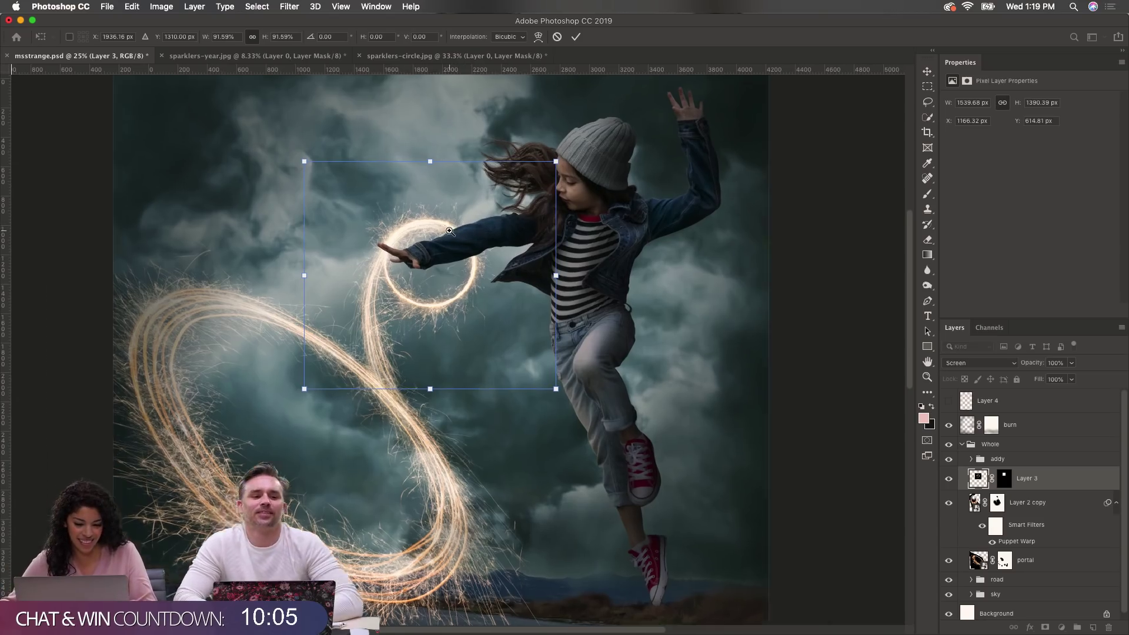
pyautogui.keyDown('super'); pyautogui.click(476, 229); pyautogui.keyUp('super')
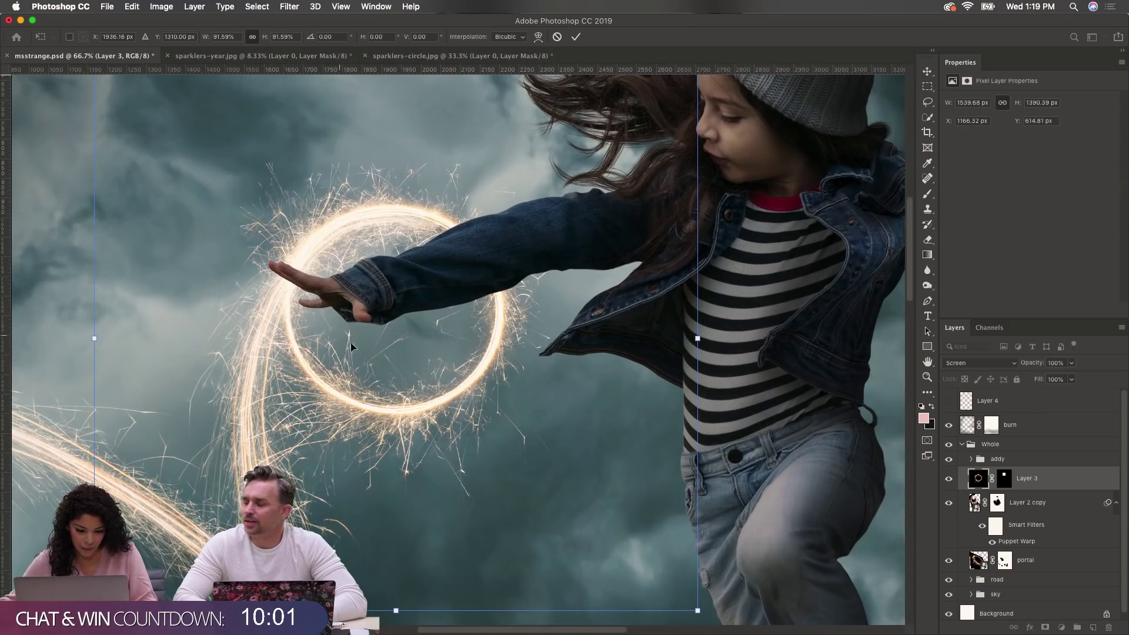
pyautogui.moveTo(348, 400)
pyautogui.mouseDown()
pyautogui.moveTo(345, 379)
pyautogui.moveTo(344, 412)
pyautogui.mouseUp()
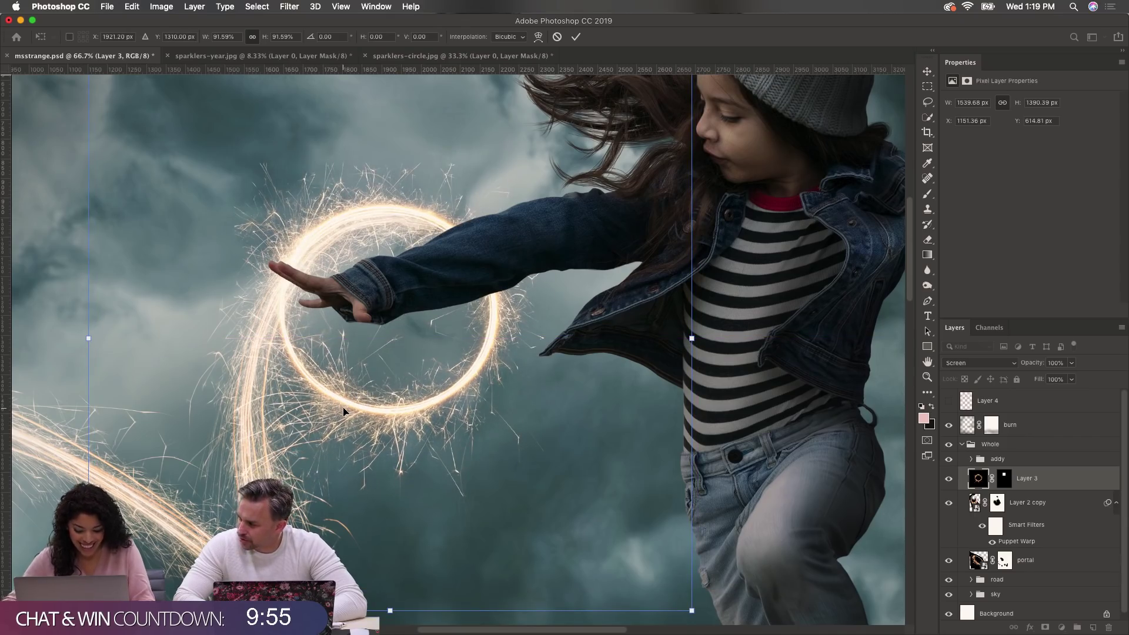
pyautogui.press('Down')
pyautogui.press('Down')
pyautogui.press('Down')
pyautogui.press('Down')
pyautogui.press('Down')
pyautogui.press('Down')
pyautogui.press('Down')
pyautogui.press('Down')
pyautogui.press('Down')
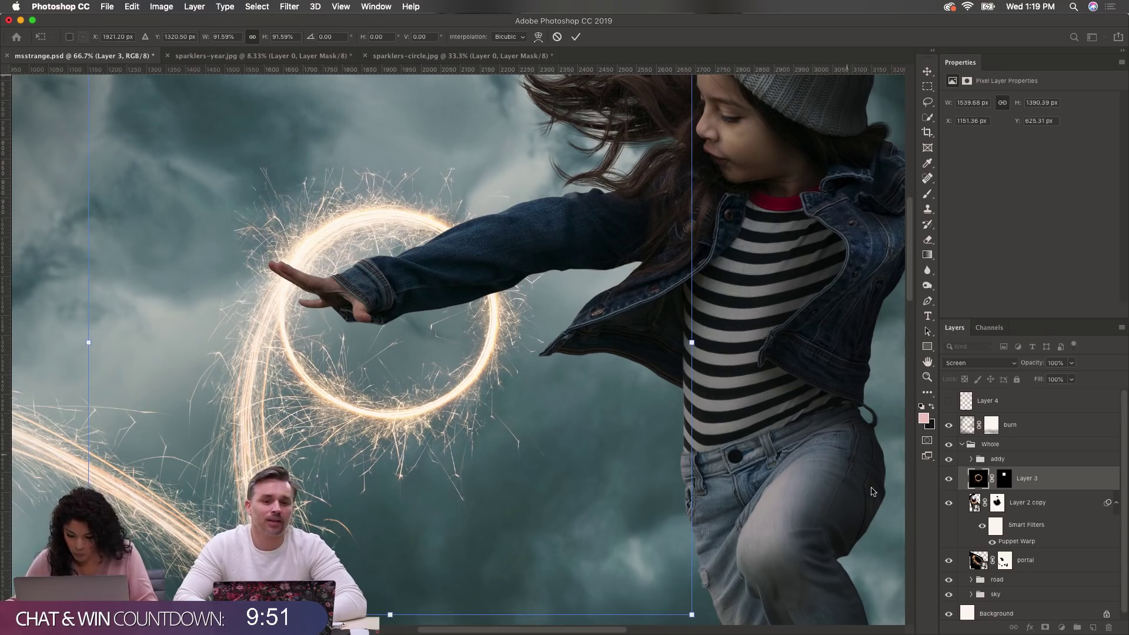
# Step: Group Layer 3, Layer 2 copy and the portal layer together
pyautogui.moveTo(1041, 478)
pyautogui.mouseDown()
pyautogui.moveTo(1039, 458)
pyautogui.moveTo(1050, 485)
pyautogui.mouseUp()
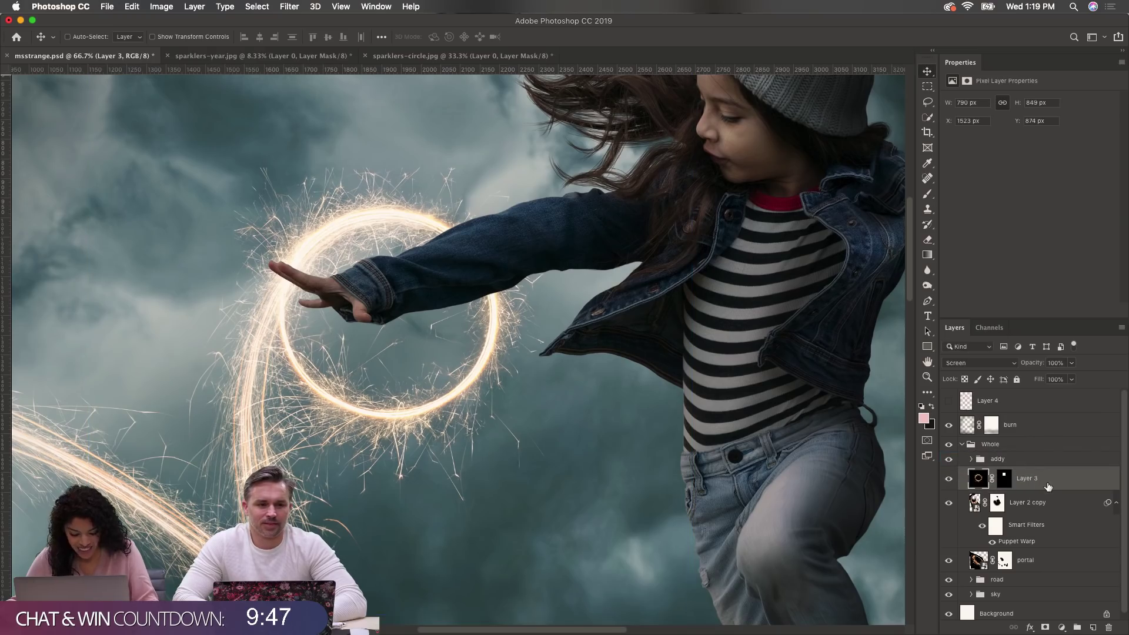
pyautogui.scroll(-1, 1059, 525)
pyautogui.keyDown('shift'); pyautogui.click(1056, 559); pyautogui.keyUp('shift')
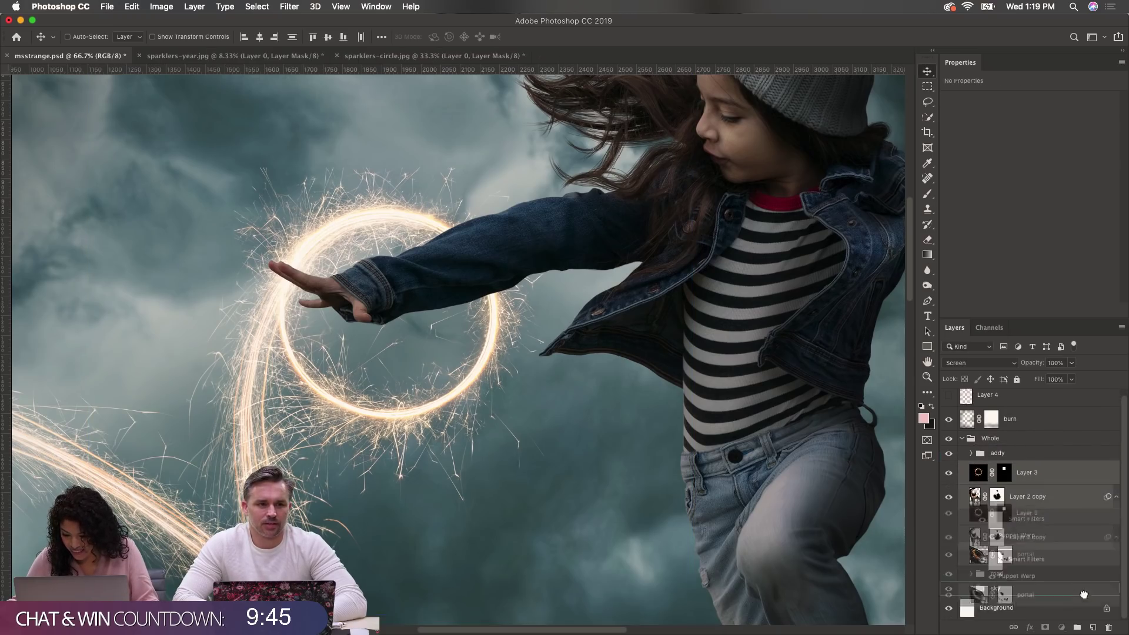
pyautogui.press('super+g')
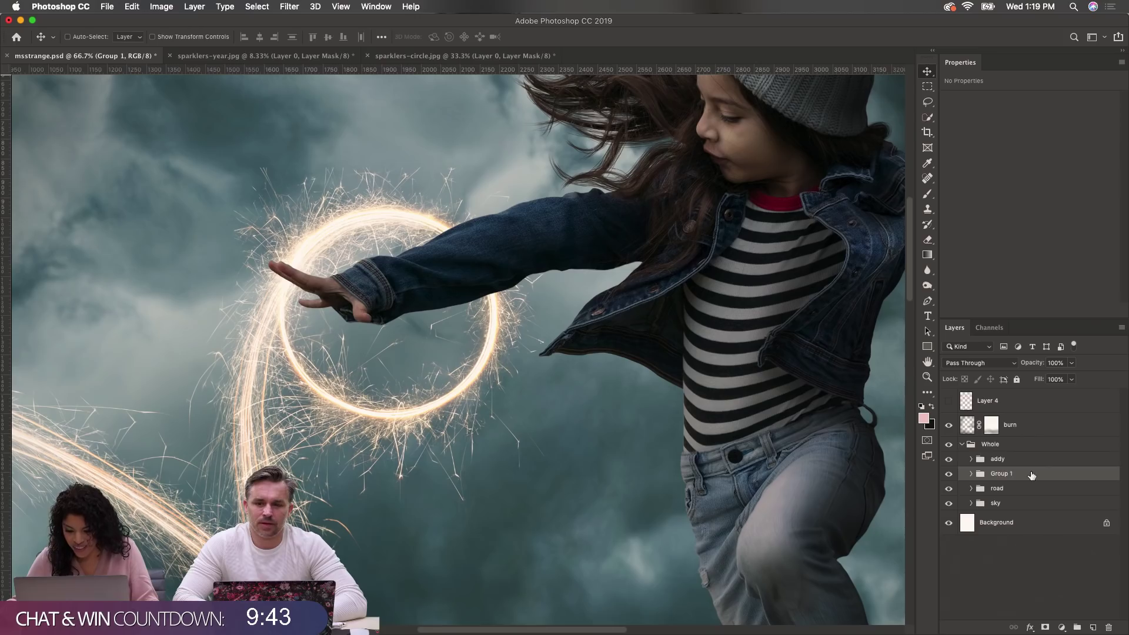
# Step: Move the new group above the addy group and rename it portal
pyautogui.moveTo(1031, 475); pyautogui.dragTo(1000, 465)
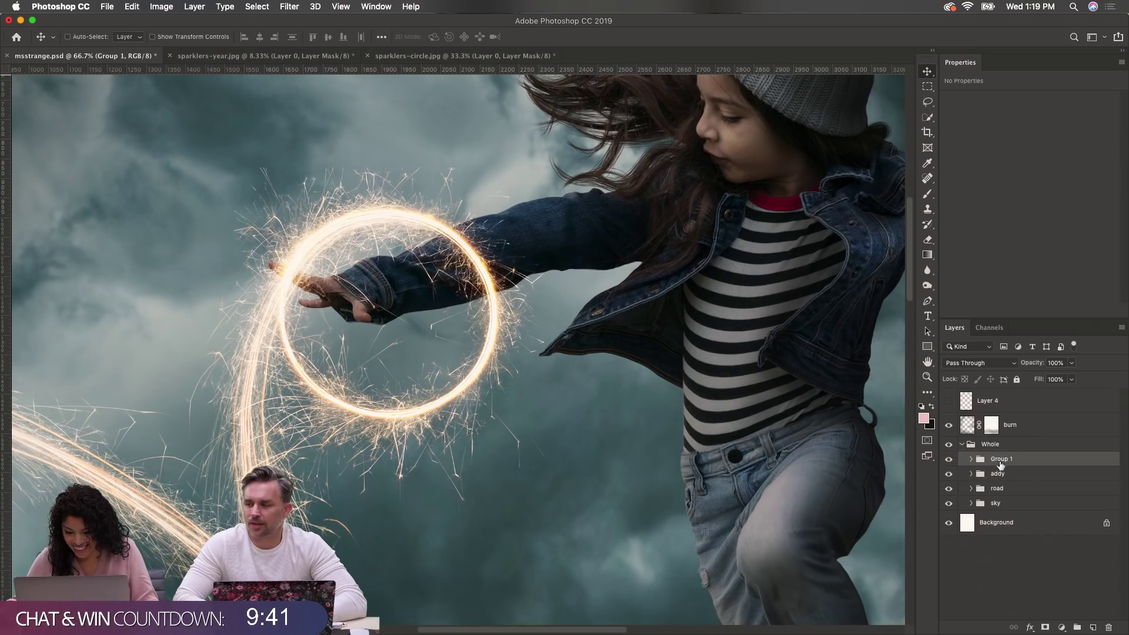
pyautogui.doubleClick(1000, 459)
pyautogui.write('portal')
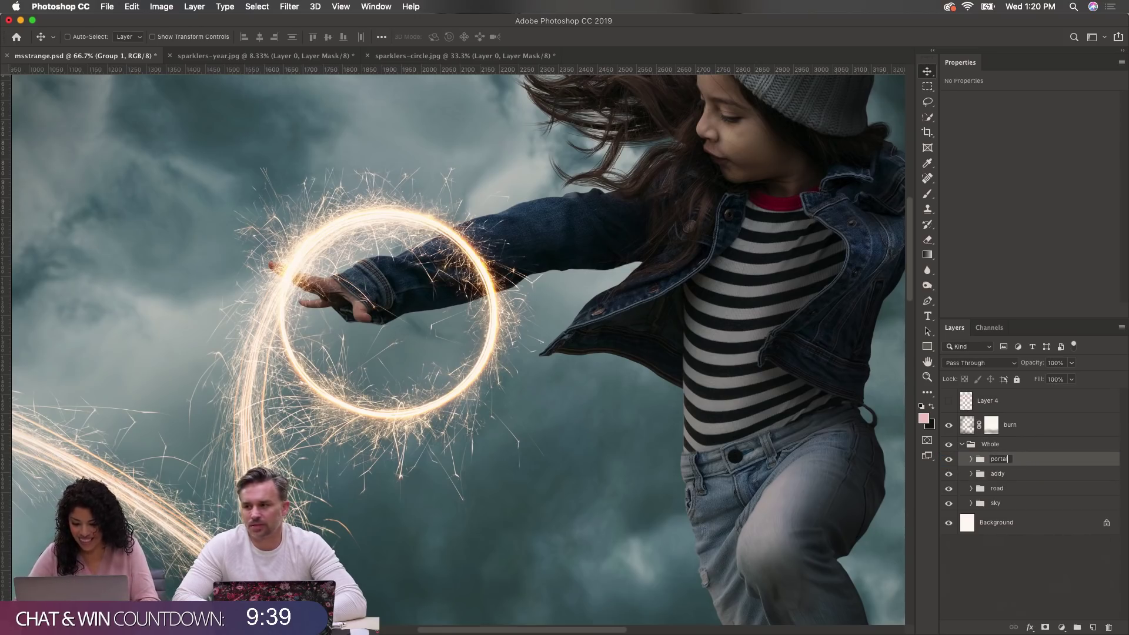
pyautogui.press('Return')
# Step: Hide the ring's lower-left arc and the sparks by the fingertips on Layer 3's mask, painting black with a soft 300 px brush
pyautogui.click(971, 459)
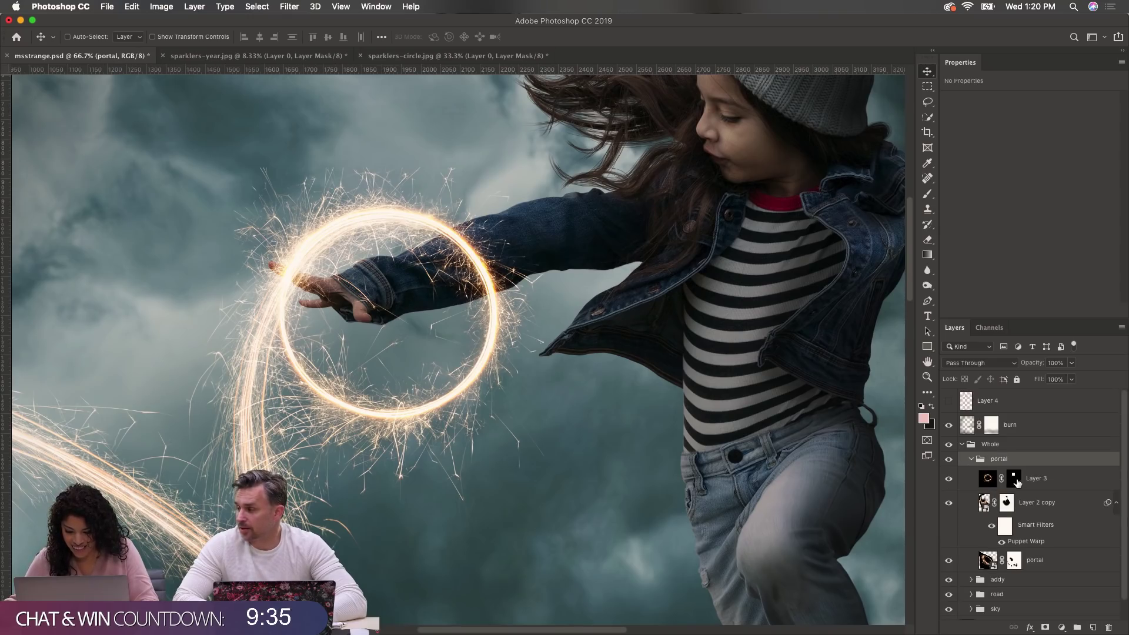
pyautogui.click(1014, 479)
pyautogui.click(927, 194)
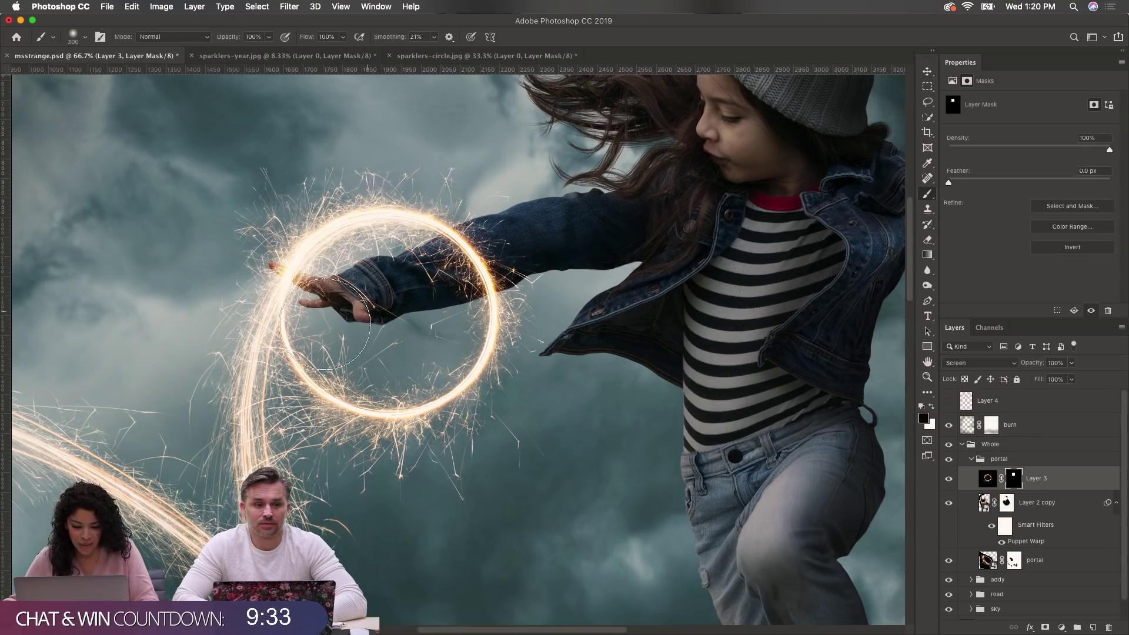
pyautogui.moveTo(325, 323)
pyautogui.mouseDown()
pyautogui.moveTo(307, 360)
pyautogui.moveTo(289, 337)
pyautogui.moveTo(331, 395)
pyautogui.mouseUp()
pyautogui.moveTo(323, 375)
pyautogui.mouseDown()
pyautogui.moveTo(439, 403)
pyautogui.moveTo(365, 461)
pyautogui.moveTo(501, 471)
pyautogui.mouseUp()
pyautogui.moveTo(264, 272)
pyautogui.mouseDown()
pyautogui.moveTo(298, 190)
pyautogui.moveTo(284, 214)
pyautogui.moveTo(387, 161)
pyautogui.moveTo(331, 189)
pyautogui.moveTo(295, 266)
pyautogui.mouseUp()
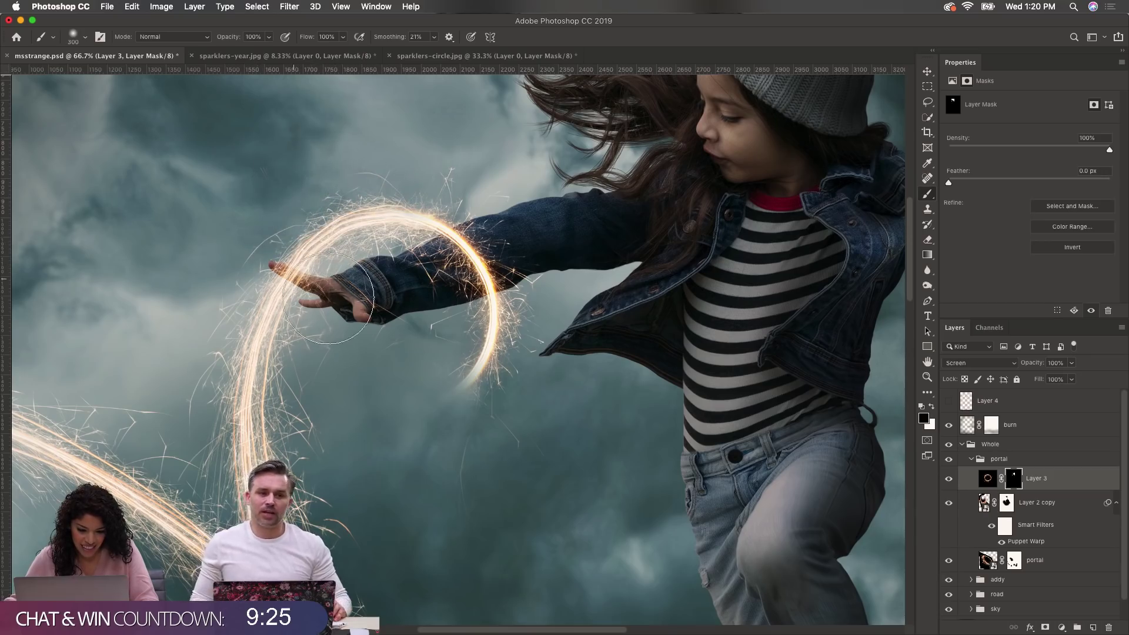
# Step: Restore some sparks on the ring's upper-left arc by painting white on Layer 3's mask with a 150 px brush
pyautogui.press('[')
pyautogui.press('[')
pyautogui.press('[')
pyautogui.press('[')
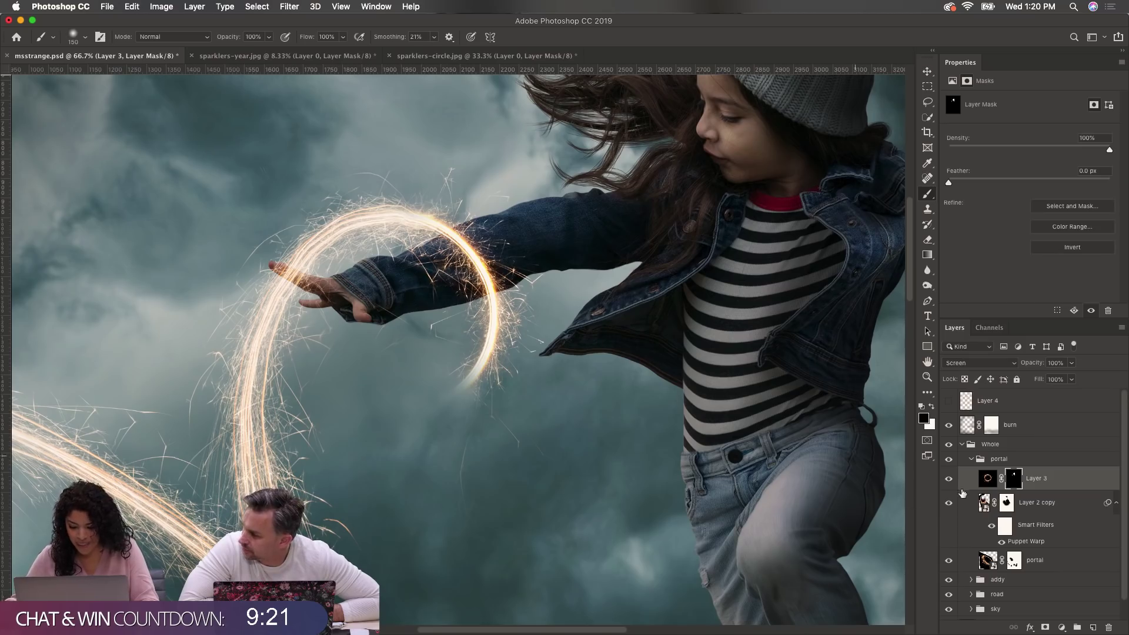
pyautogui.click(931, 406)
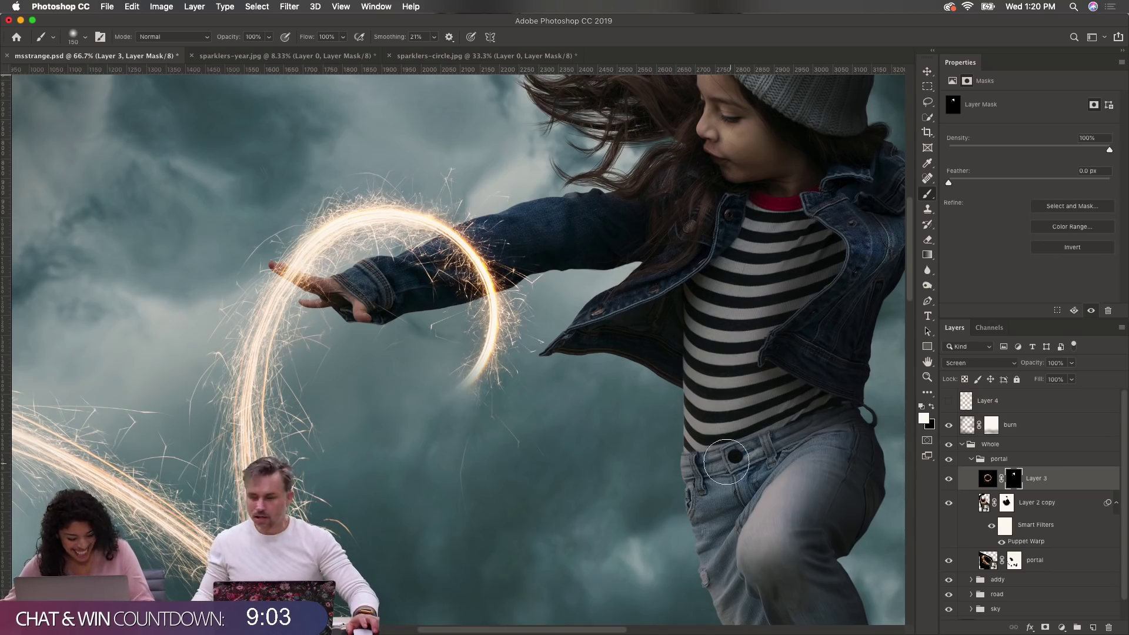
# Step: Target the Layer 2 copy mask and set up a 20 px Hard Round brush for detail work on the hand
pyautogui.click(292, 312)
pyautogui.click(292, 312)
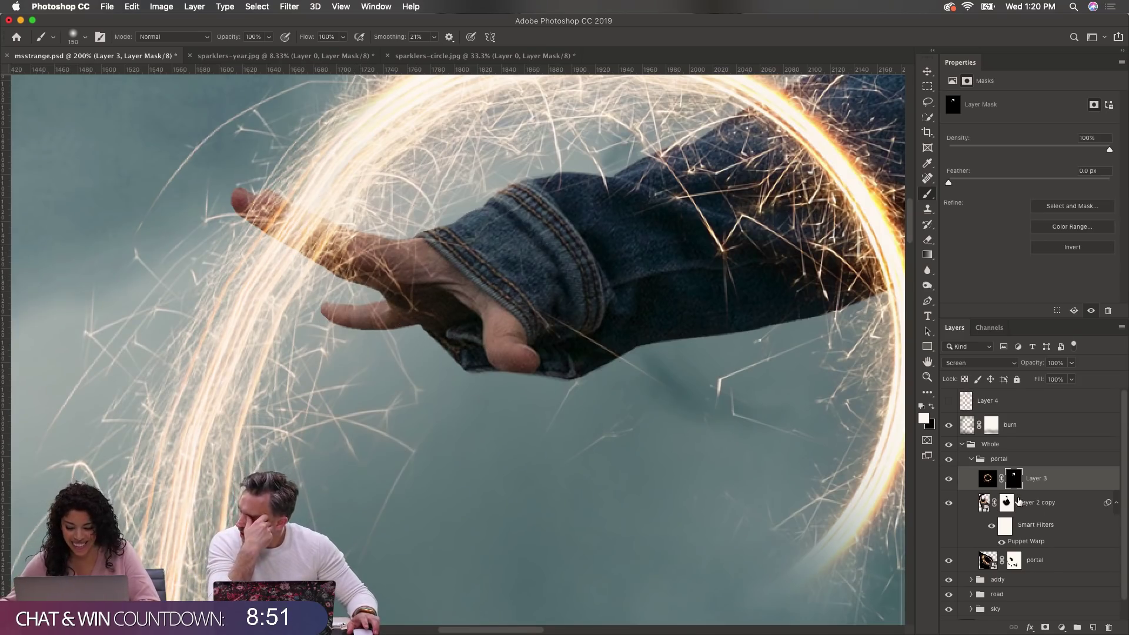
pyautogui.click(952, 481)
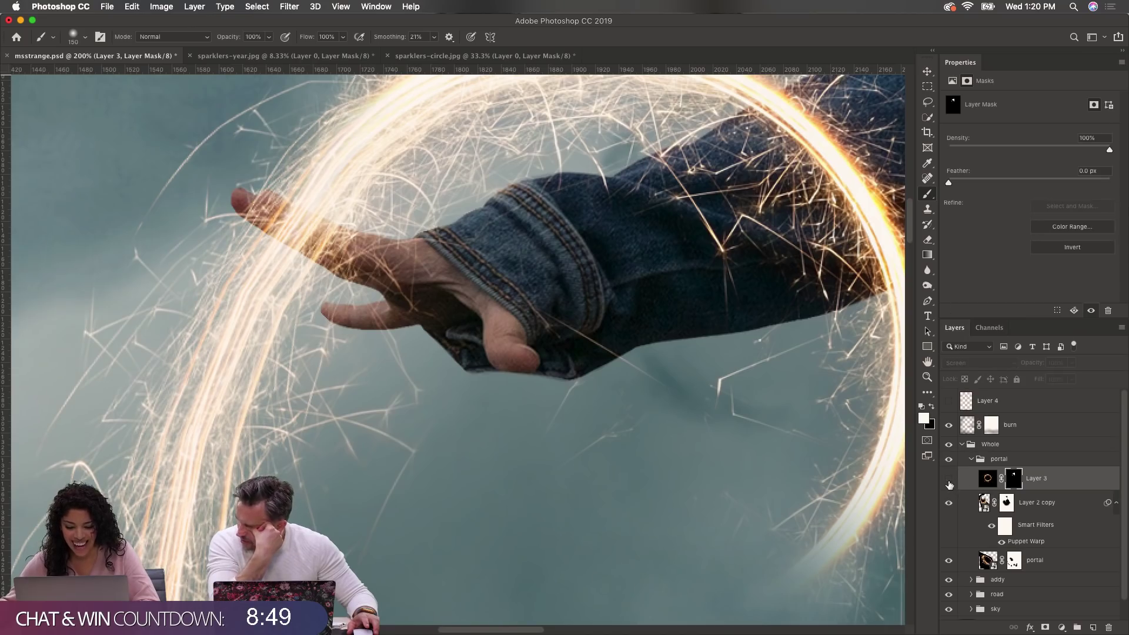
pyautogui.click(952, 481)
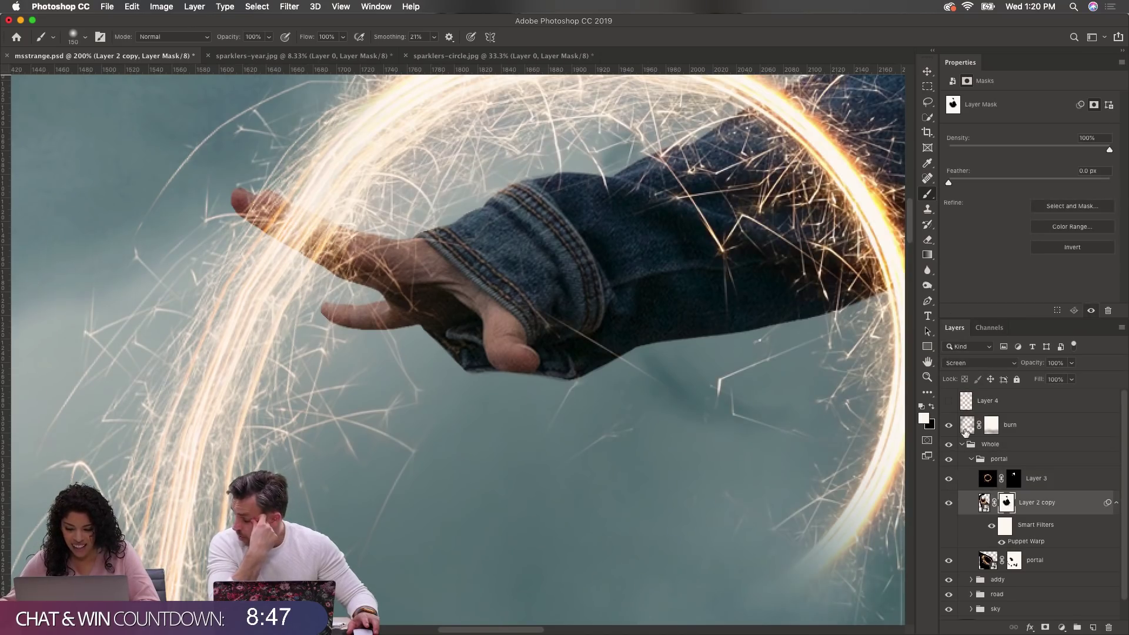
pyautogui.click(999, 505)
pyautogui.press('[')
pyautogui.press('[')
pyautogui.press('[')
pyautogui.press('[')
pyautogui.press('[')
pyautogui.press('[')
pyautogui.press('[')
pyautogui.press('[')
pyautogui.press('[')
pyautogui.press('[')
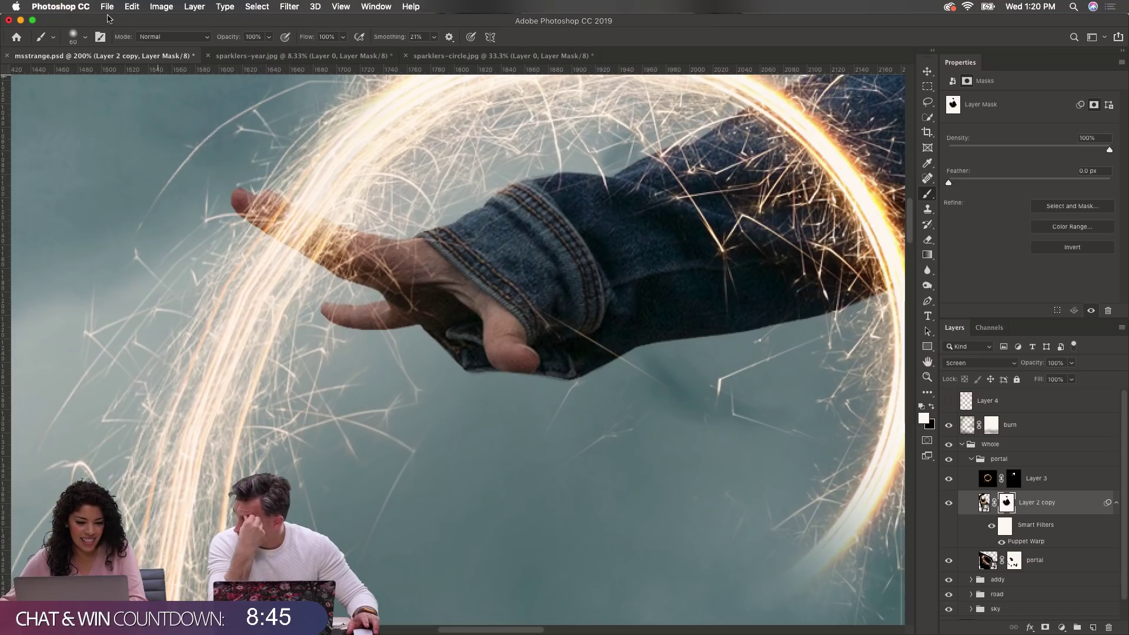
pyautogui.click(76, 37)
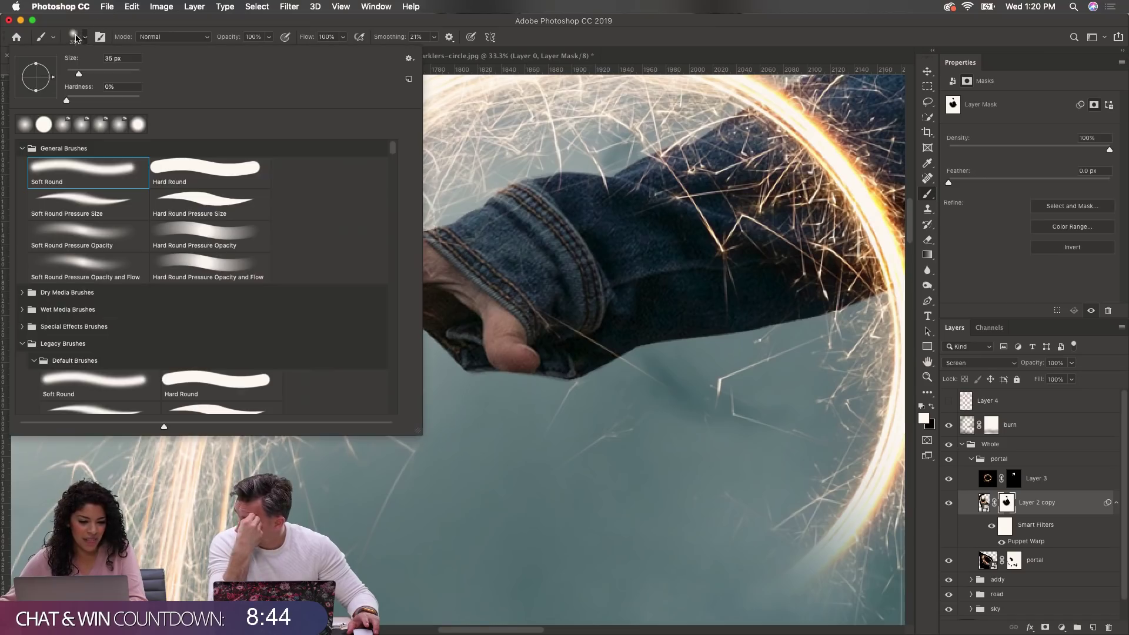
pyautogui.click(168, 171)
pyautogui.click(432, 86)
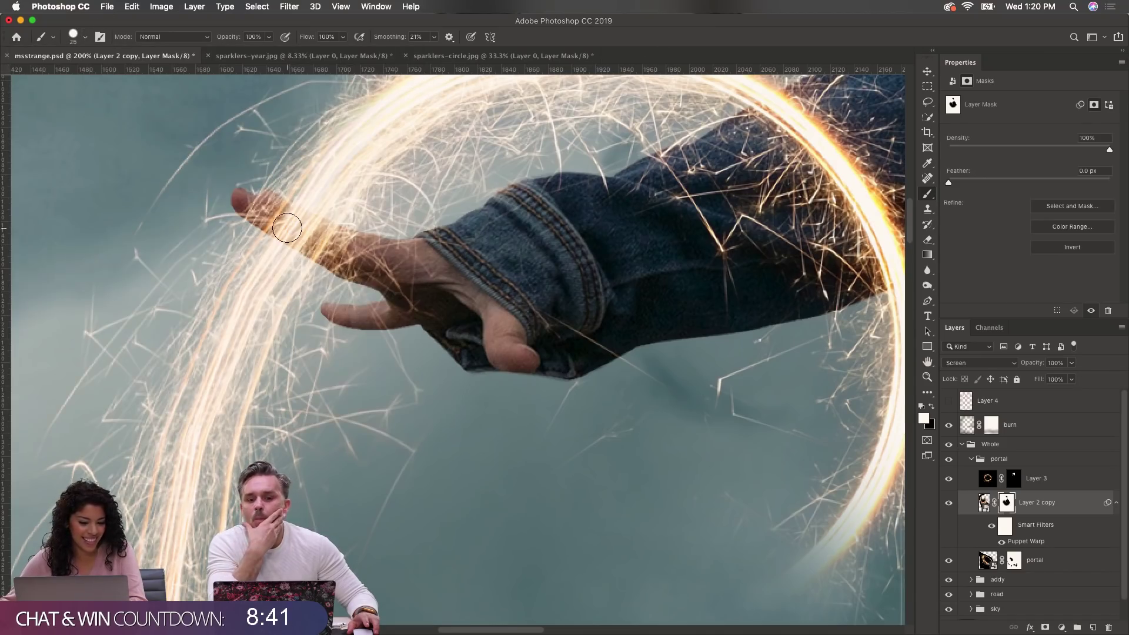
pyautogui.press('[')
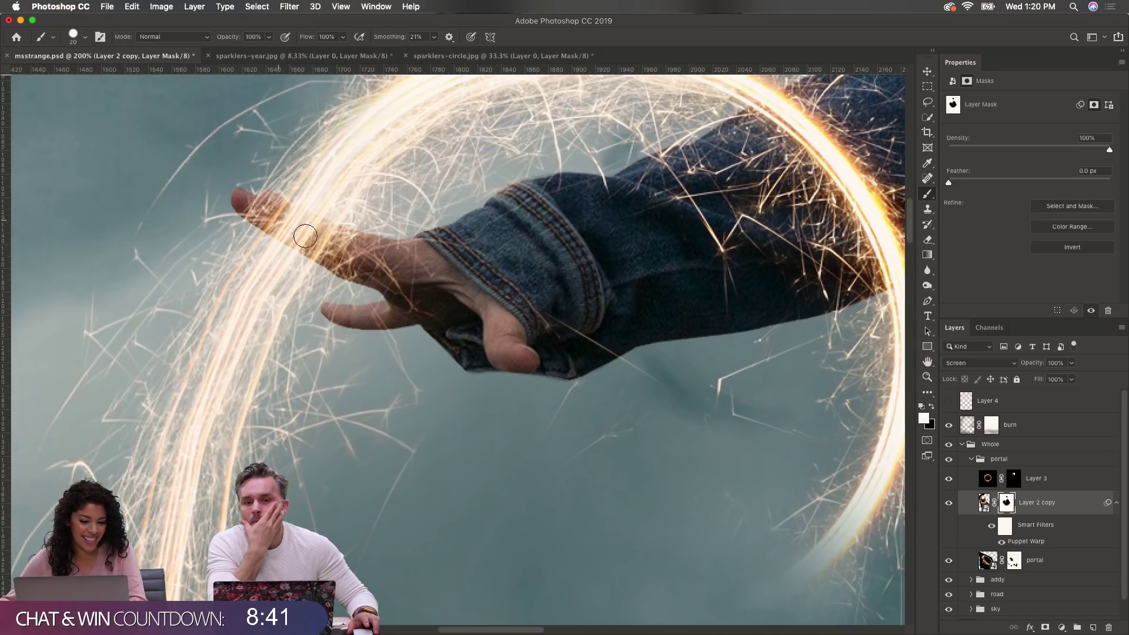
# Step: Paint black on the Layer 2 copy mask over the fingers and palm to hide the strand there, using 20 px and 9 px brushes
pyautogui.click(933, 407)
pyautogui.moveTo(255, 213)
pyautogui.mouseDown()
pyautogui.moveTo(318, 236)
pyautogui.moveTo(254, 210)
pyautogui.mouseUp()
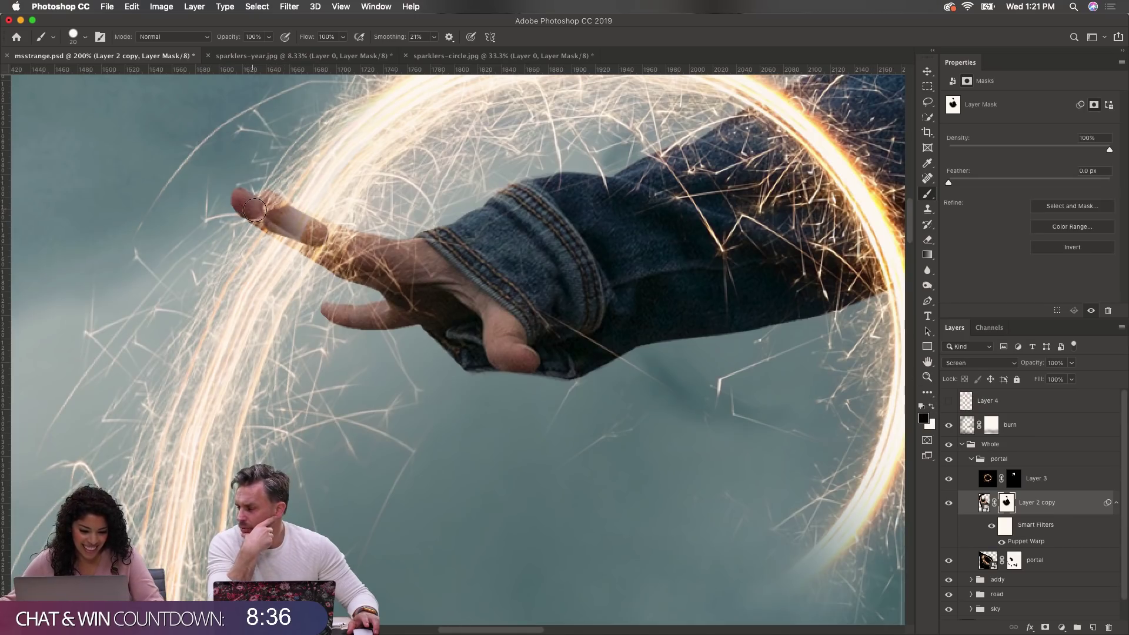
pyautogui.keyDown('shift'); pyautogui.click(326, 255); pyautogui.keyUp('shift')
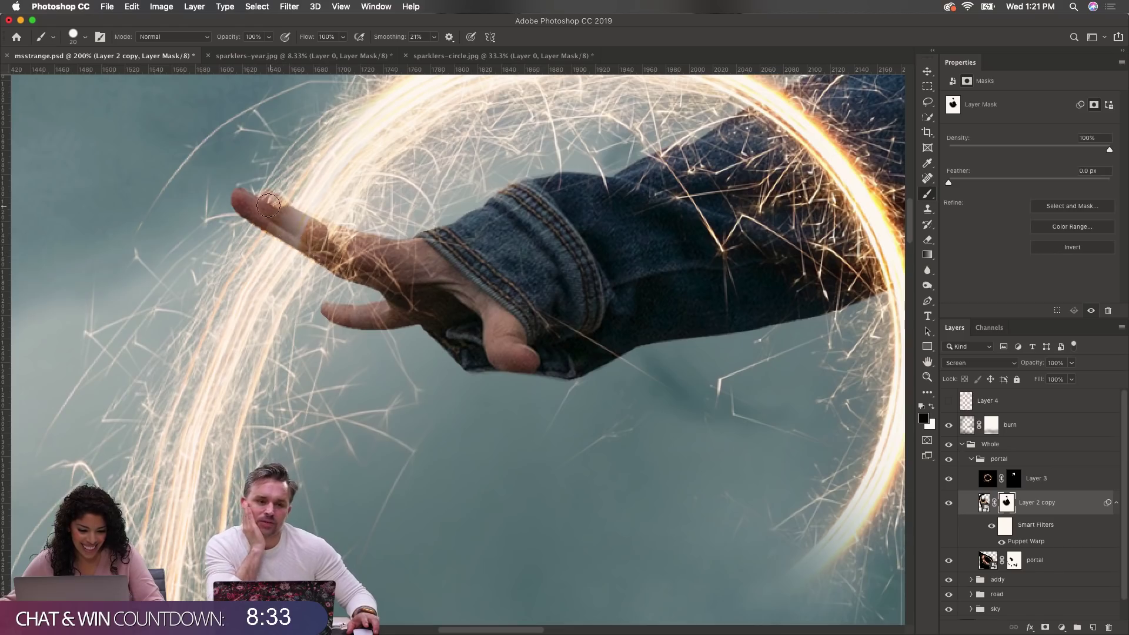
pyautogui.moveTo(337, 241)
pyautogui.mouseDown()
pyautogui.moveTo(283, 212)
pyautogui.moveTo(397, 272)
pyautogui.moveTo(421, 256)
pyautogui.moveTo(397, 254)
pyautogui.moveTo(426, 251)
pyautogui.mouseUp()
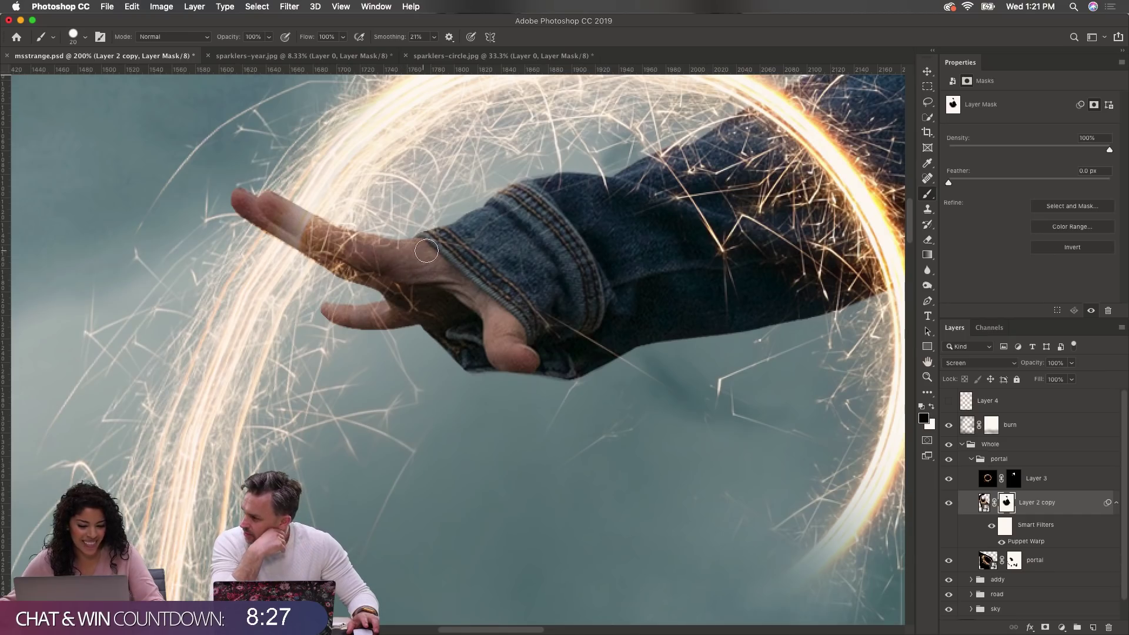
pyautogui.moveTo(331, 237); pyautogui.dragTo(381, 250)
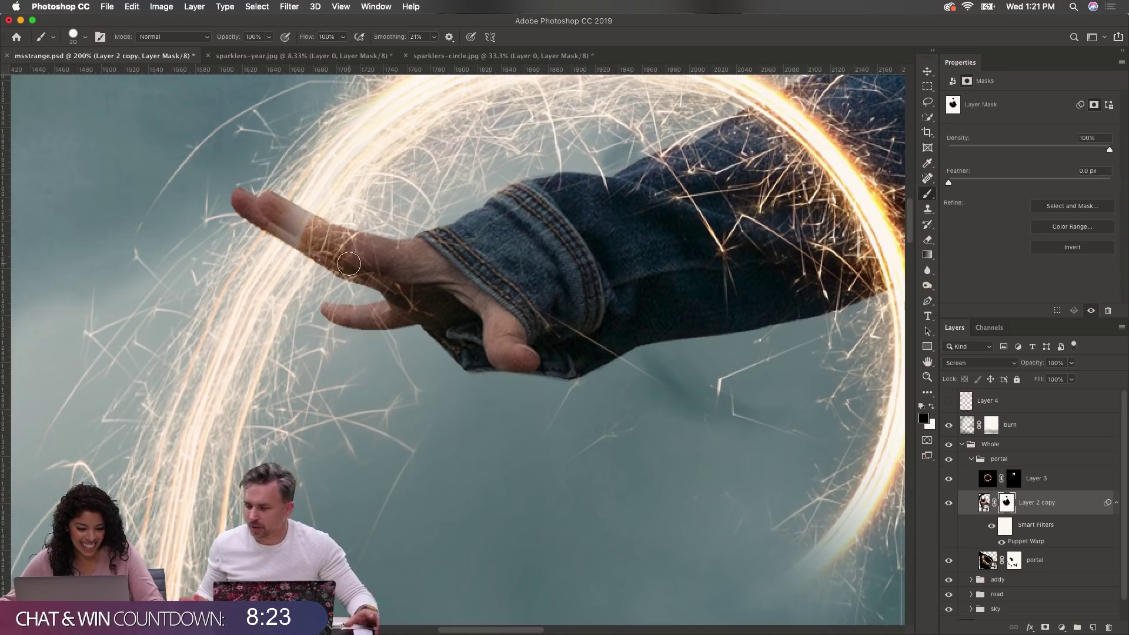
pyautogui.moveTo(348, 264)
pyautogui.mouseDown()
pyautogui.moveTo(410, 288)
pyautogui.moveTo(402, 309)
pyautogui.moveTo(430, 310)
pyautogui.mouseUp()
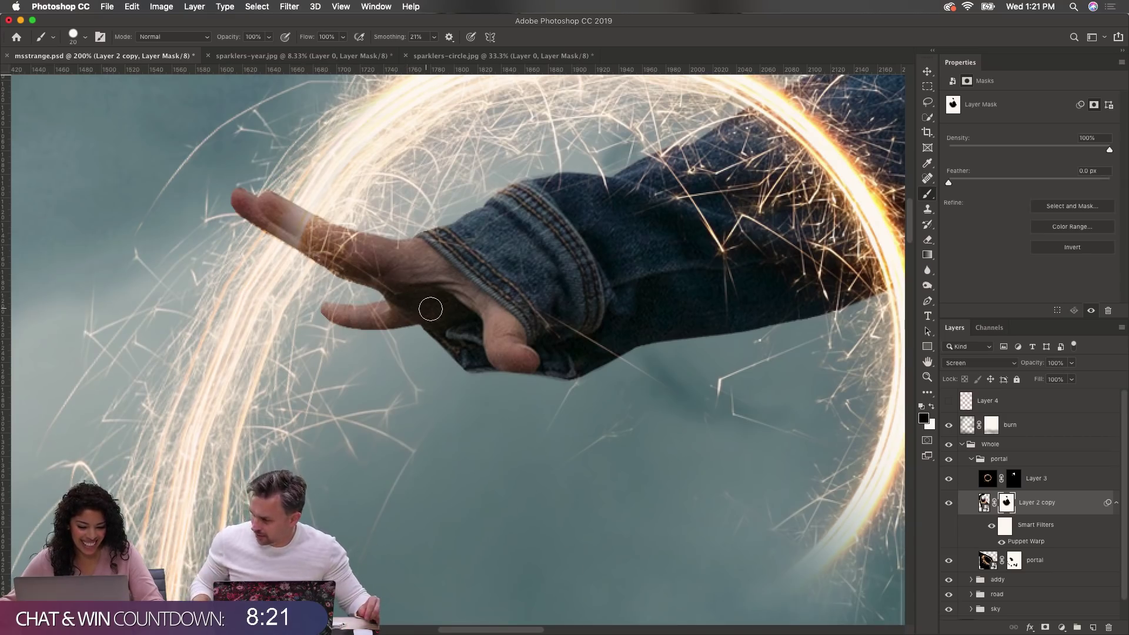
pyautogui.press('[')
pyautogui.press('[')
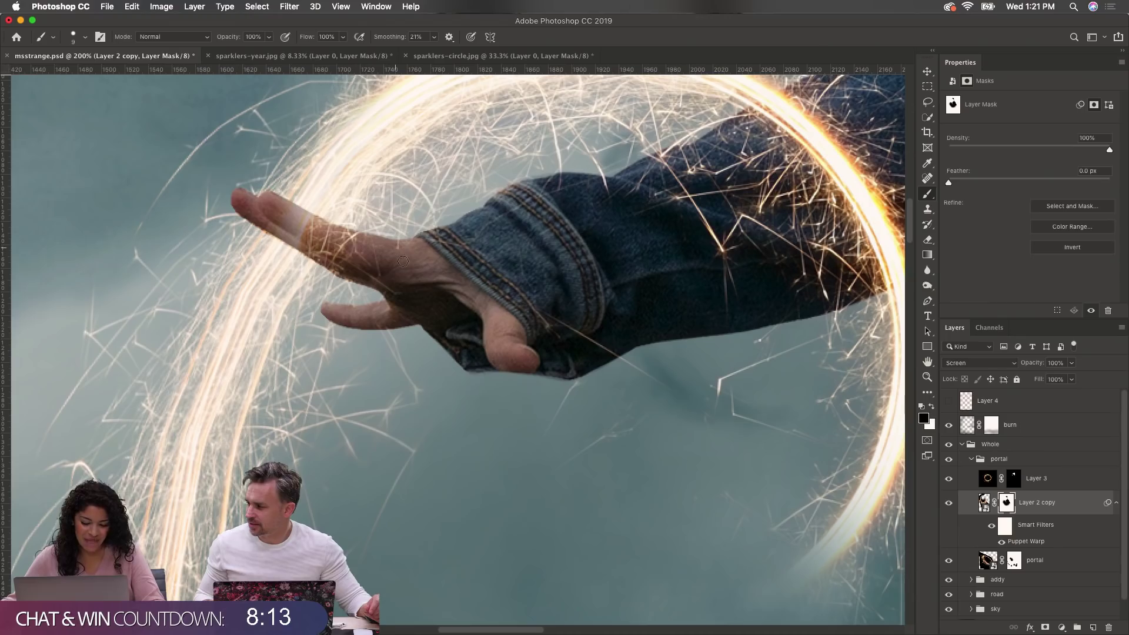
# Step: Hide the ring's sparks over the fingers and back of the hand by painting black on Layer 3's mask with a 25 px brush
pyautogui.click(948, 504)
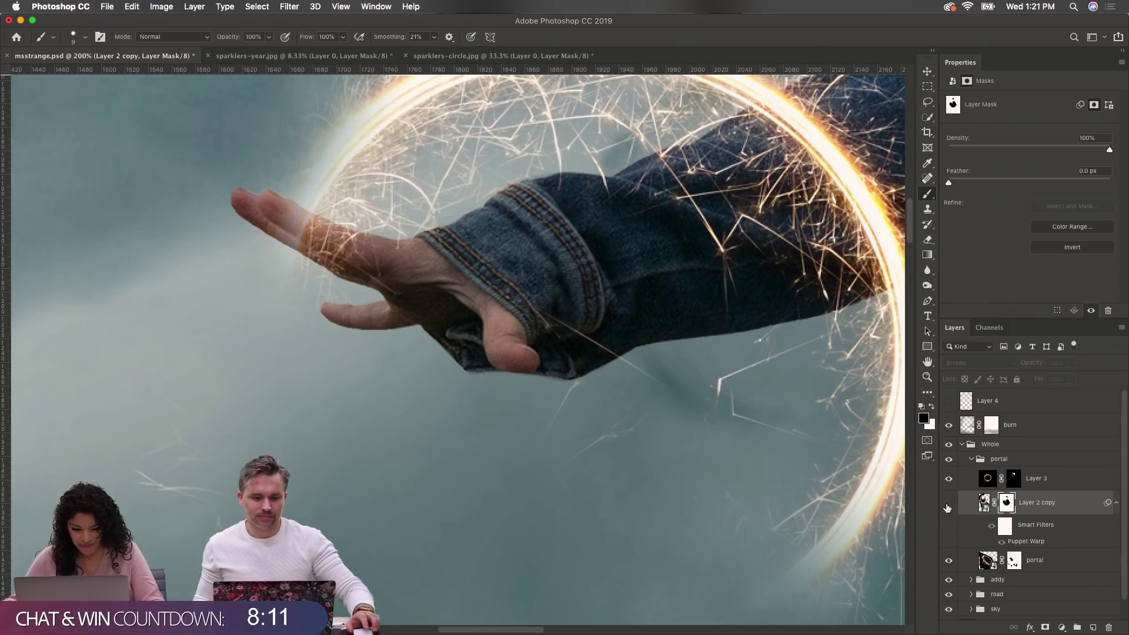
pyautogui.click(948, 506)
pyautogui.click(1006, 479)
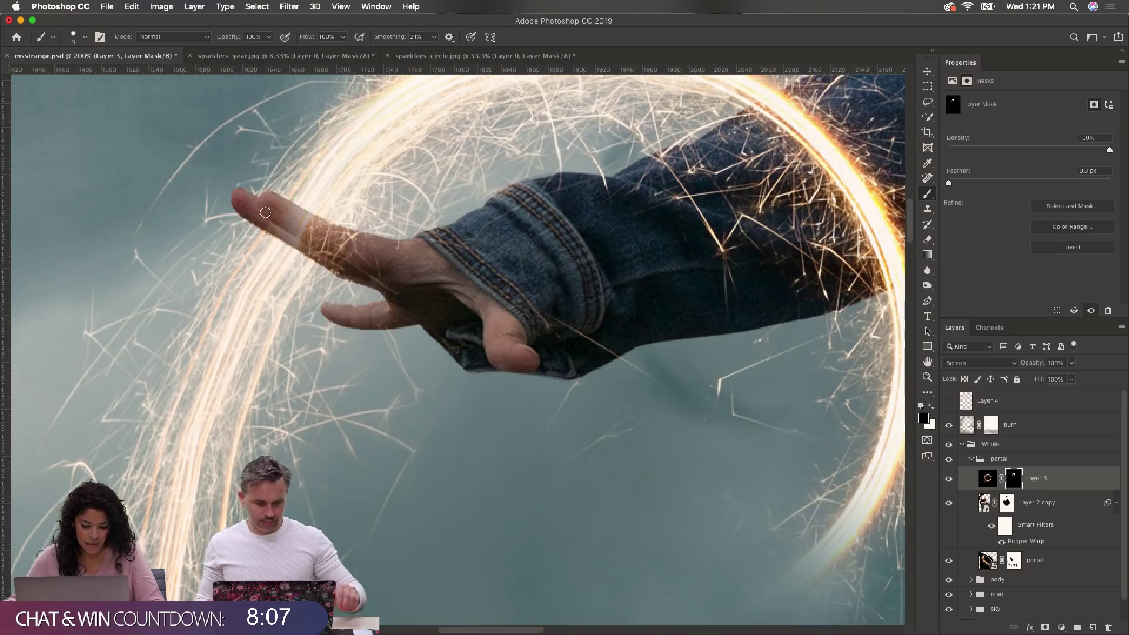
pyautogui.press(']')
pyautogui.press(']')
pyautogui.press(']')
pyautogui.moveTo(265, 213)
pyautogui.mouseDown()
pyautogui.moveTo(322, 237)
pyautogui.moveTo(349, 262)
pyautogui.moveTo(291, 227)
pyautogui.moveTo(305, 245)
pyautogui.moveTo(375, 273)
pyautogui.moveTo(315, 225)
pyautogui.moveTo(275, 211)
pyautogui.moveTo(355, 247)
pyautogui.moveTo(411, 253)
pyautogui.mouseUp()
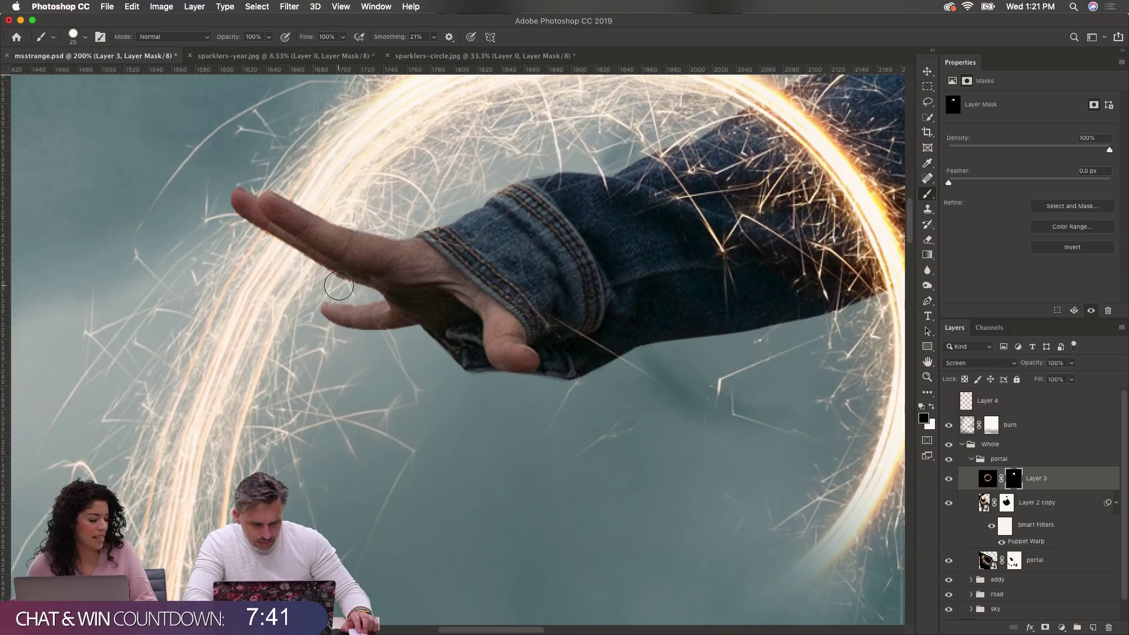
pyautogui.press('space')
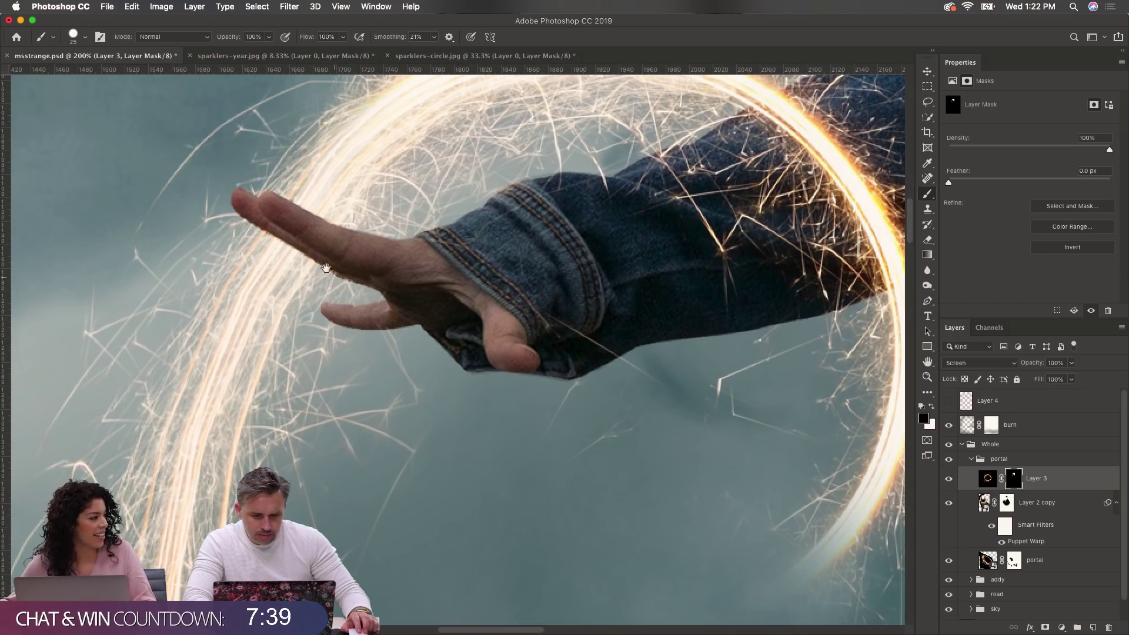
pyautogui.keyDown('alt'); pyautogui.click(336, 262); pyautogui.keyUp('alt')
pyautogui.keyDown('alt'); pyautogui.click(336, 261); pyautogui.keyUp('alt')
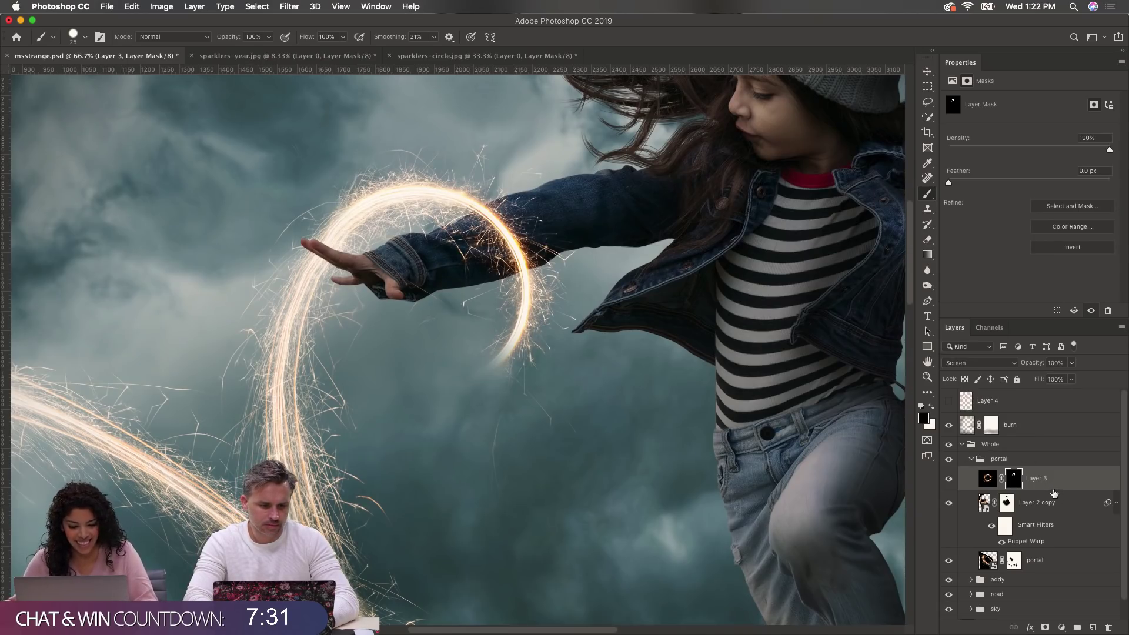
# Step: Compare the strand with Layer 3 hidden and shown, target the Layer 2 copy mask, and set up a soft 70 px brush
pyautogui.click(950, 480)
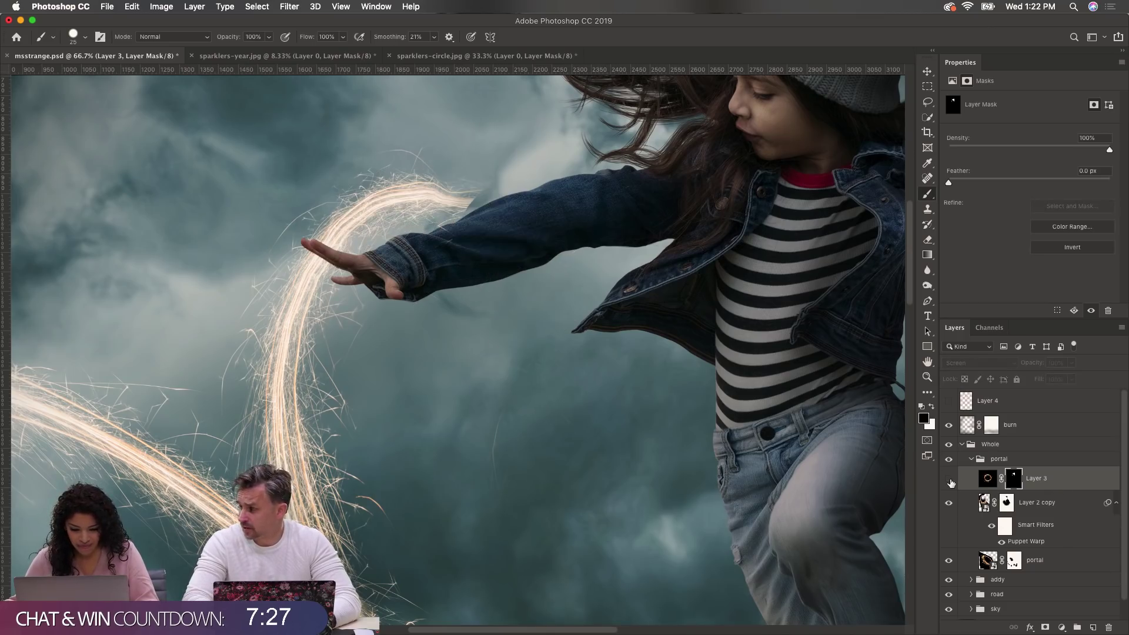
pyautogui.click(949, 480)
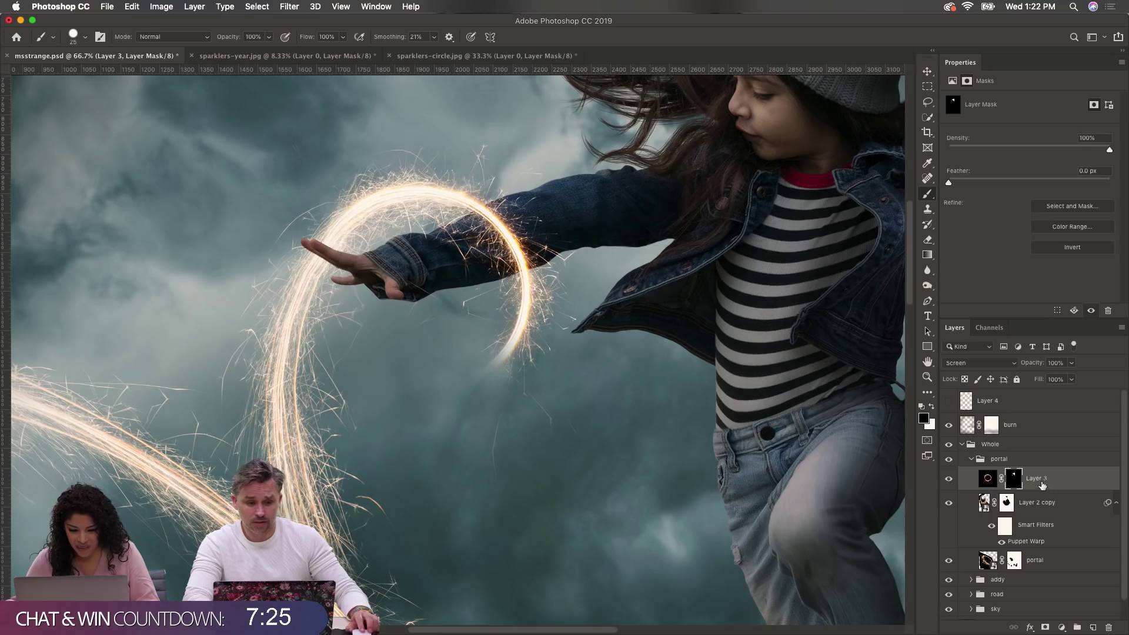
pyautogui.click(1006, 504)
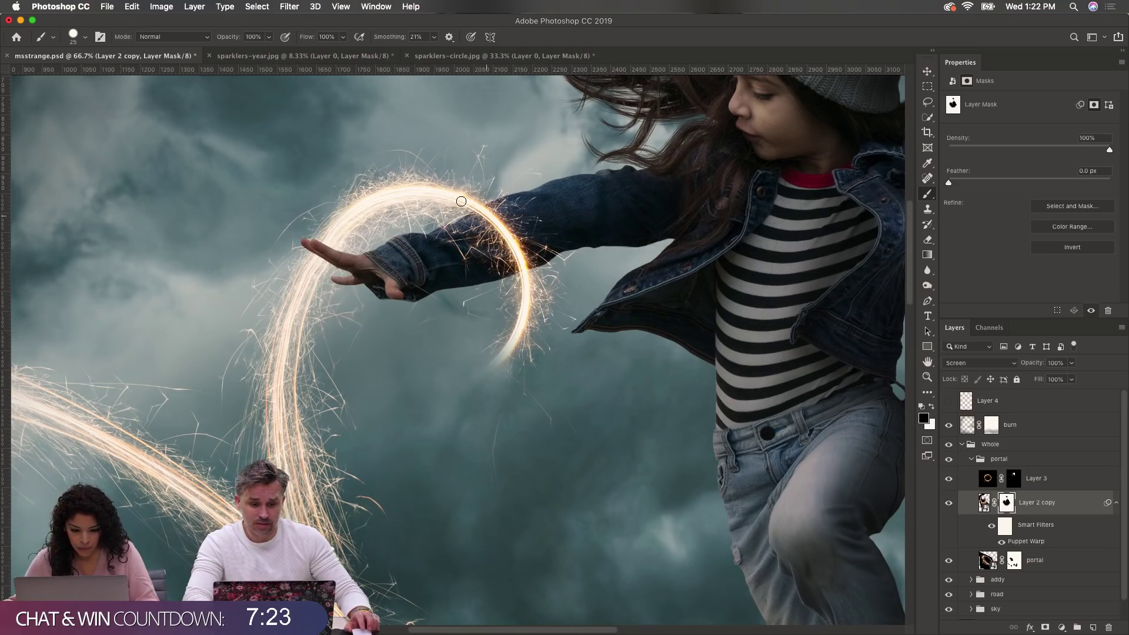
pyautogui.press(']')
pyautogui.press(']')
pyautogui.press(']')
pyautogui.press(']')
pyautogui.press(']')
pyautogui.press(']')
pyautogui.press(']')
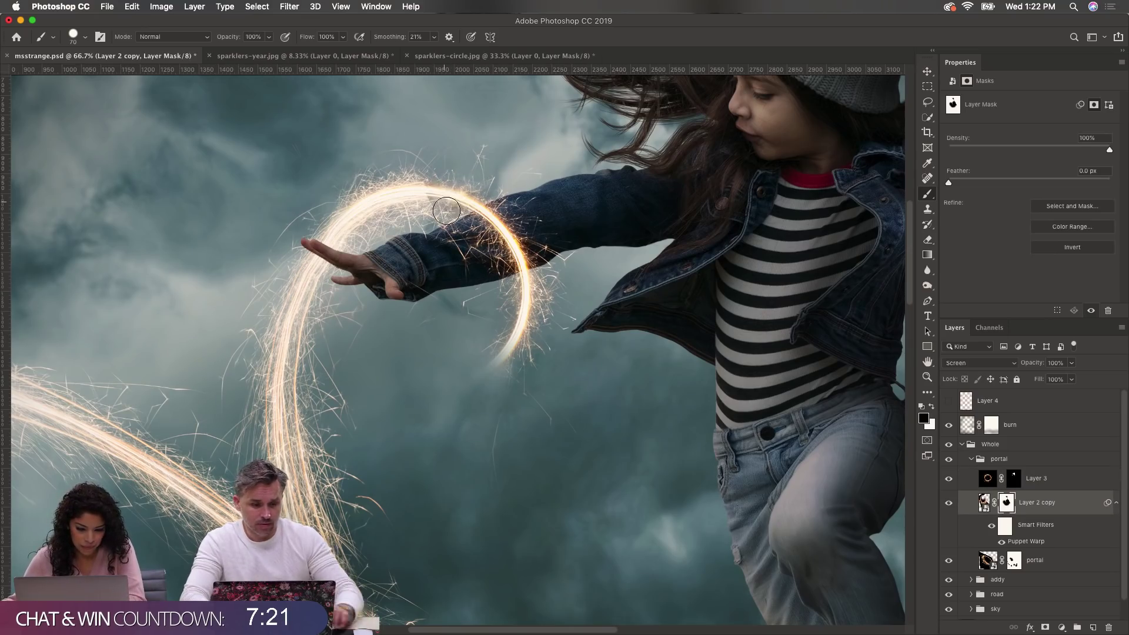
pyautogui.click(76, 39)
pyautogui.click(91, 166)
pyautogui.click(604, 221)
pyautogui.press('BackSpace')
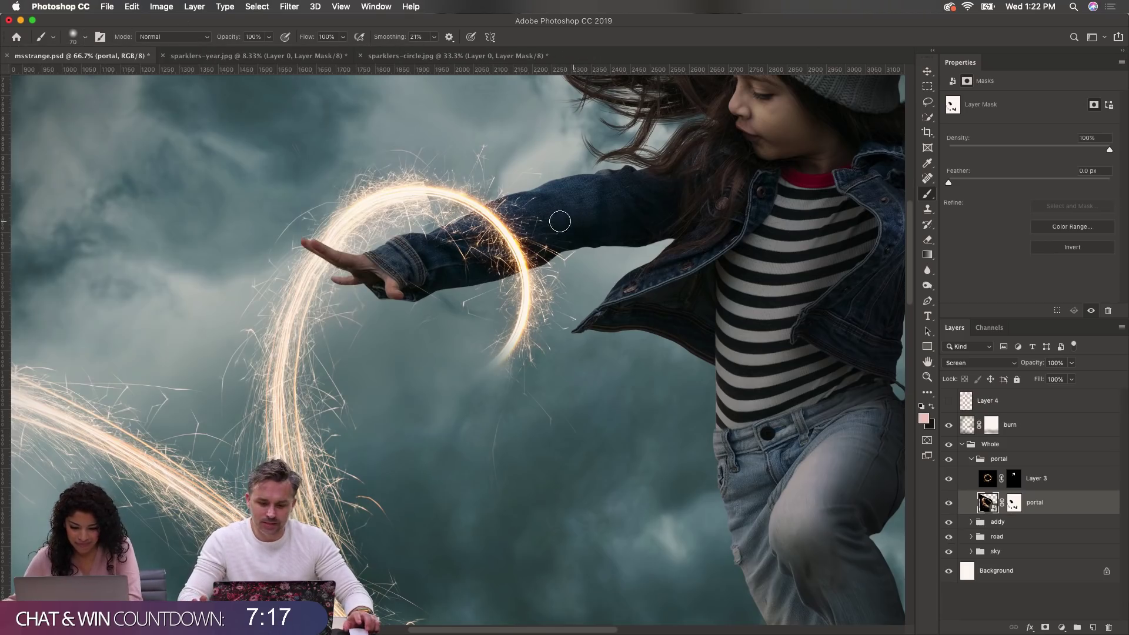
pyautogui.press(']')
pyautogui.press(']')
pyautogui.press(']')
pyautogui.press(']')
pyautogui.press(']')
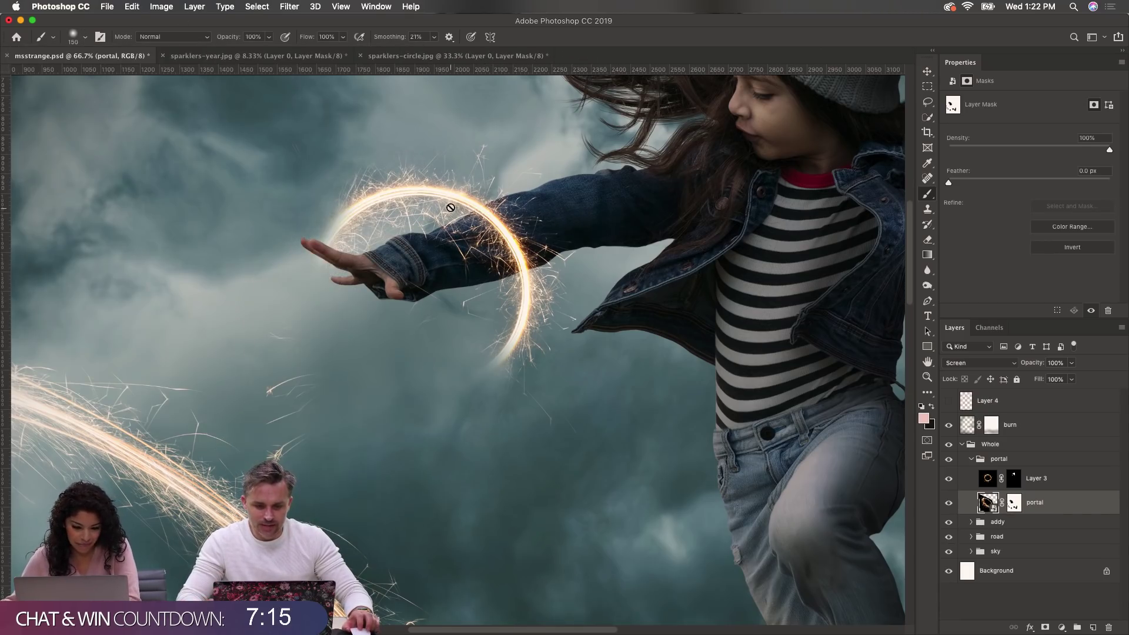
pyautogui.press('d')
pyautogui.click(1014, 502)
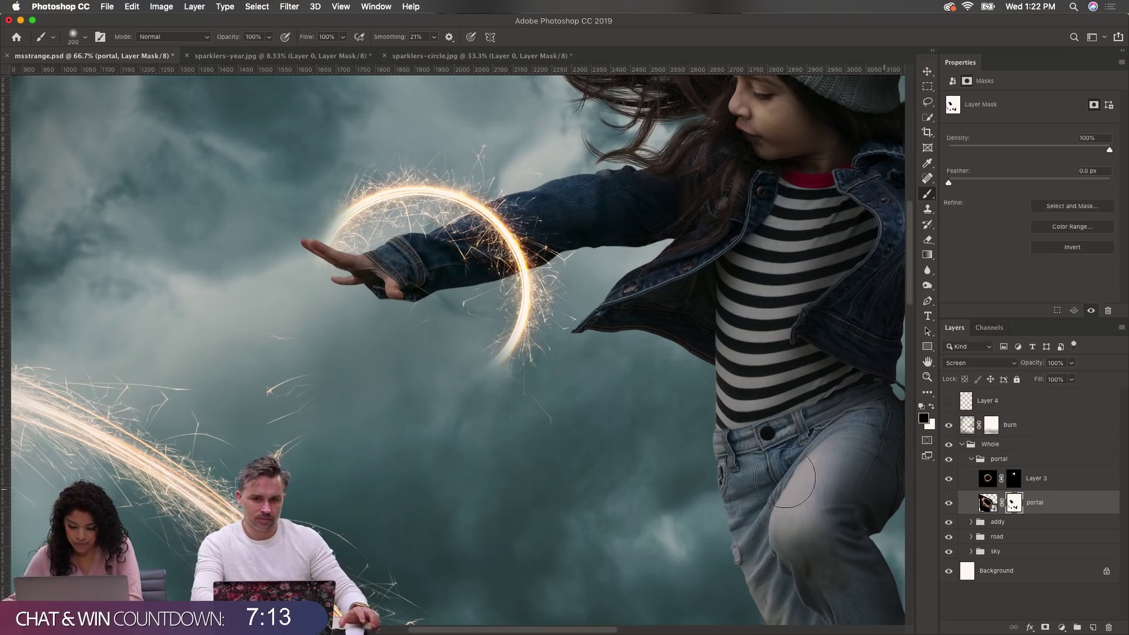
pyautogui.press(']')
pyautogui.press(']')
pyautogui.press(']')
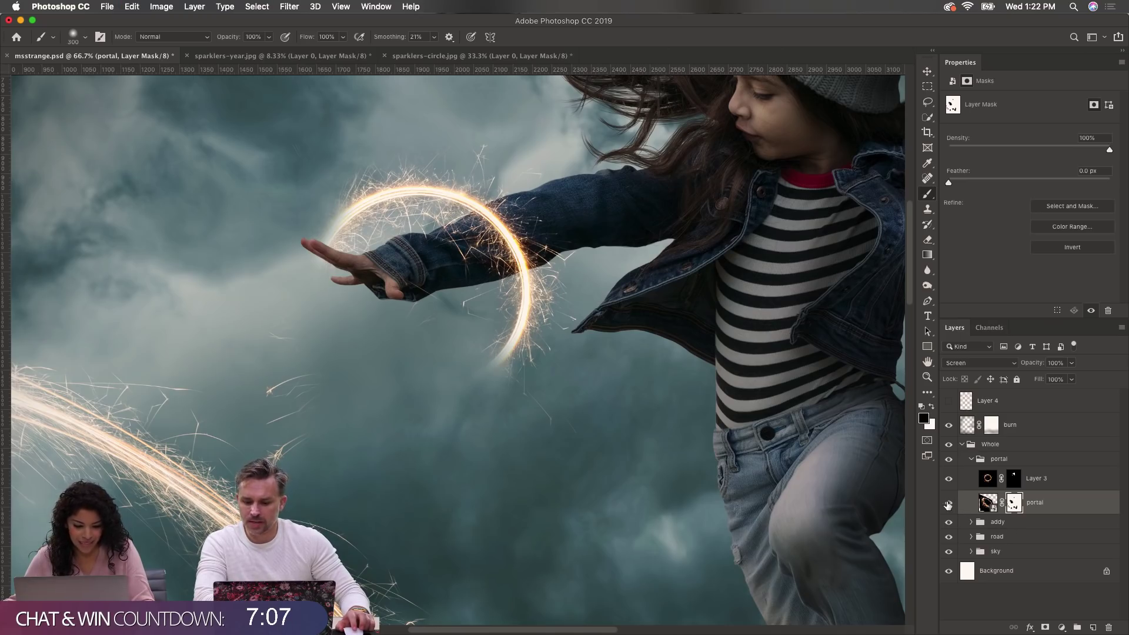
pyautogui.press('super+z')
pyautogui.press('super+z')
pyautogui.press('super+shift+z')
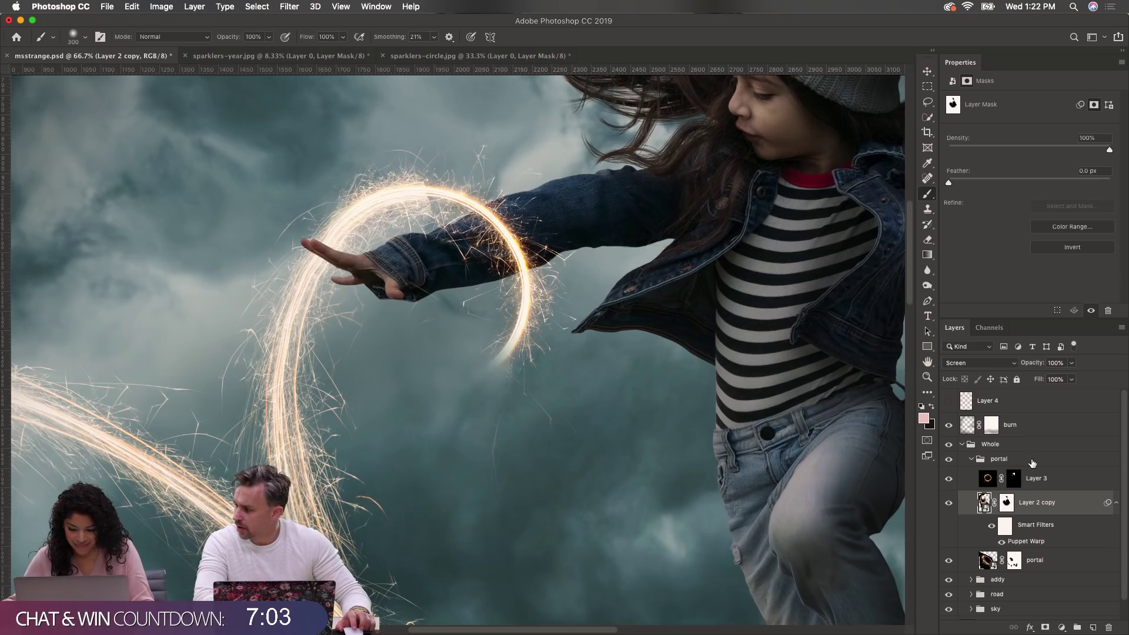
# Step: Examine how the ring on Layer 3 blends with the Layer 2 copy strand by hiding and showing Layer 3
pyautogui.click(1007, 504)
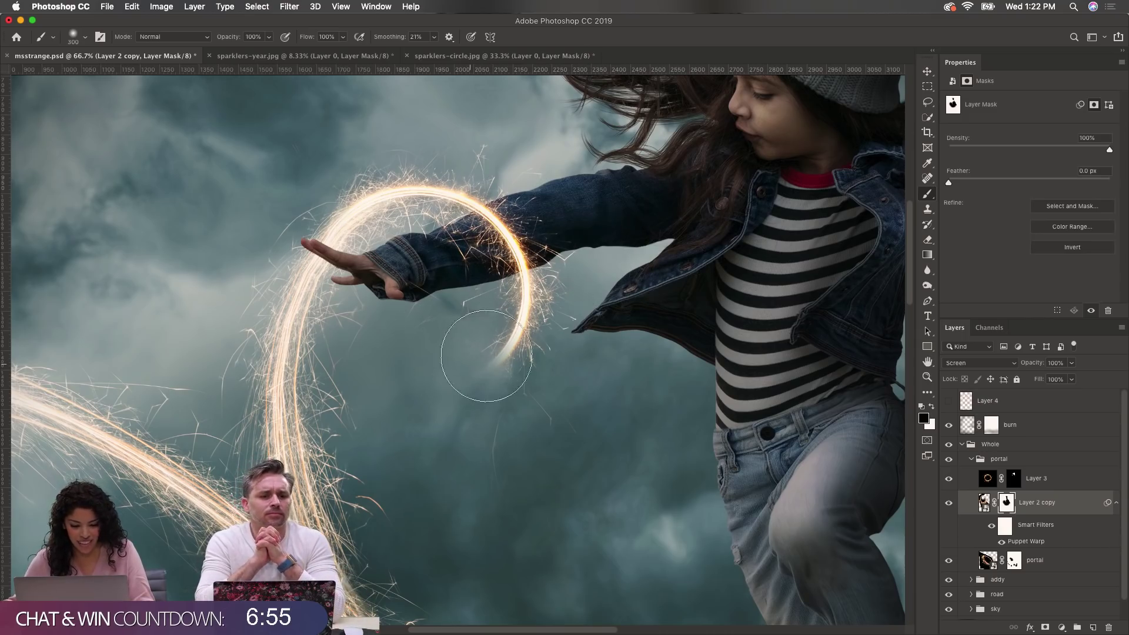
pyautogui.click(981, 482)
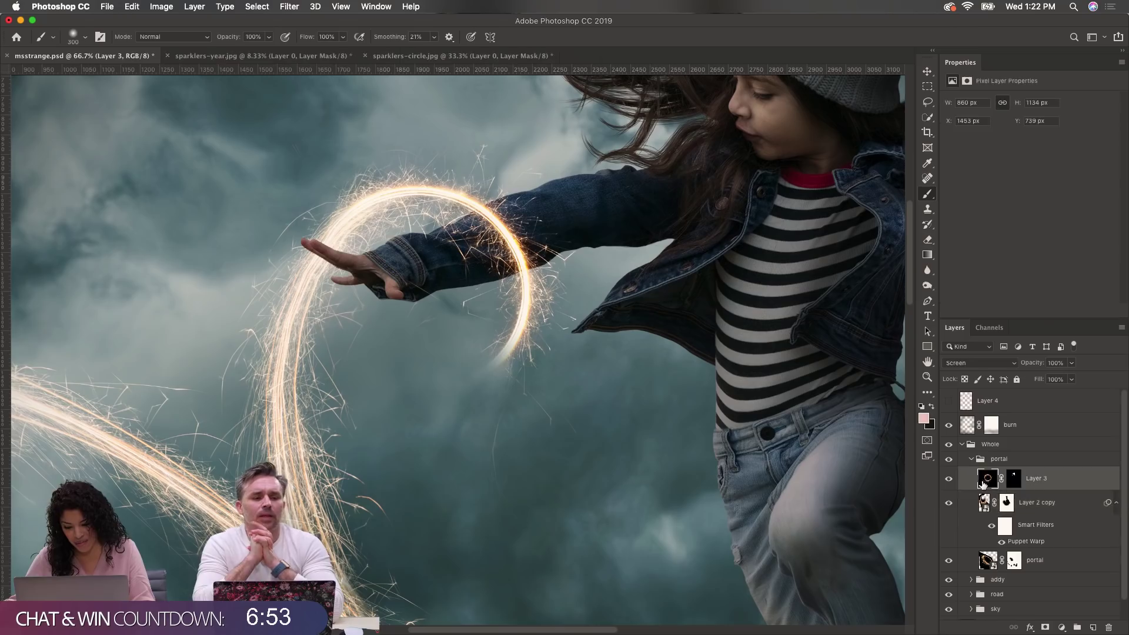
pyautogui.click(950, 480)
pyautogui.click(950, 480)
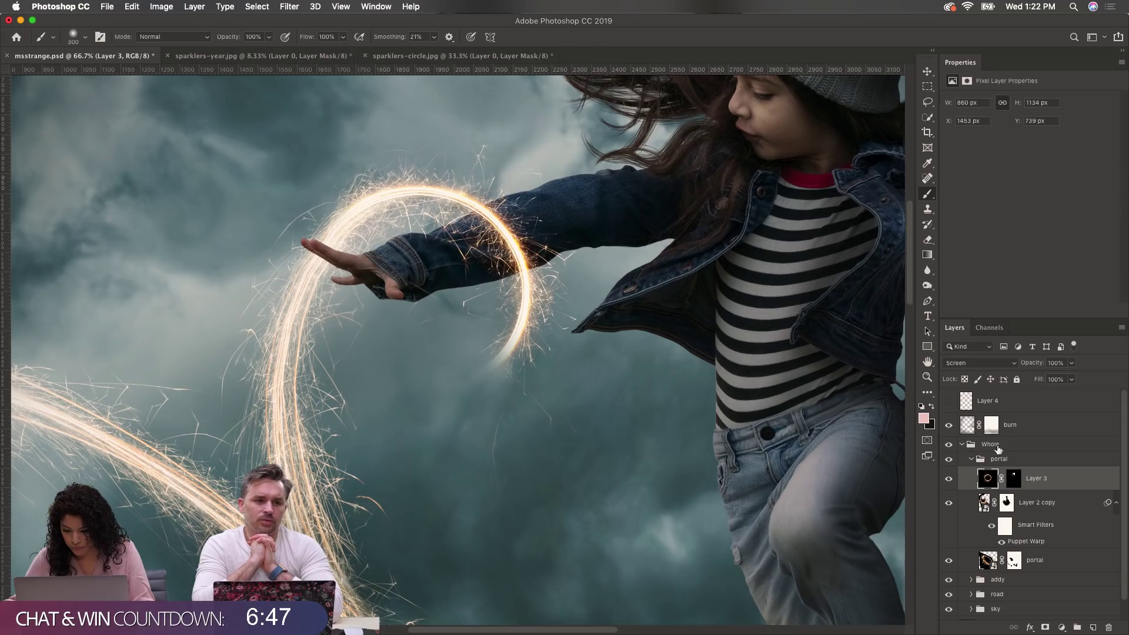
pyautogui.click(1013, 479)
pyautogui.press('d')
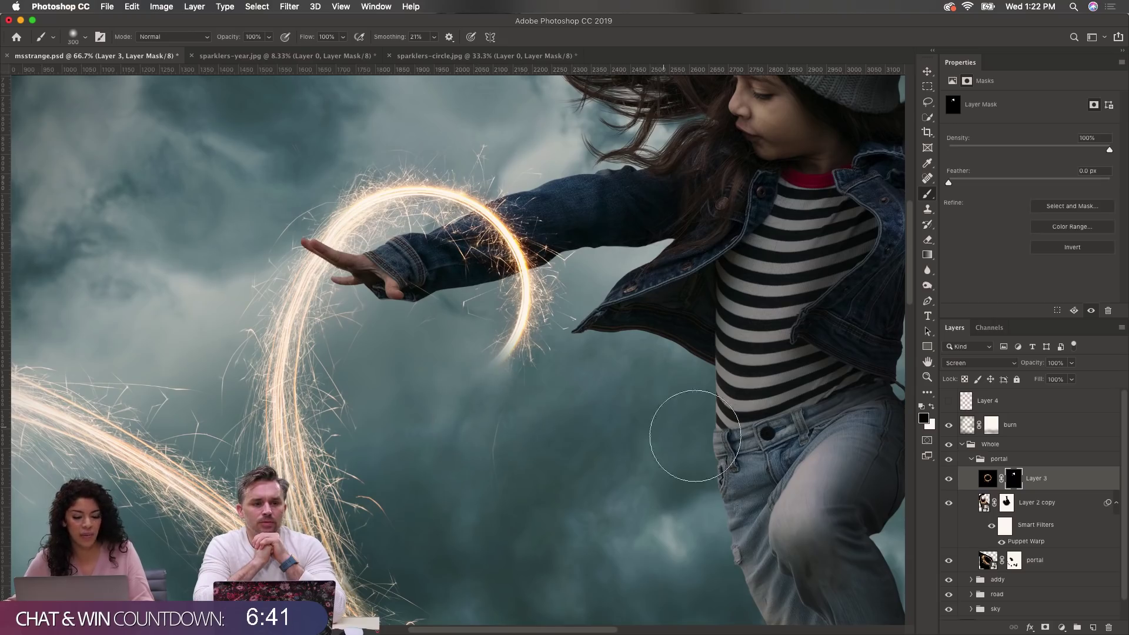
# Step: Bake Layer 3's mask into its pixels by converting the layer to a smart object and rasterizing it
pyautogui.click(988, 482)
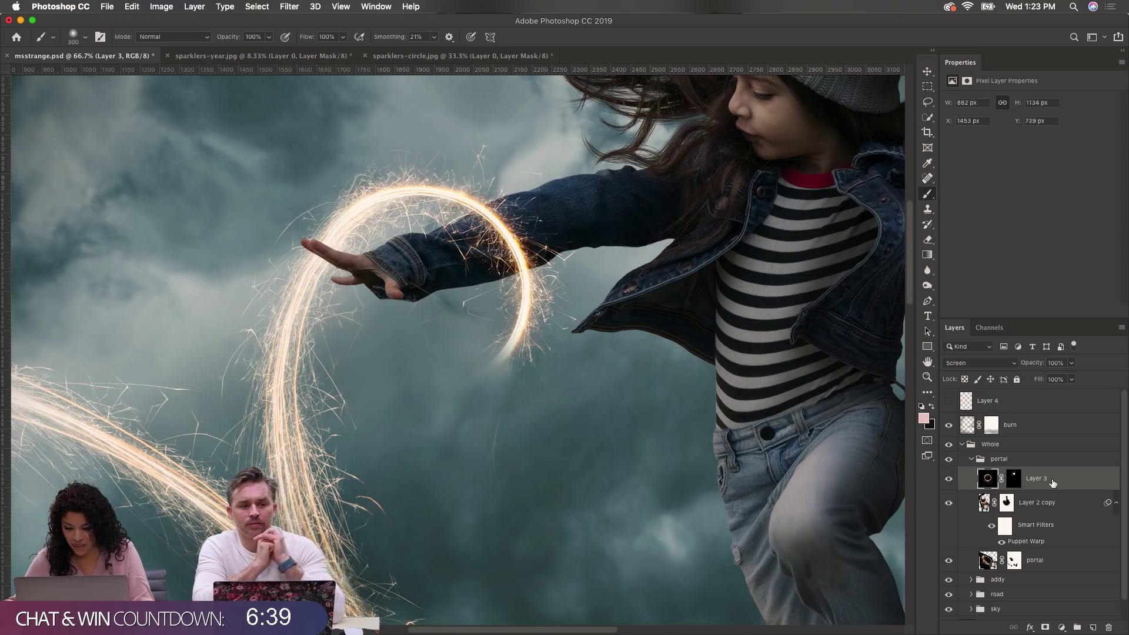
pyautogui.rightClick(1052, 483)
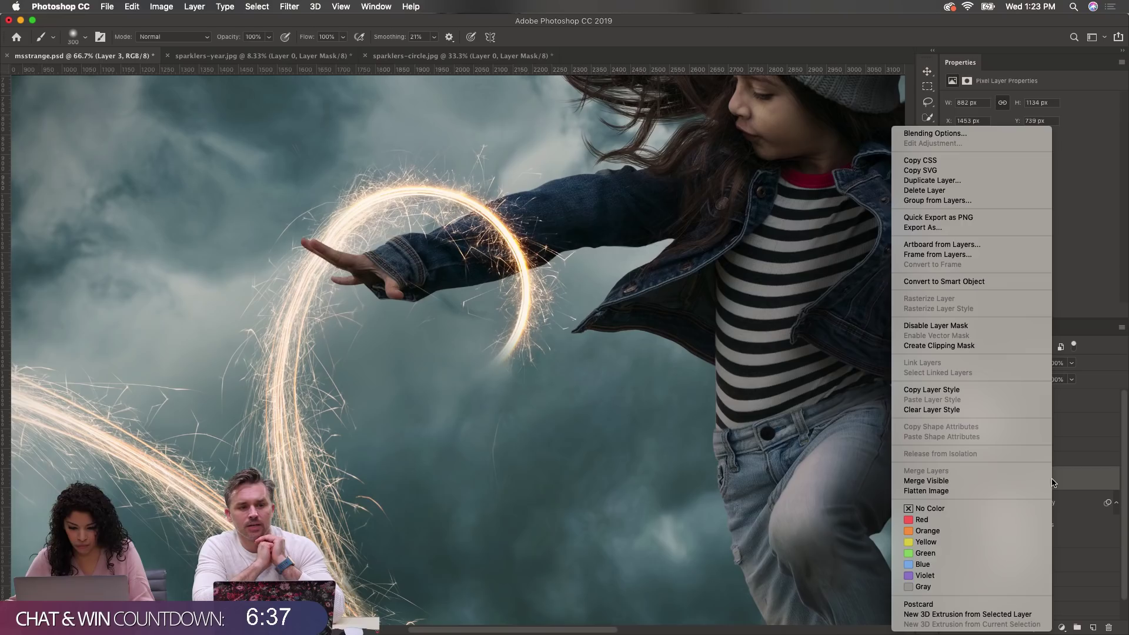
pyautogui.click(1012, 282)
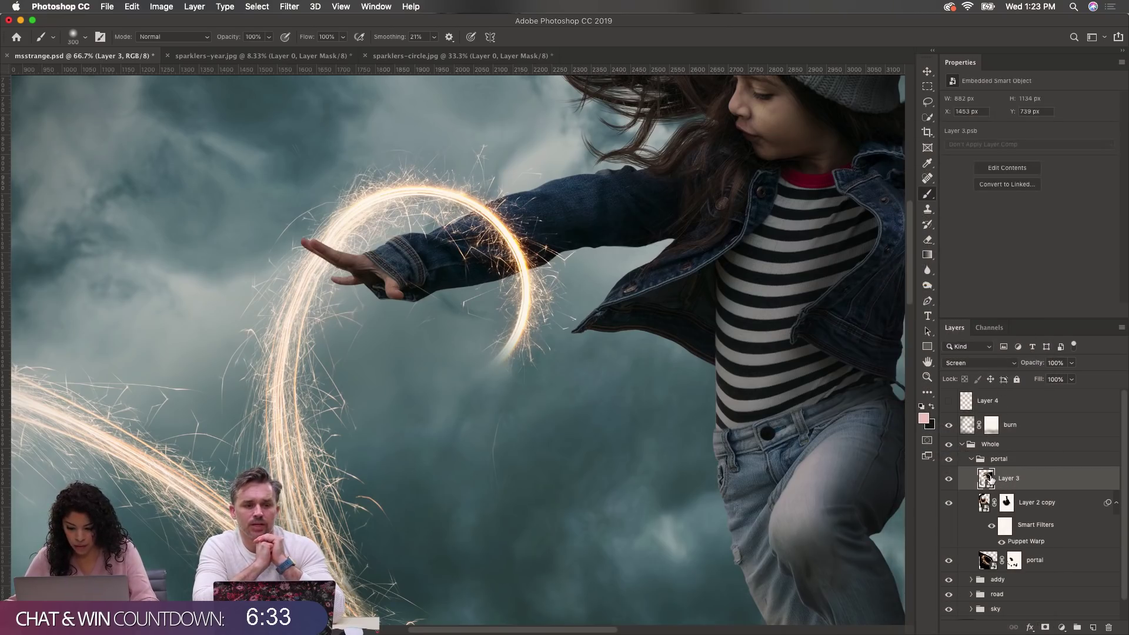
pyautogui.rightClick(1013, 481)
pyautogui.click(932, 325)
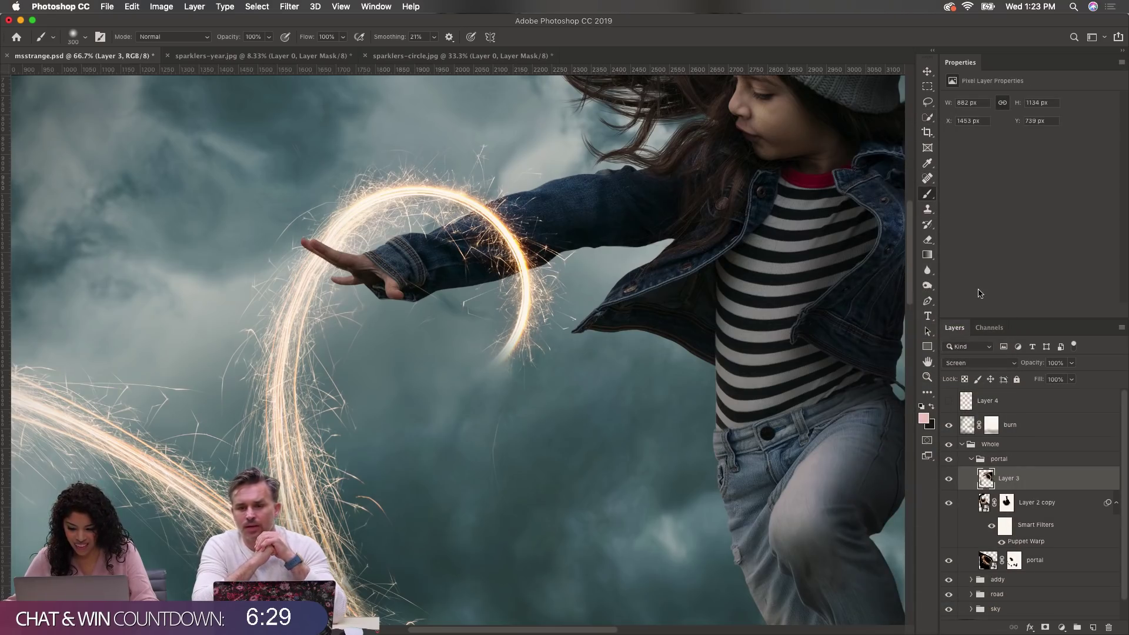
# Step: Duplicate Layer 3 and rotate the copy so its arc completes the lower part of the ring below the hand
pyautogui.press('super+t')
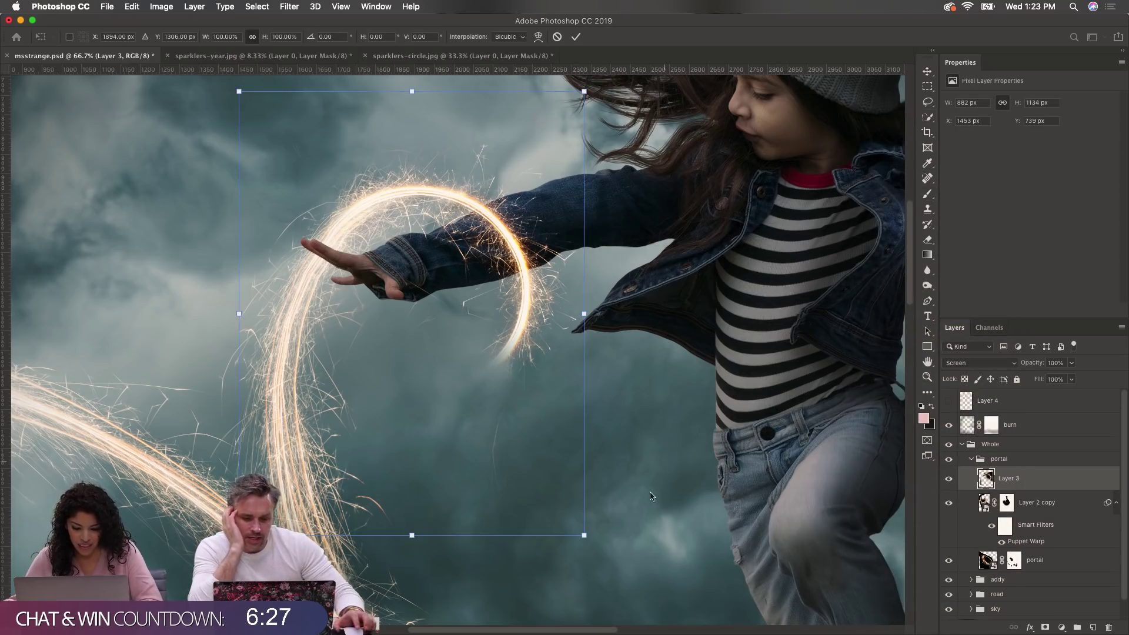
pyautogui.press('b')
pyautogui.moveTo(994, 478)
pyautogui.mouseDown()
pyautogui.moveTo(994, 565)
pyautogui.moveTo(1034, 614)
pyautogui.moveTo(1093, 626)
pyautogui.mouseUp()
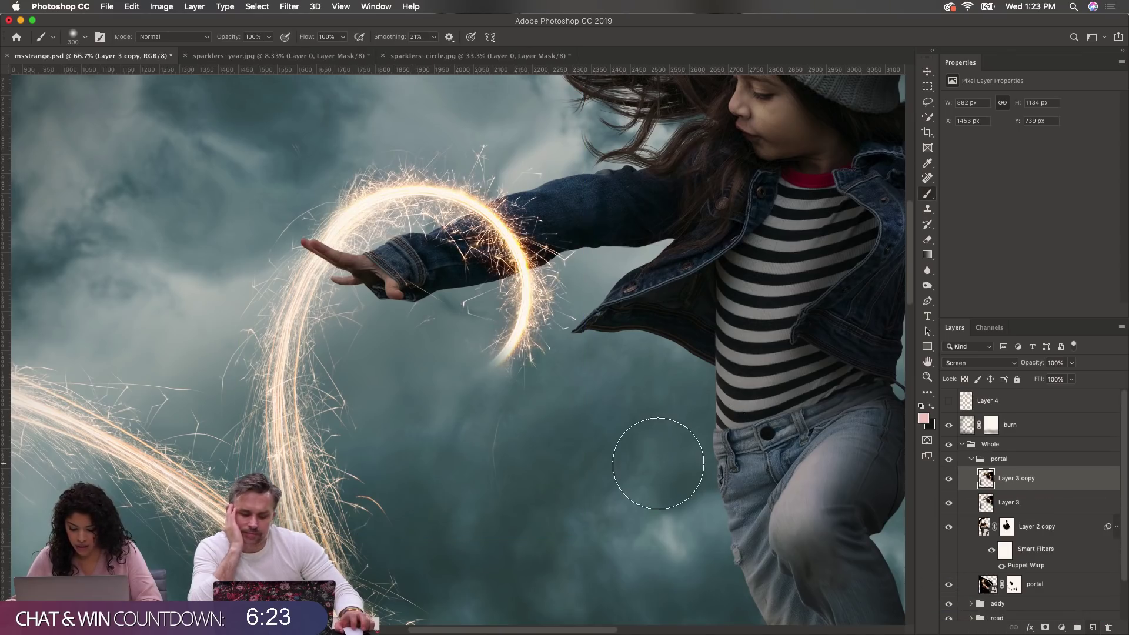
pyautogui.press('super+t')
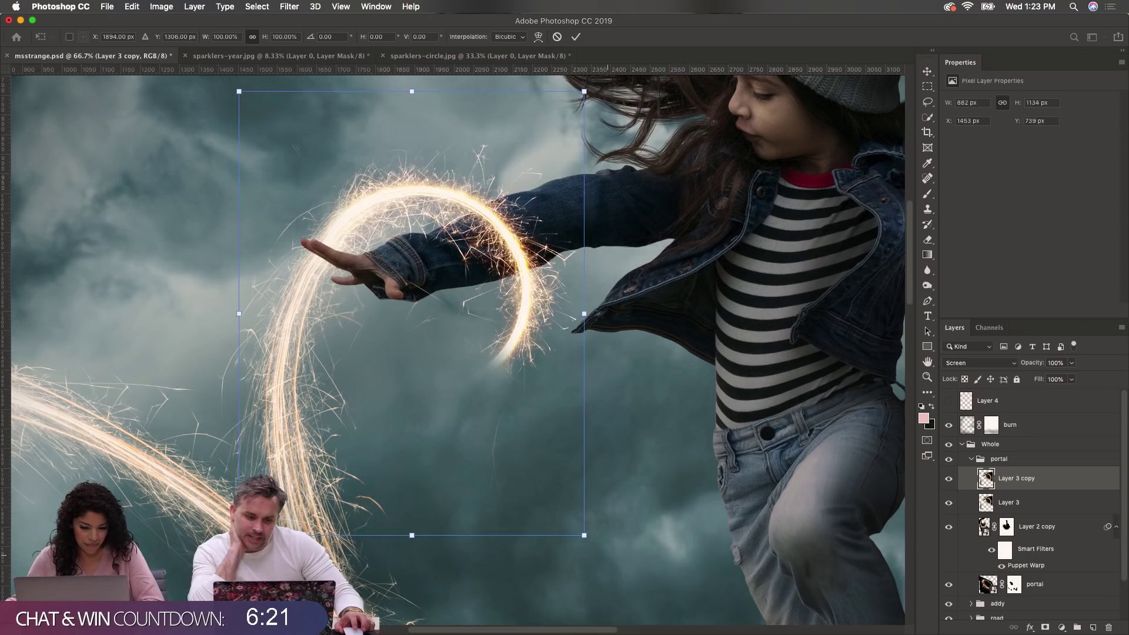
pyautogui.moveTo(342, 567)
pyautogui.mouseDown()
pyautogui.moveTo(353, 549)
pyautogui.moveTo(188, 360)
pyautogui.moveTo(202, 228)
pyautogui.mouseUp()
pyautogui.press('Return')
pyautogui.press('b')
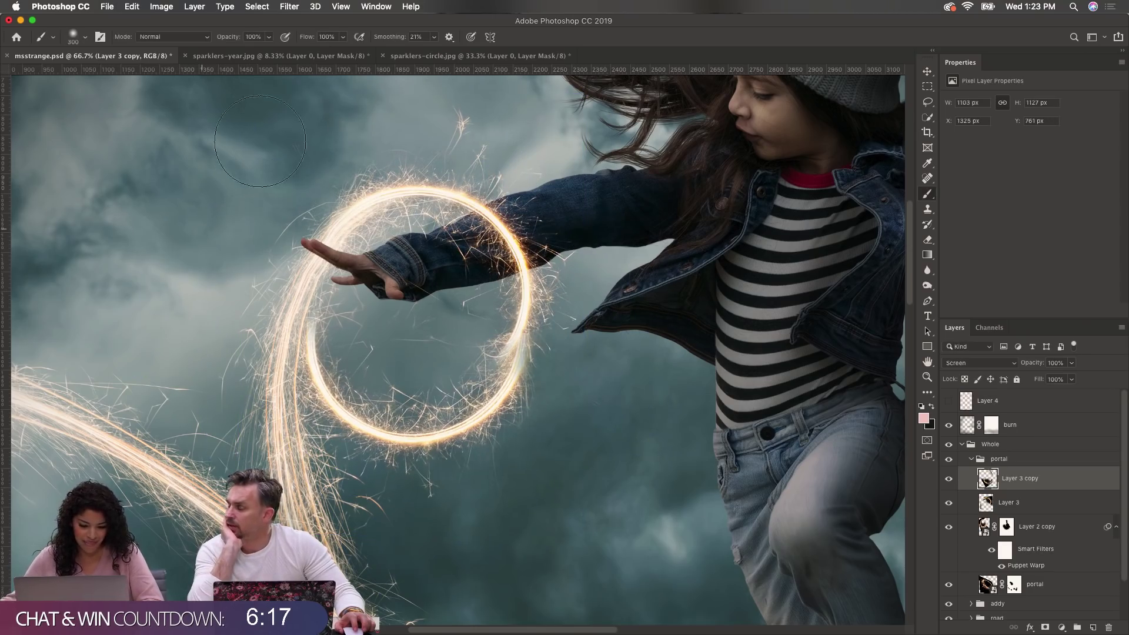
# Step: Move the Layer 3 copy toward the jacket, rotate it about 31 degrees, and shift it to cross the forearm
pyautogui.press('v')
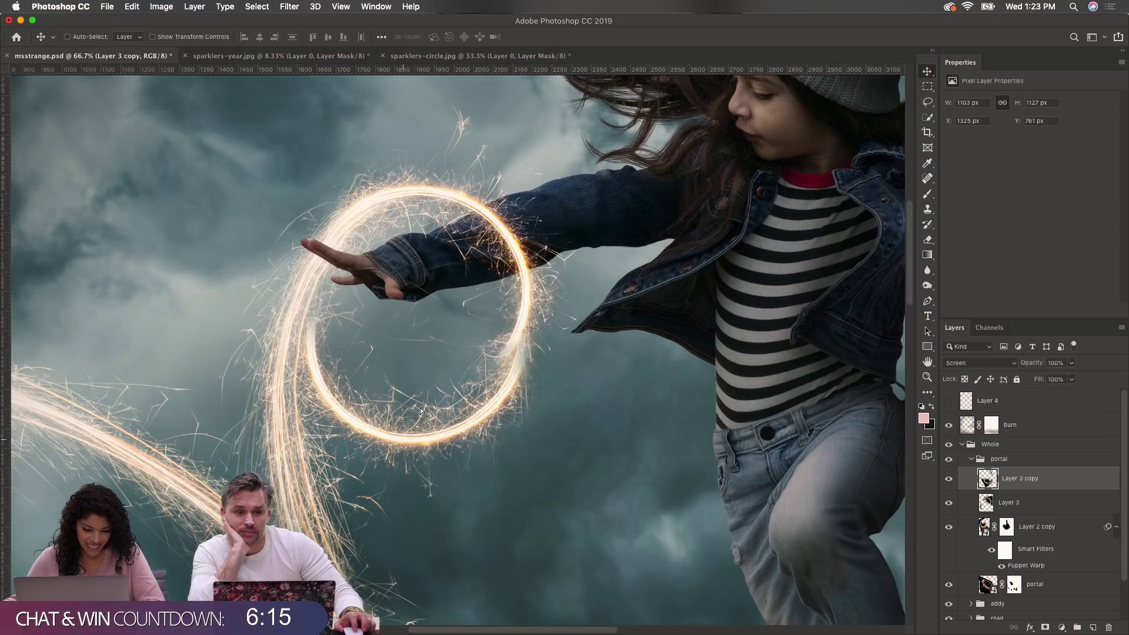
pyautogui.moveTo(420, 410); pyautogui.dragTo(516, 347)
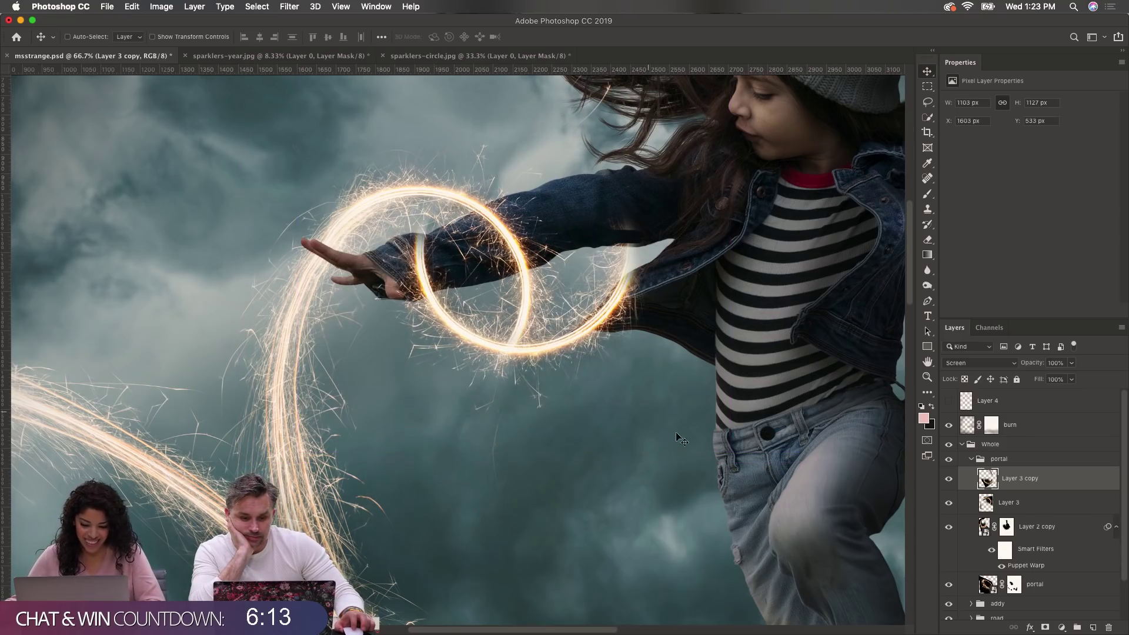
pyautogui.press('super+t')
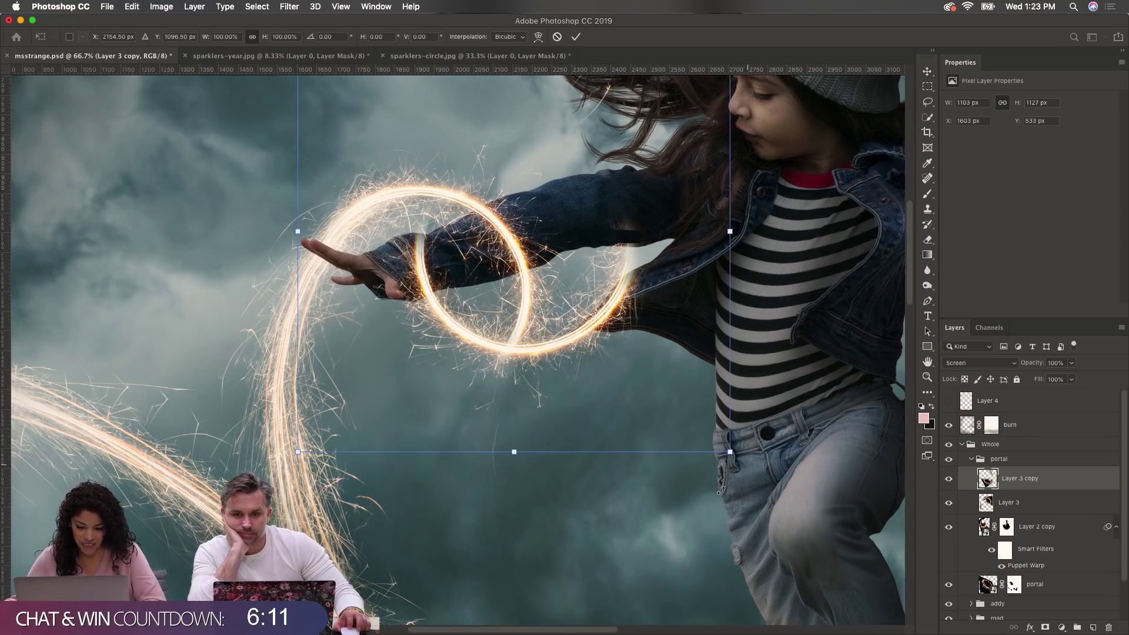
pyautogui.moveTo(651, 517); pyautogui.dragTo(580, 516)
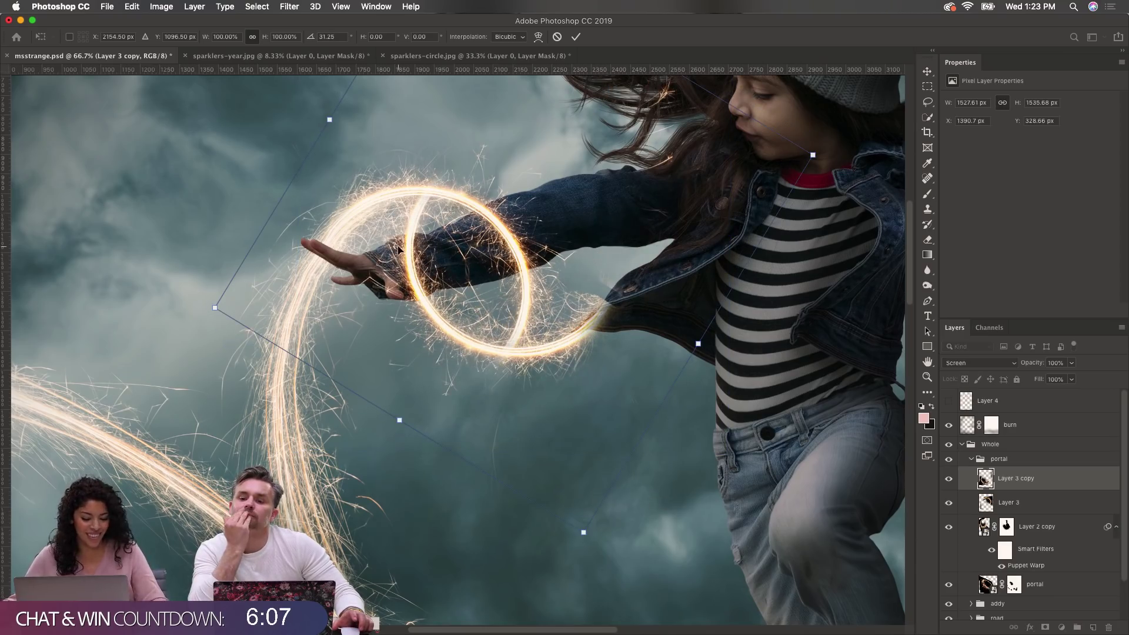
pyautogui.keyDown('alt'); pyautogui.click(337, 244); pyautogui.keyUp('alt')
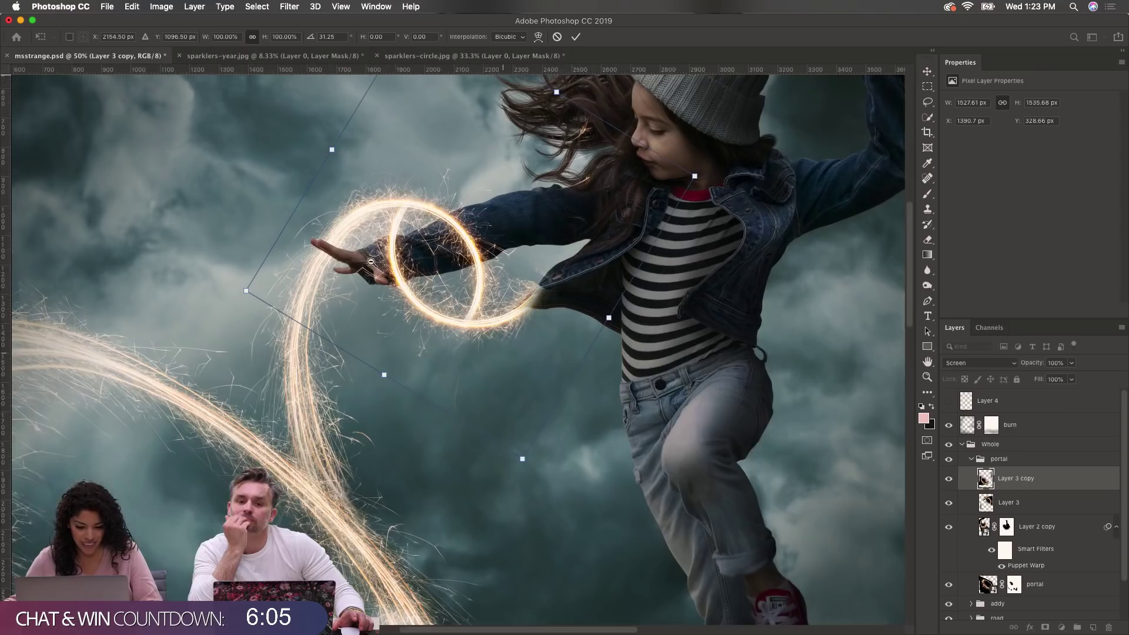
pyautogui.keyDown('alt'); pyautogui.click(374, 264); pyautogui.keyUp('alt')
pyautogui.moveTo(393, 301)
pyautogui.mouseDown()
pyautogui.moveTo(401, 318)
pyautogui.moveTo(403, 288)
pyautogui.mouseUp()
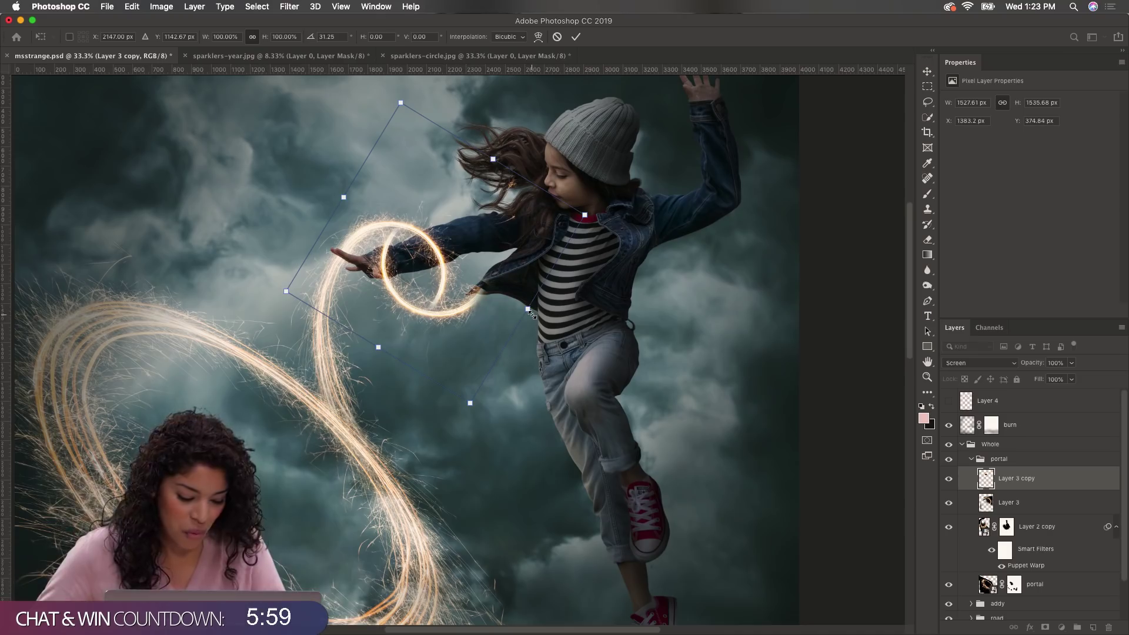
# Step: Narrow and skew the Layer 3 copy with Free Transform so its arc closes a loop around the forearm
pyautogui.moveTo(528, 308); pyautogui.dragTo(488, 297)
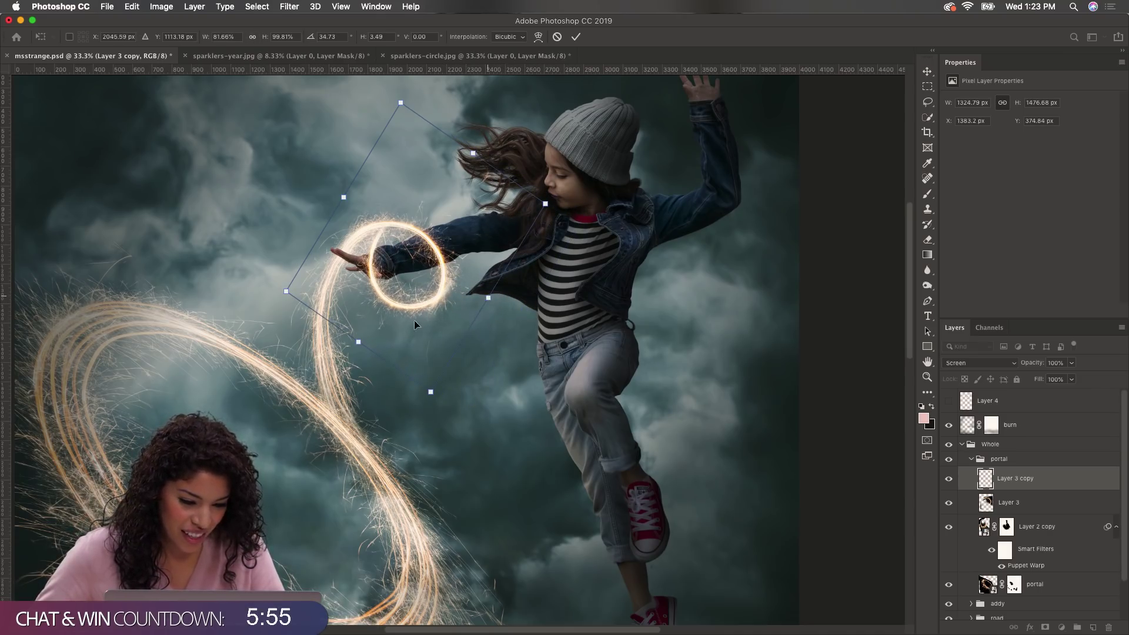
pyautogui.moveTo(344, 197); pyautogui.dragTo(360, 212)
pyautogui.press('Return')
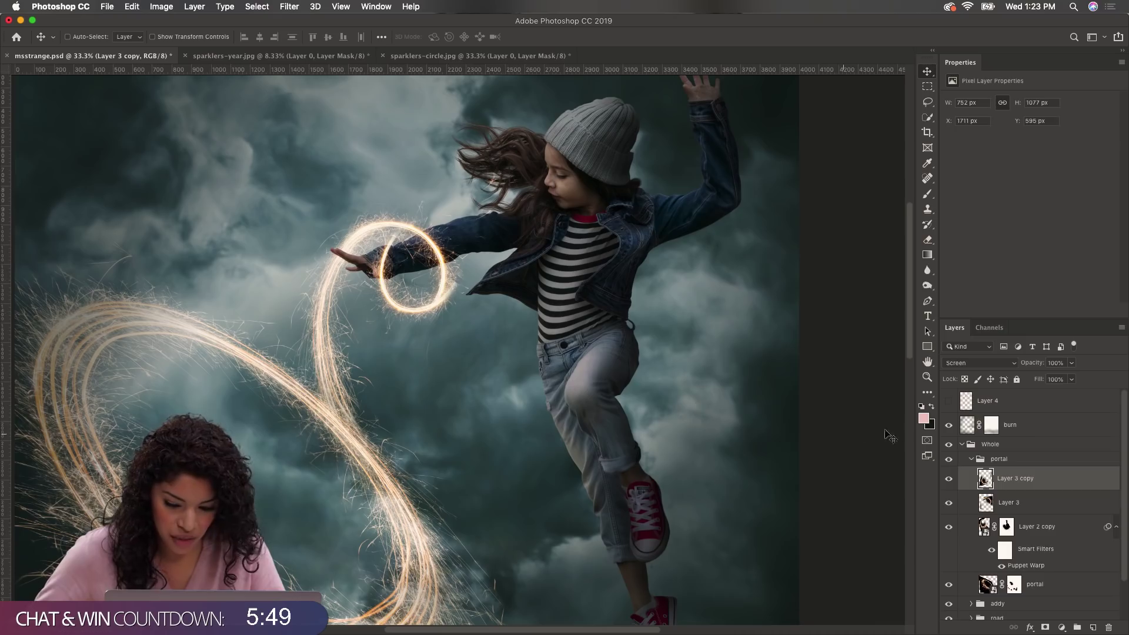
# Step: Distort Layer 3 with Free Transform, reducing its height to about 93% and skewing it to match the forearm loop
pyautogui.click(1031, 506)
pyautogui.hotkey('ctrl', 't')
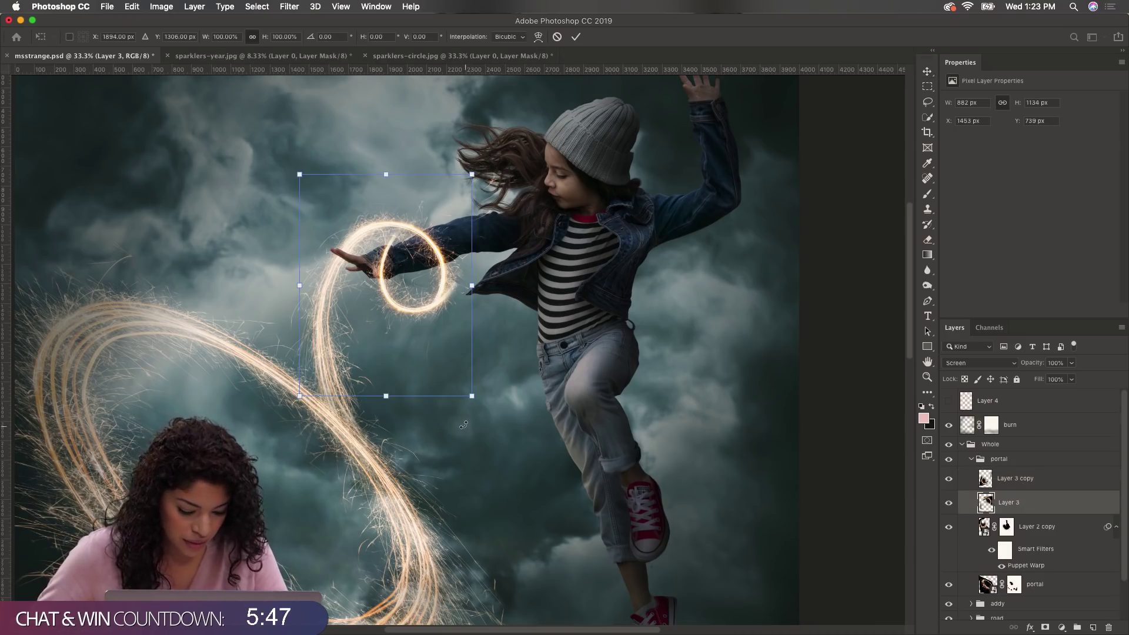
pyautogui.moveTo(471, 395); pyautogui.dragTo(465, 381)
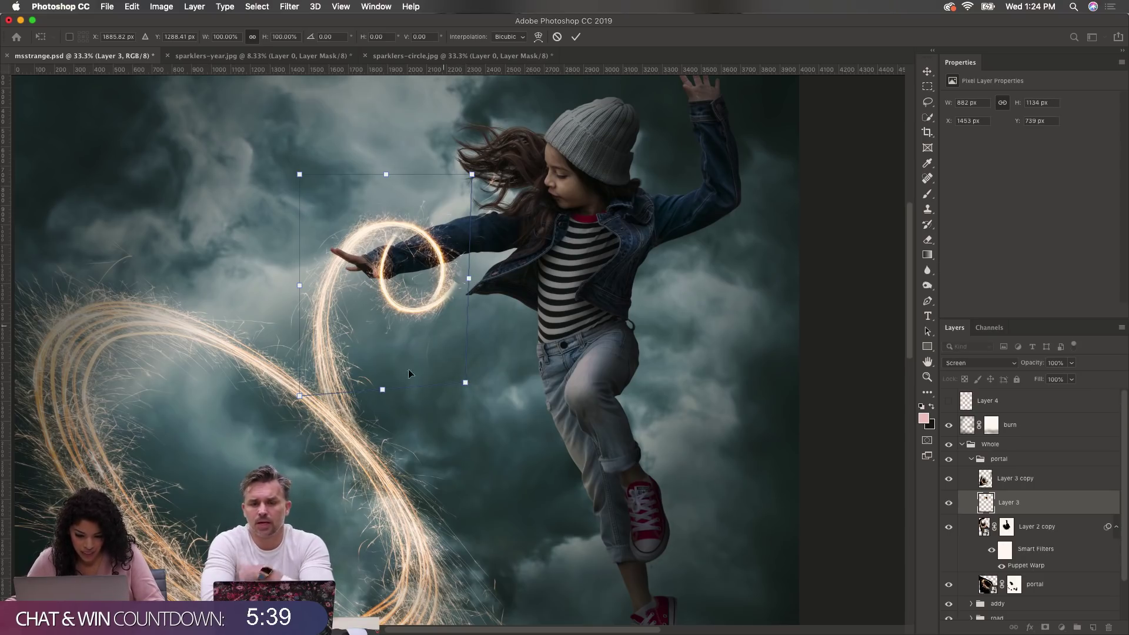
pyautogui.moveTo(382, 389); pyautogui.dragTo(392, 374)
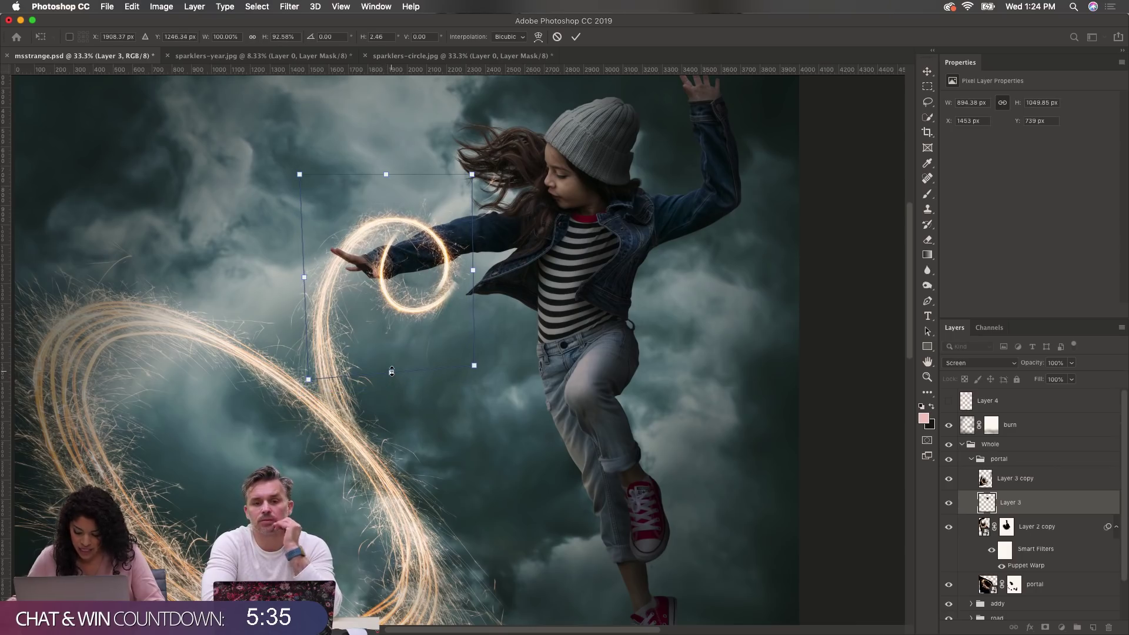
pyautogui.press('Return')
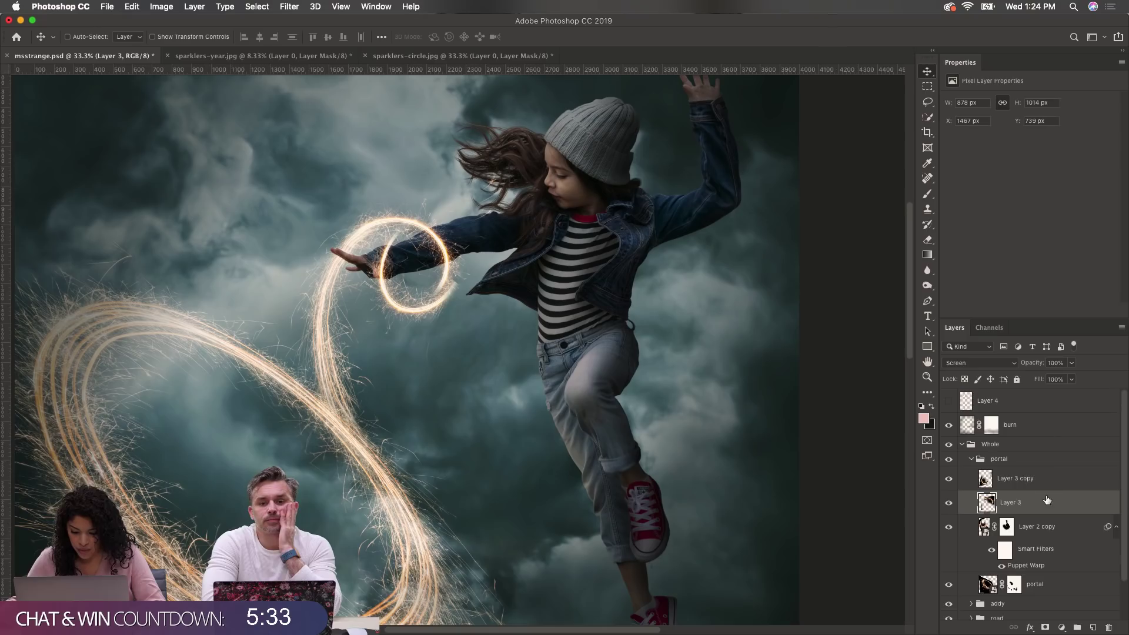
# Step: Move the Layer 3 copy up about 52 px to line its arc up with the ring
pyautogui.click(1010, 483)
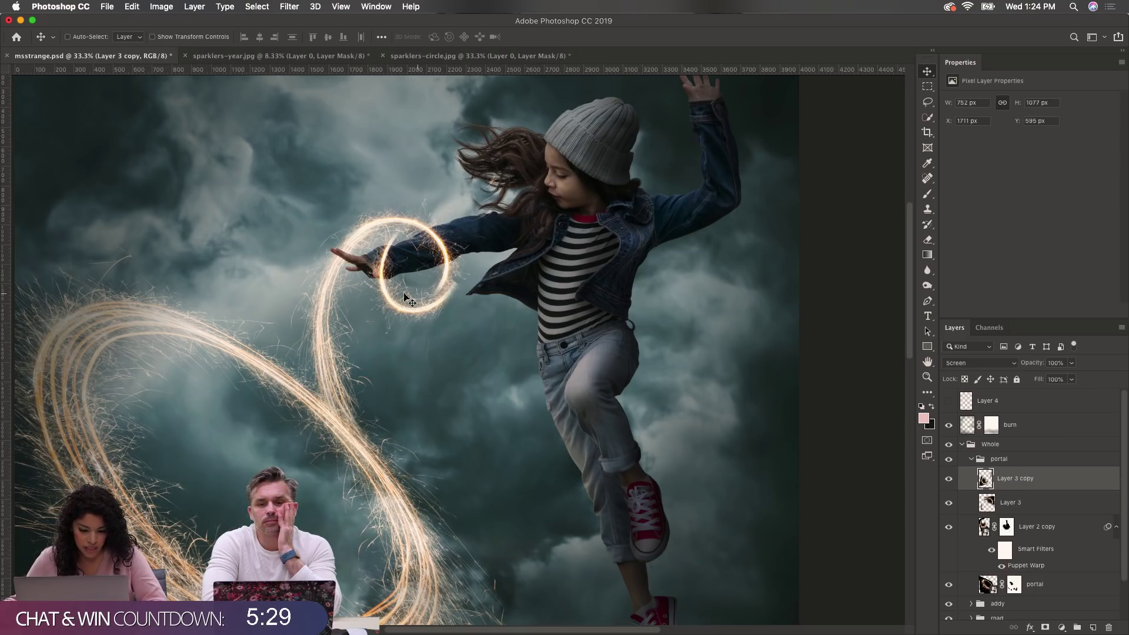
pyautogui.moveTo(405, 312); pyautogui.dragTo(403, 301)
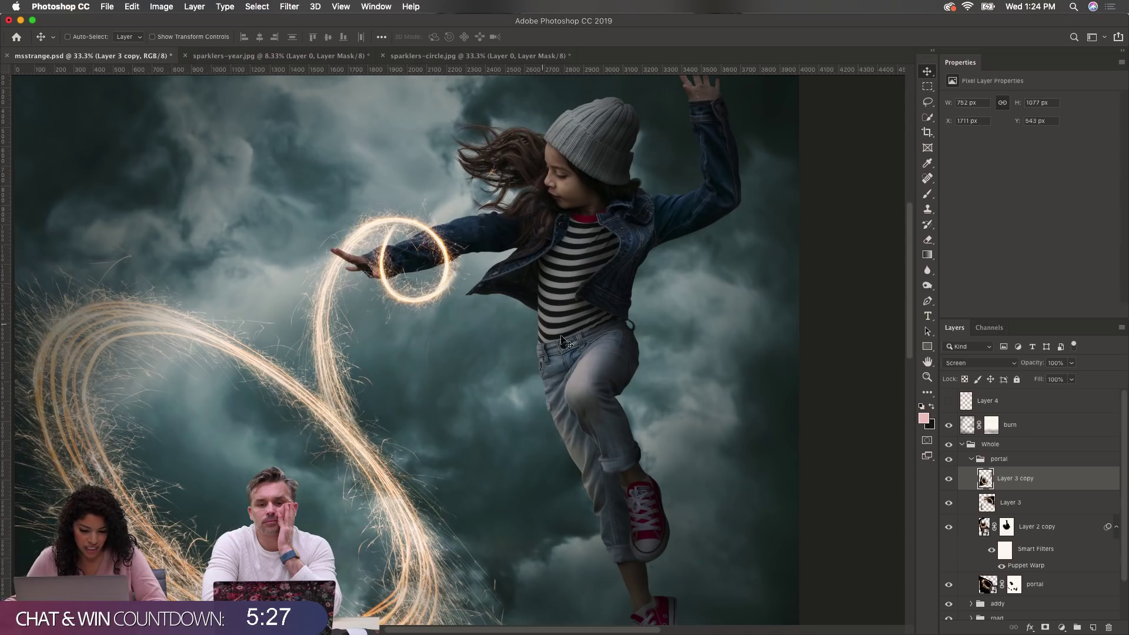
# Step: Rotate the Layer 3 copy slightly with Free Transform and nudge it to refine the ring around the forearm
pyautogui.press('super+t')
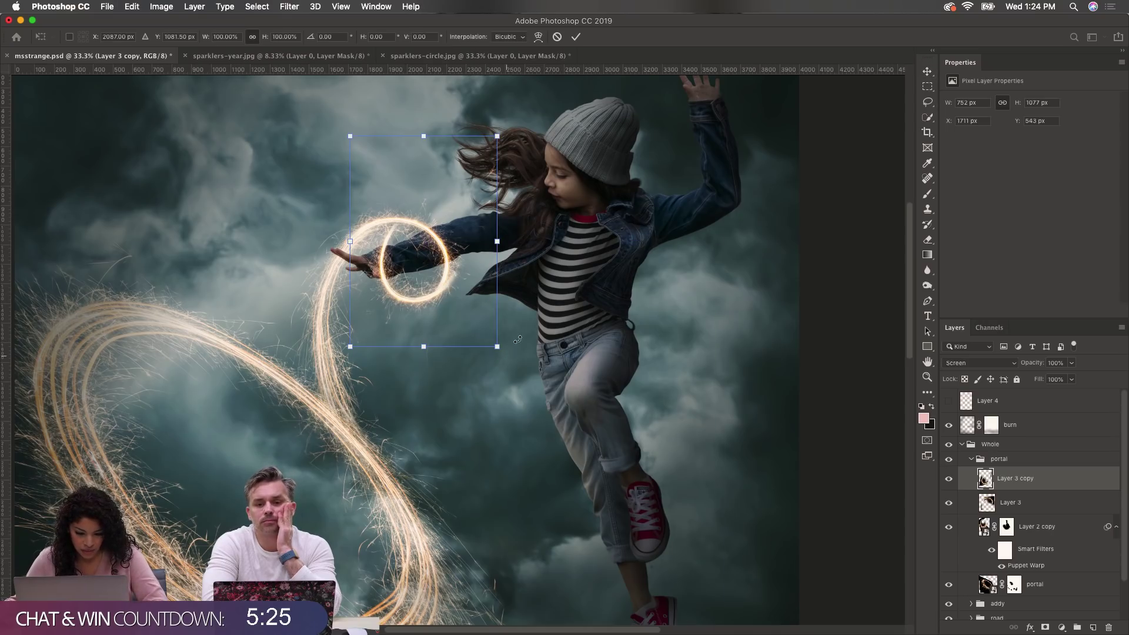
pyautogui.moveTo(517, 340); pyautogui.dragTo(537, 315)
pyautogui.moveTo(427, 305); pyautogui.dragTo(419, 303)
pyautogui.press('Return')
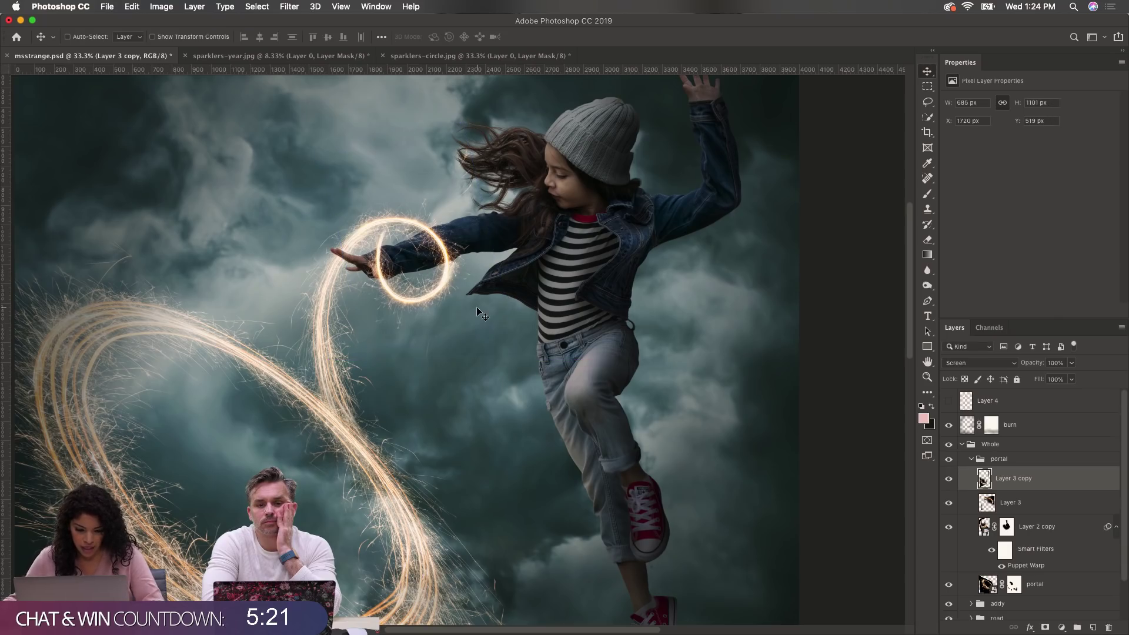
# Step: Add a layer mask to the Layer 3 copy and brush out the ring section crossing over the girl's cuff
pyautogui.keyDown('super'); pyautogui.click(431, 294); pyautogui.keyUp('super')
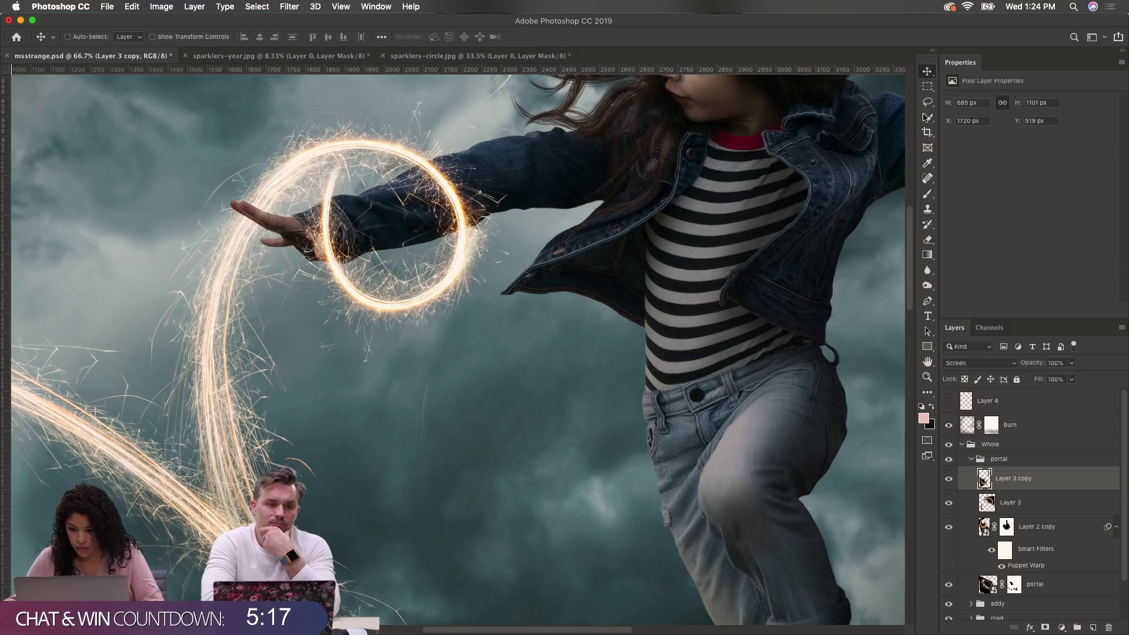
pyautogui.click(927, 88)
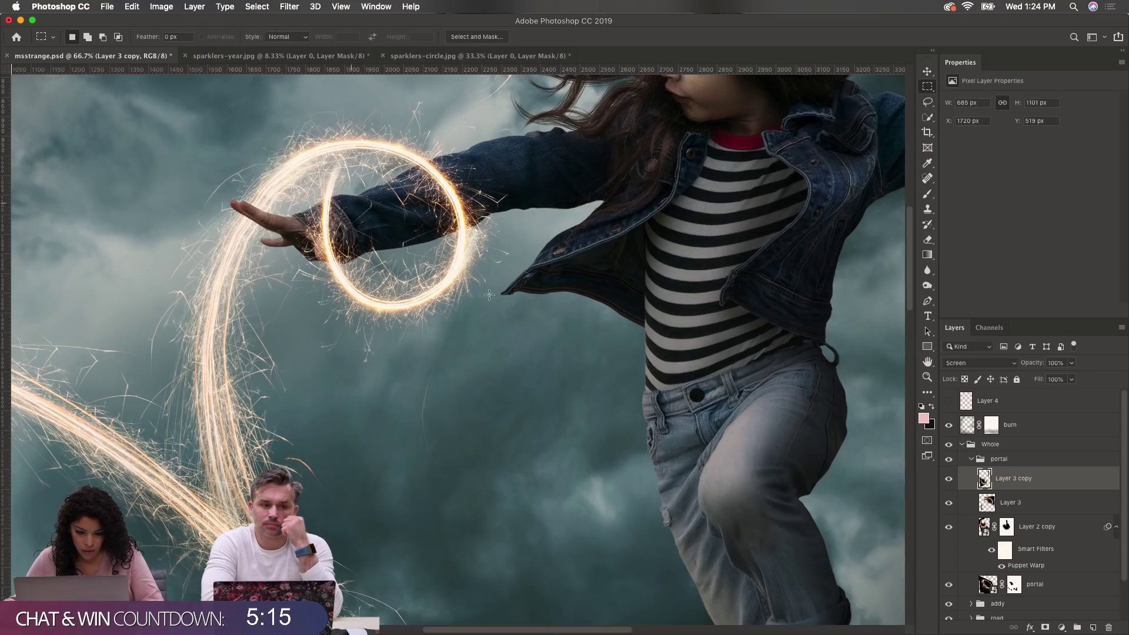
pyautogui.click(1045, 628)
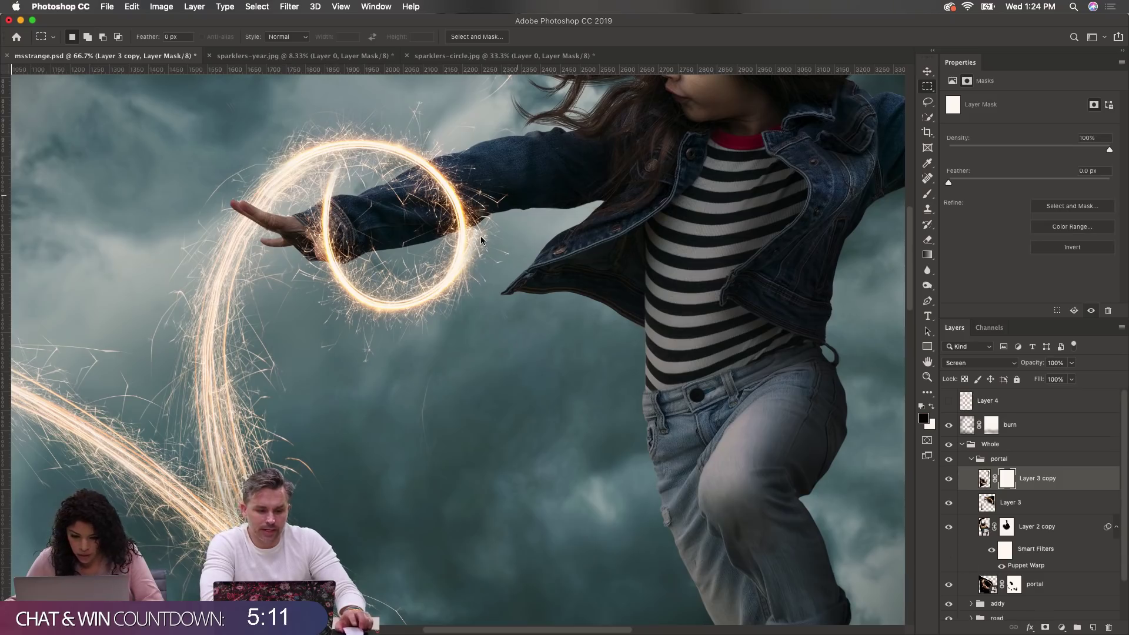
pyautogui.press('b')
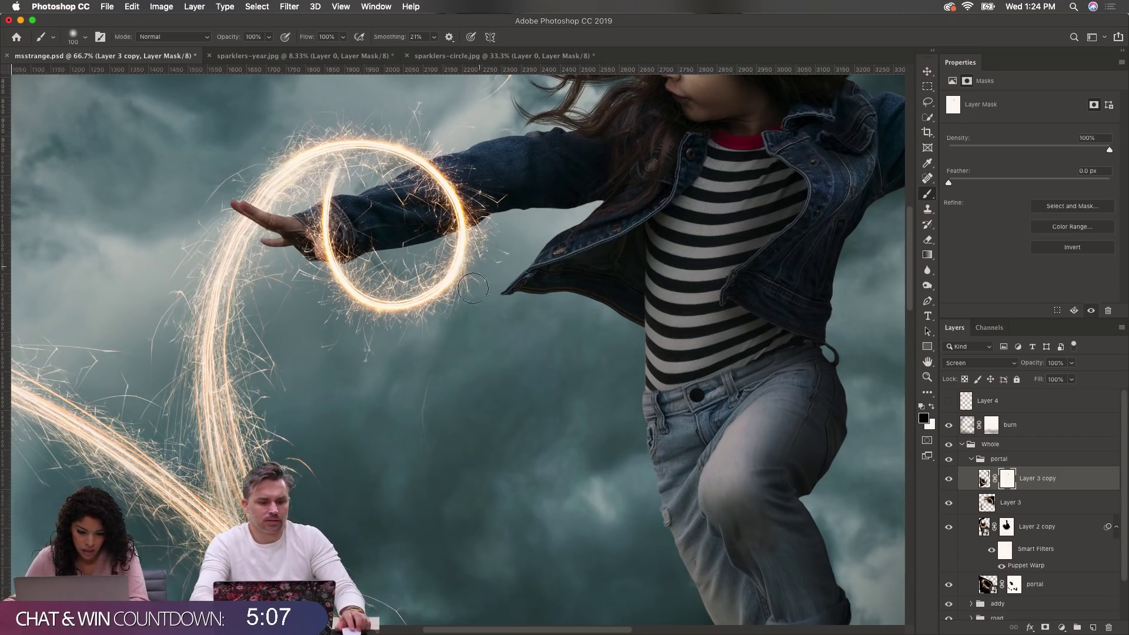
pyautogui.moveTo(312, 206)
pyautogui.mouseDown()
pyautogui.moveTo(333, 174)
pyautogui.moveTo(336, 230)
pyautogui.moveTo(312, 243)
pyautogui.moveTo(327, 251)
pyautogui.moveTo(318, 233)
pyautogui.moveTo(334, 214)
pyautogui.moveTo(344, 152)
pyautogui.mouseUp()
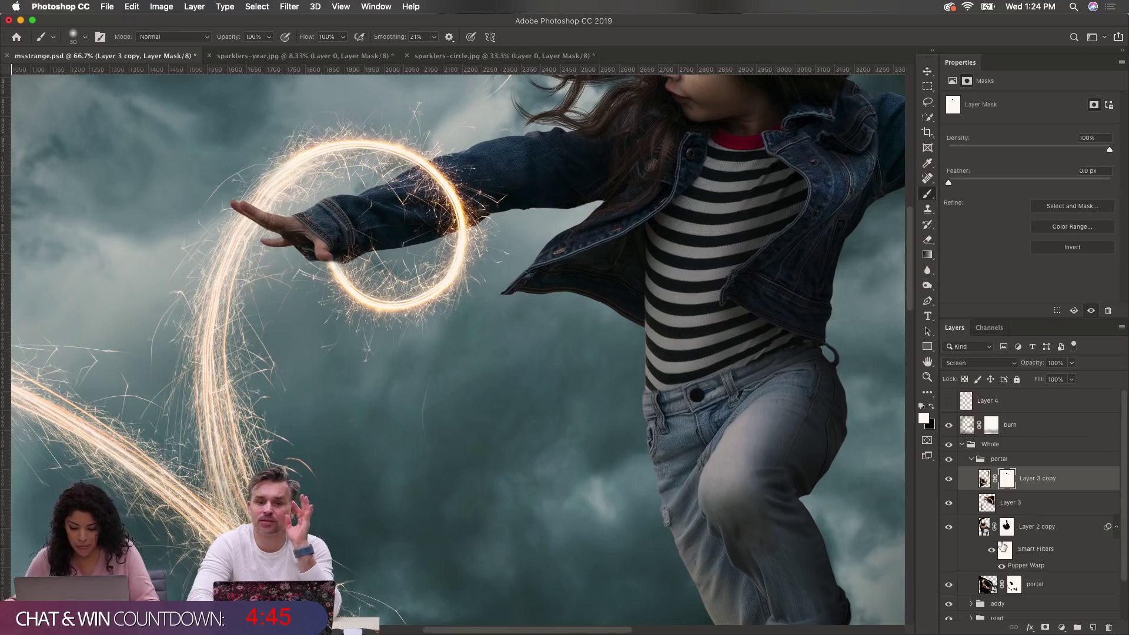
# Step: Convert the masked Layer 3 copy to a smart object and duplicate it
pyautogui.rightClick(1088, 483)
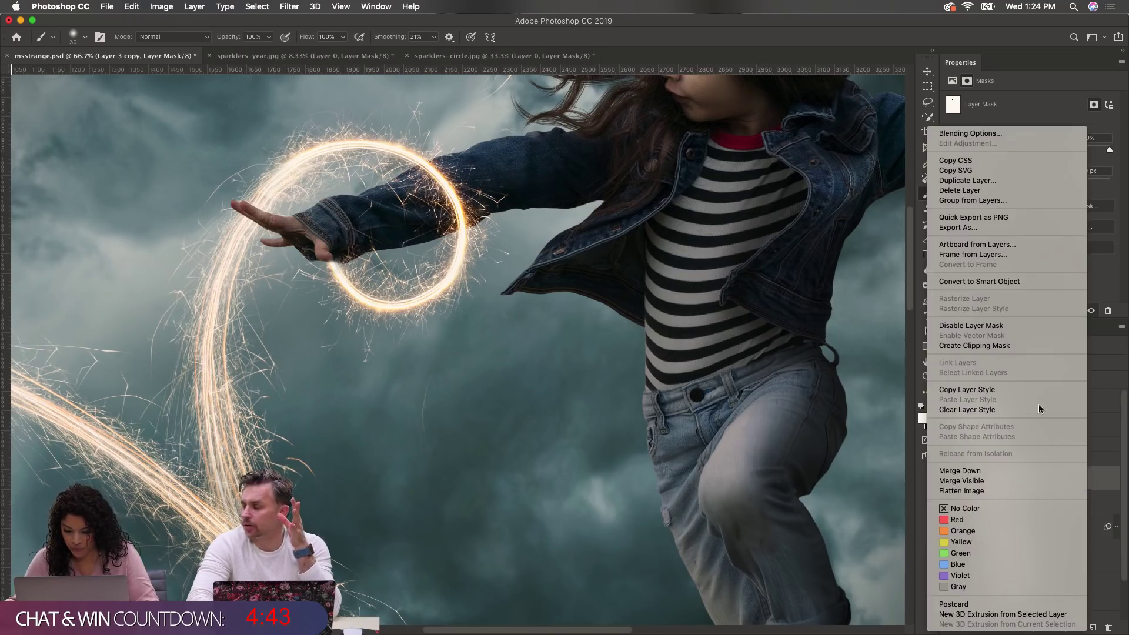
pyautogui.click(1016, 284)
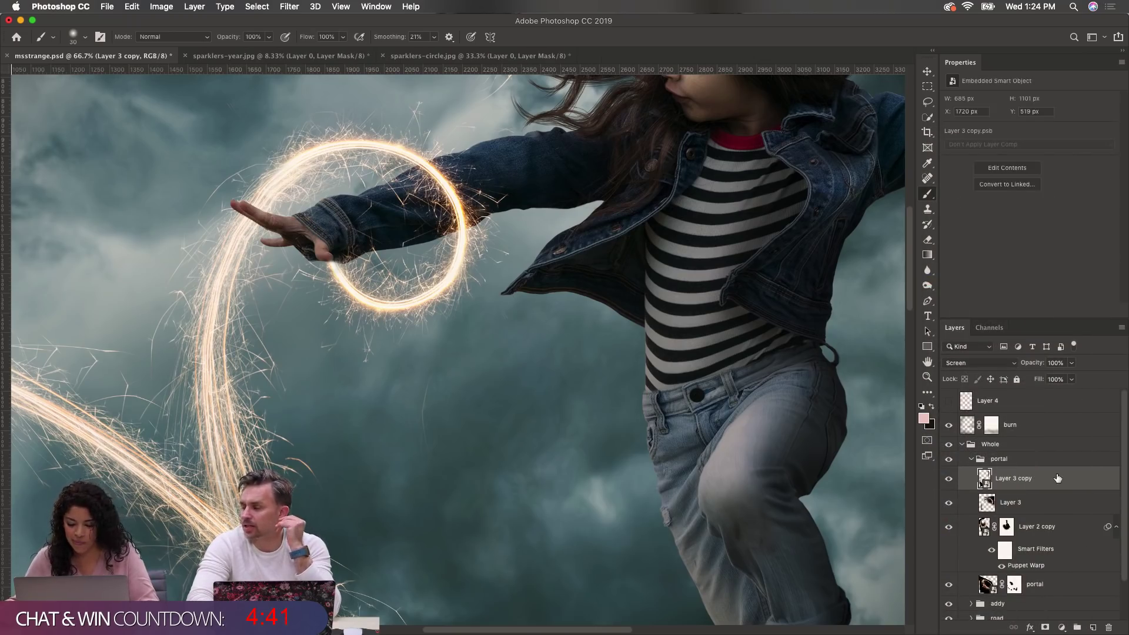
pyautogui.press('super+j')
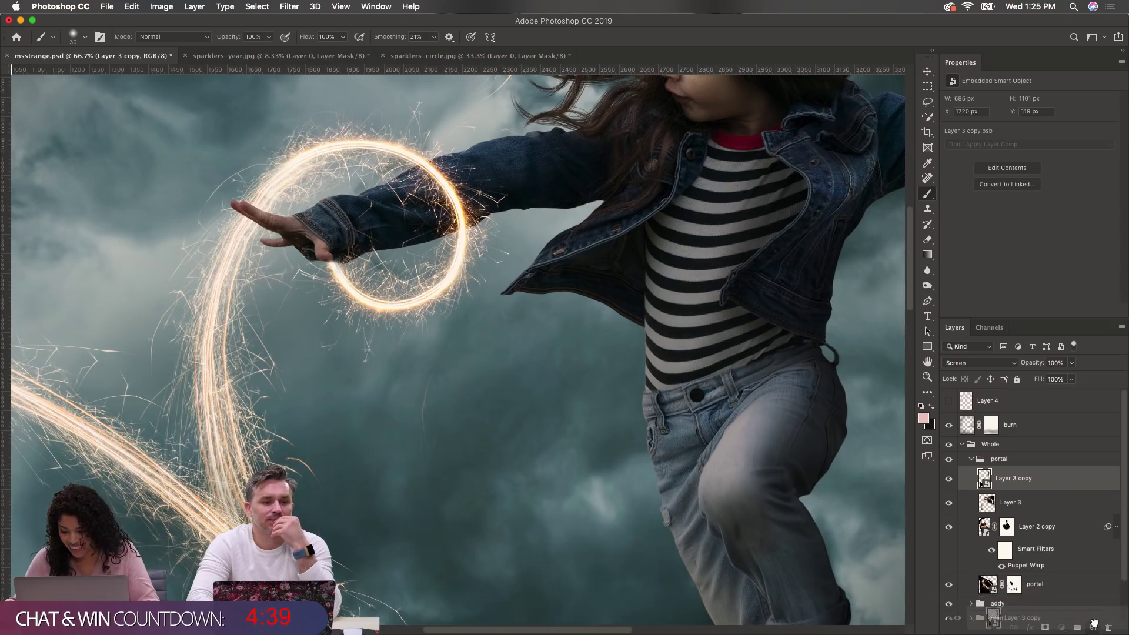
# Step: Rotate the new smart object copy about 163 degrees, widen it to about 121% with a skew, and fit its arc behind the forearm
pyautogui.press('super+t')
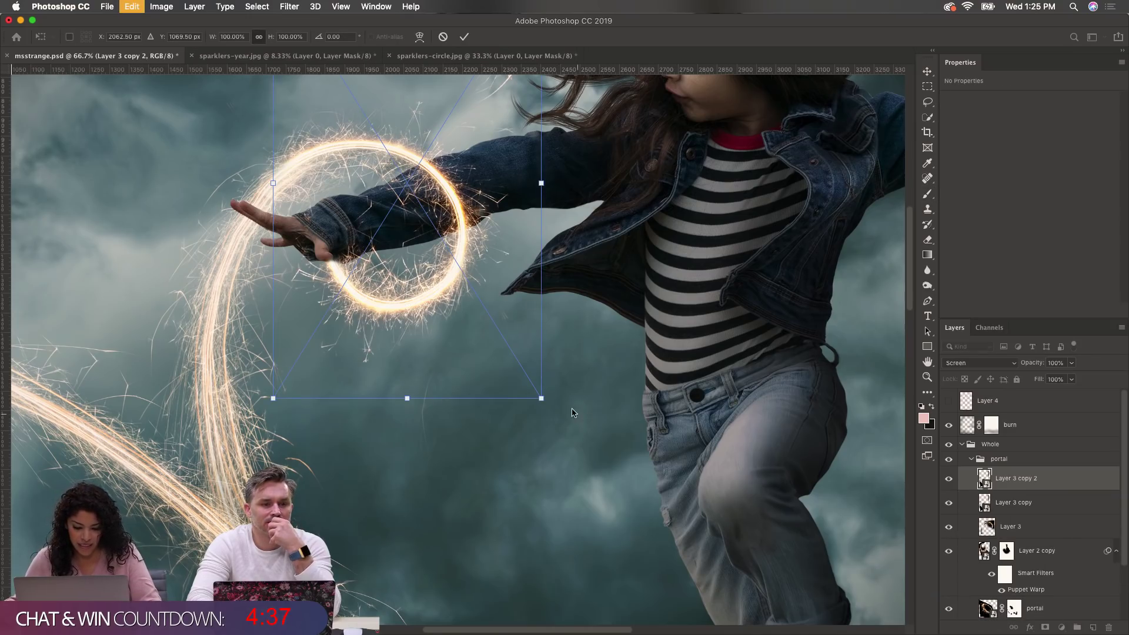
pyautogui.moveTo(515, 448); pyautogui.dragTo(405, 147)
pyautogui.scroll(5, 684, 266)
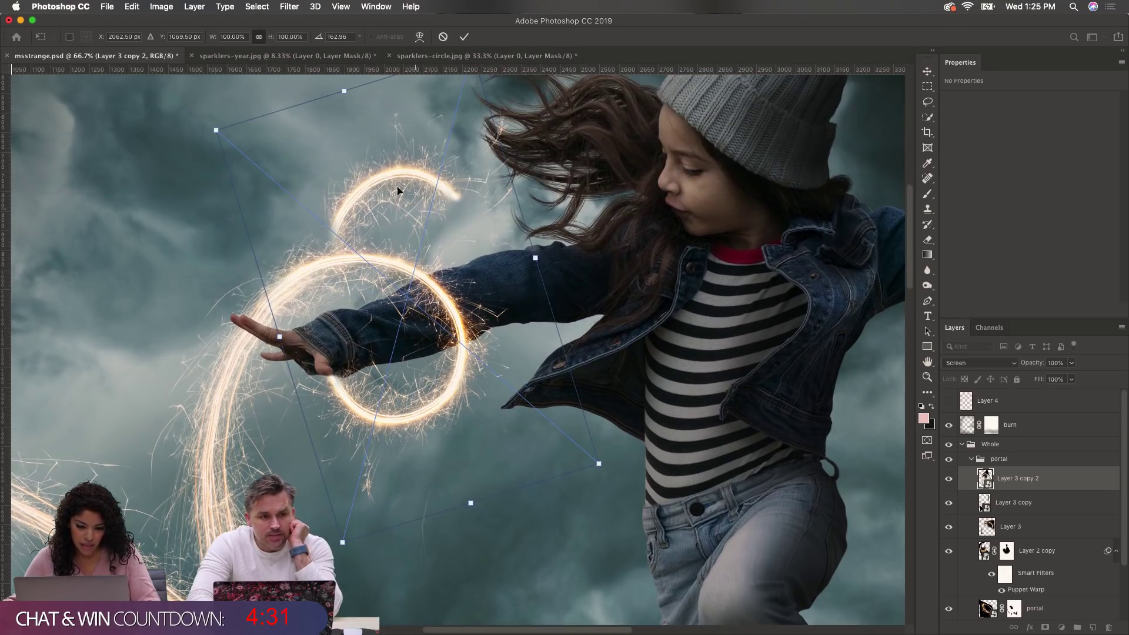
pyautogui.moveTo(398, 190); pyautogui.dragTo(414, 251)
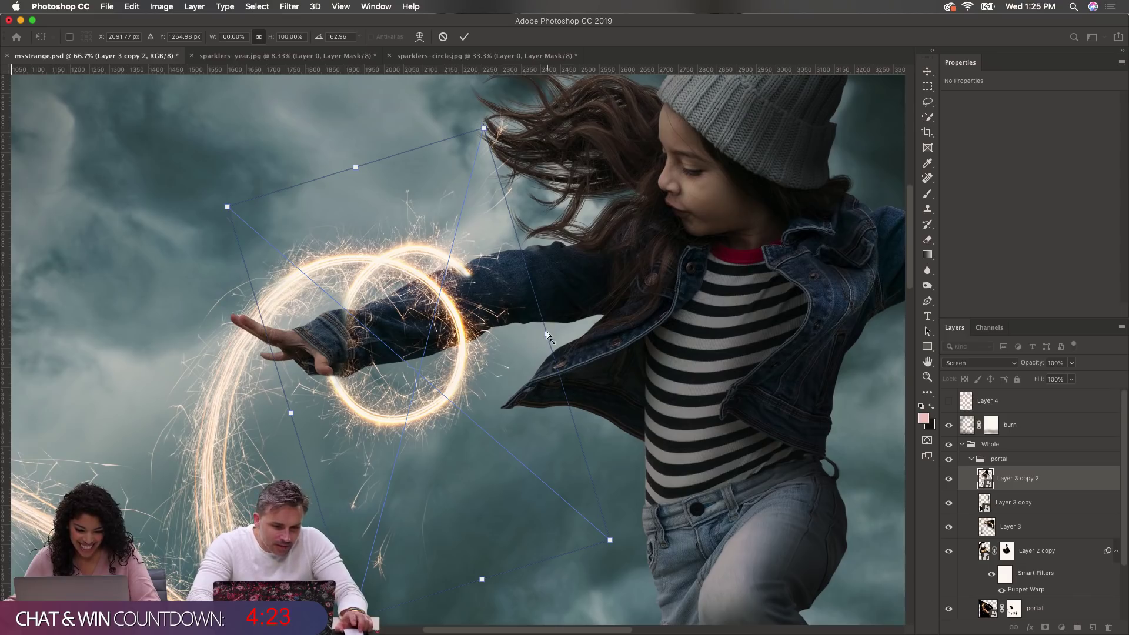
pyautogui.moveTo(547, 334); pyautogui.dragTo(594, 297)
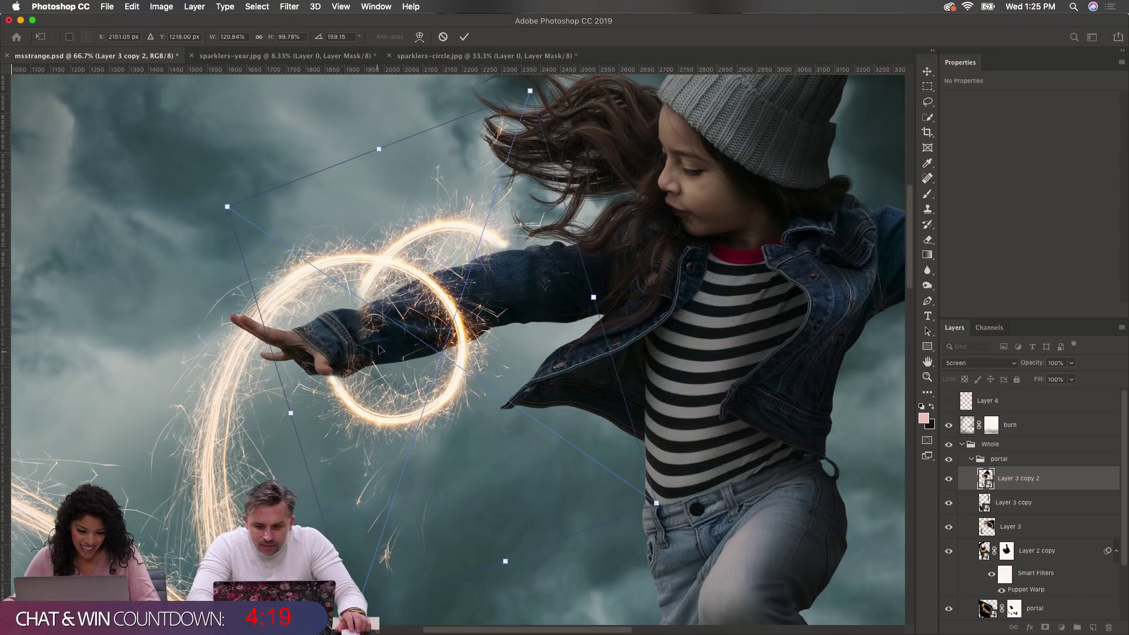
pyautogui.moveTo(379, 349); pyautogui.dragTo(360, 344)
pyautogui.press('Return')
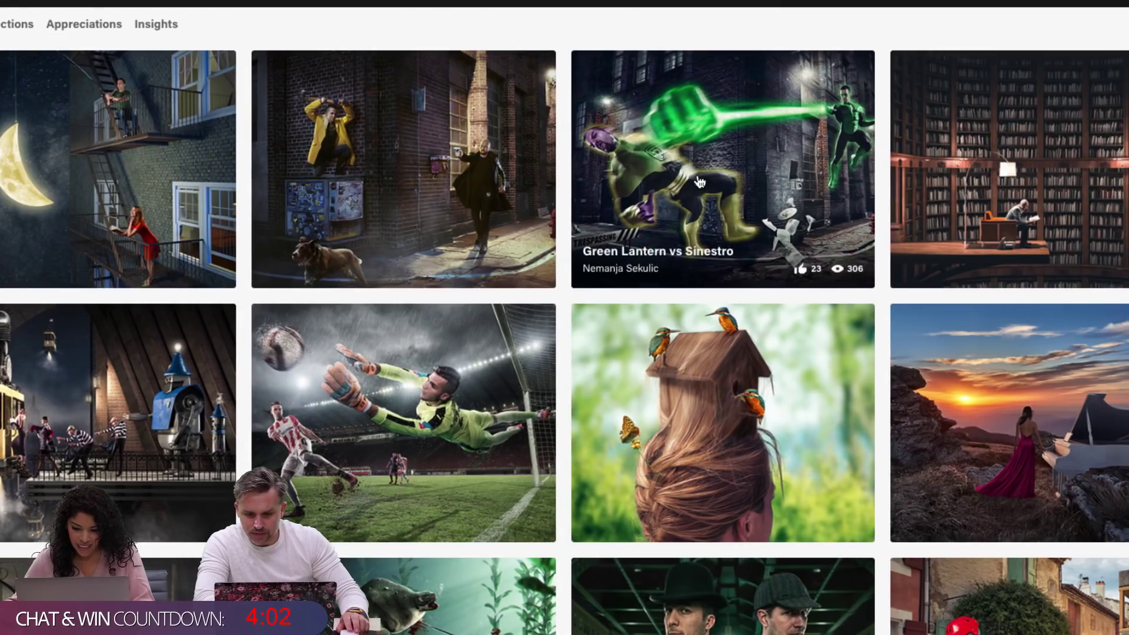
# Step: Open the Green Lantern vs Sinestro project on Behance in Chrome and look through its images
pyautogui.click(700, 183)
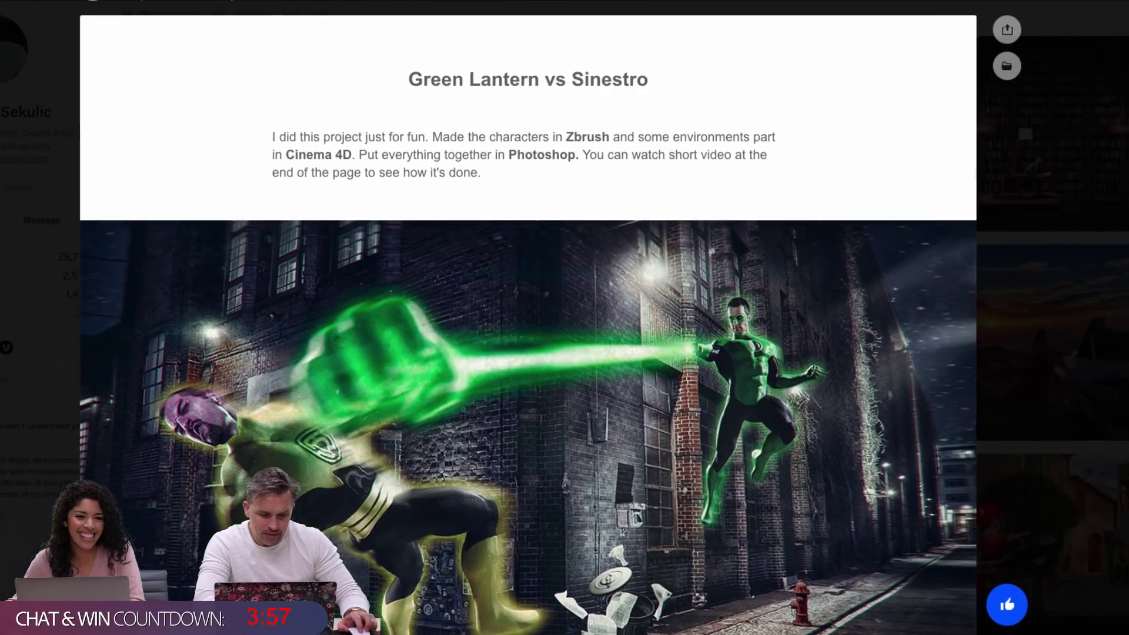
pyautogui.scroll(-3, 243, 385)
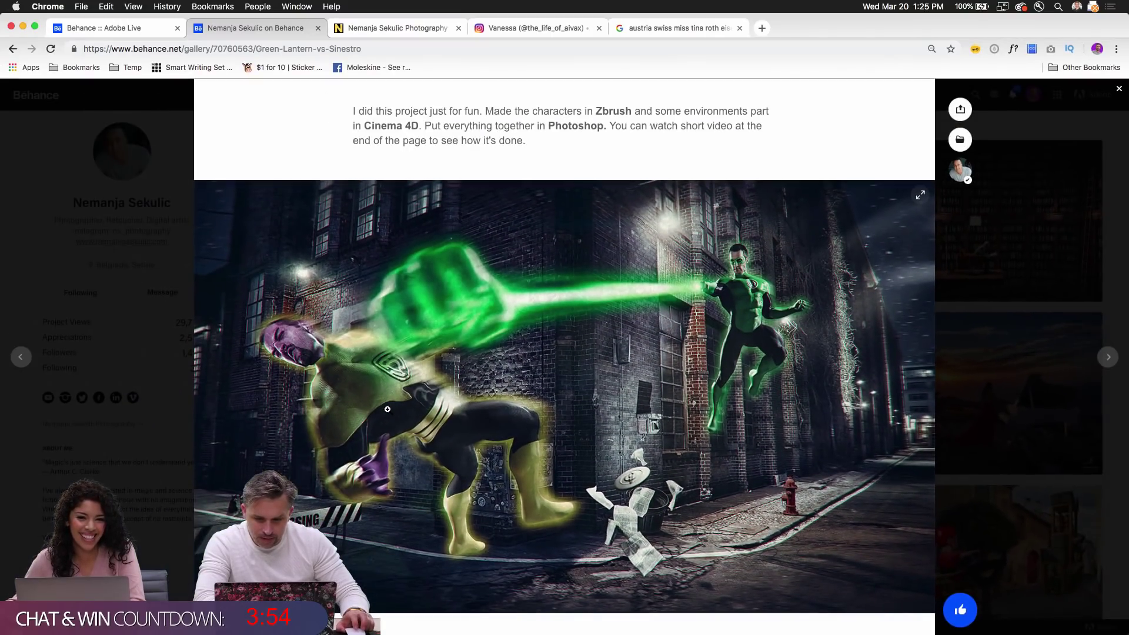
pyautogui.click(999, 356)
pyautogui.scroll(-3, 934, 427)
pyautogui.scroll(-8, 933, 428)
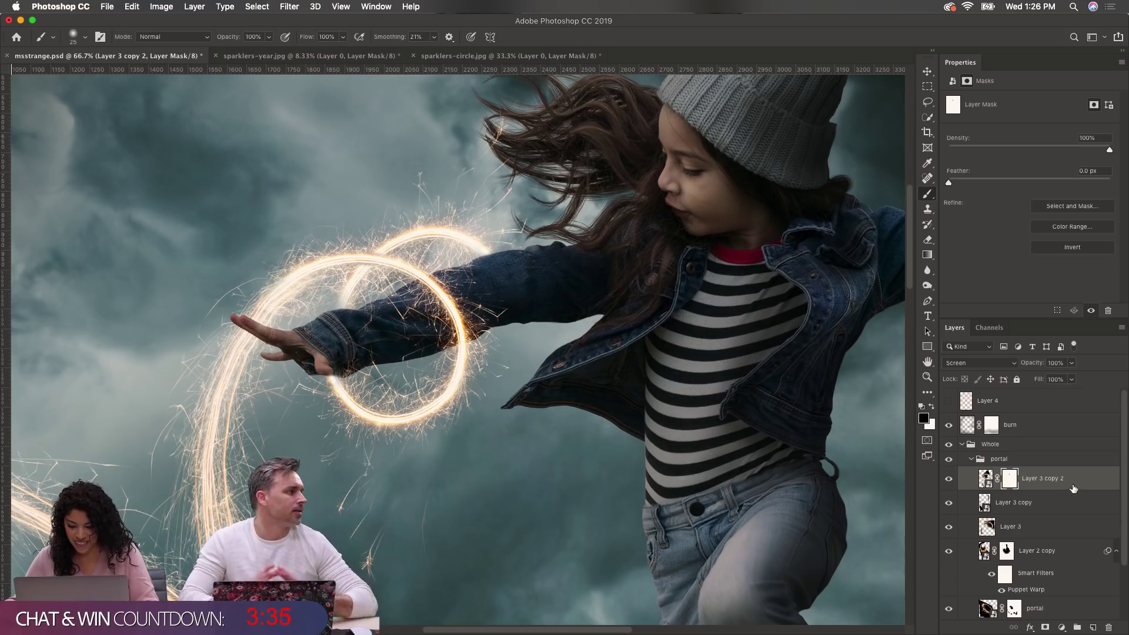
# Step: Duplicate Layer 3 copy 2 in Photoshop and delete the duplicate's layer mask
pyautogui.moveTo(1074, 489); pyautogui.dragTo(1093, 628)
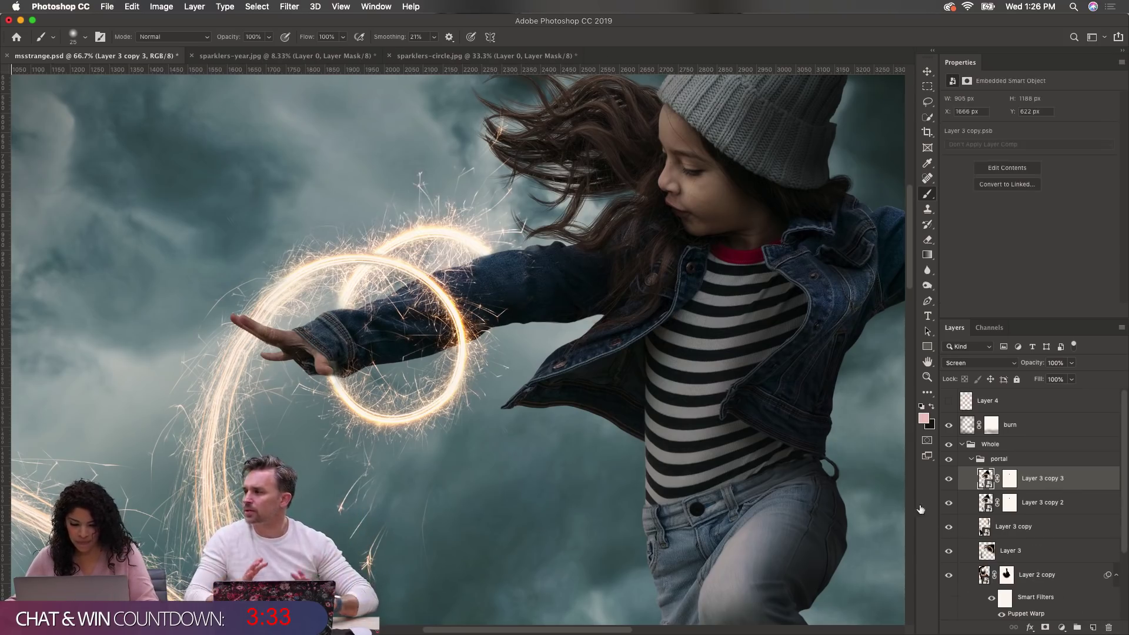
pyautogui.rightClick(1008, 485)
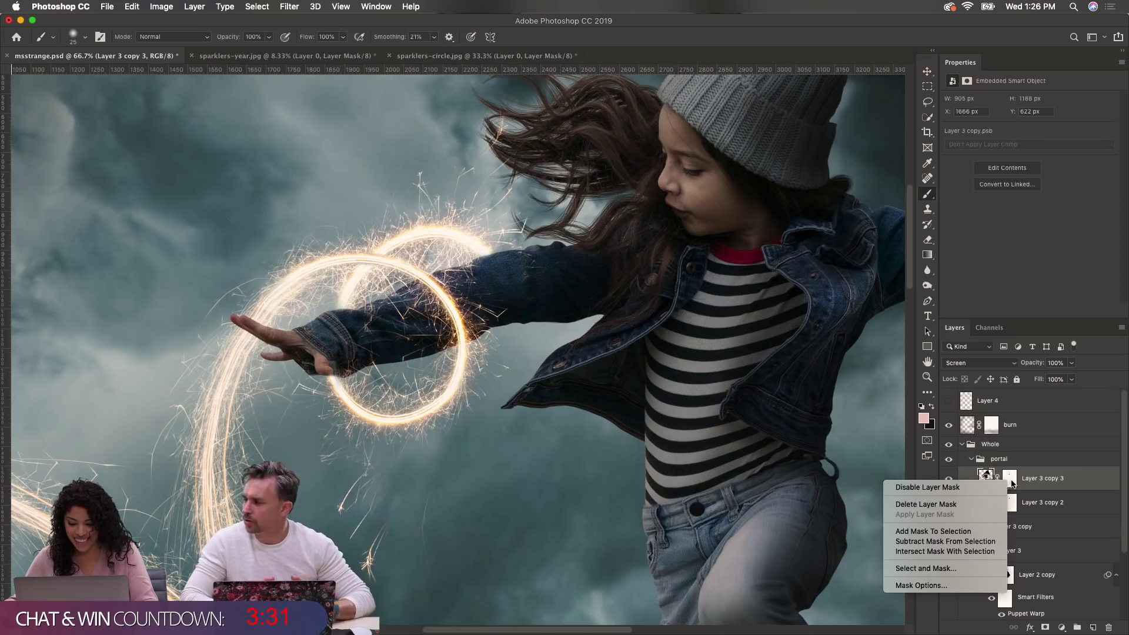
pyautogui.click(1013, 483)
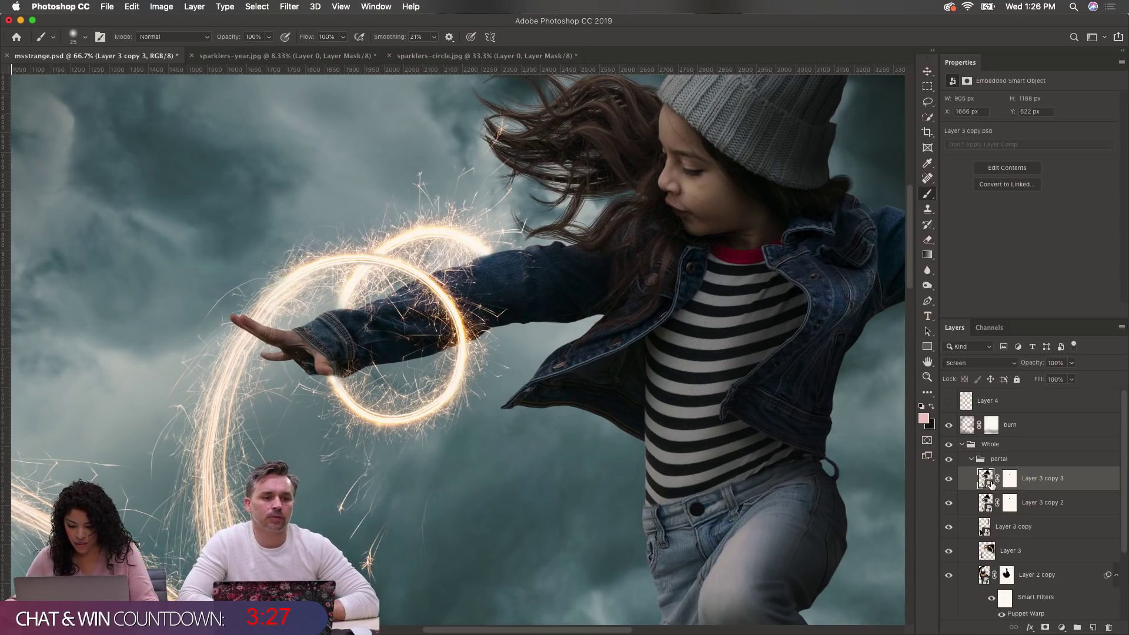
pyautogui.click(1009, 481)
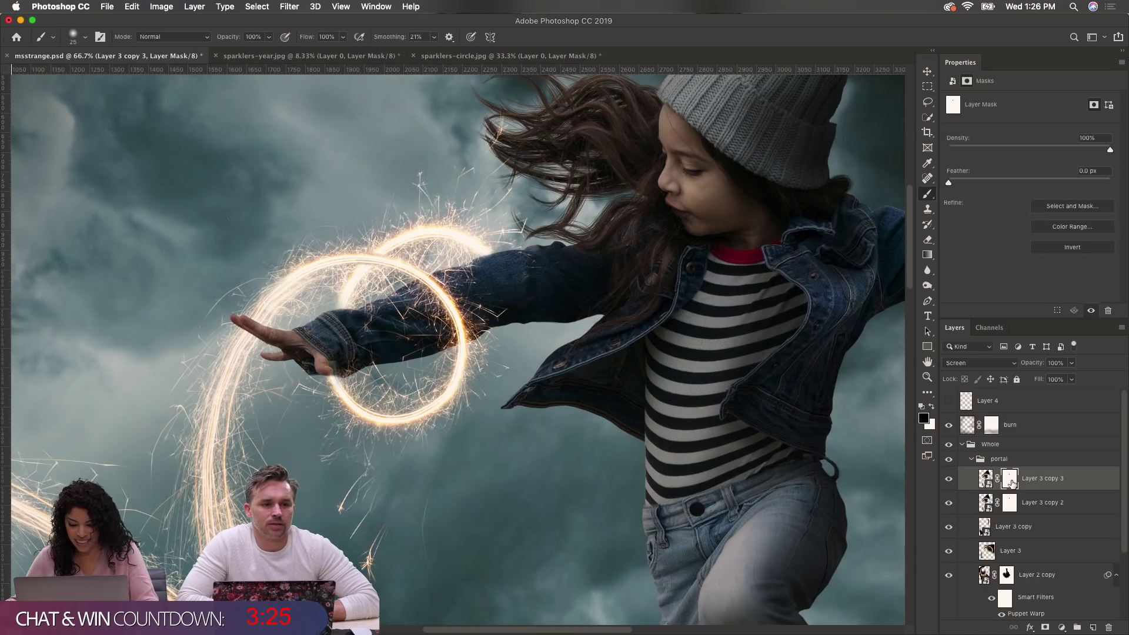
pyautogui.rightClick(1010, 481)
pyautogui.click(973, 501)
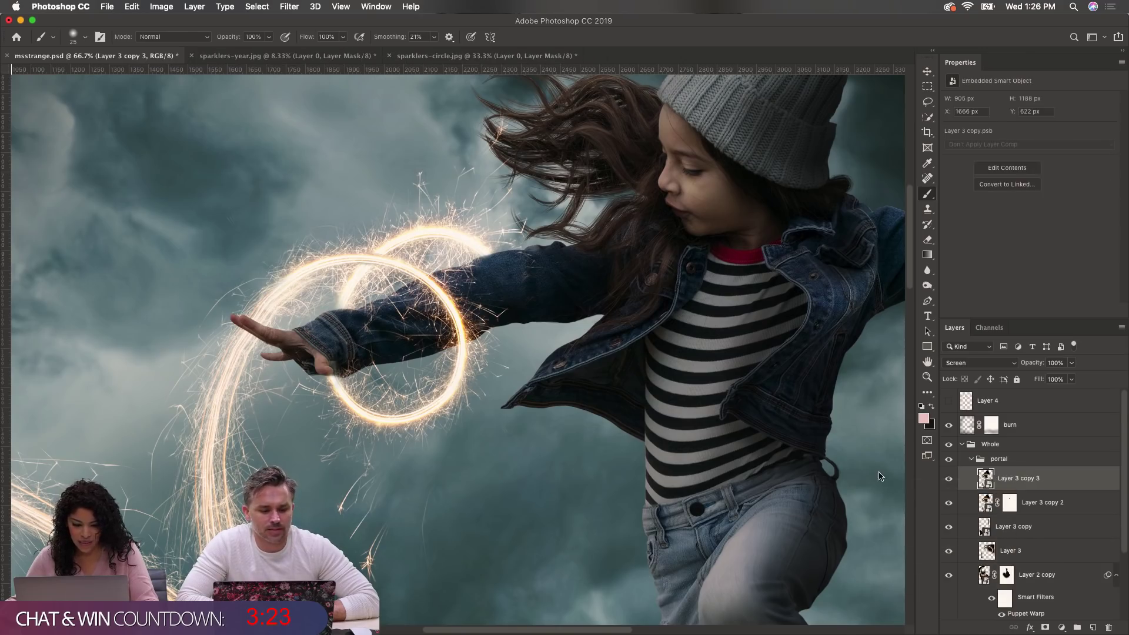
# Step: Rotate Layer 3 copy 3 to about -96 degrees, move it onto the upper forearm, and stretch its height to about 111% with a slight skew
pyautogui.press('super+t')
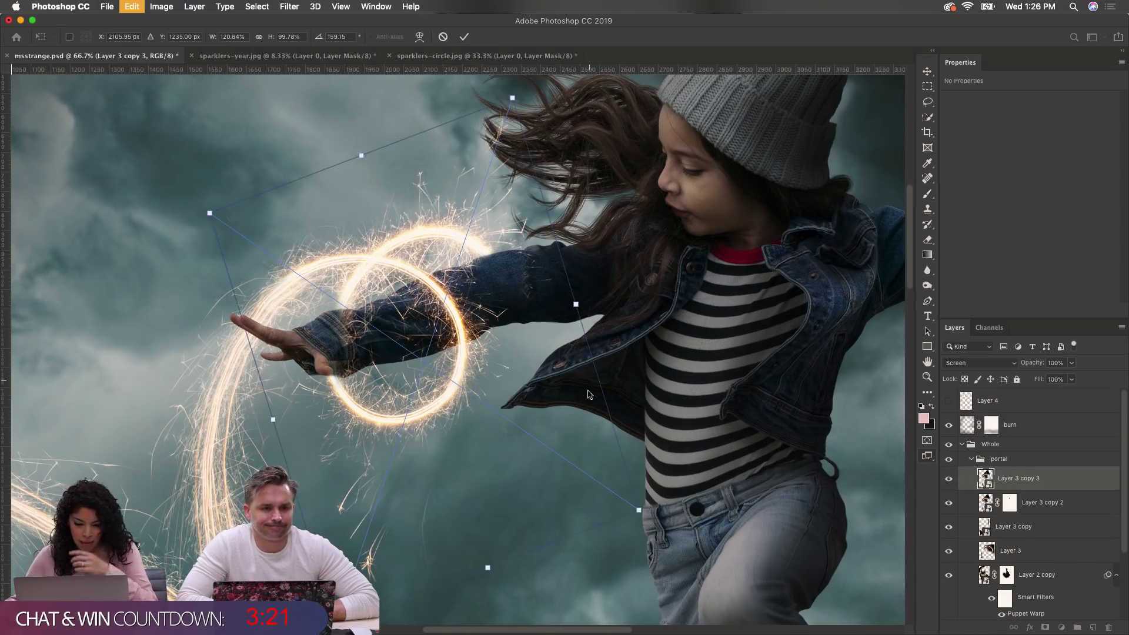
pyautogui.moveTo(666, 518); pyautogui.dragTo(382, 493)
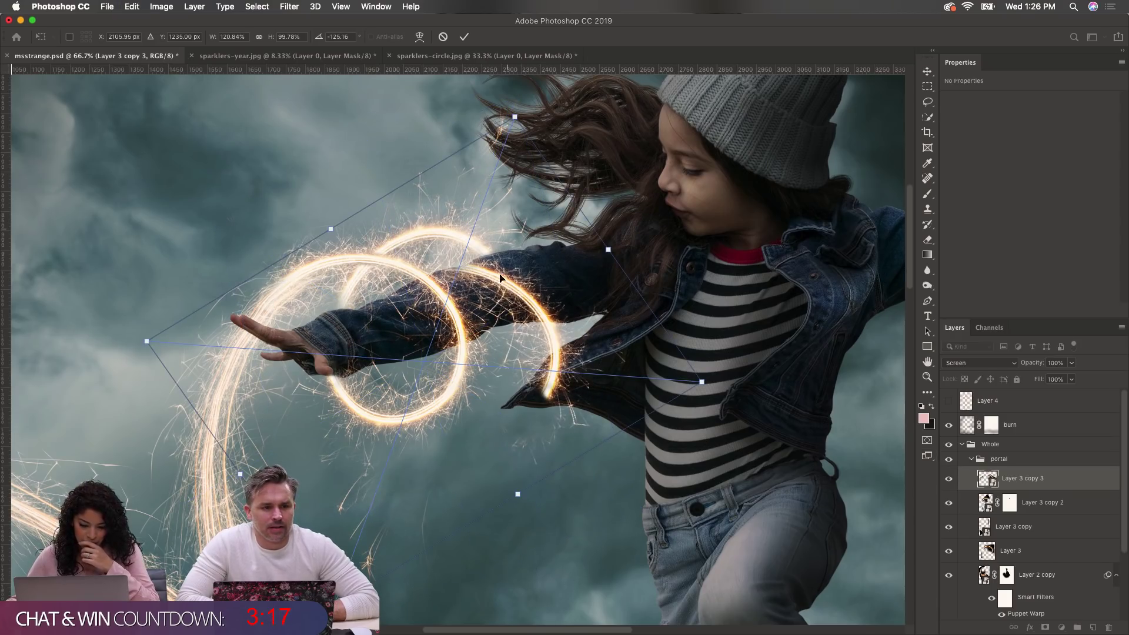
pyautogui.moveTo(501, 281); pyautogui.dragTo(504, 260)
pyautogui.moveTo(720, 372); pyautogui.dragTo(609, 452)
pyautogui.moveTo(542, 318); pyautogui.dragTo(512, 293)
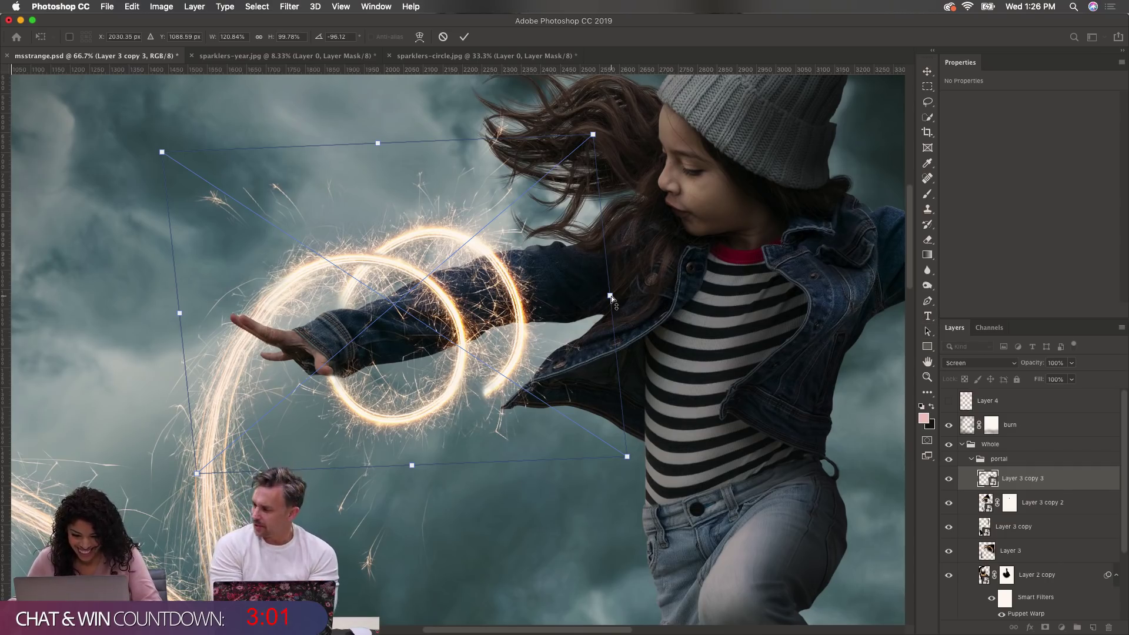
pyautogui.moveTo(611, 297); pyautogui.dragTo(655, 288)
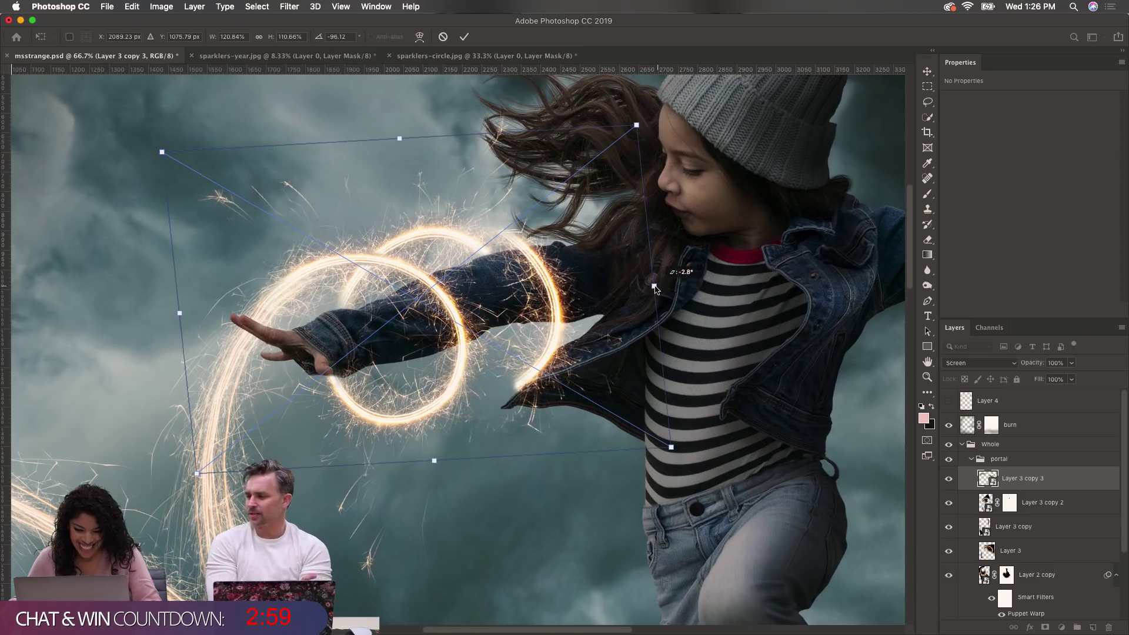
pyautogui.press('Return')
# Step: Move Layer 3 copy 3 about 84 px left and 21 px down to join the previous arc, and compare it hidden and shown
pyautogui.press('b')
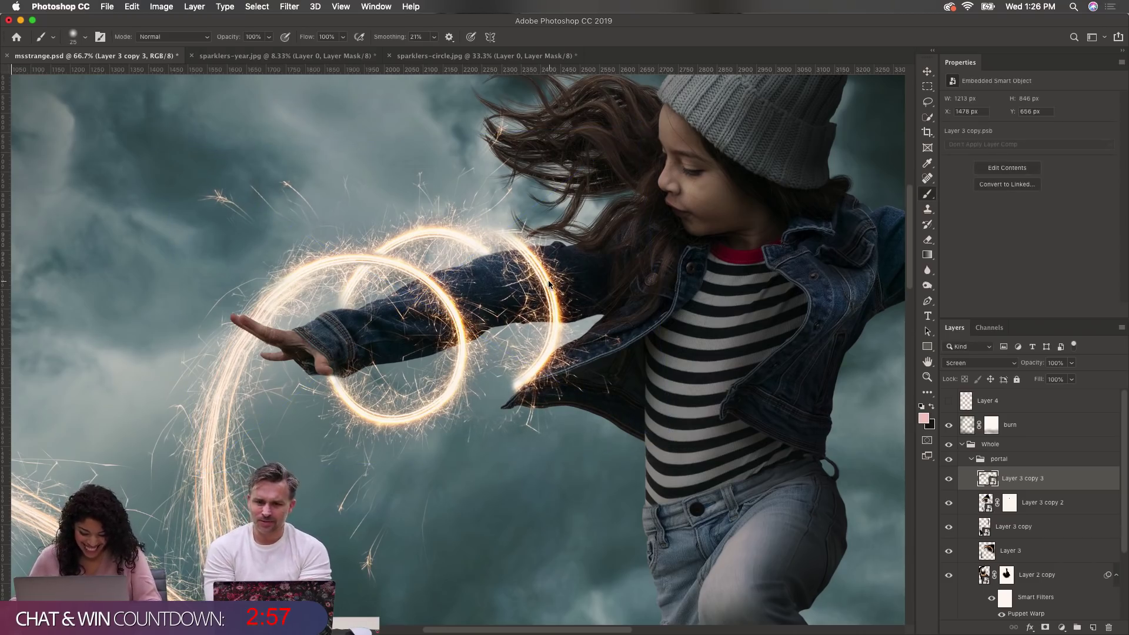
pyautogui.press('v')
pyautogui.moveTo(547, 280); pyautogui.dragTo(513, 294)
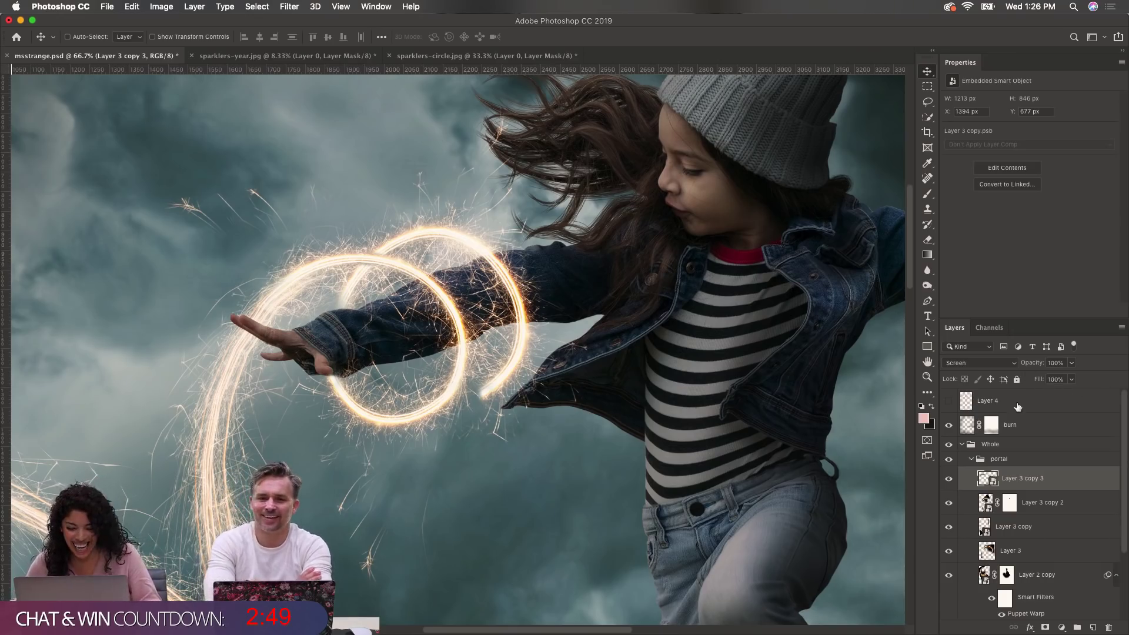
pyautogui.click(949, 481)
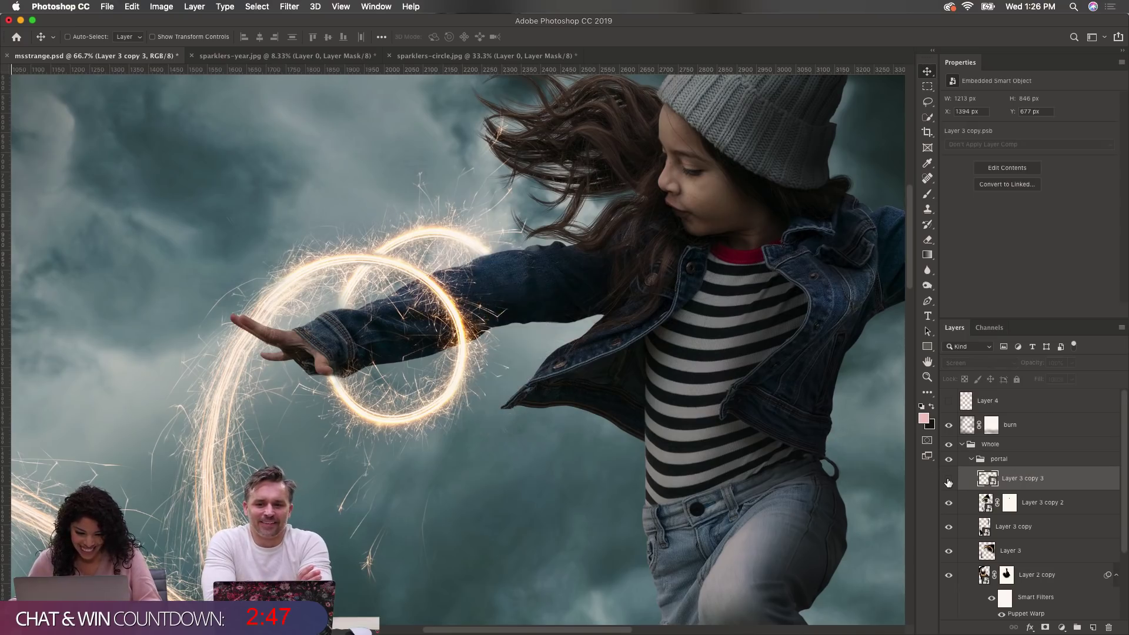
pyautogui.click(948, 480)
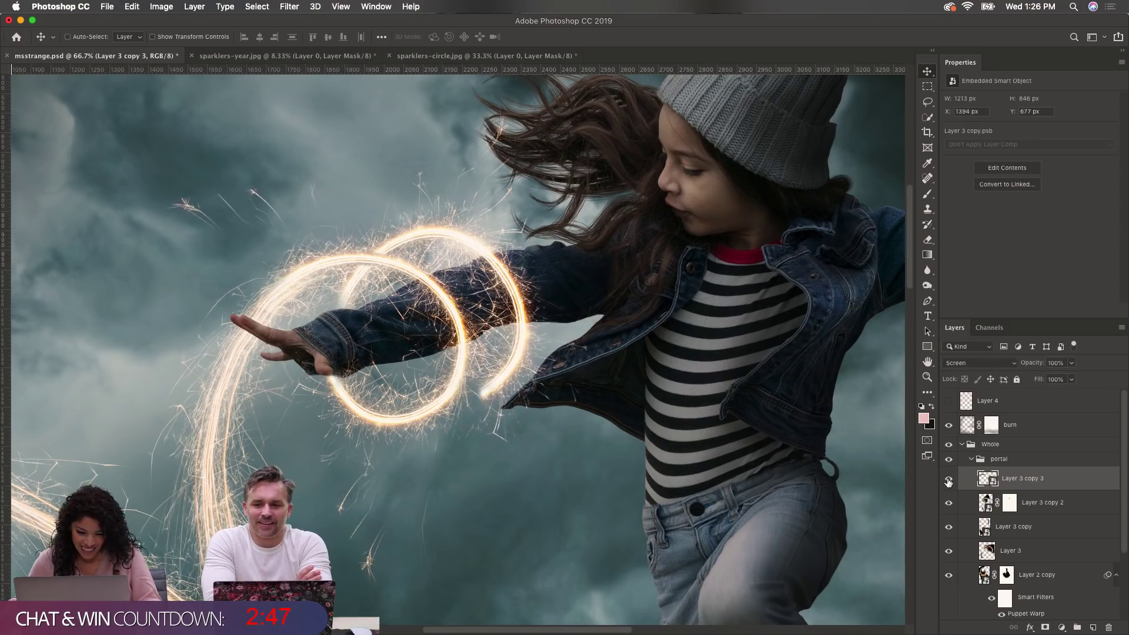
# Step: Mask Layer 3 copy 3 to hide the stray sparks above the hand, and select the mask of Layer 3 copy 2
pyautogui.click(1044, 627)
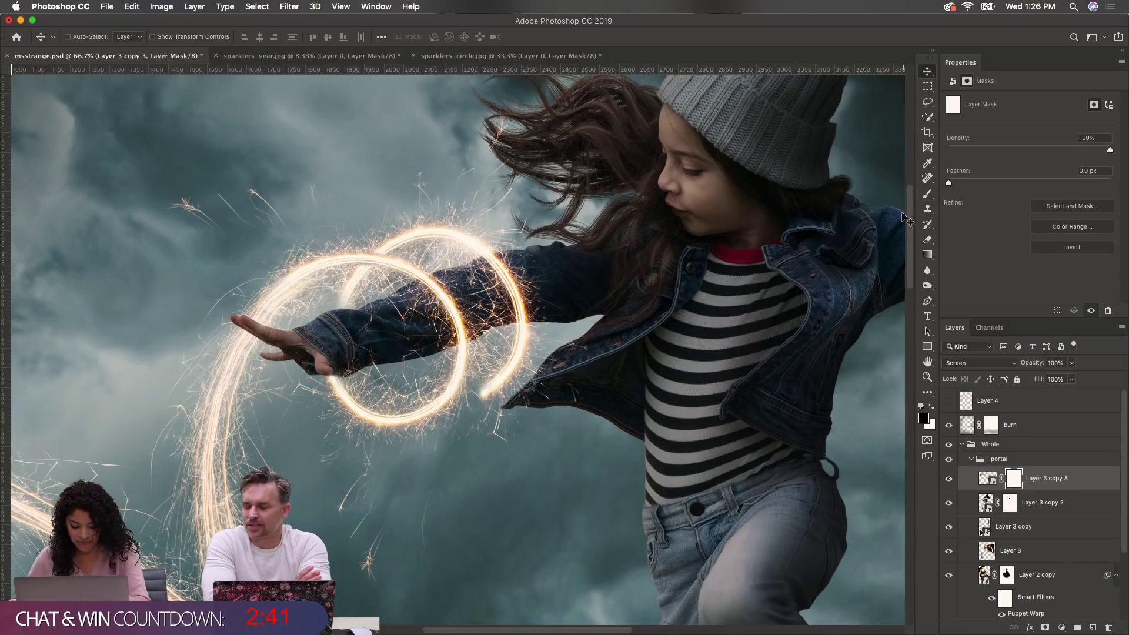
pyautogui.press('b')
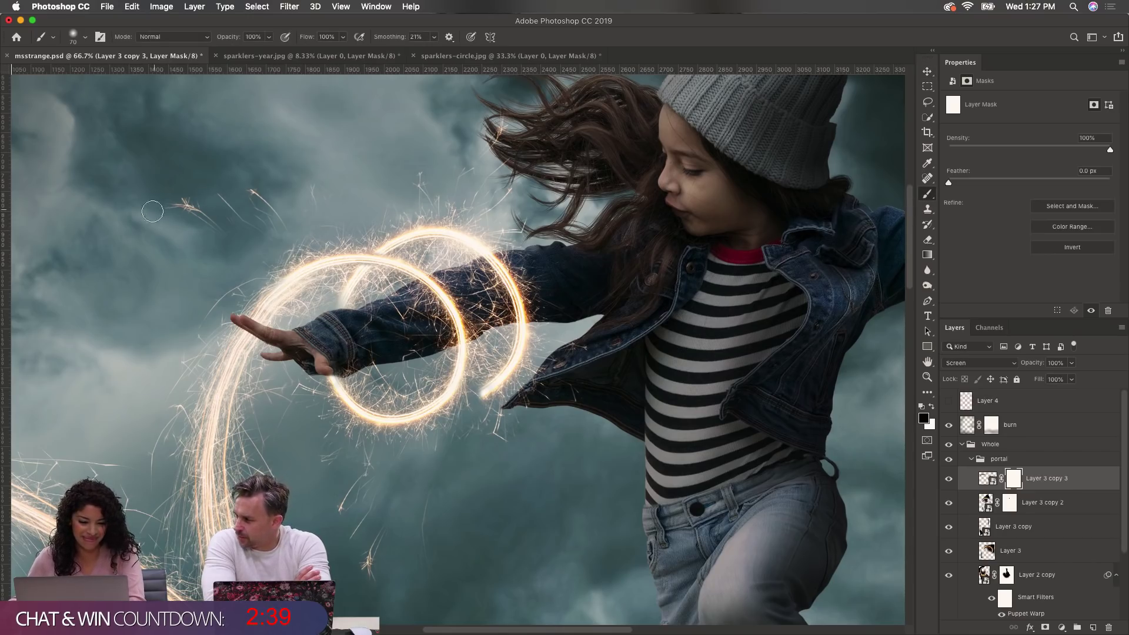
pyautogui.moveTo(200, 215)
pyautogui.mouseDown()
pyautogui.moveTo(367, 198)
pyautogui.moveTo(384, 172)
pyautogui.mouseUp()
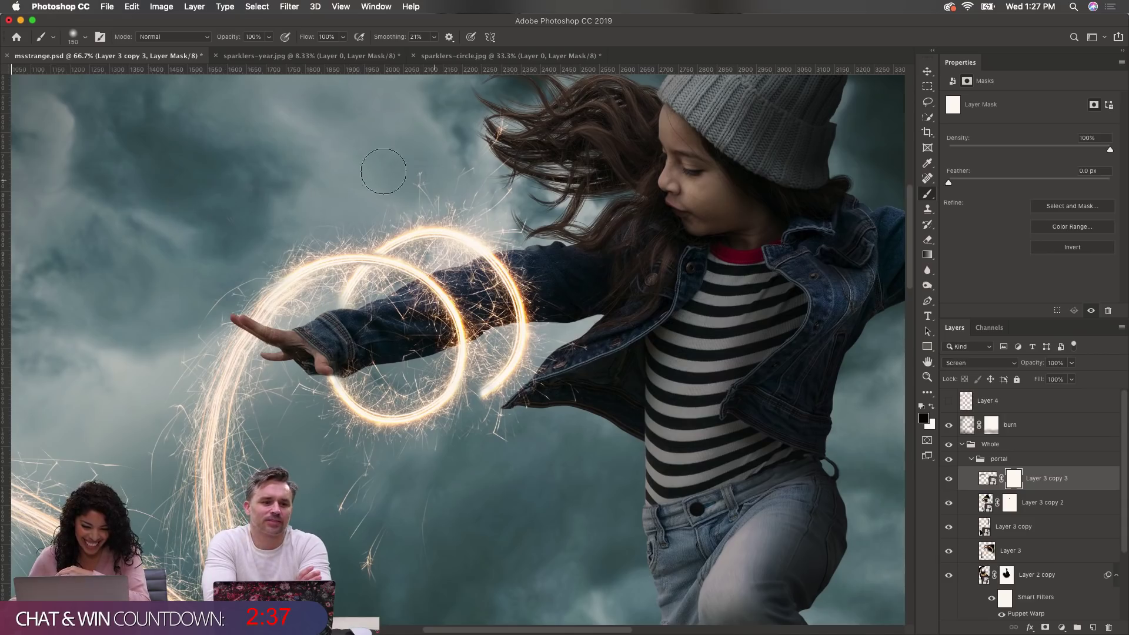
pyautogui.click(1010, 502)
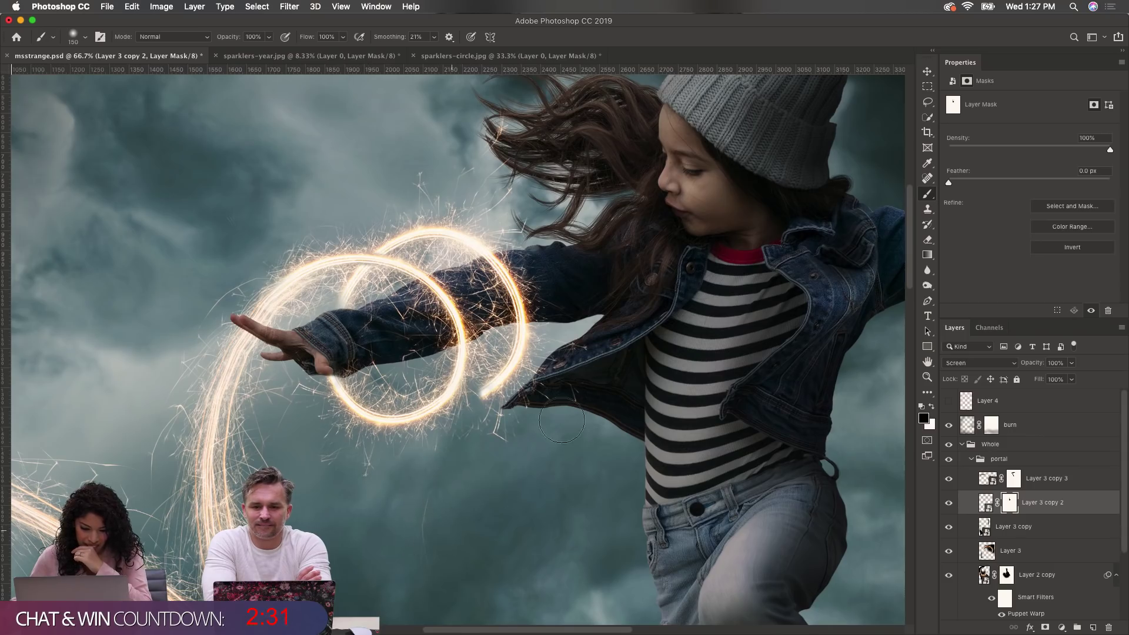
# Step: Convert Layer 3 copy 3 with its layer mask into a single smart object
pyautogui.click(1033, 482)
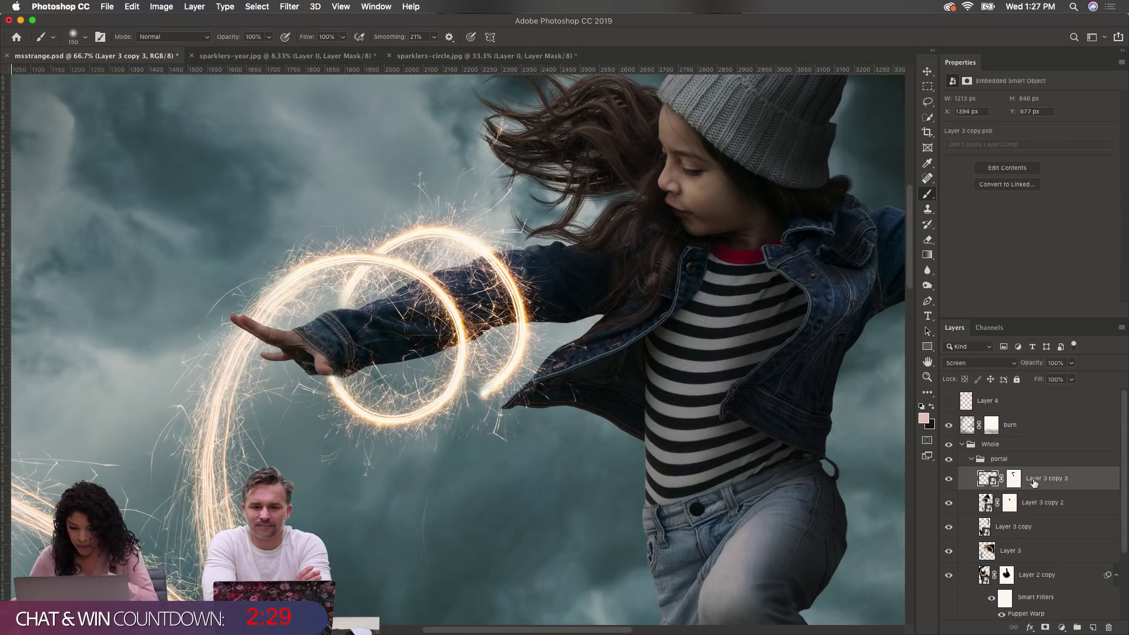
pyautogui.scroll(-3, 695, 386)
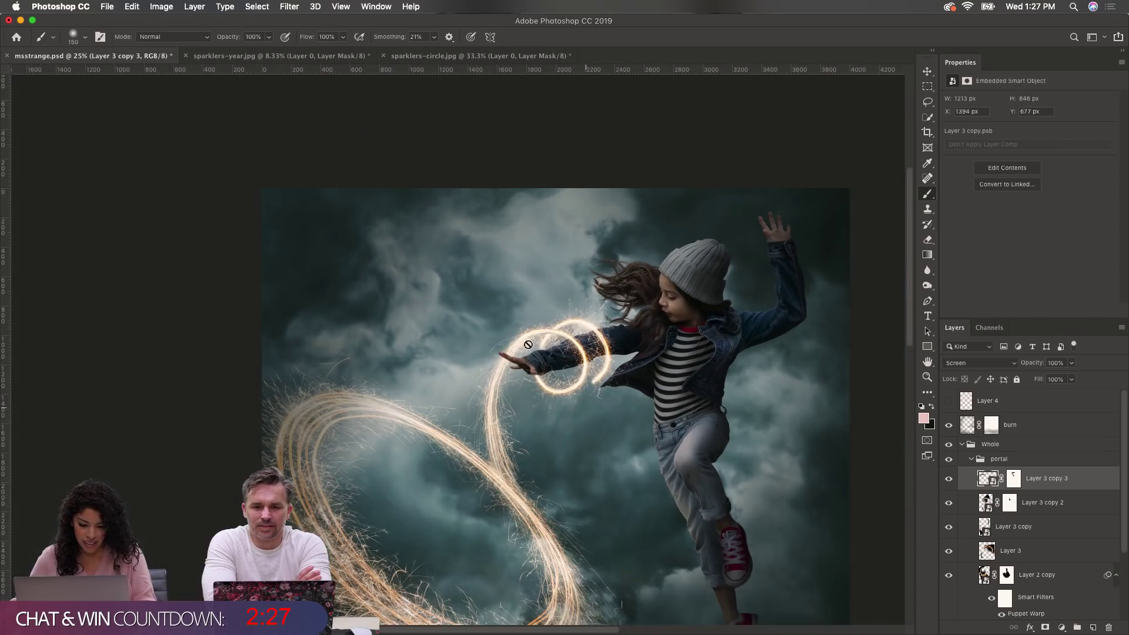
pyautogui.scroll(3, 695, 388)
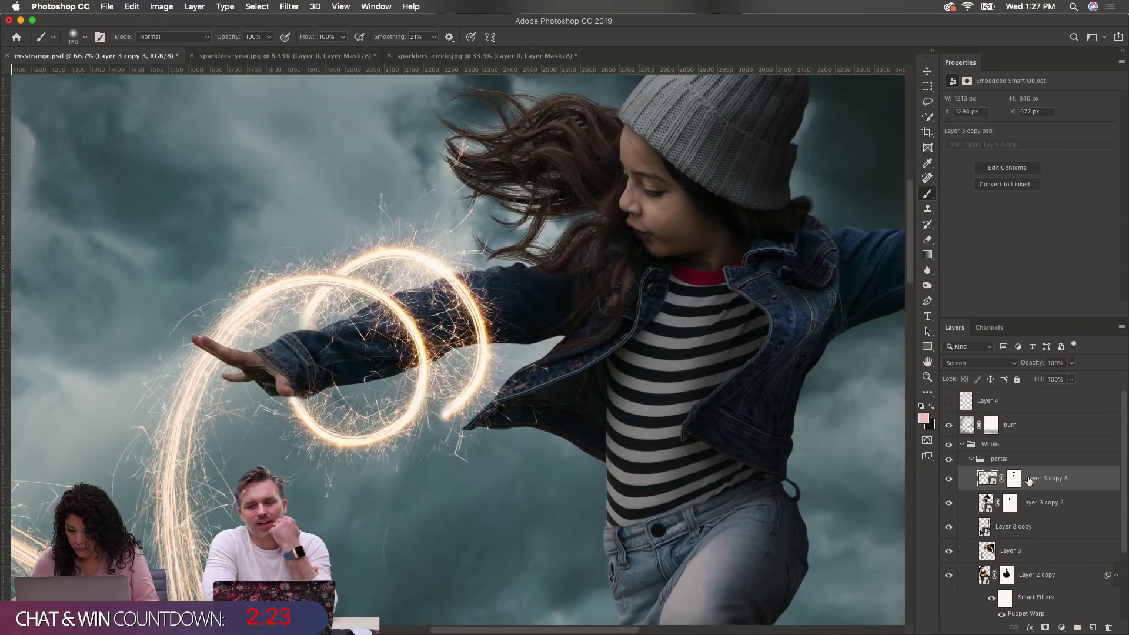
pyautogui.click(1015, 479)
pyautogui.rightClick(1015, 479)
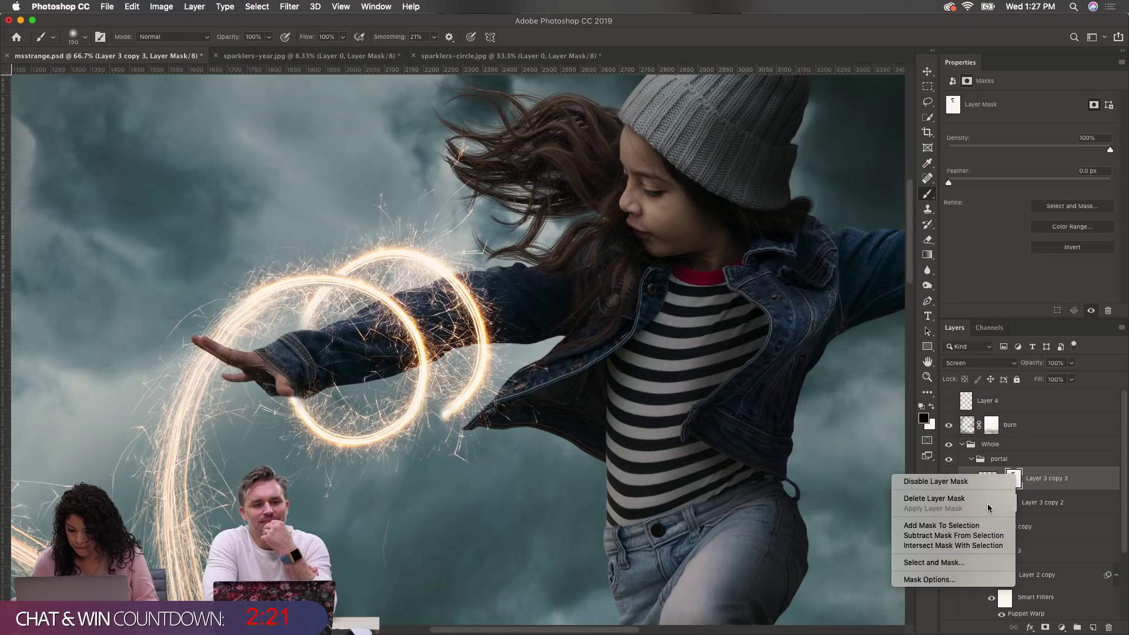
pyautogui.rightClick(1044, 486)
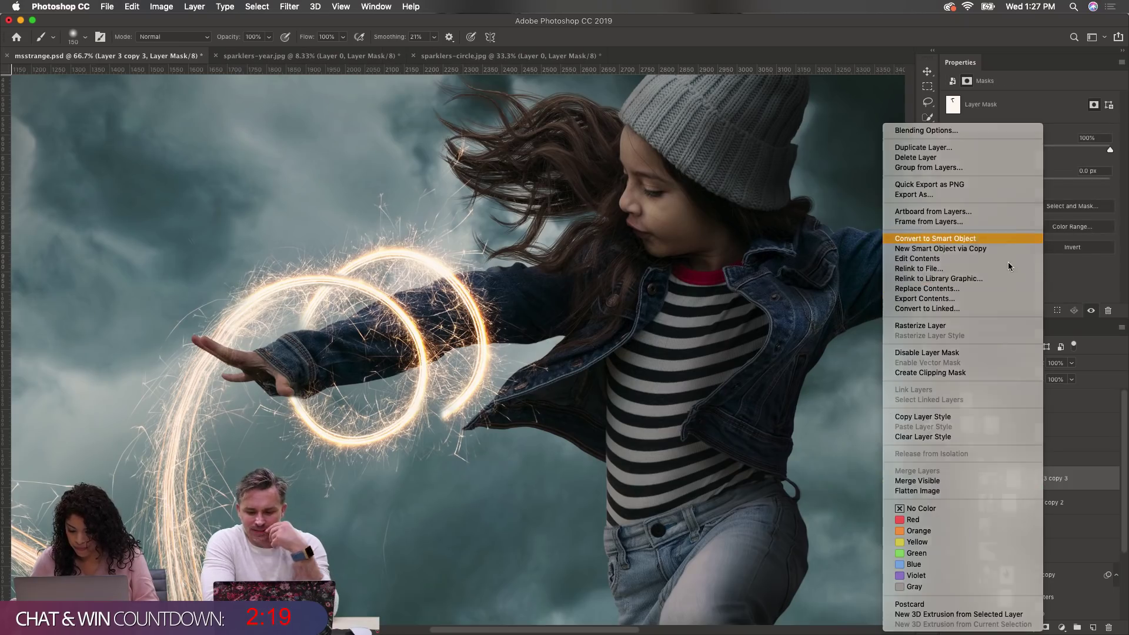
pyautogui.click(972, 236)
pyautogui.press('super+t')
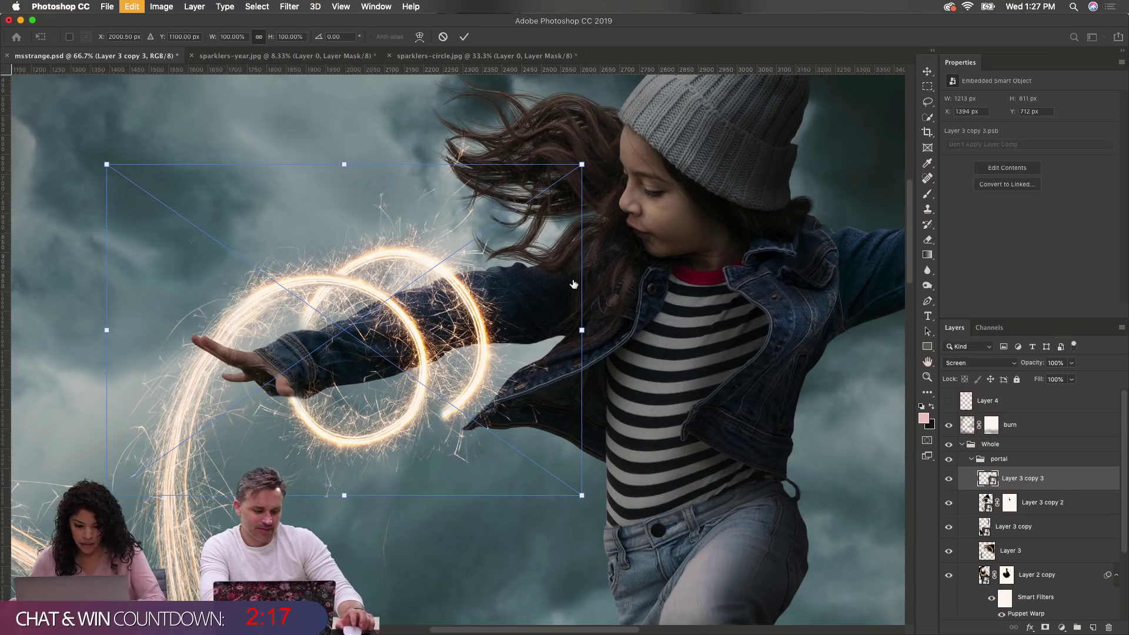
pyautogui.press('Return')
pyautogui.press('b')
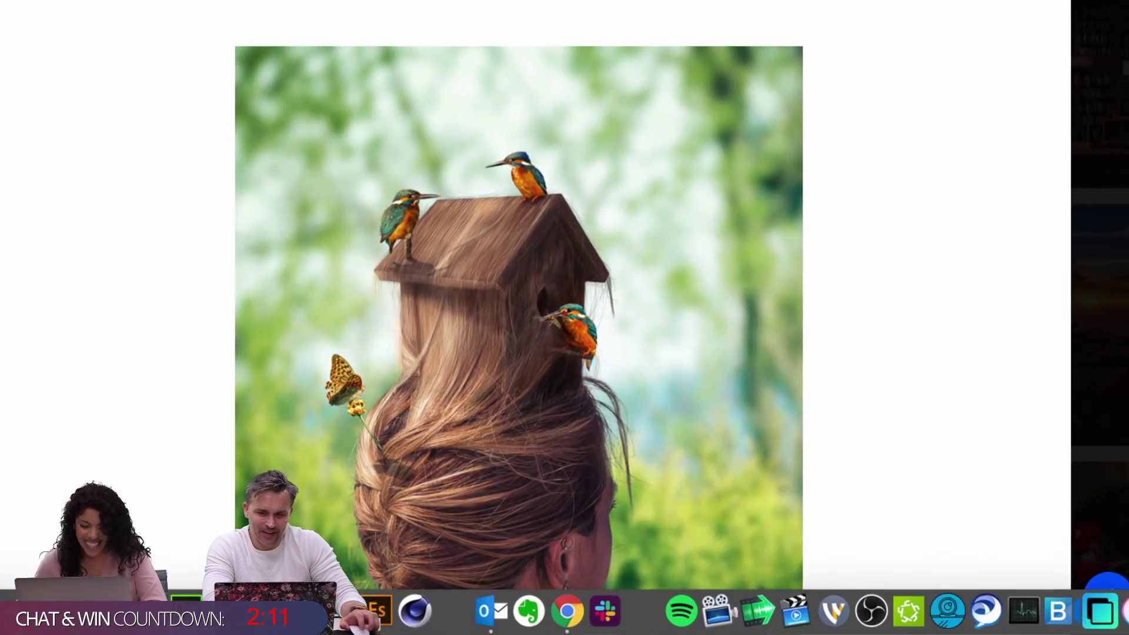
# Step: Switch to the online portfolio and examine the birdhouse hair composite down to the braid and shoulders
pyautogui.scroll(-2, 122, 506)
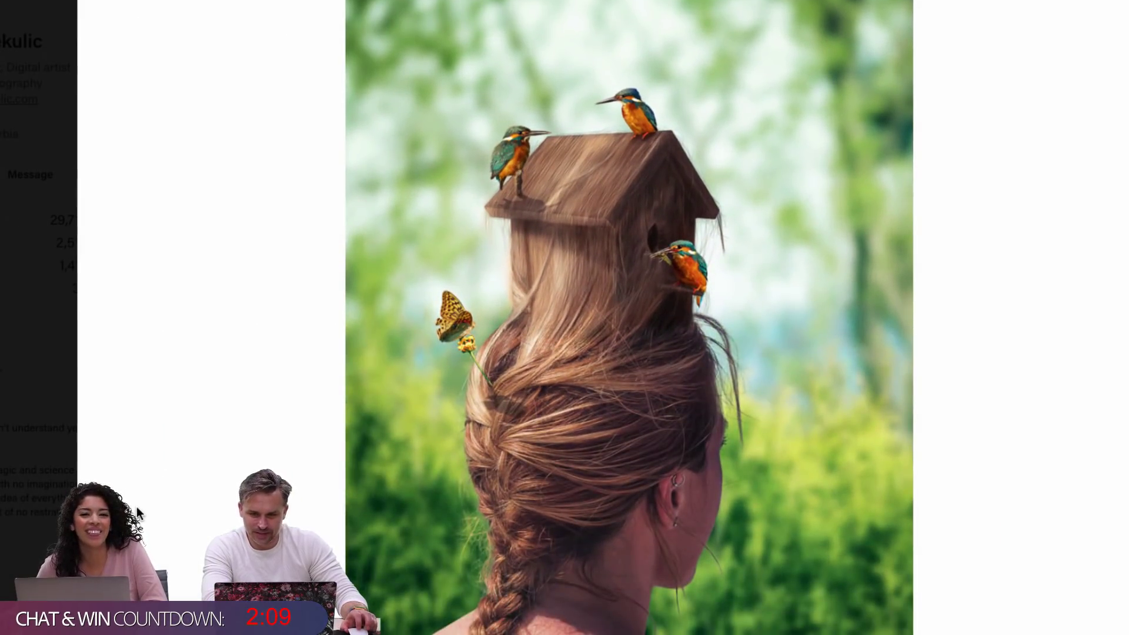
pyautogui.scroll(-2, 136, 506)
pyautogui.scroll(-1, 137, 507)
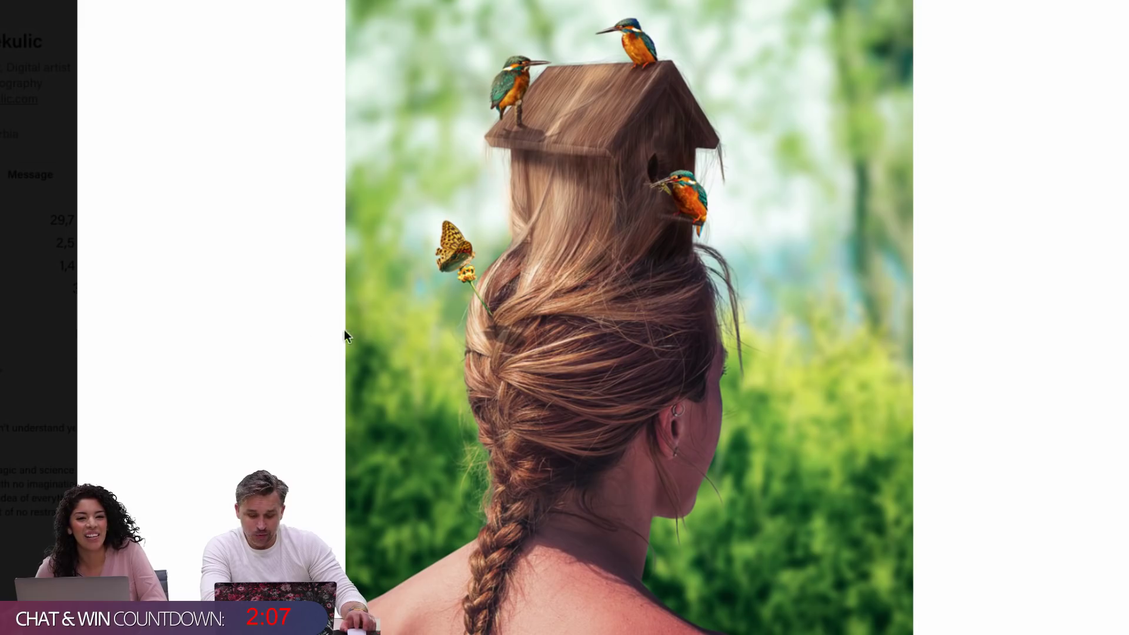
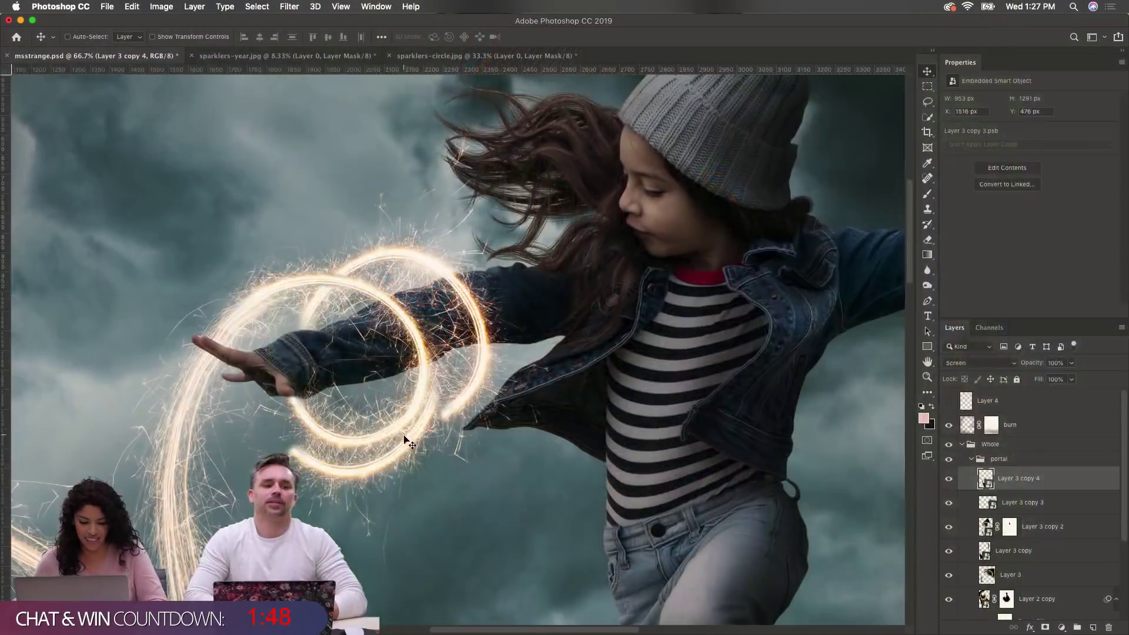
# Step: In Photoshop, try to move Layer 3 copy 4 off the lower loop and rotate it into an arc across the forearm
pyautogui.moveTo(403, 441); pyautogui.dragTo(540, 372)
pyautogui.hotkey('ctrl', 't')
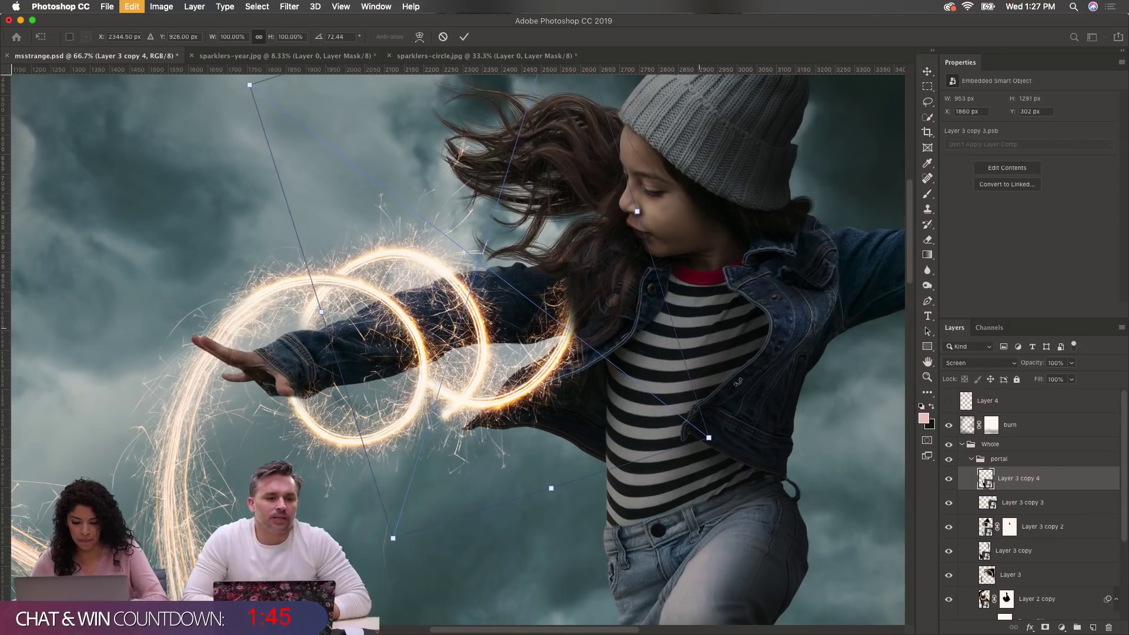
pyautogui.moveTo(703, 332); pyautogui.dragTo(358, 434)
pyautogui.press('Return')
pyautogui.moveTo(391, 359); pyautogui.dragTo(429, 407)
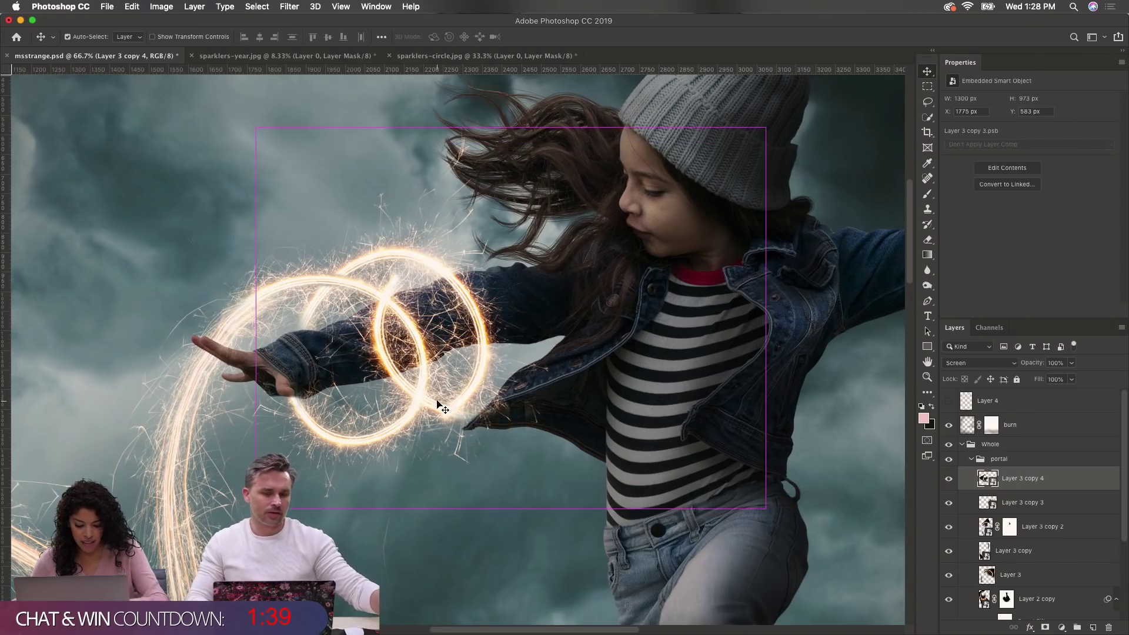
# Step: Try to fit Layer 3 copy 4 with a slight rotation and a move about 39 px left and 32 px up, and delete the layer
pyautogui.press('super+t')
pyautogui.moveTo(830, 413); pyautogui.dragTo(836, 326)
pyautogui.press('Return')
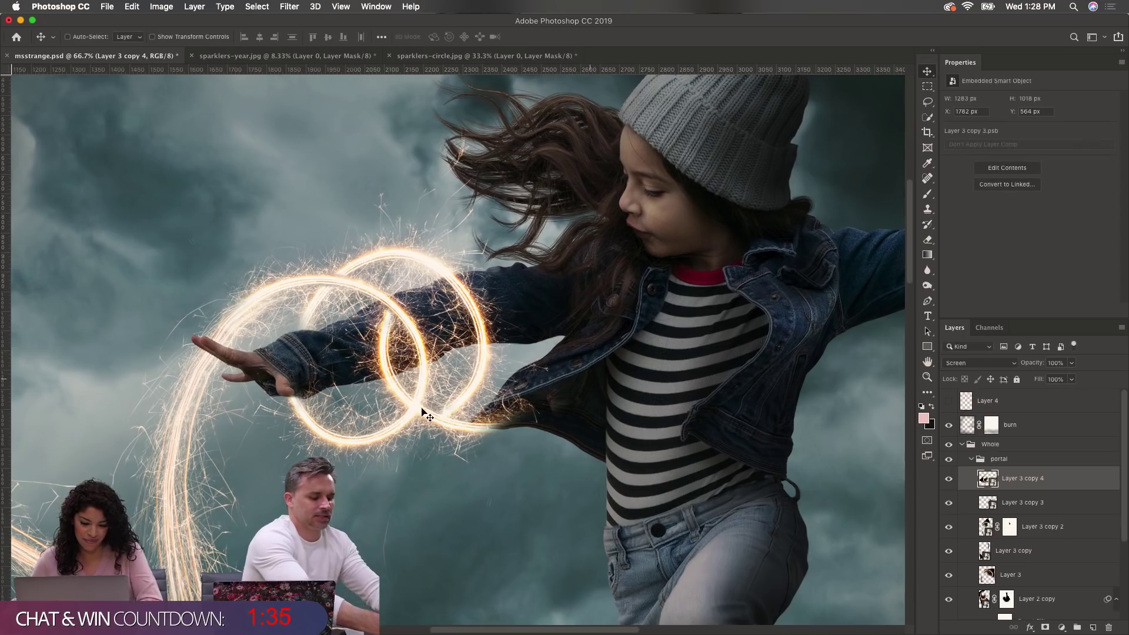
pyautogui.moveTo(443, 423); pyautogui.dragTo(422, 404)
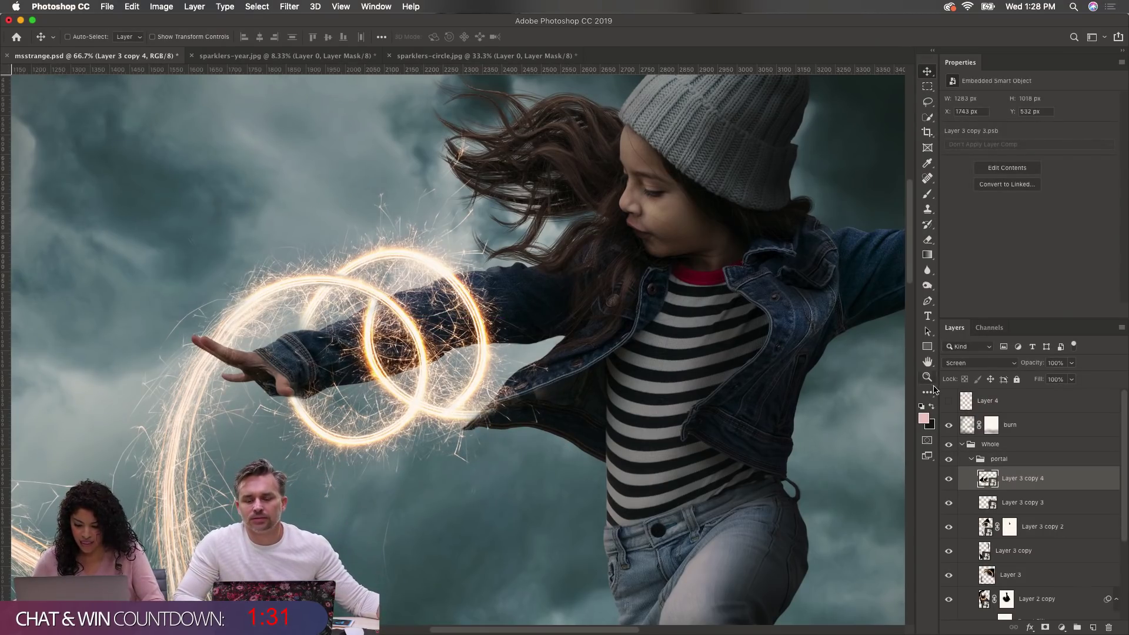
pyautogui.moveTo(1092, 482); pyautogui.dragTo(1108, 627)
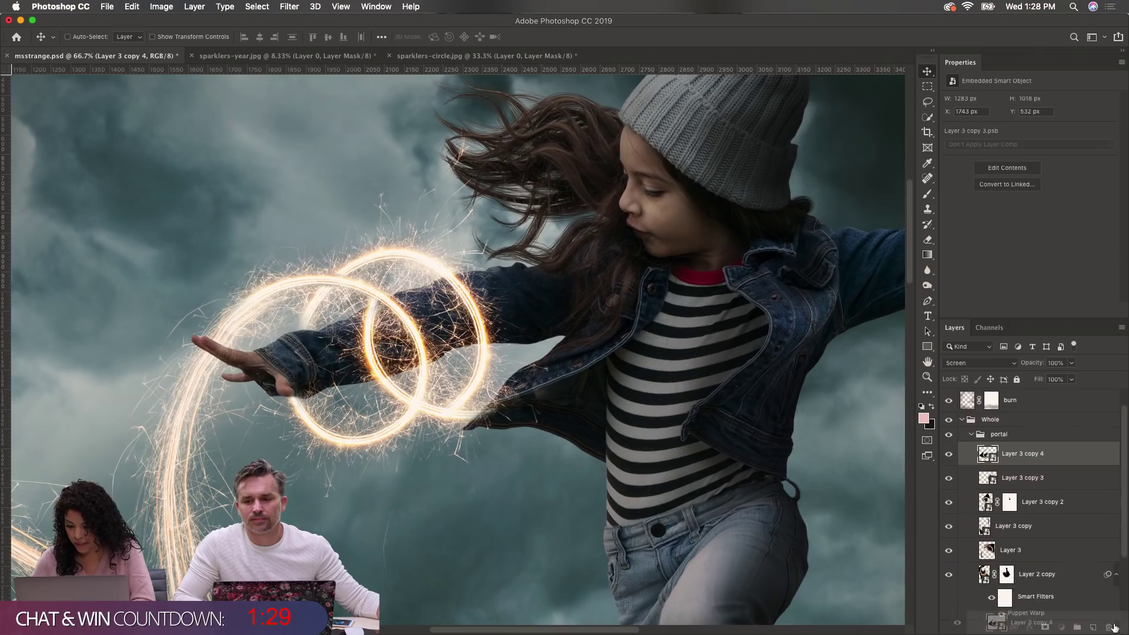
# Step: Duplicate Layer 3 copy above Layer 3 copy 3 and move the duplicate about 186 px right and 84 px up to join the second loop
pyautogui.click(948, 503)
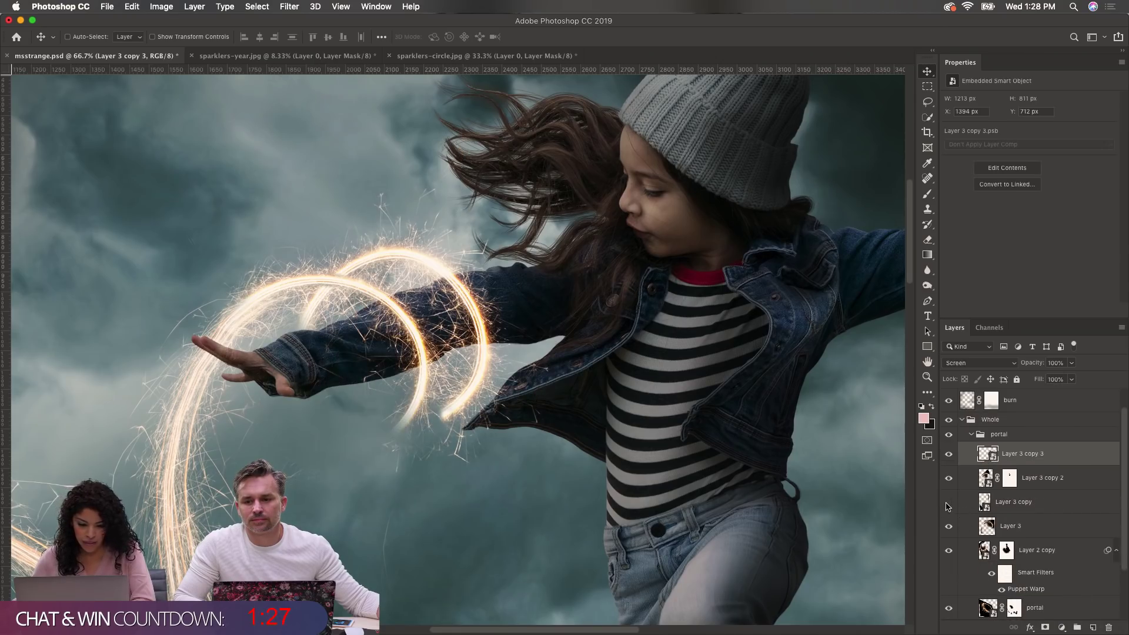
pyautogui.moveTo(1029, 506); pyautogui.dragTo(1091, 625)
pyautogui.moveTo(1026, 501); pyautogui.dragTo(1026, 450)
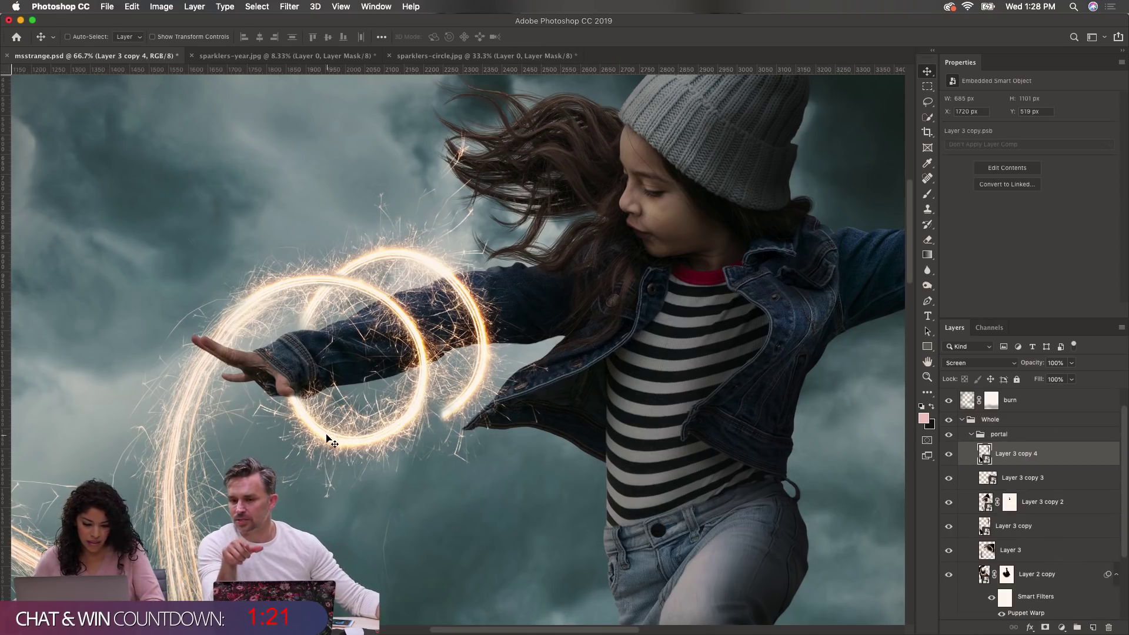
pyautogui.moveTo(327, 436); pyautogui.dragTo(397, 405)
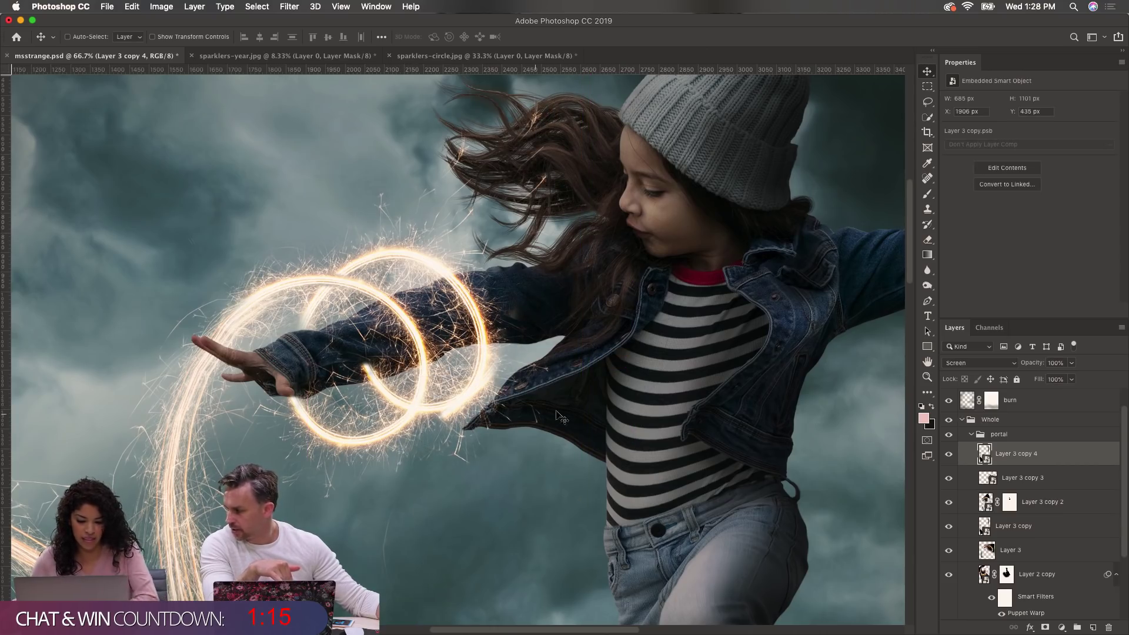
# Step: Add a layer mask to Layer 3 copy 4 and hide the arc's end over the sleeve with a 70 px brush
pyautogui.click(1045, 627)
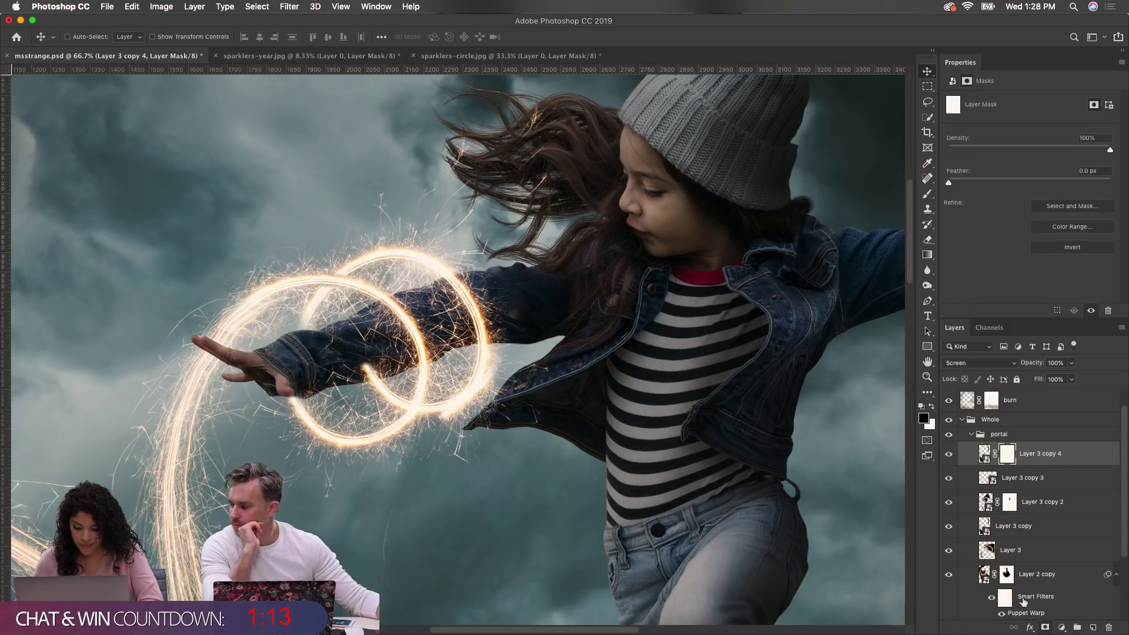
pyautogui.click(926, 195)
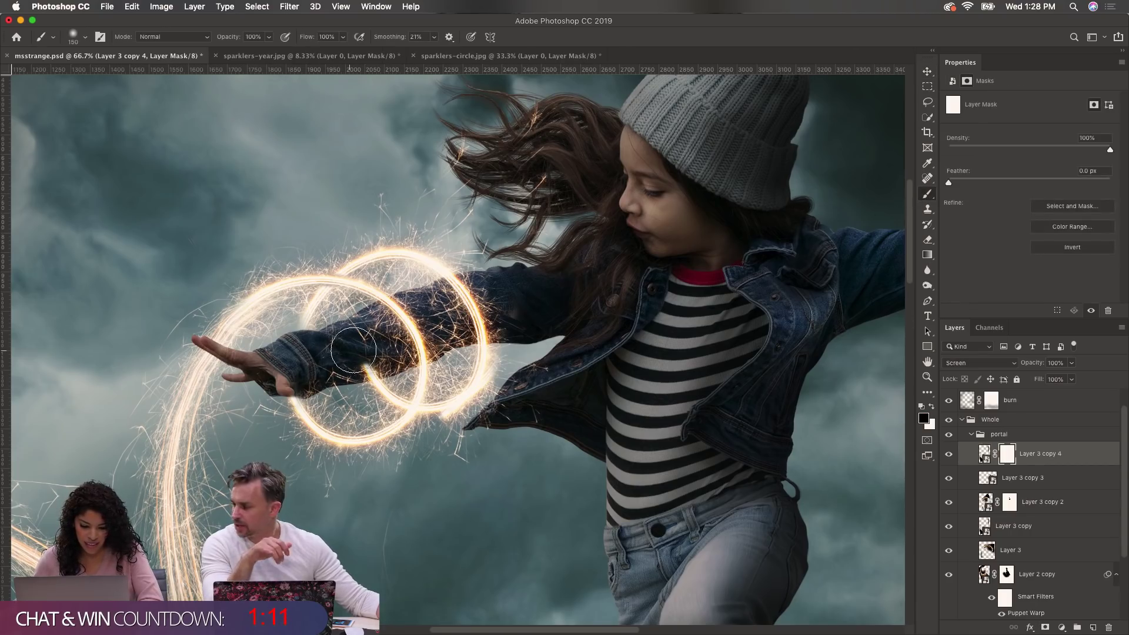
pyautogui.press('[')
pyautogui.press('[')
pyautogui.press('[')
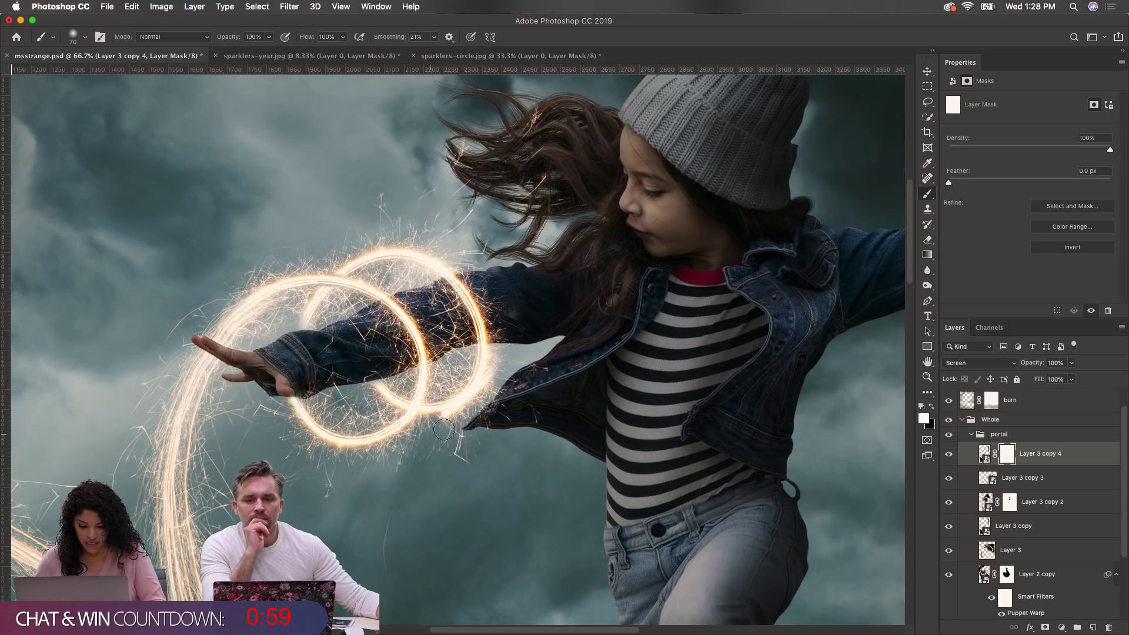
# Step: Compare Layer 3 copy 4 hidden and shown, and mask its stray sparks beside the jacket
pyautogui.click(949, 457)
pyautogui.click(949, 457)
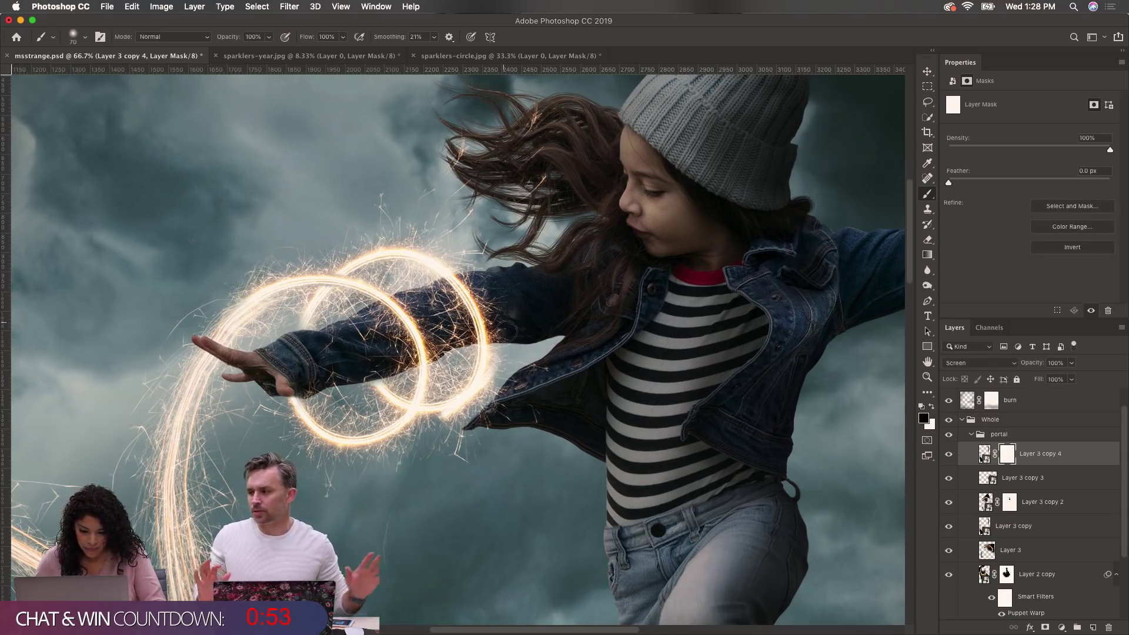
pyautogui.moveTo(506, 381); pyautogui.dragTo(495, 386)
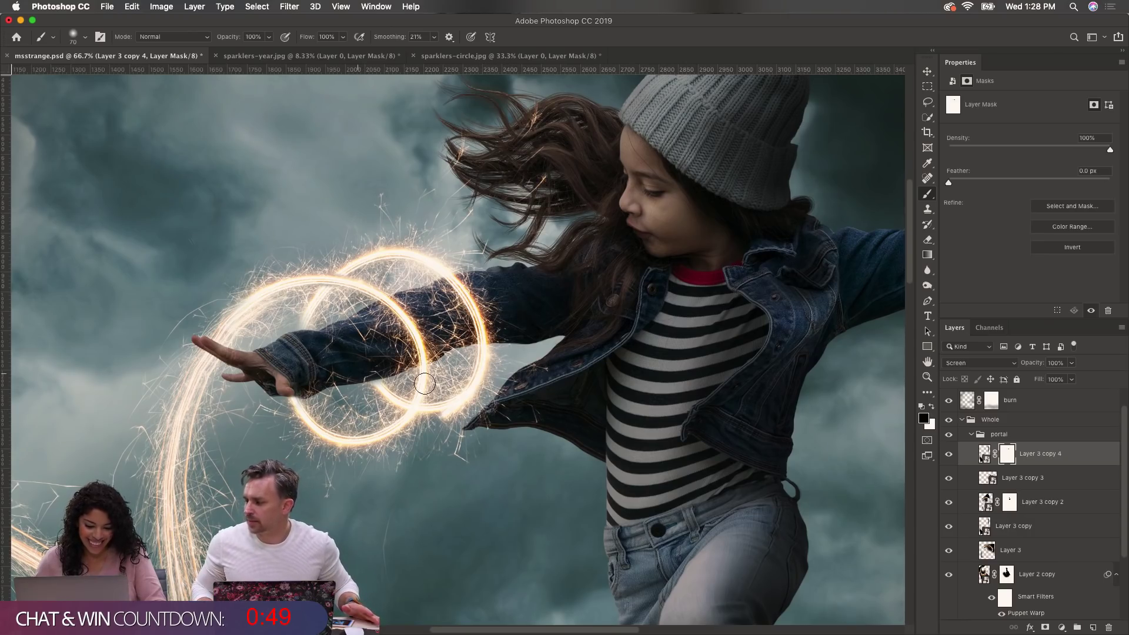
# Step: Add a layer mask to Layer 3 copy 3 and paint out the stray glow at the lower end of the rear loop
pyautogui.click(948, 478)
pyautogui.click(1018, 479)
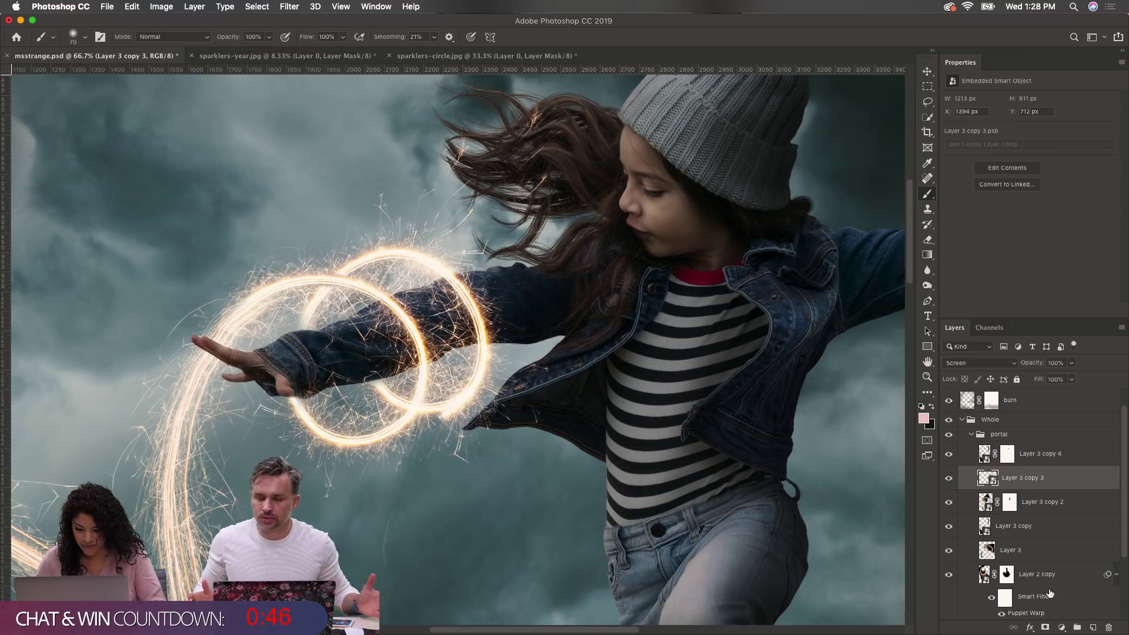
pyautogui.click(1045, 627)
pyautogui.moveTo(459, 424)
pyautogui.mouseDown()
pyautogui.moveTo(473, 416)
pyautogui.moveTo(459, 421)
pyautogui.mouseUp()
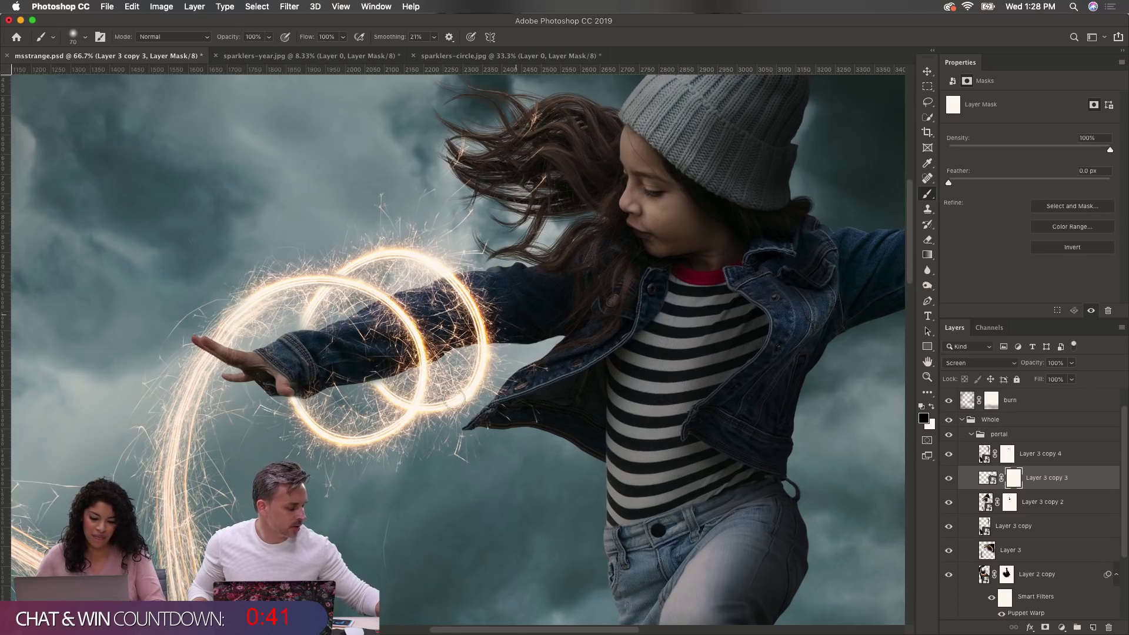
# Step: Duplicate Layer 3 copy 4 and rotate the copied sparkler arc near the girl's hair with Free Transform
pyautogui.keyDown('alt'); pyautogui.keyDown('super'); pyautogui.click(424, 355); pyautogui.keyUp('super'); pyautogui.keyUp('alt')
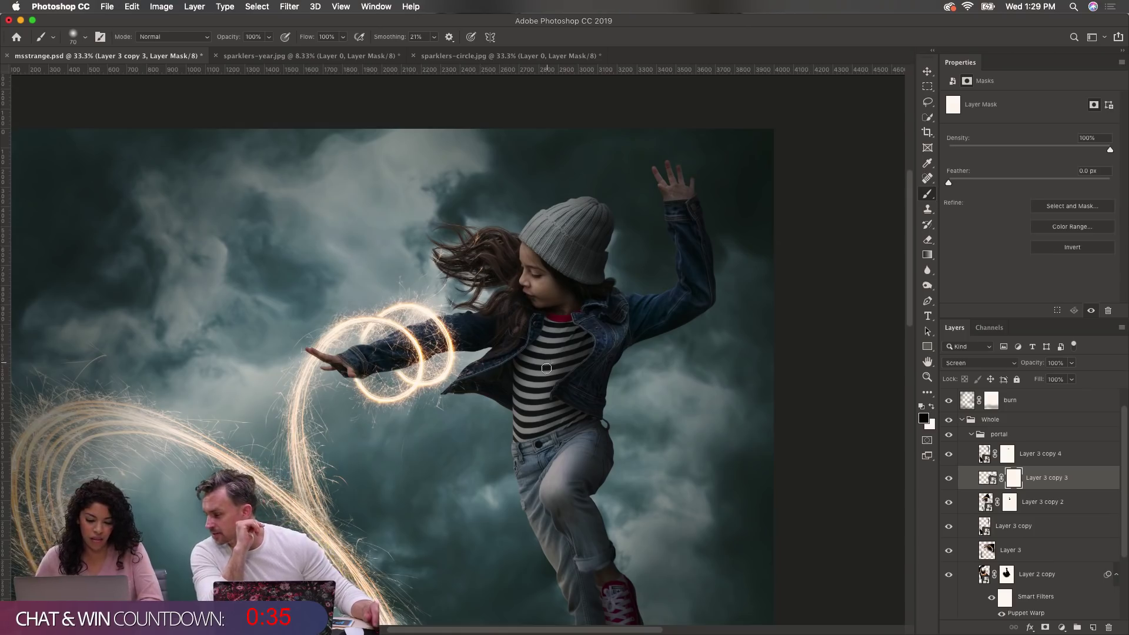
pyautogui.scroll(2, 546, 368)
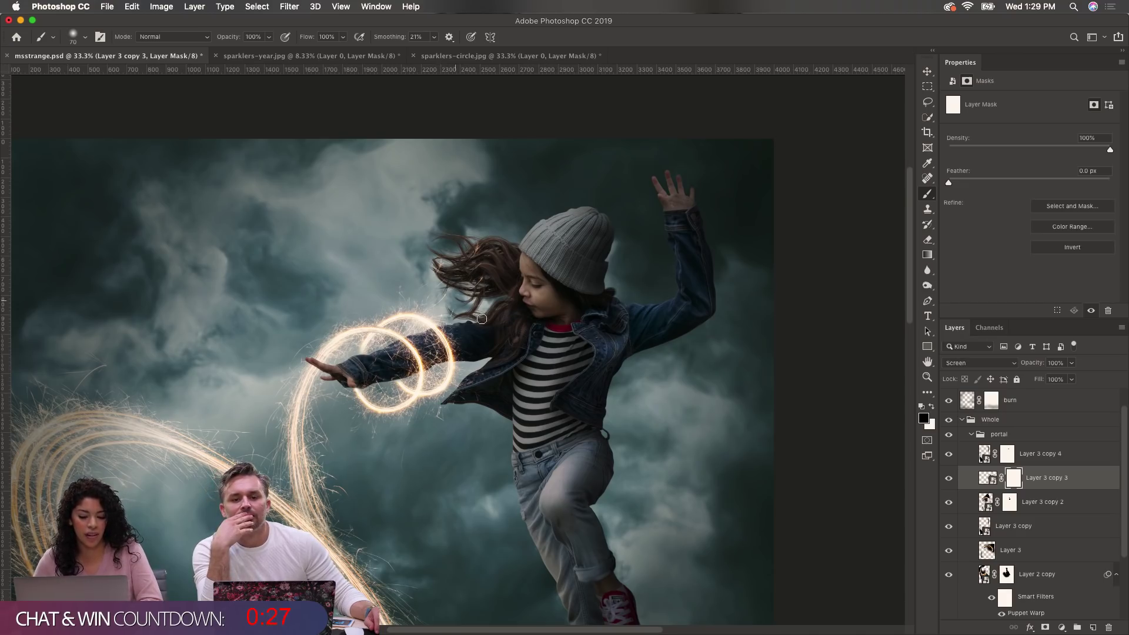
pyautogui.click(1044, 459)
pyautogui.press('super+j')
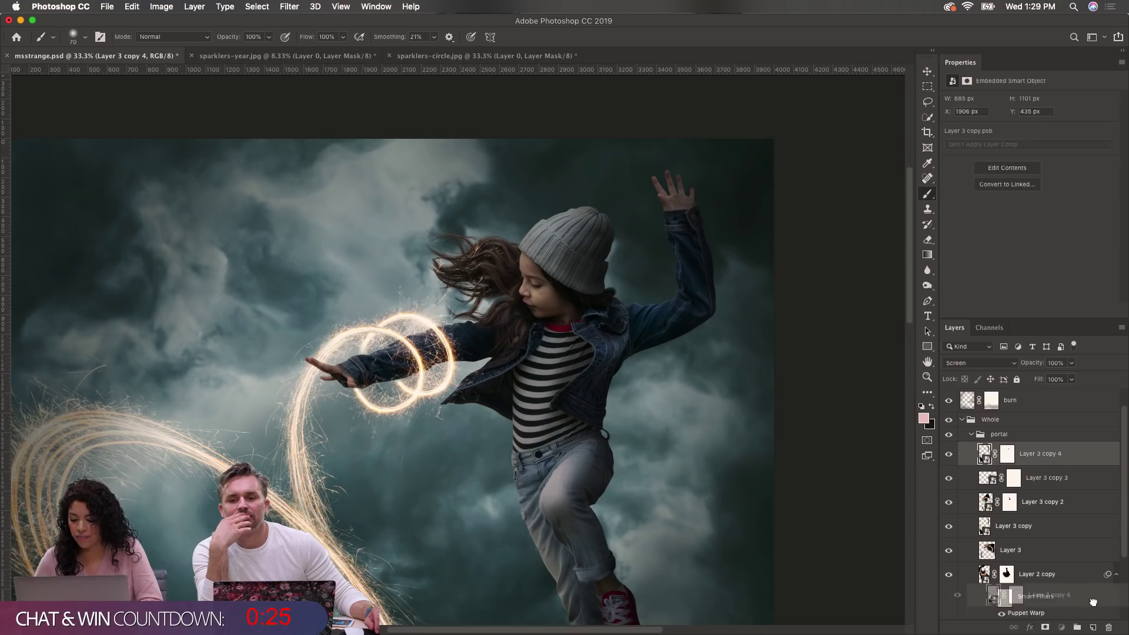
pyautogui.press('super+t')
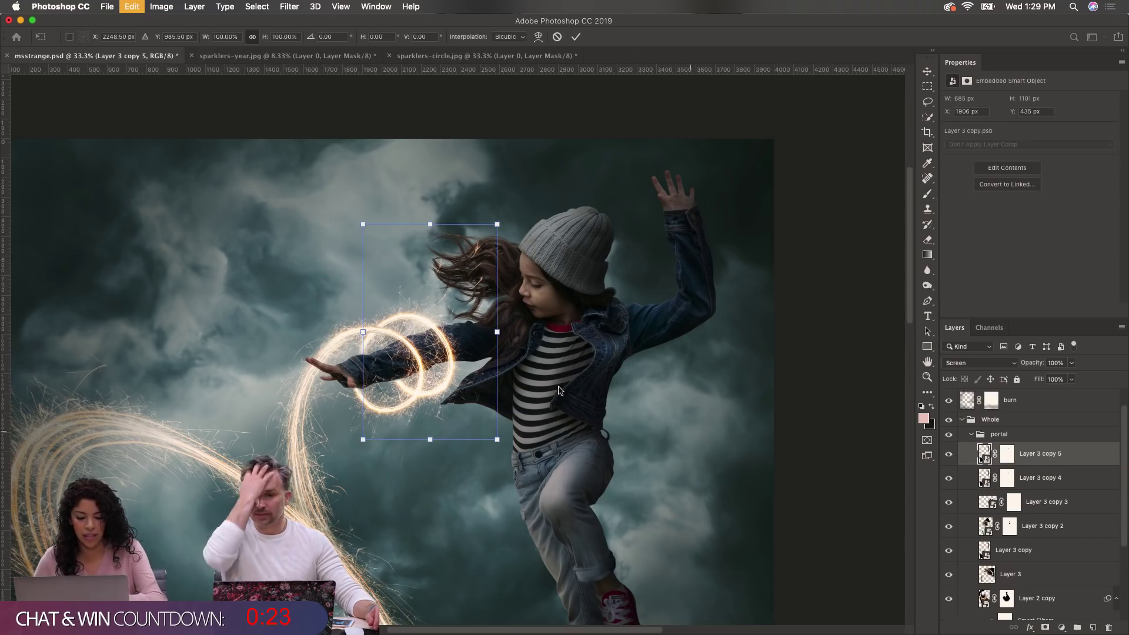
pyautogui.moveTo(558, 194); pyautogui.dragTo(408, 379)
pyautogui.press('Return')
pyautogui.press('b')
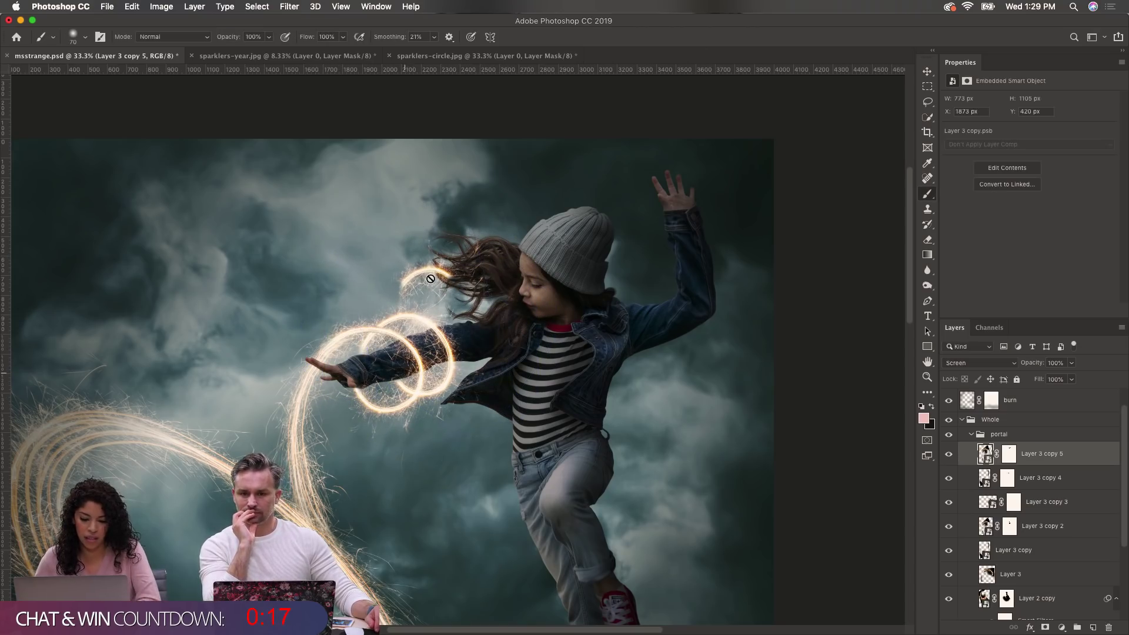
# Step: Move the duplicated sparkler arc down onto the girl's sleeve, to about X 1950 px, Y 643 px, beside the existing loops
pyautogui.press('v')
pyautogui.moveTo(430, 272); pyautogui.dragTo(444, 315)
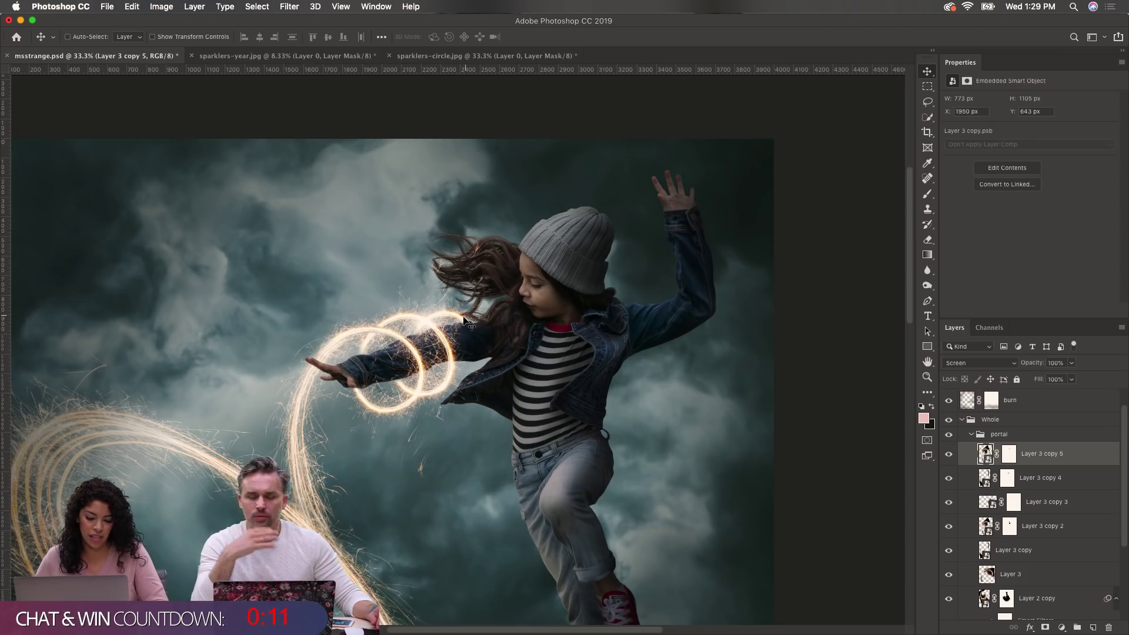
pyautogui.keyDown('alt'); pyautogui.click(283, 422); pyautogui.keyUp('alt')
pyautogui.keyDown('alt'); pyautogui.click(283, 422); pyautogui.keyUp('alt')
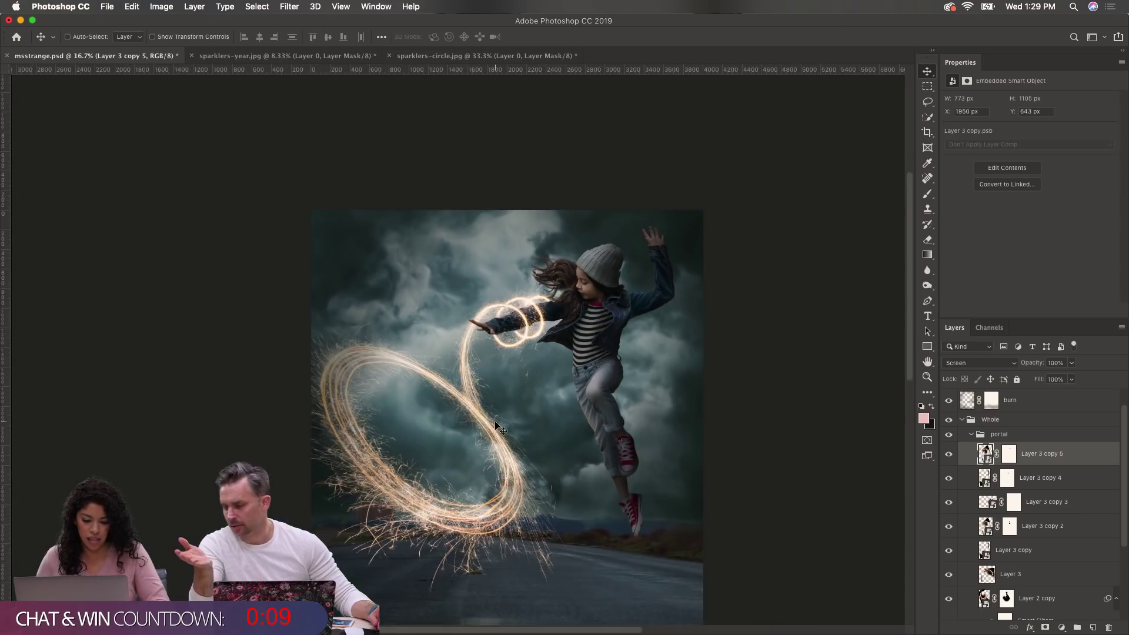
pyautogui.scroll(-4, 495, 422)
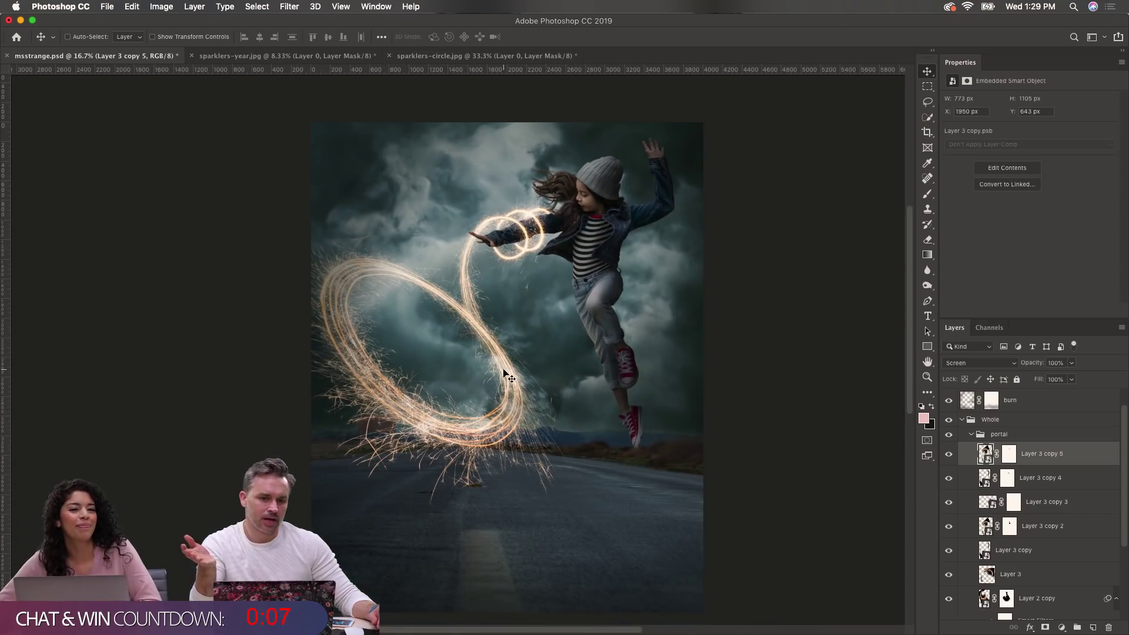
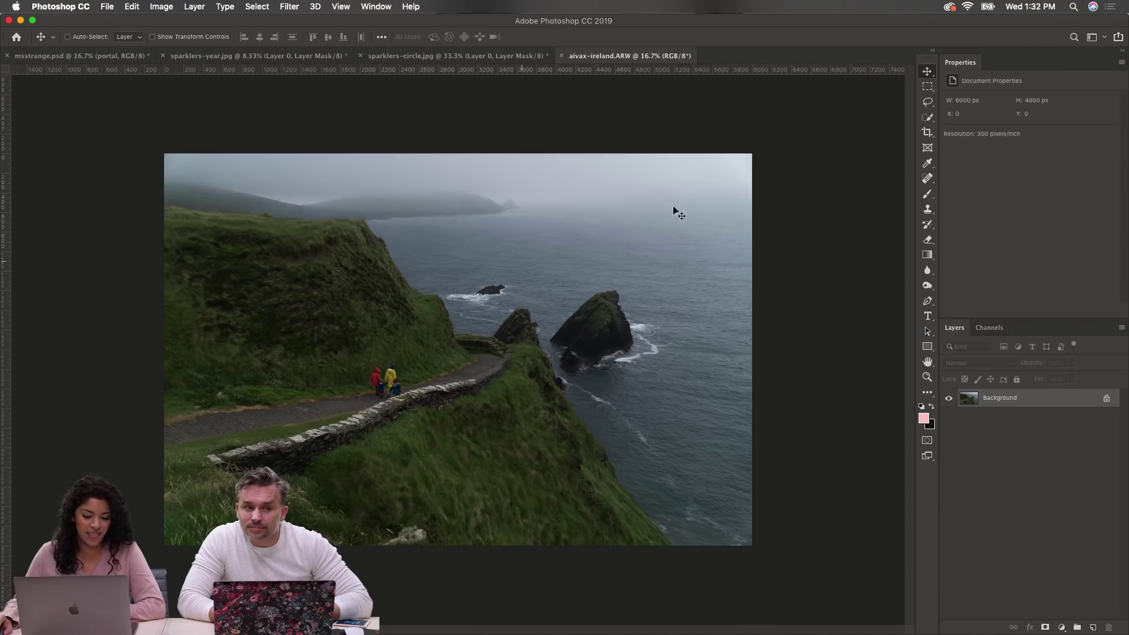
# Step: Bring the whole aivax-ireland.ARW coast photo into msstrange.psd as a new layer with the Move tool
pyautogui.click(925, 87)
pyautogui.press('v')
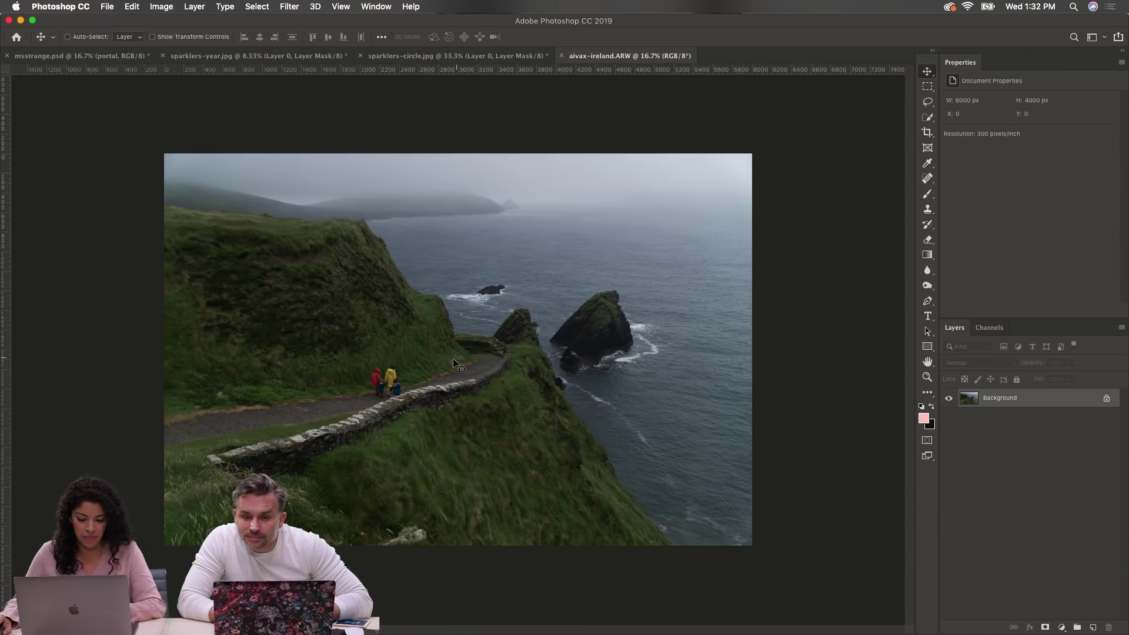
pyautogui.moveTo(301, 262); pyautogui.dragTo(268, 221)
pyautogui.click(73, 56)
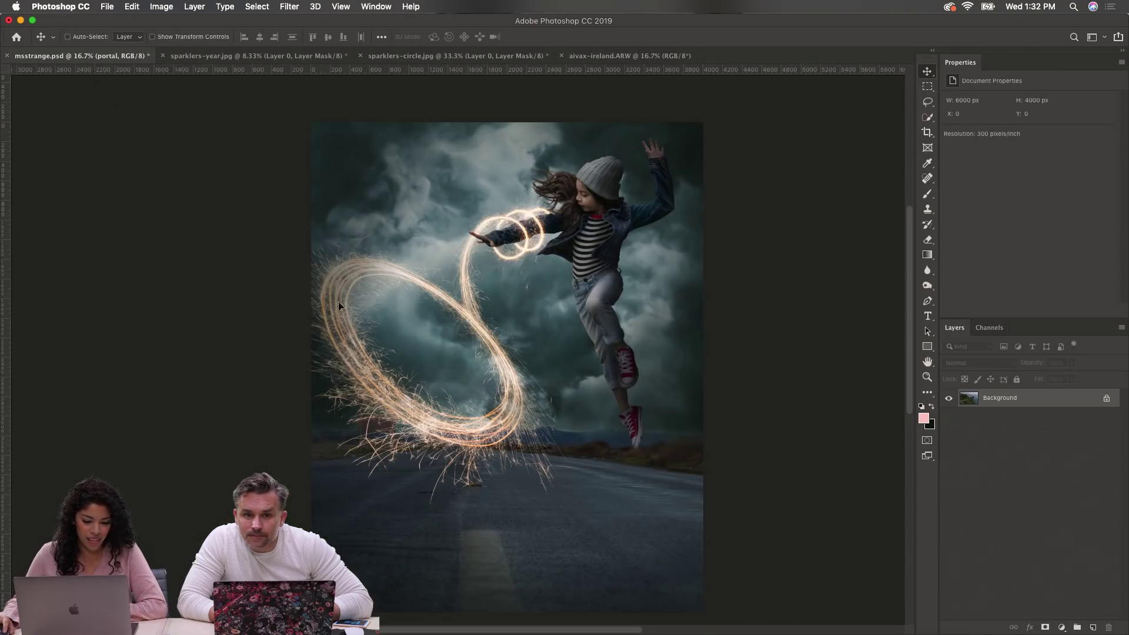
pyautogui.moveTo(400, 355); pyautogui.dragTo(583, 375)
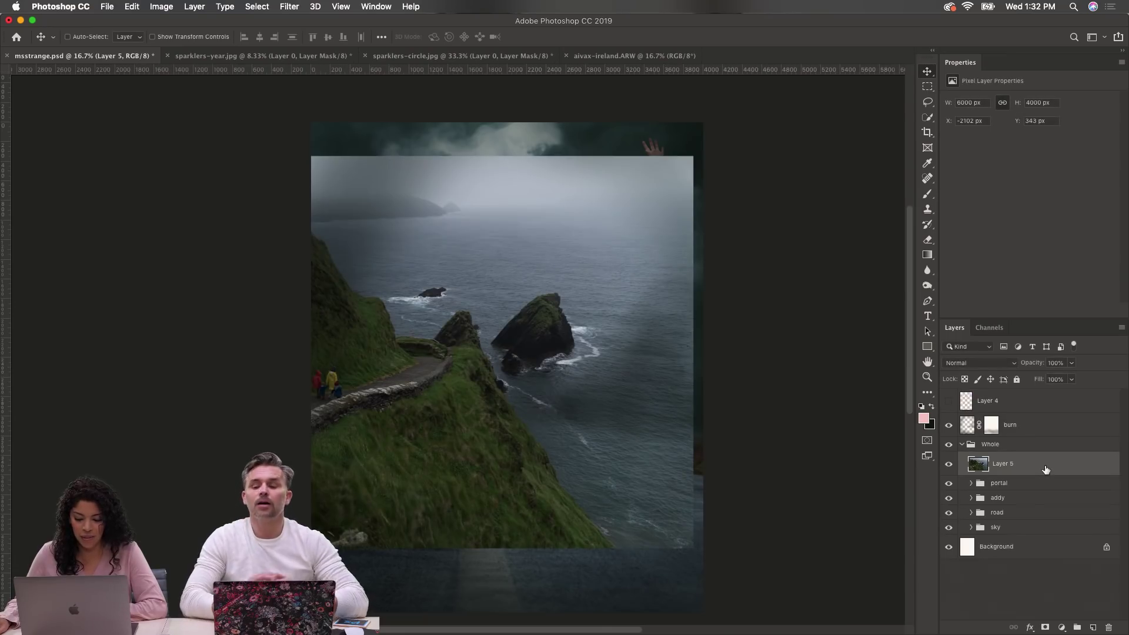
# Step: Place the coast photo layer directly below the portal group and convert it to a smart object
pyautogui.moveTo(1045, 468); pyautogui.dragTo(1035, 492)
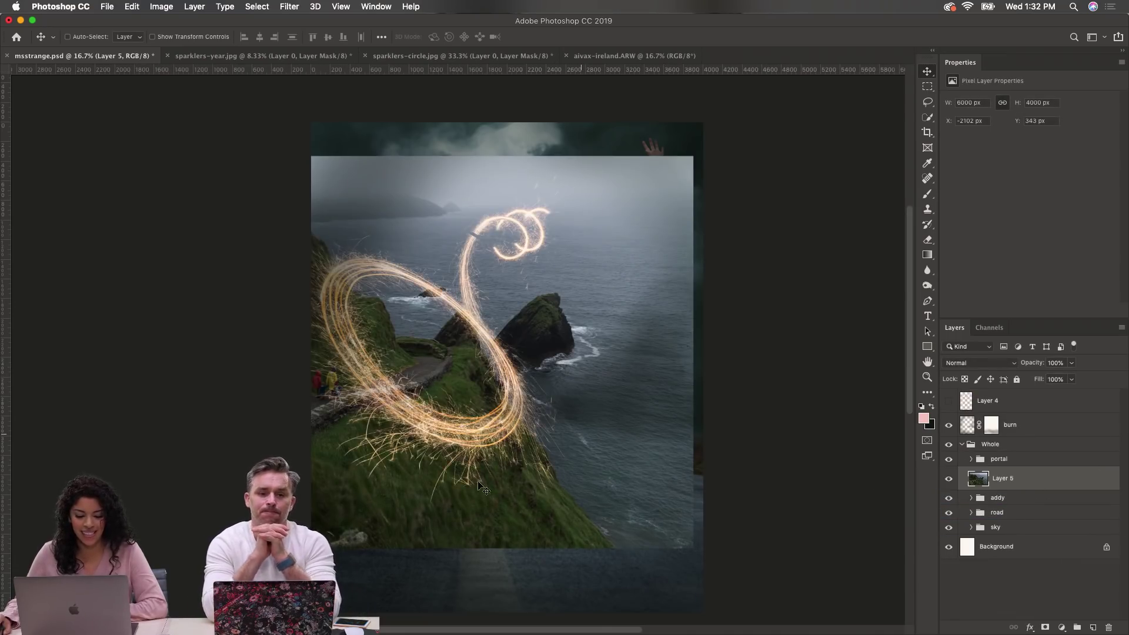
pyautogui.rightClick(999, 481)
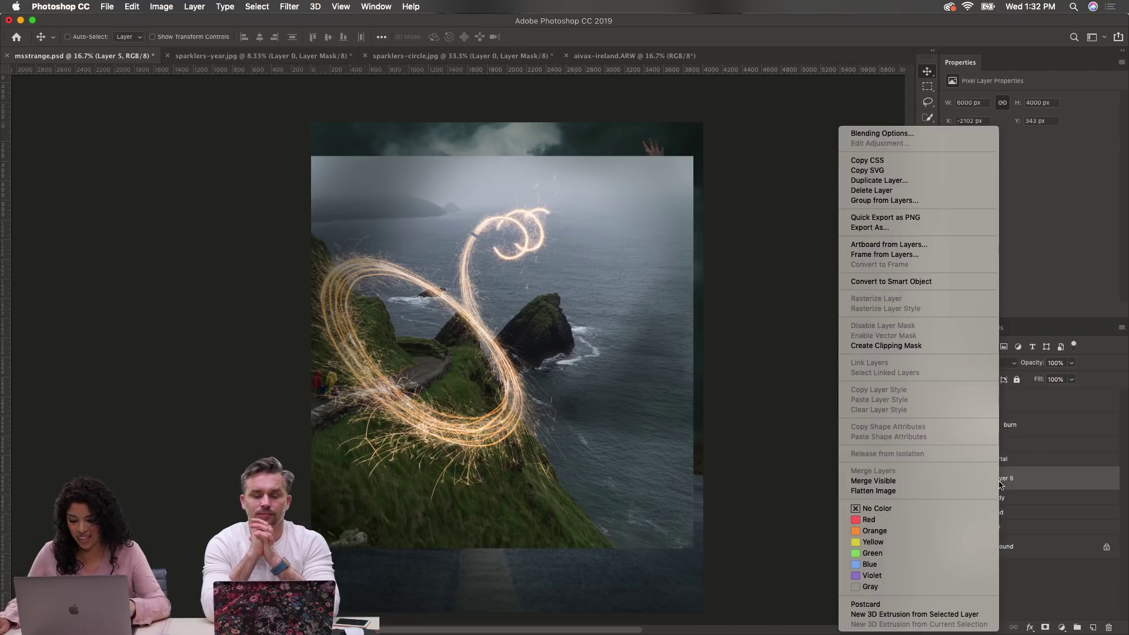
pyautogui.click(895, 283)
# Step: Scale the coast photo down to about 2590 by 1727 px and position it behind the large sparkler ring
pyautogui.press('super+t')
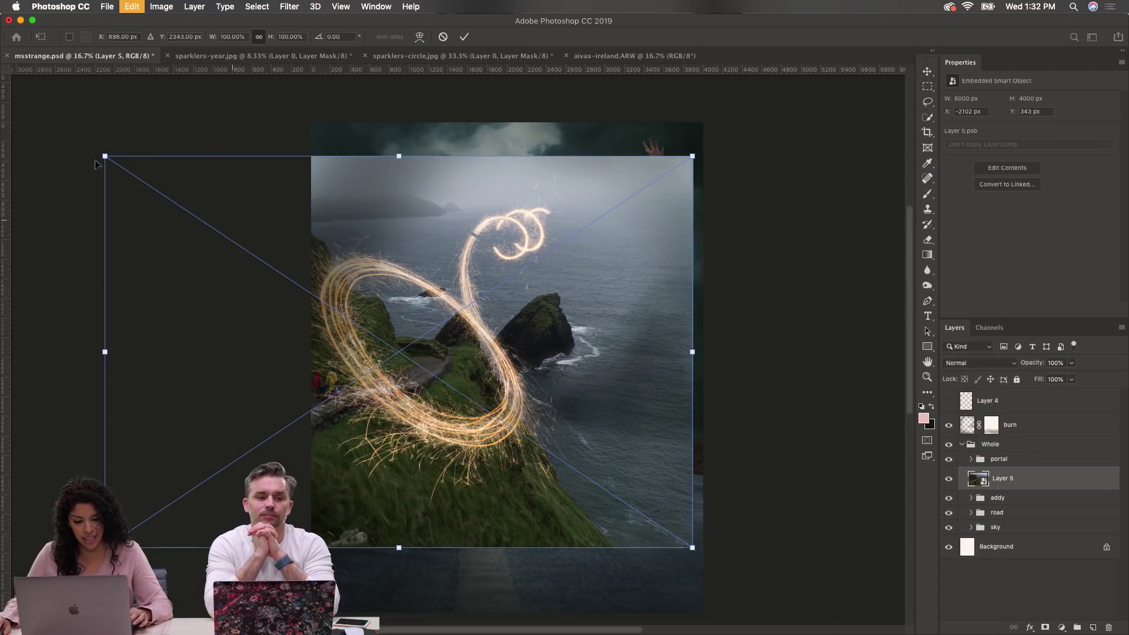
pyautogui.moveTo(105, 156); pyautogui.dragTo(438, 330)
pyautogui.moveTo(559, 499); pyautogui.dragTo(462, 396)
pyautogui.moveTo(594, 244); pyautogui.dragTo(555, 270)
pyautogui.moveTo(454, 387); pyautogui.dragTo(461, 374)
pyautogui.press('Return')
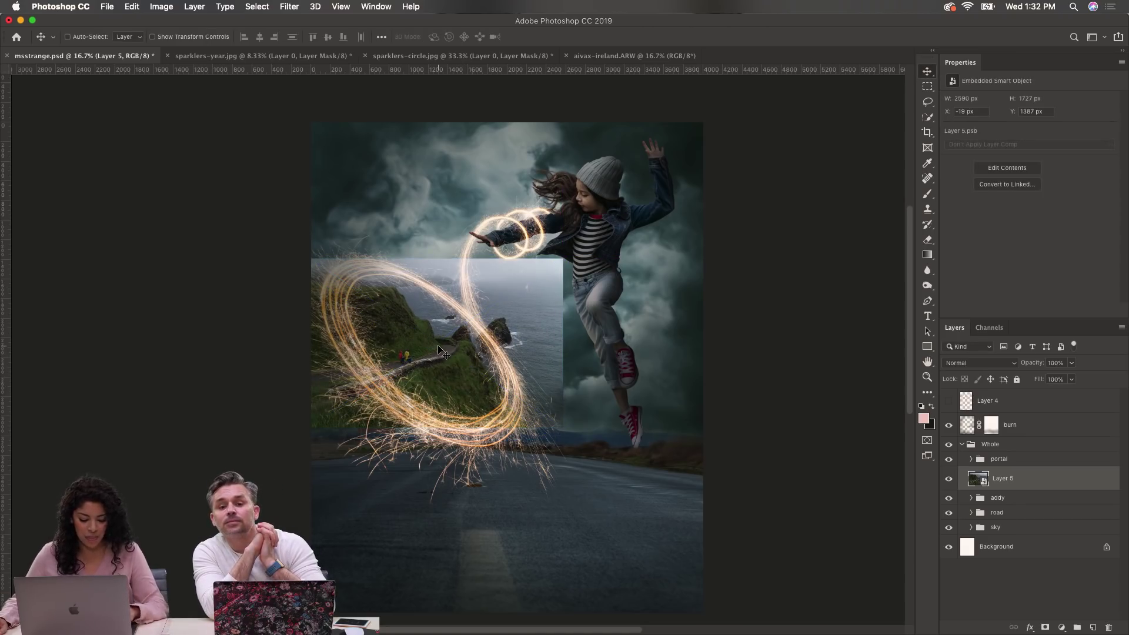
# Step: Rescale the coast photo to about 42.48% and shift it so the cliff path sits inside the sparkler ring
pyautogui.press('super+t')
pyautogui.moveTo(562, 259); pyautogui.dragTo(541, 273)
pyautogui.moveTo(451, 390); pyautogui.dragTo(449, 383)
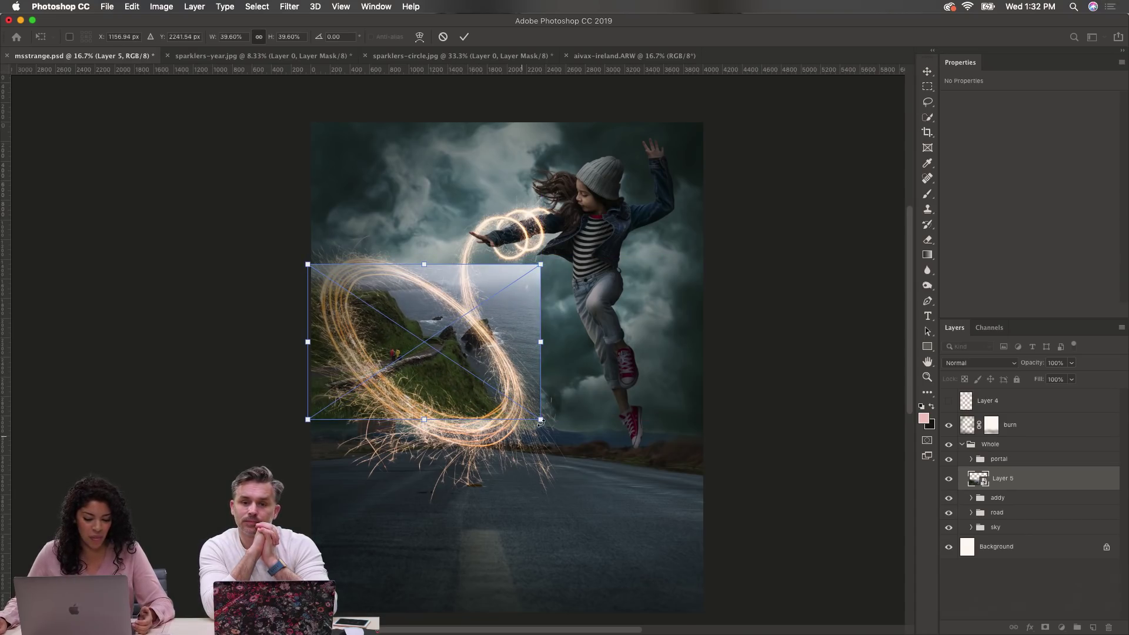
pyautogui.moveTo(541, 421); pyautogui.dragTo(556, 431)
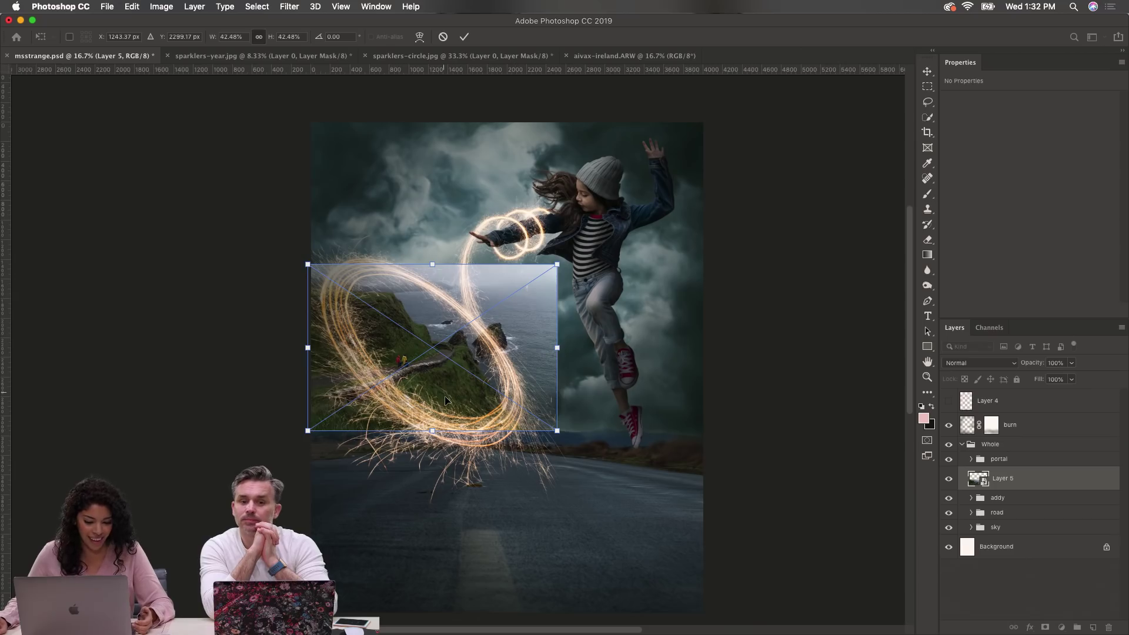
pyautogui.moveTo(445, 400); pyautogui.dragTo(437, 398)
pyautogui.press('Return')
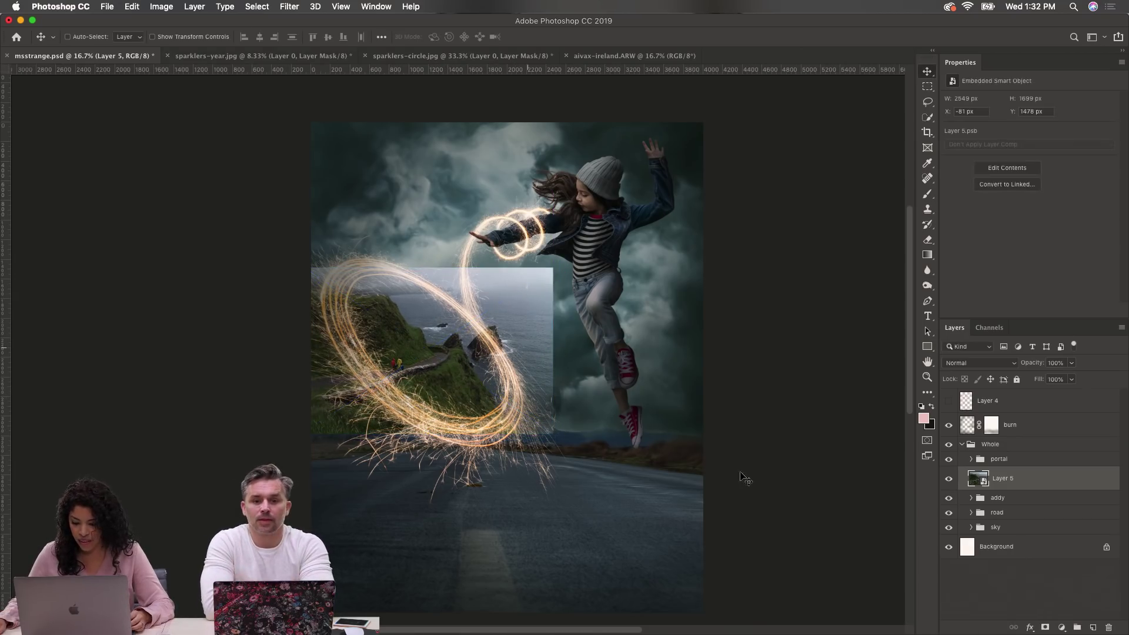
# Step: Add a layer mask to the coast photo and brush black over the part above and right of the ring
pyautogui.click(1045, 628)
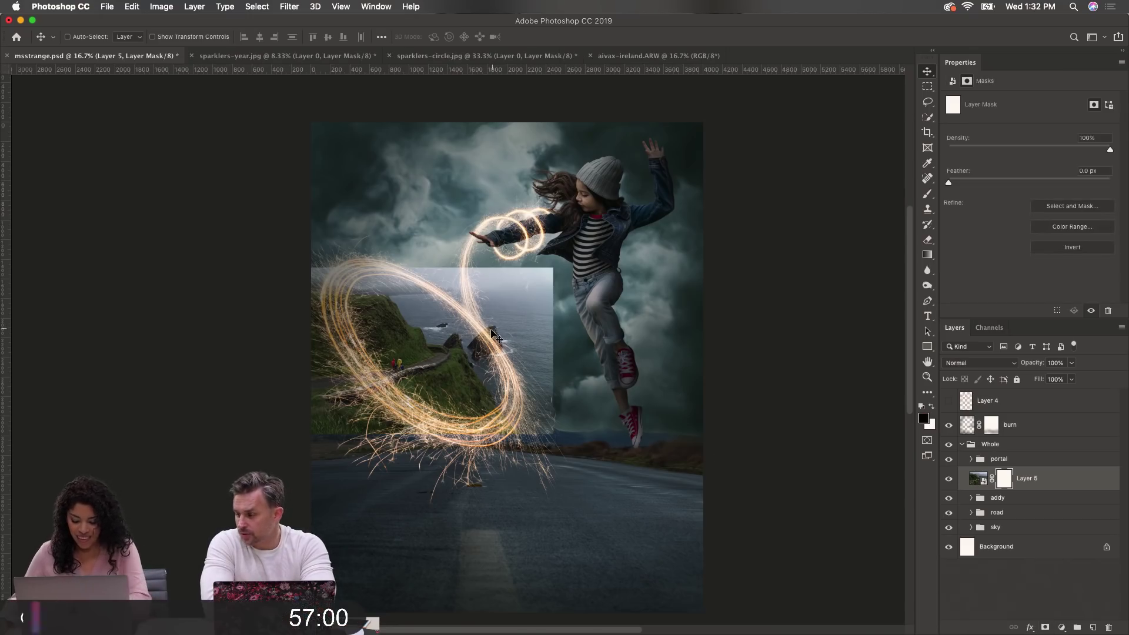
pyautogui.click(928, 194)
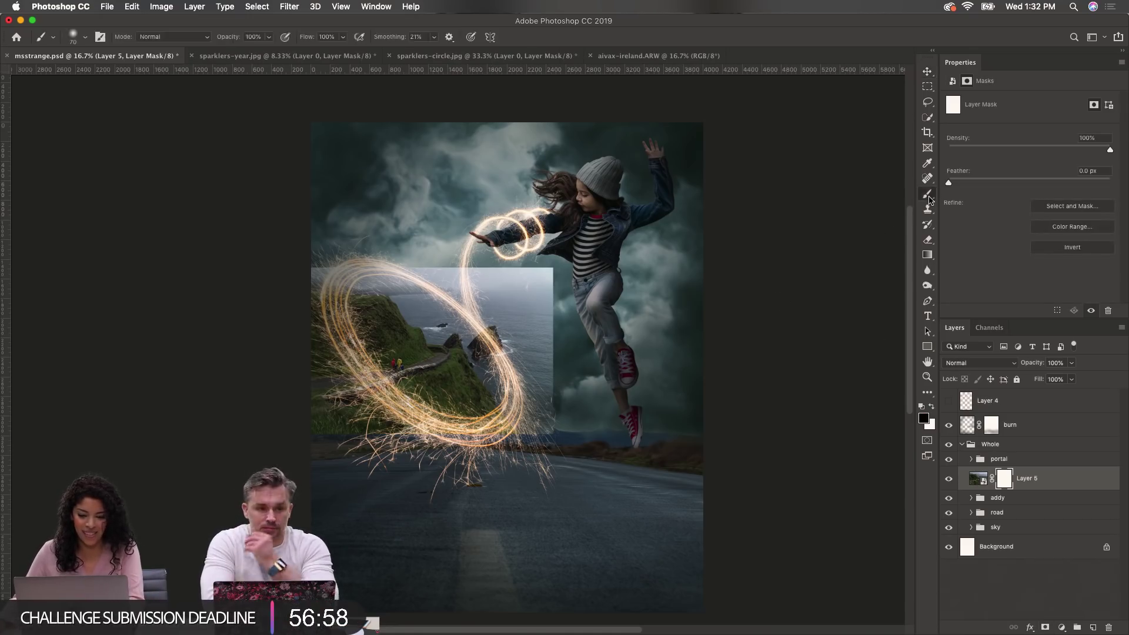
pyautogui.press(']')
pyautogui.press(']')
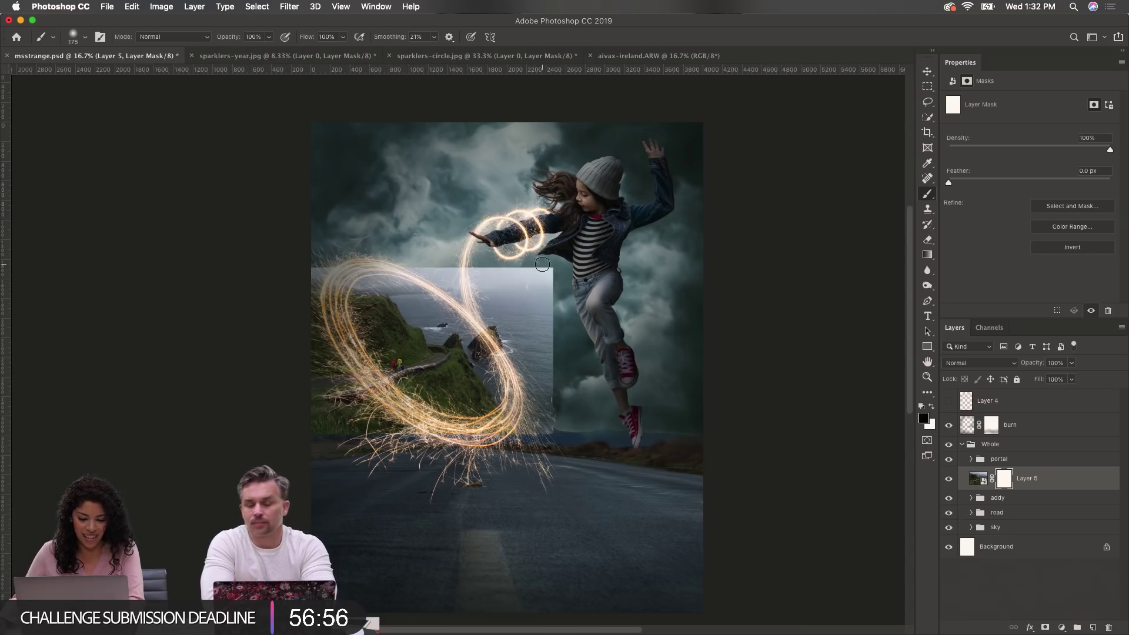
pyautogui.press(']')
pyautogui.press(']')
pyautogui.moveTo(535, 260)
pyautogui.mouseDown()
pyautogui.moveTo(538, 297)
pyautogui.moveTo(523, 321)
pyautogui.moveTo(588, 369)
pyautogui.moveTo(538, 347)
pyautogui.moveTo(470, 261)
pyautogui.moveTo(449, 259)
pyautogui.moveTo(468, 271)
pyautogui.moveTo(465, 303)
pyautogui.moveTo(561, 403)
pyautogui.mouseUp()
pyautogui.press('[')
pyautogui.press('[')
pyautogui.press('[')
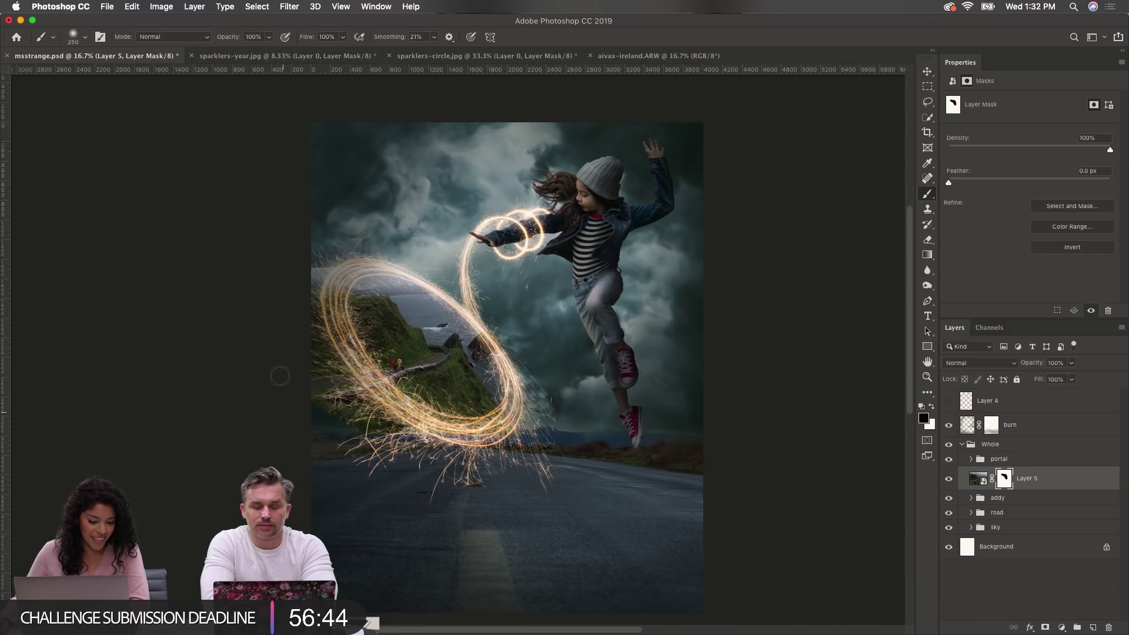
# Step: Enlarge the brush to 700 and mask out the rest of the coast photo on the ring's left and lower outside
pyautogui.press(']')
pyautogui.press(']')
pyautogui.press(']')
pyautogui.press(']')
pyautogui.press(']')
pyautogui.press(']')
pyautogui.press(']')
pyautogui.press(']')
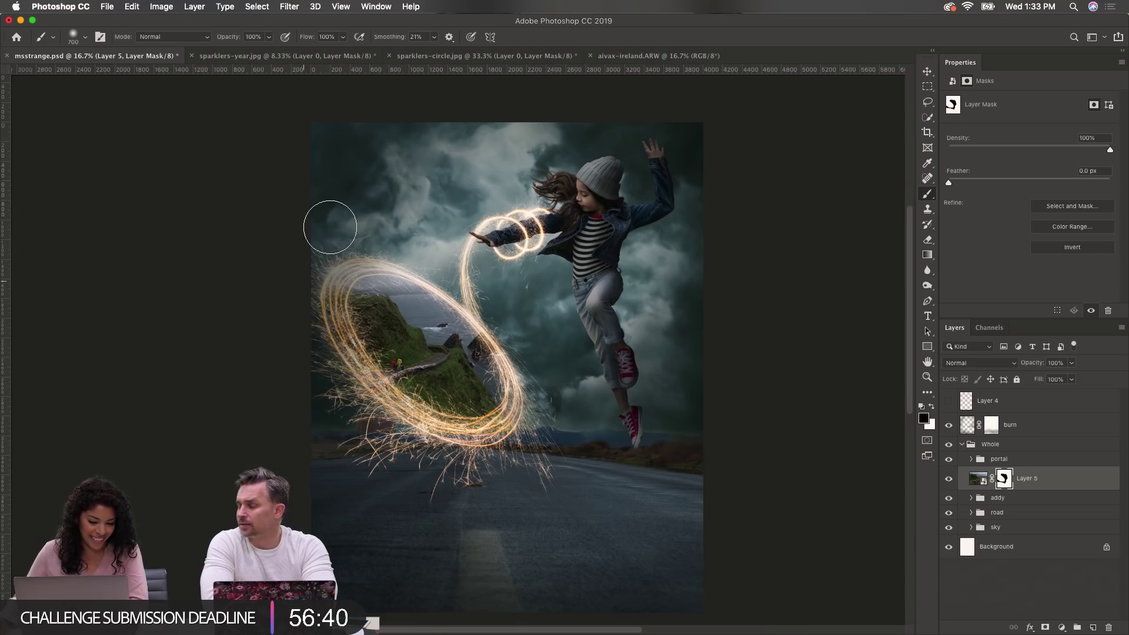
# Step: Add a Brightness/Contrast adjustment above the coast photo, clip it to that layer, and set Brightness to 47
pyautogui.click(1058, 628)
pyautogui.click(1082, 444)
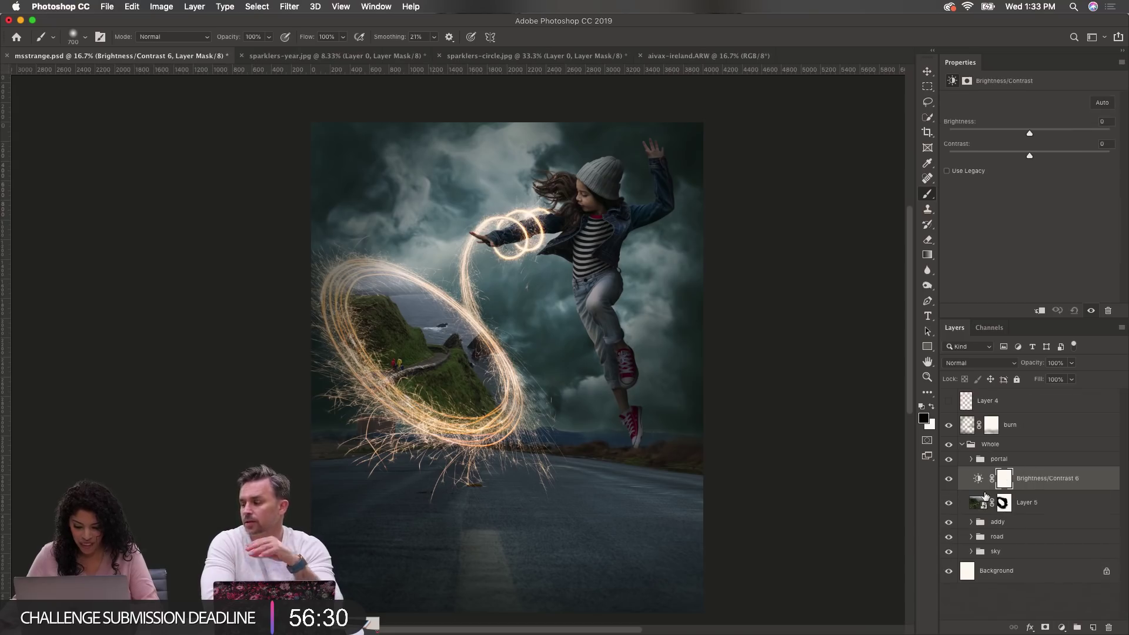
pyautogui.keyDown('alt'); pyautogui.click(985, 487); pyautogui.keyUp('alt')
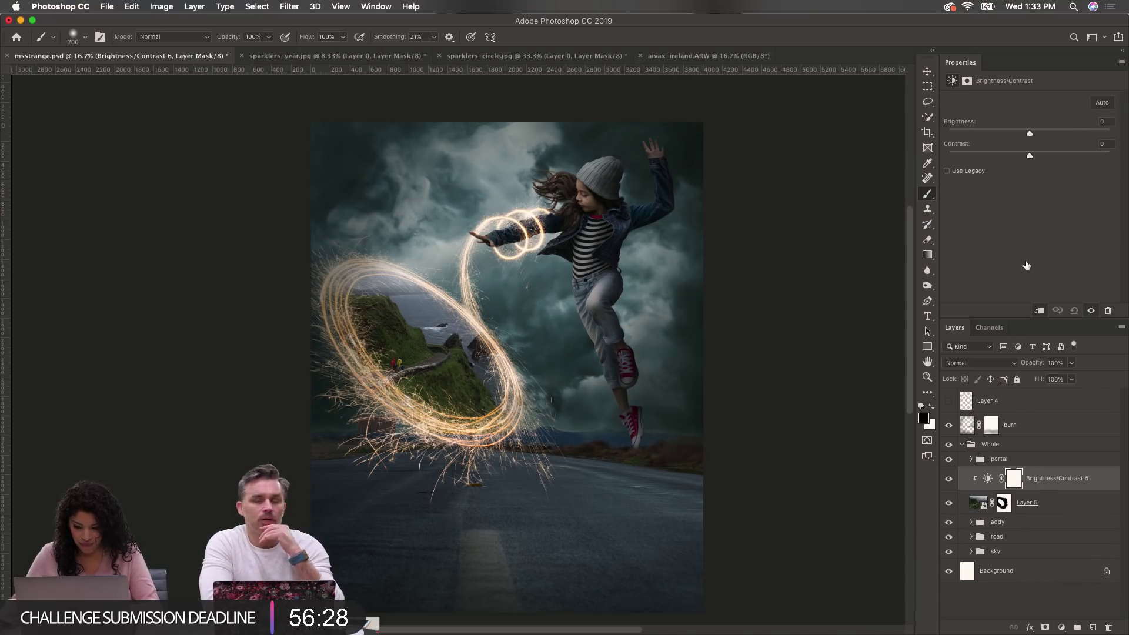
pyautogui.moveTo(1031, 136); pyautogui.dragTo(1055, 139)
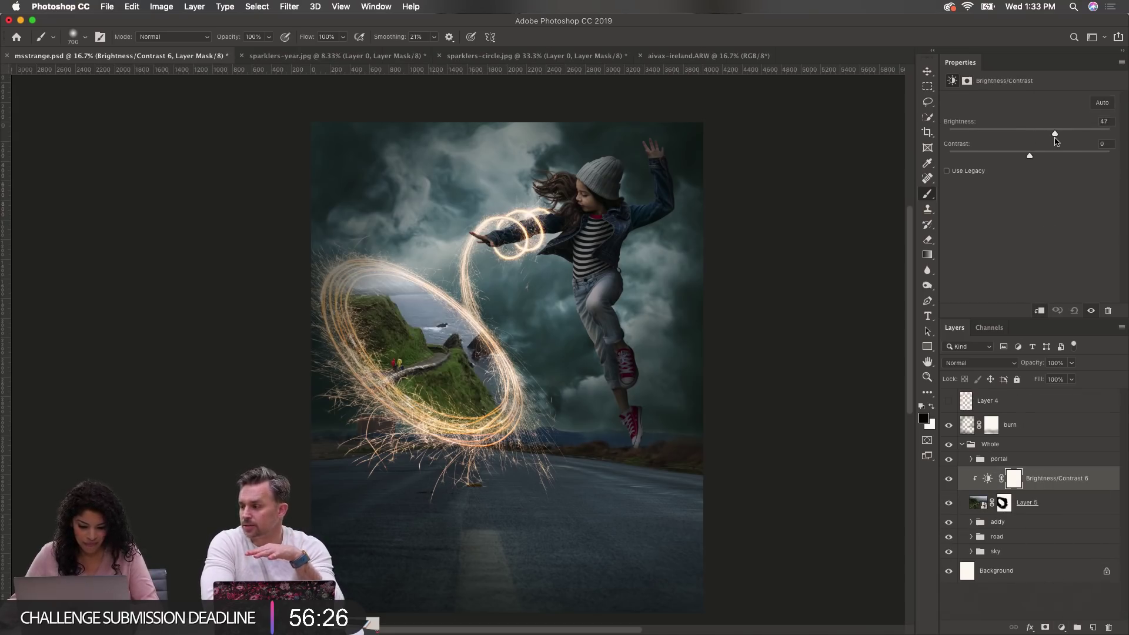
# Step: Create a new layer in Overlay blend mode and place it between the addy and road groups
pyautogui.click(1048, 460)
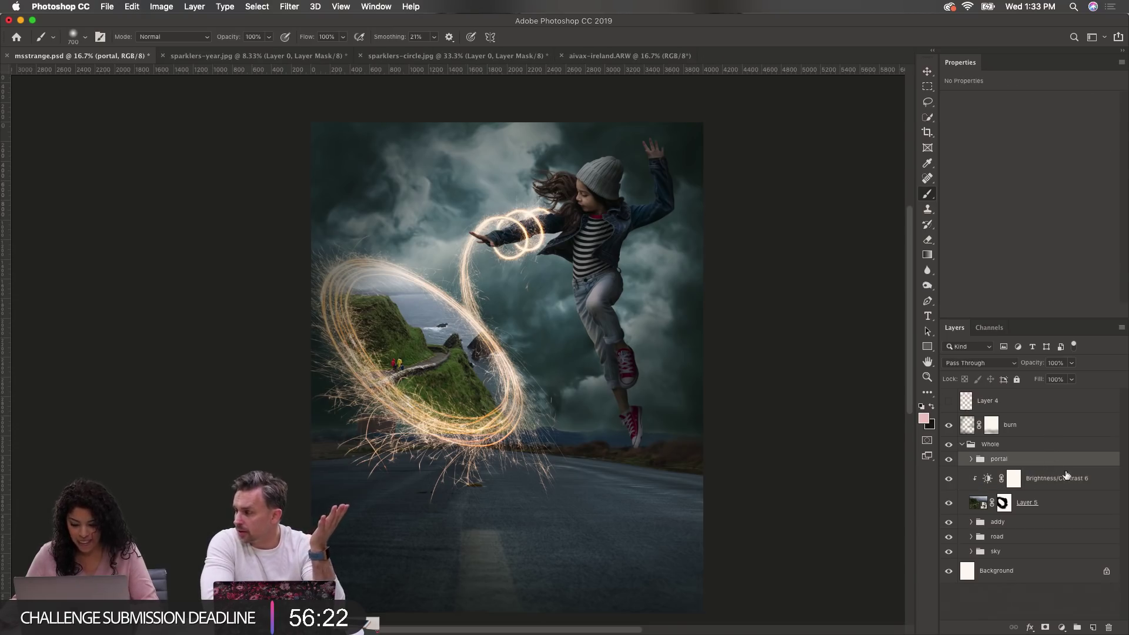
pyautogui.click(1094, 628)
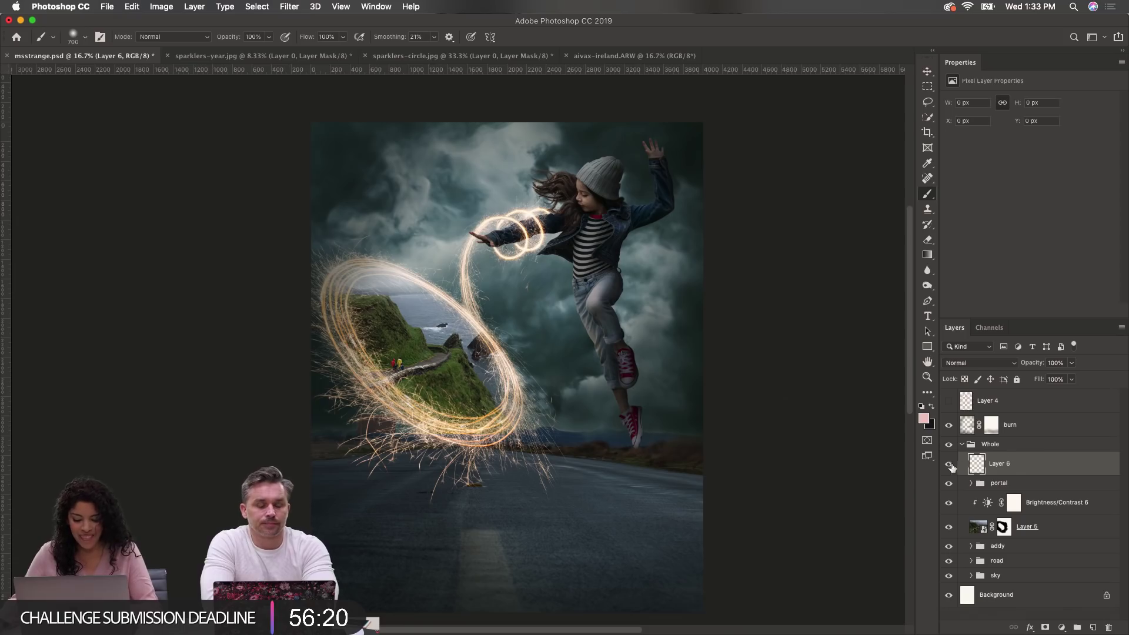
pyautogui.click(992, 363)
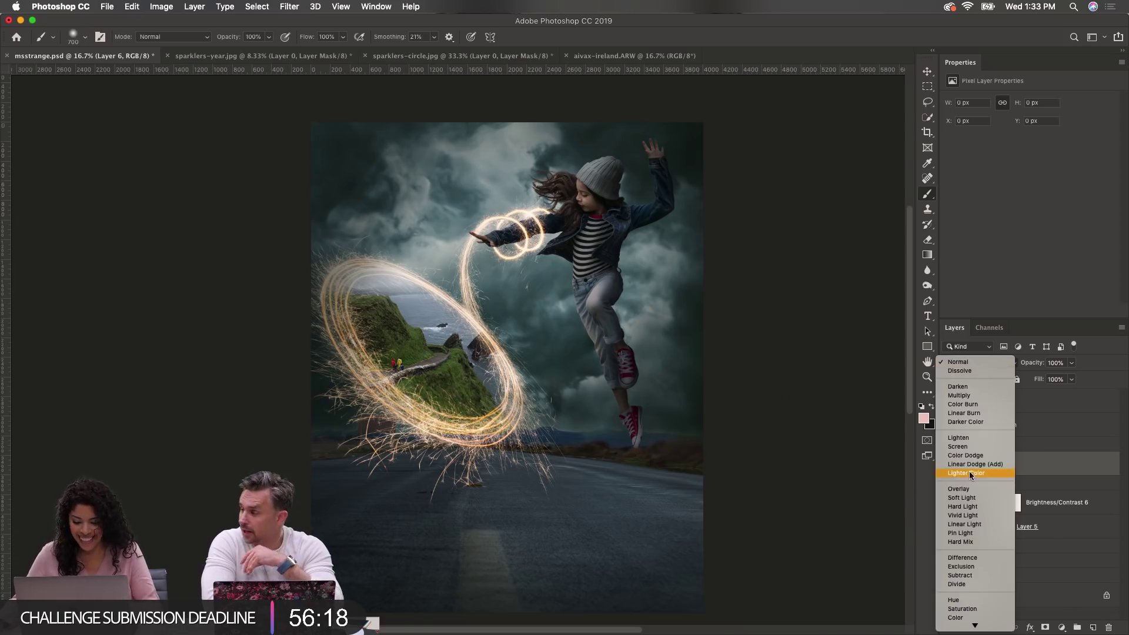
pyautogui.press('Escape')
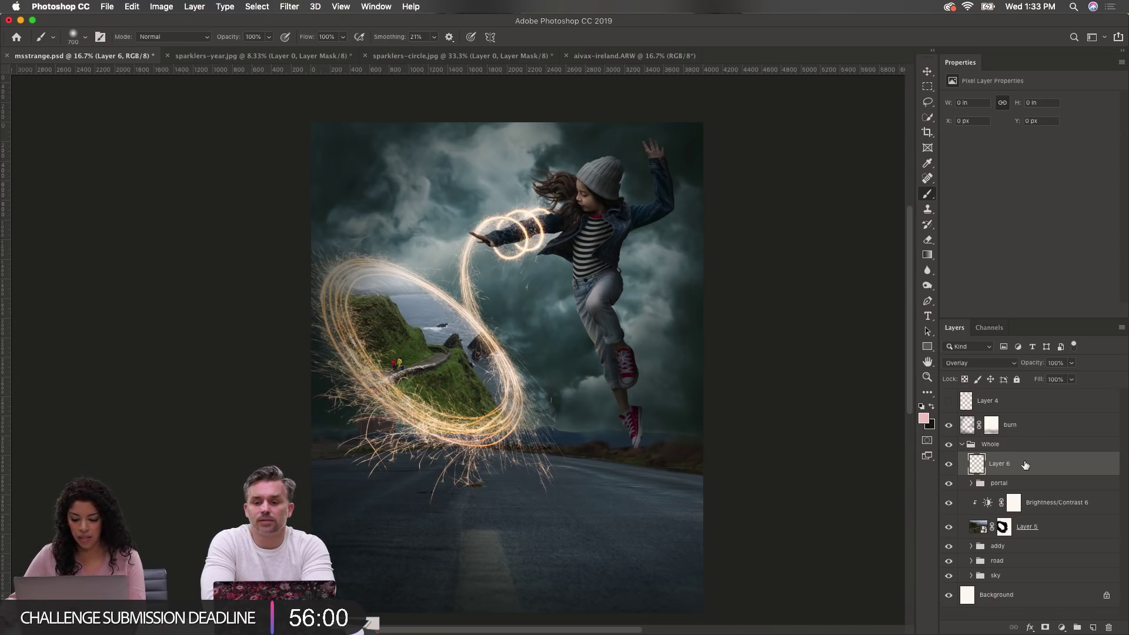
pyautogui.moveTo(1025, 466); pyautogui.dragTo(1042, 558)
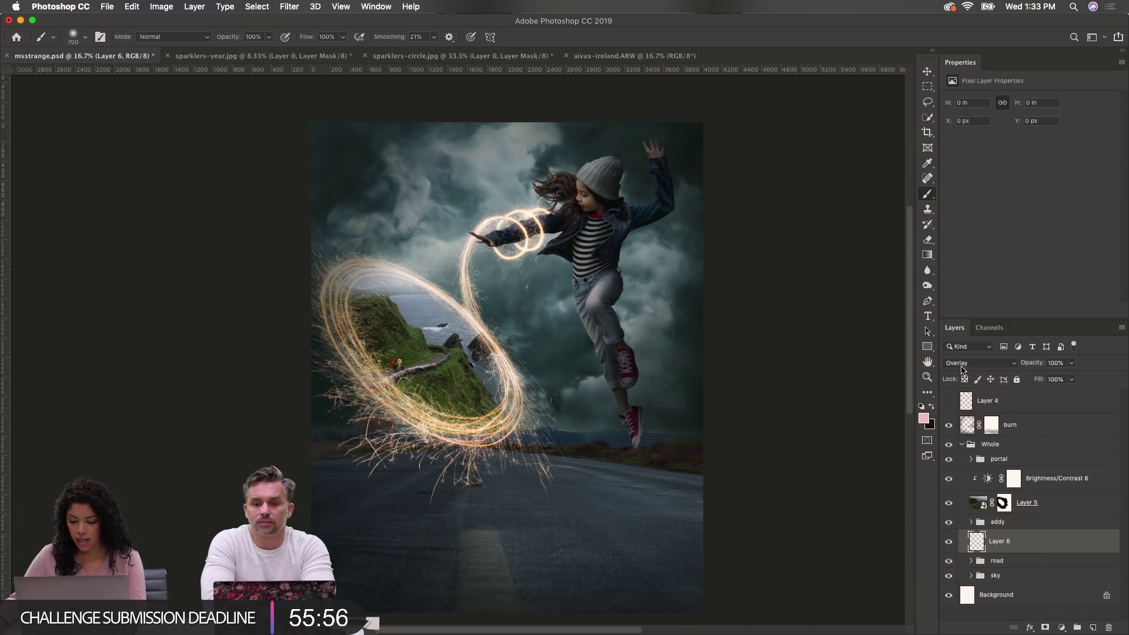
# Step: Set the foreground color to a pale warm yellow, starting from a color sampled from the sparkler ring
pyautogui.click(924, 418)
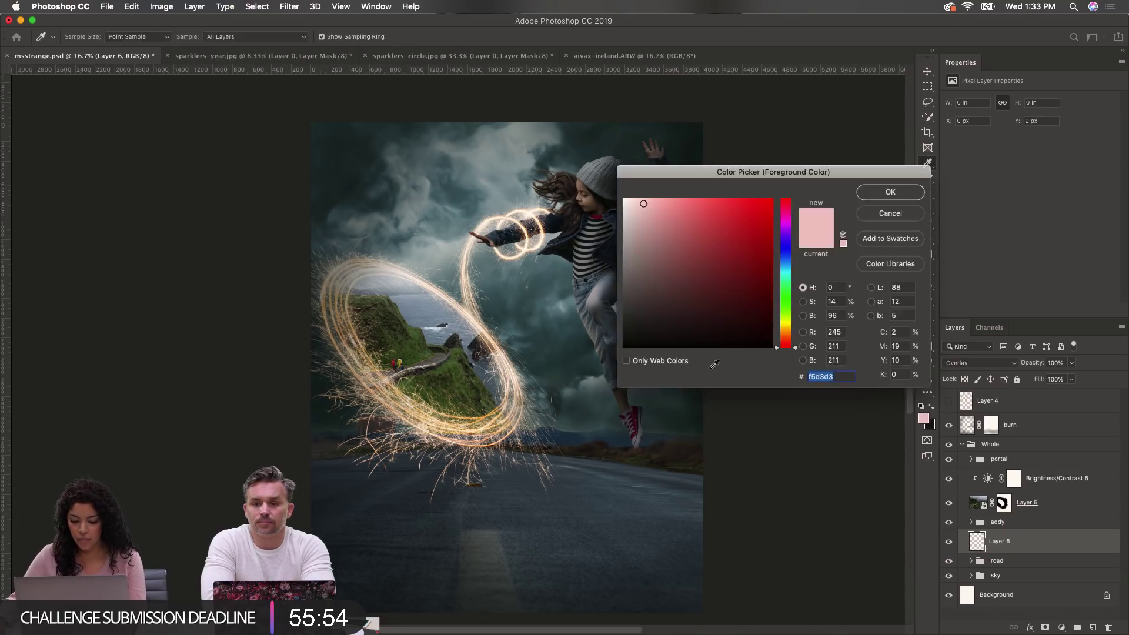
pyautogui.click(511, 396)
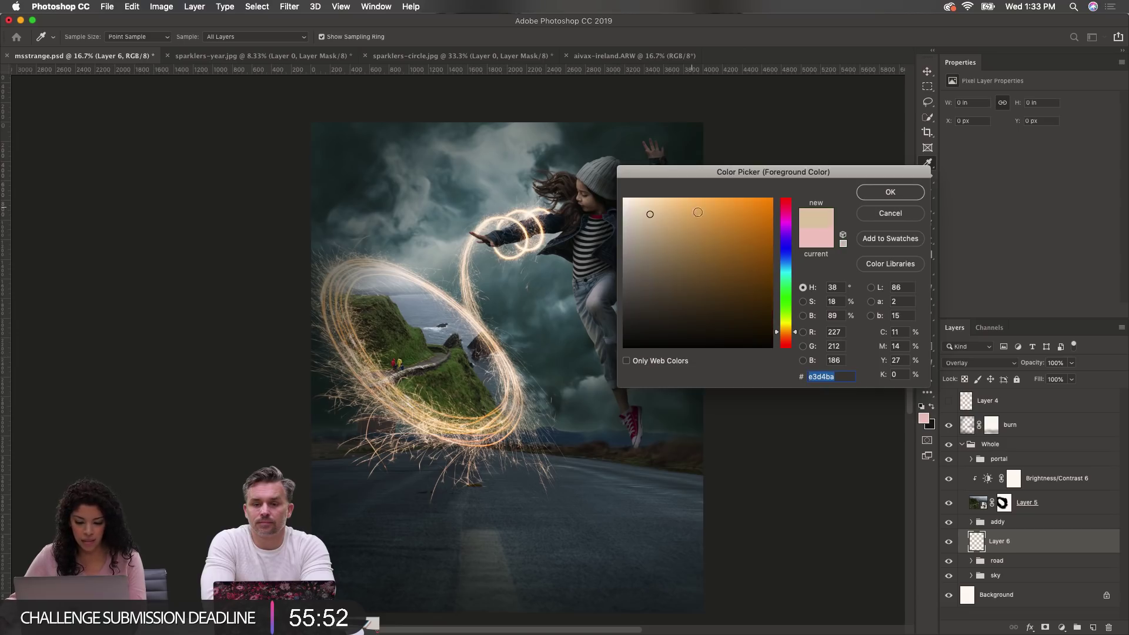
pyautogui.moveTo(780, 333); pyautogui.dragTo(775, 329)
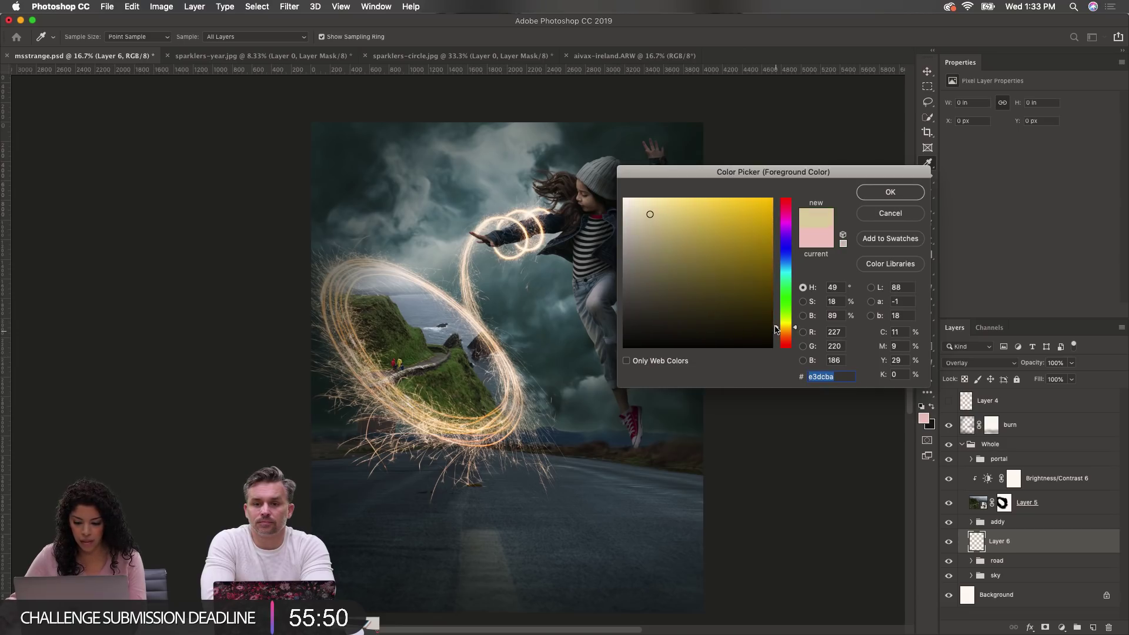
pyautogui.moveTo(650, 211); pyautogui.dragTo(648, 201)
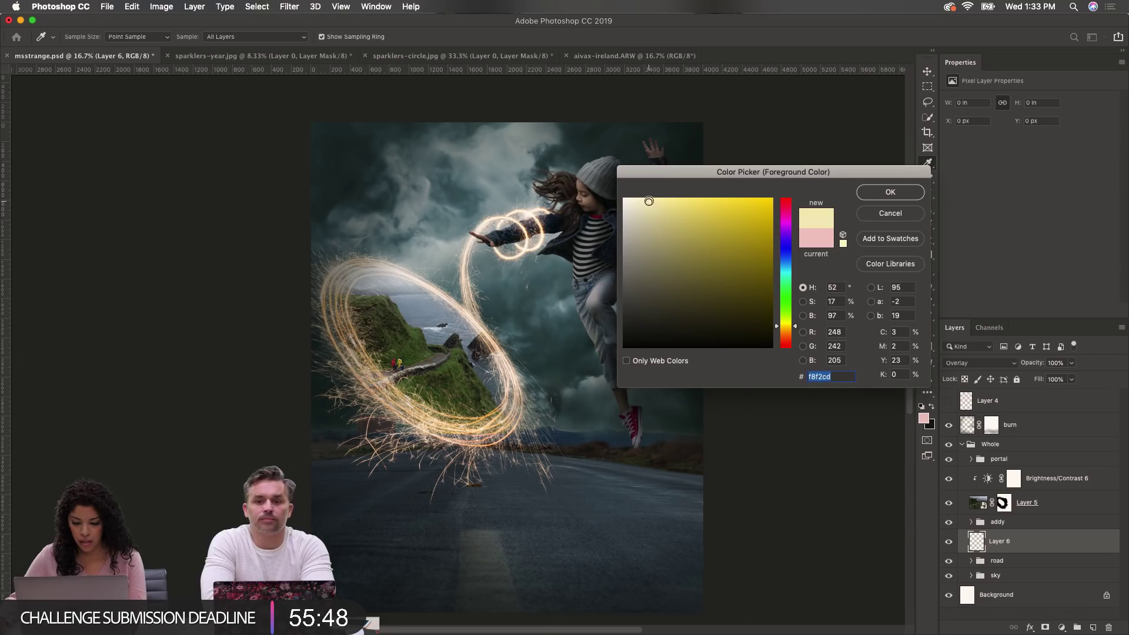
pyautogui.click(659, 202)
pyautogui.click(887, 194)
# Step: Paint soft pale yellow light on the road just below the ring, using the Brush tool at 10% opacity on Layer 6
pyautogui.press('b')
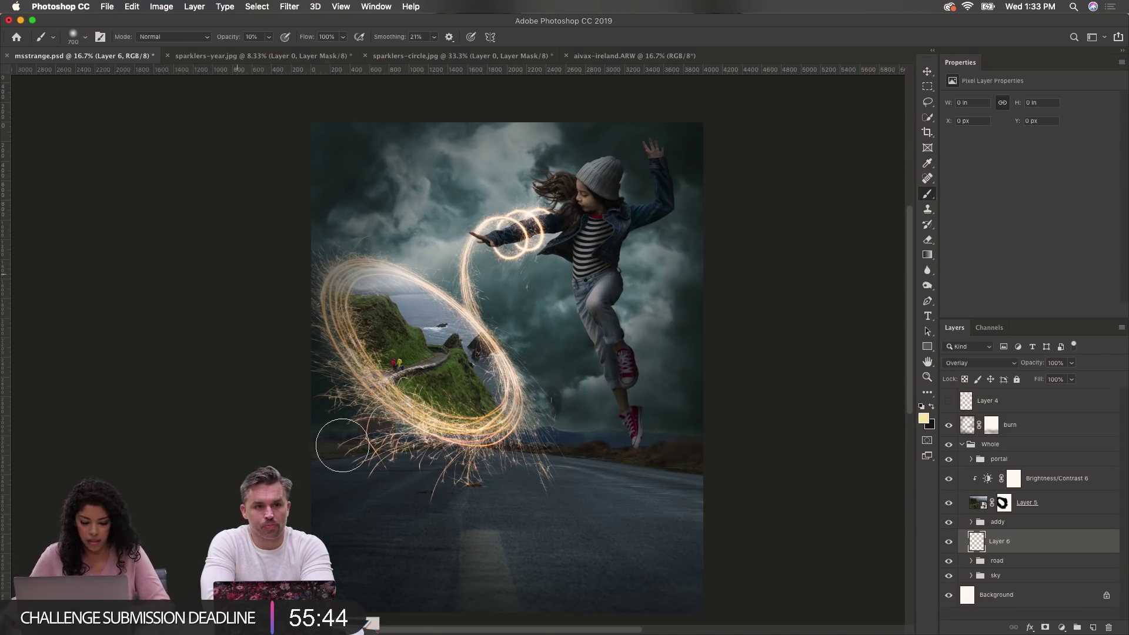
pyautogui.moveTo(429, 478)
pyautogui.mouseDown()
pyautogui.moveTo(443, 502)
pyautogui.moveTo(395, 497)
pyautogui.mouseUp()
pyautogui.press(']')
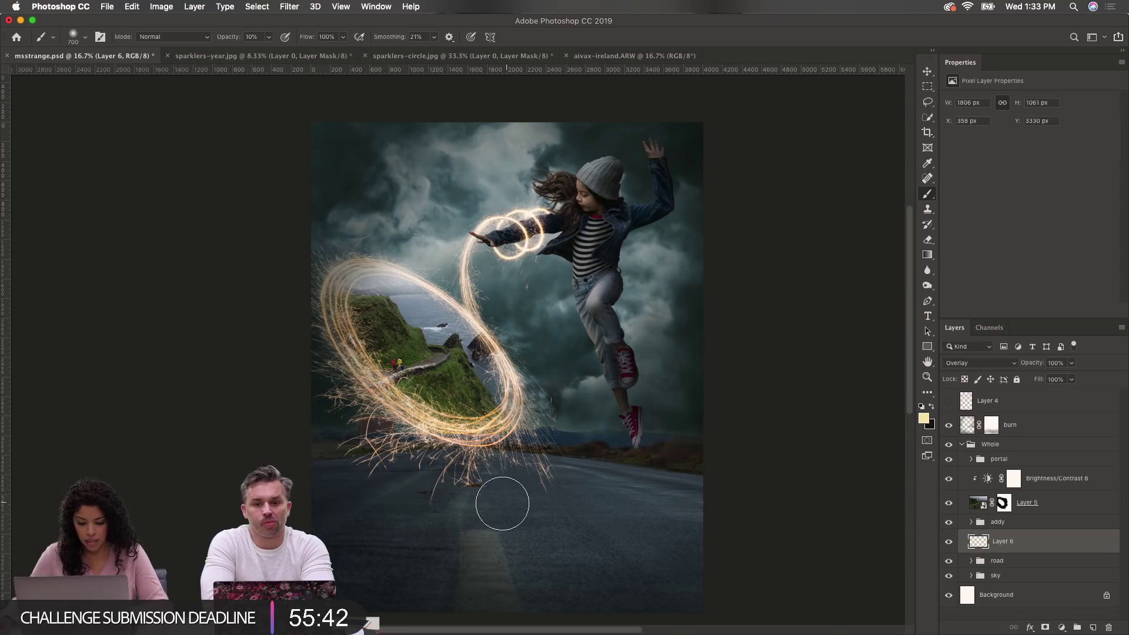
pyautogui.moveTo(502, 504); pyautogui.dragTo(478, 510)
pyautogui.press('[')
pyautogui.press('[')
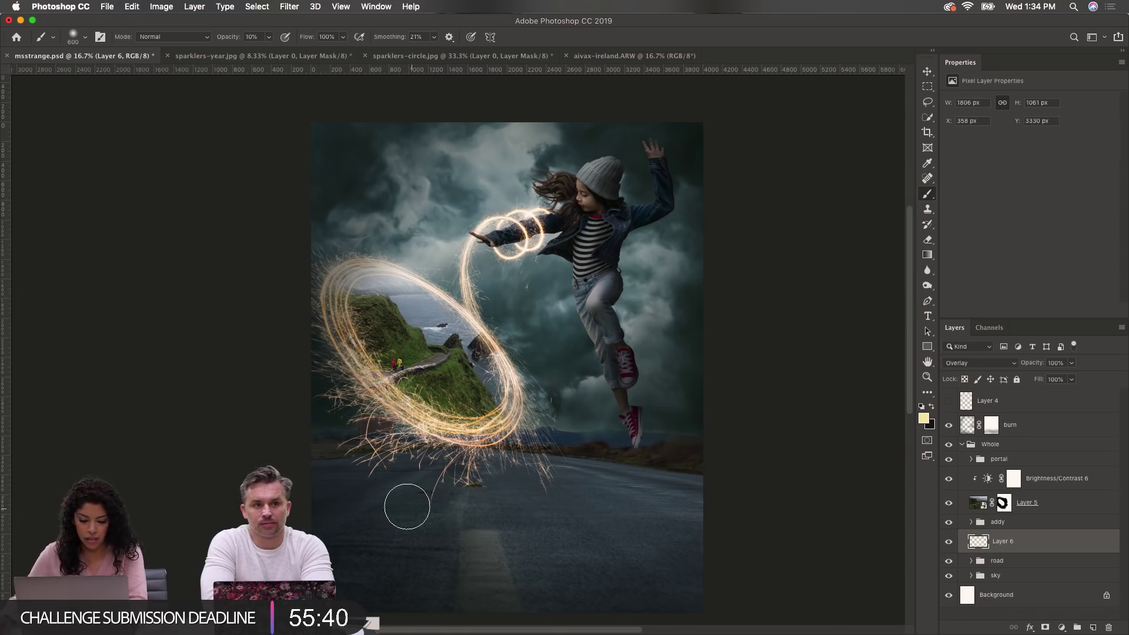
pyautogui.moveTo(406, 504)
pyautogui.mouseDown()
pyautogui.moveTo(378, 495)
pyautogui.moveTo(502, 498)
pyautogui.moveTo(335, 495)
pyautogui.moveTo(503, 499)
pyautogui.moveTo(342, 499)
pyautogui.moveTo(447, 521)
pyautogui.moveTo(513, 508)
pyautogui.moveTo(436, 471)
pyautogui.moveTo(327, 503)
pyautogui.moveTo(529, 513)
pyautogui.moveTo(461, 462)
pyautogui.moveTo(377, 498)
pyautogui.moveTo(528, 496)
pyautogui.moveTo(391, 467)
pyautogui.moveTo(324, 487)
pyautogui.moveTo(495, 518)
pyautogui.moveTo(387, 480)
pyautogui.moveTo(401, 506)
pyautogui.moveTo(535, 500)
pyautogui.moveTo(346, 498)
pyautogui.mouseUp()
# Step: Build up the yellow glow across the road below the ring with a larger 900 brush, and return the brush size to 700
pyautogui.press(']')
pyautogui.press(']')
pyautogui.press(']')
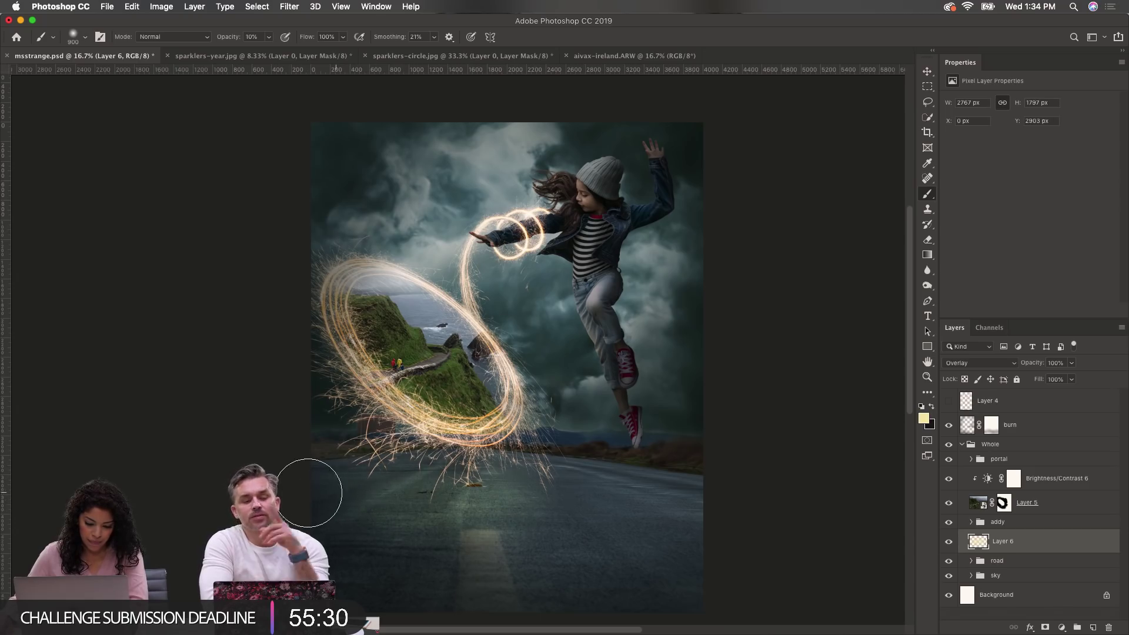
pyautogui.scroll(-2, 529, 529)
pyautogui.moveTo(522, 513); pyautogui.dragTo(422, 489)
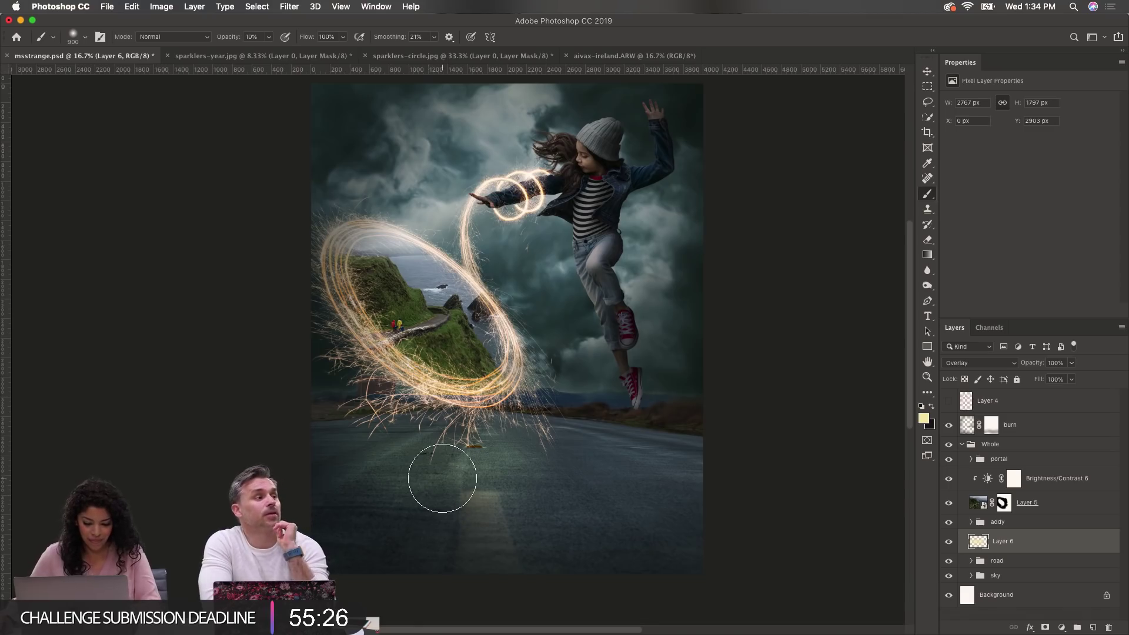
pyautogui.press('[')
pyautogui.press('[')
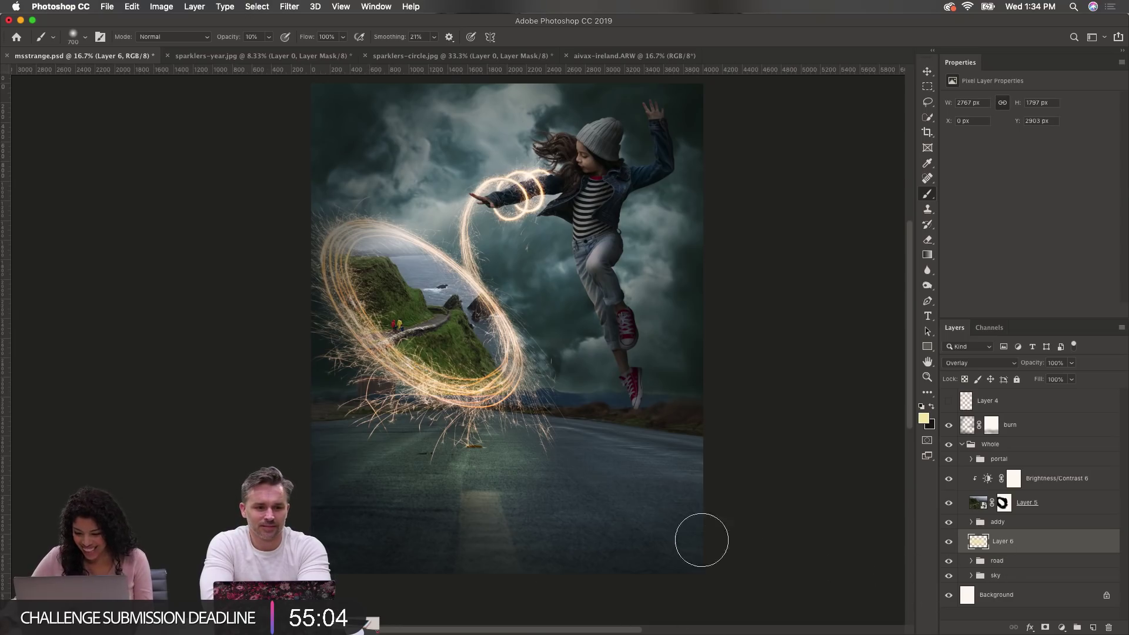
# Step: Nudge the Layer 6 road glow slightly up and left, and toggle its visibility to compare the effect
pyautogui.press('v')
pyautogui.moveTo(470, 463); pyautogui.dragTo(466, 454)
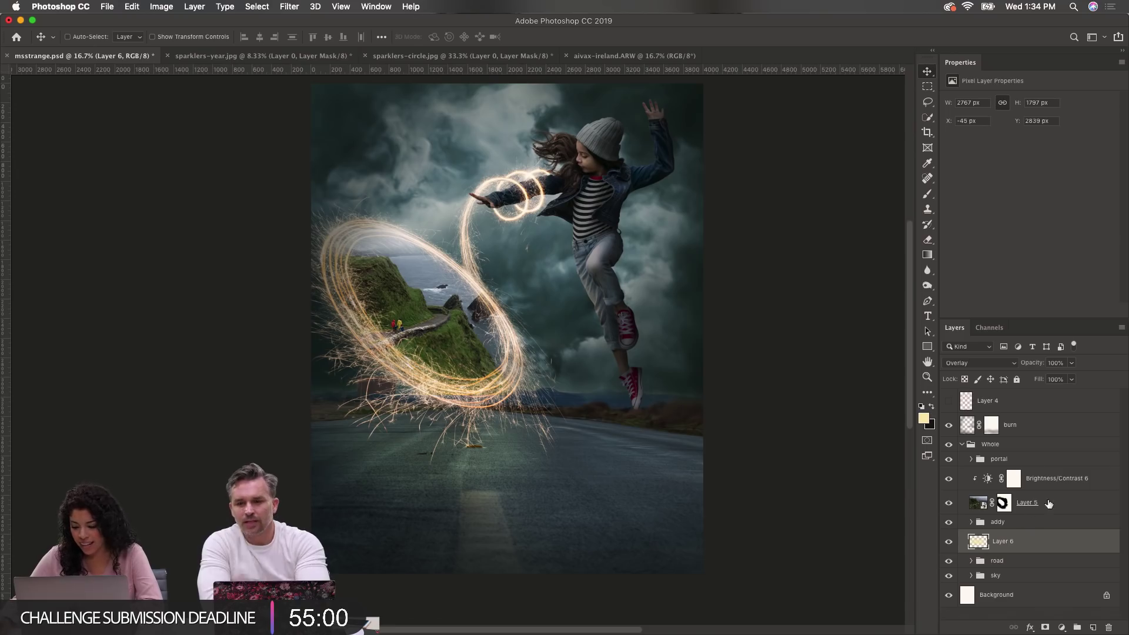
pyautogui.click(1045, 465)
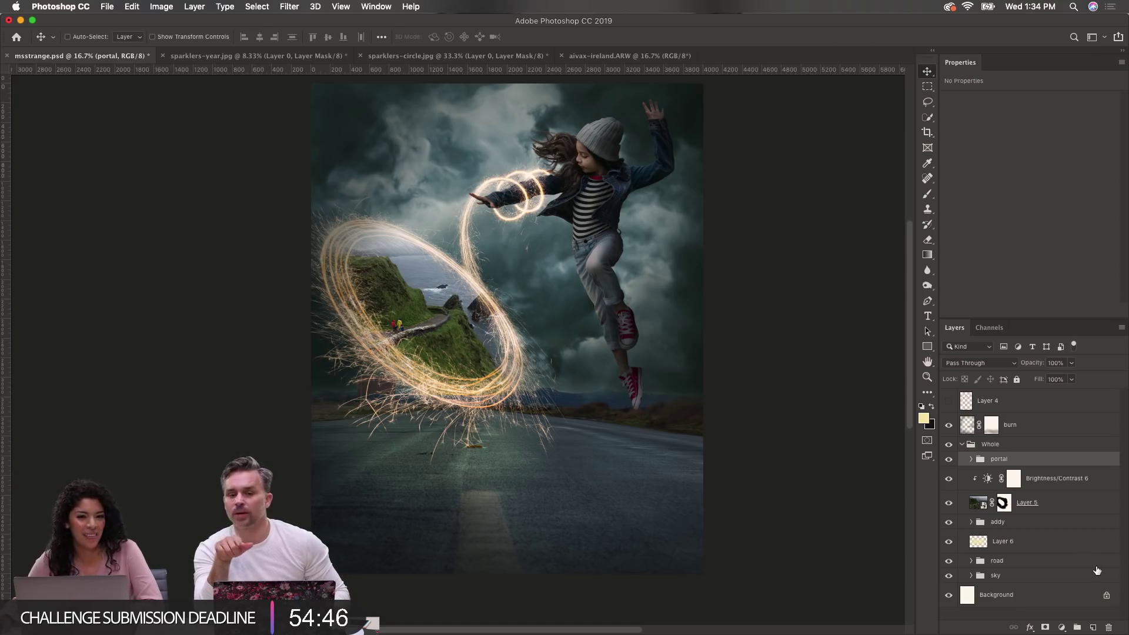
pyautogui.click(1044, 547)
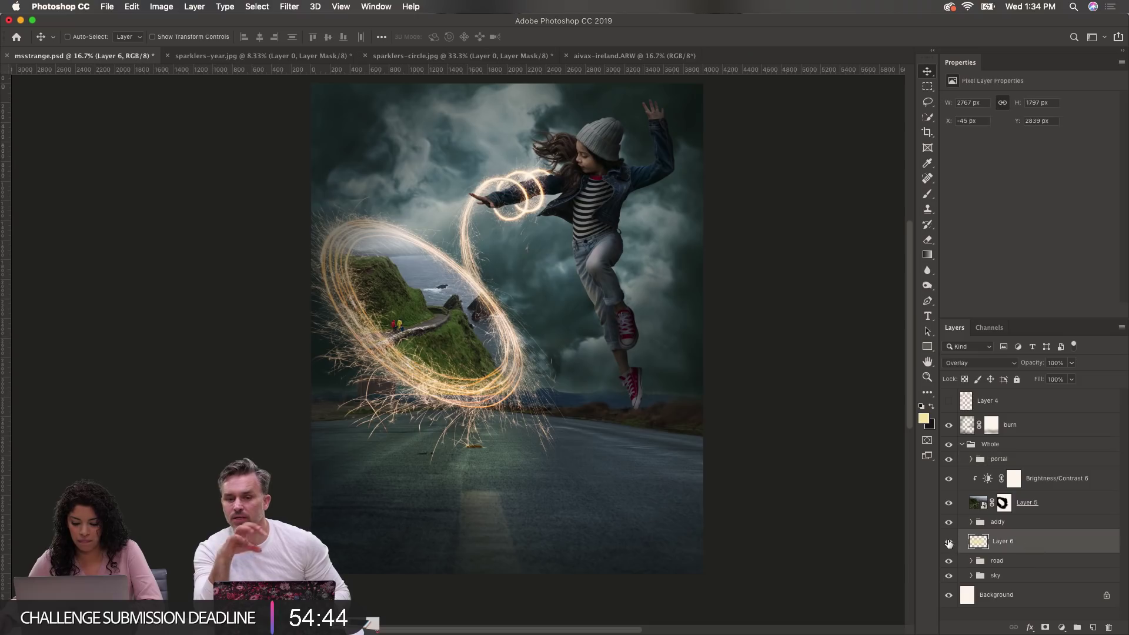
pyautogui.click(948, 541)
pyautogui.click(948, 541)
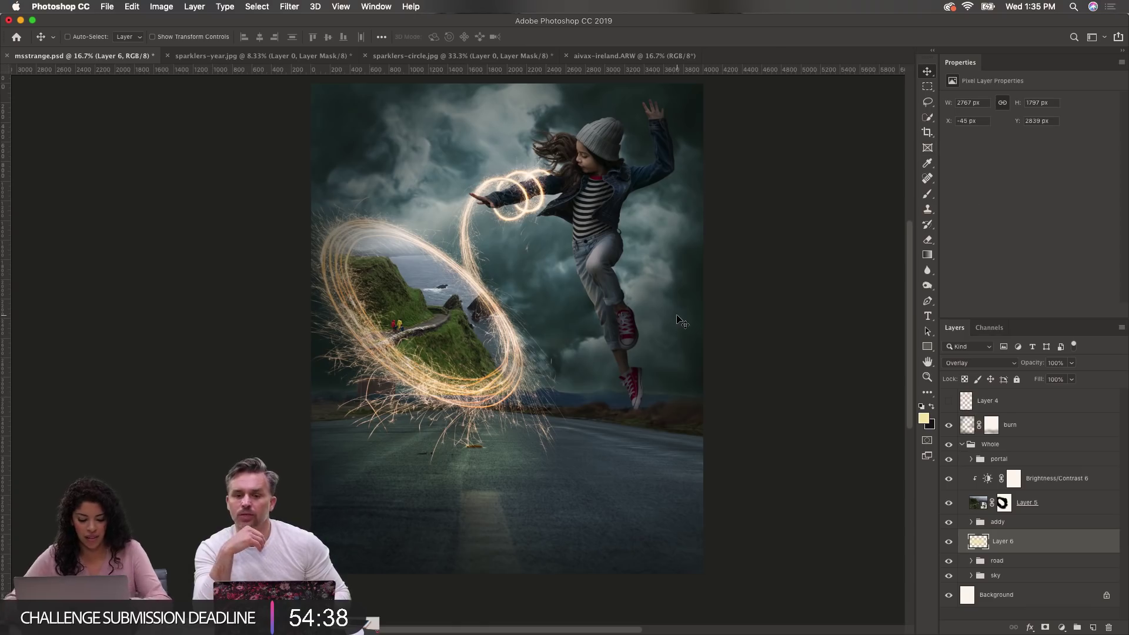
pyautogui.press('1')
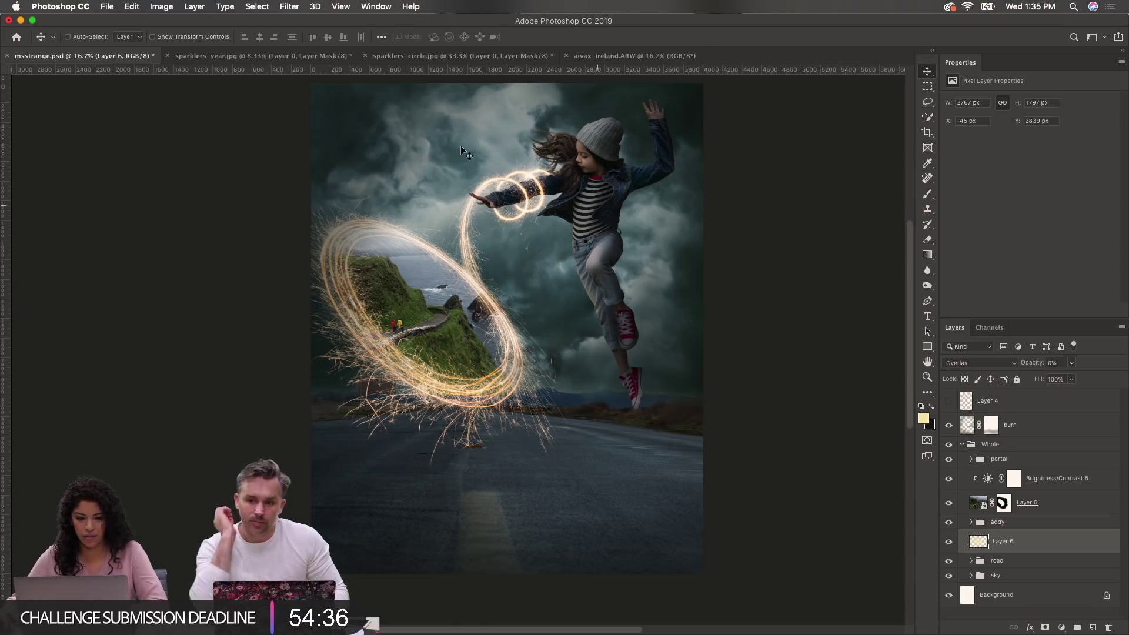
pyautogui.press('b')
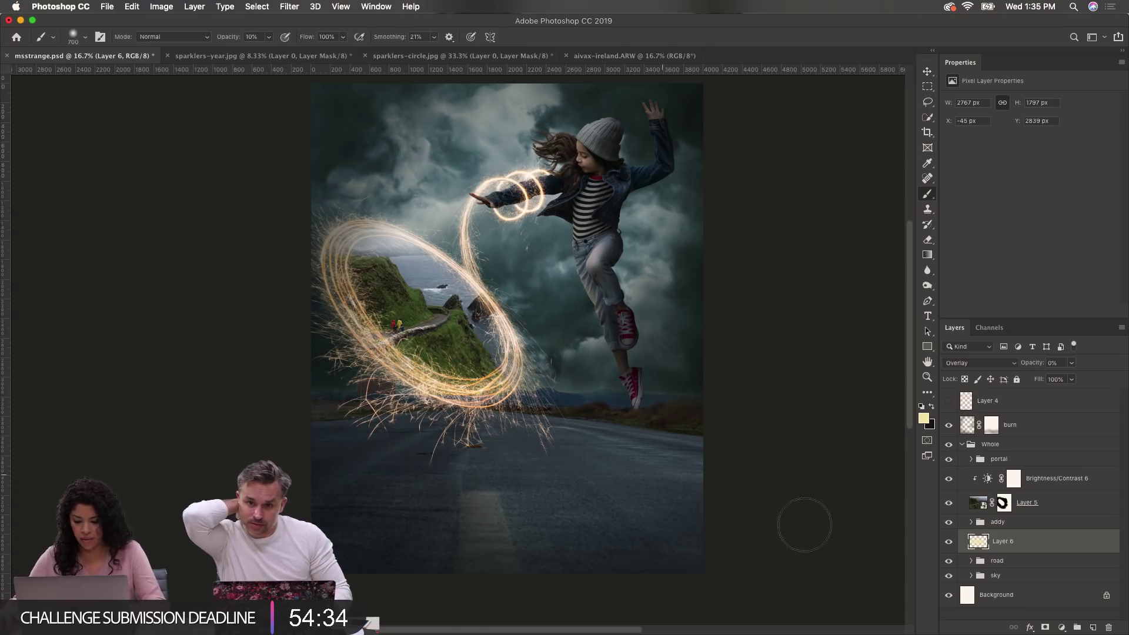
pyautogui.press('super+z')
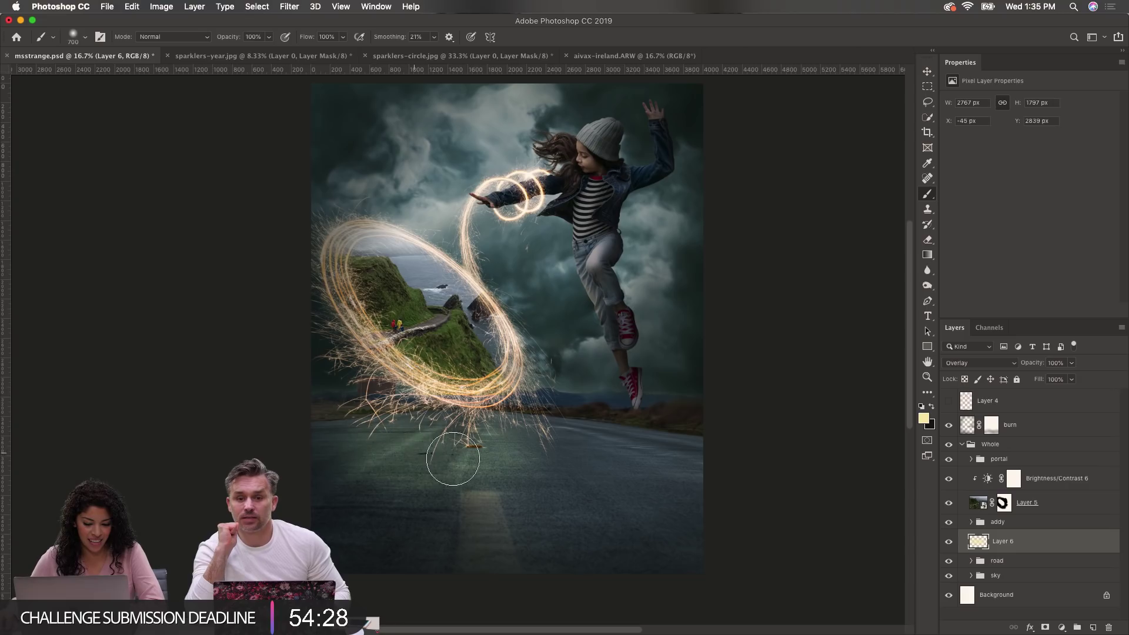
# Step: Paint a stronger yellow glow on the road below the ring at 100% brush opacity, and reduce the layer's fill to 61%
pyautogui.moveTo(452, 459); pyautogui.dragTo(500, 463)
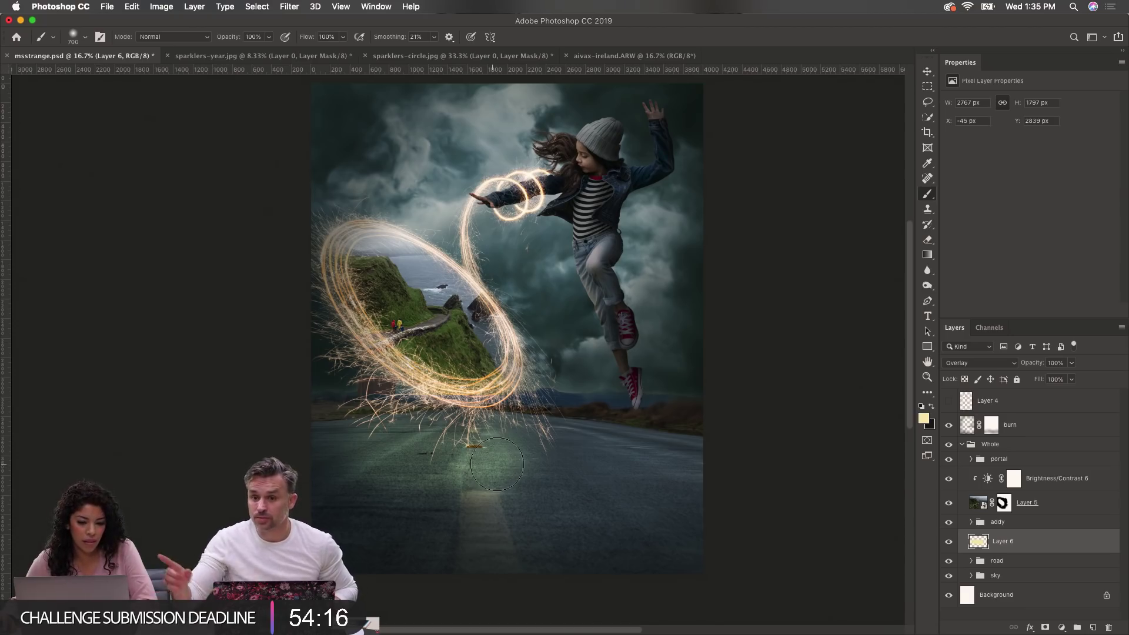
pyautogui.click(1072, 380)
pyautogui.moveTo(1072, 398); pyautogui.dragTo(1034, 397)
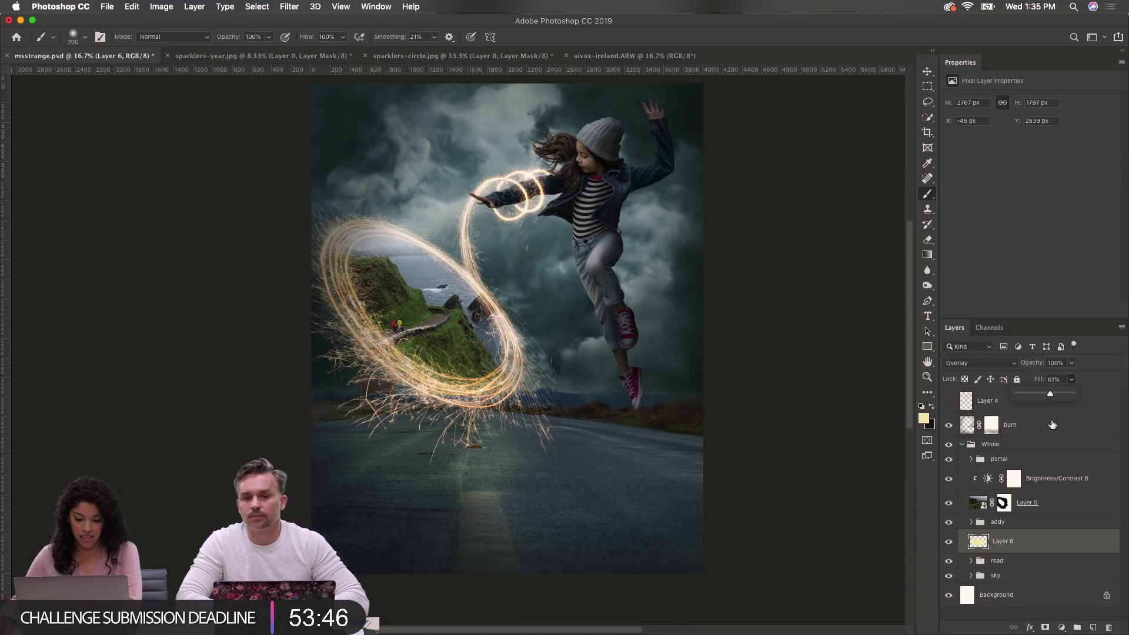
# Step: Squash the road glow to about 80% of its height with a skew of about 3°, and reposition it beneath the ring
pyautogui.press('super+t')
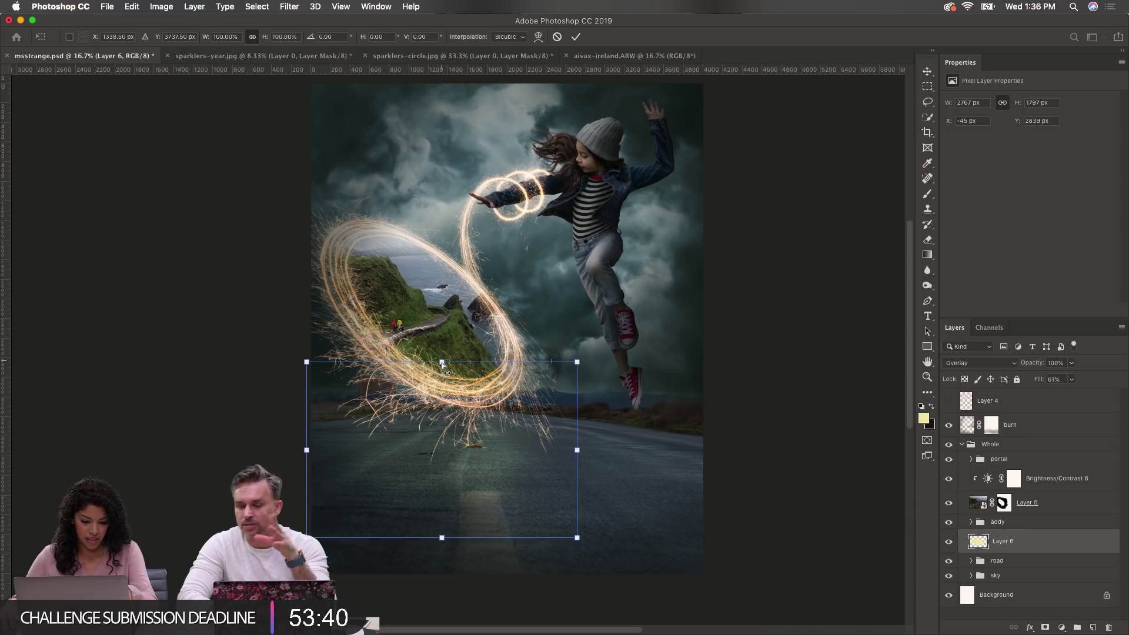
pyautogui.moveTo(441, 364); pyautogui.dragTo(434, 397)
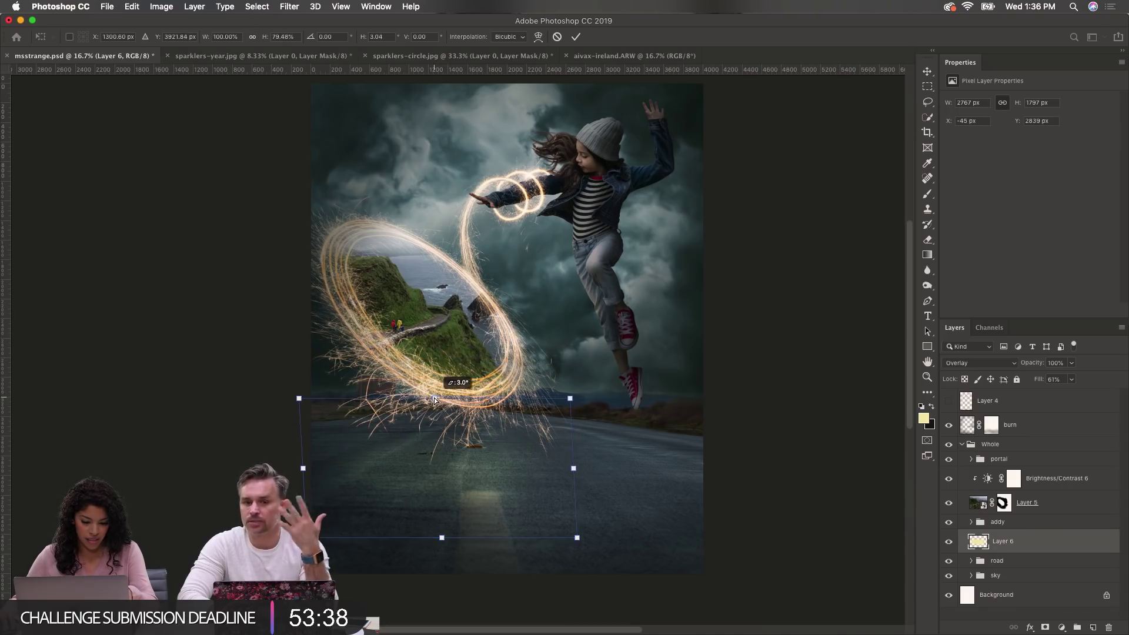
pyautogui.press('Return')
pyautogui.press('b')
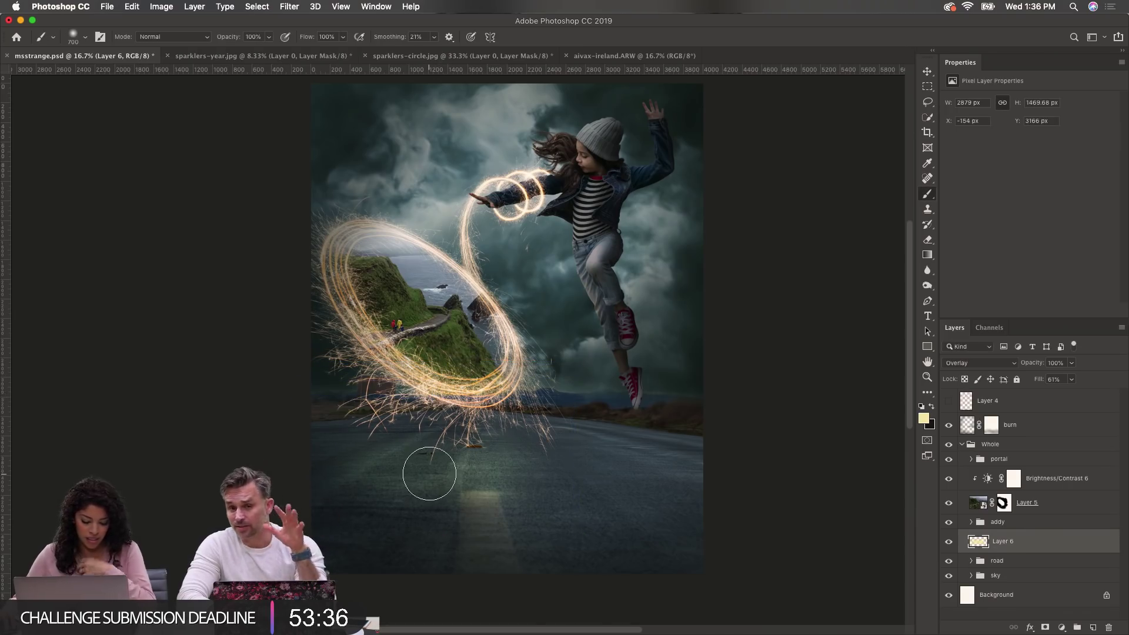
pyautogui.press('v')
pyautogui.moveTo(431, 473); pyautogui.dragTo(430, 456)
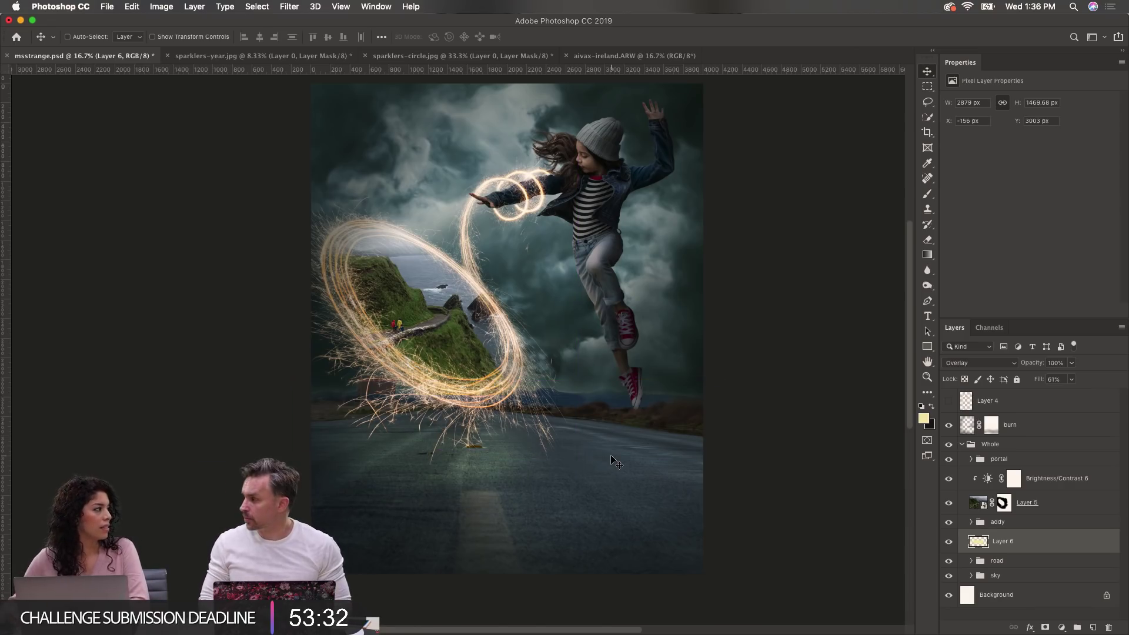
pyautogui.moveTo(460, 458); pyautogui.dragTo(459, 460)
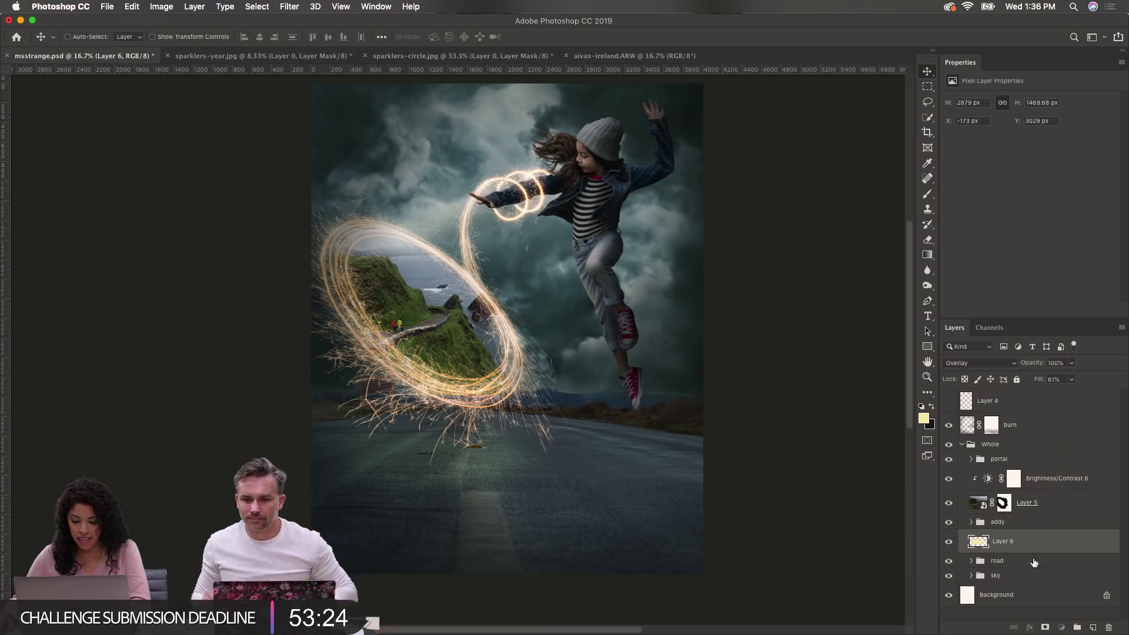
# Step: Select the highlights_yellow layer in the addy group for brush work and set its blend mode to Overlay
pyautogui.click(1034, 522)
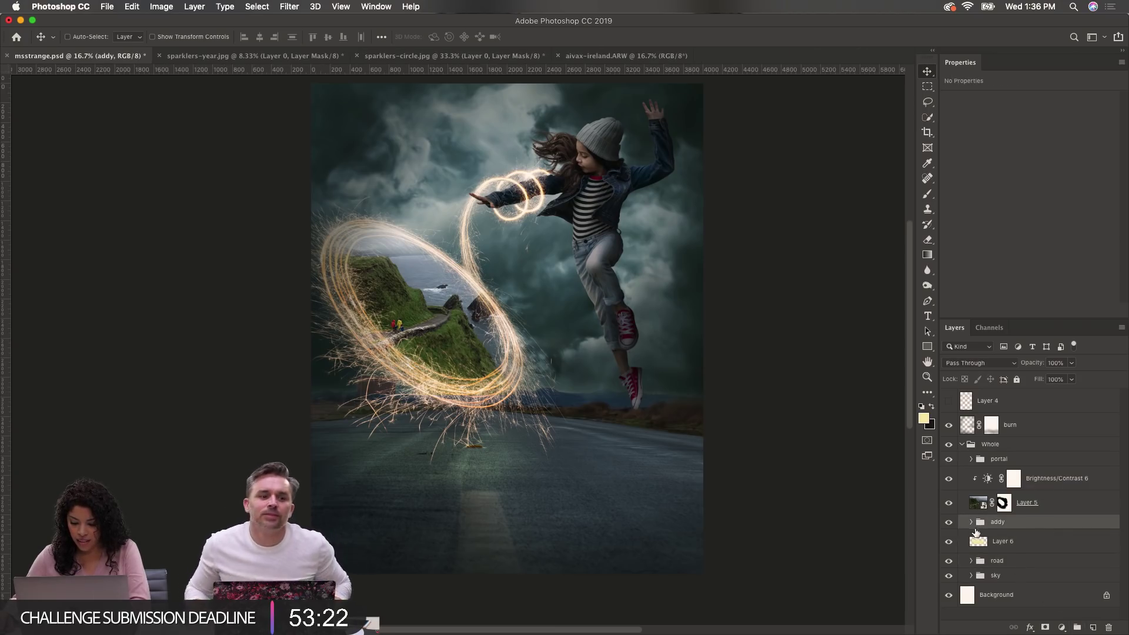
pyautogui.click(970, 522)
pyautogui.click(1030, 544)
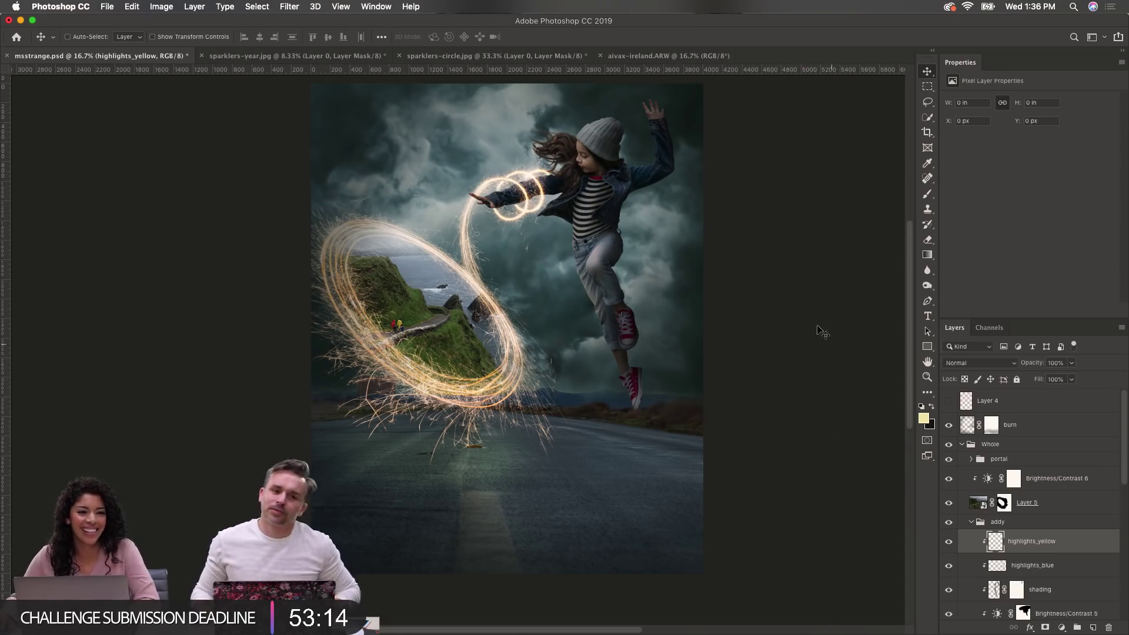
pyautogui.click(928, 196)
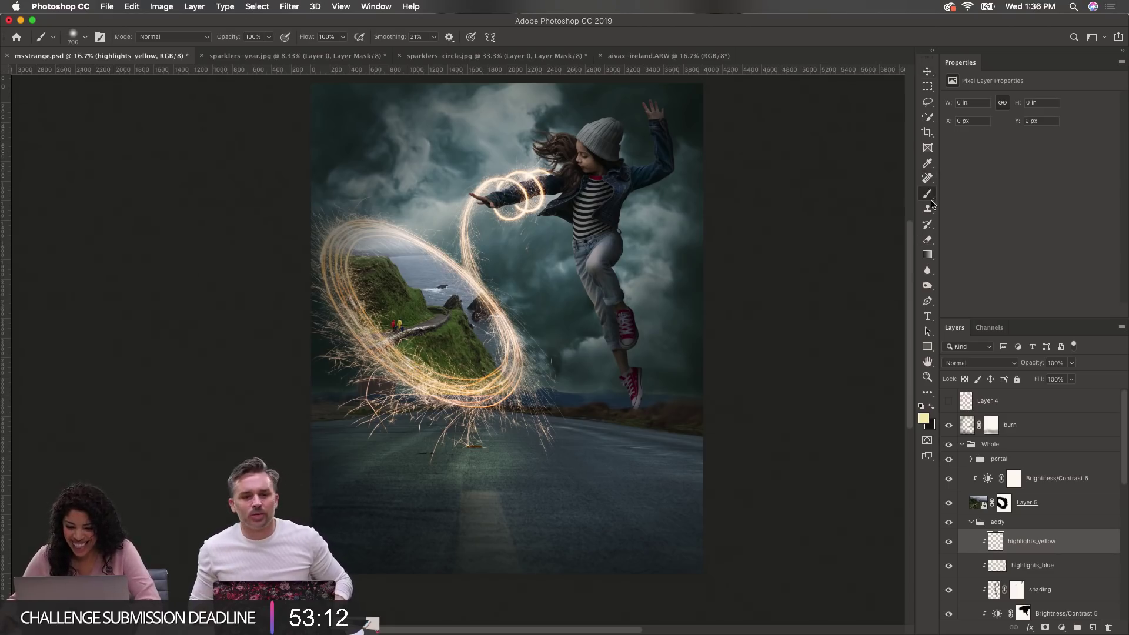
pyautogui.click(980, 365)
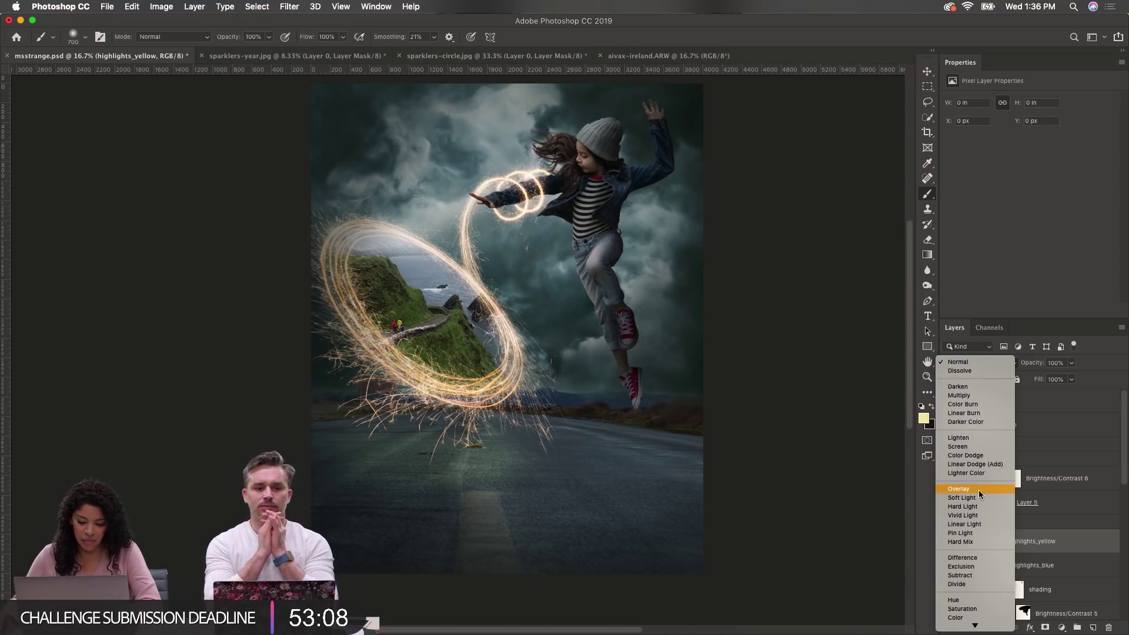
pyautogui.click(980, 493)
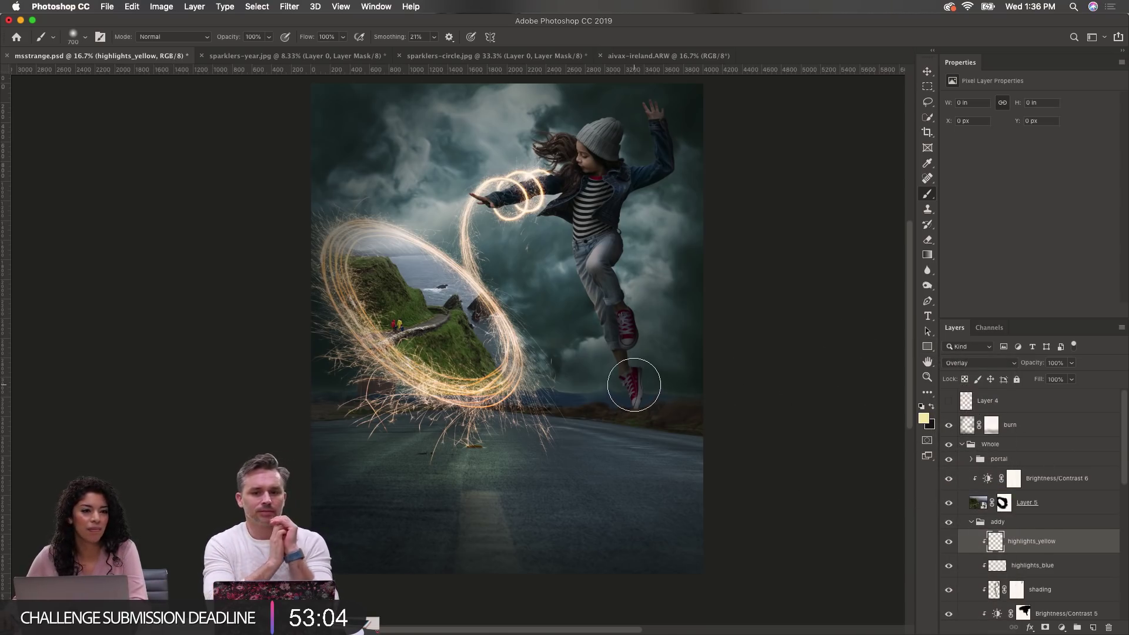
# Step: Set the brush opacity to 20% and, with a smaller brush, paint yellow highlights along the girl's outstretched arm and jacket
pyautogui.press('[')
pyautogui.press('[')
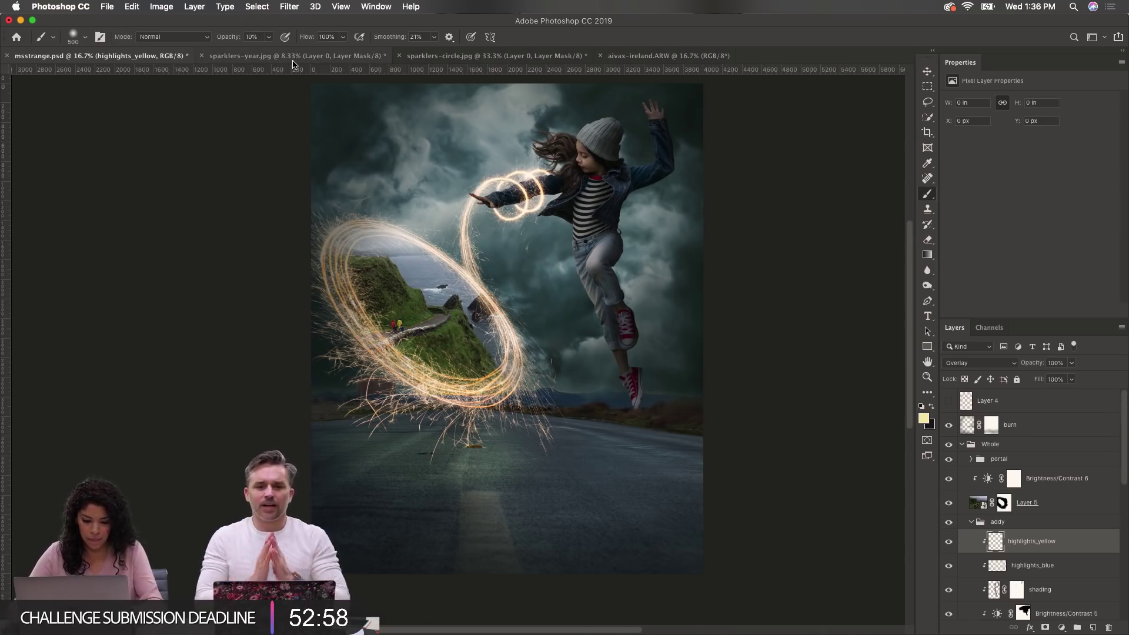
pyautogui.press('1')
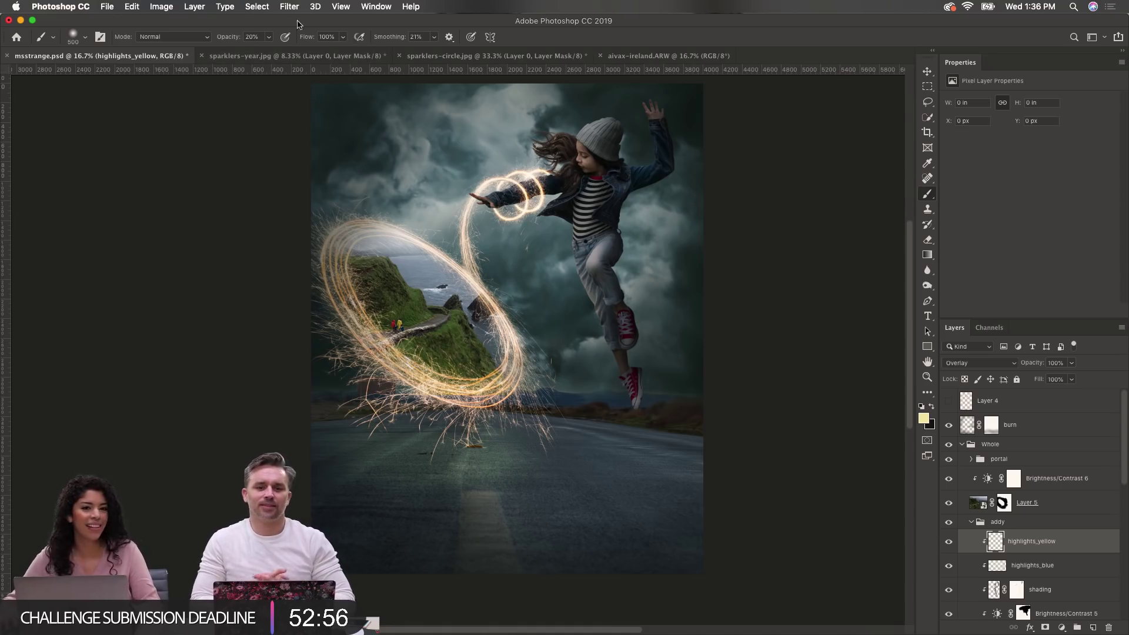
pyautogui.keyDown('super'); pyautogui.click(583, 227); pyautogui.keyUp('super')
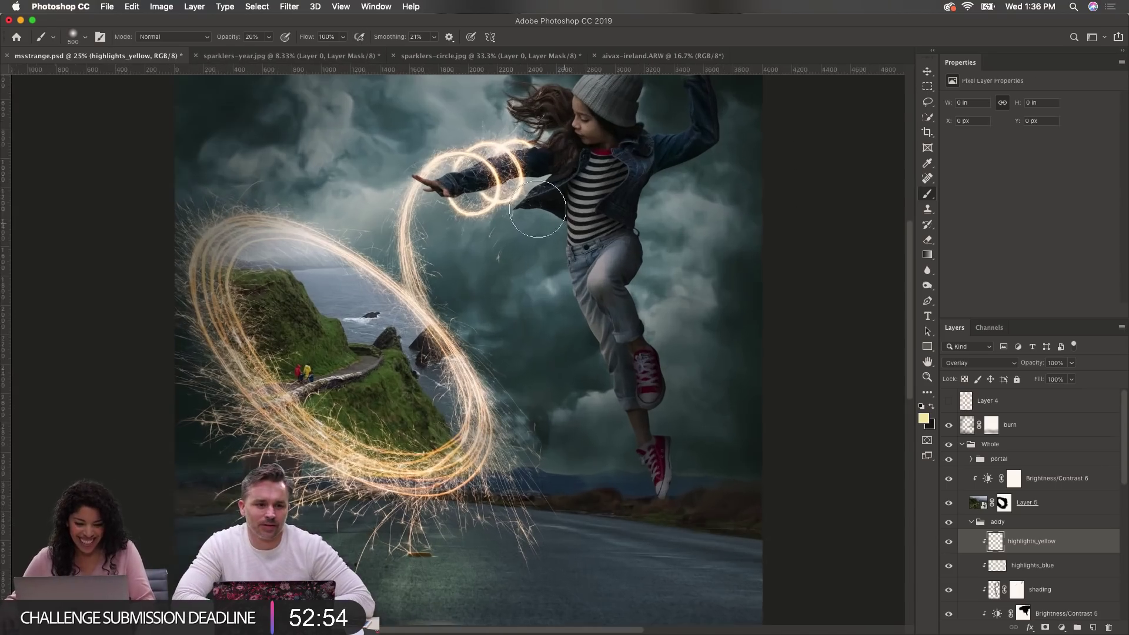
pyautogui.press('[')
pyautogui.press('[')
pyautogui.press('[')
pyautogui.moveTo(483, 183)
pyautogui.mouseDown()
pyautogui.moveTo(432, 191)
pyautogui.moveTo(509, 164)
pyautogui.moveTo(428, 193)
pyautogui.moveTo(427, 183)
pyautogui.moveTo(461, 193)
pyautogui.moveTo(491, 170)
pyautogui.moveTo(479, 170)
pyautogui.moveTo(515, 166)
pyautogui.moveTo(559, 167)
pyautogui.moveTo(549, 188)
pyautogui.moveTo(572, 192)
pyautogui.moveTo(579, 174)
pyautogui.moveTo(575, 257)
pyautogui.mouseUp()
# Step: Set the brush size to 250 and paint yellow highlights down the girl's striped shirt and jeans
pyautogui.press('[')
pyautogui.press('[')
pyautogui.press(']')
pyautogui.press(']')
pyautogui.press(']')
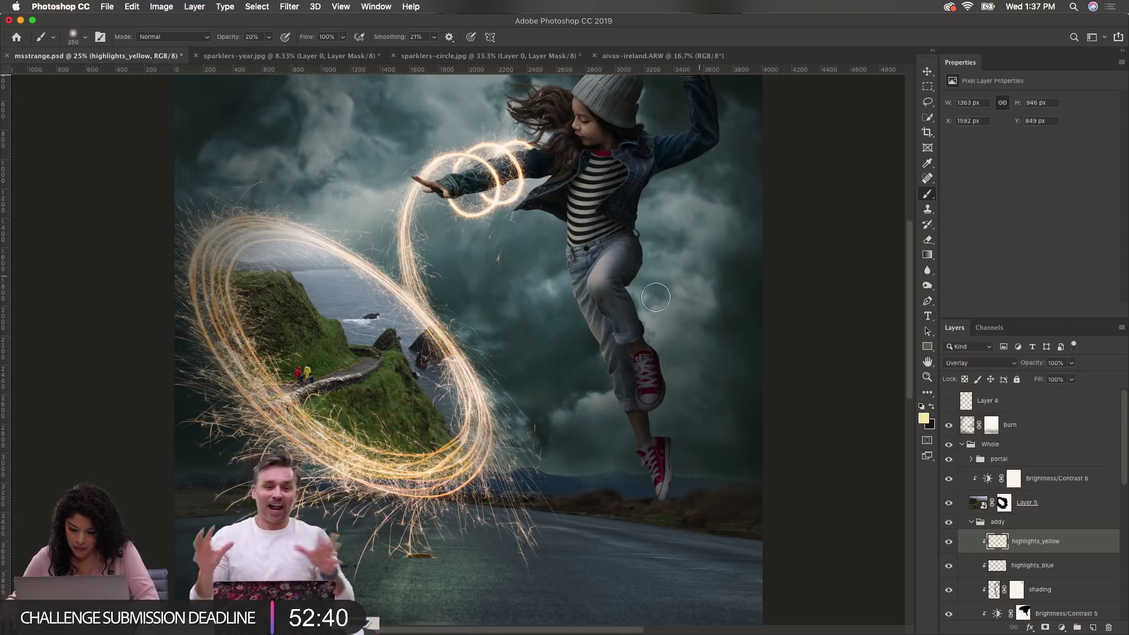
pyautogui.moveTo(581, 185)
pyautogui.mouseDown()
pyautogui.moveTo(574, 313)
pyautogui.moveTo(606, 365)
pyautogui.moveTo(603, 393)
pyautogui.moveTo(601, 359)
pyautogui.moveTo(633, 471)
pyautogui.moveTo(613, 418)
pyautogui.mouseUp()
pyautogui.moveTo(574, 243); pyautogui.dragTo(590, 270)
# Step: Set the brush size to 300 and paint yellow highlights from the girl's chest up to her chin
pyautogui.press('[')
pyautogui.press('[')
pyautogui.press('[')
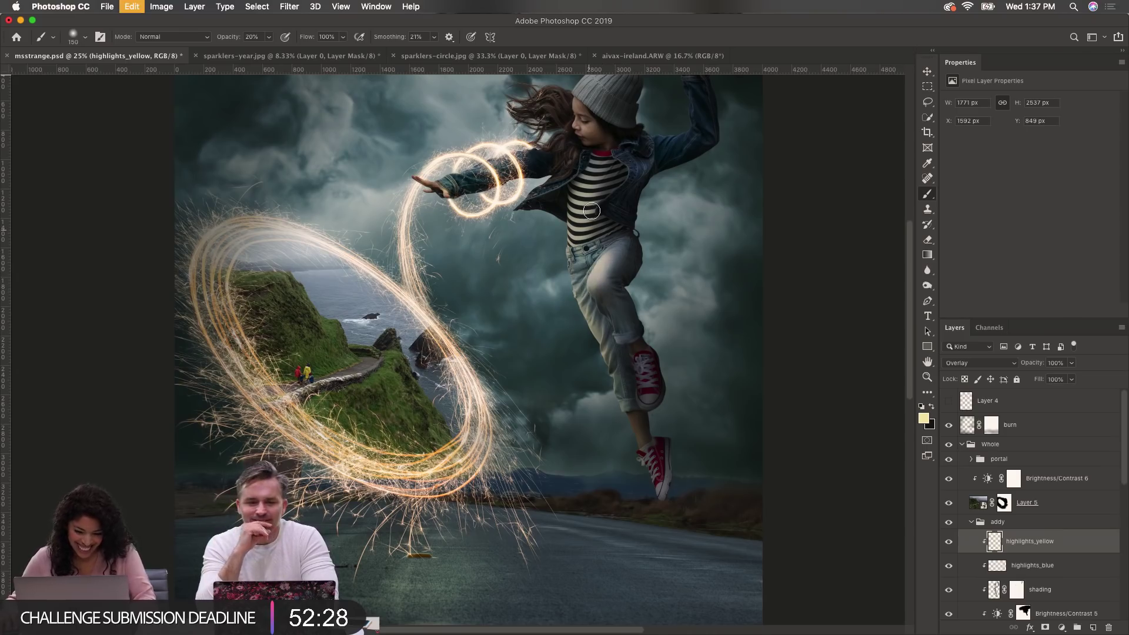
pyautogui.press(']')
pyautogui.press(']')
pyautogui.press(']')
pyautogui.press(']')
pyautogui.moveTo(582, 195); pyautogui.dragTo(585, 141)
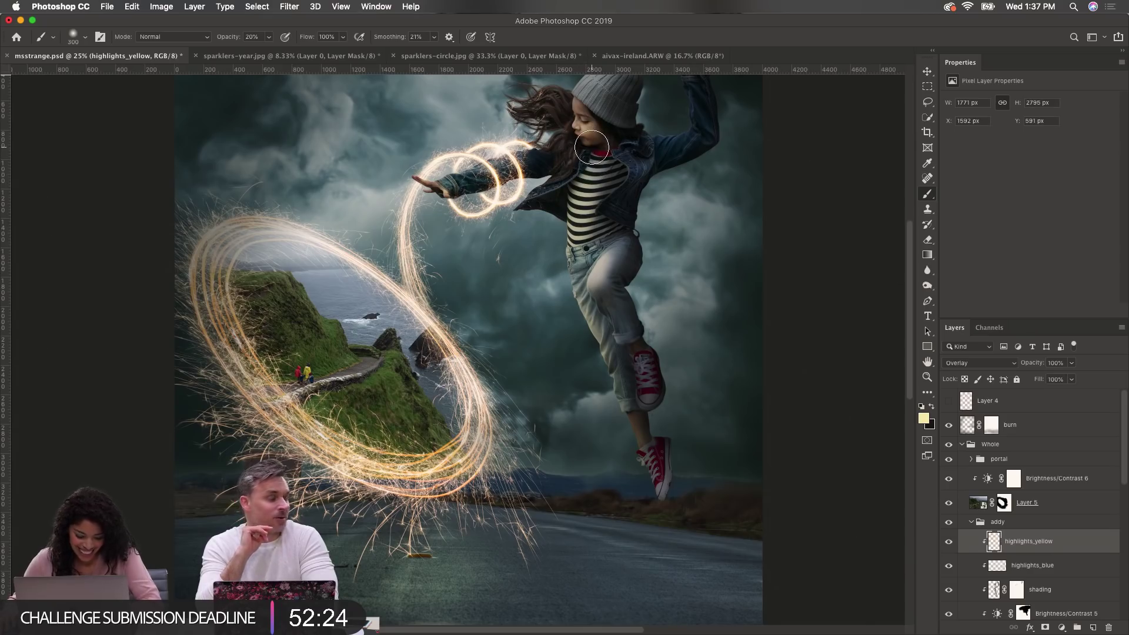
# Step: Undo the last chin highlight, repaint it softer at 10% brush opacity, and brush yellow highlights along the girl's outstretched arm
pyautogui.press('super+z')
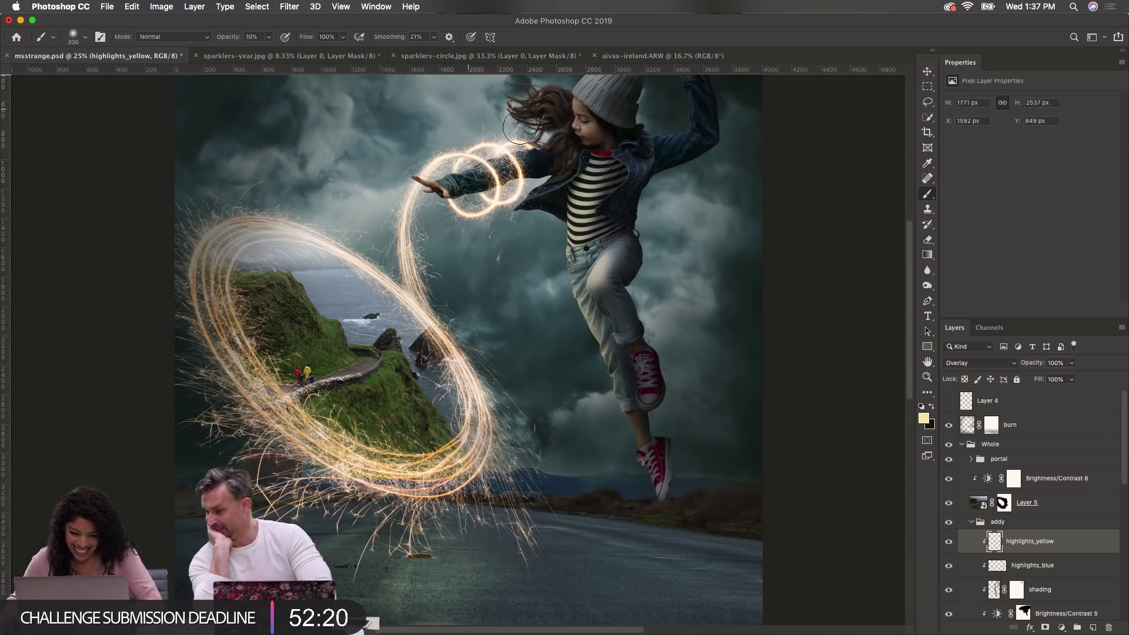
pyautogui.moveTo(547, 140); pyautogui.dragTo(578, 155)
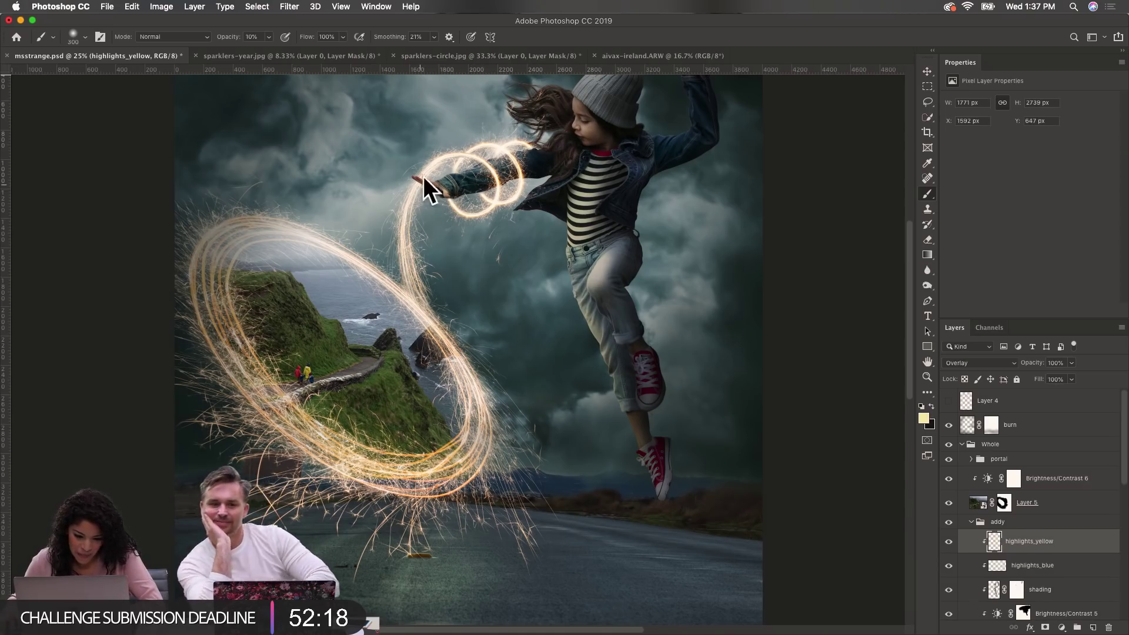
pyautogui.moveTo(418, 183)
pyautogui.mouseDown()
pyautogui.moveTo(481, 201)
pyautogui.moveTo(523, 201)
pyautogui.moveTo(535, 184)
pyautogui.mouseUp()
# Step: Set the brush size to 150 and, at 20% opacity, paint yellow highlights on the girl's open jacket and lower red sneaker
pyautogui.press('[')
pyautogui.press('[')
pyautogui.press('[')
pyautogui.press('[')
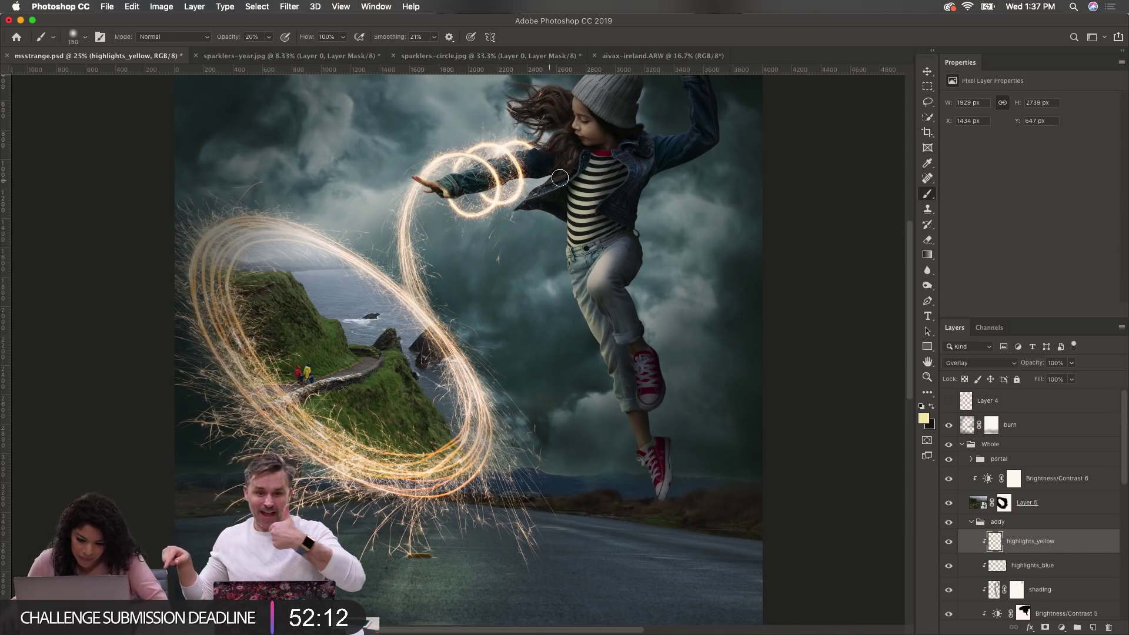
pyautogui.moveTo(558, 180); pyautogui.dragTo(534, 192)
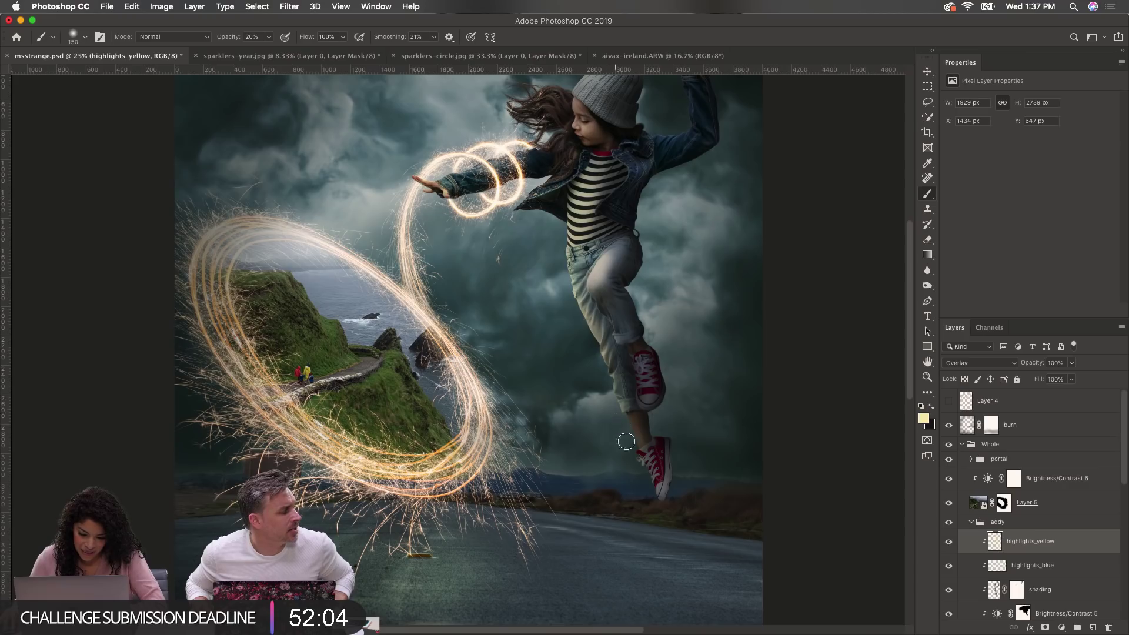
pyautogui.moveTo(652, 490); pyautogui.dragTo(647, 475)
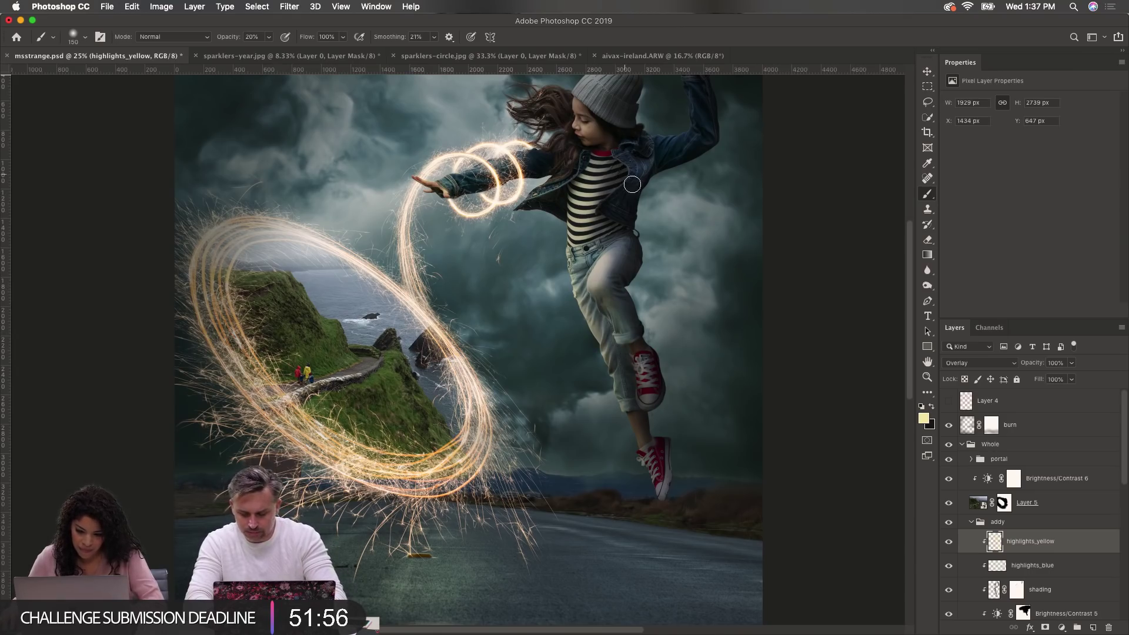
pyautogui.scroll(2, 634, 206)
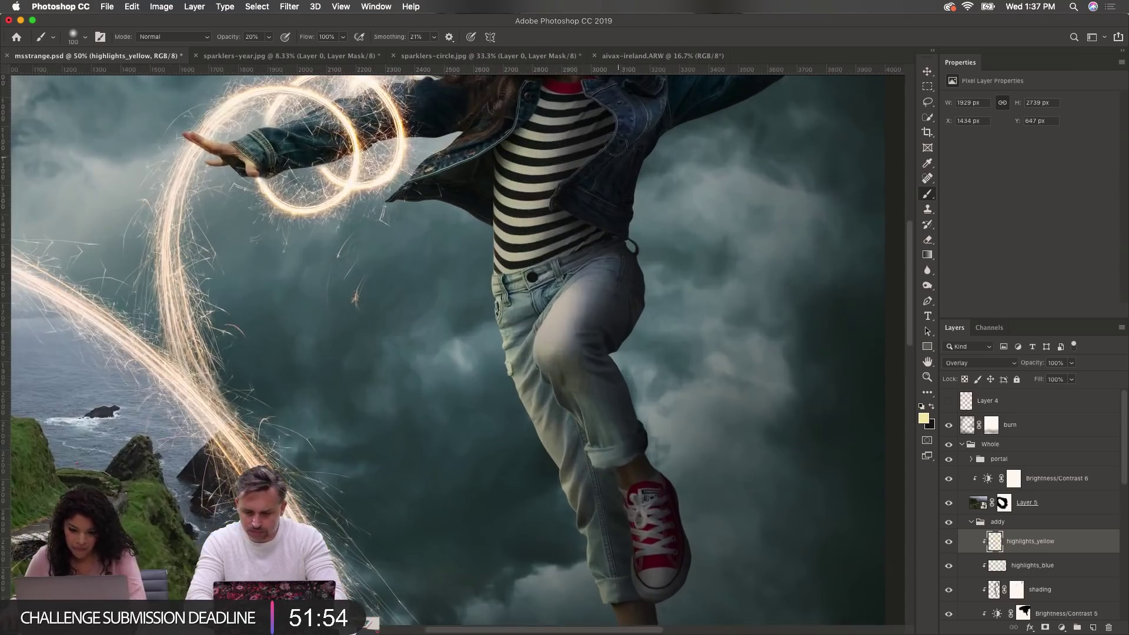
pyautogui.press('[')
pyautogui.press('[')
pyautogui.press('[')
pyautogui.press('[')
pyautogui.press('[')
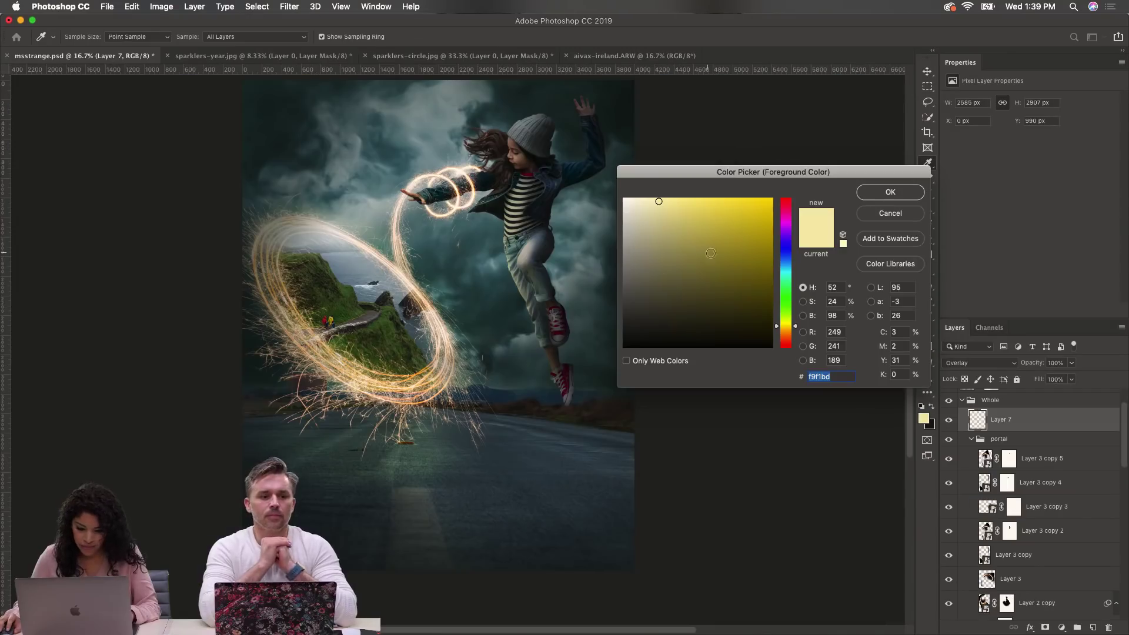
# Step: Set the foreground colour to red-orange e57055 for brush work on Layer 7
pyautogui.click(780, 334)
pyautogui.moveTo(781, 335); pyautogui.dragTo(780, 342)
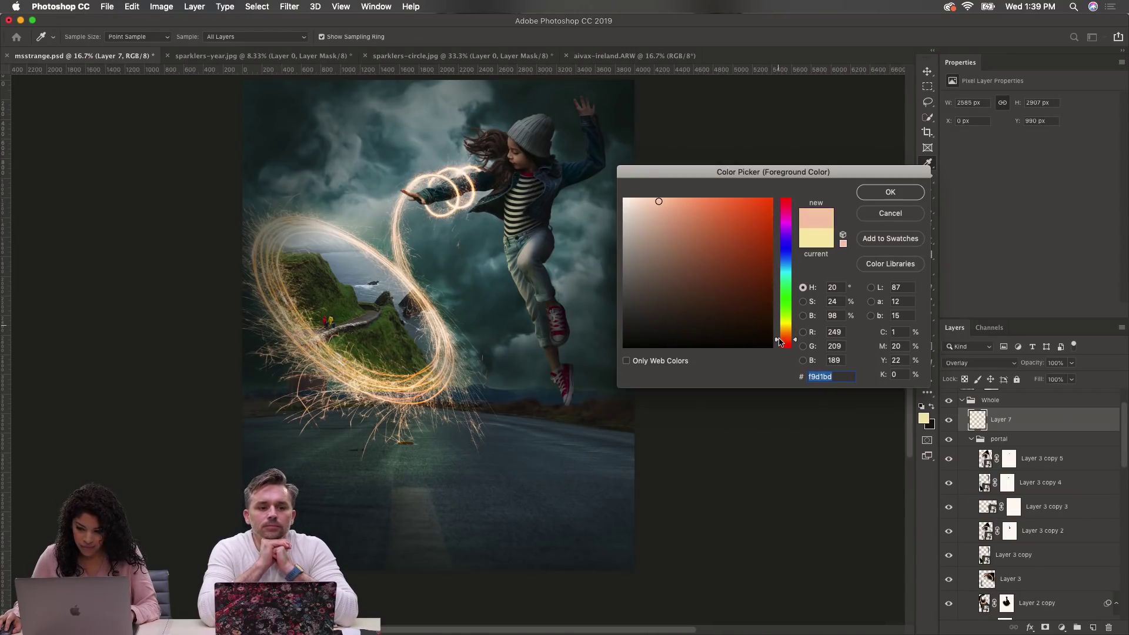
pyautogui.moveTo(694, 203); pyautogui.dragTo(714, 211)
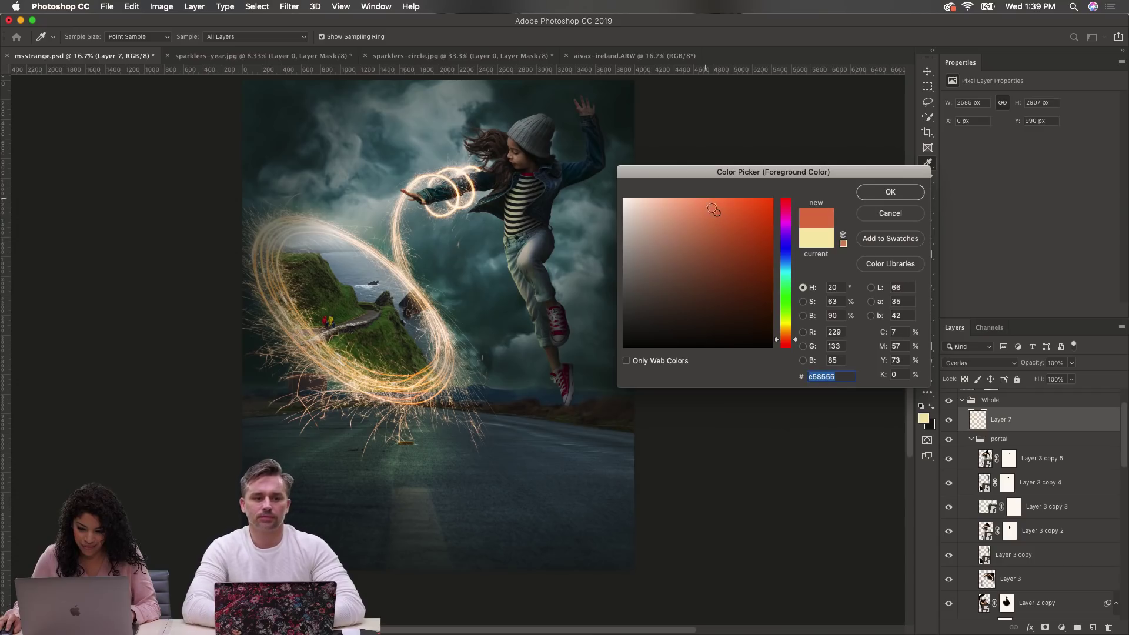
pyautogui.moveTo(776, 341); pyautogui.dragTo(778, 345)
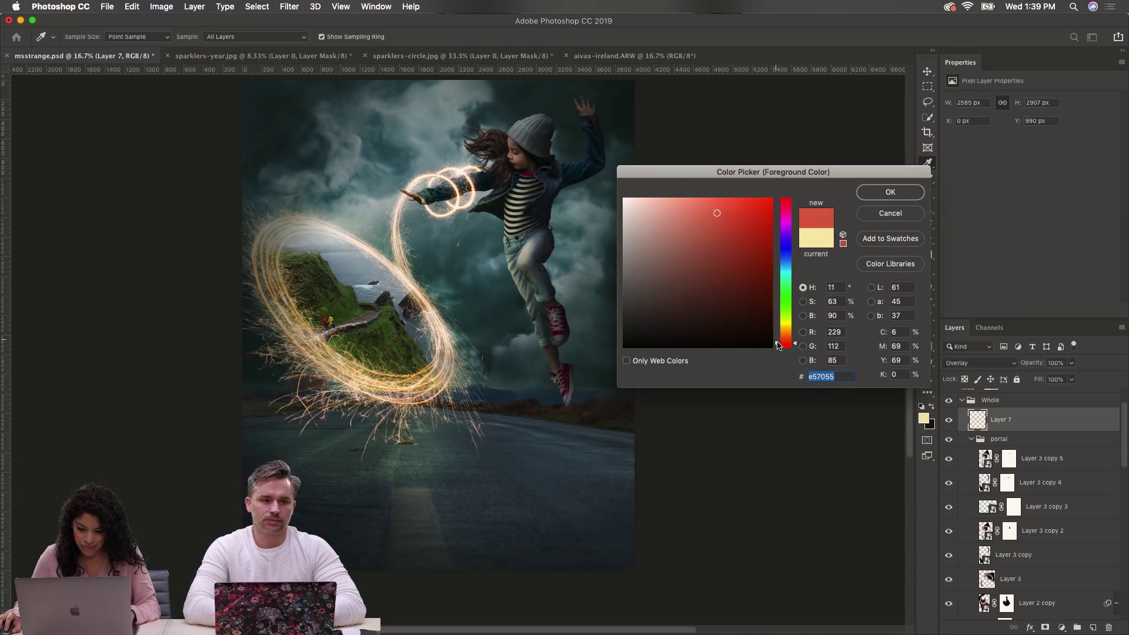
pyautogui.click(875, 197)
pyautogui.press('b')
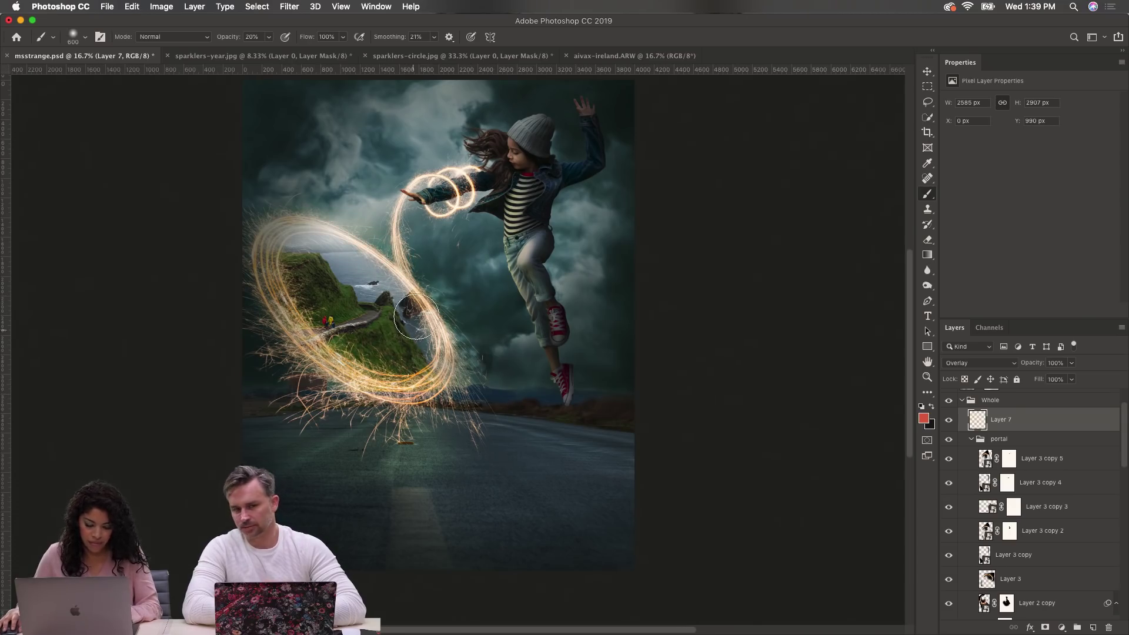
# Step: Try painting red-orange along the spark trail below the girl's hand on Layer 7 with a size 150 brush, and undo the stroke
pyautogui.click(949, 420)
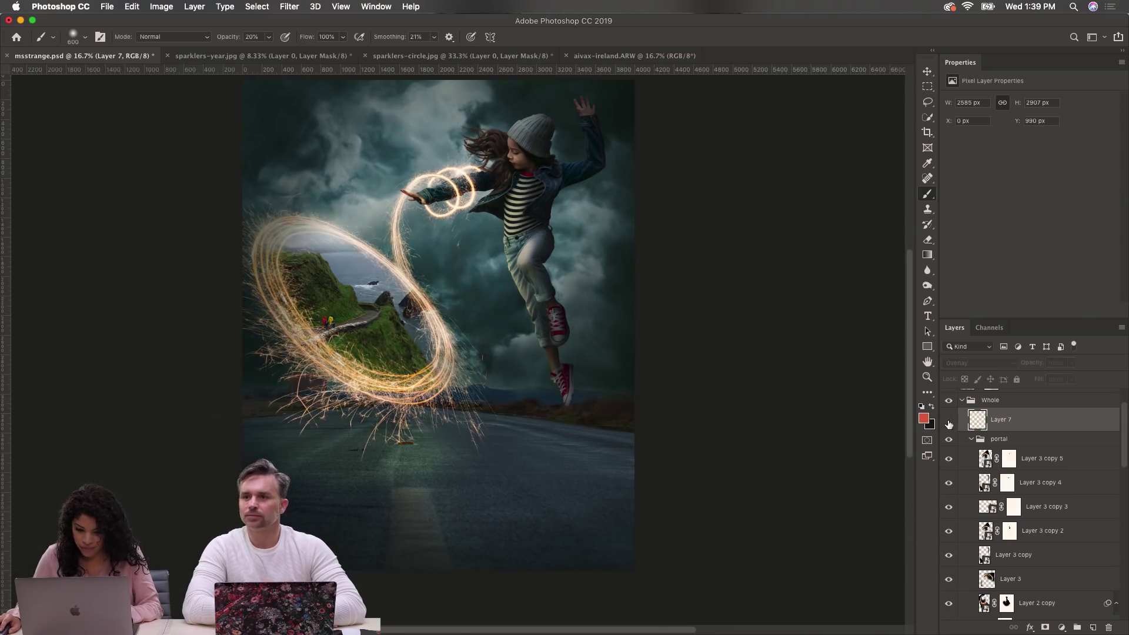
pyautogui.click(949, 421)
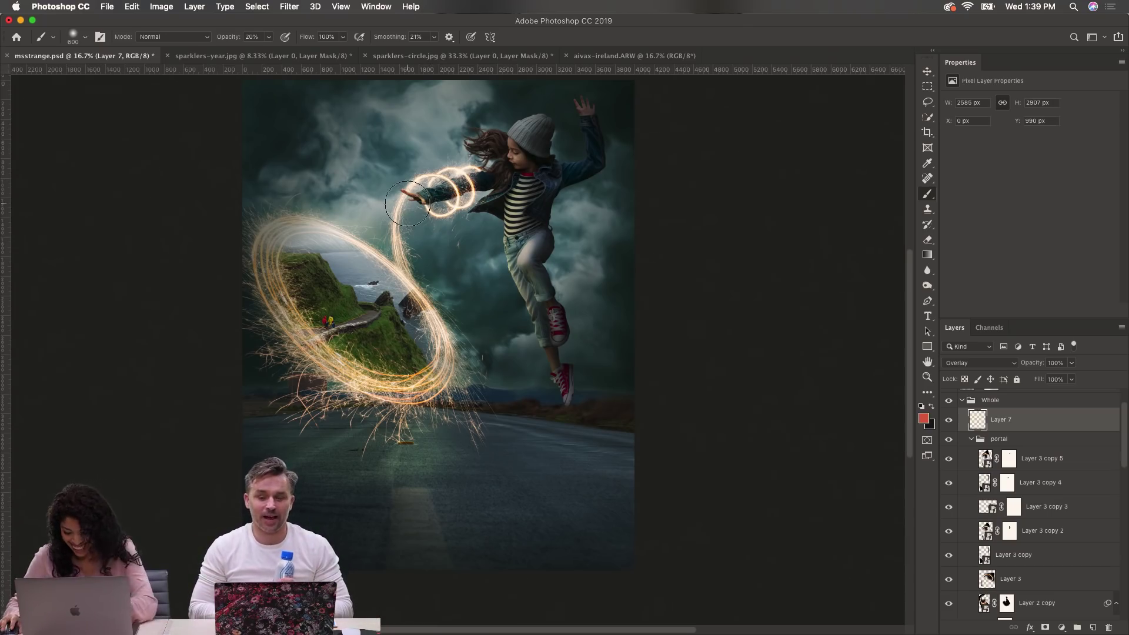
pyautogui.press('[')
pyautogui.press('[')
pyautogui.press('[')
pyautogui.press('[')
pyautogui.press('[')
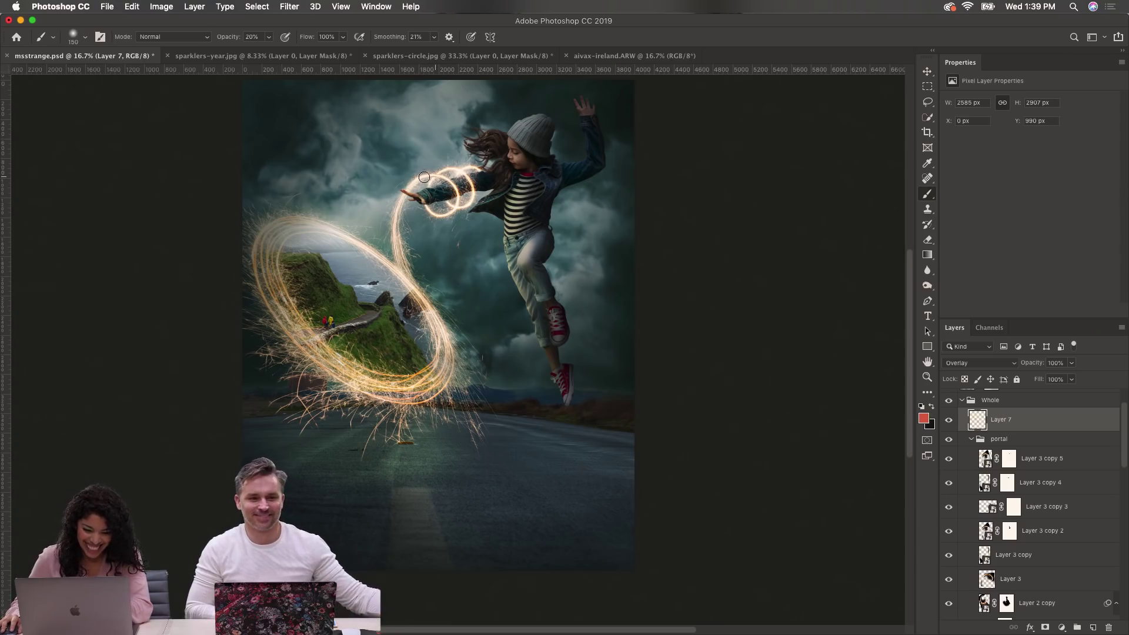
pyautogui.moveTo(396, 241); pyautogui.dragTo(409, 272)
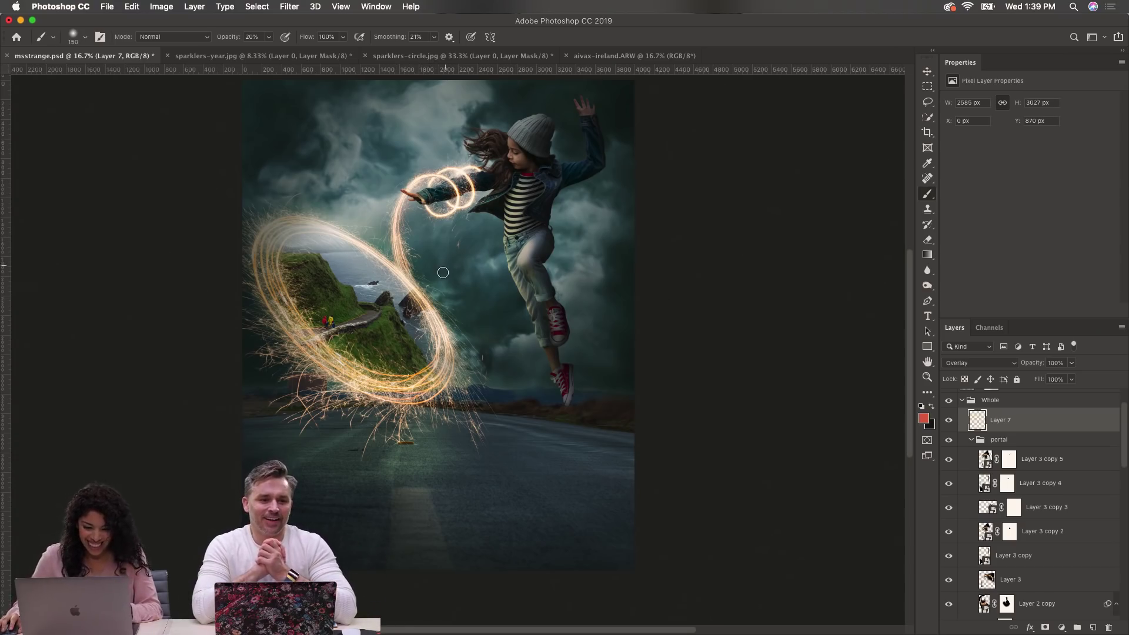
pyautogui.press('super+z')
# Step: Set the foreground colour to pale yellow efe09a
pyautogui.click(924, 418)
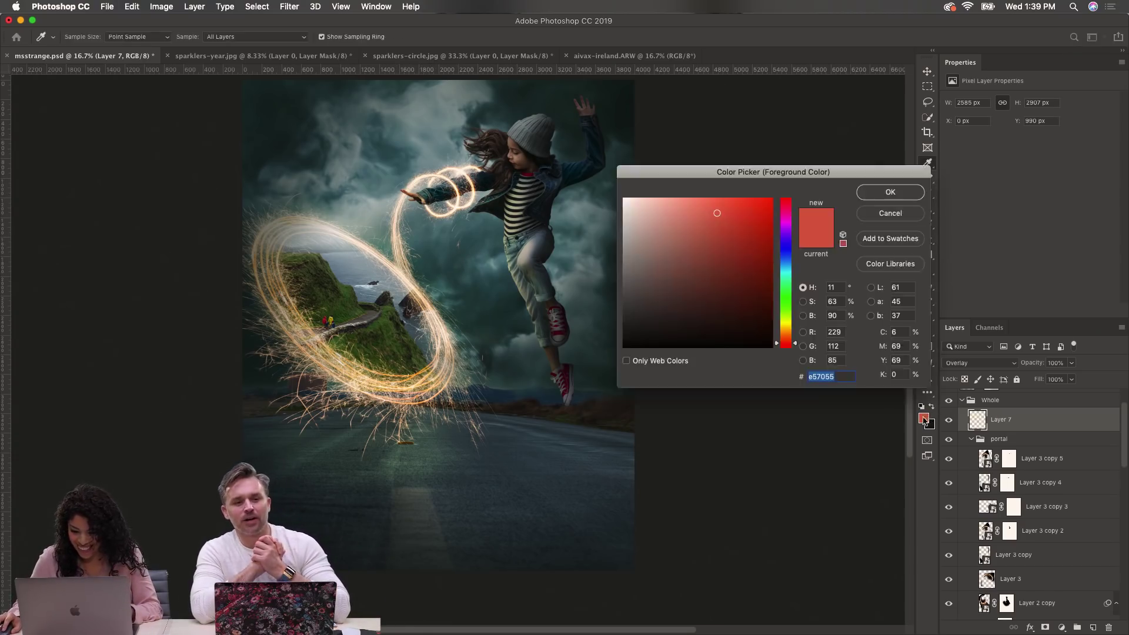
pyautogui.moveTo(778, 345); pyautogui.dragTo(778, 327)
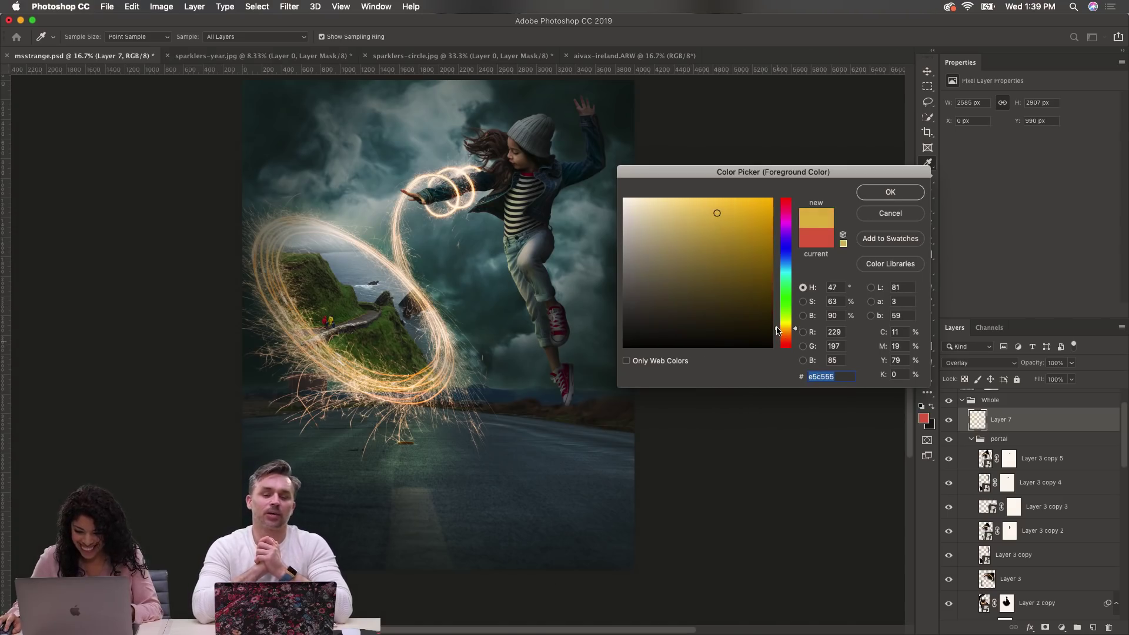
pyautogui.click(661, 206)
pyautogui.moveTo(662, 206); pyautogui.dragTo(679, 206)
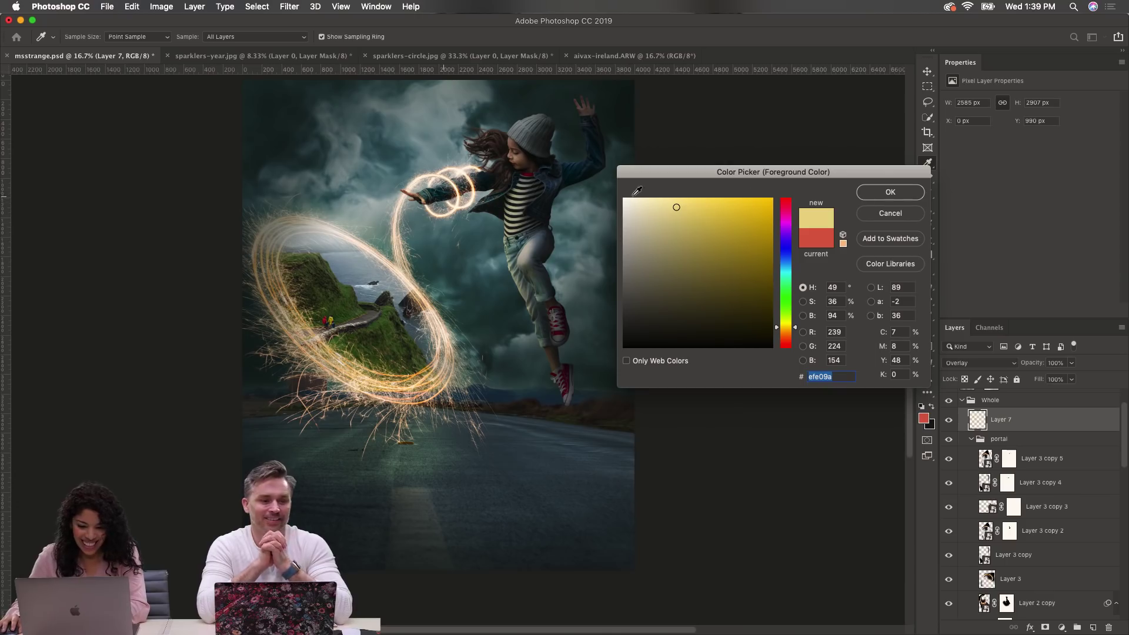
pyautogui.click(858, 193)
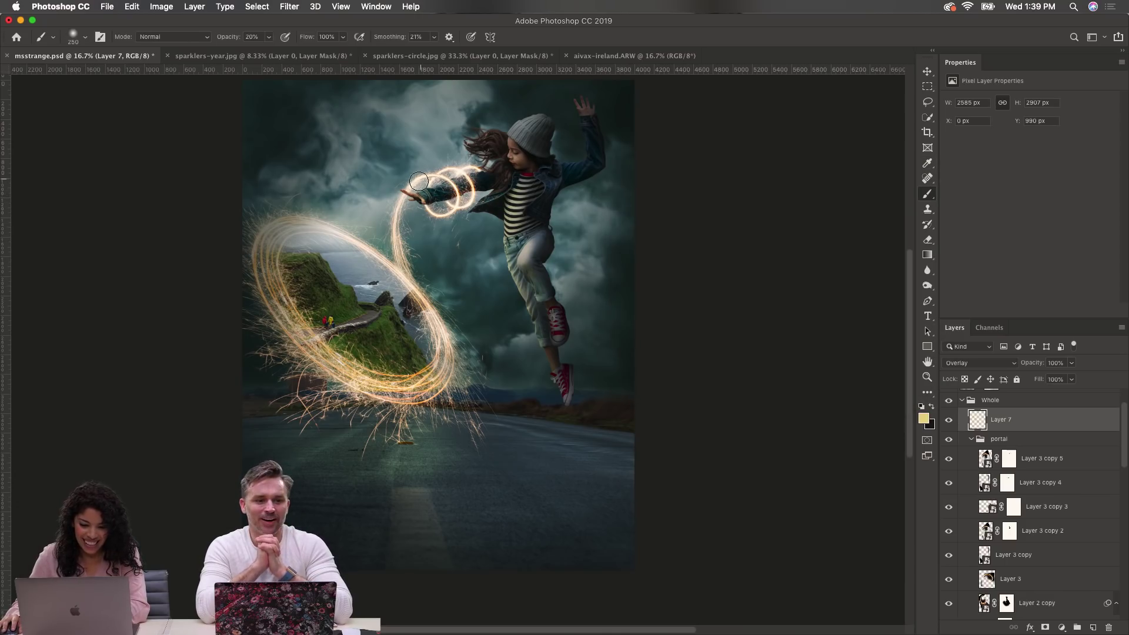
# Step: Paint pale yellow glow on Layer 7 along the spark trail and the loops around the arm, using a size 250 brush at 20% opacity
pyautogui.moveTo(419, 181)
pyautogui.mouseDown()
pyautogui.moveTo(403, 204)
pyautogui.moveTo(402, 251)
pyautogui.mouseUp()
pyautogui.moveTo(432, 178)
pyautogui.mouseDown()
pyautogui.moveTo(457, 185)
pyautogui.moveTo(459, 209)
pyautogui.moveTo(434, 214)
pyautogui.moveTo(471, 184)
pyautogui.mouseUp()
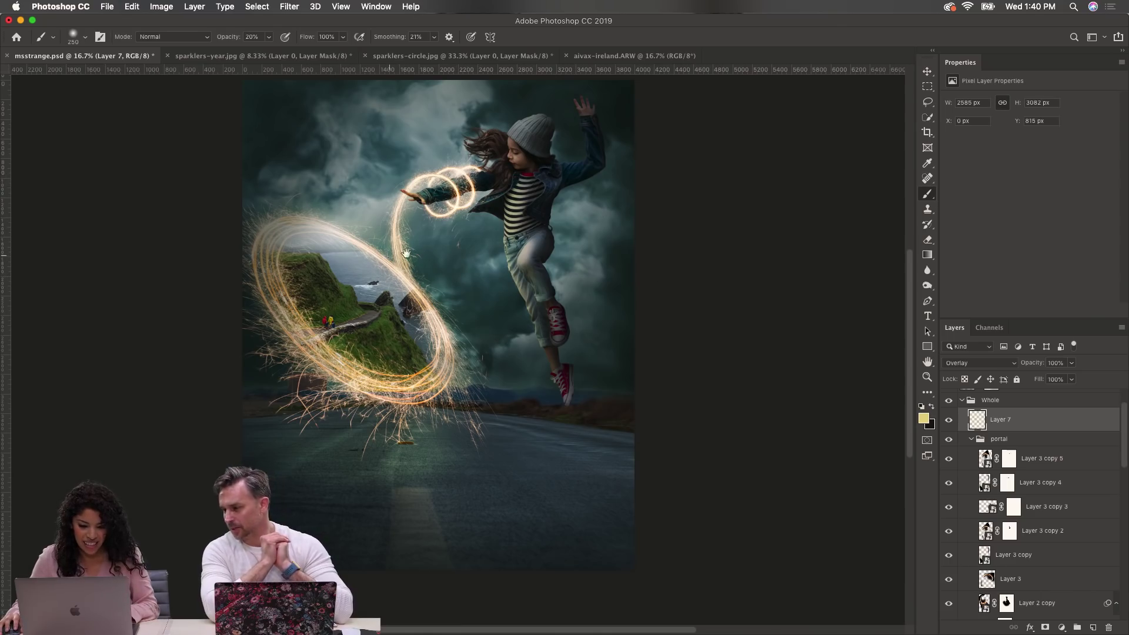
pyautogui.keyDown('super'); pyautogui.click(381, 252); pyautogui.keyUp('super')
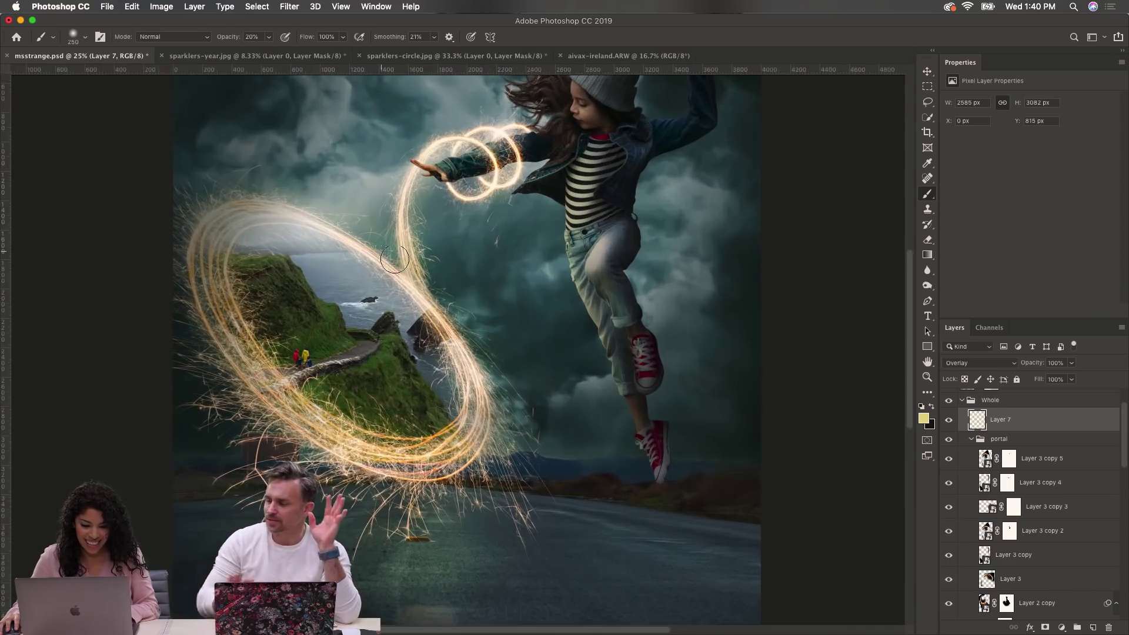
pyautogui.keyDown('alt'); pyautogui.click(425, 252); pyautogui.keyUp('alt')
pyautogui.scroll(-2, 476, 301)
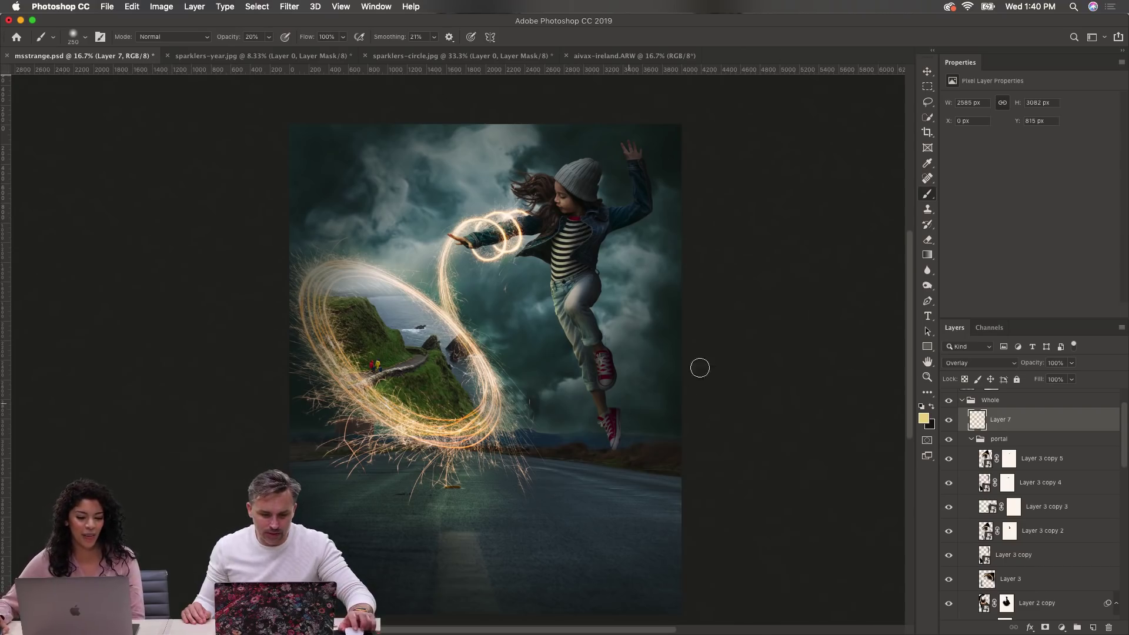
# Step: Compare the composite with and without the yellow glow on Layer 7, leaving the layer visible
pyautogui.click(949, 421)
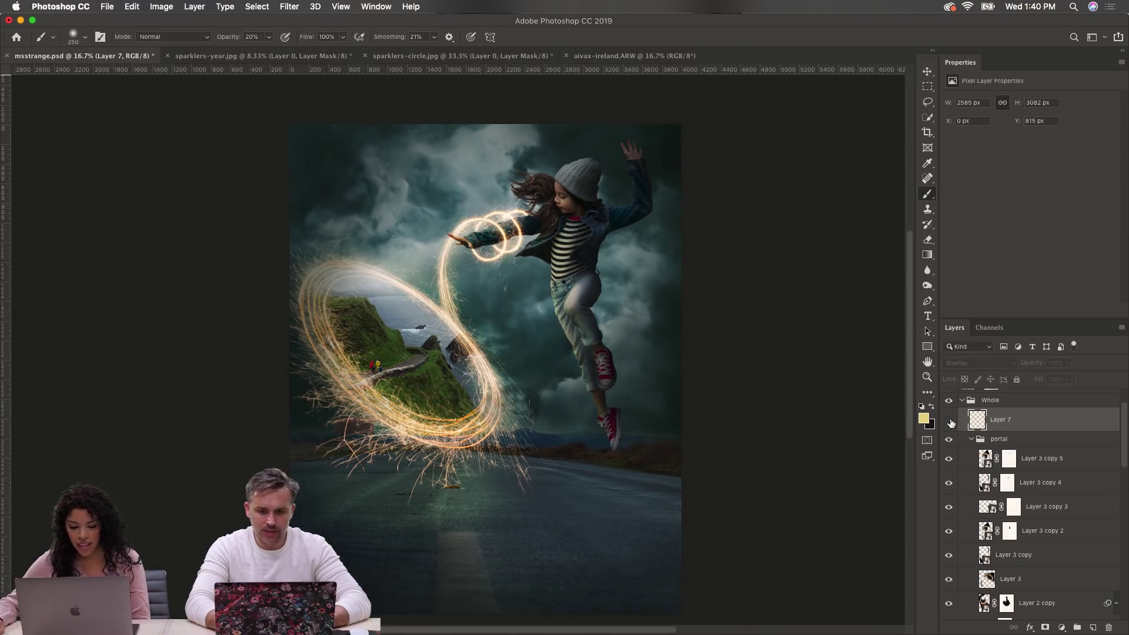
pyautogui.click(949, 420)
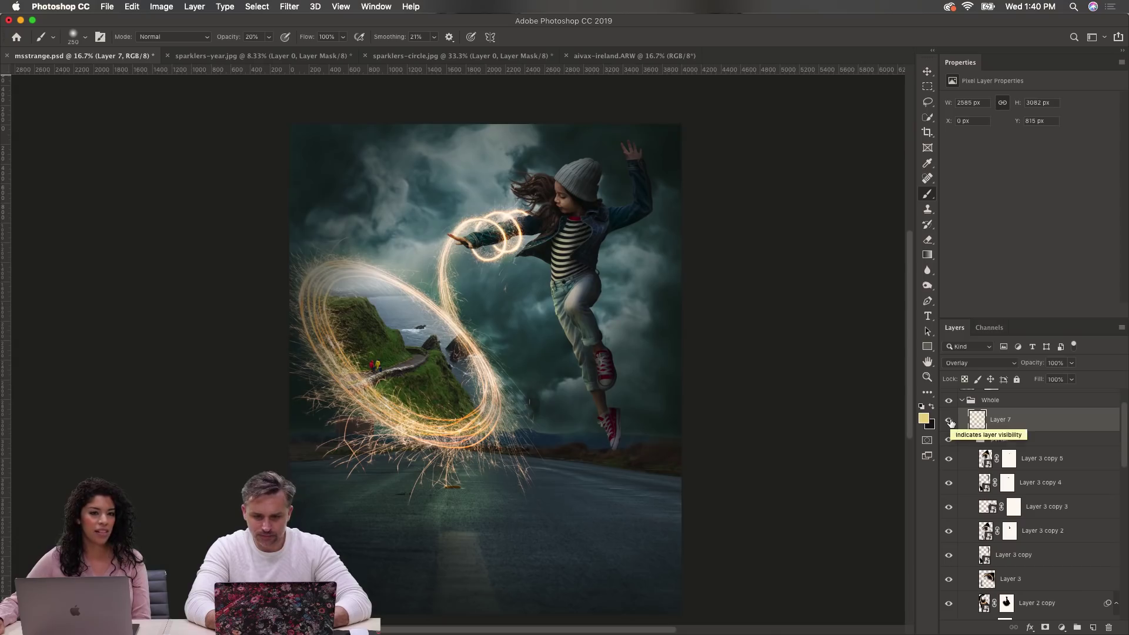
pyautogui.click(949, 420)
pyautogui.click(949, 420)
pyautogui.click(949, 420)
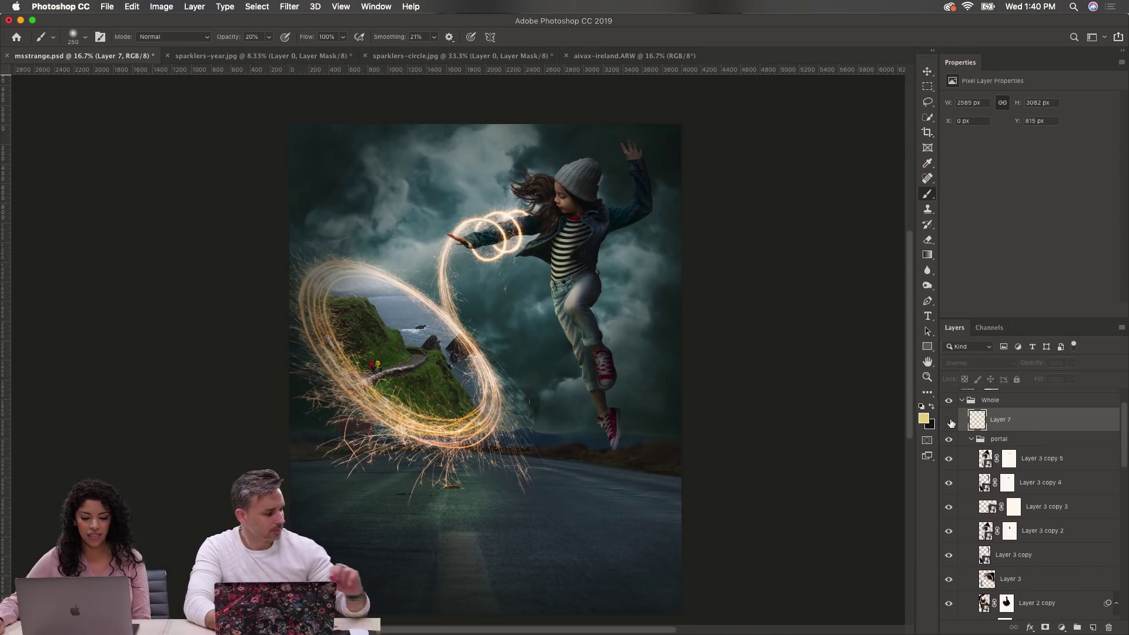
pyautogui.click(949, 420)
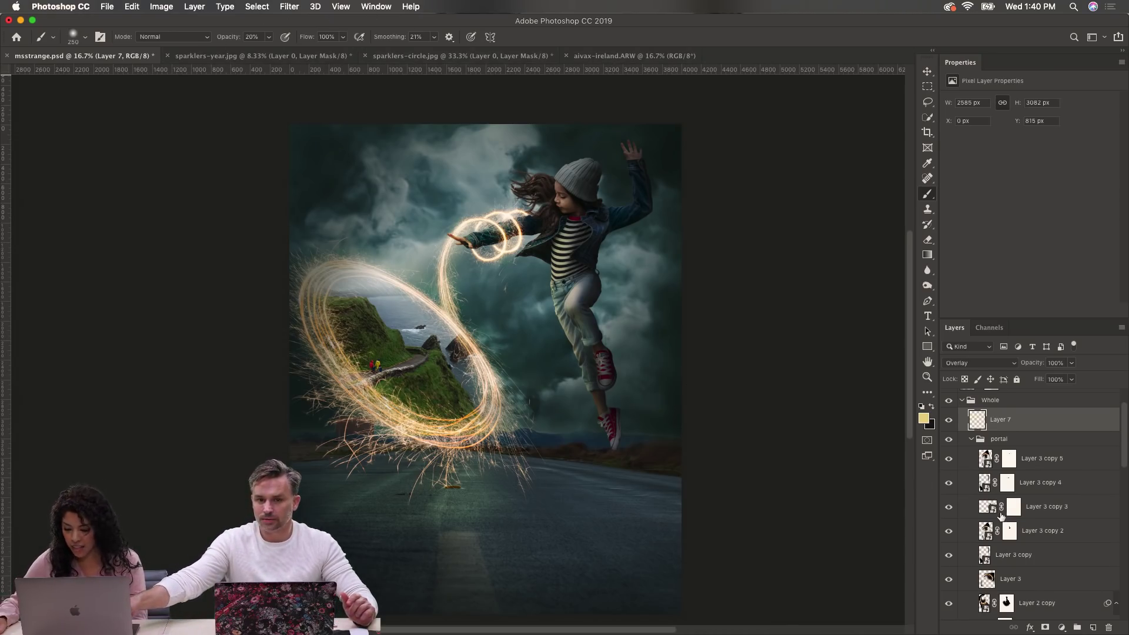
# Step: Compare the girl with and without the highlights_yellow layer in the addy group, leaving the layer visible
pyautogui.scroll(-5, 1001, 518)
pyautogui.scroll(-4, 1007, 506)
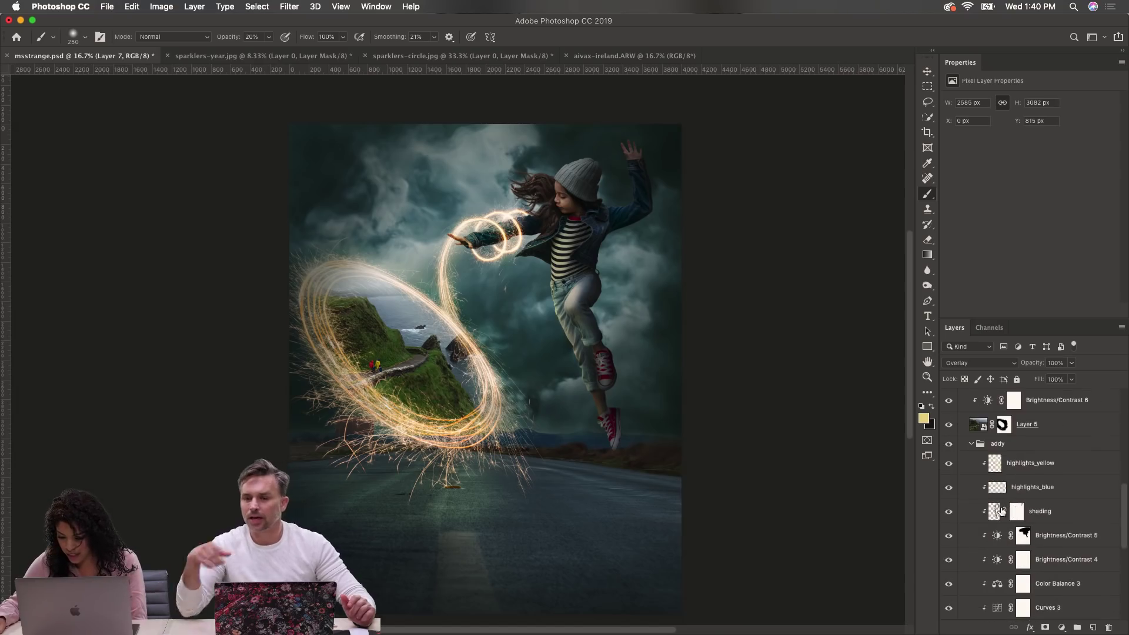
pyautogui.click(949, 464)
pyautogui.click(950, 464)
pyautogui.click(949, 464)
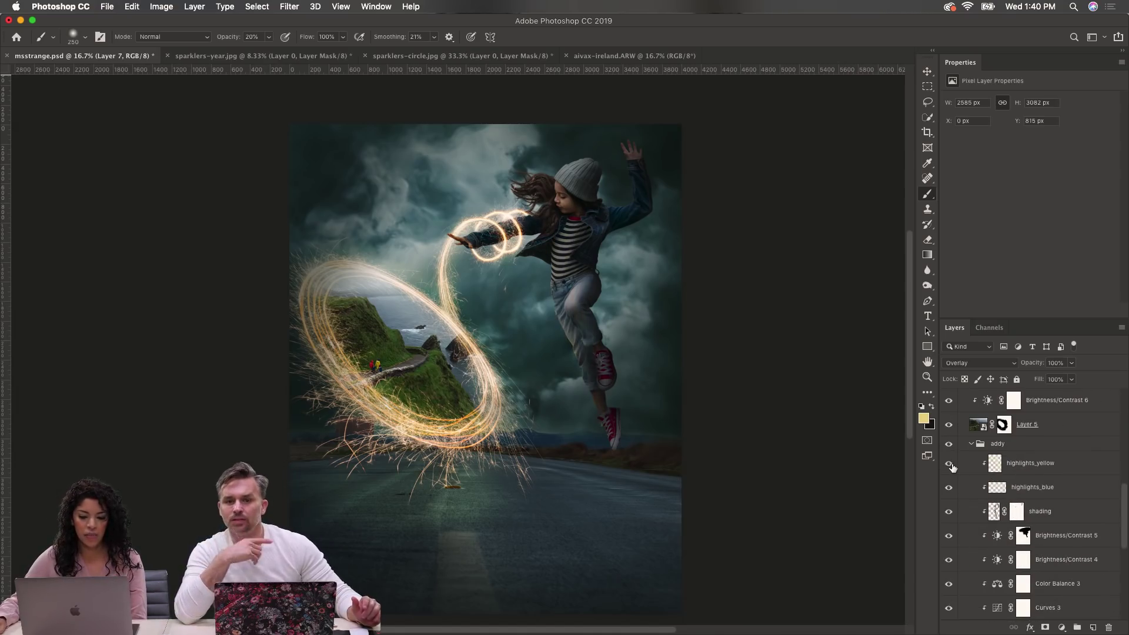
pyautogui.click(949, 464)
pyautogui.click(949, 464)
pyautogui.click(949, 464)
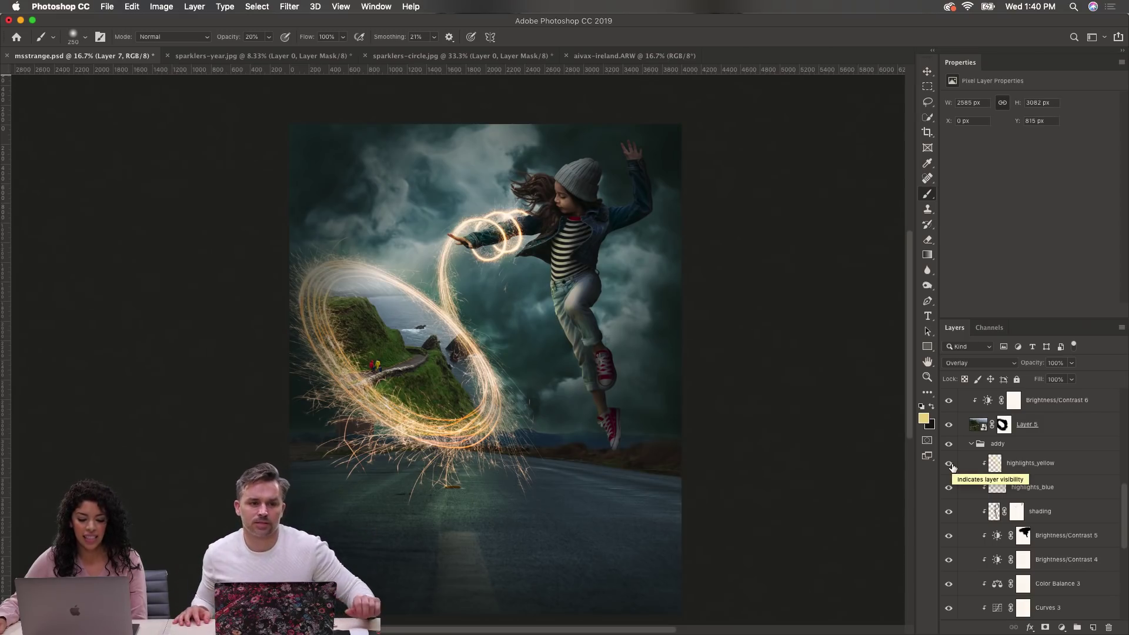
pyautogui.click(950, 464)
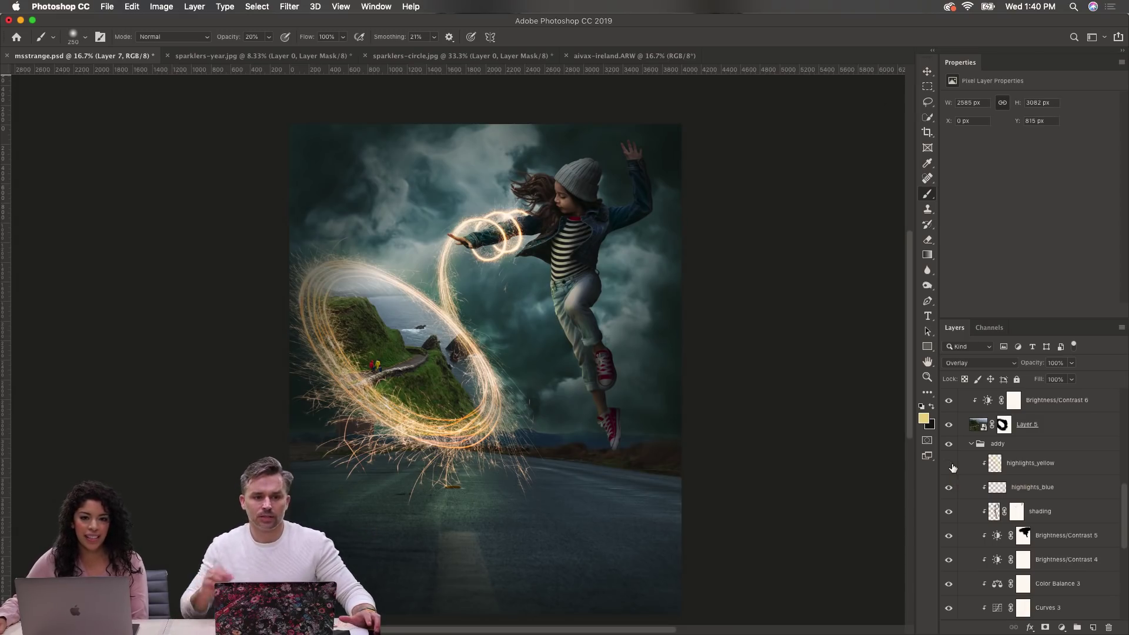
pyautogui.click(949, 464)
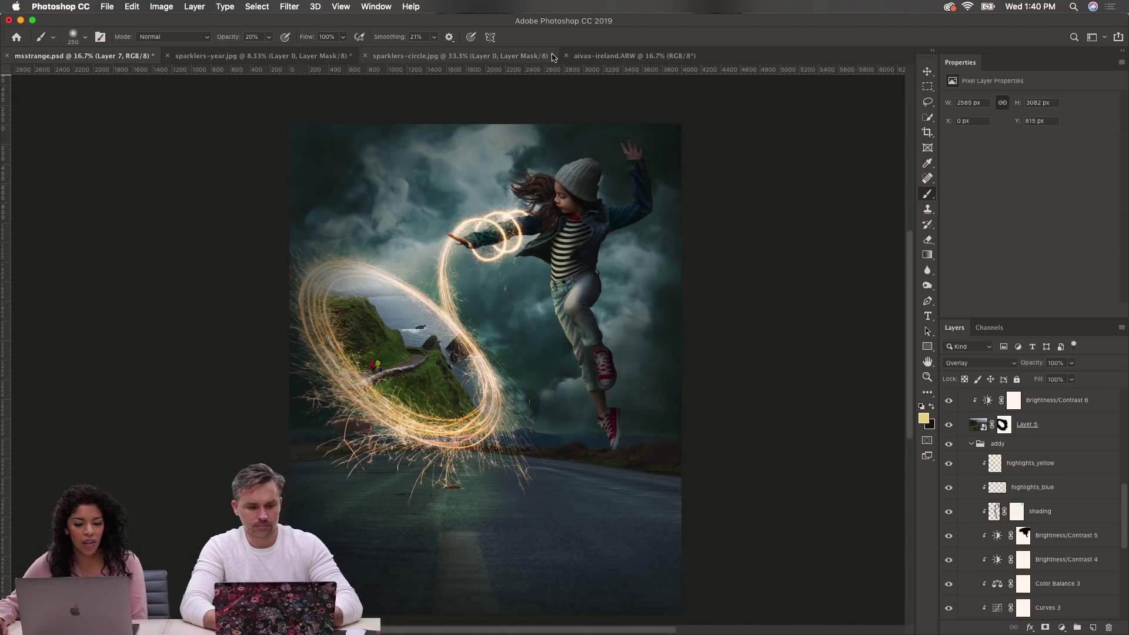
# Step: Open the reference image aivax-msstrange-LR.JPG from the aivax-msstrange folder
pyautogui.click(111, 8)
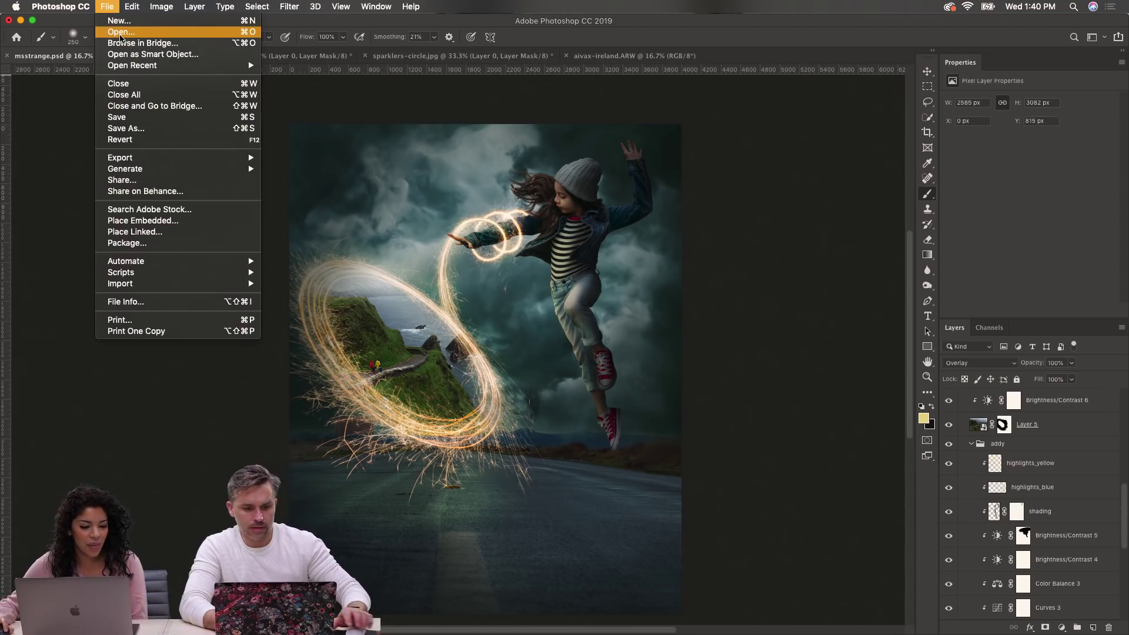
pyautogui.click(121, 32)
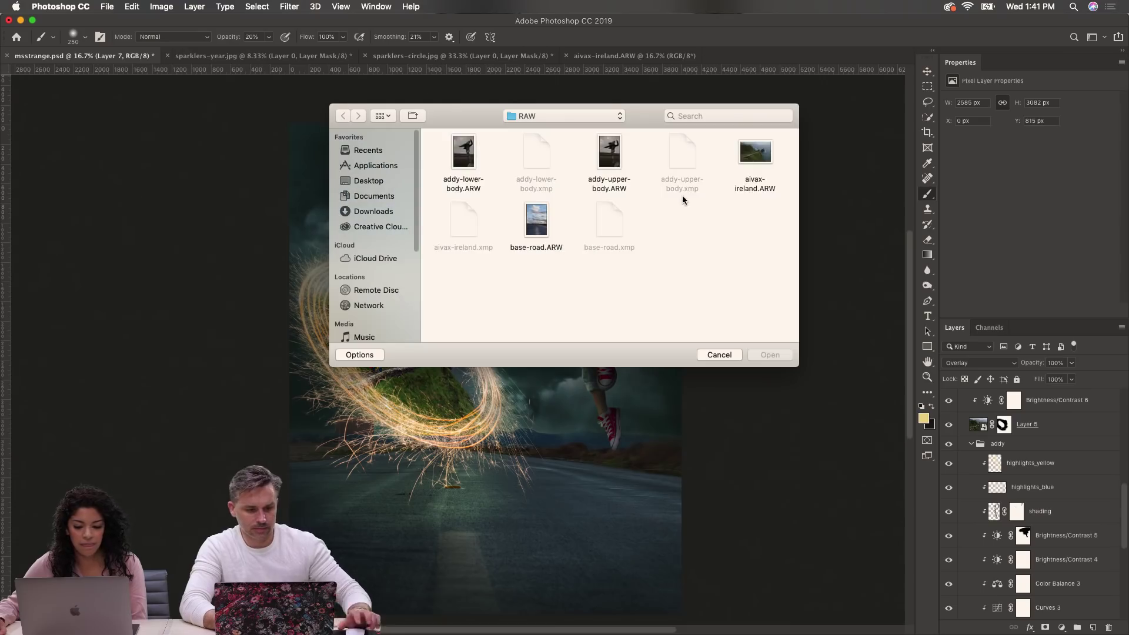
pyautogui.click(565, 115)
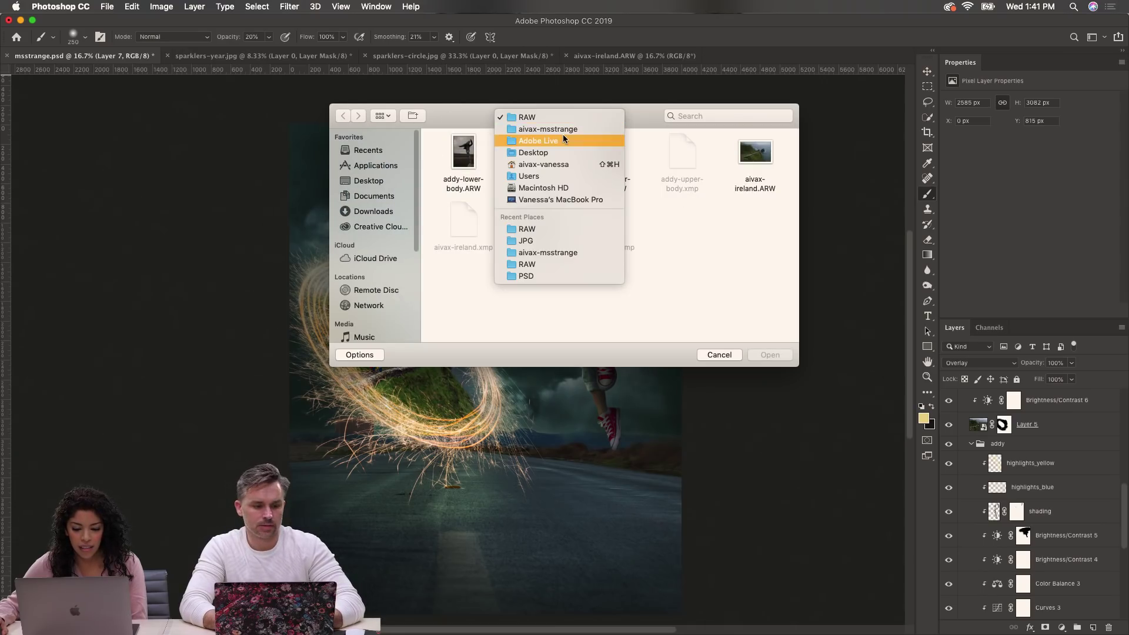
pyautogui.click(563, 129)
pyautogui.doubleClick(456, 155)
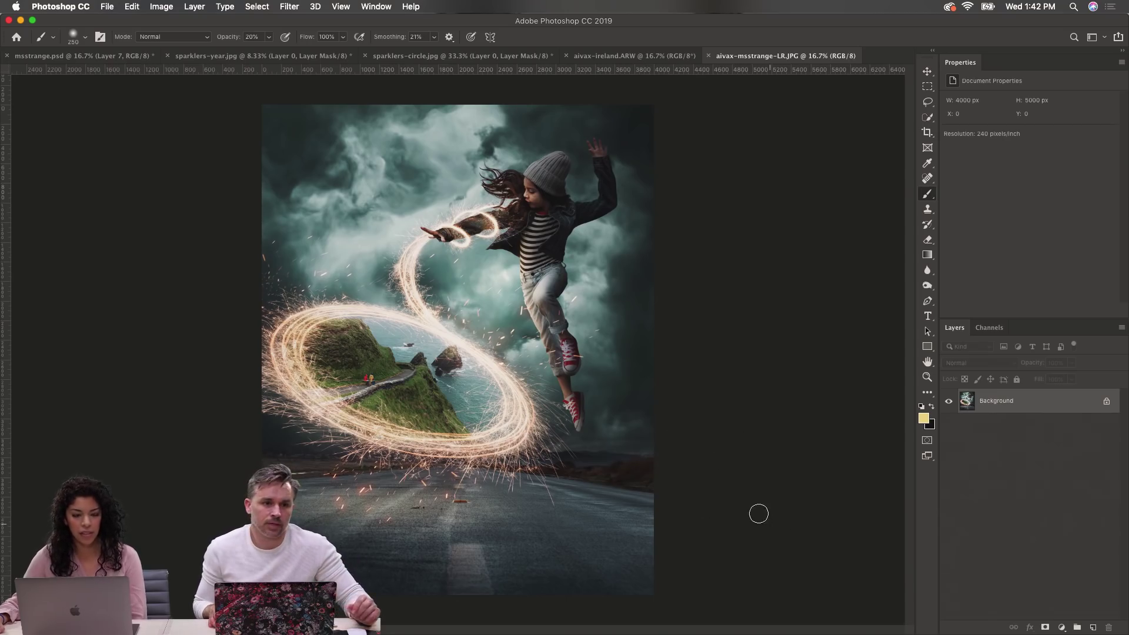
# Step: Arrange aivax-msstrange-LR.JPG next to the msstrange.psd composite as two side-by-side documents
pyautogui.press('super+equal')
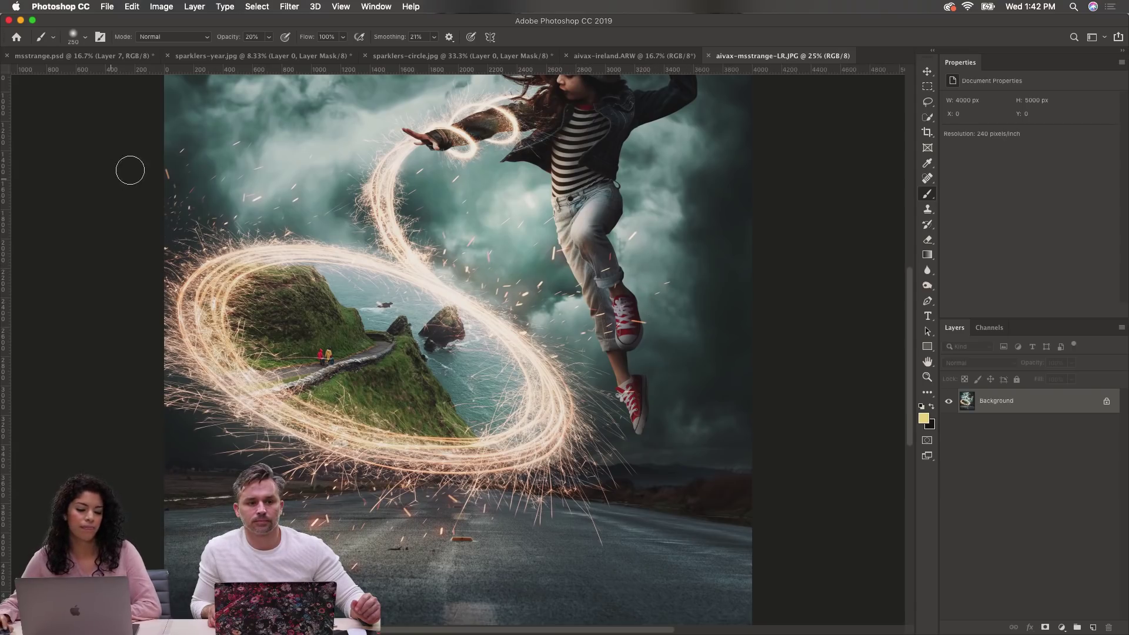
pyautogui.click(101, 56)
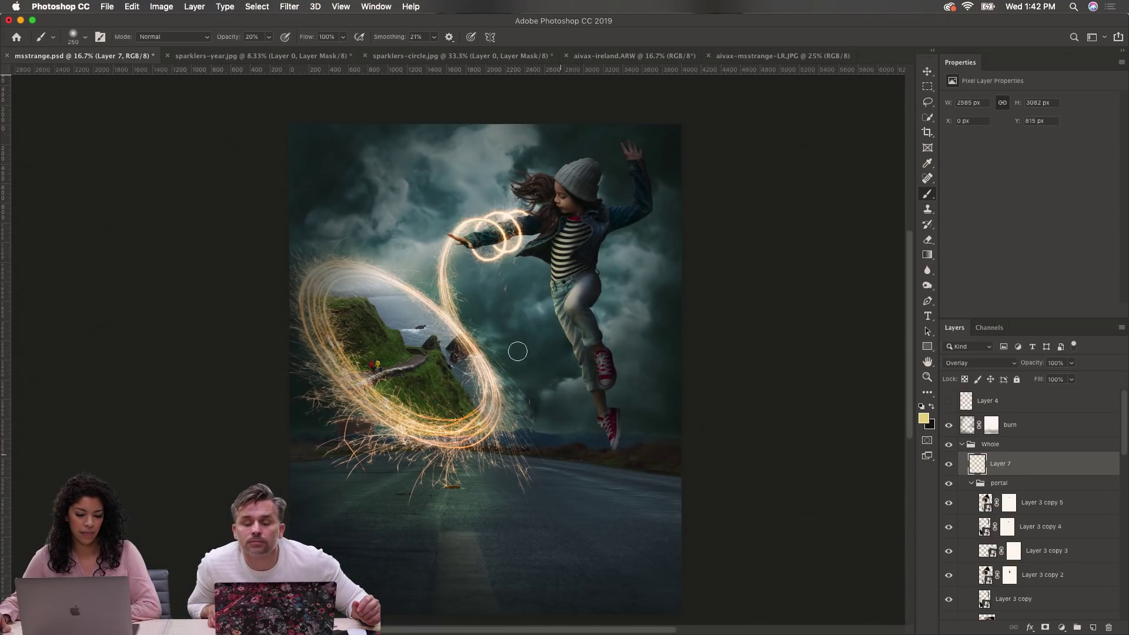
pyautogui.click(781, 55)
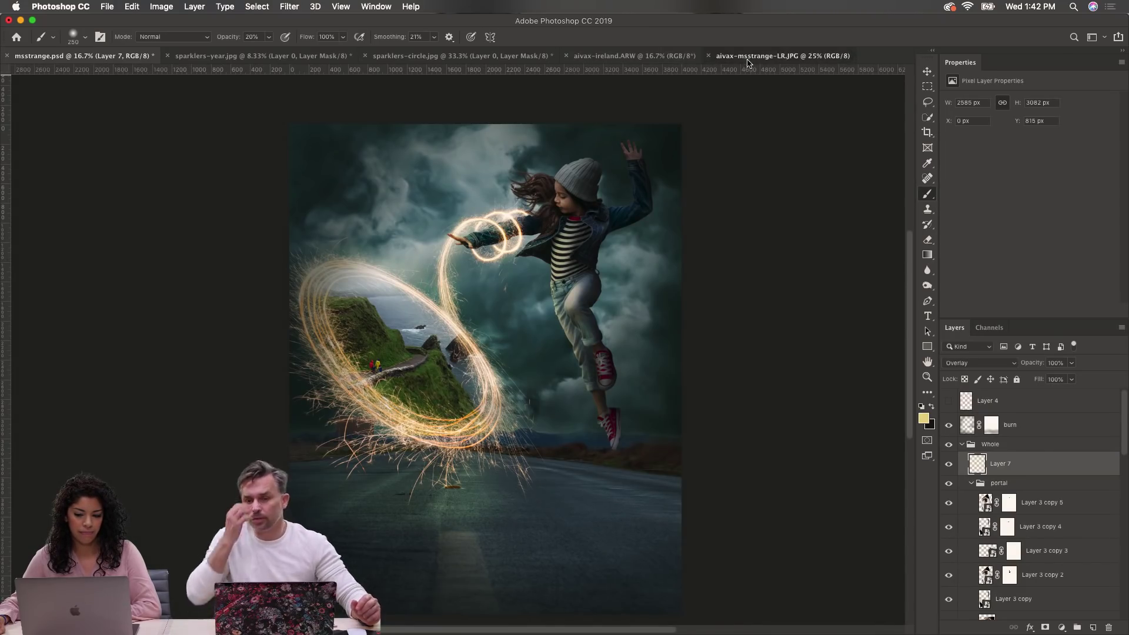
pyautogui.moveTo(745, 56); pyautogui.dragTo(565, 163)
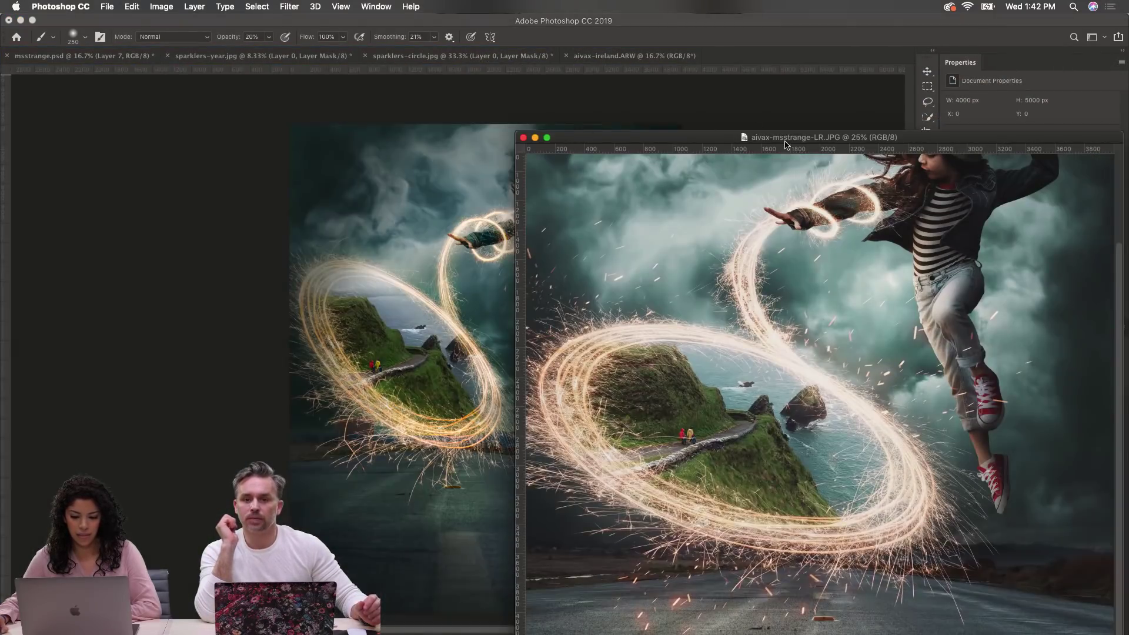
pyautogui.click(390, 244)
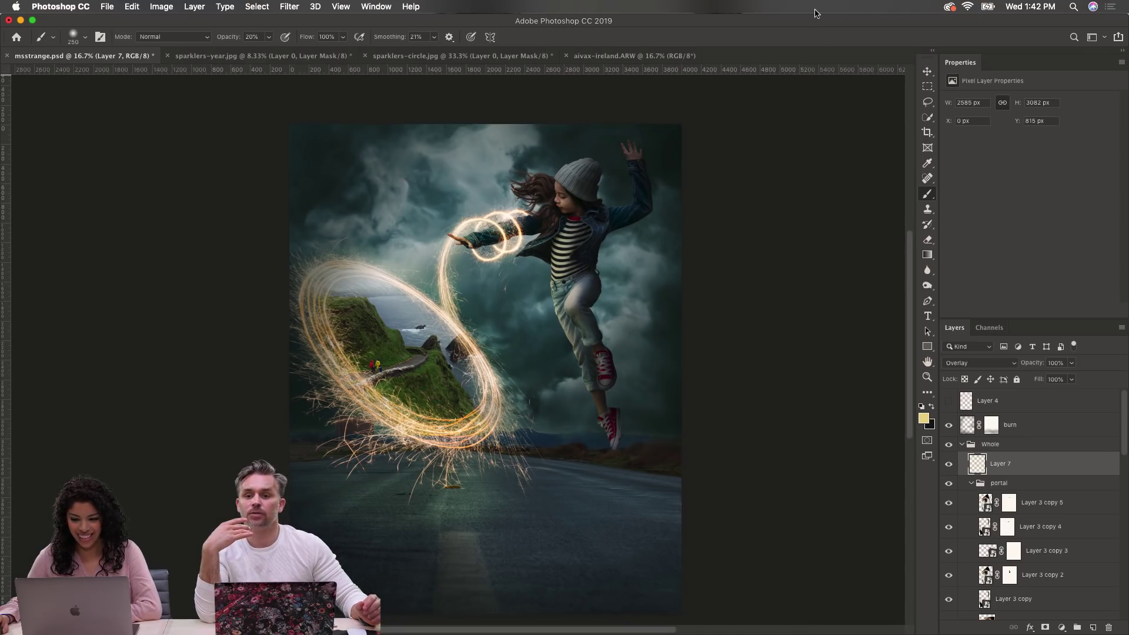
pyautogui.moveTo(815, 21); pyautogui.dragTo(784, 27)
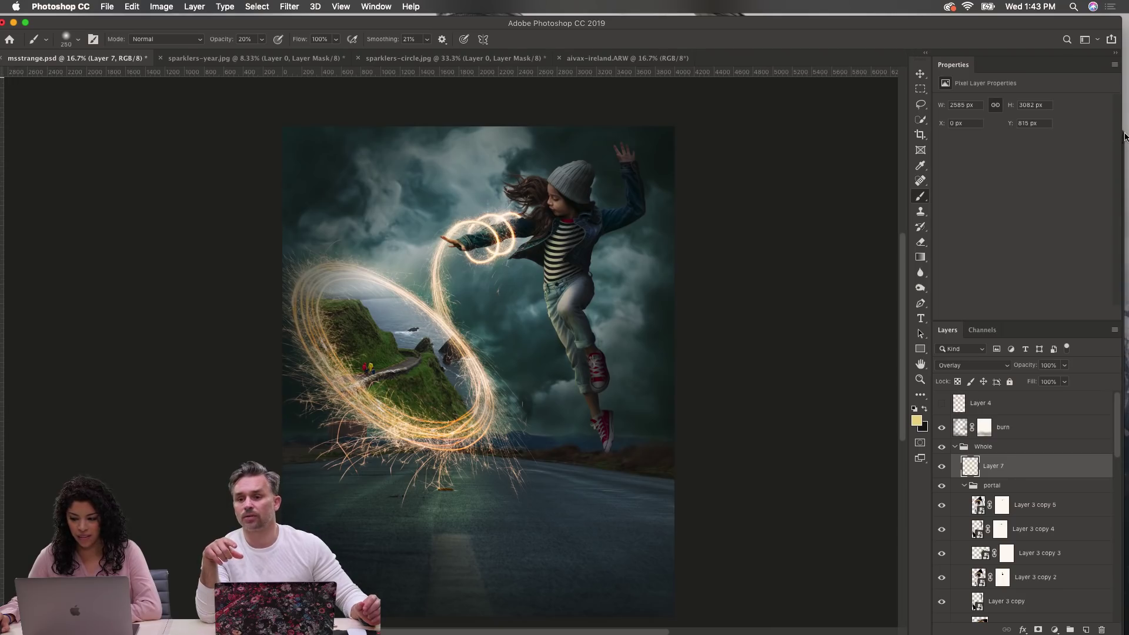
pyautogui.moveTo(1124, 136); pyautogui.dragTo(908, 77)
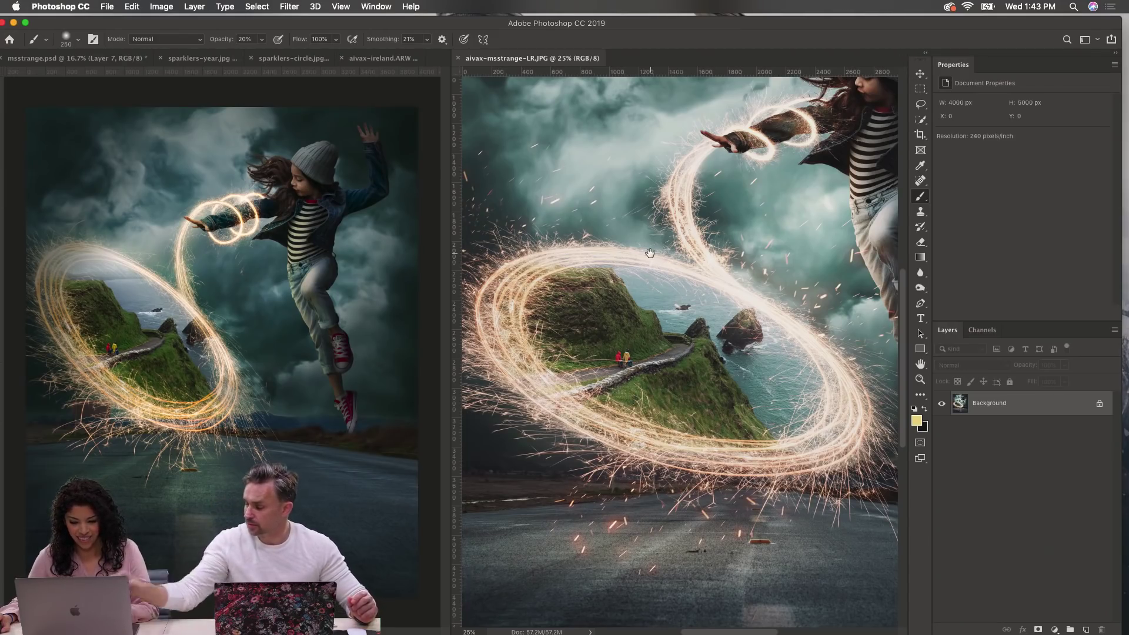
# Step: Compare the whole reference image with the whole composite at 16.7% zoom, with the rulers hidden in both documents
pyautogui.keyDown('alt'); pyautogui.click(599, 249); pyautogui.keyUp('alt')
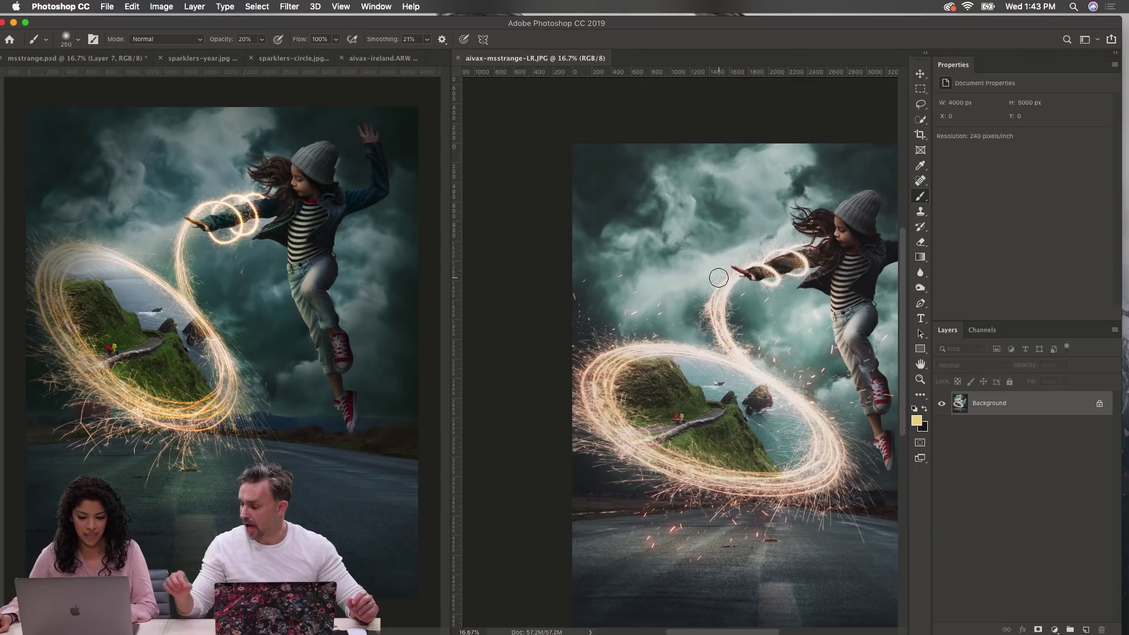
pyautogui.press('super+r')
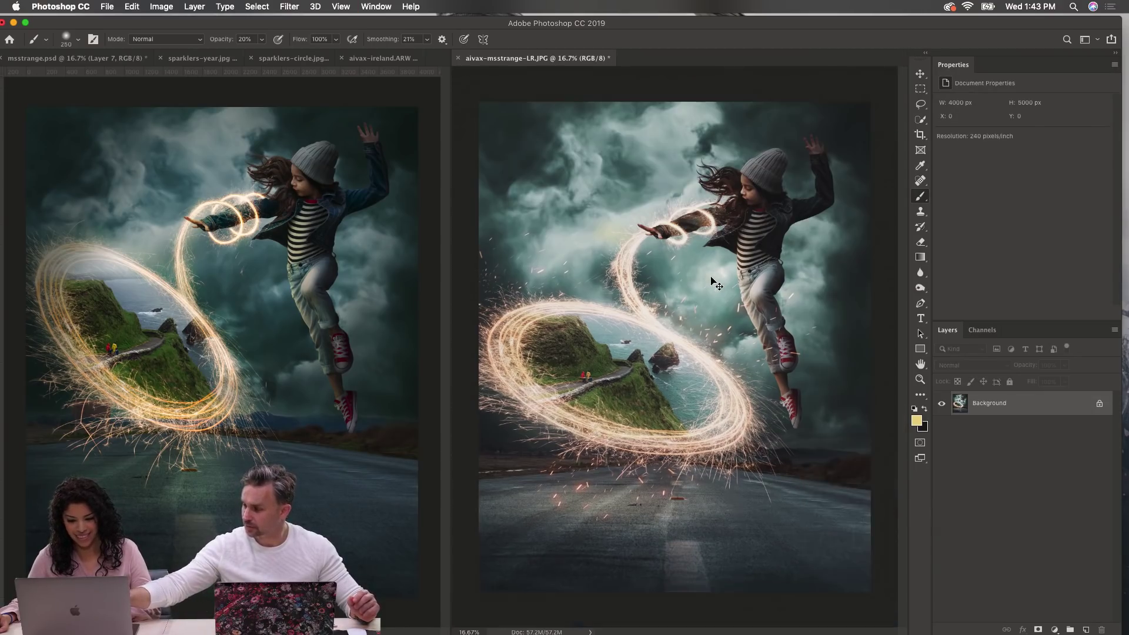
pyautogui.press('super+s')
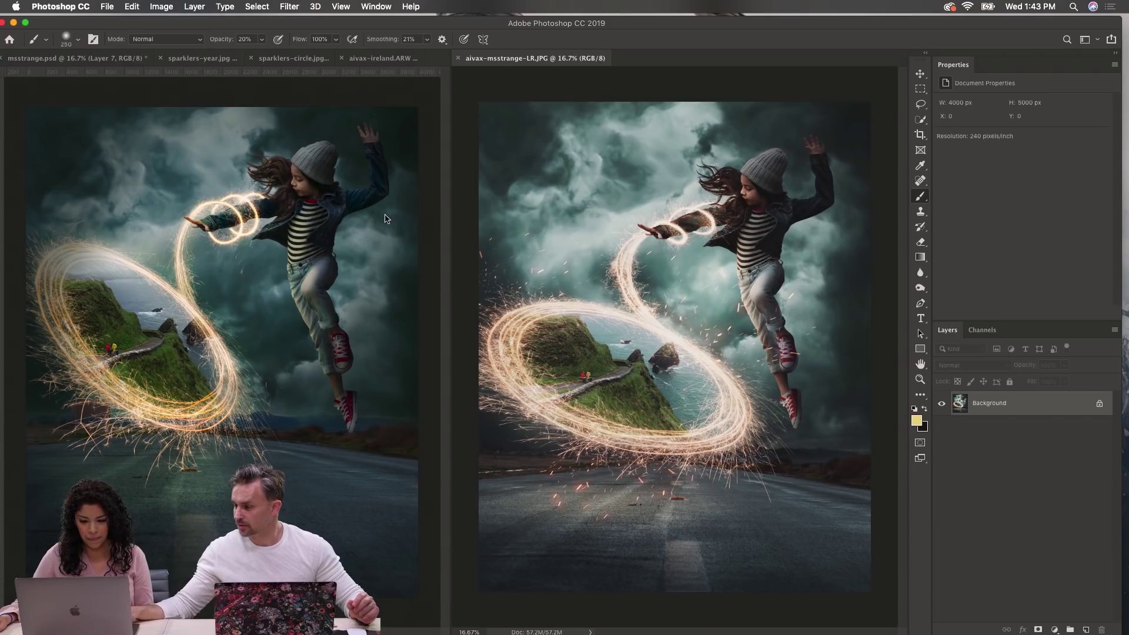
pyautogui.click(371, 217)
pyautogui.press('super+r')
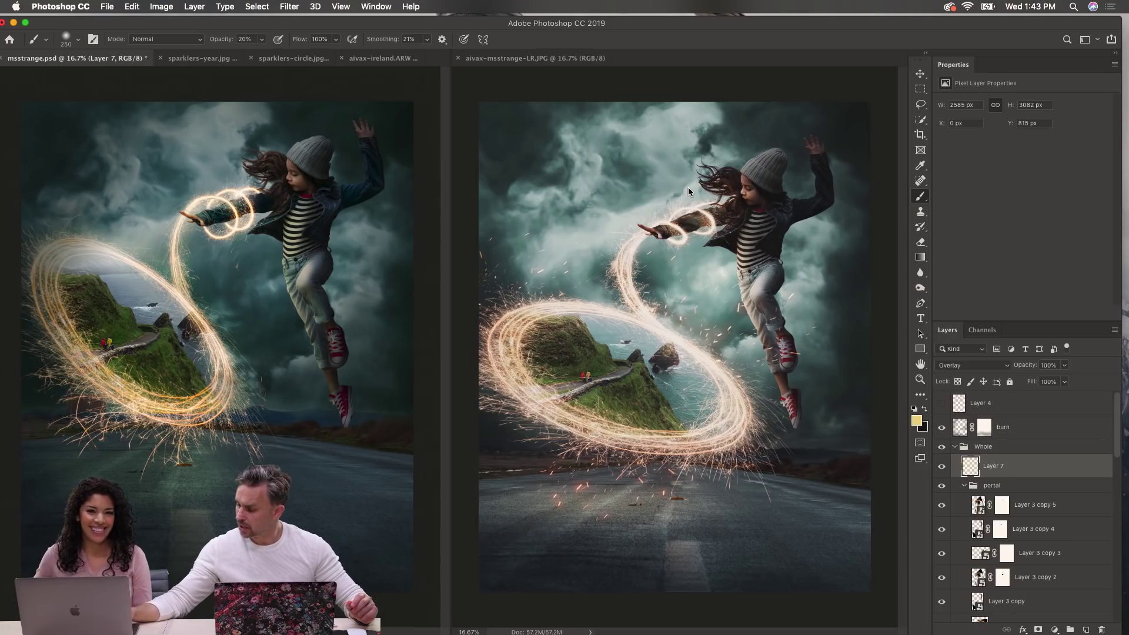
pyautogui.press('f')
pyautogui.press('f')
pyautogui.press('f')
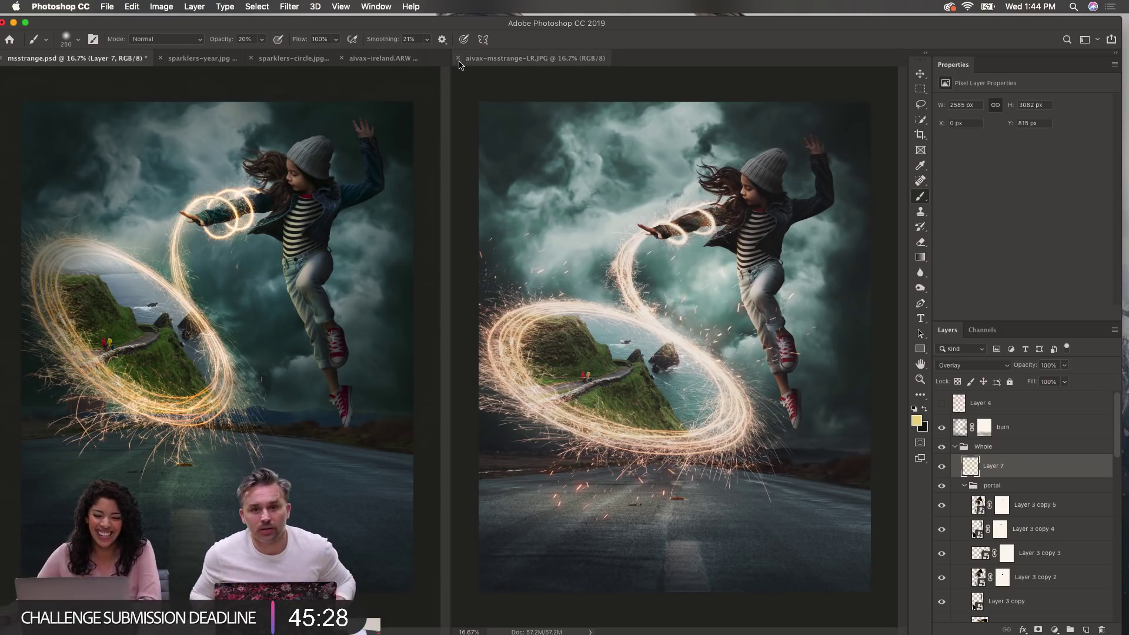
# Step: Close the reference image, and close aivax-ireland.ARW and sparklers-circle.jpg without saving their changes
pyautogui.click(458, 58)
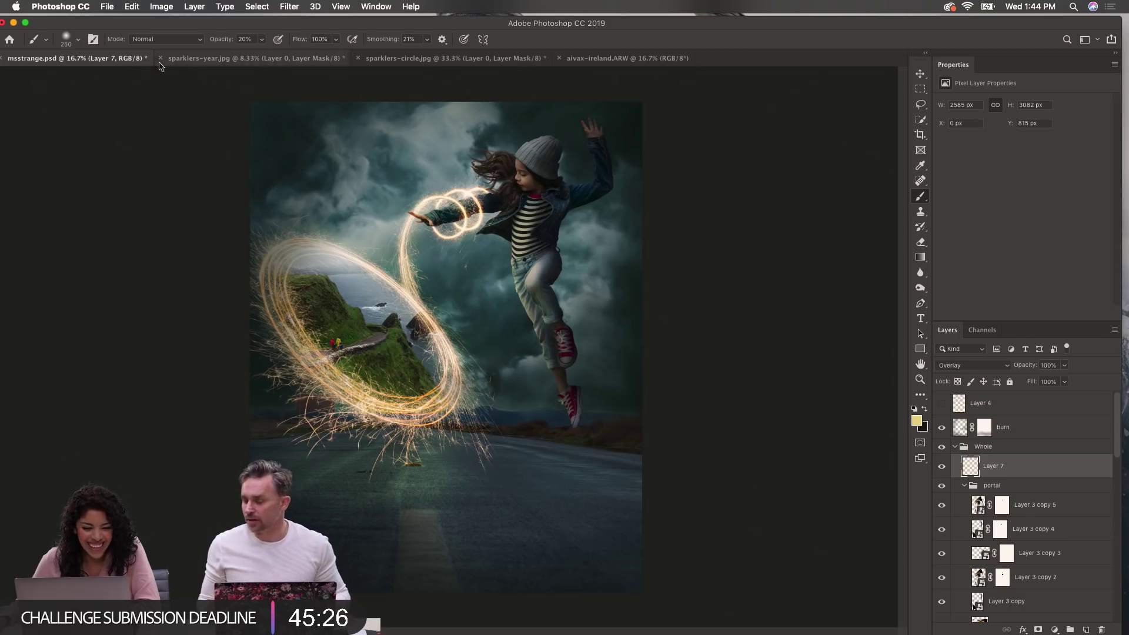
pyautogui.moveTo(819, 29); pyautogui.dragTo(826, 27)
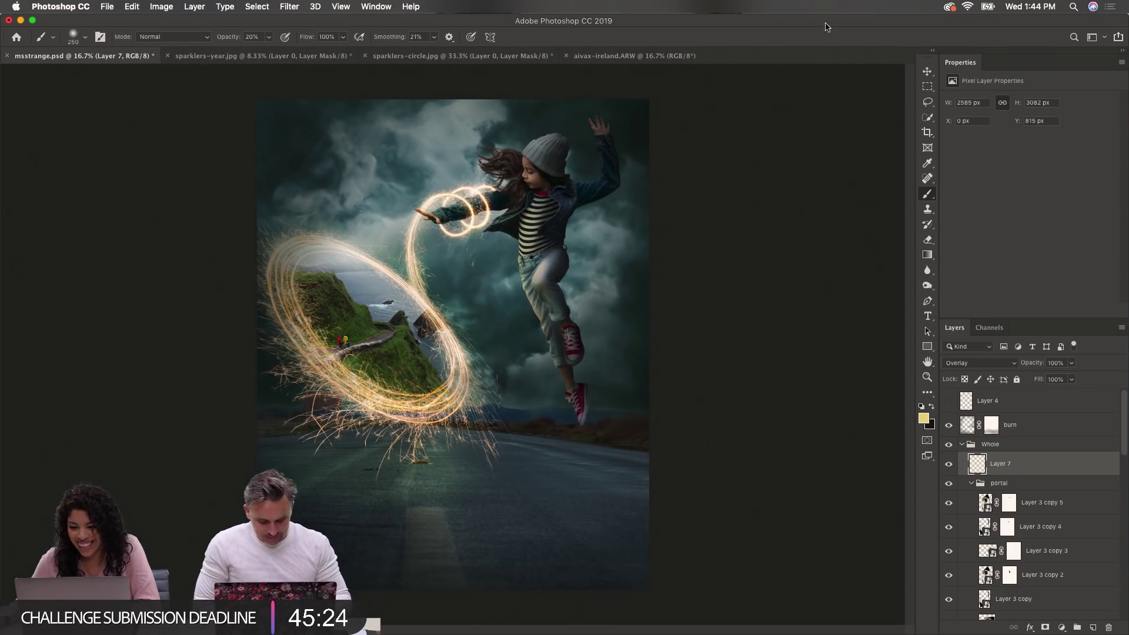
pyautogui.click(566, 56)
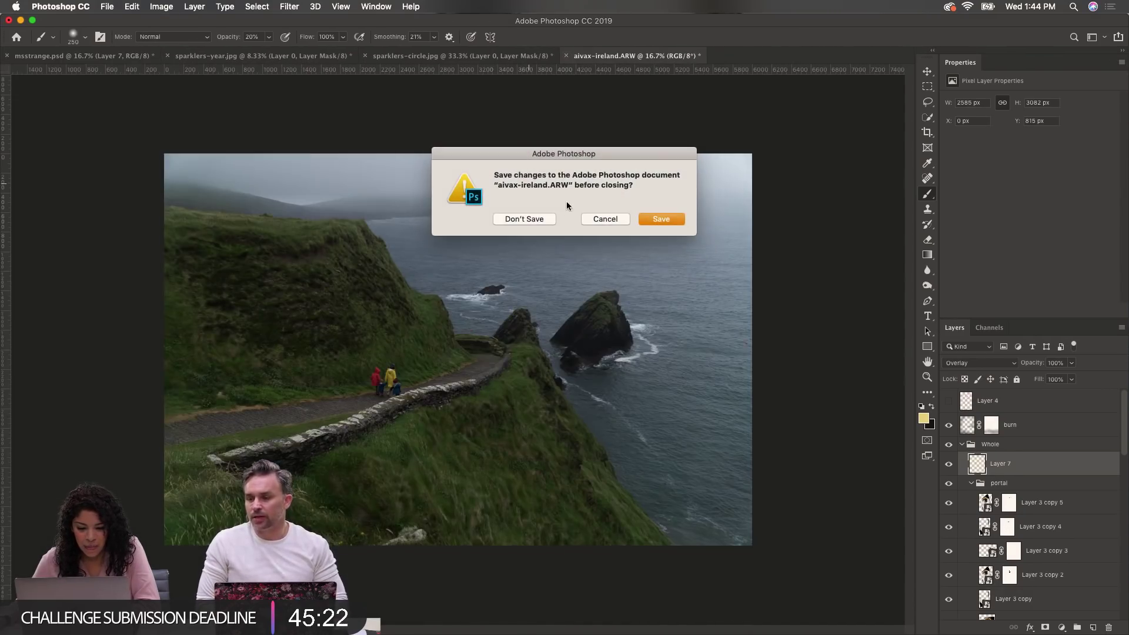
pyautogui.click(524, 219)
pyautogui.click(364, 55)
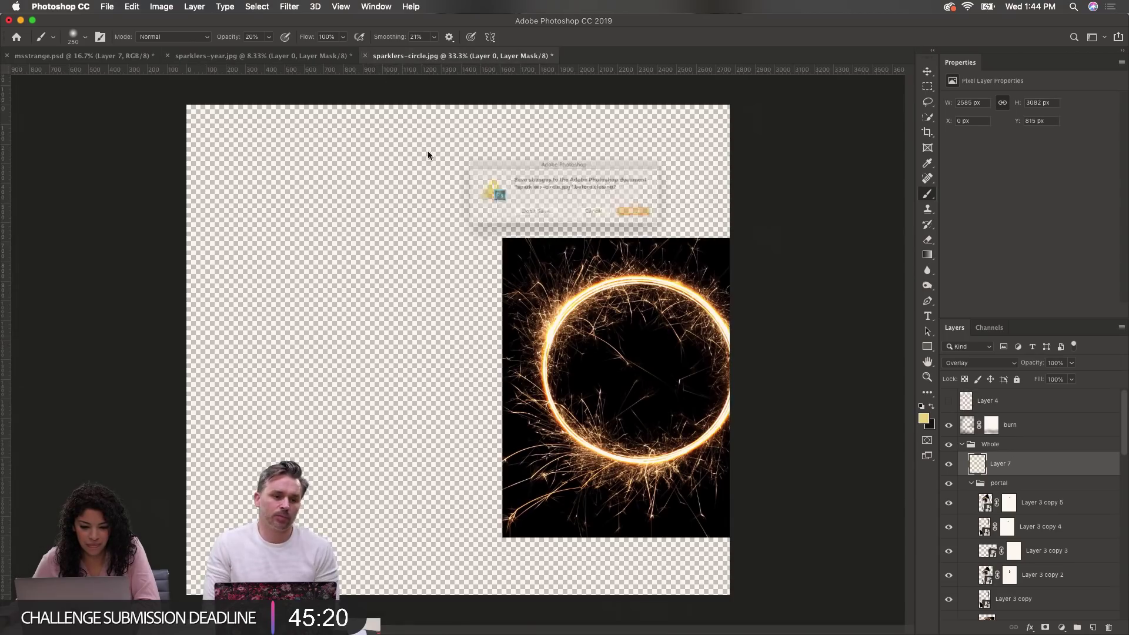
pyautogui.click(524, 219)
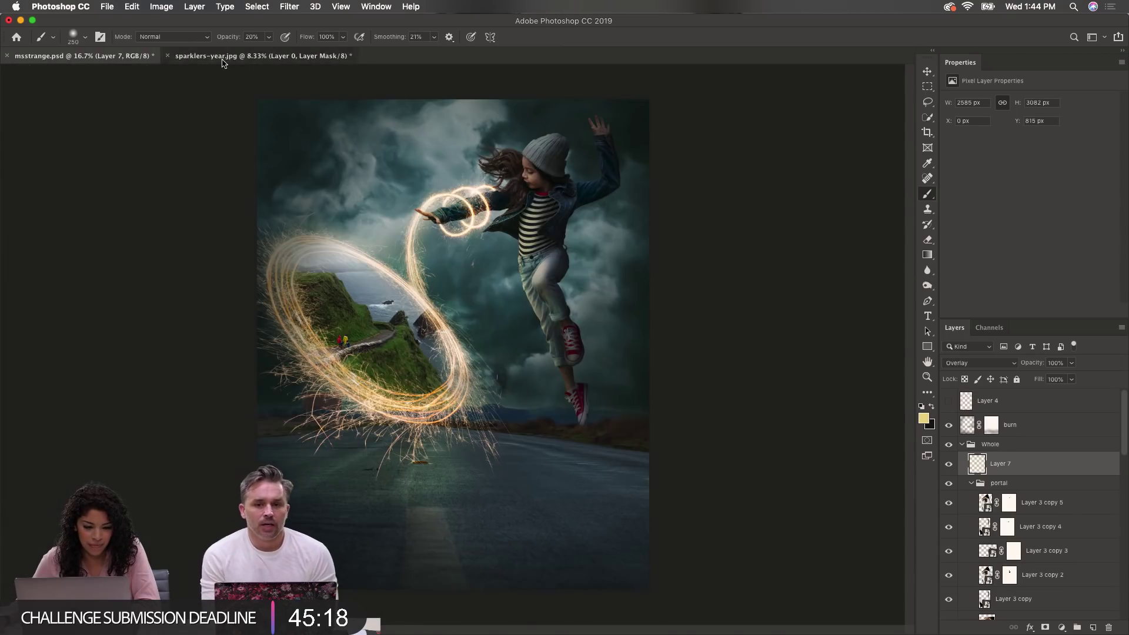
# Step: Close sparklers-year.jpg without saving, and save and close msstrange.psd
pyautogui.click(223, 58)
pyautogui.click(167, 55)
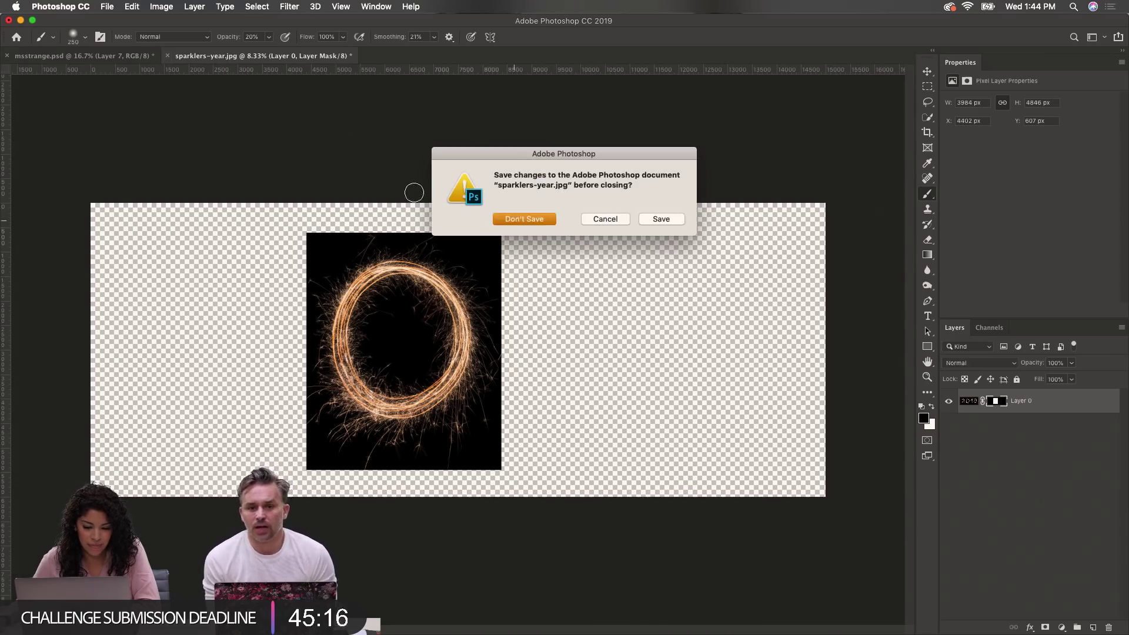
pyautogui.press('Return')
pyautogui.click(7, 56)
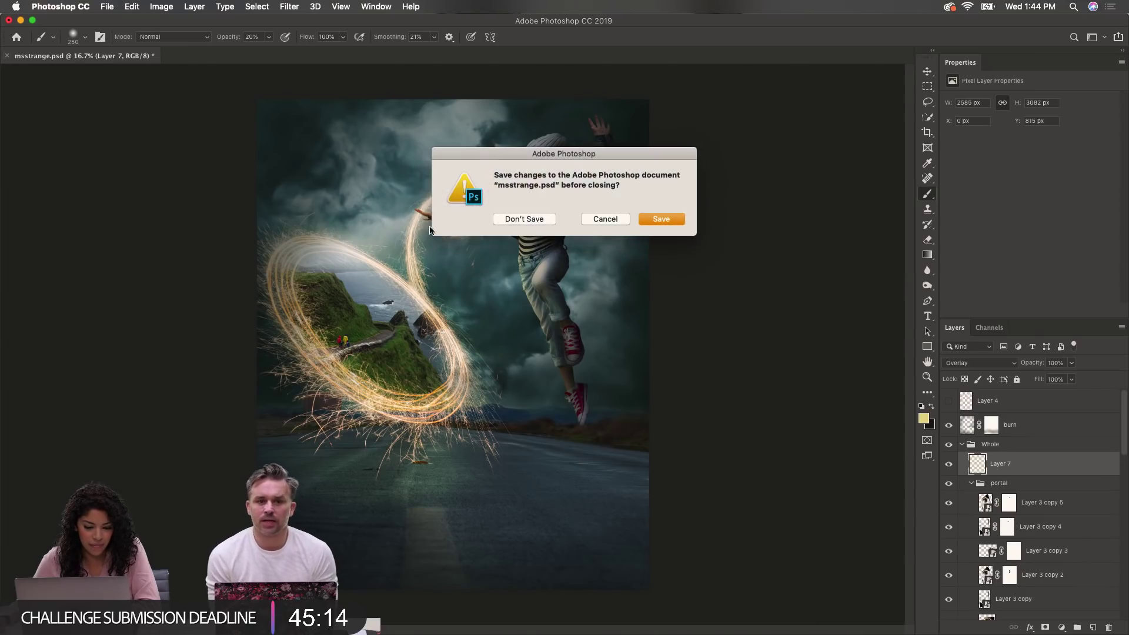
pyautogui.press('Return')
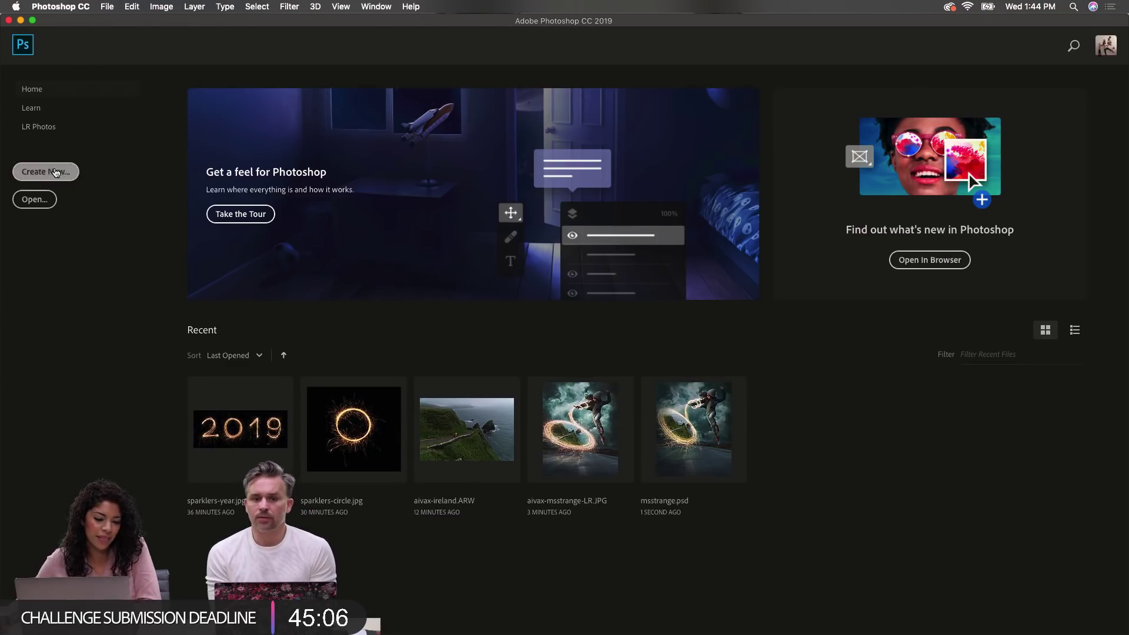
pyautogui.click(106, 7)
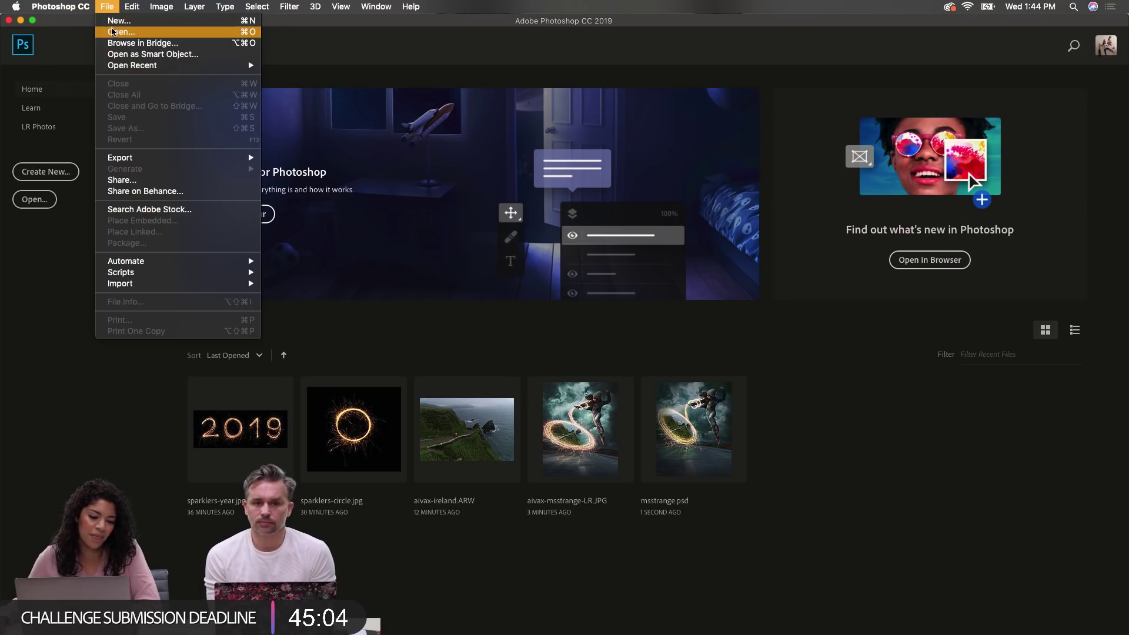
pyautogui.click(113, 31)
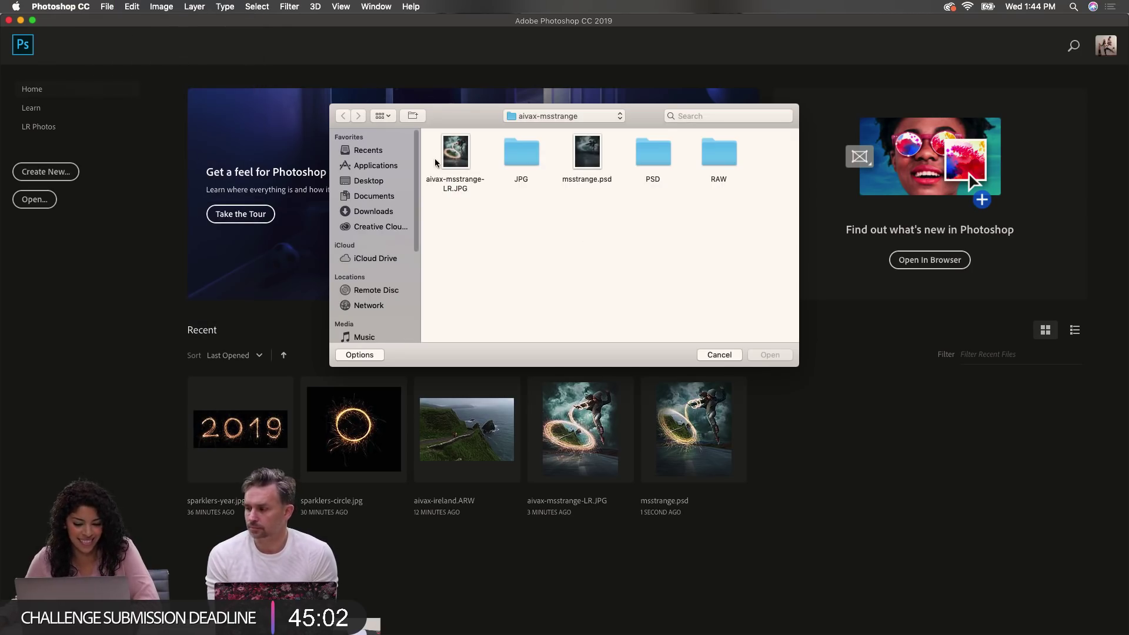
pyautogui.click(574, 116)
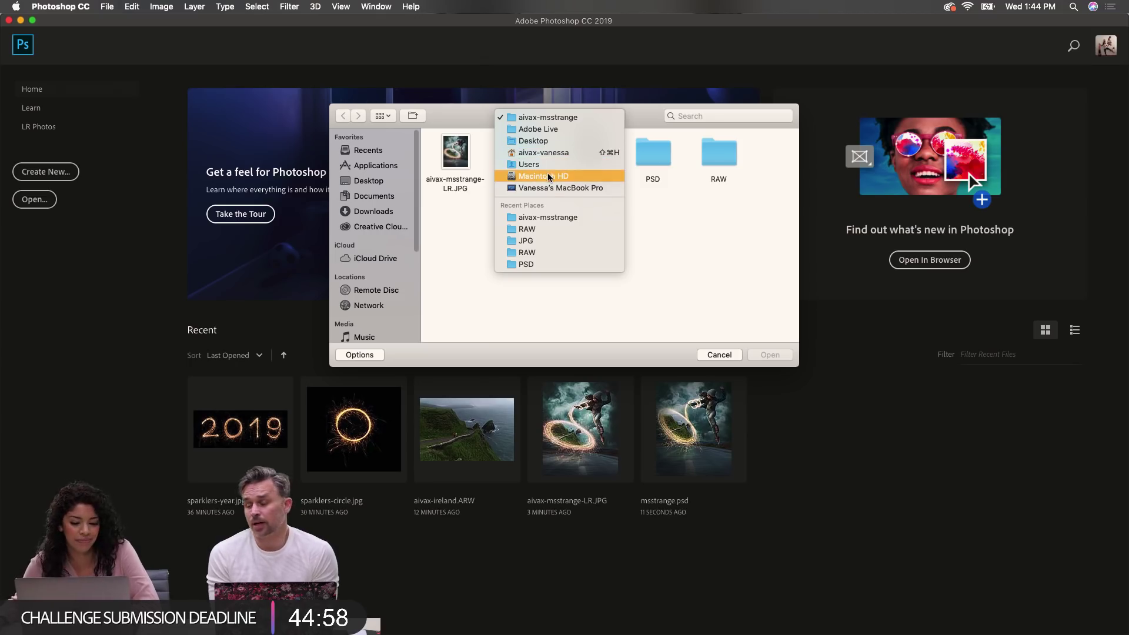
pyautogui.click(556, 129)
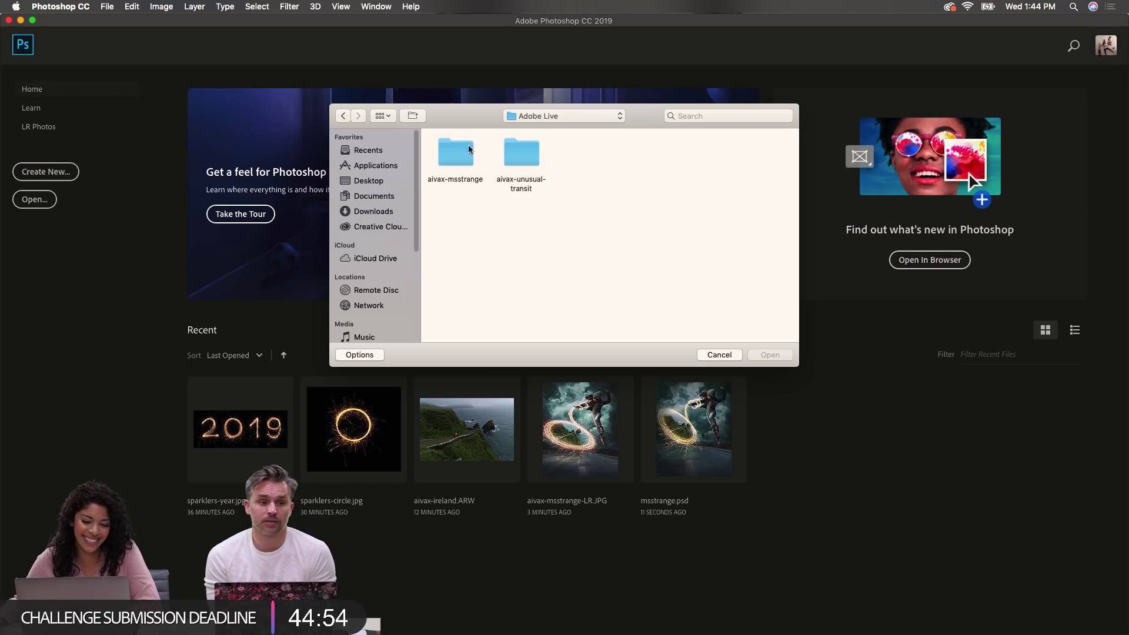
pyautogui.doubleClick(520, 161)
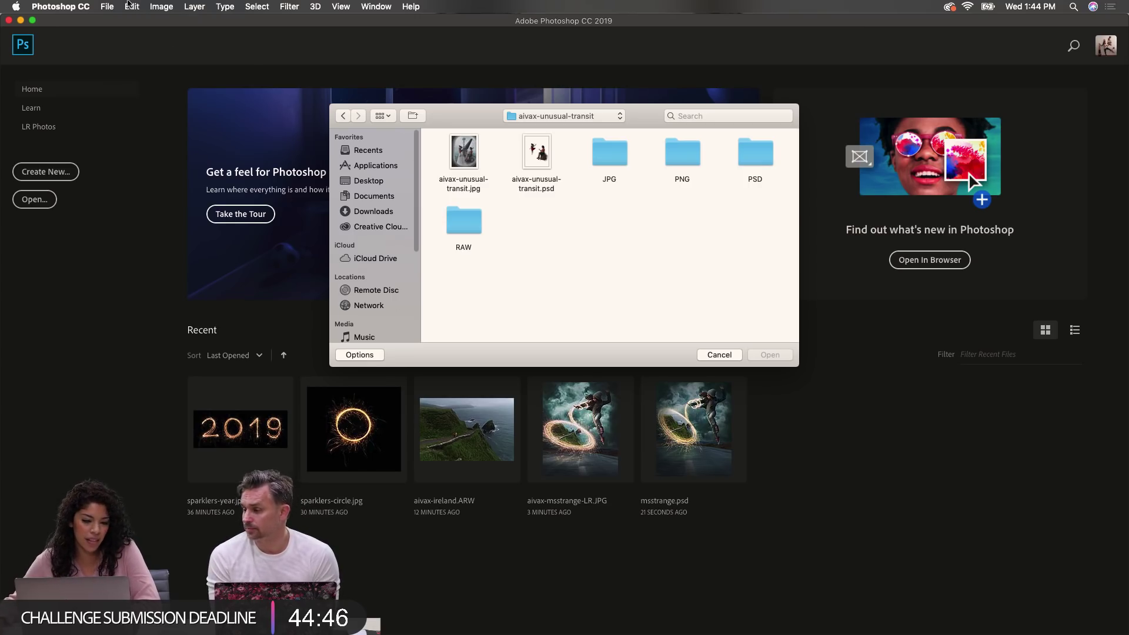
pyautogui.click(107, 6)
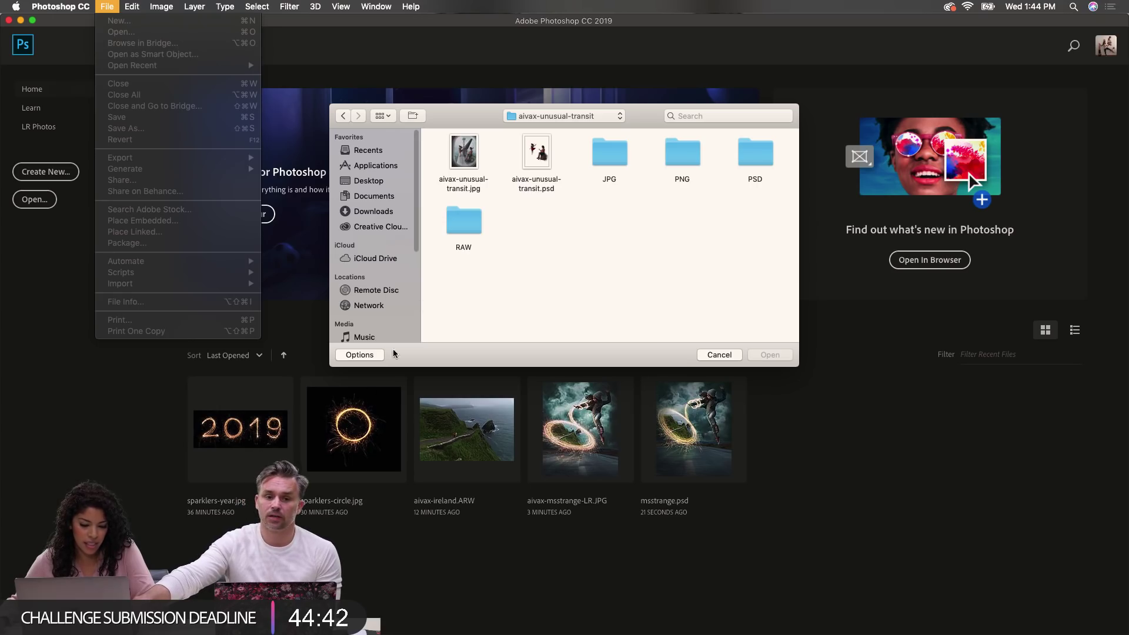
pyautogui.click(409, 73)
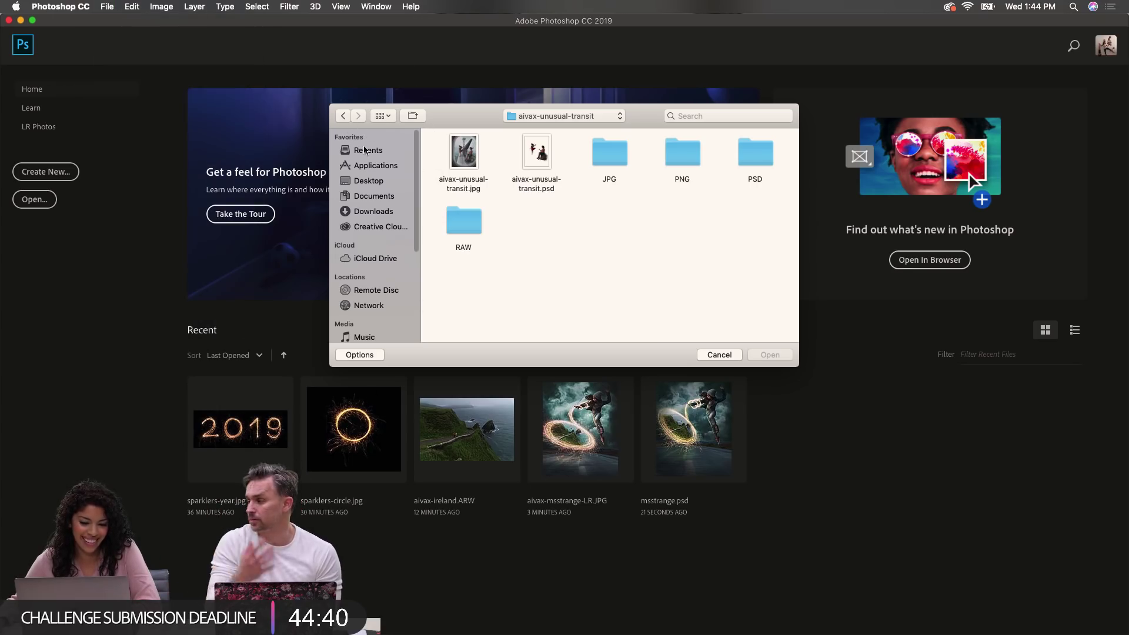
pyautogui.click(716, 355)
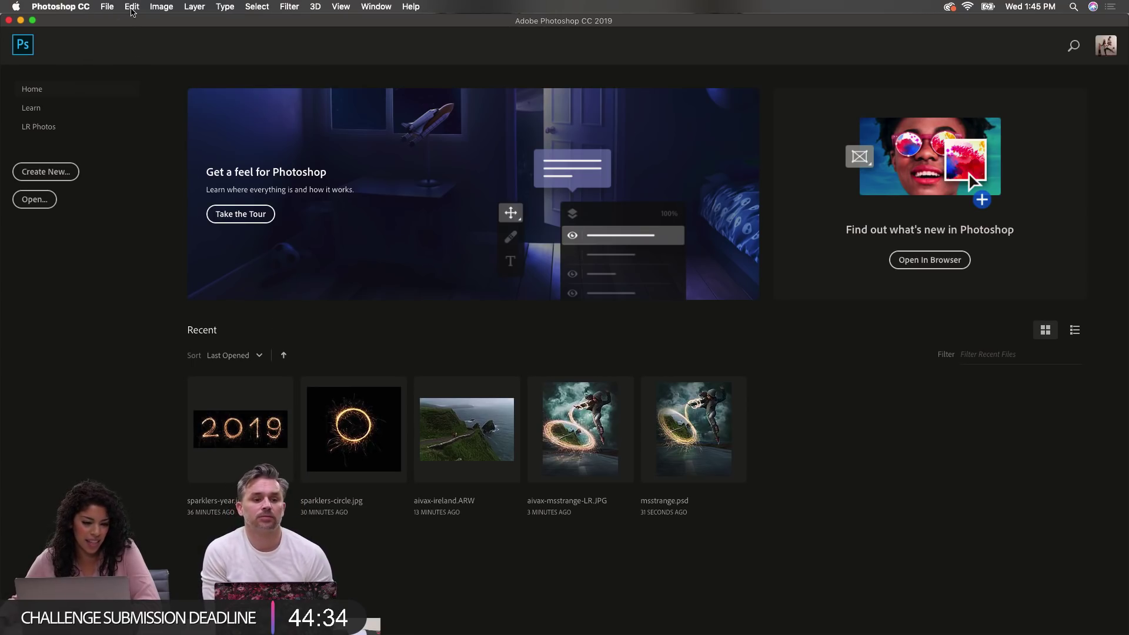
# Step: Open sparks.jpg from the JPG folder of aivax-msstrange, look at the spark texture and close the file
pyautogui.click(114, 10)
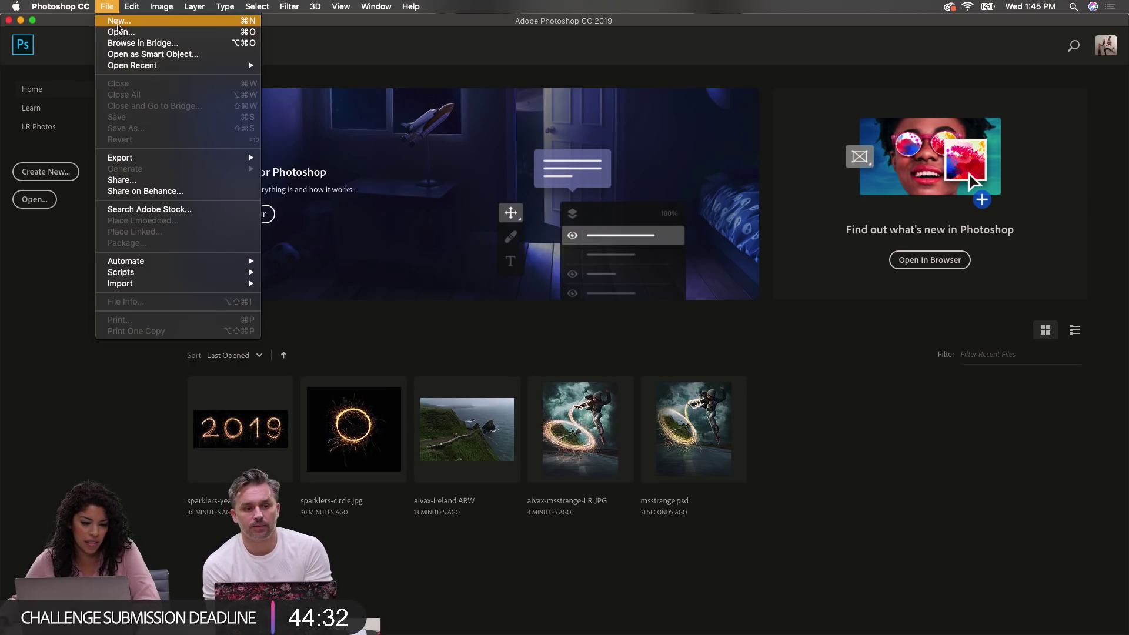
pyautogui.click(121, 32)
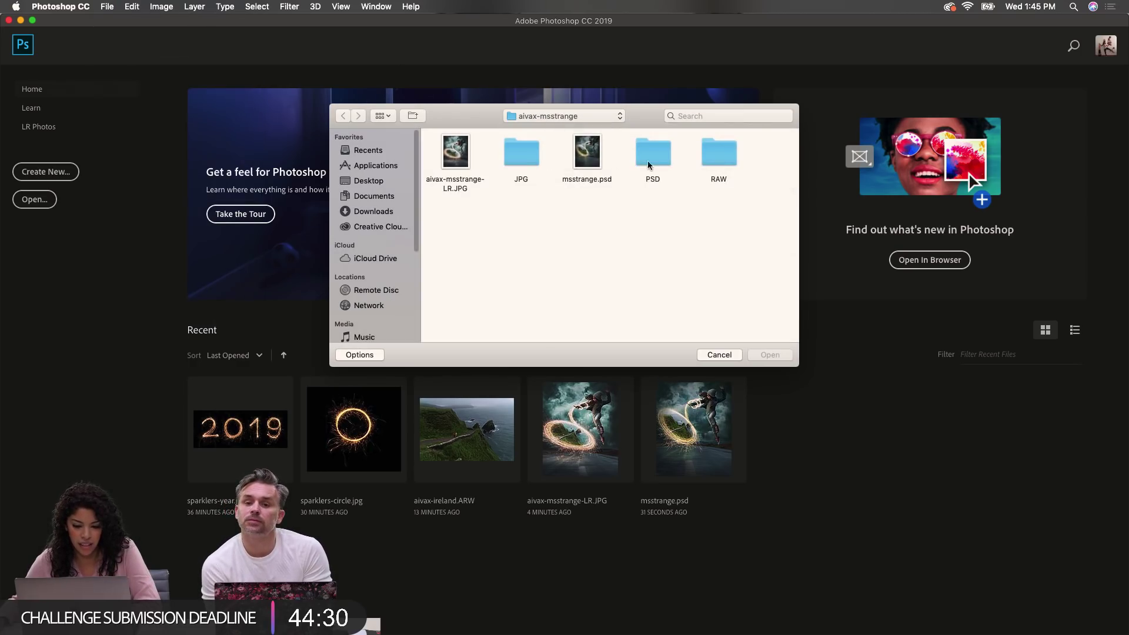
pyautogui.doubleClick(521, 152)
pyautogui.doubleClick(651, 154)
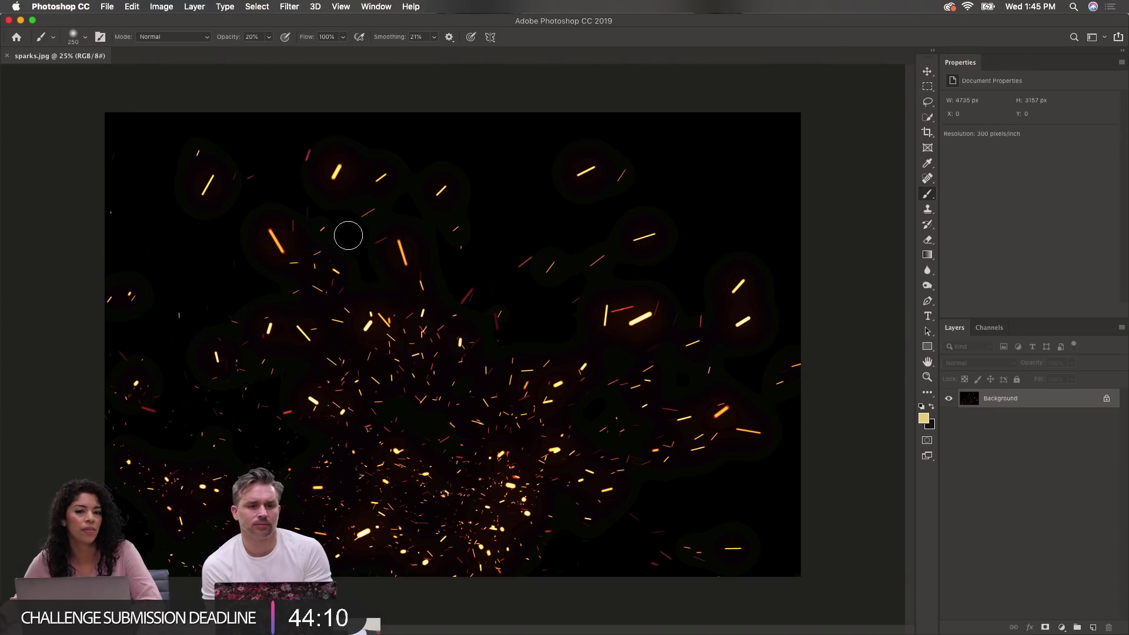
pyautogui.click(8, 59)
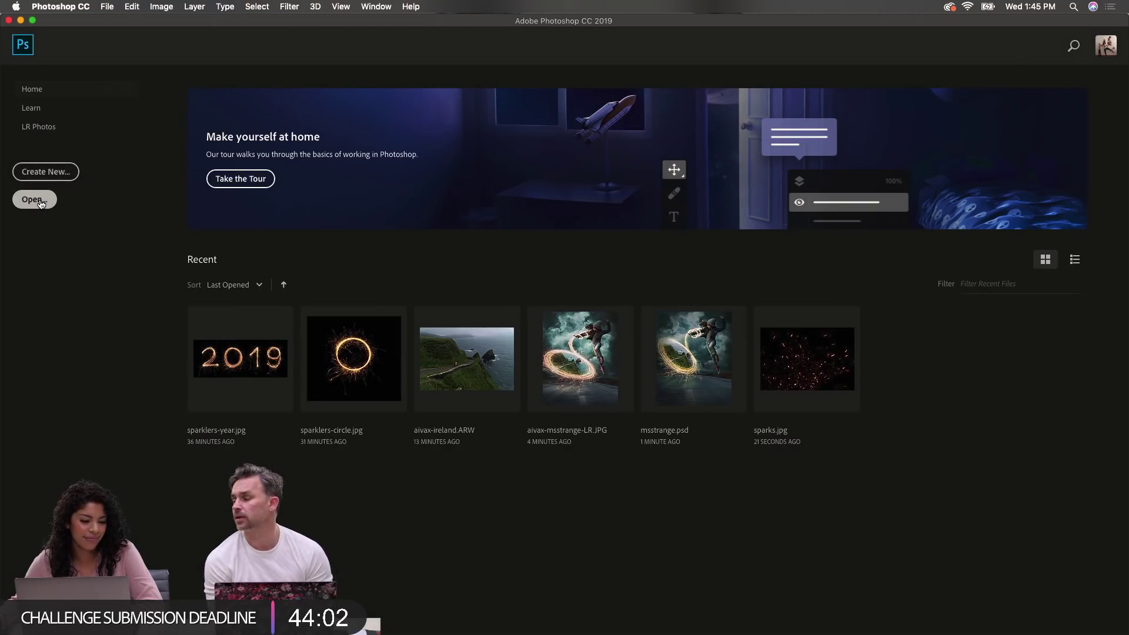
# Step: Open aivax-unusual-transit.psd from the aivax-unusual-transit folder in Adobe Live, and start opening further files
pyautogui.click(108, 8)
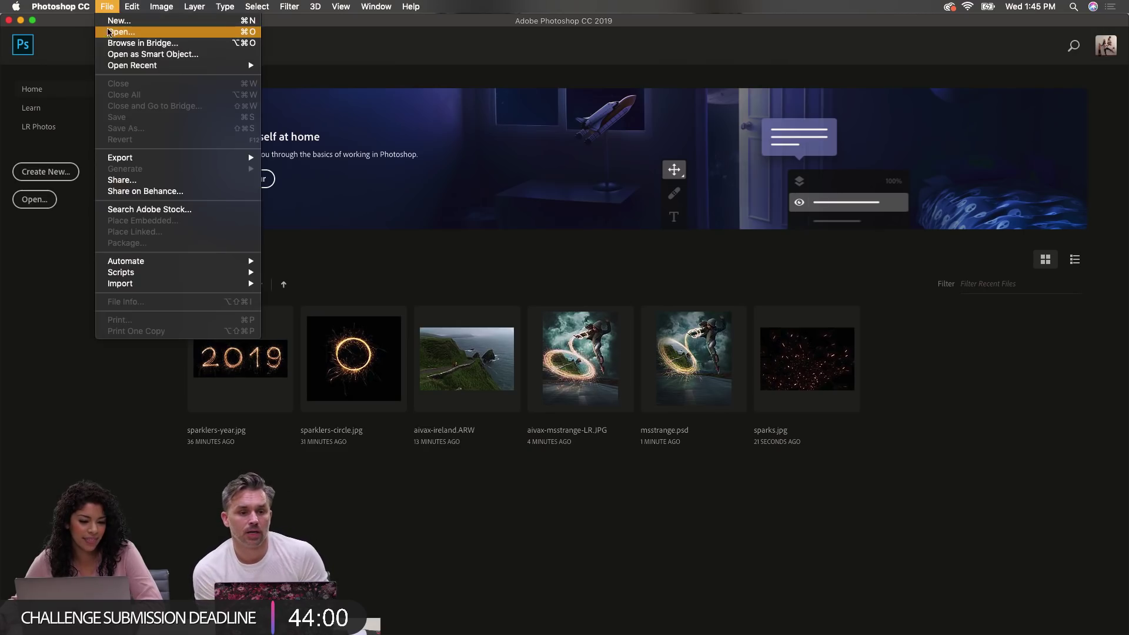
pyautogui.click(110, 33)
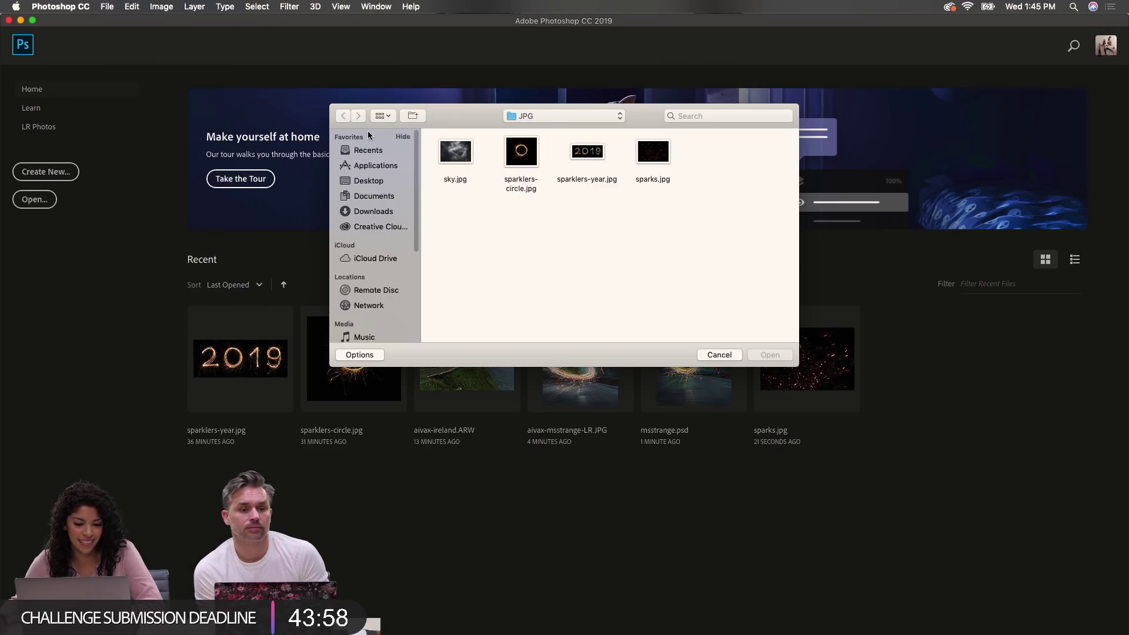
pyautogui.click(549, 117)
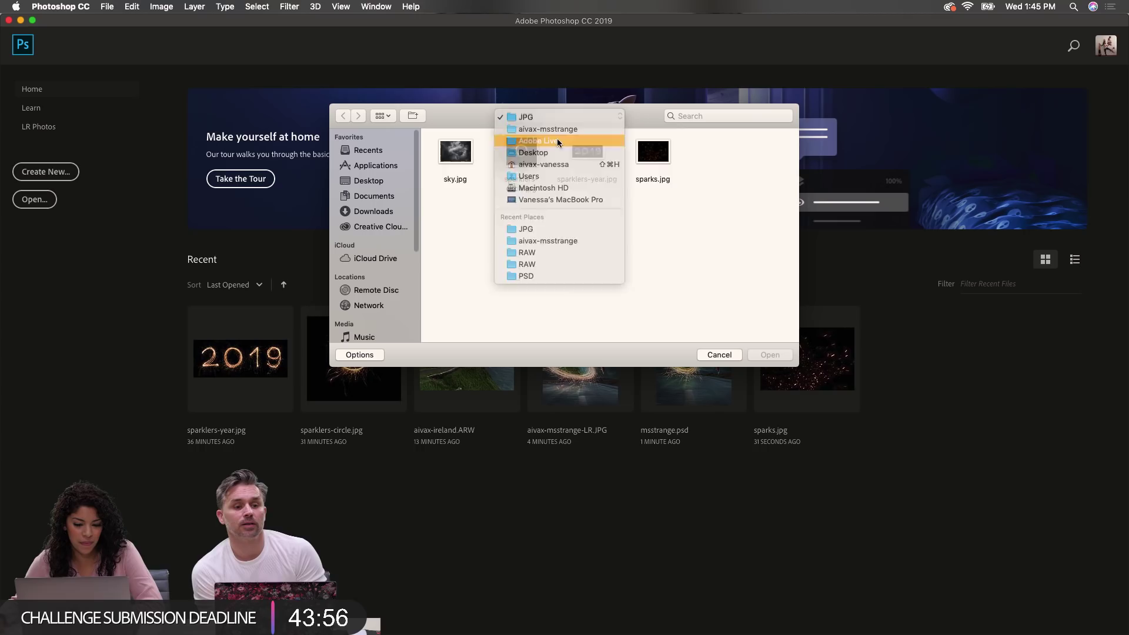
pyautogui.click(556, 140)
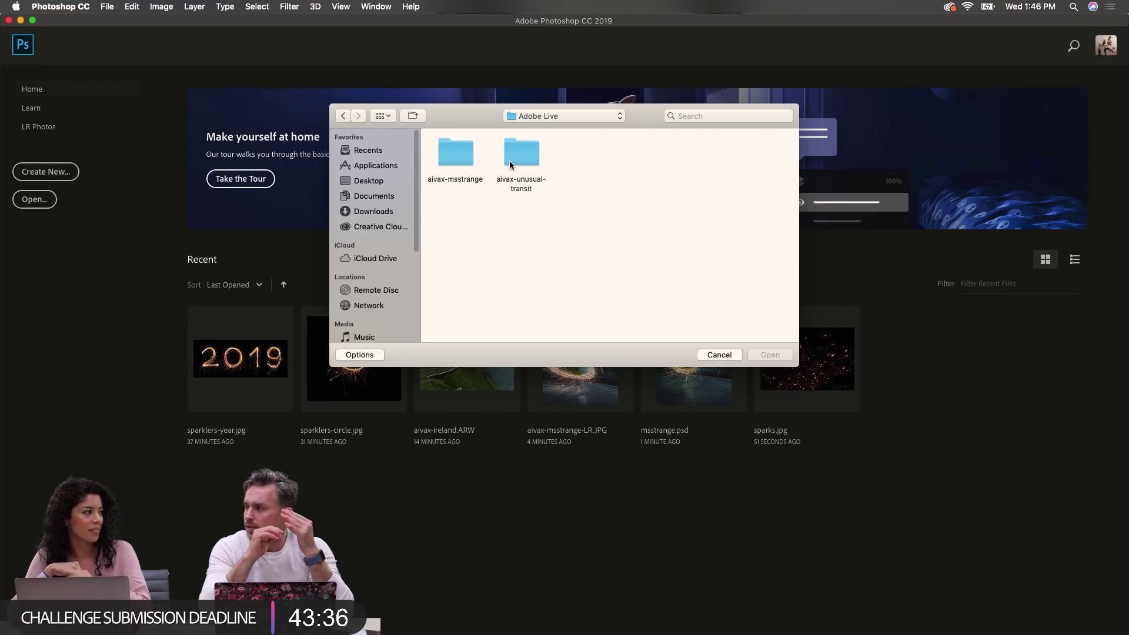
pyautogui.click(509, 161)
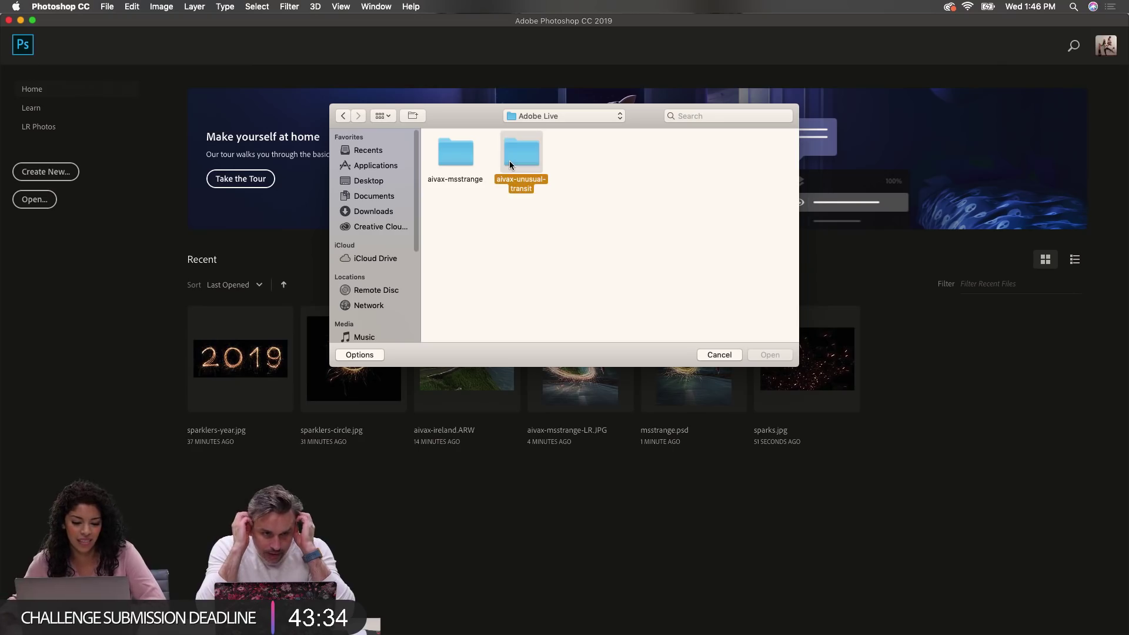
pyautogui.click(708, 292)
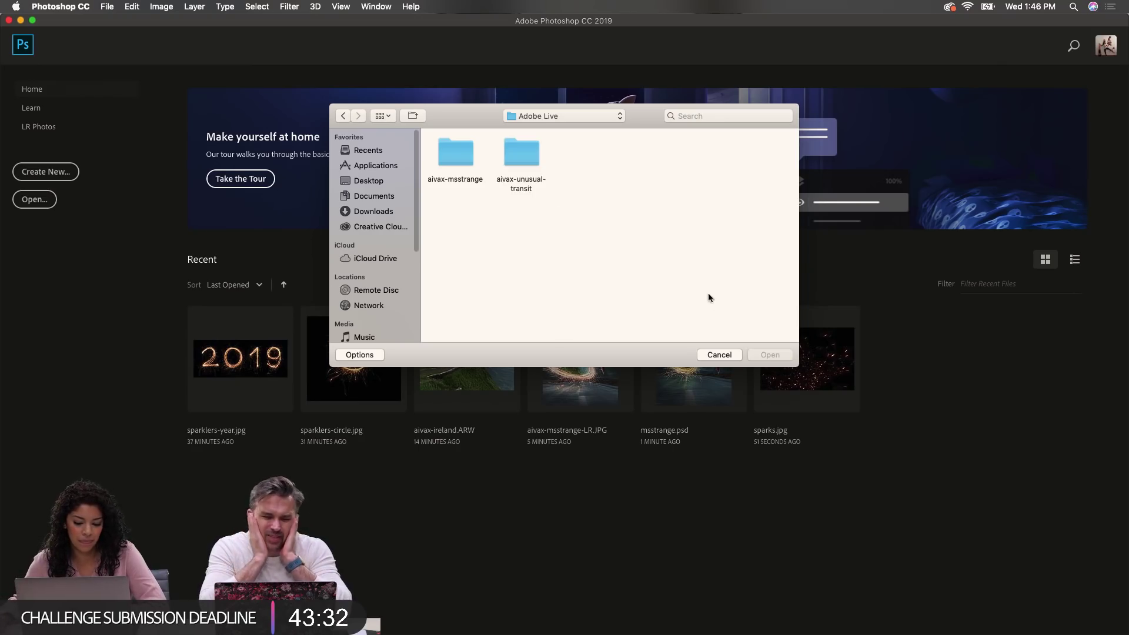
pyautogui.doubleClick(536, 169)
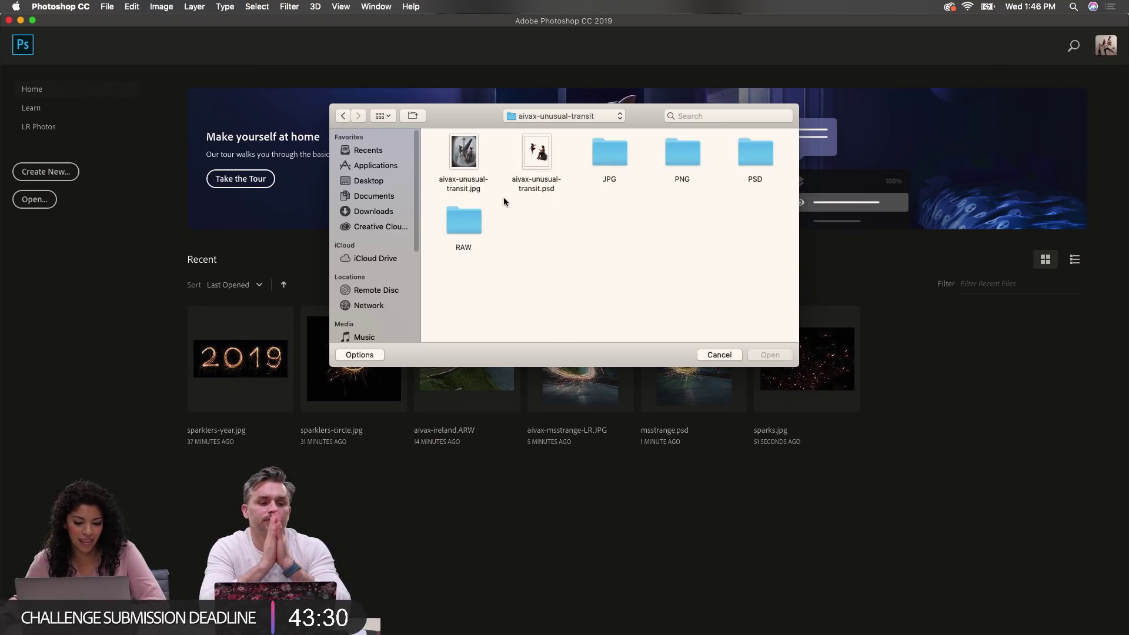
pyautogui.doubleClick(542, 154)
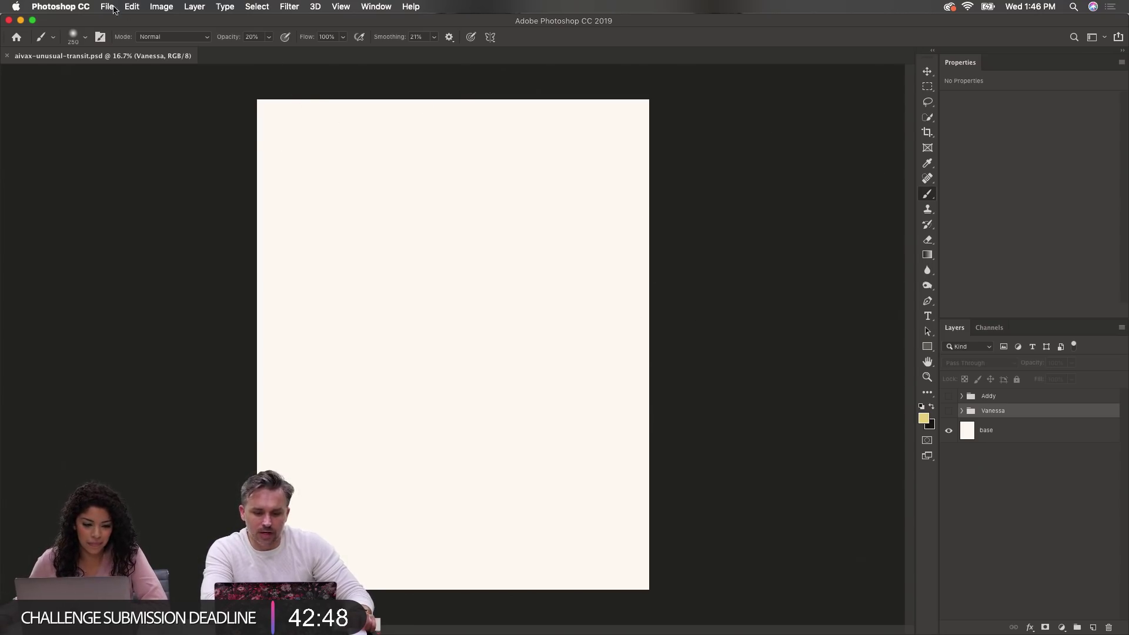
pyautogui.click(112, 7)
pyautogui.click(123, 33)
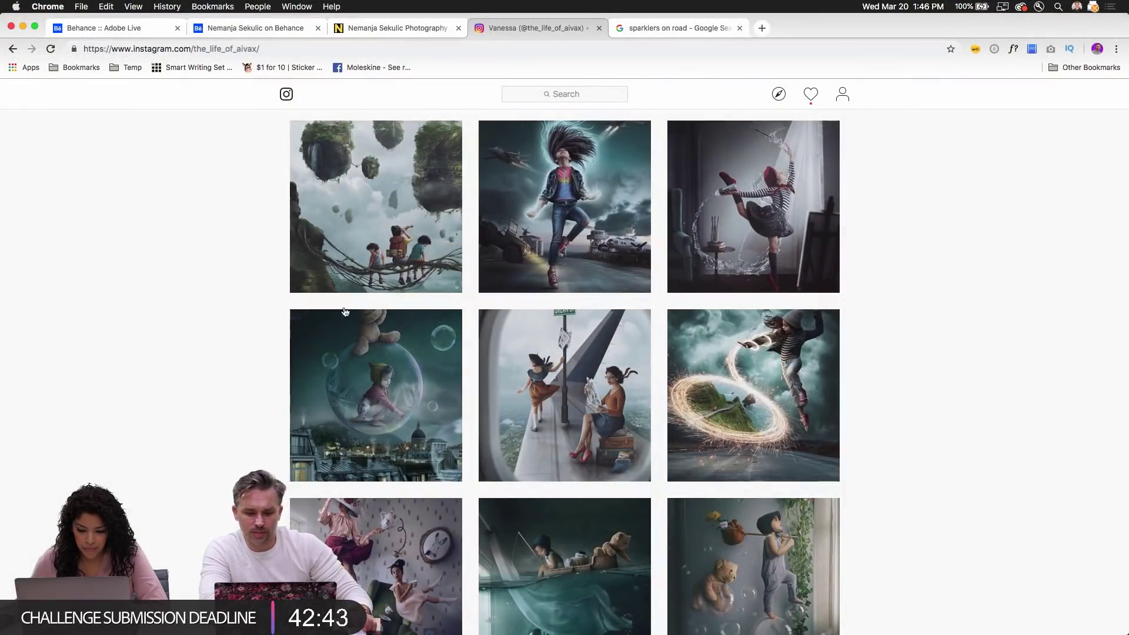
pyautogui.scroll(5, 680, 294)
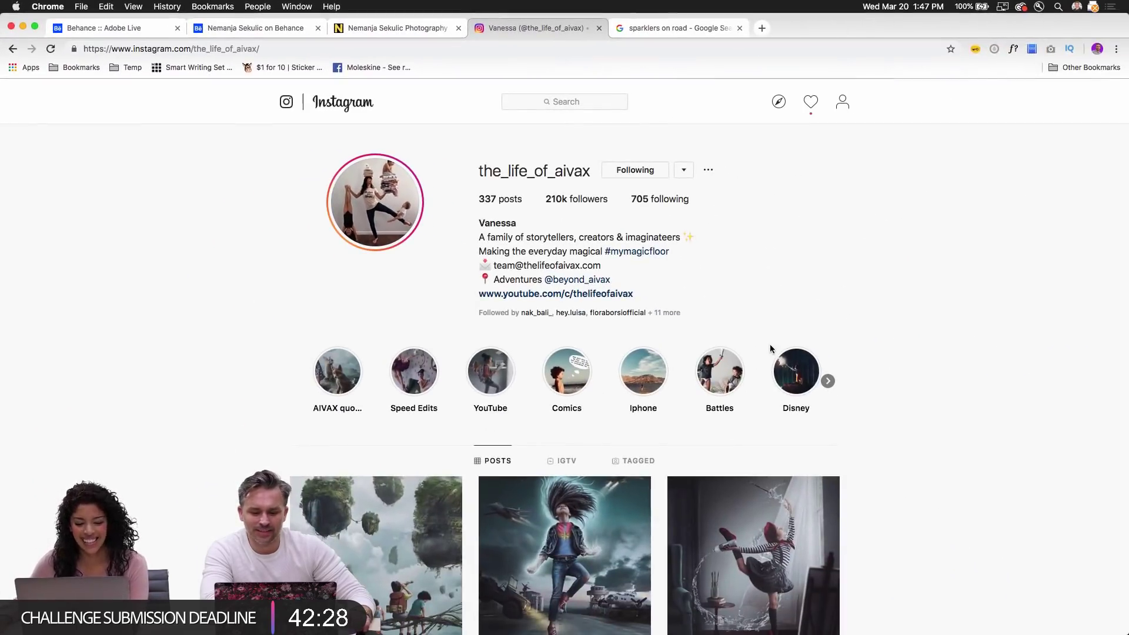
pyautogui.scroll(-4, 471, 460)
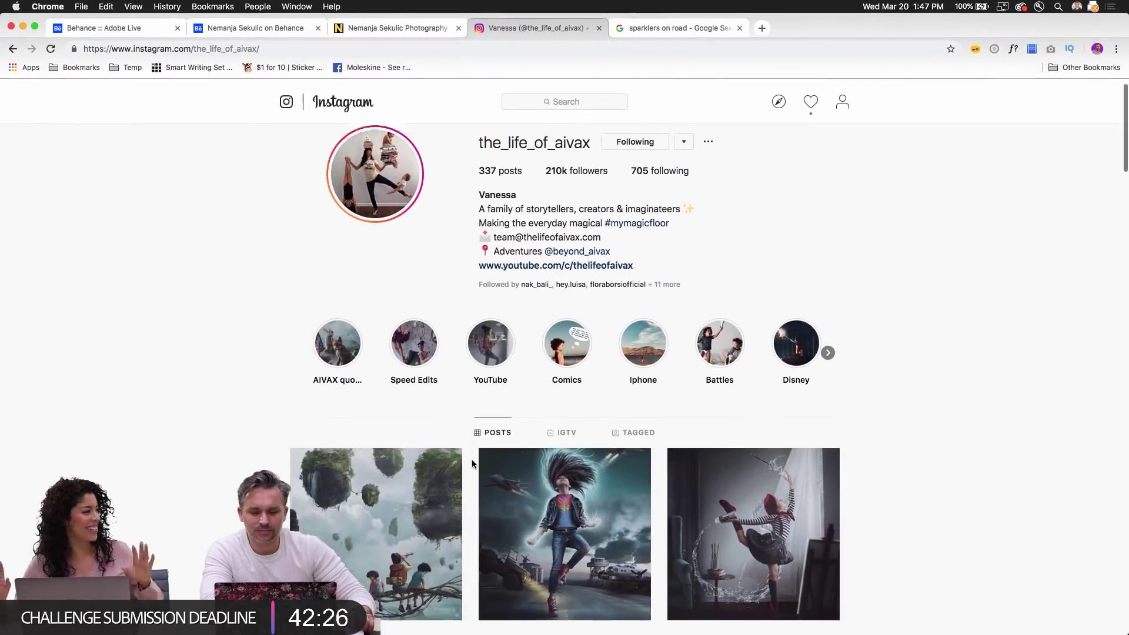
pyautogui.scroll(-3, 472, 463)
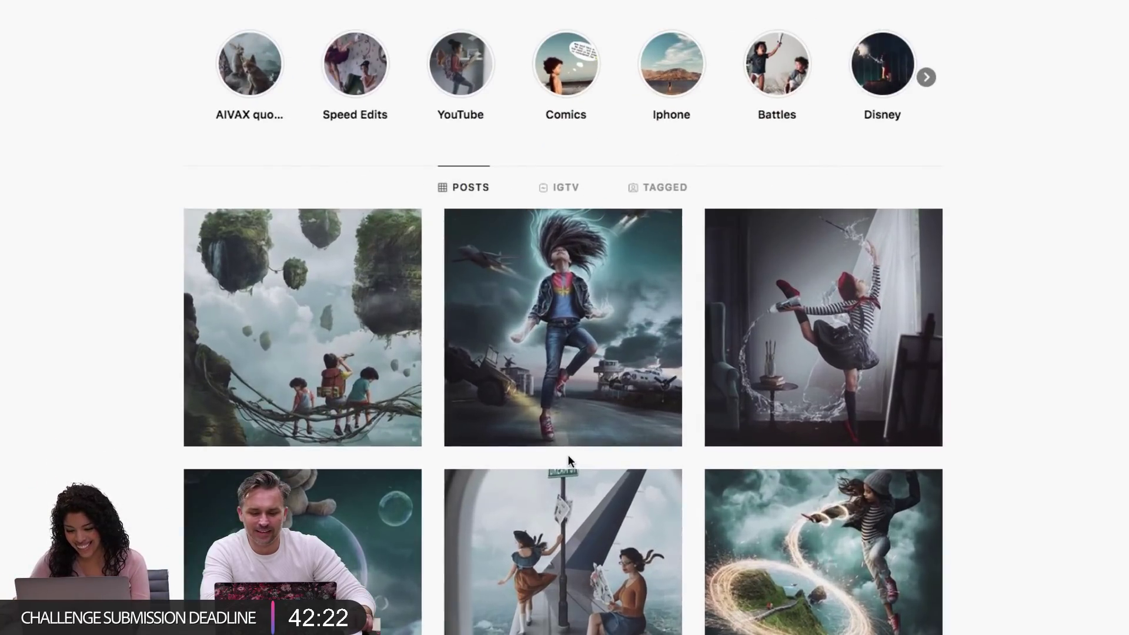
pyautogui.scroll(-10, 570, 458)
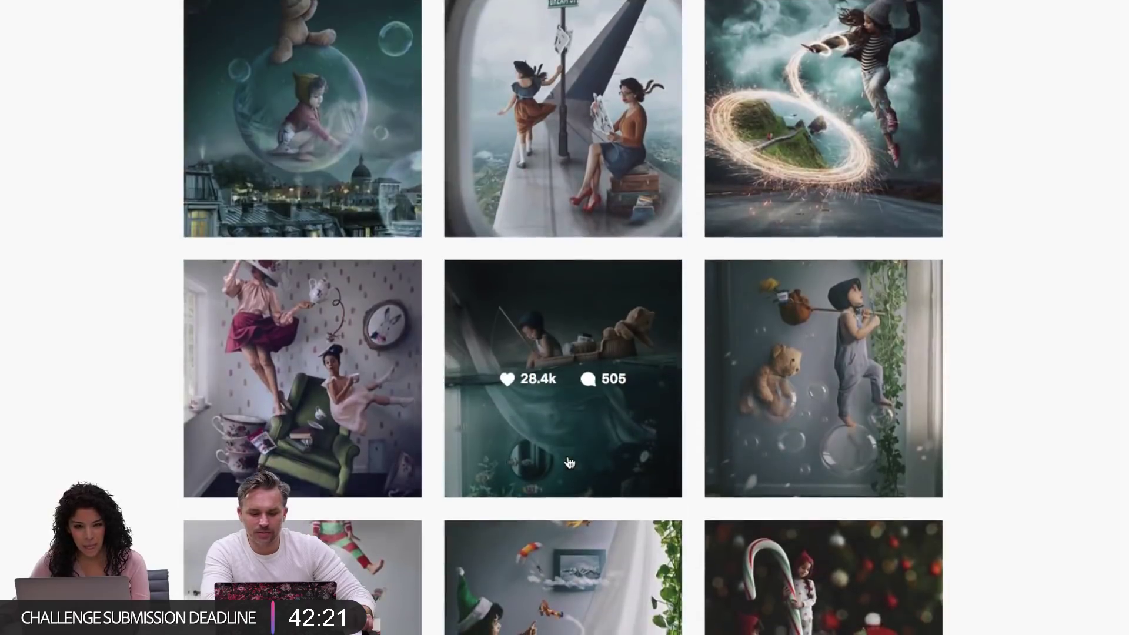
pyautogui.scroll(-8, 570, 463)
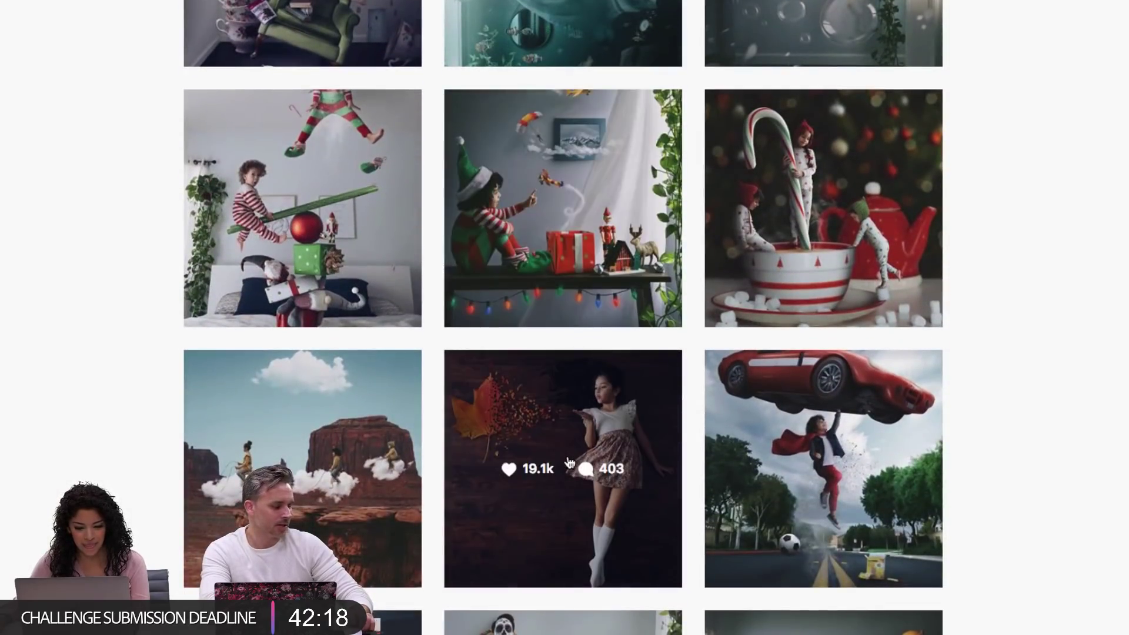
pyautogui.scroll(10, 570, 462)
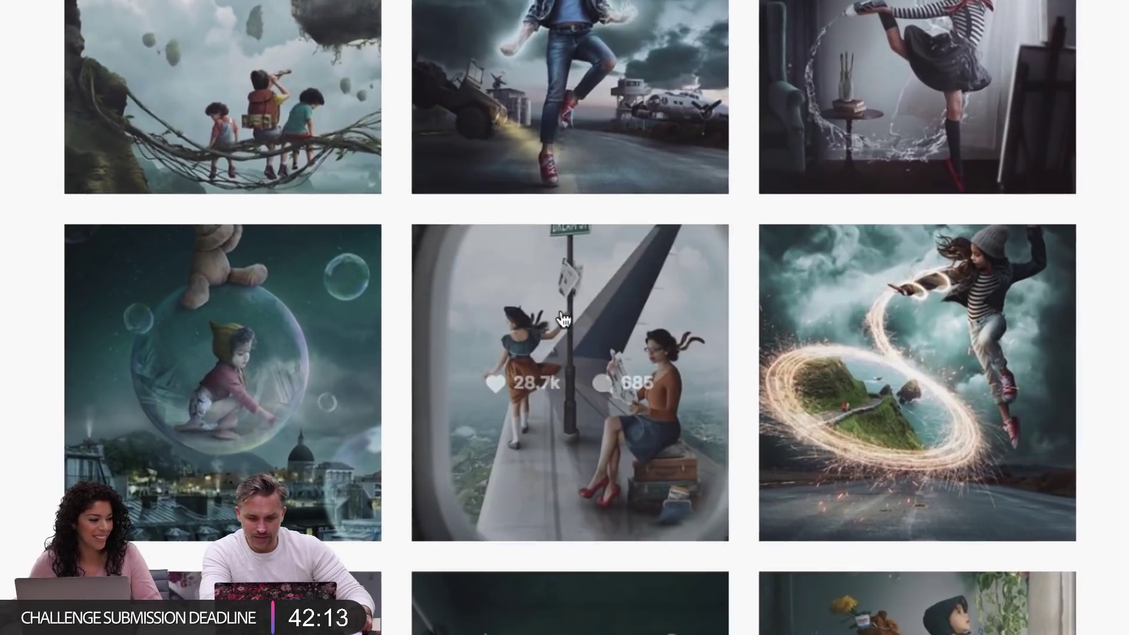
pyautogui.click(554, 312)
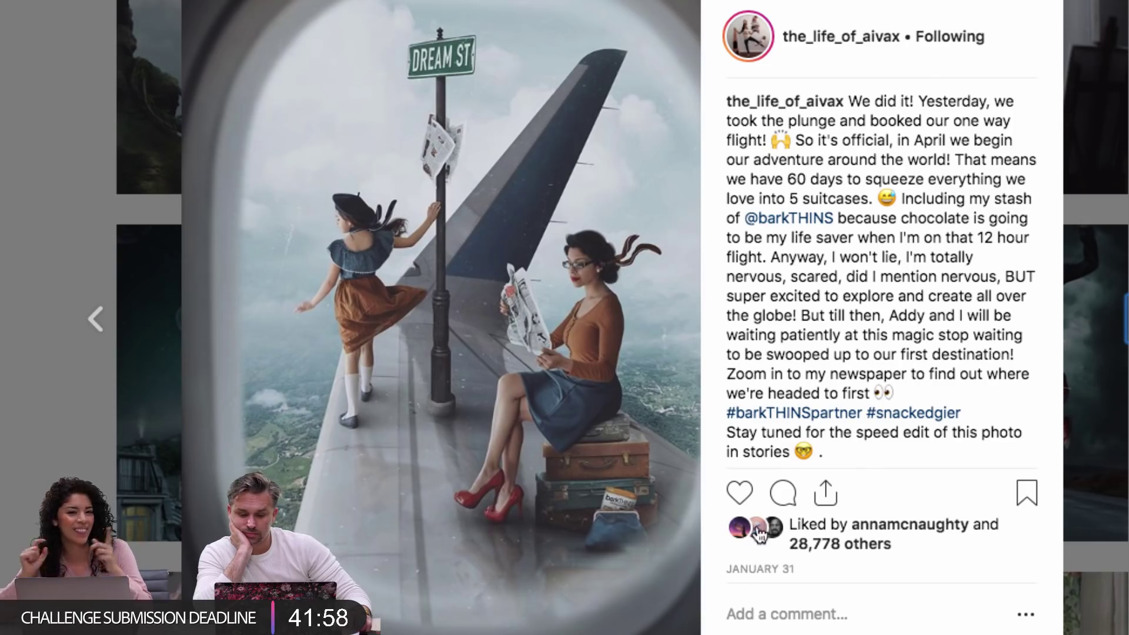
# Step: Like the airplane-wing post and comment "Take me!" on it
pyautogui.click(740, 493)
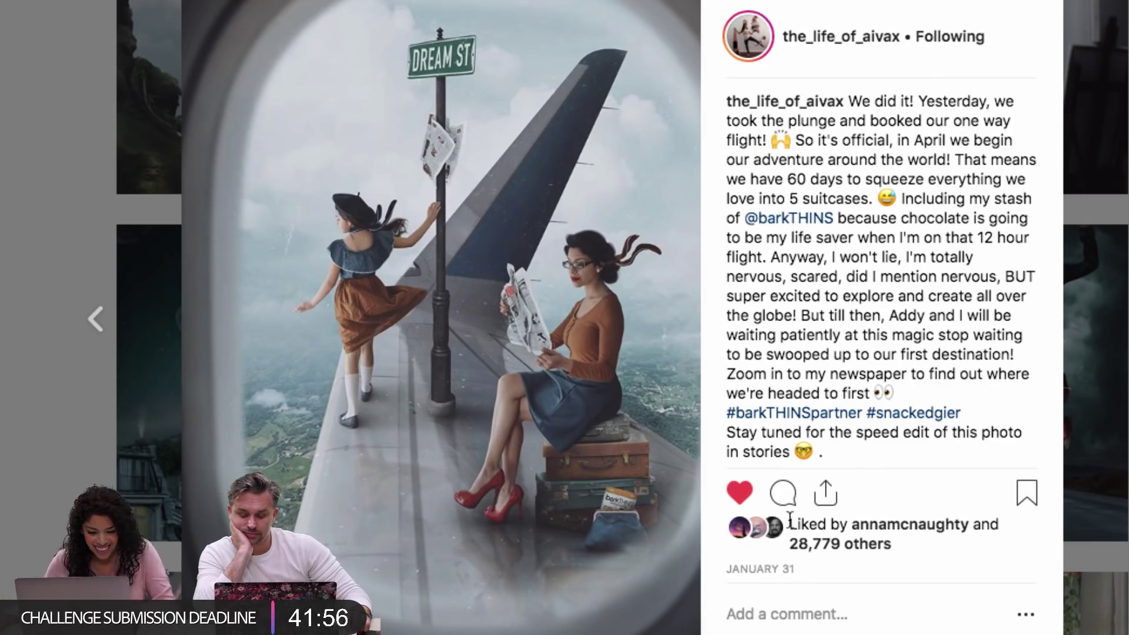
pyautogui.click(775, 611)
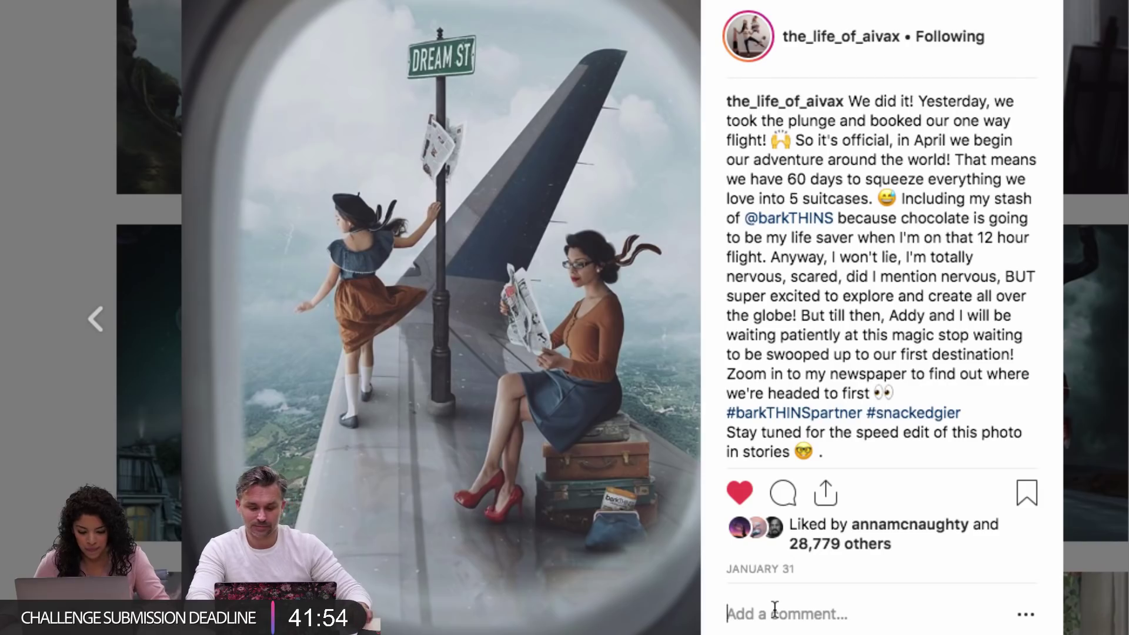
pyautogui.write('Take me!')
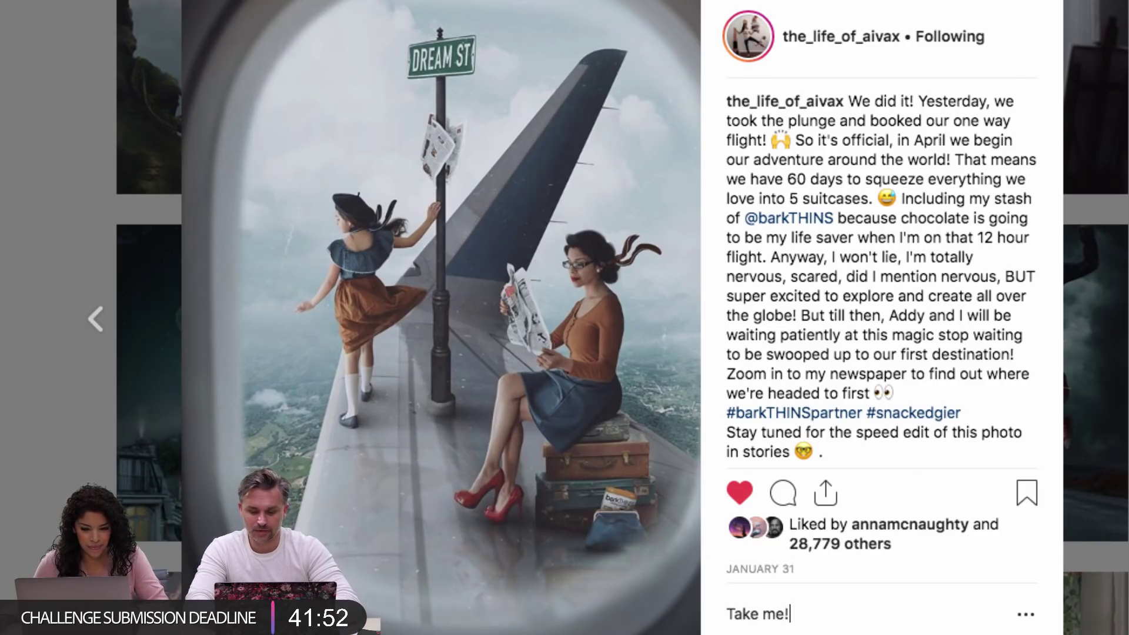
pyautogui.press('Return')
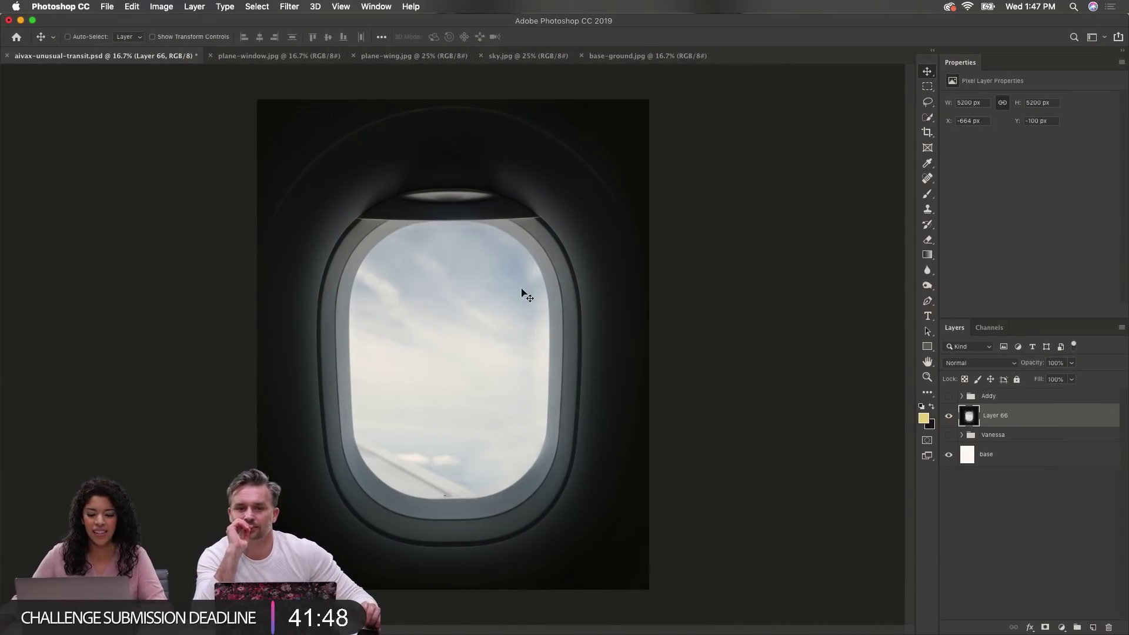
# Step: Move the airplane-window layer above both layer groups and position its image so it covers the canvas
pyautogui.moveTo(494, 250); pyautogui.dragTo(545, 290)
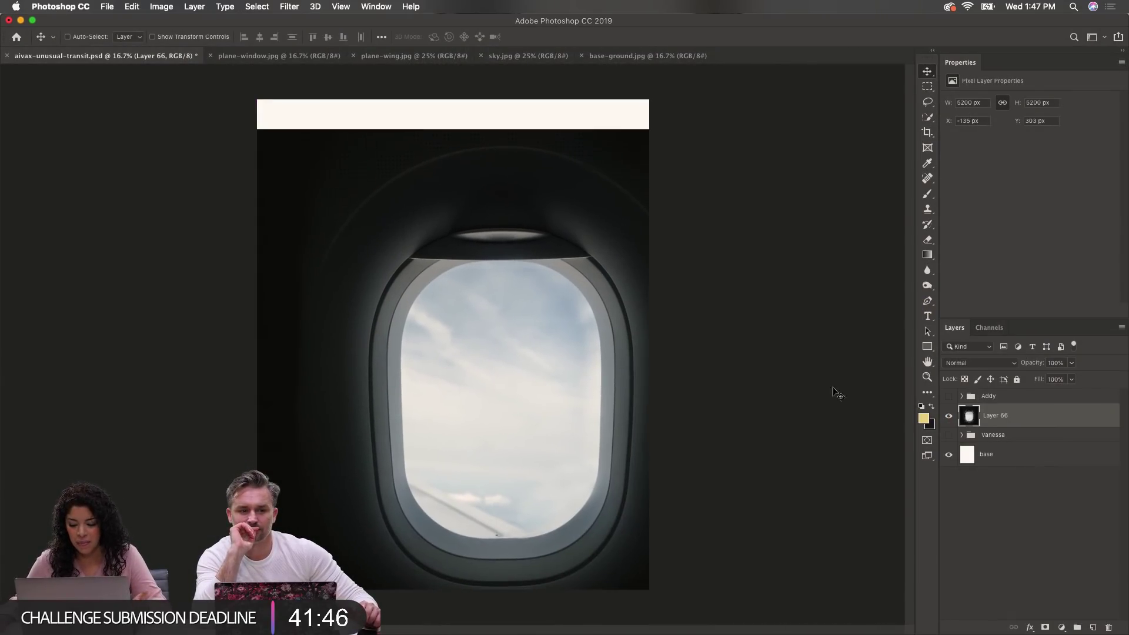
pyautogui.moveTo(1003, 418); pyautogui.dragTo(1010, 390)
pyautogui.moveTo(556, 406); pyautogui.dragTo(501, 359)
# Step: Convert the airplane-window layer to a smart object
pyautogui.press('super+t')
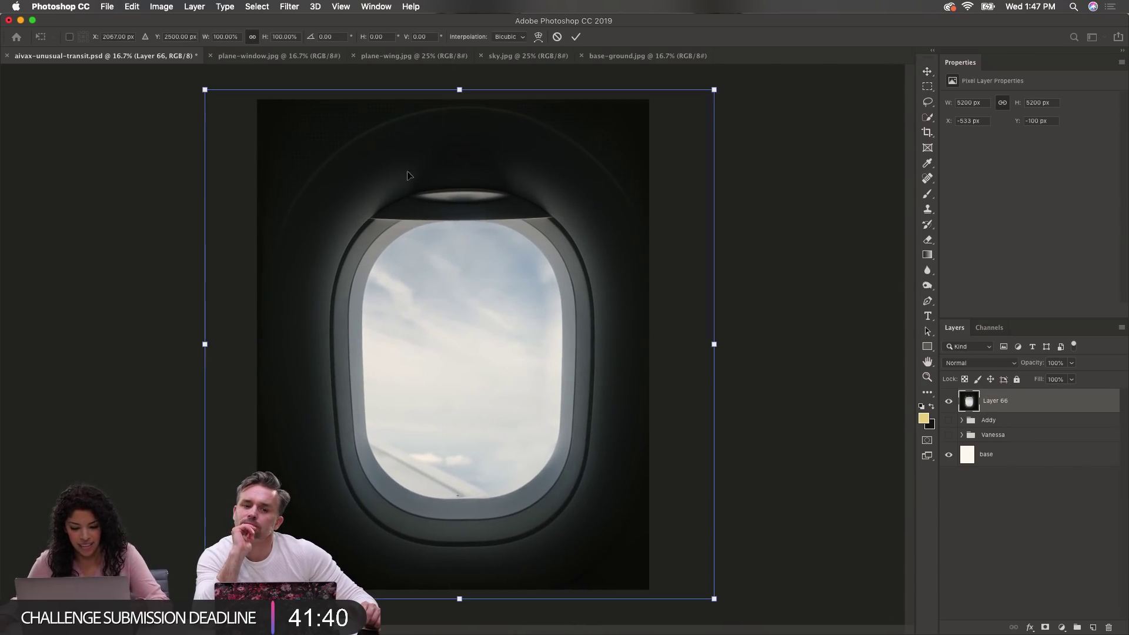
pyautogui.press('Return')
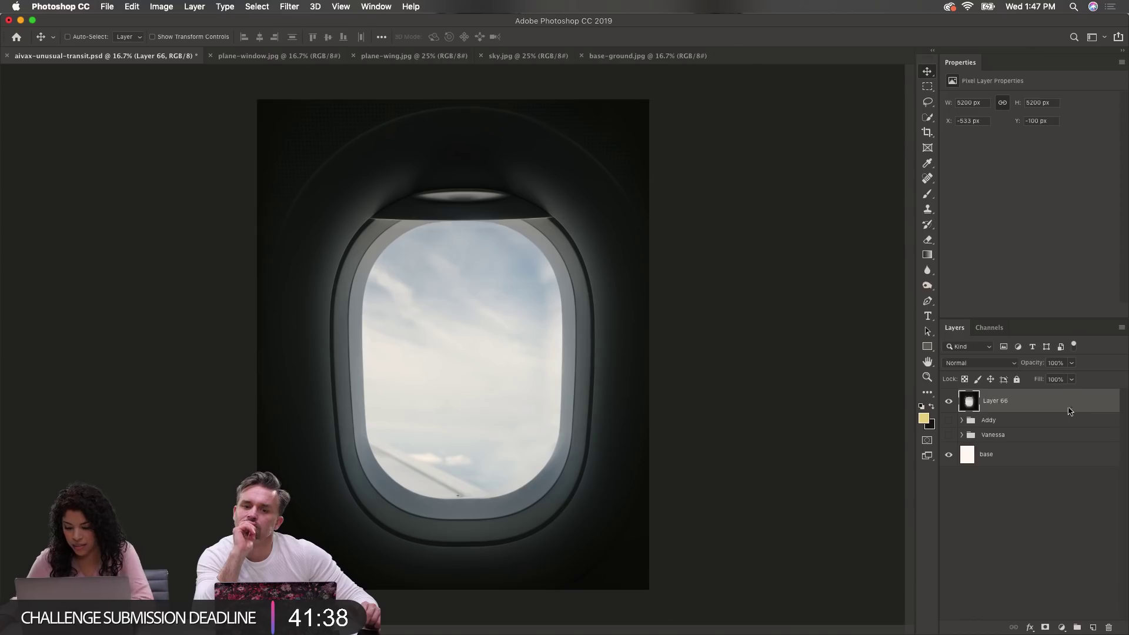
pyautogui.rightClick(1069, 411)
pyautogui.click(971, 281)
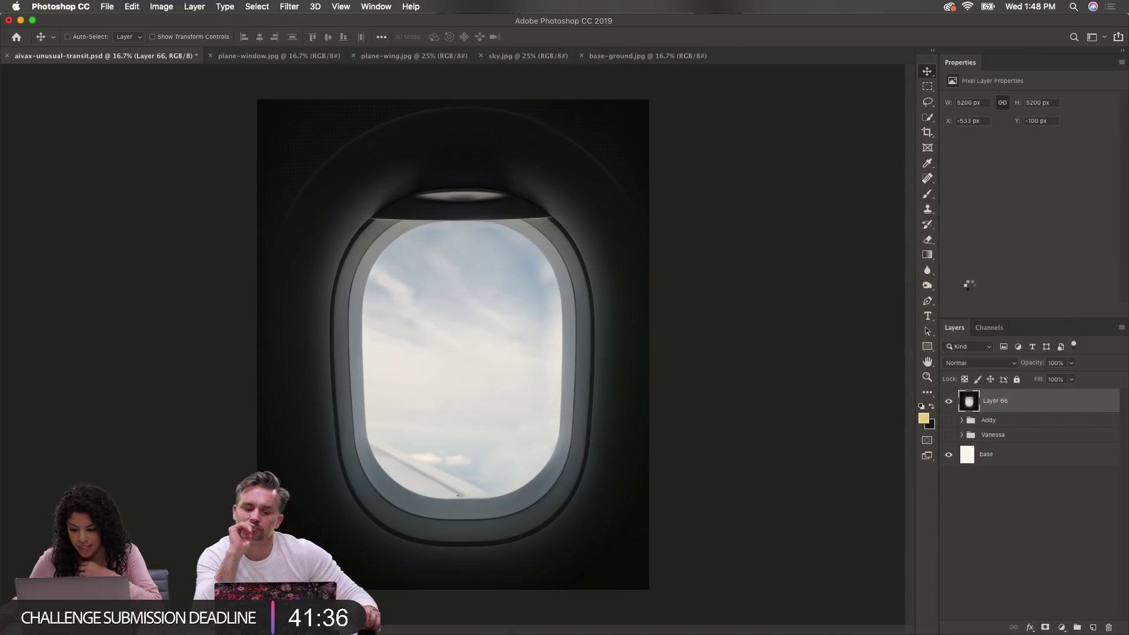
# Step: Enlarge the airplane-window smart object to about 169% and position it so the window frame surrounds most of the canvas
pyautogui.hotkey('ctrl', 't')
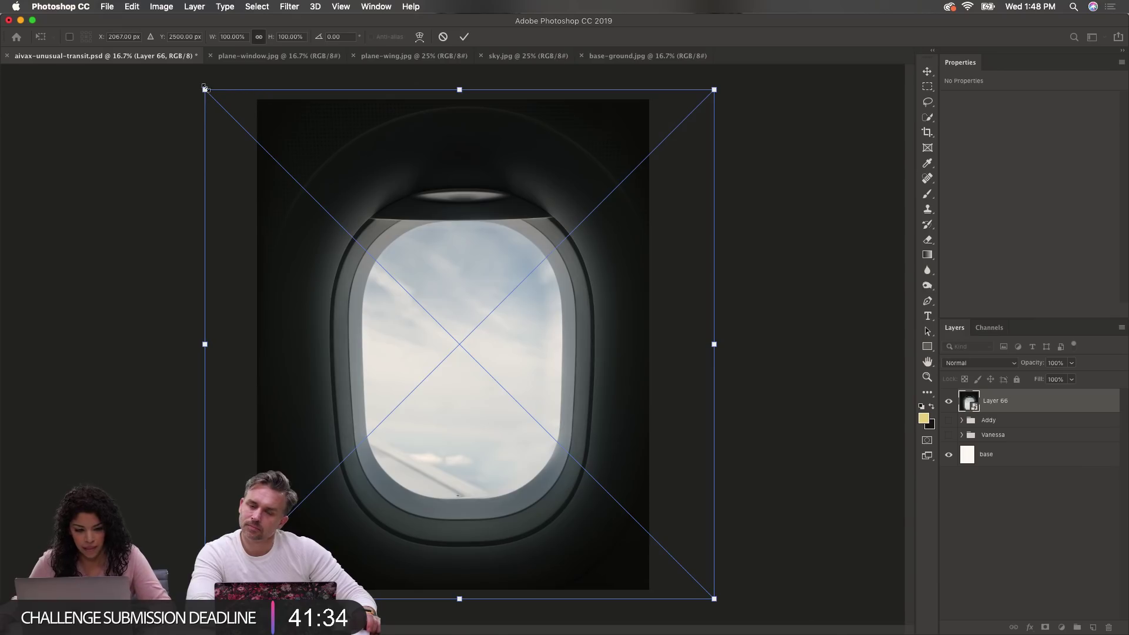
pyautogui.moveTo(202, 86); pyautogui.dragTo(120, 25)
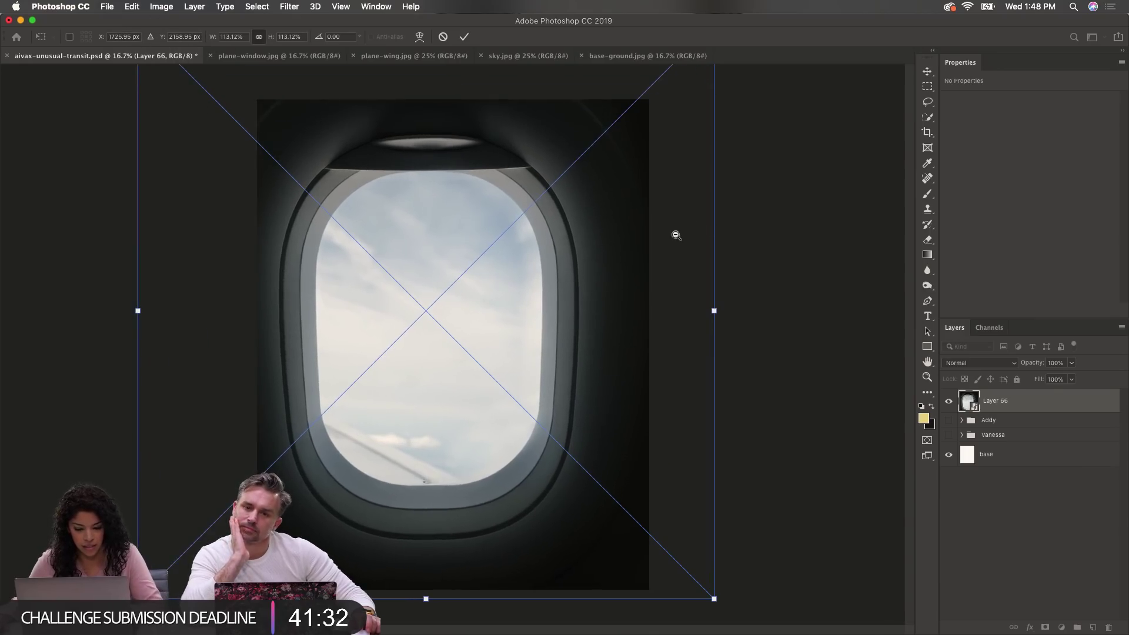
pyautogui.hotkey('ctrl', '-')
pyautogui.moveTo(582, 184); pyautogui.dragTo(648, 118)
pyautogui.moveTo(382, 388); pyautogui.dragTo(417, 426)
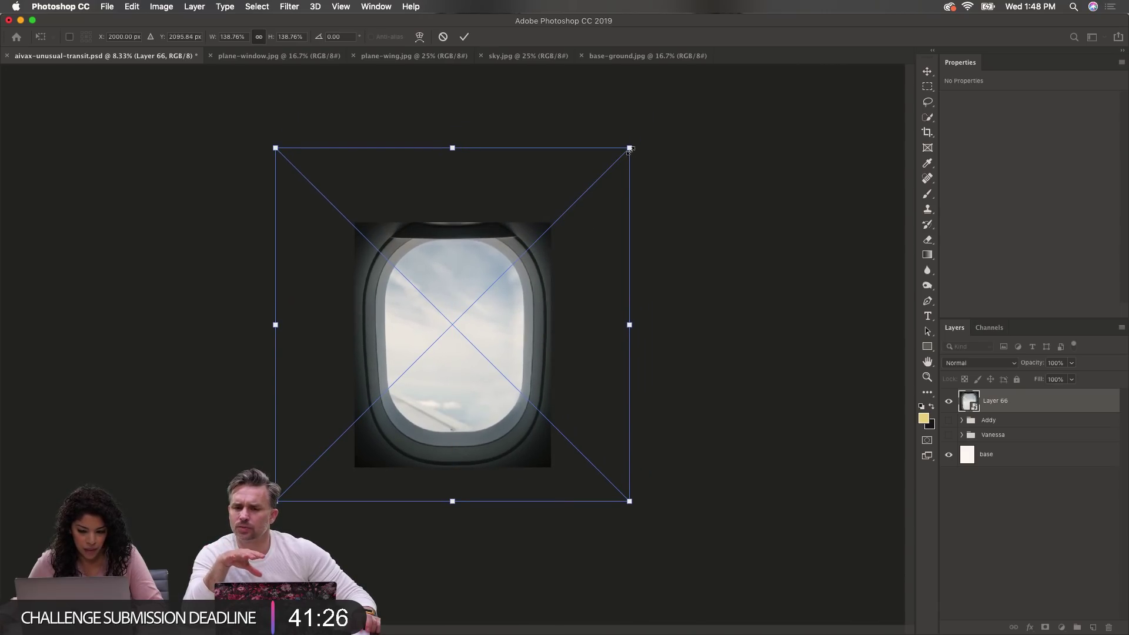
pyautogui.moveTo(629, 150); pyautogui.dragTo(645, 128)
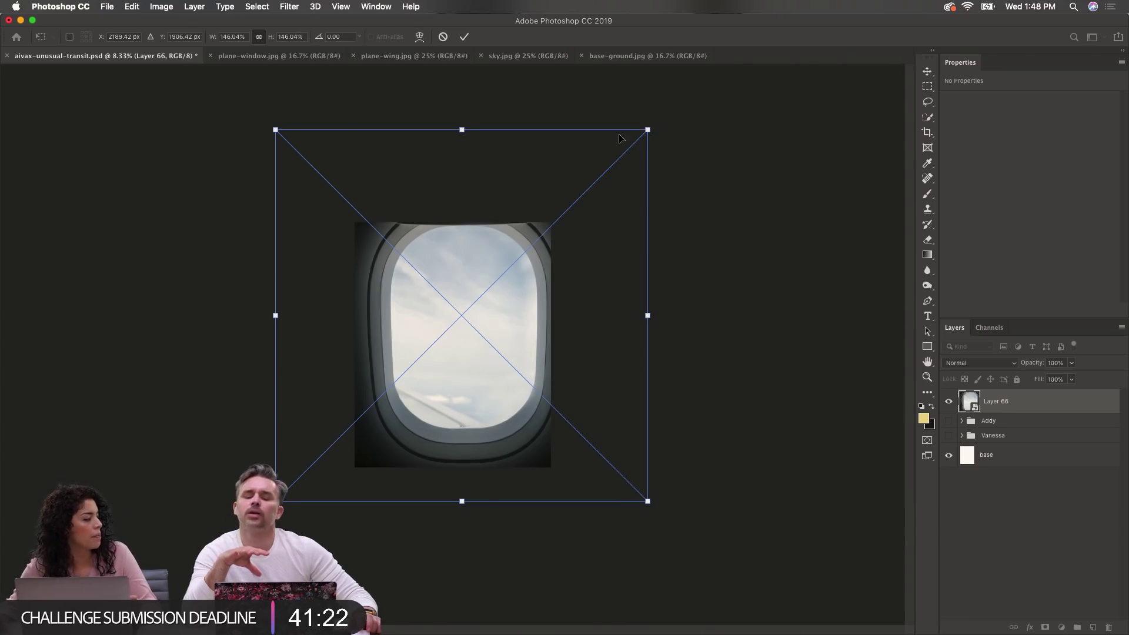
pyautogui.moveTo(461, 369); pyautogui.dragTo(453, 377)
pyautogui.moveTo(639, 139); pyautogui.dragTo(718, 71)
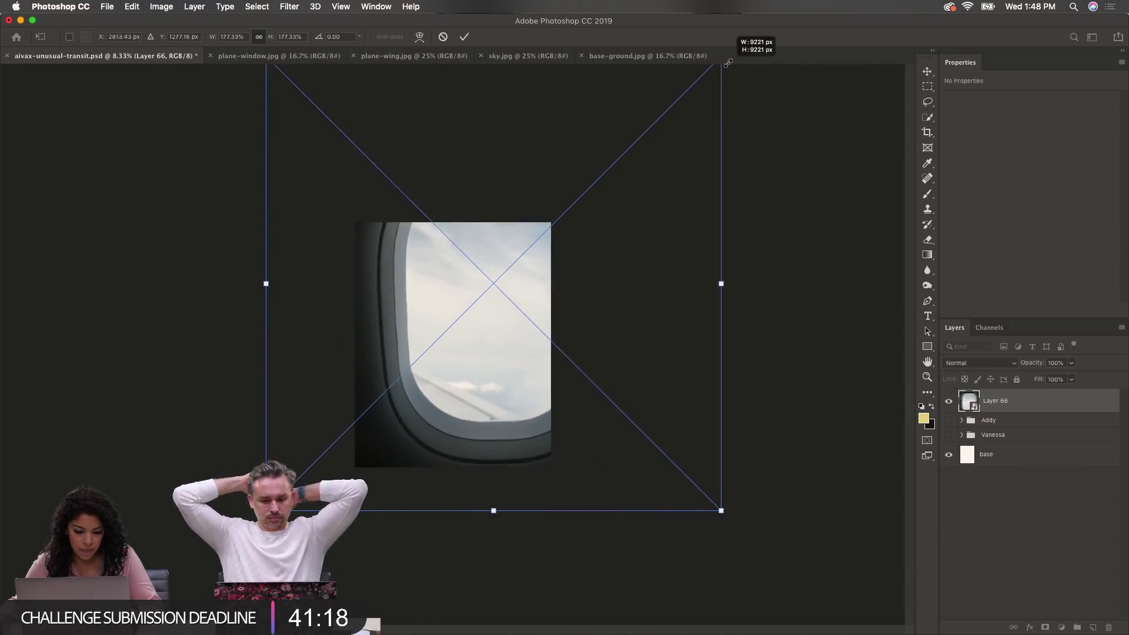
pyautogui.moveTo(486, 340); pyautogui.dragTo(459, 365)
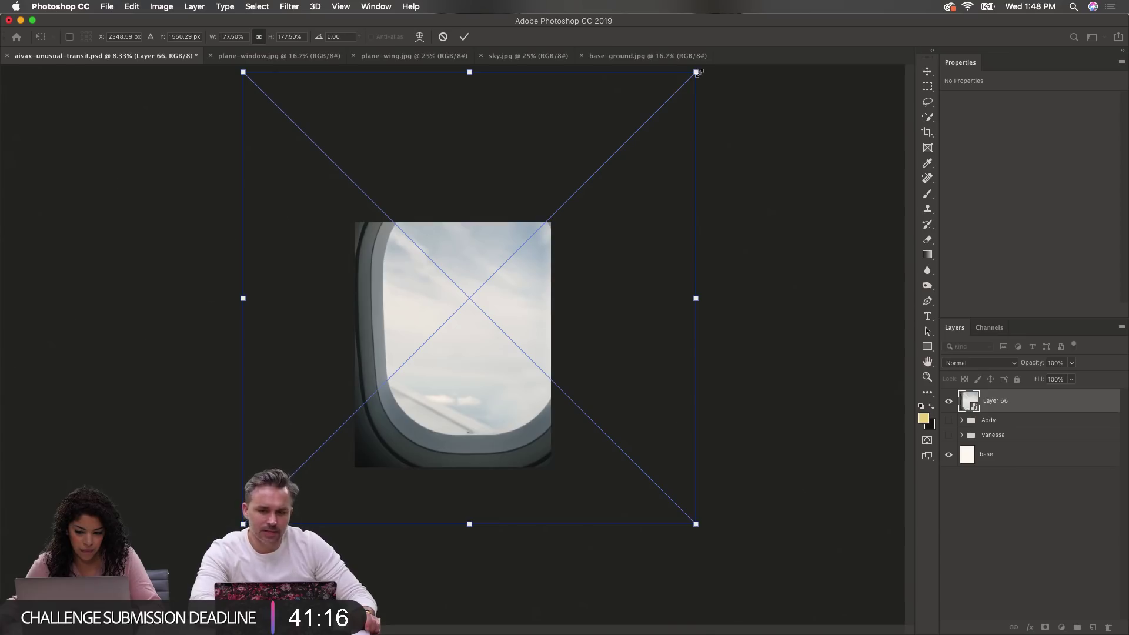
pyautogui.moveTo(699, 70); pyautogui.dragTo(681, 96)
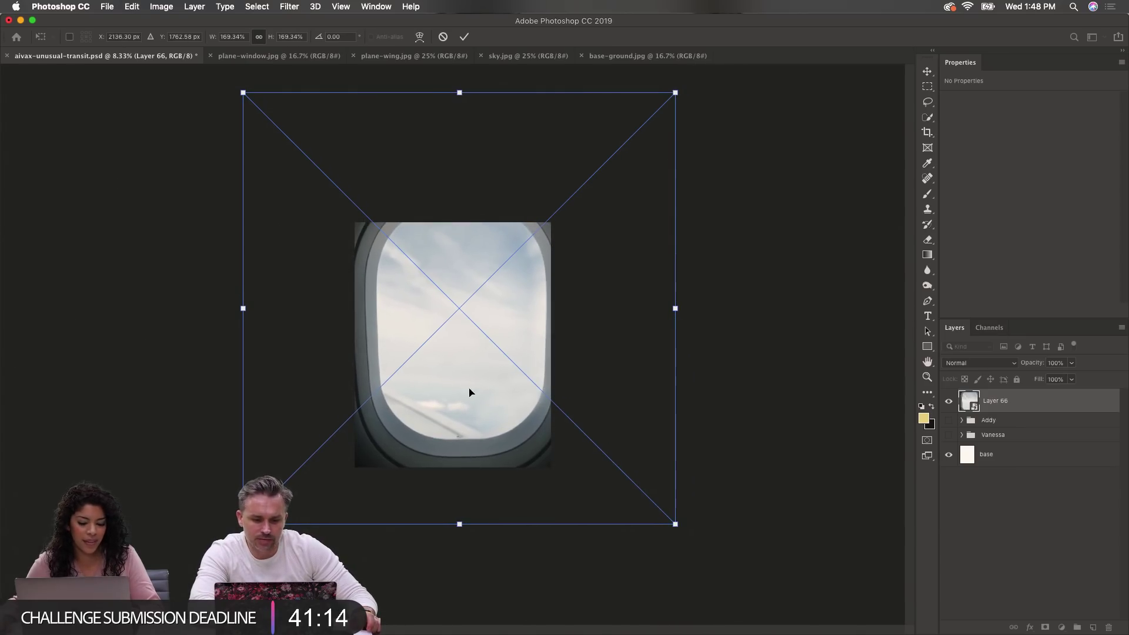
pyautogui.moveTo(468, 391); pyautogui.dragTo(470, 398)
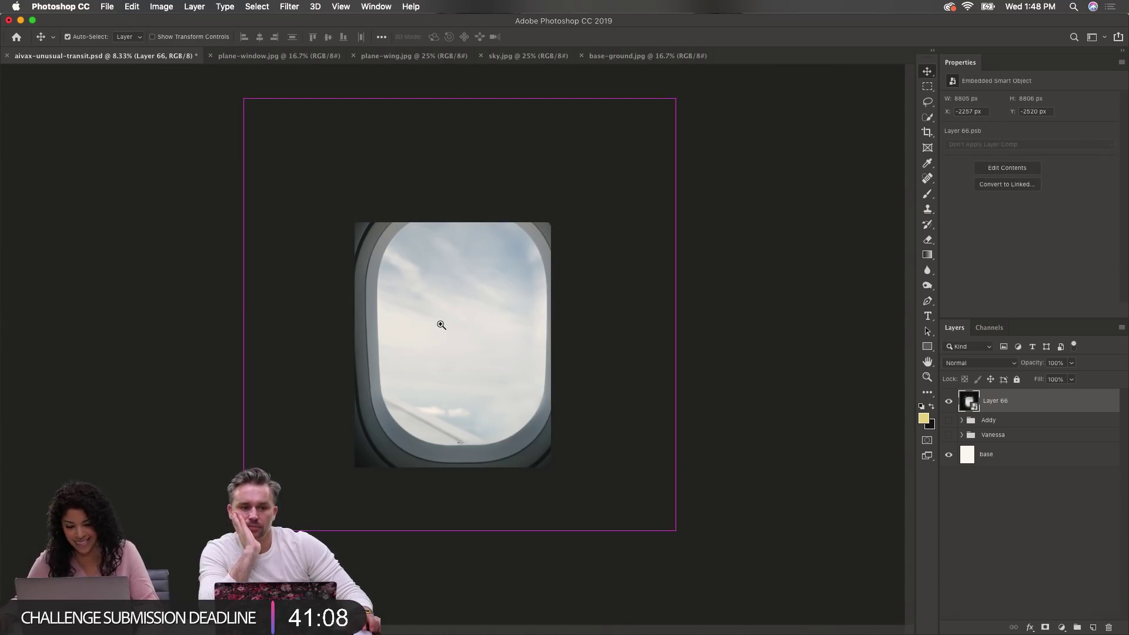
# Step: Scale the airplane-window smart object down to about 158% and reposition it so the window frame surrounds the canvas
pyautogui.press('super+equal')
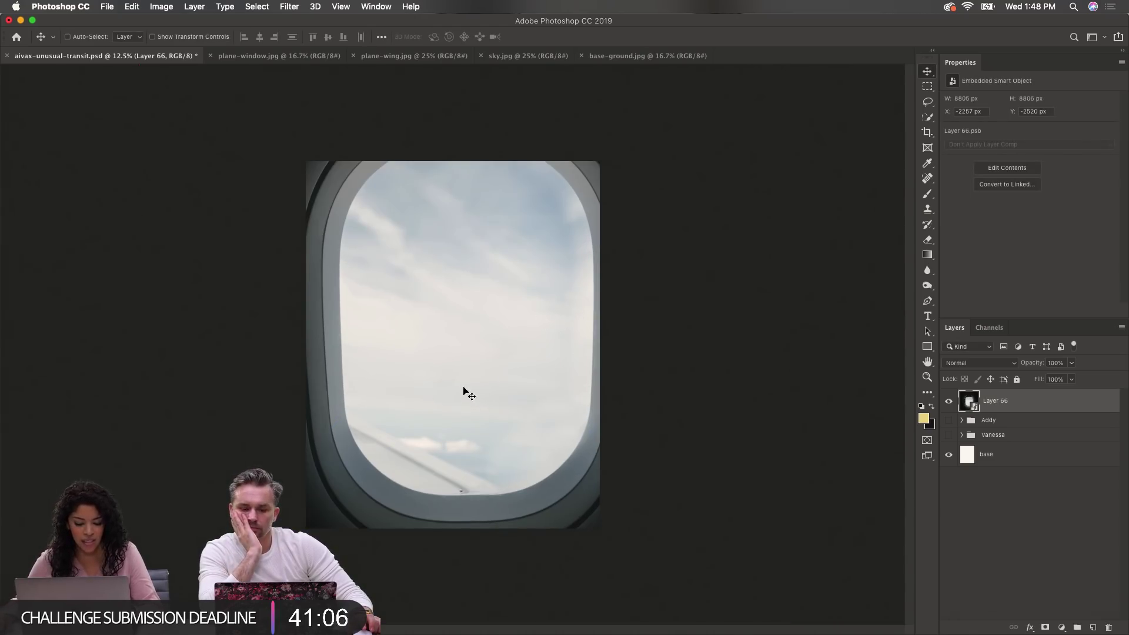
pyautogui.press('super+t')
pyautogui.press('super+minus')
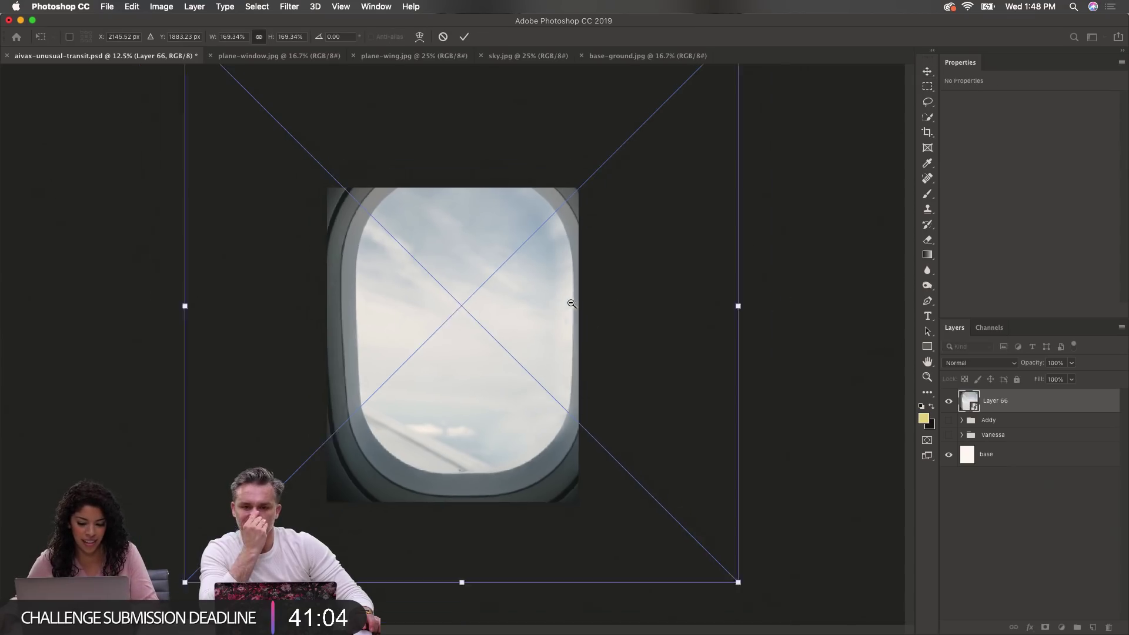
pyautogui.moveTo(674, 100); pyautogui.dragTo(646, 126)
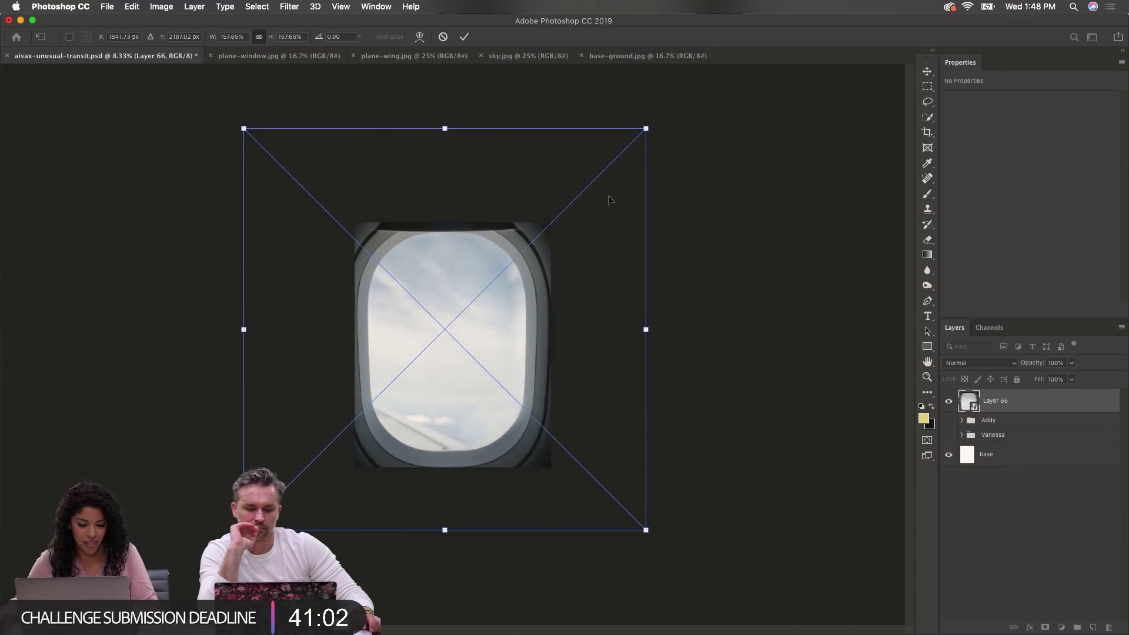
pyautogui.moveTo(520, 327); pyautogui.dragTo(531, 315)
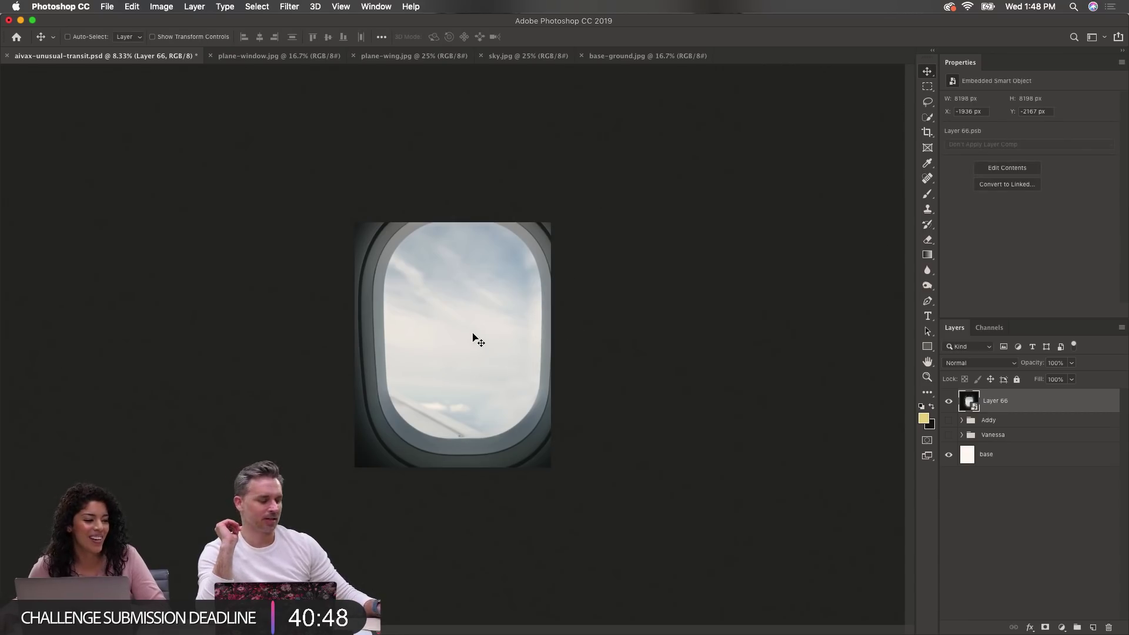
pyautogui.moveTo(412, 406); pyautogui.dragTo(415, 410)
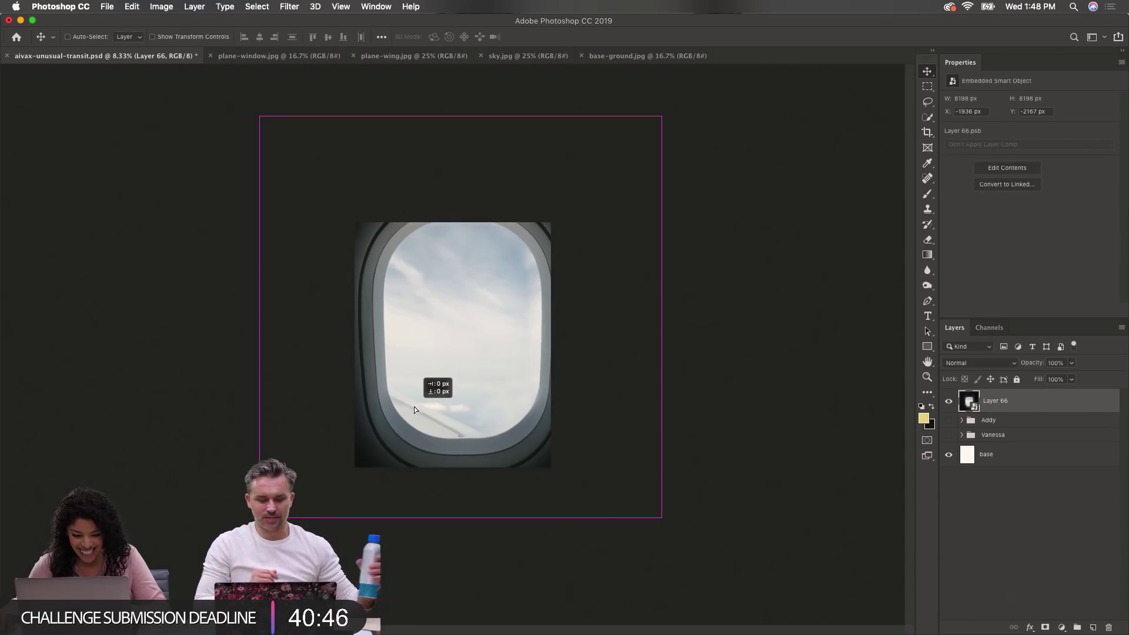
# Step: Select the whole sky area inside the window frame with the Quick Selection tool
pyautogui.press('super+equal')
pyautogui.press('super+equal')
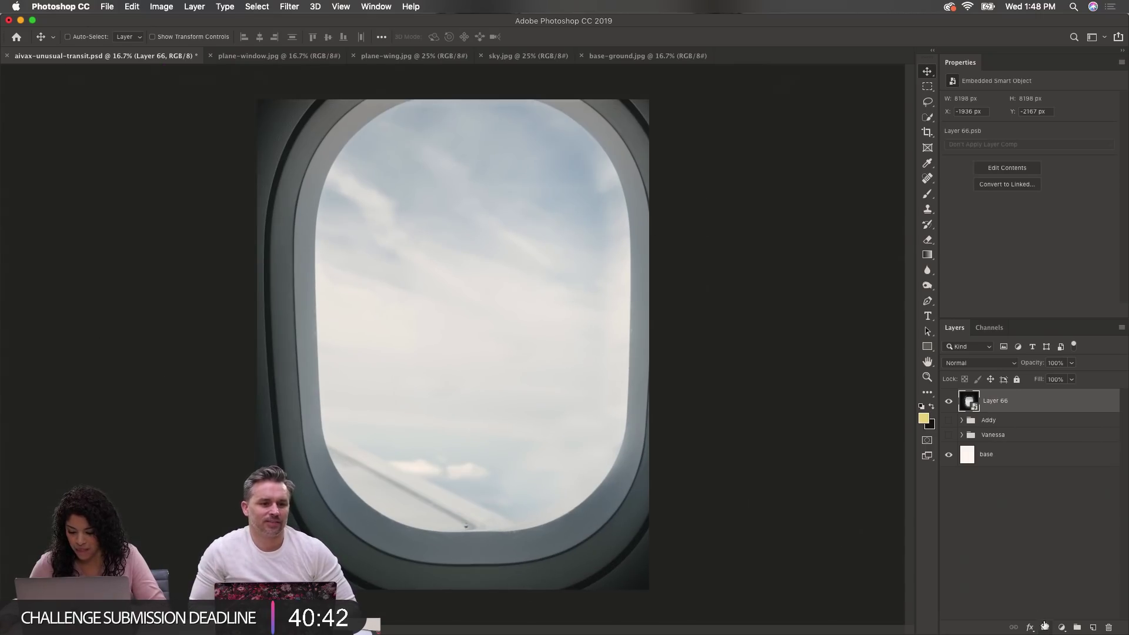
pyautogui.click(925, 120)
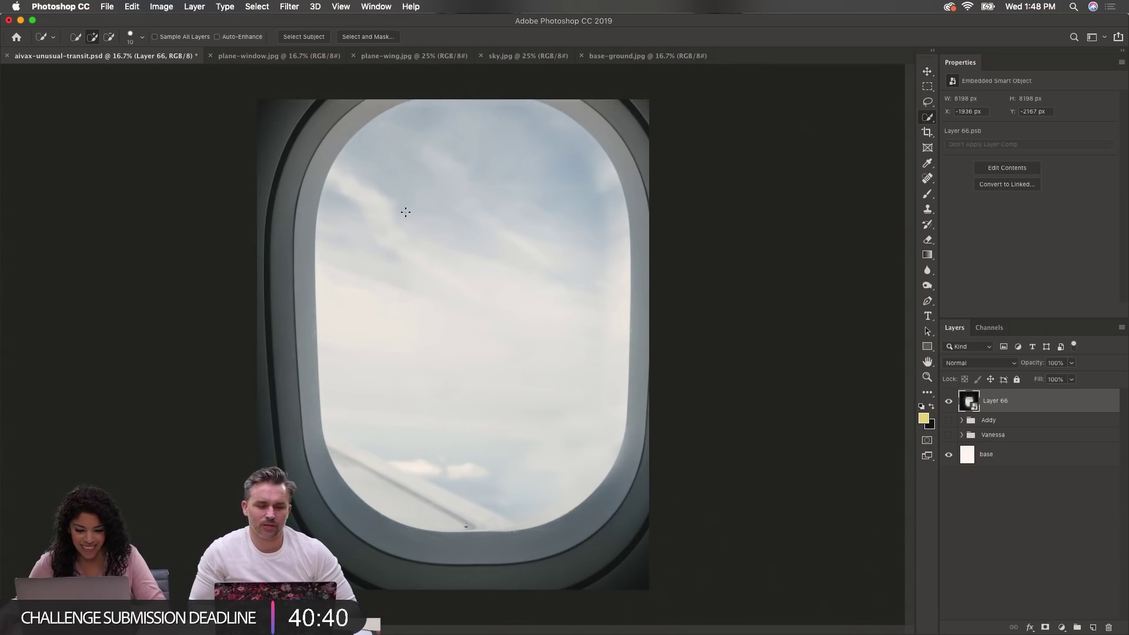
pyautogui.moveTo(406, 212); pyautogui.dragTo(397, 305)
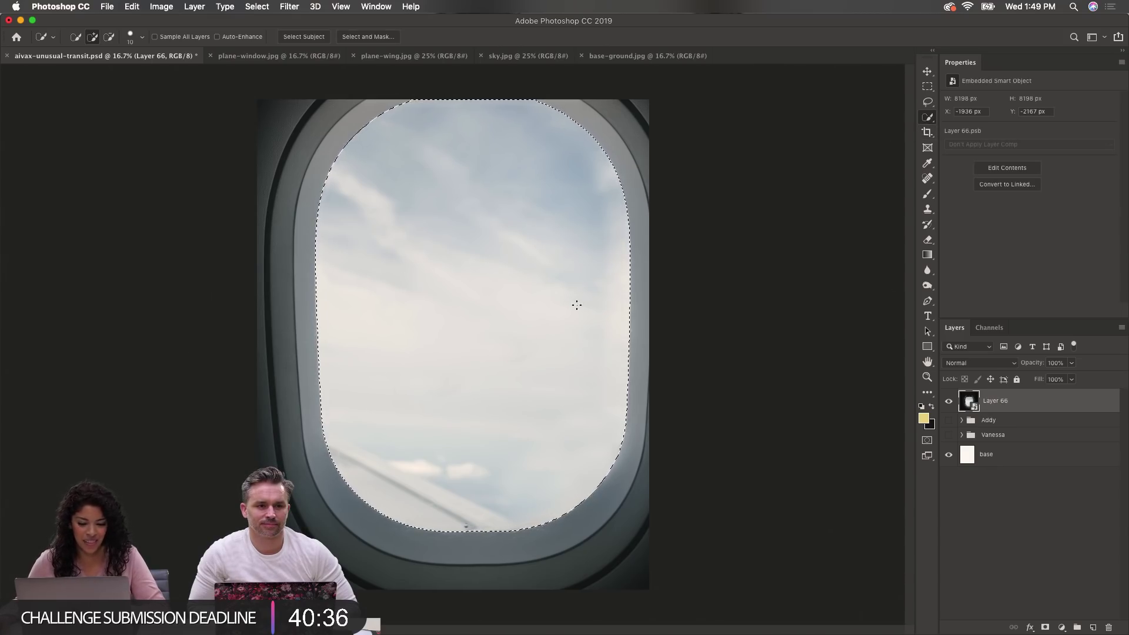
pyautogui.click(1045, 627)
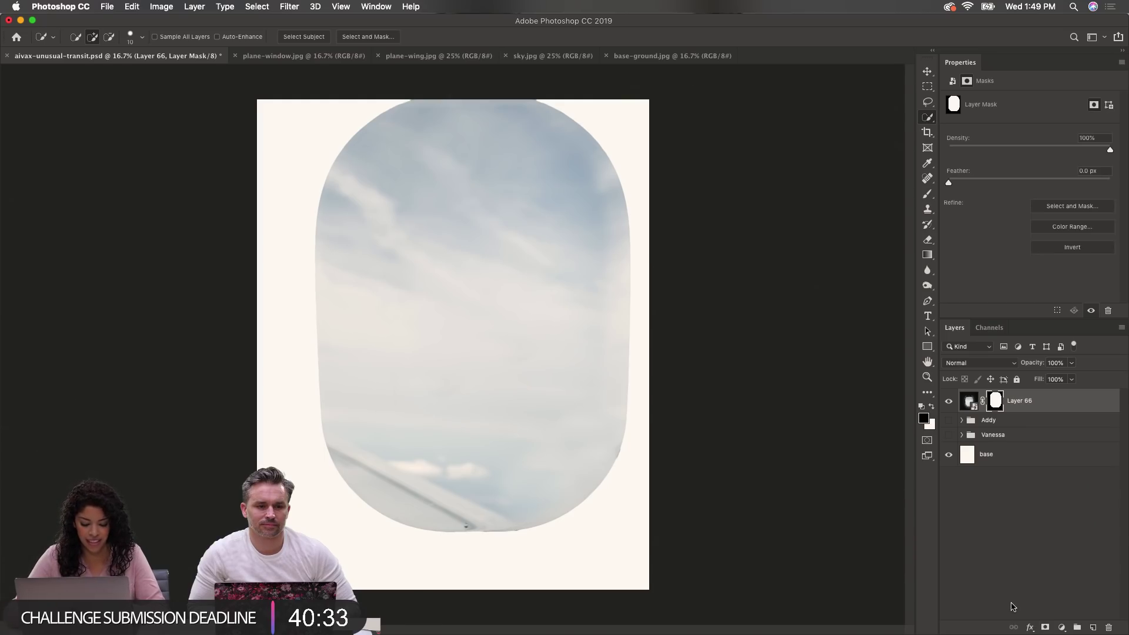
pyautogui.press('super+i')
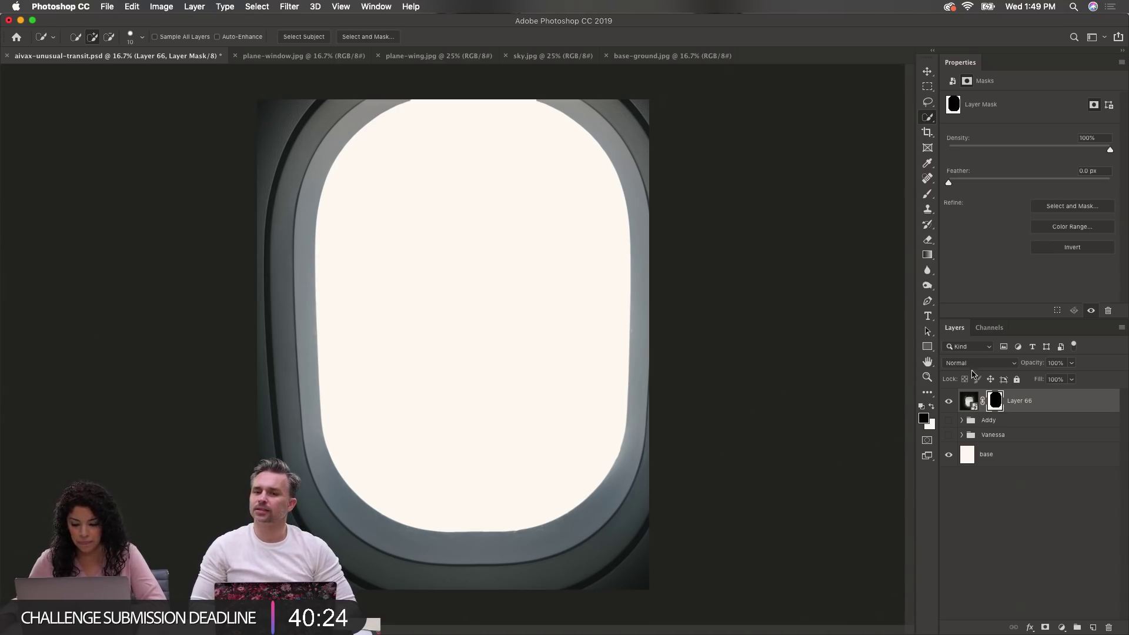
pyautogui.hotkey('ctrl', 'i')
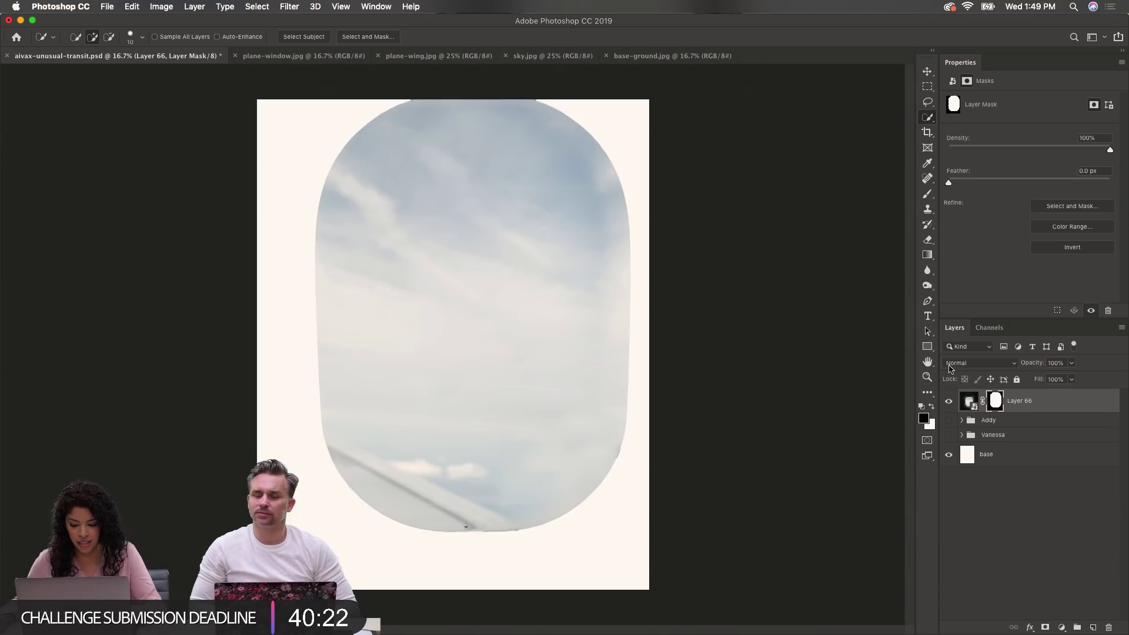
pyautogui.hotkey('ctrl', 'z')
pyautogui.hotkey('ctrl', 'z')
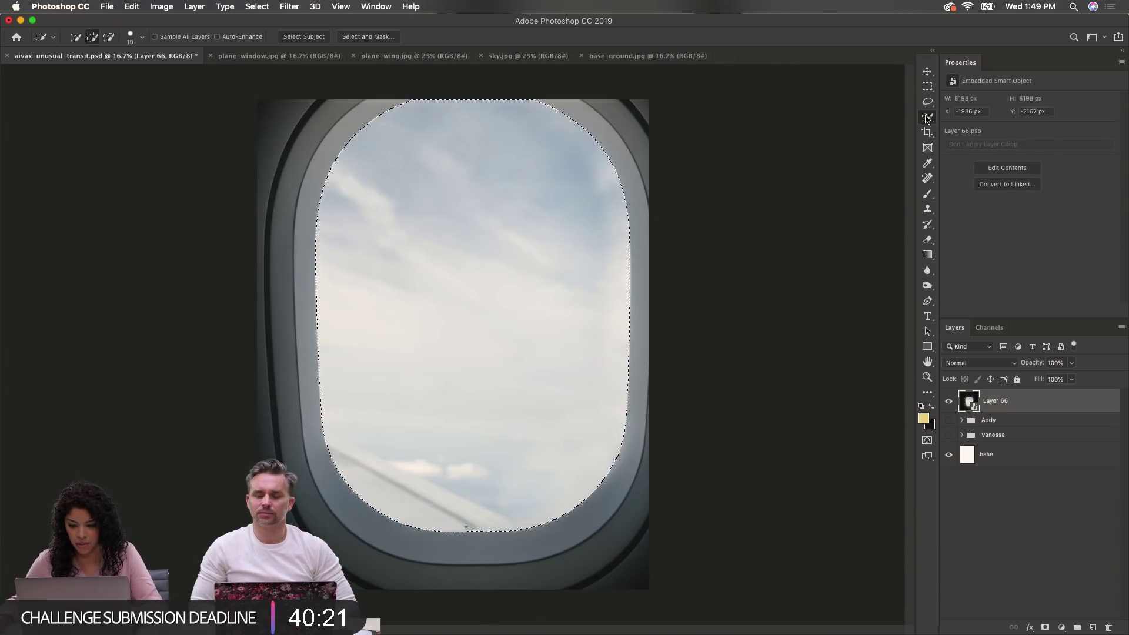
# Step: Add a layer mask from the glass selection and invert it to cut out the window opening
pyautogui.click(1046, 628)
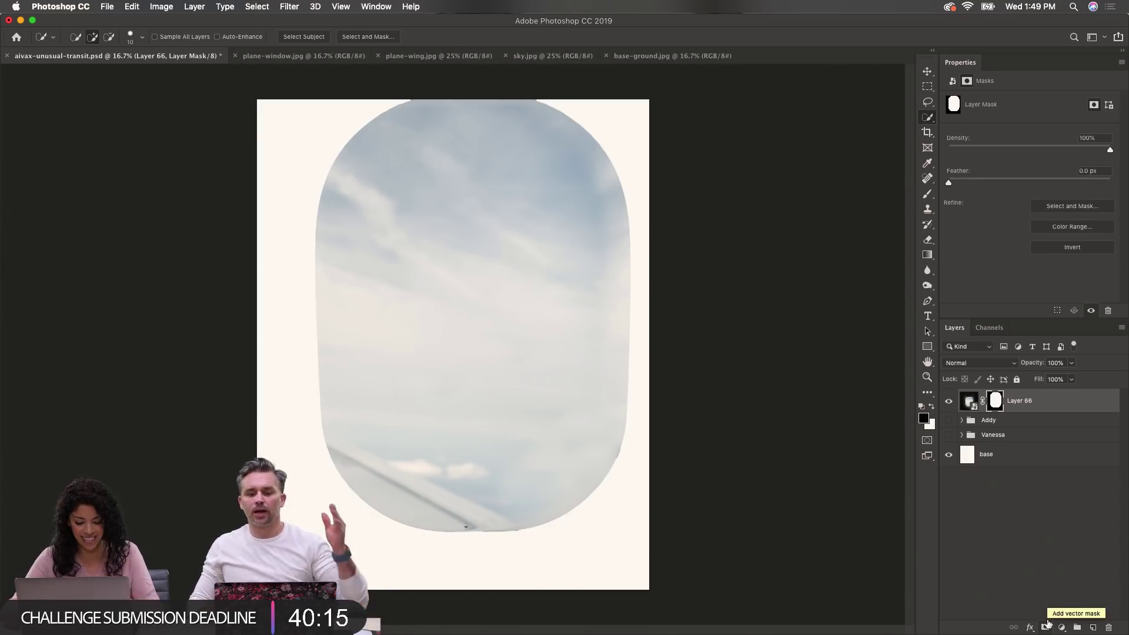
pyautogui.hotkey('ctrl', 'i')
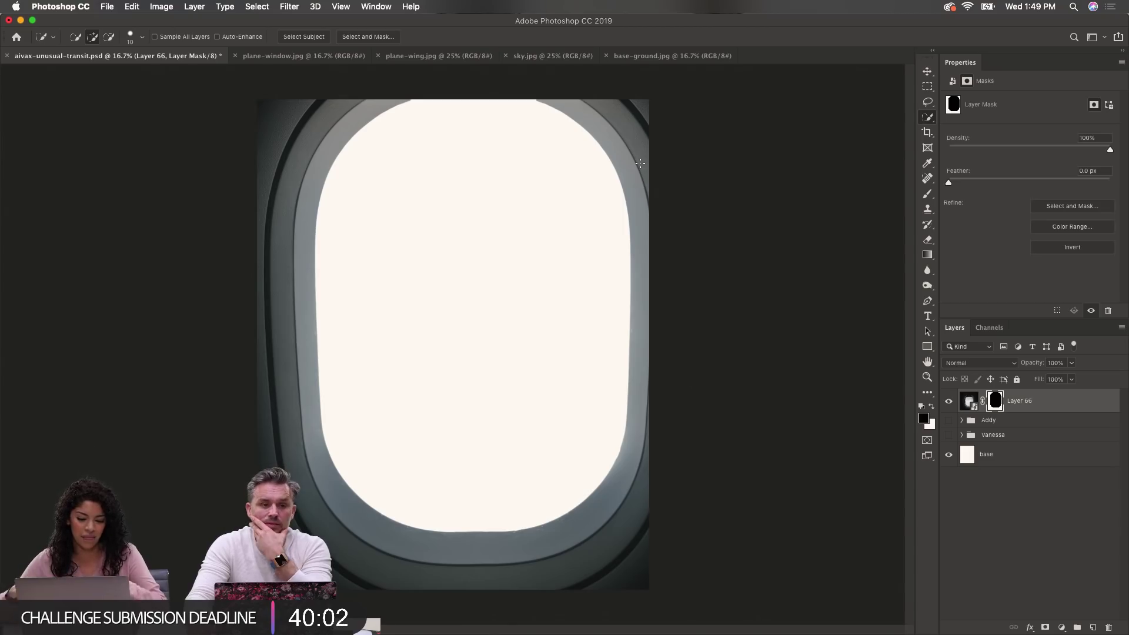
# Step: Enlarge the masked airplane window to about 101% from its upper-right corner, and make its image active instead of the mask
pyautogui.hotkey('ctrl', 't')
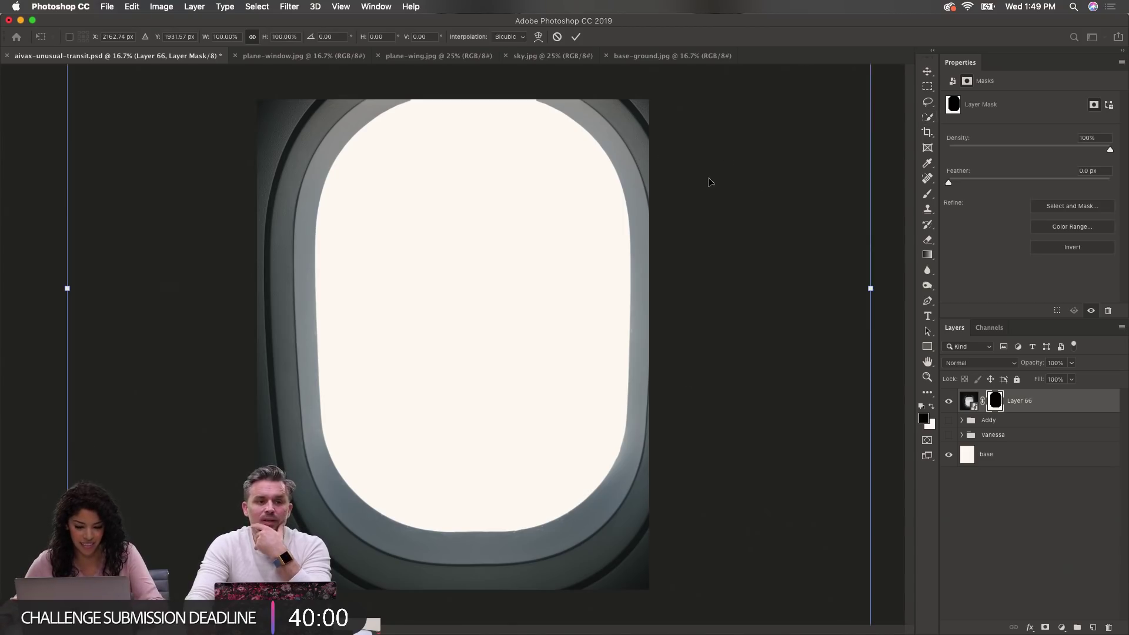
pyautogui.hotkey('ctrl', '-')
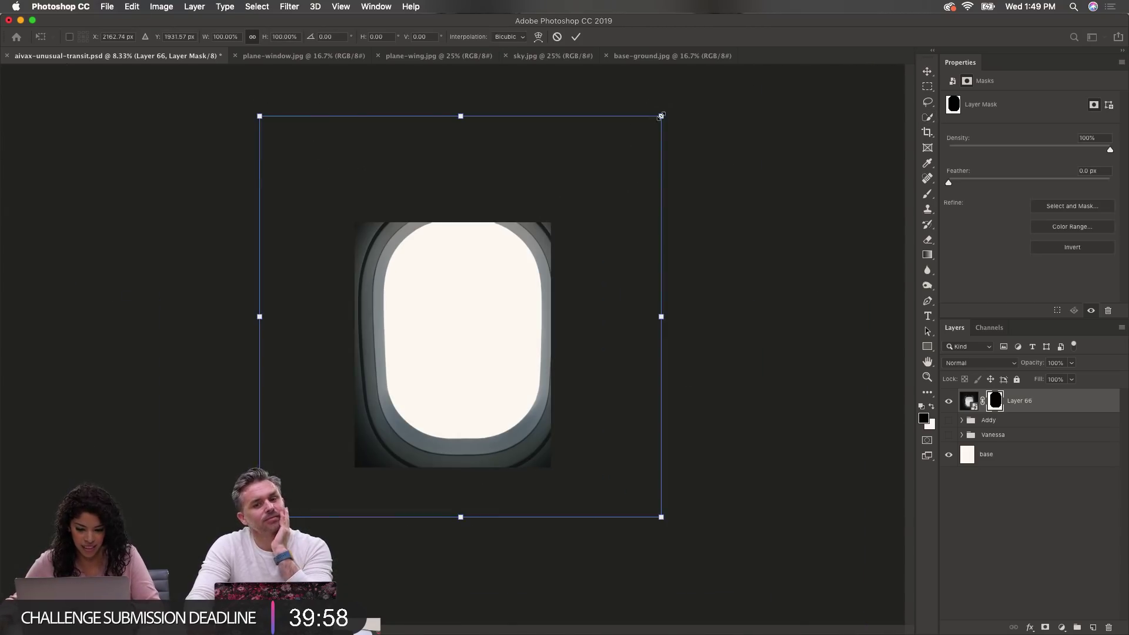
pyautogui.moveTo(662, 116); pyautogui.dragTo(667, 111)
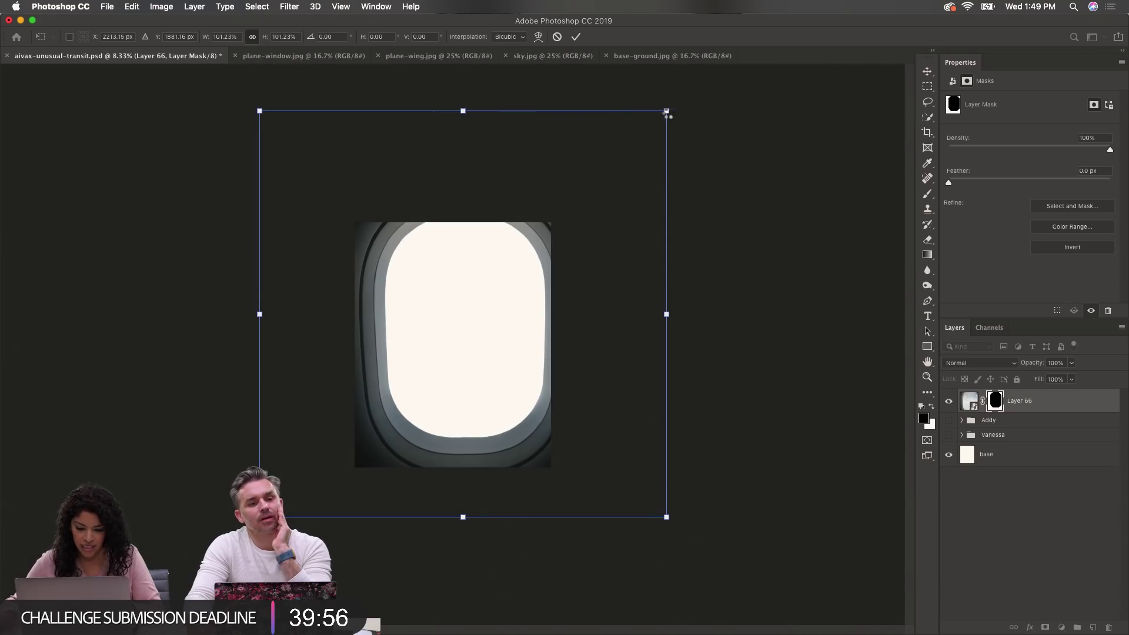
pyautogui.press('Return')
pyautogui.press('w')
pyautogui.press('v')
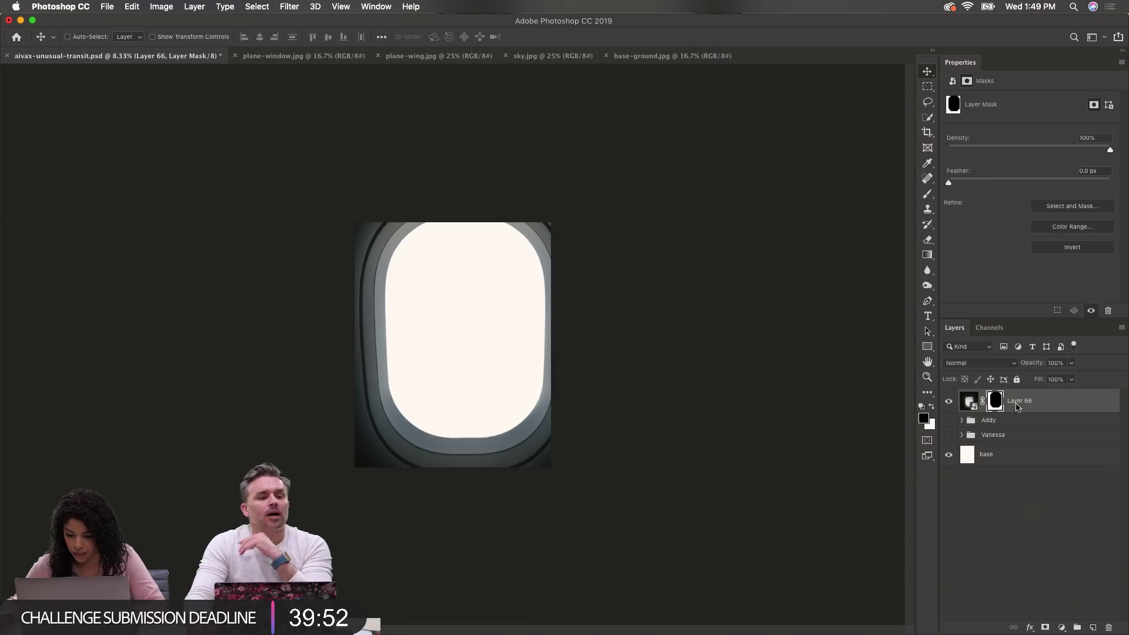
pyautogui.click(969, 401)
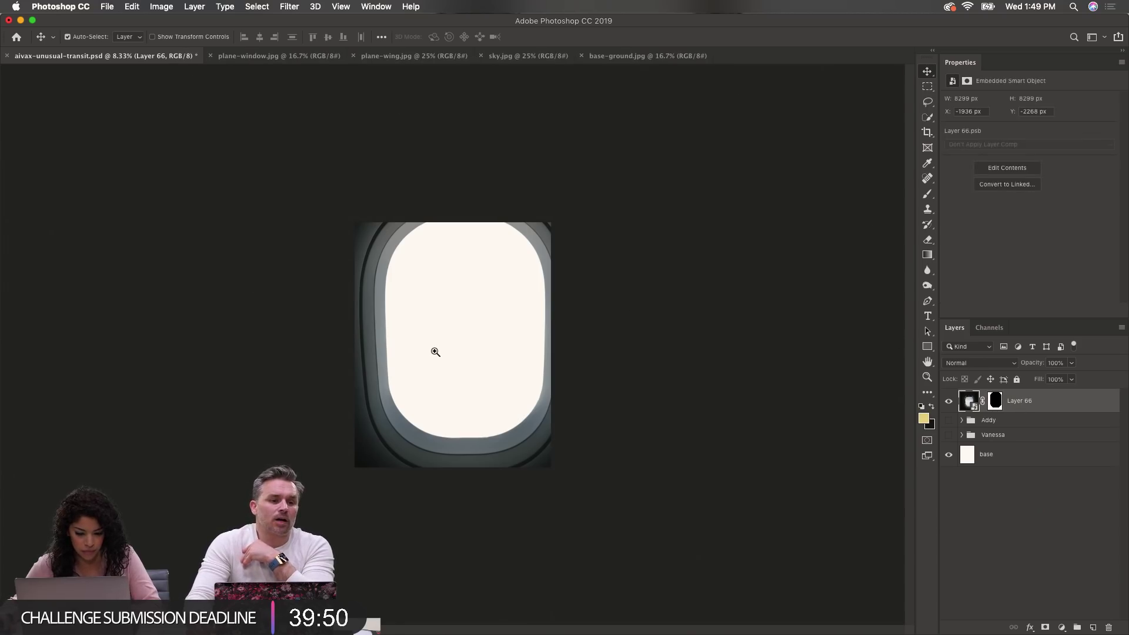
pyautogui.press('super+plus')
pyautogui.press('super+plus')
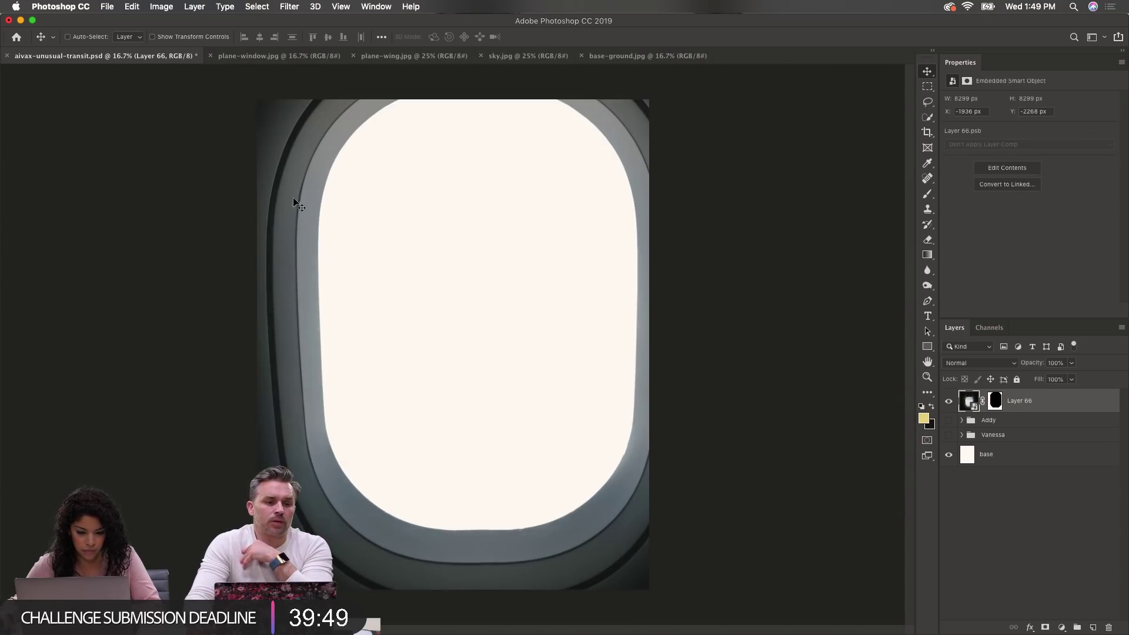
# Step: Bring the base-ground.jpg image into aivax-unusual-transit.psd and place its layer directly below the airplane-window layer
pyautogui.click(612, 57)
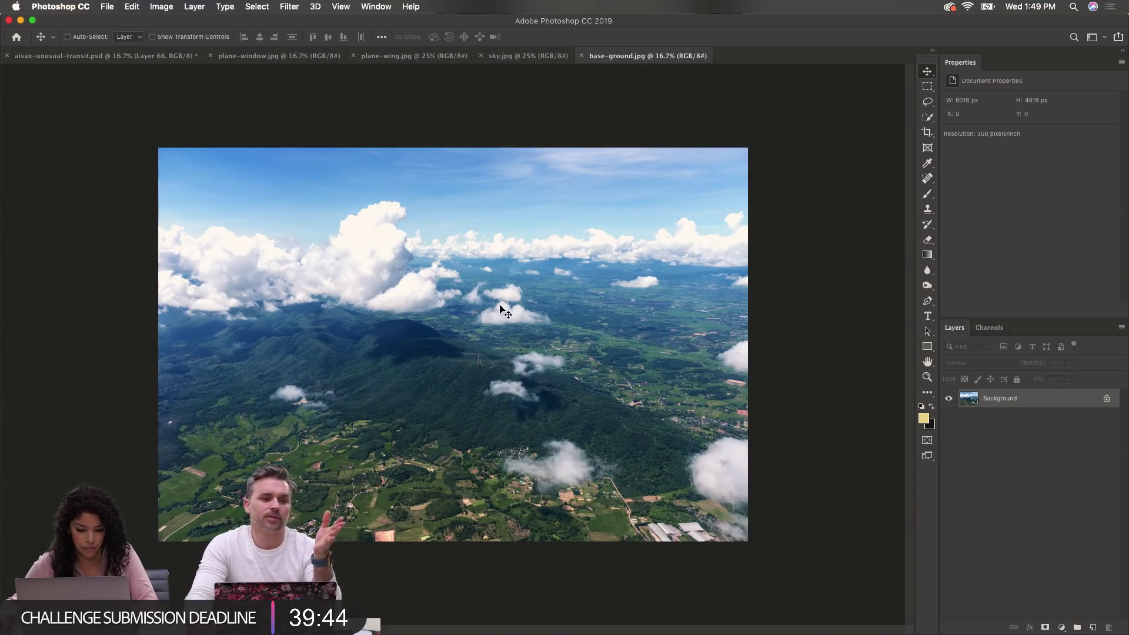
pyautogui.moveTo(91, 58); pyautogui.dragTo(461, 361)
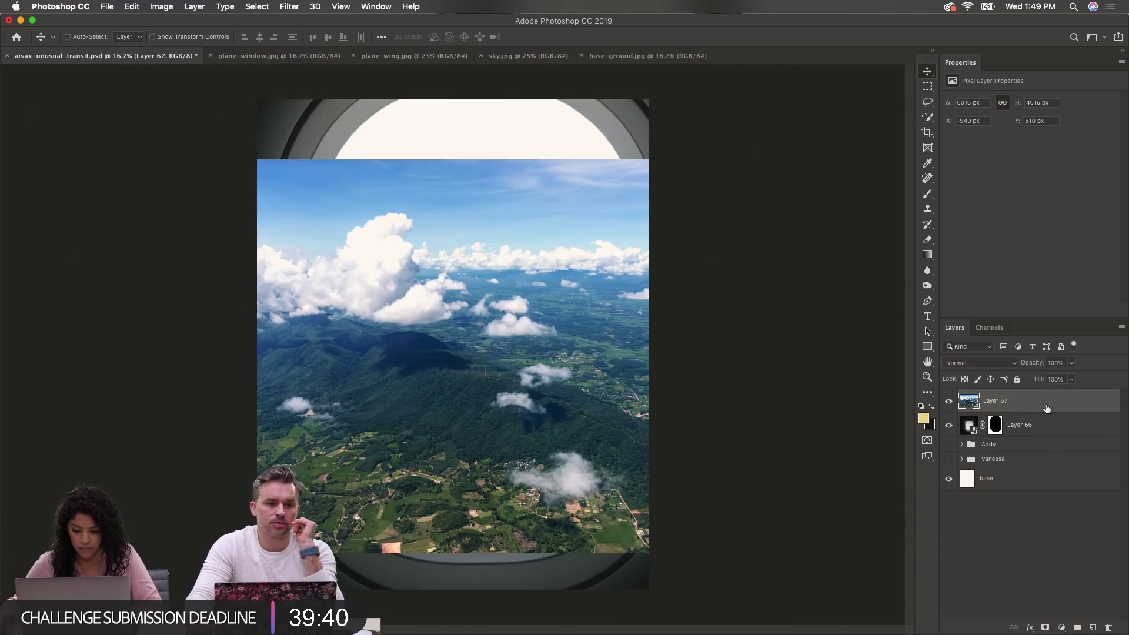
pyautogui.moveTo(1046, 408); pyautogui.dragTo(1048, 439)
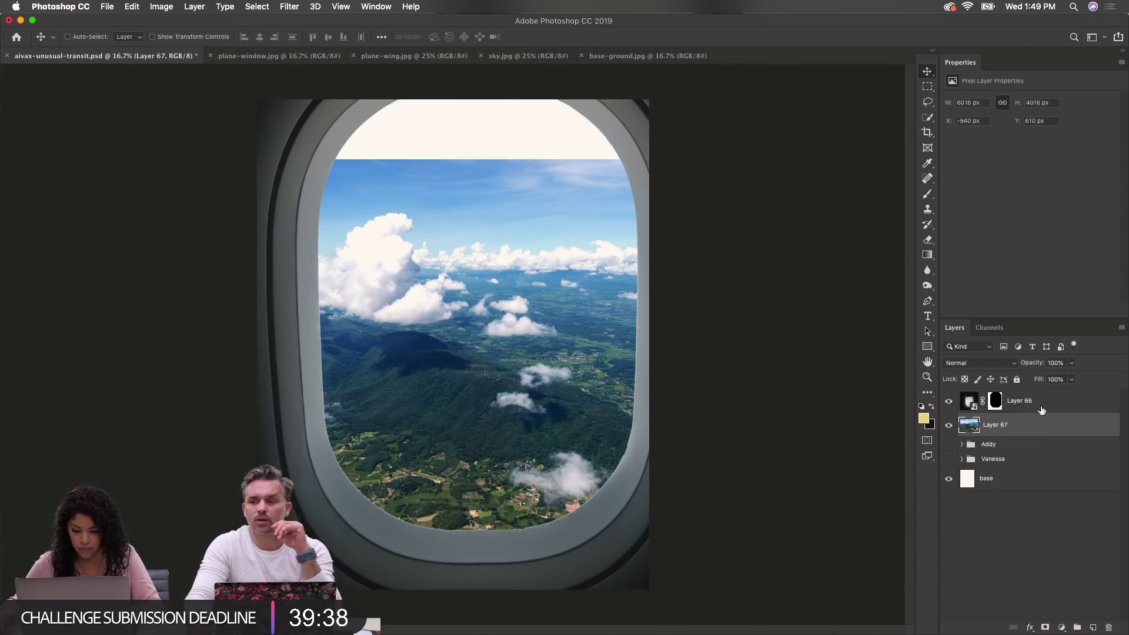
# Step: Rename the airplane-window layer "window" and the landscape layer "ground"
pyautogui.doubleClick(1023, 402)
pyautogui.write('window')
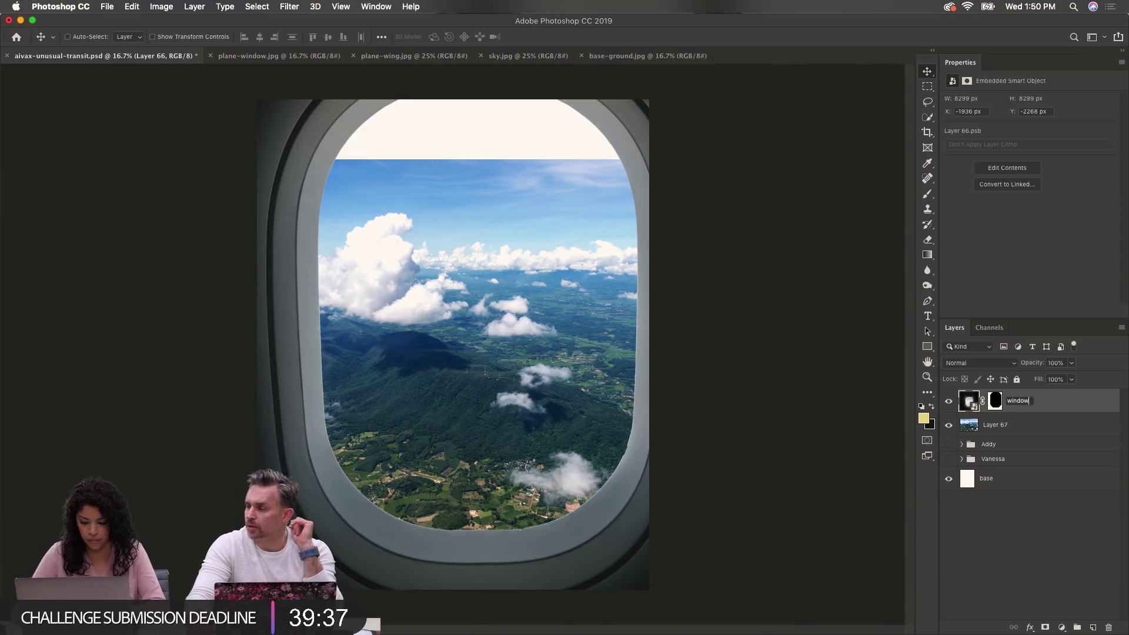
pyautogui.doubleClick(995, 424)
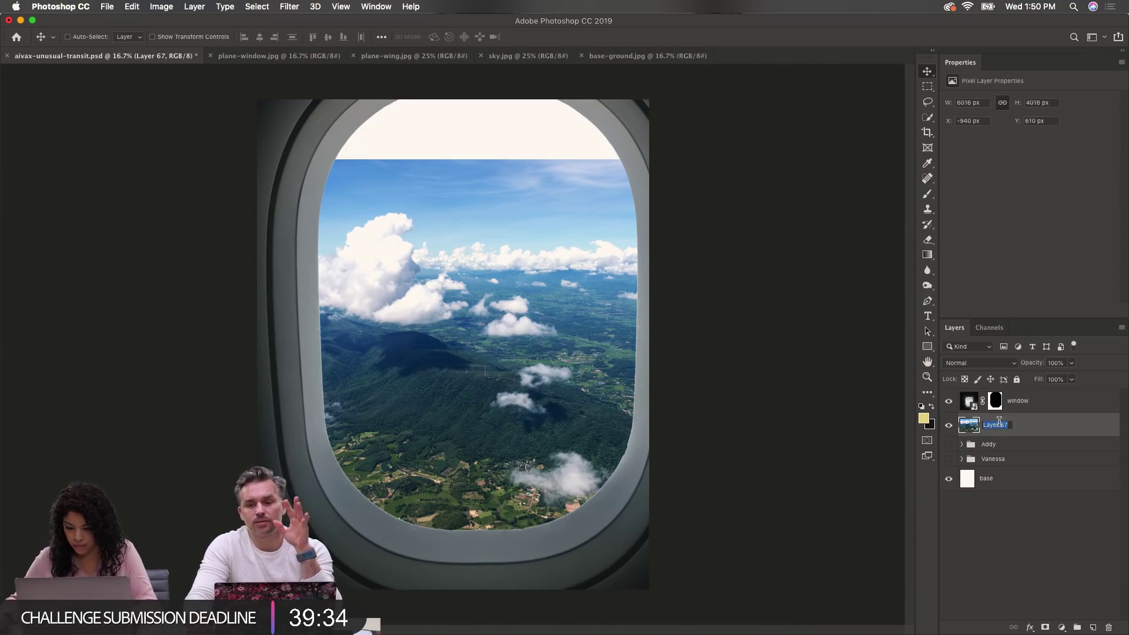
pyautogui.write('ground')
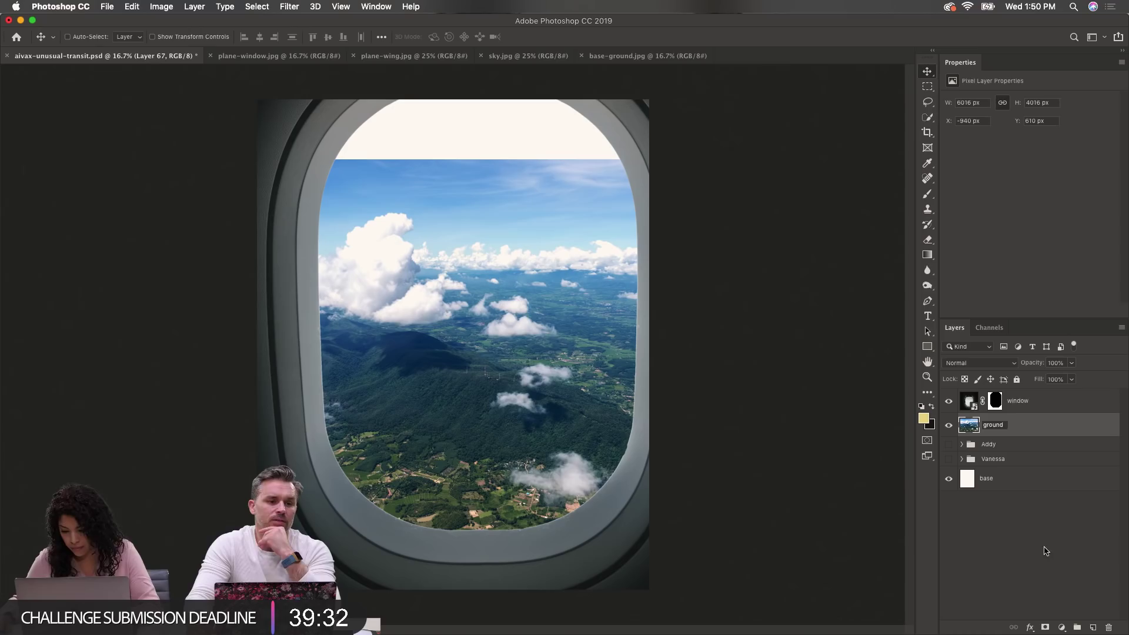
pyautogui.press('Return')
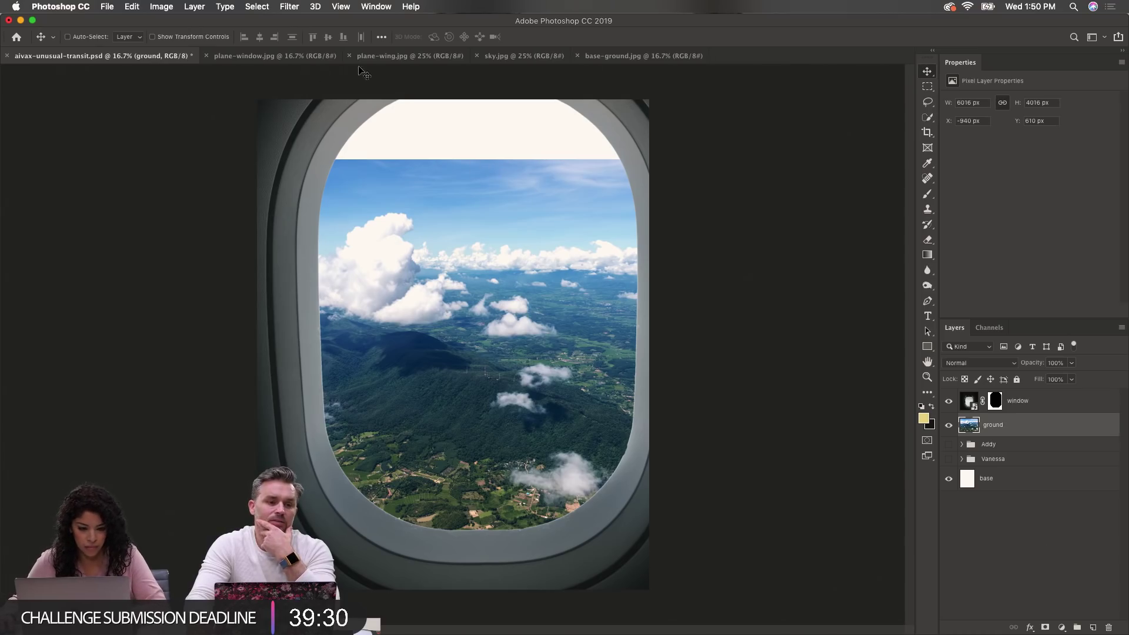
# Step: Bring the sky.jpg image into aivax-unusual-transit.psd between the window and ground layers, covering the upper part of the opening
pyautogui.click(501, 59)
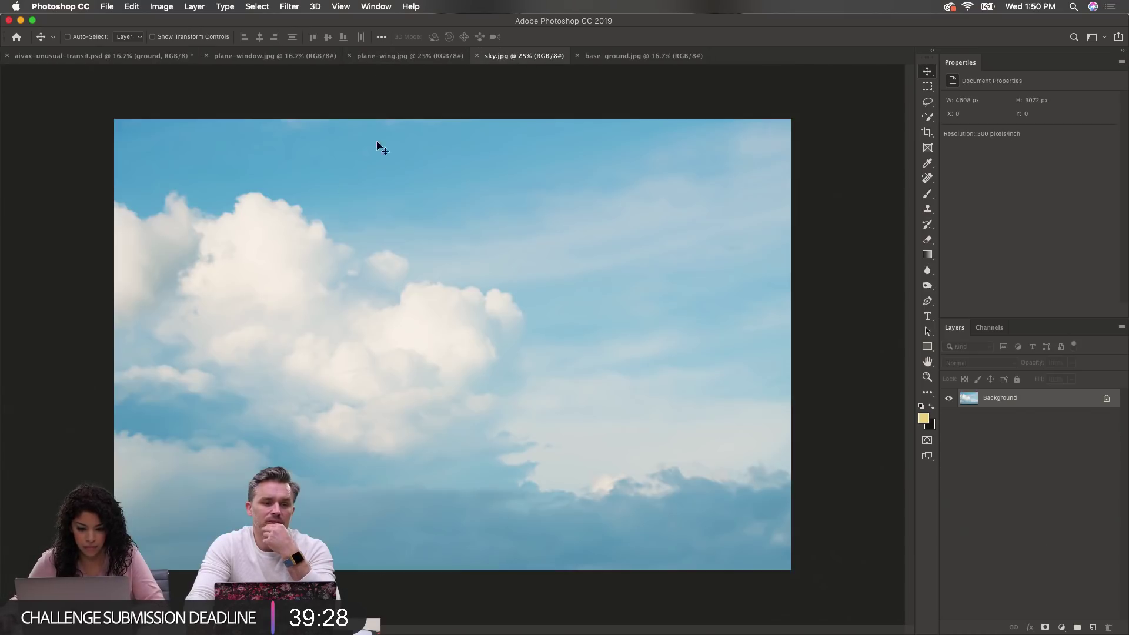
pyautogui.click(69, 58)
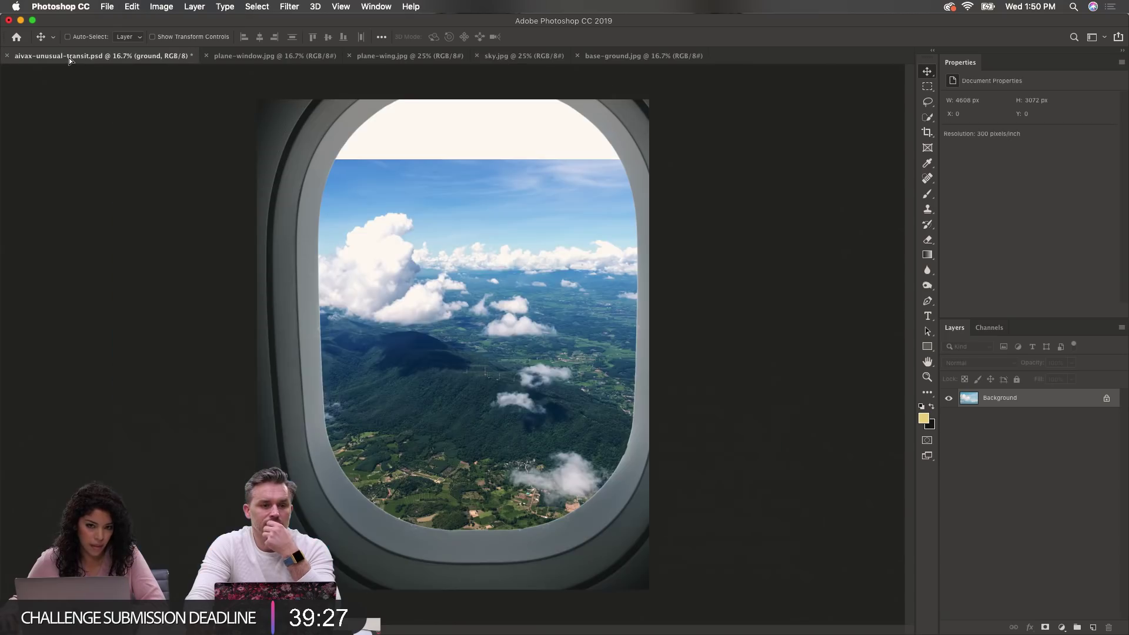
pyautogui.moveTo(453, 254); pyautogui.dragTo(541, 291)
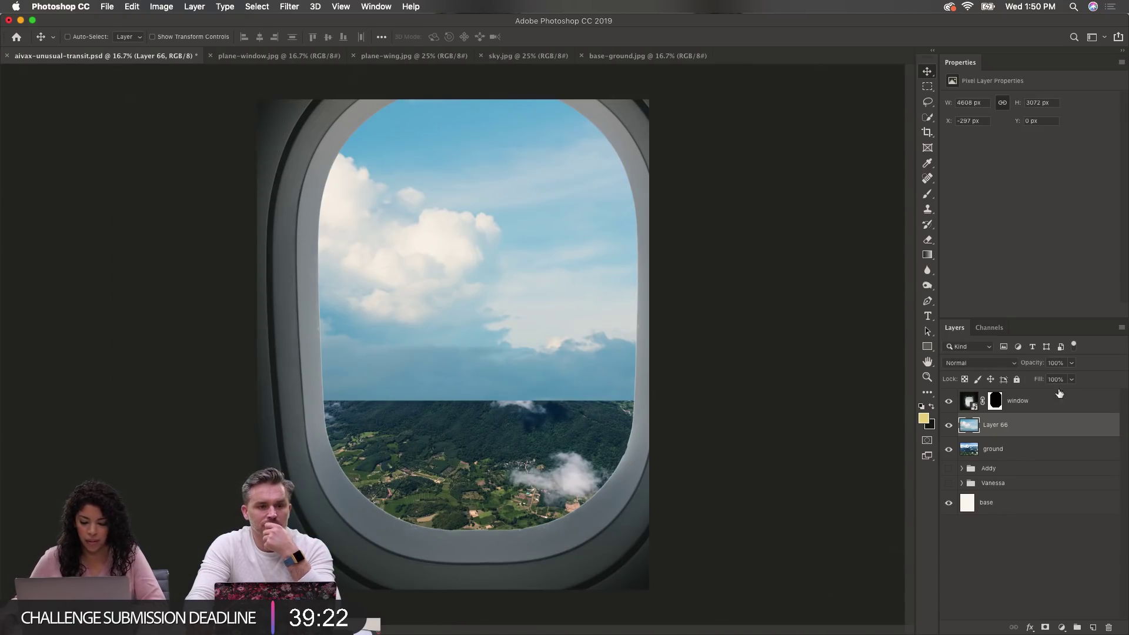
# Step: Compare the window view by toggling the sky and ground layers' visibility, leaving both shown and the sky layer selected
pyautogui.click(948, 425)
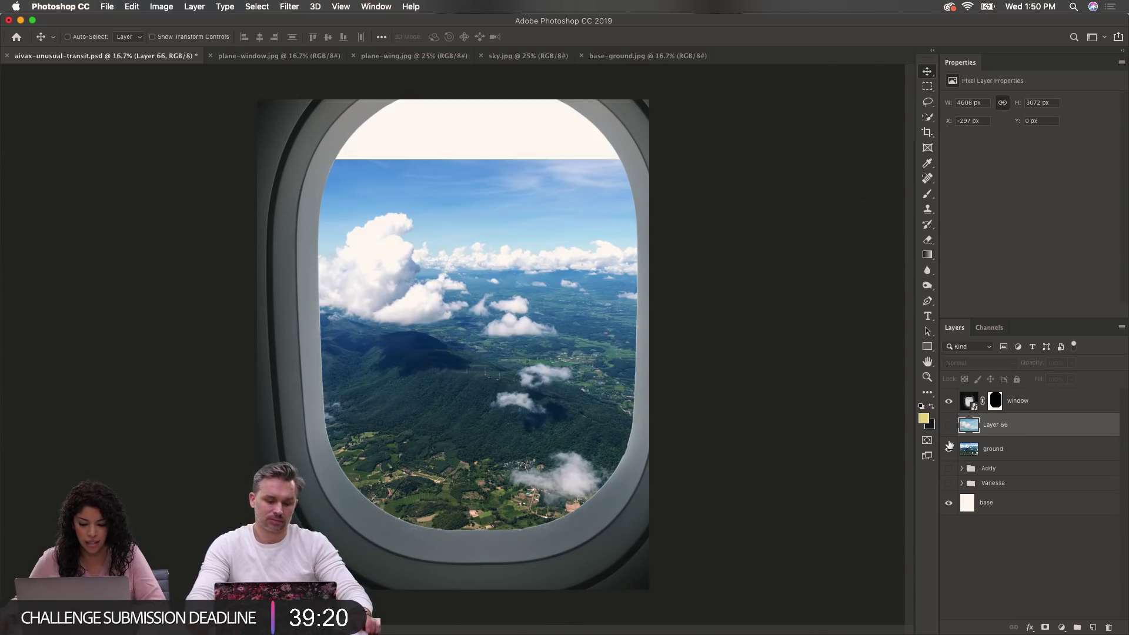
pyautogui.click(949, 448)
pyautogui.click(949, 450)
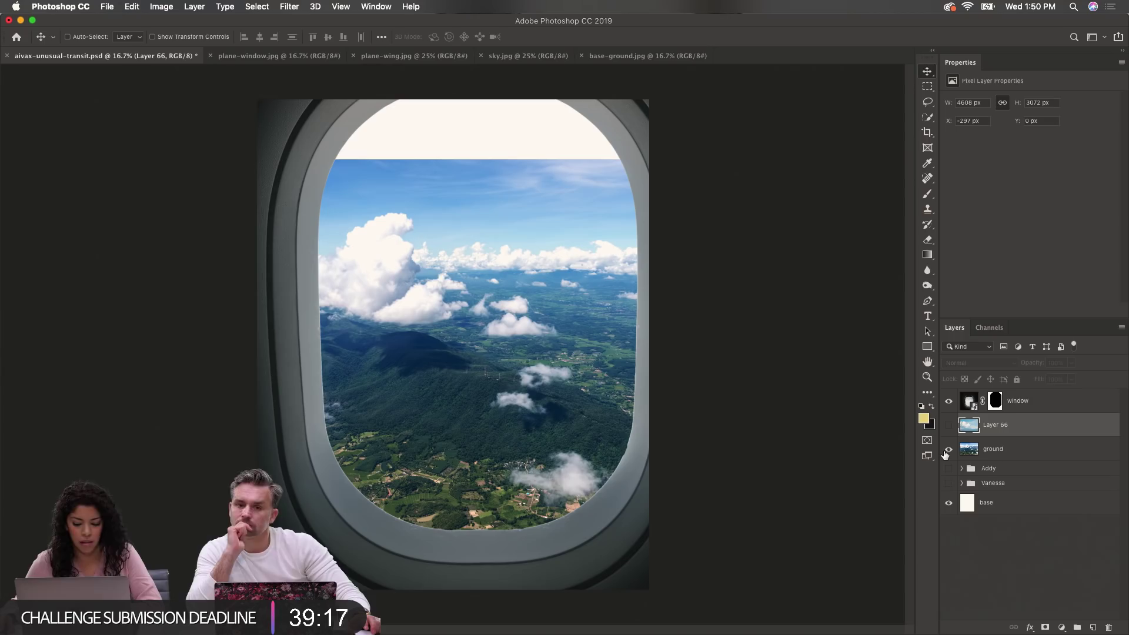
pyautogui.click(1055, 458)
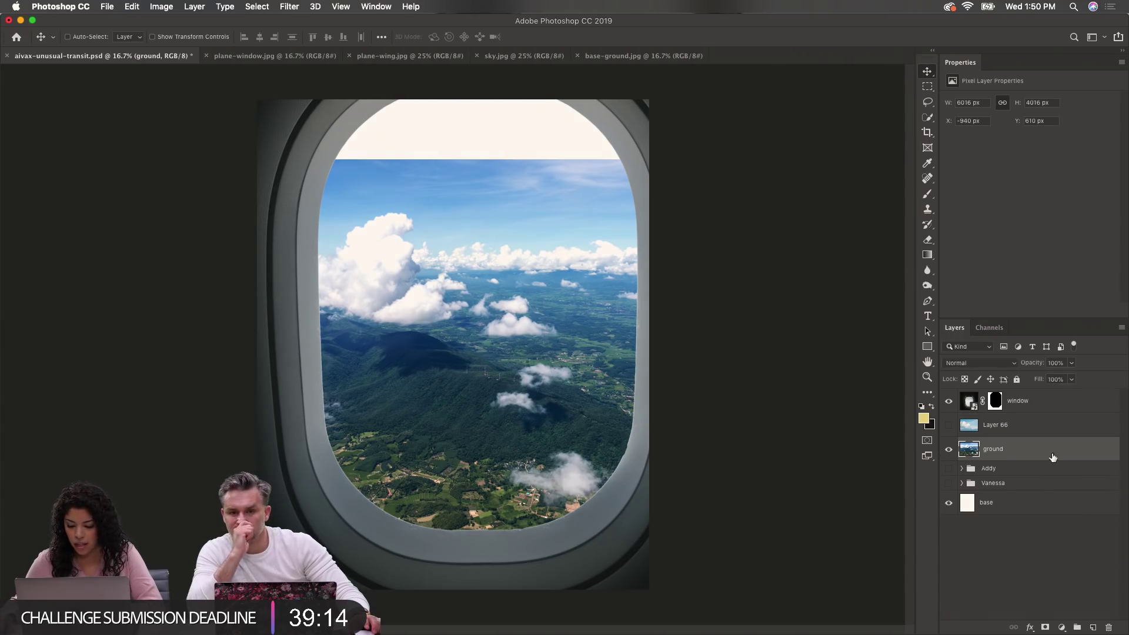
pyautogui.click(948, 425)
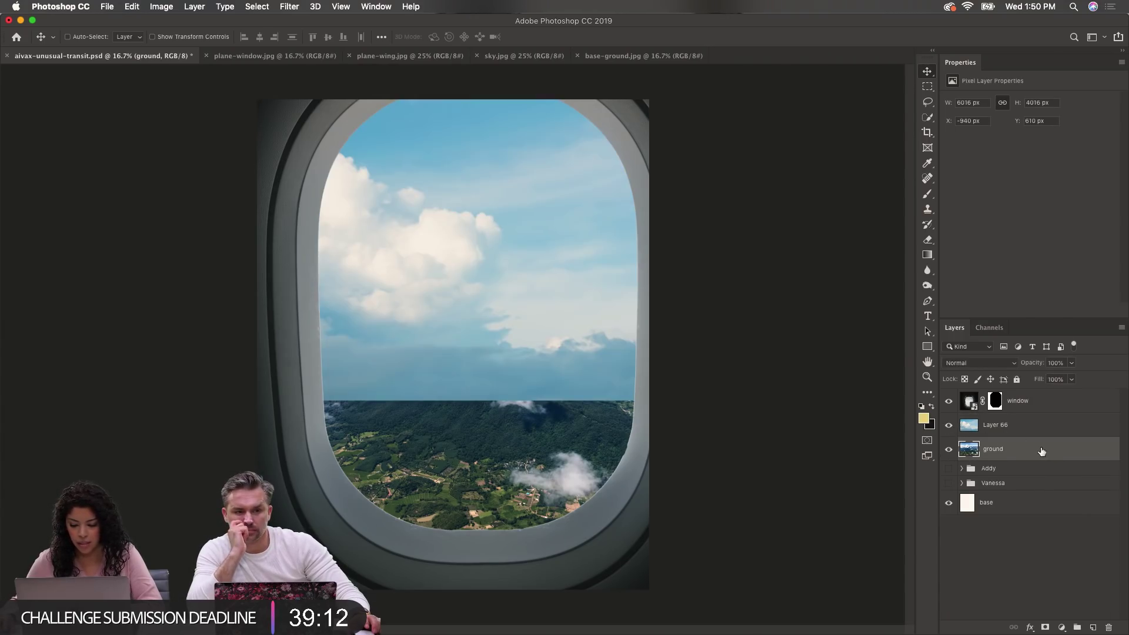
pyautogui.click(1032, 432)
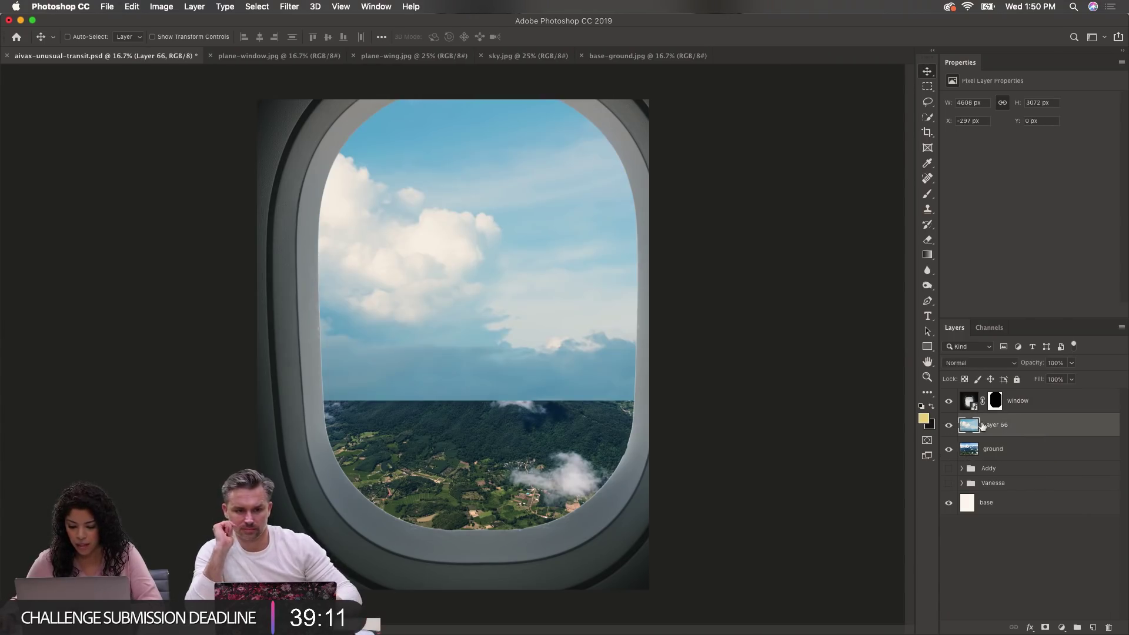
# Step: Add a Hue/Saturation adjustment clipped to the sky layer and lower its saturation to mute the blues
pyautogui.click(1065, 627)
pyautogui.click(1064, 498)
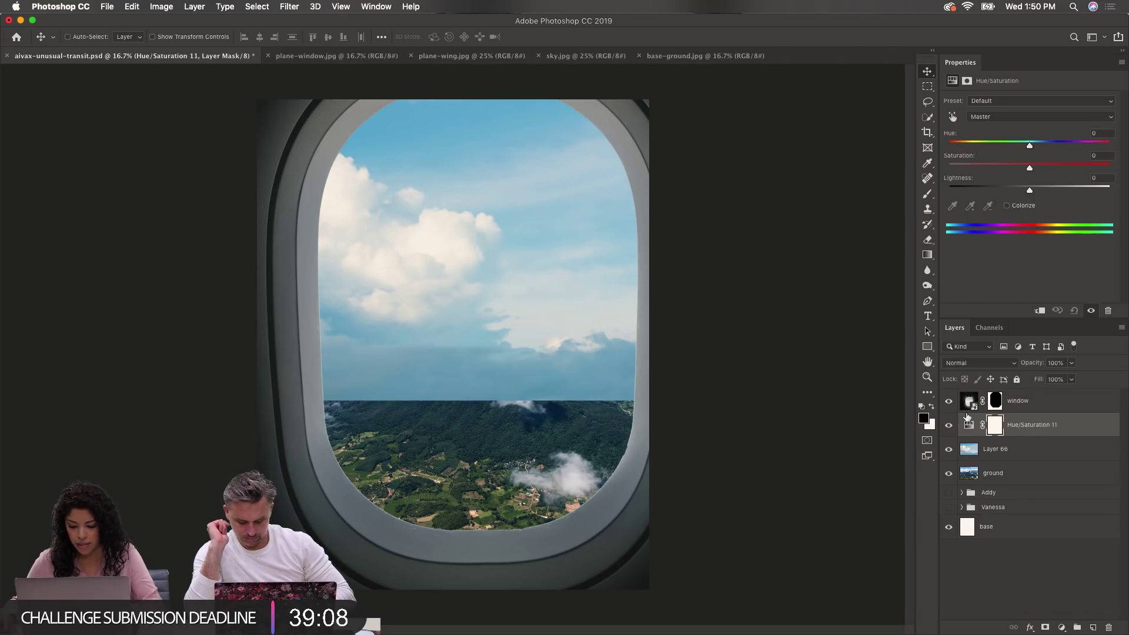
pyautogui.keyDown('alt'); pyautogui.click(974, 437); pyautogui.keyUp('alt')
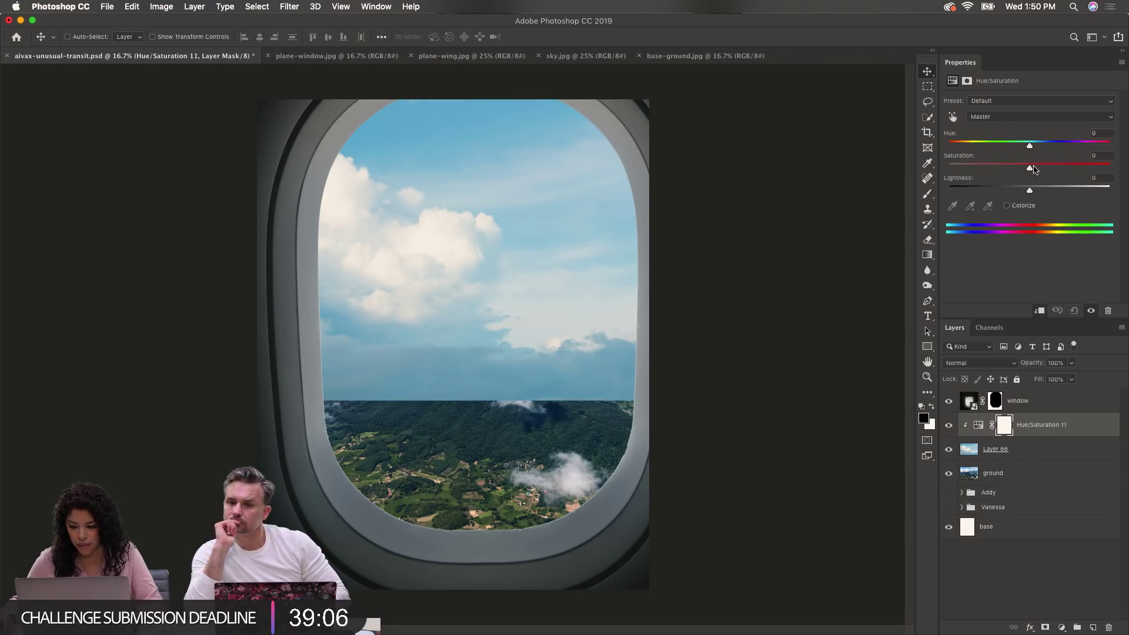
pyautogui.moveTo(1028, 170); pyautogui.dragTo(990, 172)
# Step: Add a Hue/Saturation adjustment clipped to the ground layer and set its saturation to -34
pyautogui.click(1048, 478)
pyautogui.click(1061, 627)
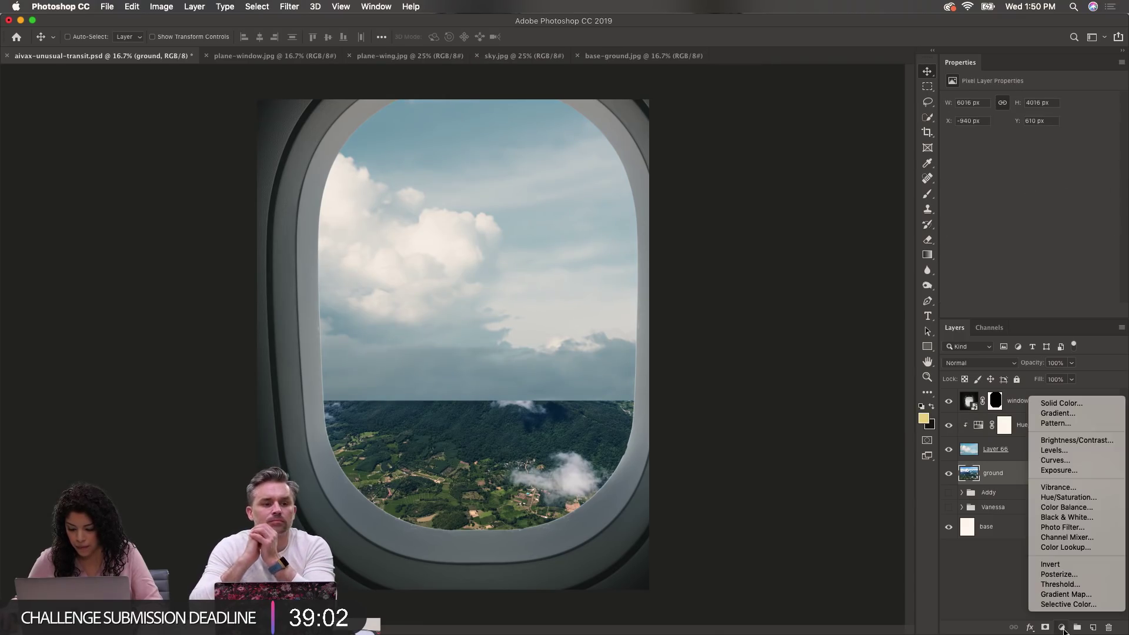
pyautogui.click(1071, 497)
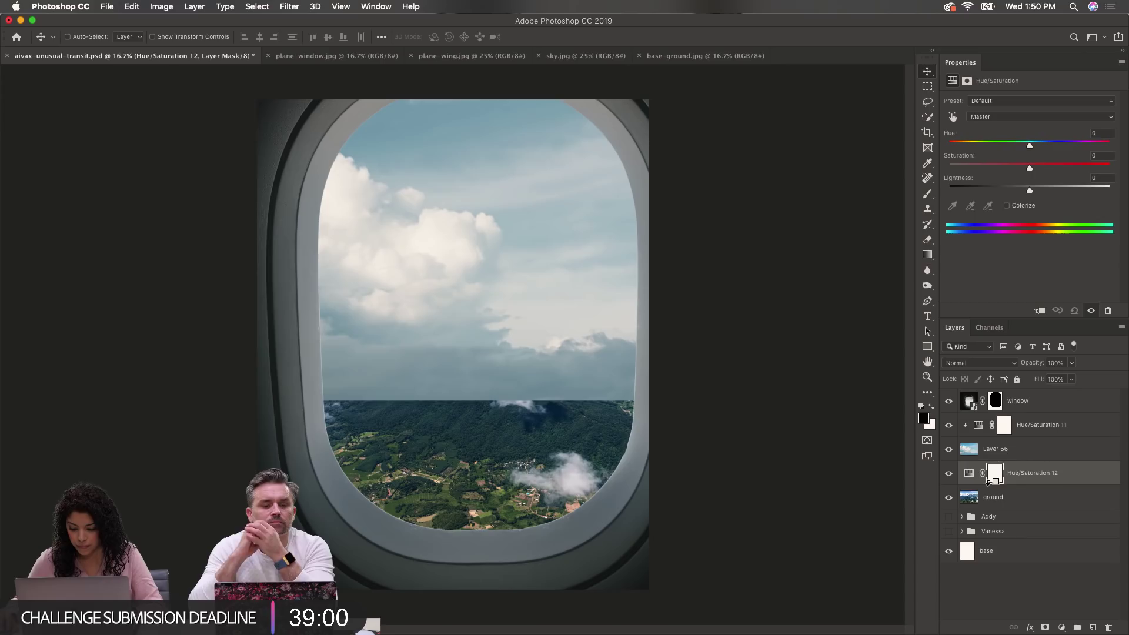
pyautogui.keyDown('alt'); pyautogui.click(986, 480); pyautogui.keyUp('alt')
pyautogui.moveTo(1029, 169); pyautogui.dragTo(1003, 173)
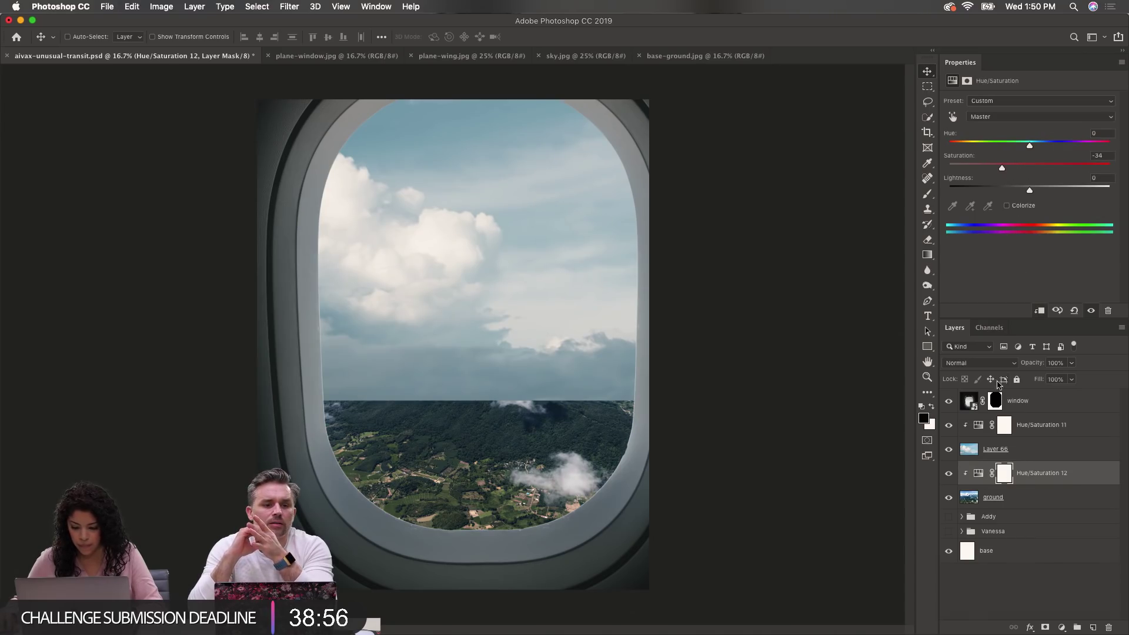
# Step: Add a mask to the sky layer and paint out its hard lower edge with a 1000 px black brush at 20% opacity
pyautogui.click(1007, 454)
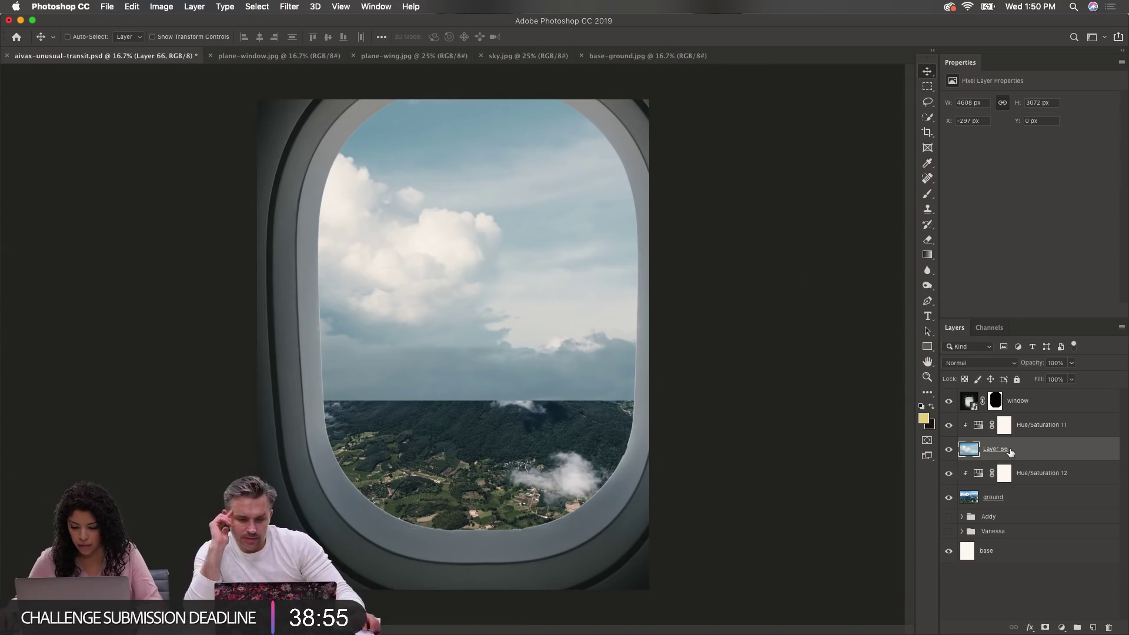
pyautogui.click(1045, 627)
pyautogui.press('b')
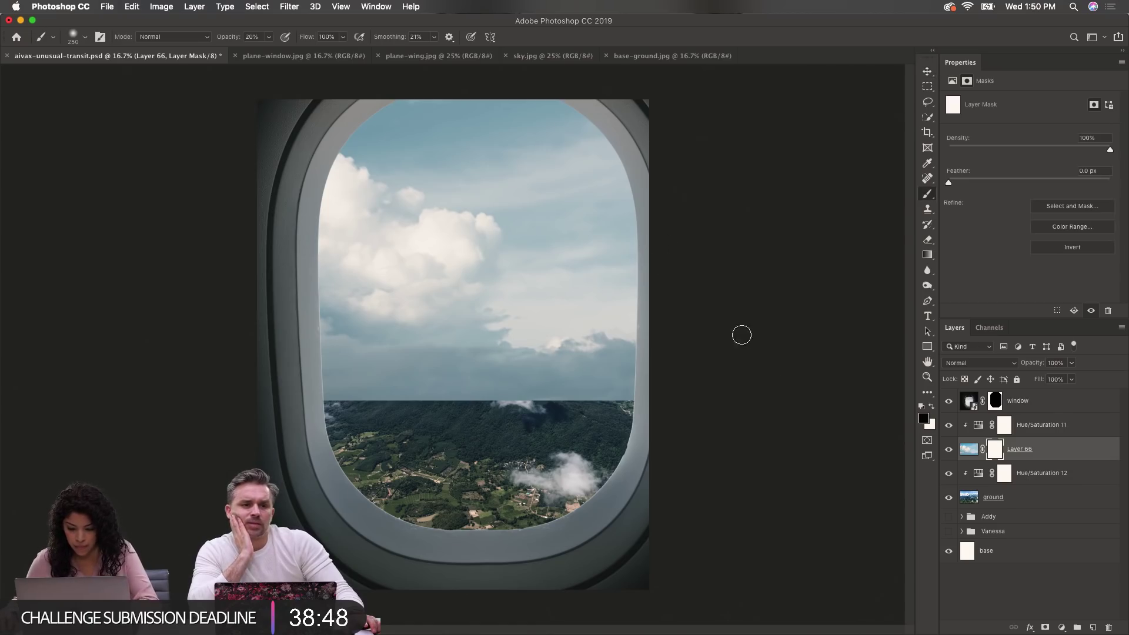
pyautogui.press(']')
pyautogui.press(']')
pyautogui.press(']')
pyautogui.press(']')
pyautogui.press(']')
pyautogui.press(']')
pyautogui.press(']')
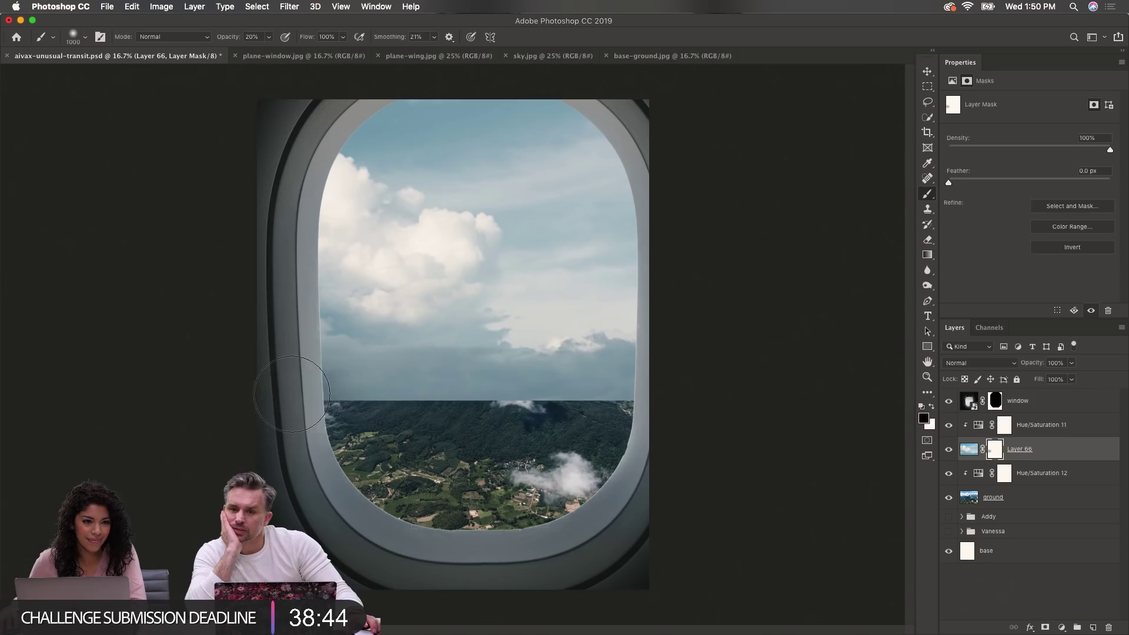
pyautogui.moveTo(285, 383)
pyautogui.mouseDown()
pyautogui.moveTo(345, 403)
pyautogui.moveTo(555, 398)
pyautogui.moveTo(282, 390)
pyautogui.moveTo(588, 405)
pyautogui.moveTo(476, 408)
pyautogui.mouseUp()
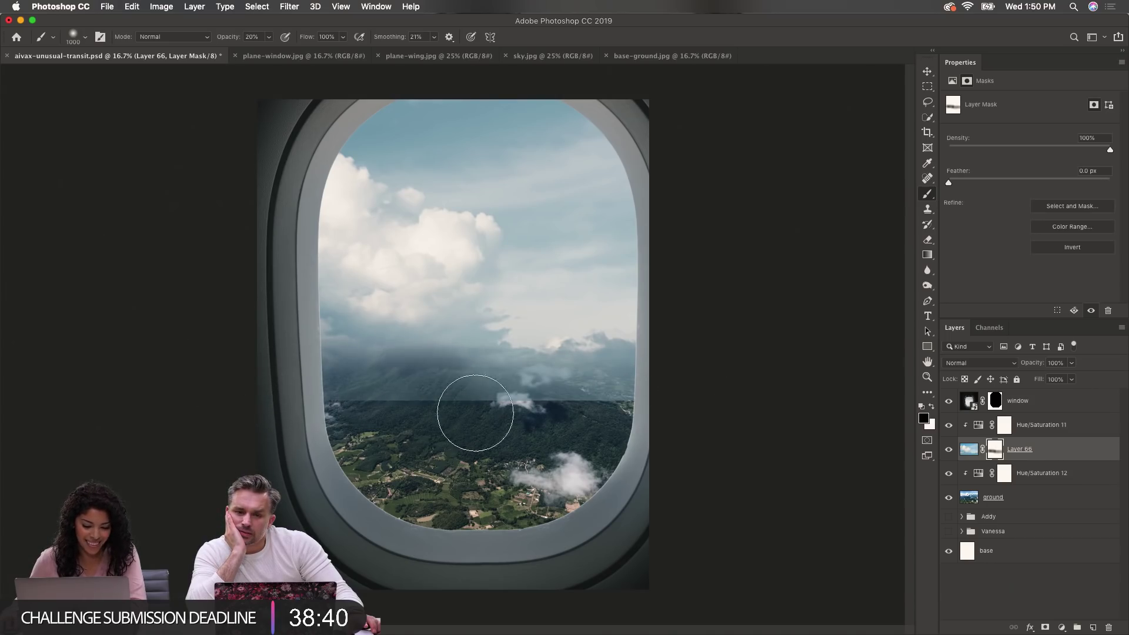
pyautogui.moveTo(347, 412)
pyautogui.mouseDown()
pyautogui.moveTo(345, 403)
pyautogui.moveTo(615, 398)
pyautogui.moveTo(693, 378)
pyautogui.moveTo(553, 406)
pyautogui.moveTo(660, 398)
pyautogui.moveTo(539, 408)
pyautogui.moveTo(358, 396)
pyautogui.moveTo(585, 398)
pyautogui.moveTo(557, 405)
pyautogui.mouseUp()
# Step: Shift the ground layer sideways within the window opening and convert it to a smart object
pyautogui.click(993, 497)
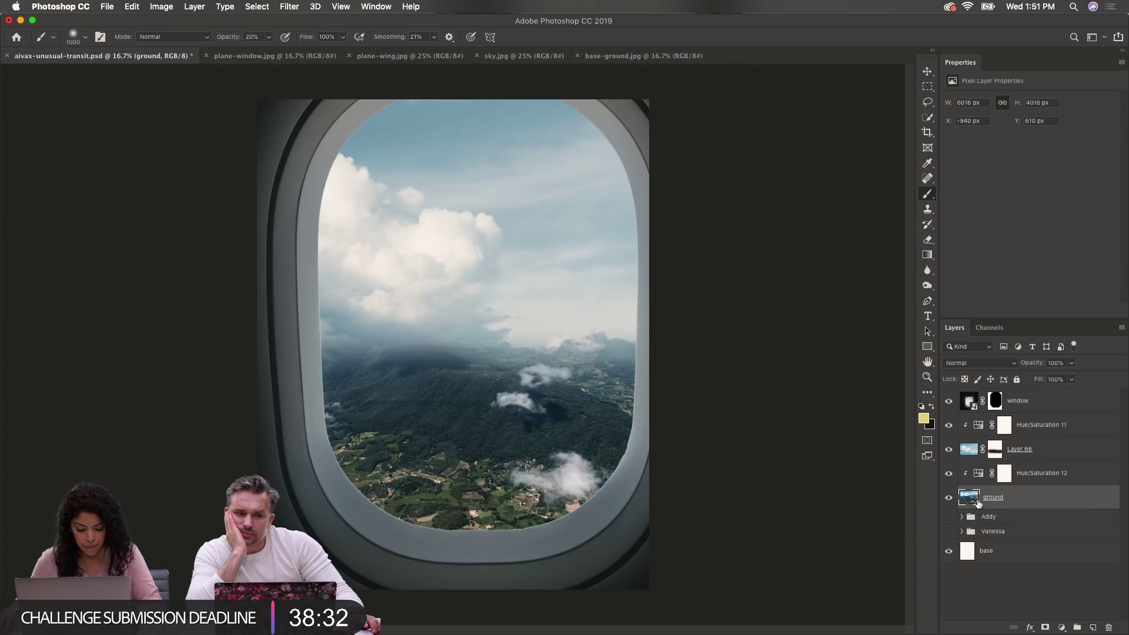
pyautogui.press('v')
pyautogui.moveTo(500, 445)
pyautogui.mouseDown()
pyautogui.moveTo(492, 468)
pyautogui.moveTo(485, 450)
pyautogui.moveTo(400, 416)
pyautogui.moveTo(500, 464)
pyautogui.moveTo(555, 453)
pyautogui.moveTo(384, 425)
pyautogui.moveTo(446, 450)
pyautogui.moveTo(427, 452)
pyautogui.moveTo(486, 444)
pyautogui.mouseUp()
pyautogui.hotkey('ctrl', 't')
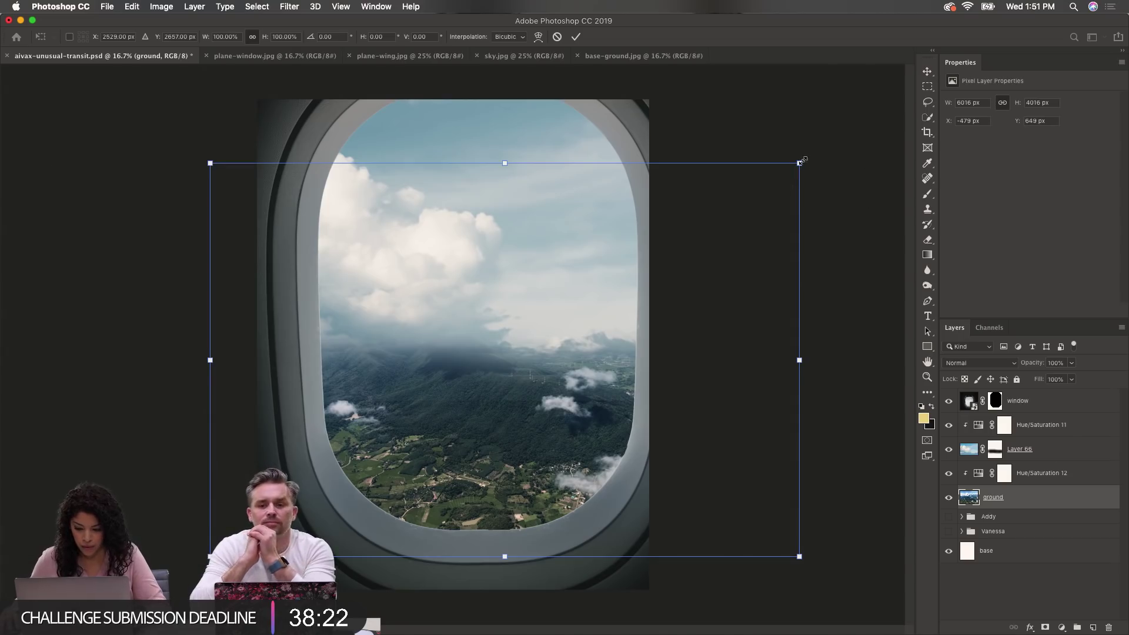
pyautogui.rightClick(1025, 497)
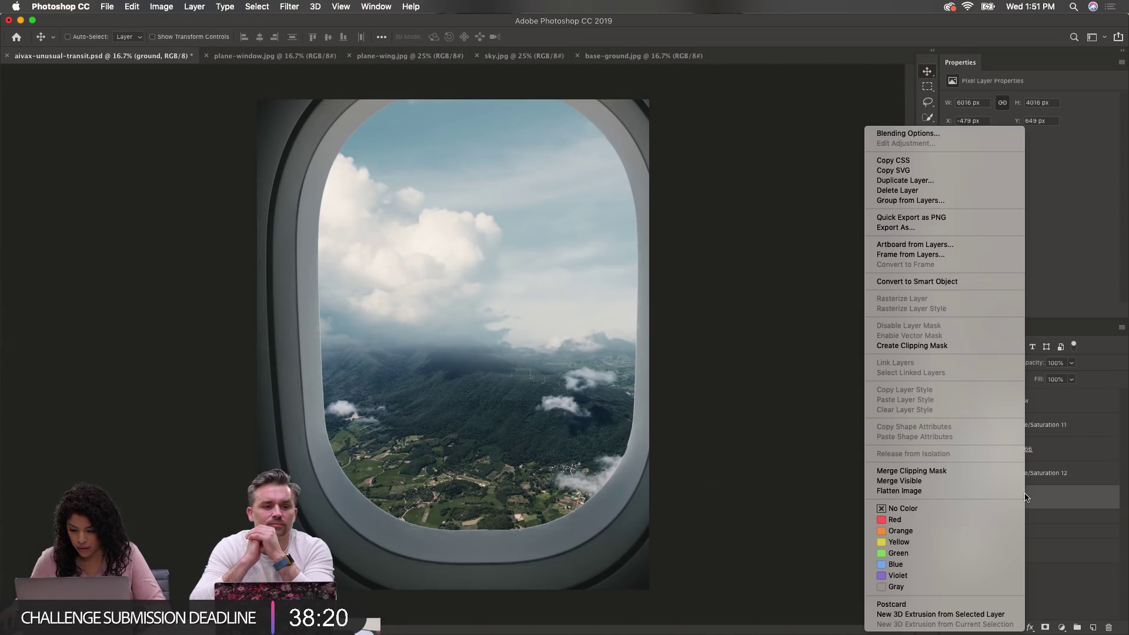
pyautogui.click(888, 282)
# Step: Scale the ground smart object down to about 4001 × 2672 px and position it across the lower part of the window opening
pyautogui.hotkey('ctrl', 't')
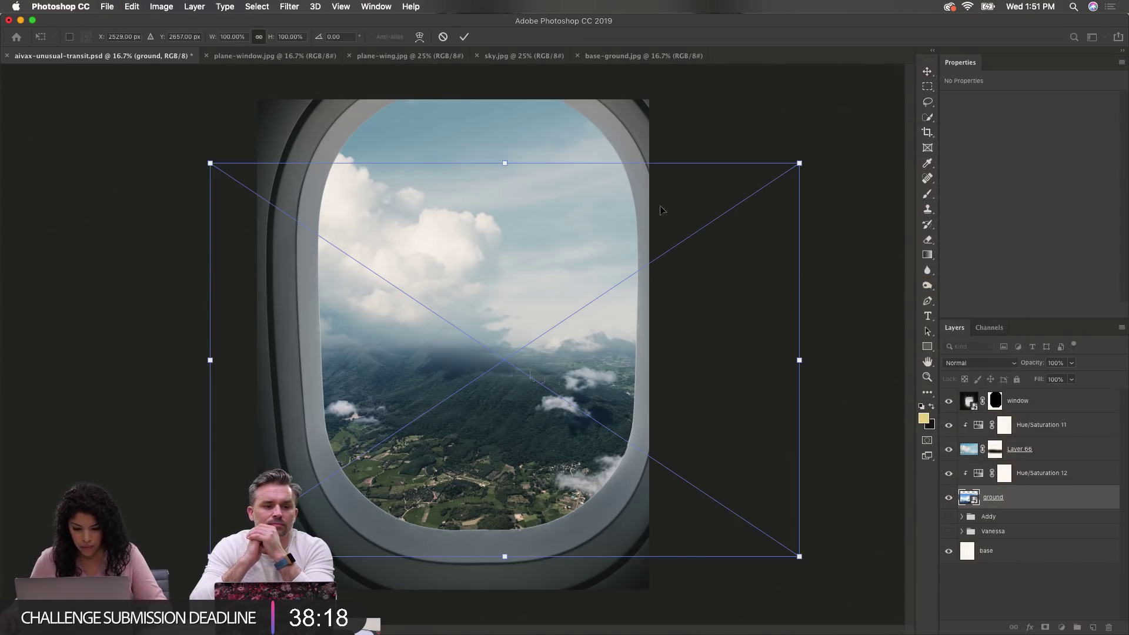
pyautogui.moveTo(797, 162); pyautogui.dragTo(666, 251)
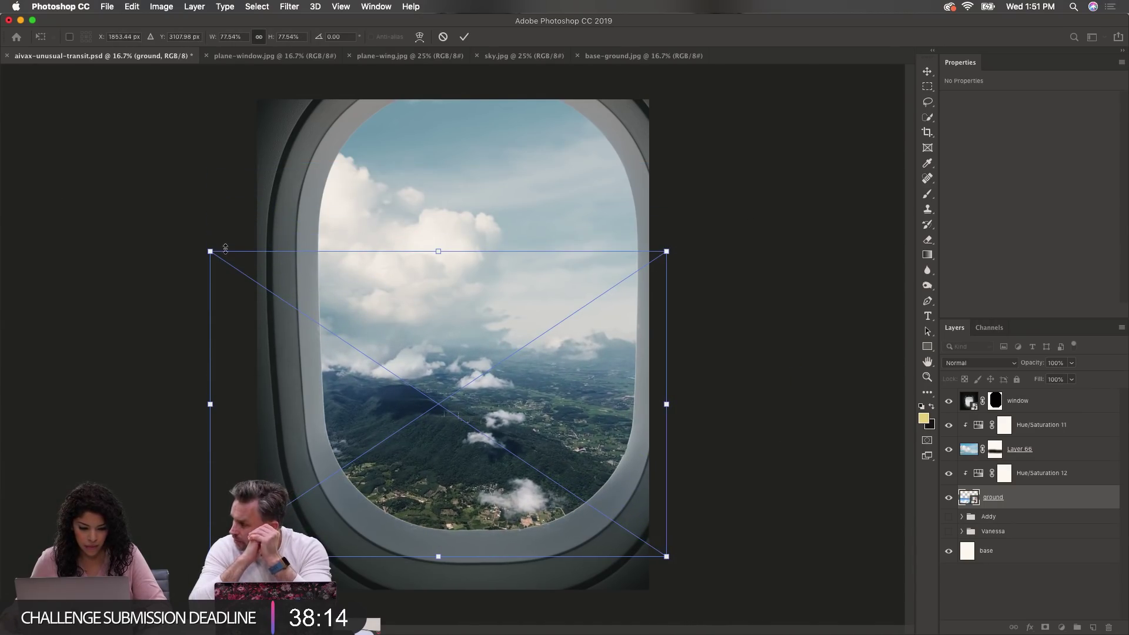
pyautogui.moveTo(211, 251); pyautogui.dragTo(253, 281)
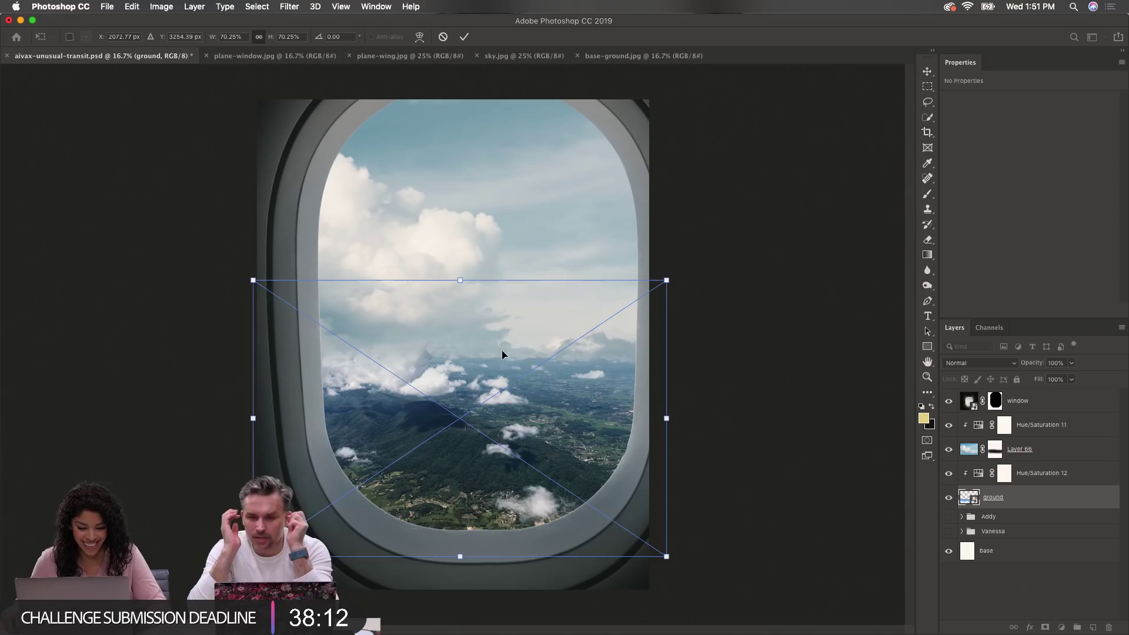
pyautogui.moveTo(468, 498); pyautogui.dragTo(470, 481)
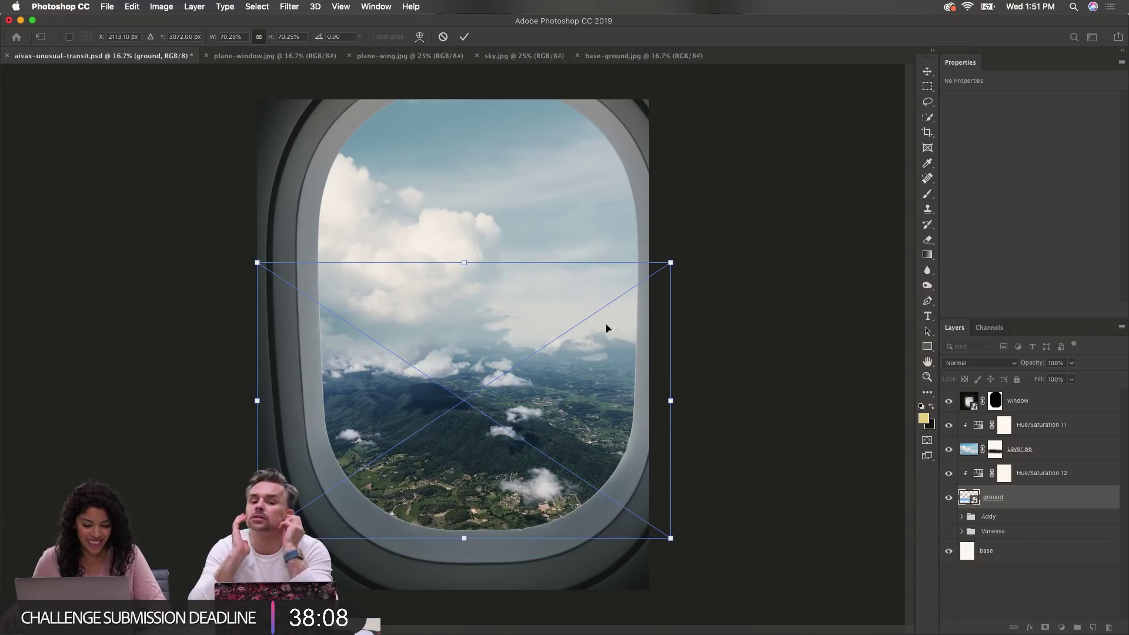
pyautogui.moveTo(671, 264); pyautogui.dragTo(649, 278)
pyautogui.press('Return')
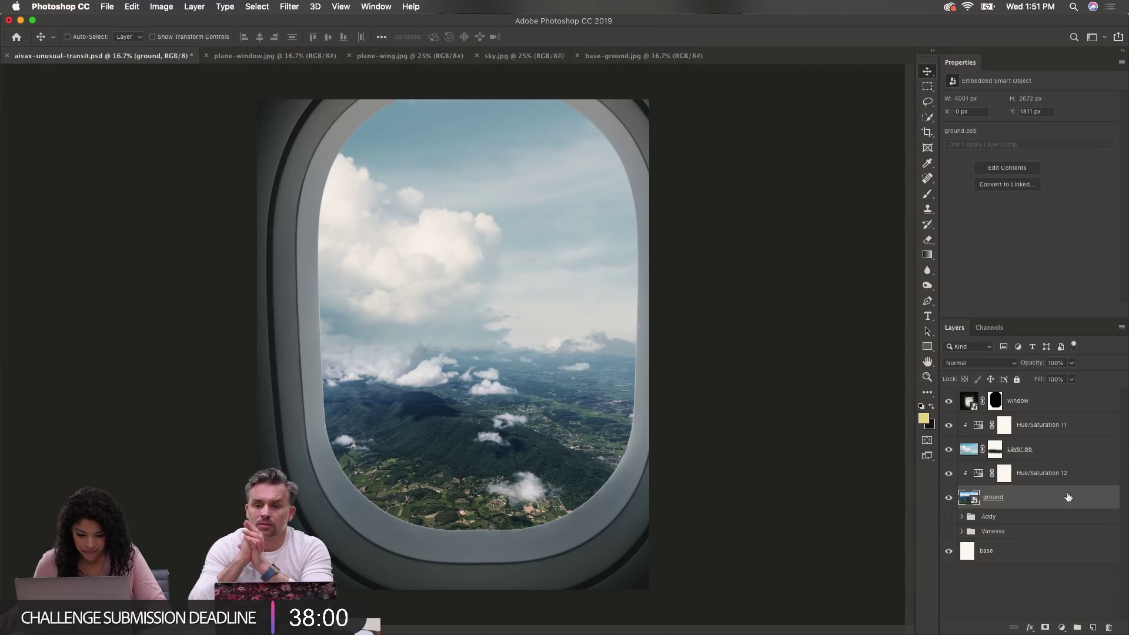
# Step: Activate the sky layer's mask for painting with default colors and a 1200 px brush
pyautogui.click(994, 455)
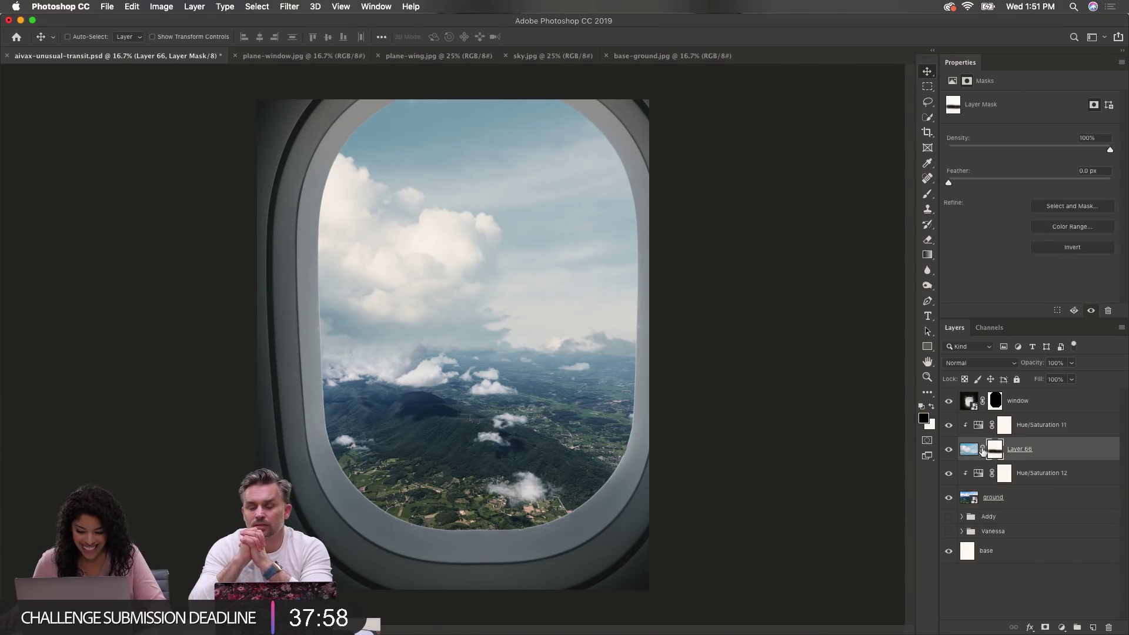
pyautogui.press('d')
pyautogui.press('b')
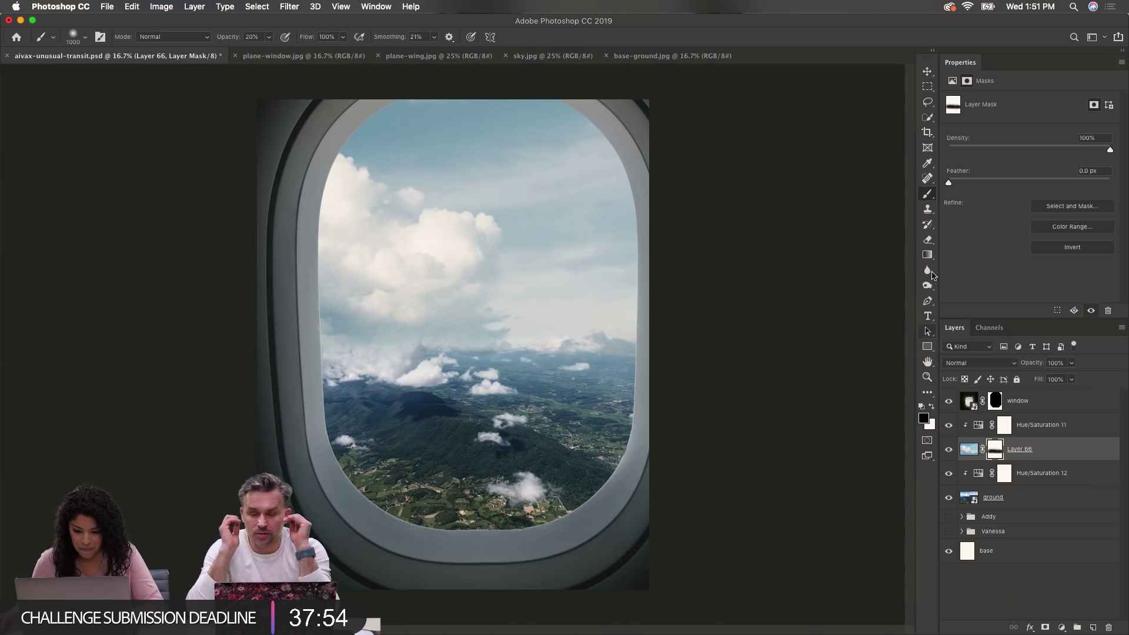
pyautogui.press(']')
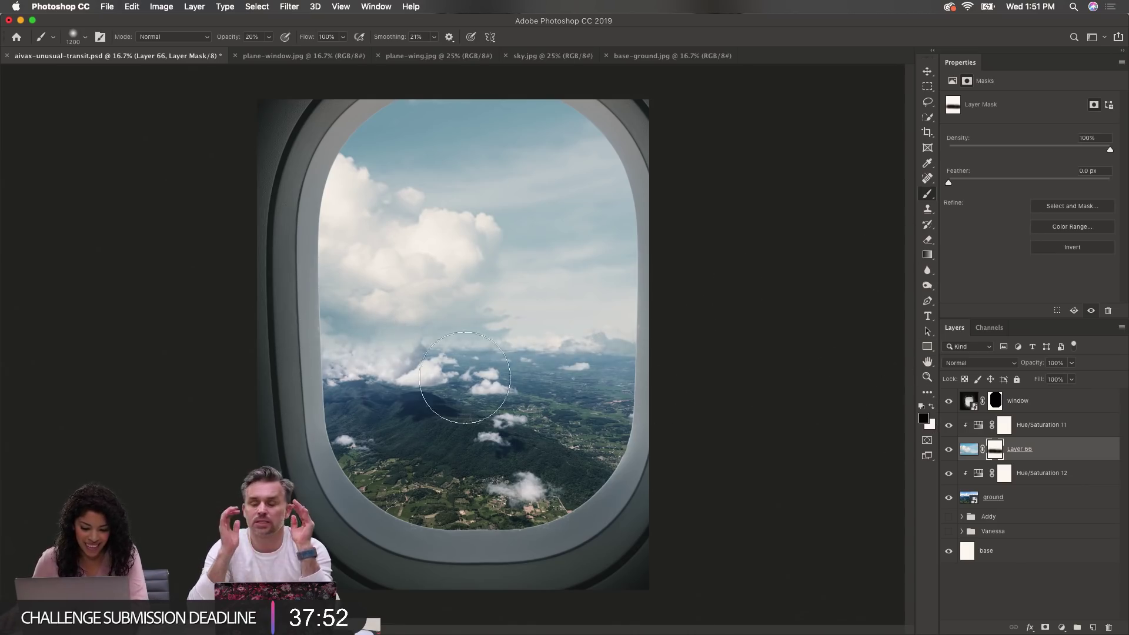
# Step: Compare the horizon blend by toggling the sky layer's visibility, leaving the layer shown
pyautogui.click(949, 451)
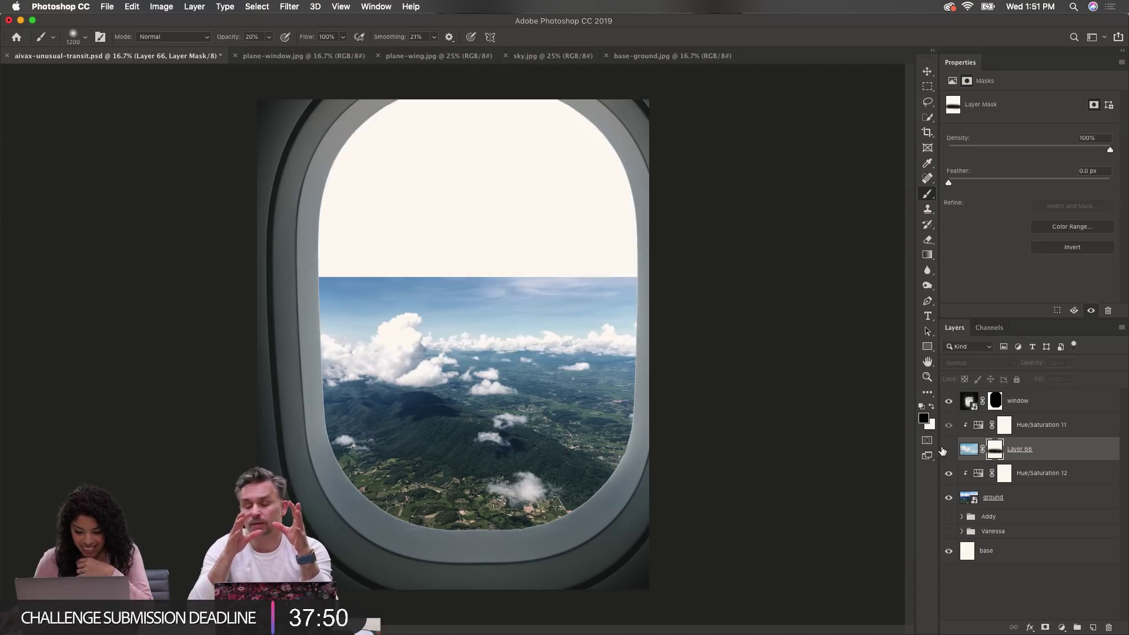
pyautogui.click(948, 450)
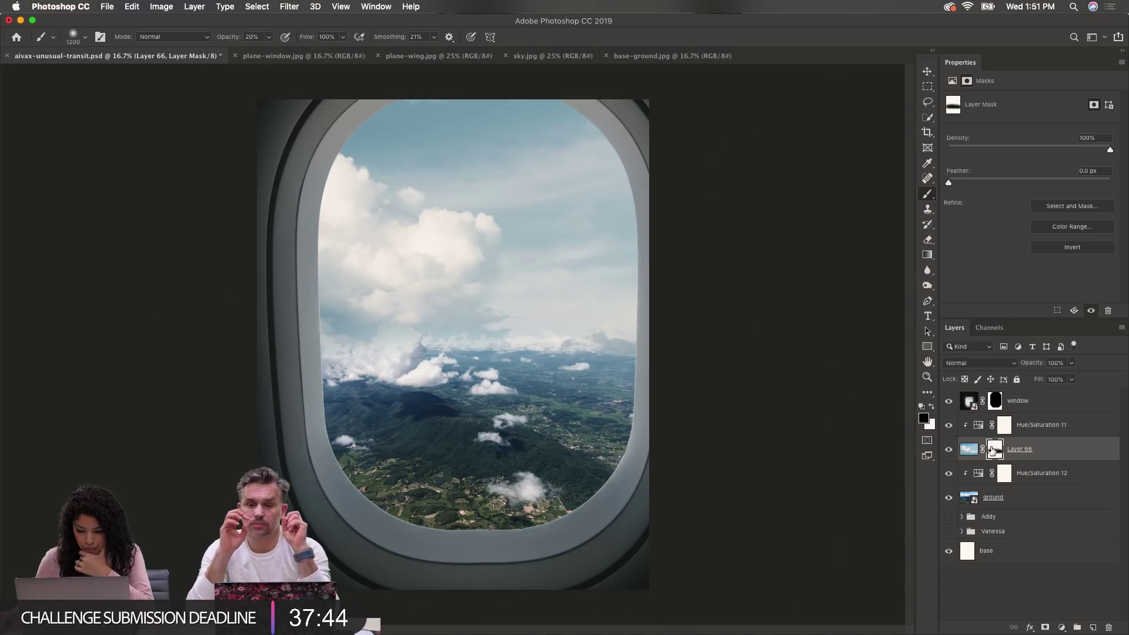
pyautogui.click(927, 403)
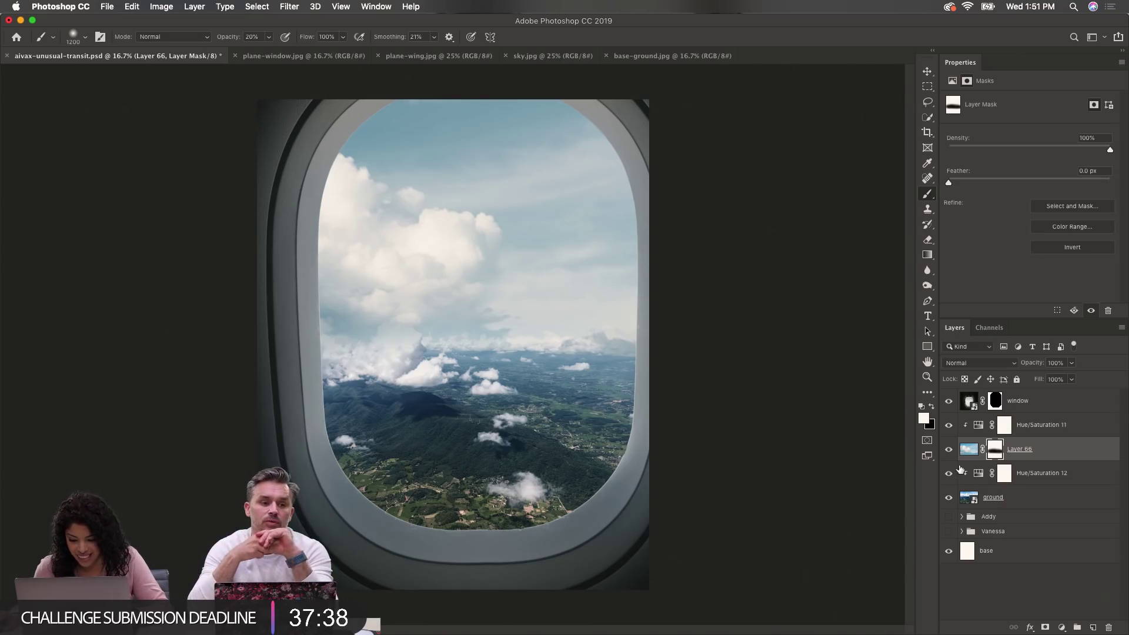
pyautogui.click(948, 450)
pyautogui.click(948, 449)
pyautogui.click(948, 450)
pyautogui.click(948, 451)
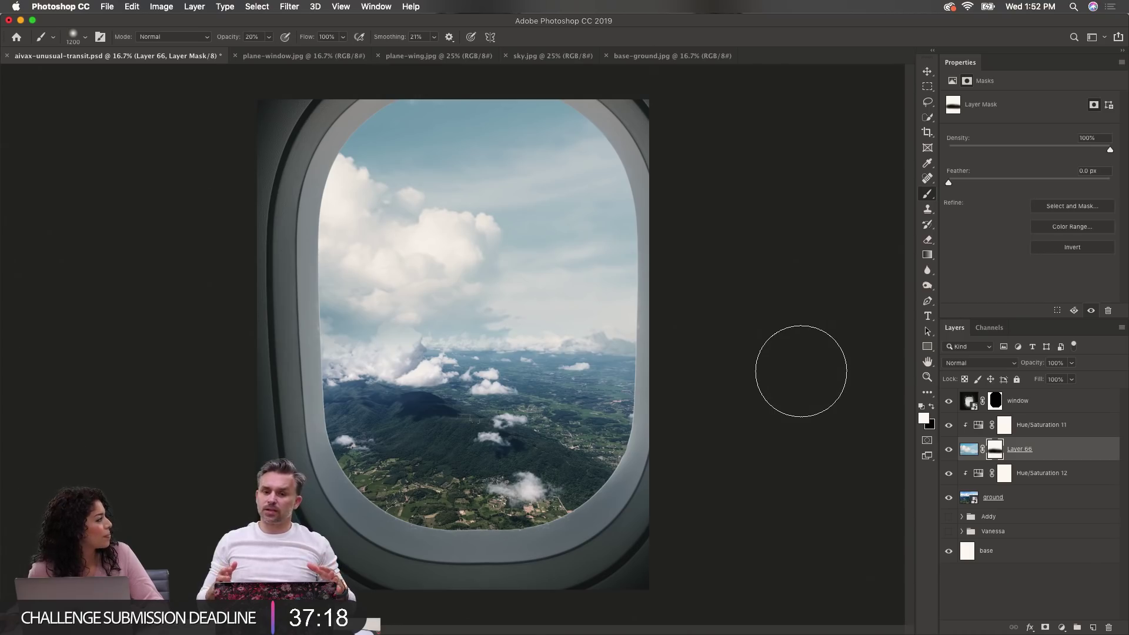
# Step: Convert the window layer together with its mask into a smart object
pyautogui.click(1030, 405)
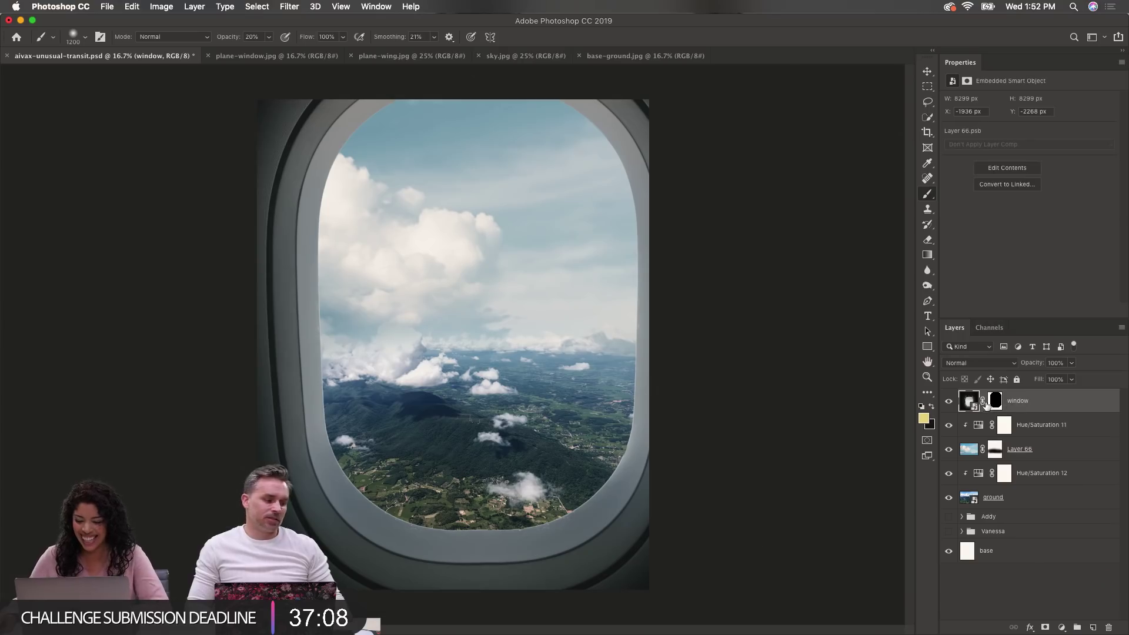
pyautogui.rightClick(997, 402)
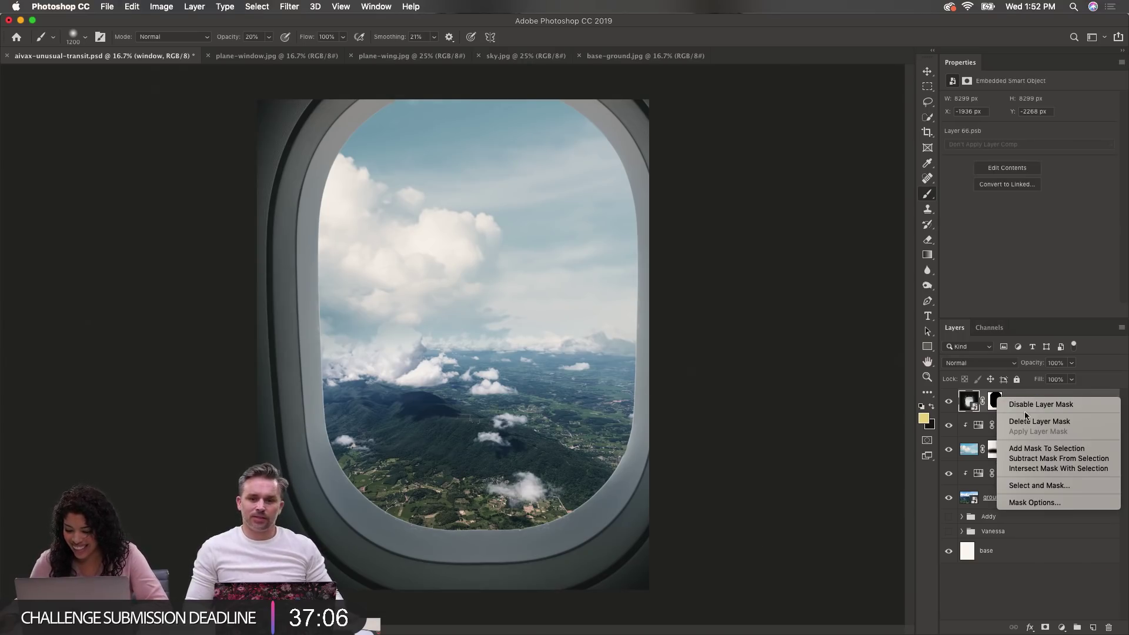
pyautogui.press('Escape')
pyautogui.rightClick(1042, 406)
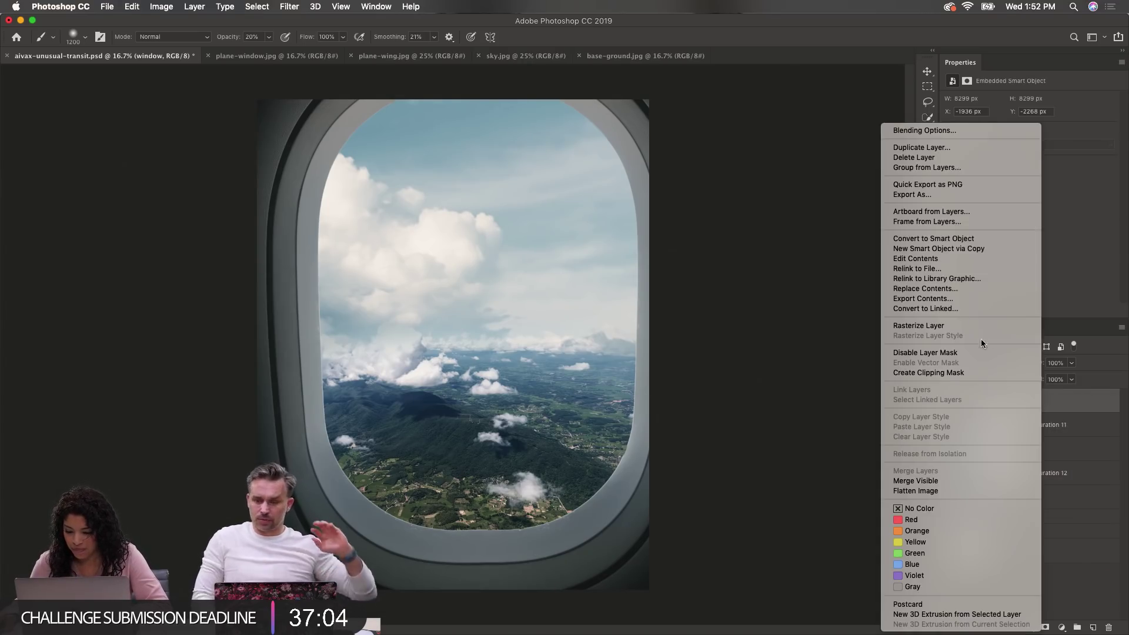
pyautogui.click(980, 237)
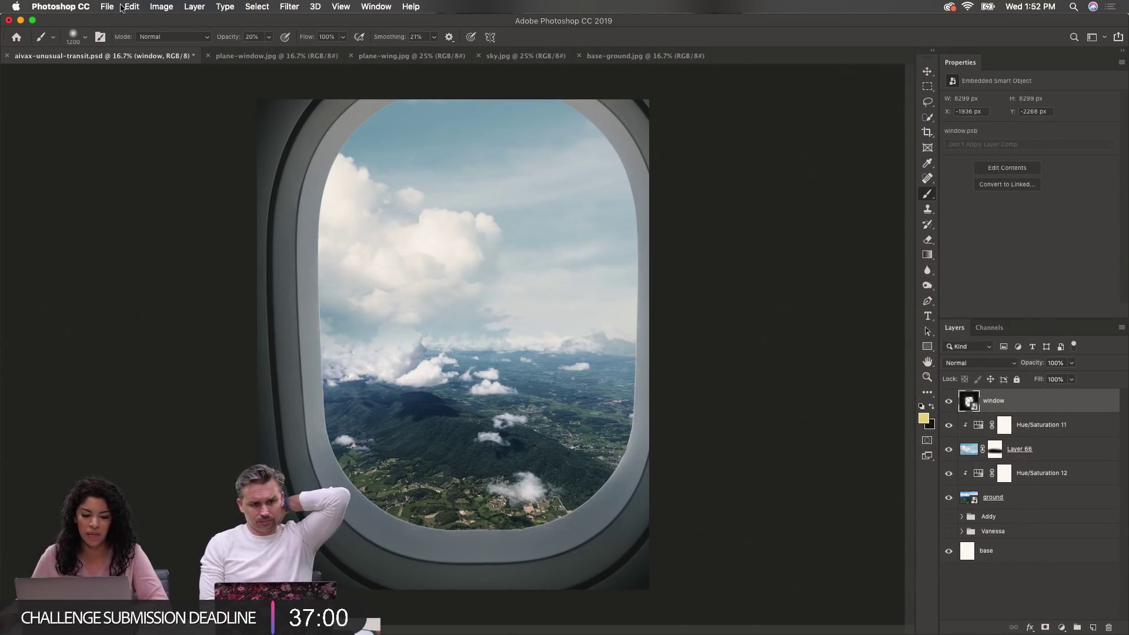
# Step: Apply a Gaussian Blur smart filter with a 21.9 px radius to the window layer
pyautogui.click(291, 7)
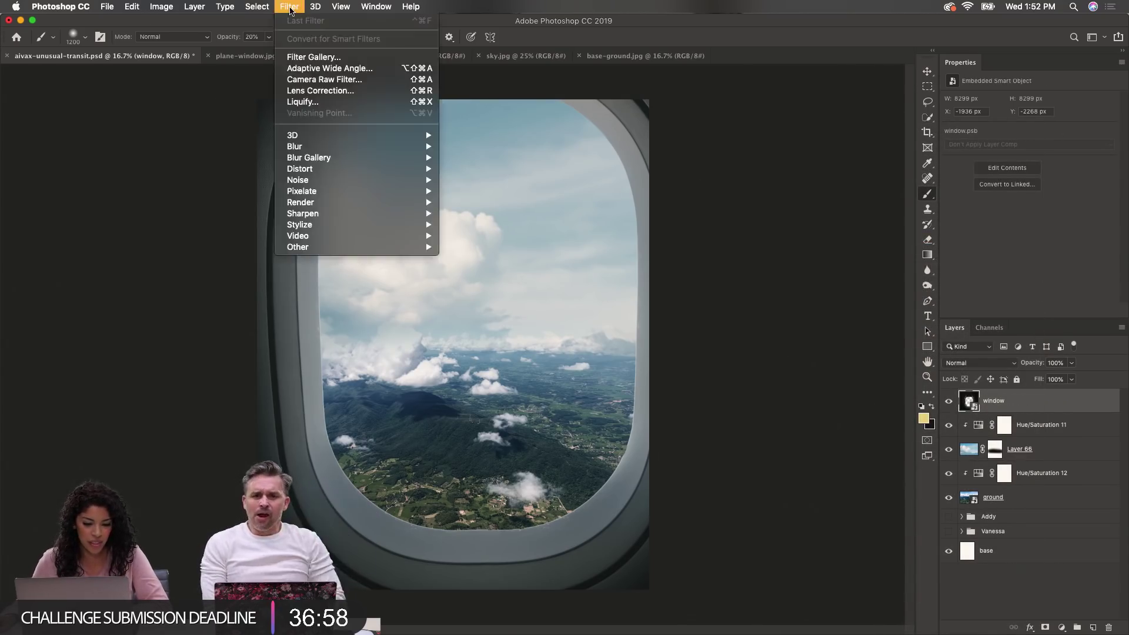
pyautogui.moveTo(308, 148)
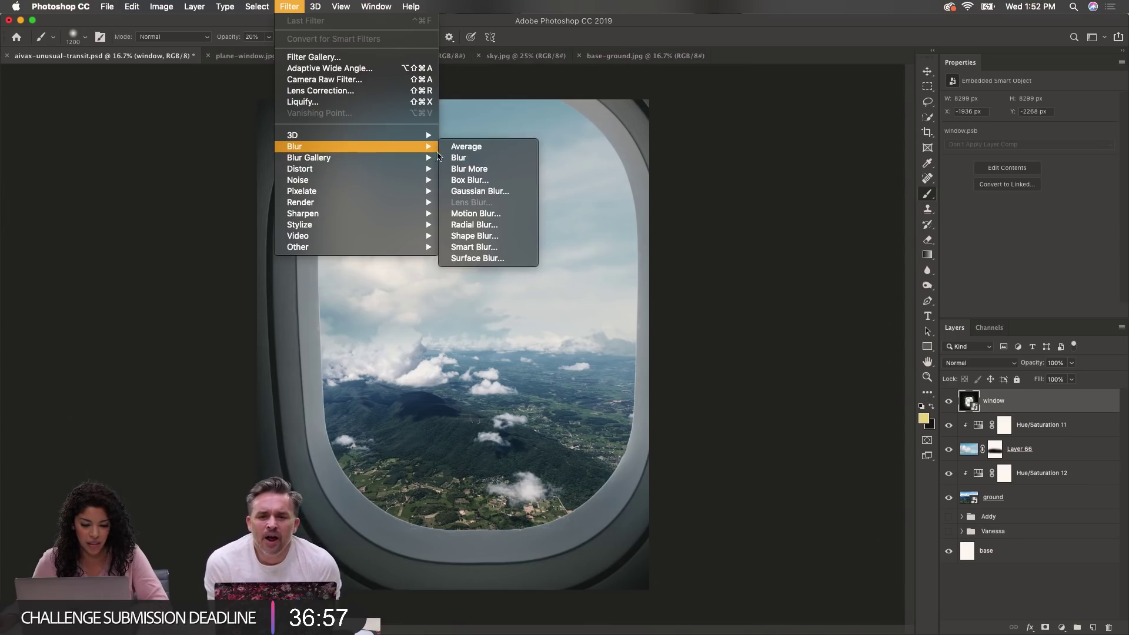
pyautogui.click(477, 191)
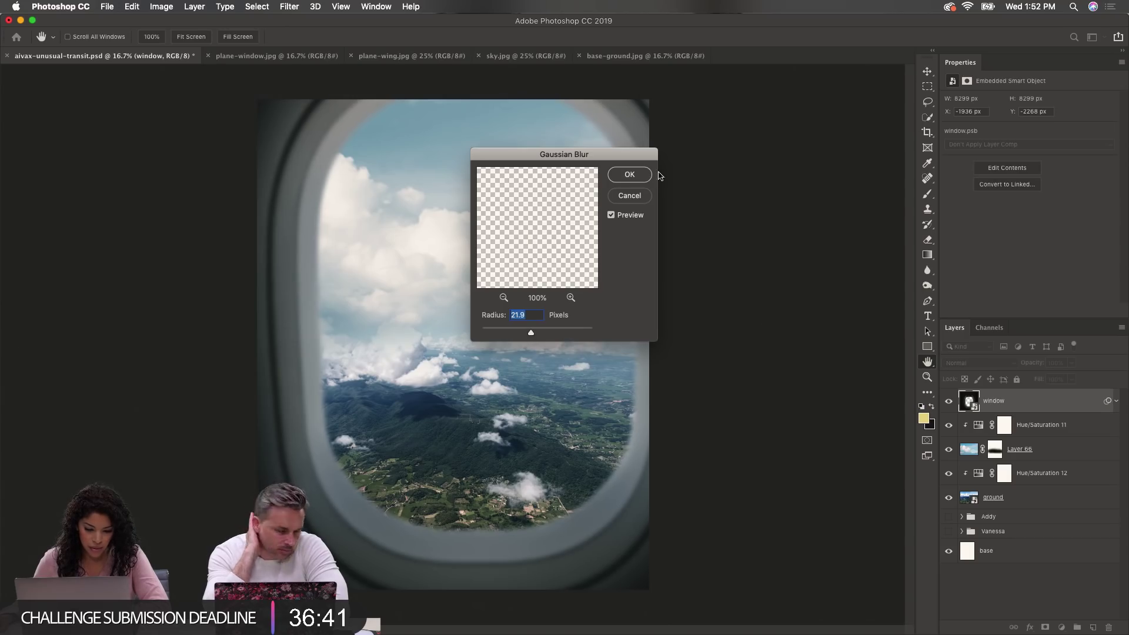
pyautogui.click(624, 180)
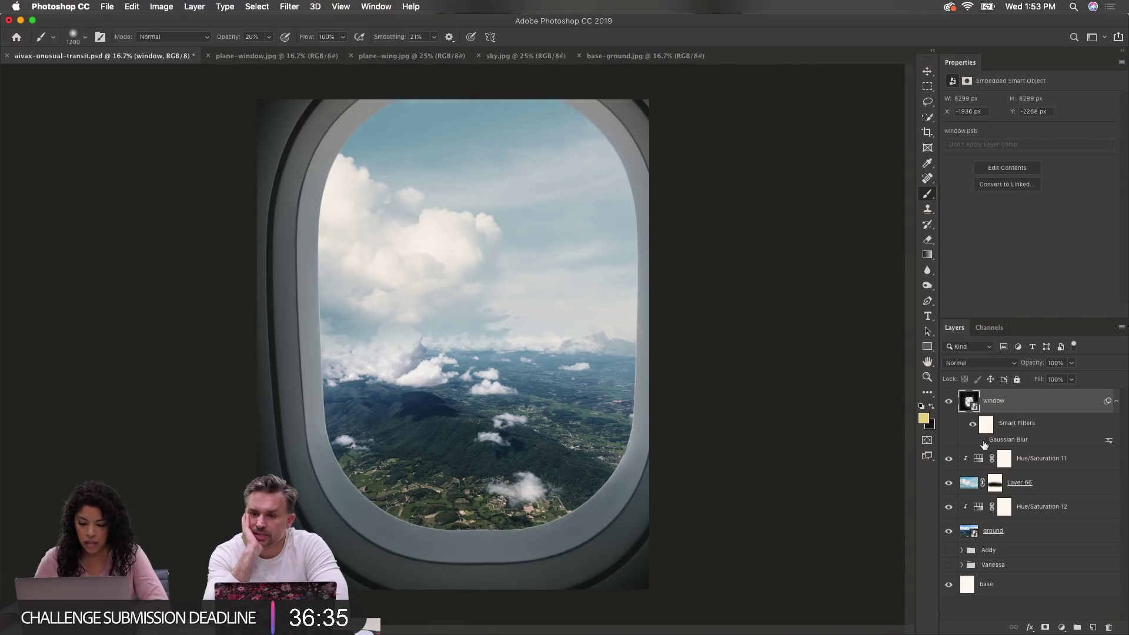
# Step: Compare the window frame with and without the Gaussian Blur smart filter, leaving the filter on
pyautogui.click(983, 442)
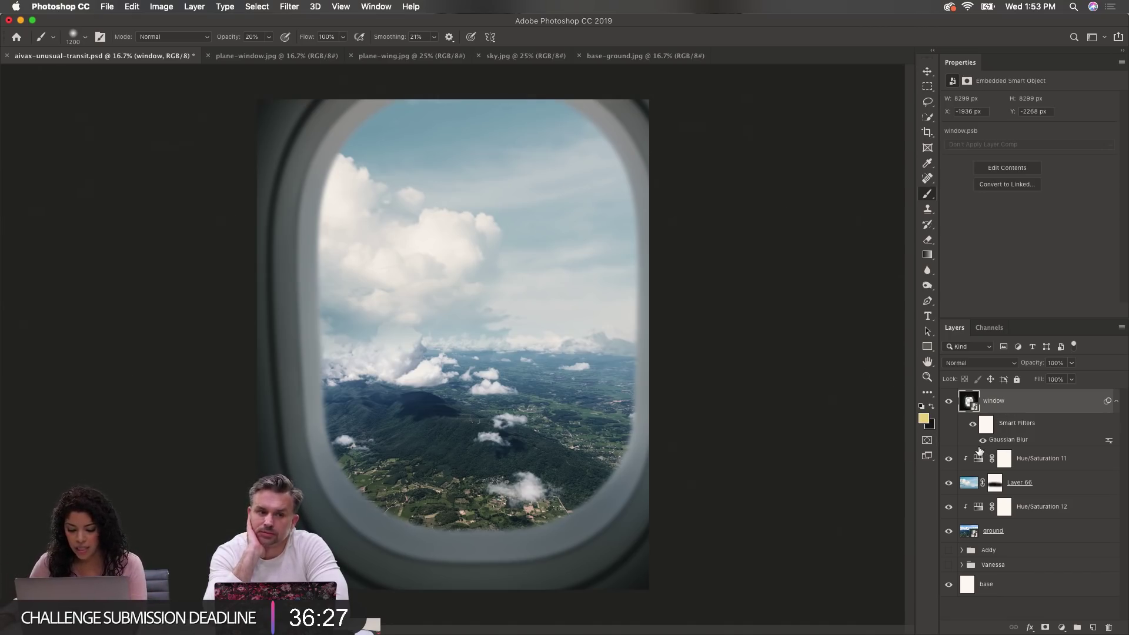
pyautogui.click(982, 441)
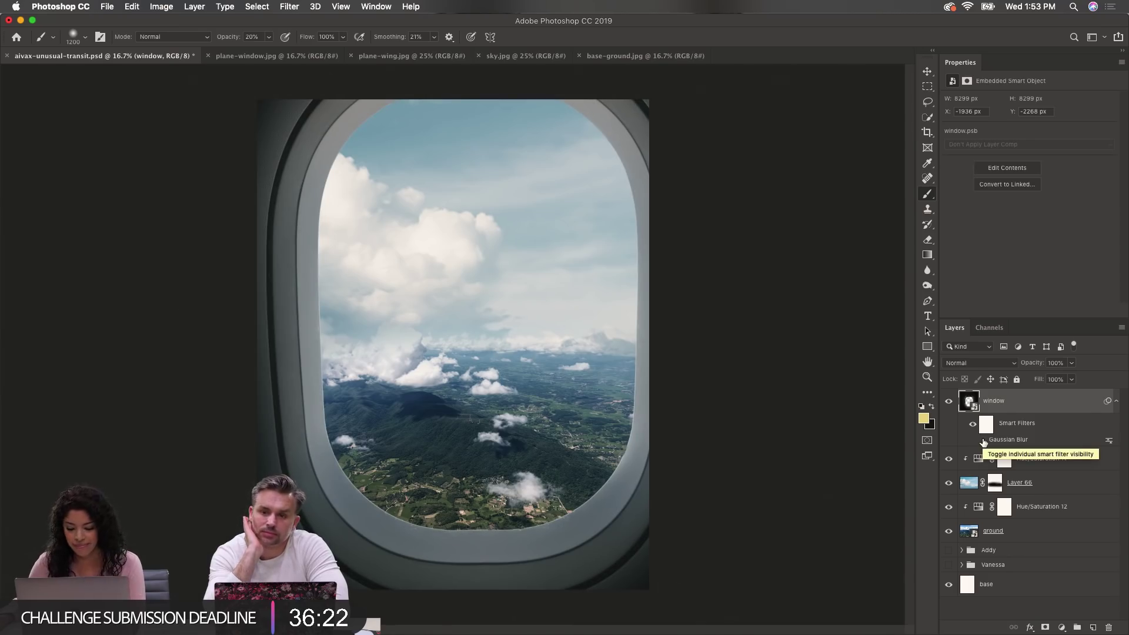
pyautogui.click(982, 440)
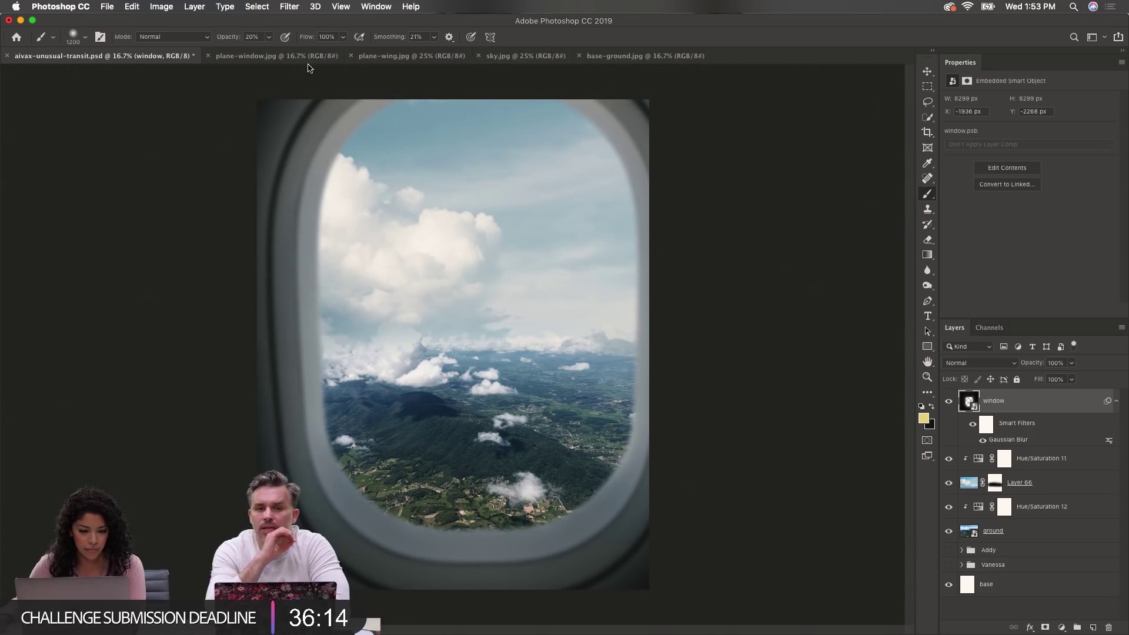
# Step: Select the wing in plane-wing.jpg with Select Subject and turn the selection into a layer mask
pyautogui.click(438, 96)
pyautogui.click(592, 219)
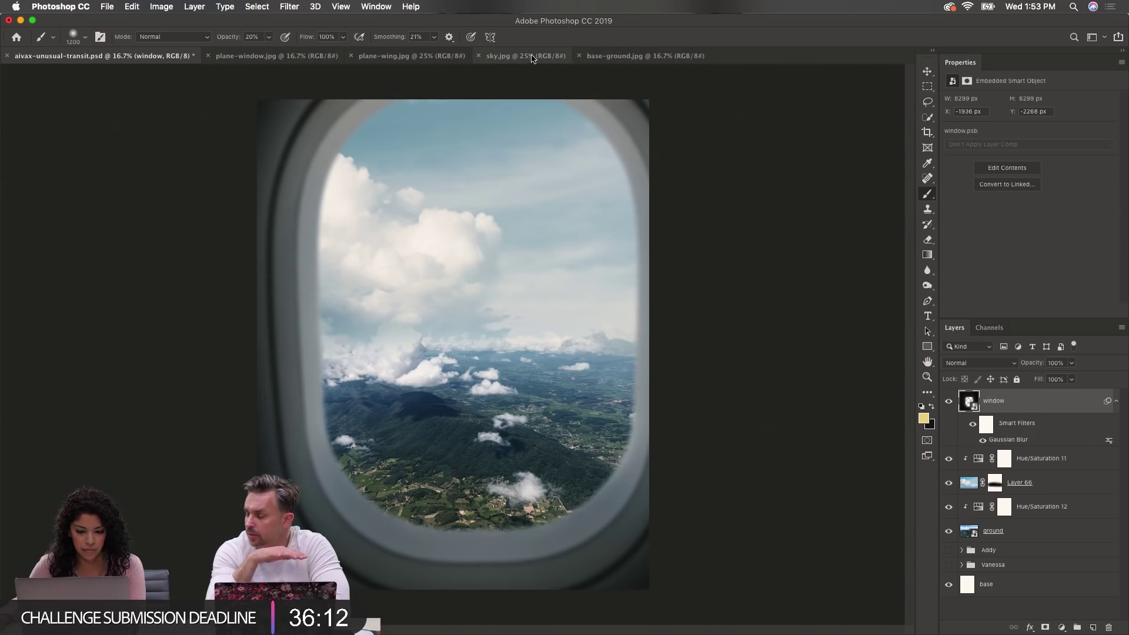
pyautogui.click(405, 57)
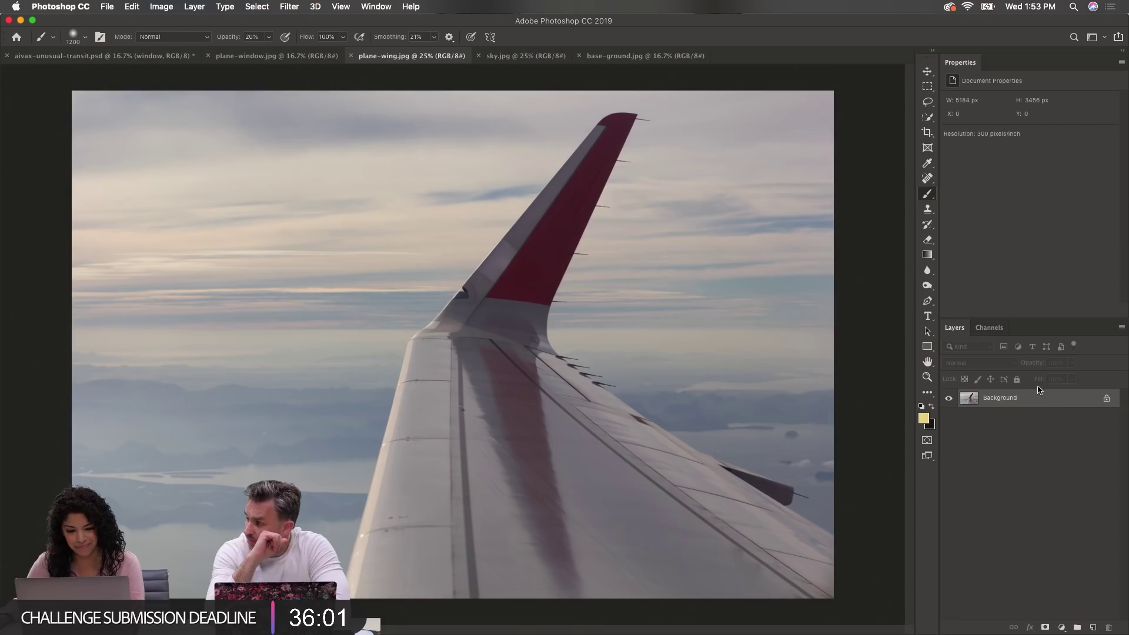
pyautogui.click(928, 117)
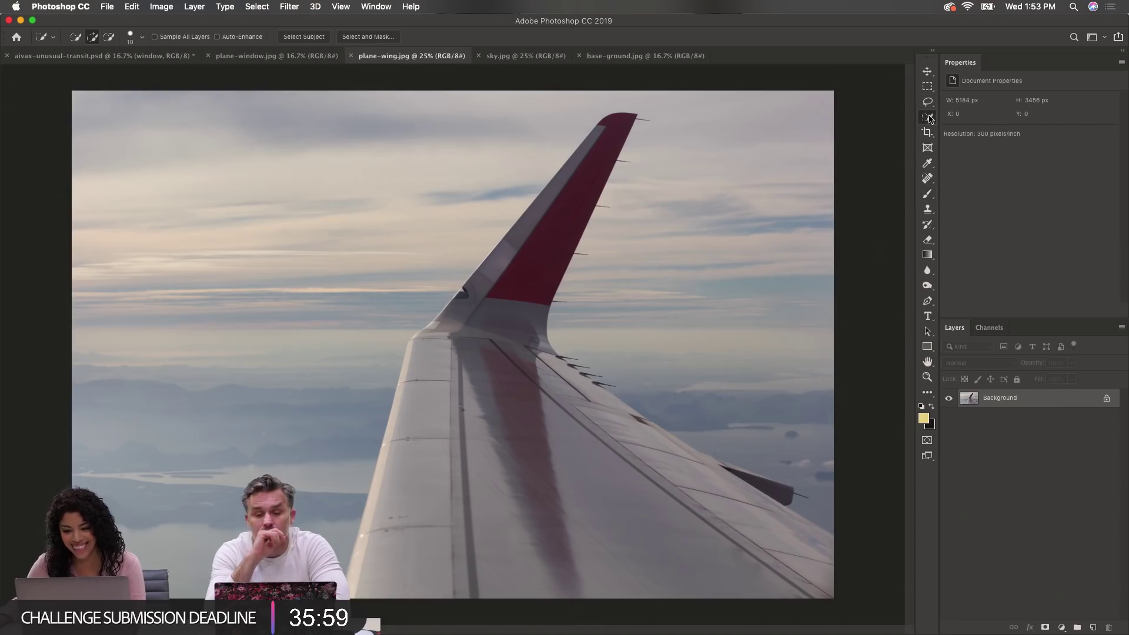
pyautogui.click(303, 37)
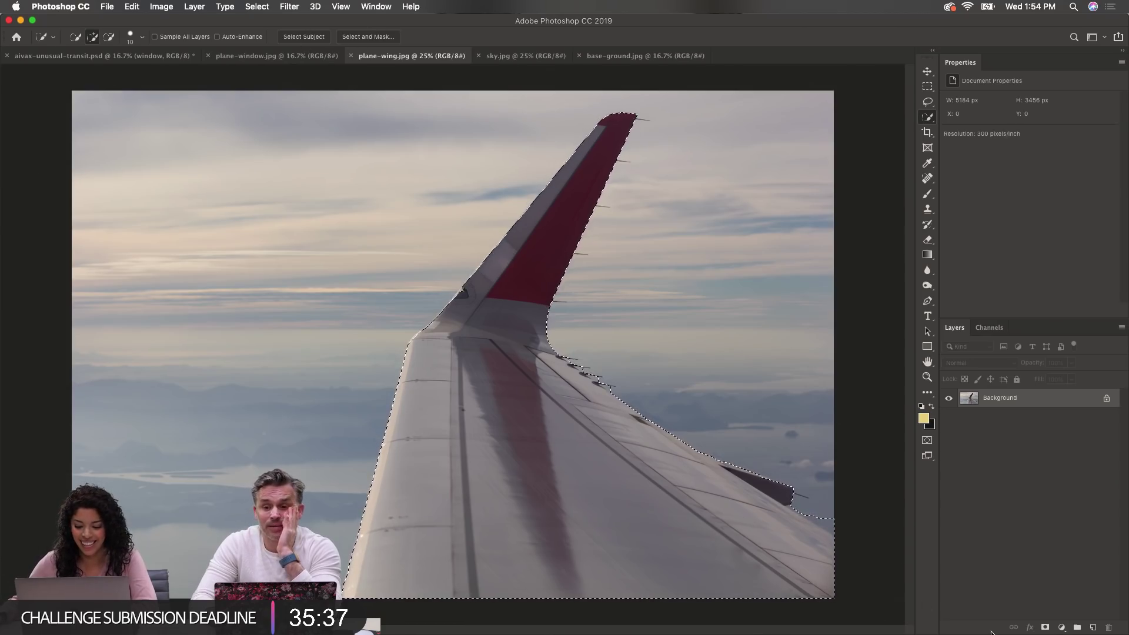
pyautogui.click(1046, 628)
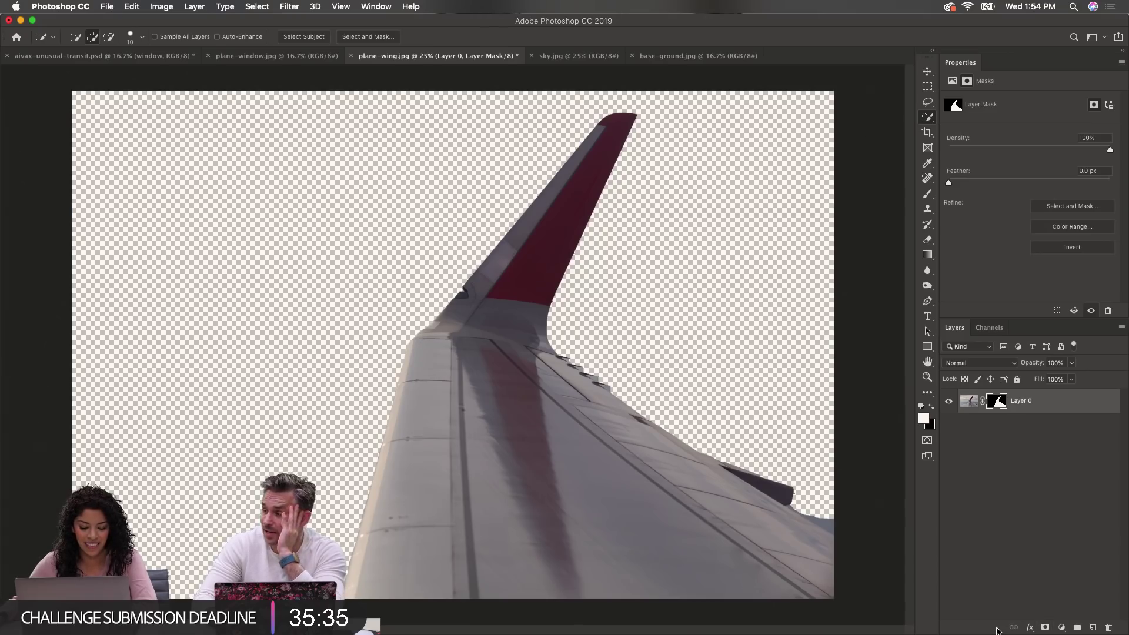
# Step: Bring the masked wing into aivax-unusual-transit.psd and place its layer directly below the window layer
pyautogui.press('v')
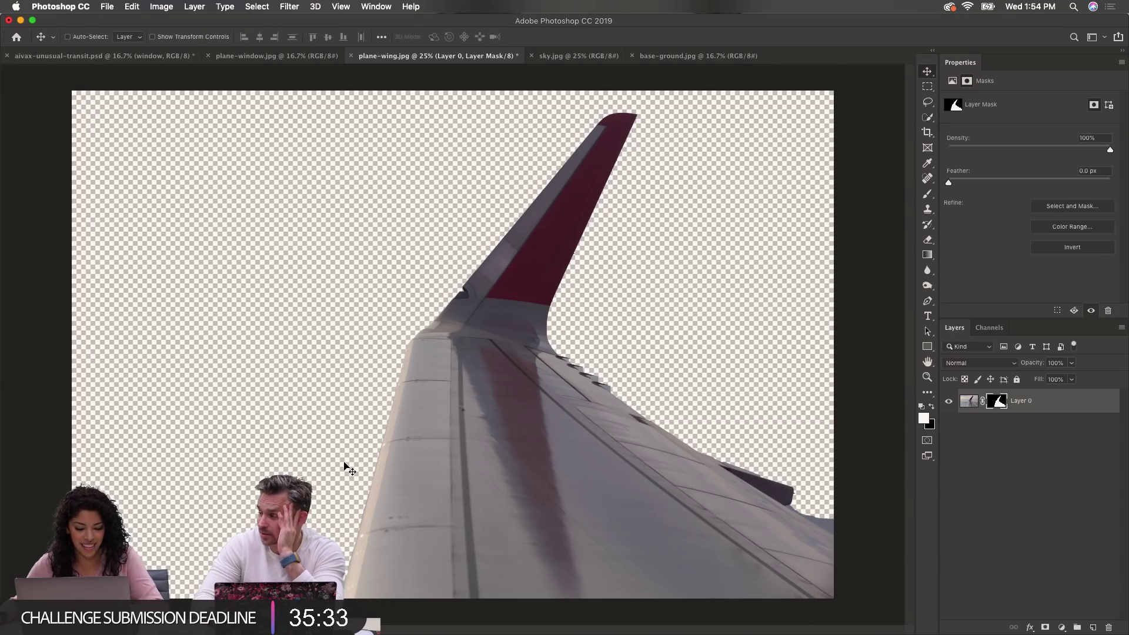
pyautogui.moveTo(401, 454)
pyautogui.mouseDown()
pyautogui.moveTo(406, 465)
pyautogui.moveTo(226, 344)
pyautogui.moveTo(208, 372)
pyautogui.moveTo(35, 154)
pyautogui.moveTo(84, 59)
pyautogui.mouseUp()
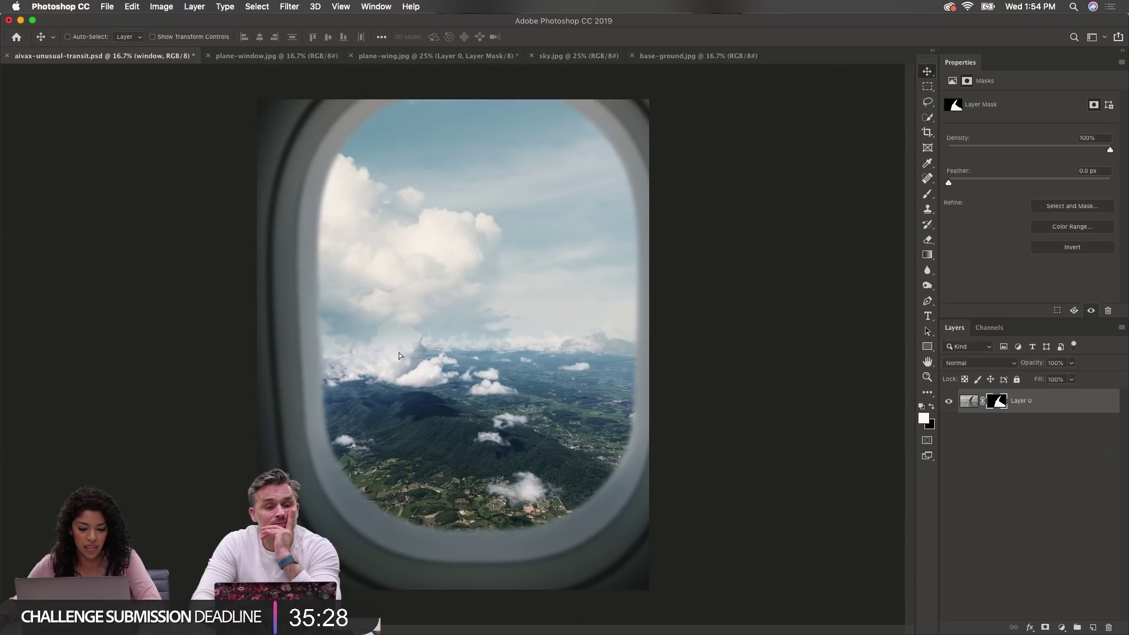
pyautogui.moveTo(494, 374); pyautogui.dragTo(502, 378)
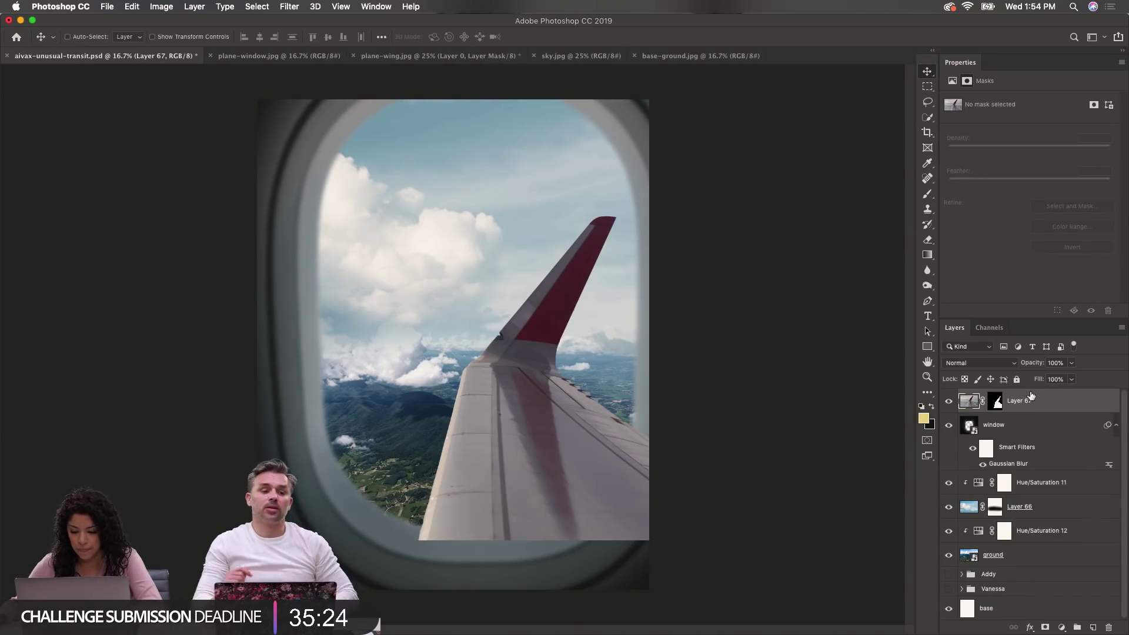
pyautogui.moveTo(1040, 414); pyautogui.dragTo(1039, 476)
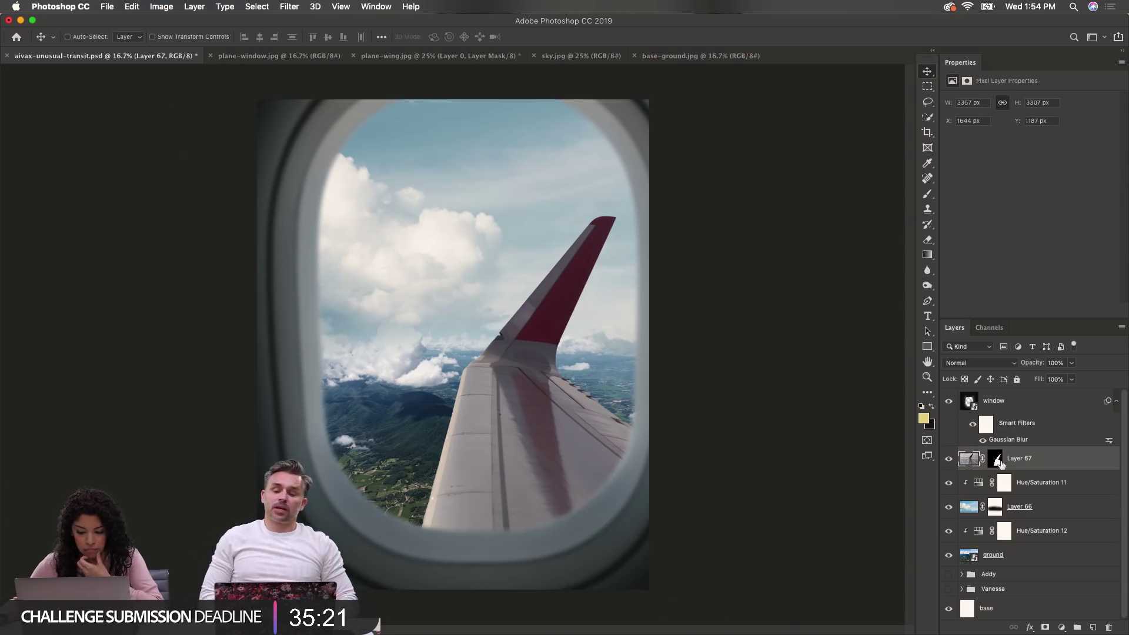
# Step: Shift the wing to the left and slightly up inside the window opening
pyautogui.moveTo(527, 433); pyautogui.dragTo(472, 429)
pyautogui.hotkey('ctrl', 't')
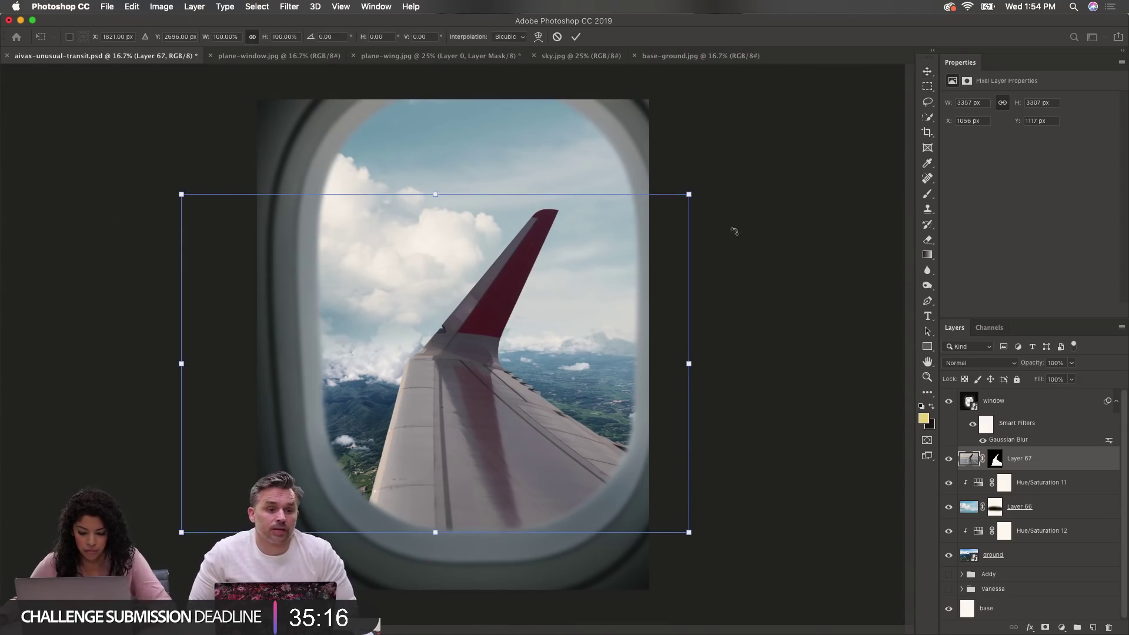
pyautogui.press('Escape')
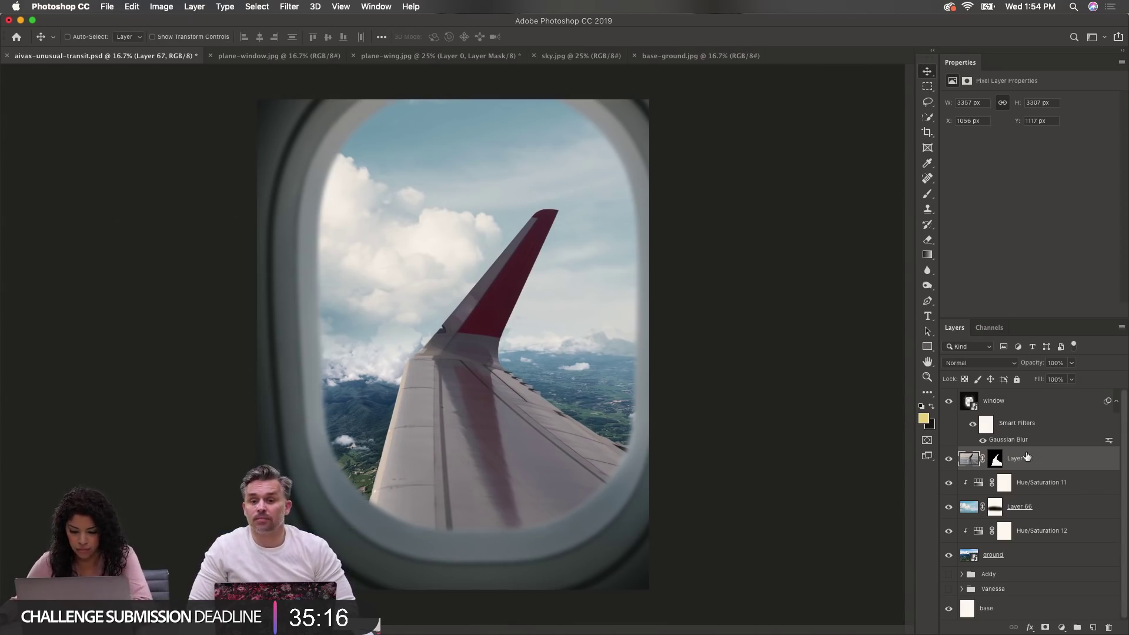
# Step: Check the wing's mask edges up close and convert the wing layer with its mask into a smart object
pyautogui.click(996, 461)
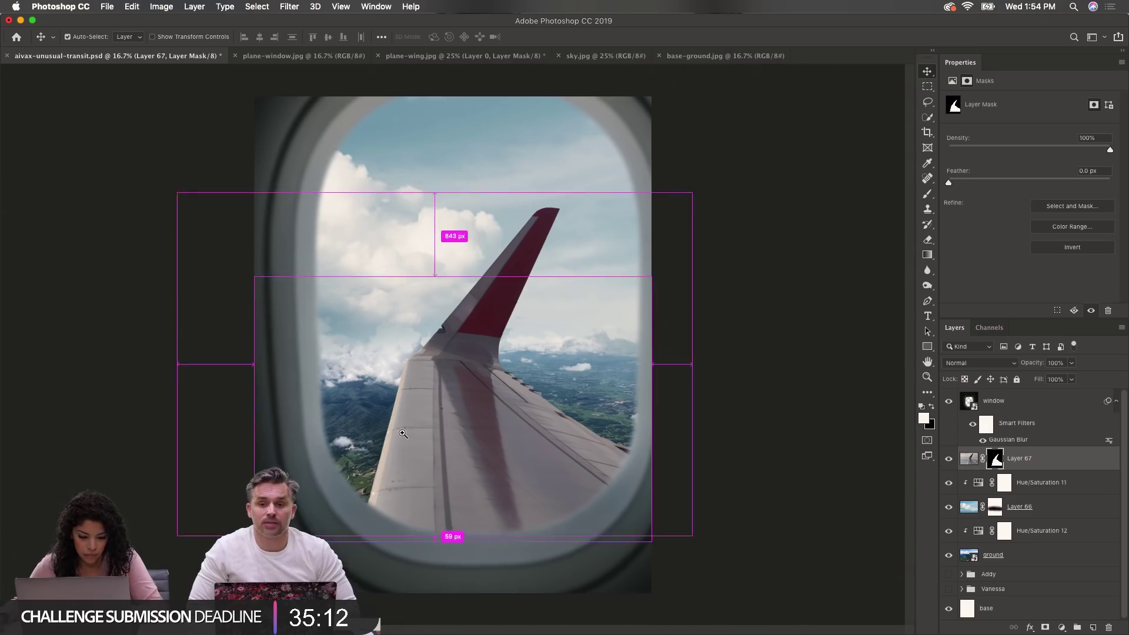
pyautogui.keyDown('super'); pyautogui.click(454, 433); pyautogui.keyUp('super')
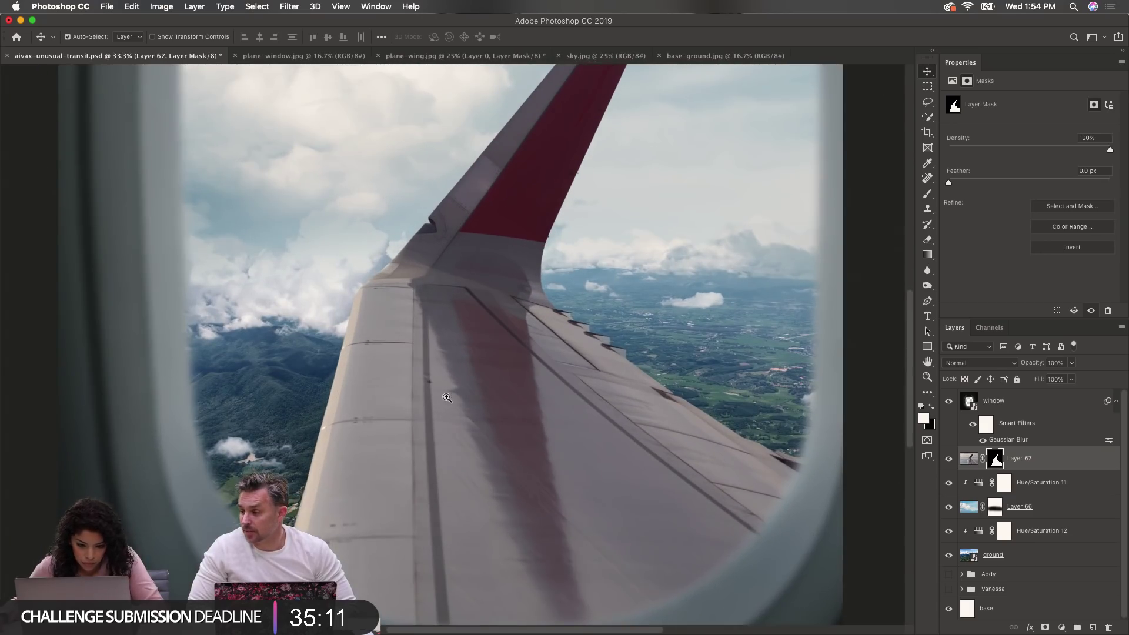
pyautogui.keyDown('super'); pyautogui.click(450, 389); pyautogui.keyUp('super')
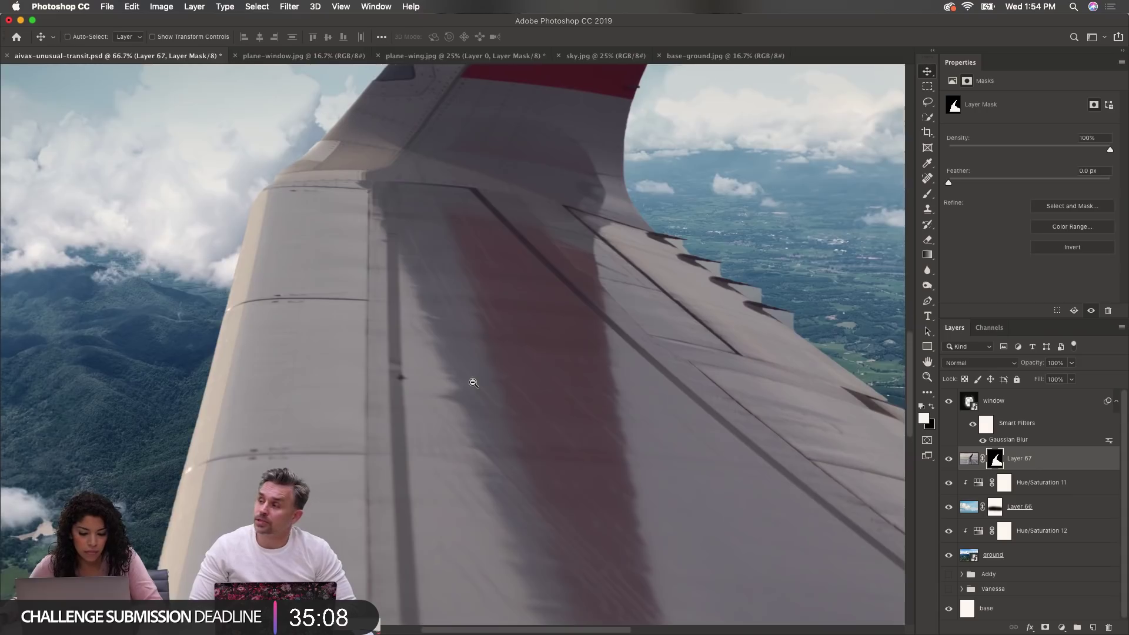
pyautogui.keyDown('alt'); pyautogui.click(469, 379); pyautogui.keyUp('alt')
pyautogui.keyDown('alt'); pyautogui.click(470, 379); pyautogui.keyUp('alt')
pyautogui.keyDown('alt'); pyautogui.click(471, 380); pyautogui.keyUp('alt')
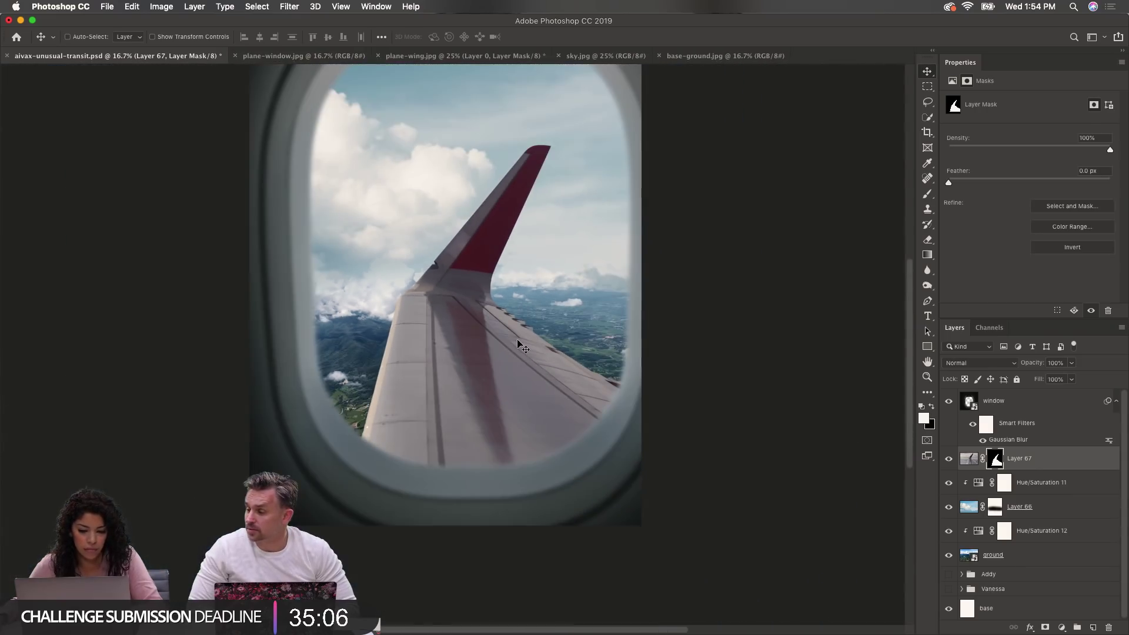
pyautogui.scroll(5, 524, 347)
pyautogui.rightClick(1012, 461)
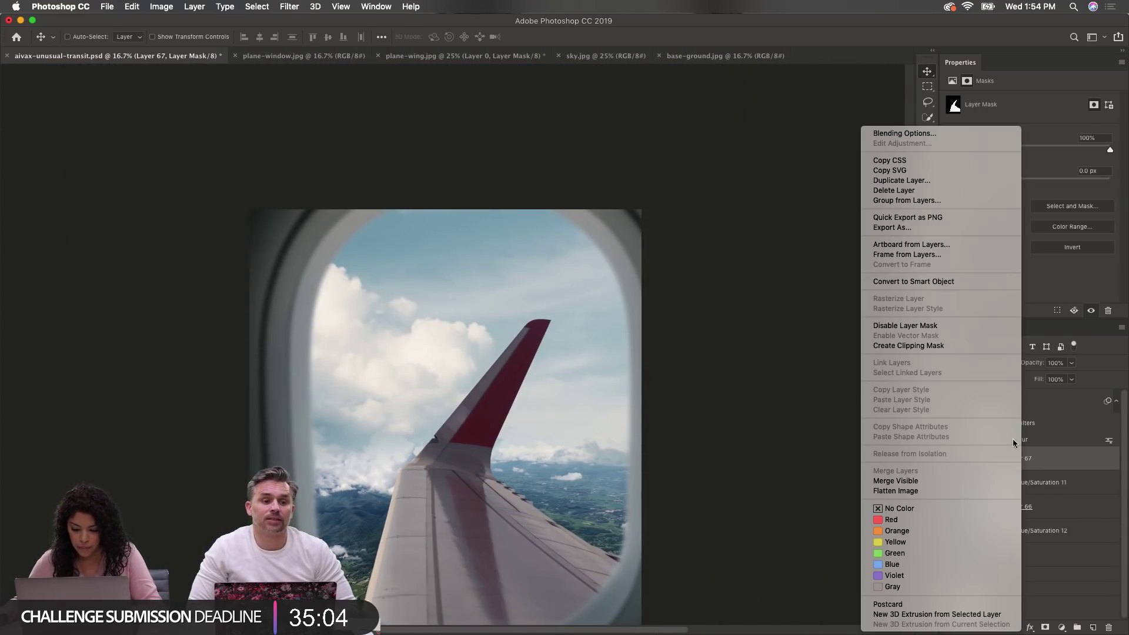
pyautogui.click(952, 281)
pyautogui.scroll(-4, 622, 391)
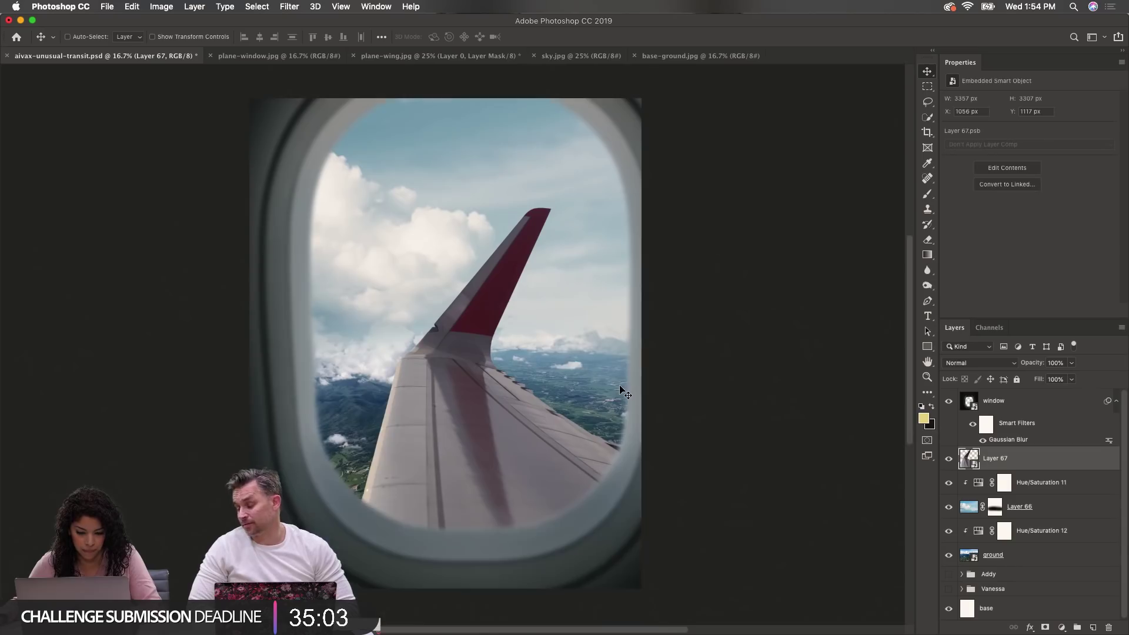
# Step: Scale the wing proportionally to about 108.29% and reposition it so it rises through the window opening
pyautogui.press('super+t')
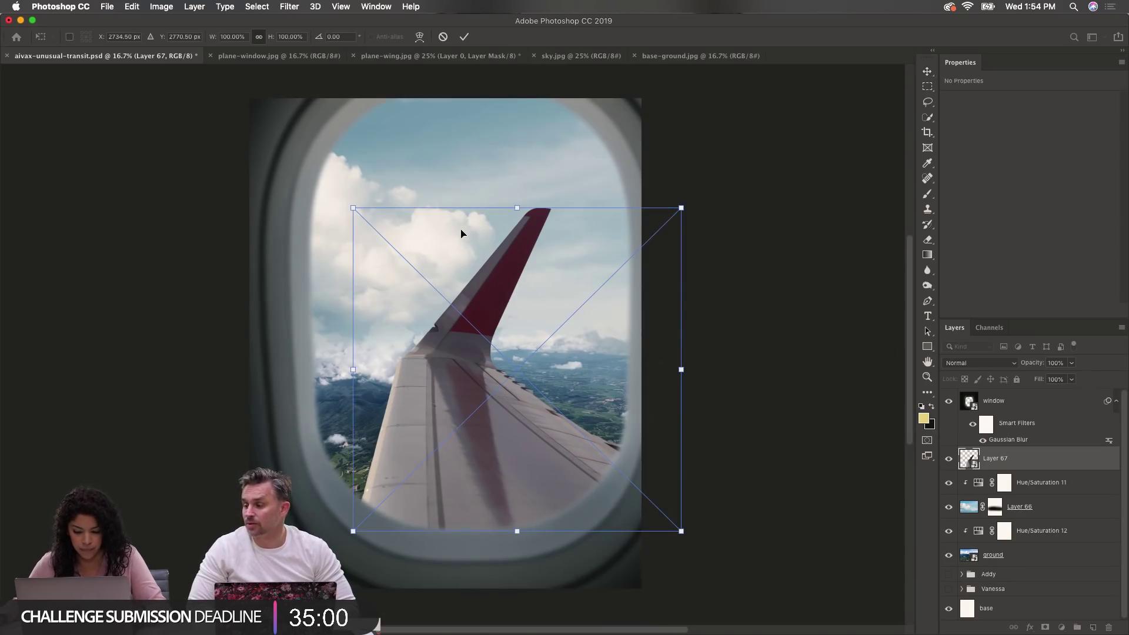
pyautogui.moveTo(353, 206); pyautogui.dragTo(311, 167)
pyautogui.moveTo(488, 422); pyautogui.dragTo(507, 428)
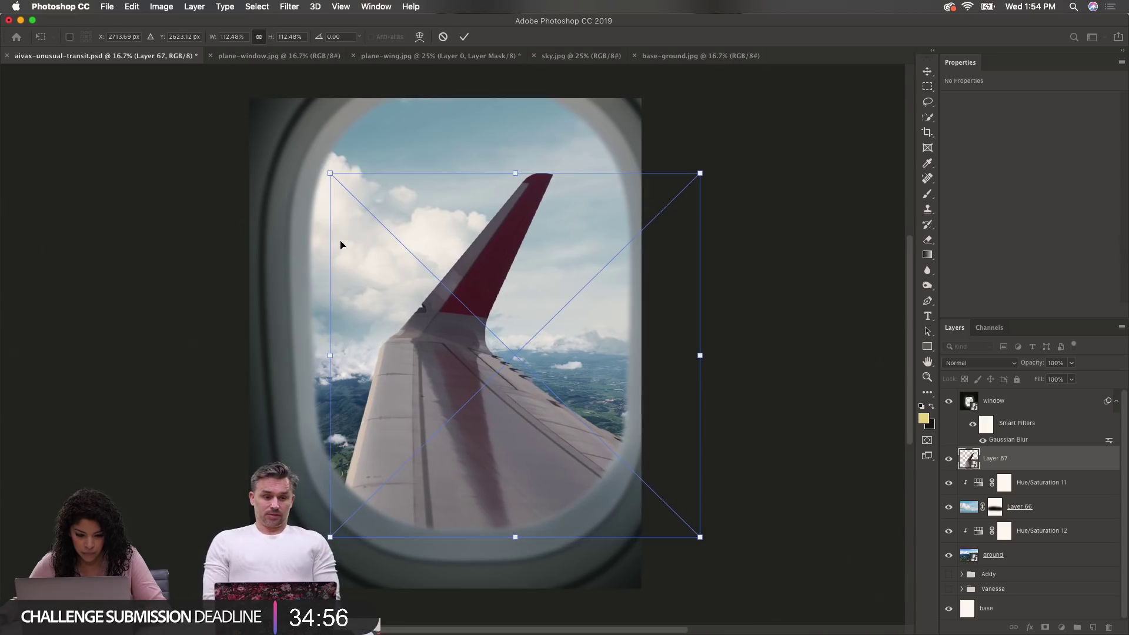
pyautogui.moveTo(327, 171); pyautogui.dragTo(345, 181)
pyautogui.moveTo(536, 435); pyautogui.dragTo(485, 471)
pyautogui.press('Return')
# Step: Stretch the wing vertically to about 116% height while keeping its width
pyautogui.hotkey('ctrl', 't')
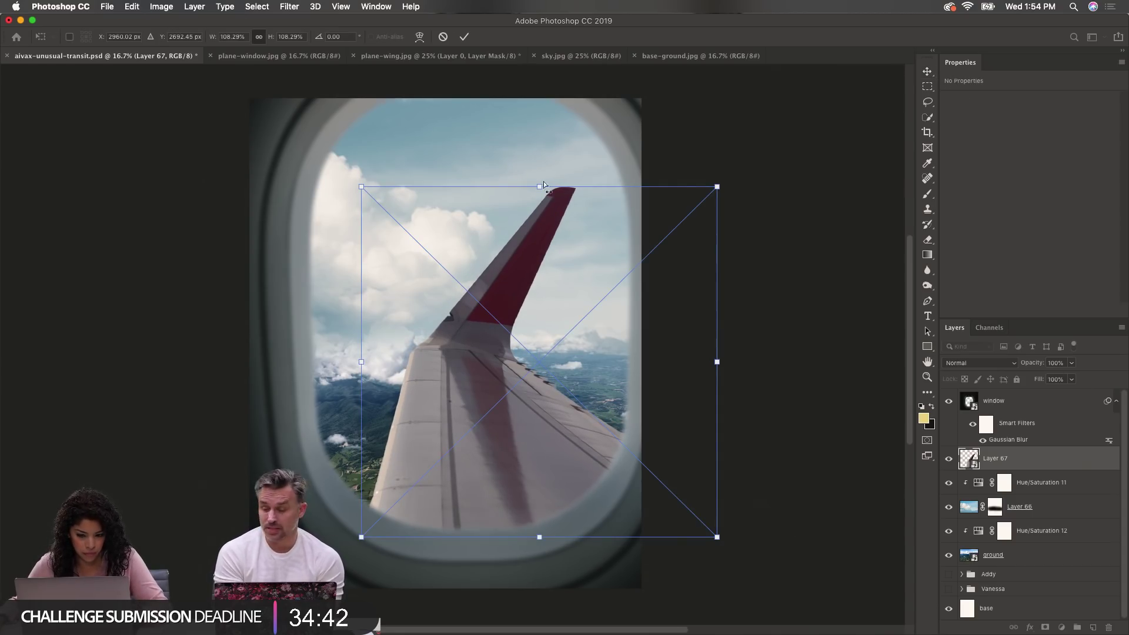
pyautogui.moveTo(539, 185); pyautogui.dragTo(538, 161)
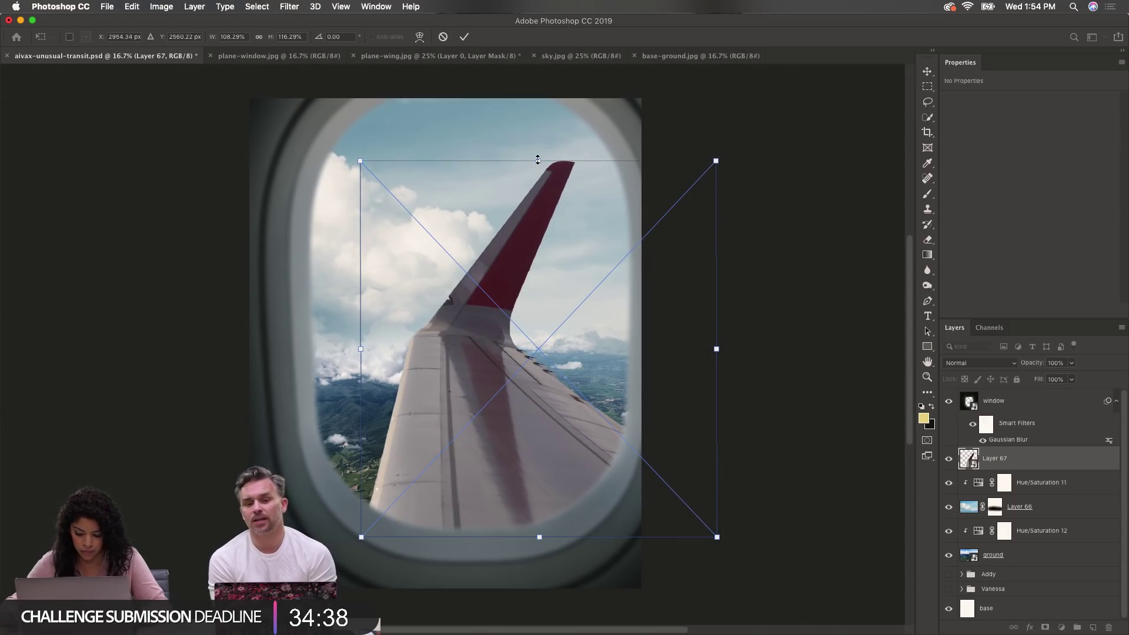
pyautogui.press('Return')
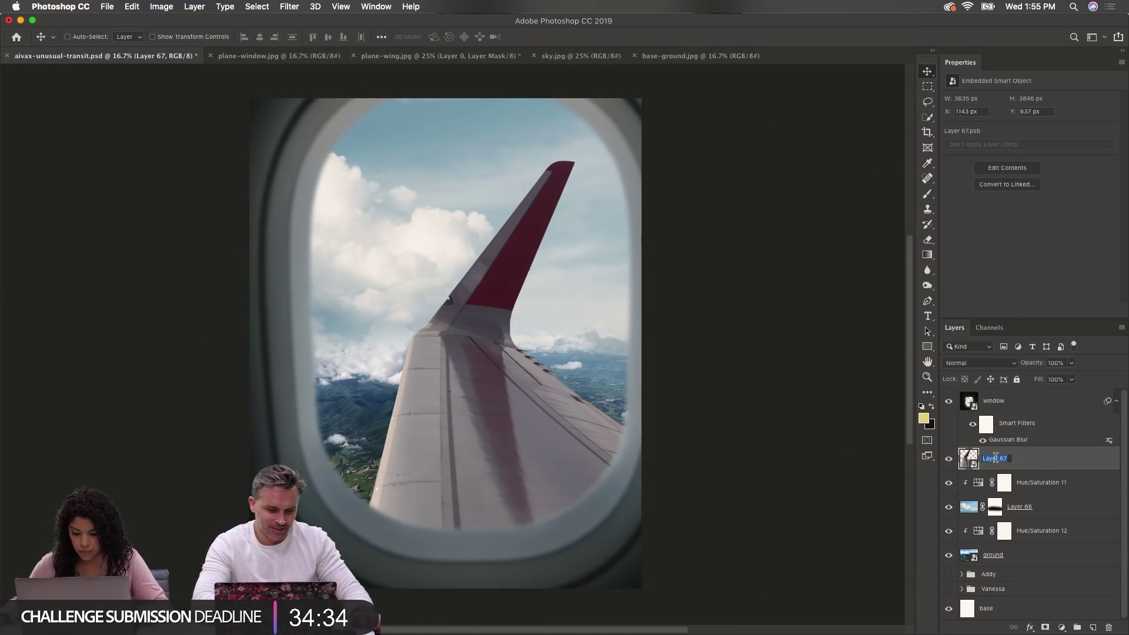
# Step: Rename Layer 67 to "wing" and Layer 66 to "sky"
pyautogui.write('w')
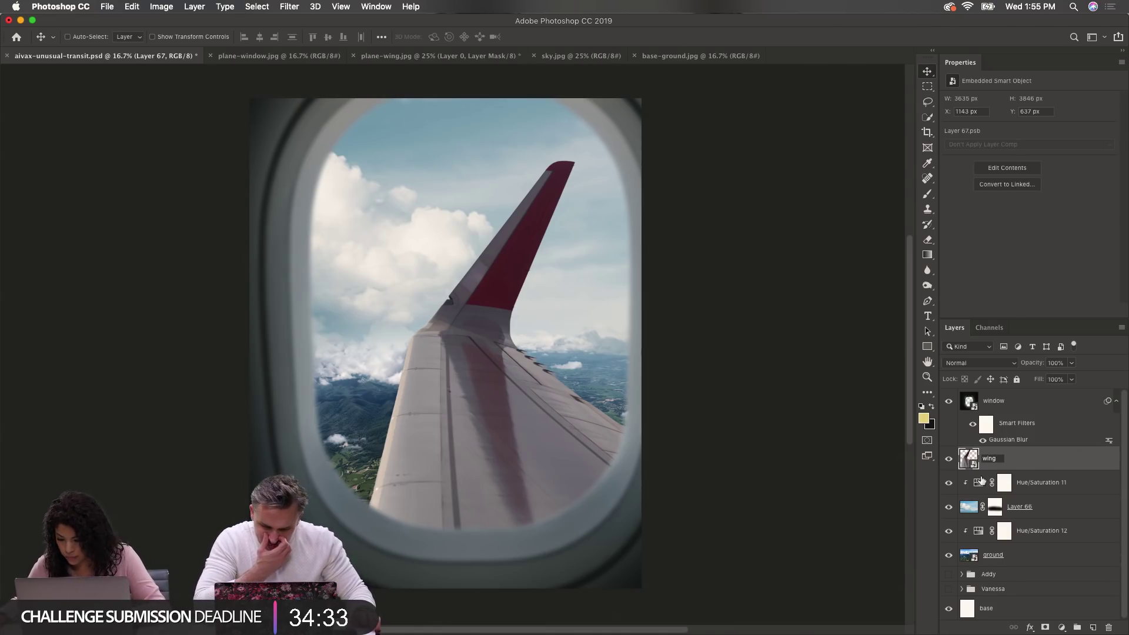
pyautogui.write('ing')
pyautogui.doubleClick(1020, 506)
pyautogui.write('sky')
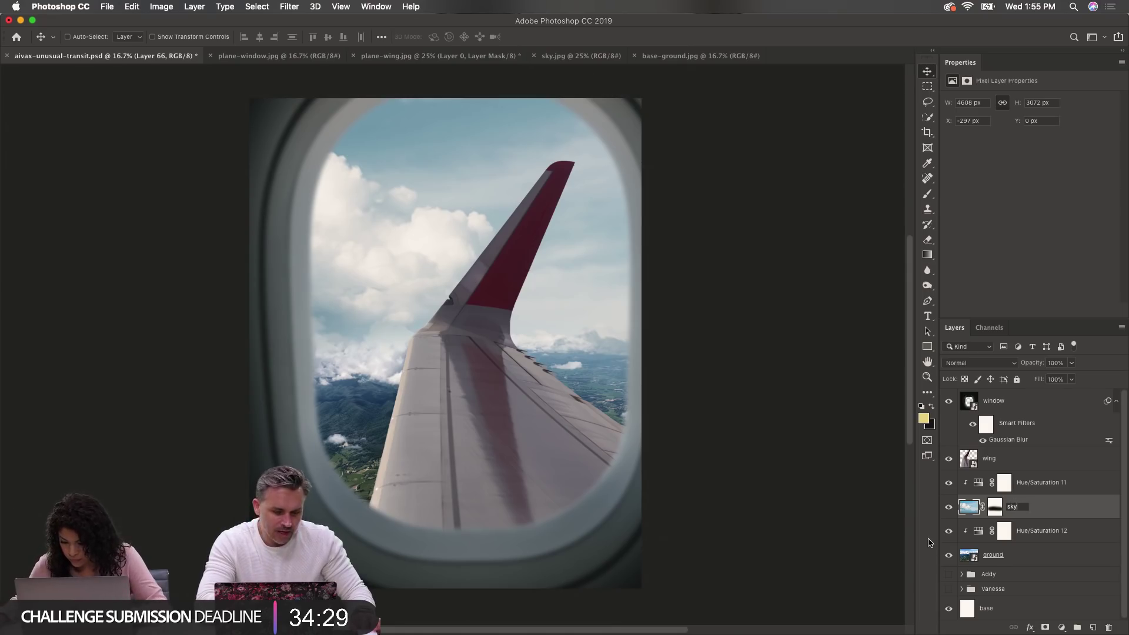
pyautogui.press('Return')
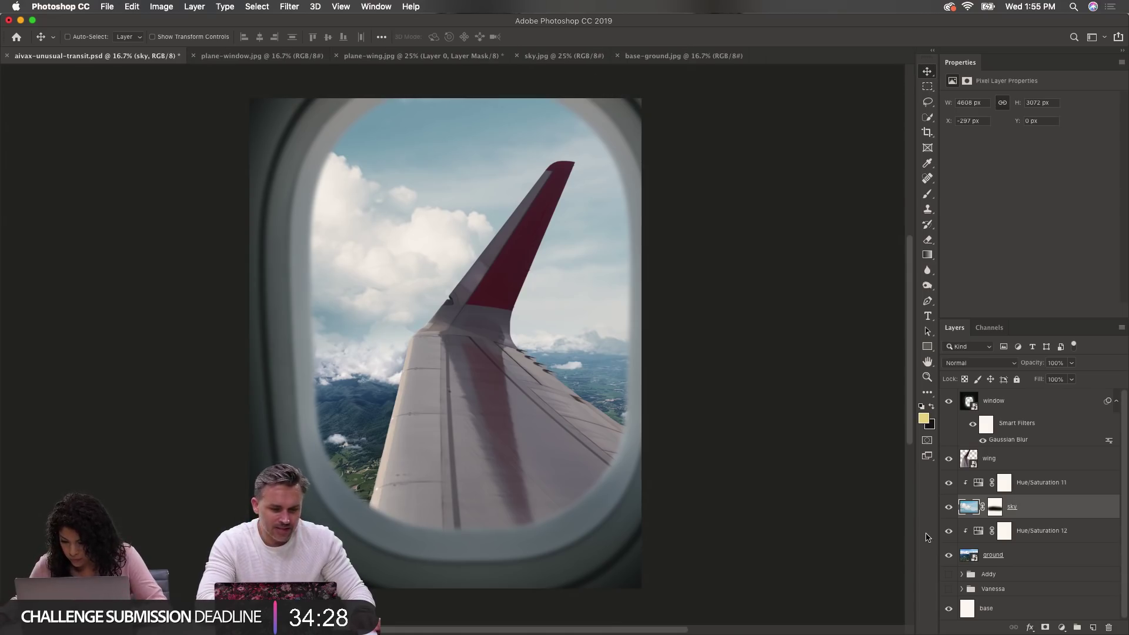
# Step: Add a Hue/Saturation adjustment clipped to the wing layer and set its hue to -134
pyautogui.click(1023, 467)
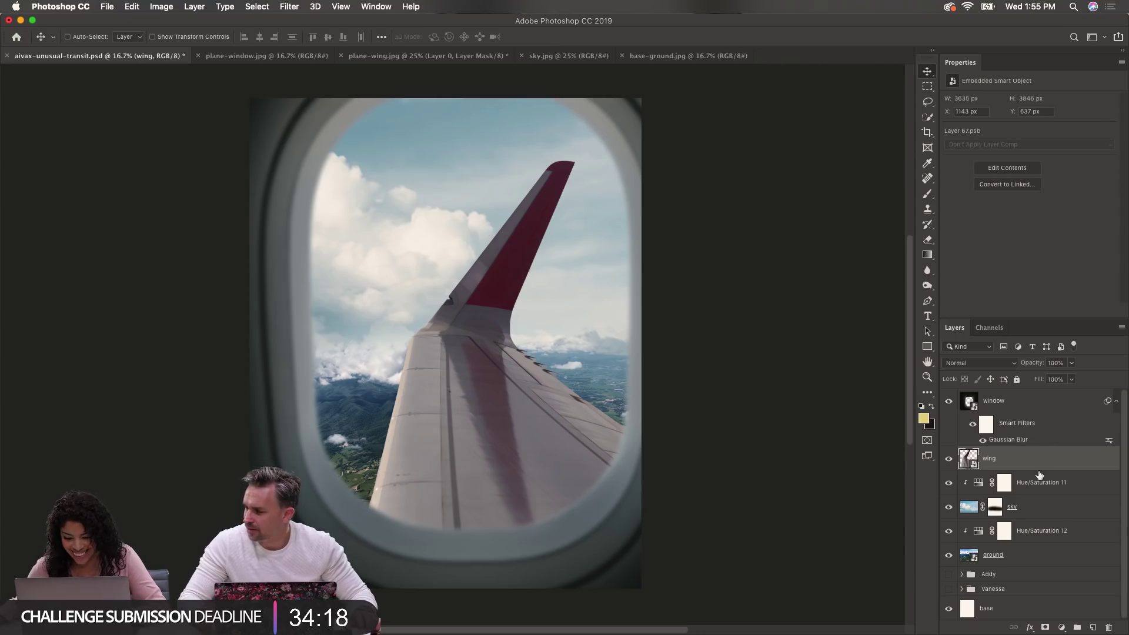
pyautogui.click(1062, 628)
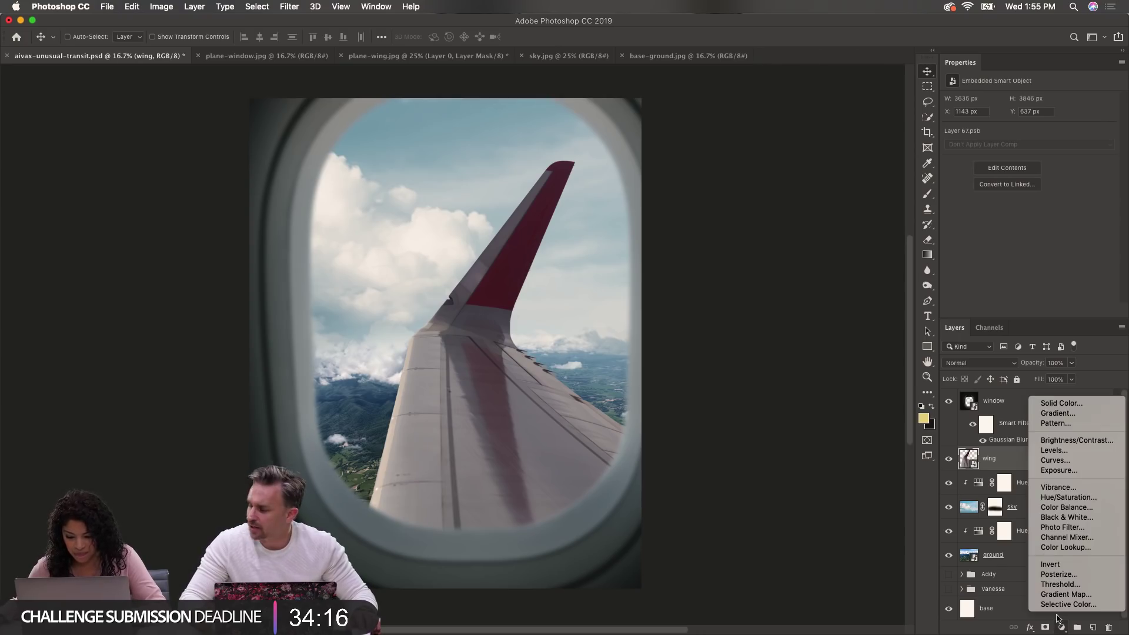
pyautogui.click(1074, 499)
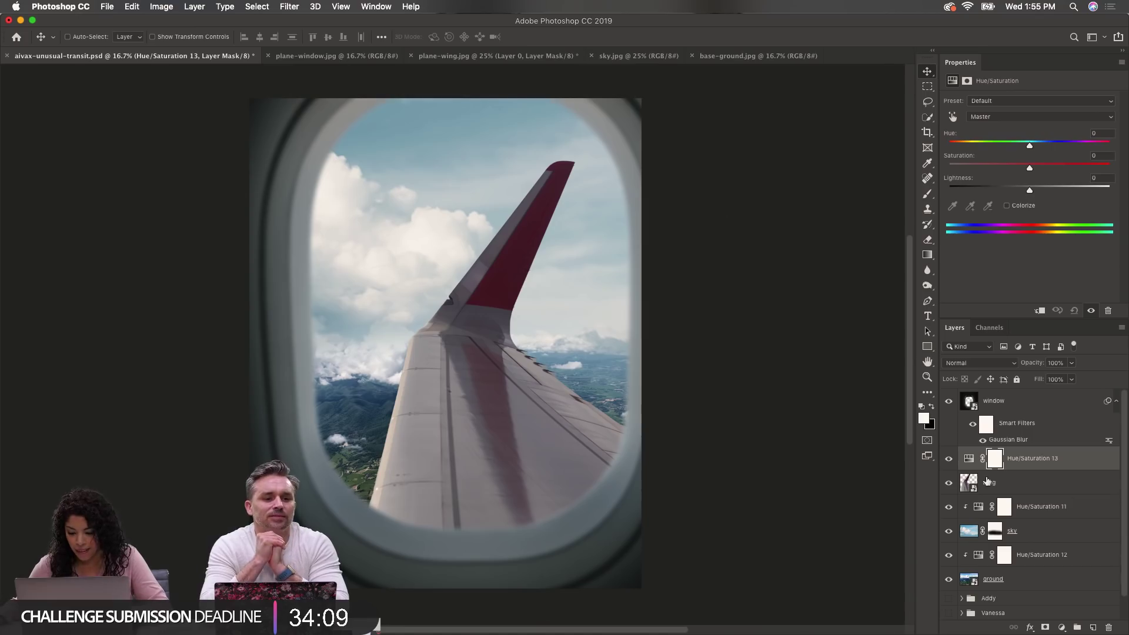
pyautogui.keyDown('alt'); pyautogui.click(967, 468); pyautogui.keyUp('alt')
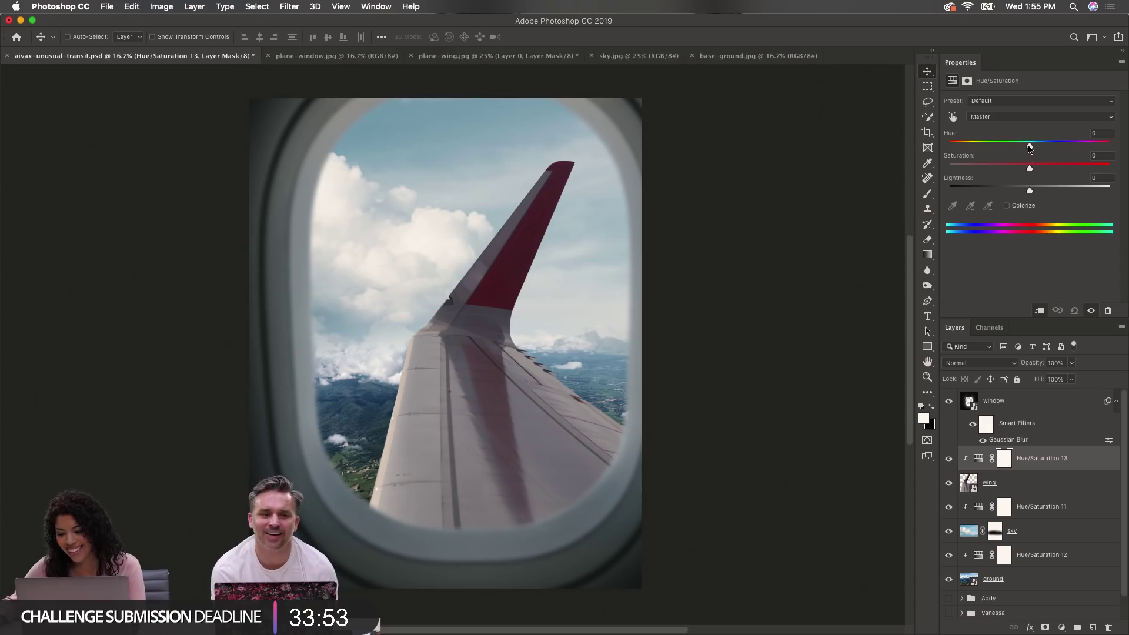
pyautogui.moveTo(1029, 147); pyautogui.dragTo(964, 153)
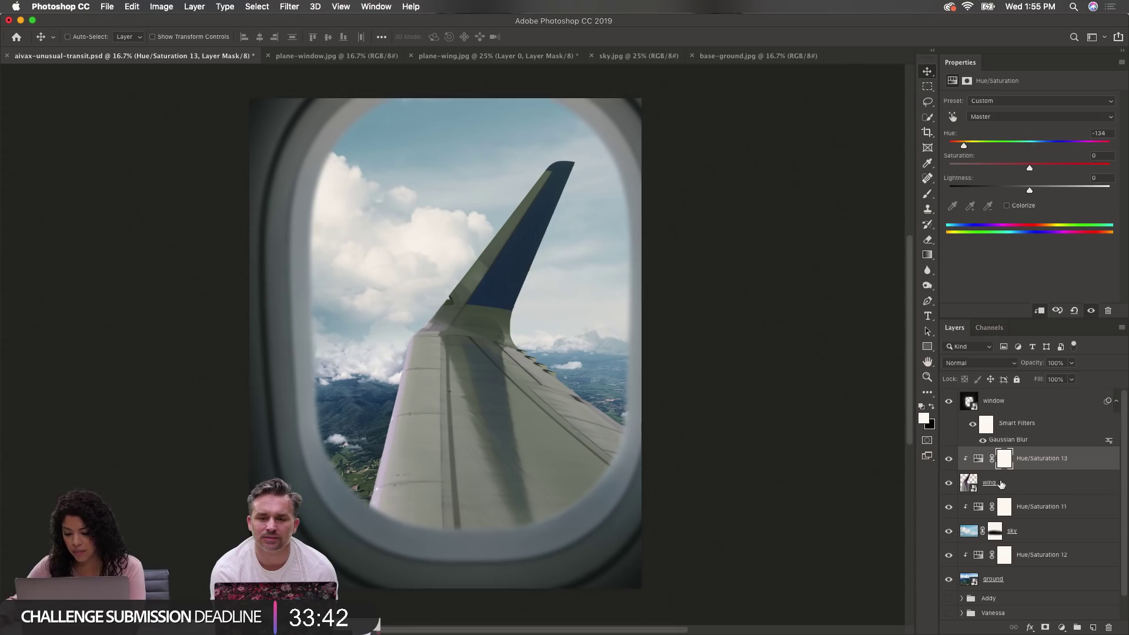
# Step: Ready the Brush tool with black as foreground and add a Curves adjustment clipped to the wing layer above Hue/Saturation 13
pyautogui.click(1004, 458)
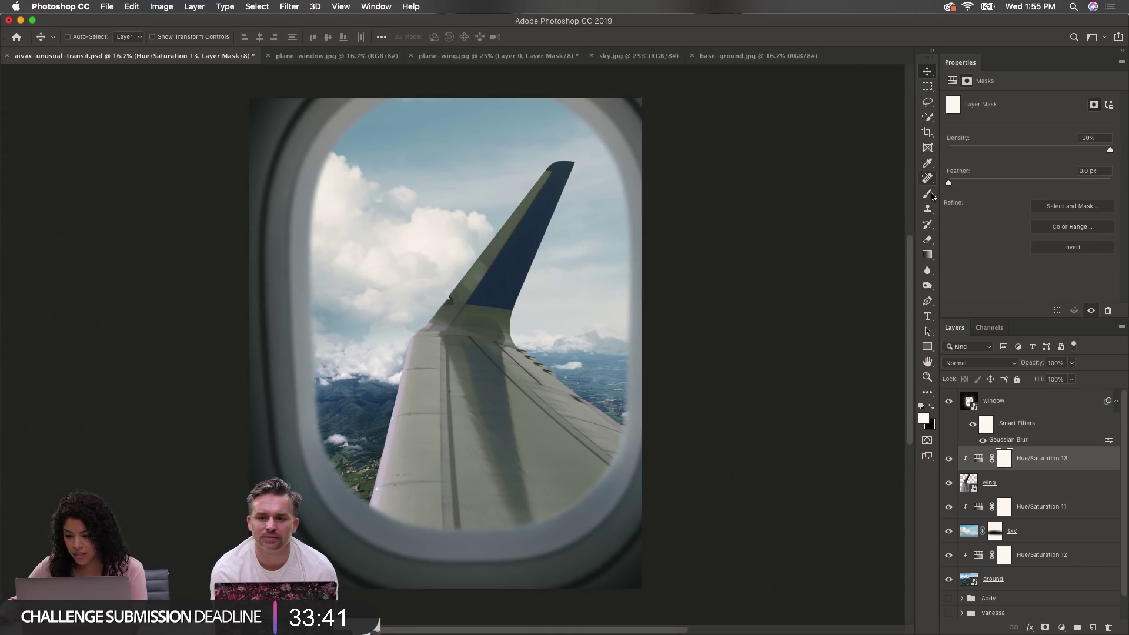
pyautogui.click(928, 194)
pyautogui.click(931, 406)
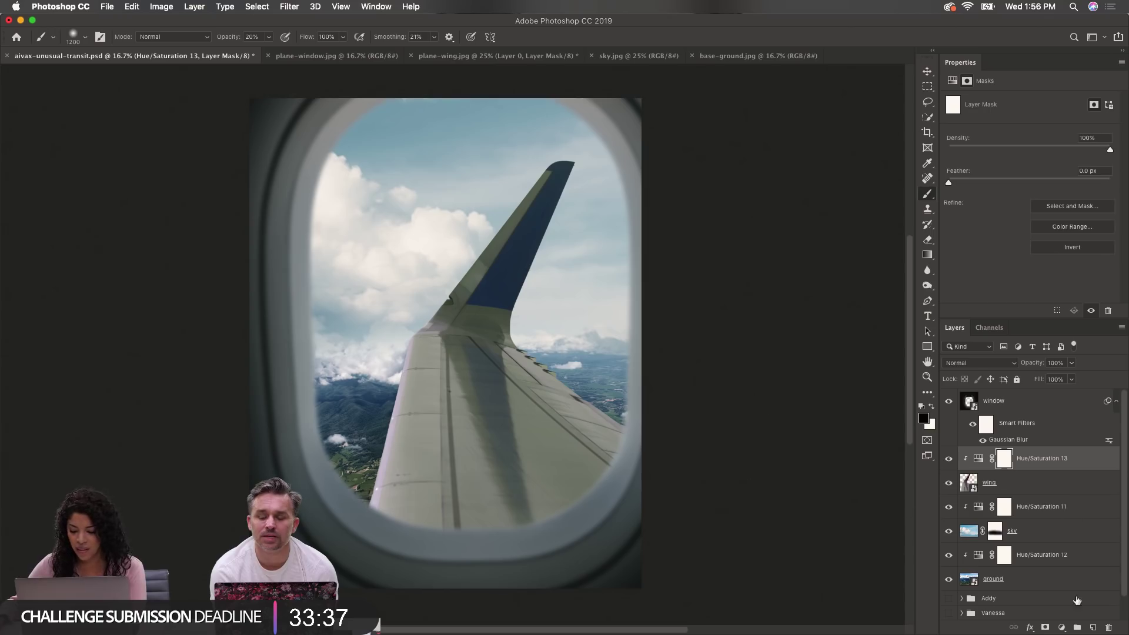
pyautogui.click(1062, 627)
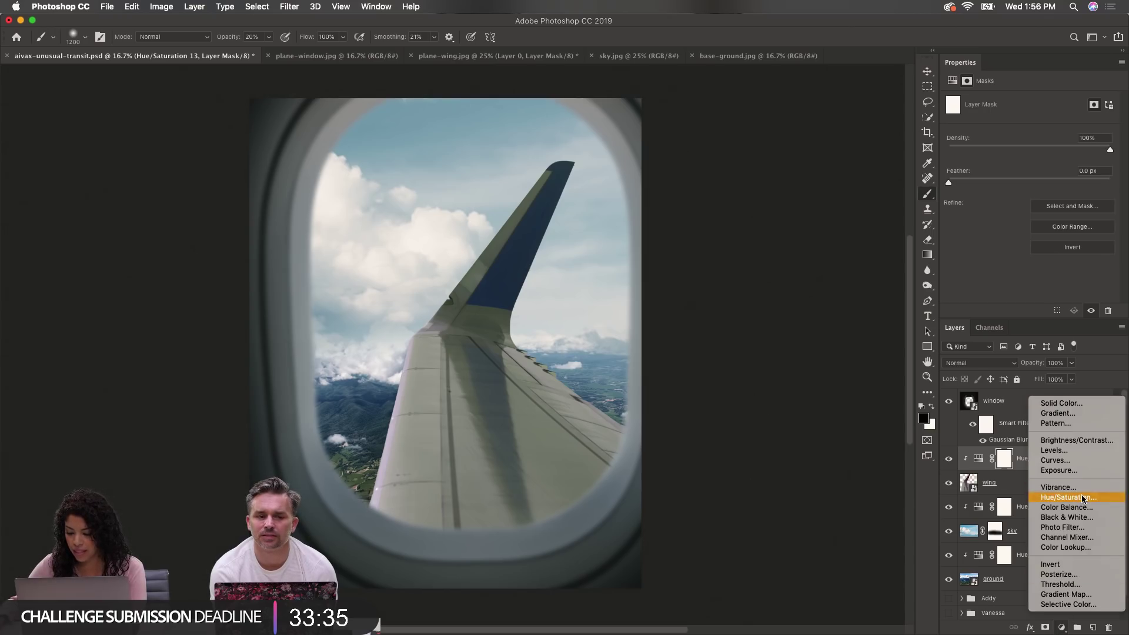
pyautogui.click(1076, 460)
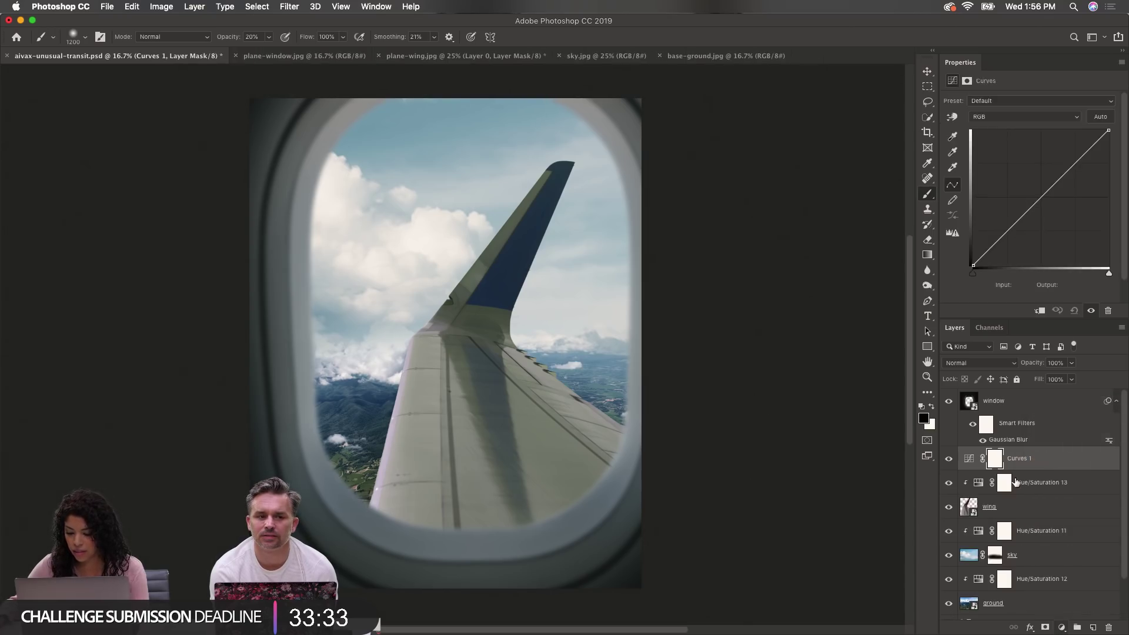
pyautogui.keyDown('alt'); pyautogui.click(969, 464); pyautogui.keyUp('alt')
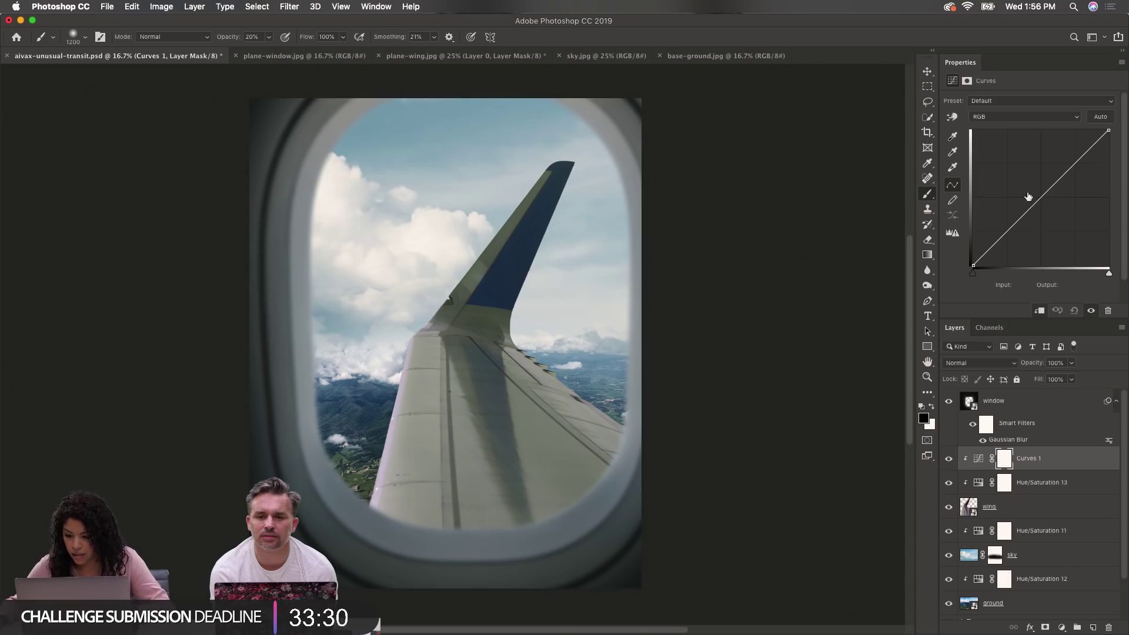
# Step: Pull the midpoint of the Curves 1 green channel down slightly, from input 129 to output 124
pyautogui.click(1033, 118)
pyautogui.click(1028, 133)
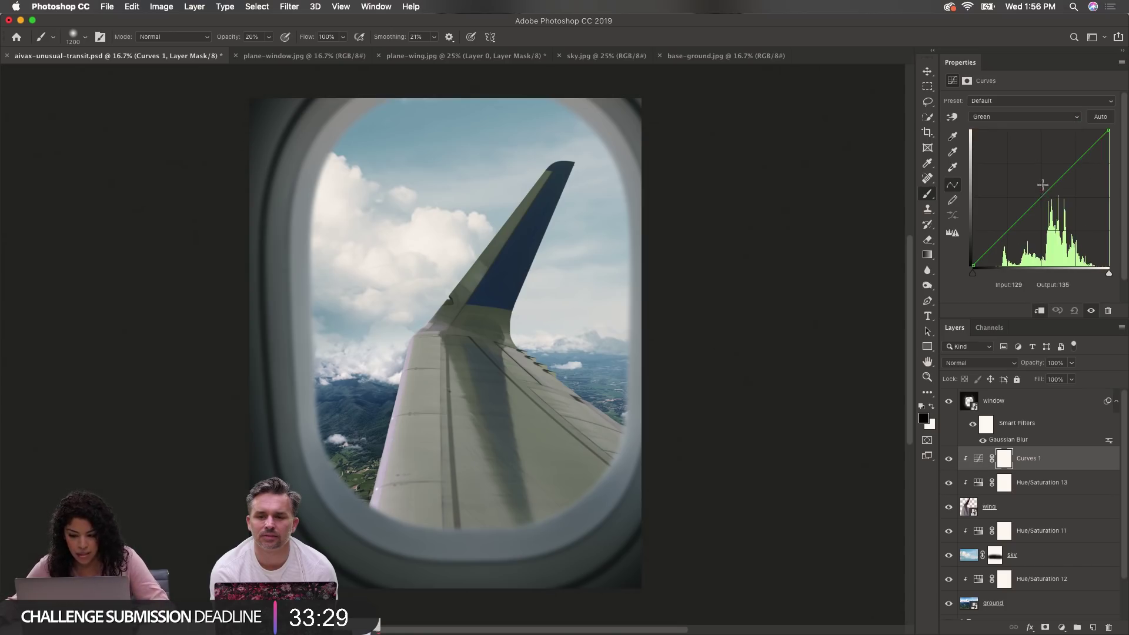
pyautogui.moveTo(1042, 197); pyautogui.dragTo(1042, 200)
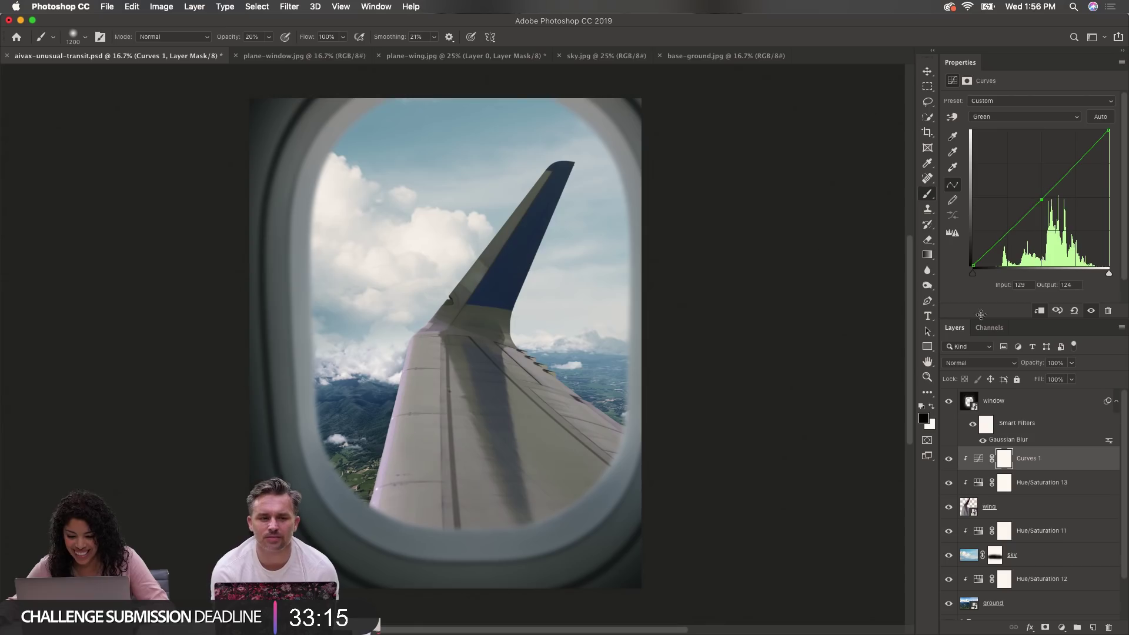
pyautogui.click(947, 461)
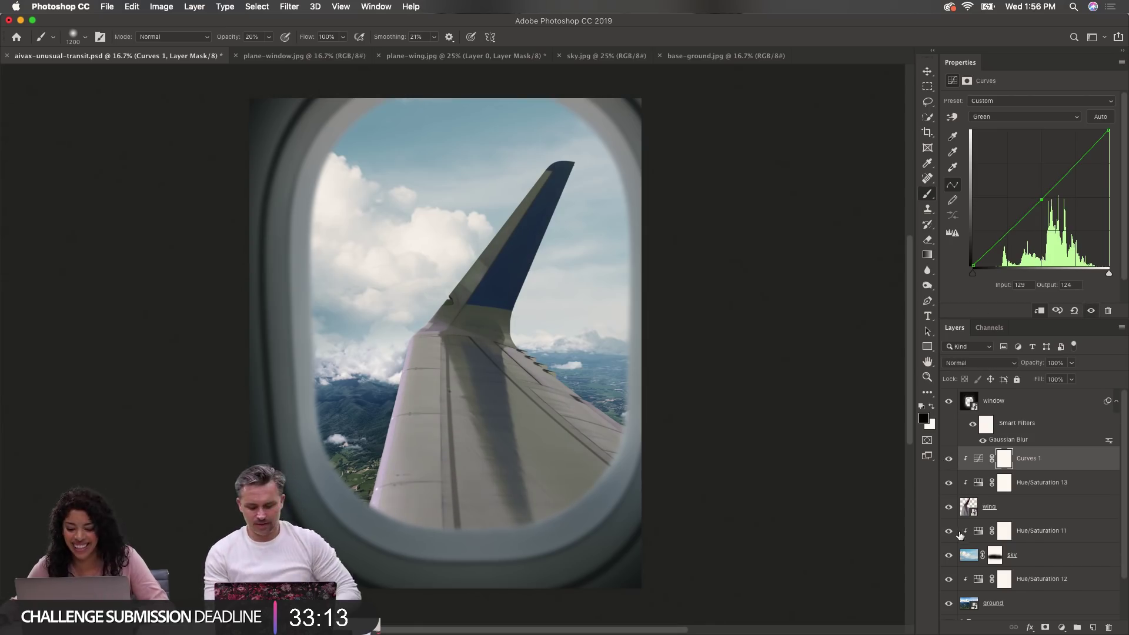
# Step: Add a layer mask to the wing layer
pyautogui.click(991, 507)
pyautogui.click(1045, 627)
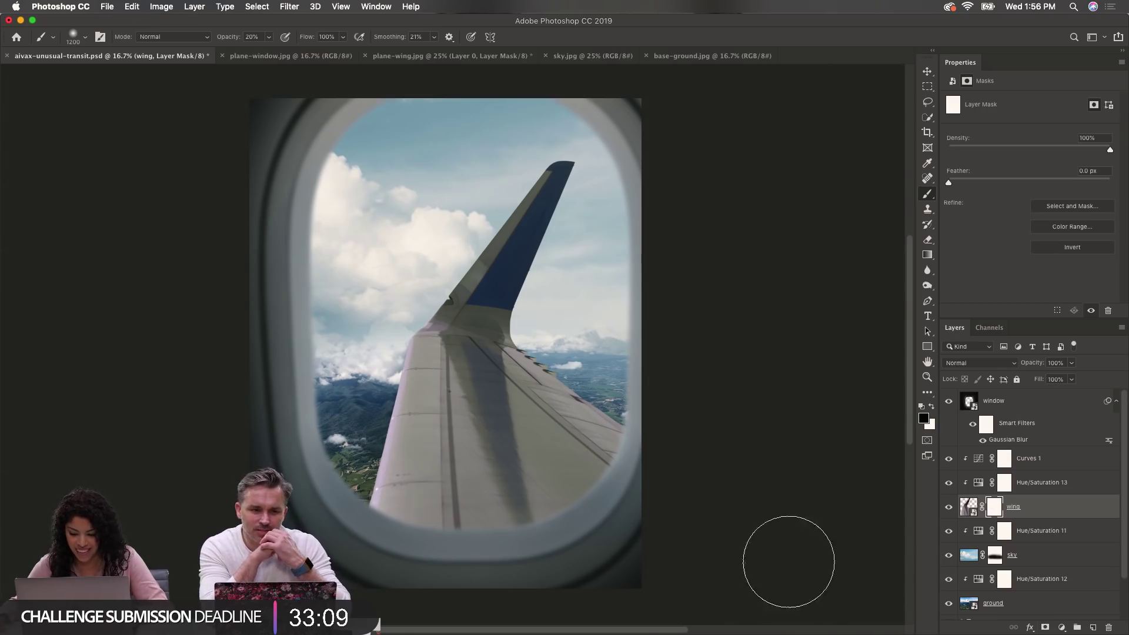
# Step: Paint black on the Hue/Saturation 13 mask over the wing's front edge and main surface, using an 800 px brush at up to 40% opacity
pyautogui.click(1002, 485)
pyautogui.press('[')
pyautogui.press('[')
pyautogui.press('[')
pyautogui.press('[')
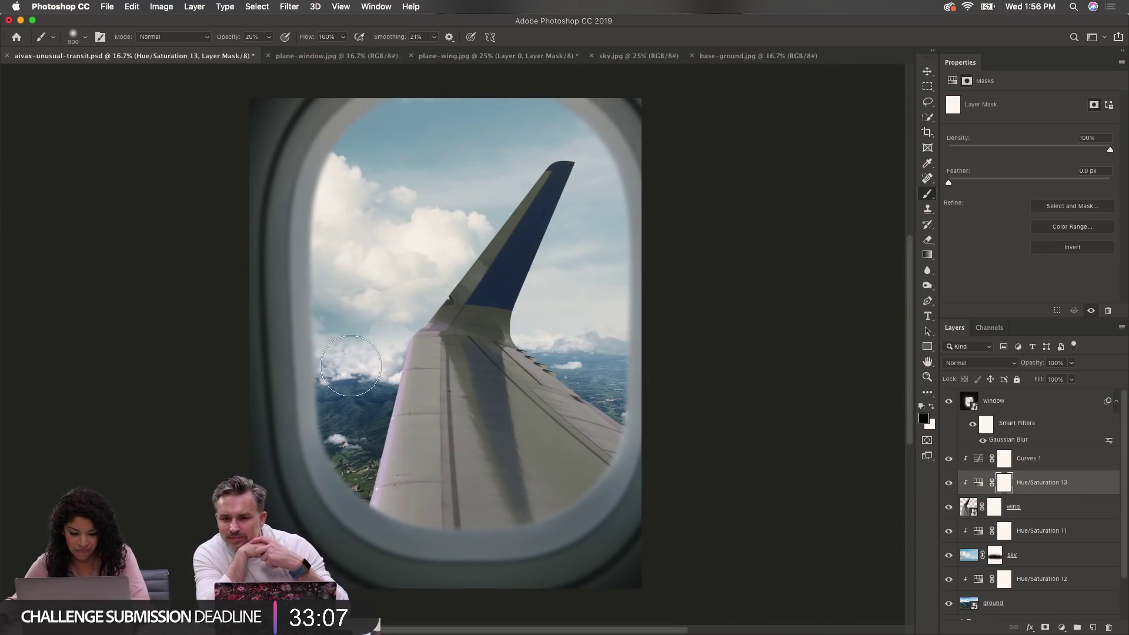
pyautogui.moveTo(353, 512)
pyautogui.mouseDown()
pyautogui.moveTo(376, 377)
pyautogui.moveTo(401, 366)
pyautogui.mouseUp()
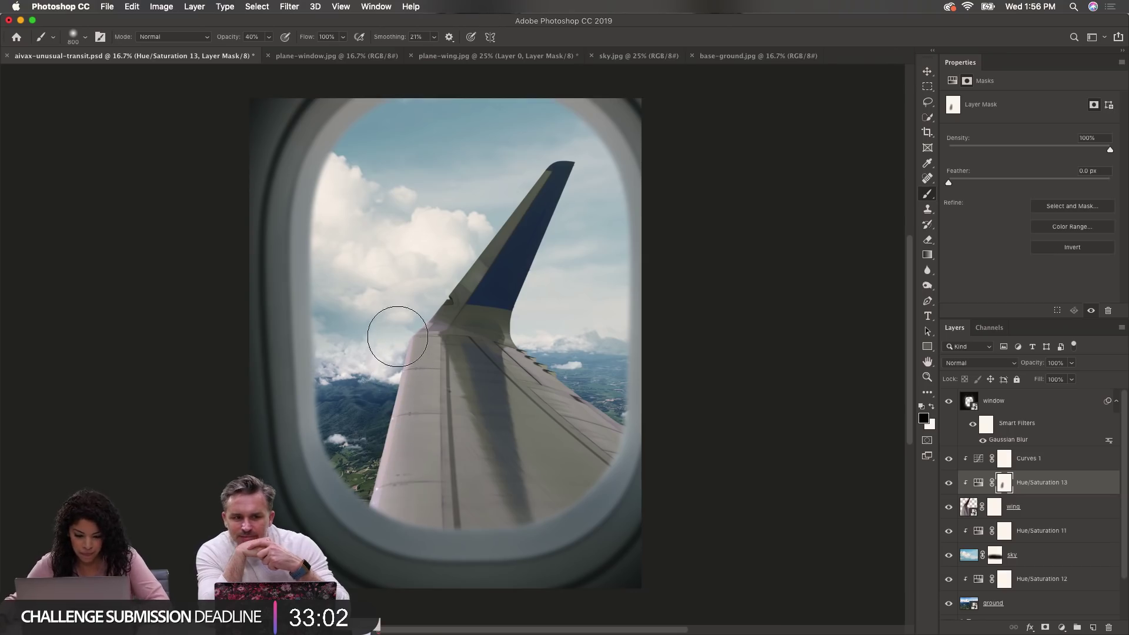
pyautogui.moveTo(385, 458)
pyautogui.mouseDown()
pyautogui.moveTo(402, 387)
pyautogui.moveTo(435, 511)
pyautogui.moveTo(525, 369)
pyautogui.moveTo(561, 429)
pyautogui.moveTo(582, 388)
pyautogui.moveTo(560, 457)
pyautogui.mouseUp()
# Step: Mask Hue/Saturation 13 off the winglet's grey front edge with a smaller brush of about 175 px
pyautogui.press('[')
pyautogui.press('[')
pyautogui.press('[')
pyautogui.press('[')
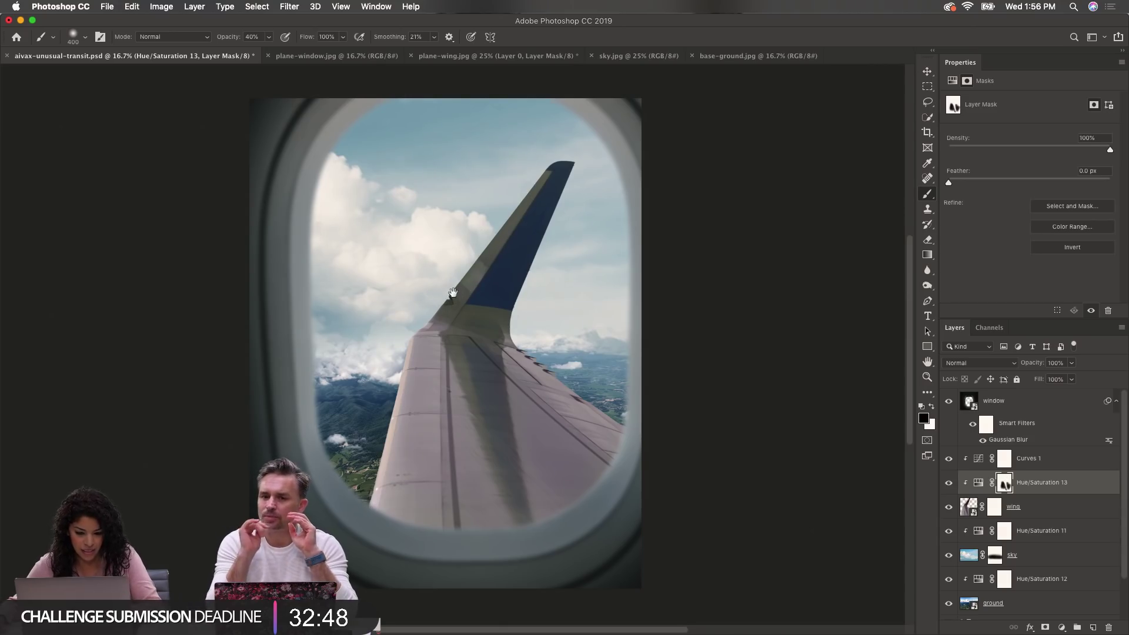
pyautogui.keyDown('super'); pyautogui.click(458, 269); pyautogui.keyUp('super')
pyautogui.keyDown('super'); pyautogui.click(459, 269); pyautogui.keyUp('super')
pyautogui.press('[')
pyautogui.press('[')
pyautogui.press('[')
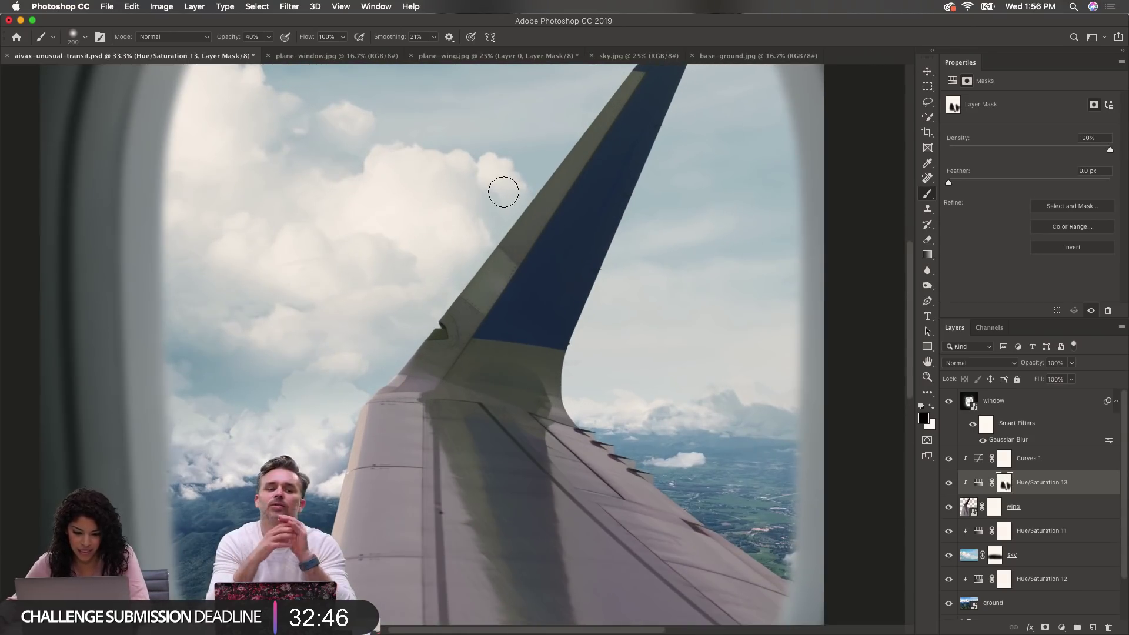
pyautogui.press('[')
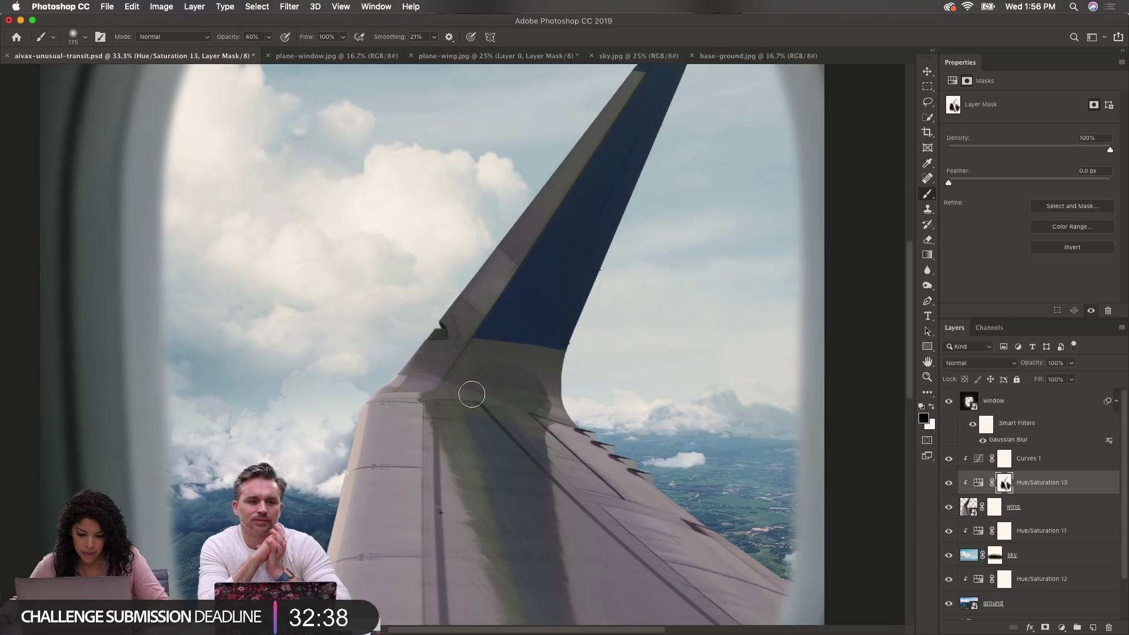
# Step: Compare the wing with Curves 1 hidden and shown, and delete the Curves 1 adjustment layer
pyautogui.scroll(-3, 479, 391)
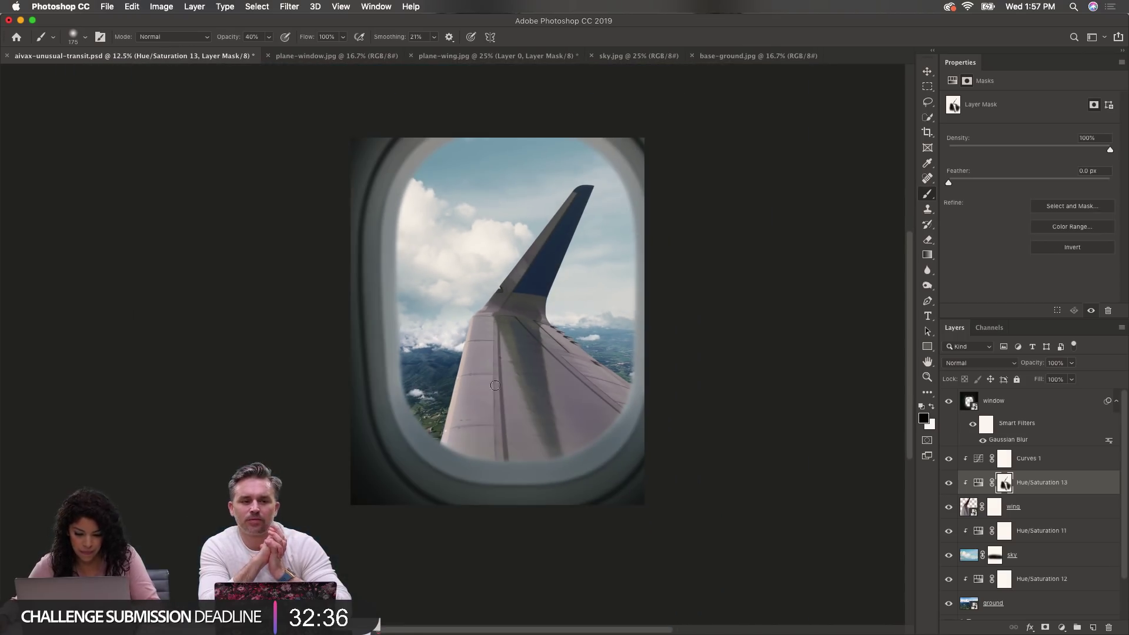
pyautogui.click(949, 459)
pyautogui.scroll(1, 533, 351)
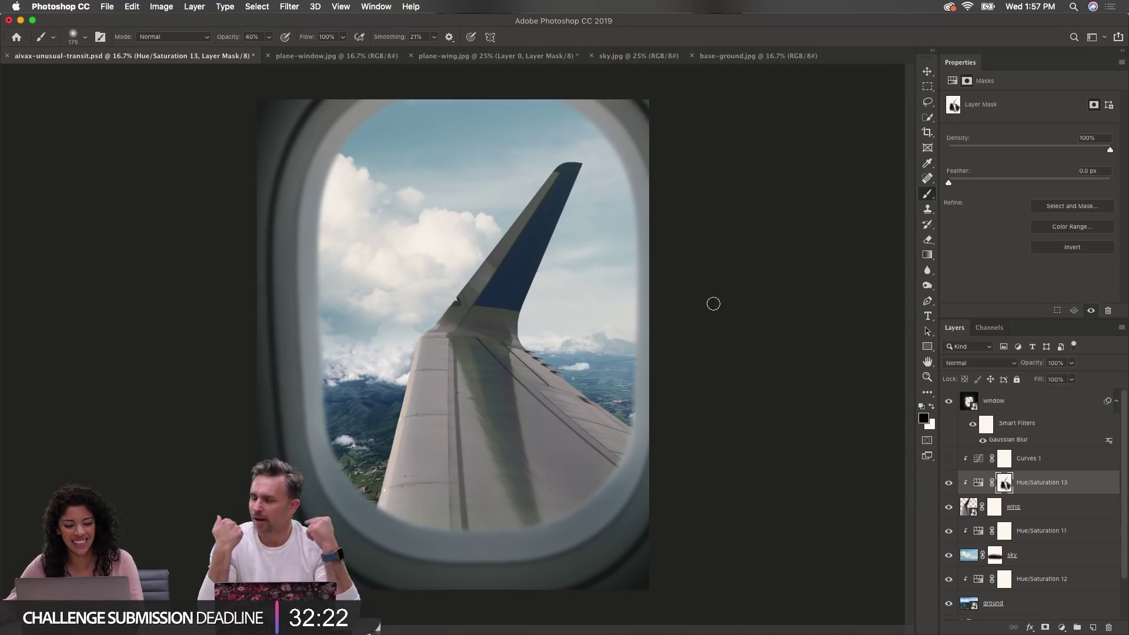
pyautogui.click(949, 458)
pyautogui.moveTo(1069, 467); pyautogui.dragTo(1109, 627)
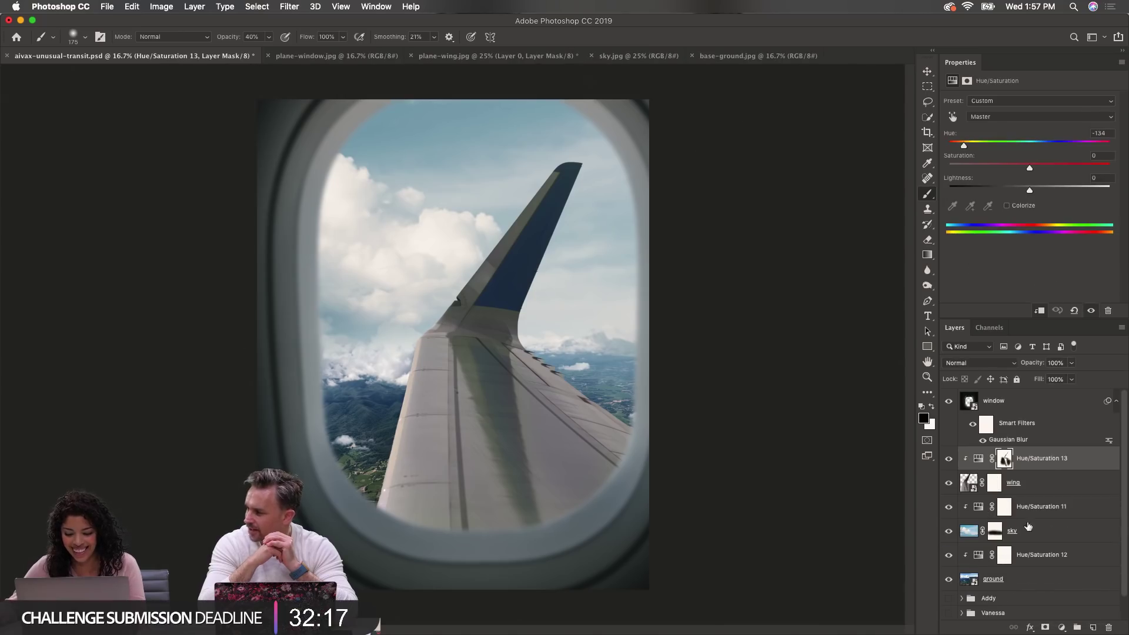
# Step: Toggle Hue/Saturation 13 to compare the wing's color, and set its saturation to -11
pyautogui.click(948, 459)
pyautogui.click(950, 458)
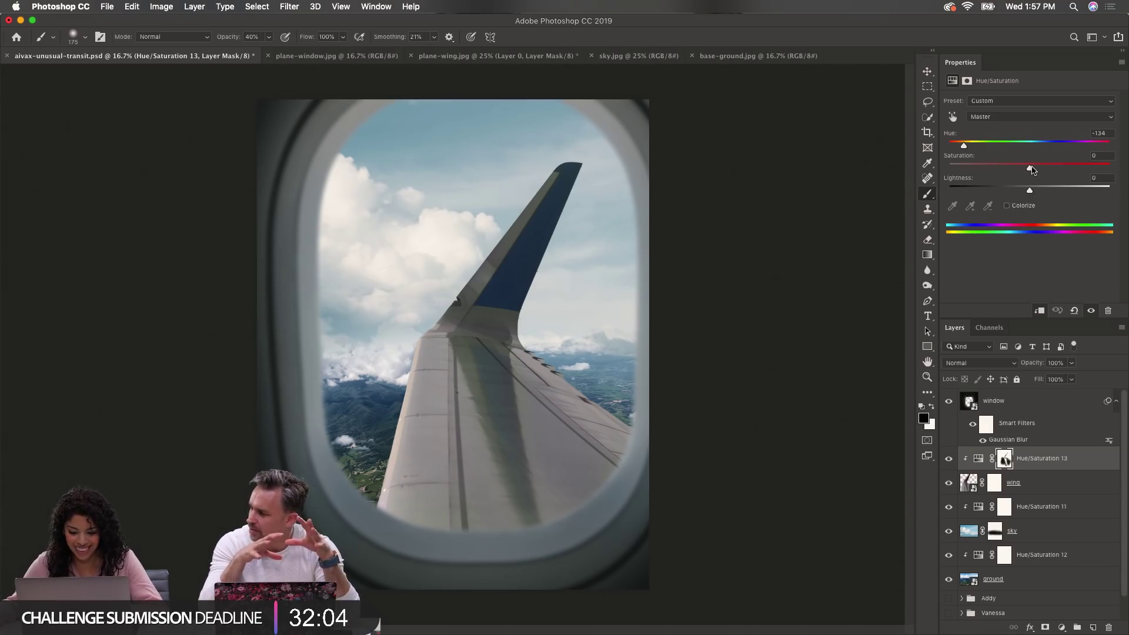
pyautogui.moveTo(1030, 169); pyautogui.dragTo(1020, 169)
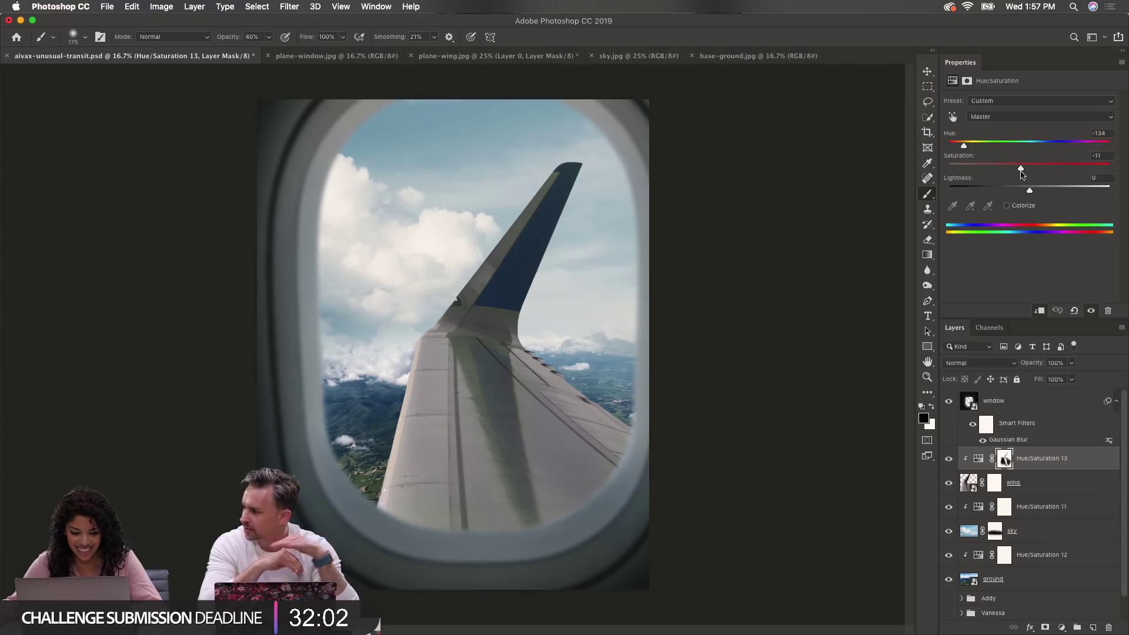
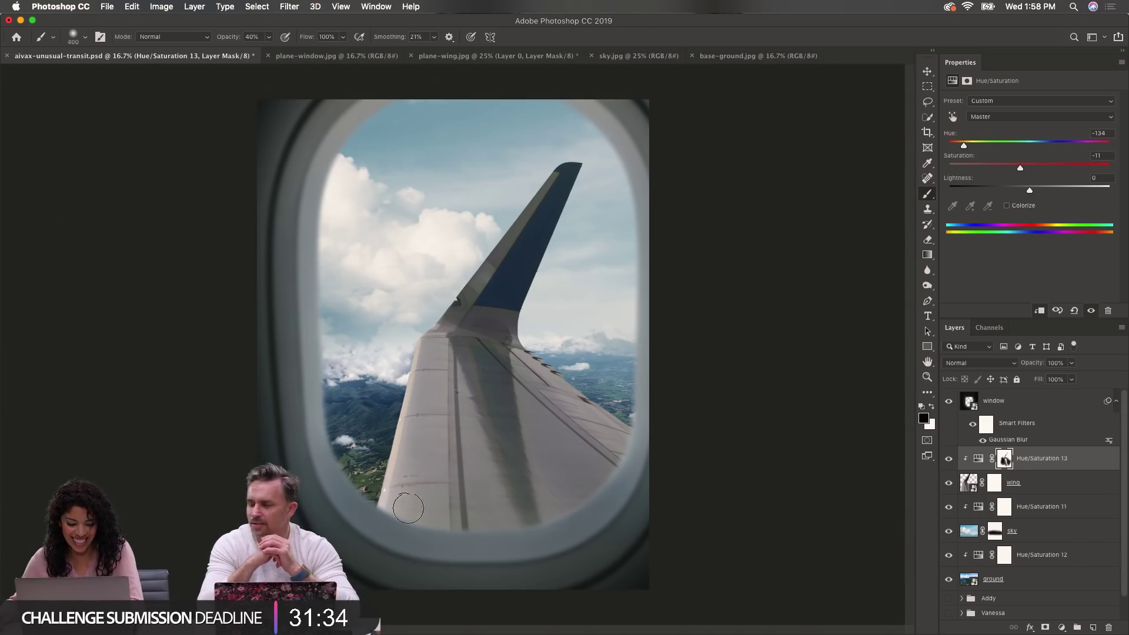
# Step: Enlarge the brush to 500 px and paint more of the wing's main surface out of the Hue/Saturation 13 mask
pyautogui.press(']')
pyautogui.press(']')
pyautogui.press(']')
pyautogui.press(']')
pyautogui.press(']')
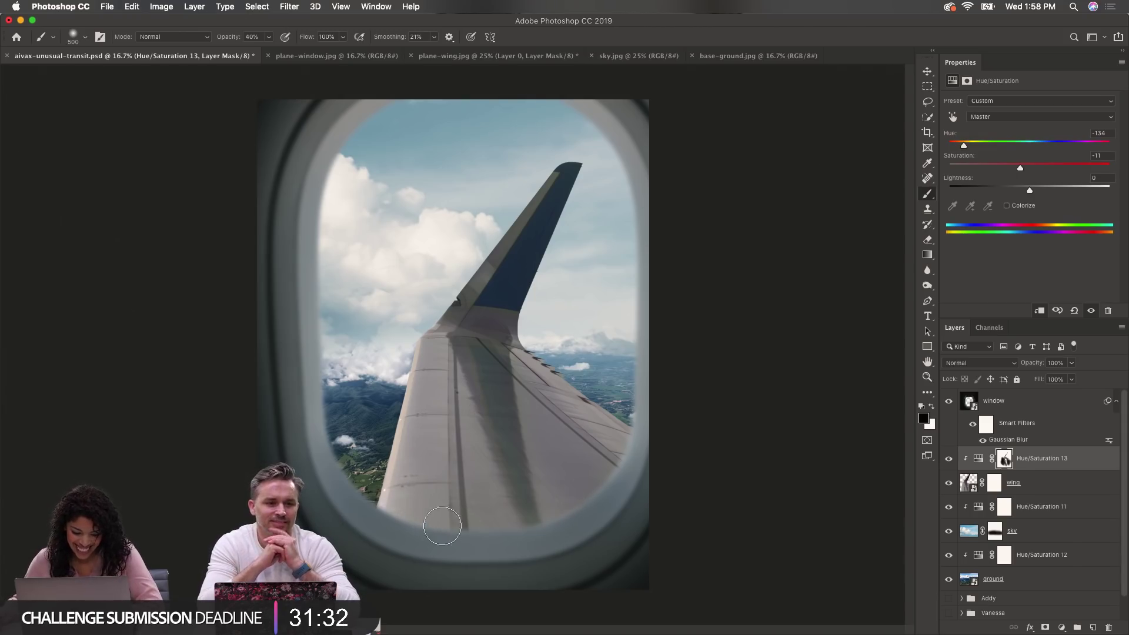
pyautogui.press('super+minus')
pyautogui.press('super+minus')
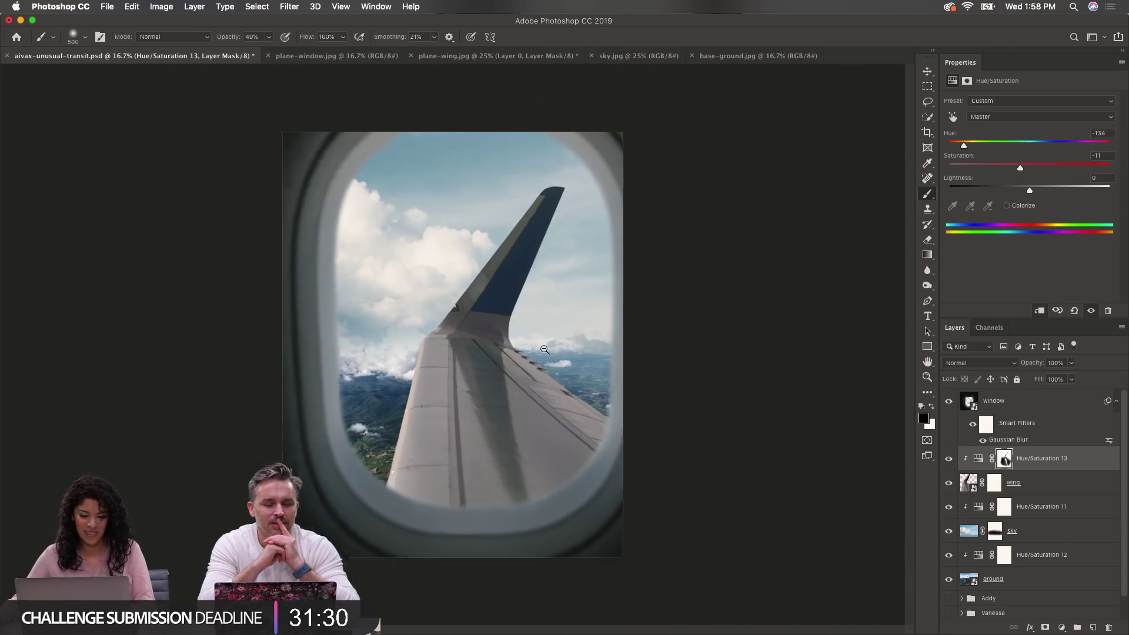
# Step: Mask Hue/Saturation 13 off the grey base of the winglet, reducing the brush to 100 px for the tighter areas
pyautogui.press('super+plus')
pyautogui.press('super+plus')
pyautogui.press('super+plus')
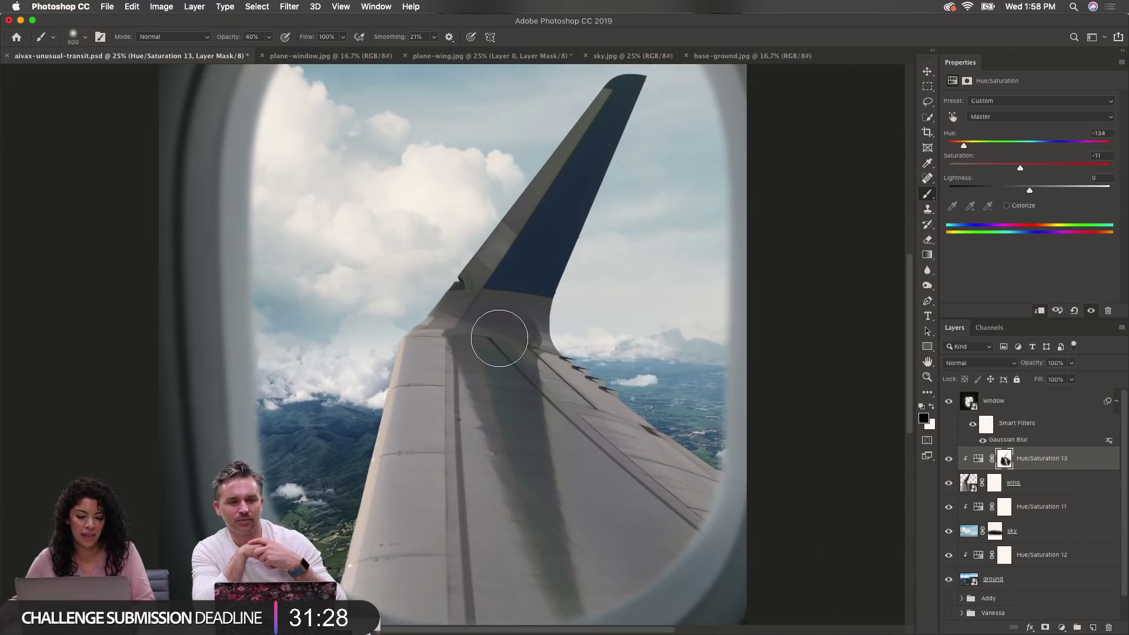
pyautogui.press('[')
pyautogui.press('[')
pyautogui.press('[')
pyautogui.press('[')
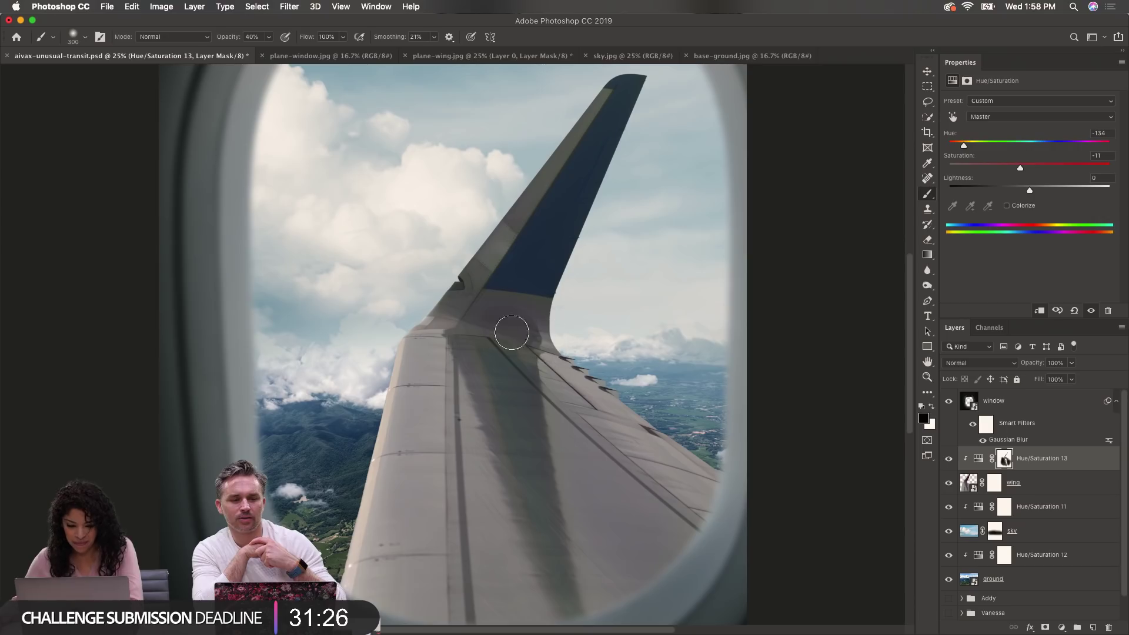
pyautogui.press('[')
pyautogui.press('[')
pyautogui.press('[')
pyautogui.press('[')
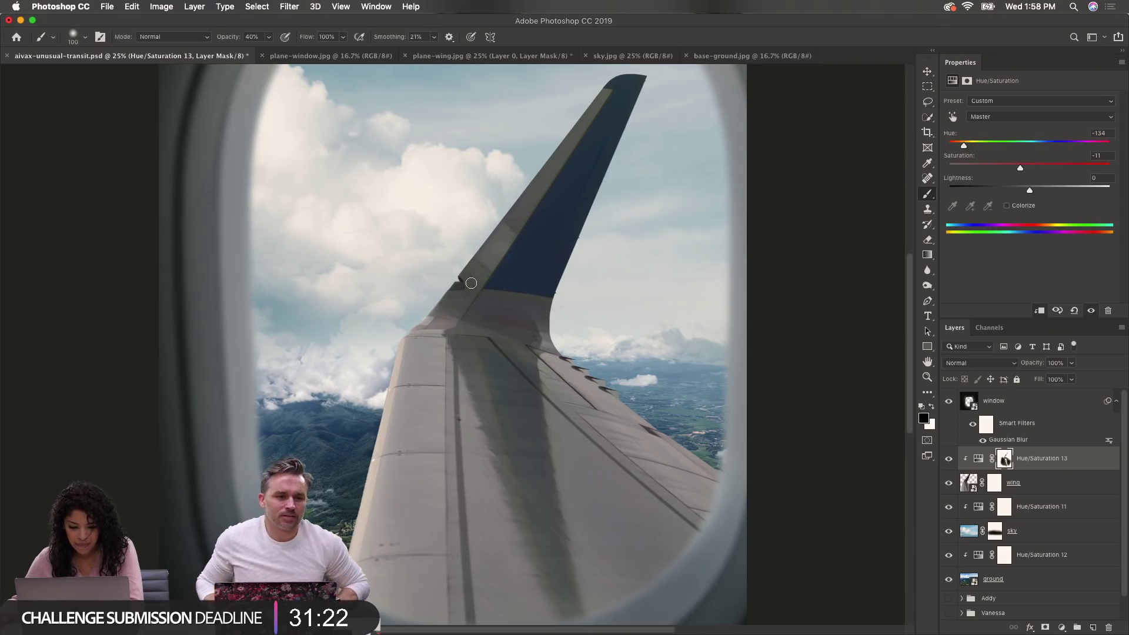
# Step: Compare the whole wing with Hue/Saturation 13 hidden and shown
pyautogui.press('super+minus')
pyautogui.scroll(2, 459, 358)
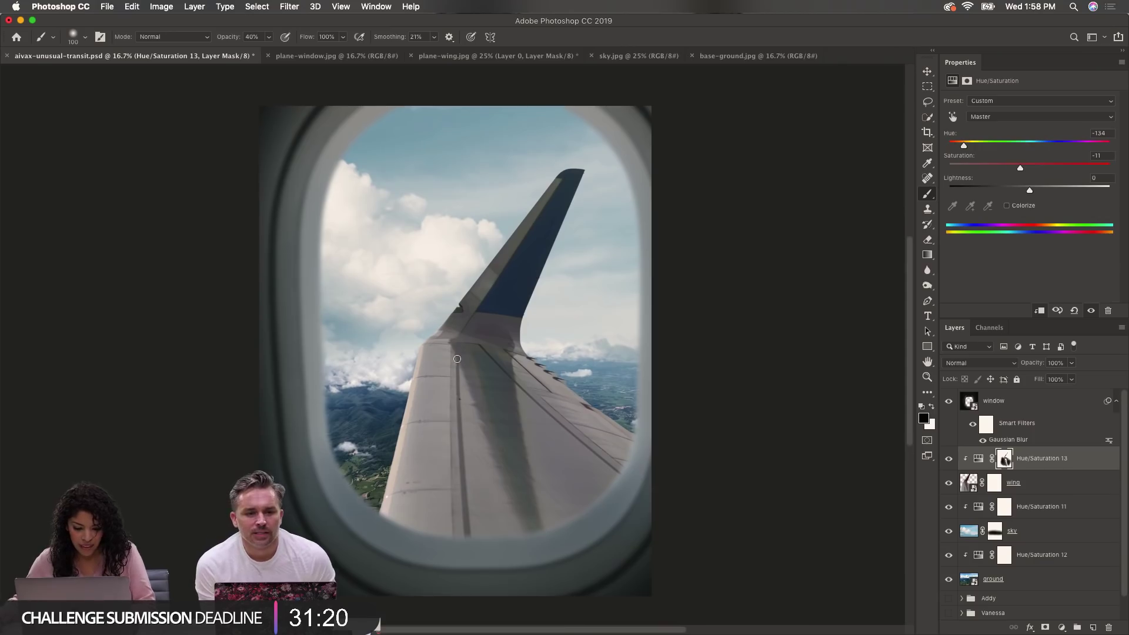
pyautogui.scroll(-1, 459, 358)
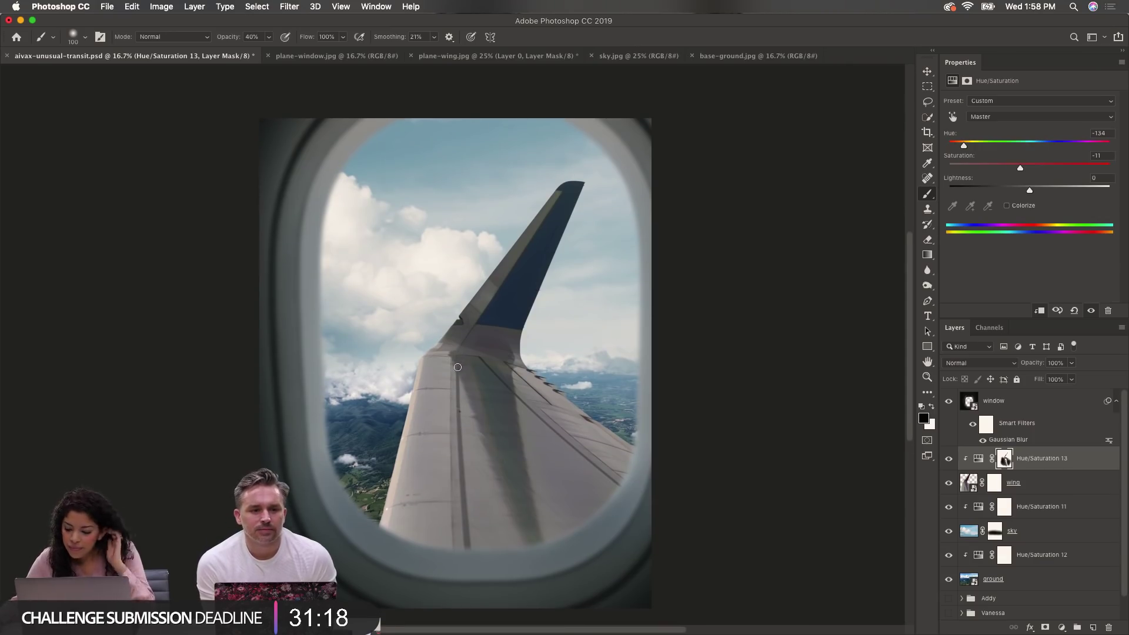
pyautogui.click(948, 460)
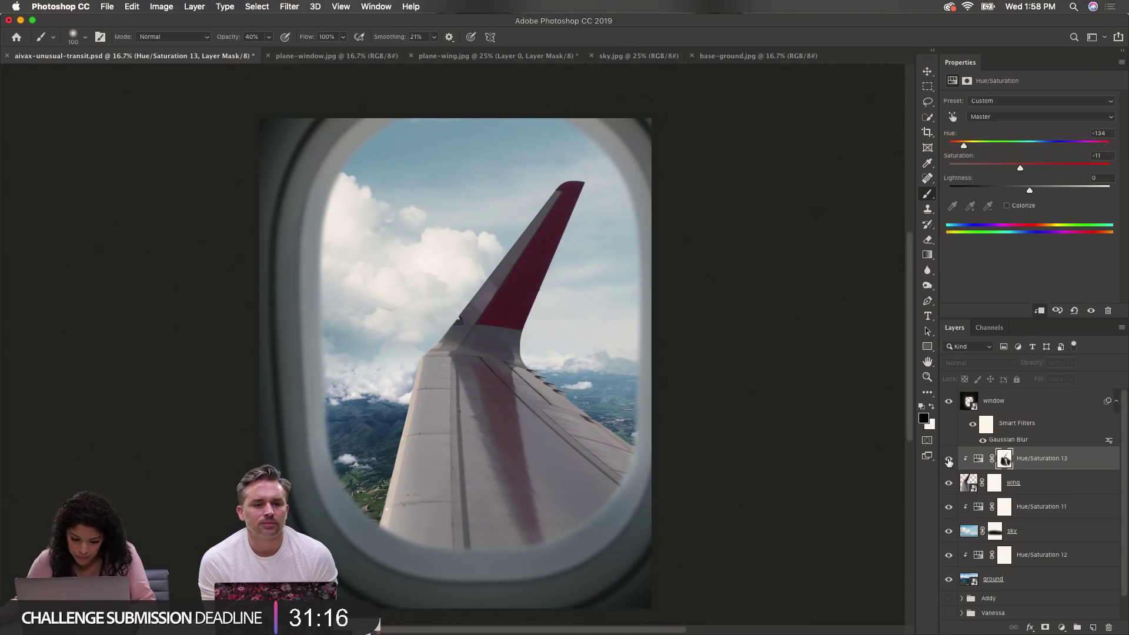
pyautogui.click(949, 460)
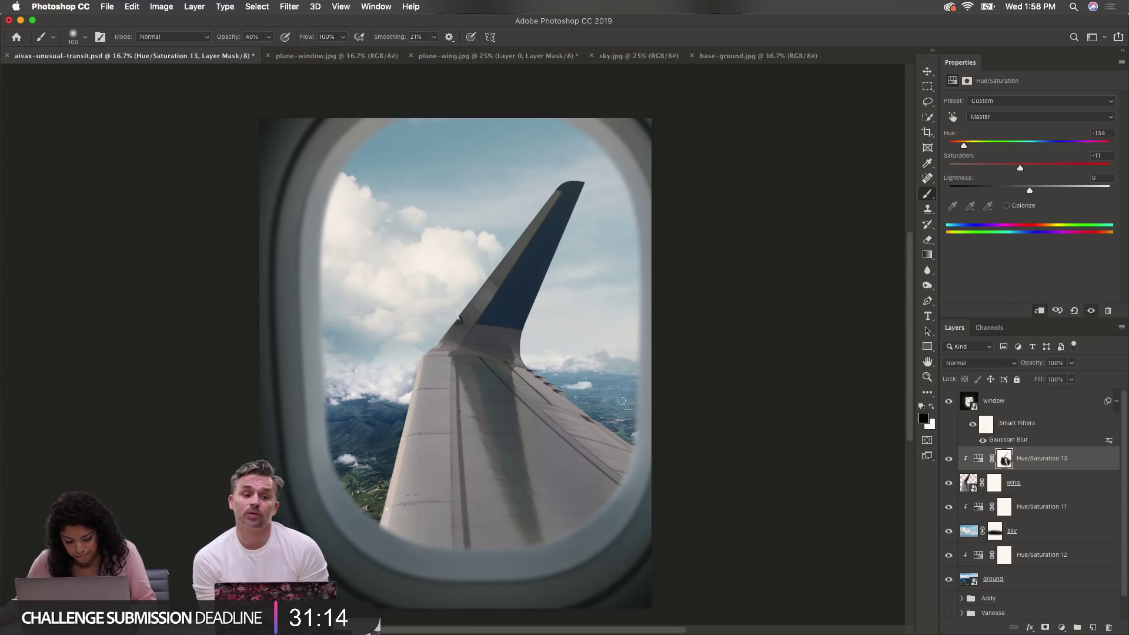
# Step: Refine the Hue/Saturation 13 mask along the edge between the winglet's blue panel and its grey base with a 45 px brush
pyautogui.scroll(4, 496, 341)
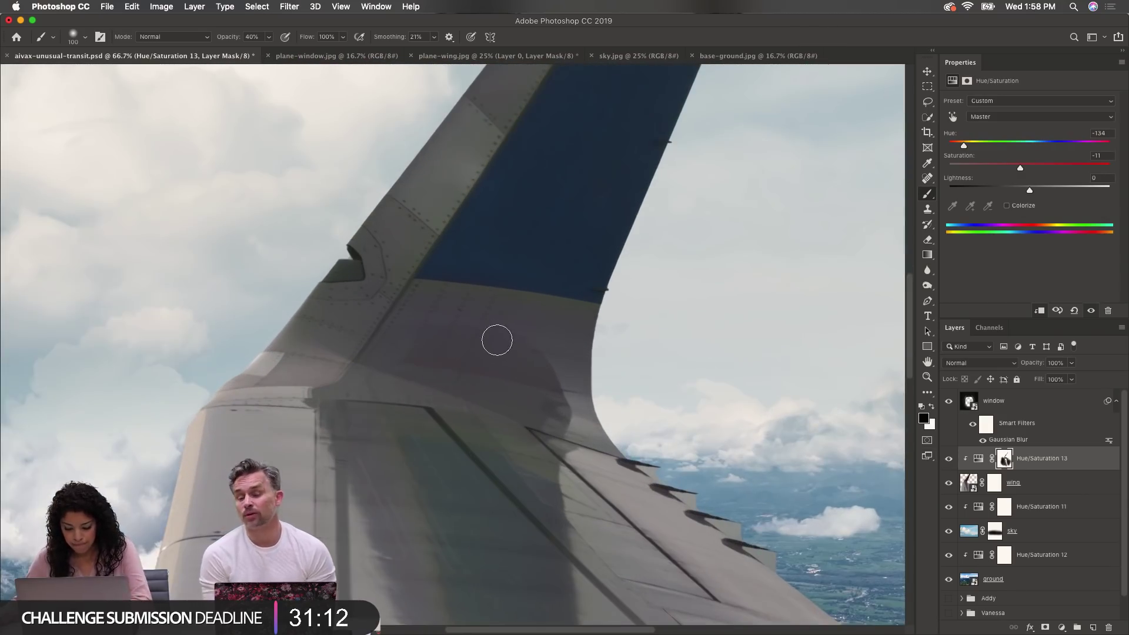
pyautogui.press('[')
pyautogui.press('[')
pyautogui.press('[')
pyautogui.press('[')
pyautogui.press('[')
pyautogui.press('[')
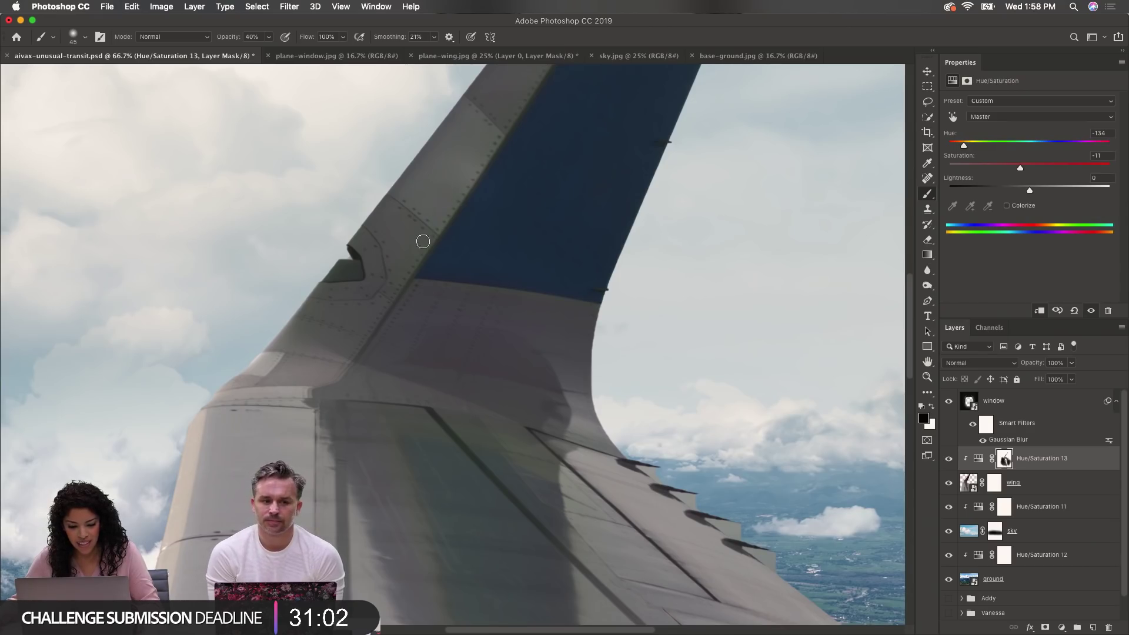
pyautogui.keyDown('alt'); pyautogui.click(408, 178); pyautogui.keyUp('alt')
pyautogui.keyDown('alt'); pyautogui.click(413, 175); pyautogui.keyUp('alt')
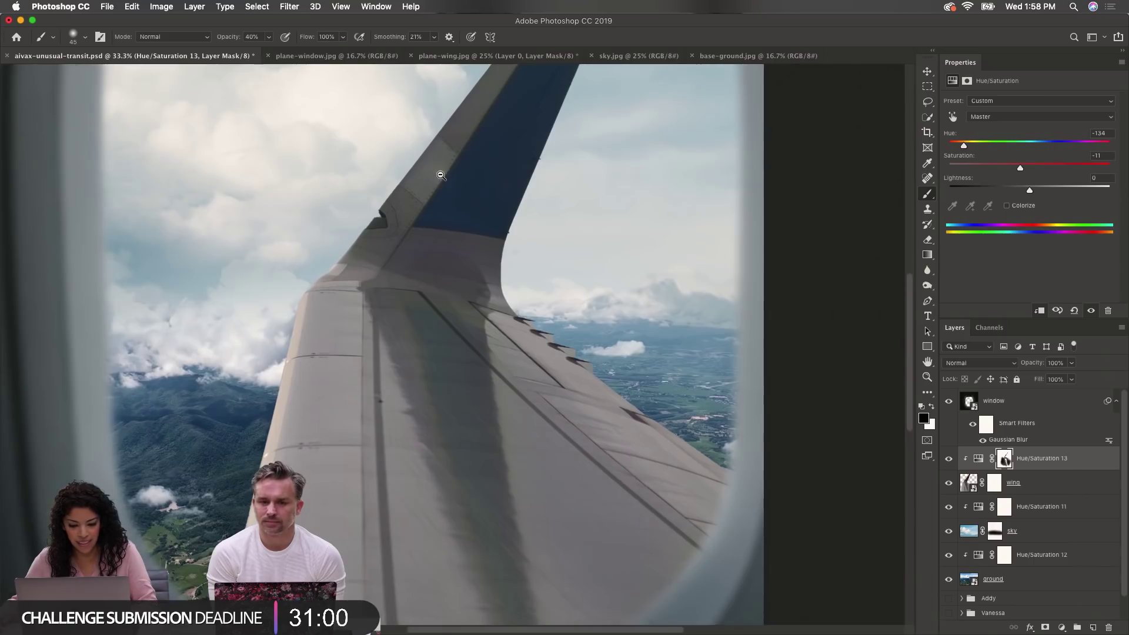
pyautogui.keyDown('alt'); pyautogui.click(441, 175); pyautogui.keyUp('alt')
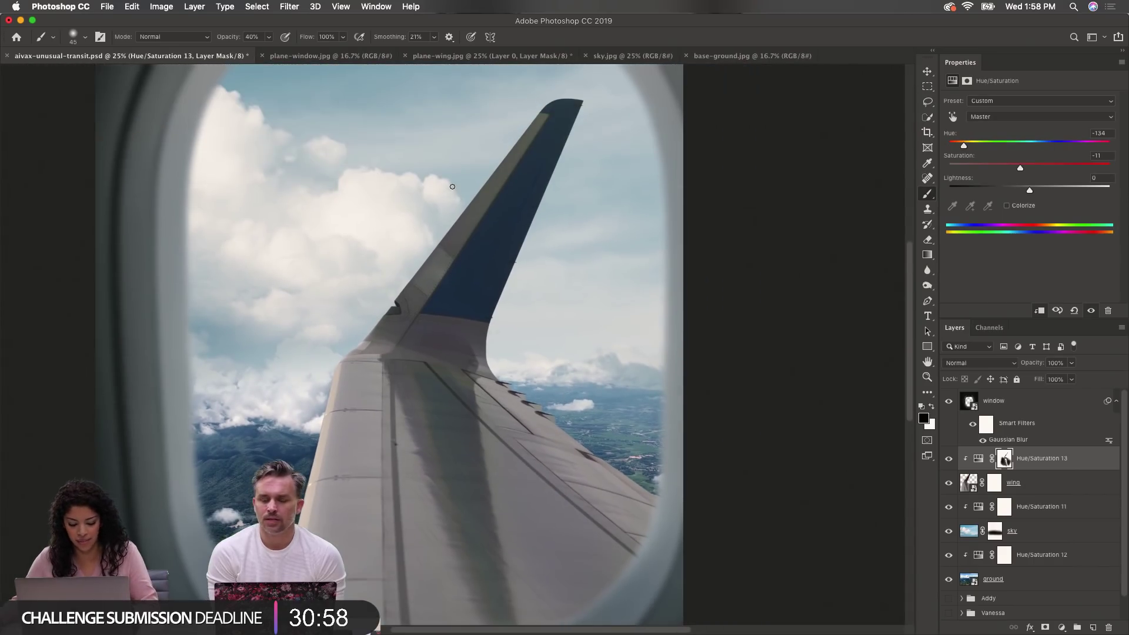
pyautogui.keyDown('alt'); pyautogui.click(454, 184); pyautogui.keyUp('alt')
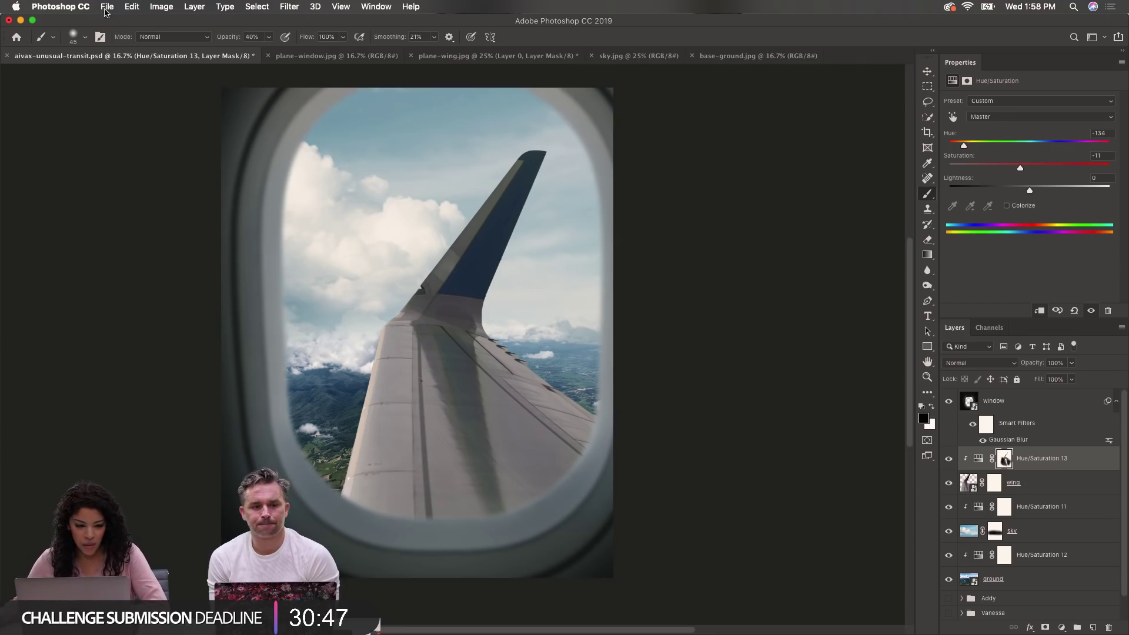
pyautogui.scroll(-1, 1007, 540)
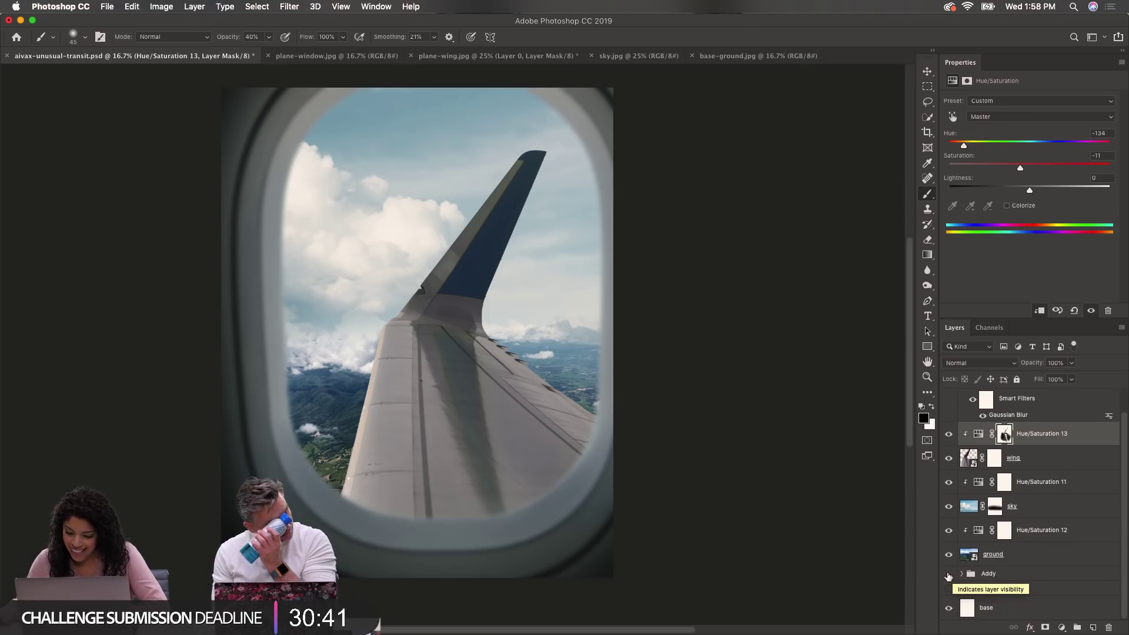
pyautogui.click(108, 7)
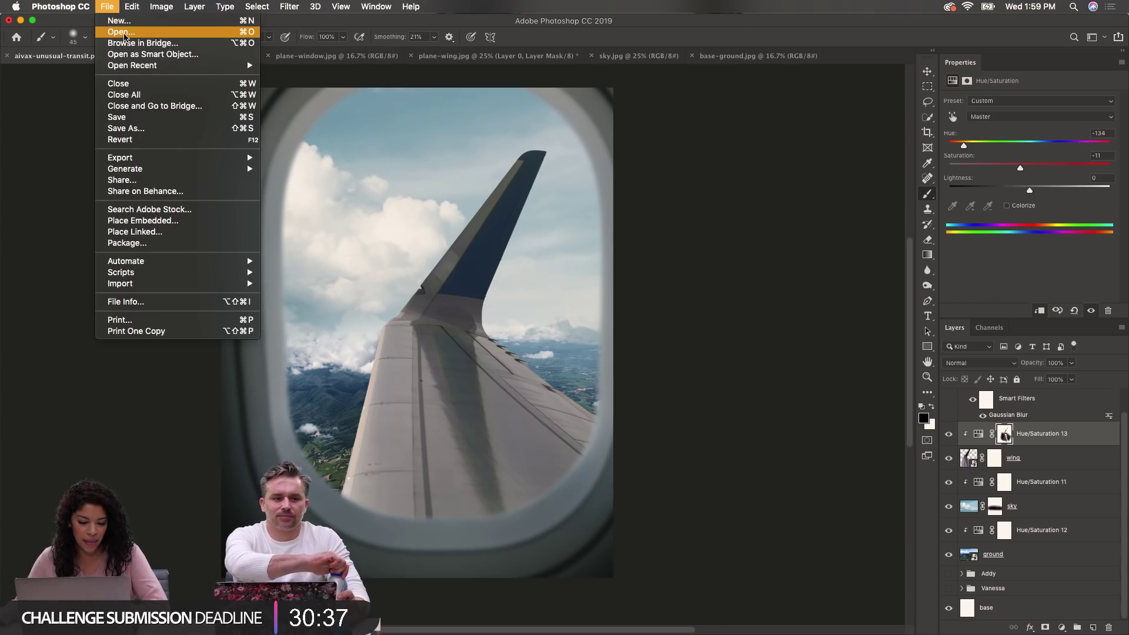
pyautogui.click(123, 35)
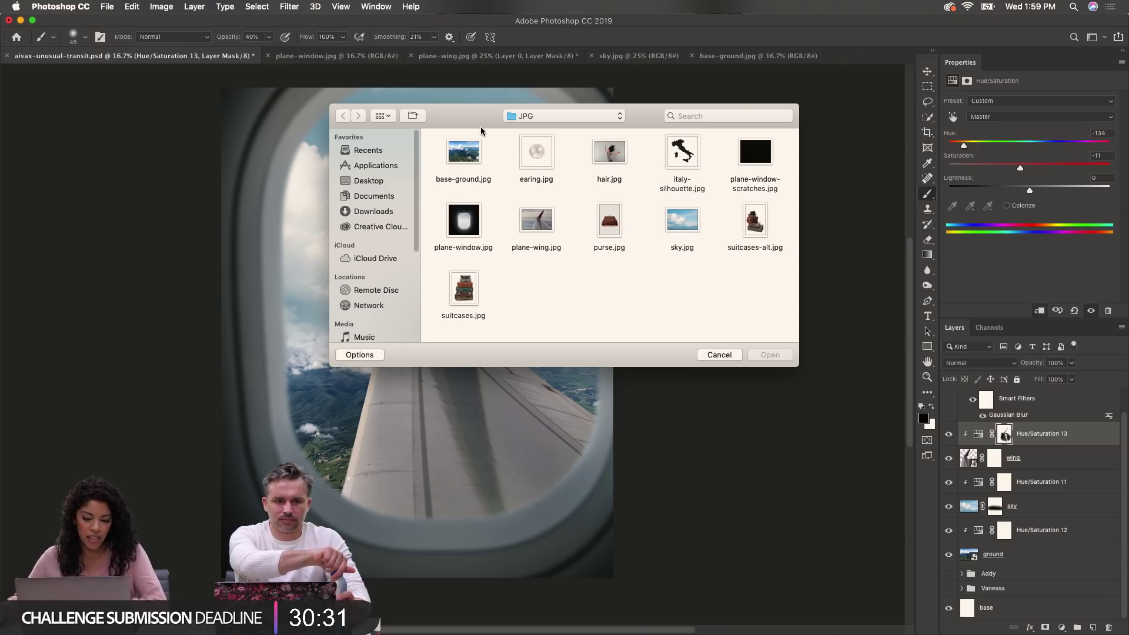
pyautogui.click(547, 117)
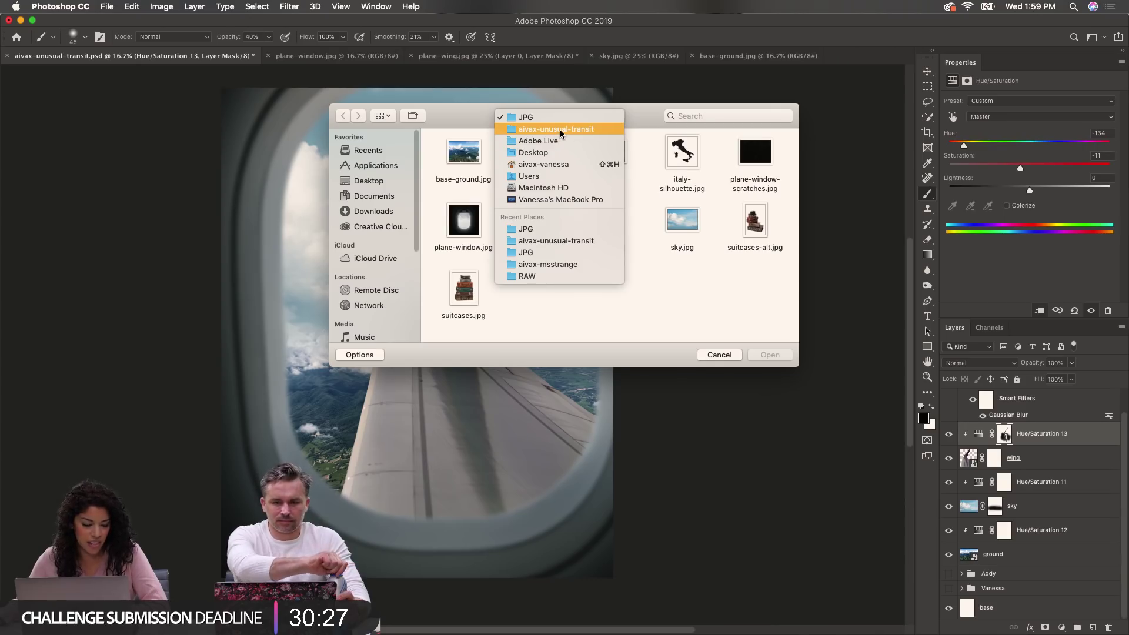
pyautogui.click(560, 129)
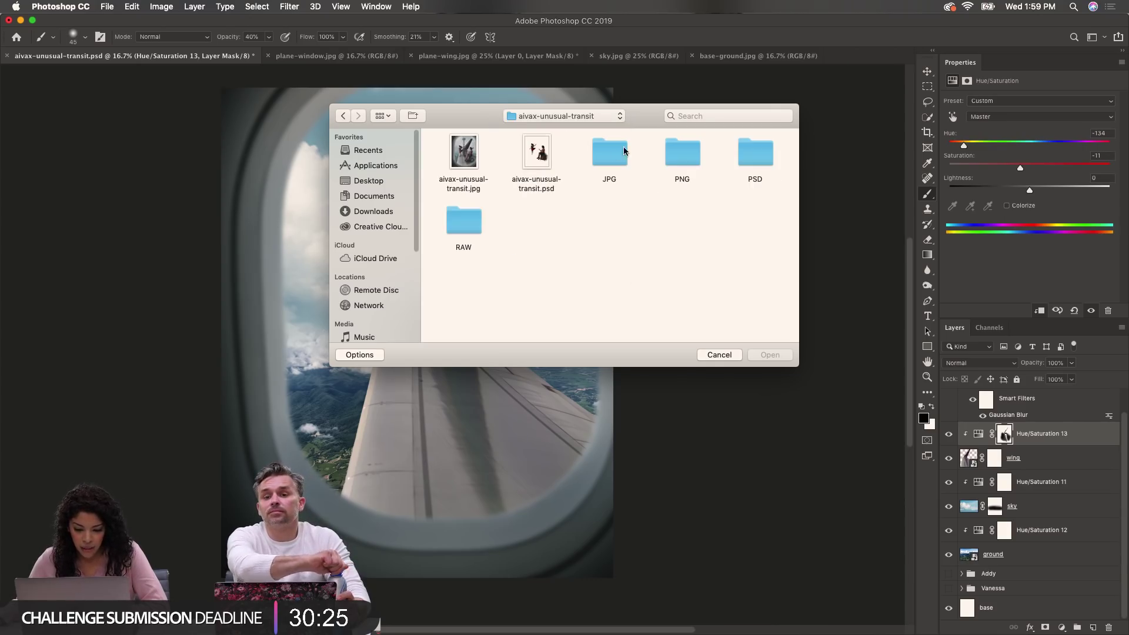
pyautogui.doubleClick(470, 225)
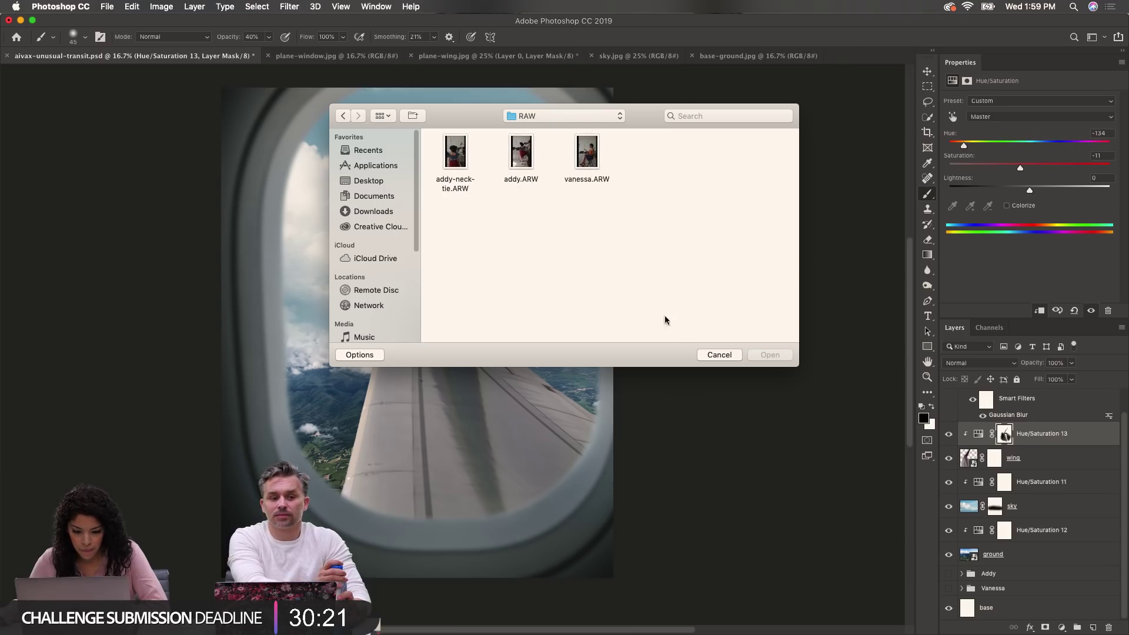
pyautogui.click(715, 354)
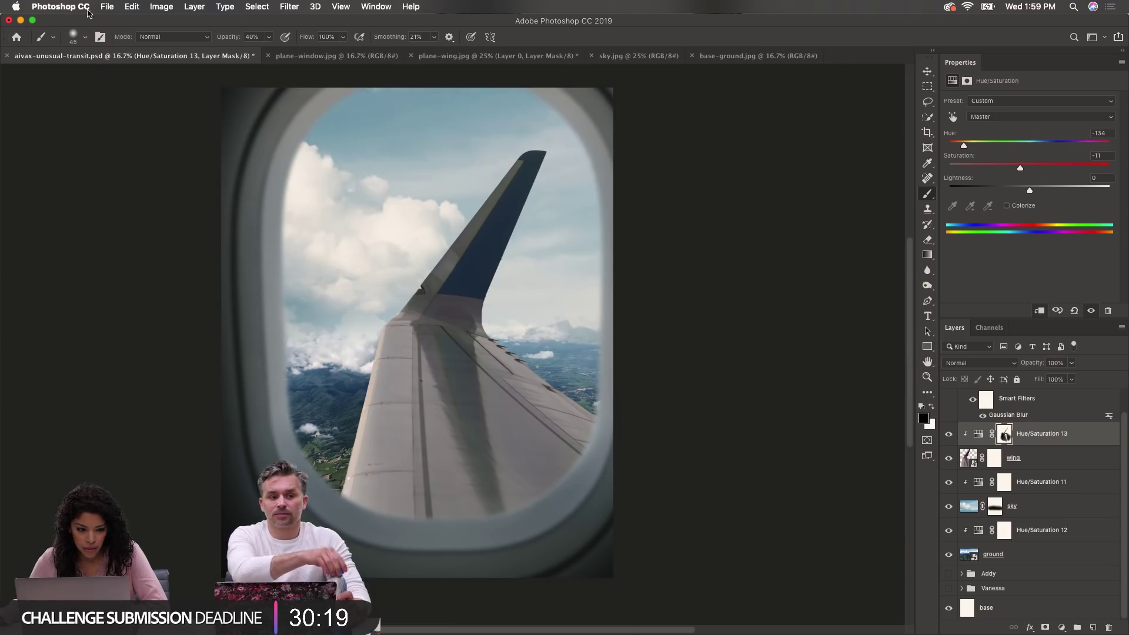
# Step: Open addy.ARW from the aivax-unusual-transit RAW folder in Camera Raw, examine the original photo, and cancel without importing it
pyautogui.click(107, 7)
pyautogui.click(118, 31)
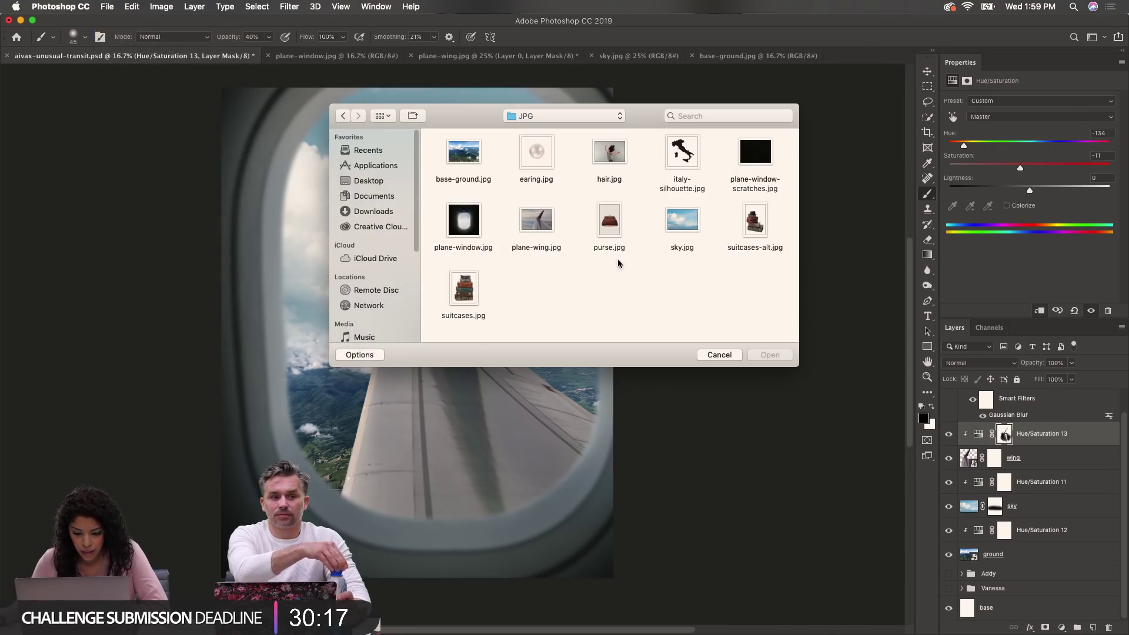
pyautogui.click(546, 116)
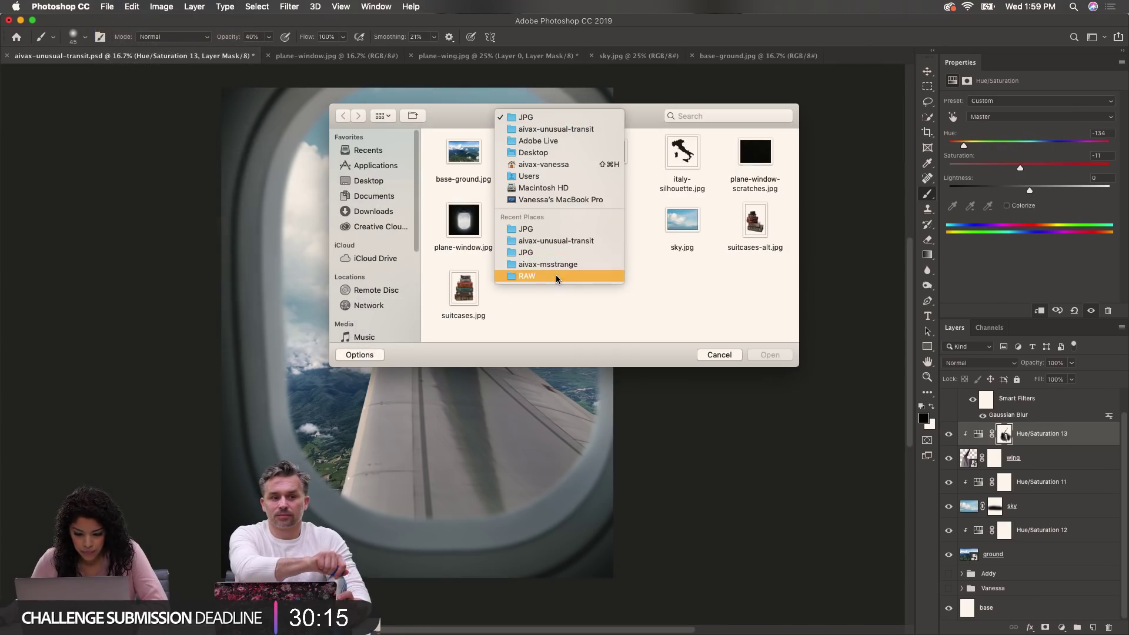
pyautogui.click(557, 240)
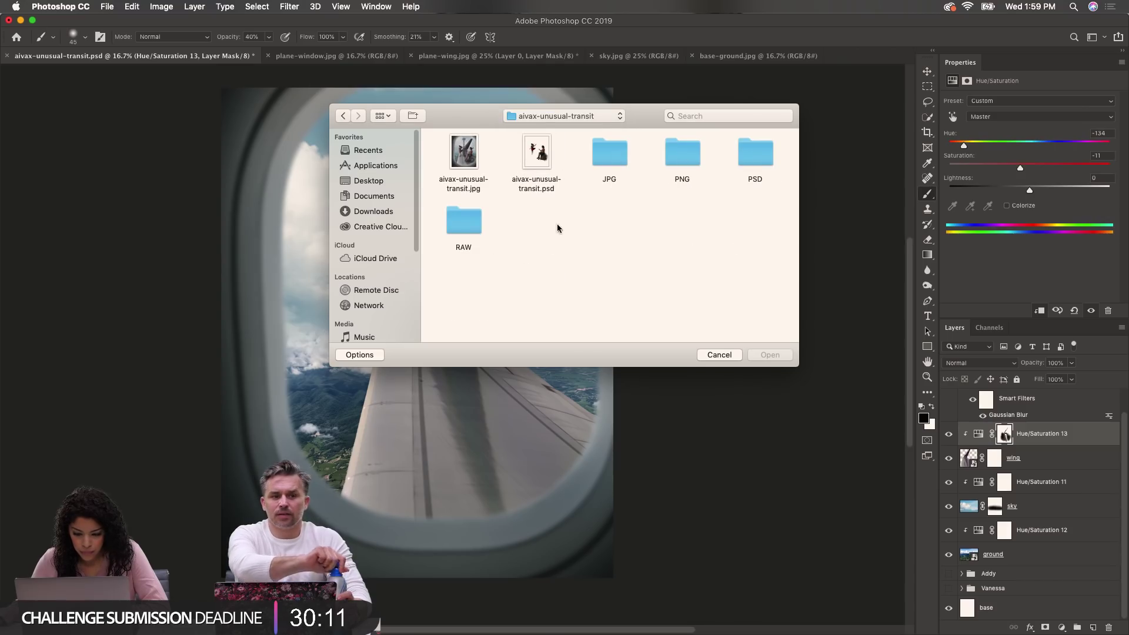
pyautogui.doubleClick(456, 222)
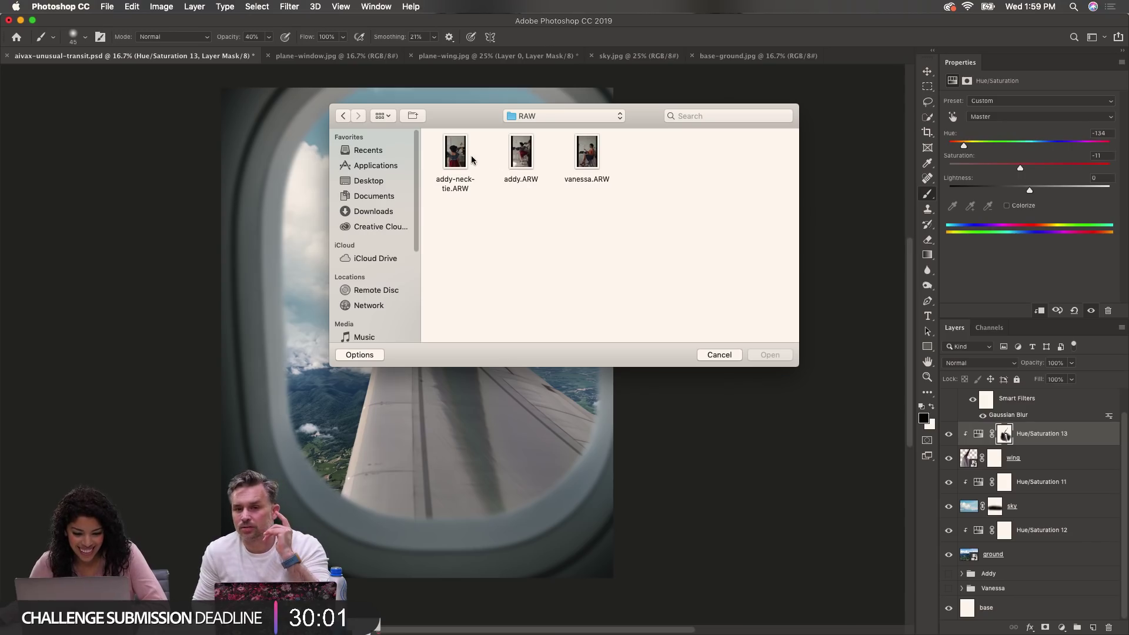
pyautogui.click(521, 155)
pyautogui.click(758, 355)
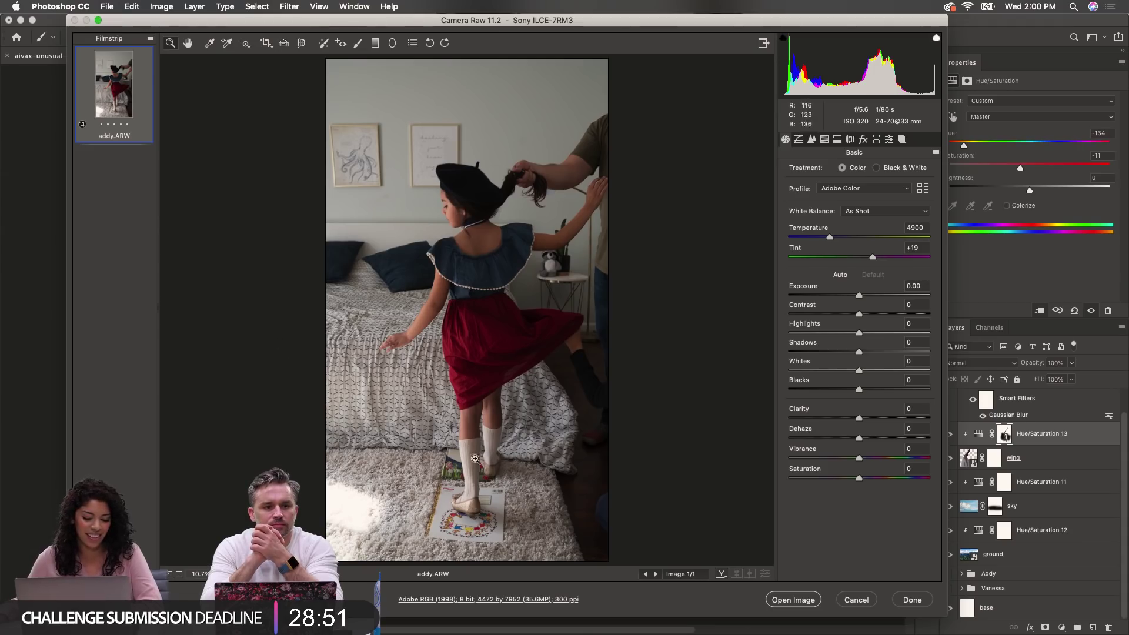
pyautogui.click(845, 602)
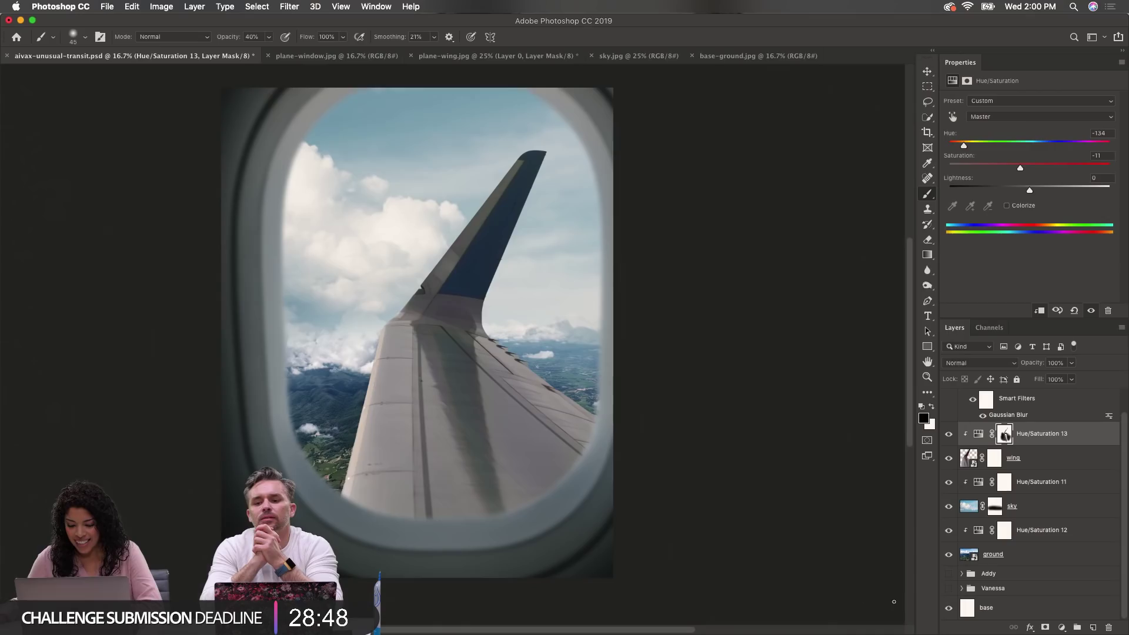
# Step: Show and expand the Addy layer group and move it to the top of the layer stack, above the window layer
pyautogui.click(949, 575)
pyautogui.click(961, 574)
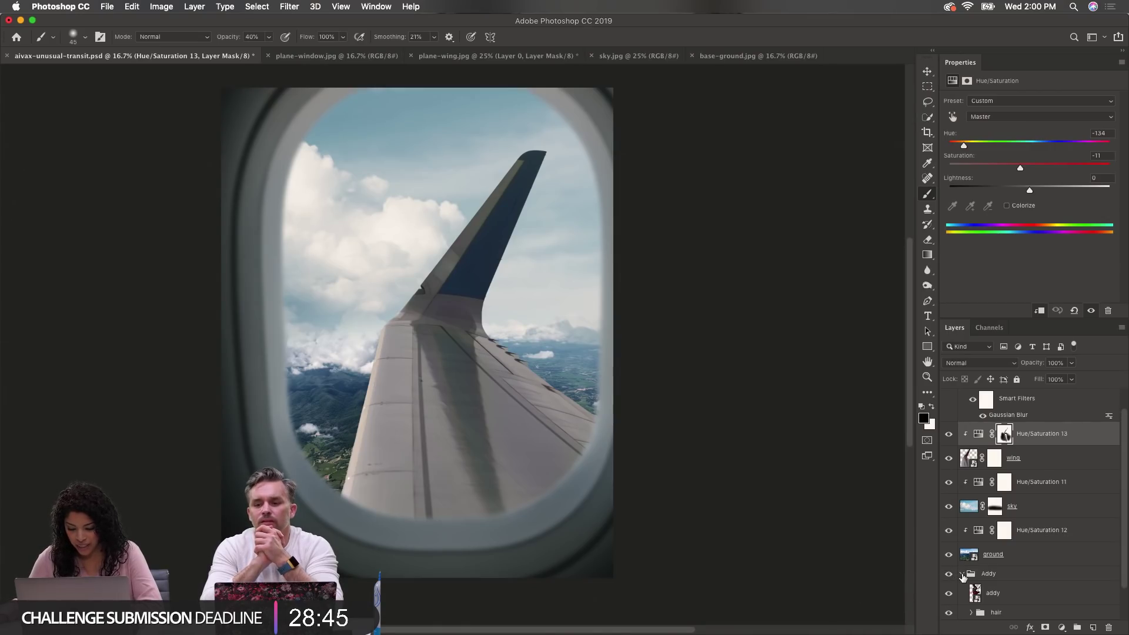
pyautogui.scroll(-2, 957, 579)
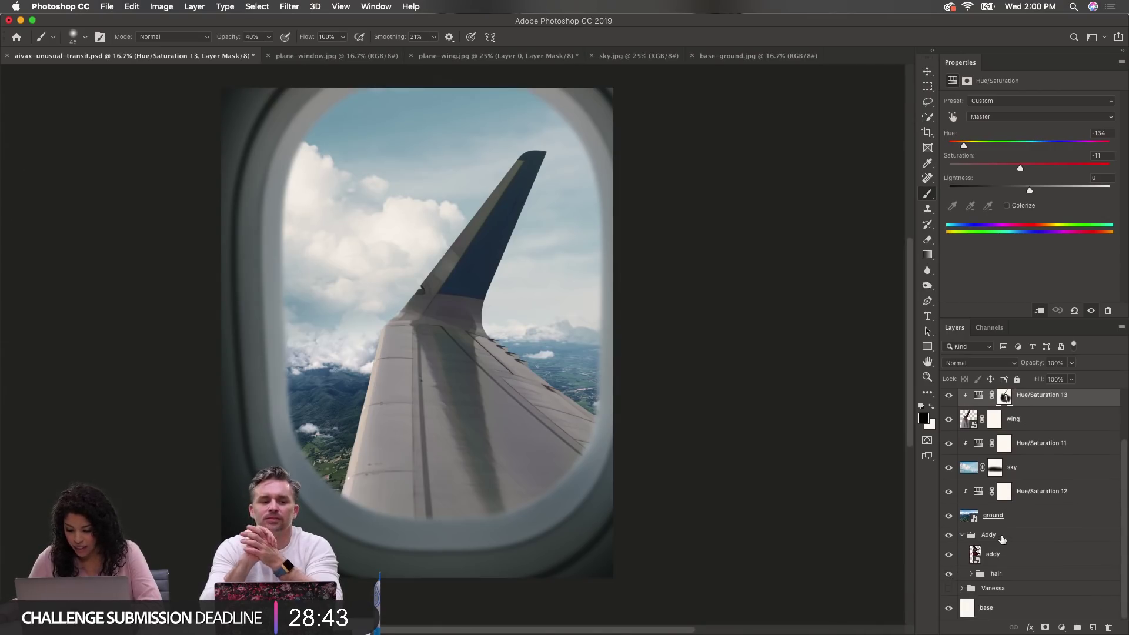
pyautogui.doubleClick(1017, 536)
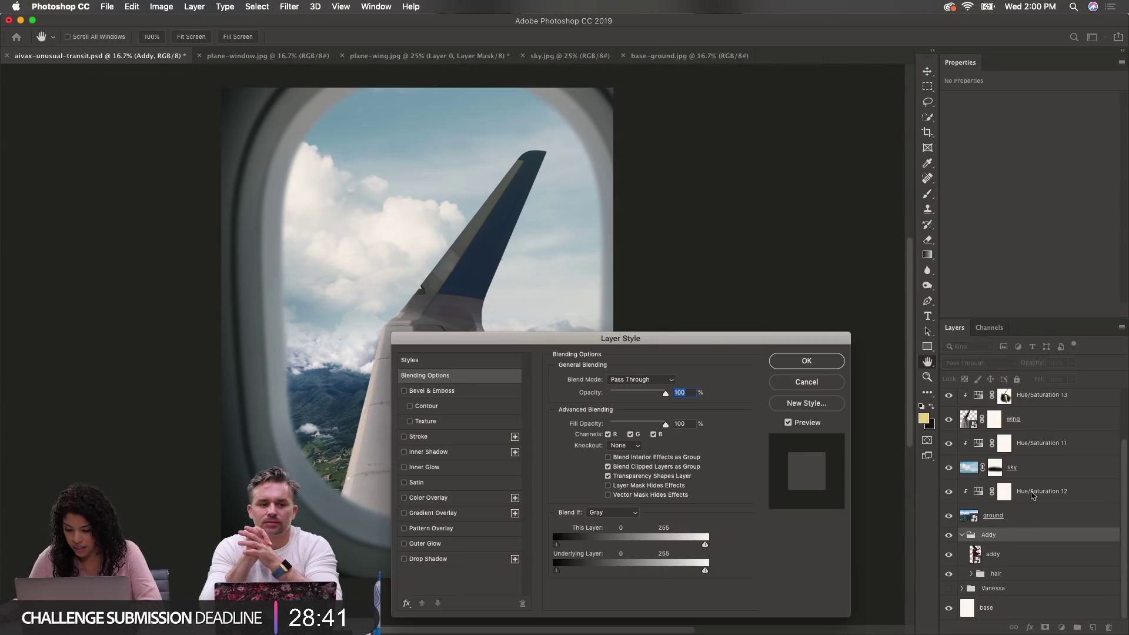
pyautogui.click(786, 383)
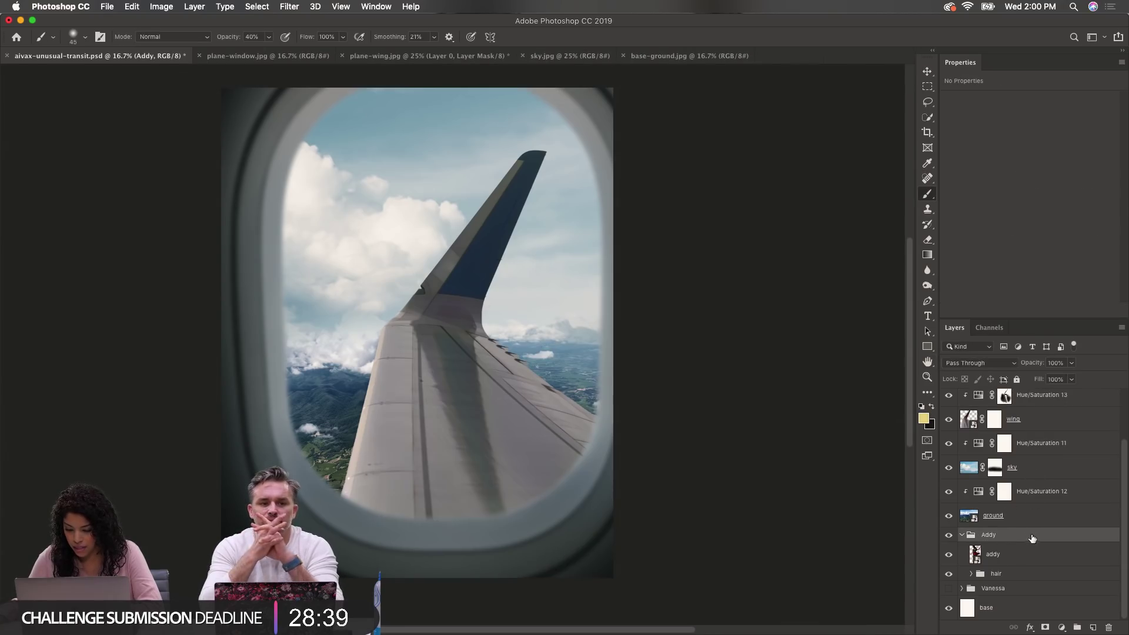
pyautogui.moveTo(1031, 538); pyautogui.dragTo(1019, 391)
# Step: Move the girl so her feet rest on the near edge of the plane wing, and expand her nested hair group
pyautogui.press('v')
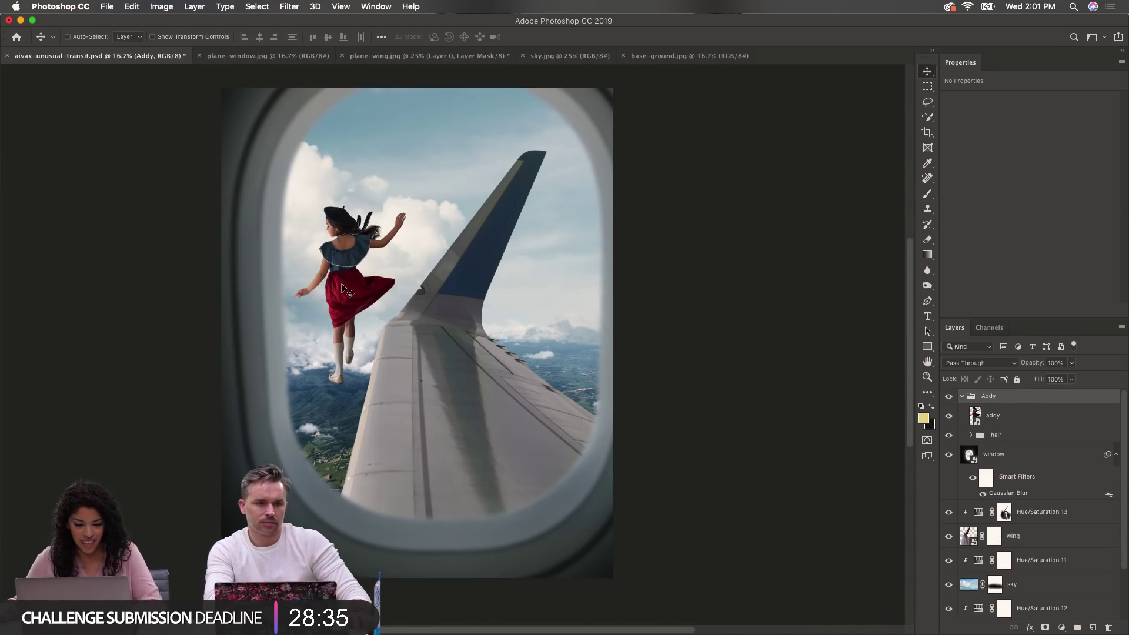
pyautogui.moveTo(341, 285); pyautogui.dragTo(388, 297)
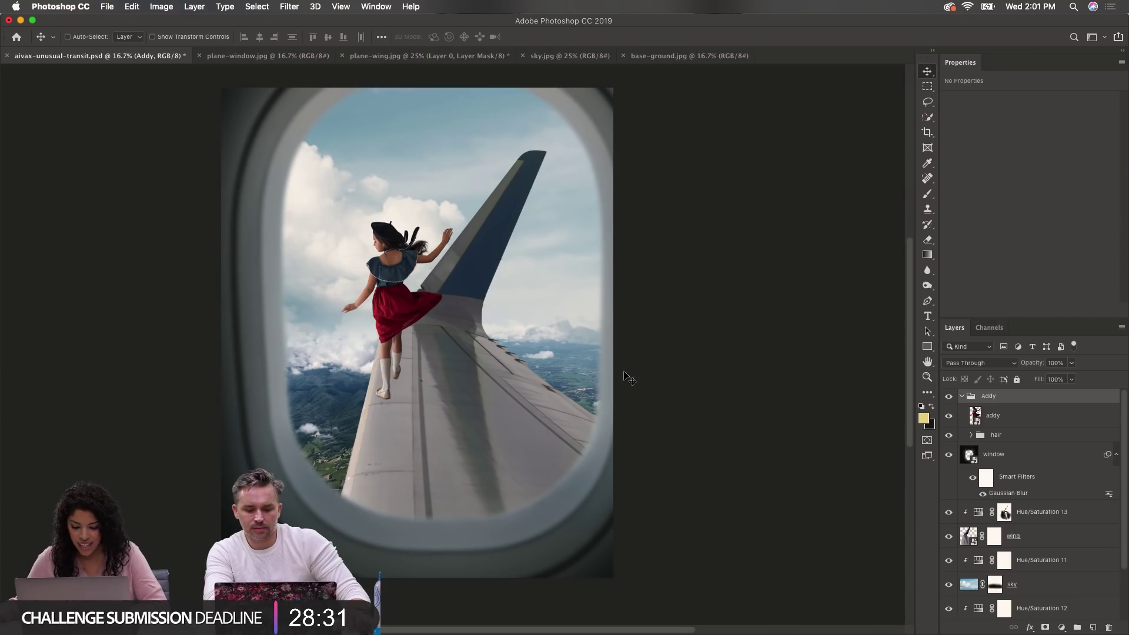
pyautogui.keyDown('super'); pyautogui.click(429, 254); pyautogui.keyUp('super')
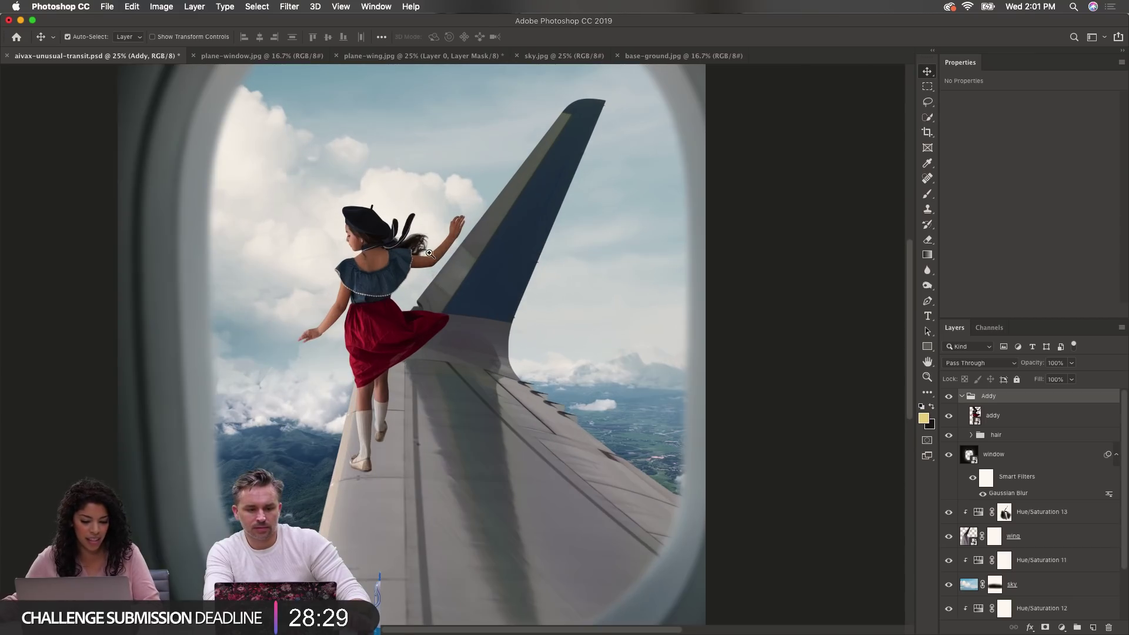
pyautogui.click(971, 435)
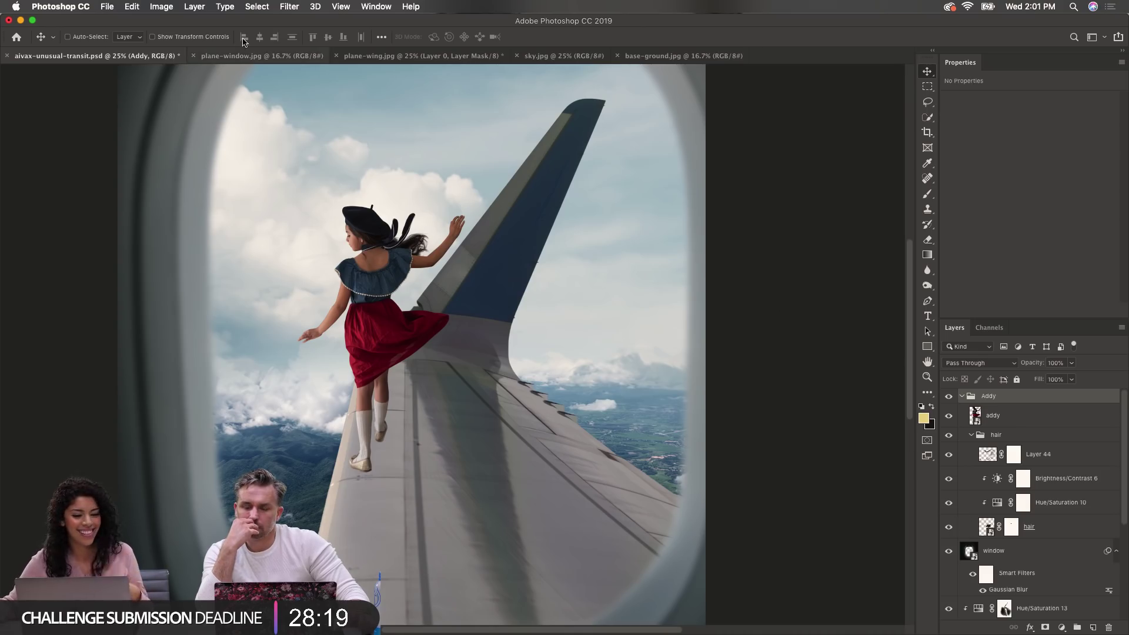
# Step: Open hair.jpg from the JPG folder to examine the source photo of the flowing hair, and close it again
pyautogui.click(106, 8)
pyautogui.click(114, 35)
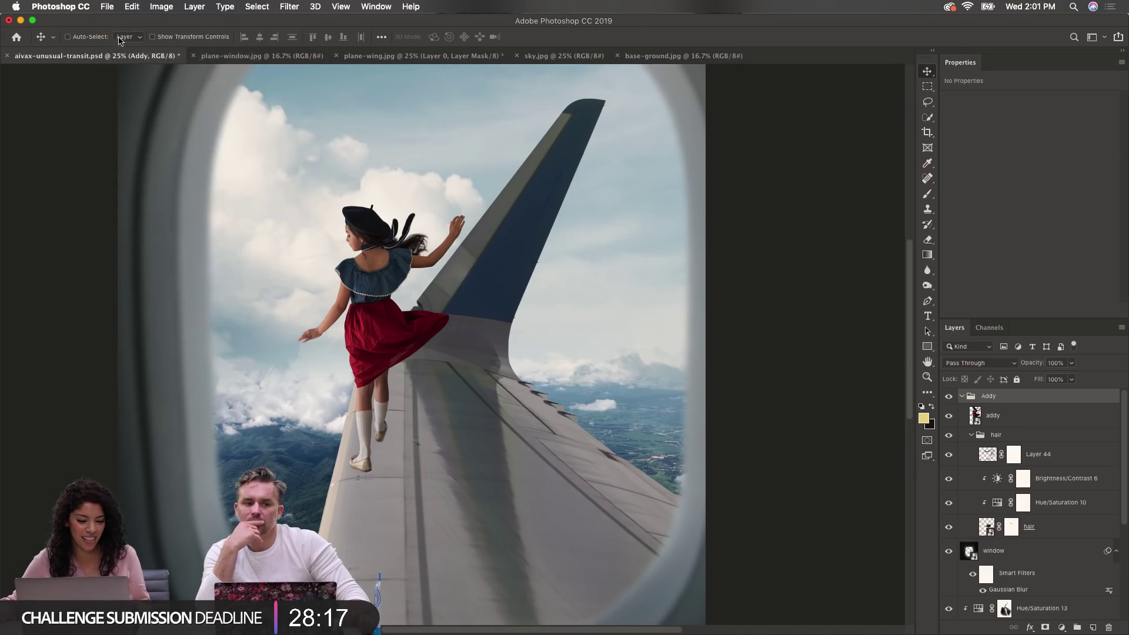
pyautogui.click(609, 115)
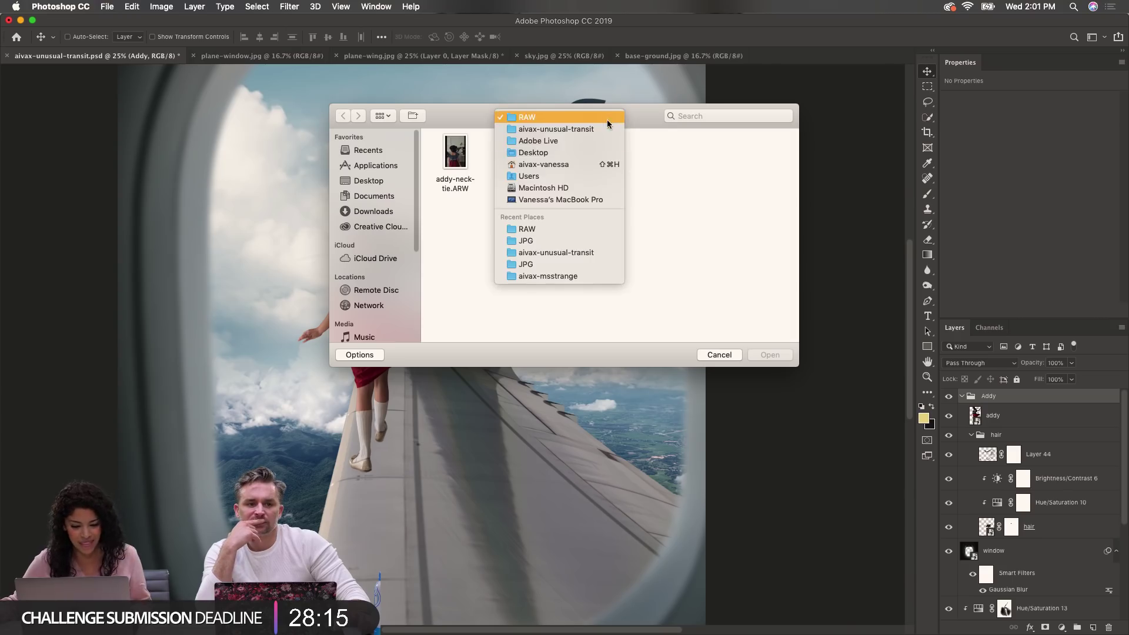
pyautogui.click(556, 130)
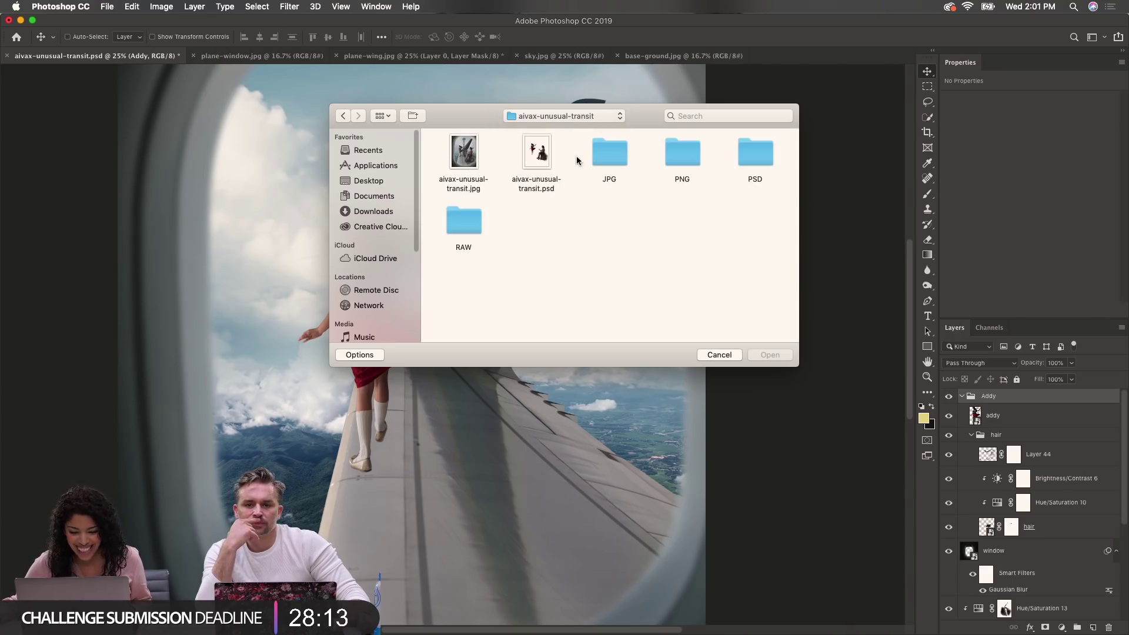
pyautogui.doubleClick(611, 152)
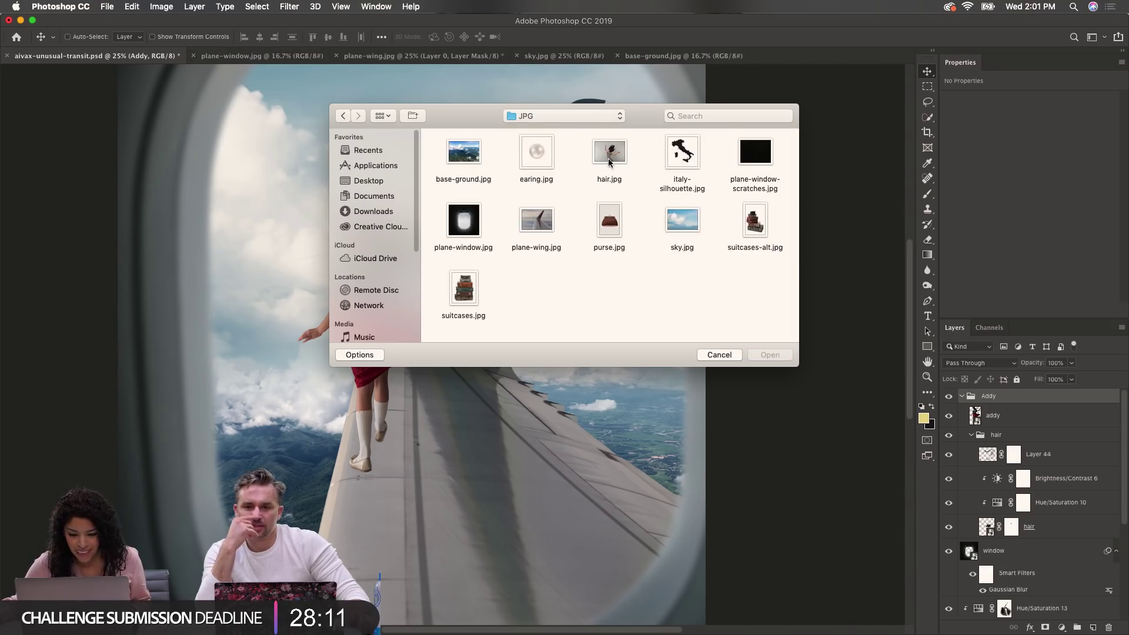
pyautogui.click(610, 158)
pyautogui.doubleClick(614, 173)
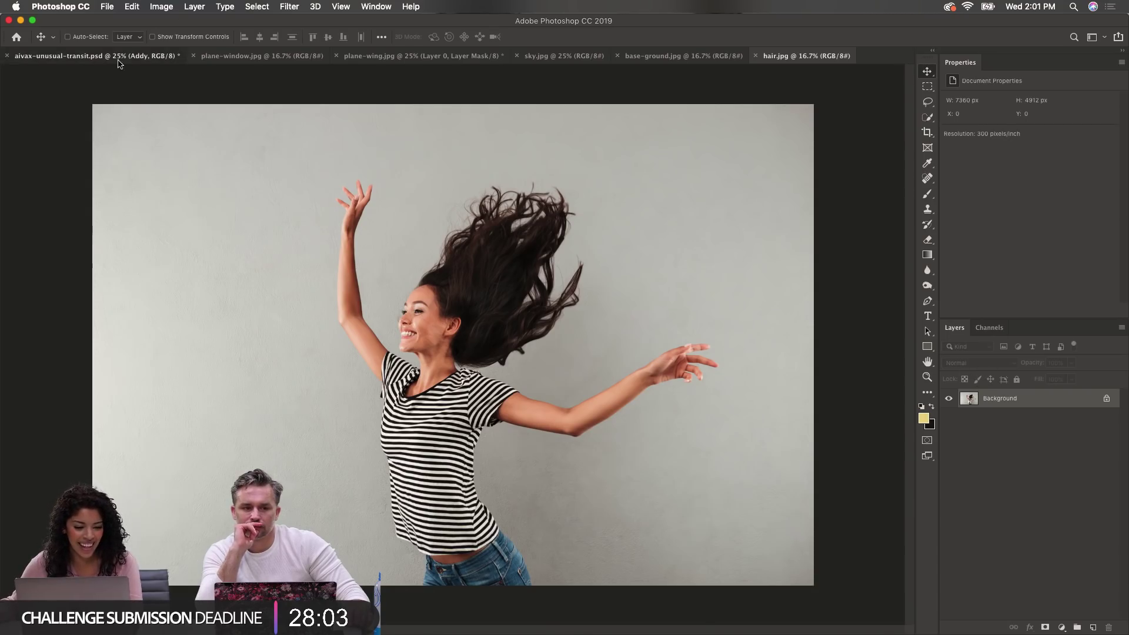
pyautogui.click(109, 55)
pyautogui.click(755, 55)
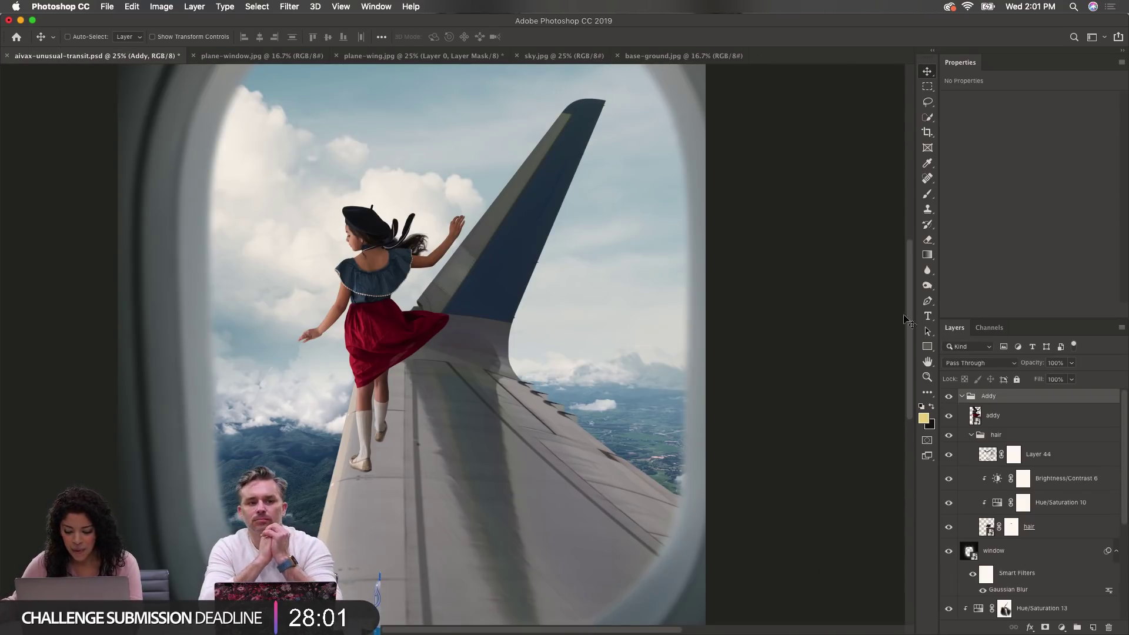
# Step: Select the hair layer and compare the girl's hair with and without its Hue/Saturation and Brightness/Contrast adjustments and the painted Layer 44
pyautogui.press('super+equal')
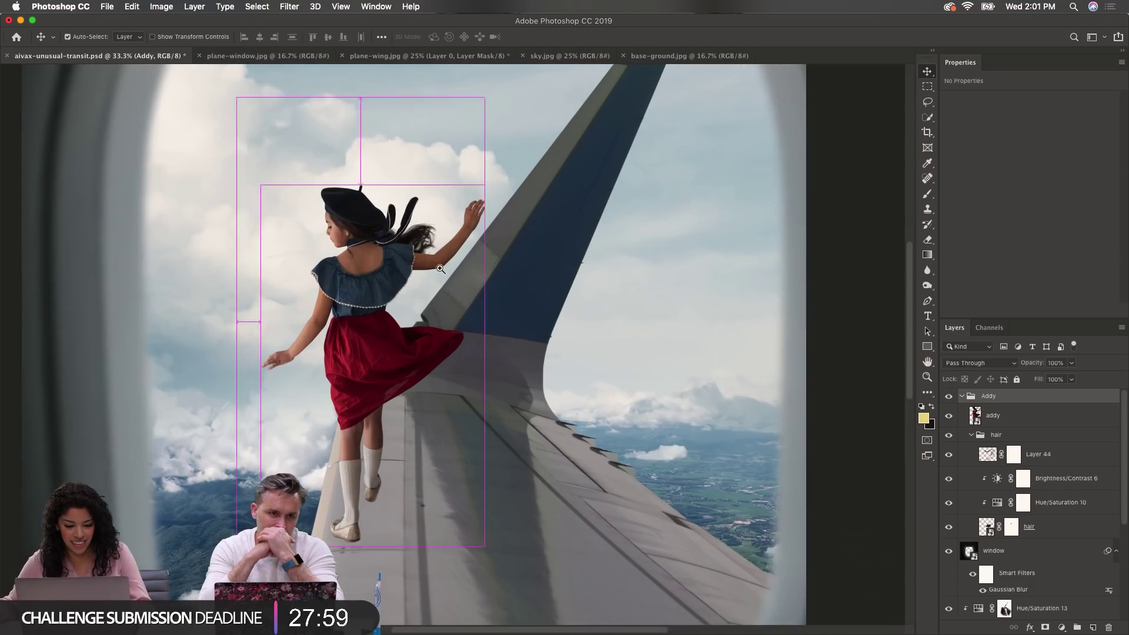
pyautogui.click(1048, 532)
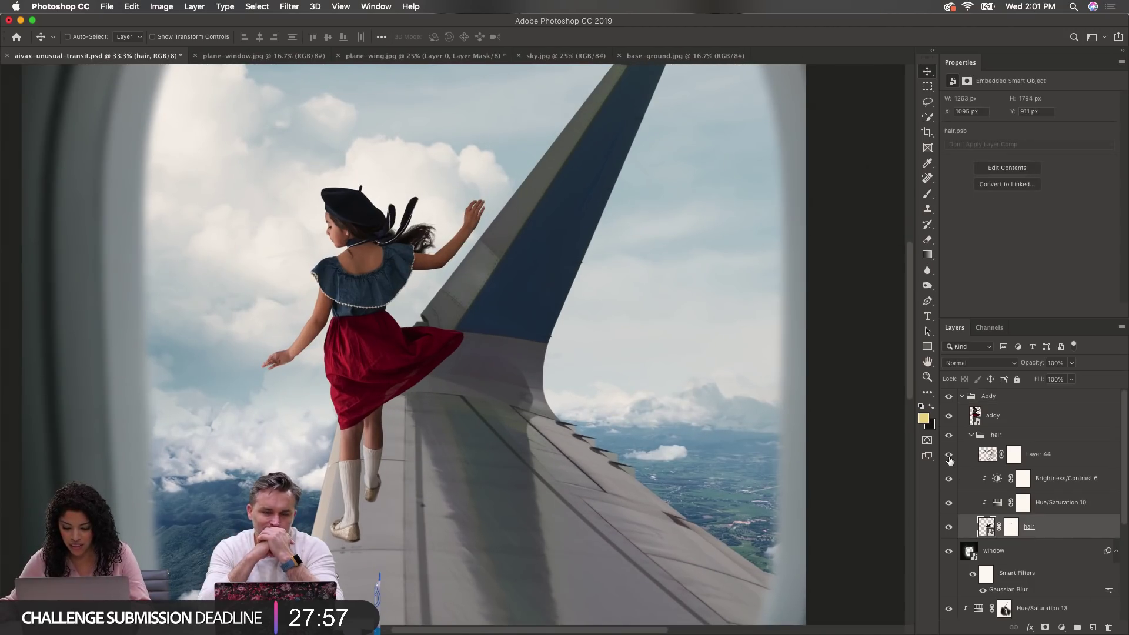
pyautogui.click(949, 458)
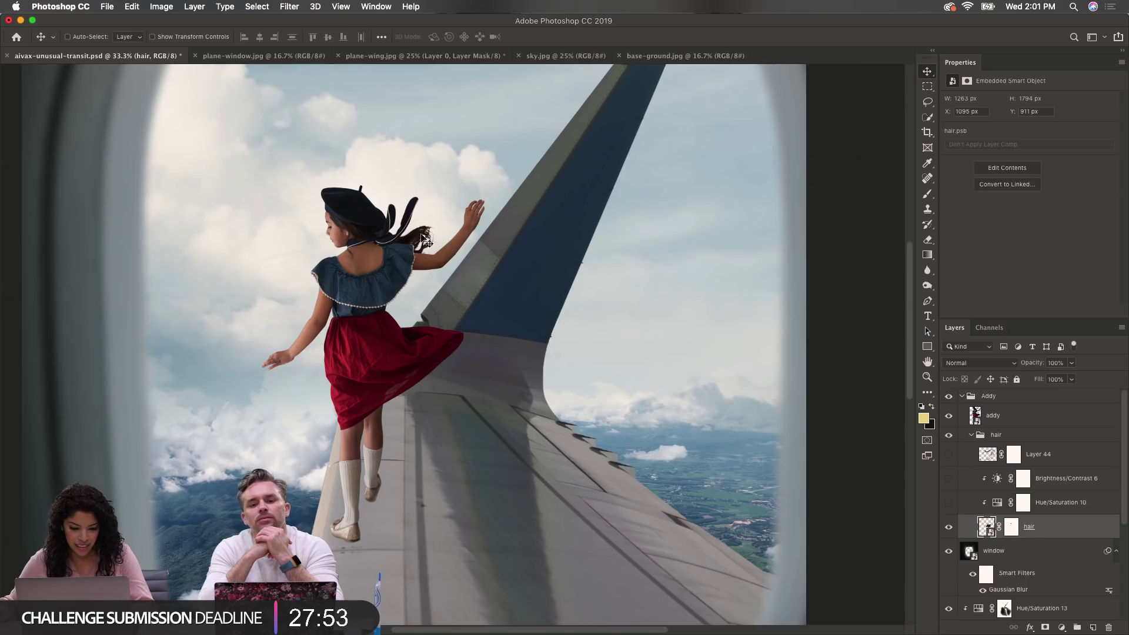
pyautogui.moveTo(427, 241); pyautogui.dragTo(452, 223)
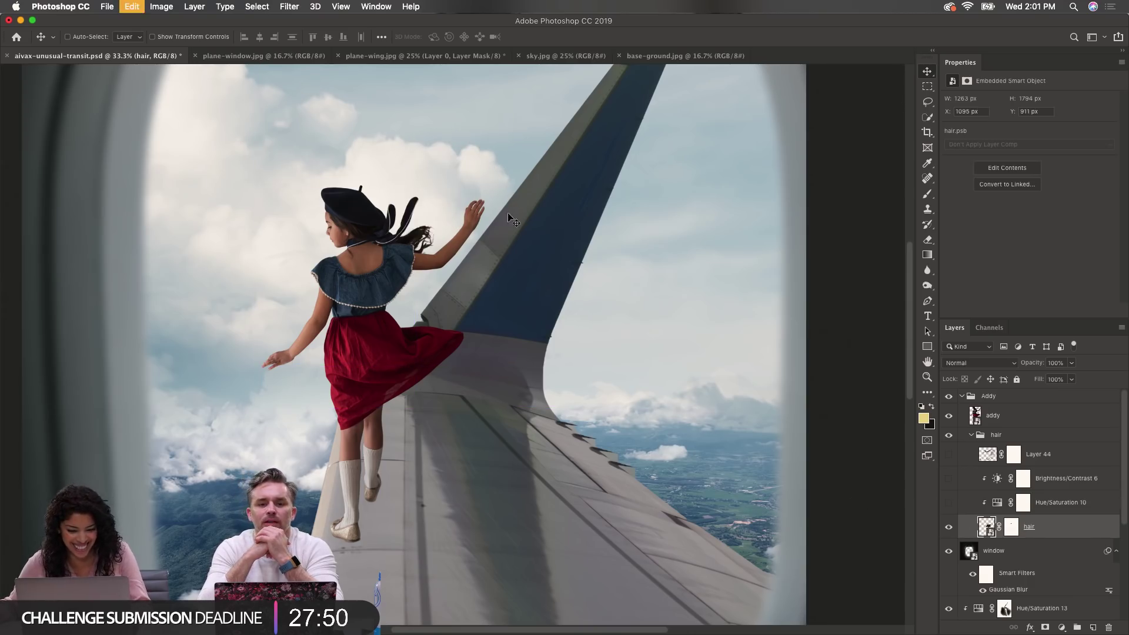
pyautogui.click(948, 503)
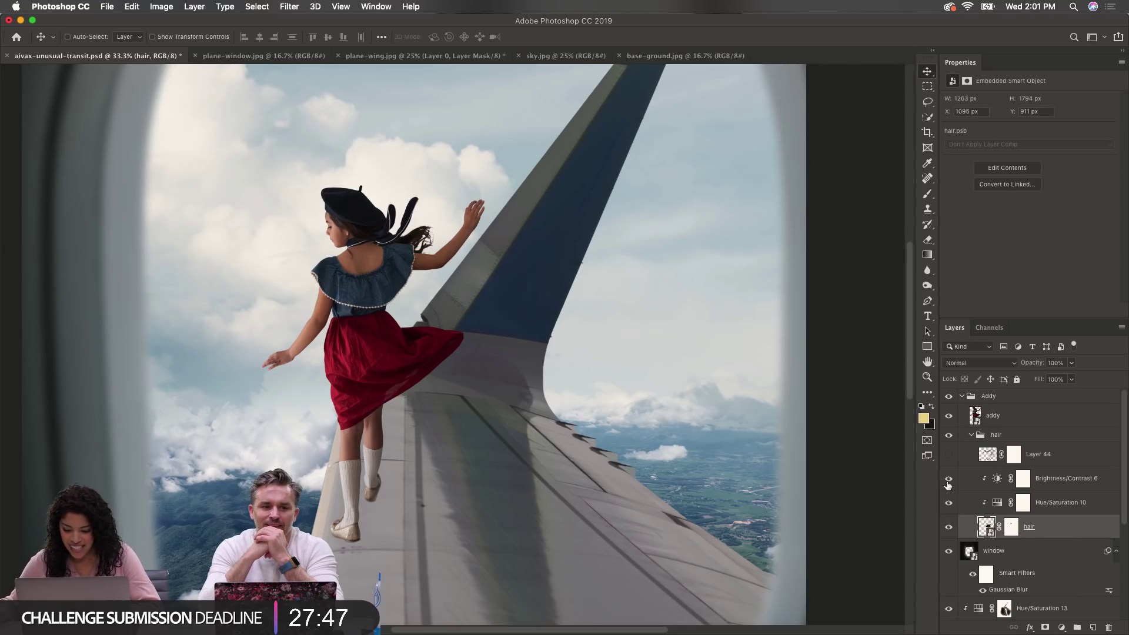
pyautogui.press('super+equal')
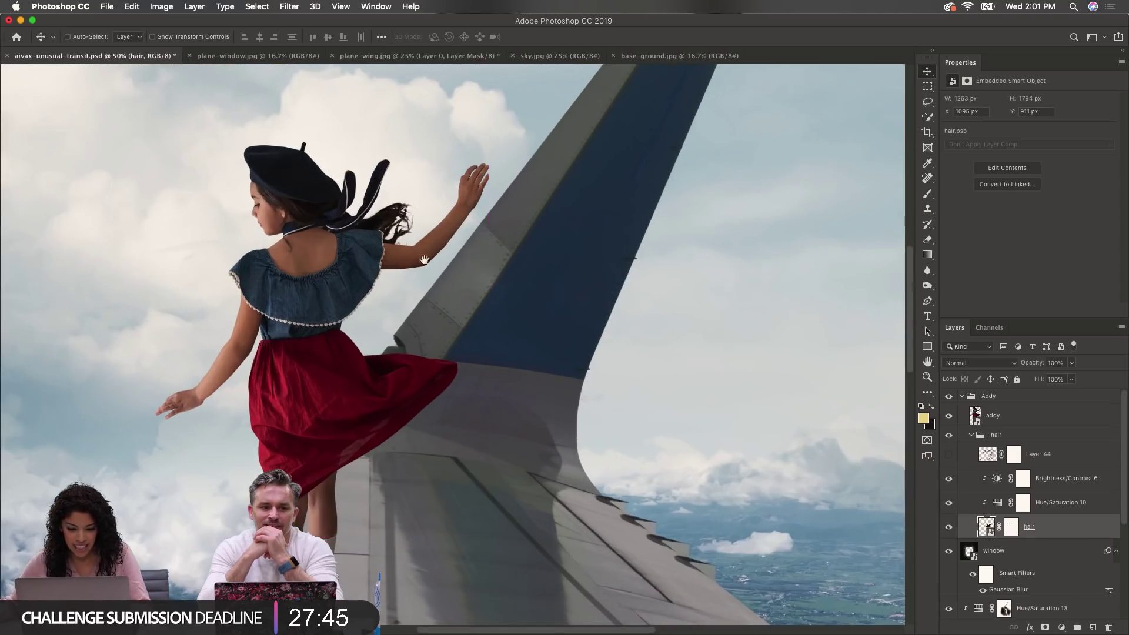
pyautogui.press('super+equal')
pyautogui.click(949, 455)
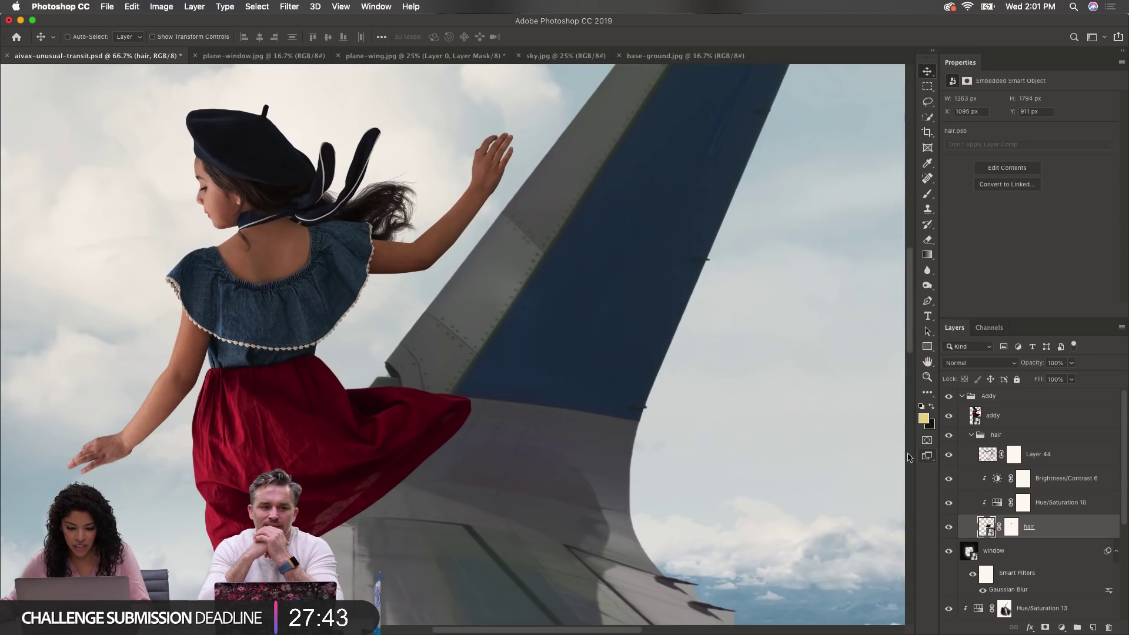
# Step: Examine the girl's hair up close with and without the painted Layer 44 strands, leaving the layer shown
pyautogui.press('super+equal')
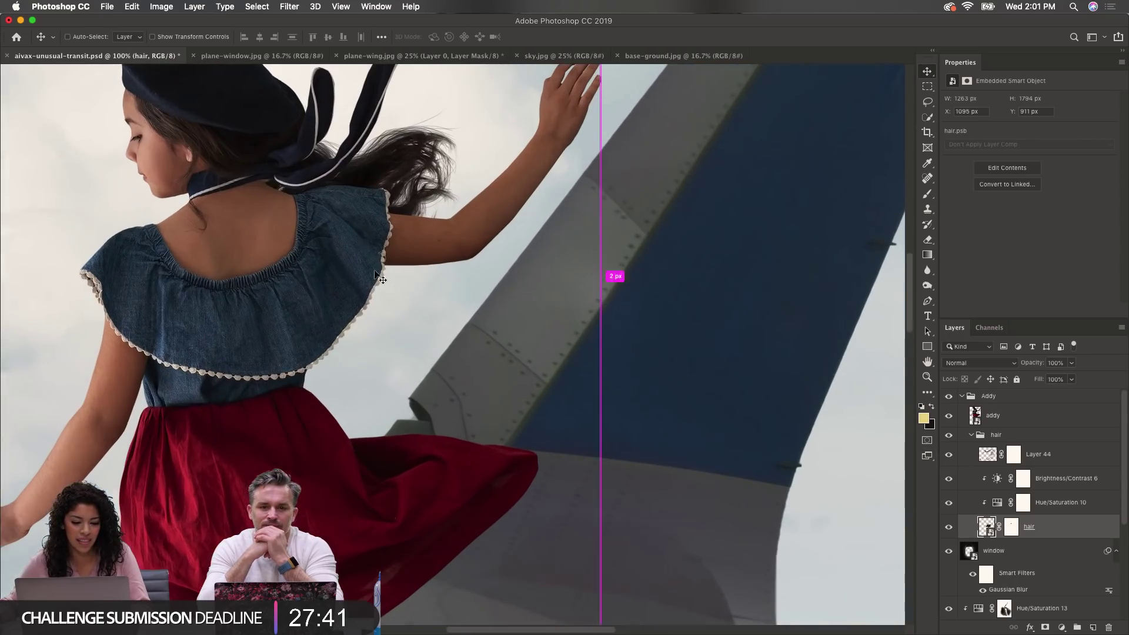
pyautogui.scroll(3, 376, 276)
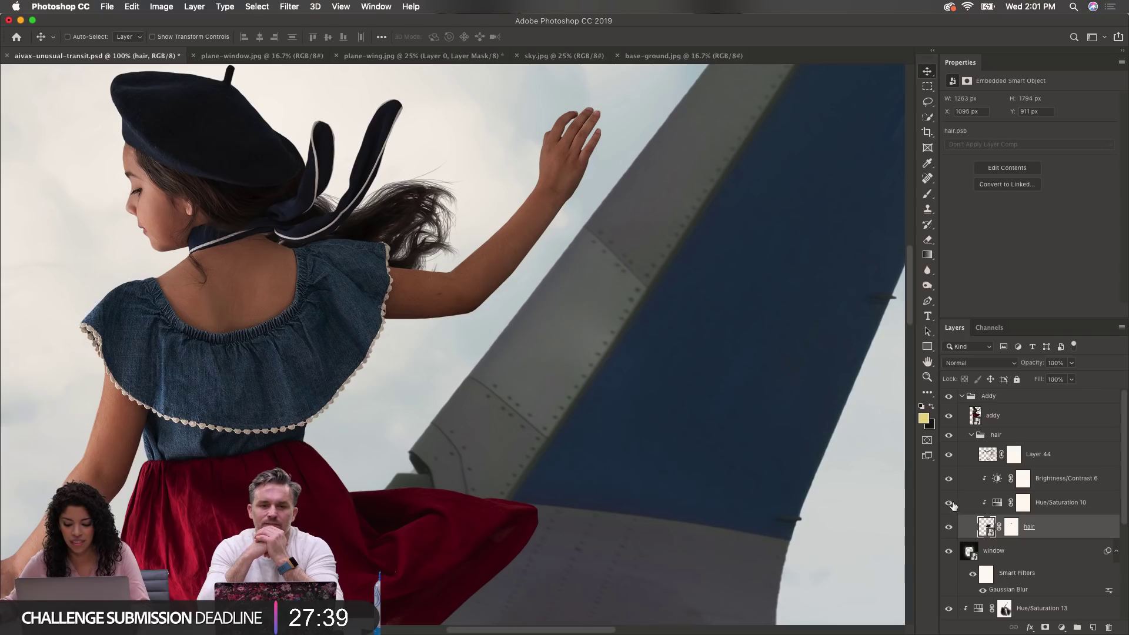
pyautogui.click(948, 455)
pyautogui.click(948, 454)
pyautogui.click(948, 455)
pyautogui.click(948, 455)
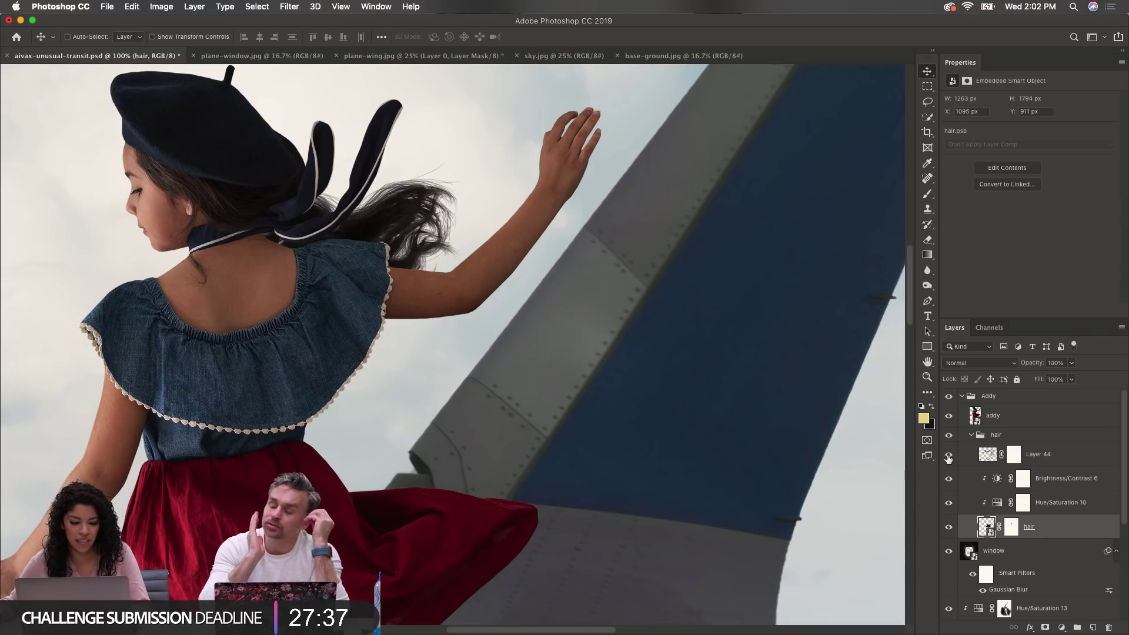
pyautogui.click(948, 454)
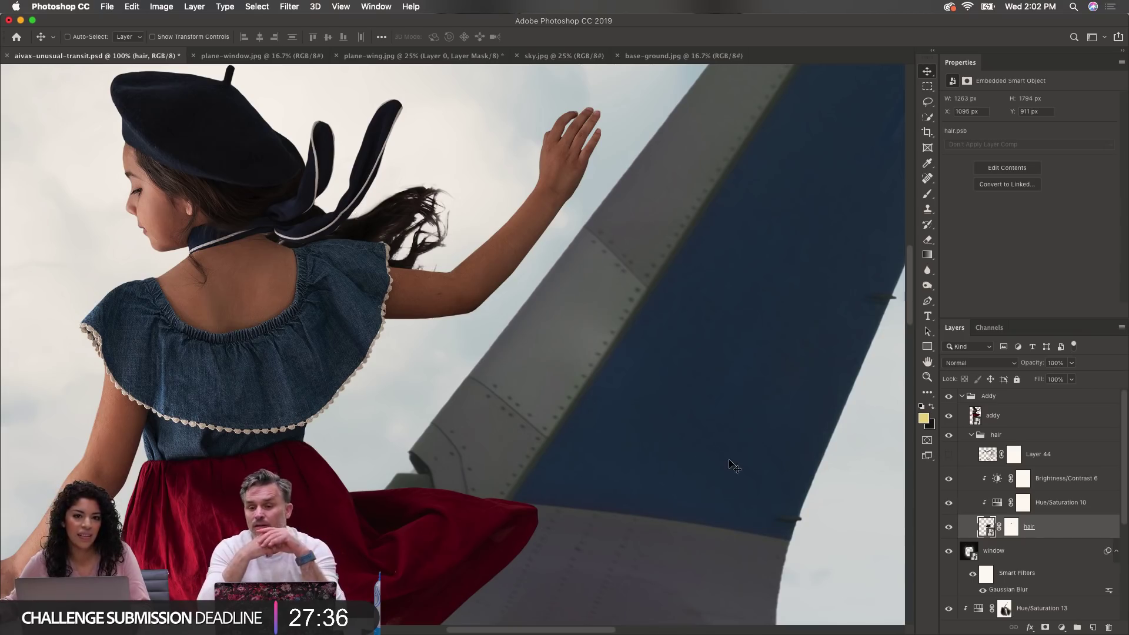
pyautogui.click(949, 455)
# Step: Examine how the girl fits on the wing within the whole plane-window composition, both up close and from afar
pyautogui.keyDown('alt'); pyautogui.click(168, 348); pyautogui.keyUp('alt')
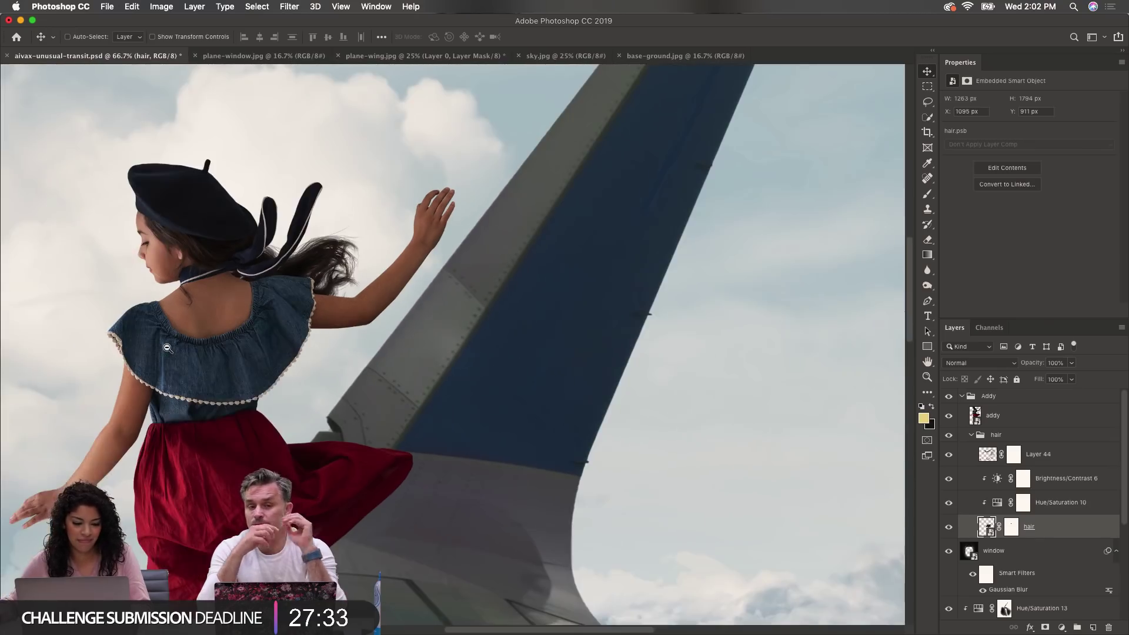
pyautogui.keyDown('alt'); pyautogui.click(167, 348); pyautogui.keyUp('alt')
pyautogui.keyDown('alt'); pyautogui.click(172, 361); pyautogui.keyUp('alt')
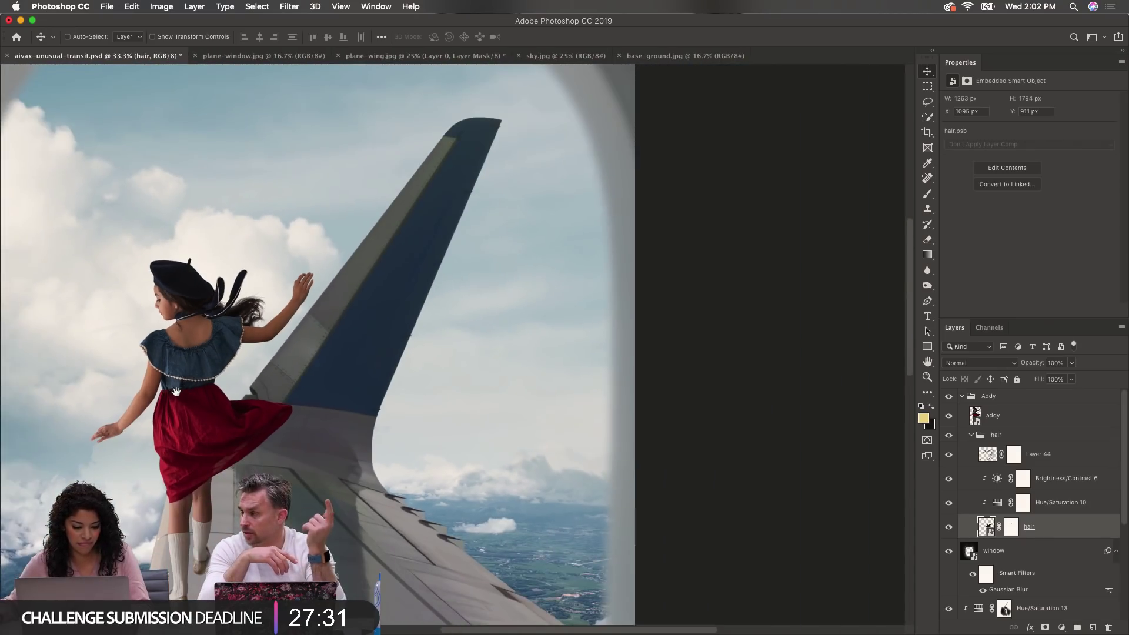
pyautogui.moveTo(176, 391); pyautogui.dragTo(293, 325)
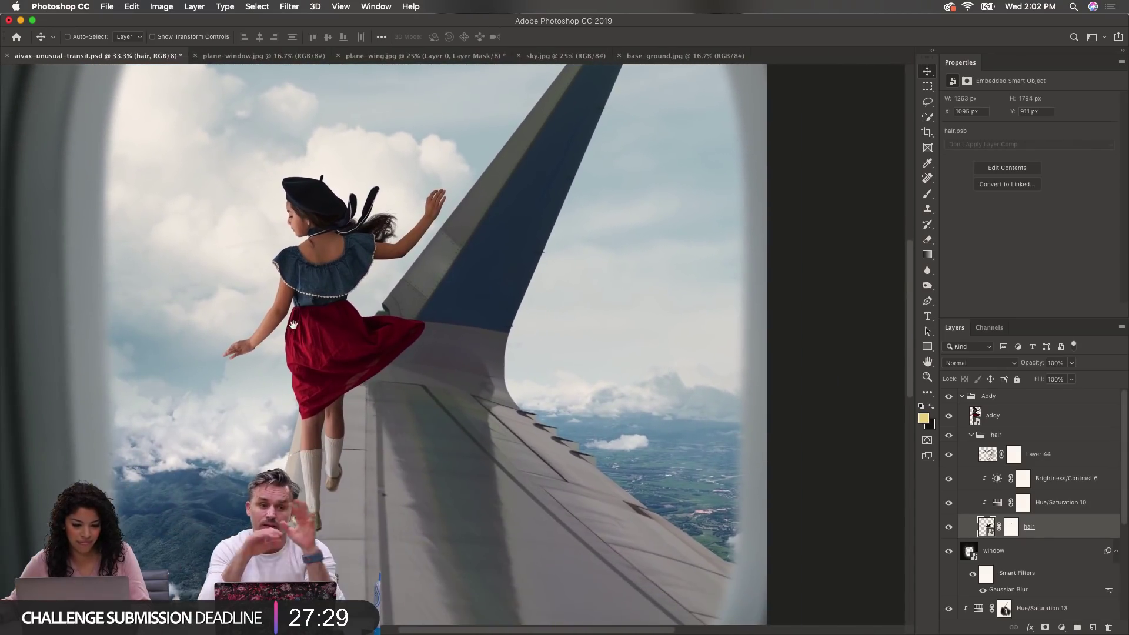
pyautogui.keyDown('super'); pyautogui.click(294, 325); pyautogui.keyUp('super')
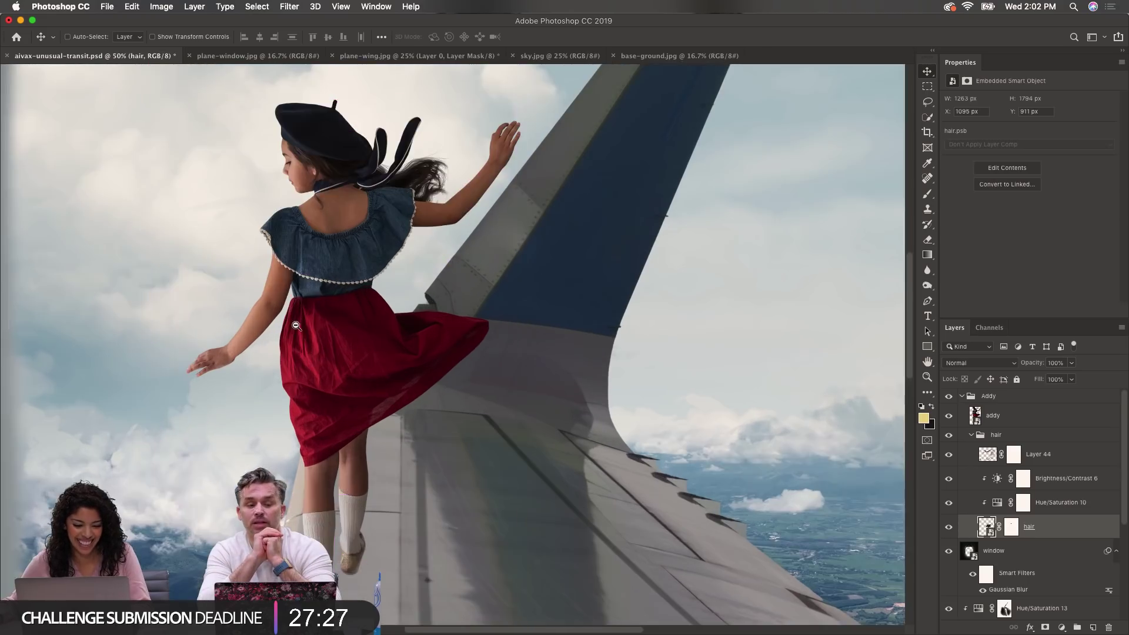
pyautogui.keyDown('alt'); pyautogui.click(295, 325); pyautogui.keyUp('alt')
pyautogui.keyDown('alt'); pyautogui.click(296, 327); pyautogui.keyUp('alt')
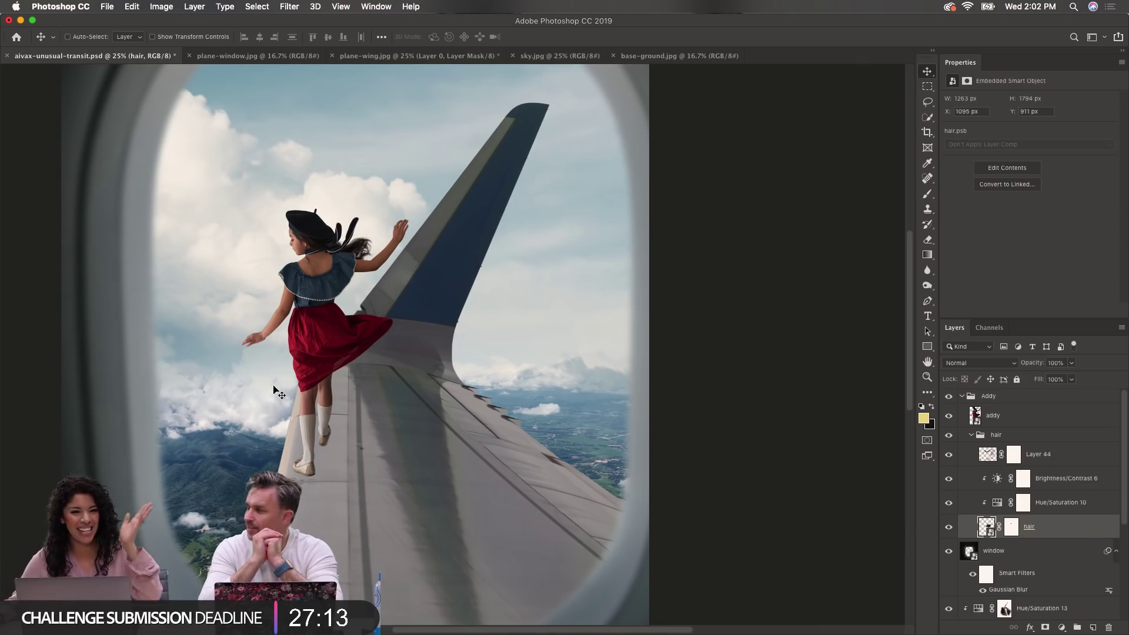
pyautogui.keyDown('super'); pyautogui.click(268, 335); pyautogui.keyUp('super')
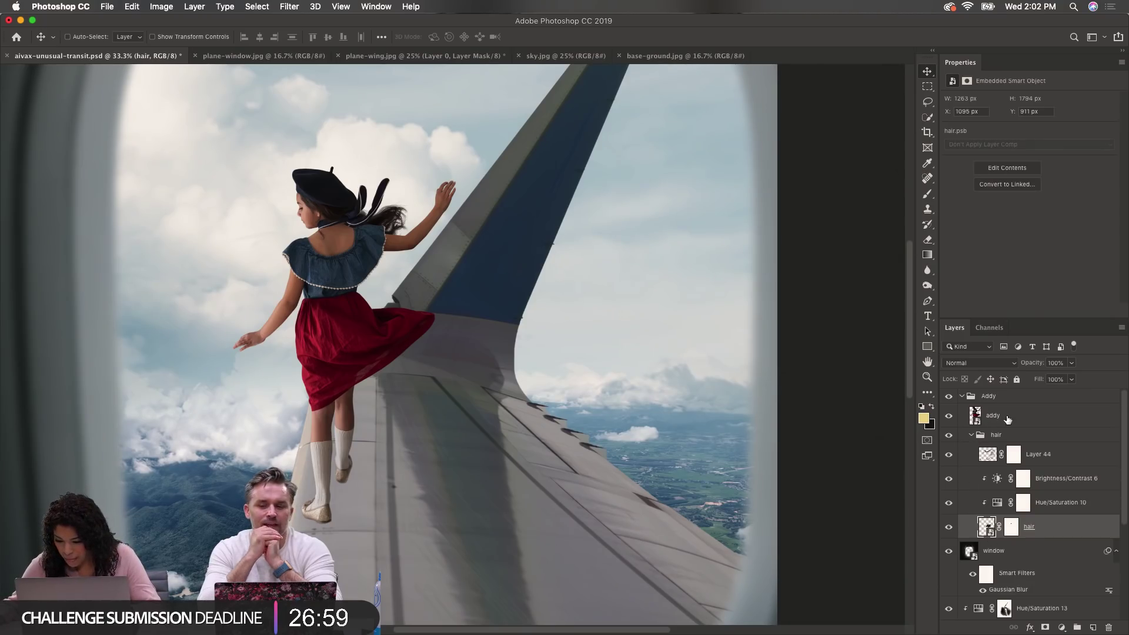
# Step: Add a Brightness/Contrast adjustment clipped to the addy layer, with brightness 19 and contrast -12
pyautogui.click(983, 421)
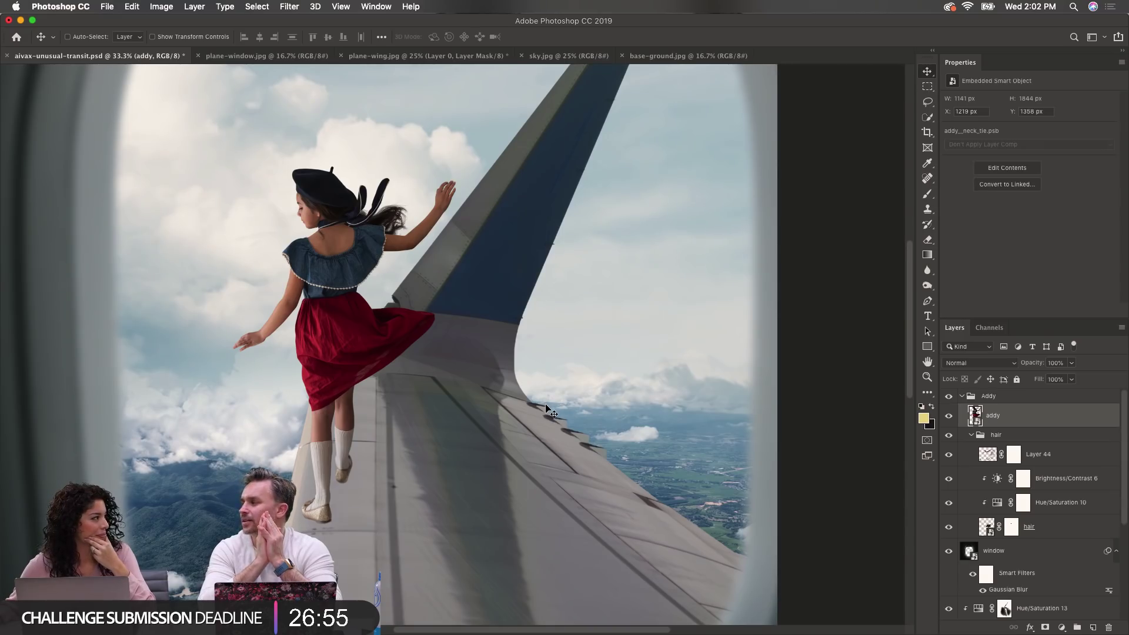
pyautogui.click(1063, 627)
pyautogui.click(1070, 438)
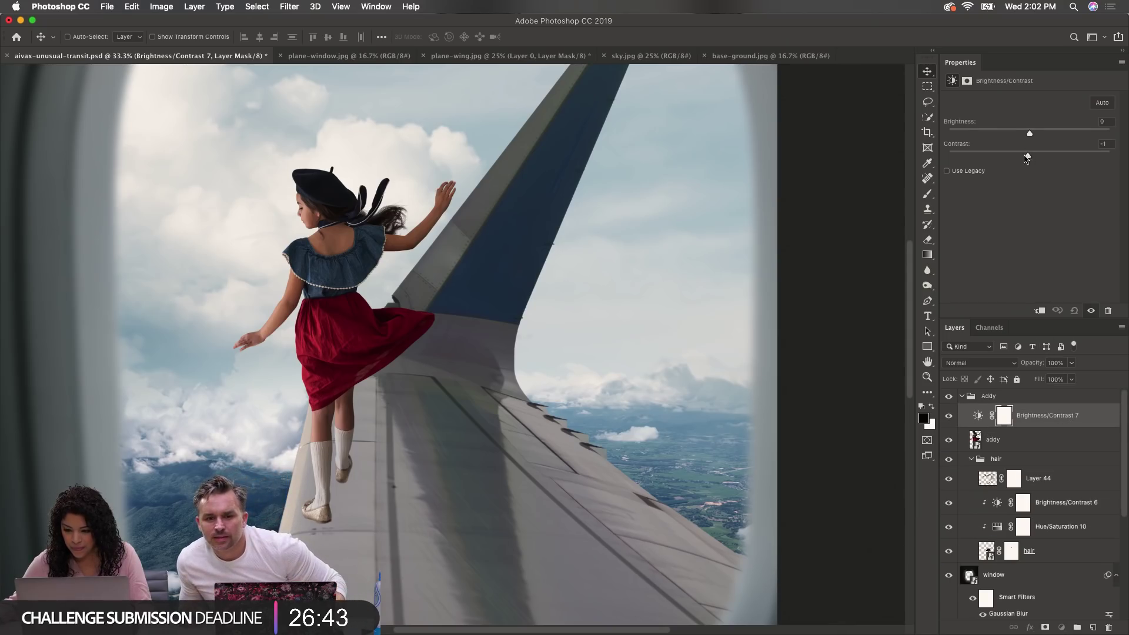
pyautogui.moveTo(1026, 158); pyautogui.dragTo(1040, 138)
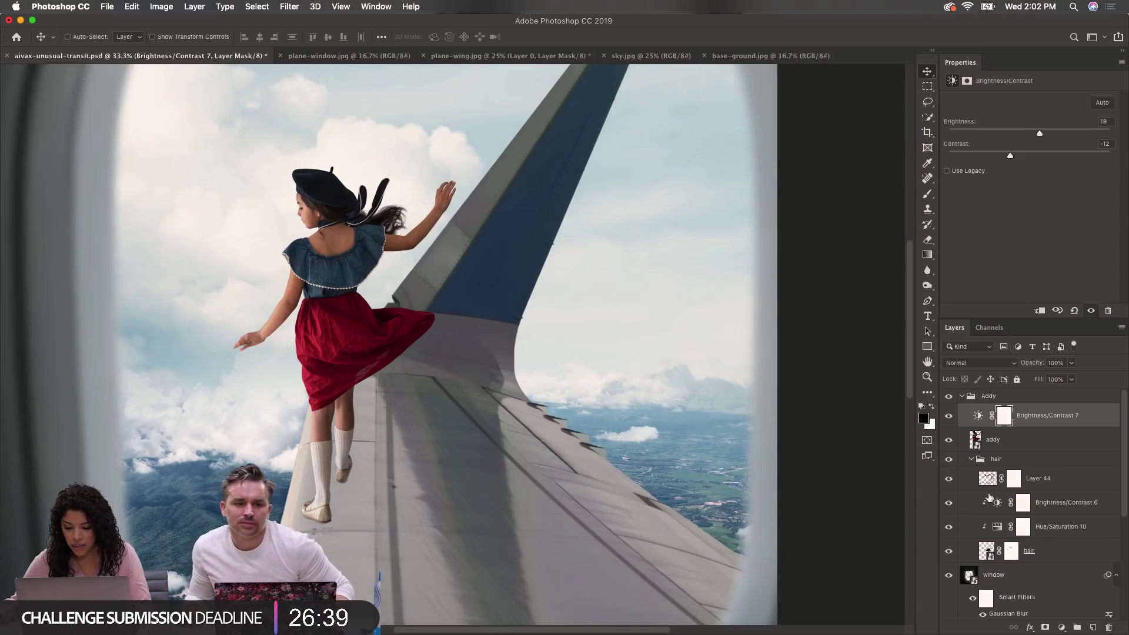
pyautogui.keyDown('alt'); pyautogui.click(983, 427); pyautogui.keyUp('alt')
# Step: Add a Levels adjustment clipped above the girl's Brightness/Contrast and set its midtone value to 1.20
pyautogui.click(1063, 628)
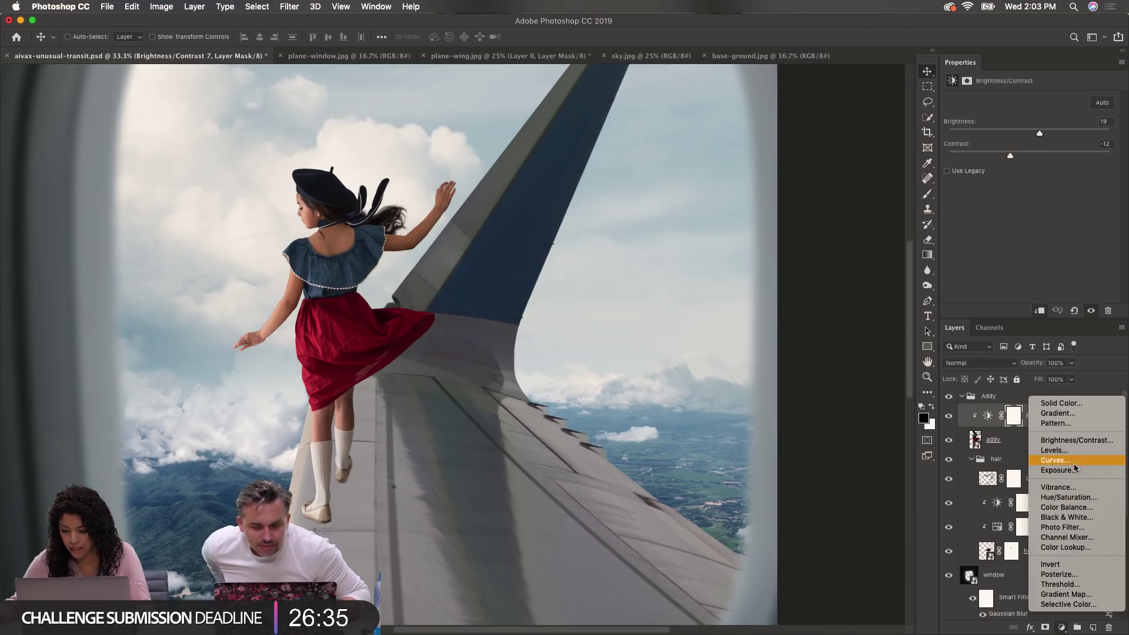
pyautogui.click(1055, 450)
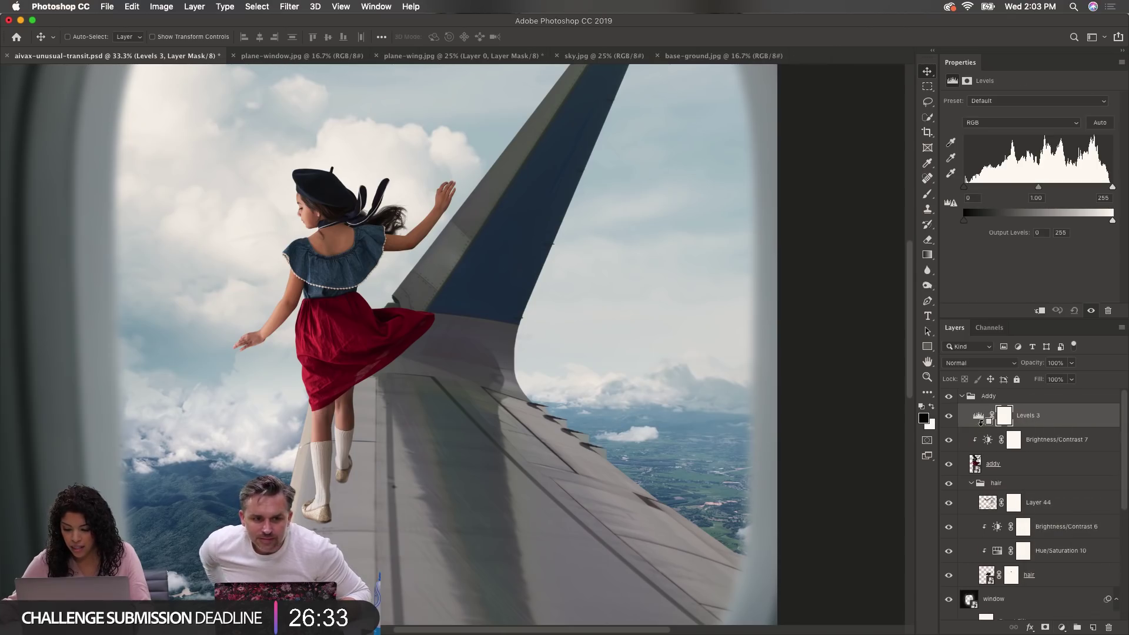
pyautogui.moveTo(1039, 188); pyautogui.dragTo(1030, 194)
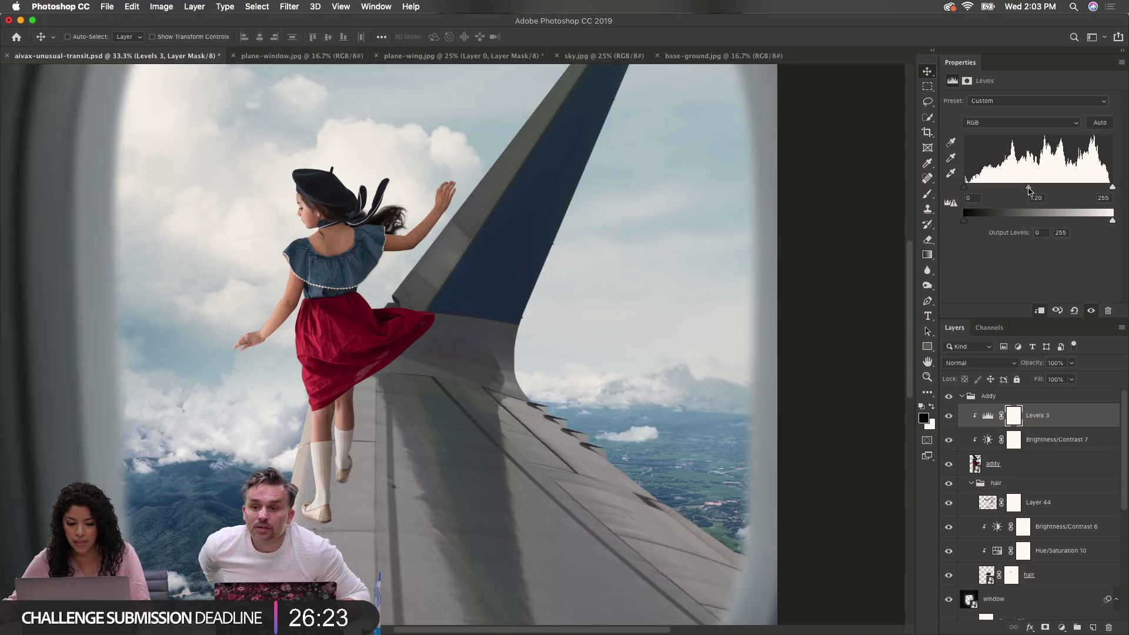
pyautogui.moveTo(1030, 191); pyautogui.dragTo(1028, 190)
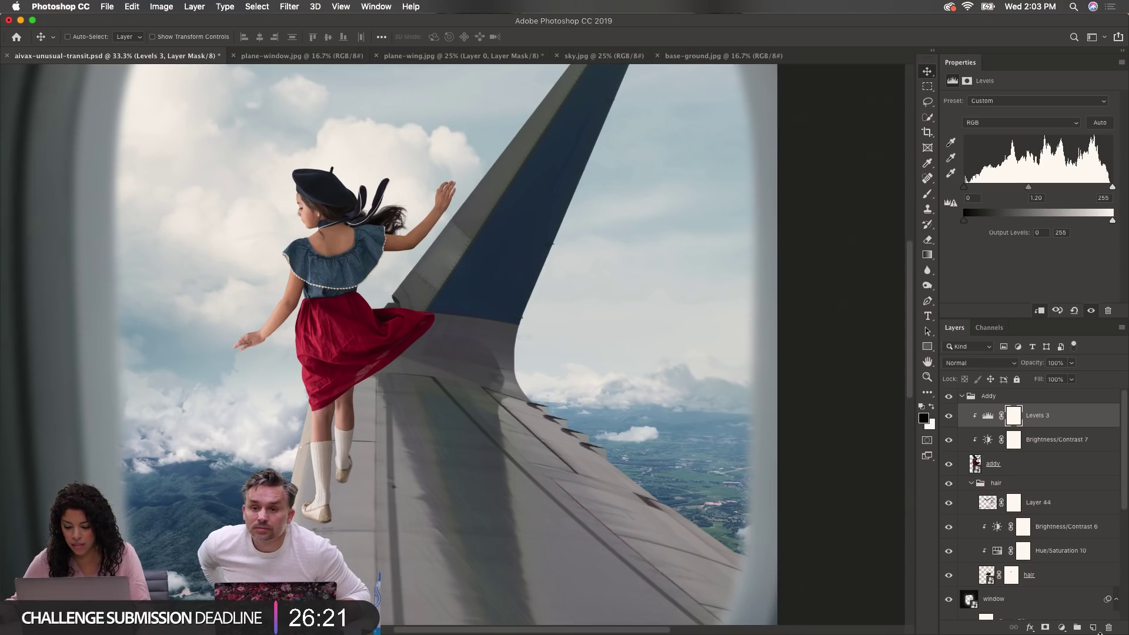
# Step: Add a Hue/Saturation adjustment clipped to the girl above Levels, with saturation -11
pyautogui.click(1061, 627)
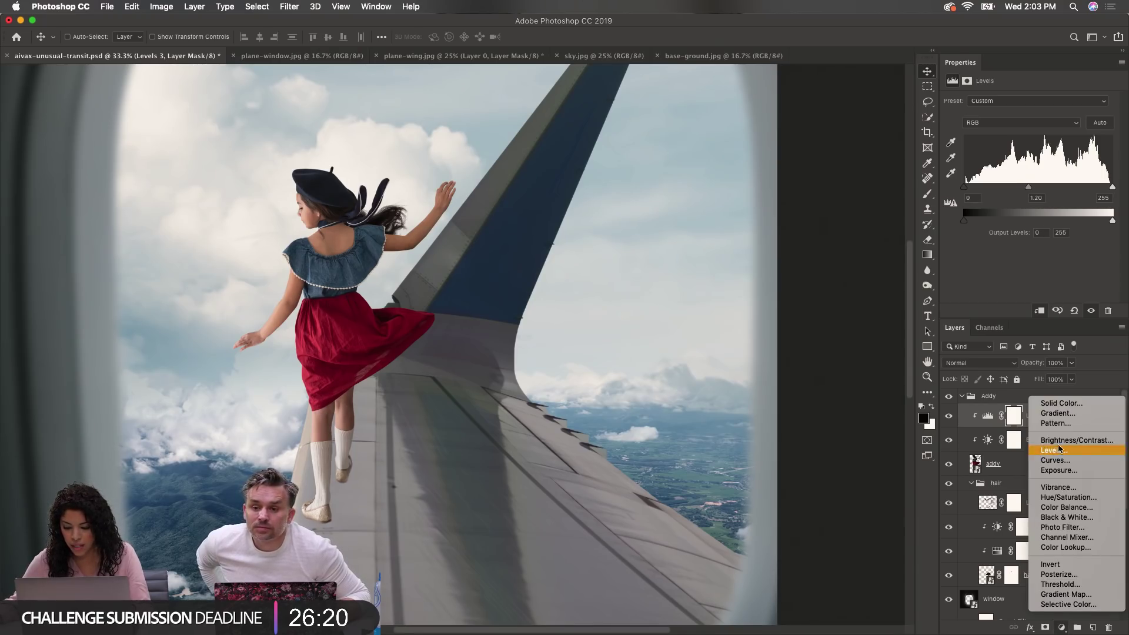
pyautogui.click(1063, 497)
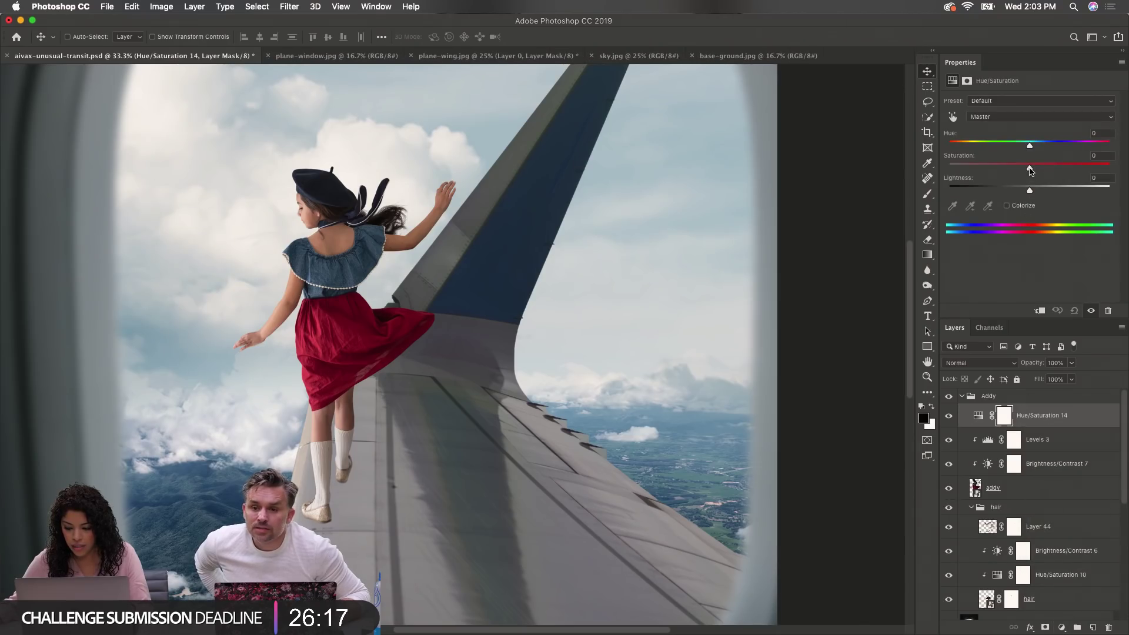
pyautogui.moveTo(1029, 169); pyautogui.dragTo(1020, 169)
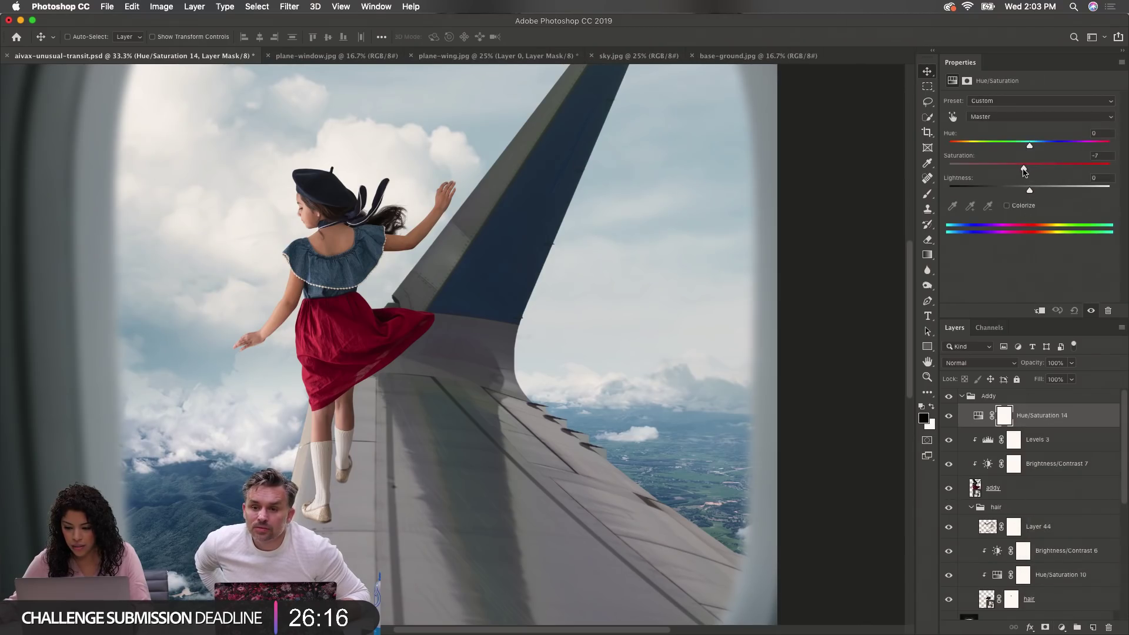
pyautogui.keyDown('alt'); pyautogui.click(981, 424); pyautogui.keyUp('alt')
# Step: Review the girl's Brightness/Contrast and Levels settings and compare her with and without the Levels adjustment
pyautogui.click(1013, 464)
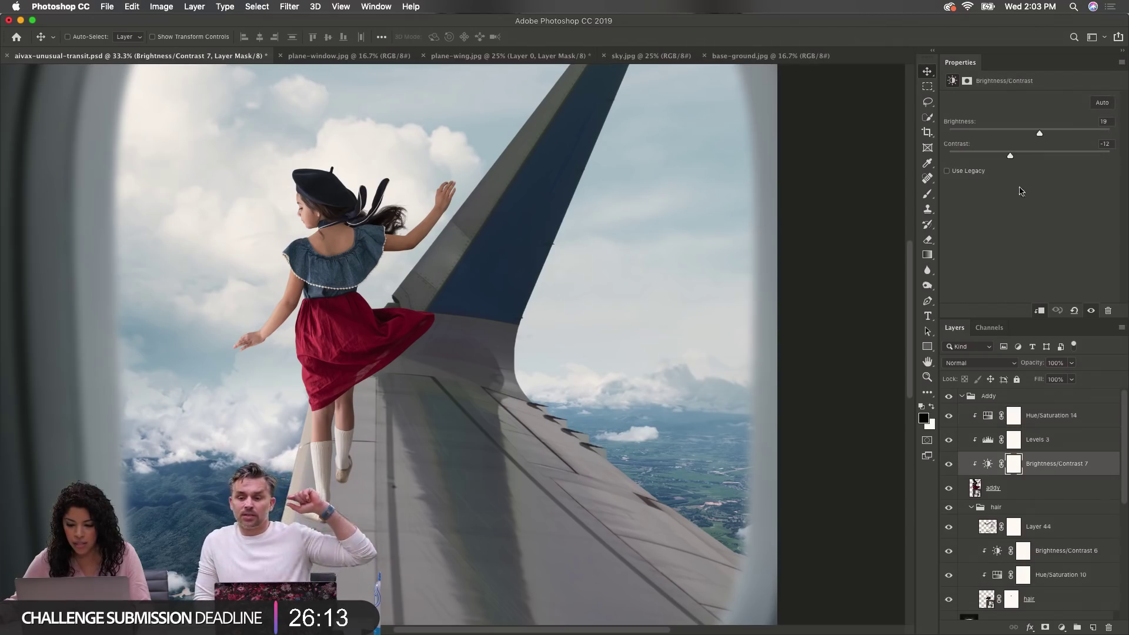
pyautogui.click(1049, 446)
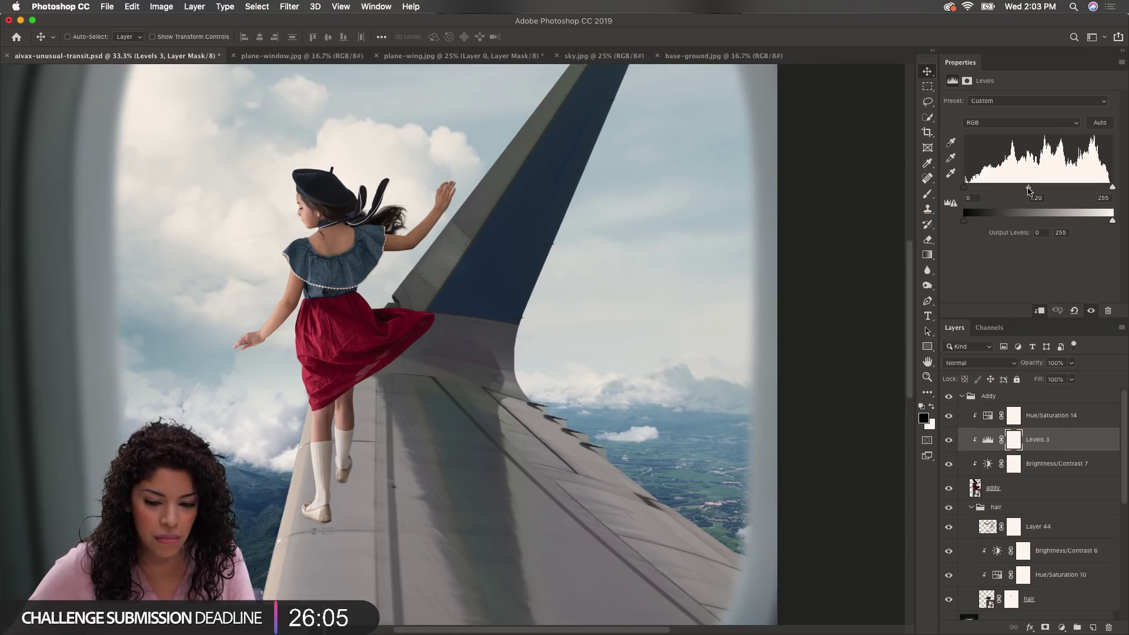
pyautogui.click(949, 440)
pyautogui.click(949, 440)
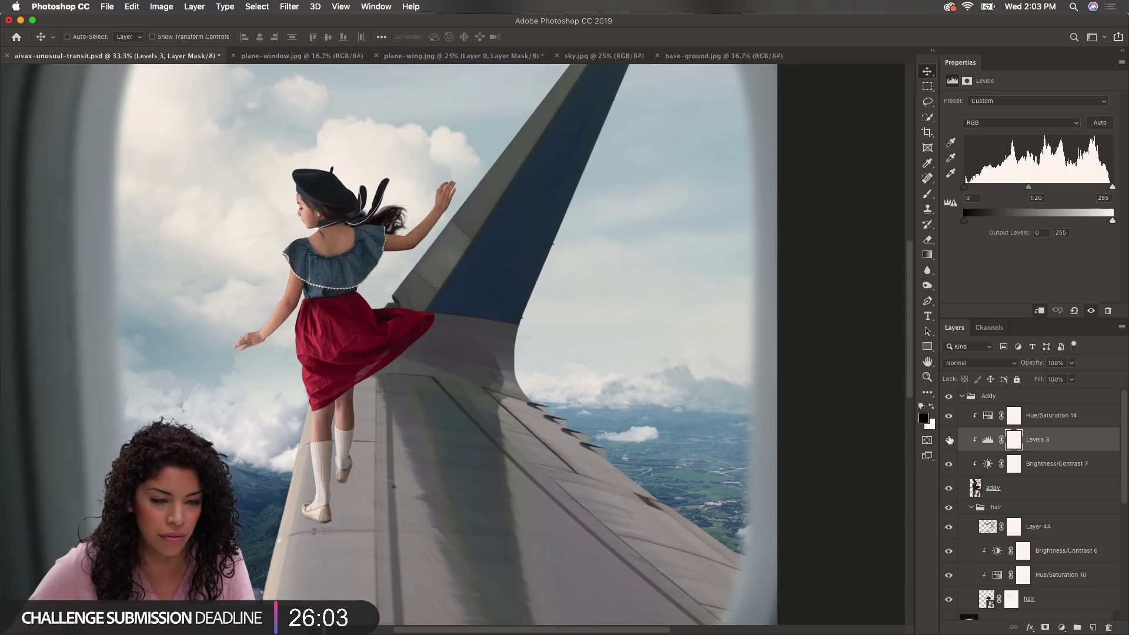
pyautogui.click(950, 440)
pyautogui.click(949, 439)
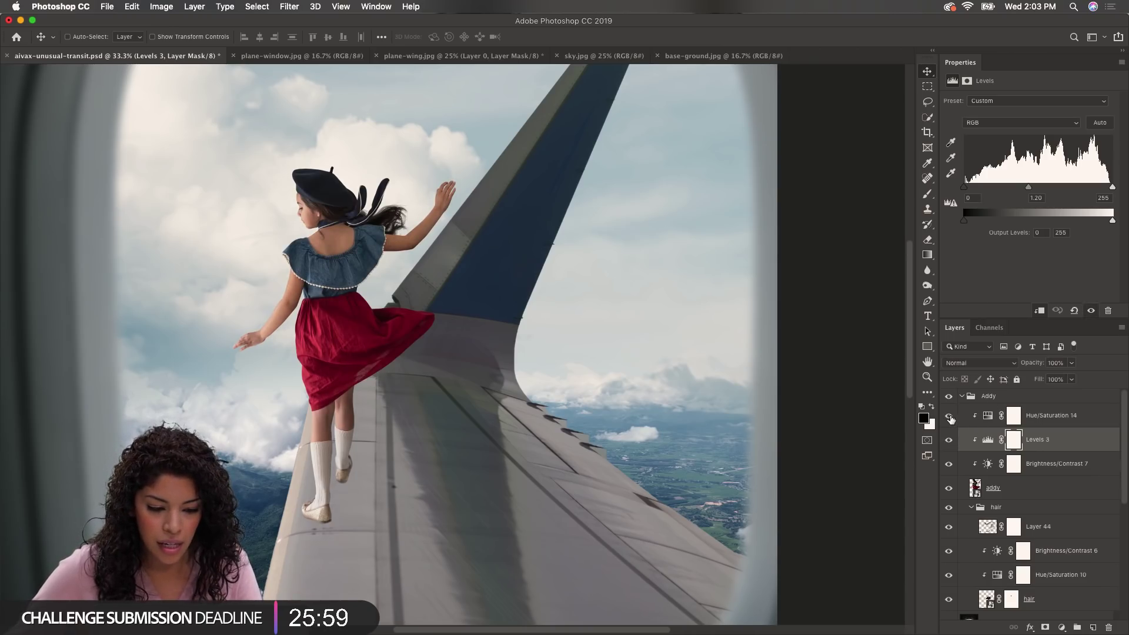
# Step: Add a second clipped Hue/Saturation adjustment above the girl's first one, with hue +37 and saturation -13
pyautogui.click(1035, 419)
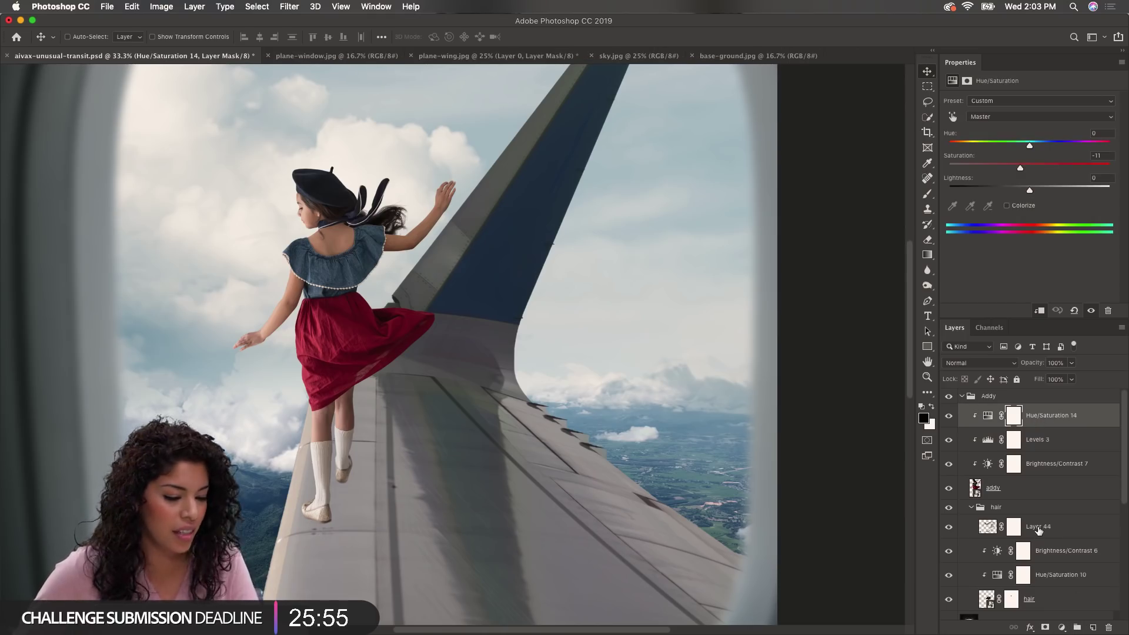
pyautogui.click(1062, 632)
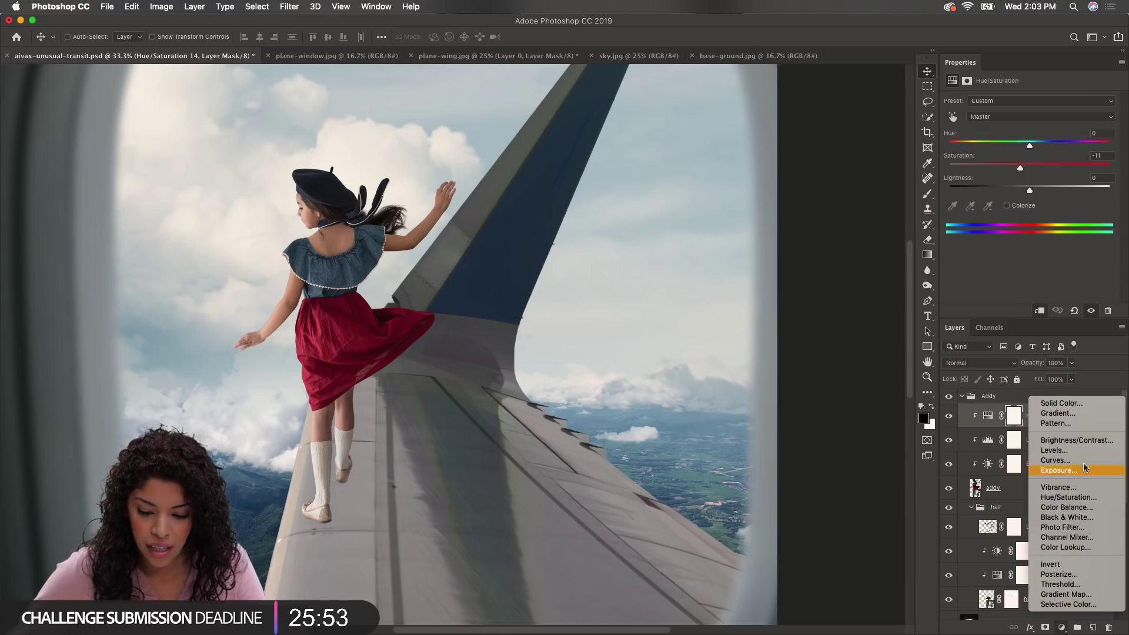
pyautogui.click(1065, 497)
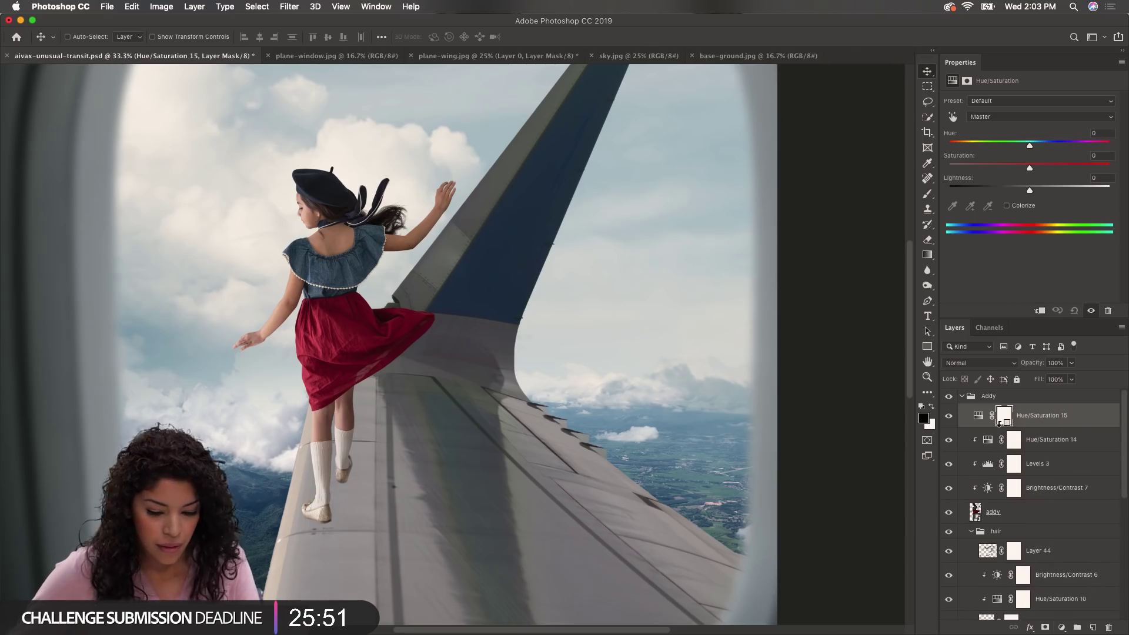
pyautogui.press('super+alt+g')
pyautogui.keyDown('super'); pyautogui.click(286, 340); pyautogui.keyUp('super')
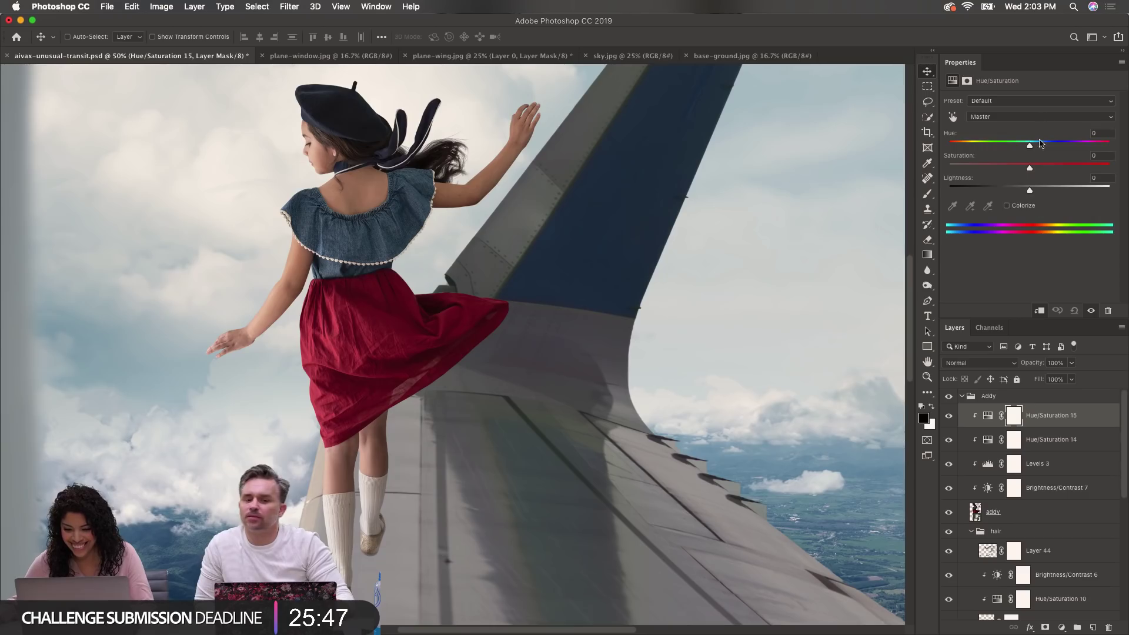
pyautogui.moveTo(1030, 146); pyautogui.dragTo(1063, 148)
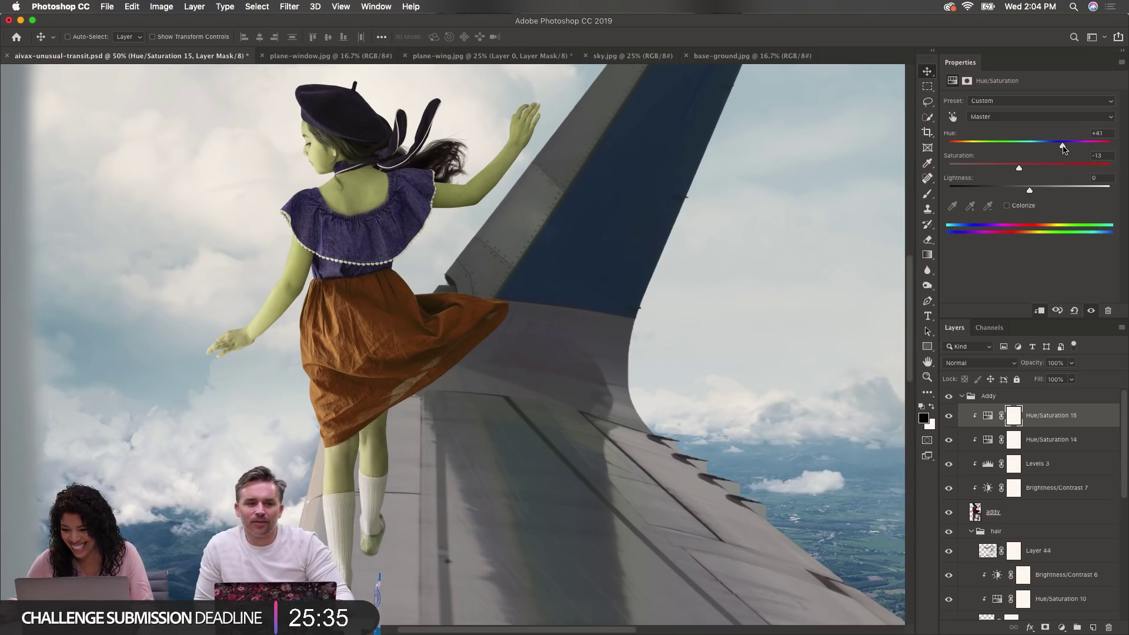
pyautogui.keyDown('alt'); pyautogui.keyDown('super'); pyautogui.click(384, 209); pyautogui.keyUp('super'); pyautogui.keyUp('alt')
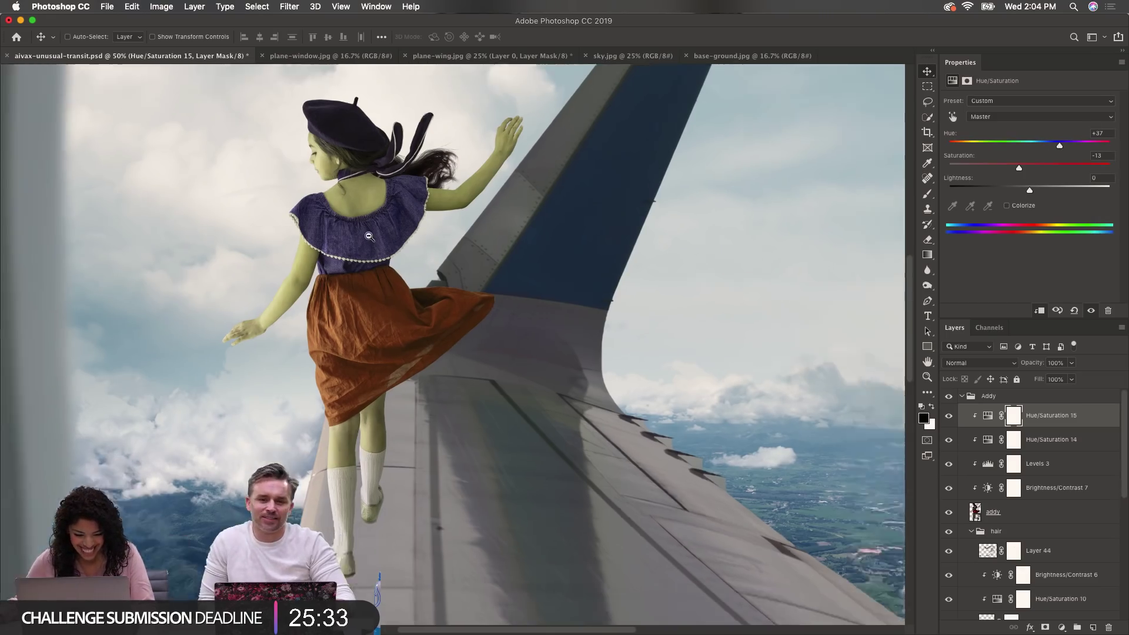
# Step: Select the mask of the new Hue/Saturation adjustment and compare the girl's colors with it hidden and shown
pyautogui.click(1014, 416)
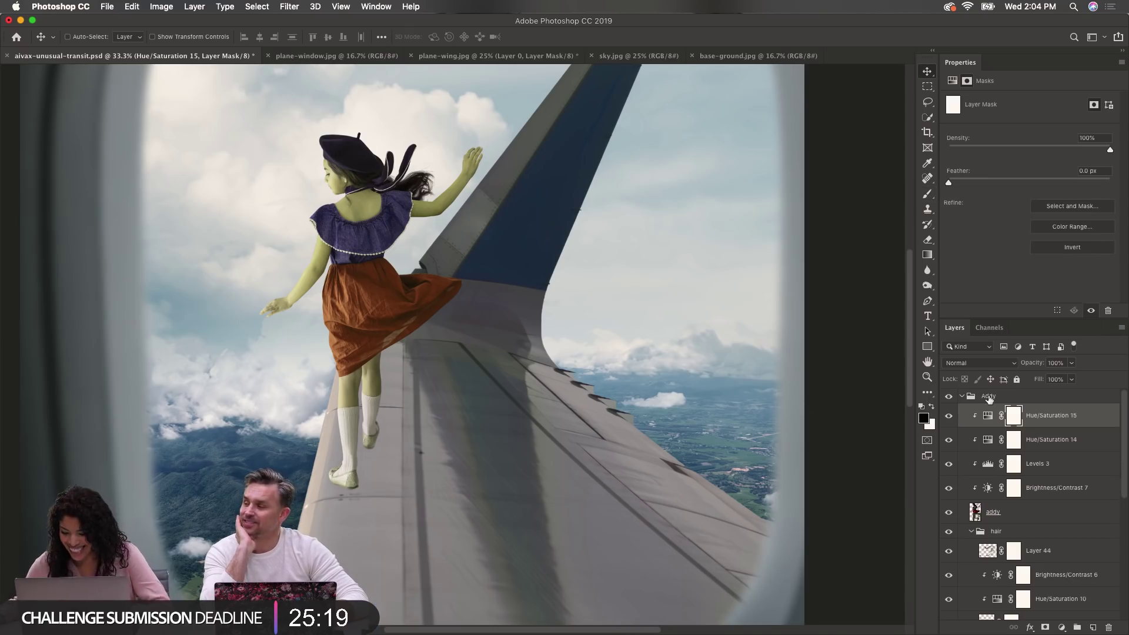
pyautogui.click(948, 416)
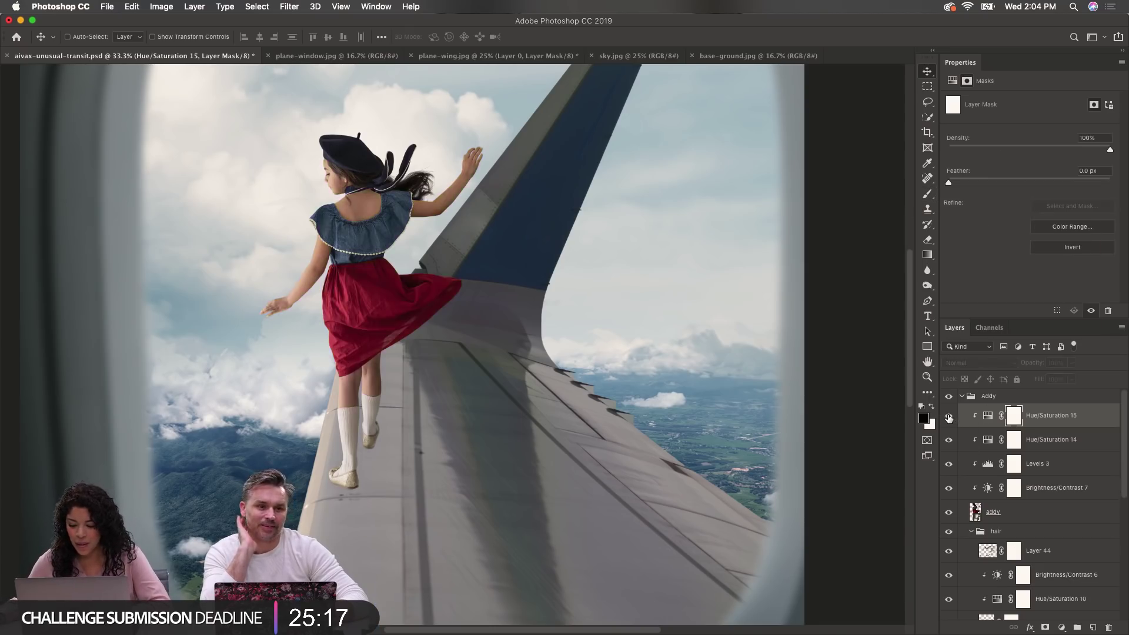
pyautogui.click(949, 416)
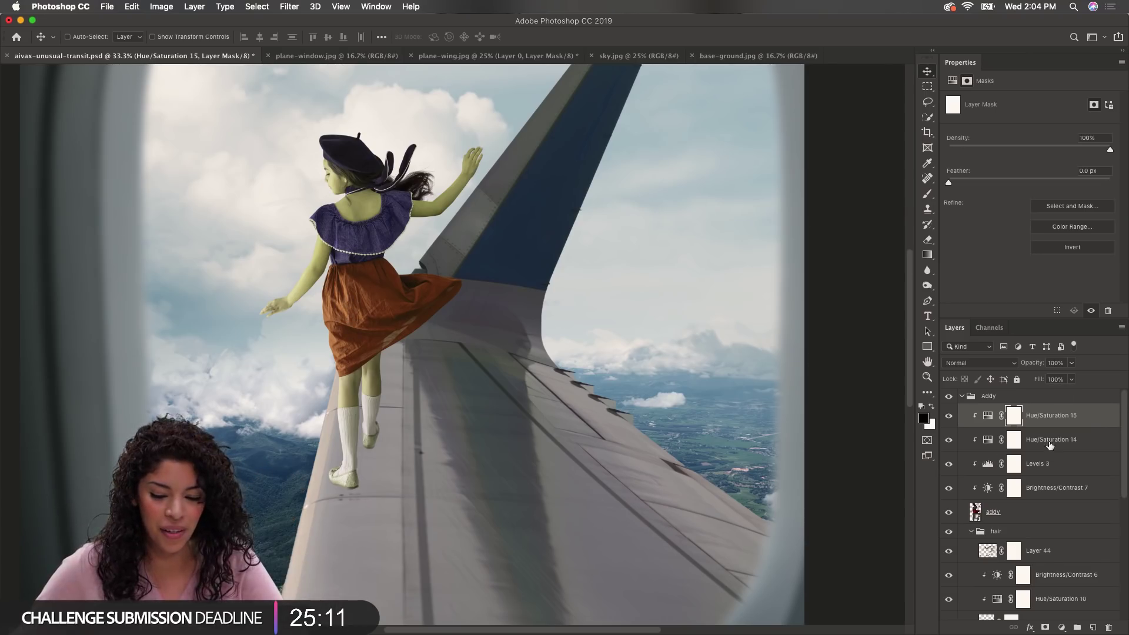
# Step: Paint black with a 125 px brush on the Hue/Saturation 15 mask over the girl's head, blouse and arms
pyautogui.click(928, 194)
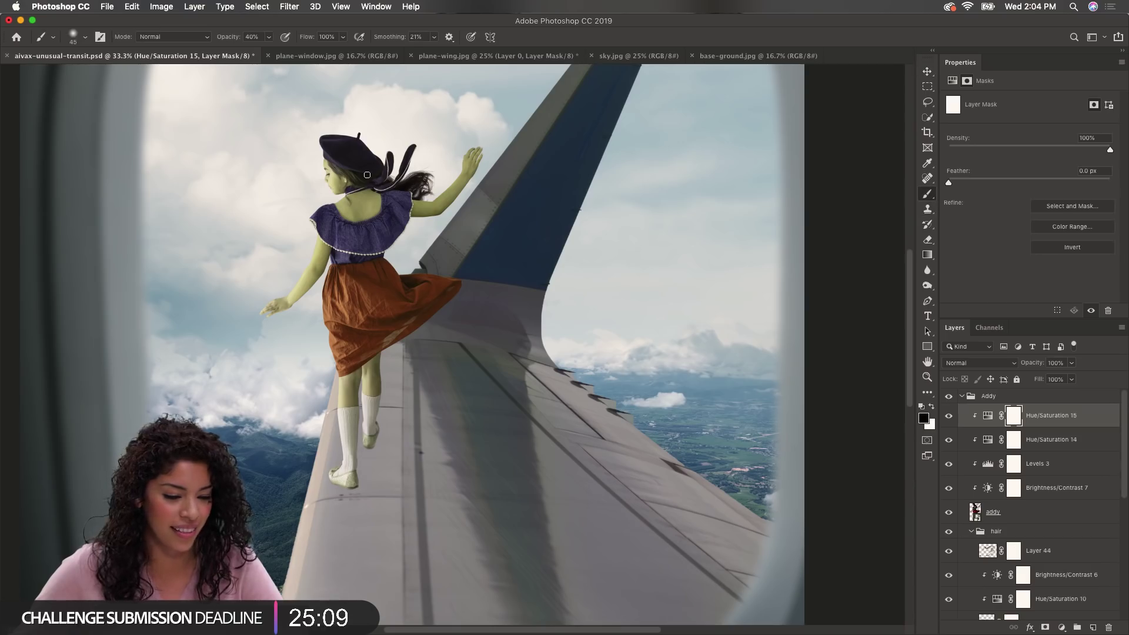
pyautogui.press(']')
pyautogui.press(']')
pyautogui.press(']')
pyautogui.press(']')
pyautogui.press(']')
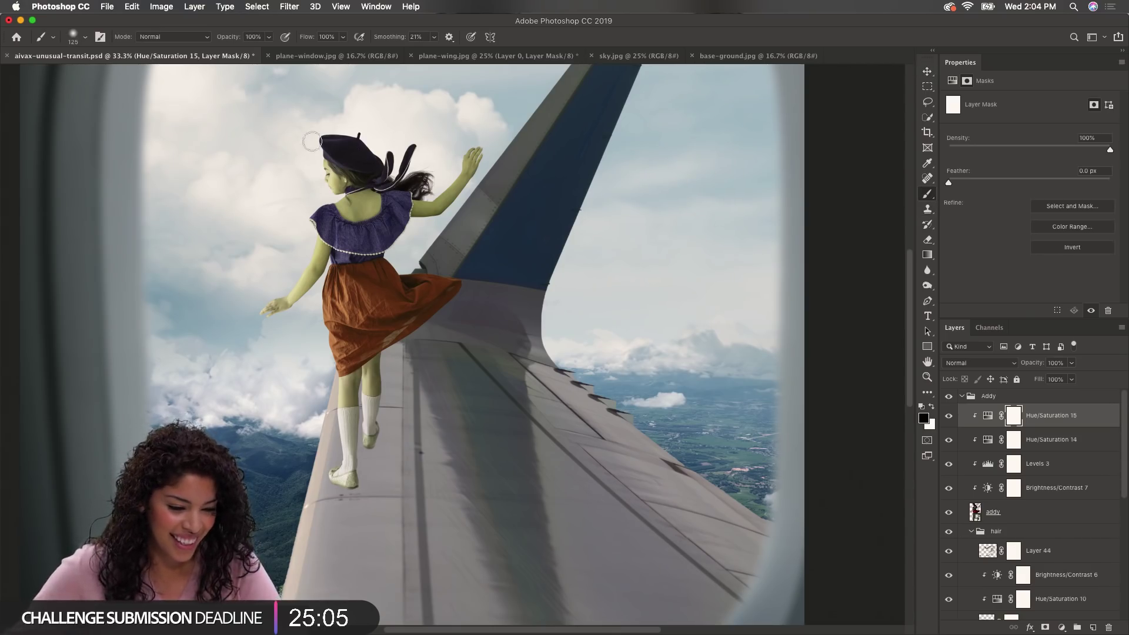
pyautogui.moveTo(361, 190)
pyautogui.mouseDown()
pyautogui.moveTo(326, 221)
pyautogui.moveTo(380, 226)
pyautogui.moveTo(368, 236)
pyautogui.moveTo(478, 177)
pyautogui.moveTo(512, 151)
pyautogui.moveTo(515, 125)
pyautogui.moveTo(432, 208)
pyautogui.mouseUp()
pyautogui.moveTo(364, 247)
pyautogui.mouseDown()
pyautogui.moveTo(300, 264)
pyautogui.moveTo(325, 242)
pyautogui.moveTo(284, 290)
pyautogui.mouseUp()
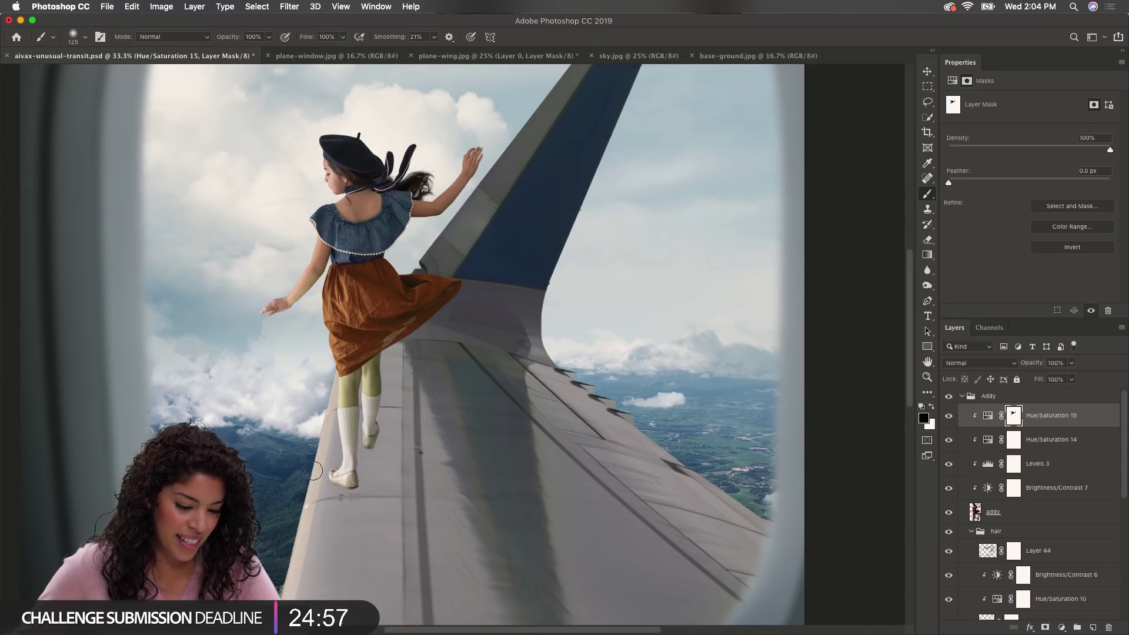
# Step: Paint black on the Hue/Saturation 15 mask over the girl's shoes, socks and legs, using a 70 px brush near the skirt hem
pyautogui.moveTo(369, 392)
pyautogui.mouseDown()
pyautogui.moveTo(346, 395)
pyautogui.moveTo(370, 411)
pyautogui.moveTo(374, 382)
pyautogui.mouseUp()
pyautogui.keyDown('super'); pyautogui.click(374, 380); pyautogui.keyUp('super')
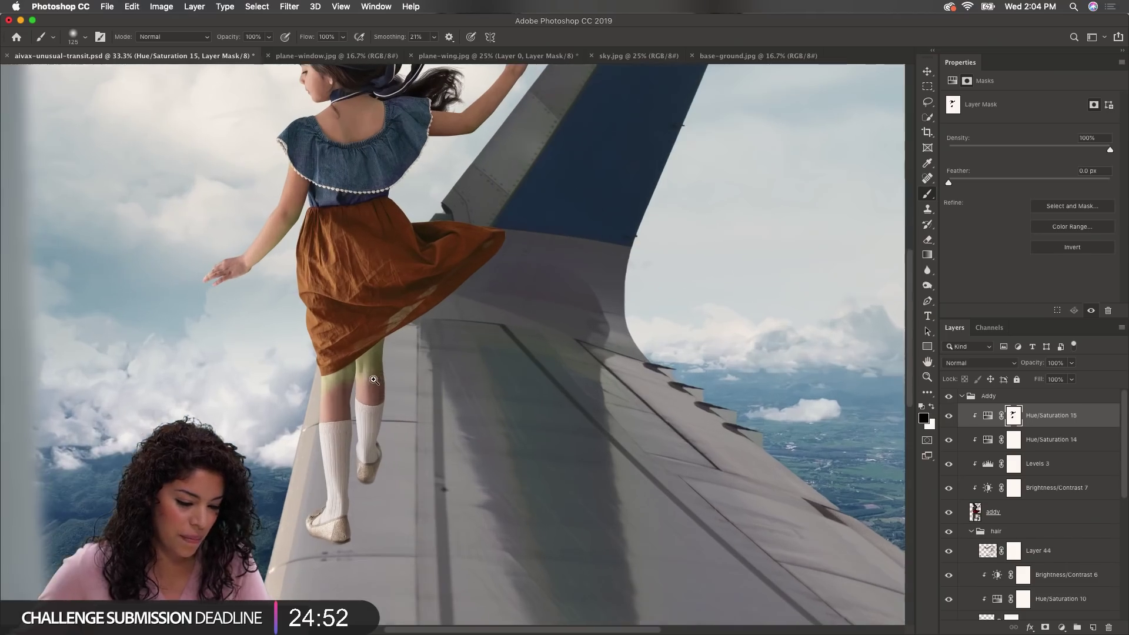
pyautogui.press('[')
pyautogui.press('[')
pyautogui.press('[')
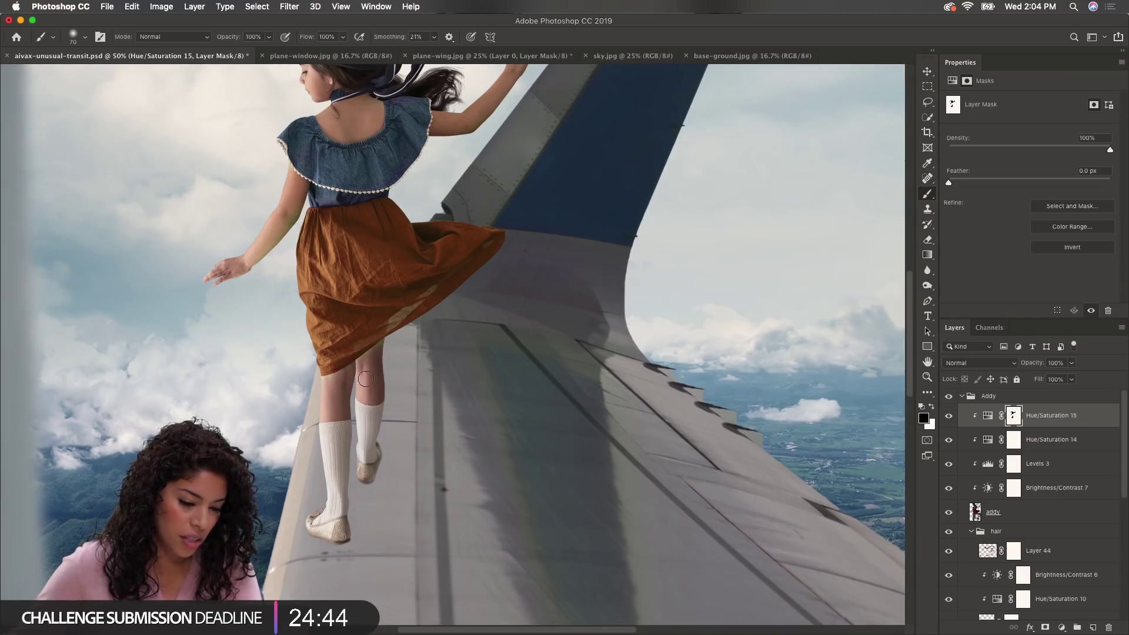
pyautogui.press('super+minus')
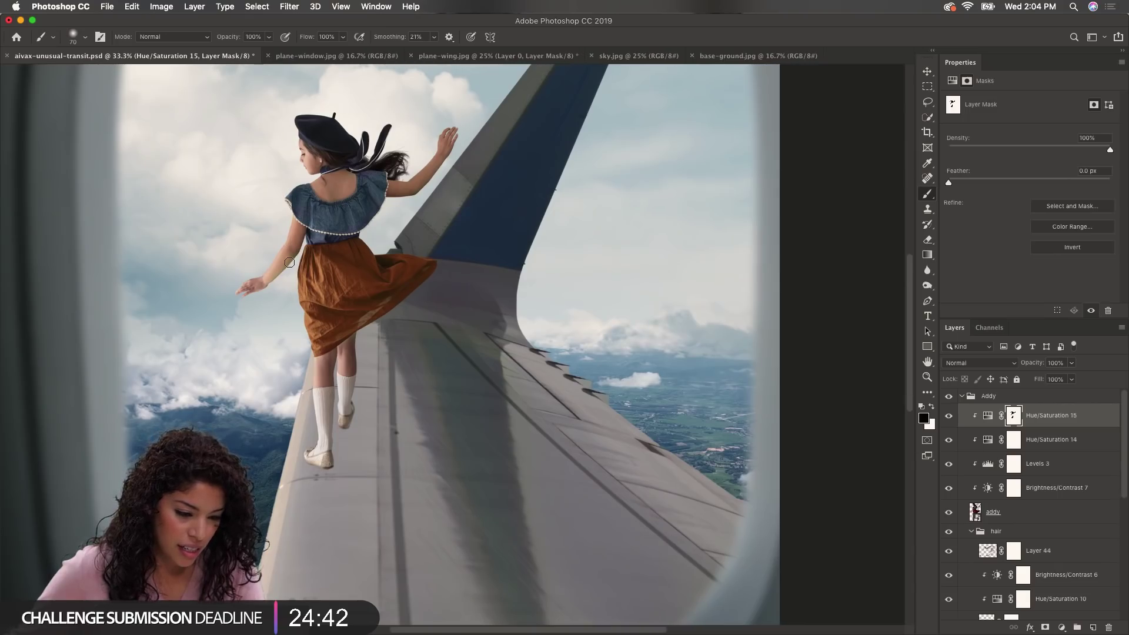
pyautogui.press('super+minus')
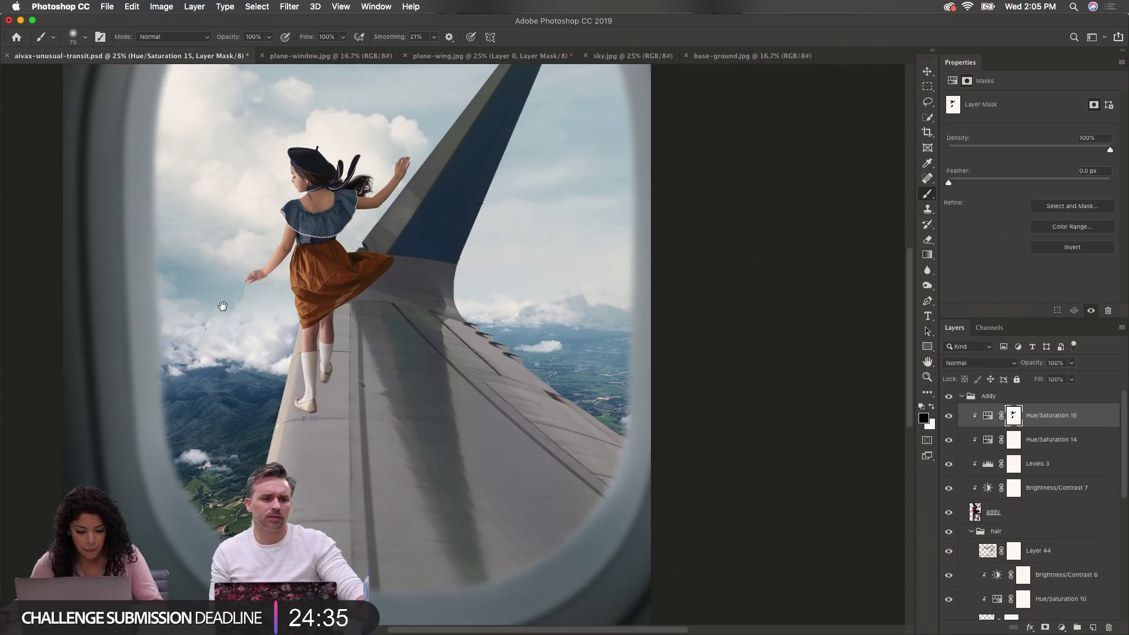
pyautogui.press('super+plus')
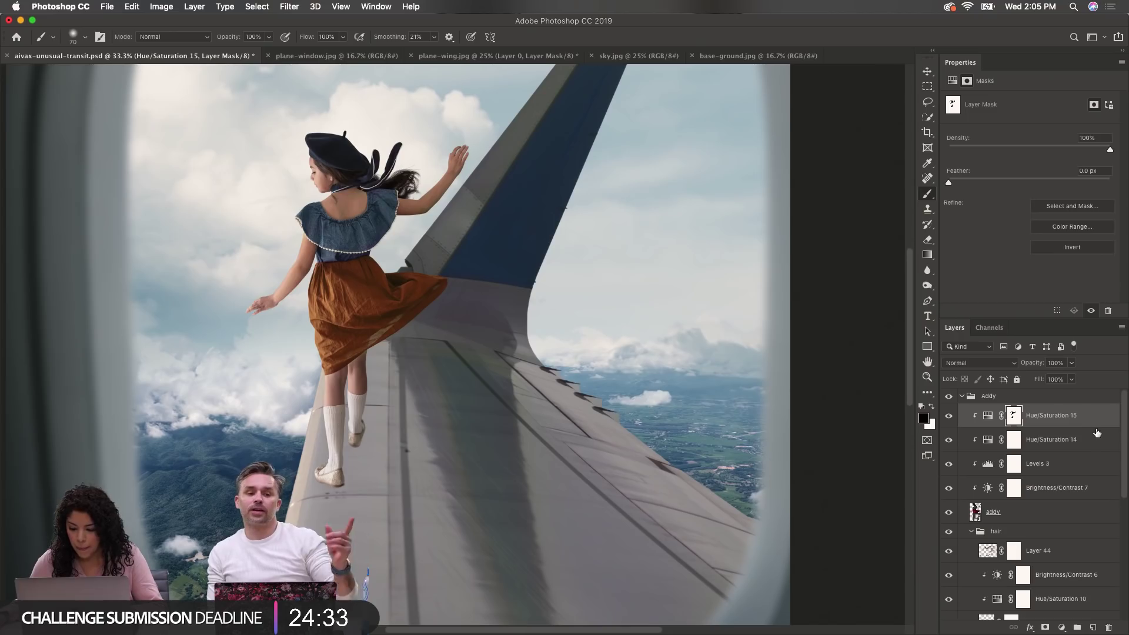
# Step: Add a new layer clipped to the girl above Hue/Saturation 15 and set its blend mode to Hard Light
pyautogui.click(1092, 627)
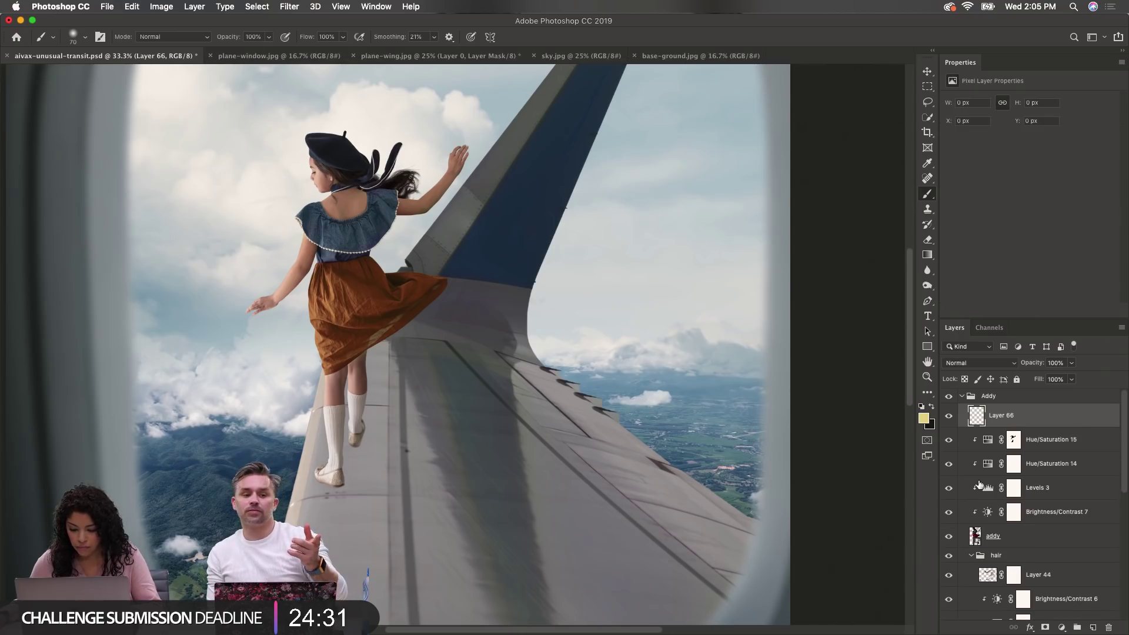
pyautogui.keyDown('alt'); pyautogui.click(978, 428); pyautogui.keyUp('alt')
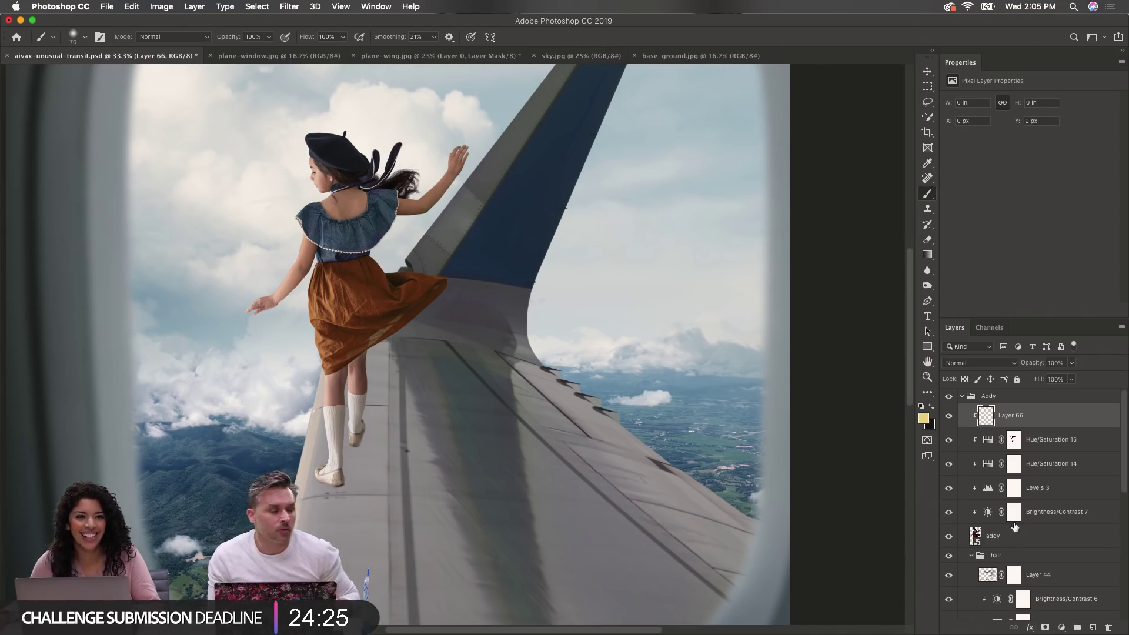
pyautogui.click(979, 363)
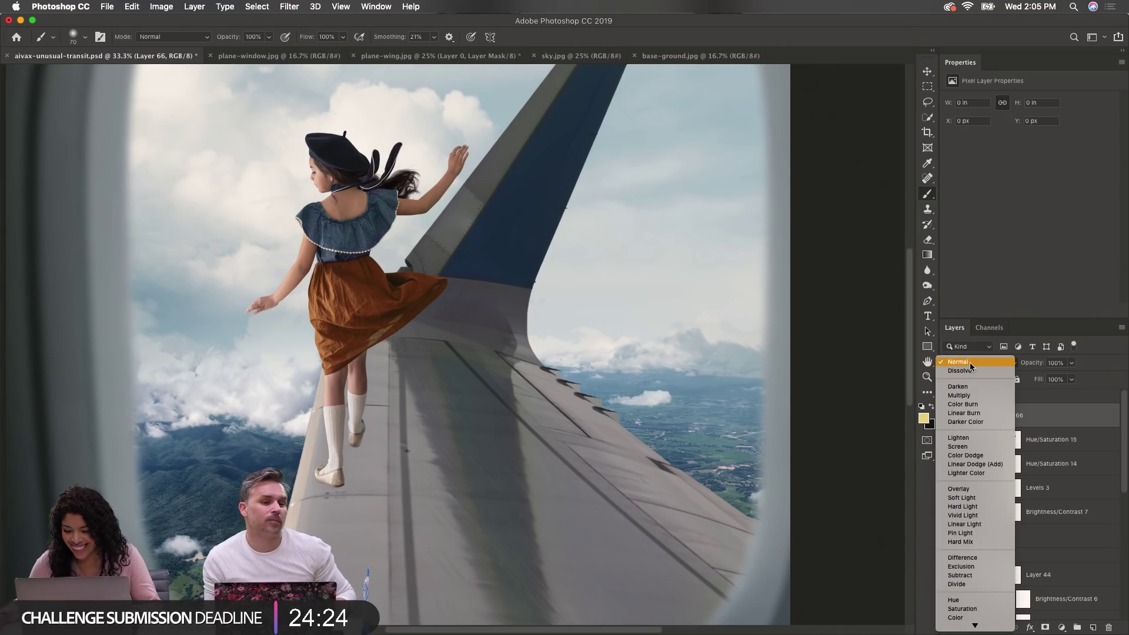
pyautogui.click(975, 506)
# Step: Try painting the heel of the girl's front shoe with dark blue #181b5f on the Hard Light layer
pyautogui.click(923, 418)
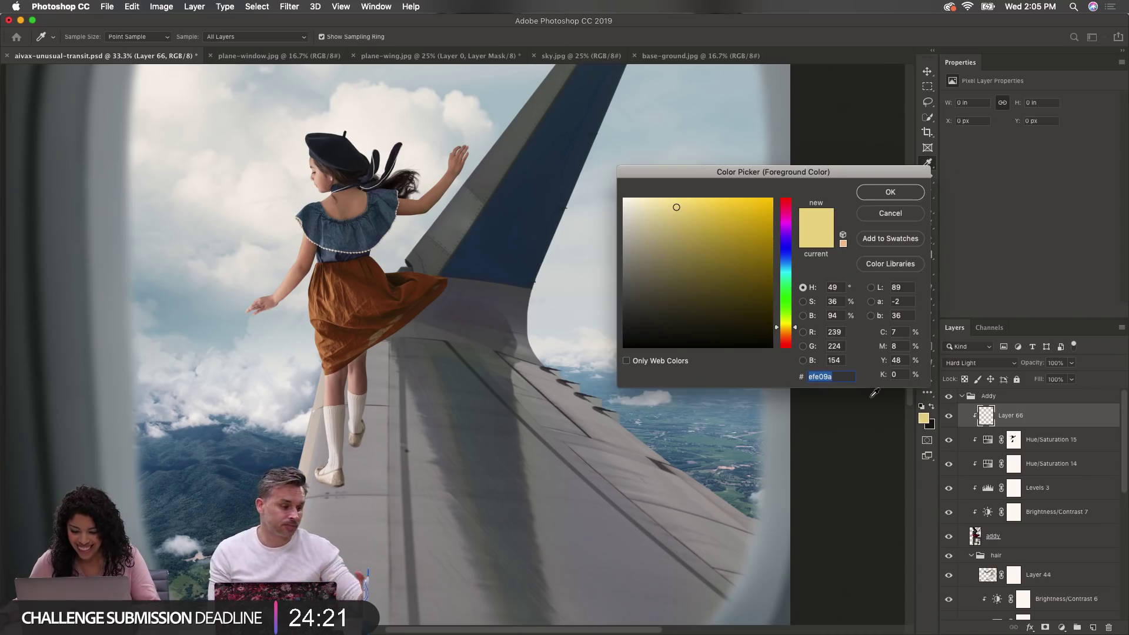
pyautogui.click(790, 249)
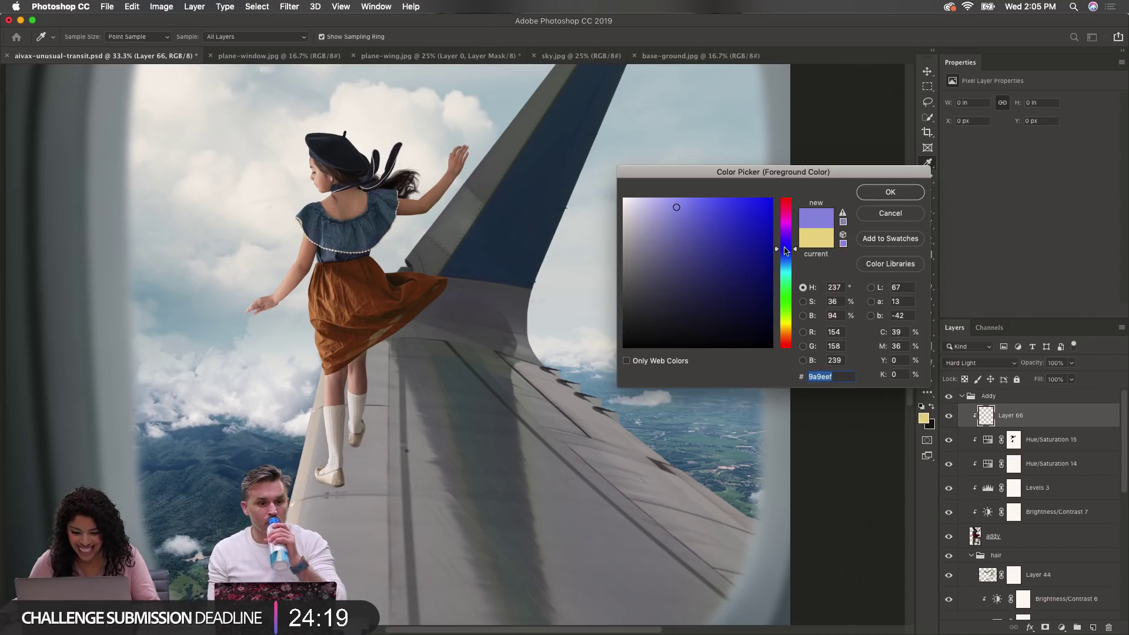
pyautogui.moveTo(736, 250); pyautogui.dragTo(735, 292)
pyautogui.click(882, 193)
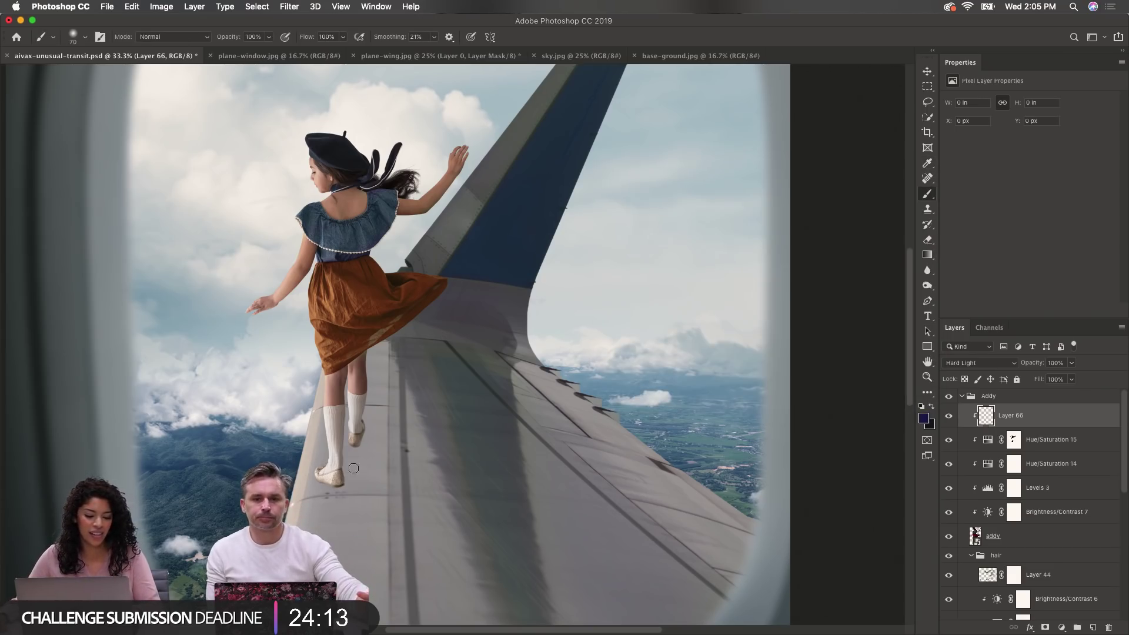
pyautogui.scroll(2, 307, 467)
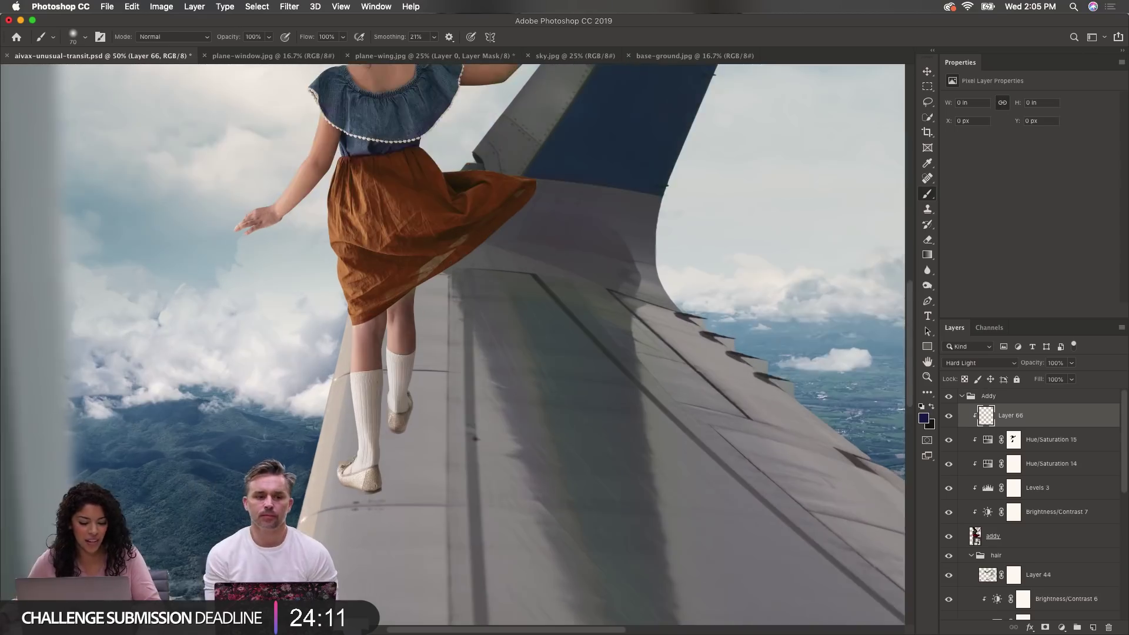
pyautogui.moveTo(379, 508)
pyautogui.mouseDown()
pyautogui.moveTo(394, 488)
pyautogui.moveTo(382, 490)
pyautogui.moveTo(420, 485)
pyautogui.mouseUp()
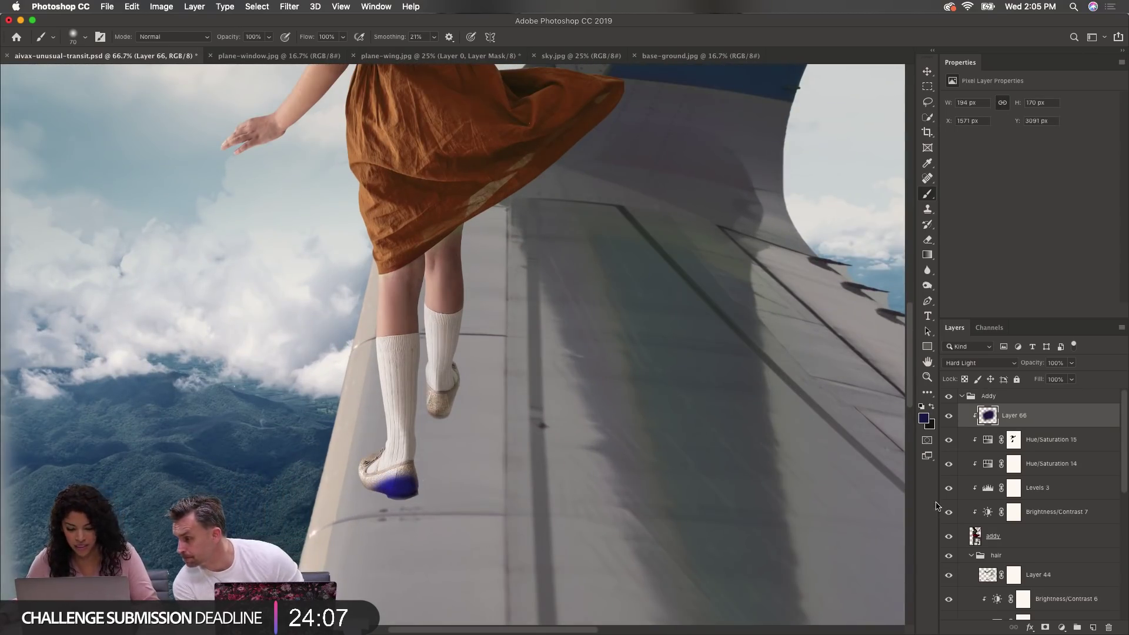
pyautogui.press('super+z')
# Step: Try painting the front shoe's heel with a darker, less violet navy, reducing the brush to 40 px
pyautogui.click(923, 419)
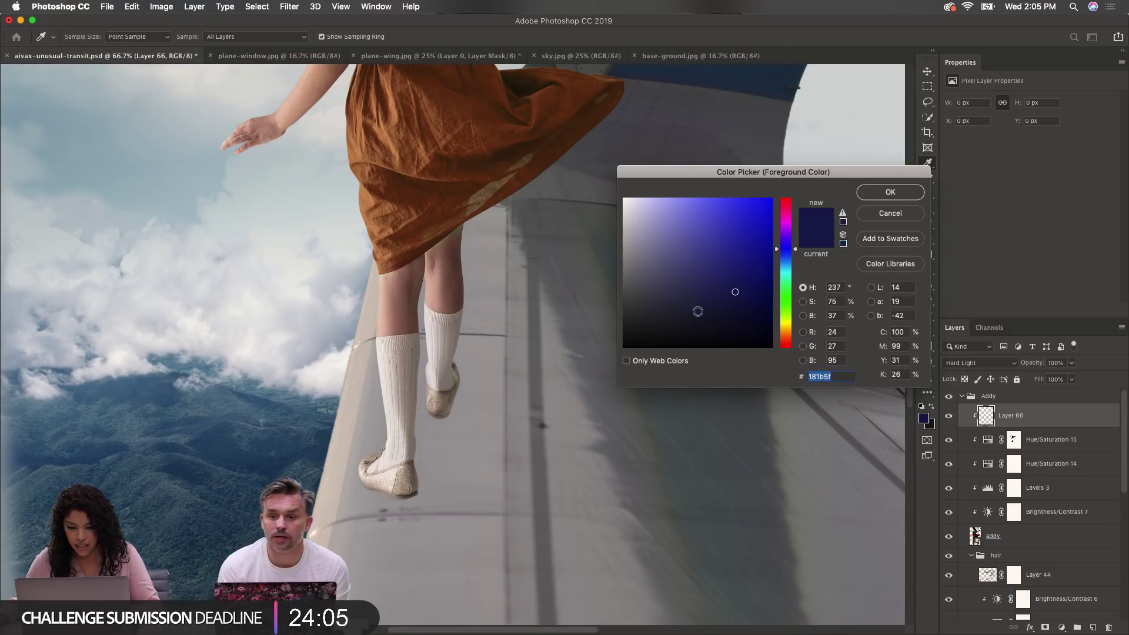
pyautogui.click(740, 320)
pyautogui.moveTo(780, 258); pyautogui.dragTo(779, 258)
pyautogui.click(870, 196)
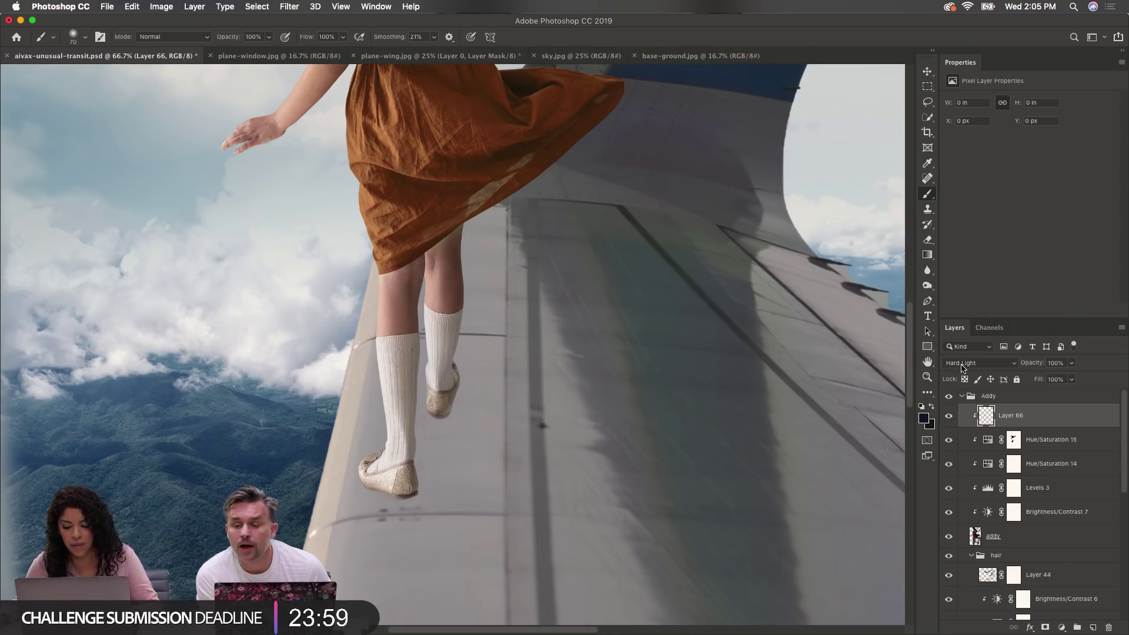
pyautogui.moveTo(443, 486)
pyautogui.mouseDown()
pyautogui.moveTo(388, 493)
pyautogui.moveTo(412, 497)
pyautogui.moveTo(391, 494)
pyautogui.moveTo(422, 462)
pyautogui.moveTo(397, 465)
pyautogui.moveTo(419, 480)
pyautogui.mouseUp()
pyautogui.keyDown('super'); pyautogui.click(396, 489); pyautogui.keyUp('super')
pyautogui.press('[')
pyautogui.press('[')
pyautogui.press('[')
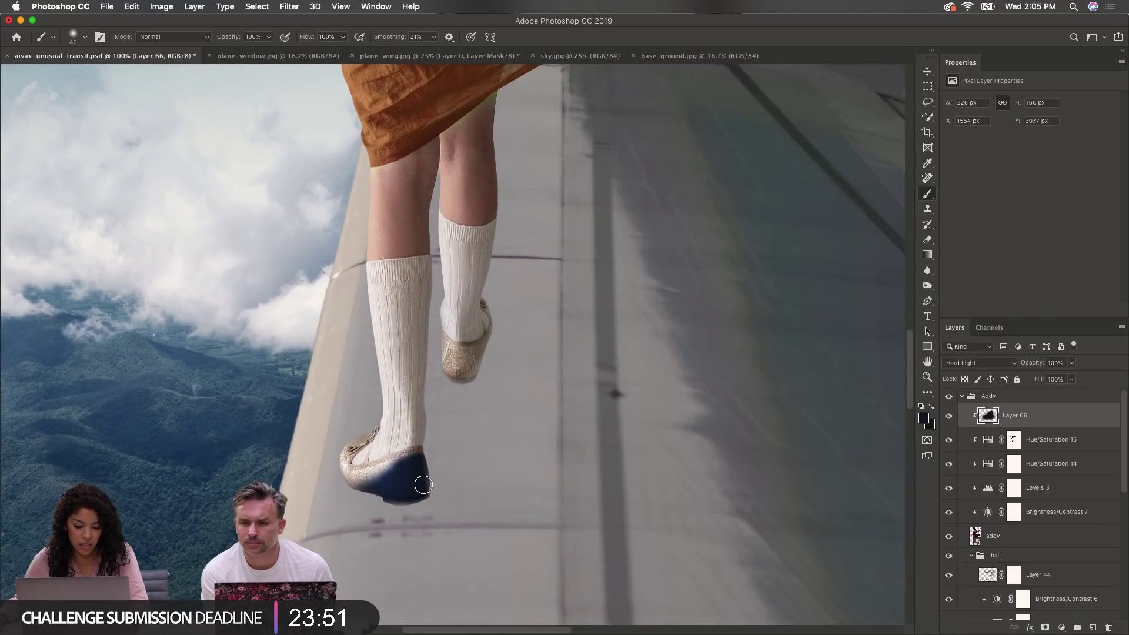
pyautogui.press('super+z')
pyautogui.press('super+z')
pyautogui.press('super+z')
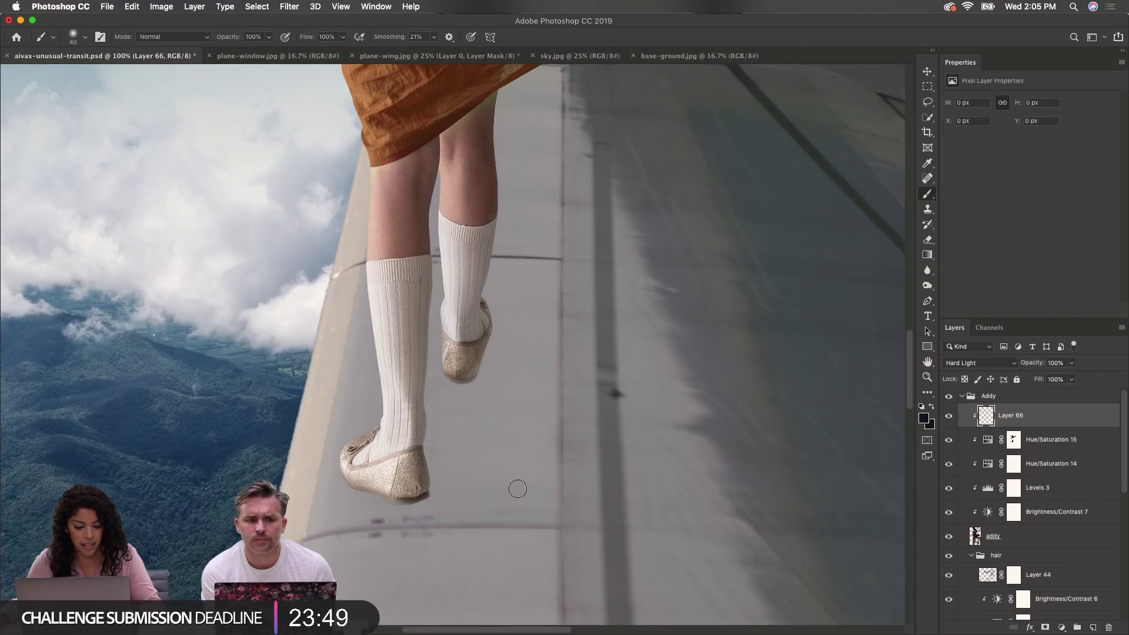
# Step: Set the foreground color to navy #12213c and paint over the heel and side of the front shoe
pyautogui.click(924, 419)
pyautogui.click(729, 311)
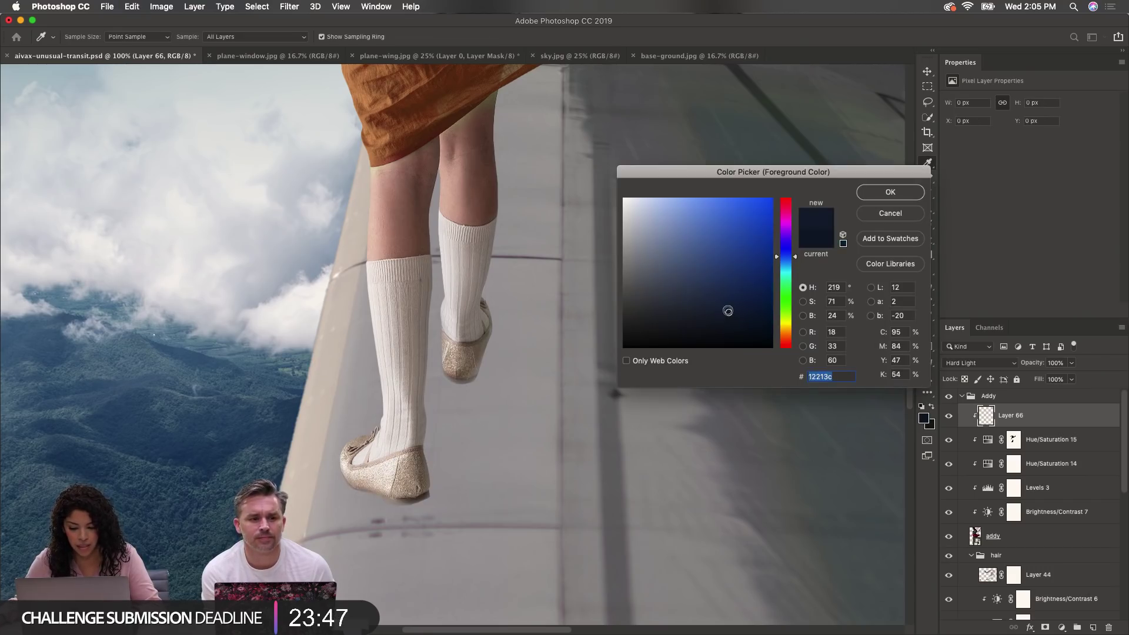
pyautogui.click(885, 189)
pyautogui.moveTo(421, 473)
pyautogui.mouseDown()
pyautogui.moveTo(374, 500)
pyautogui.moveTo(411, 485)
pyautogui.moveTo(353, 493)
pyautogui.moveTo(346, 484)
pyautogui.moveTo(420, 458)
pyautogui.moveTo(408, 467)
pyautogui.mouseUp()
pyautogui.click(396, 477)
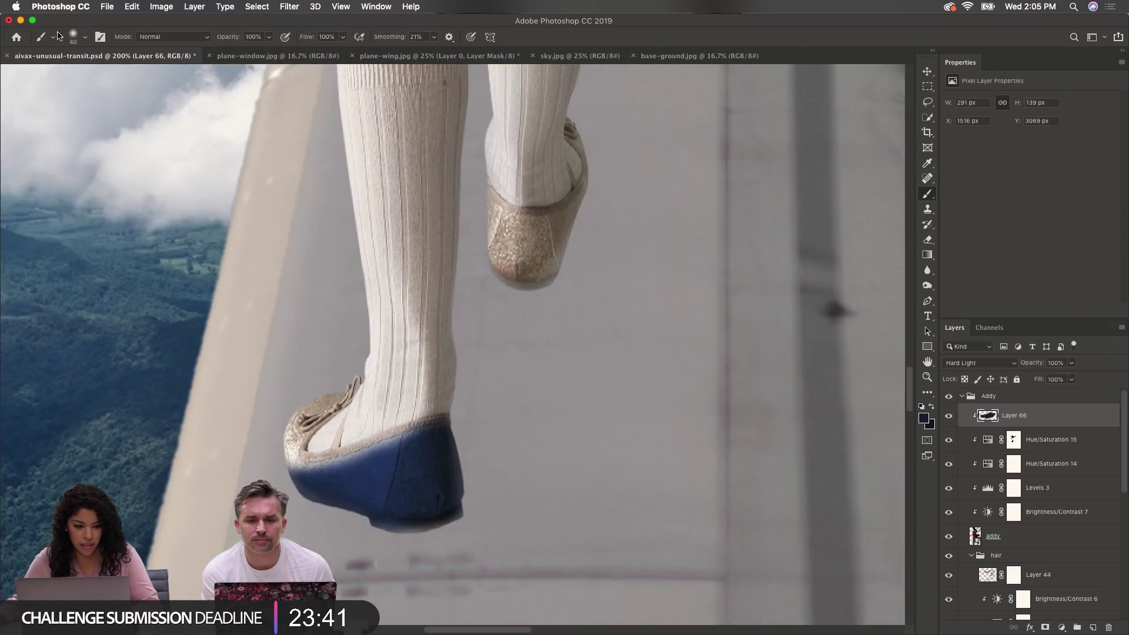
# Step: Switch to a 40 px Hard Round brush and paint the rest of the front shoe navy, including its toe and bow
pyautogui.click(76, 36)
pyautogui.click(174, 171)
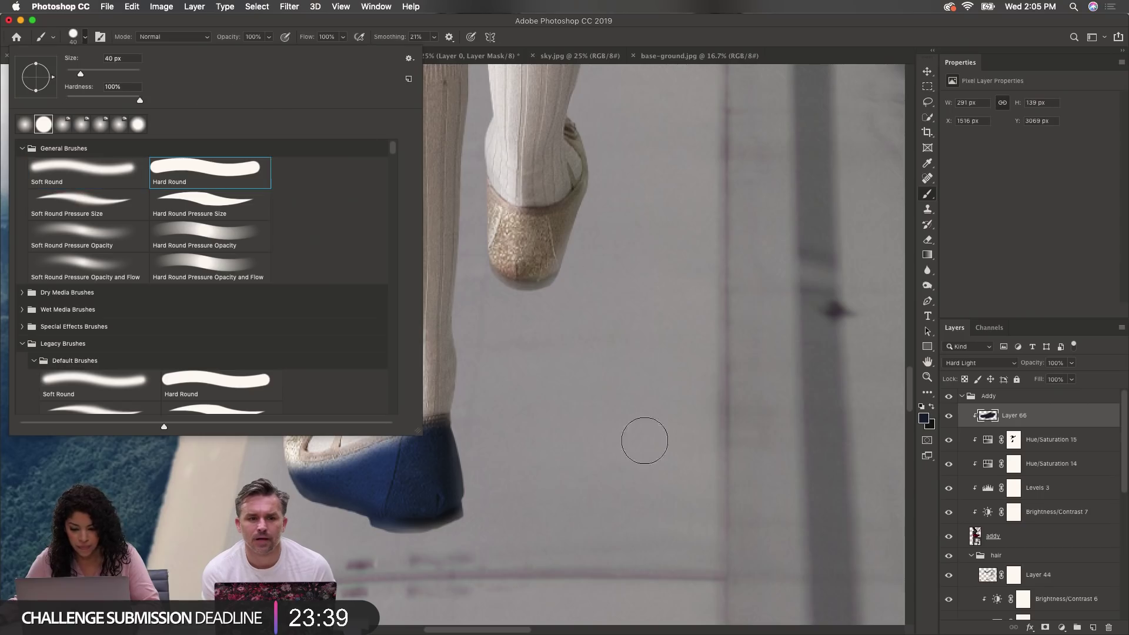
pyautogui.press('Return')
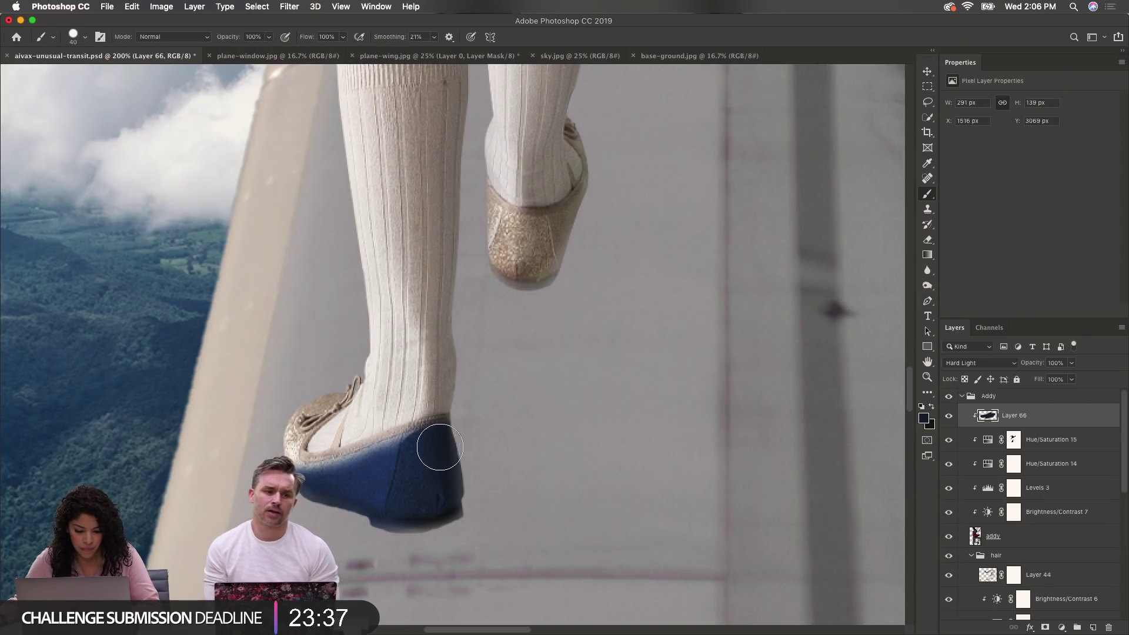
pyautogui.moveTo(414, 457)
pyautogui.mouseDown()
pyautogui.moveTo(367, 473)
pyautogui.moveTo(426, 450)
pyautogui.moveTo(330, 482)
pyautogui.mouseUp()
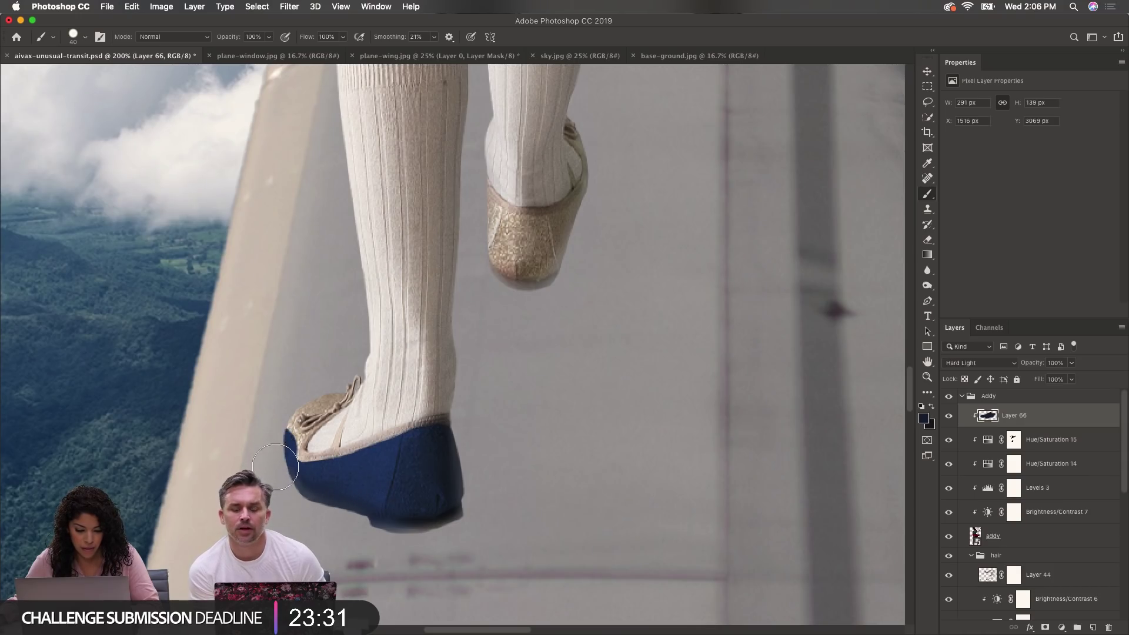
pyautogui.moveTo(278, 441)
pyautogui.mouseDown()
pyautogui.moveTo(292, 391)
pyautogui.moveTo(317, 390)
pyautogui.moveTo(272, 403)
pyautogui.moveTo(298, 398)
pyautogui.moveTo(274, 419)
pyautogui.moveTo(311, 391)
pyautogui.moveTo(273, 403)
pyautogui.moveTo(283, 426)
pyautogui.moveTo(277, 416)
pyautogui.moveTo(309, 383)
pyautogui.moveTo(340, 372)
pyautogui.moveTo(276, 417)
pyautogui.moveTo(282, 430)
pyautogui.mouseUp()
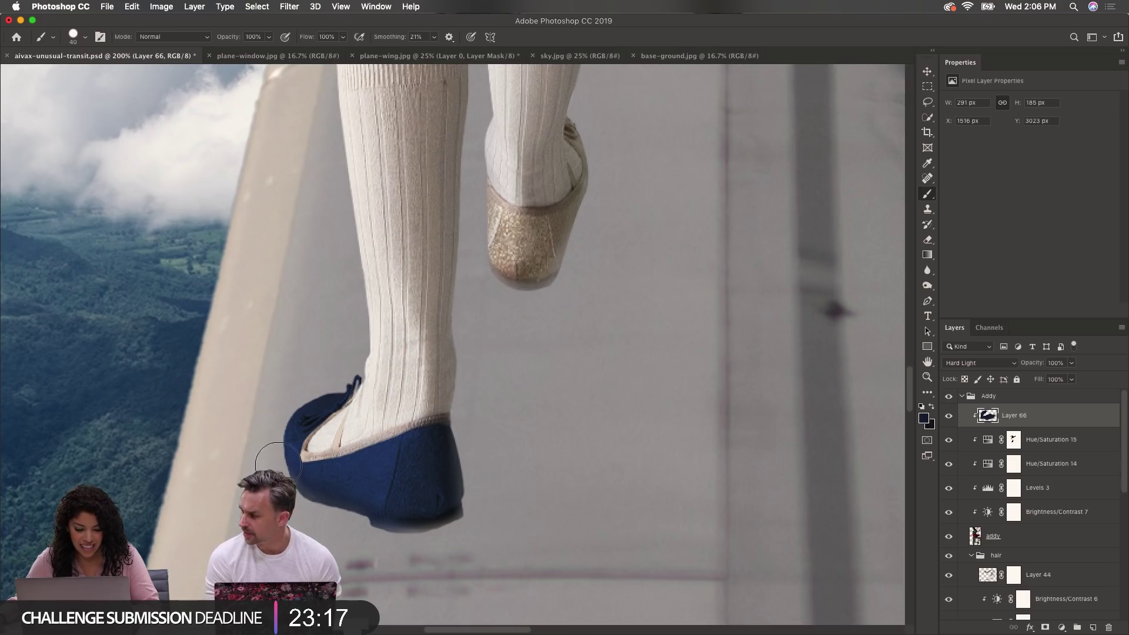
# Step: Paint the heel of the girl's raised shoe navy up to the sock edge, reducing the brush to 20 px
pyautogui.keyDown('alt'); pyautogui.click(382, 539); pyautogui.keyUp('alt')
pyautogui.keyDown('alt'); pyautogui.click(382, 539); pyautogui.keyUp('alt')
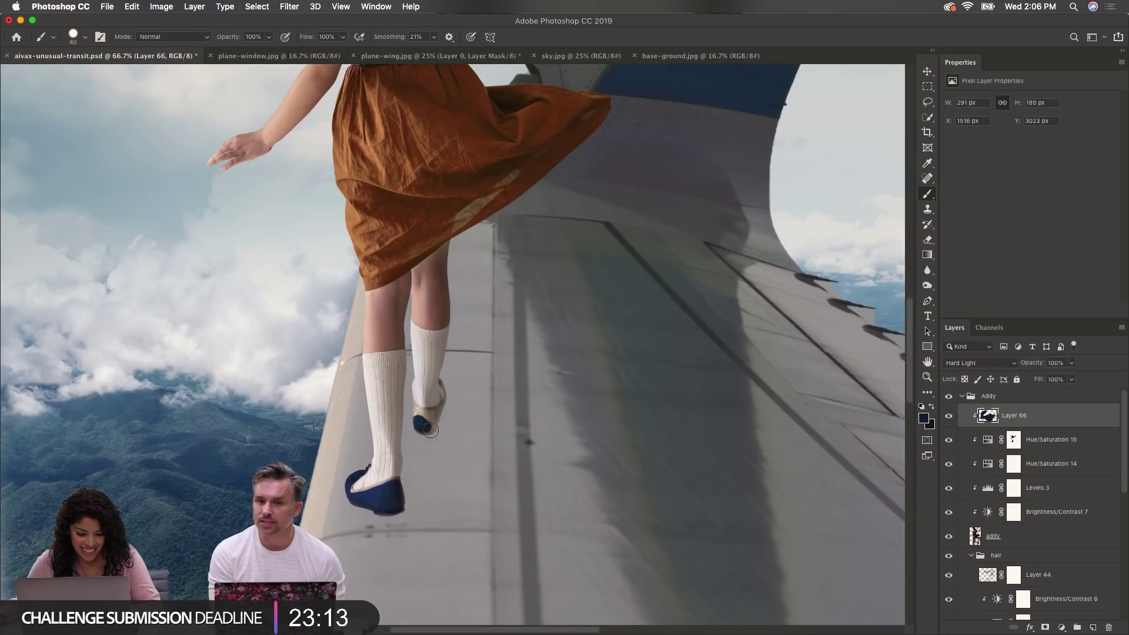
pyautogui.moveTo(430, 418); pyautogui.dragTo(431, 417)
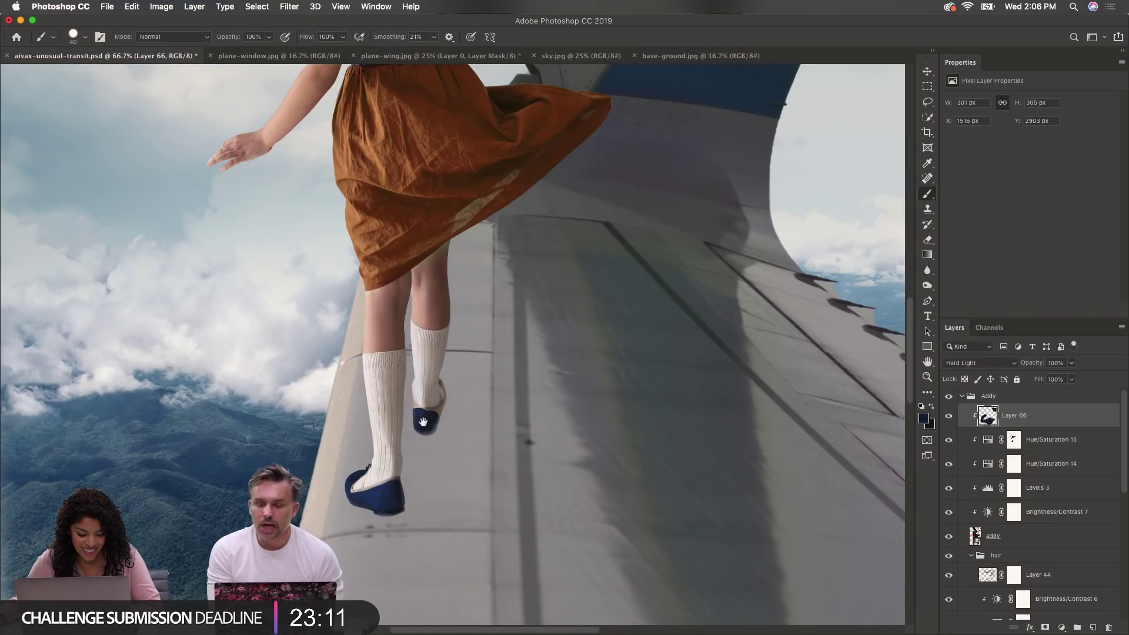
pyautogui.keyDown('super'); pyautogui.click(423, 426); pyautogui.keyUp('super')
pyautogui.keyDown('super'); pyautogui.click(422, 426); pyautogui.keyUp('super')
pyautogui.keyDown('super'); pyautogui.click(422, 426); pyautogui.keyUp('super')
pyautogui.keyDown('super'); pyautogui.click(422, 426); pyautogui.keyUp('super')
pyautogui.press('[')
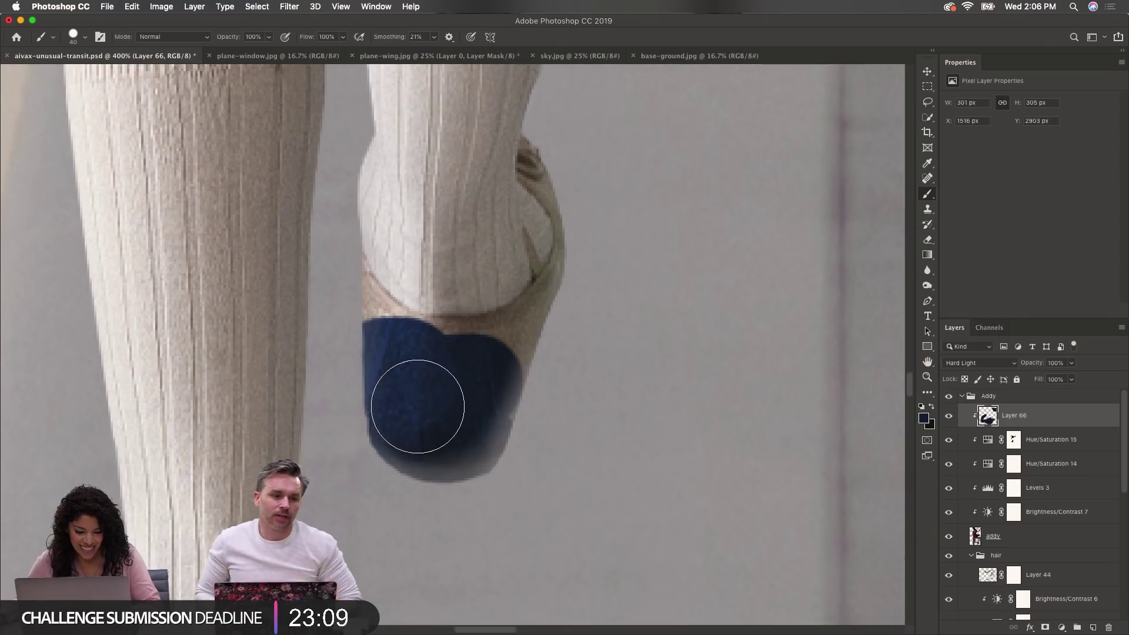
pyautogui.moveTo(342, 272)
pyautogui.mouseDown()
pyautogui.moveTo(383, 335)
pyautogui.moveTo(353, 308)
pyautogui.moveTo(388, 330)
pyautogui.mouseUp()
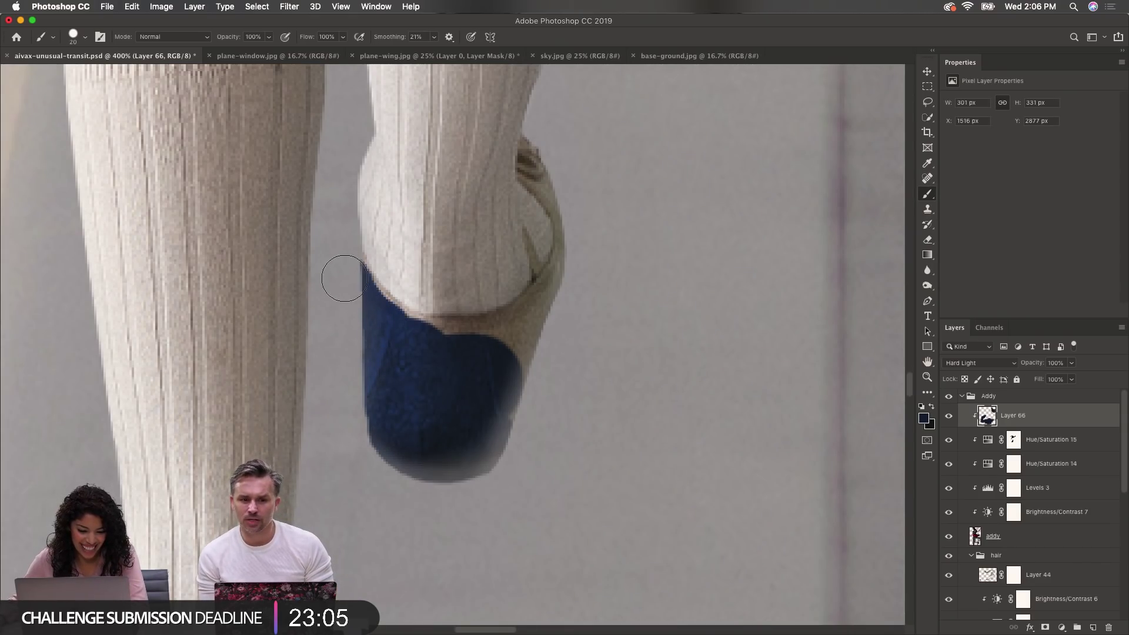
pyautogui.moveTo(343, 277)
pyautogui.mouseDown()
pyautogui.moveTo(367, 310)
pyautogui.moveTo(411, 338)
pyautogui.moveTo(504, 348)
pyautogui.moveTo(524, 394)
pyautogui.moveTo(518, 383)
pyautogui.moveTo(479, 406)
pyautogui.moveTo(442, 345)
pyautogui.mouseUp()
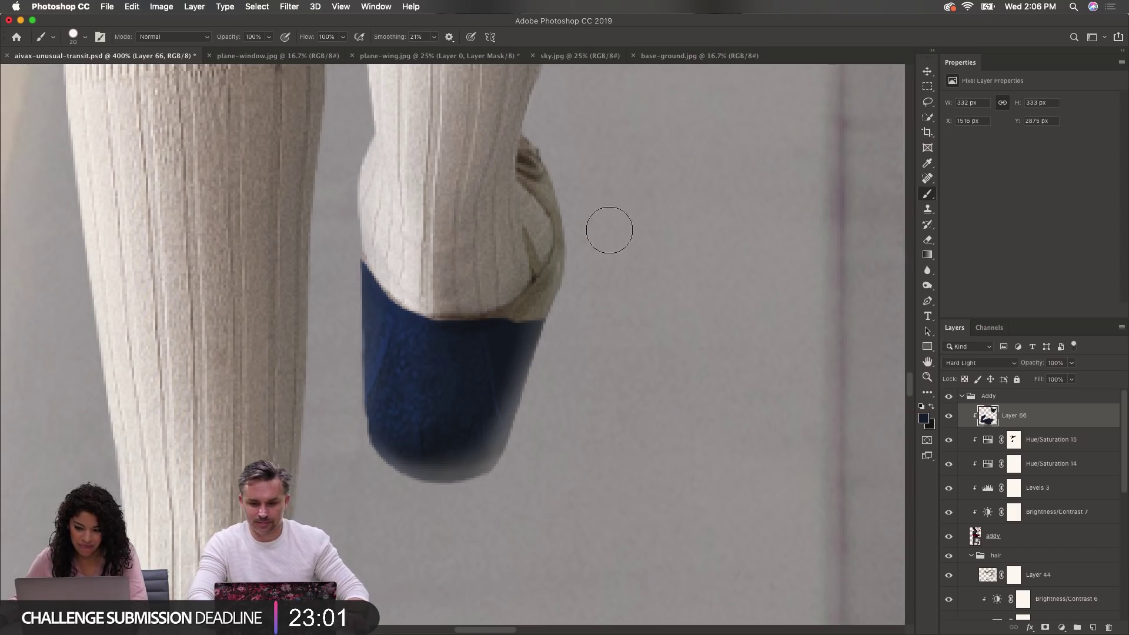
# Step: Paint the raised shoe's outer side and the remaining rim beside the sock navy
pyautogui.moveTo(545, 145)
pyautogui.mouseDown()
pyautogui.moveTo(535, 170)
pyautogui.moveTo(561, 186)
pyautogui.moveTo(558, 229)
pyautogui.moveTo(570, 194)
pyautogui.moveTo(592, 301)
pyautogui.mouseUp()
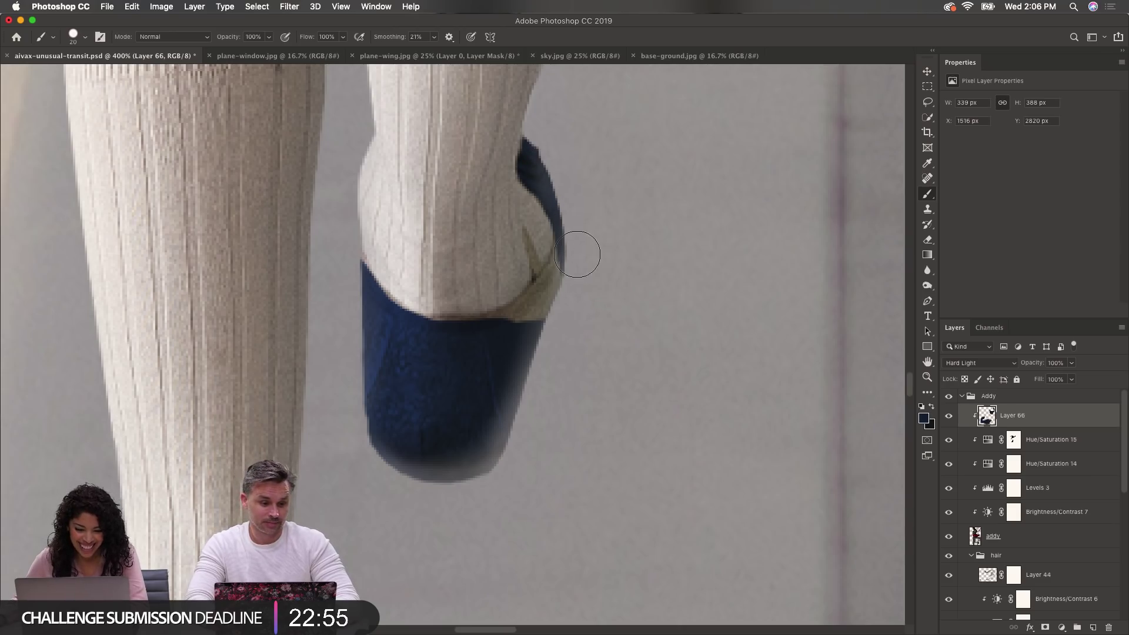
pyautogui.moveTo(580, 254); pyautogui.dragTo(528, 358)
pyautogui.moveTo(567, 272); pyautogui.dragTo(481, 346)
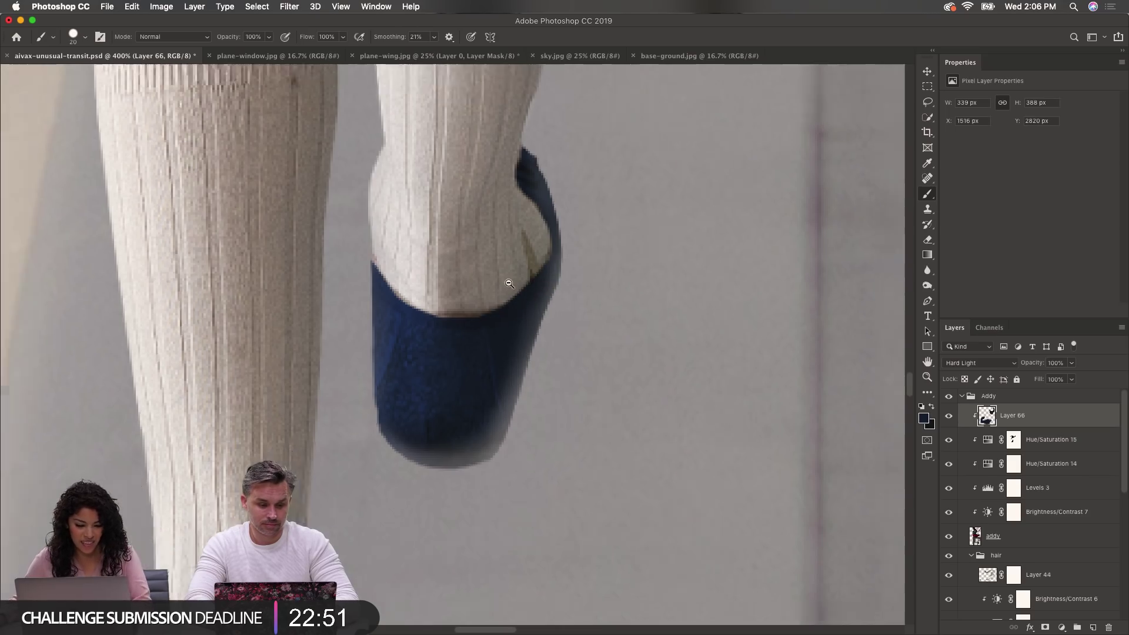
pyautogui.scroll(-5, 396, 468)
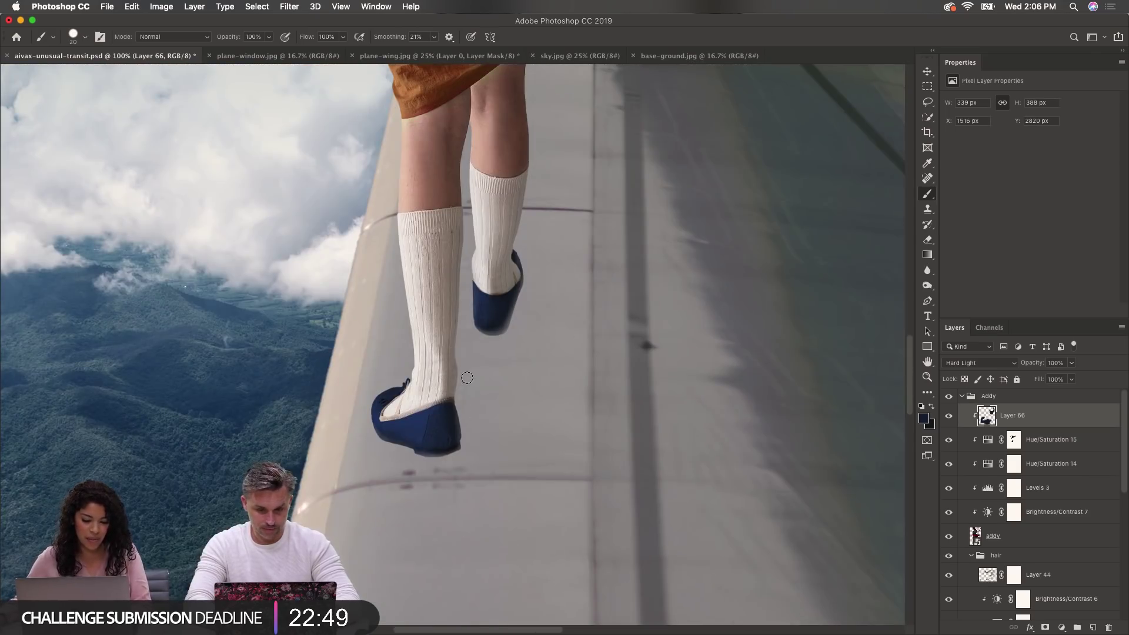
pyautogui.scroll(-2, 447, 355)
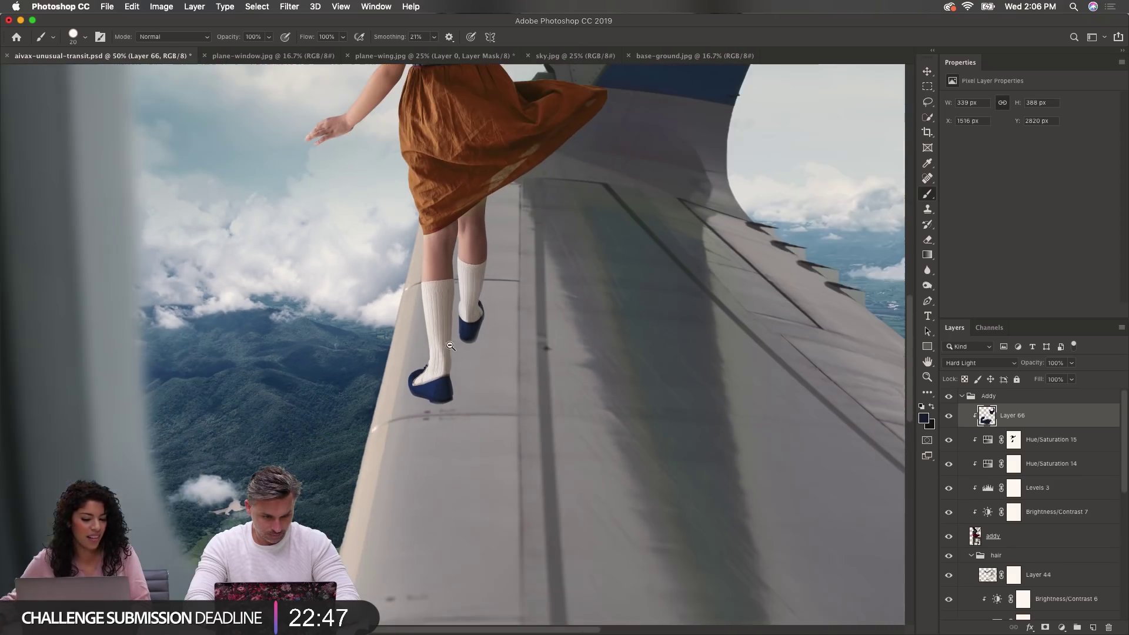
# Step: Check the navy shoes in the whole composite and up close, comparing blend modes on their color layer and keeping Hard Light
pyautogui.moveTo(506, 179); pyautogui.dragTo(506, 307)
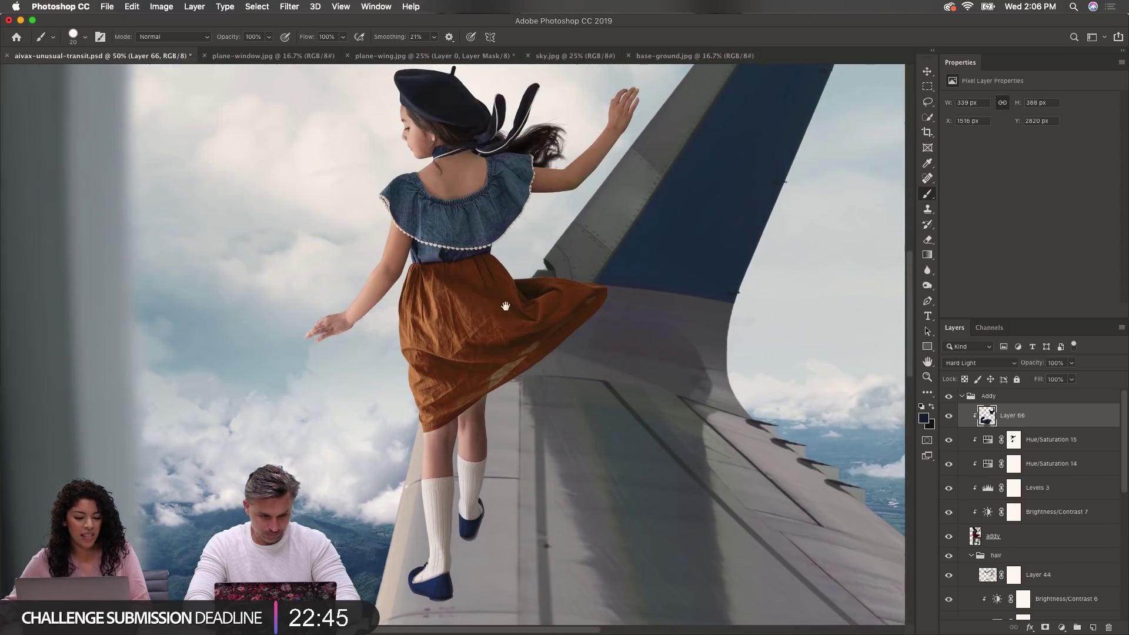
pyautogui.keyDown('alt'); pyautogui.click(506, 307); pyautogui.keyUp('alt')
pyautogui.keyDown('alt'); pyautogui.click(506, 307); pyautogui.keyUp('alt')
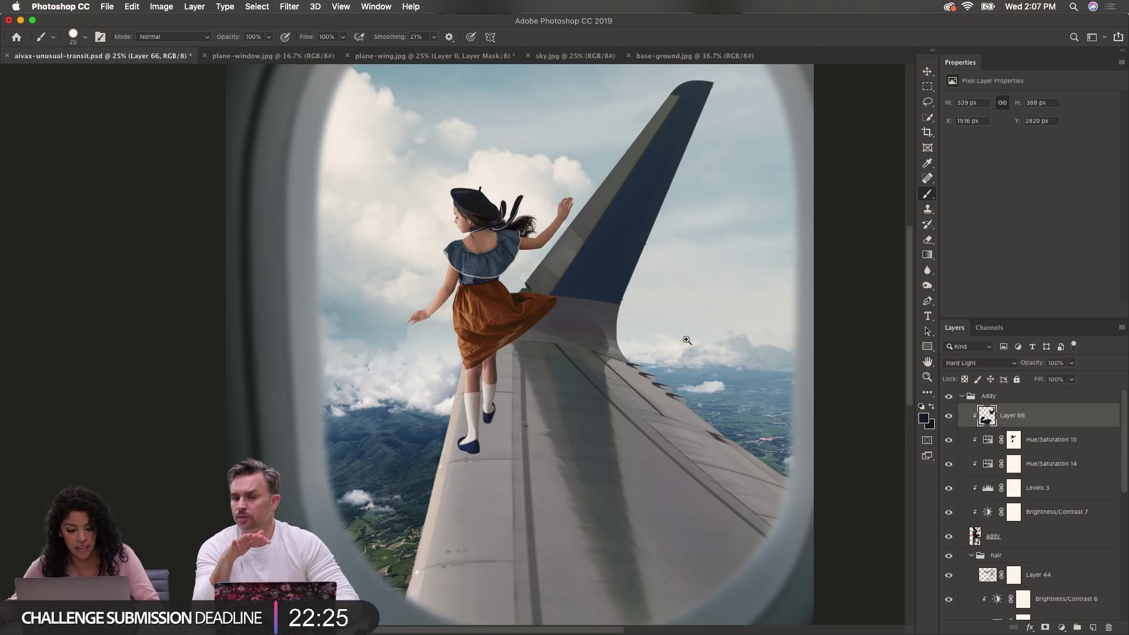
pyautogui.click(548, 381)
pyautogui.click(498, 405)
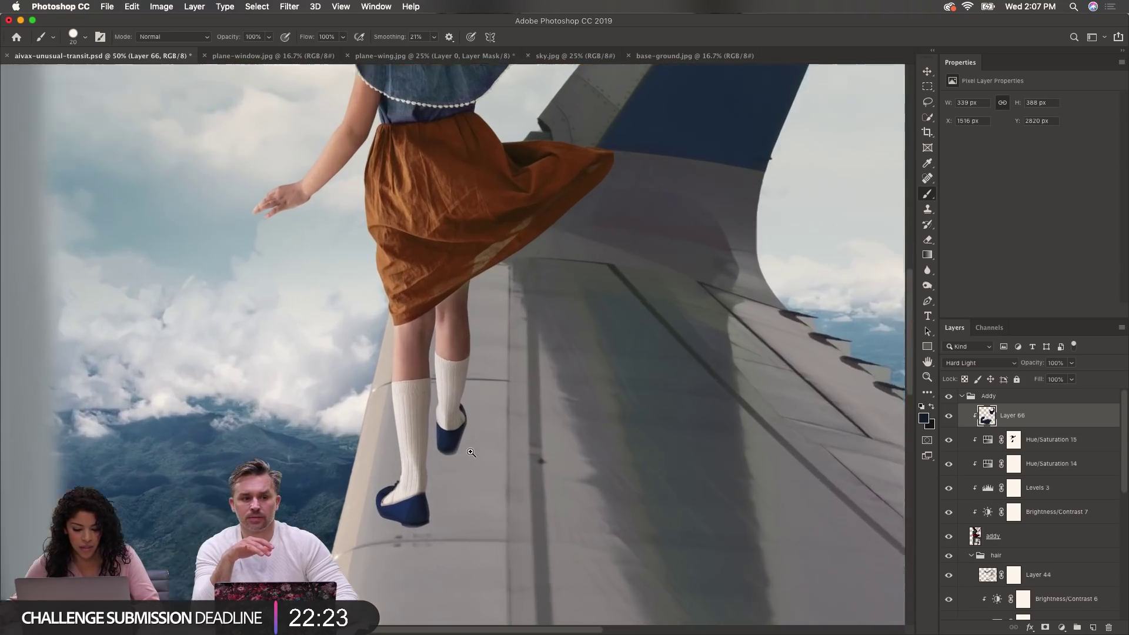
pyautogui.click(470, 452)
pyautogui.click(977, 364)
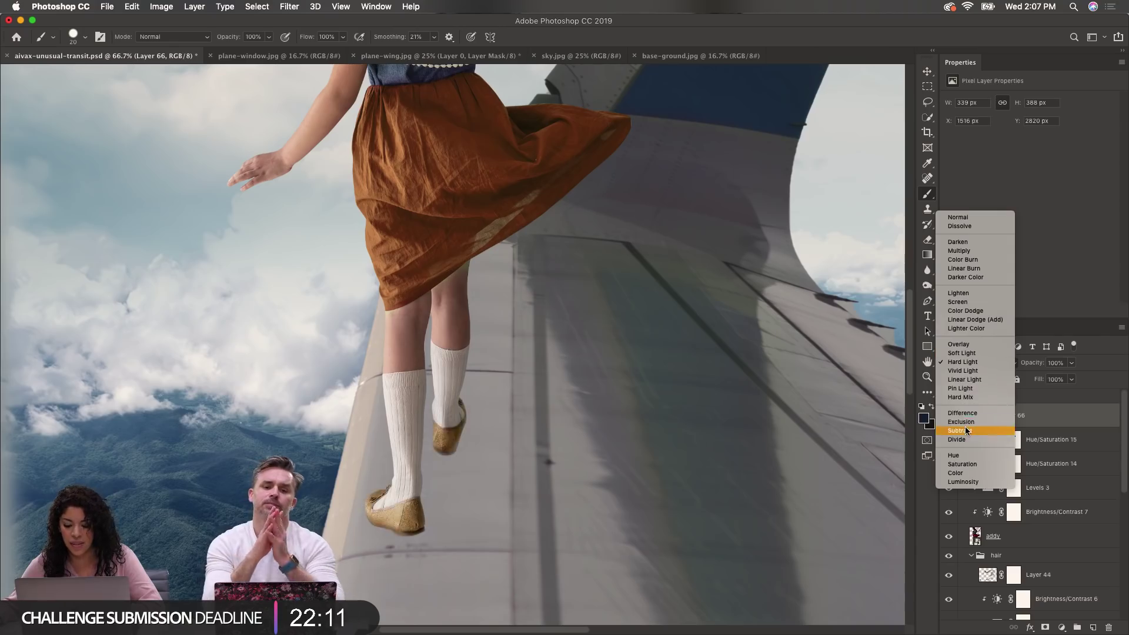
pyautogui.click(962, 362)
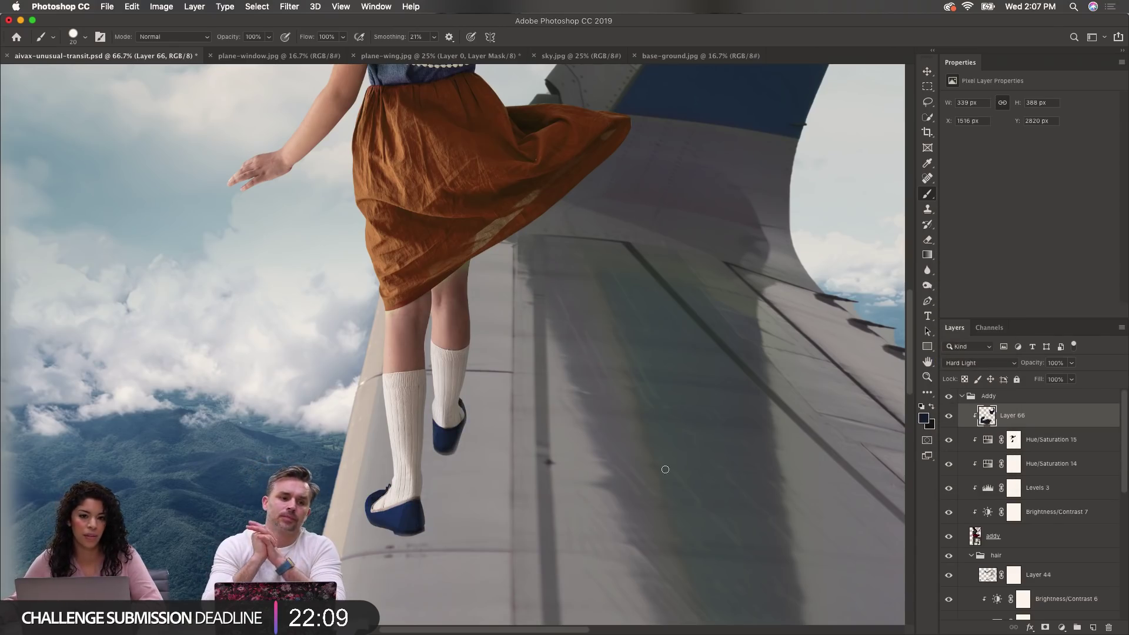
# Step: Add a new empty layer and place it unclipped directly beneath the addy layer
pyautogui.scroll(-3, 592, 360)
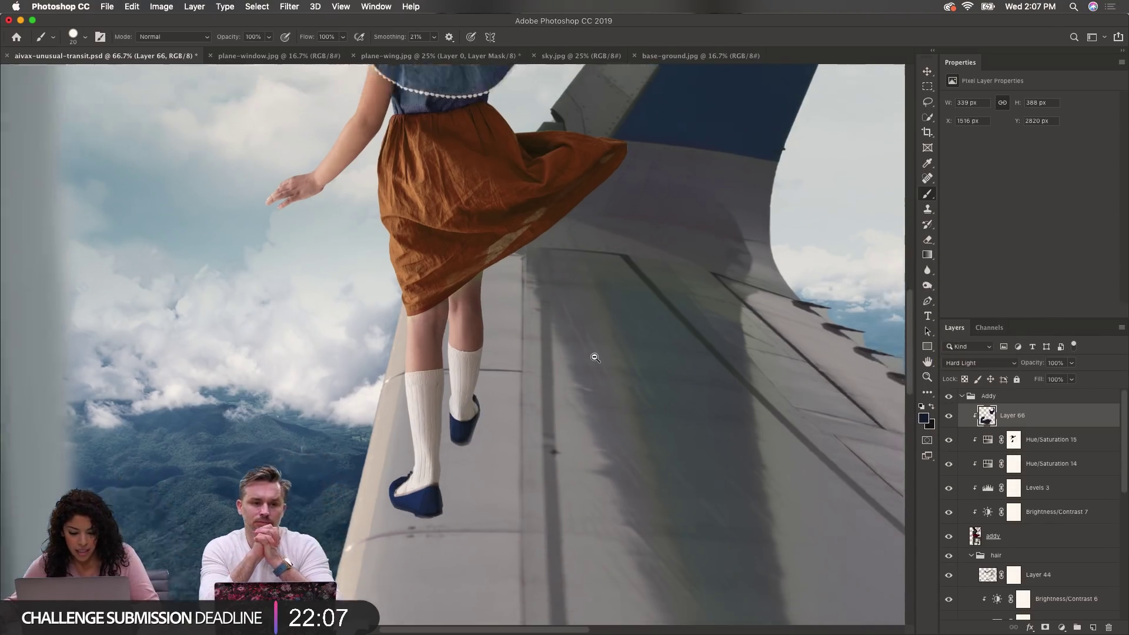
pyautogui.scroll(1, 584, 335)
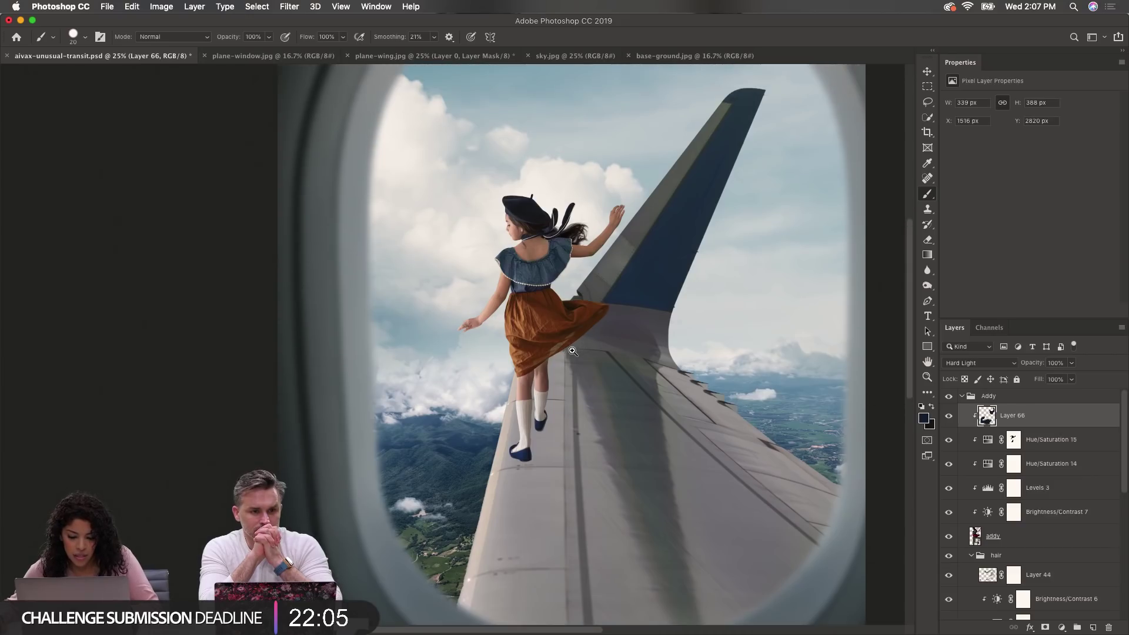
pyautogui.scroll(1, 574, 346)
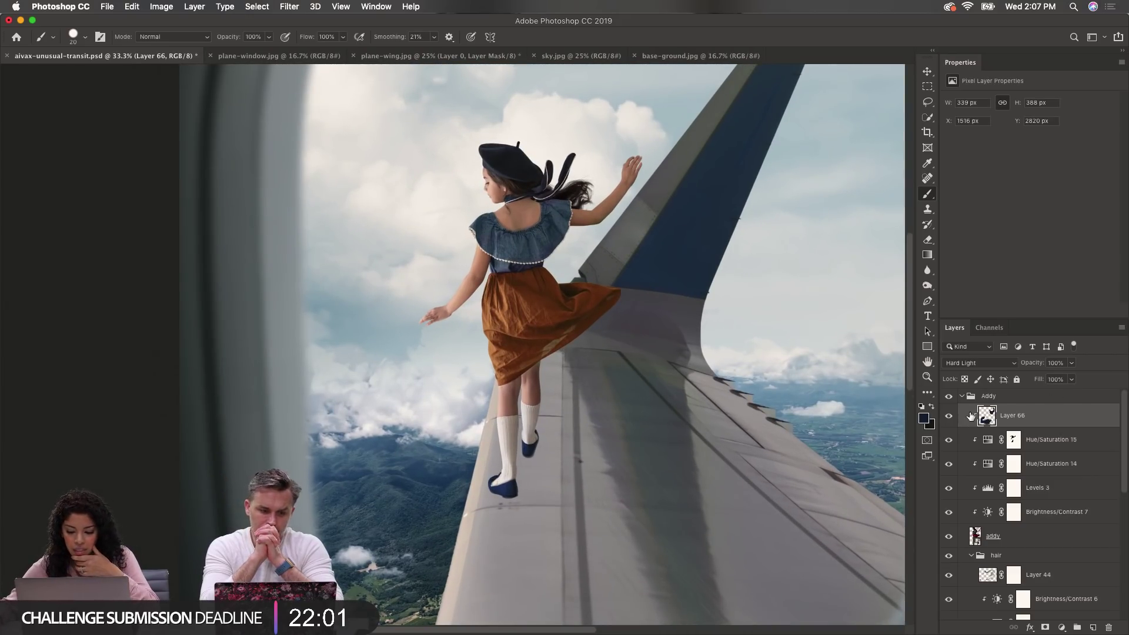
pyautogui.click(1035, 541)
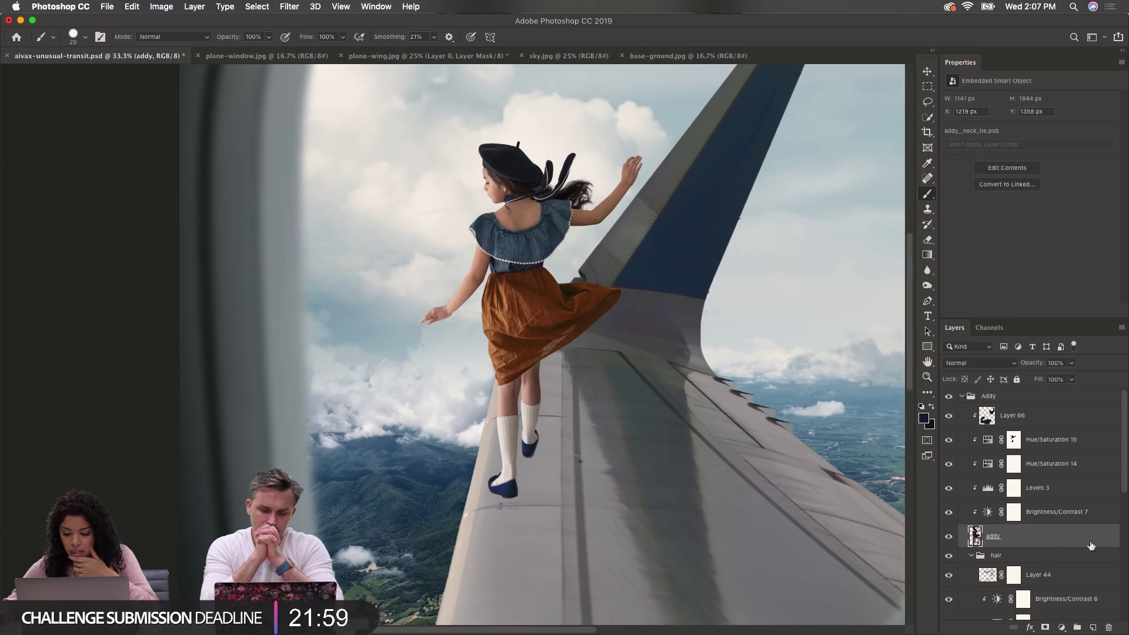
pyautogui.click(1092, 627)
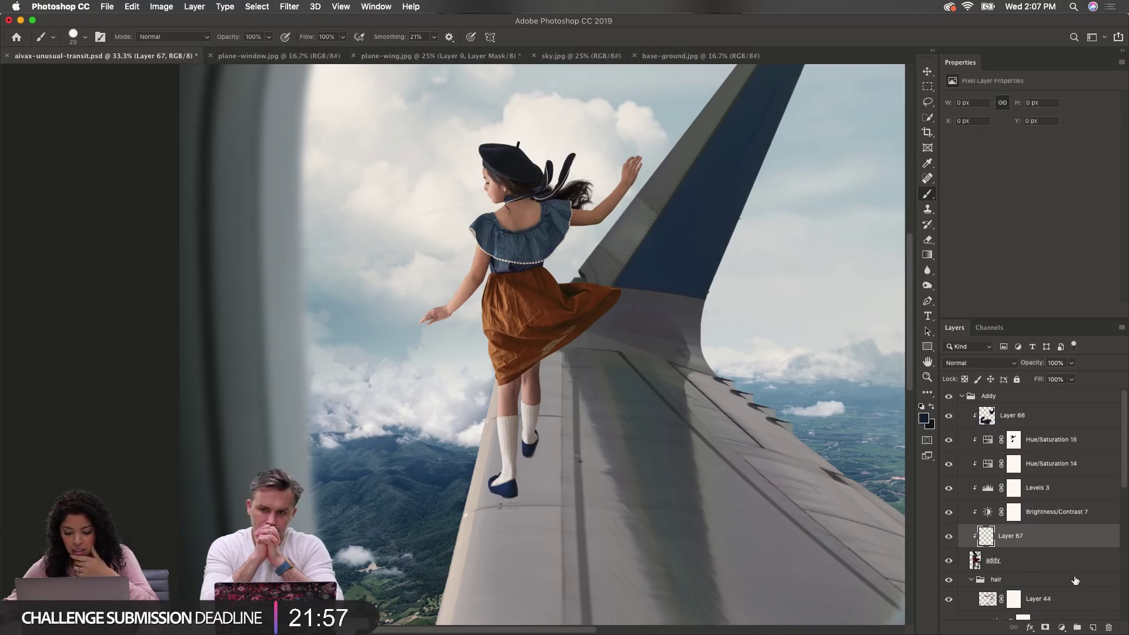
pyautogui.moveTo(1074, 540); pyautogui.dragTo(1029, 569)
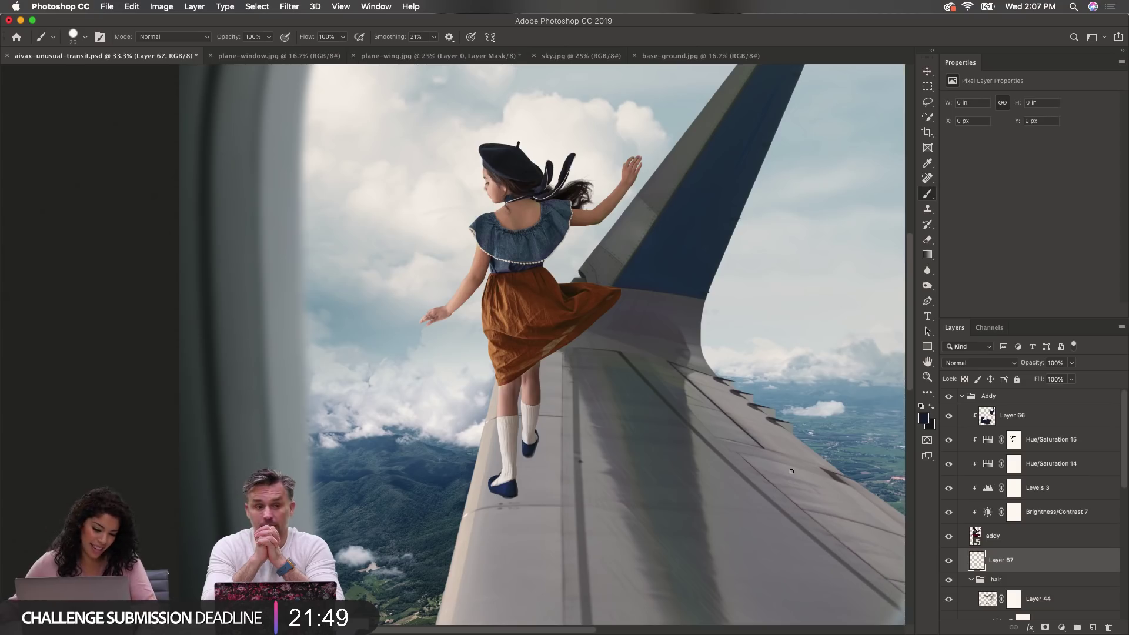
# Step: Switch to the Soft Round brush and enlarge it to 90 px for work around the girl's feet
pyautogui.click(602, 496)
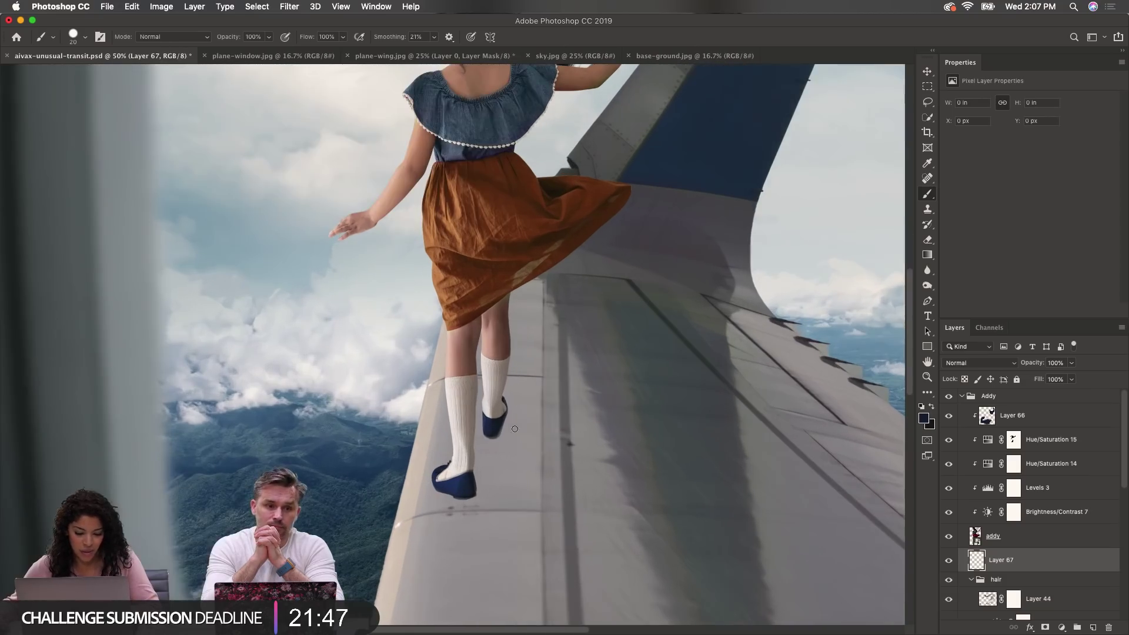
pyautogui.click(632, 469)
pyautogui.click(342, 465)
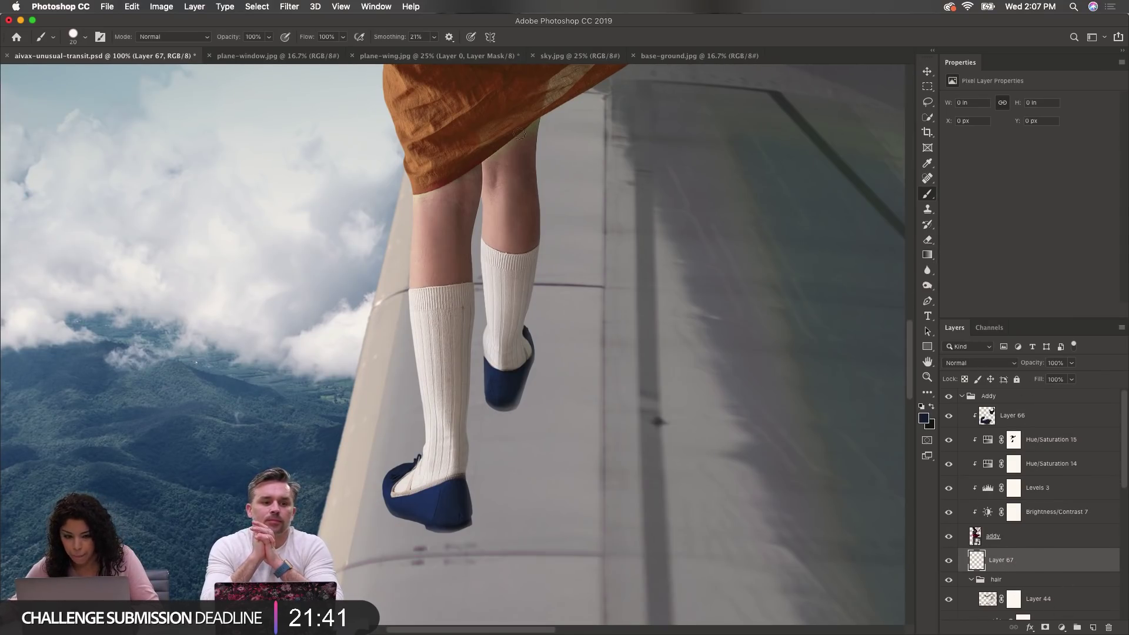
pyautogui.click(74, 38)
pyautogui.click(117, 169)
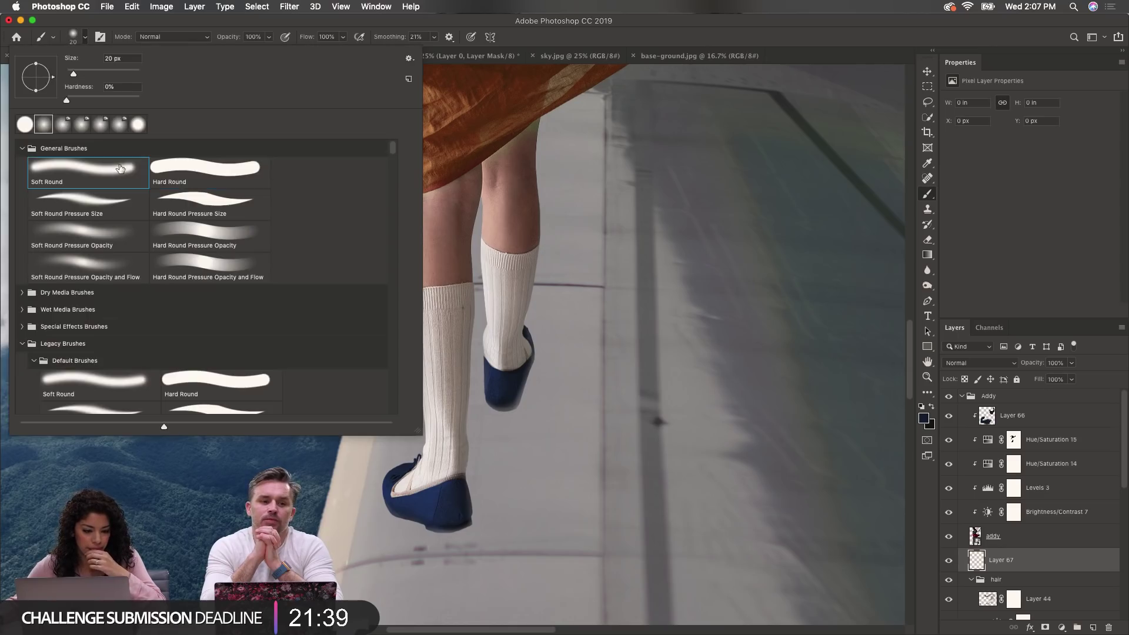
pyautogui.click(278, 28)
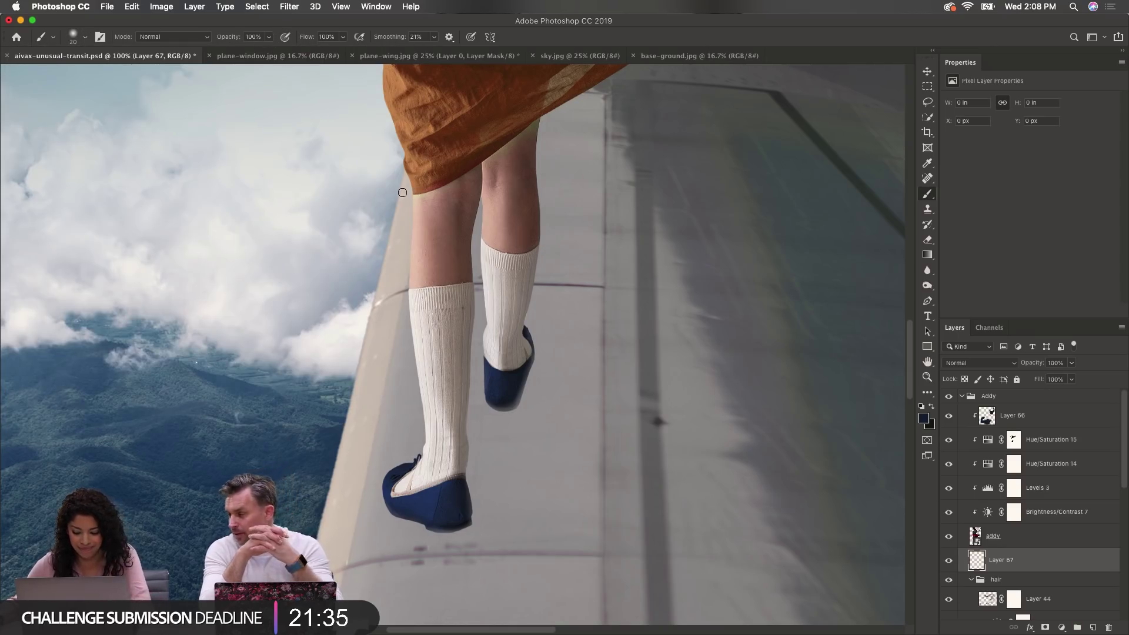
pyautogui.press(']')
pyautogui.press(']')
pyautogui.press(']')
pyautogui.press(']')
pyautogui.press(']')
pyautogui.press(']')
pyautogui.press(']')
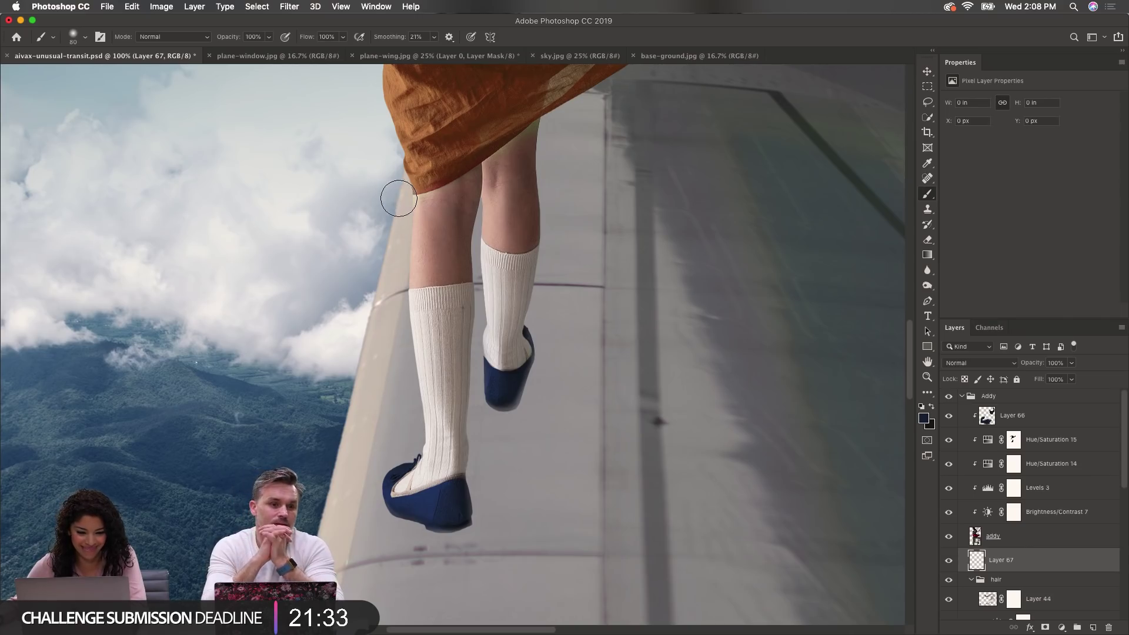
pyautogui.scroll(-1, 1001, 533)
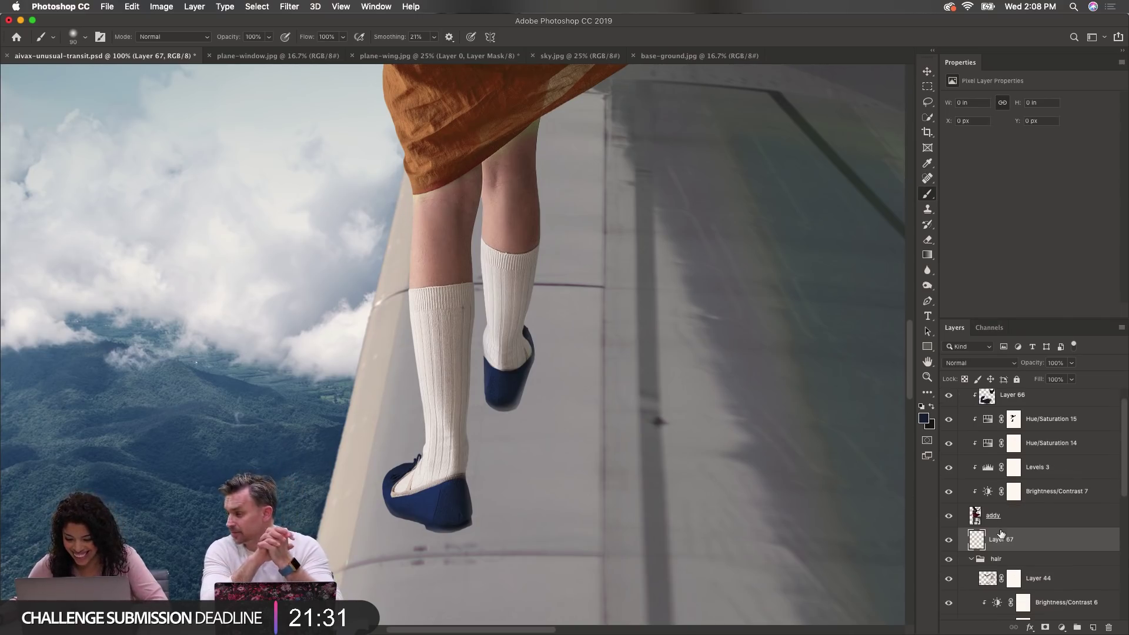
# Step: Set the foreground color to near-black #1b1f25 and the brush opacity to 8%
pyautogui.click(924, 418)
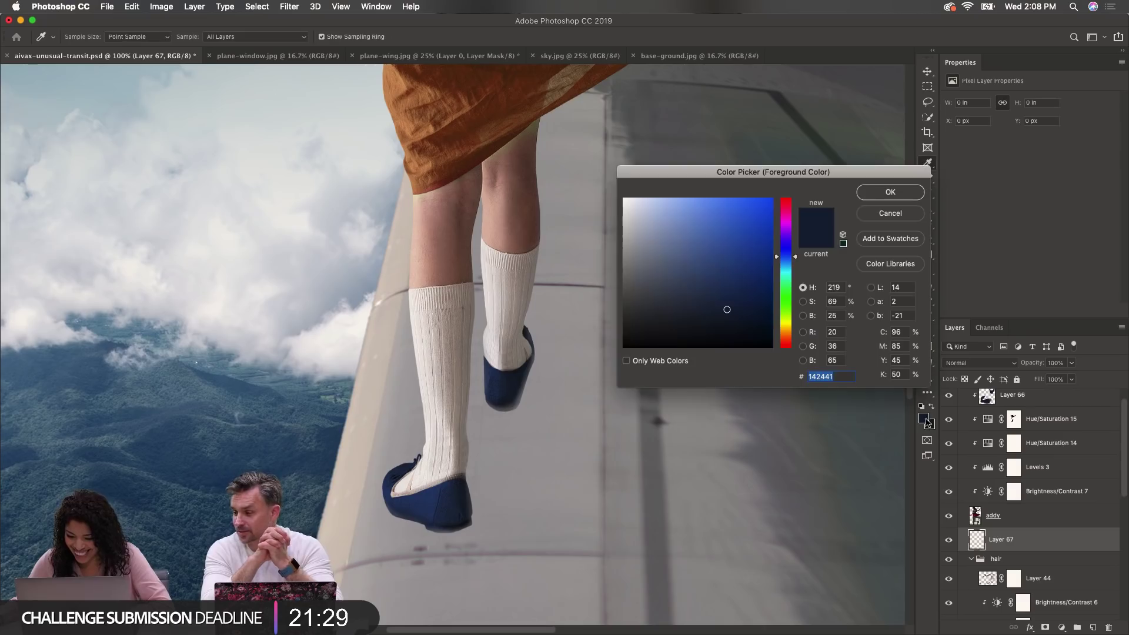
pyautogui.click(663, 326)
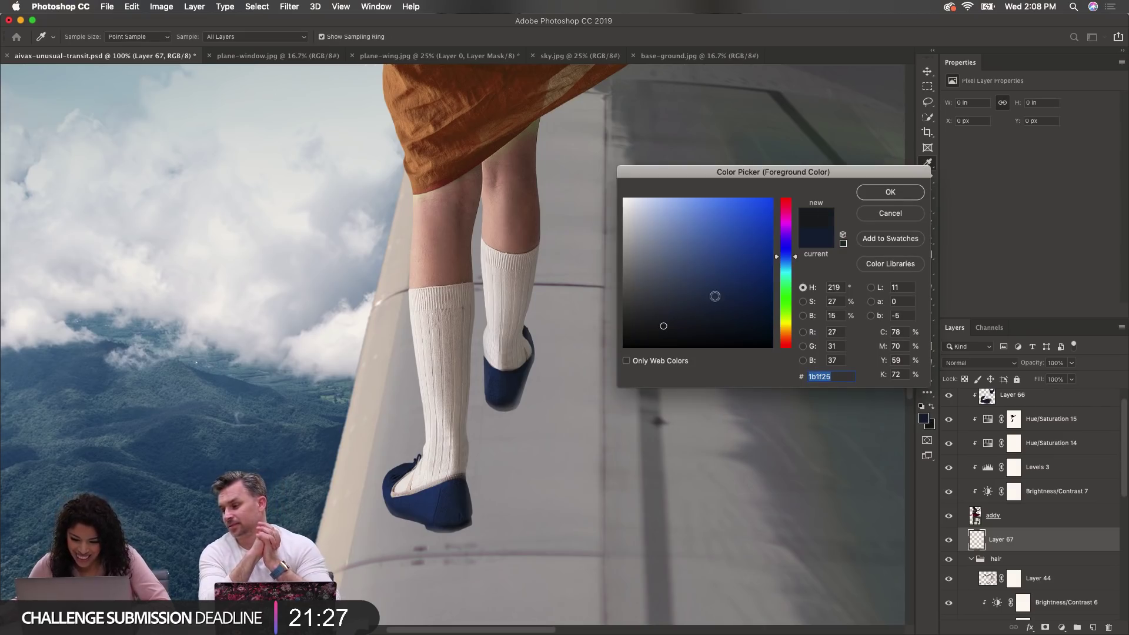
pyautogui.click(888, 192)
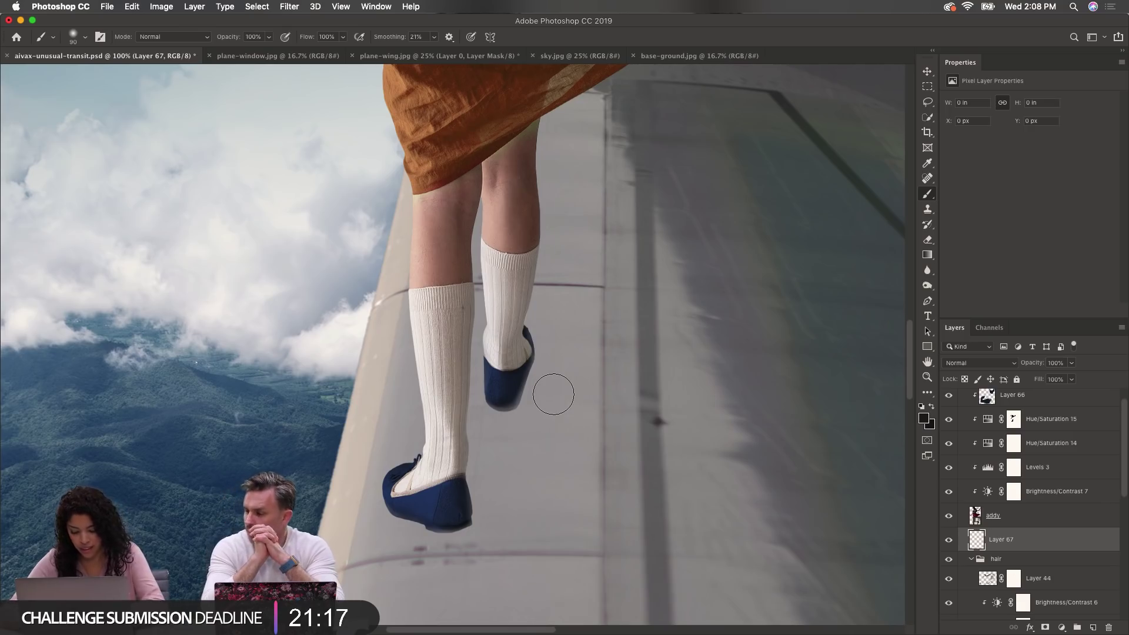
pyautogui.press('0')
pyautogui.press('8')
# Step: Try a faint shadow stroke beside the raised shoe, undo it, and recheck the 8% brush opacity
pyautogui.moveTo(546, 390)
pyautogui.mouseDown()
pyautogui.moveTo(584, 378)
pyautogui.moveTo(529, 389)
pyautogui.mouseUp()
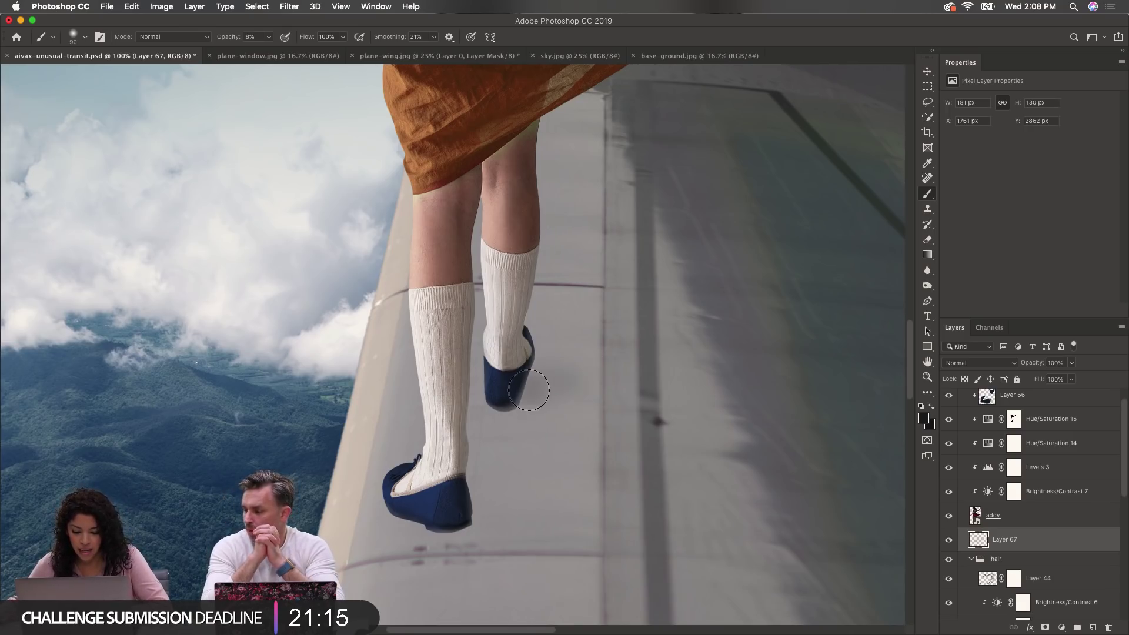
pyautogui.press('super+z')
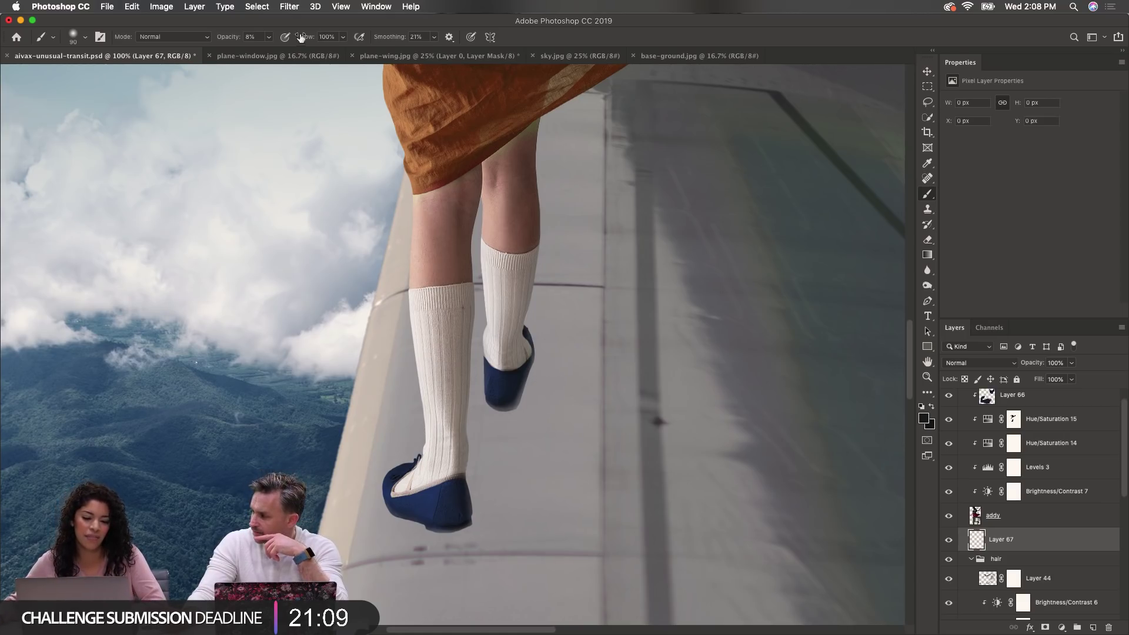
pyautogui.click(269, 37)
pyautogui.moveTo(269, 47)
pyautogui.mouseDown()
pyautogui.moveTo(317, 51)
pyautogui.moveTo(272, 50)
pyautogui.mouseUp()
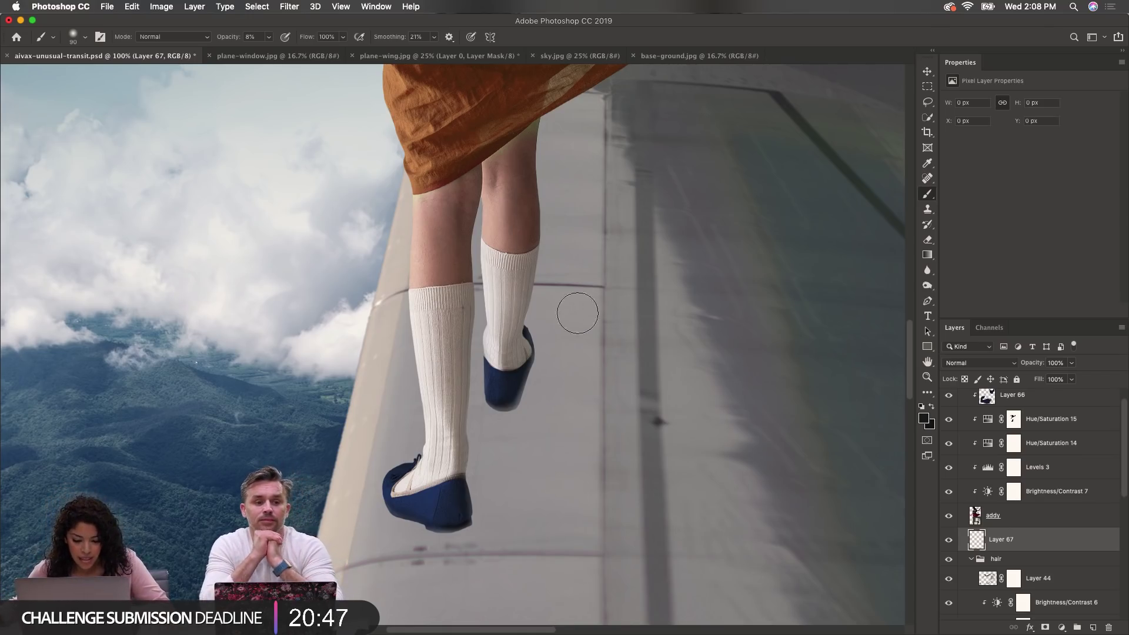
# Step: Enlarge the brush to 125 px and build up a soft shadow from the raised shoe across the wing toward its dark stripe
pyautogui.keyDown('alt'); pyautogui.click(461, 360); pyautogui.keyUp('alt')
pyautogui.press(']')
pyautogui.press(']')
pyautogui.press(']')
pyautogui.press(']')
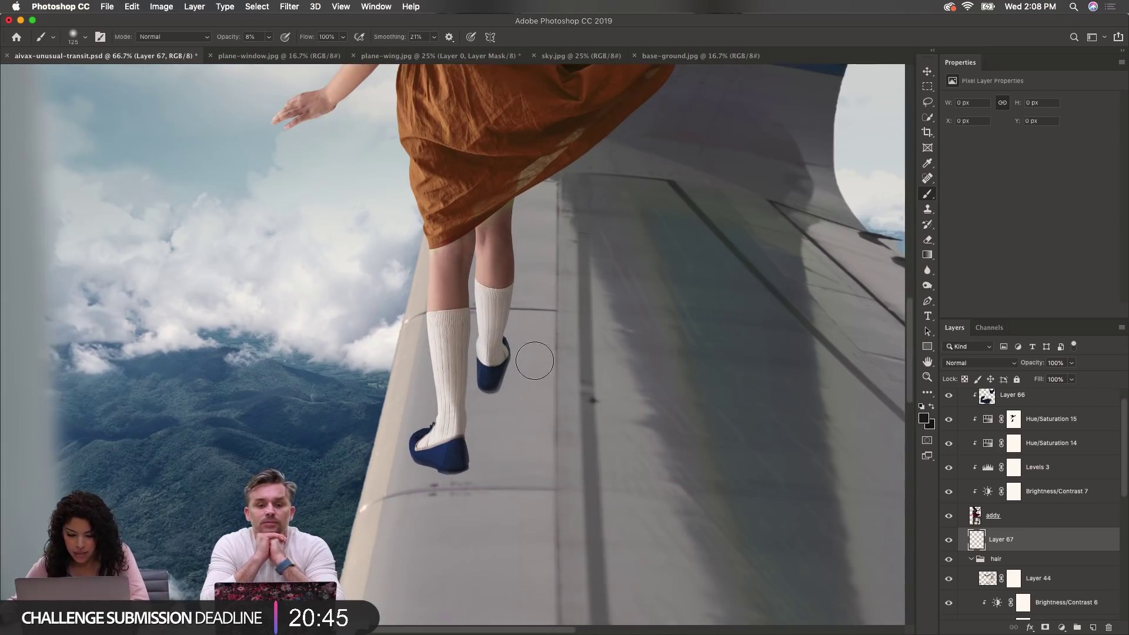
pyautogui.press('[')
pyautogui.press('[')
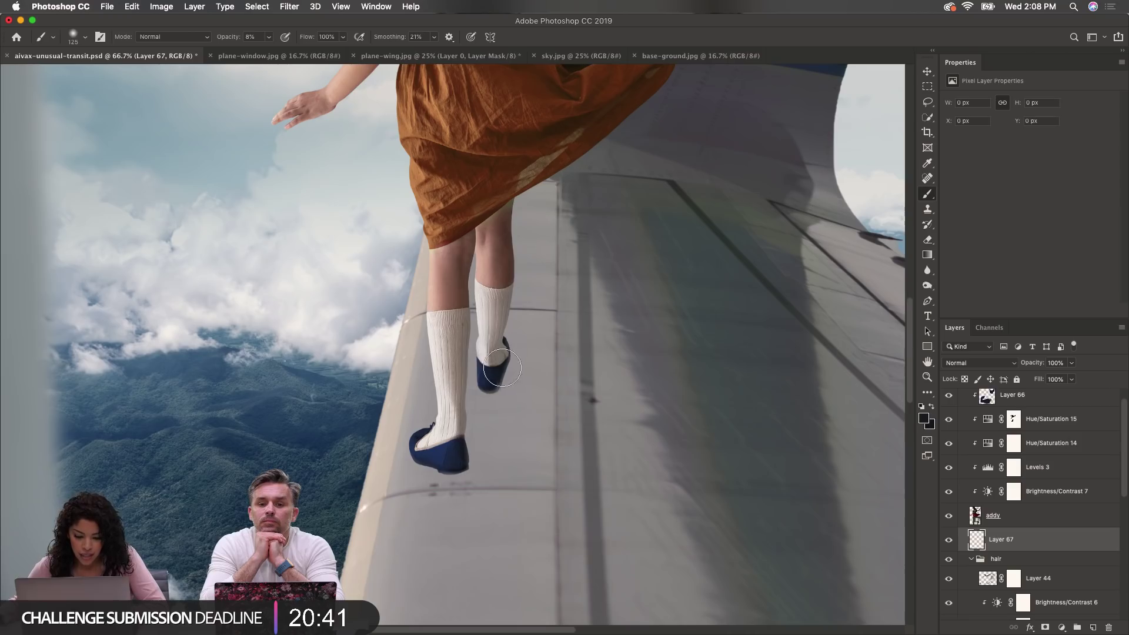
pyautogui.moveTo(528, 374); pyautogui.dragTo(717, 374)
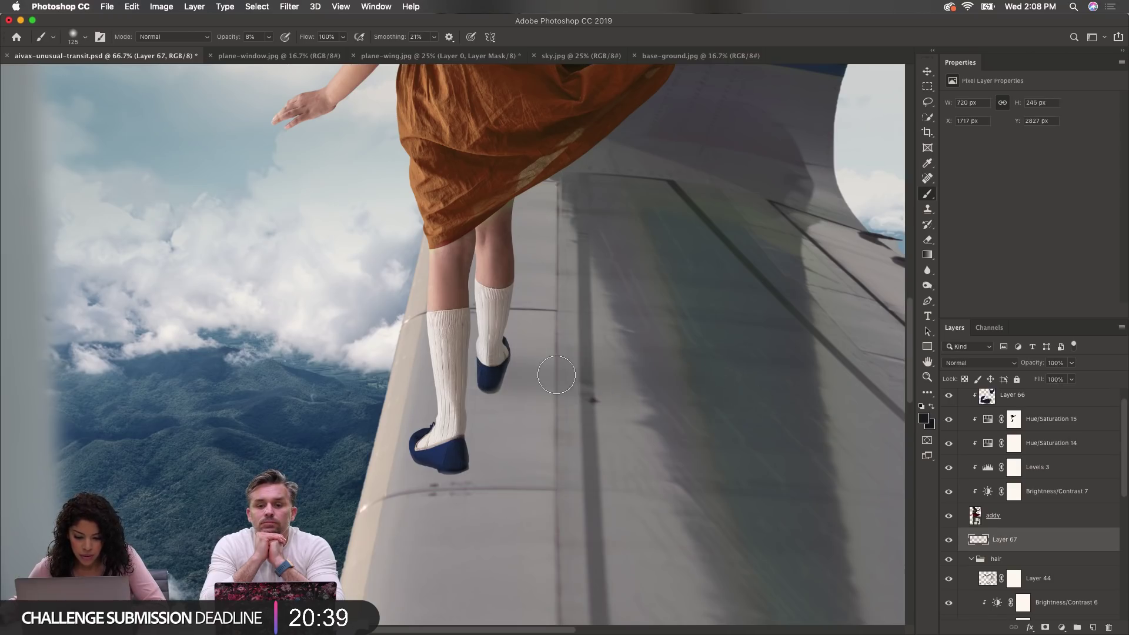
pyautogui.moveTo(507, 362); pyautogui.dragTo(685, 353)
pyautogui.moveTo(500, 376); pyautogui.dragTo(720, 408)
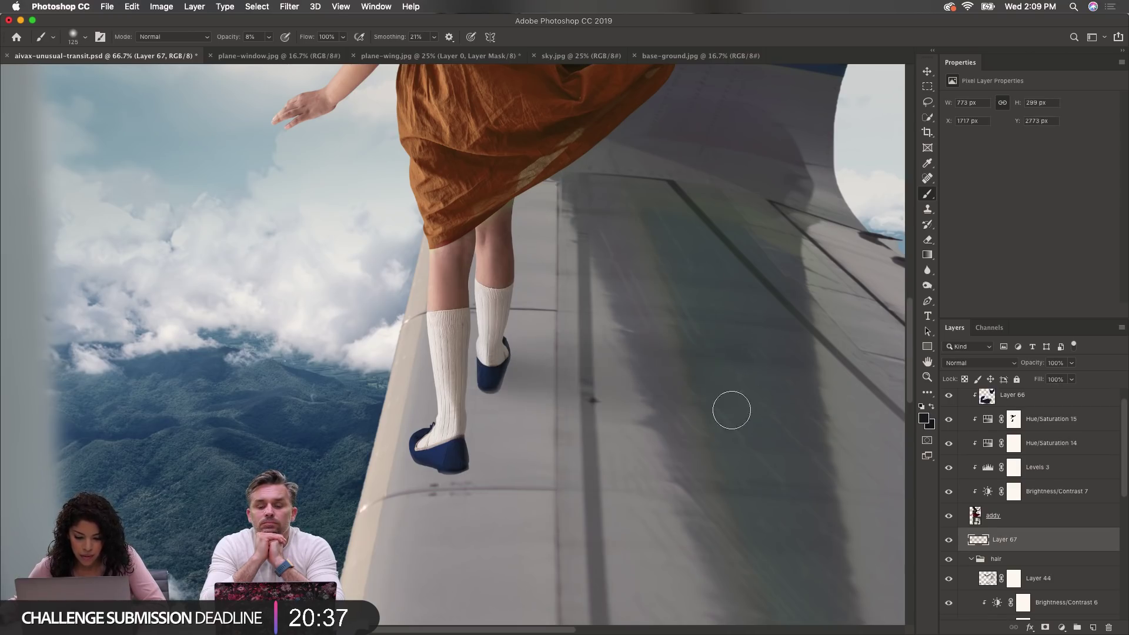
pyautogui.moveTo(520, 360); pyautogui.dragTo(605, 371)
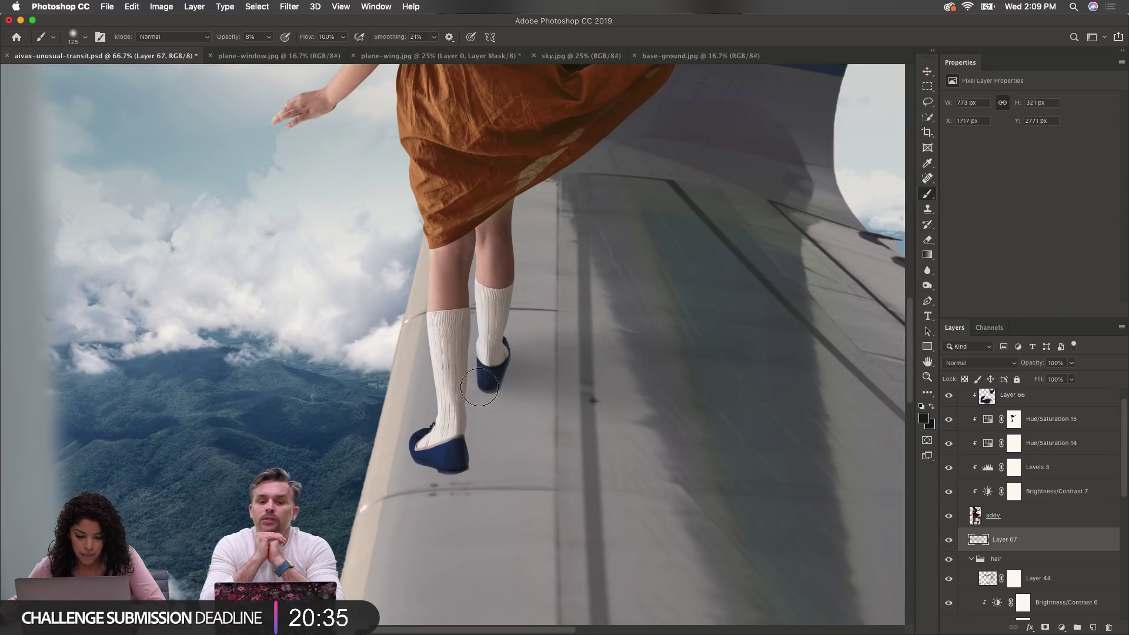
pyautogui.moveTo(493, 380); pyautogui.dragTo(801, 398)
pyautogui.moveTo(493, 365); pyautogui.dragTo(728, 378)
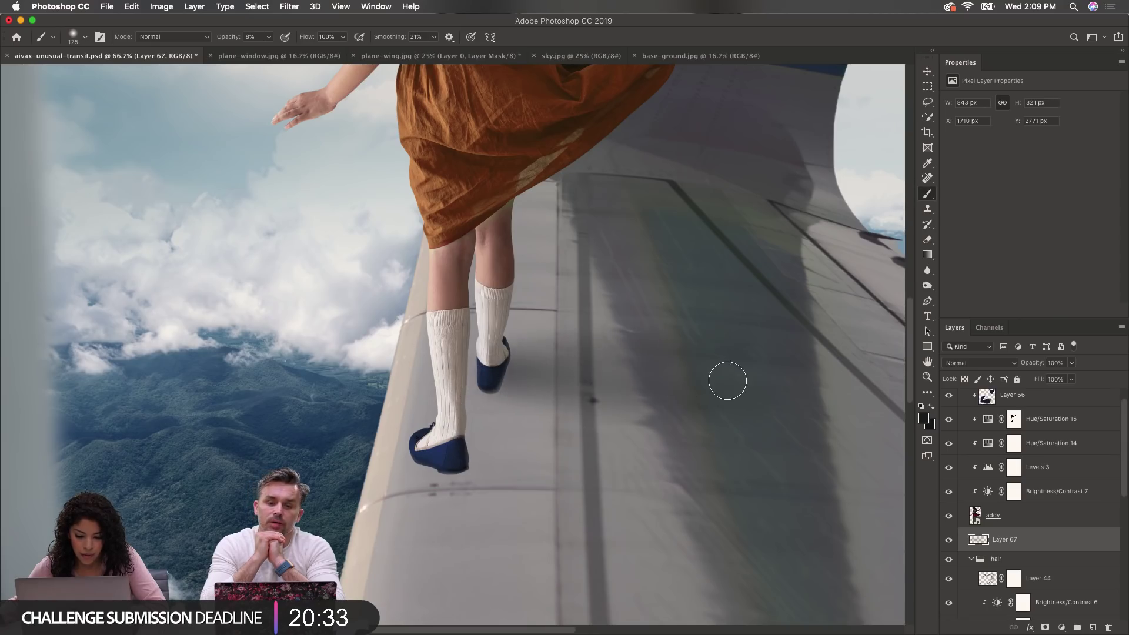
pyautogui.click(924, 420)
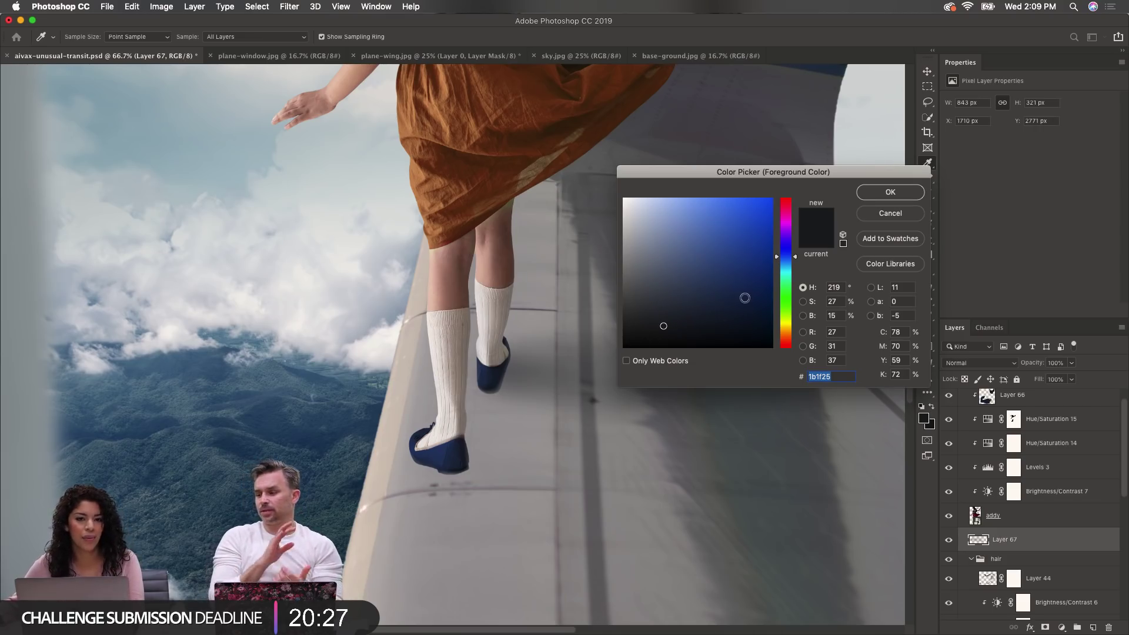
pyautogui.click(904, 217)
pyautogui.press('b')
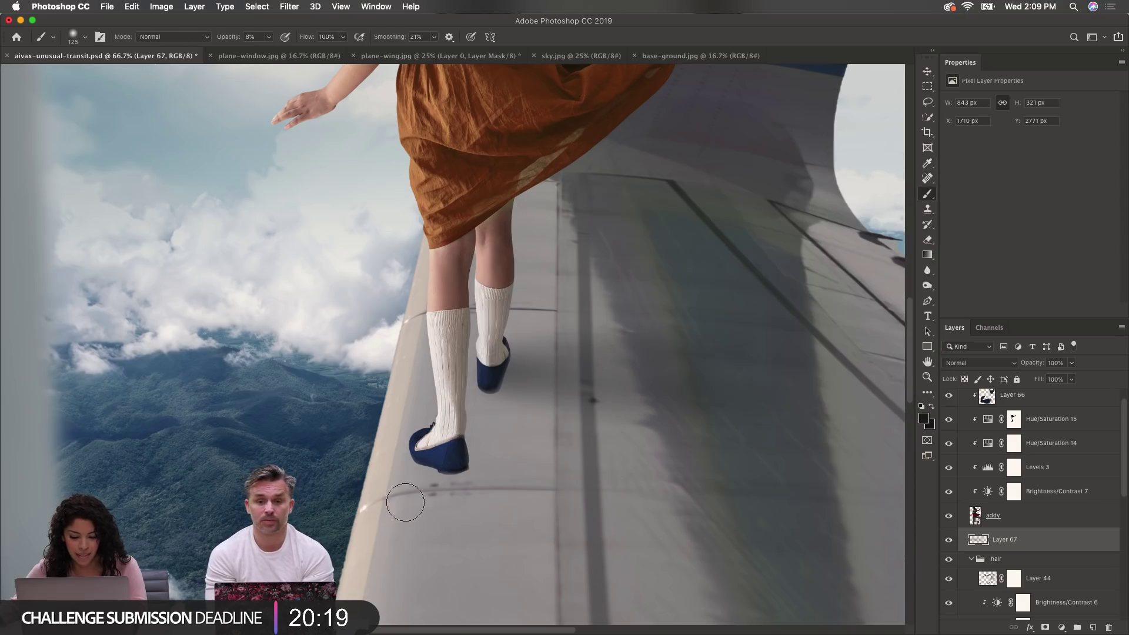
# Step: Paint a faint soft shadow from the planted shoe across the wing, varying the brush between 90 and 175 px
pyautogui.moveTo(562, 459)
pyautogui.mouseDown()
pyautogui.moveTo(452, 453)
pyautogui.moveTo(676, 461)
pyautogui.moveTo(468, 445)
pyautogui.moveTo(708, 443)
pyautogui.moveTo(470, 467)
pyautogui.moveTo(715, 461)
pyautogui.moveTo(452, 438)
pyautogui.moveTo(441, 452)
pyautogui.moveTo(775, 483)
pyautogui.moveTo(479, 422)
pyautogui.moveTo(488, 426)
pyautogui.moveTo(649, 420)
pyautogui.moveTo(480, 414)
pyautogui.moveTo(500, 403)
pyautogui.moveTo(497, 390)
pyautogui.moveTo(461, 434)
pyautogui.moveTo(493, 357)
pyautogui.moveTo(535, 407)
pyautogui.moveTo(576, 421)
pyautogui.mouseUp()
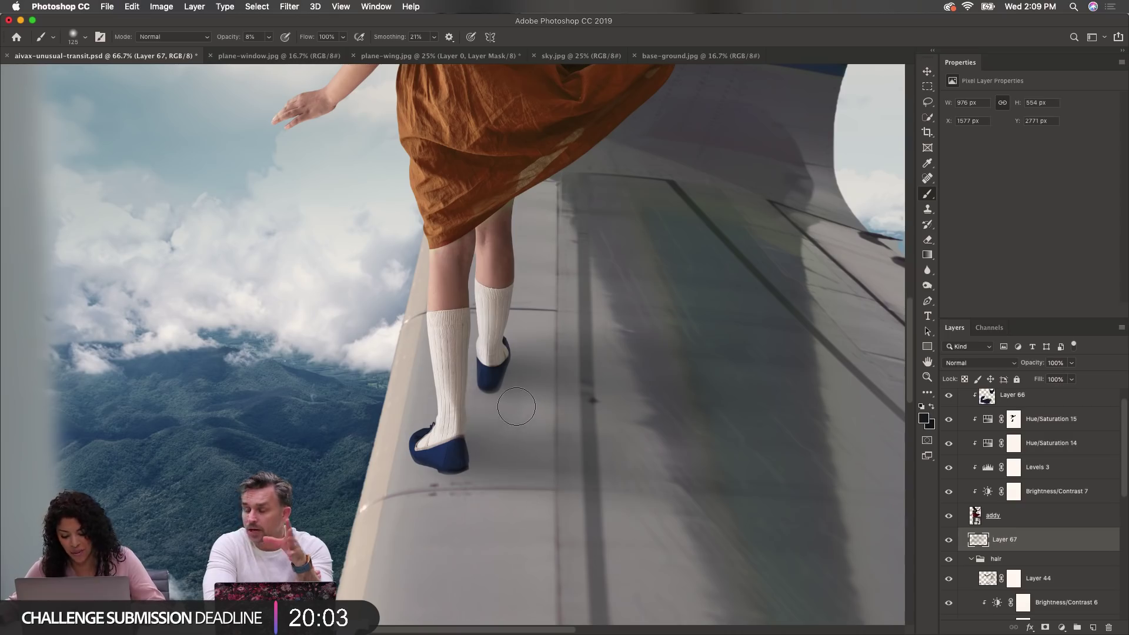
pyautogui.press(']')
pyautogui.press(']')
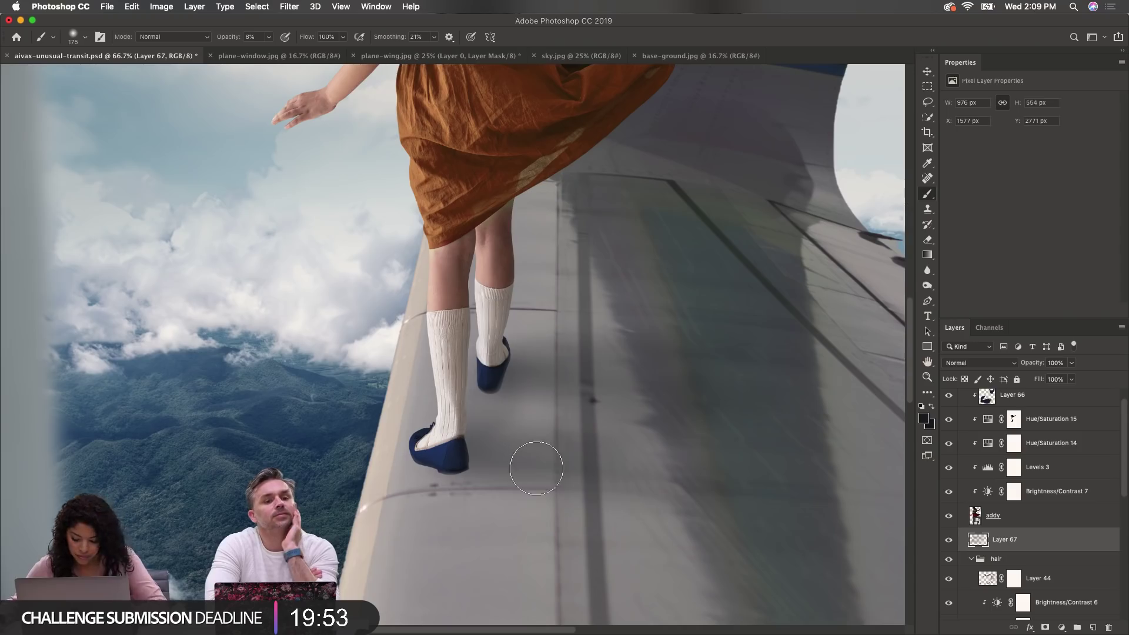
pyautogui.press('[')
pyautogui.press('[')
pyautogui.press('[')
pyautogui.press('[')
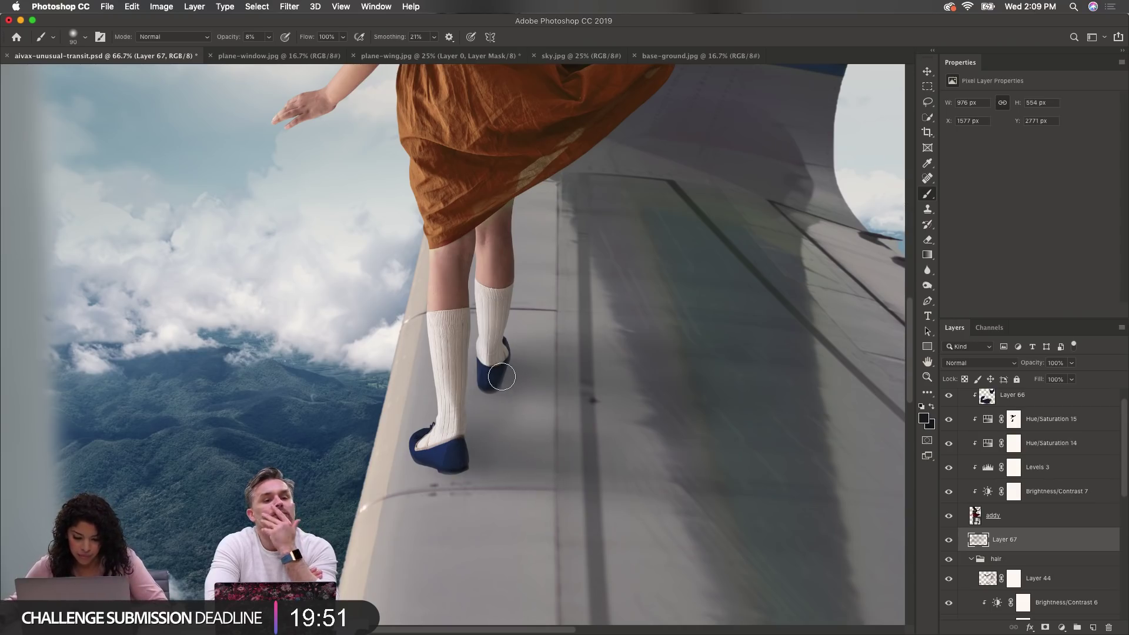
pyautogui.press(']')
pyautogui.press(']')
pyautogui.press(']')
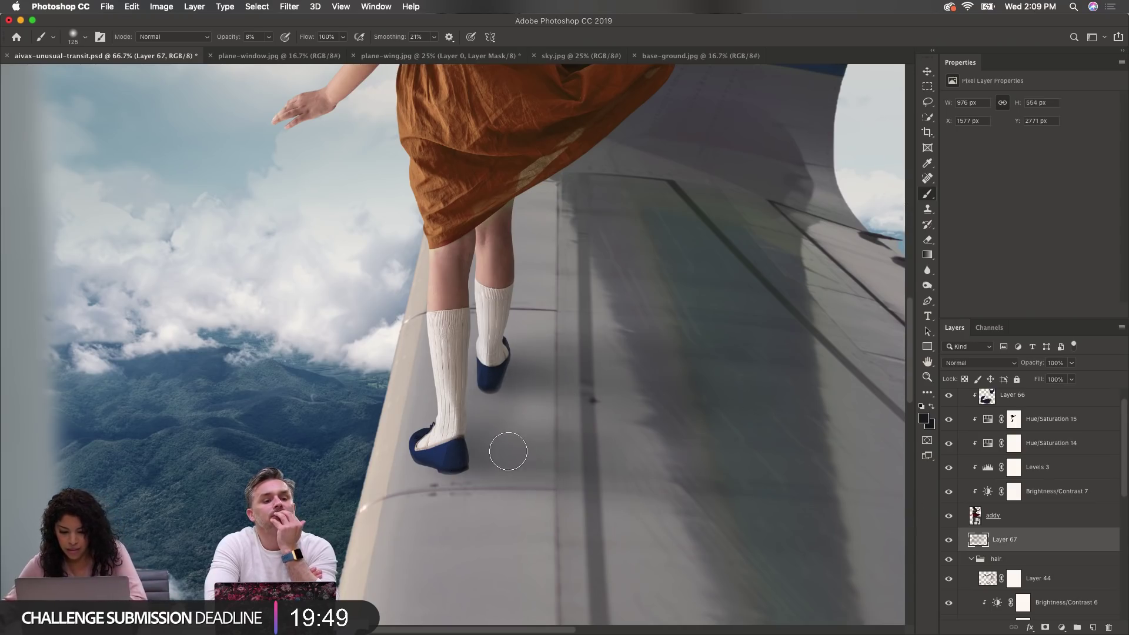
# Step: Rename Layer 67 as "light shadow"
pyautogui.doubleClick(1014, 539)
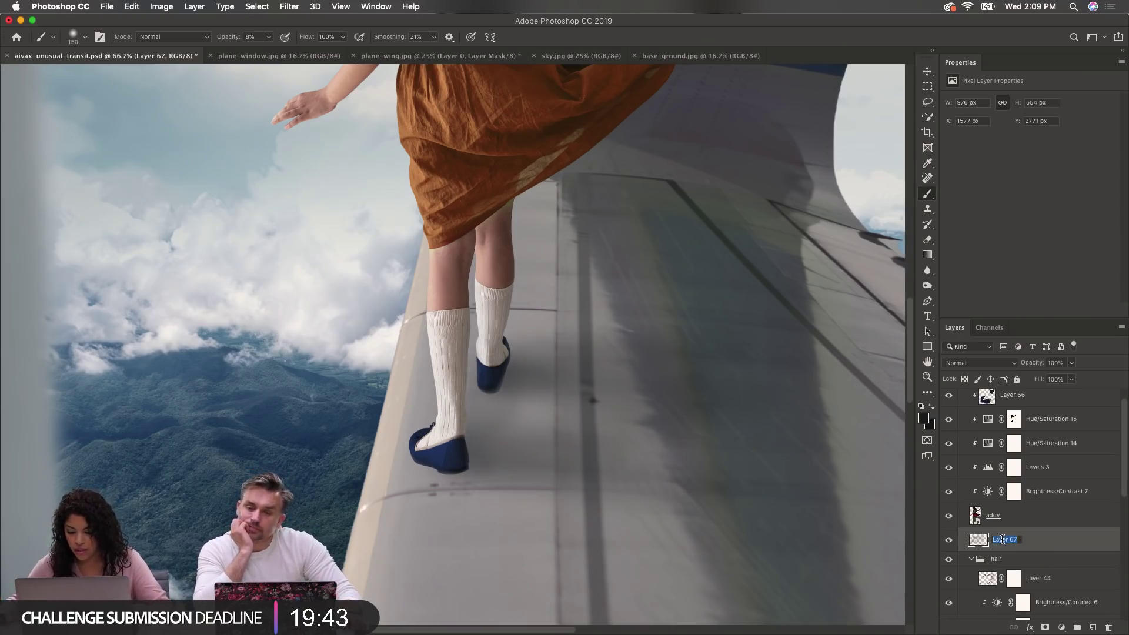
pyautogui.write('light sha')
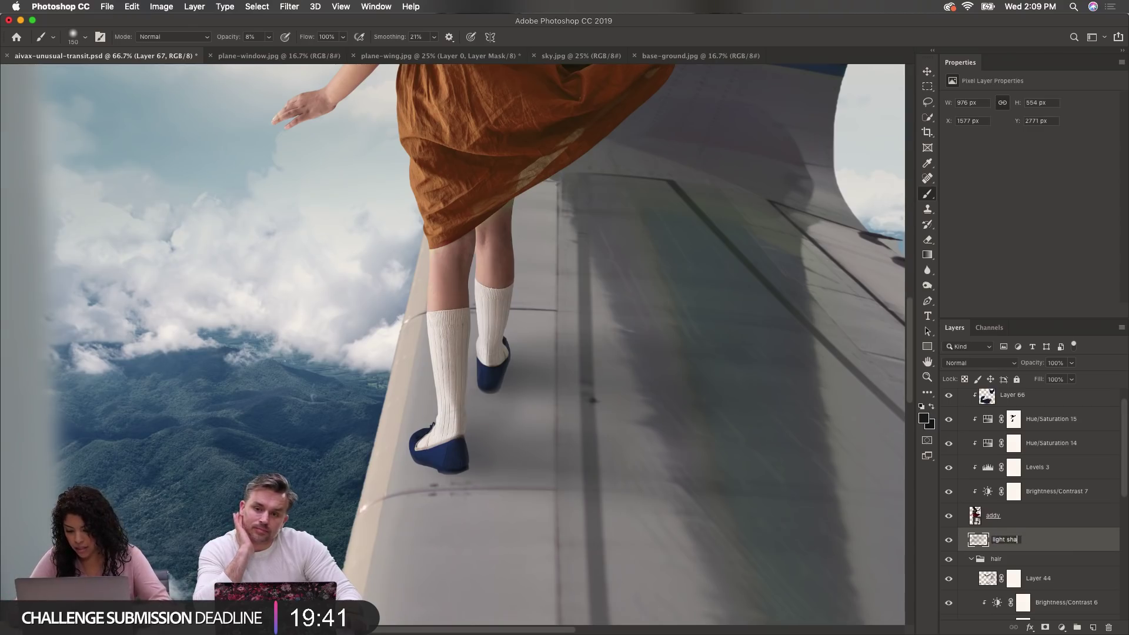
pyautogui.write('dow')
pyautogui.press('Return')
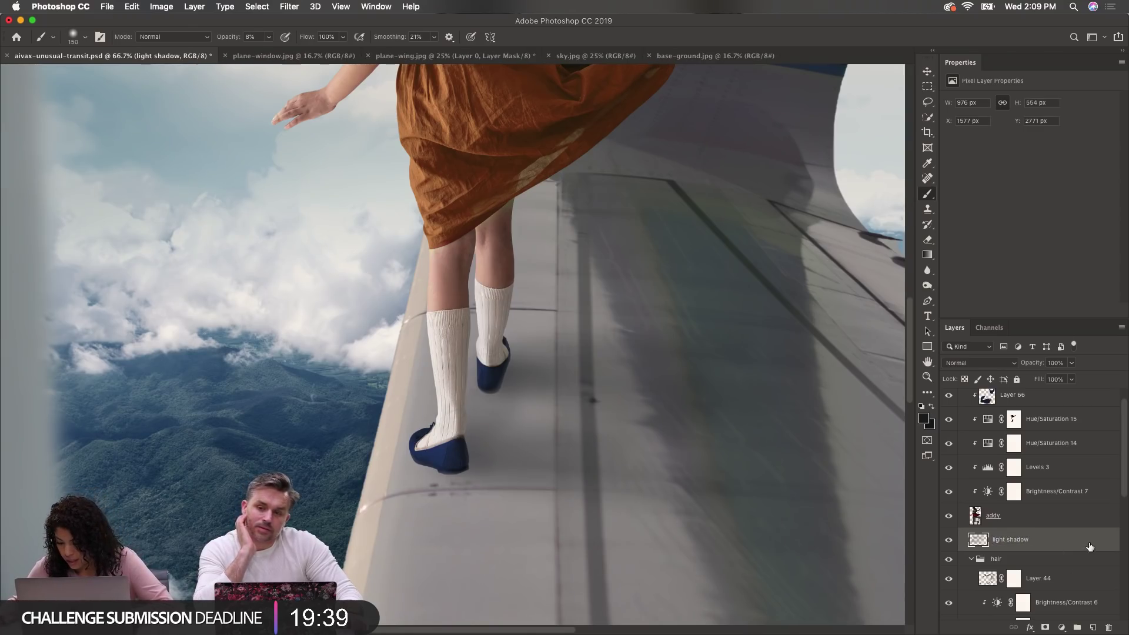
# Step: Add a new layer above the light shadow layer and name it "dark shadow"
pyautogui.click(1092, 627)
pyautogui.doubleClick(1002, 539)
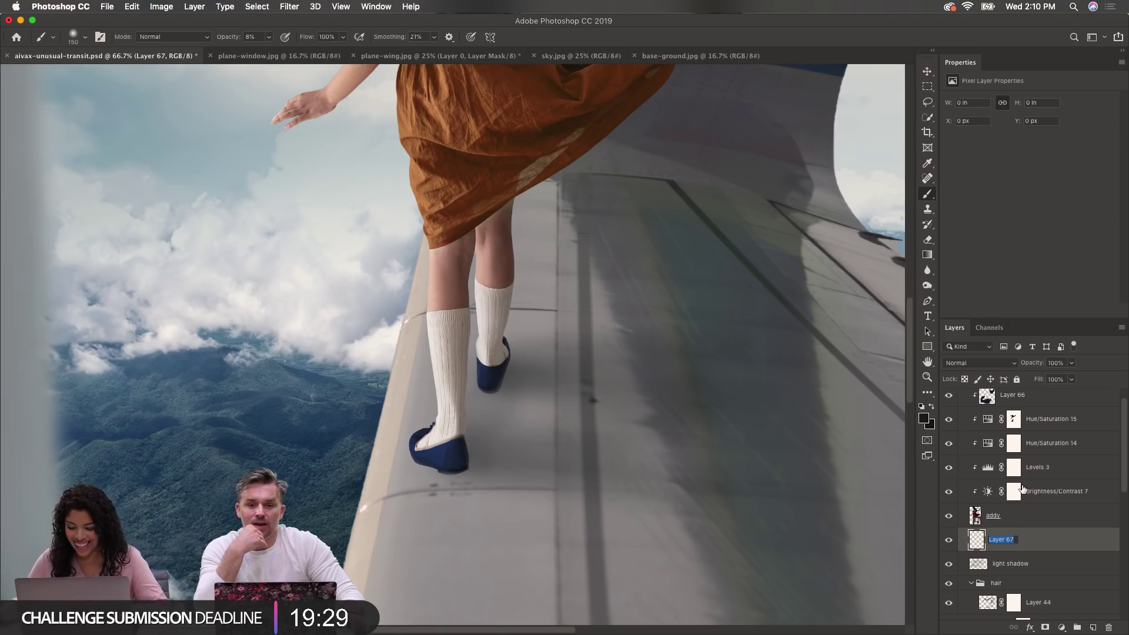
pyautogui.write('dark shadow')
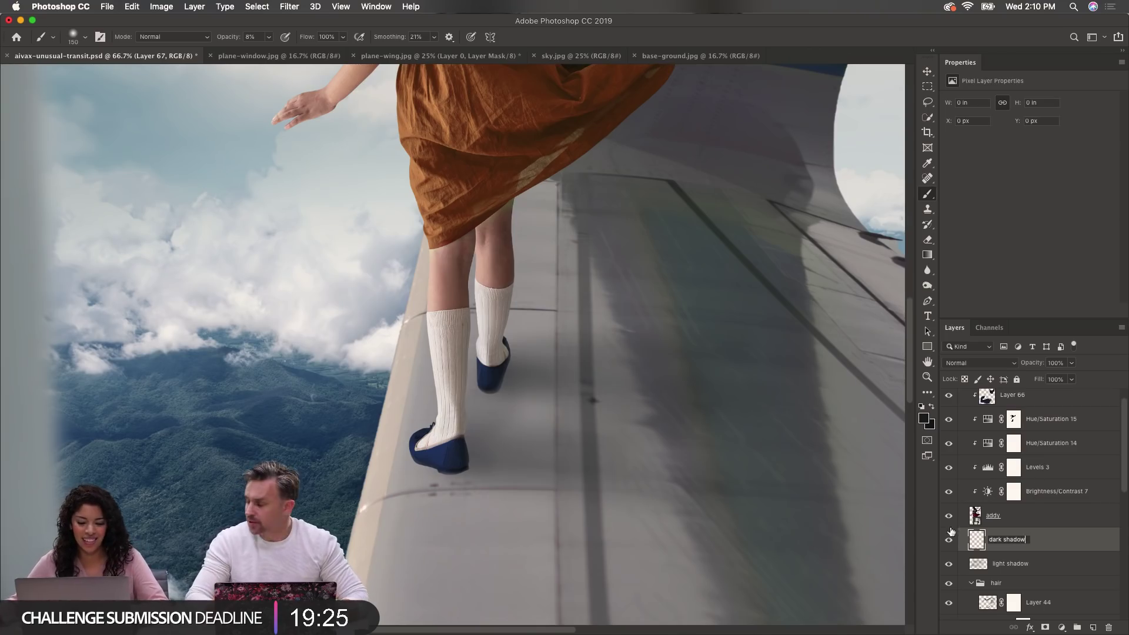
pyautogui.press('Return')
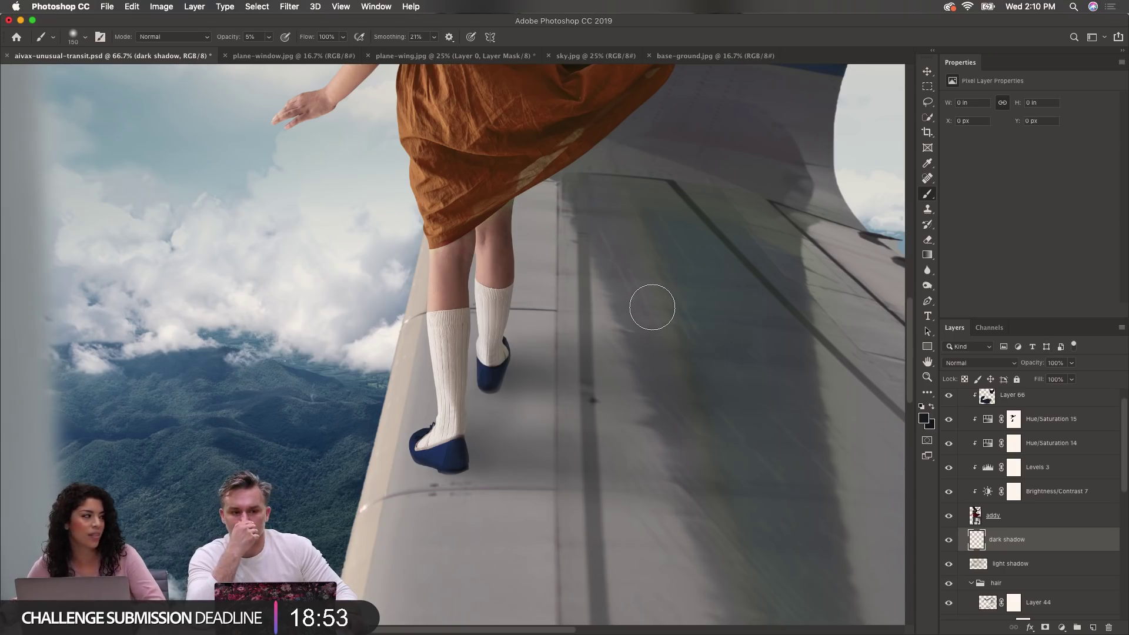
# Step: Paint a denser shadow beside the raised shoe with a 50 px soft brush at 5% opacity
pyautogui.scroll(1, 488, 335)
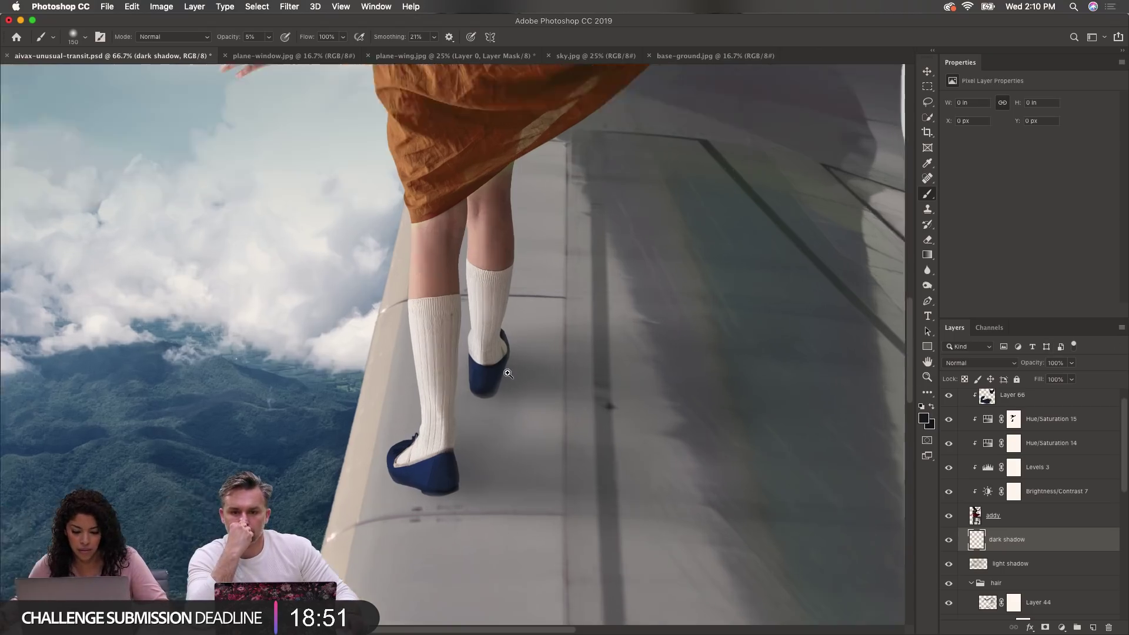
pyautogui.press('[')
pyautogui.press('[')
pyautogui.press('[')
pyautogui.press('[')
pyautogui.press('[')
pyautogui.press('[')
pyautogui.press('[')
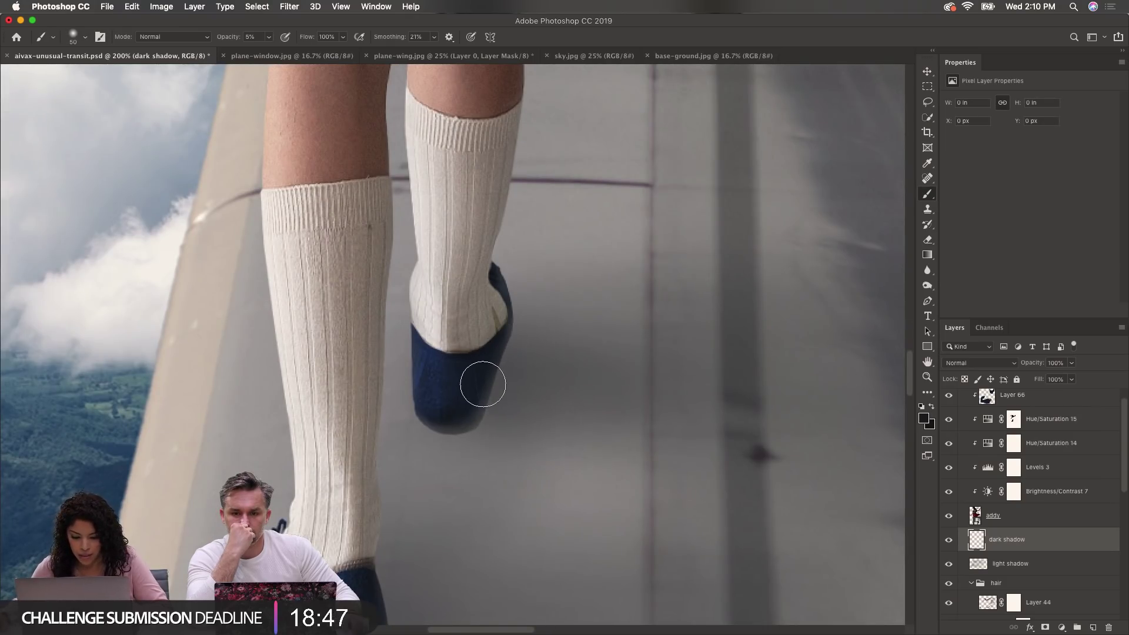
pyautogui.moveTo(463, 408)
pyautogui.mouseDown()
pyautogui.moveTo(481, 372)
pyautogui.moveTo(493, 388)
pyautogui.moveTo(470, 404)
pyautogui.moveTo(514, 403)
pyautogui.moveTo(472, 396)
pyautogui.moveTo(493, 380)
pyautogui.moveTo(465, 376)
pyautogui.moveTo(461, 416)
pyautogui.moveTo(513, 397)
pyautogui.moveTo(481, 387)
pyautogui.moveTo(579, 394)
pyautogui.moveTo(480, 372)
pyautogui.moveTo(640, 392)
pyautogui.moveTo(460, 390)
pyautogui.moveTo(605, 402)
pyautogui.moveTo(460, 398)
pyautogui.moveTo(524, 409)
pyautogui.moveTo(439, 415)
pyautogui.moveTo(606, 412)
pyautogui.moveTo(498, 368)
pyautogui.moveTo(504, 340)
pyautogui.moveTo(488, 375)
pyautogui.moveTo(494, 328)
pyautogui.moveTo(488, 340)
pyautogui.moveTo(713, 408)
pyautogui.moveTo(542, 365)
pyautogui.moveTo(497, 341)
pyautogui.moveTo(761, 389)
pyautogui.moveTo(516, 420)
pyautogui.moveTo(601, 402)
pyautogui.moveTo(491, 345)
pyautogui.moveTo(490, 368)
pyautogui.moveTo(484, 347)
pyautogui.moveTo(476, 366)
pyautogui.moveTo(576, 391)
pyautogui.moveTo(478, 350)
pyautogui.moveTo(466, 315)
pyautogui.mouseUp()
pyautogui.scroll(-3, 618, 418)
pyautogui.scroll(-1, 481, 300)
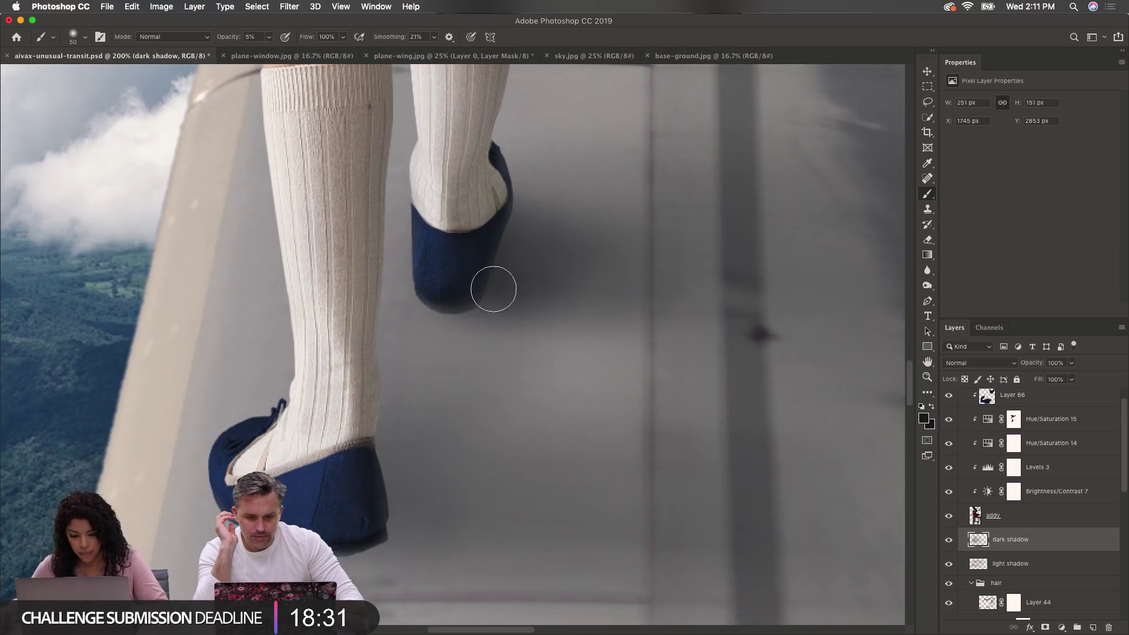
# Step: Paint a darker shadow from the planted shoe's heel across the wing, enlarging the brush to 80 px
pyautogui.moveTo(366, 495)
pyautogui.mouseDown()
pyautogui.moveTo(492, 542)
pyautogui.moveTo(334, 512)
pyautogui.moveTo(518, 535)
pyautogui.moveTo(352, 527)
pyautogui.moveTo(493, 547)
pyautogui.moveTo(357, 526)
pyautogui.mouseUp()
pyautogui.press(']')
pyautogui.press(']')
pyautogui.press(']')
pyautogui.moveTo(594, 521)
pyautogui.mouseDown()
pyautogui.moveTo(361, 543)
pyautogui.moveTo(352, 518)
pyautogui.moveTo(433, 528)
pyautogui.moveTo(318, 515)
pyautogui.moveTo(518, 536)
pyautogui.moveTo(364, 503)
pyautogui.moveTo(528, 537)
pyautogui.moveTo(345, 523)
pyautogui.moveTo(522, 538)
pyautogui.mouseUp()
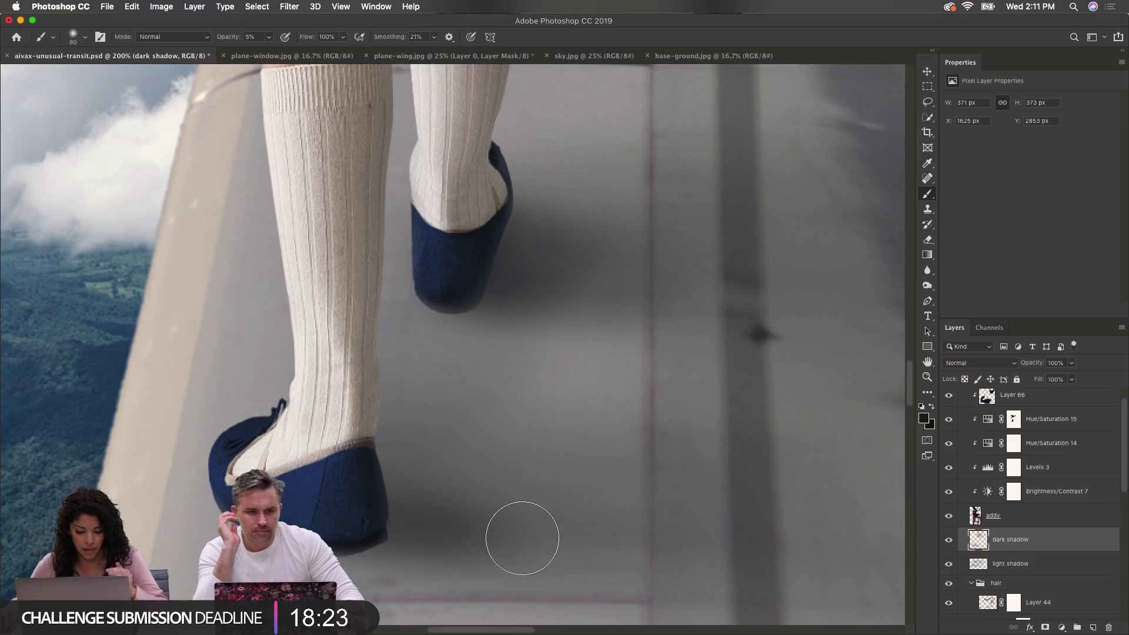
pyautogui.scroll(-3, 443, 491)
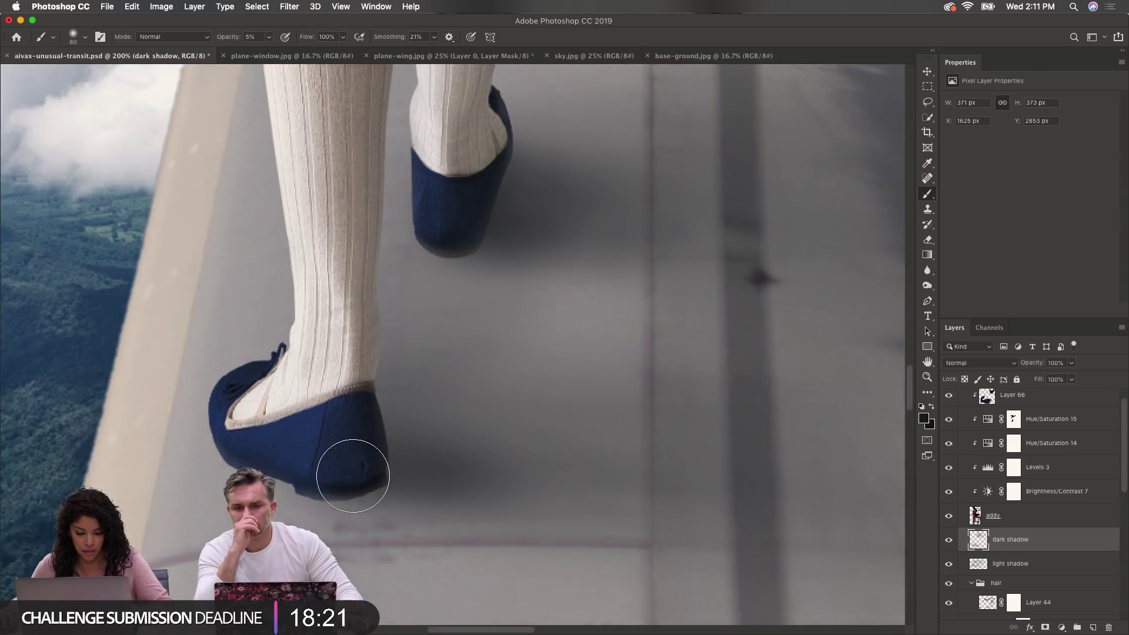
pyautogui.moveTo(415, 479)
pyautogui.mouseDown()
pyautogui.moveTo(322, 437)
pyautogui.moveTo(582, 469)
pyautogui.moveTo(284, 477)
pyautogui.mouseUp()
pyautogui.keyDown('alt'); pyautogui.click(309, 457); pyautogui.keyUp('alt')
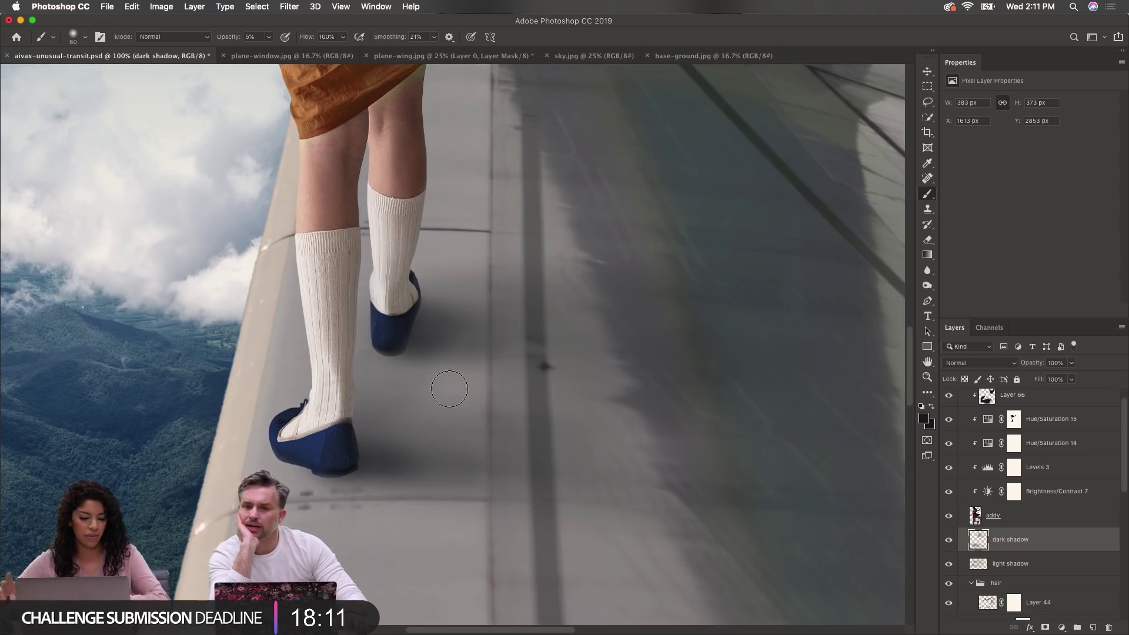
# Step: Raise the brush opacity to 8% and paint a tight contact shadow at the planted heel, reducing the brush to 15 px
pyautogui.scroll(3, 346, 477)
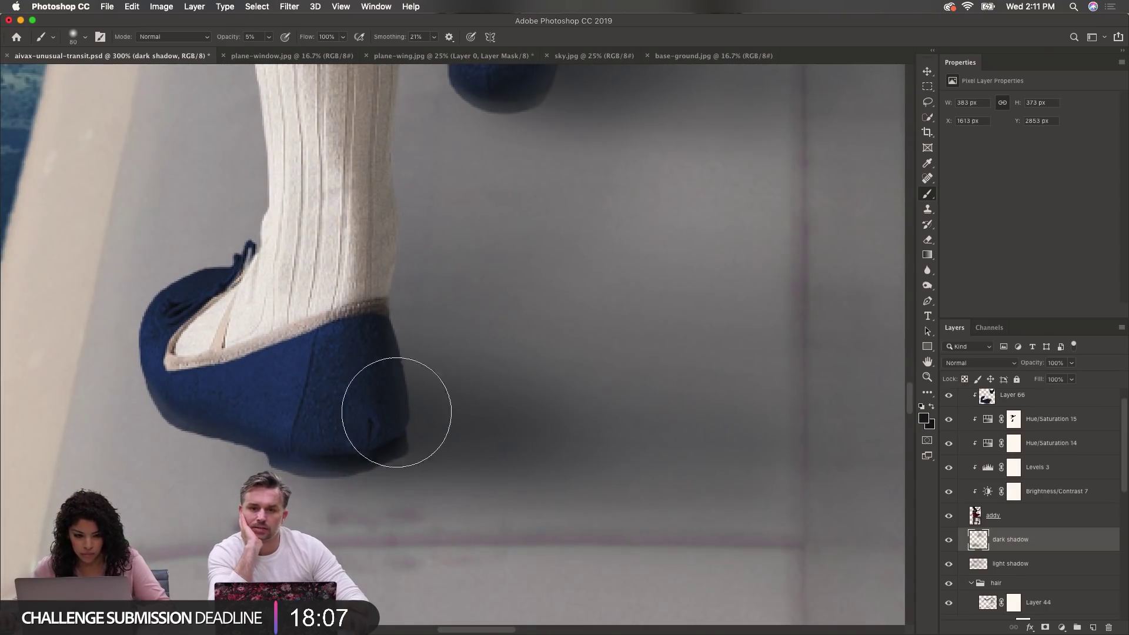
pyautogui.press('[')
pyautogui.press('[')
pyautogui.press('[')
pyautogui.press('[')
pyautogui.press('[')
pyautogui.press('[')
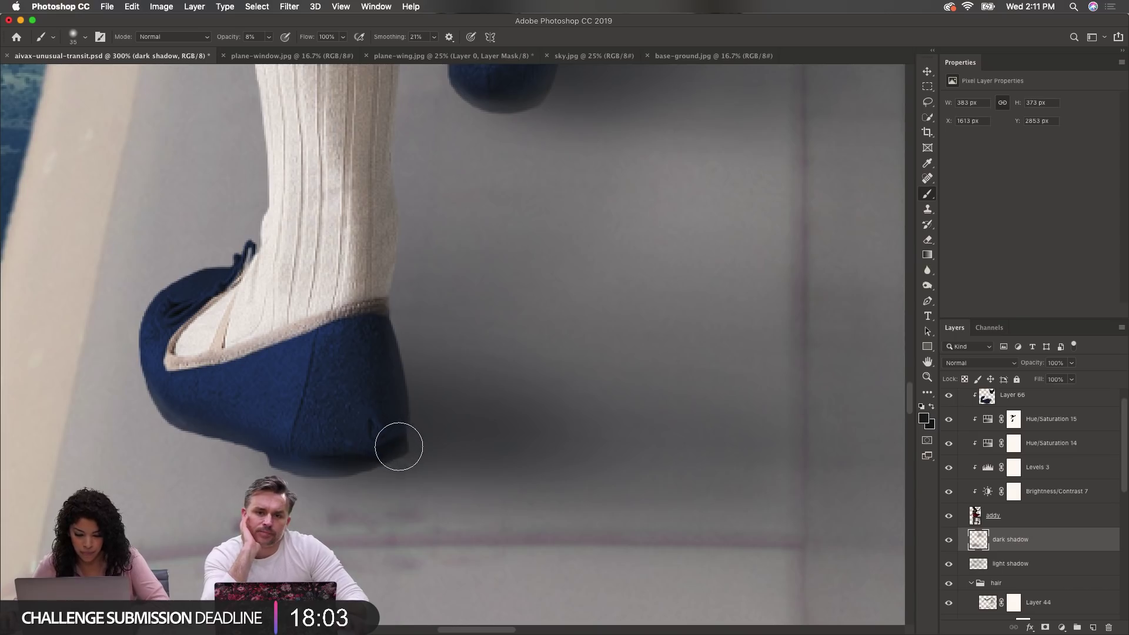
pyautogui.press('[')
pyautogui.press('[')
pyautogui.press('[')
pyautogui.press('[')
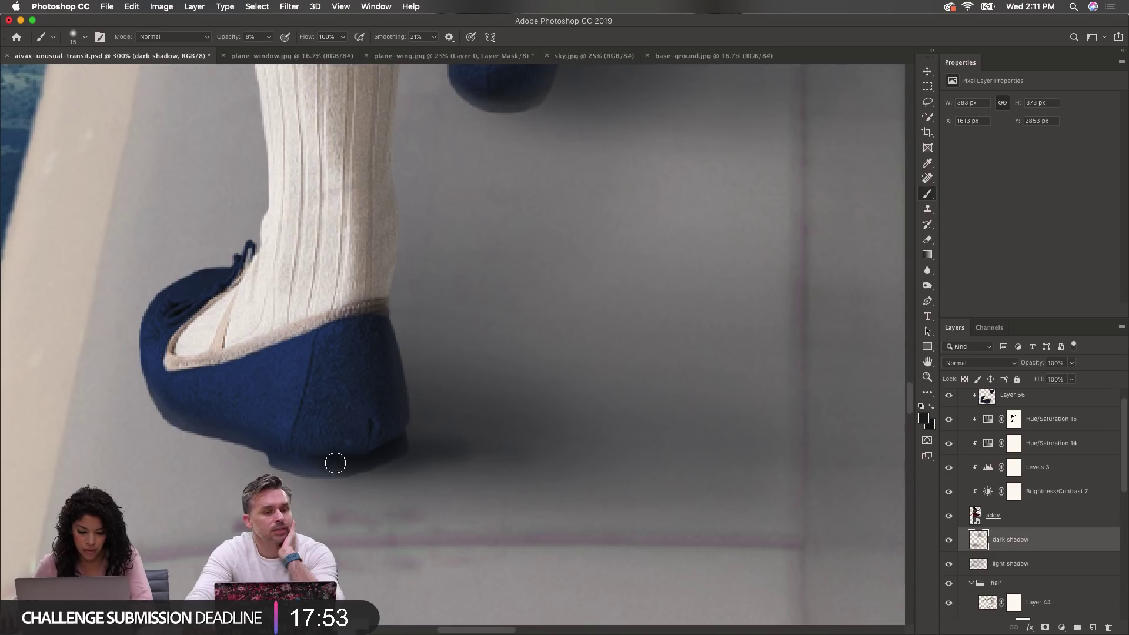
# Step: Enlarge the brush to 25 px and deepen the shadow stretching from the planted heel across the wing
pyautogui.press(']')
pyautogui.press(']')
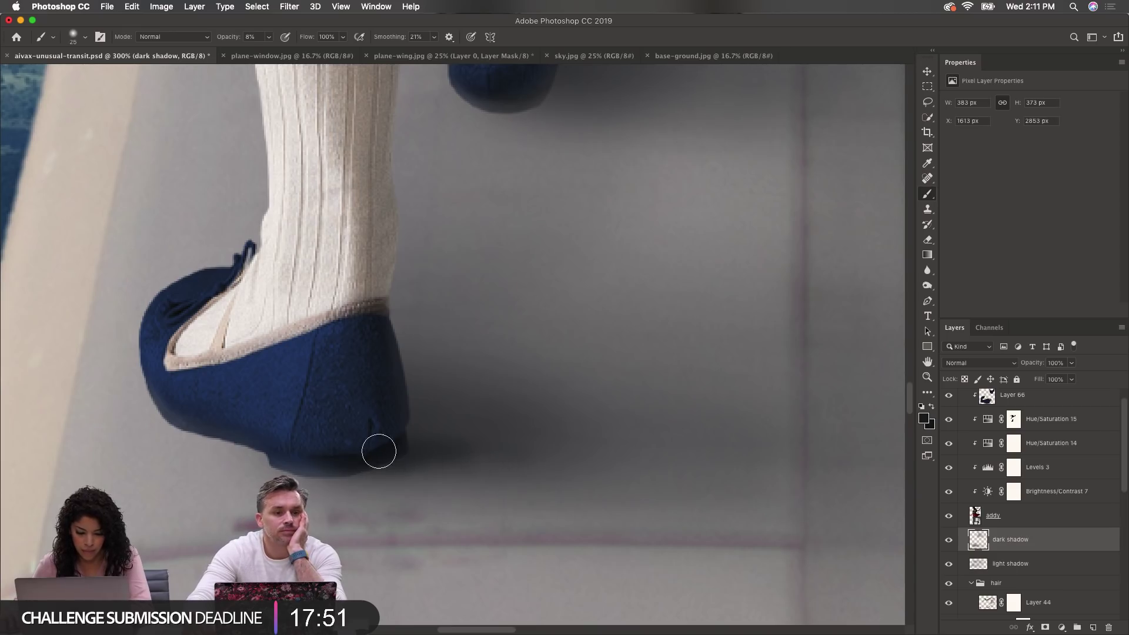
pyautogui.moveTo(389, 421)
pyautogui.mouseDown()
pyautogui.moveTo(596, 435)
pyautogui.moveTo(387, 432)
pyautogui.moveTo(577, 450)
pyautogui.moveTo(395, 448)
pyautogui.moveTo(648, 482)
pyautogui.moveTo(443, 451)
pyautogui.moveTo(546, 458)
pyautogui.mouseUp()
pyautogui.moveTo(384, 434); pyautogui.dragTo(659, 455)
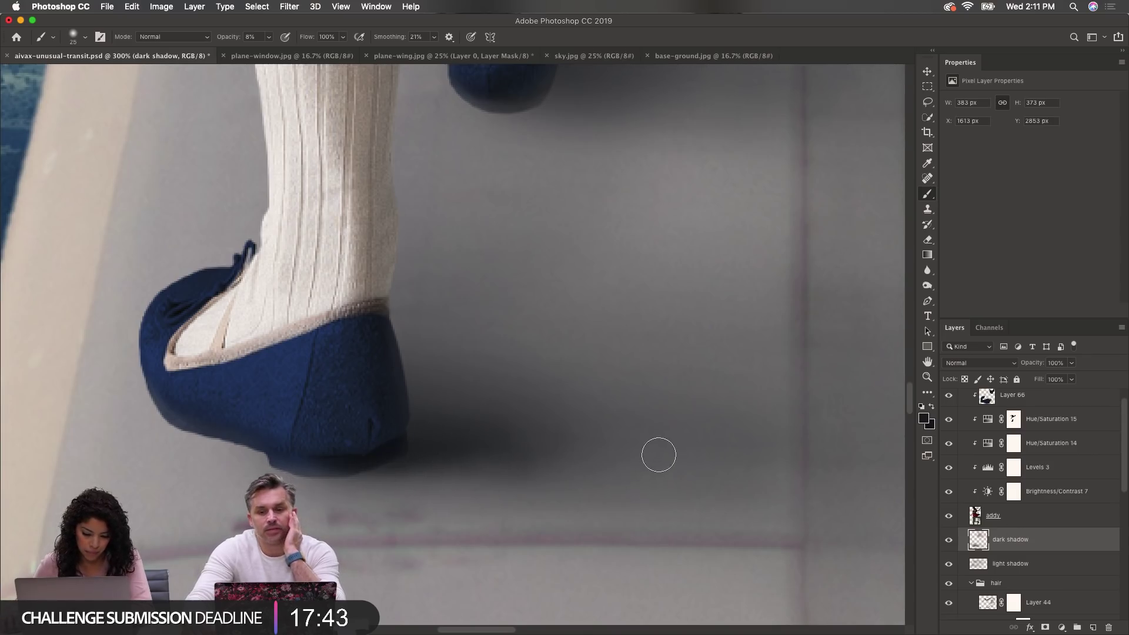
# Step: Lower the dark shadow layer's opacity to 93%
pyautogui.scroll(-5, 352, 467)
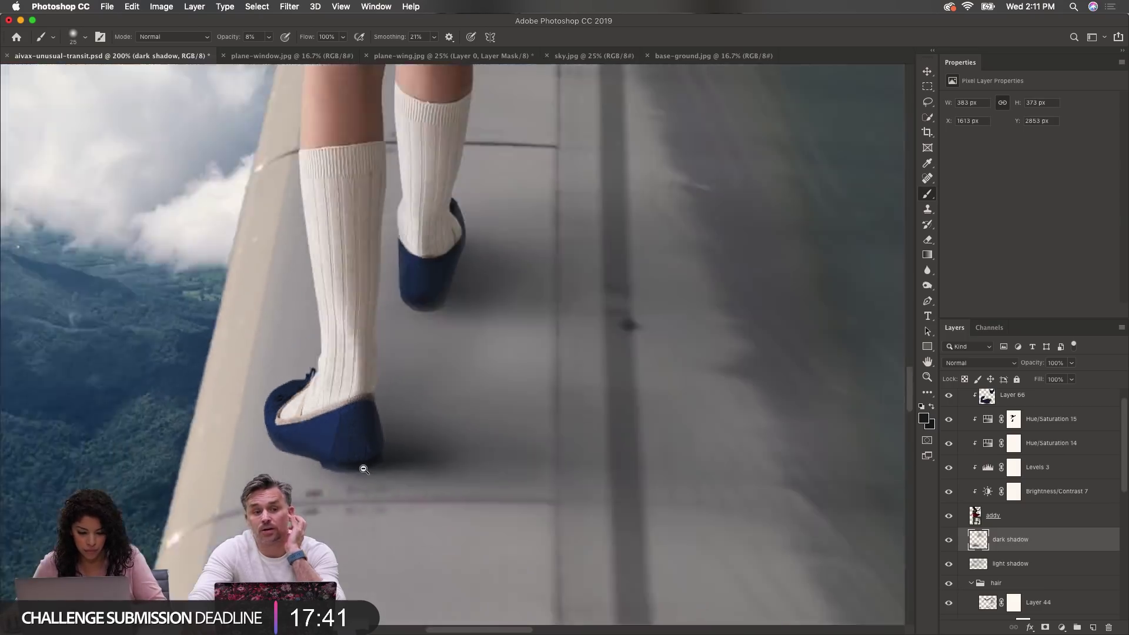
pyautogui.scroll(5, 363, 490)
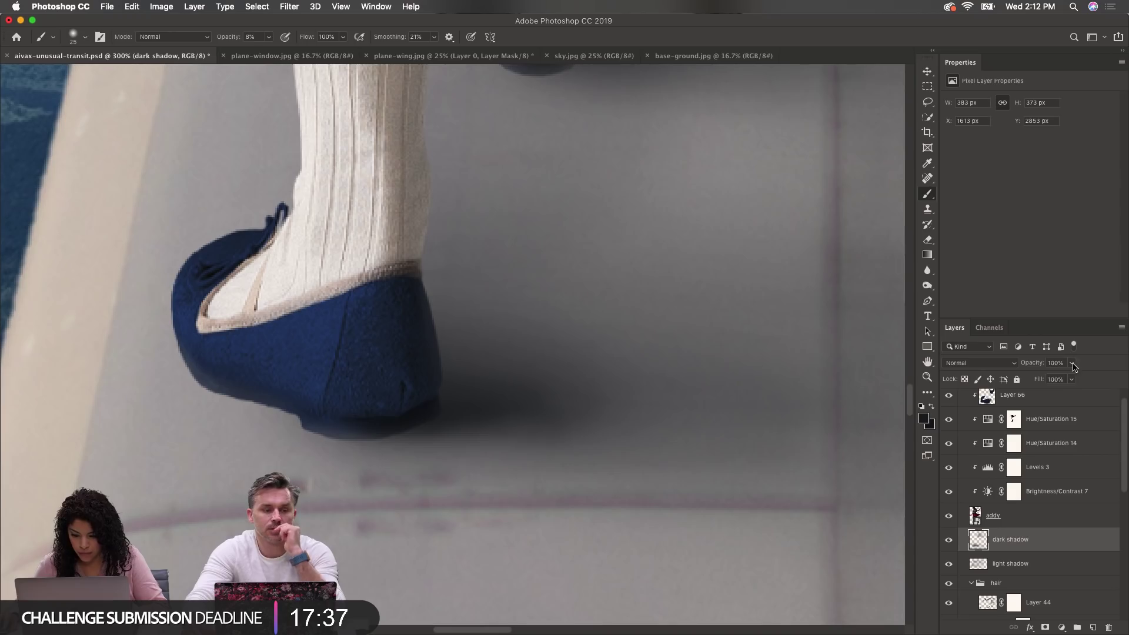
pyautogui.click(1072, 364)
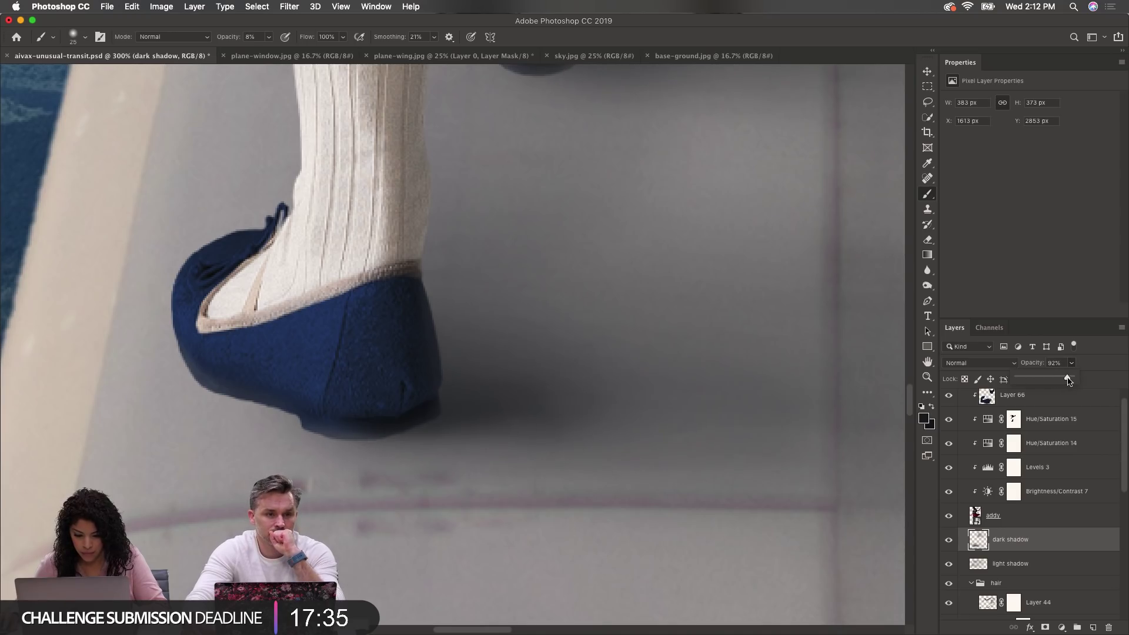
# Step: Darken the shadow along the raised shoe's edge, enlarging the brush to 45 px
pyautogui.scroll(10, 619, 352)
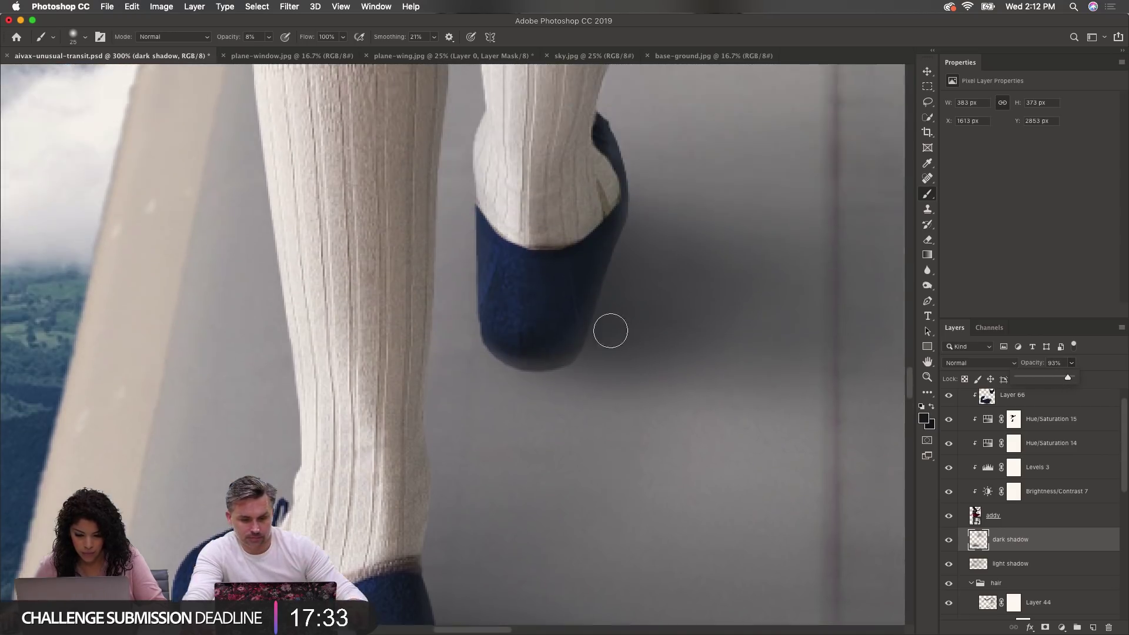
pyautogui.moveTo(589, 361)
pyautogui.mouseDown()
pyautogui.moveTo(564, 385)
pyautogui.moveTo(586, 358)
pyautogui.moveTo(565, 382)
pyautogui.moveTo(639, 389)
pyautogui.moveTo(571, 377)
pyautogui.moveTo(578, 366)
pyautogui.moveTo(550, 361)
pyautogui.moveTo(639, 357)
pyautogui.moveTo(558, 340)
pyautogui.moveTo(626, 331)
pyautogui.moveTo(568, 321)
pyautogui.moveTo(668, 324)
pyautogui.moveTo(582, 305)
pyautogui.moveTo(679, 302)
pyautogui.moveTo(585, 298)
pyautogui.moveTo(622, 288)
pyautogui.moveTo(602, 281)
pyautogui.moveTo(621, 266)
pyautogui.moveTo(642, 383)
pyautogui.mouseUp()
pyautogui.press(']')
pyautogui.press(']')
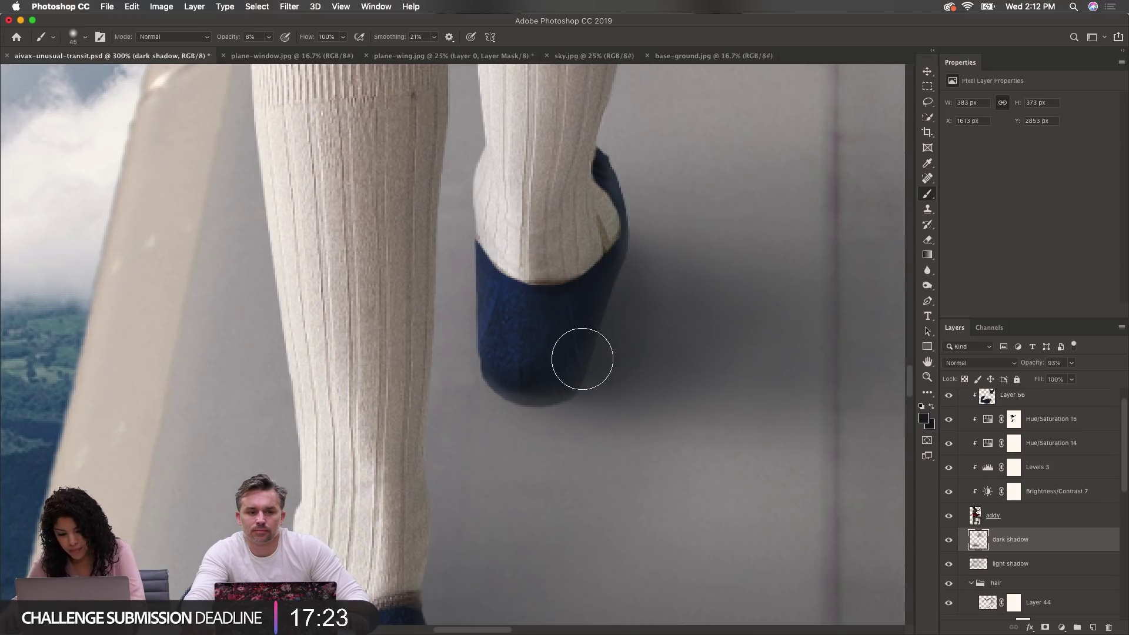
pyautogui.moveTo(579, 358)
pyautogui.mouseDown()
pyautogui.moveTo(706, 368)
pyautogui.moveTo(555, 368)
pyautogui.moveTo(680, 383)
pyautogui.moveTo(565, 368)
pyautogui.moveTo(606, 294)
pyautogui.moveTo(524, 357)
pyautogui.moveTo(586, 290)
pyautogui.moveTo(557, 351)
pyautogui.moveTo(600, 281)
pyautogui.moveTo(551, 345)
pyautogui.moveTo(577, 304)
pyautogui.moveTo(576, 336)
pyautogui.moveTo(594, 274)
pyautogui.moveTo(553, 352)
pyautogui.moveTo(575, 332)
pyautogui.moveTo(557, 377)
pyautogui.moveTo(656, 376)
pyautogui.moveTo(526, 381)
pyautogui.moveTo(576, 380)
pyautogui.moveTo(525, 377)
pyautogui.moveTo(561, 332)
pyautogui.moveTo(751, 325)
pyautogui.moveTo(595, 276)
pyautogui.moveTo(629, 336)
pyautogui.mouseUp()
pyautogui.scroll(-3, 656, 368)
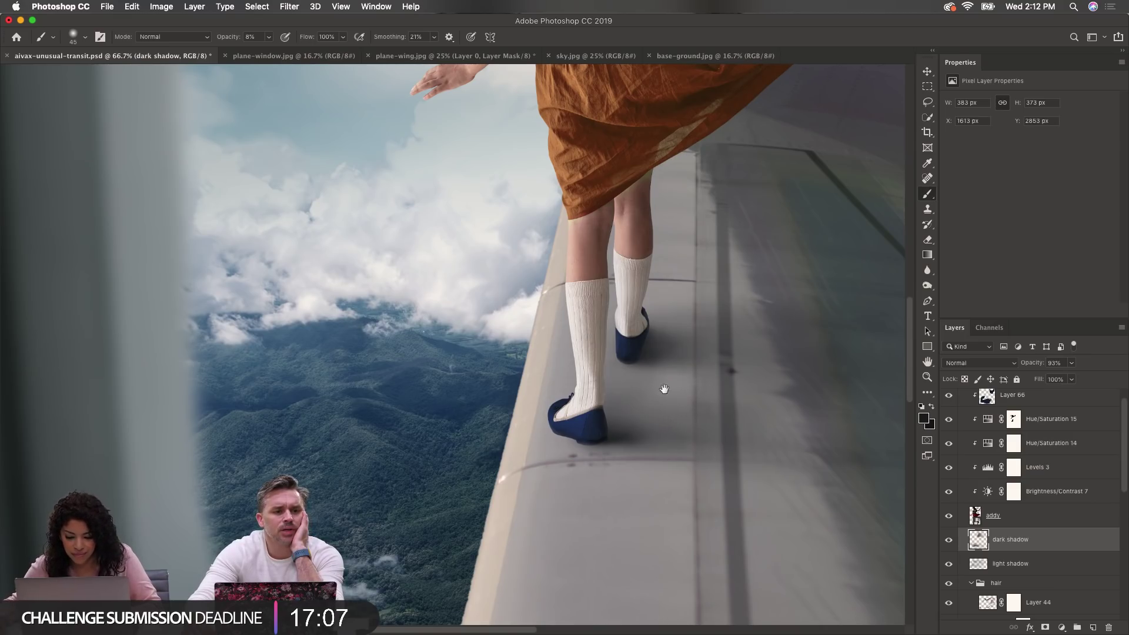
# Step: Refine the contact shadow under the planted shoe's heel with the brush reduced to 15 px
pyautogui.keyDown('super'); pyautogui.click(634, 444); pyautogui.keyUp('super')
pyautogui.keyDown('super'); pyautogui.click(634, 445); pyautogui.keyUp('super')
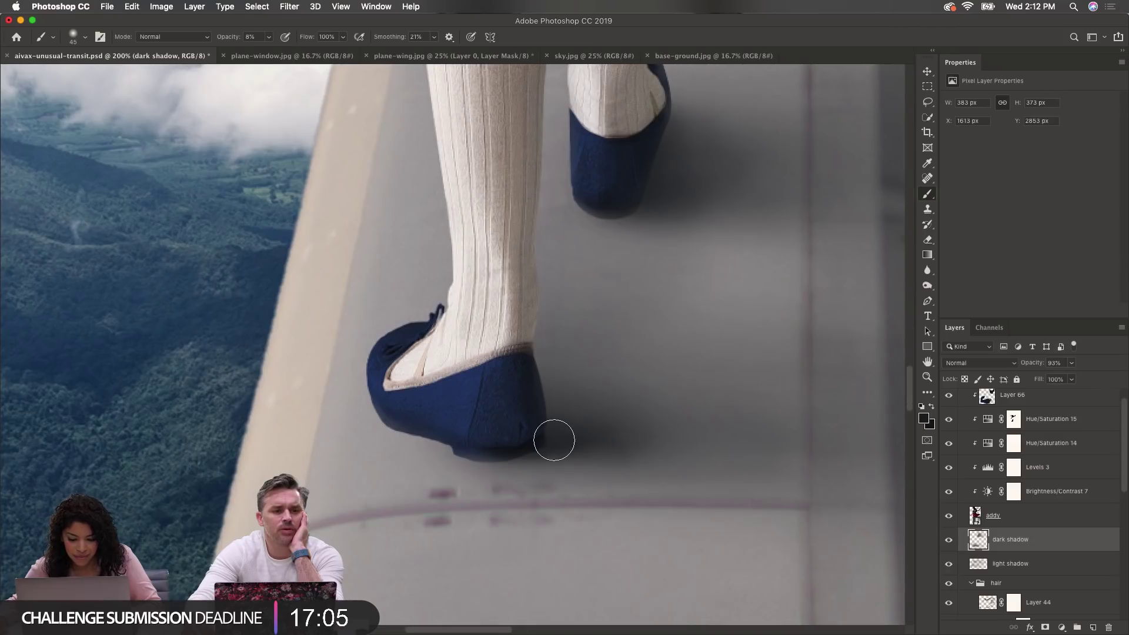
pyautogui.keyDown('super'); pyautogui.click(525, 436); pyautogui.keyUp('super')
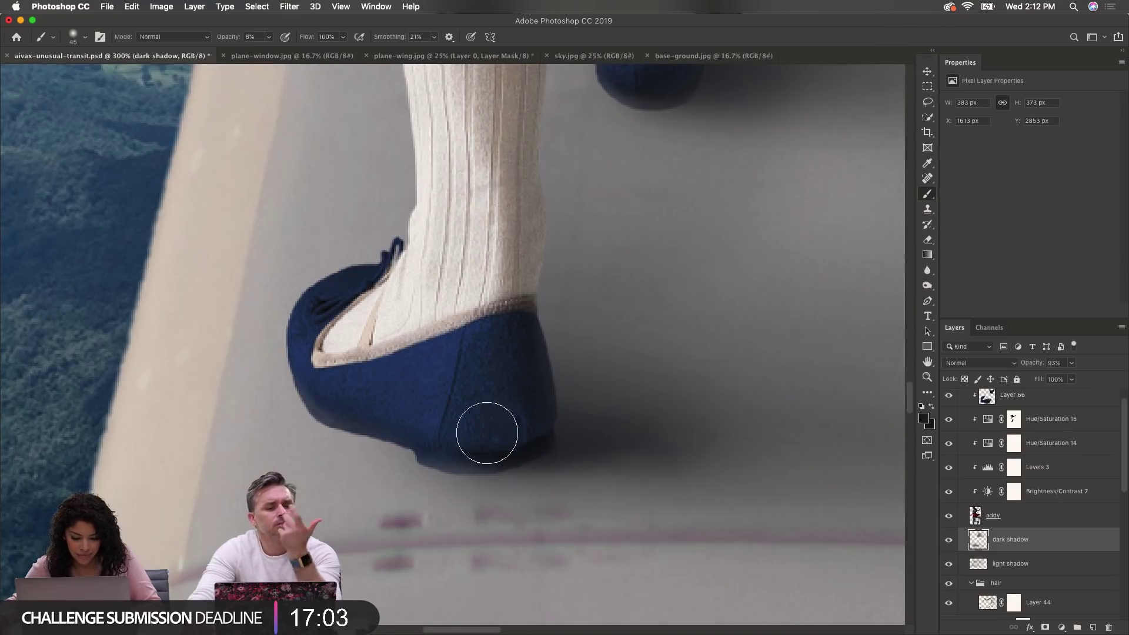
pyautogui.press('[')
pyautogui.press('[')
pyautogui.press('[')
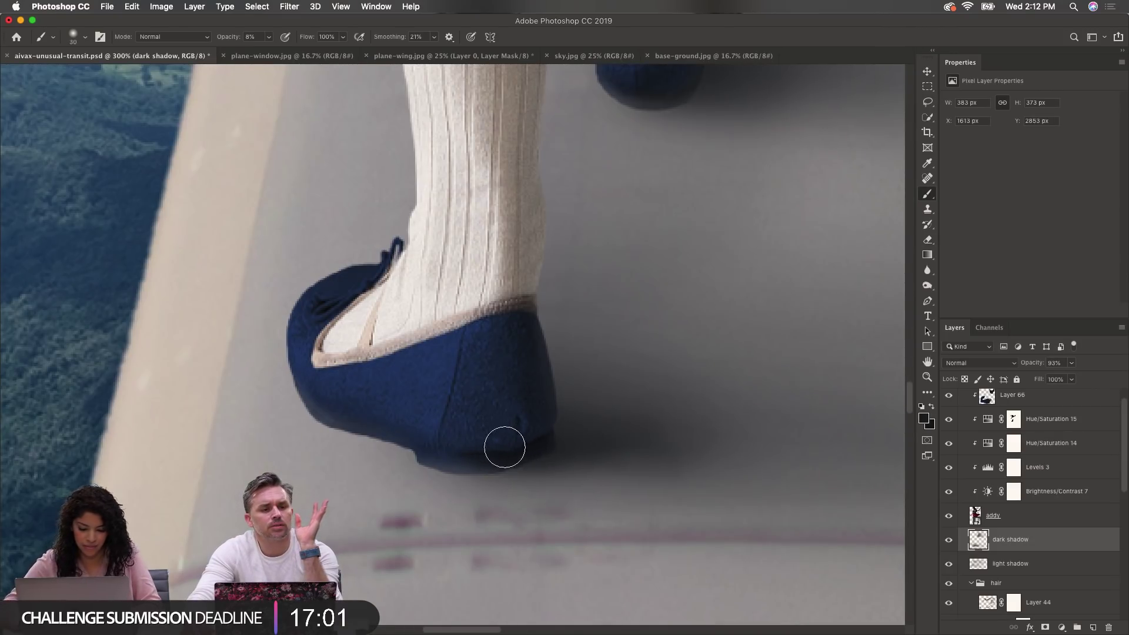
pyautogui.press('[')
pyautogui.press('[')
pyautogui.press('[')
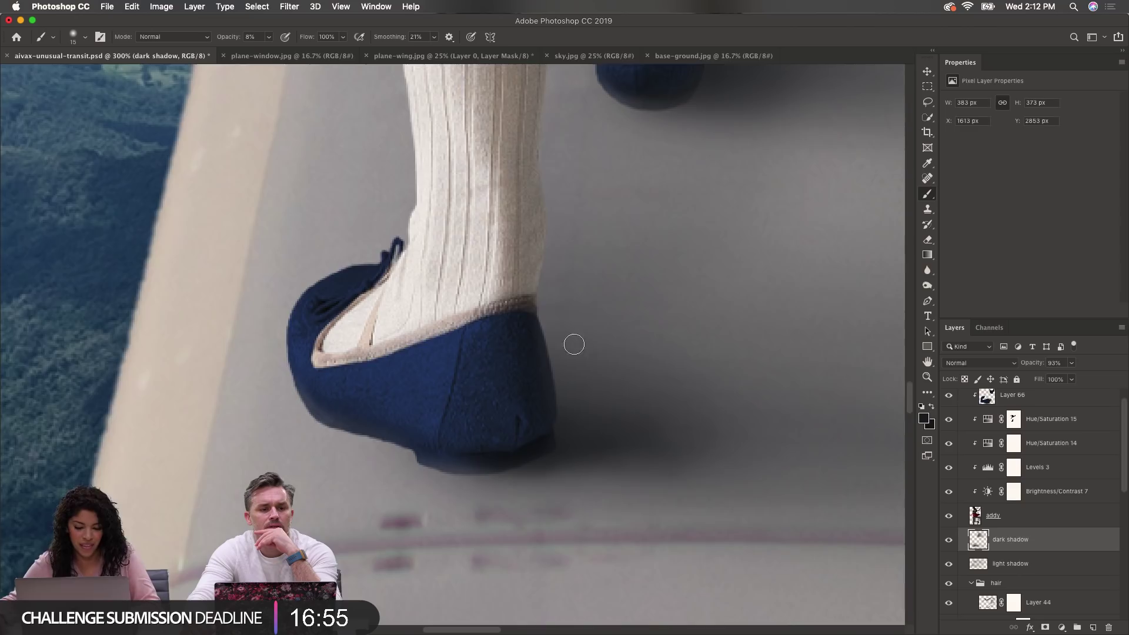
# Step: Touch up the dark shadow beside the raised shoe with the brush enlarged to 35 px
pyautogui.scroll(12, 574, 345)
pyautogui.scroll(-3, 668, 435)
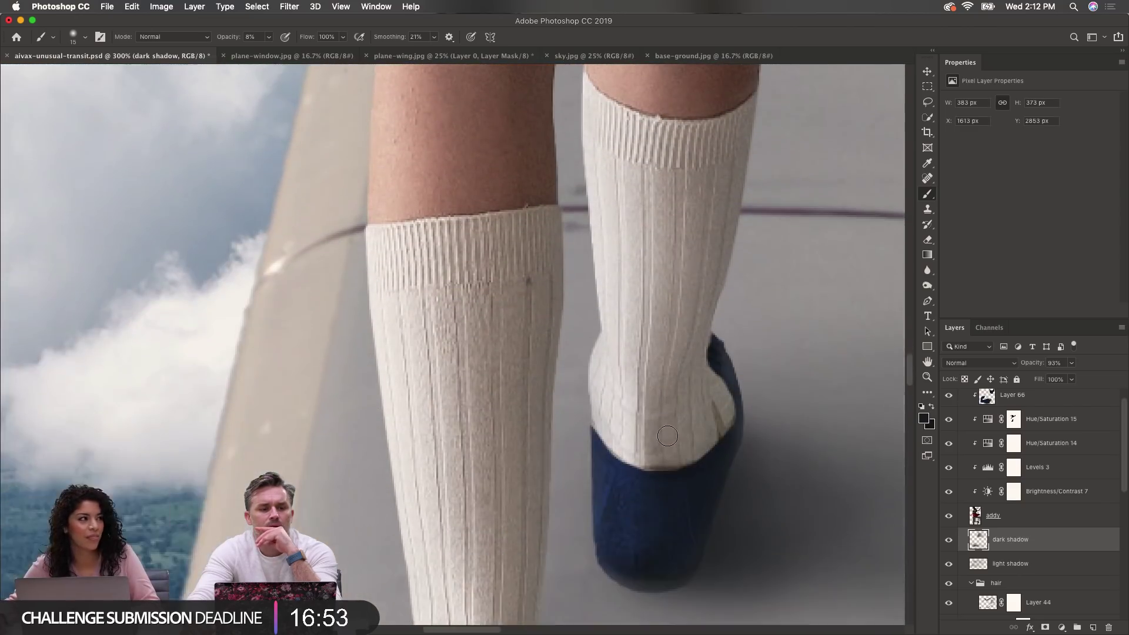
pyautogui.scroll(-3, 668, 436)
pyautogui.scroll(-2, 696, 463)
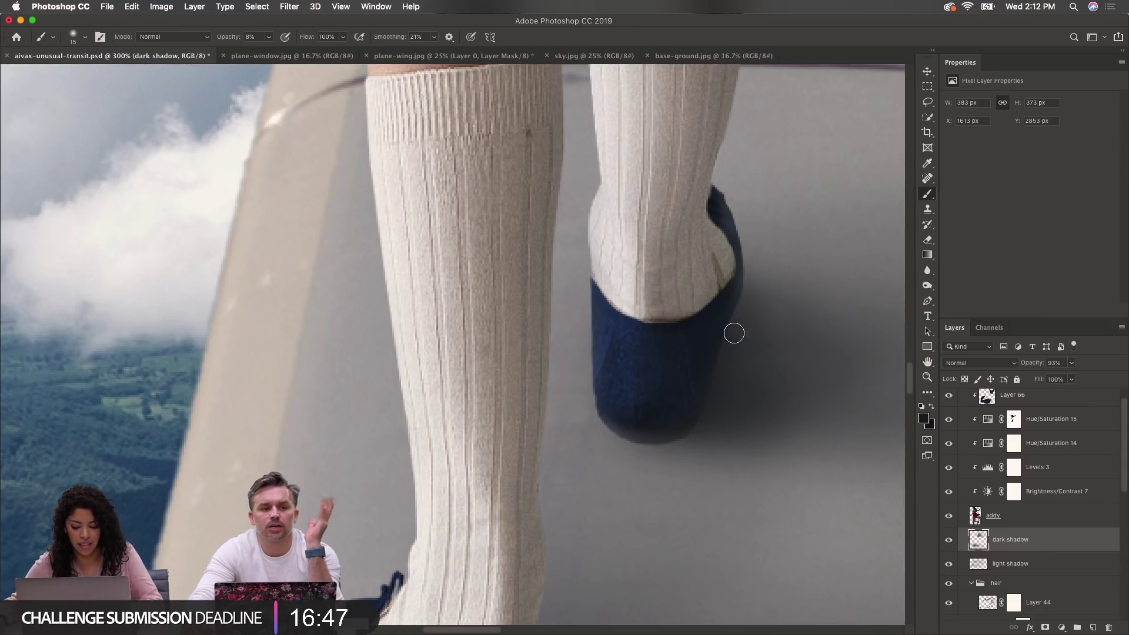
pyautogui.press(']')
pyautogui.press(']')
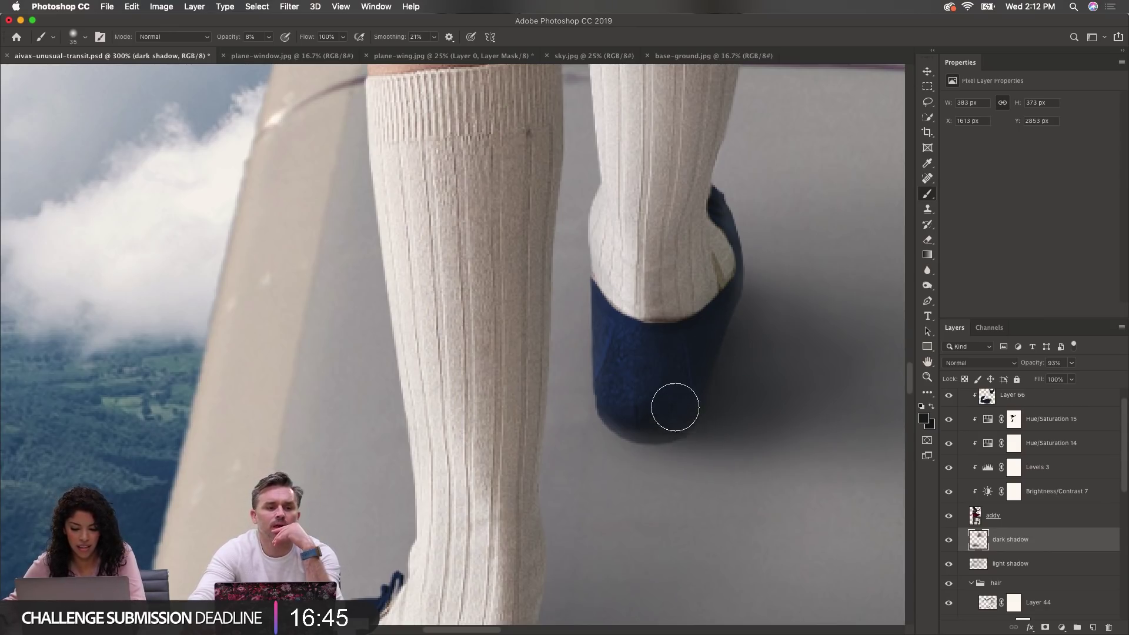
pyautogui.keyDown('alt'); pyautogui.keyDown('super'); pyautogui.click(641, 372); pyautogui.keyUp('super'); pyautogui.keyUp('alt')
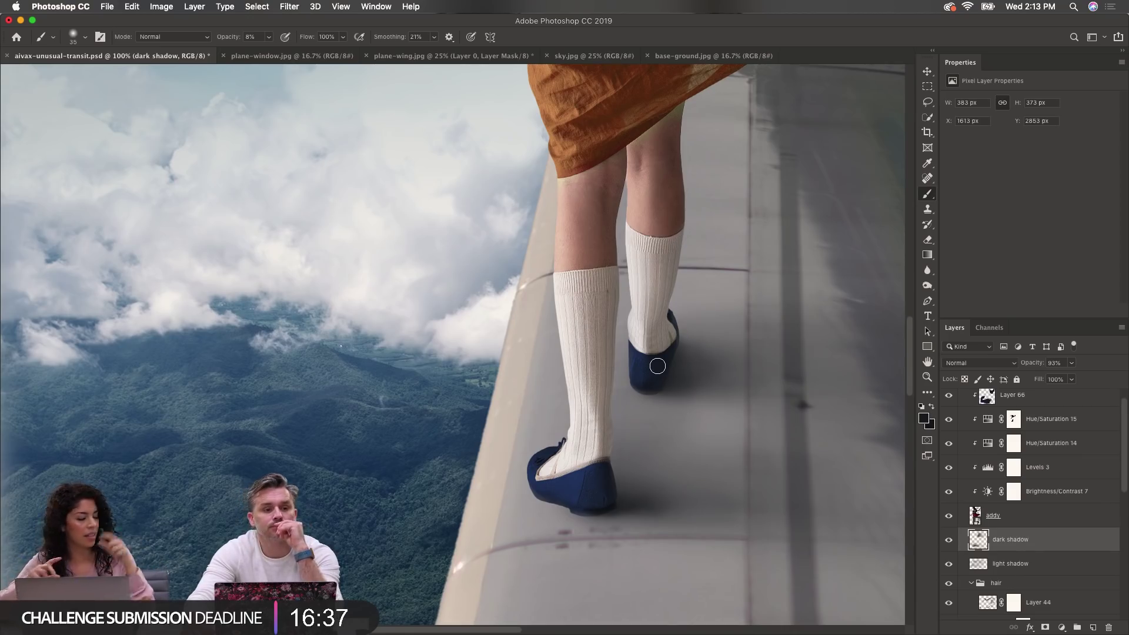
# Step: Try extending the dark shadow sideways from the farther shoe with the brush enlarged to 70 px
pyautogui.keyDown('alt'); pyautogui.keyDown('super'); pyautogui.click(658, 331); pyautogui.keyUp('super'); pyautogui.keyUp('alt')
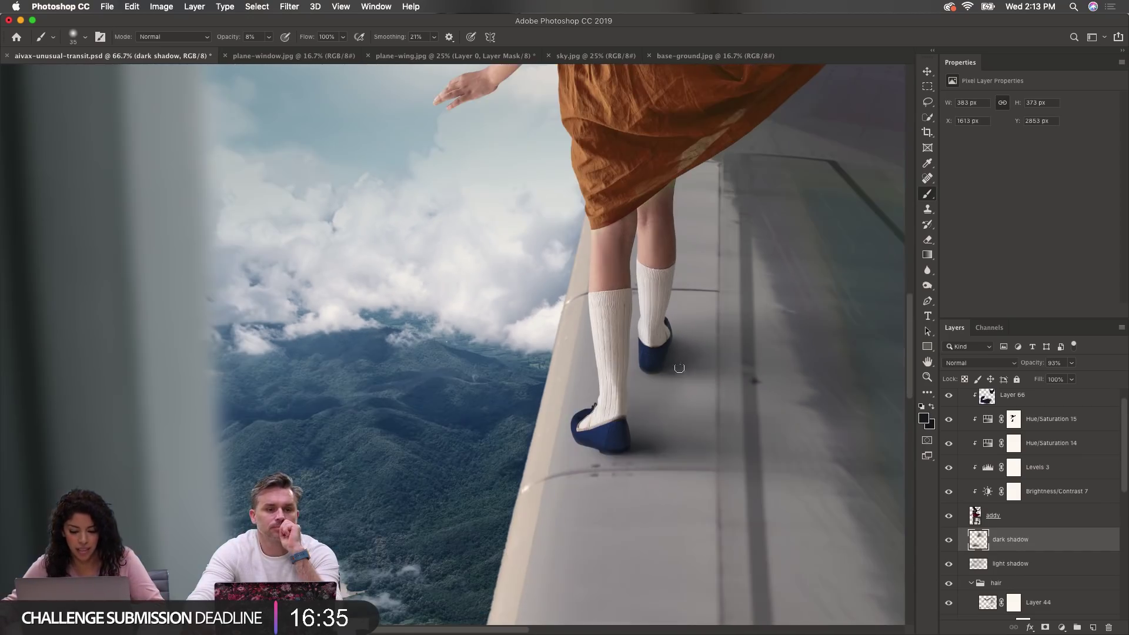
pyautogui.keyDown('super'); pyautogui.click(621, 435); pyautogui.keyUp('super')
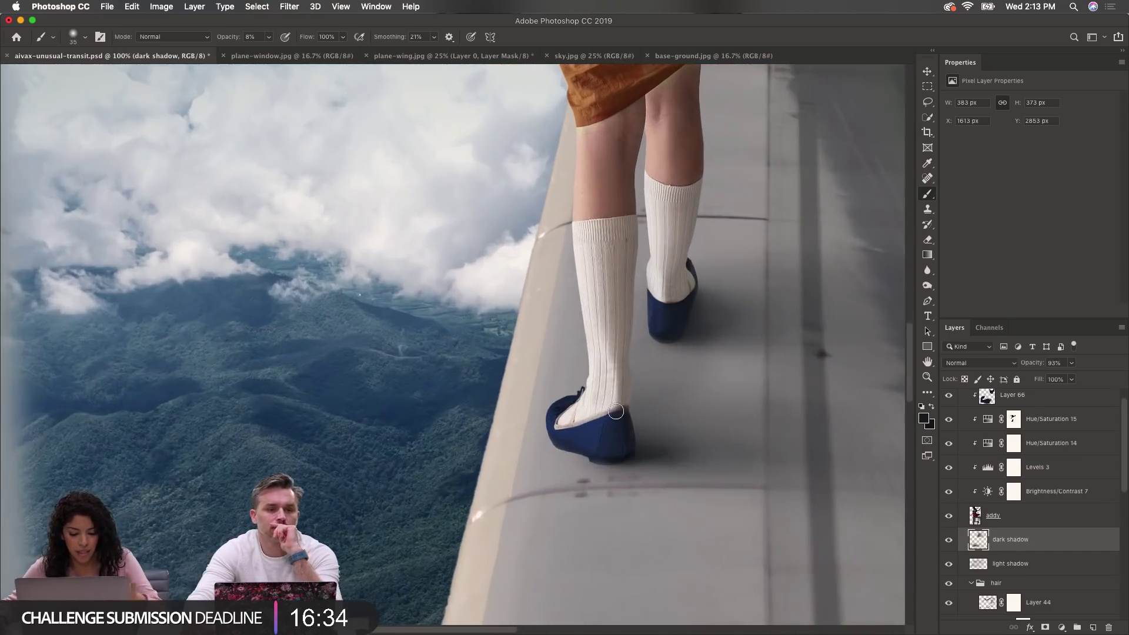
pyautogui.keyDown('super'); pyautogui.click(640, 433); pyautogui.keyUp('super')
pyautogui.keyDown('alt'); pyautogui.keyDown('super'); pyautogui.click(659, 413); pyautogui.keyUp('super'); pyautogui.keyUp('alt')
pyautogui.keyDown('alt'); pyautogui.keyDown('super'); pyautogui.click(660, 412); pyautogui.keyUp('super'); pyautogui.keyUp('alt')
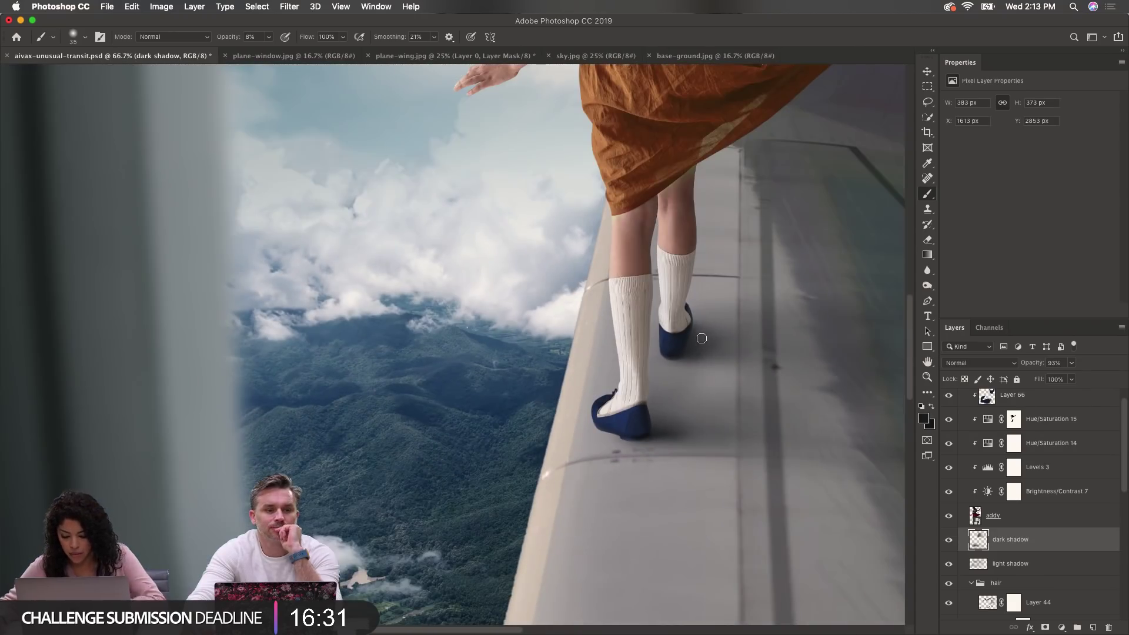
pyautogui.moveTo(689, 334); pyautogui.dragTo(860, 349)
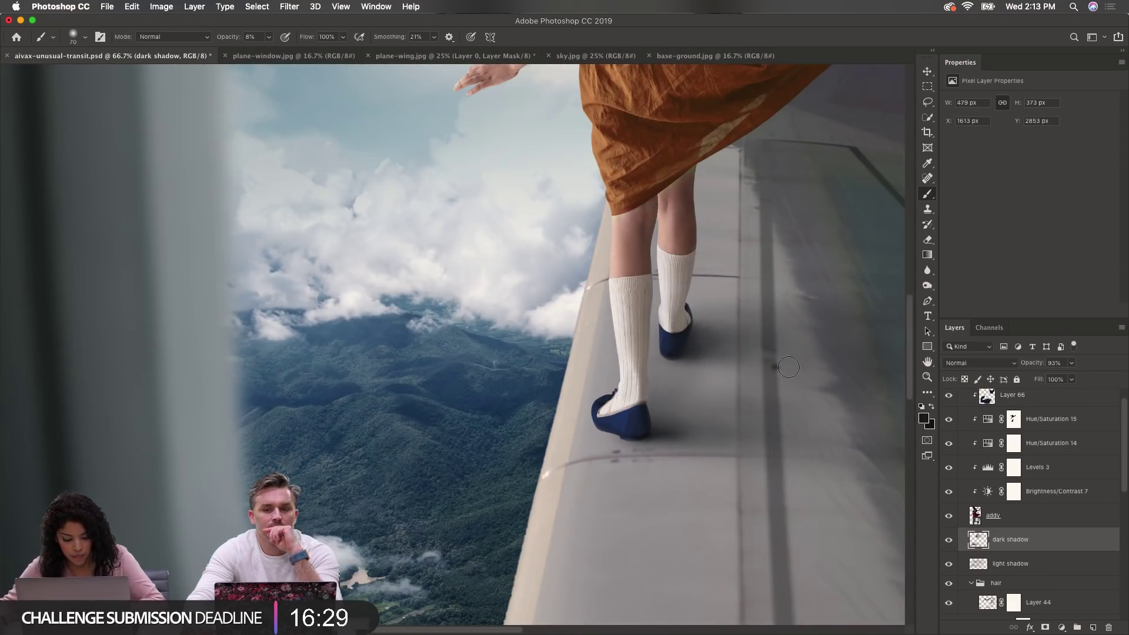
pyautogui.press('super+z')
# Step: Switch to the light shadow layer and enlarge the brush to 100 px
pyautogui.click(992, 555)
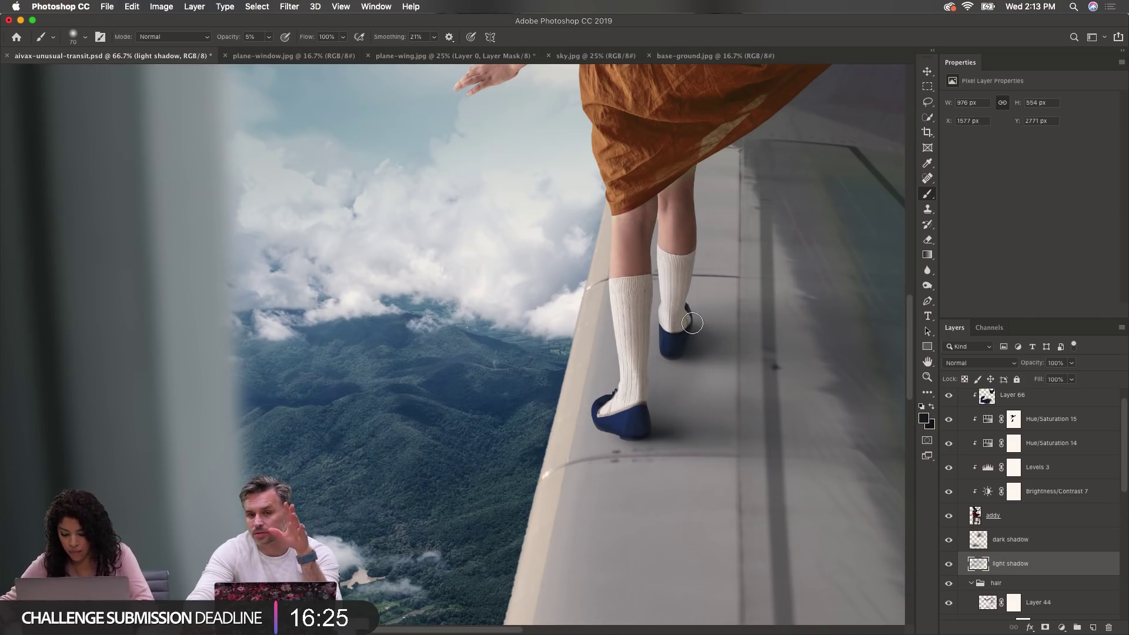
pyautogui.press(']')
pyautogui.press(']')
pyautogui.press(']')
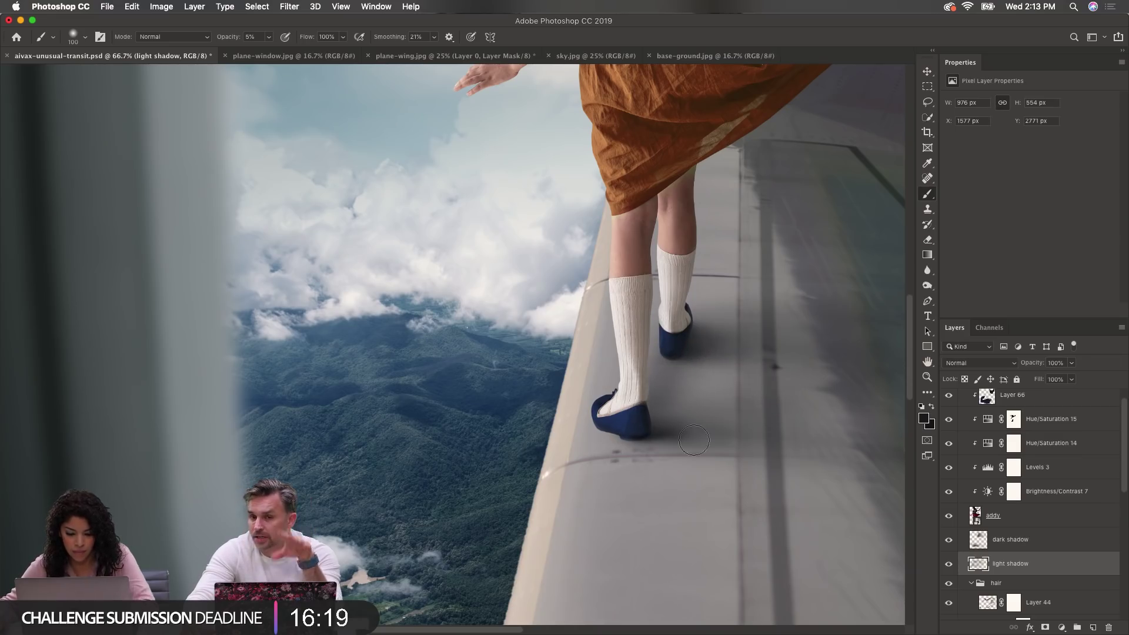
# Step: Create a new layer above the dark shadow layer and name it deep shadow
pyautogui.click(654, 453)
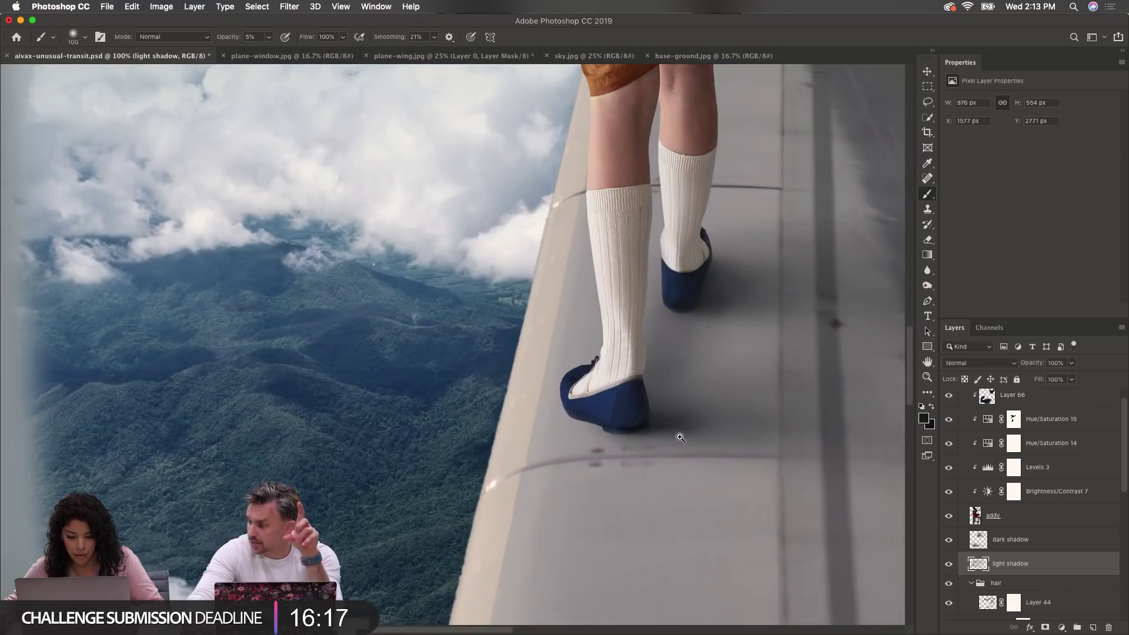
pyautogui.click(680, 438)
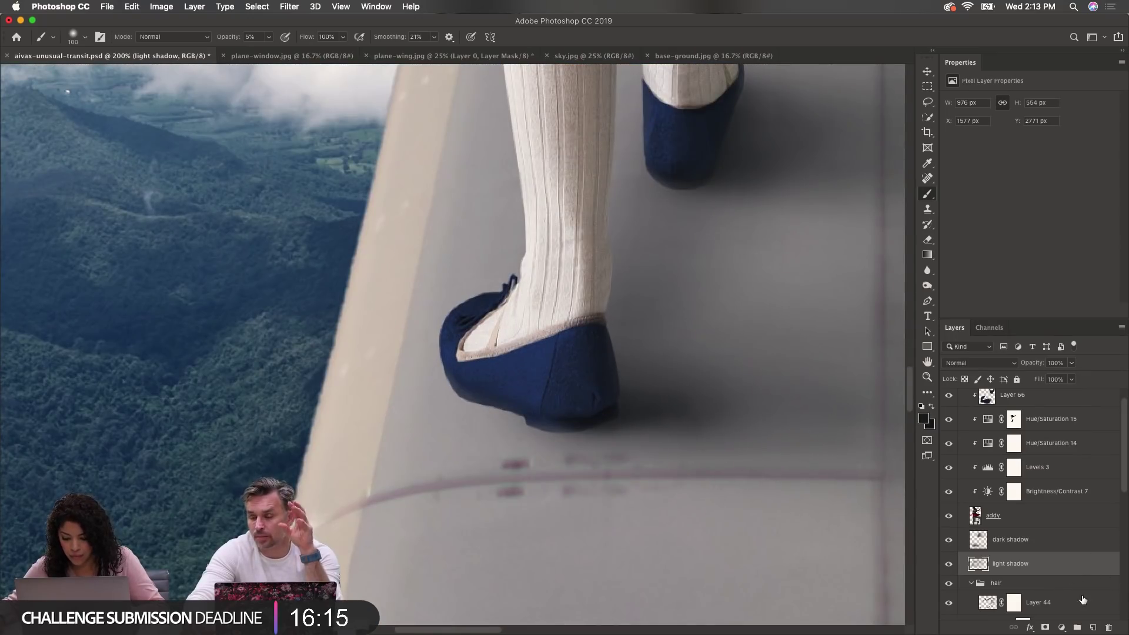
pyautogui.click(1094, 628)
pyautogui.moveTo(1007, 555); pyautogui.dragTo(1002, 533)
pyautogui.doubleClick(1000, 538)
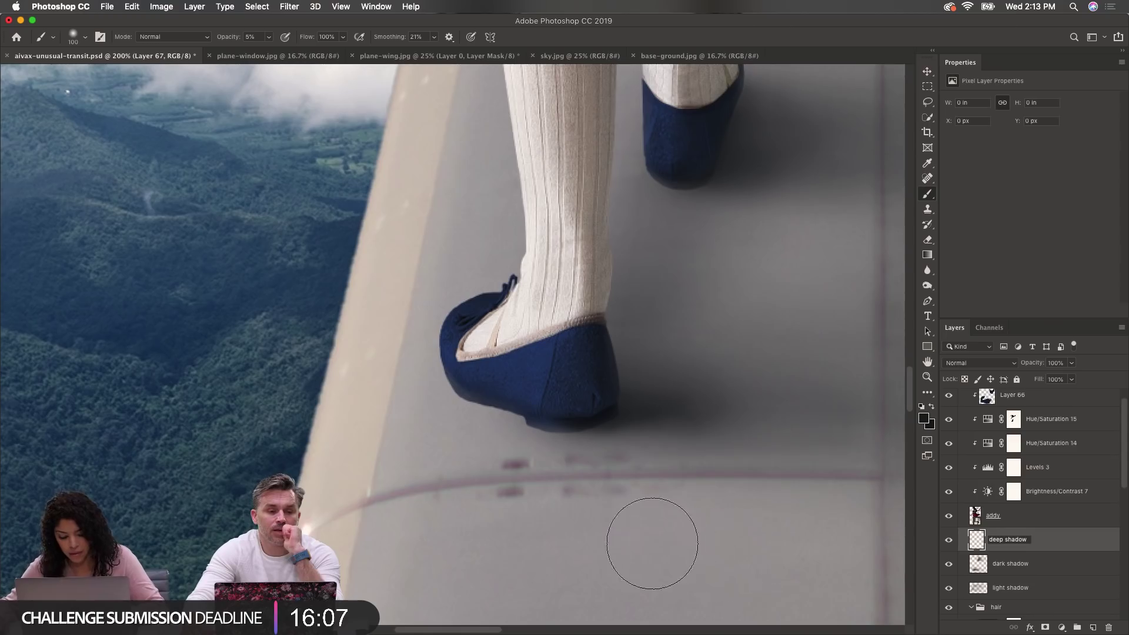
pyautogui.press('Return')
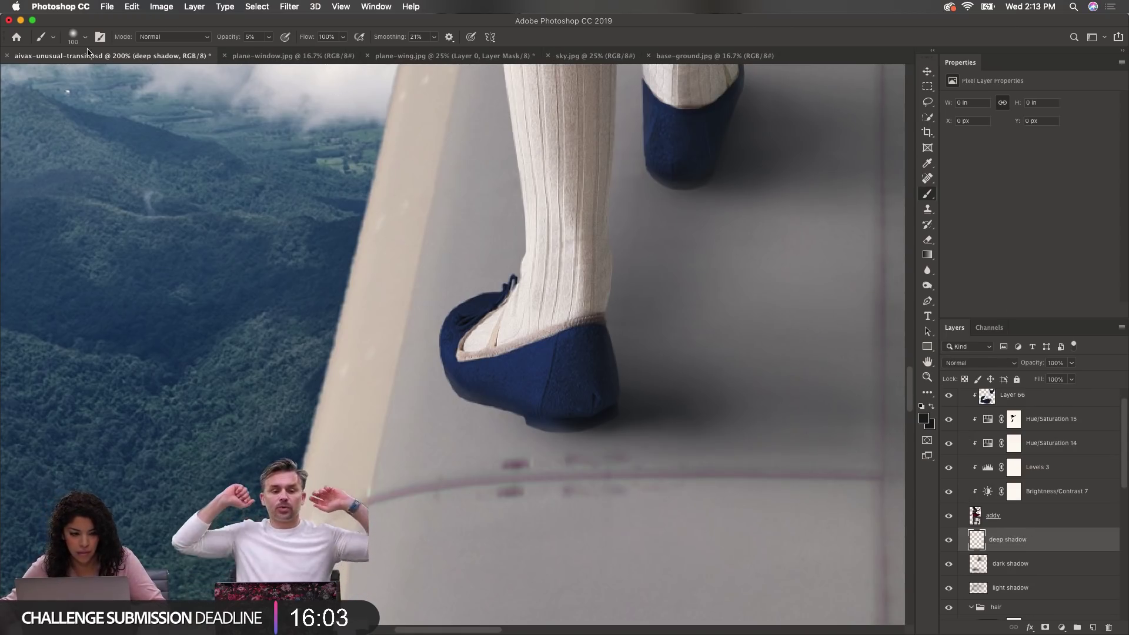
# Step: Dab a first deep shadow beside the nearer shoe's heel with a 25 px soft brush at 8% opacity
pyautogui.click(69, 37)
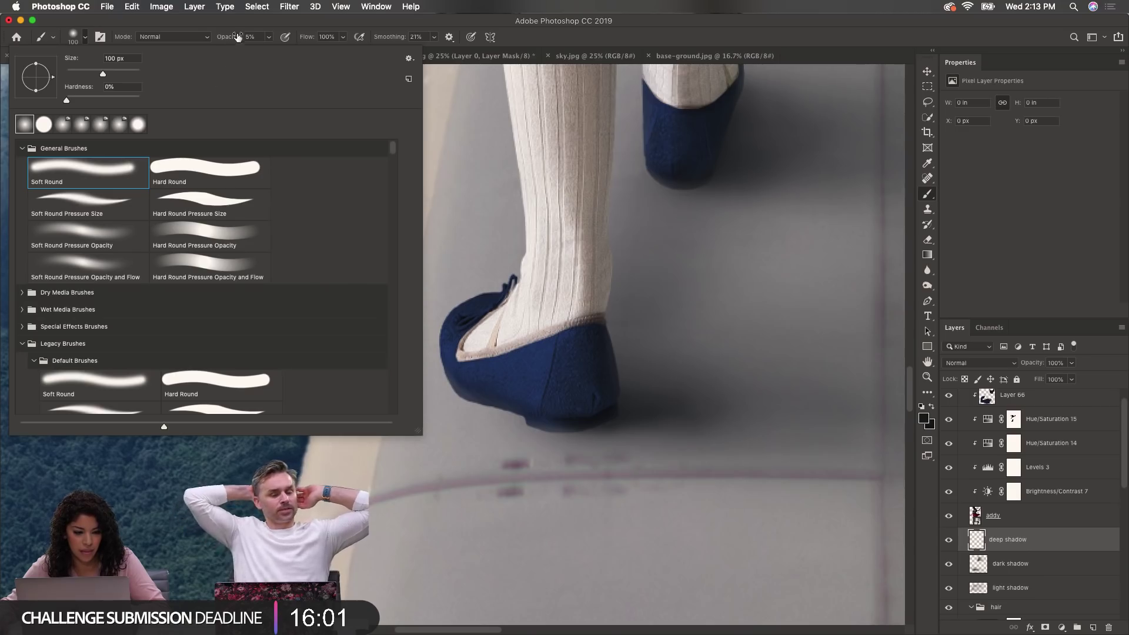
pyautogui.click(400, 30)
pyautogui.press('[')
pyautogui.press('[')
pyautogui.press('[')
pyautogui.press('[')
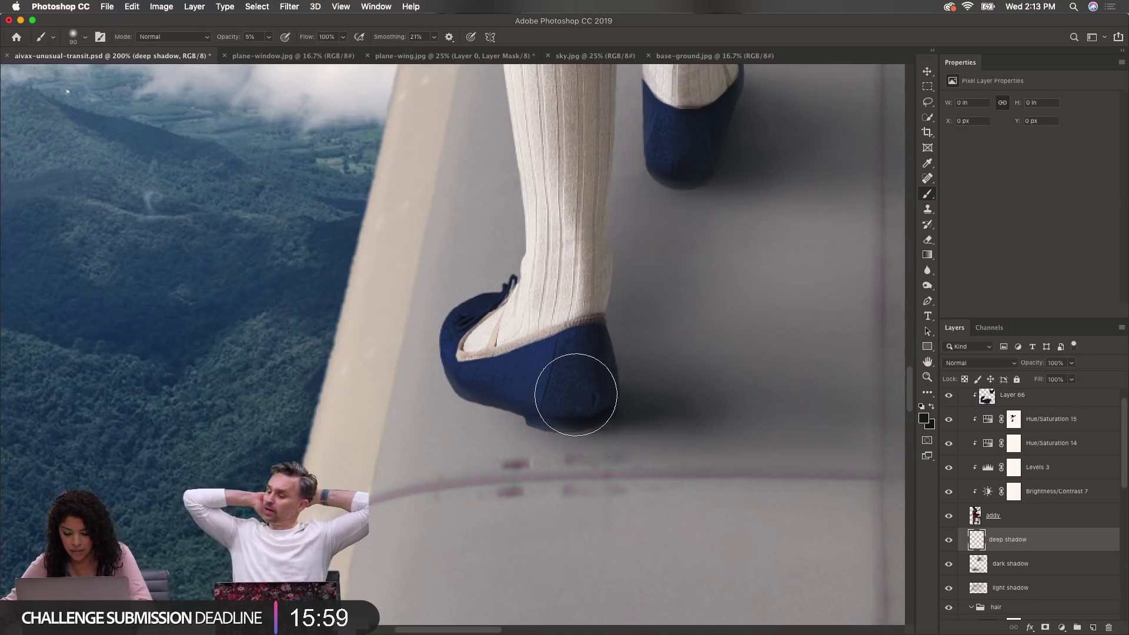
pyautogui.press('[')
pyautogui.press('[')
pyautogui.press('[')
pyautogui.press('[')
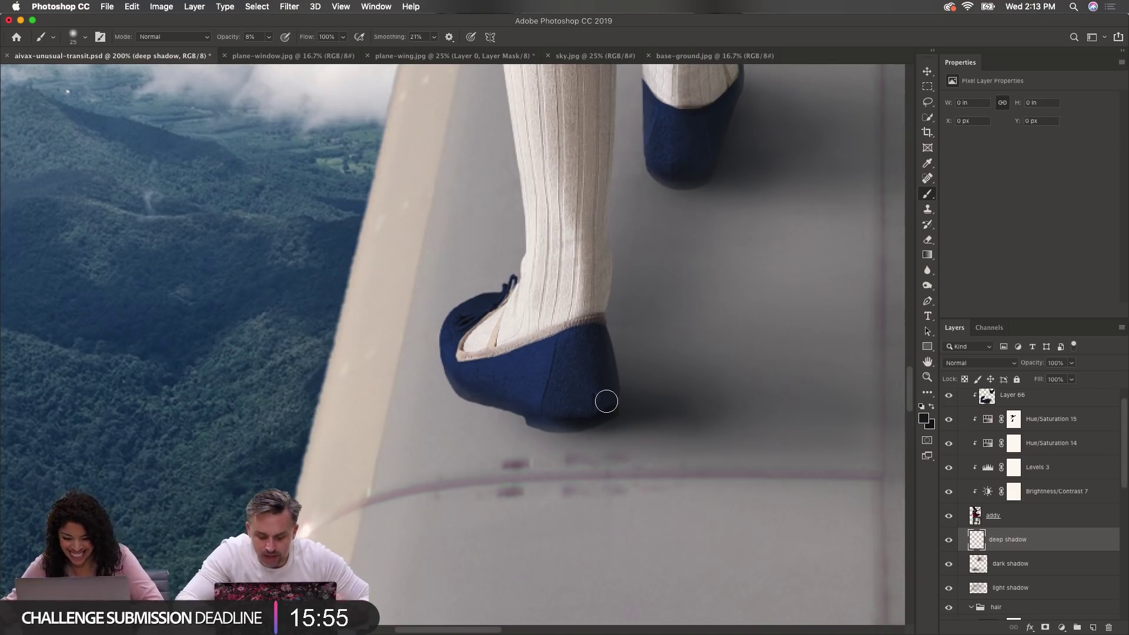
pyautogui.click(612, 408)
# Step: Paint a fine contact shadow along the sole of the nearer shoe's heel with the brush reduced to 9 px
pyautogui.press('[')
pyautogui.press('[')
pyautogui.press('[')
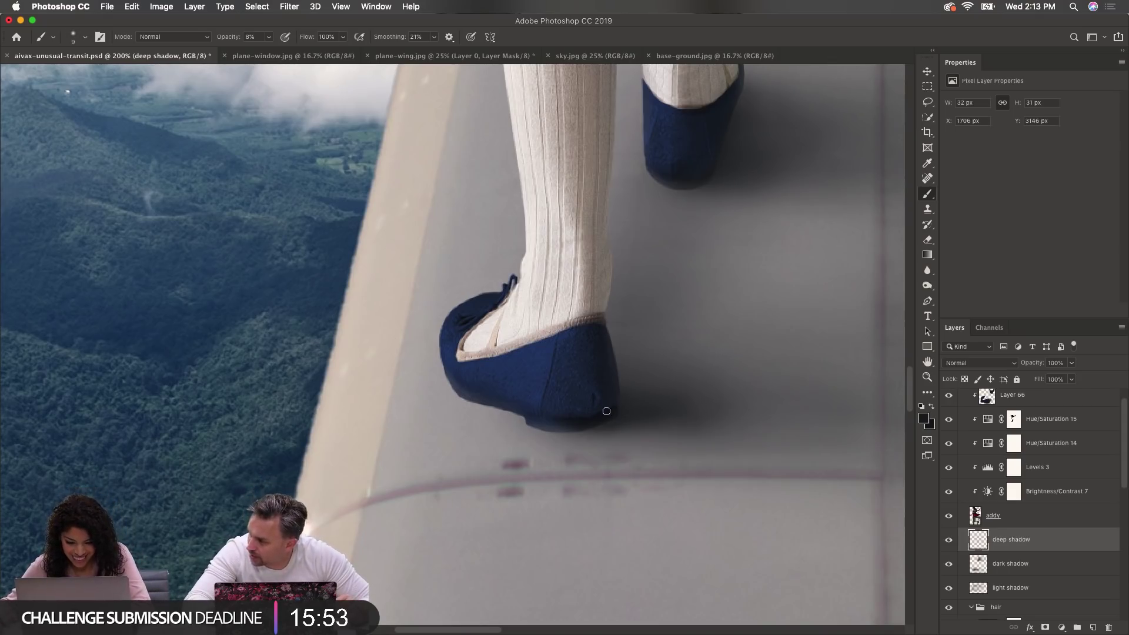
pyautogui.moveTo(605, 418)
pyautogui.mouseDown()
pyautogui.moveTo(648, 415)
pyautogui.moveTo(584, 416)
pyautogui.mouseUp()
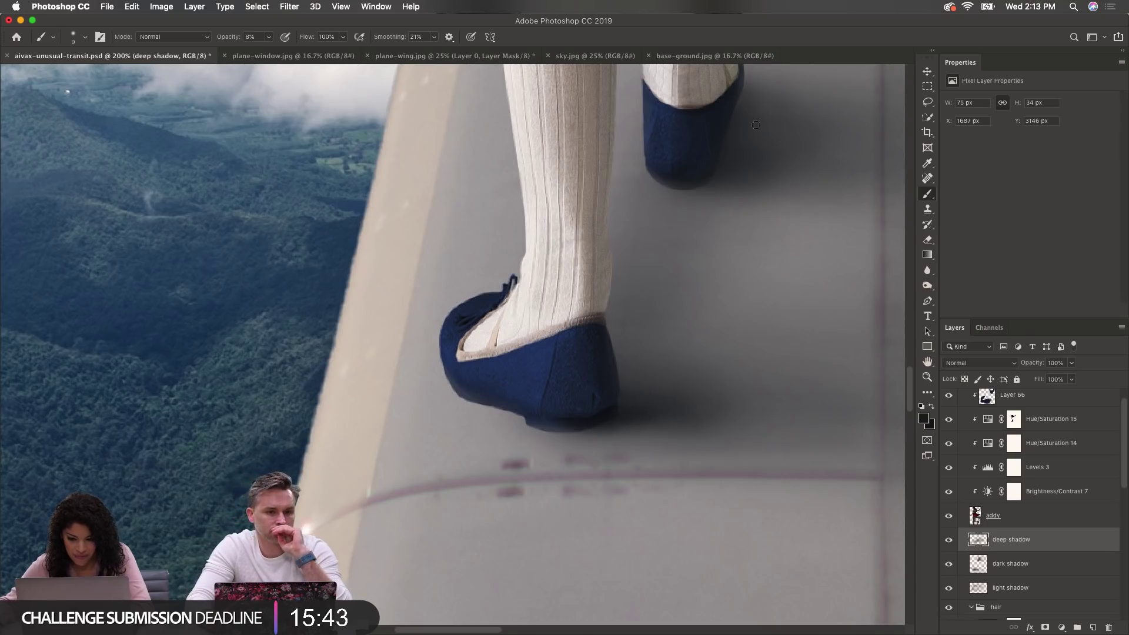
# Step: Paint the deep shadow along the shaded edge of the farther shoe, enlarging the brush to 25 px
pyautogui.moveTo(732, 126); pyautogui.dragTo(731, 117)
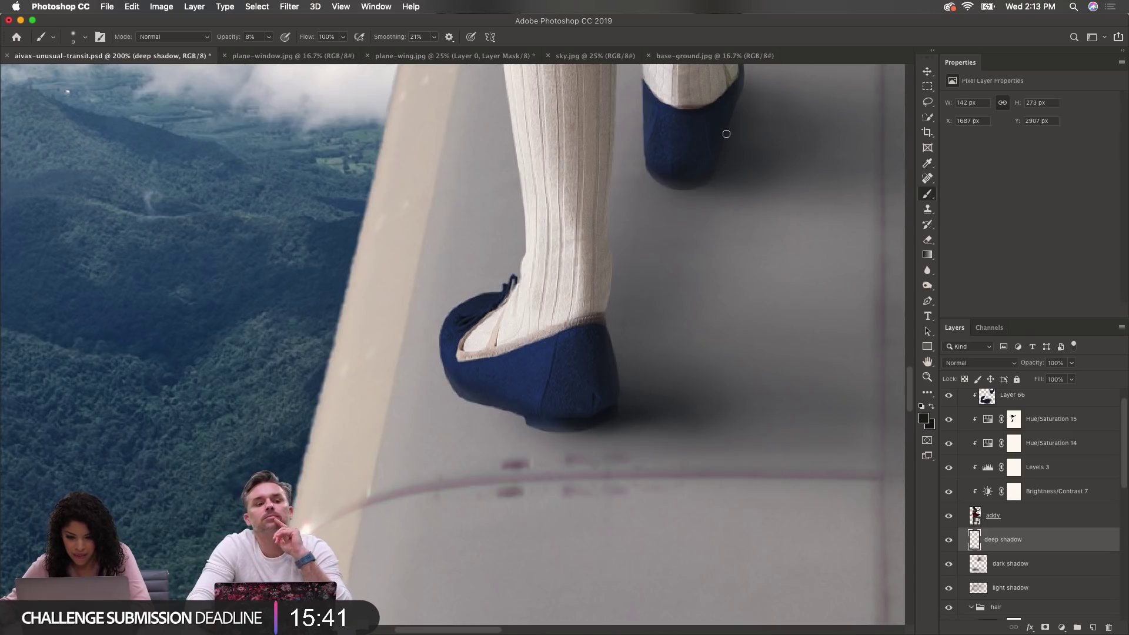
pyautogui.press(']')
pyautogui.press(']')
pyautogui.press(']')
pyautogui.press(']')
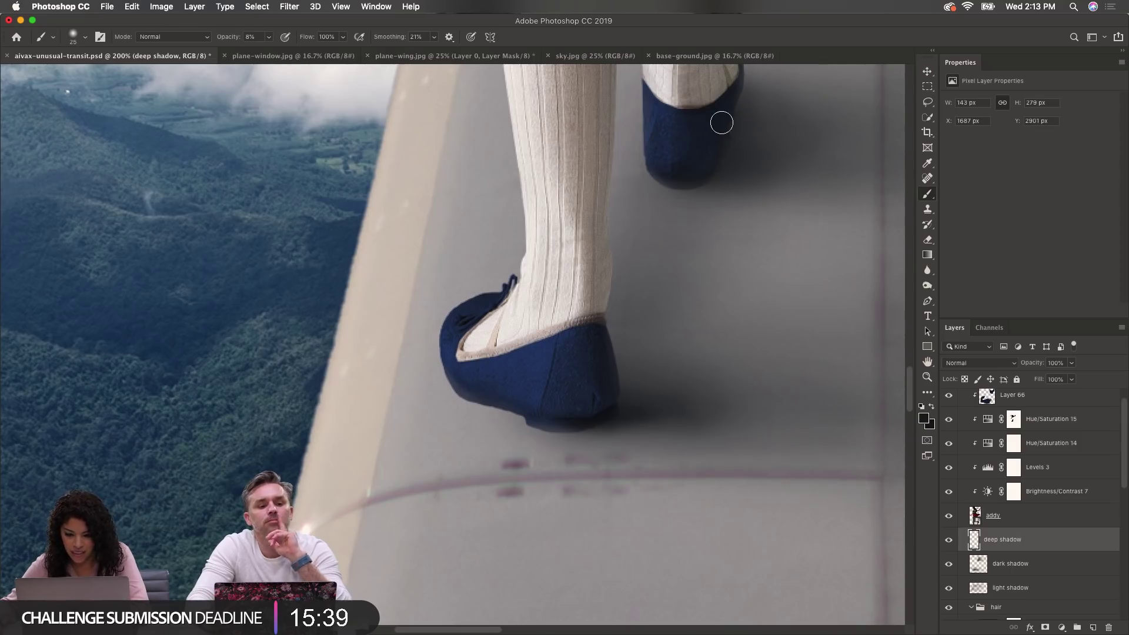
pyautogui.moveTo(714, 173)
pyautogui.mouseDown()
pyautogui.moveTo(733, 141)
pyautogui.moveTo(730, 106)
pyautogui.mouseUp()
pyautogui.moveTo(712, 149)
pyautogui.mouseDown()
pyautogui.moveTo(736, 110)
pyautogui.moveTo(692, 186)
pyautogui.moveTo(723, 175)
pyautogui.moveTo(693, 162)
pyautogui.moveTo(706, 124)
pyautogui.moveTo(739, 103)
pyautogui.moveTo(690, 163)
pyautogui.moveTo(702, 176)
pyautogui.moveTo(691, 179)
pyautogui.moveTo(719, 171)
pyautogui.moveTo(724, 139)
pyautogui.moveTo(686, 178)
pyautogui.moveTo(717, 145)
pyautogui.moveTo(730, 90)
pyautogui.mouseUp()
# Step: Extend the deep shadow under the nearer shoe and onto the wing beside it, enlarging the brush to 80 px
pyautogui.moveTo(582, 413)
pyautogui.mouseDown()
pyautogui.moveTo(649, 419)
pyautogui.moveTo(597, 396)
pyautogui.moveTo(738, 421)
pyautogui.moveTo(595, 415)
pyautogui.moveTo(736, 426)
pyautogui.moveTo(597, 387)
pyautogui.moveTo(716, 399)
pyautogui.moveTo(605, 392)
pyautogui.moveTo(622, 383)
pyautogui.moveTo(663, 430)
pyautogui.moveTo(482, 399)
pyautogui.moveTo(596, 432)
pyautogui.moveTo(487, 404)
pyautogui.moveTo(603, 422)
pyautogui.moveTo(572, 434)
pyautogui.mouseUp()
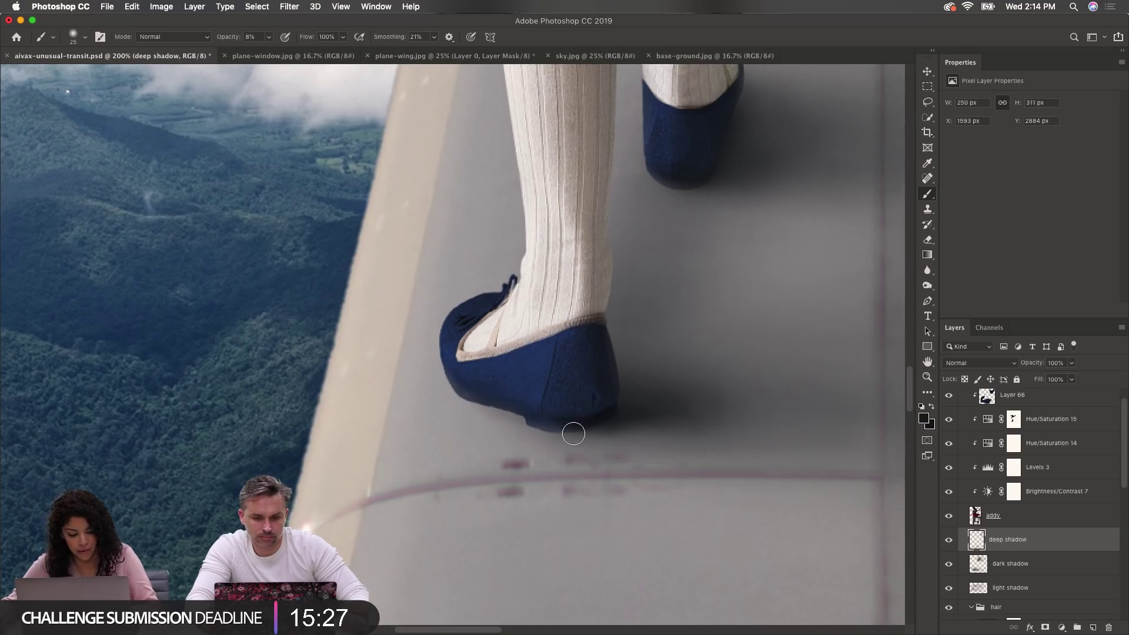
pyautogui.scroll(-2, 572, 433)
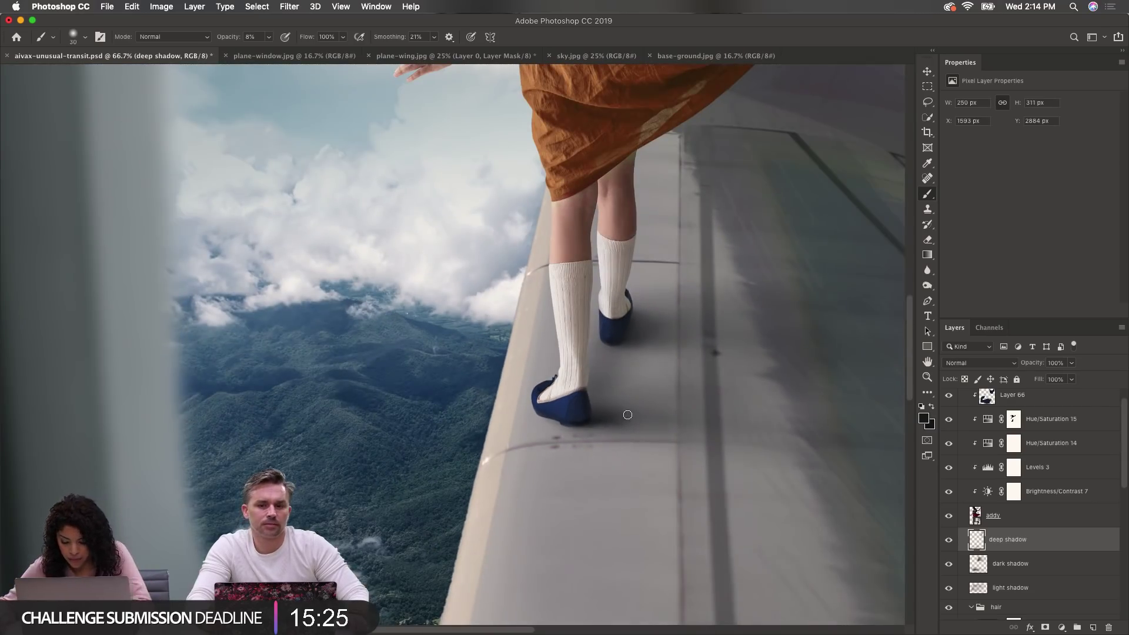
pyautogui.moveTo(602, 413)
pyautogui.mouseDown()
pyautogui.moveTo(587, 411)
pyautogui.moveTo(610, 410)
pyautogui.mouseUp()
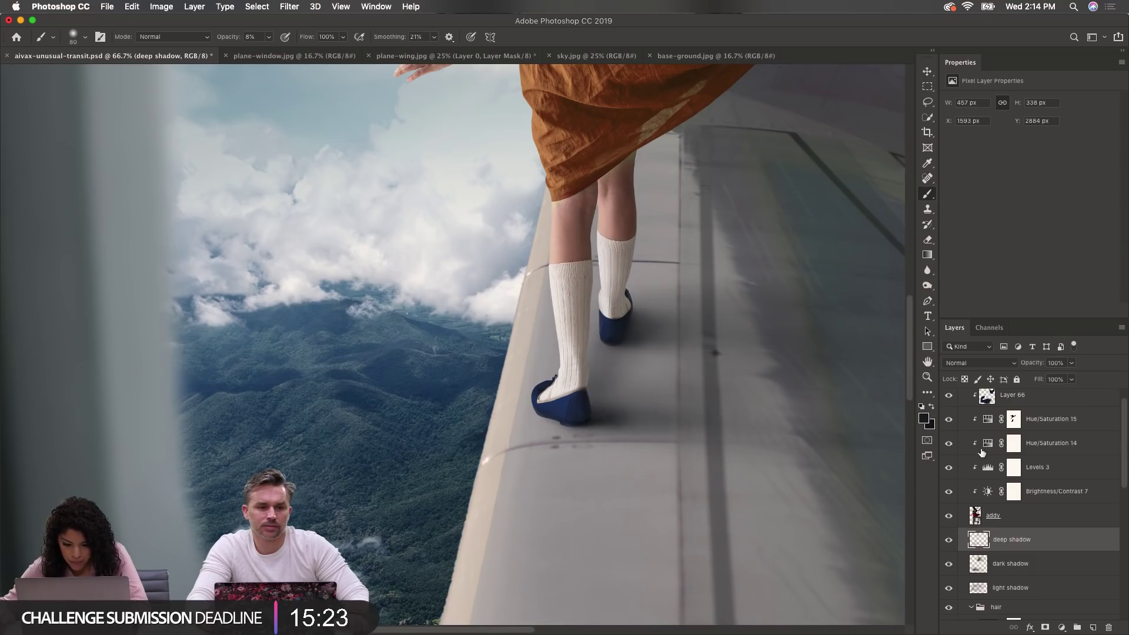
# Step: Examine the foot shadows against the whole composite and at close range
pyautogui.click(1016, 587)
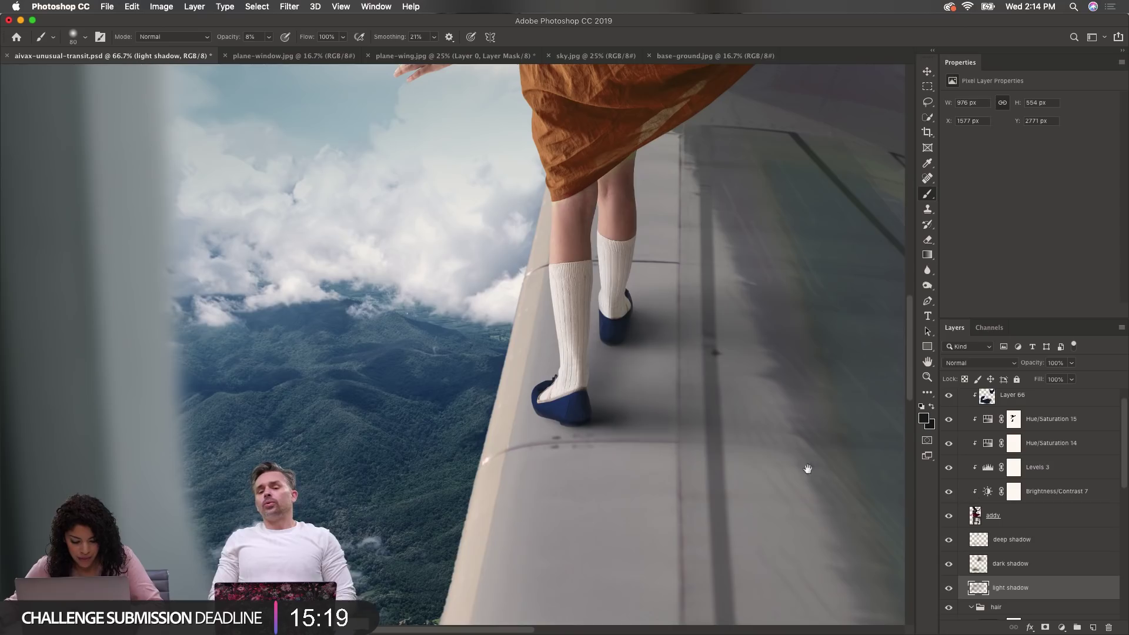
pyautogui.scroll(-2, 731, 435)
pyautogui.scroll(-2, 732, 435)
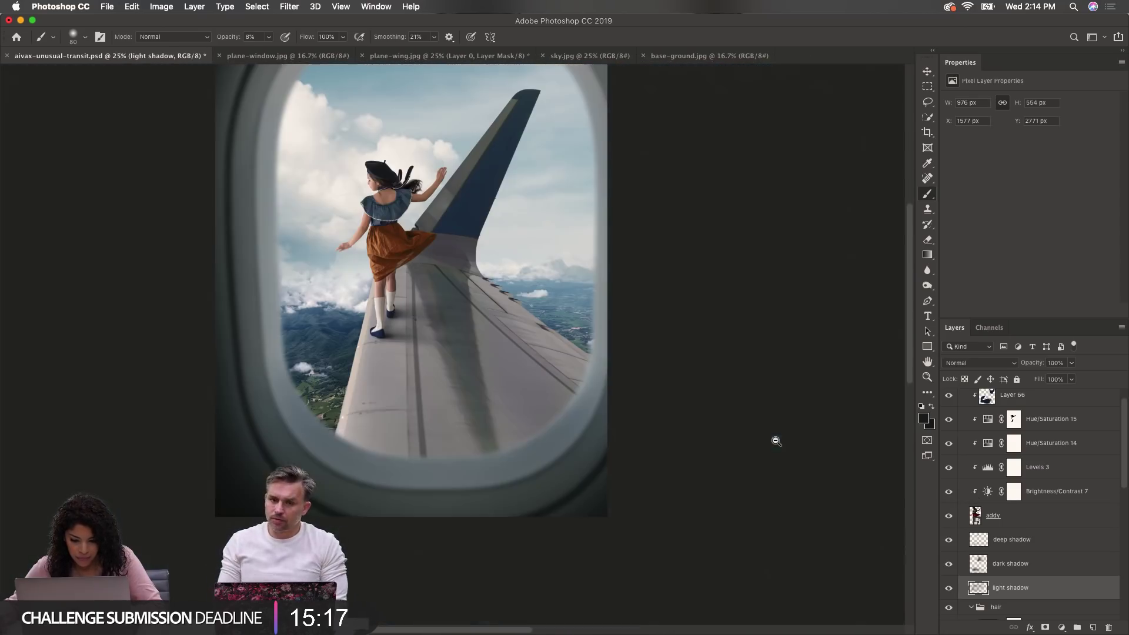
pyautogui.scroll(-2, 462, 351)
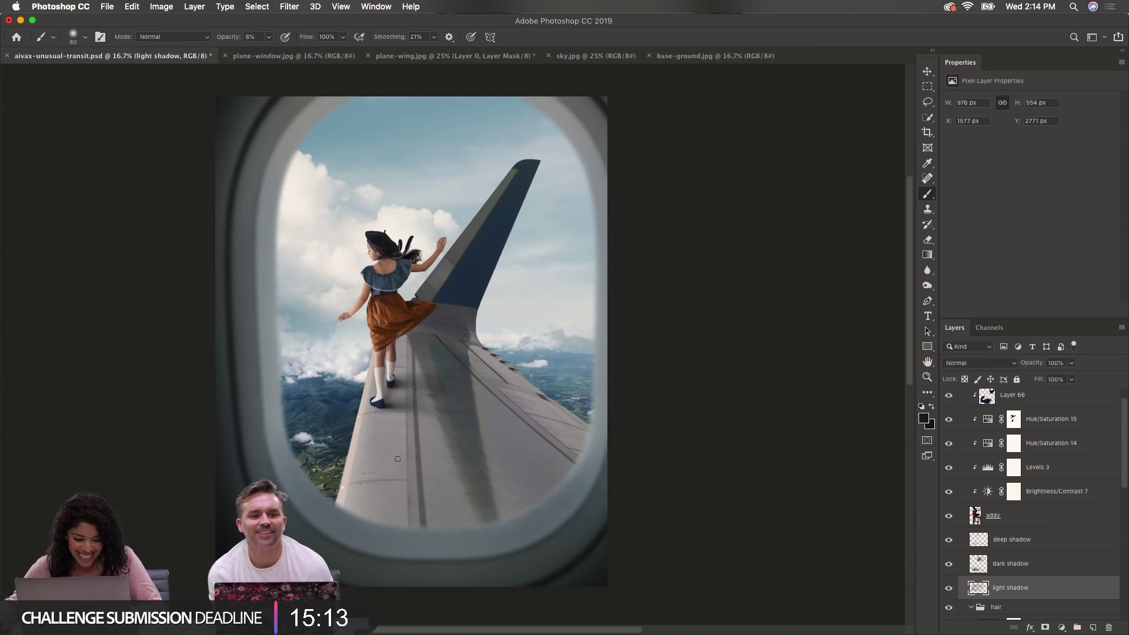
pyautogui.scroll(2, 393, 396)
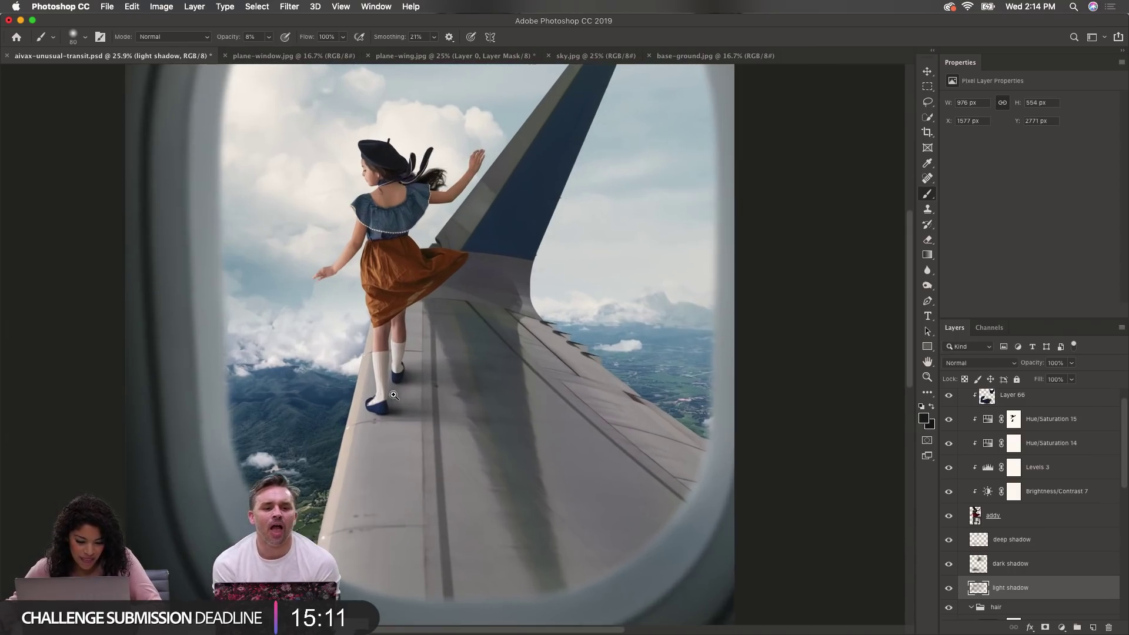
pyautogui.scroll(1, 387, 392)
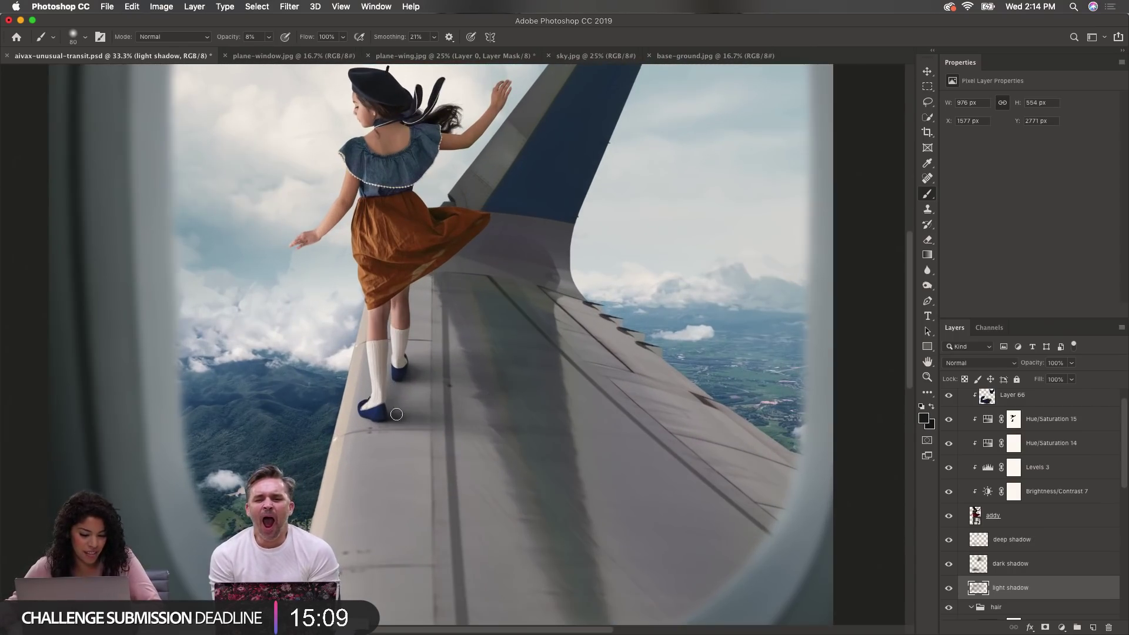
pyautogui.scroll(1, 470, 388)
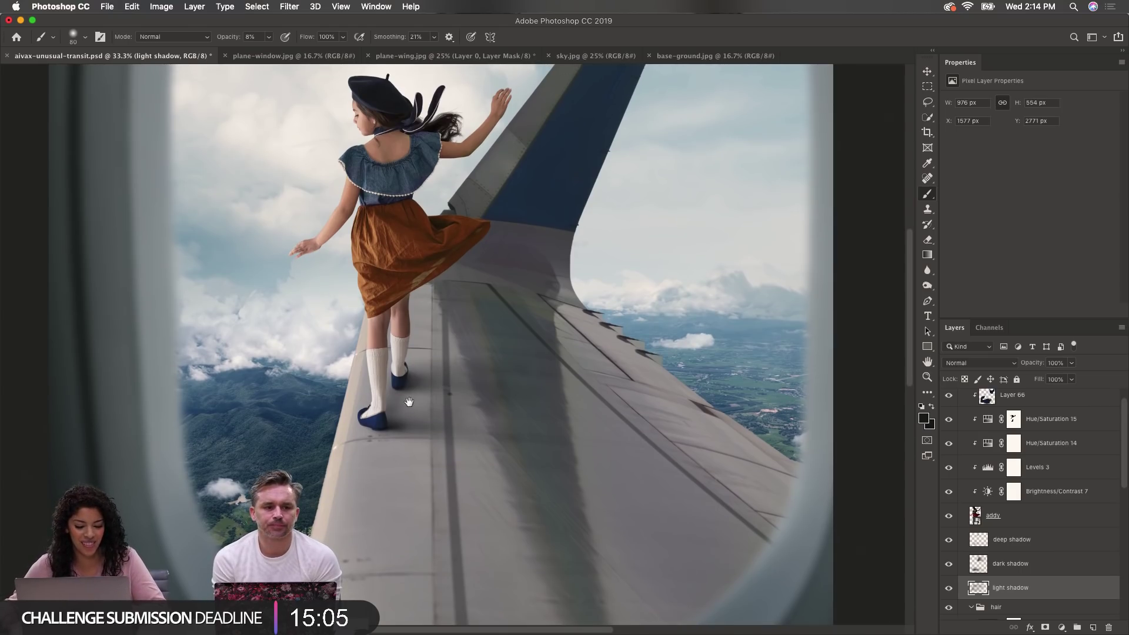
pyautogui.scroll(2, 409, 402)
pyautogui.scroll(1, 411, 400)
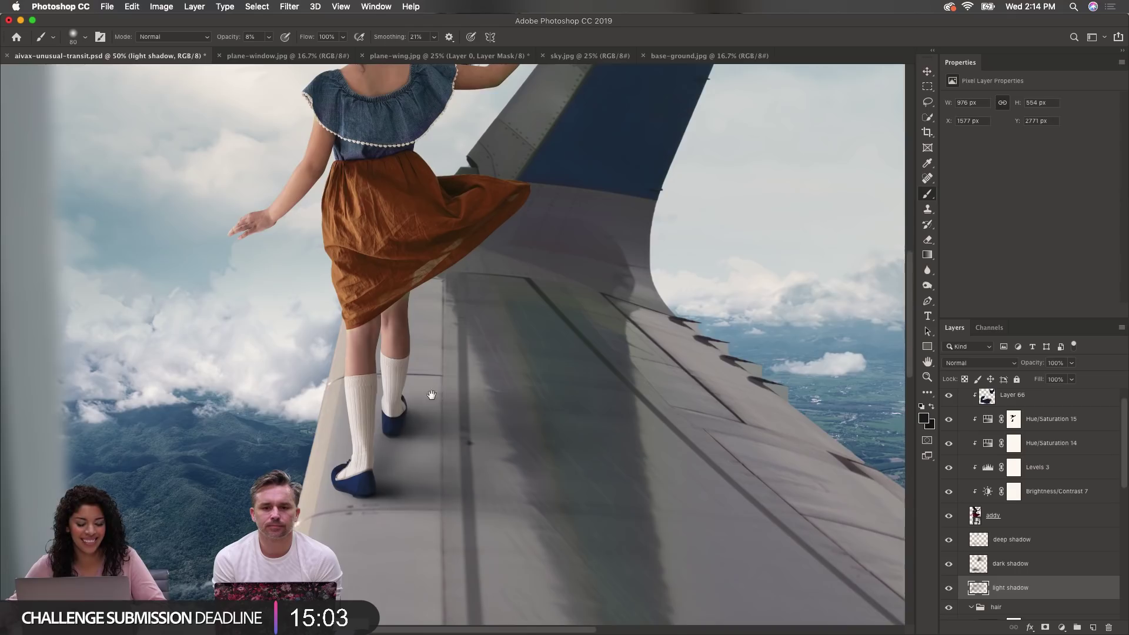
pyautogui.scroll(-2, 431, 395)
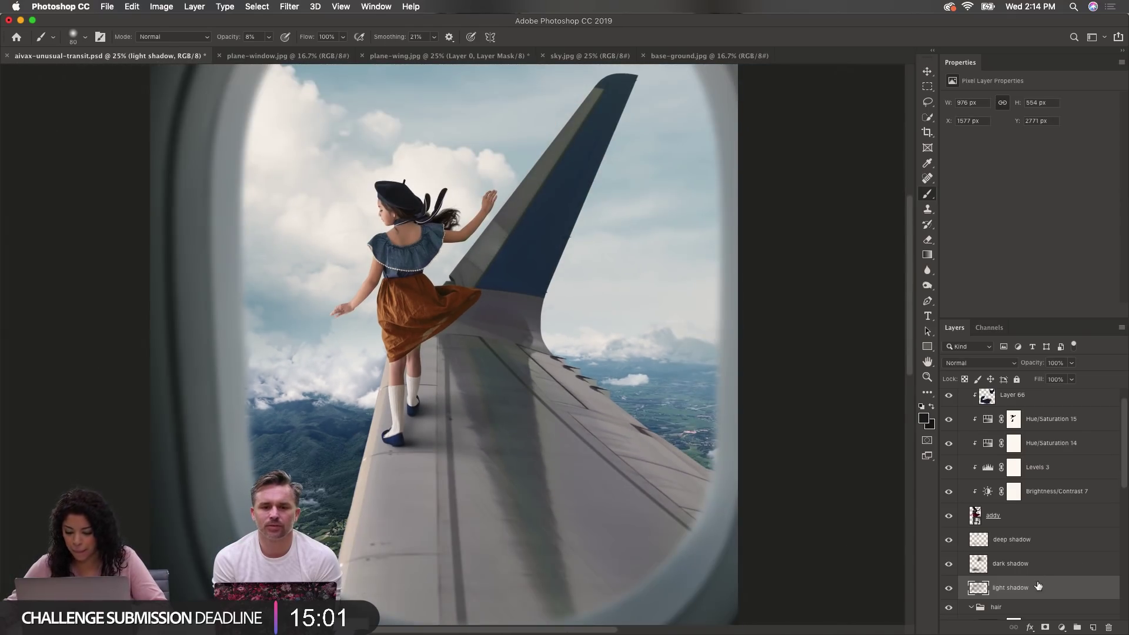
# Step: Group the girl's layer with all its clipped adjustments up to Layer 66, giving the group the girl layer's name
pyautogui.click(1048, 538)
pyautogui.click(1051, 519)
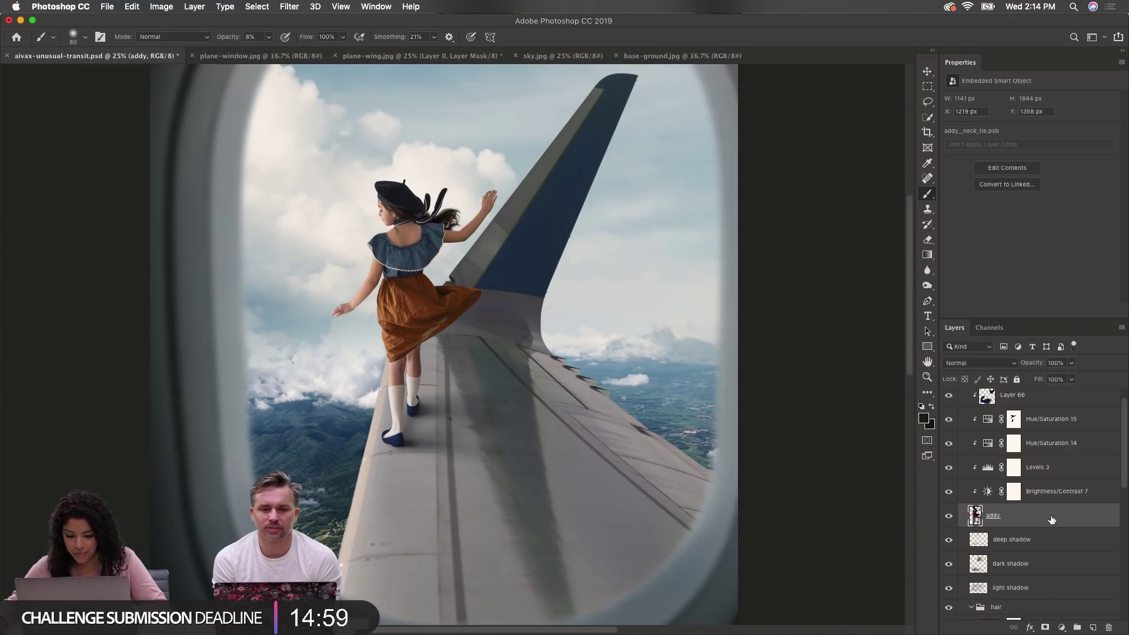
pyautogui.scroll(1, 1057, 487)
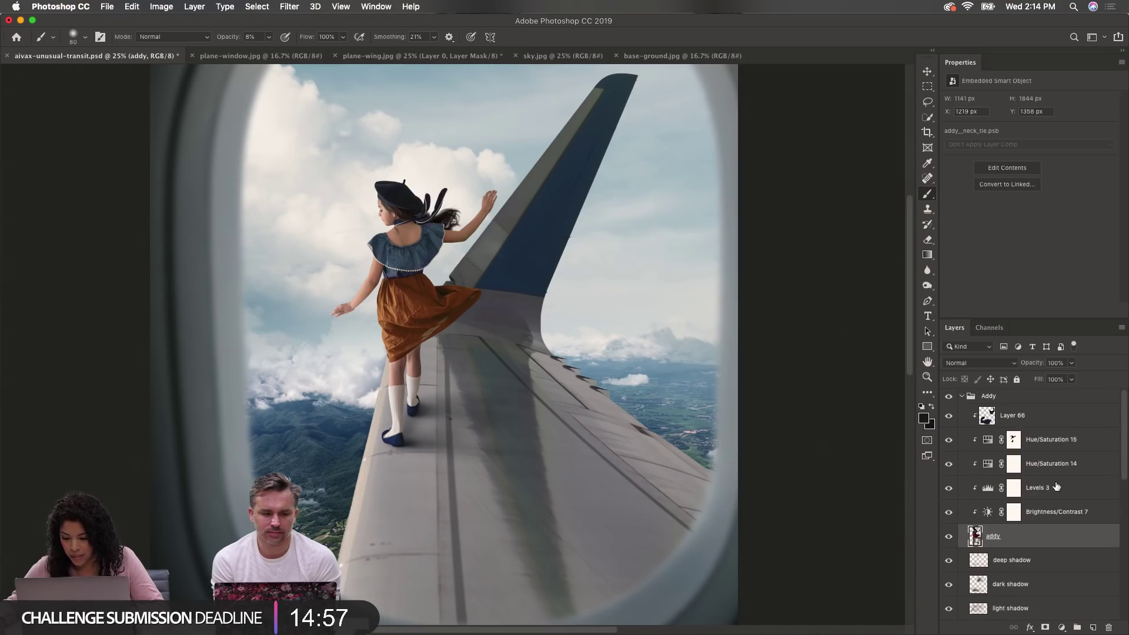
pyautogui.keyDown('shift'); pyautogui.click(1065, 417); pyautogui.keyUp('shift')
pyautogui.moveTo(1098, 548); pyautogui.dragTo(1078, 627)
pyautogui.doubleClick(1001, 410)
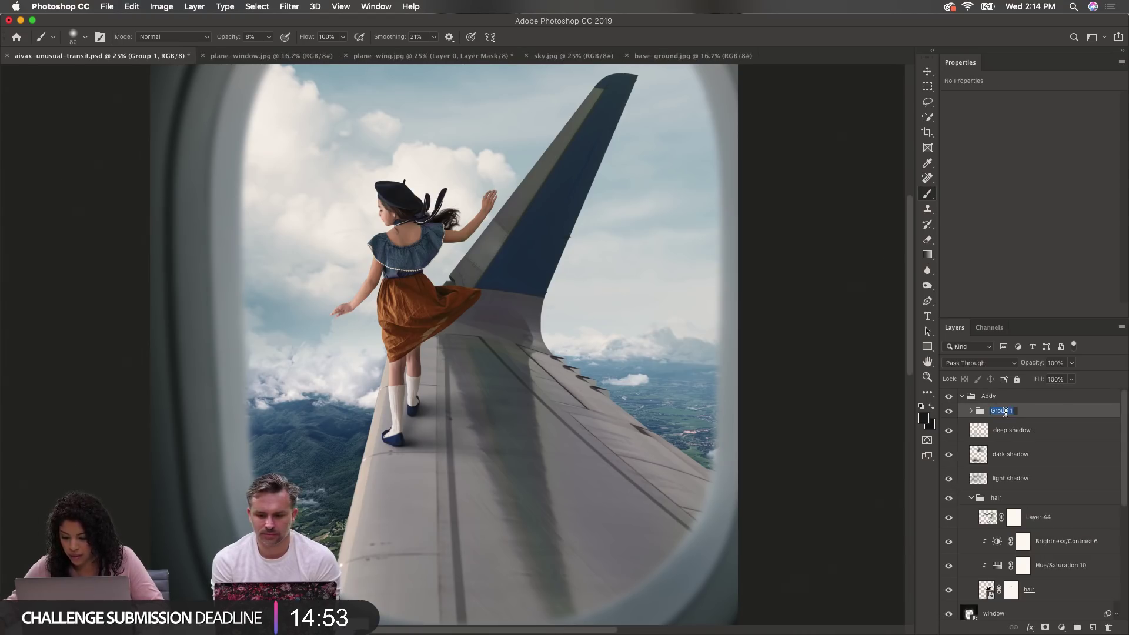
pyautogui.write('addy')
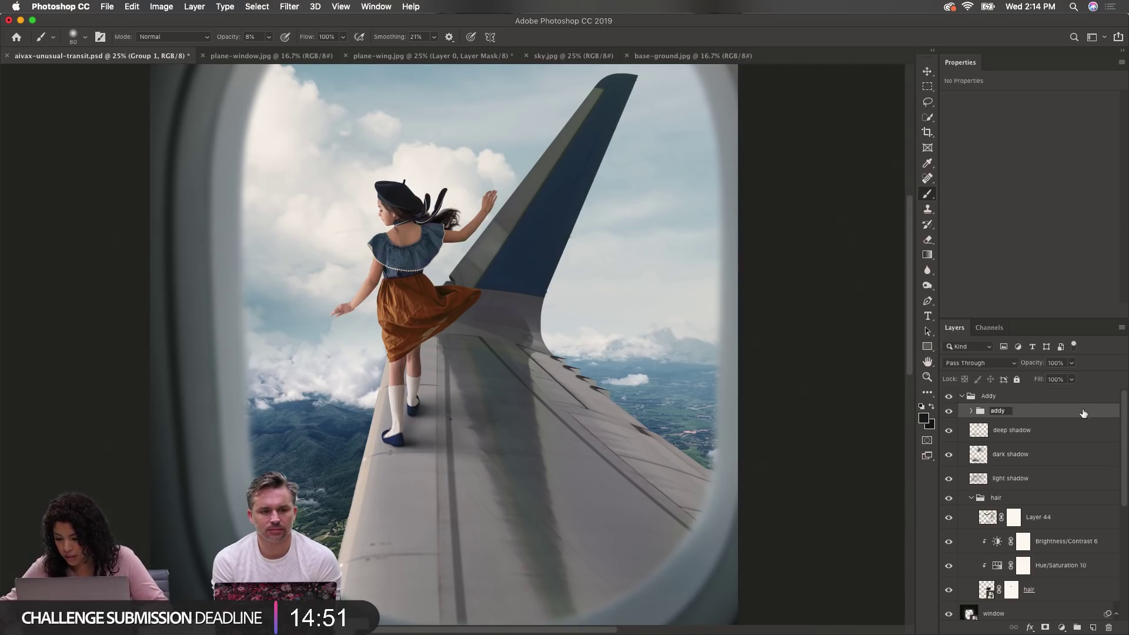
pyautogui.press('Return')
# Step: Duplicate the girl's new group and convert the copy to a smart object
pyautogui.moveTo(1086, 414); pyautogui.dragTo(1093, 627)
pyautogui.rightClick(1030, 413)
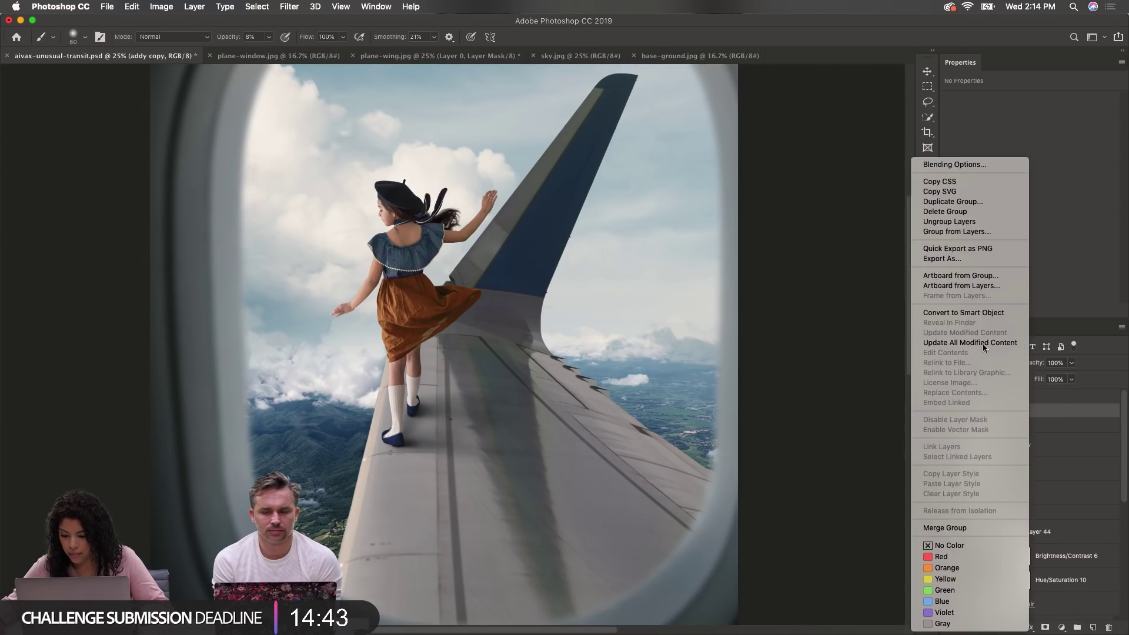
pyautogui.click(964, 313)
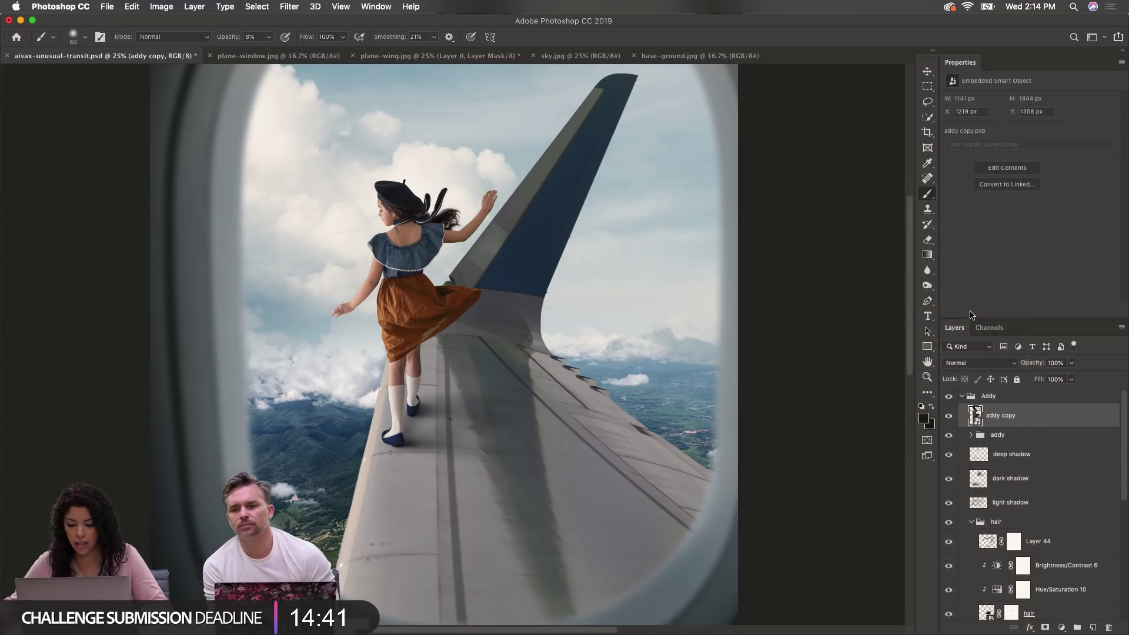
pyautogui.hotkey('ctrl', 't')
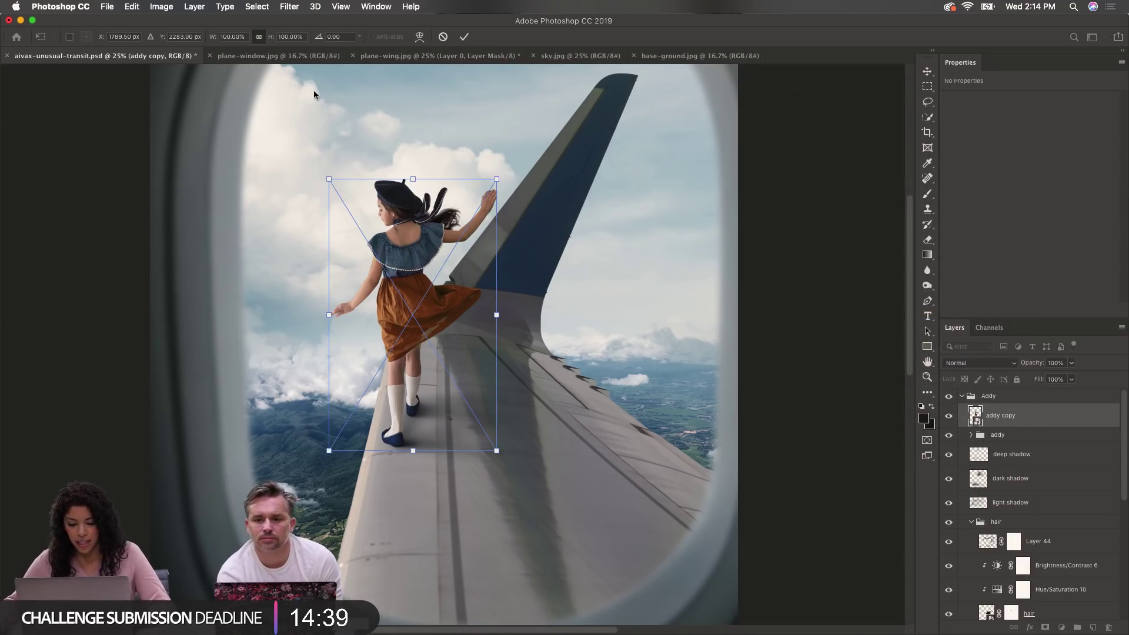
pyautogui.press('Return')
pyautogui.press('b')
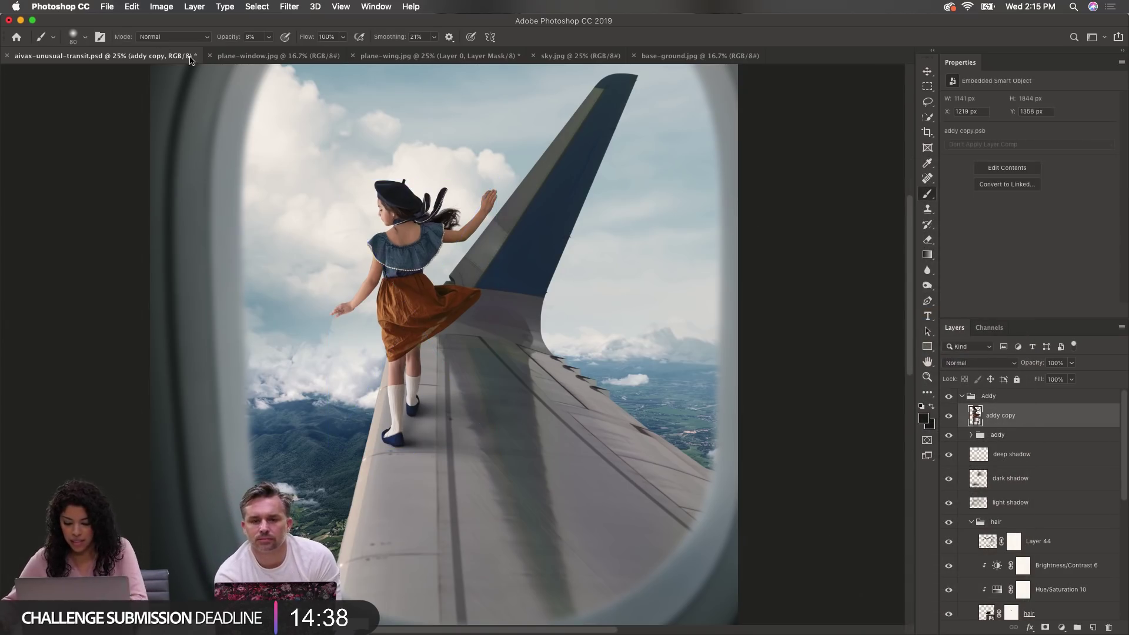
# Step: Flip the girl's smart-object copy vertically and move it down onto the wing below her feet
pyautogui.click(132, 6)
pyautogui.moveTo(235, 280)
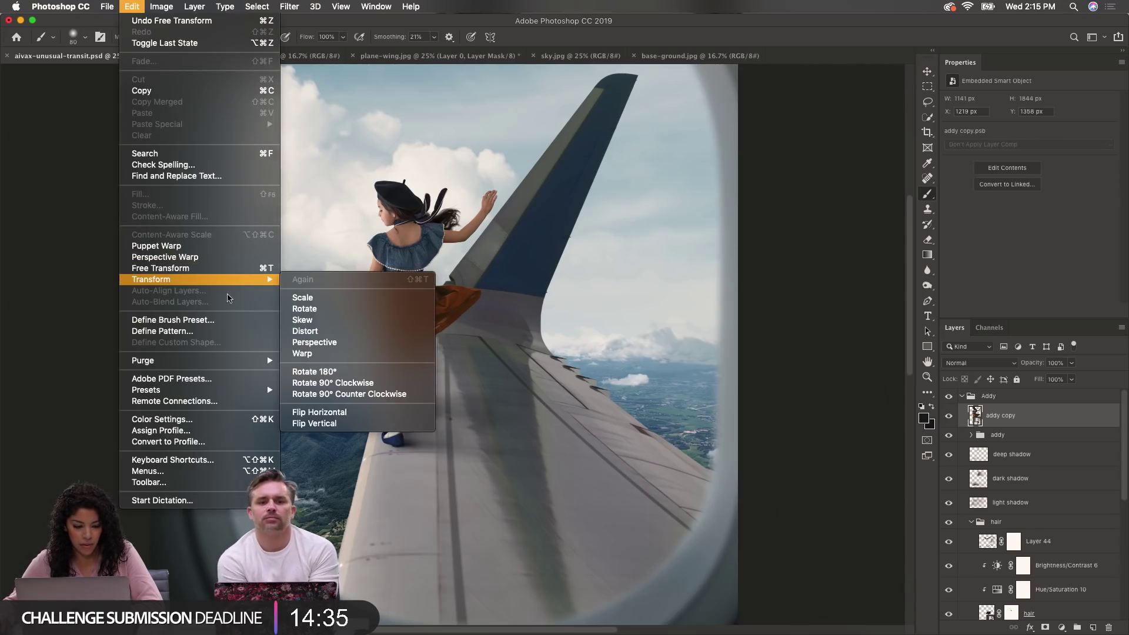
pyautogui.click(359, 424)
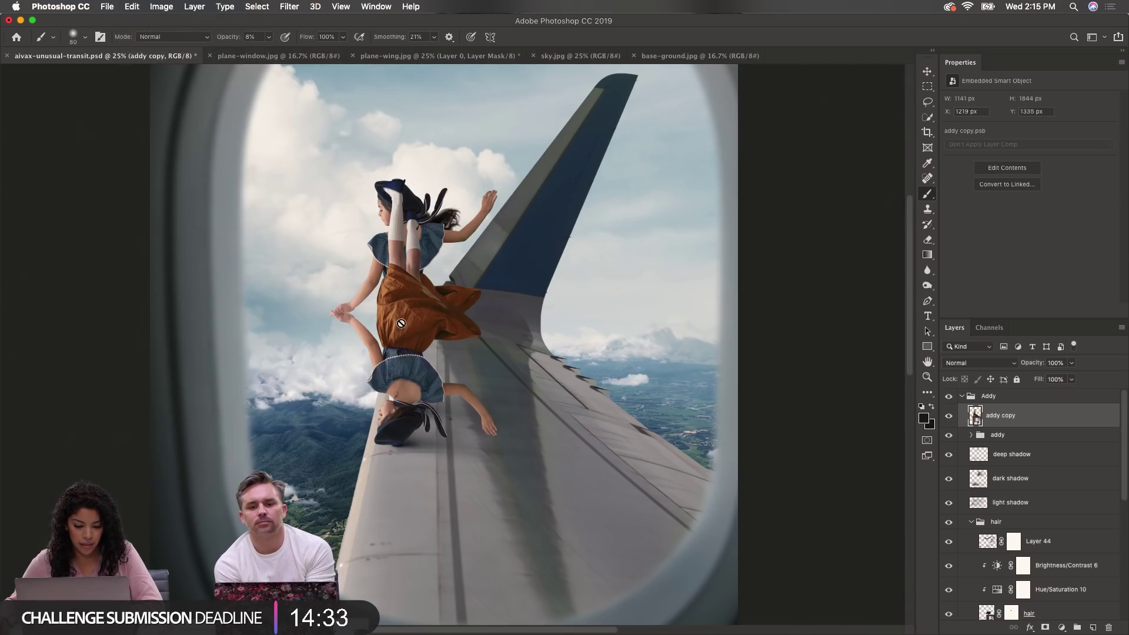
pyautogui.press('v')
pyautogui.moveTo(398, 304); pyautogui.dragTo(434, 523)
# Step: Rotate the flipped copy to about -14.1°, scale it to about 103% by -102%, and position its feet against the girl's shoes
pyautogui.press('super+t')
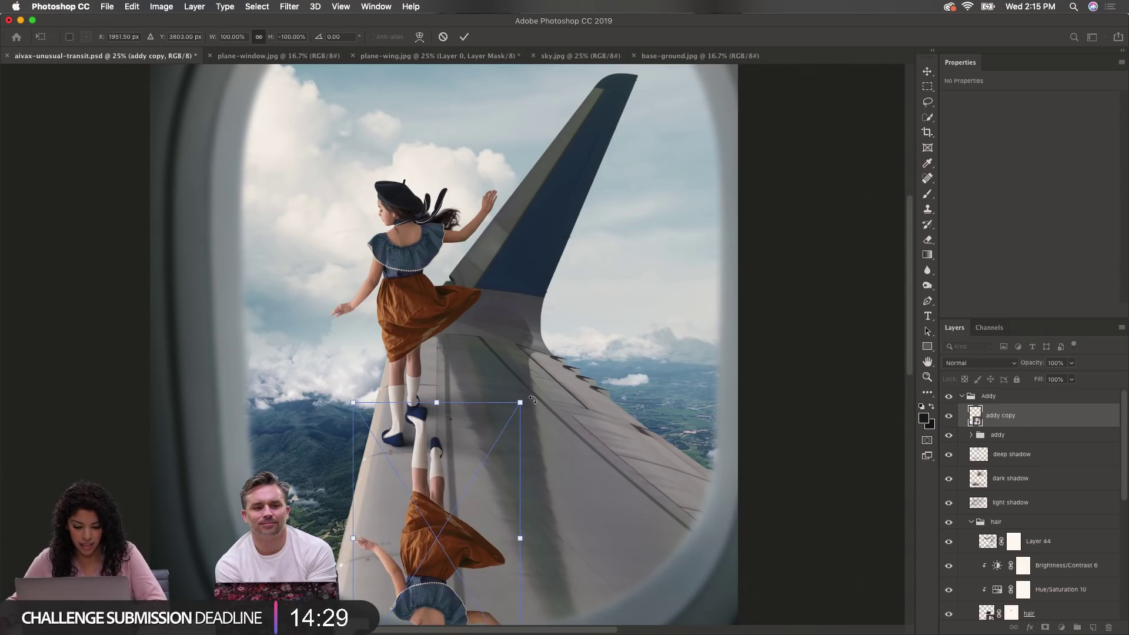
pyautogui.moveTo(531, 400); pyautogui.dragTo(509, 383)
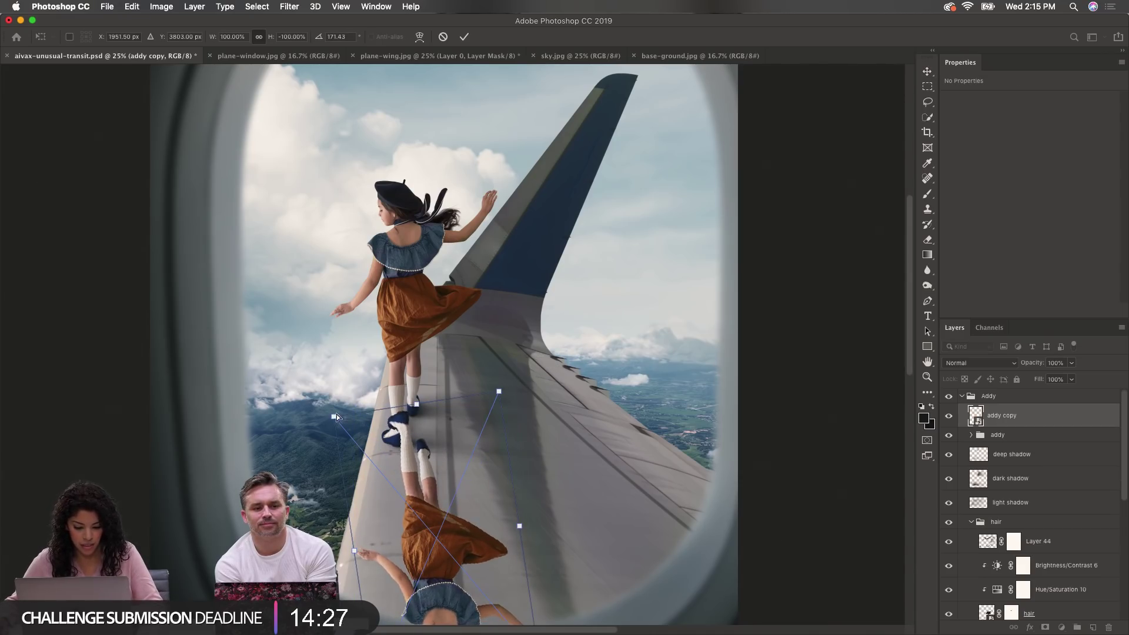
pyautogui.moveTo(334, 416); pyautogui.dragTo(343, 431)
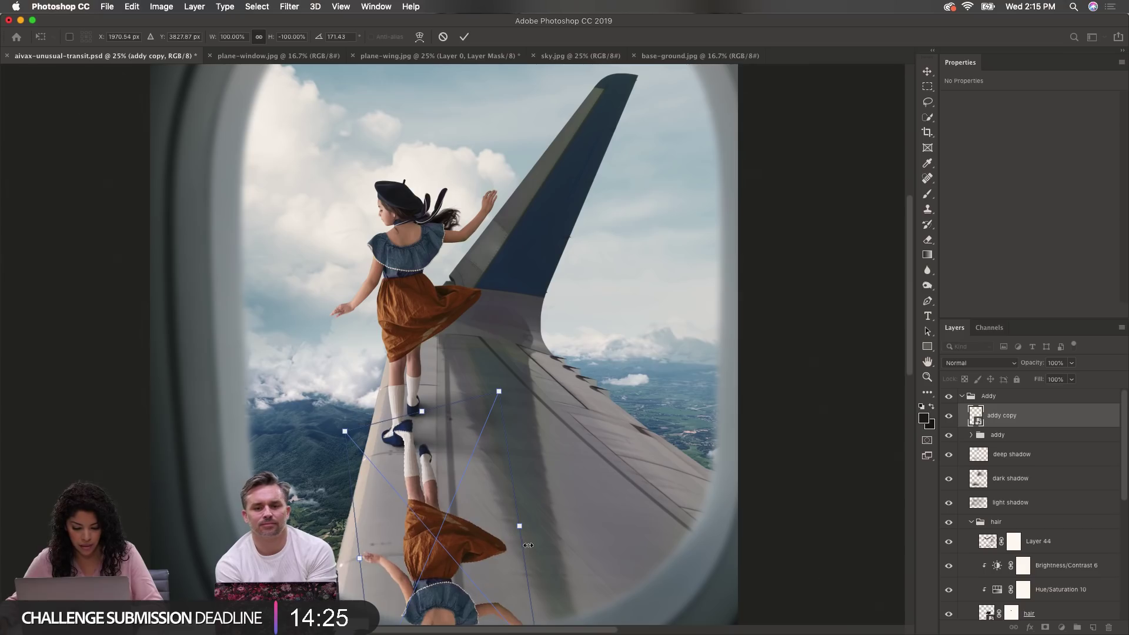
pyautogui.moveTo(519, 525); pyautogui.dragTo(525, 524)
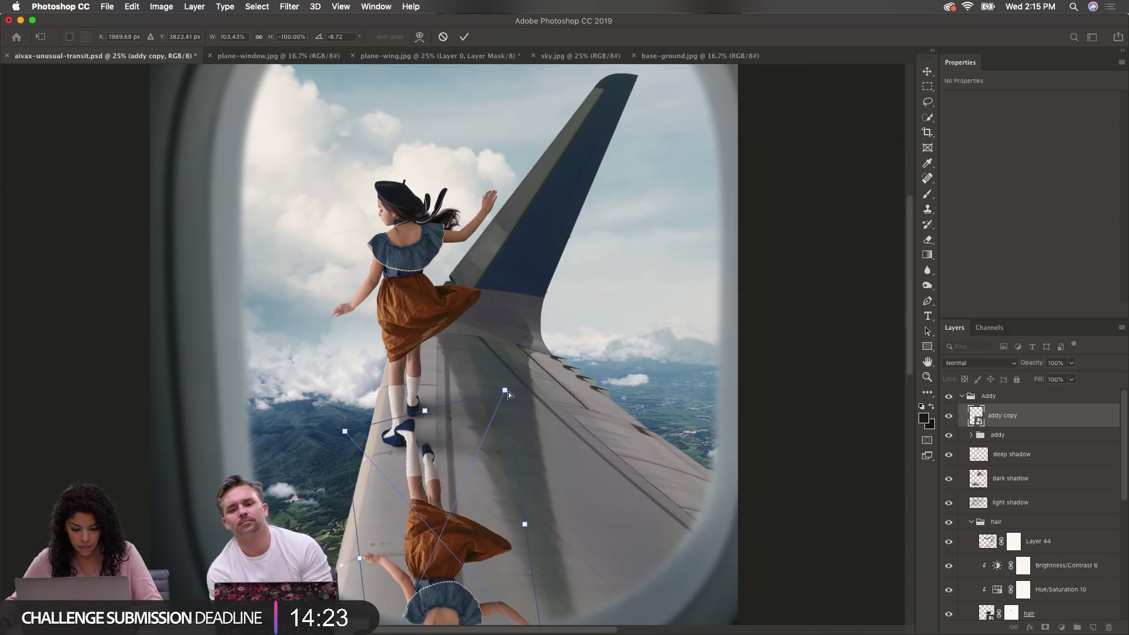
pyautogui.moveTo(504, 390); pyautogui.dragTo(495, 385)
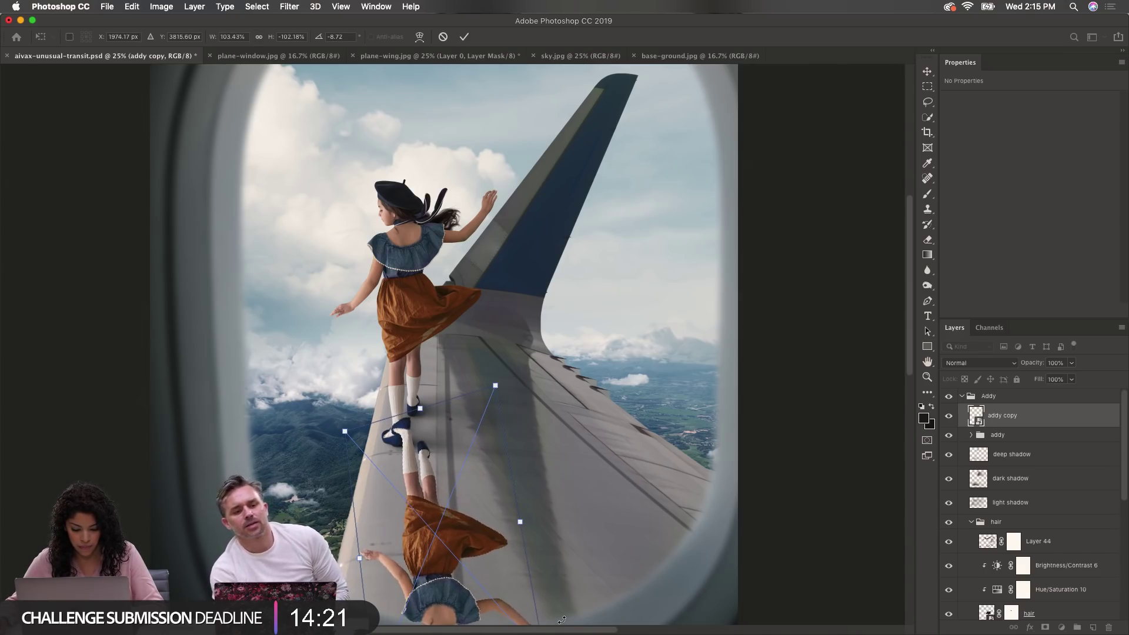
pyautogui.moveTo(562, 619); pyautogui.dragTo(563, 563)
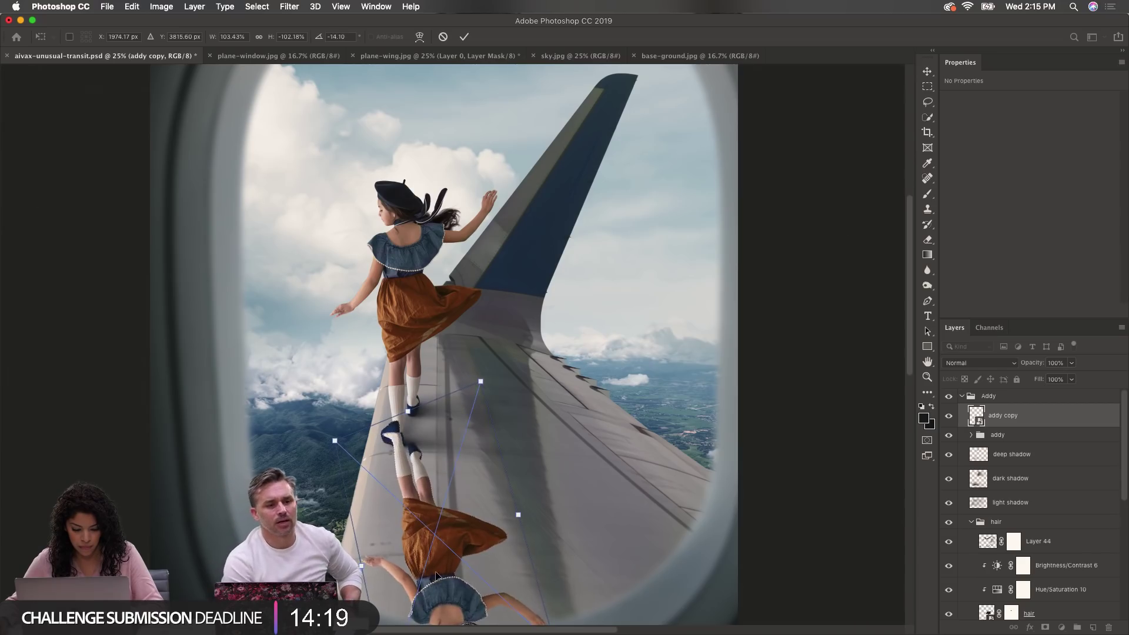
pyautogui.moveTo(436, 575); pyautogui.dragTo(447, 579)
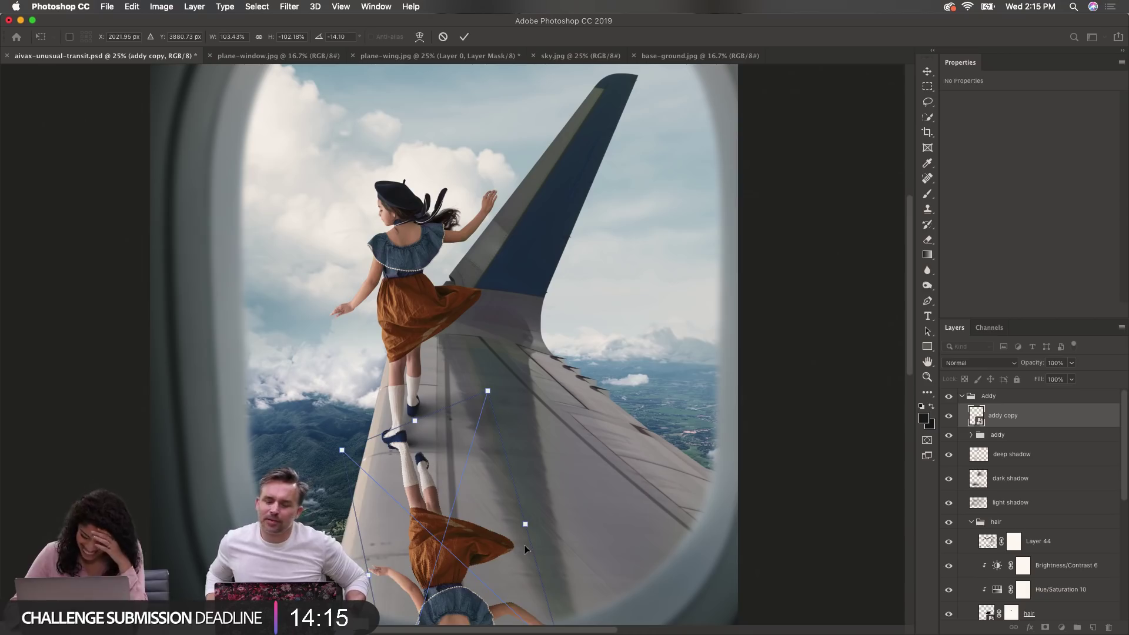
pyautogui.press('Return')
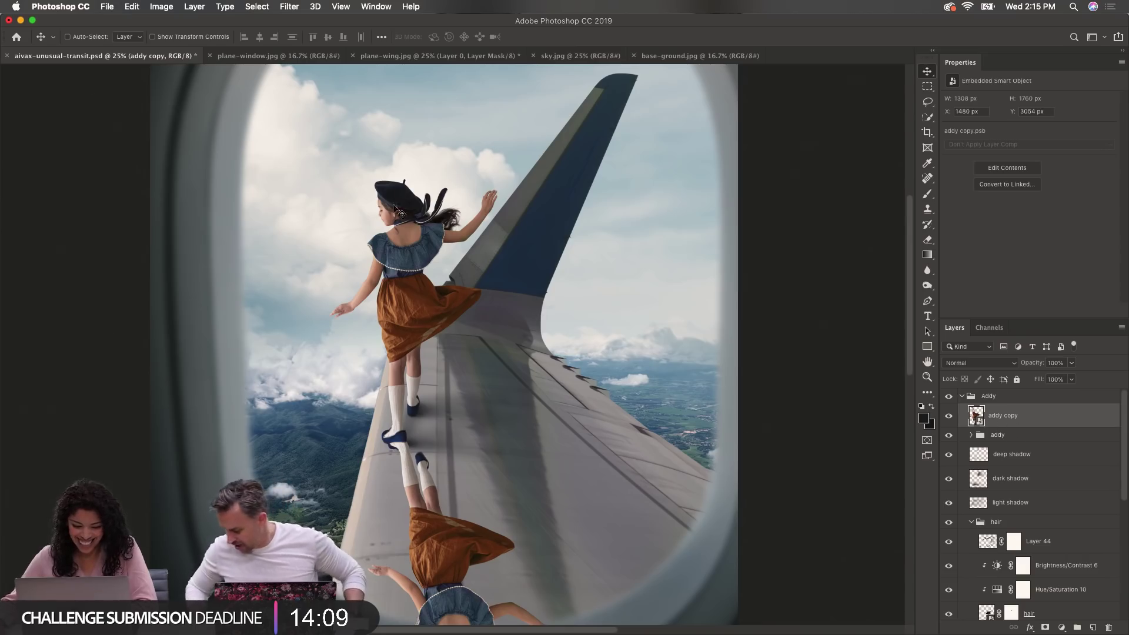
pyautogui.moveTo(413, 487); pyautogui.dragTo(415, 492)
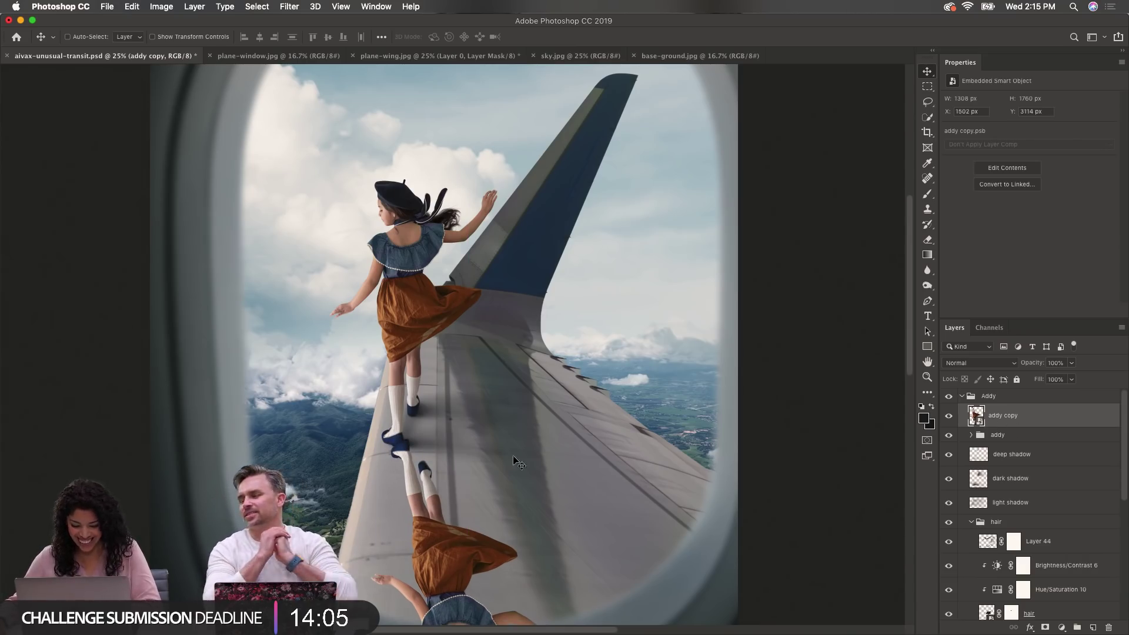
# Step: Add a layer mask to the flipped copy and paint out its head and shoulders over the window frame with a 700 px black brush
pyautogui.scroll(-3, 516, 461)
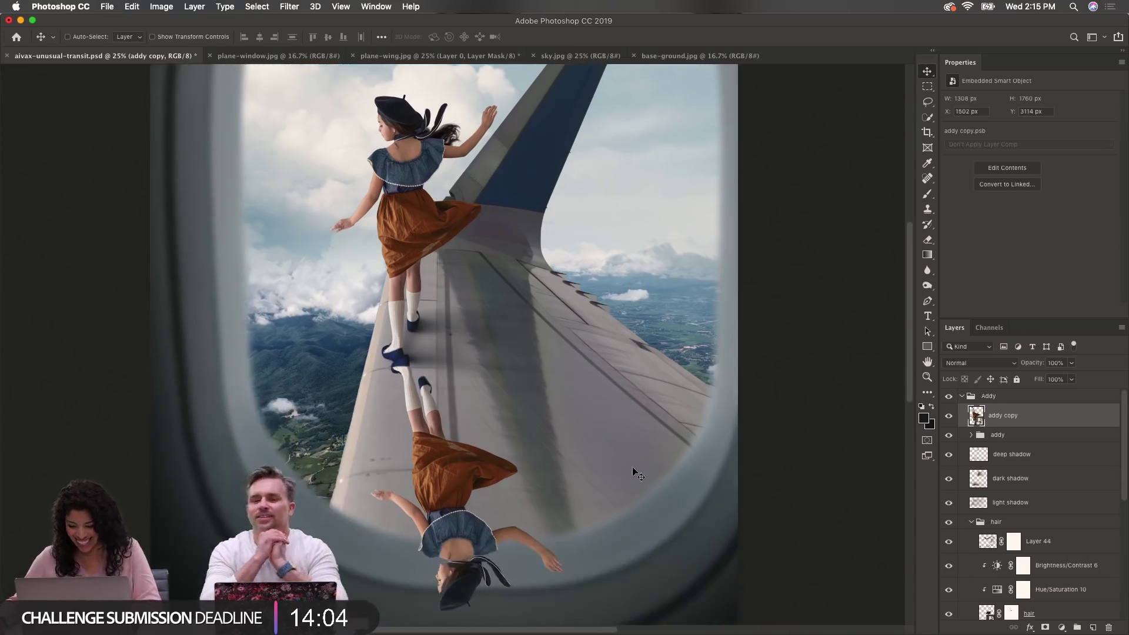
pyautogui.click(1044, 628)
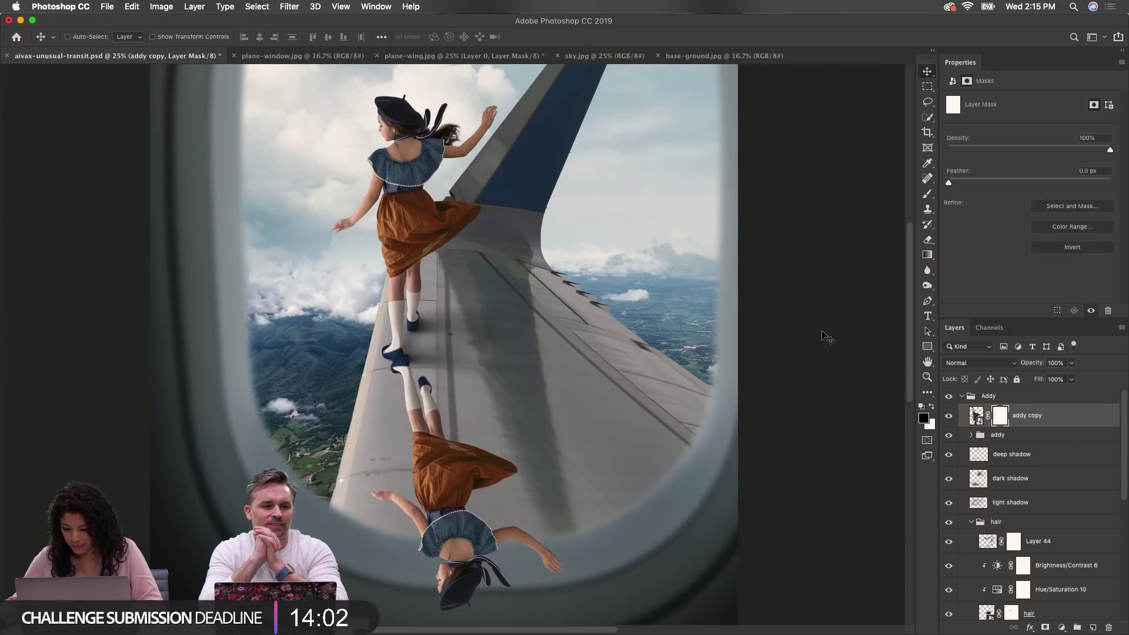
pyautogui.click(927, 193)
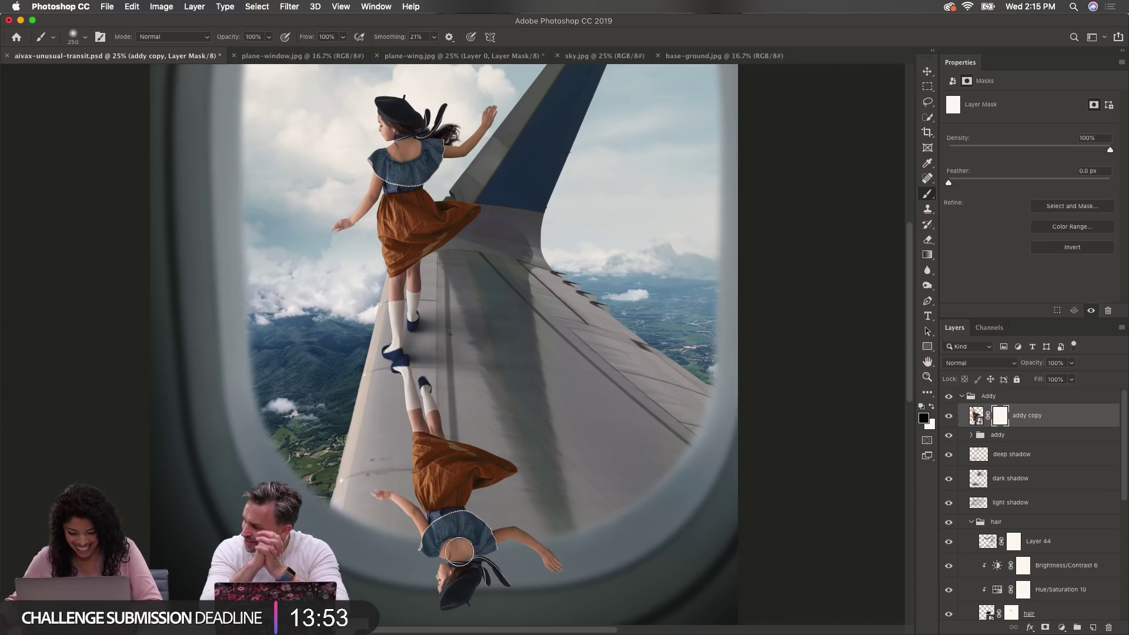
pyautogui.press(']')
pyautogui.press(']')
pyautogui.press(']')
pyautogui.press(']')
pyautogui.press(']')
pyautogui.moveTo(421, 585)
pyautogui.mouseDown()
pyautogui.moveTo(542, 584)
pyautogui.moveTo(478, 594)
pyautogui.moveTo(414, 551)
pyautogui.moveTo(491, 570)
pyautogui.moveTo(454, 566)
pyautogui.mouseUp()
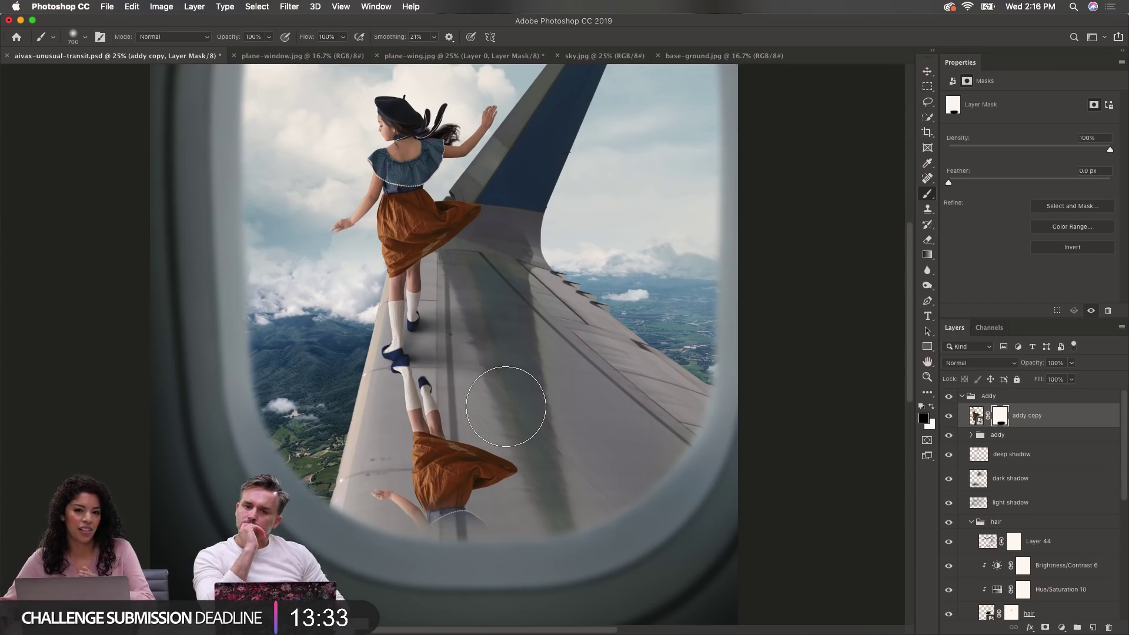
# Step: Switch from the flipped copy's layer mask to its smart-object content for editing
pyautogui.hotkey('ctrl', 't')
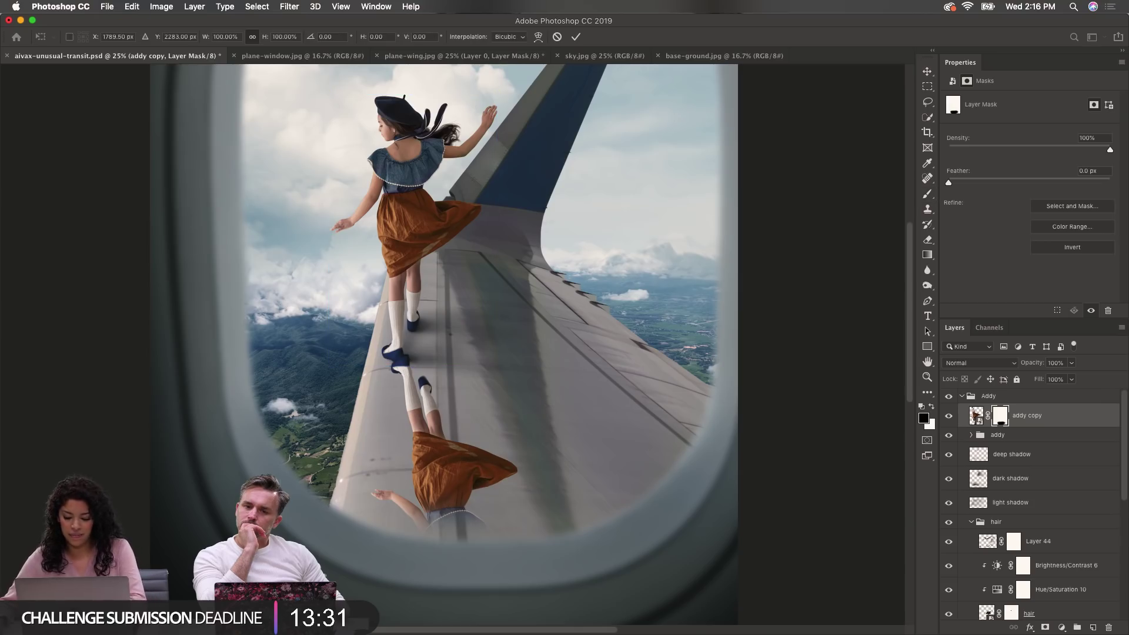
pyautogui.press('Escape')
pyautogui.click(981, 416)
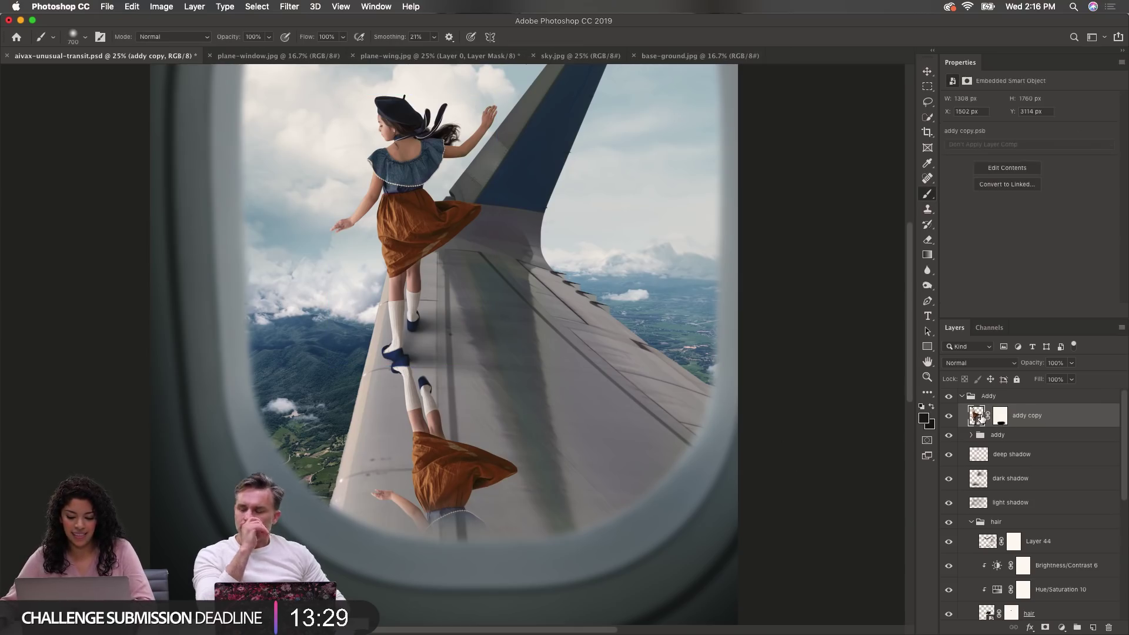
pyautogui.hotkey('ctrl', 't')
pyautogui.press('Escape')
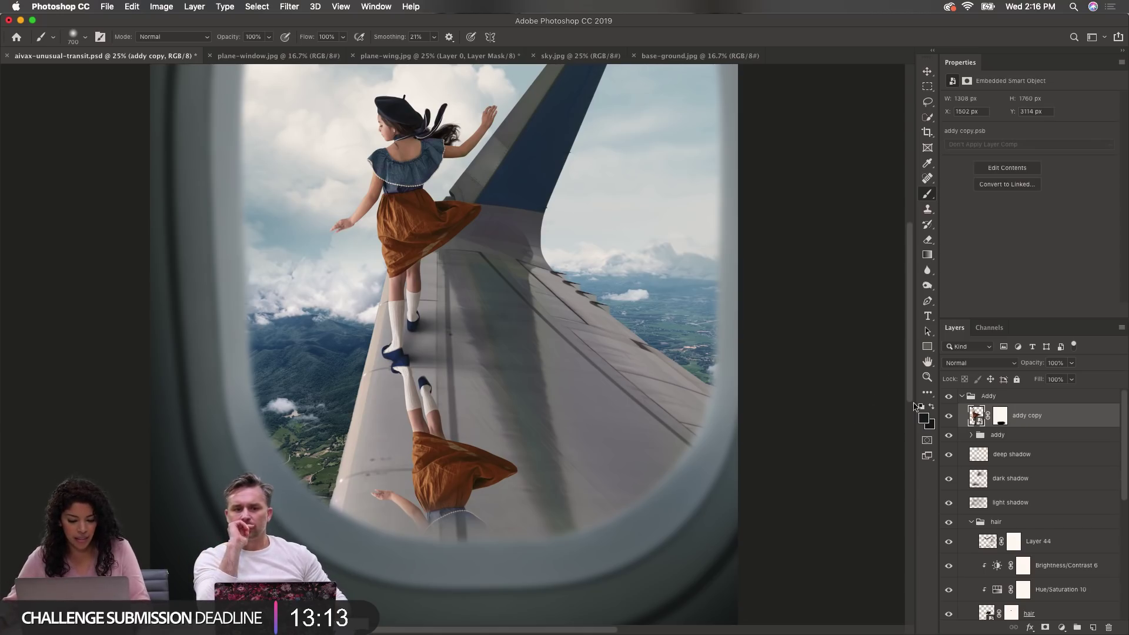
pyautogui.press('super+t')
pyautogui.press('Escape')
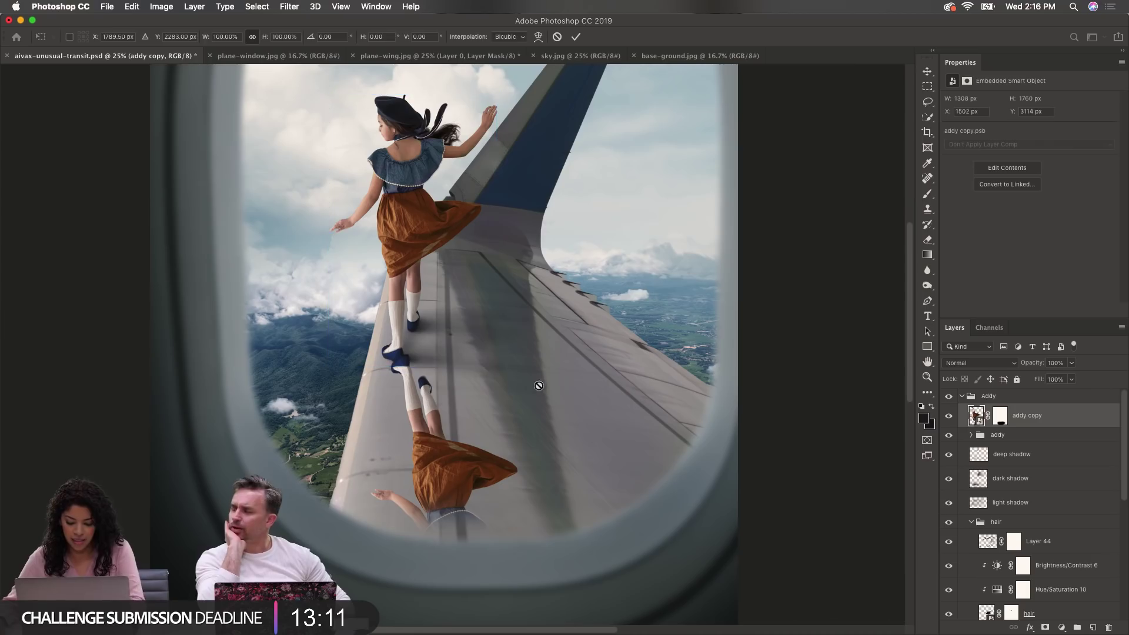
pyautogui.click(949, 418)
pyautogui.click(947, 418)
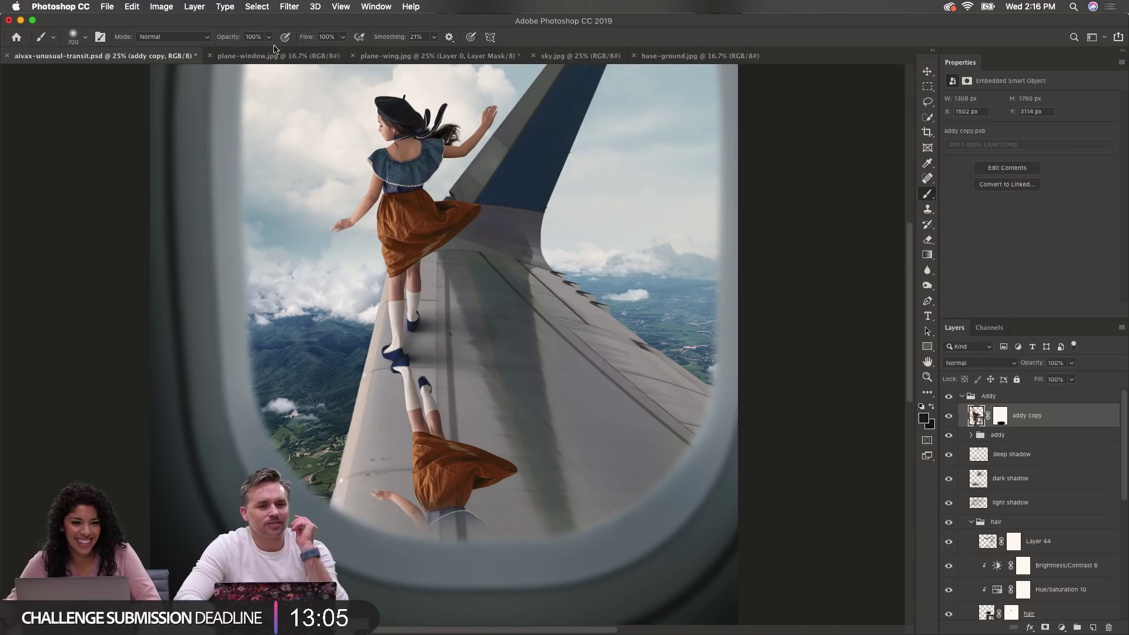
# Step: Apply a Gaussian Blur with a radius of about 6 pixels to the flipped copy as a smart filter
pyautogui.click(106, 6)
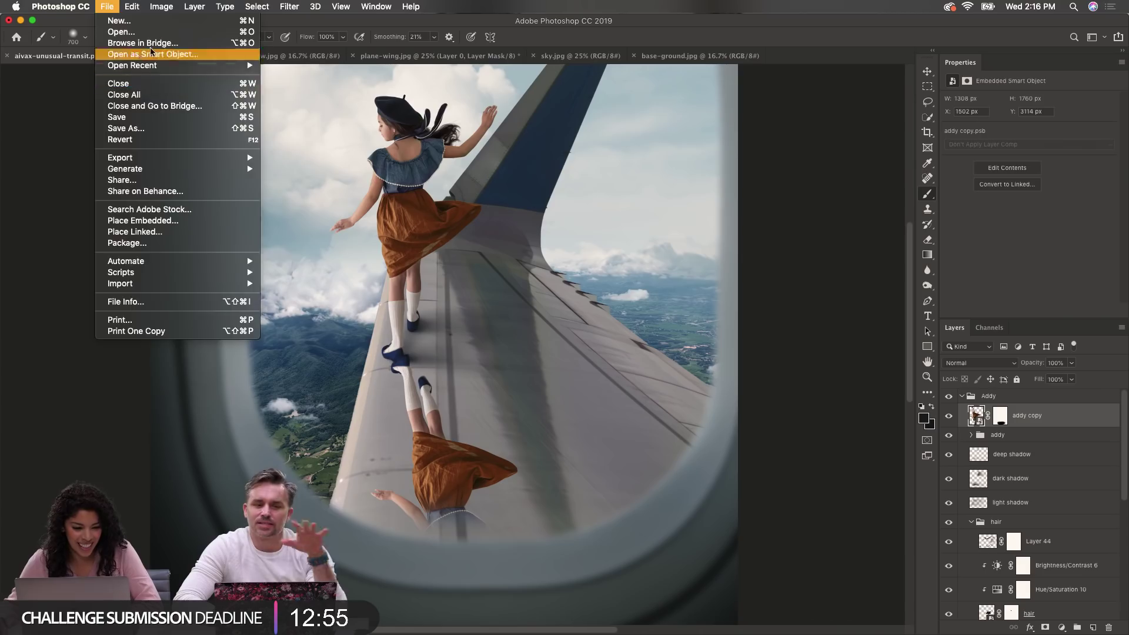
pyautogui.moveTo(289, 9)
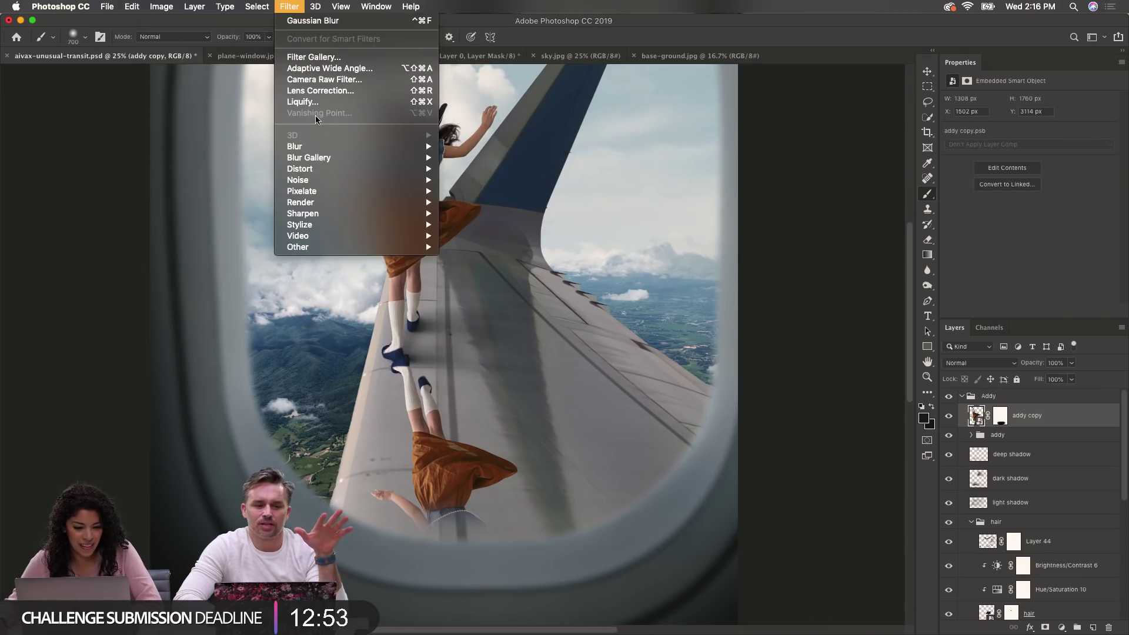
pyautogui.moveTo(316, 145)
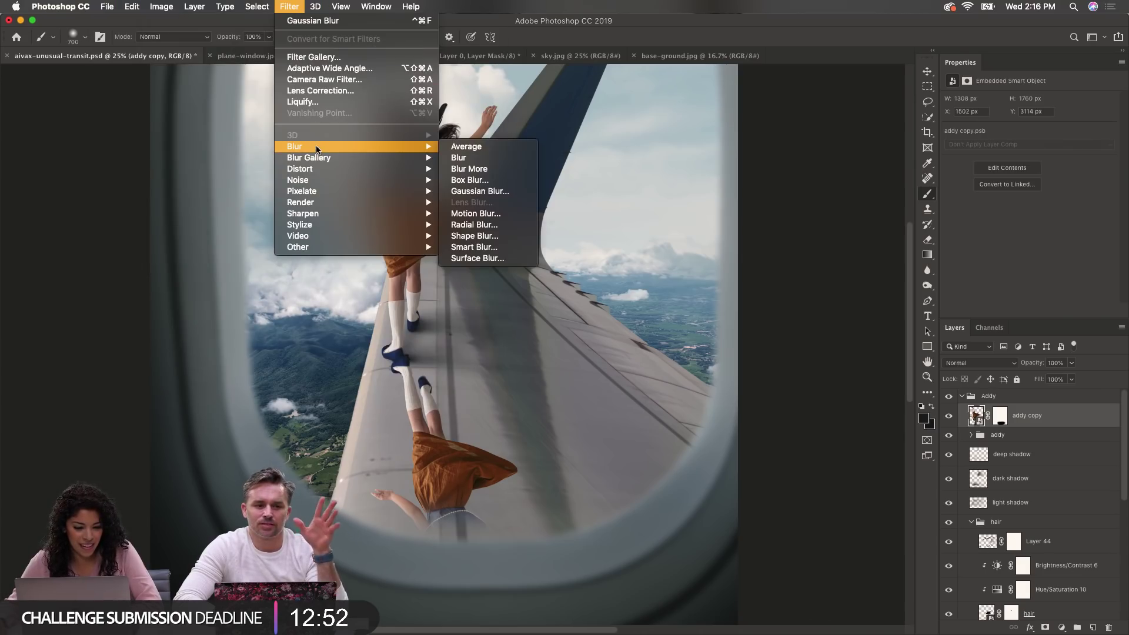
pyautogui.click(484, 192)
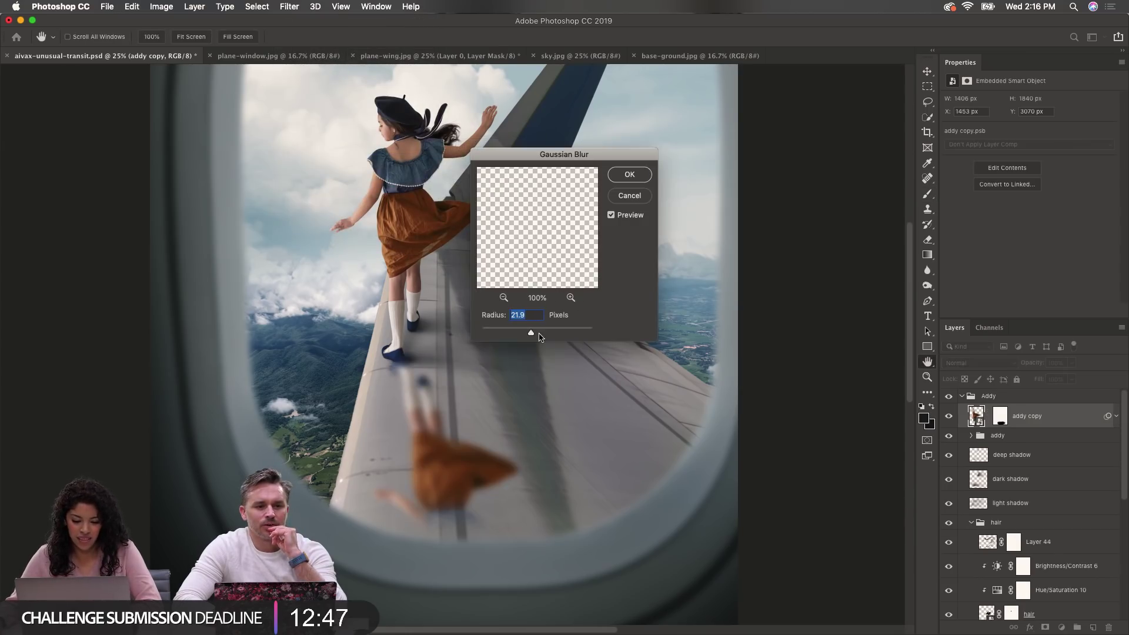
pyautogui.moveTo(532, 334); pyautogui.dragTo(517, 338)
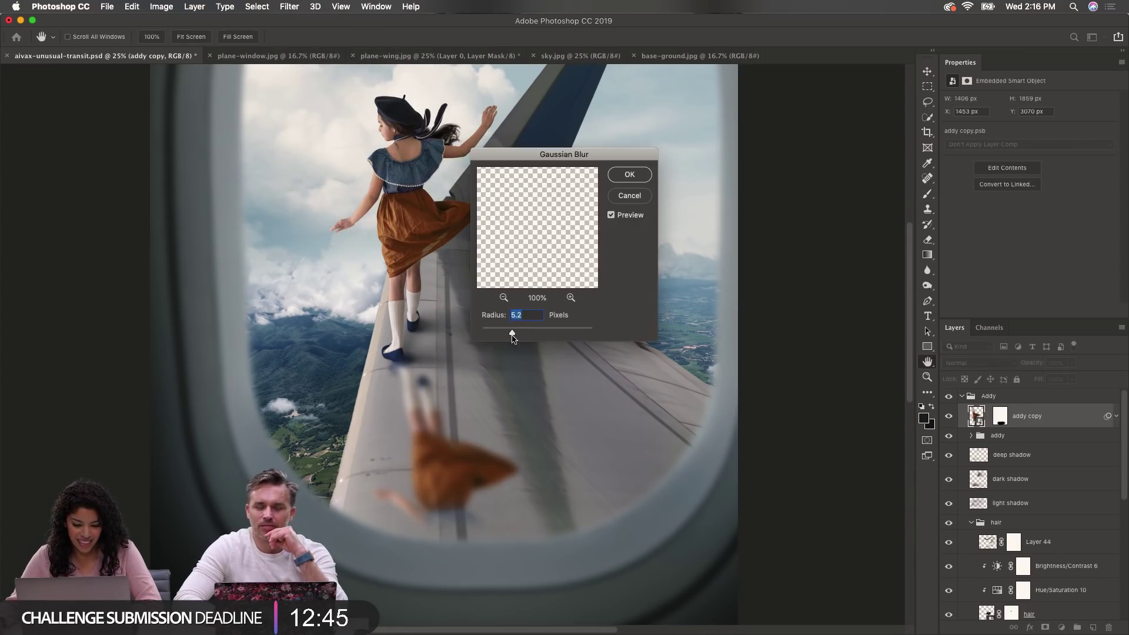
pyautogui.moveTo(511, 336); pyautogui.dragTo(515, 339)
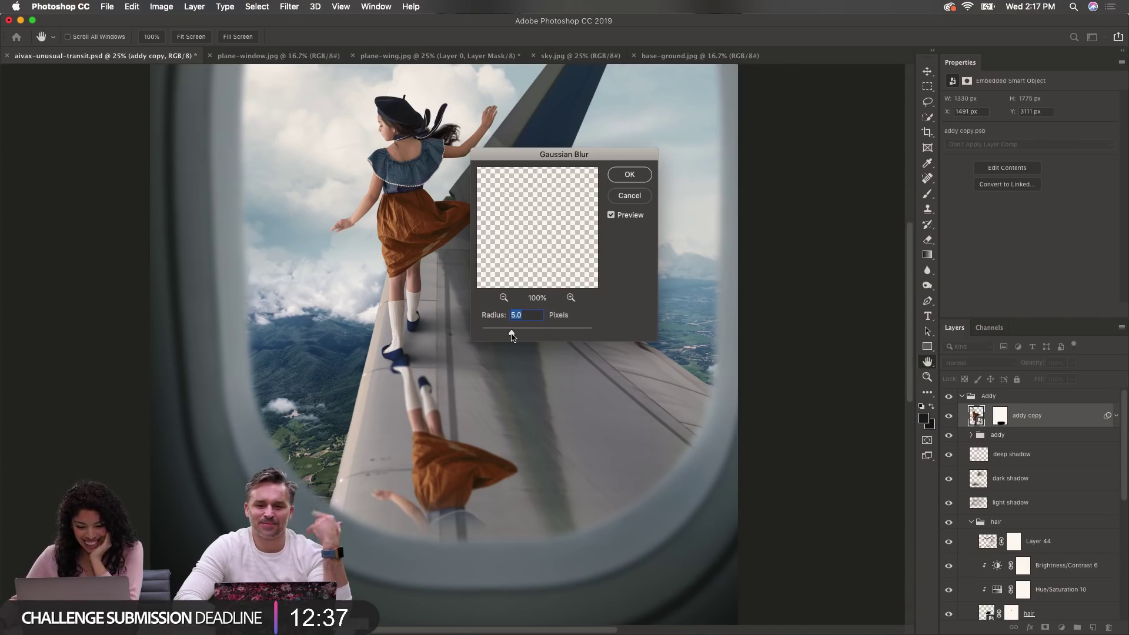
pyautogui.moveTo(512, 337); pyautogui.dragTo(511, 338)
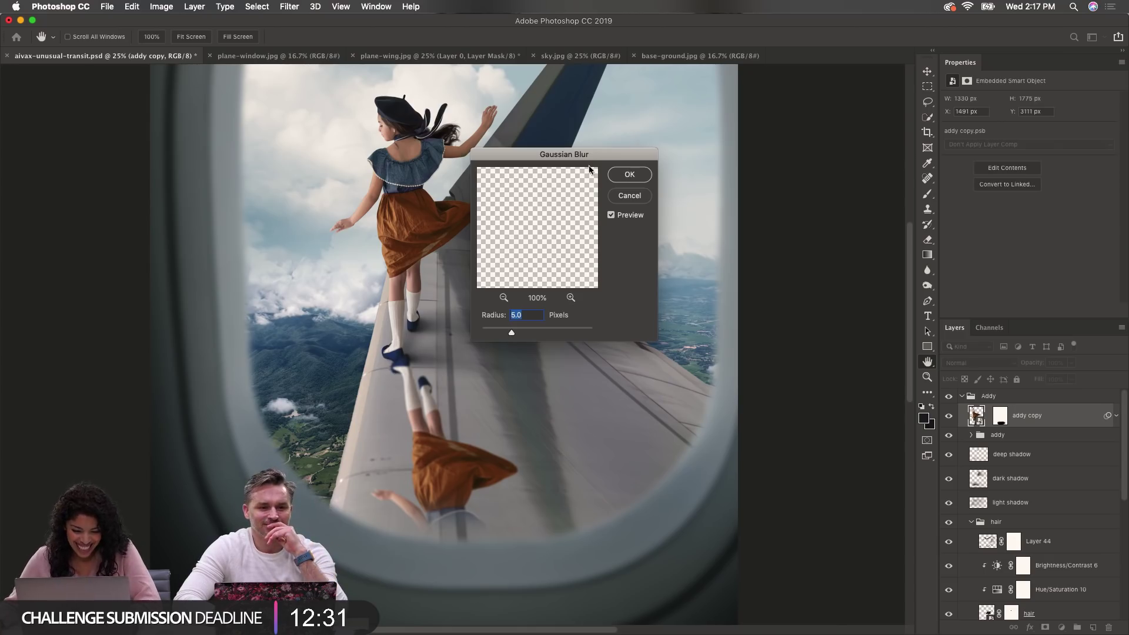
pyautogui.moveTo(566, 156); pyautogui.dragTo(704, 128)
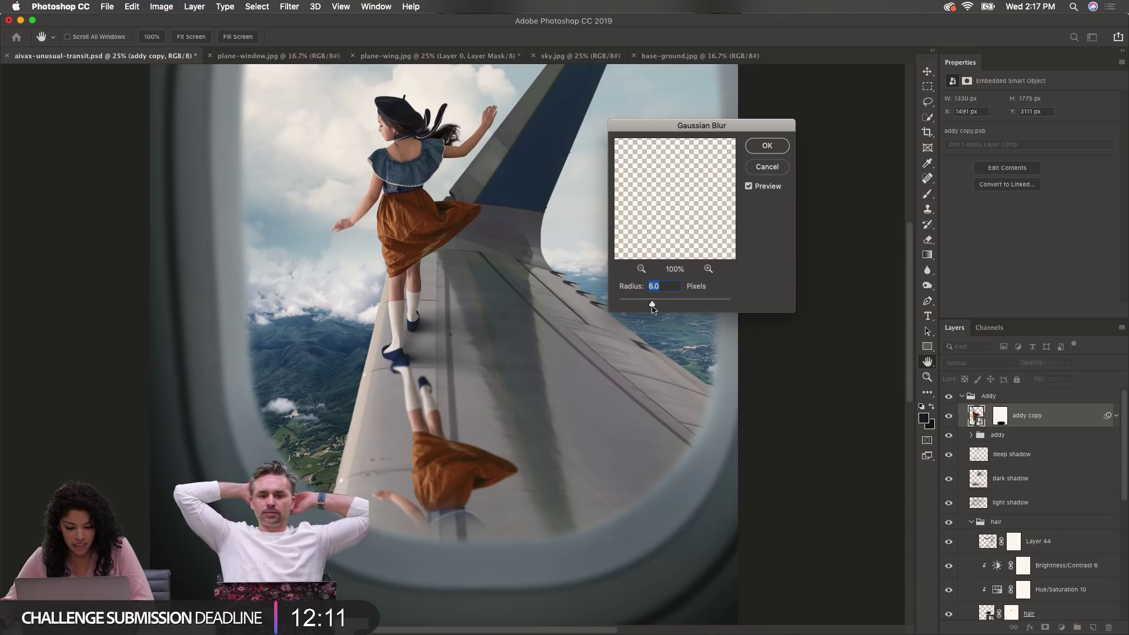
pyautogui.moveTo(653, 308); pyautogui.dragTo(656, 306)
pyautogui.click(766, 146)
pyautogui.press('b')
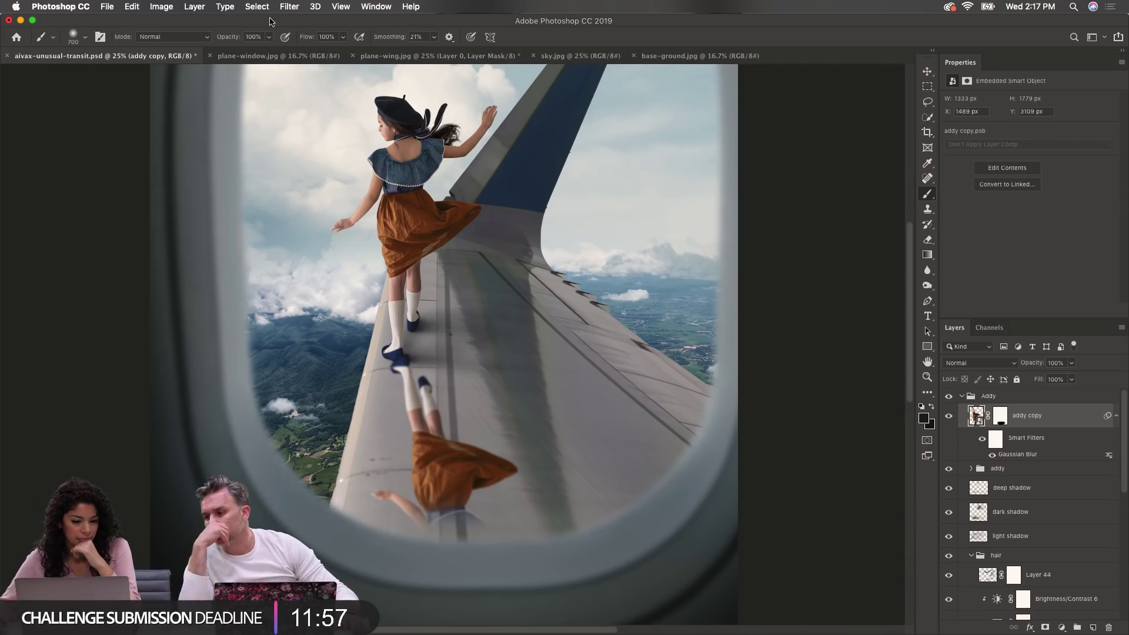
# Step: Apply a Ripple smart filter to the flipped copy with an amount of 147% and Medium size
pyautogui.click(289, 6)
pyautogui.moveTo(365, 171)
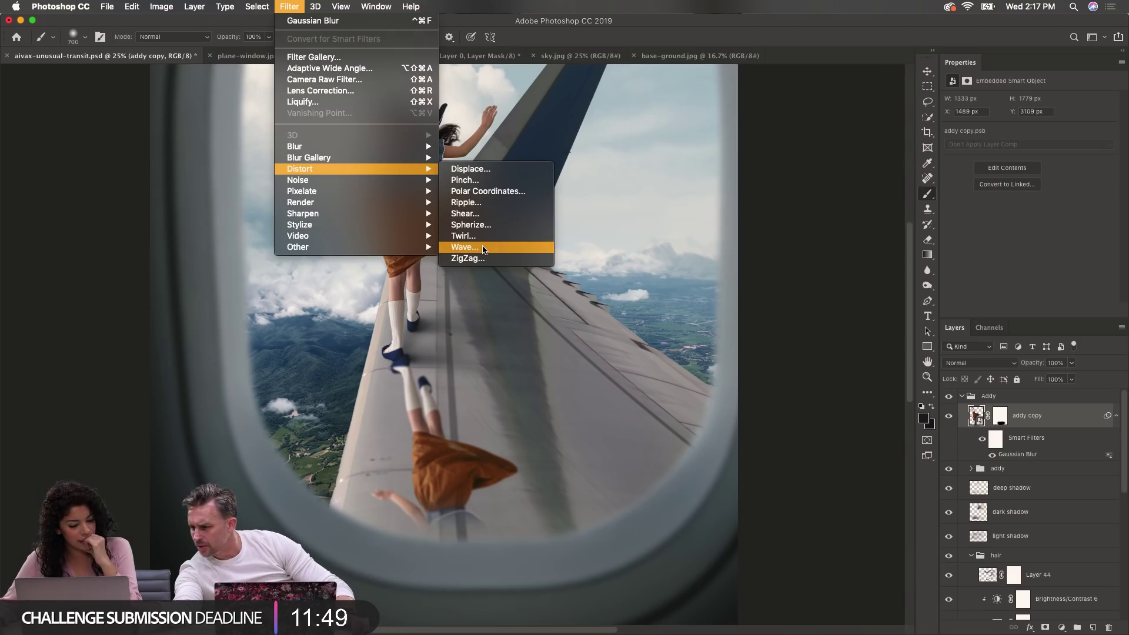
pyautogui.click(484, 206)
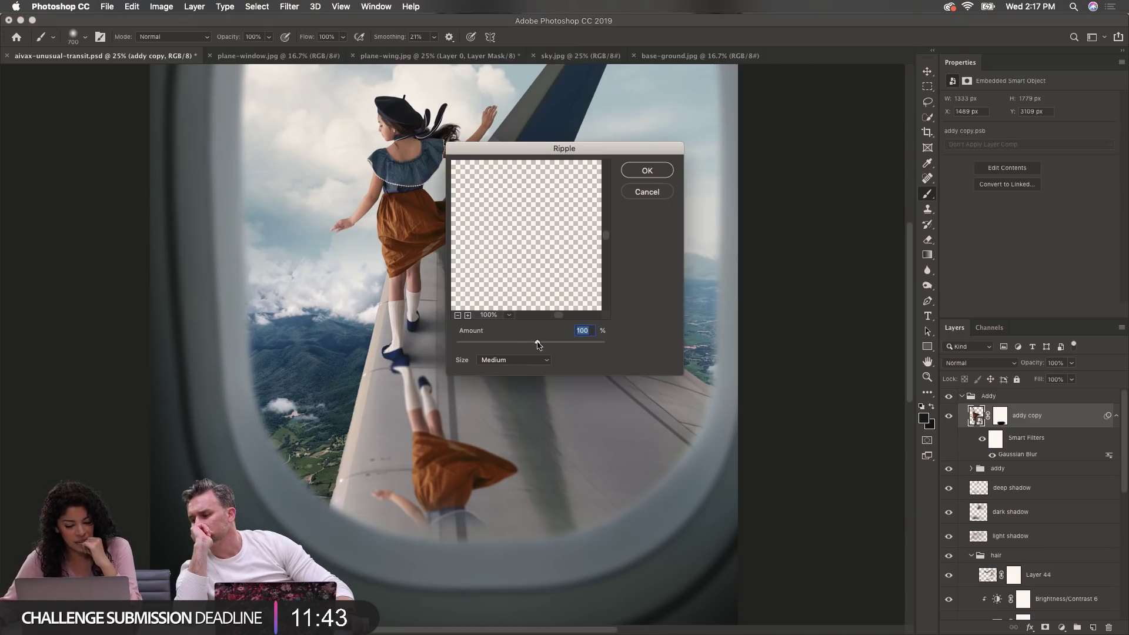
pyautogui.moveTo(538, 345); pyautogui.dragTo(541, 345)
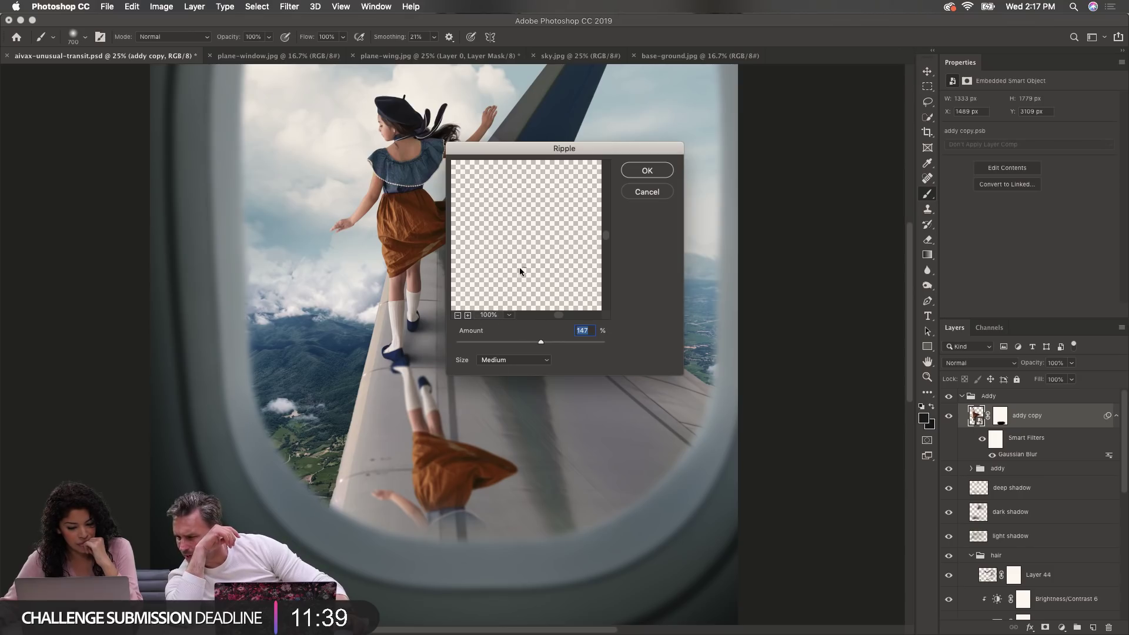
pyautogui.click(528, 283)
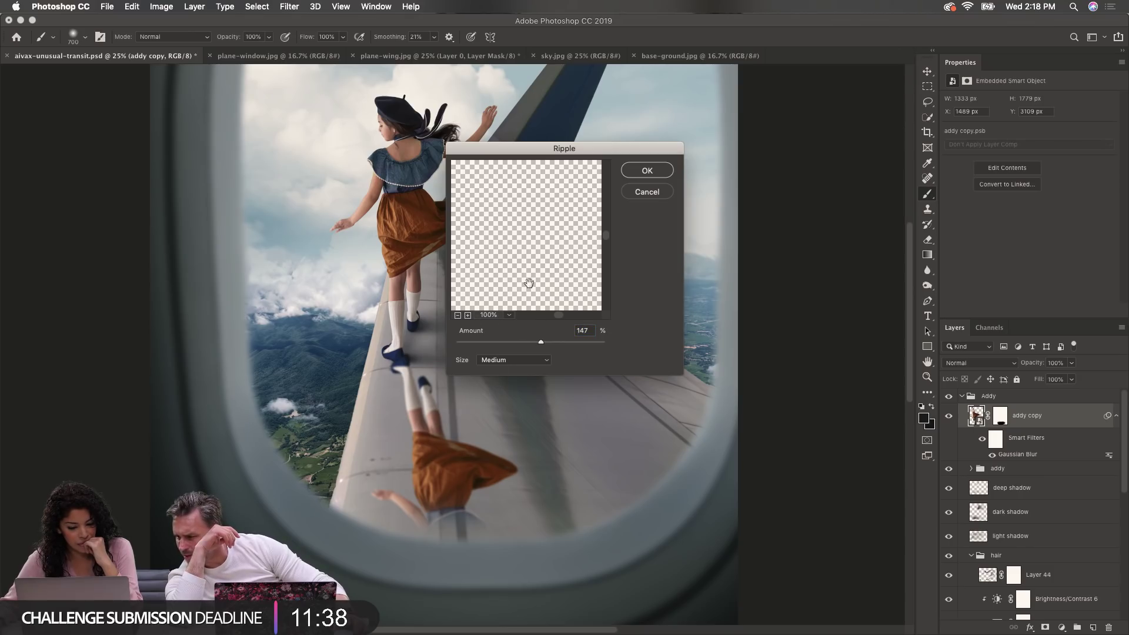
pyautogui.click(457, 315)
pyautogui.click(458, 315)
pyautogui.click(458, 315)
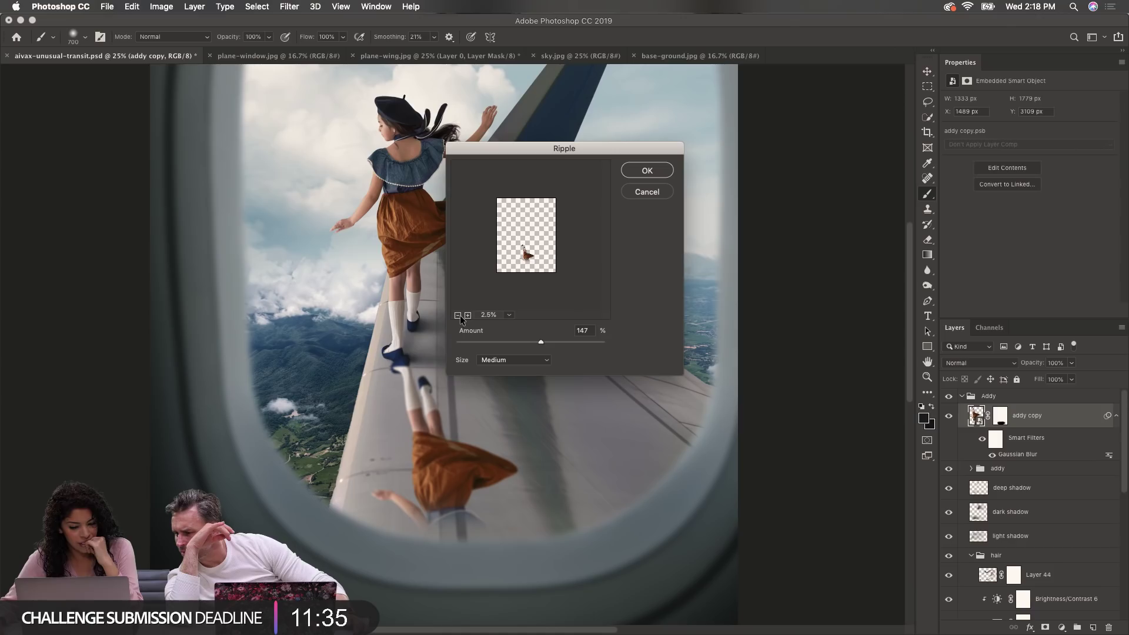
pyautogui.click(468, 315)
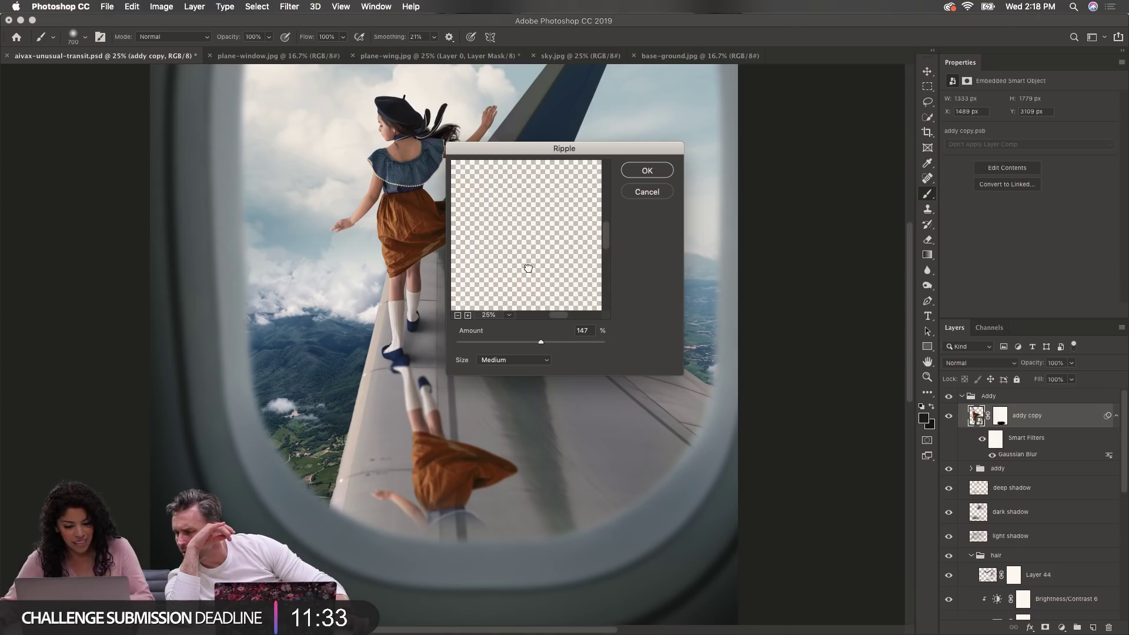
pyautogui.moveTo(529, 268)
pyautogui.mouseDown()
pyautogui.moveTo(498, 286)
pyautogui.moveTo(514, 244)
pyautogui.mouseUp()
pyautogui.moveTo(520, 291); pyautogui.dragTo(526, 244)
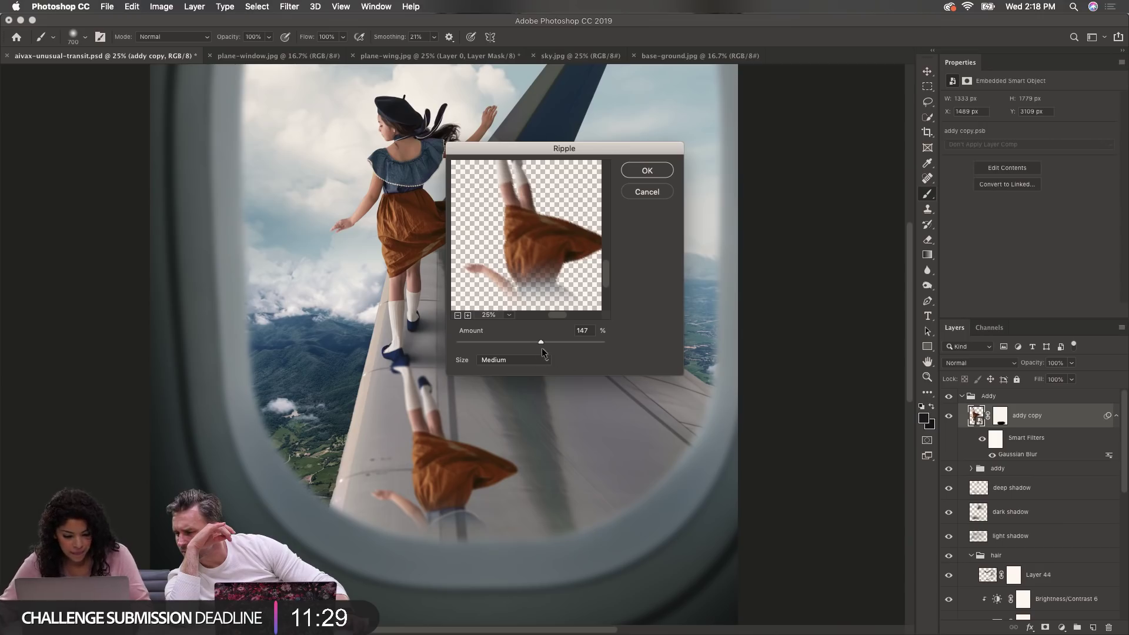
pyautogui.moveTo(541, 340); pyautogui.dragTo(540, 344)
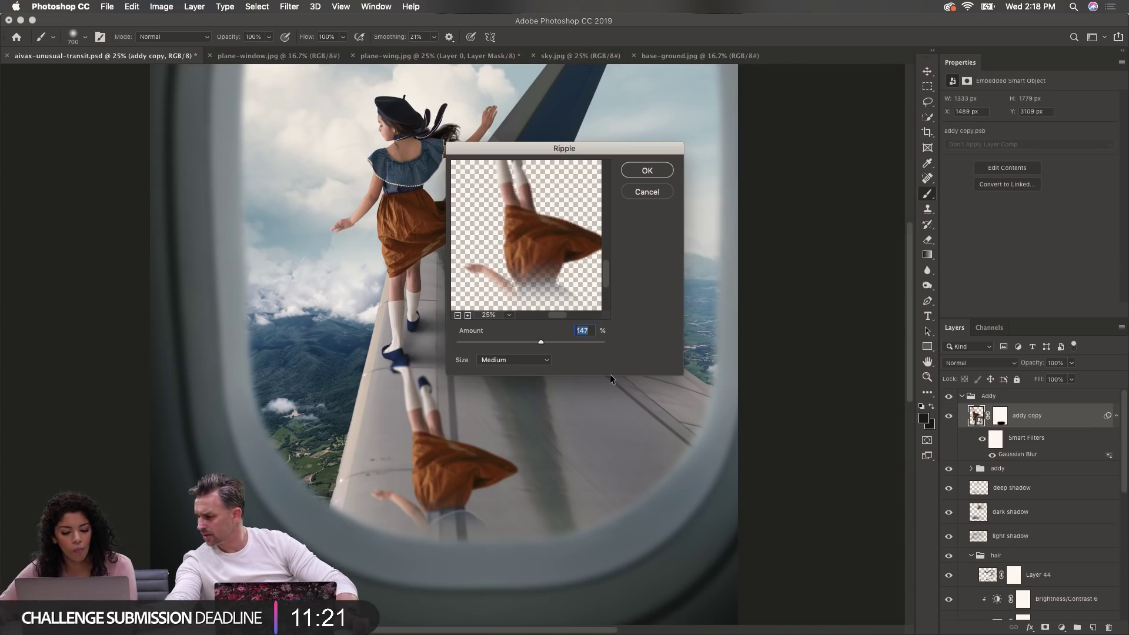
pyautogui.click(647, 171)
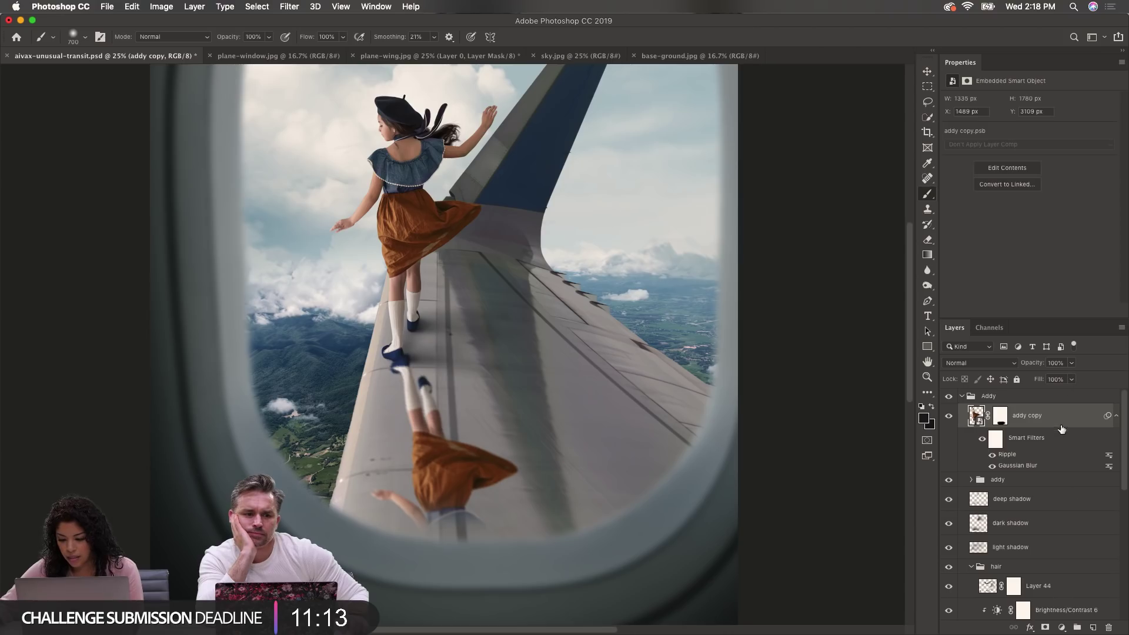
# Step: Add a Hue/Saturation adjustment clipped to the flipped copy and lower its saturation to -30
pyautogui.click(1058, 627)
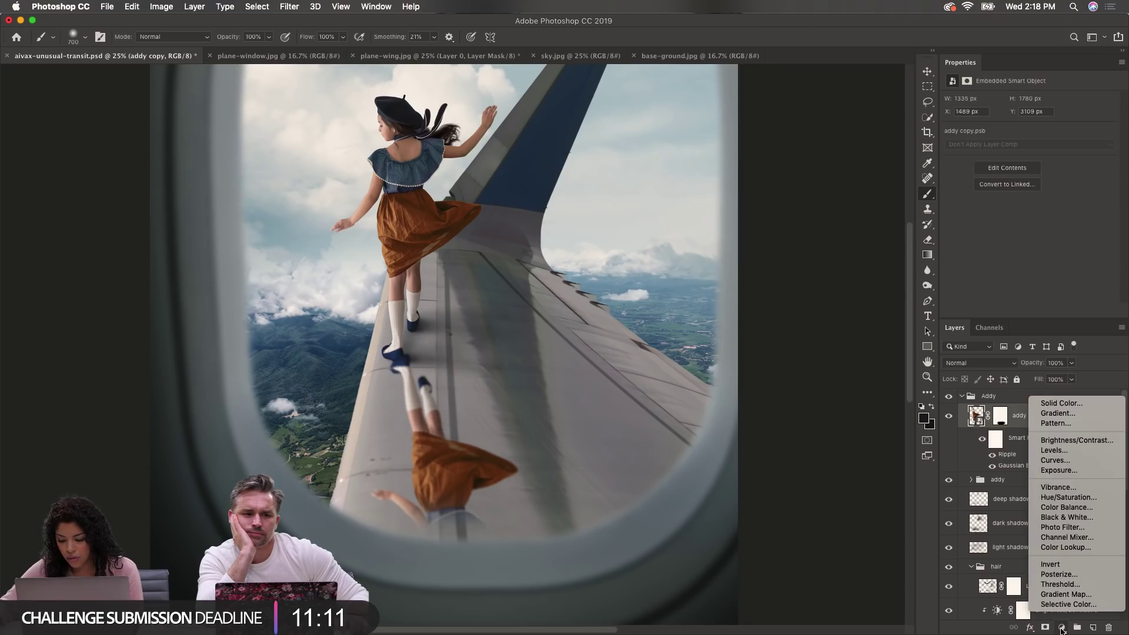
pyautogui.click(1077, 498)
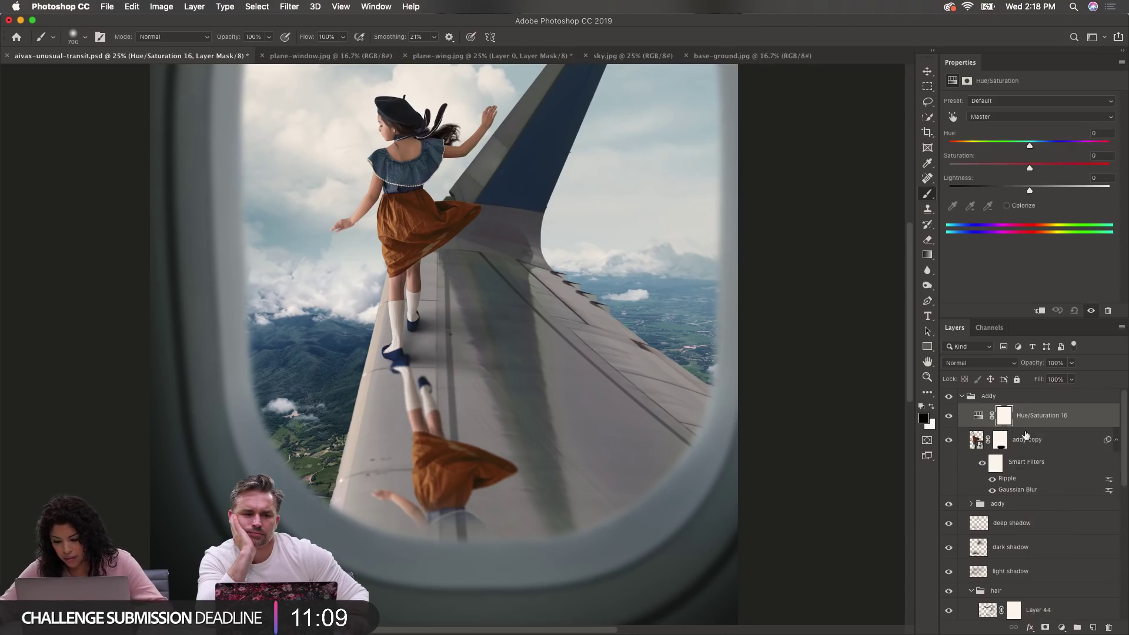
pyautogui.press('super+alt+g')
pyautogui.moveTo(1031, 171); pyautogui.dragTo(1005, 171)
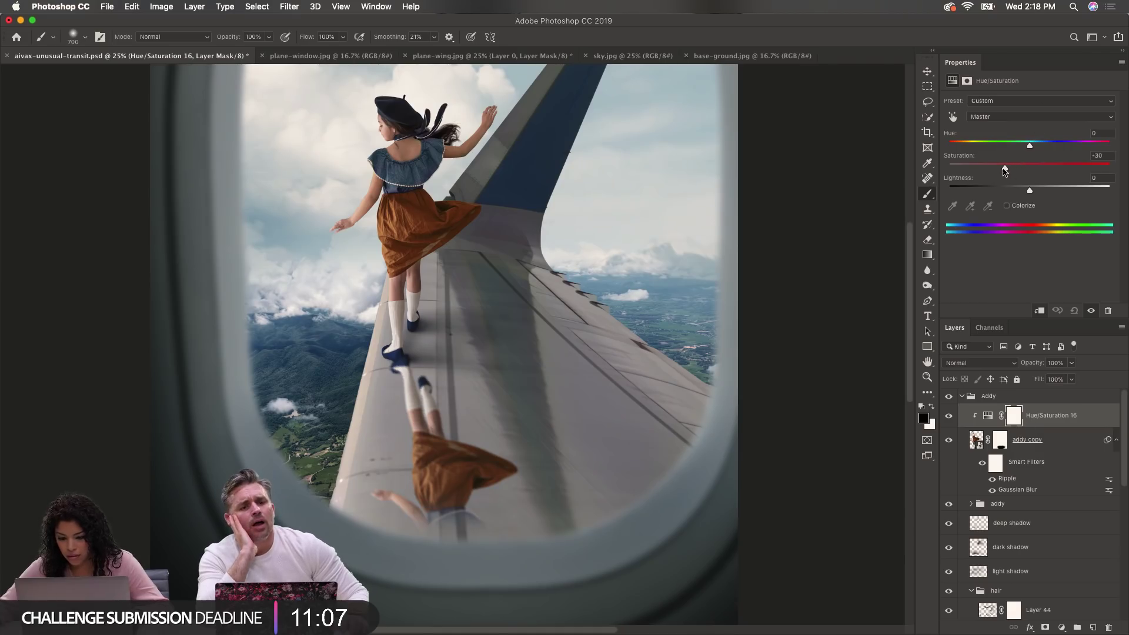
# Step: Lower the opacity of the flipped copy's layer to 27%
pyautogui.click(1063, 447)
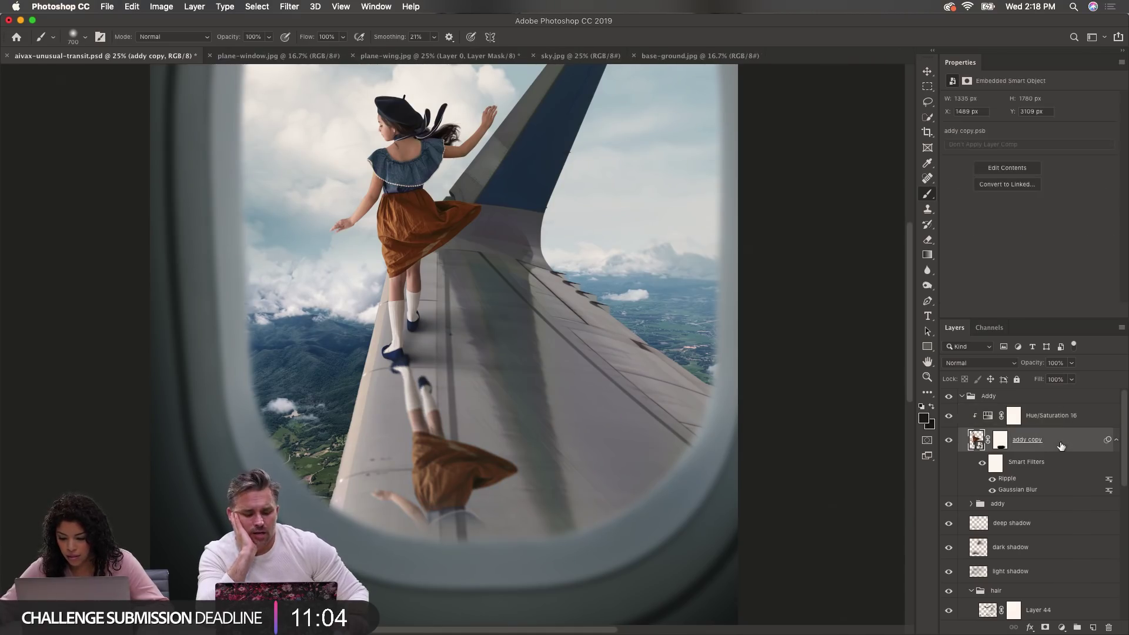
pyautogui.click(1072, 364)
pyautogui.moveTo(1069, 384); pyautogui.dragTo(1033, 385)
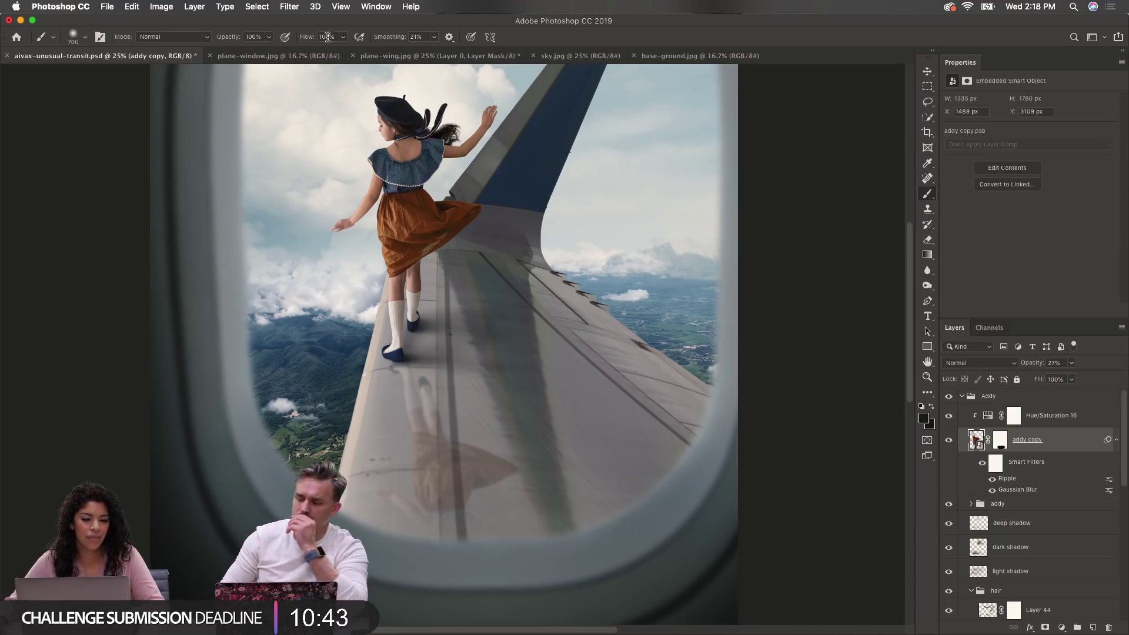
# Step: Check the composition in a horizontally flipped view, resetting the flipped copy's opacity to 100% before restoring the normal view
pyautogui.click(340, 8)
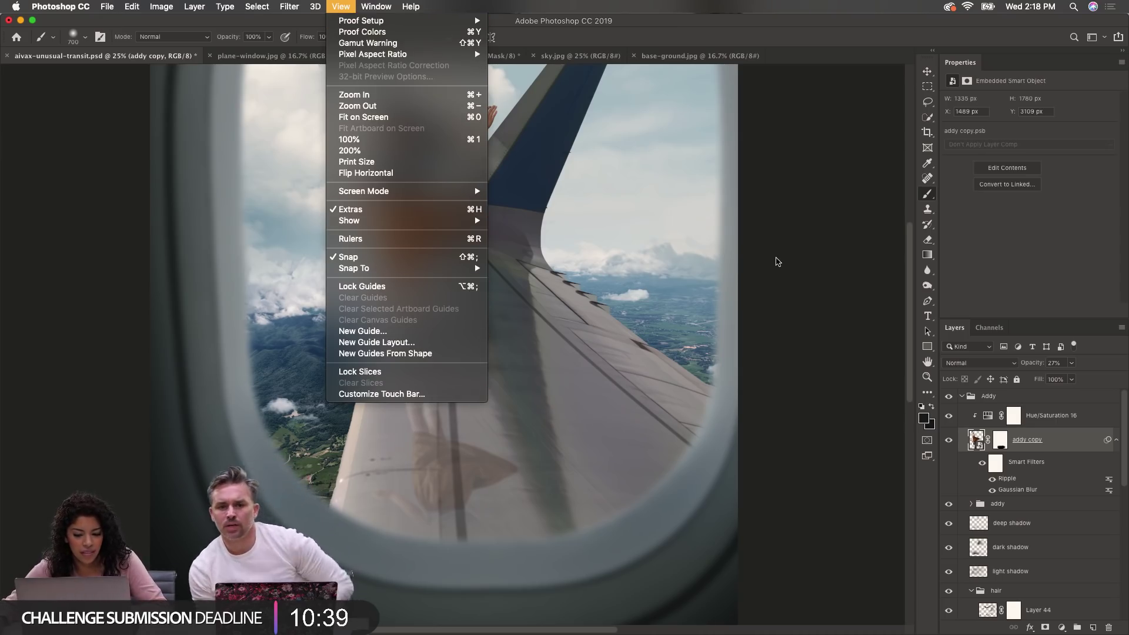
pyautogui.click(777, 262)
pyautogui.click(339, 7)
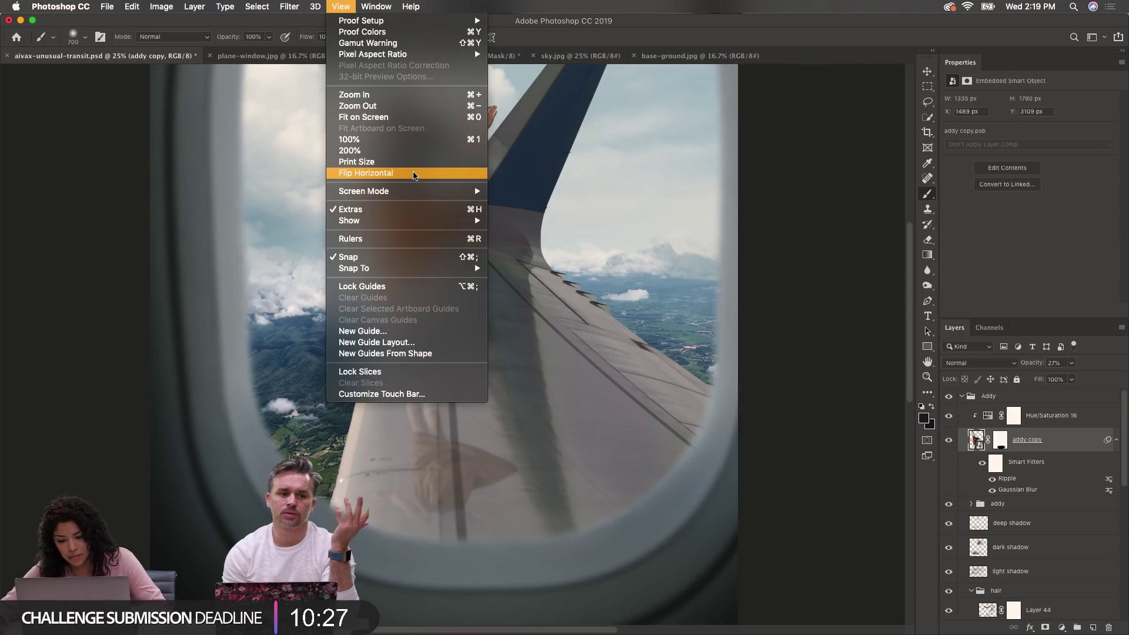
pyautogui.click(413, 174)
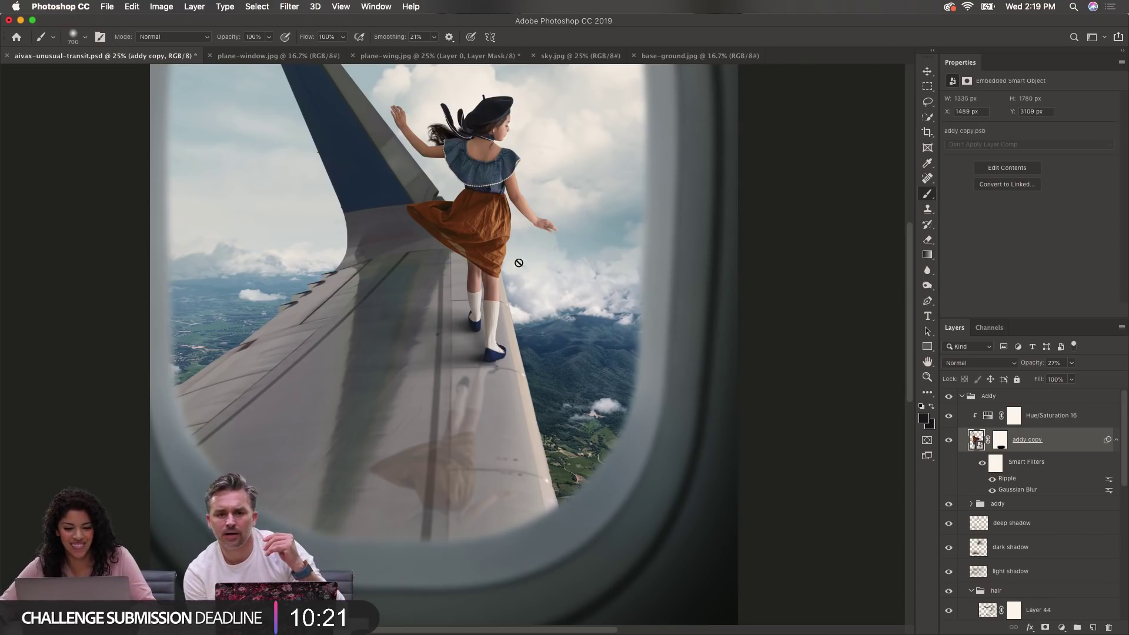
pyautogui.press('0')
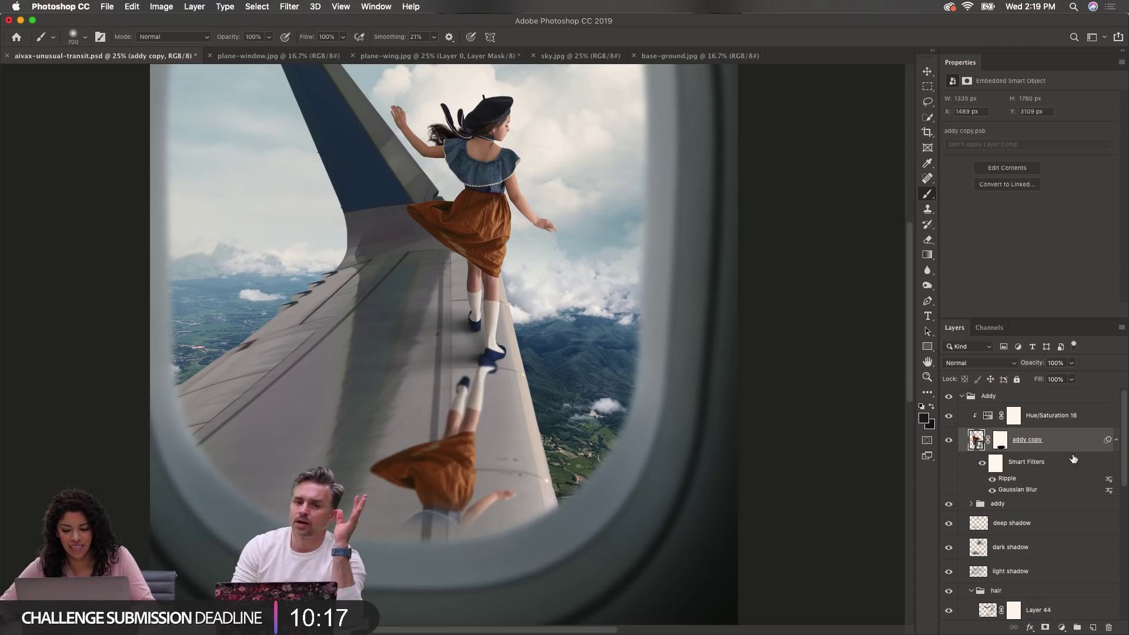
pyautogui.click(330, 8)
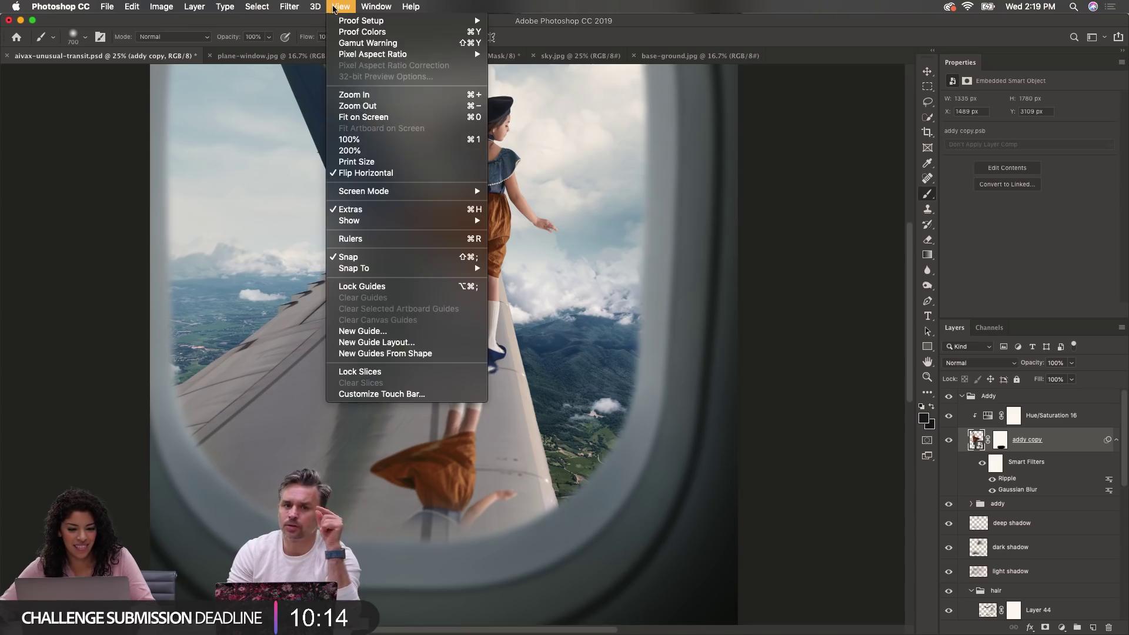
pyautogui.click(405, 173)
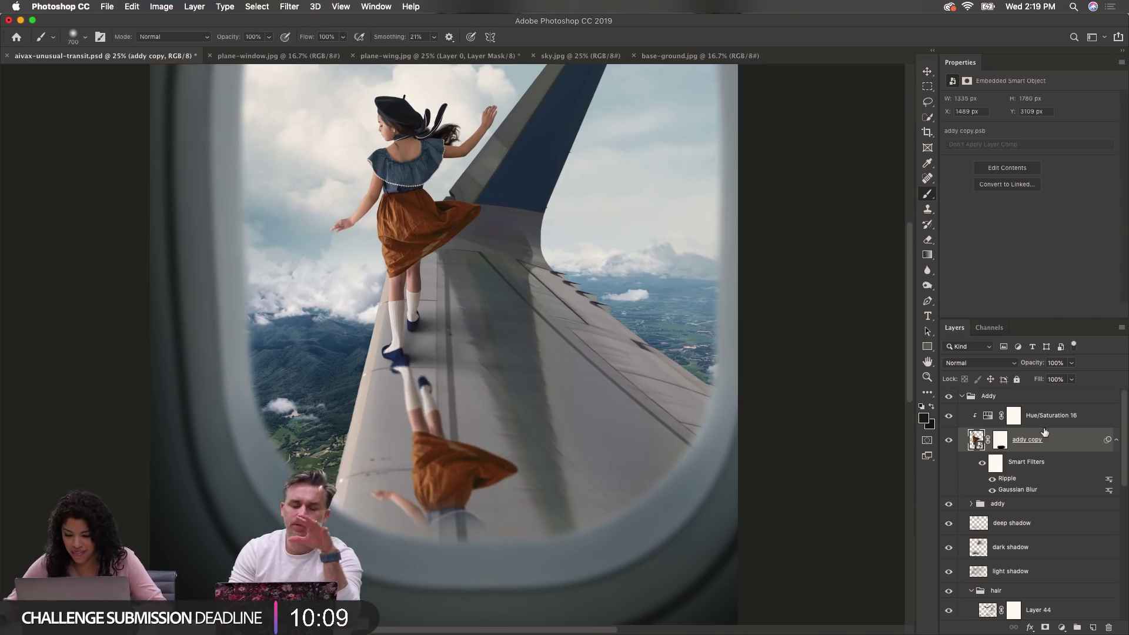
# Step: Set the opacity of the flipped copy's layer to 40%
pyautogui.click(1005, 442)
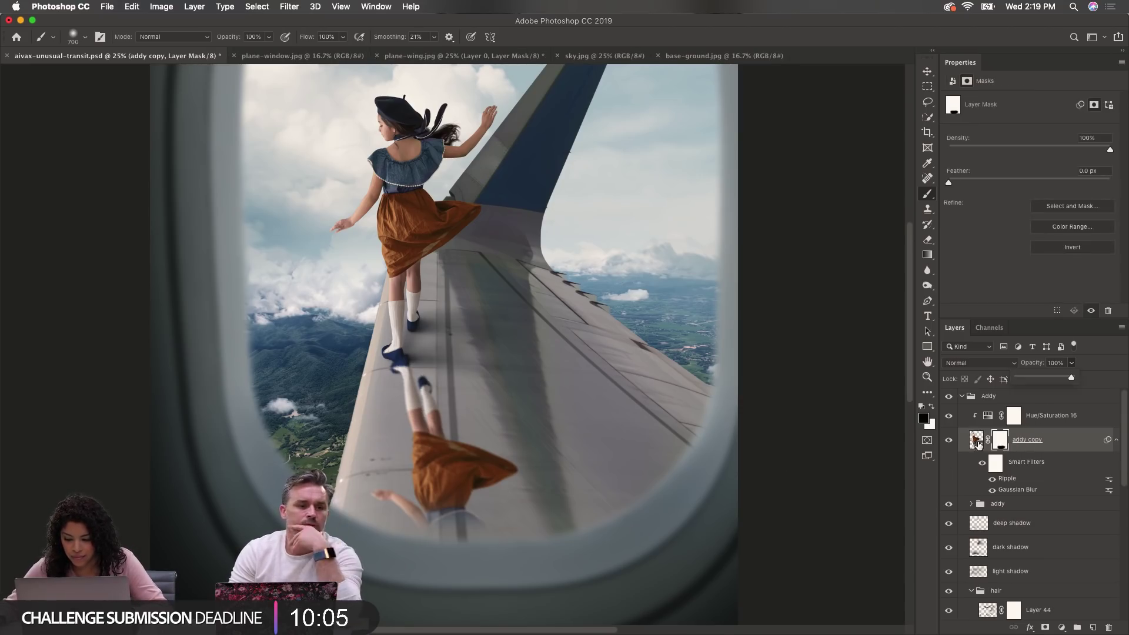
pyautogui.click(976, 441)
pyautogui.click(1071, 363)
pyautogui.moveTo(1073, 377); pyautogui.dragTo(1041, 382)
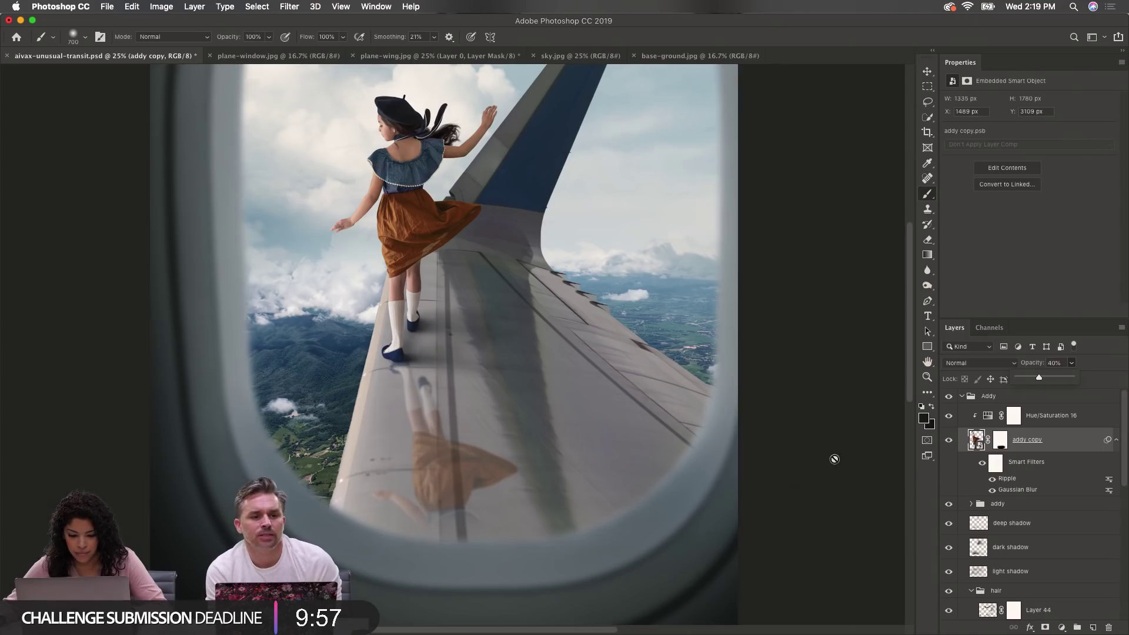
# Step: Fade the lower end of the reflection on its layer mask with a 20% opacity black brush, and set up a 250 px white brush
pyautogui.click(1000, 440)
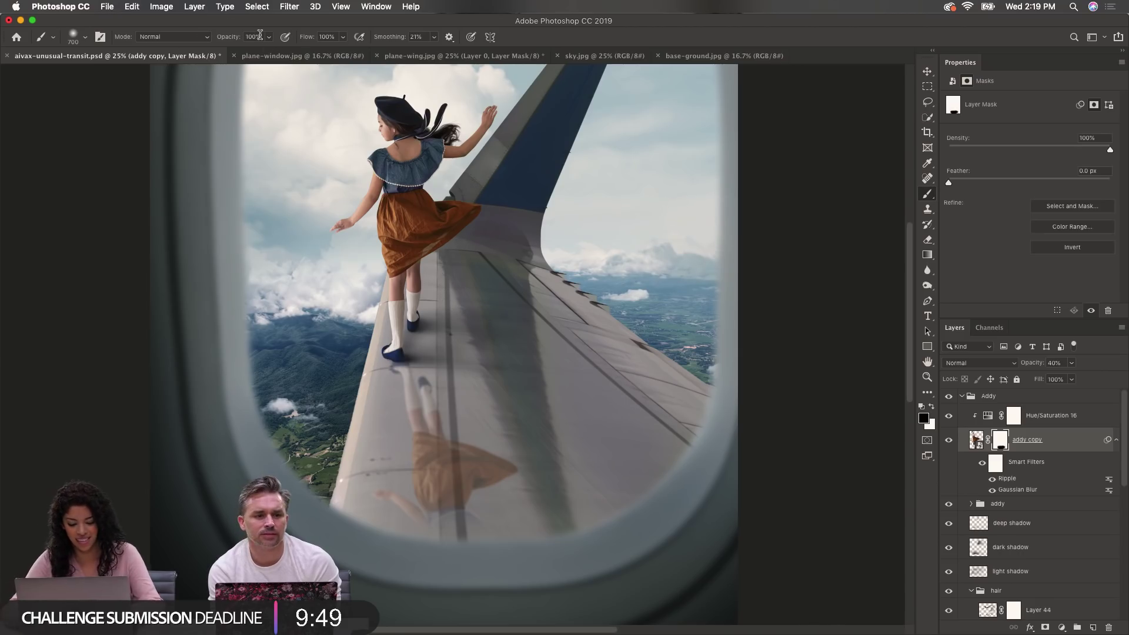
pyautogui.press('2')
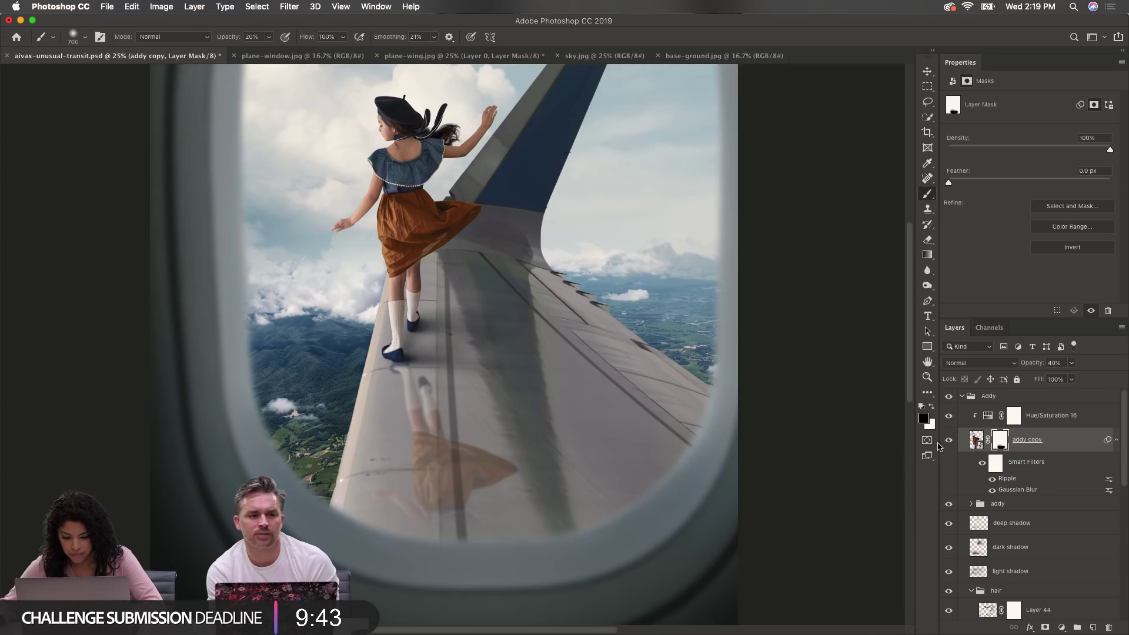
pyautogui.click(932, 407)
pyautogui.press('[')
pyautogui.press('[')
pyautogui.press('[')
pyautogui.press('[')
pyautogui.press('[')
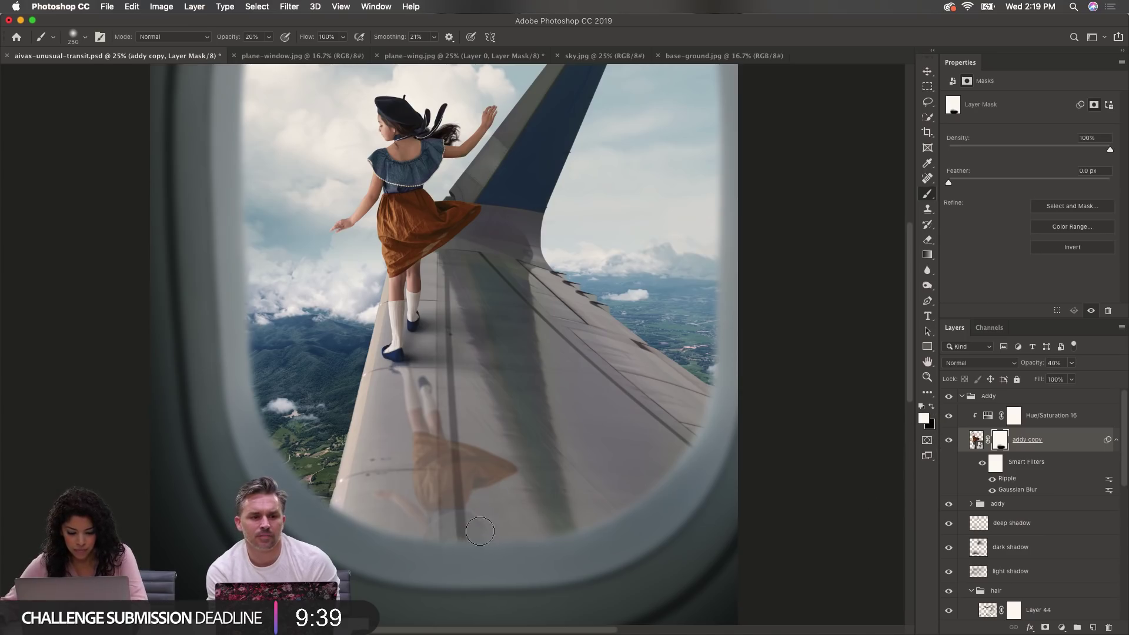
# Step: Set the mask brush to black and reduce it to 90 px for detail work near the shoes
pyautogui.keyDown('super'); pyautogui.click(378, 398); pyautogui.keyUp('super')
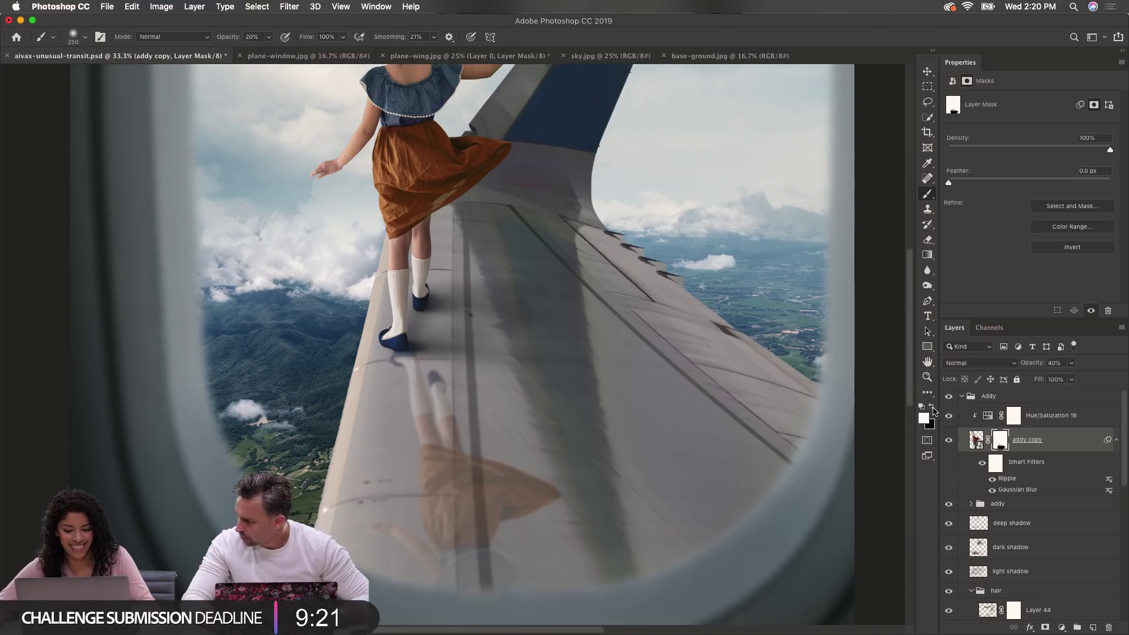
pyautogui.press('x')
pyautogui.press('[')
pyautogui.press('[')
pyautogui.press('[')
pyautogui.press('[')
pyautogui.press('[')
pyautogui.press('[')
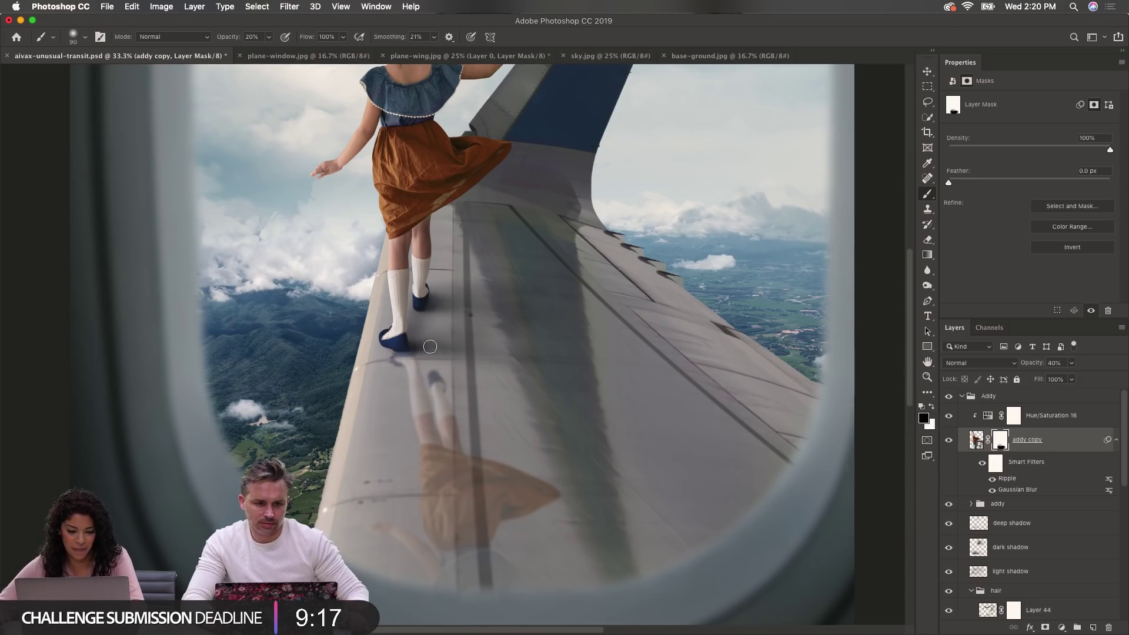
# Step: Rotate the reflection by about -2.1° and reposition it so its feet meet the girl's front shoe
pyautogui.press('v')
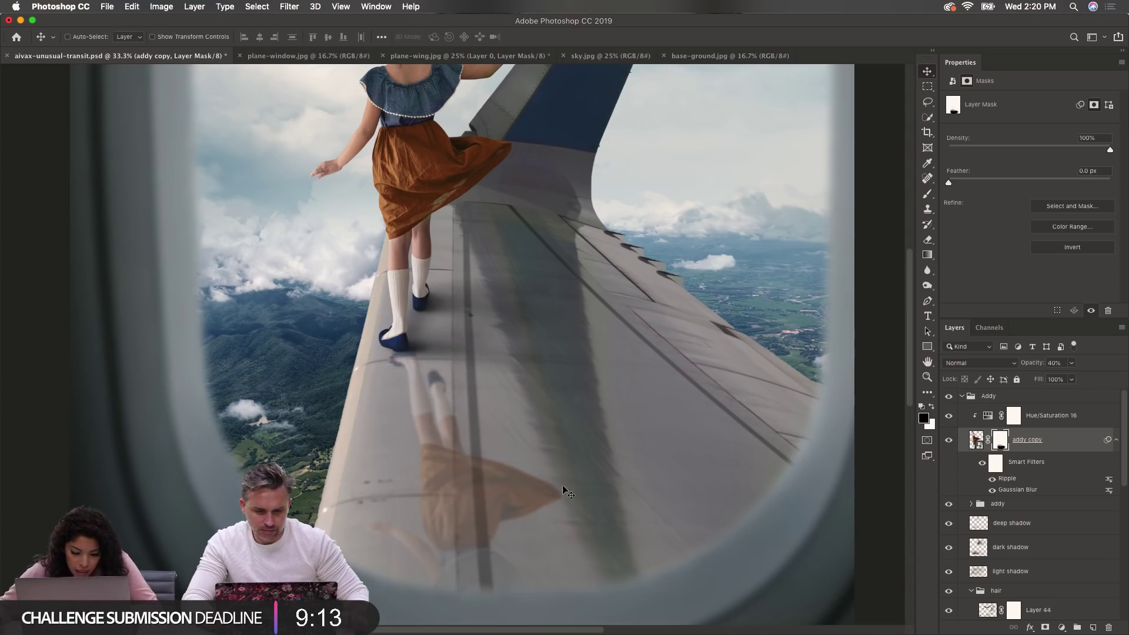
pyautogui.press('super+t')
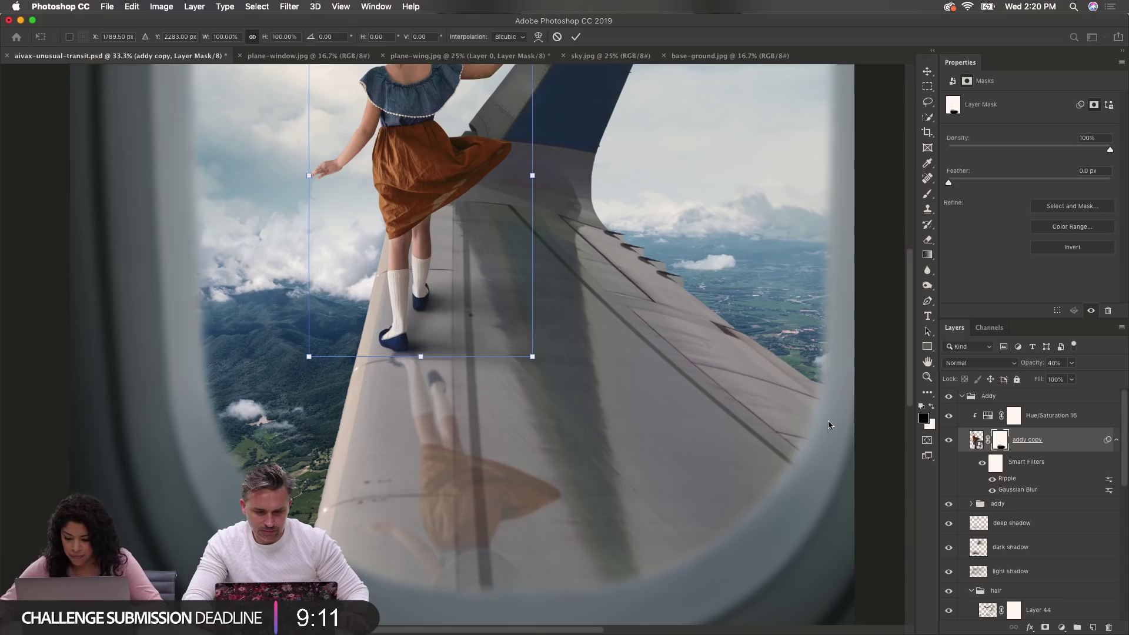
pyautogui.moveTo(574, 381); pyautogui.dragTo(587, 377)
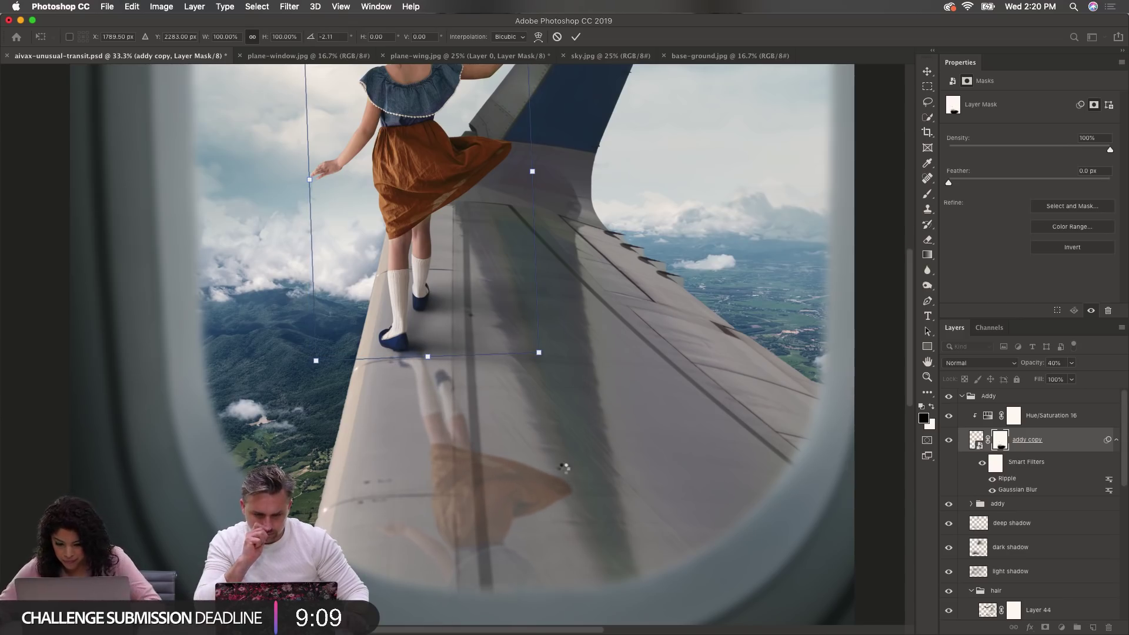
pyautogui.press('Return')
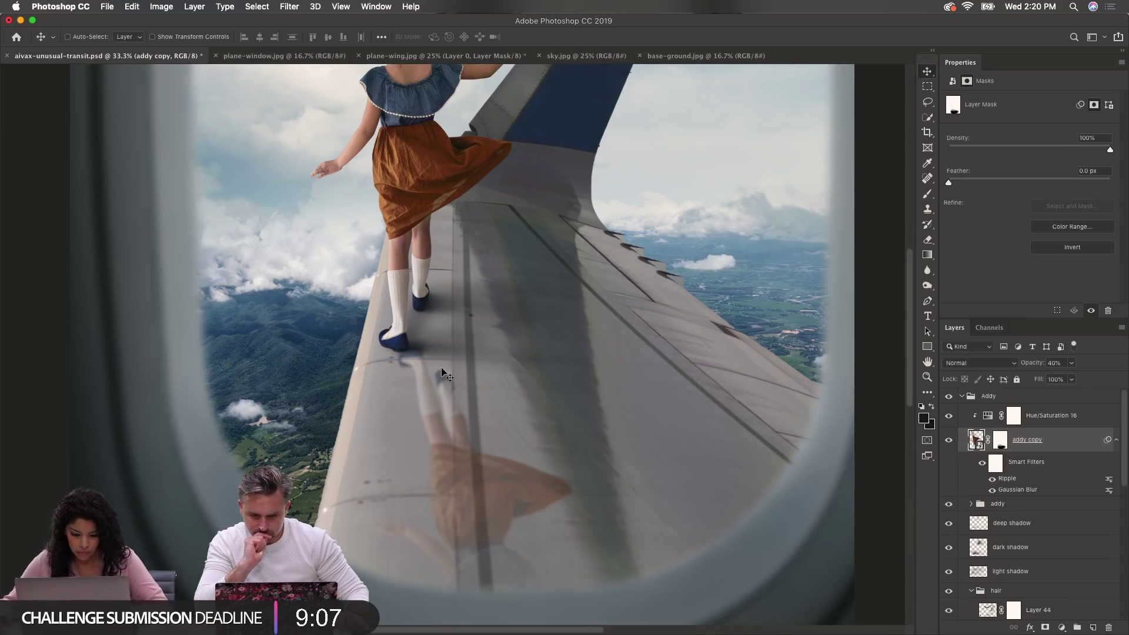
pyautogui.moveTo(438, 412); pyautogui.dragTo(419, 400)
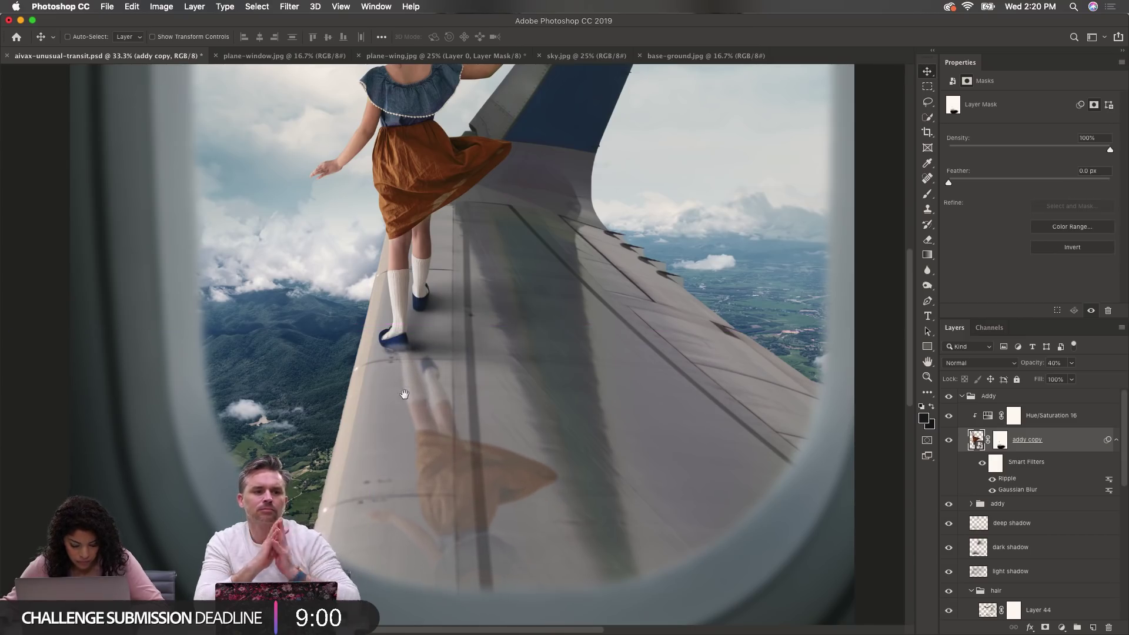
# Step: Mask away the reflection overlapping the girl's front shoe with a 60 px black brush at 20% opacity
pyautogui.keyDown('super'); pyautogui.click(395, 345); pyautogui.keyUp('super')
pyautogui.keyDown('super'); pyautogui.click(397, 347); pyautogui.keyUp('super')
pyautogui.keyDown('super'); pyautogui.click(398, 346); pyautogui.keyUp('super')
pyautogui.press('super+backslash')
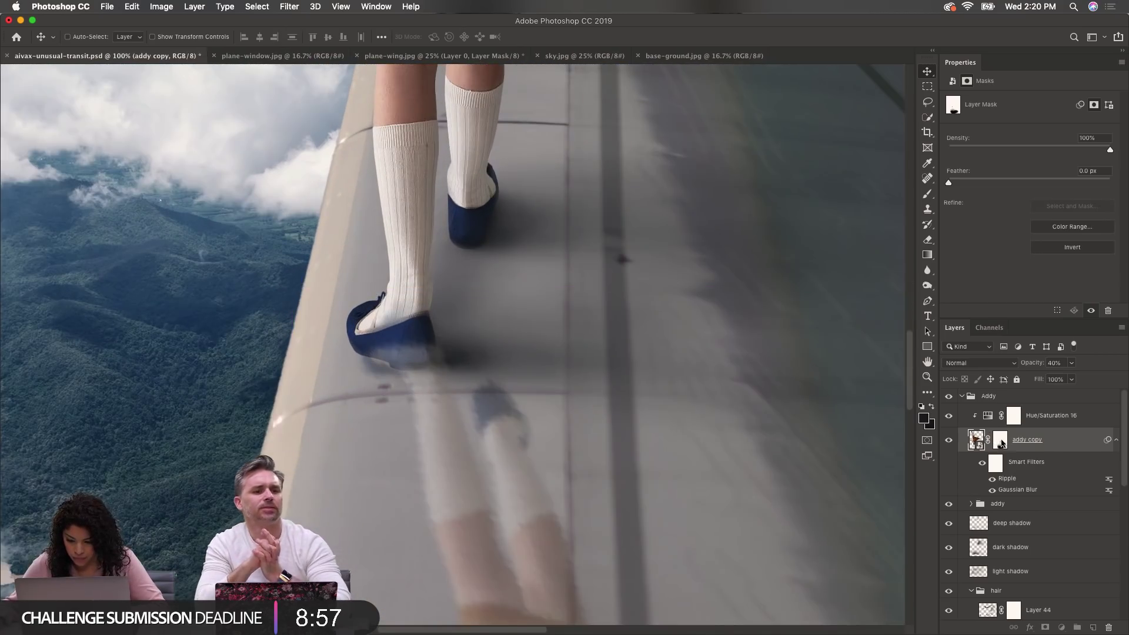
pyautogui.press('b')
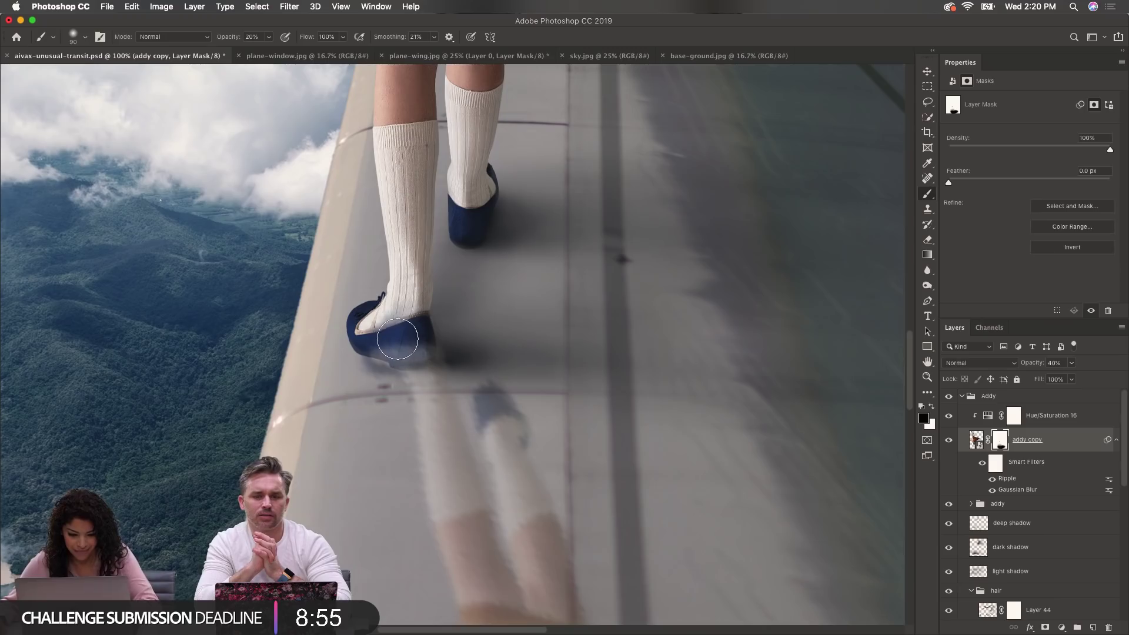
pyautogui.press('[')
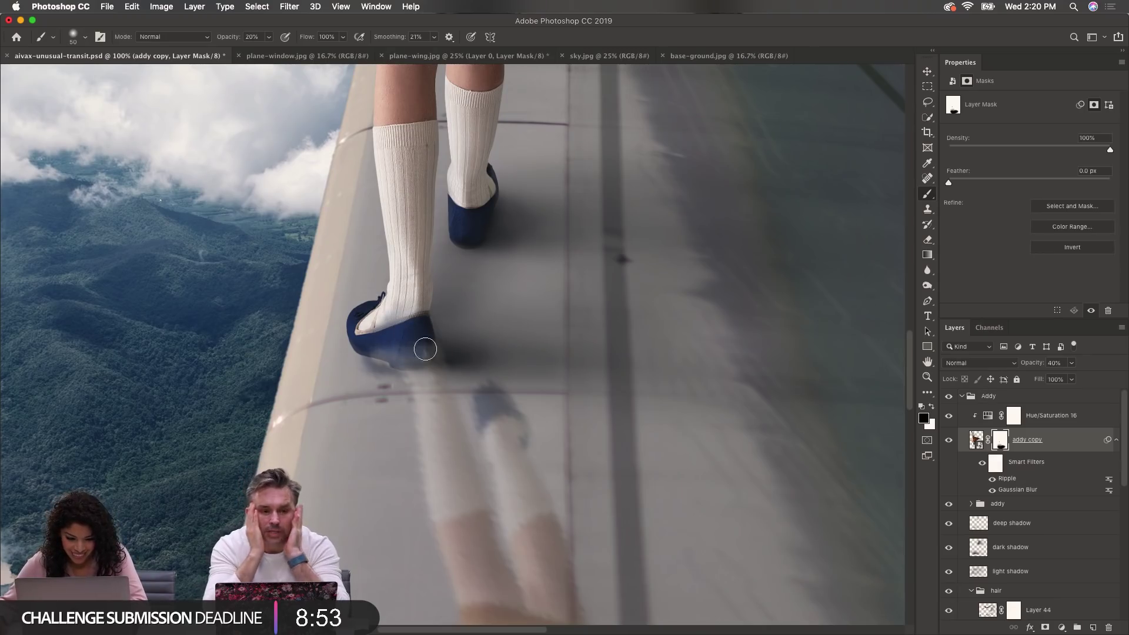
pyautogui.moveTo(417, 345)
pyautogui.mouseDown()
pyautogui.moveTo(370, 346)
pyautogui.moveTo(377, 360)
pyautogui.mouseUp()
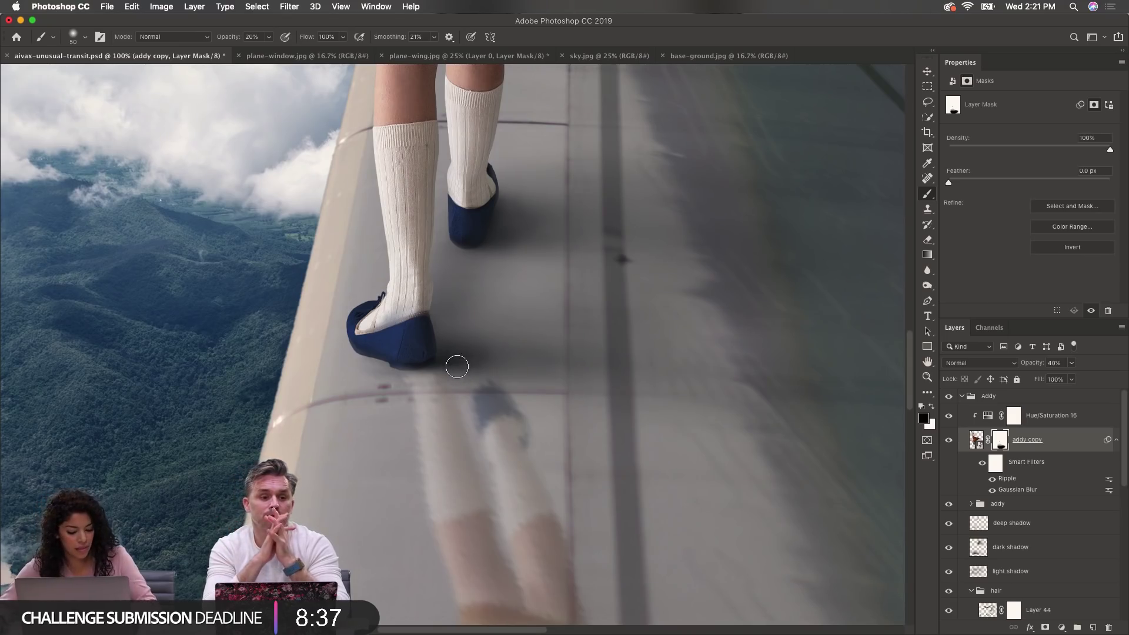
# Step: Fade the reflected skirt and upper body on the layer mask with a 700 px black brush, lowering its opacity to 10%
pyautogui.keyDown('alt'); pyautogui.click(397, 364); pyautogui.keyUp('alt')
pyautogui.keyDown('alt'); pyautogui.click(396, 364); pyautogui.keyUp('alt')
pyautogui.keyDown('alt'); pyautogui.click(397, 364); pyautogui.keyUp('alt')
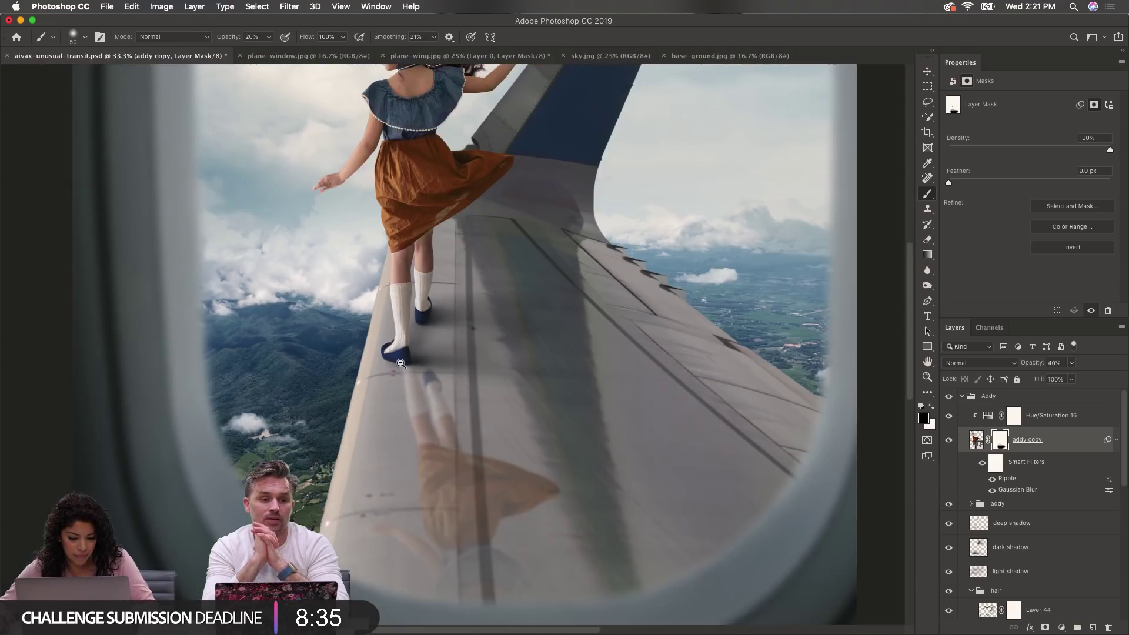
pyautogui.keyDown('alt'); pyautogui.click(397, 364); pyautogui.keyUp('alt')
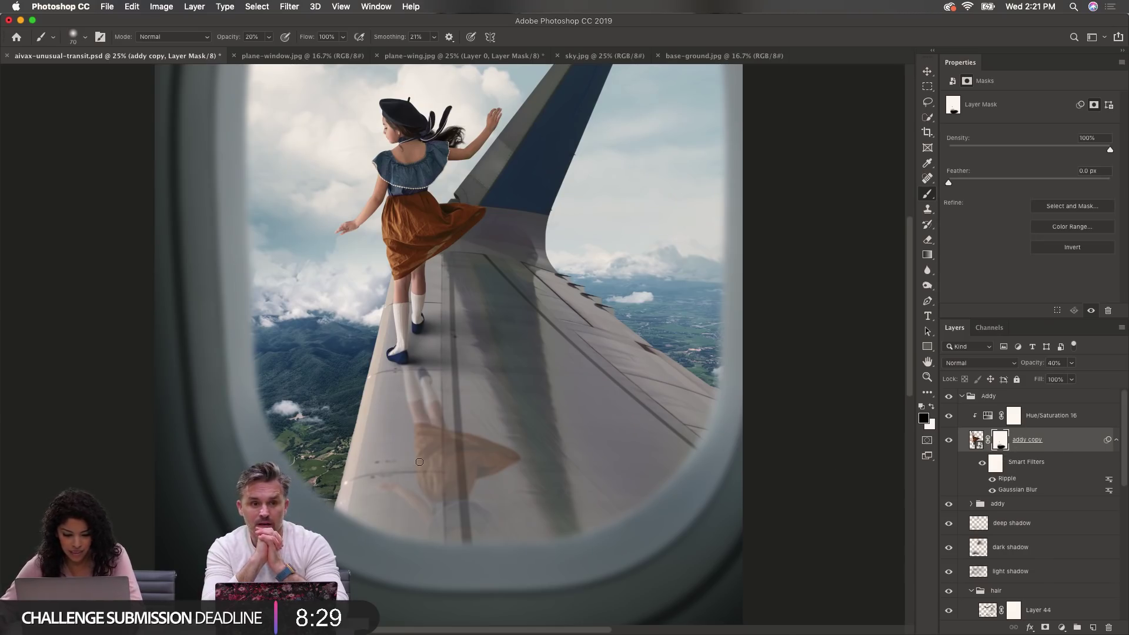
pyautogui.press(']')
pyautogui.press(']')
pyautogui.press(']')
pyautogui.press(']')
pyautogui.press(']')
pyautogui.press(']')
pyautogui.press(']')
pyautogui.press(']')
pyautogui.press(']')
pyautogui.press(']')
pyautogui.press(']')
pyautogui.press(']')
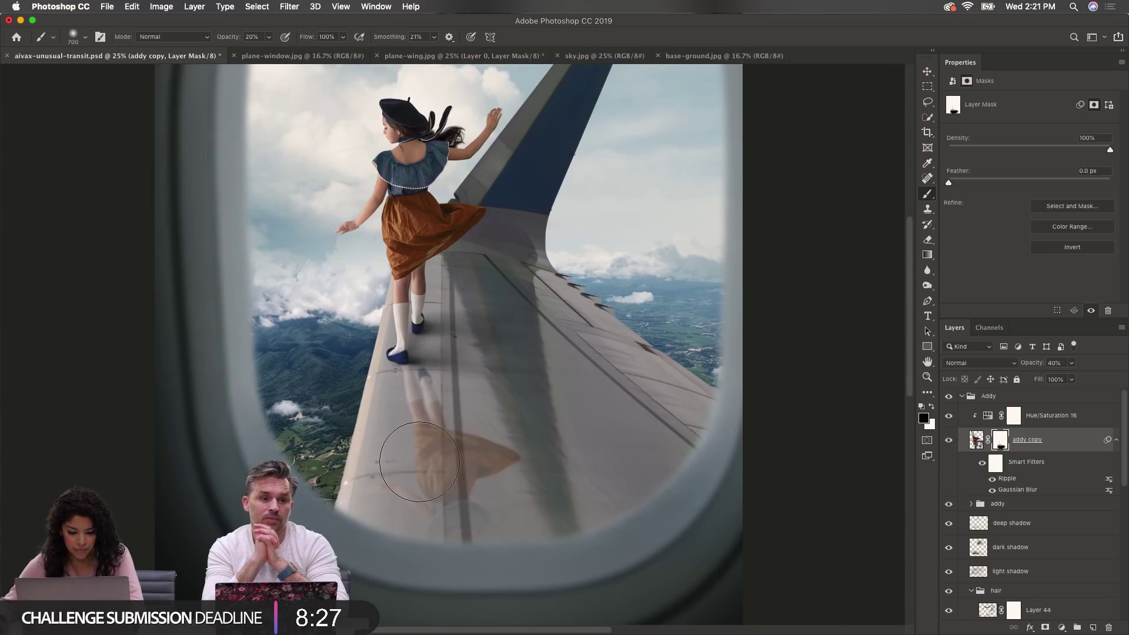
pyautogui.moveTo(419, 461)
pyautogui.mouseDown()
pyautogui.moveTo(365, 498)
pyautogui.moveTo(567, 501)
pyautogui.moveTo(340, 492)
pyautogui.moveTo(533, 462)
pyautogui.moveTo(321, 421)
pyautogui.moveTo(380, 424)
pyautogui.moveTo(429, 444)
pyautogui.moveTo(548, 431)
pyautogui.moveTo(390, 405)
pyautogui.moveTo(485, 403)
pyautogui.moveTo(525, 446)
pyautogui.mouseUp()
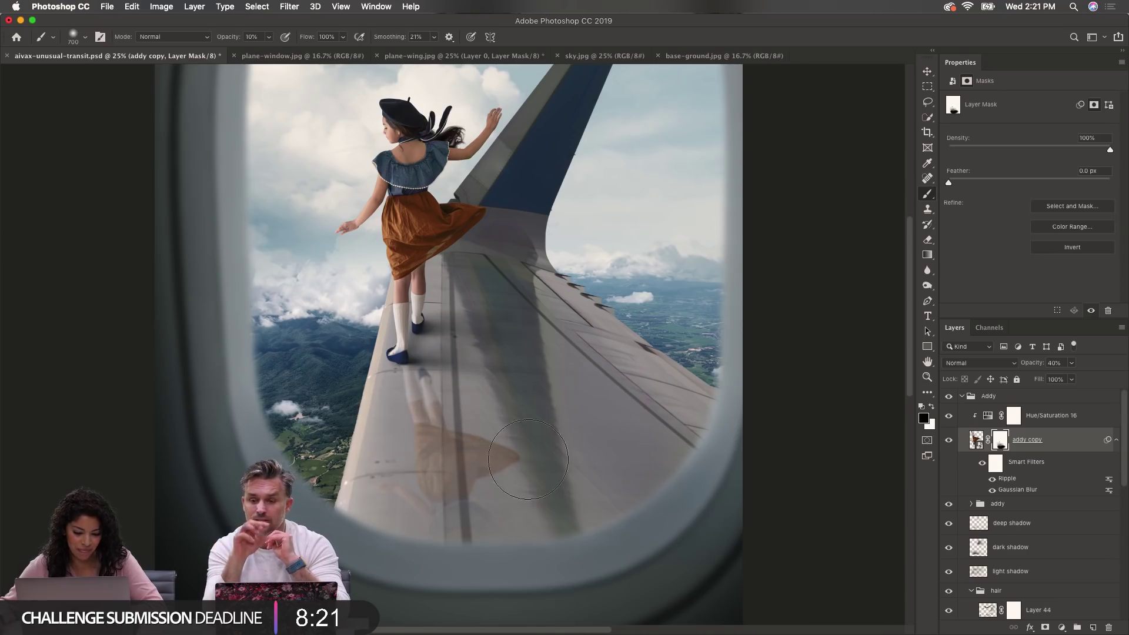
# Step: Fade the reflection further on its mask with the brush reduced to 400 px at 10% opacity
pyautogui.press('[')
pyautogui.press('[')
pyautogui.press('[')
pyautogui.press('[')
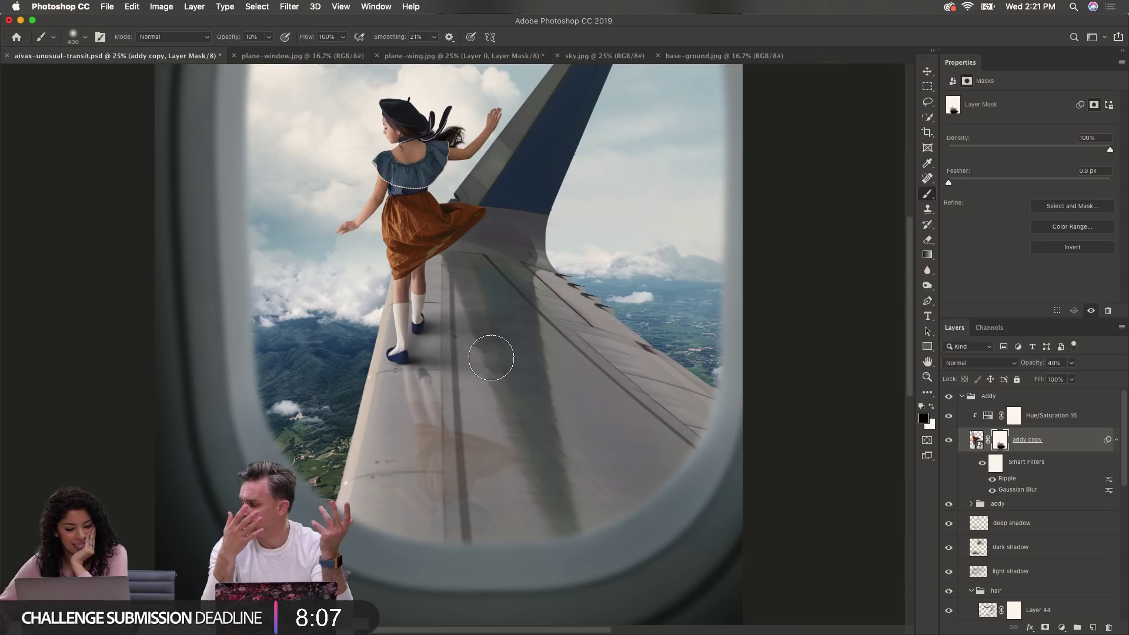
# Step: Soften the reflected legs below the girl's shoes on the mask with a 150 px brush at 10% opacity
pyautogui.press('[')
pyautogui.press('[')
pyautogui.press('[')
pyautogui.press('[')
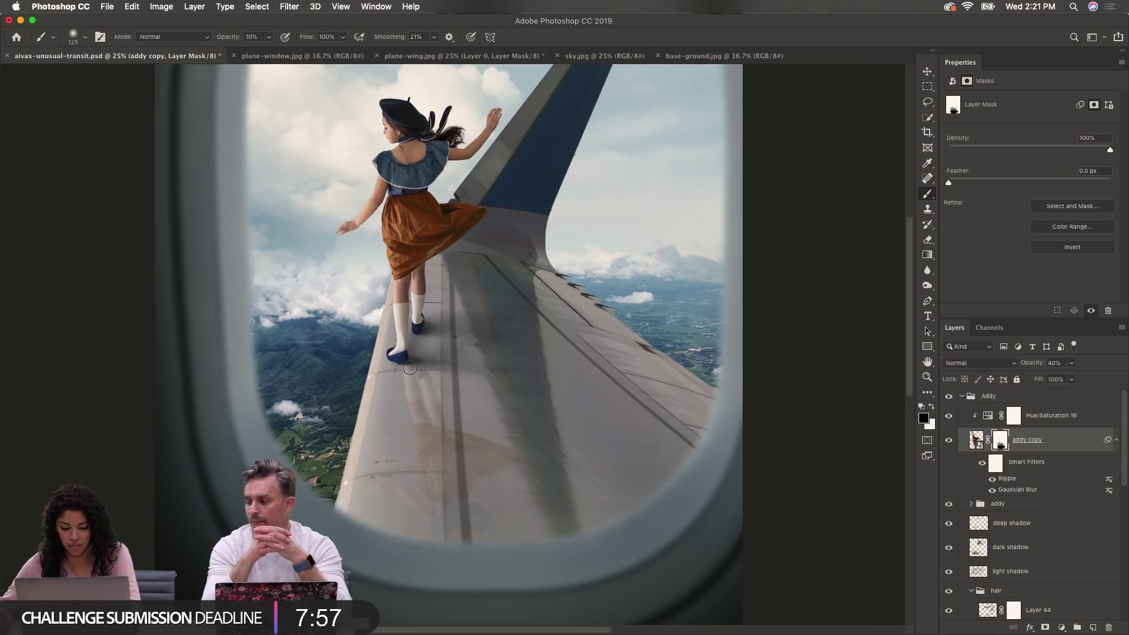
pyautogui.press(']')
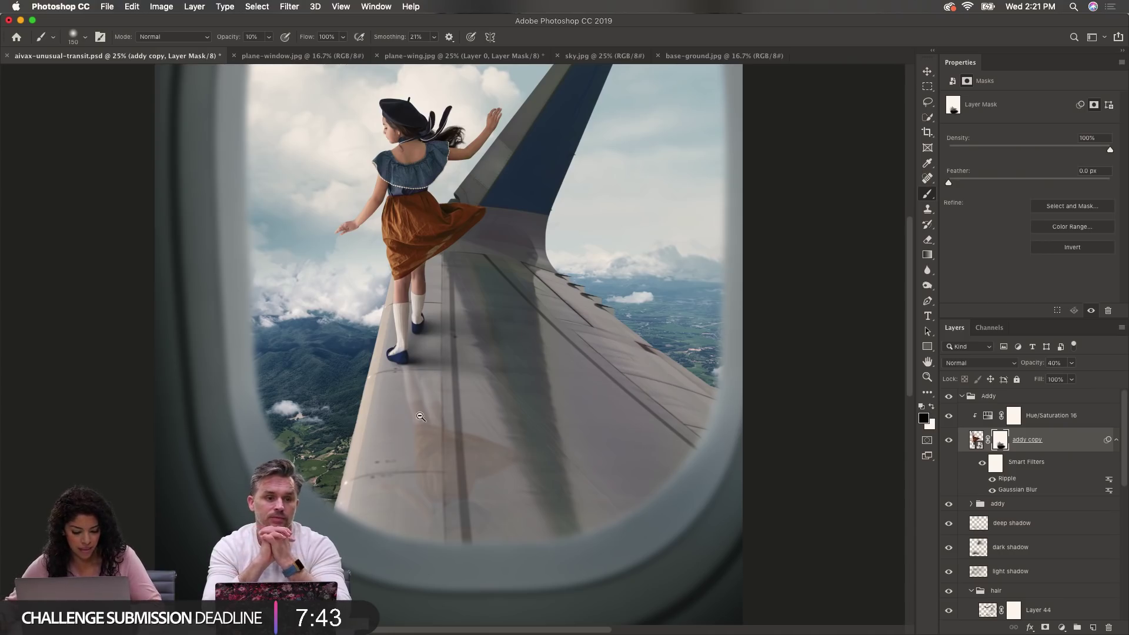
pyautogui.keyDown('alt'); pyautogui.click(423, 395); pyautogui.keyUp('alt')
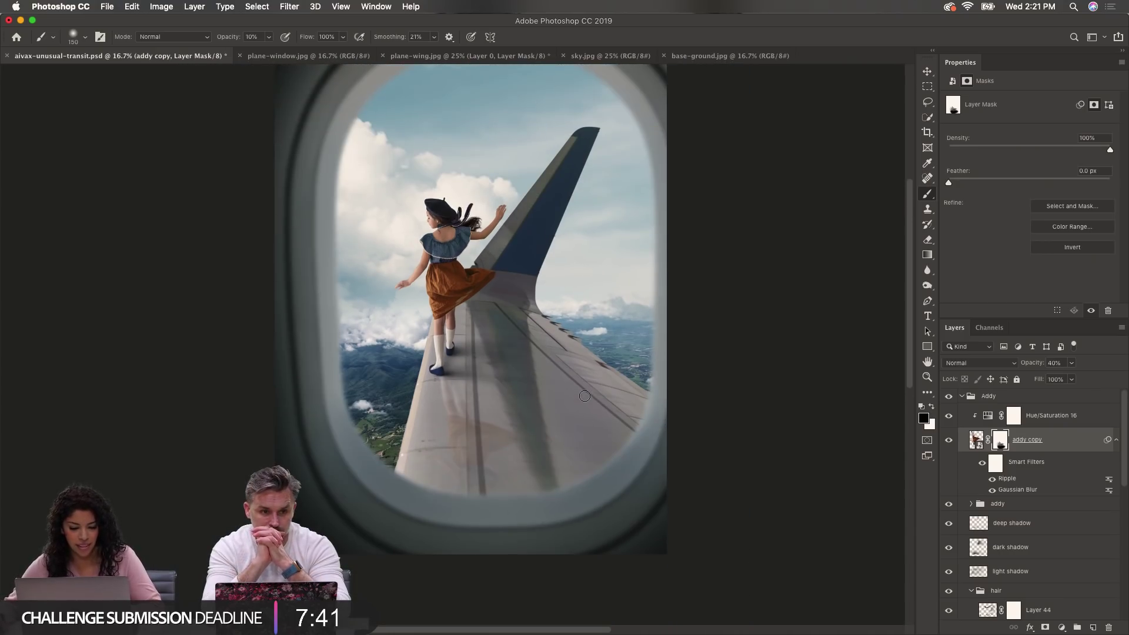
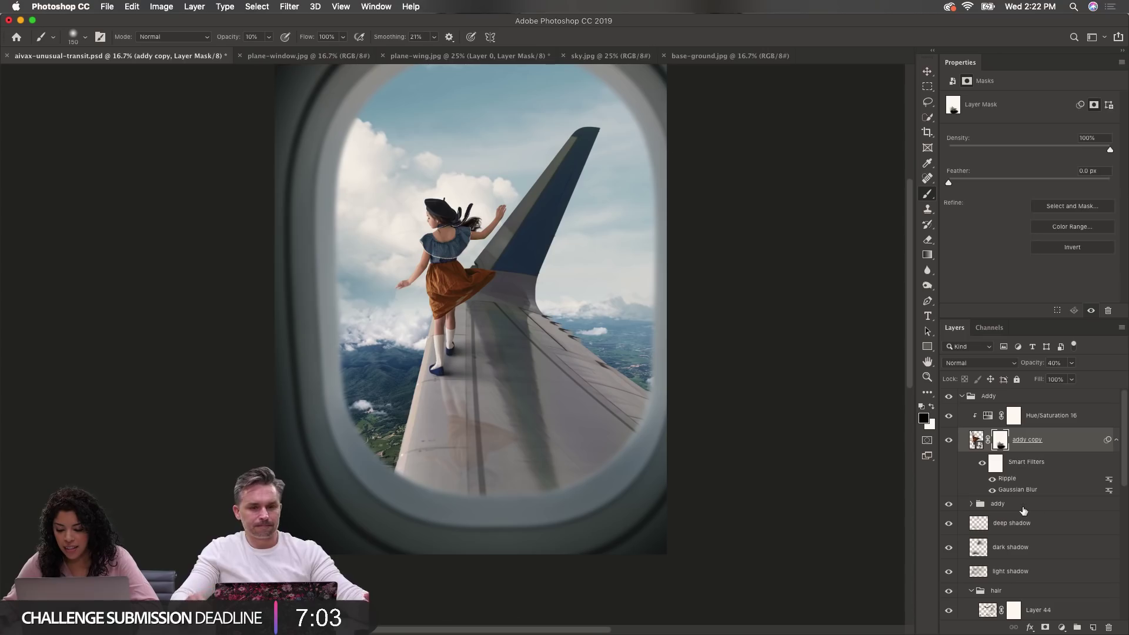
# Step: Collapse the girl's layer group and move the seated woman's group to the top of the layer stack
pyautogui.click(1034, 422)
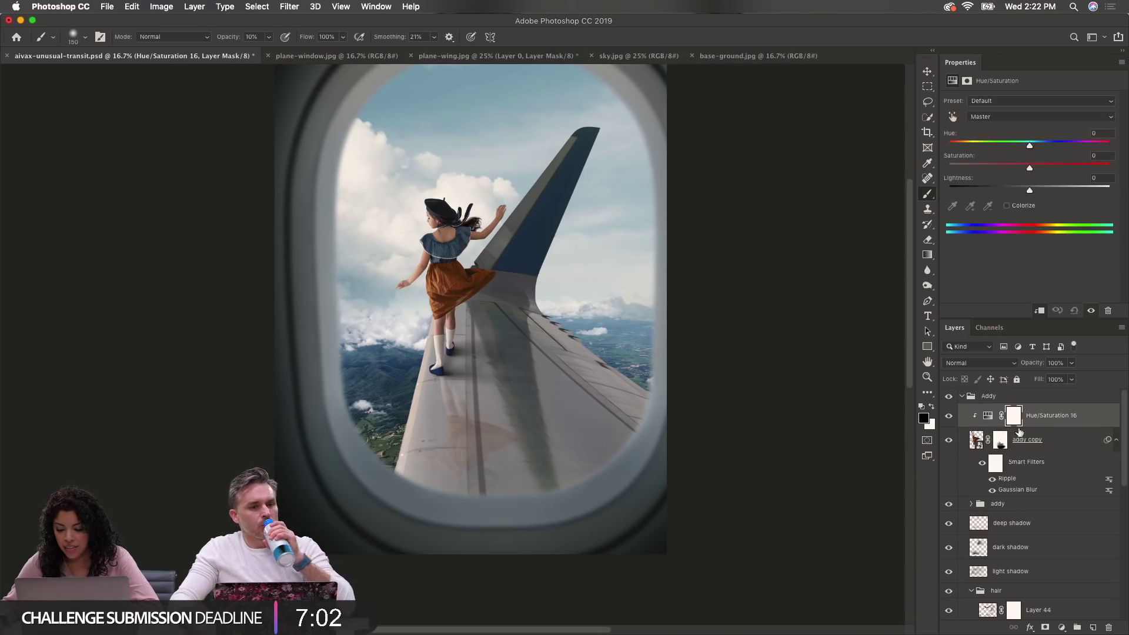
pyautogui.click(963, 397)
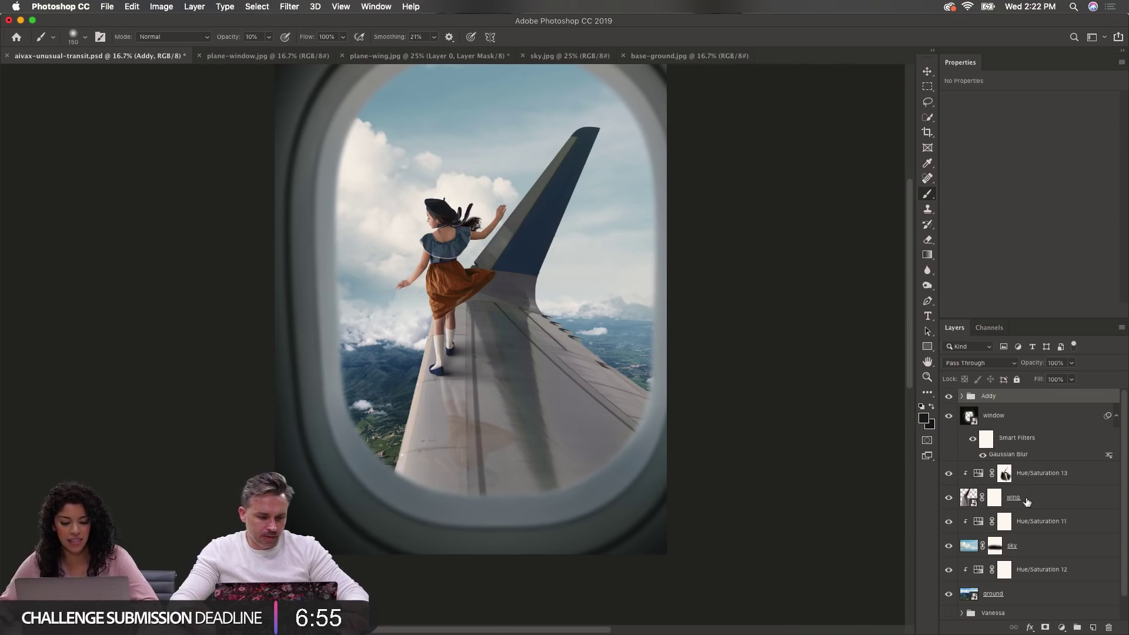
pyautogui.scroll(-2, 1032, 509)
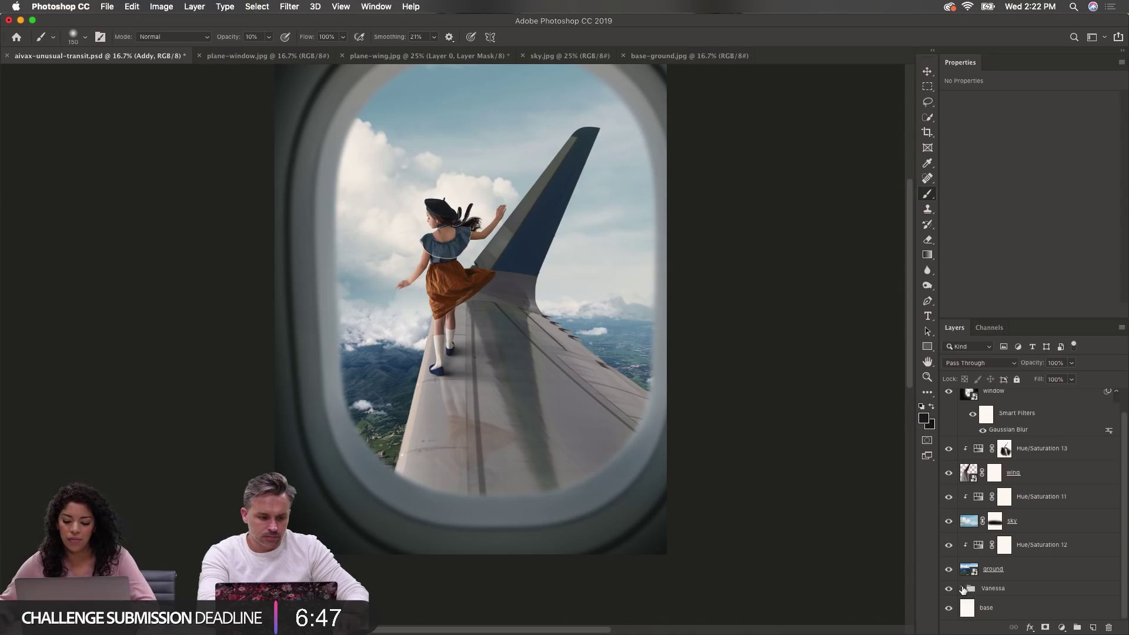
pyautogui.click(962, 589)
pyautogui.scroll(-2, 1002, 577)
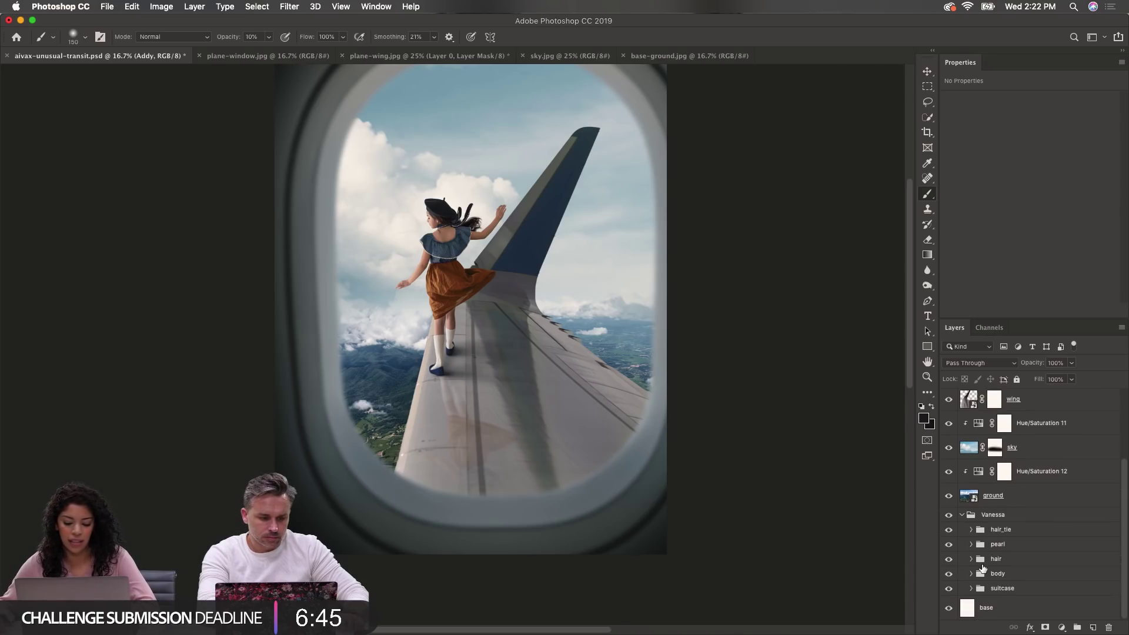
pyautogui.click(961, 515)
pyautogui.moveTo(1013, 590); pyautogui.dragTo(1018, 392)
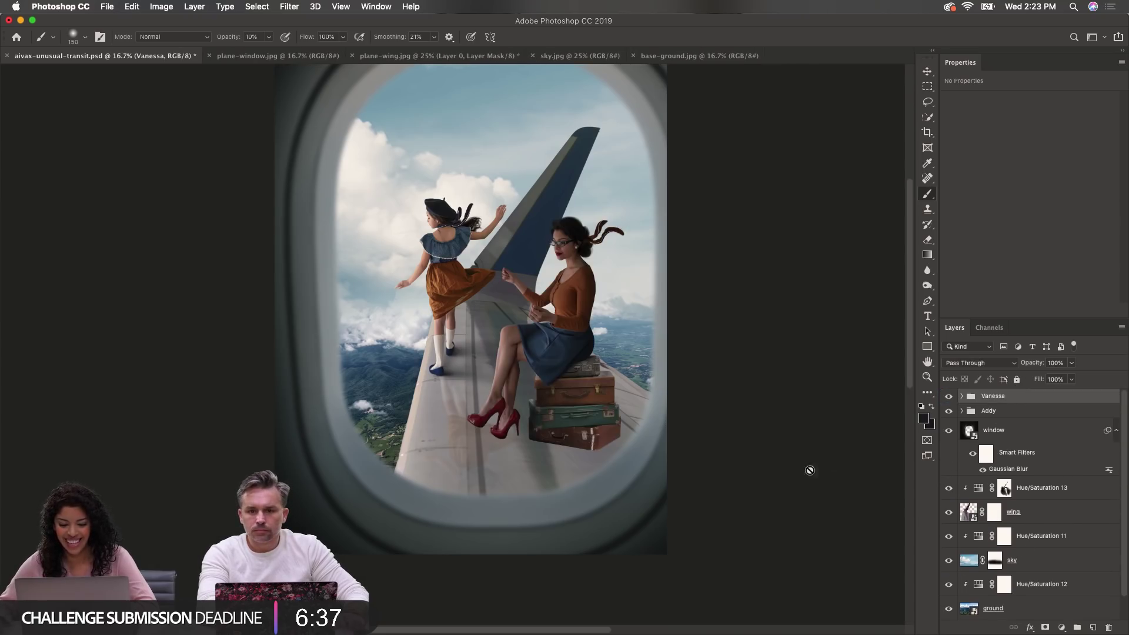
# Step: Hide the hair_tie, pearl and hair groups inside the seated woman's layer group
pyautogui.click(962, 397)
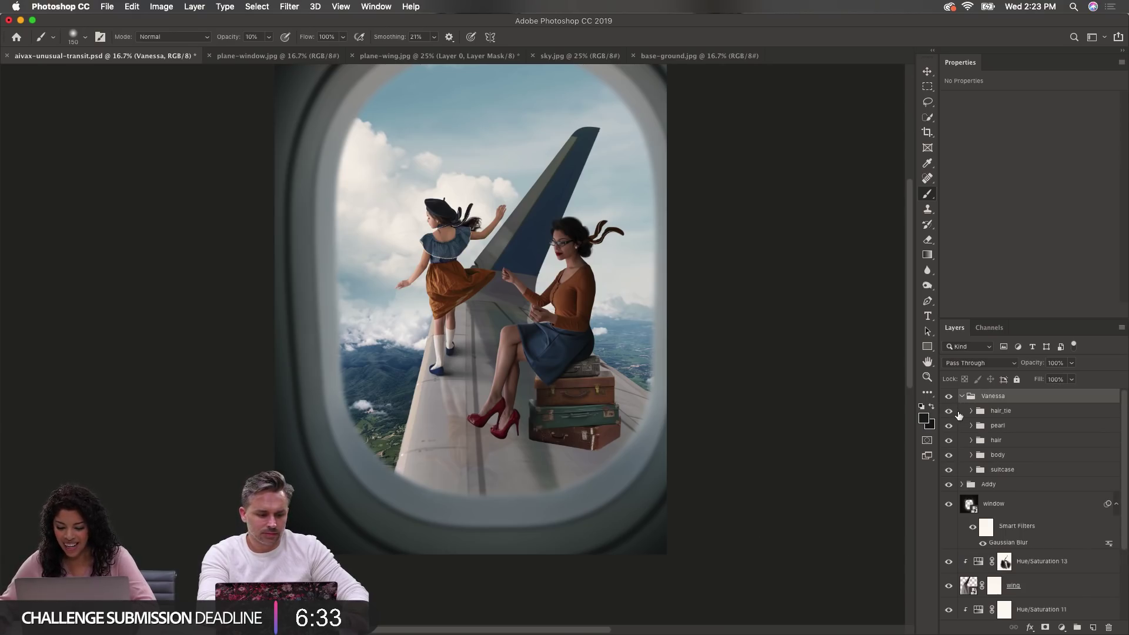
pyautogui.click(970, 411)
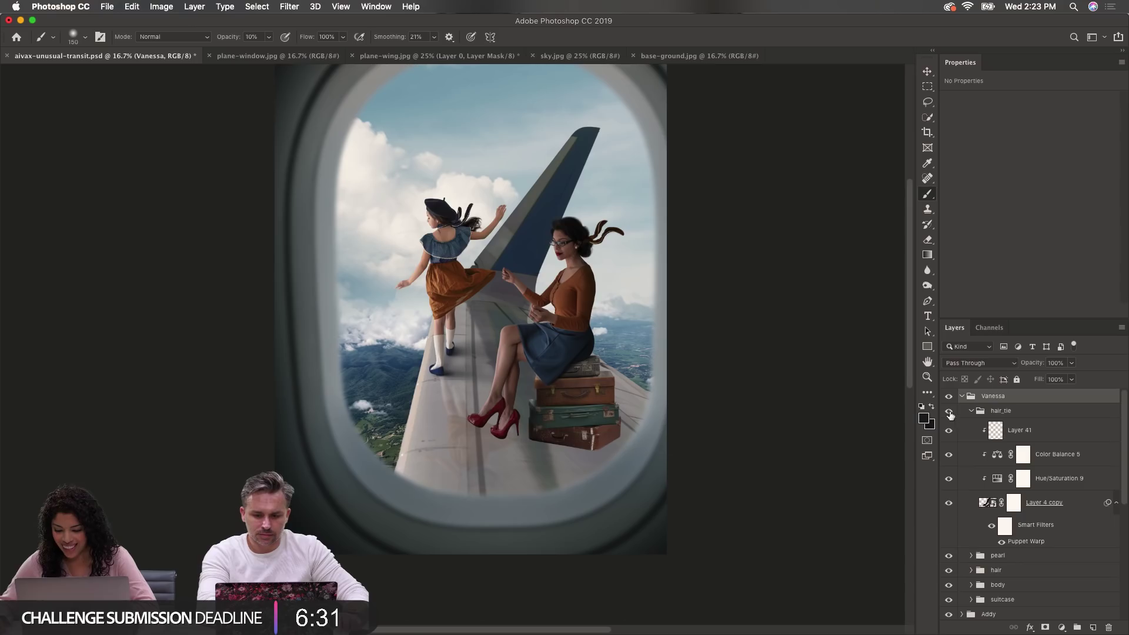
pyautogui.click(949, 413)
pyautogui.click(971, 411)
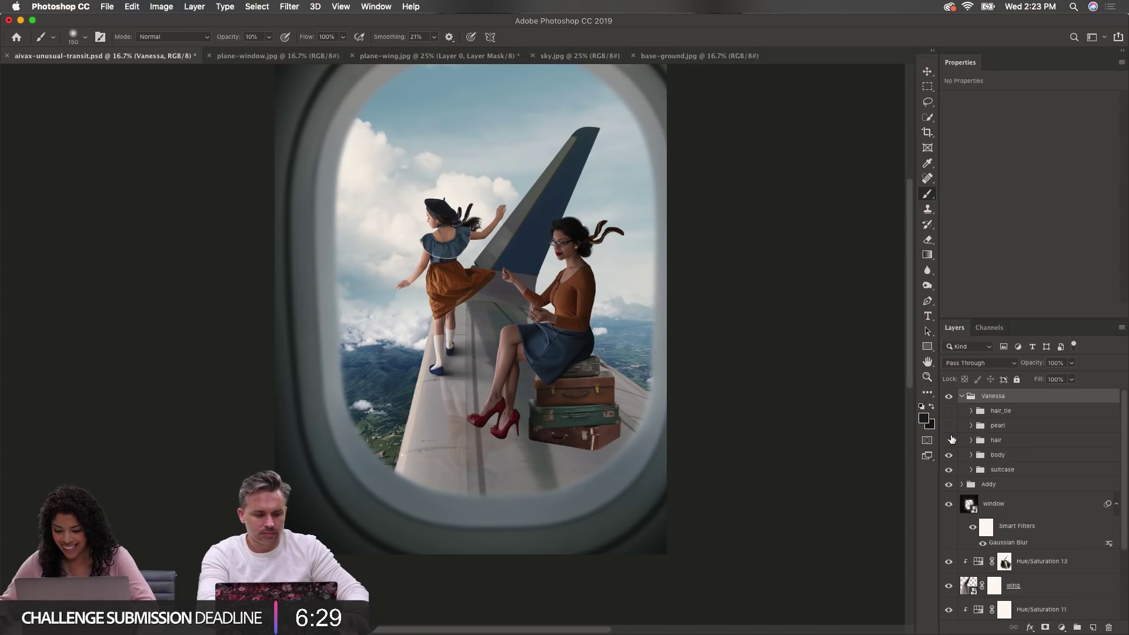
pyautogui.click(949, 440)
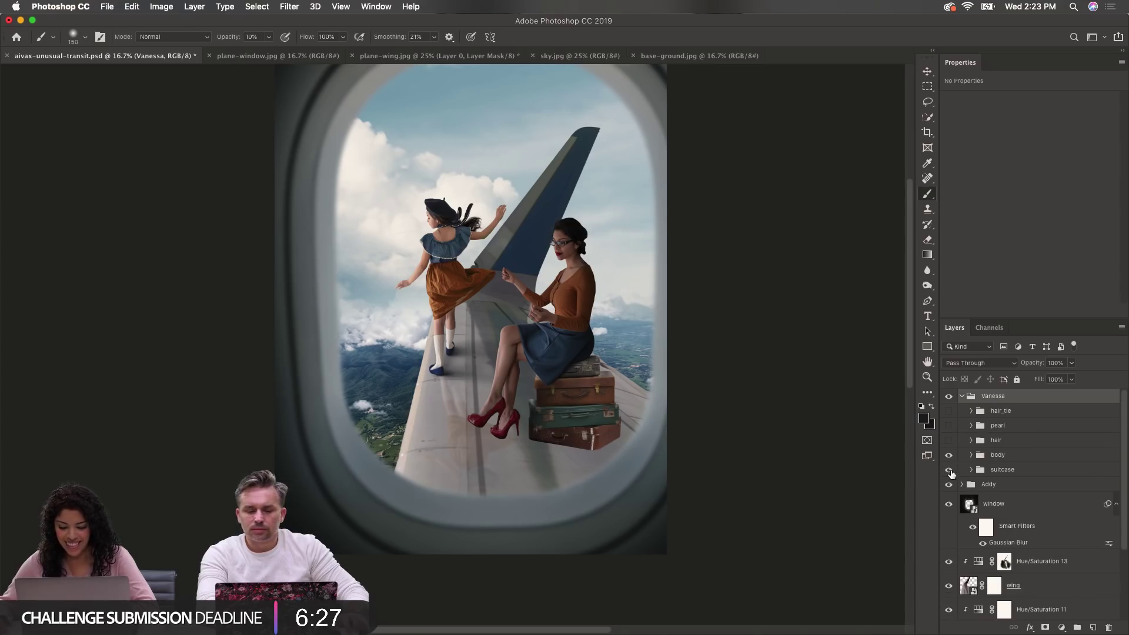
# Step: Hide every layer clipped above Layer 42 in the body group, from Layer 65 down to shoe_shadow
pyautogui.keyDown('super'); pyautogui.click(546, 345); pyautogui.keyUp('super')
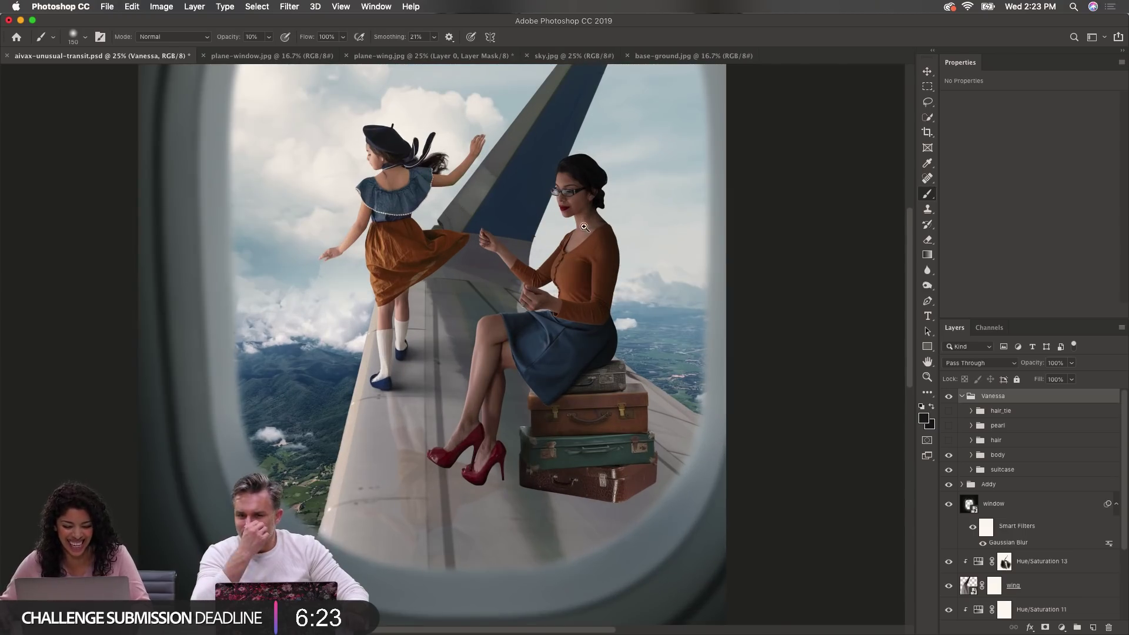
pyautogui.click(971, 455)
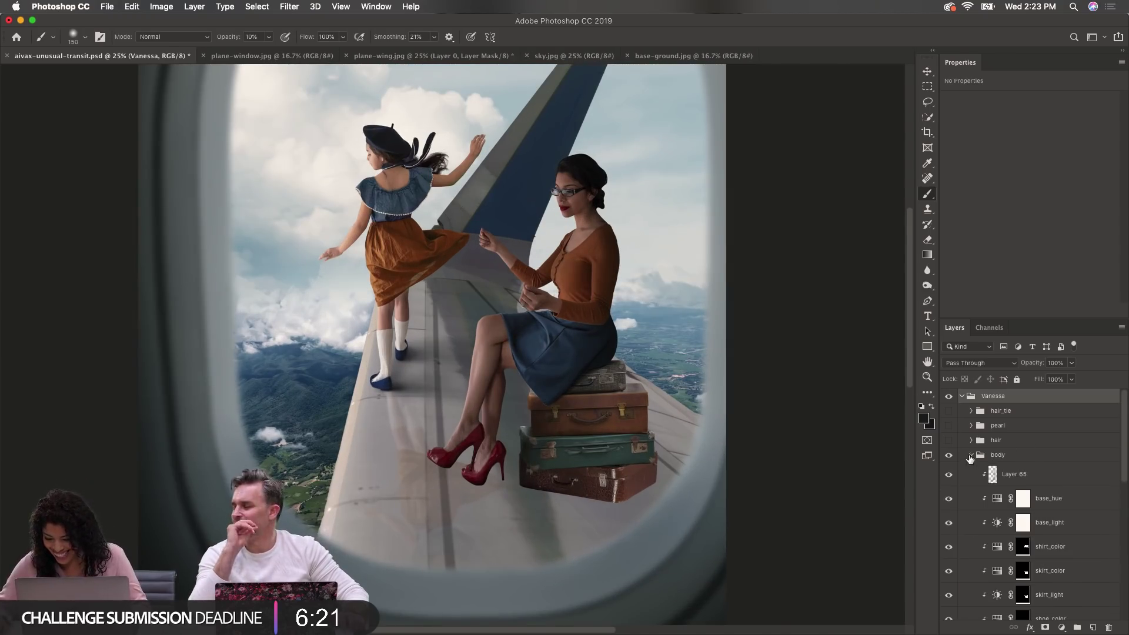
pyautogui.moveTo(946, 481); pyautogui.dragTo(947, 594)
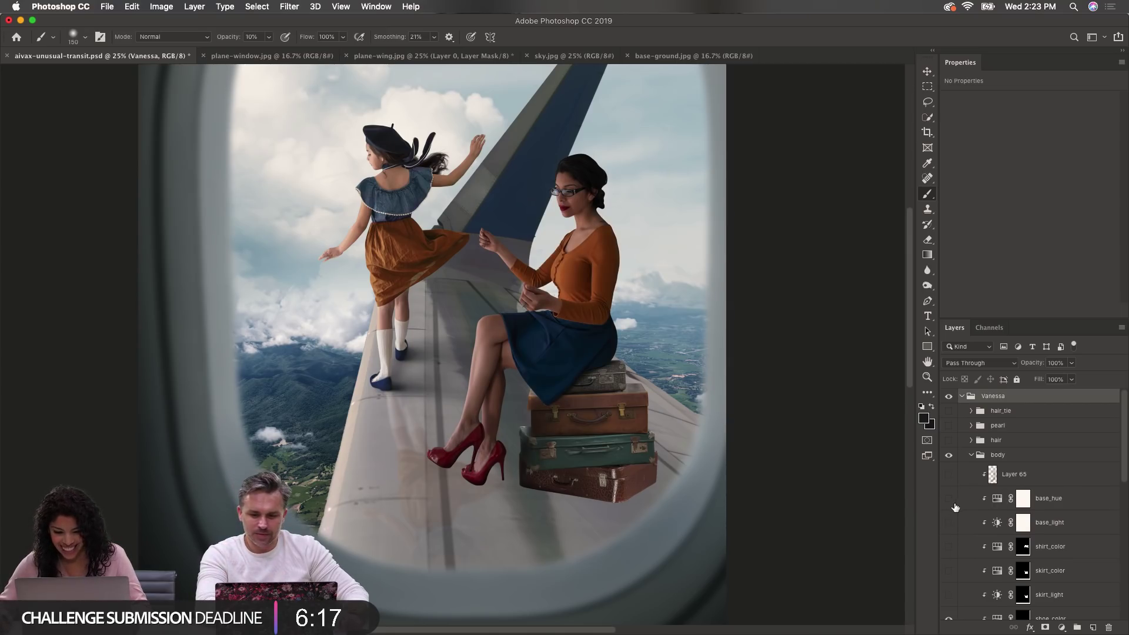
pyautogui.scroll(-5, 953, 507)
pyautogui.moveTo(948, 491); pyautogui.dragTo(962, 517)
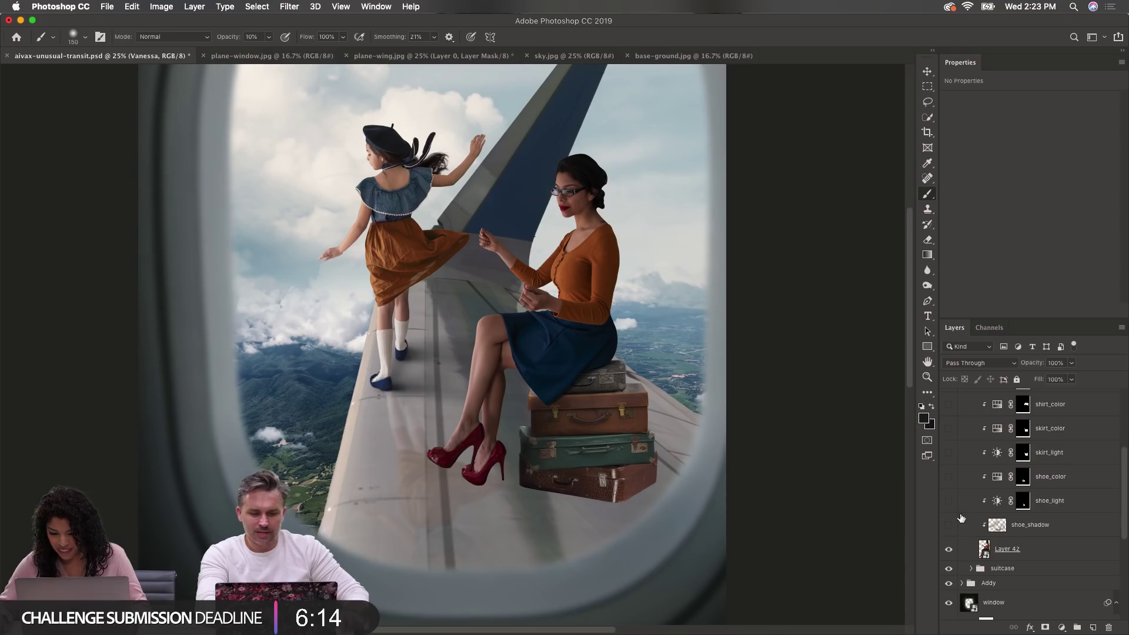
# Step: Hide every layer clipped above the wrap layer in the suitcase group, from Hue/Saturation 7 down to Layer 25
pyautogui.click(972, 570)
pyautogui.scroll(-4, 976, 573)
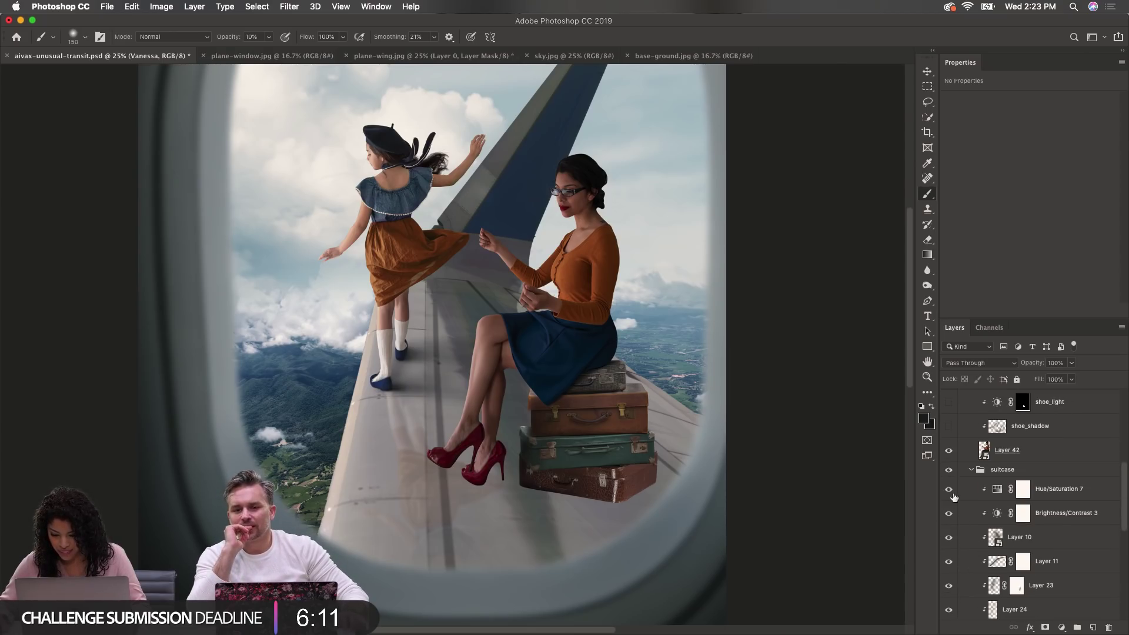
pyautogui.moveTo(954, 497); pyautogui.dragTo(949, 609)
pyautogui.scroll(-3, 963, 568)
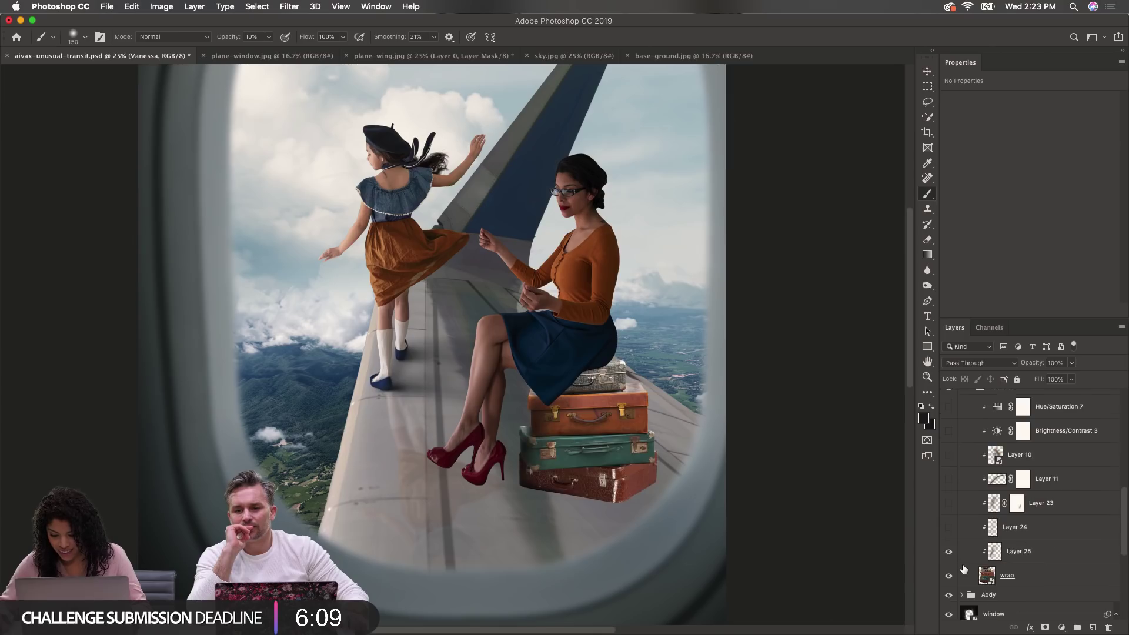
pyautogui.click(948, 551)
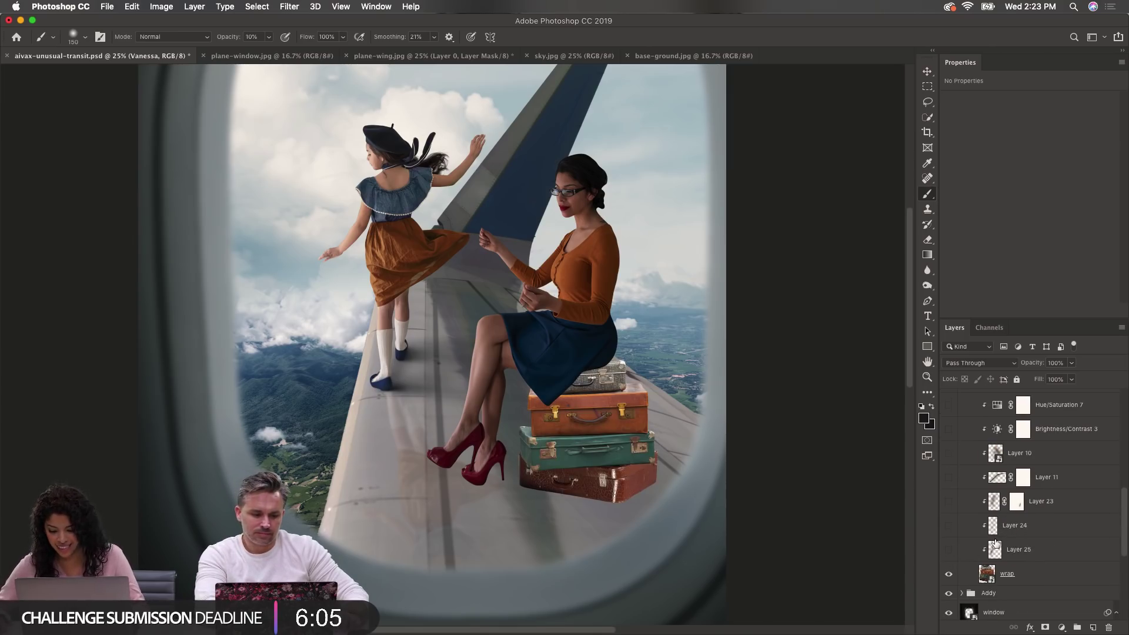
# Step: Examine the hidden adjustment and paint layers in the body and suitcase groups
pyautogui.scroll(2, 982, 513)
pyautogui.scroll(-3, 979, 541)
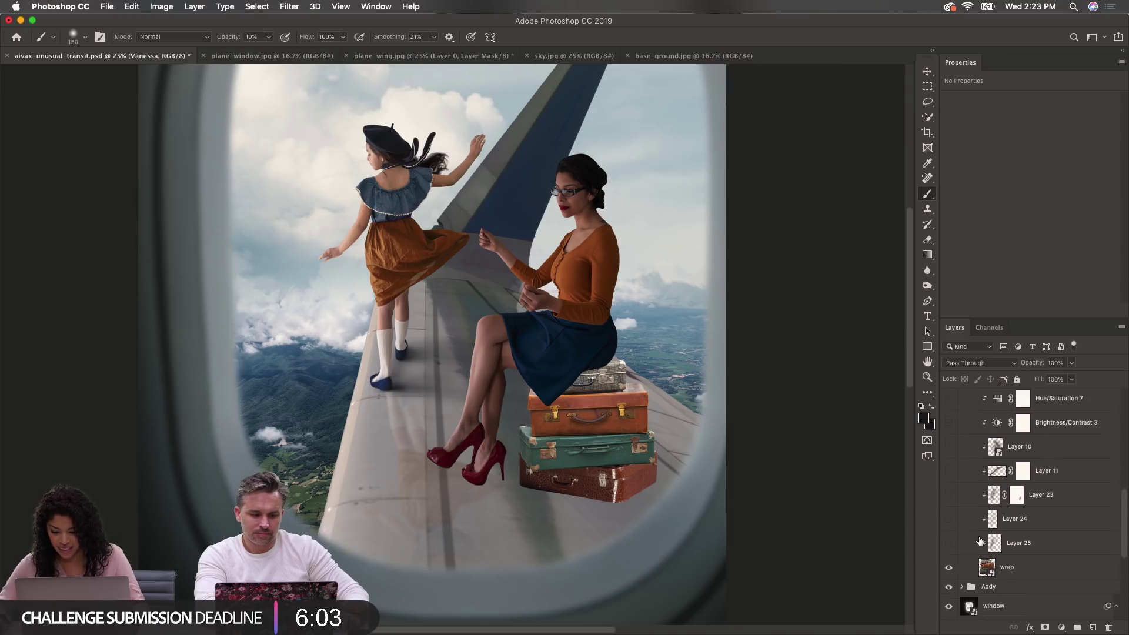
pyautogui.scroll(5, 979, 541)
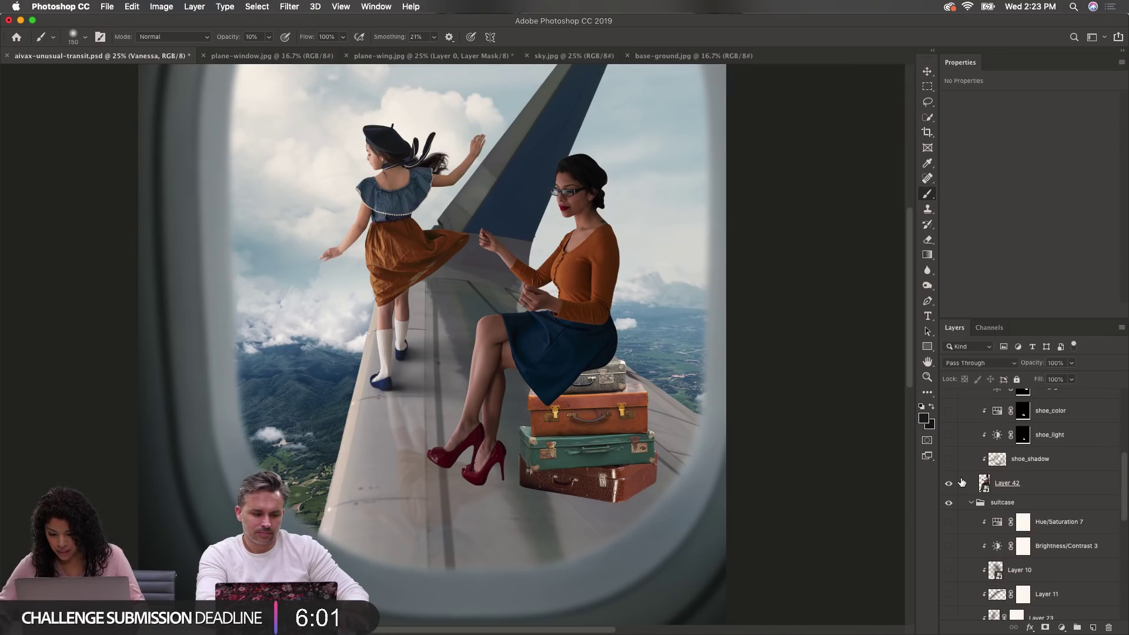
pyautogui.scroll(8, 967, 476)
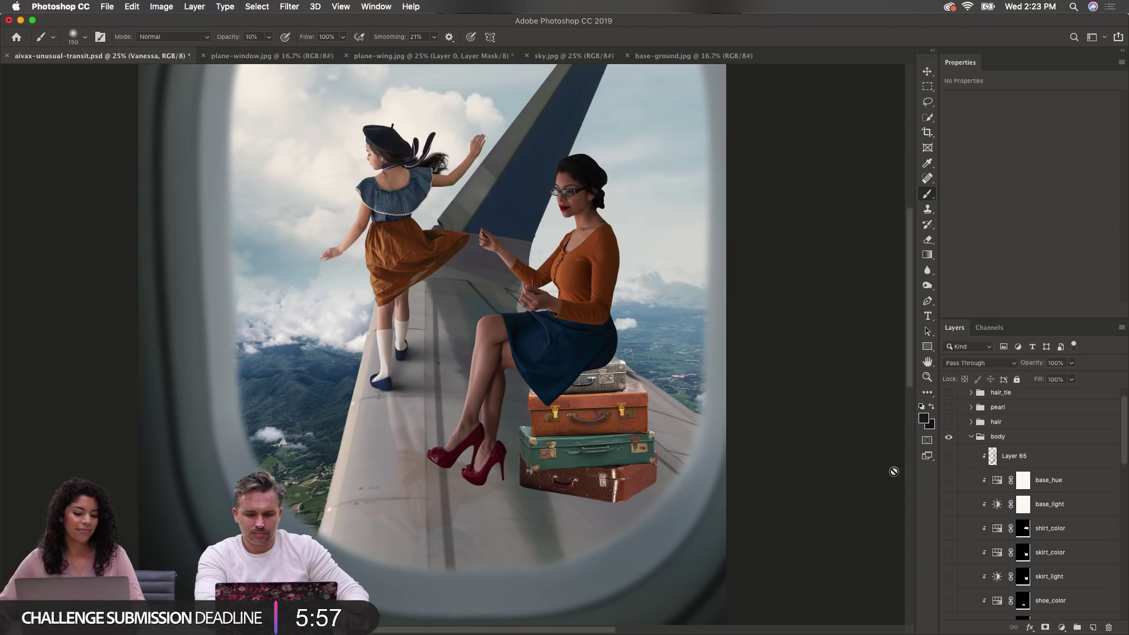
pyautogui.scroll(-15, 1023, 497)
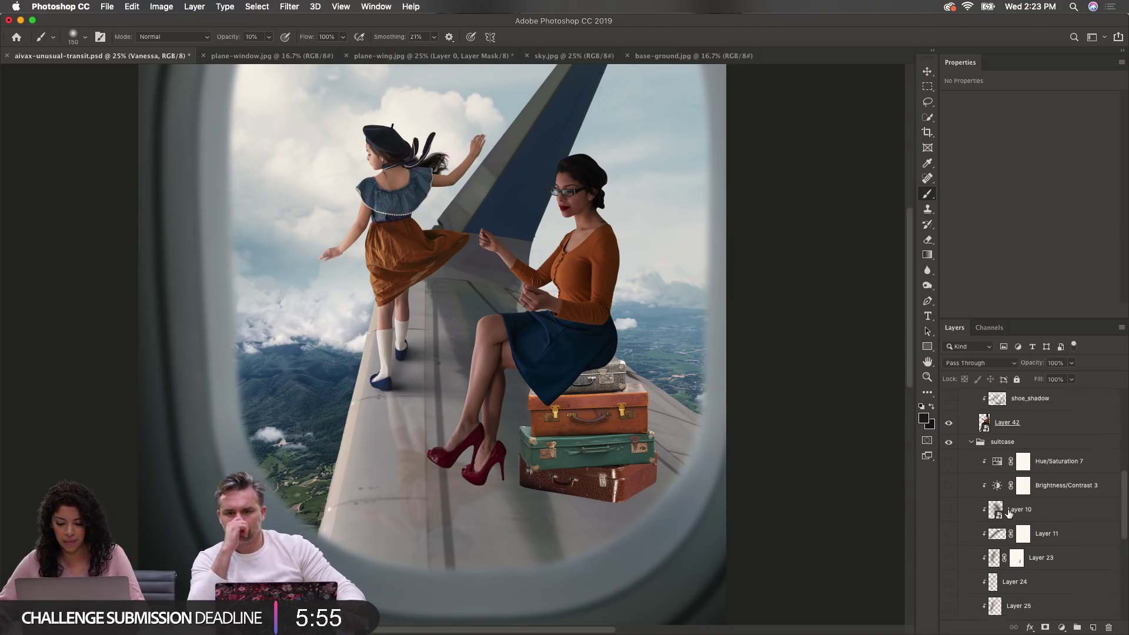
pyautogui.scroll(-3, 1008, 510)
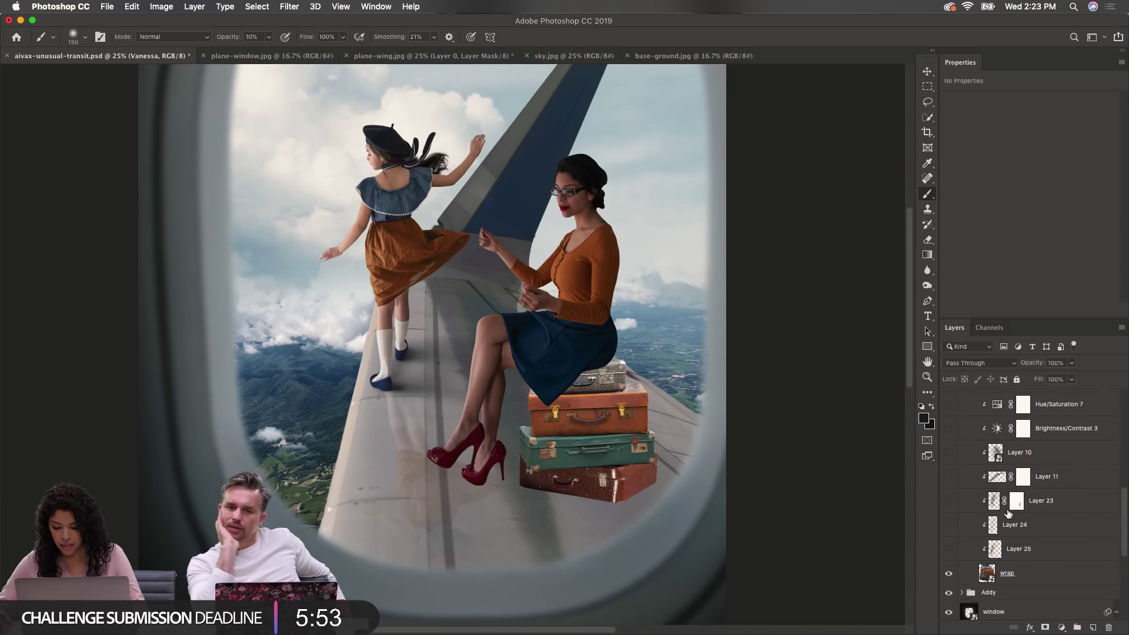
pyautogui.scroll(3, 1008, 513)
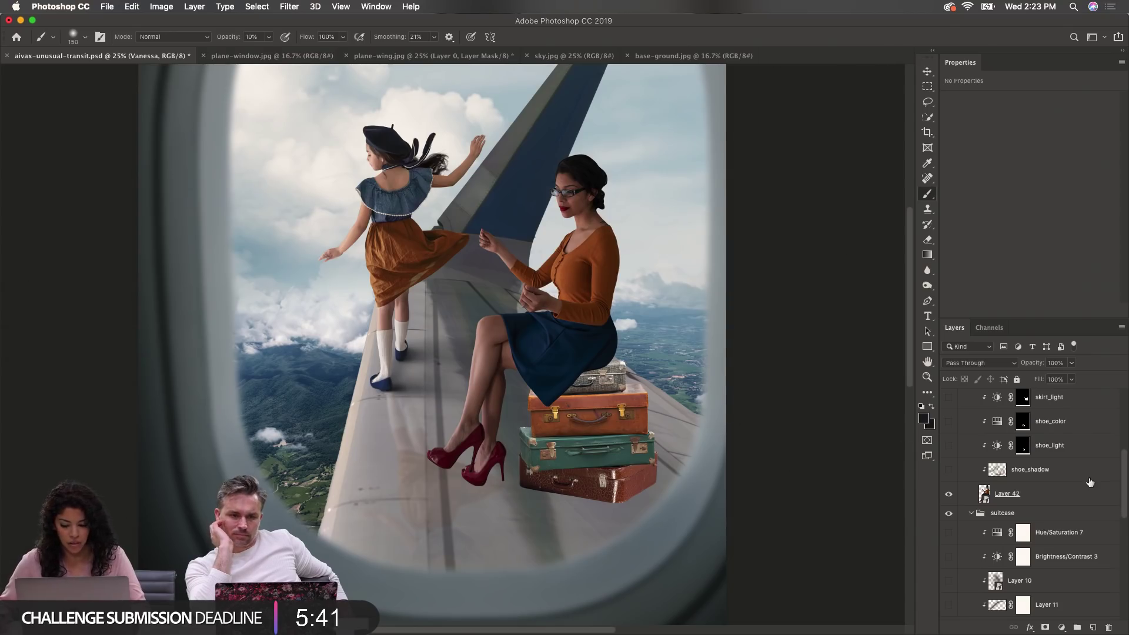
# Step: Turn on Layer 25, Layer 24 and Layer 23 one by one in the suitcase group, checking Layer 23 off and on
pyautogui.scroll(-5, 1089, 482)
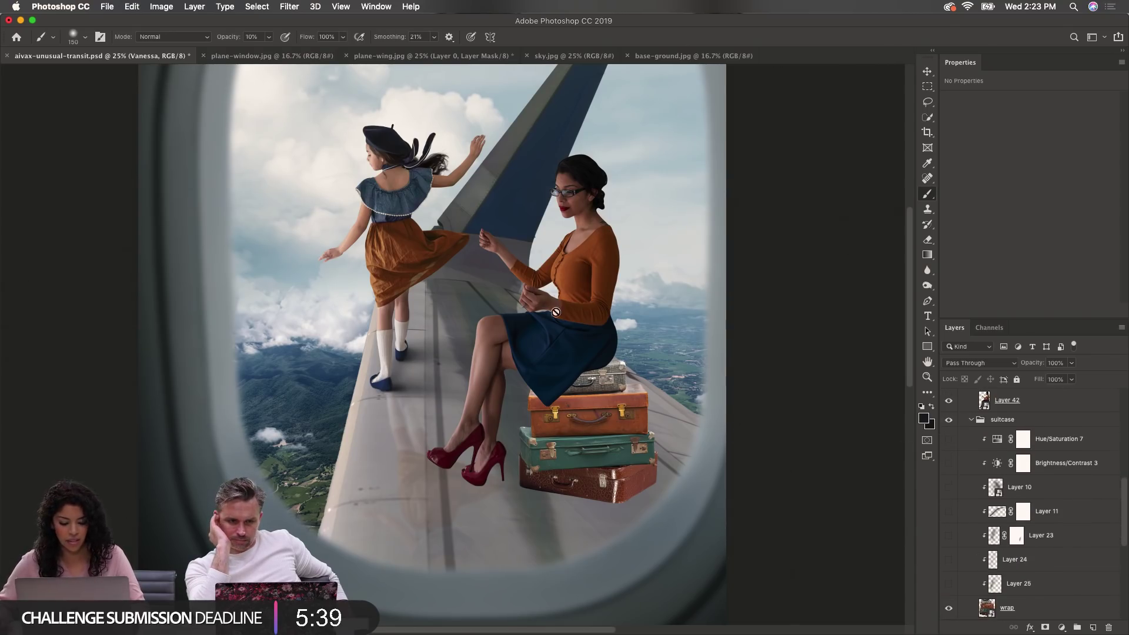
pyautogui.scroll(1, 556, 293)
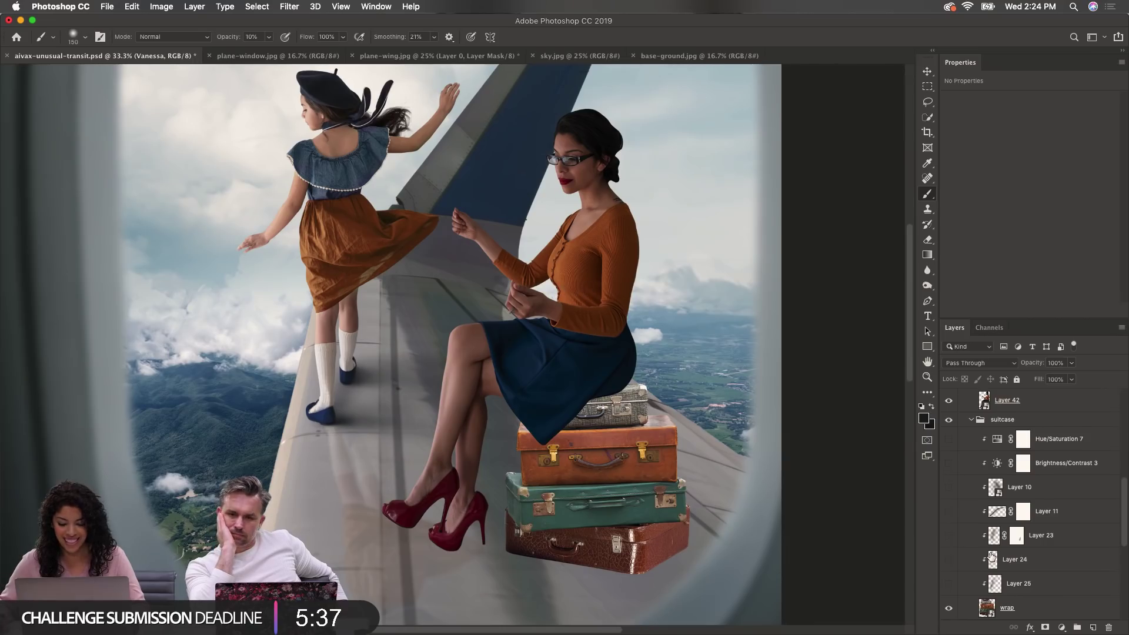
pyautogui.scroll(-2, 992, 555)
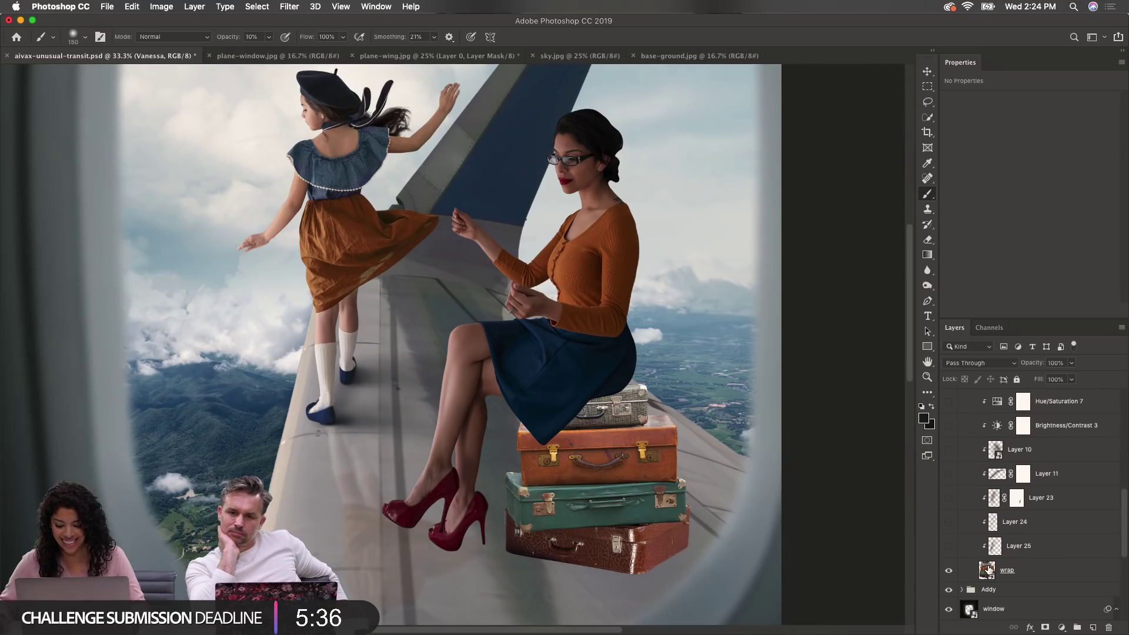
pyautogui.click(948, 547)
pyautogui.click(947, 553)
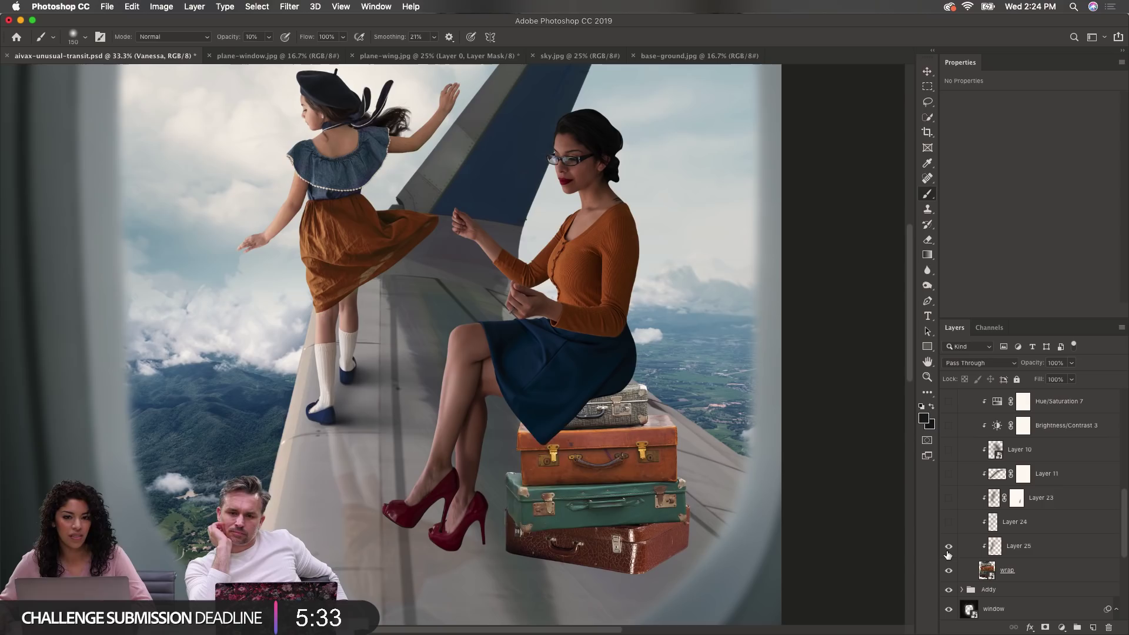
pyautogui.click(947, 553)
pyautogui.click(948, 522)
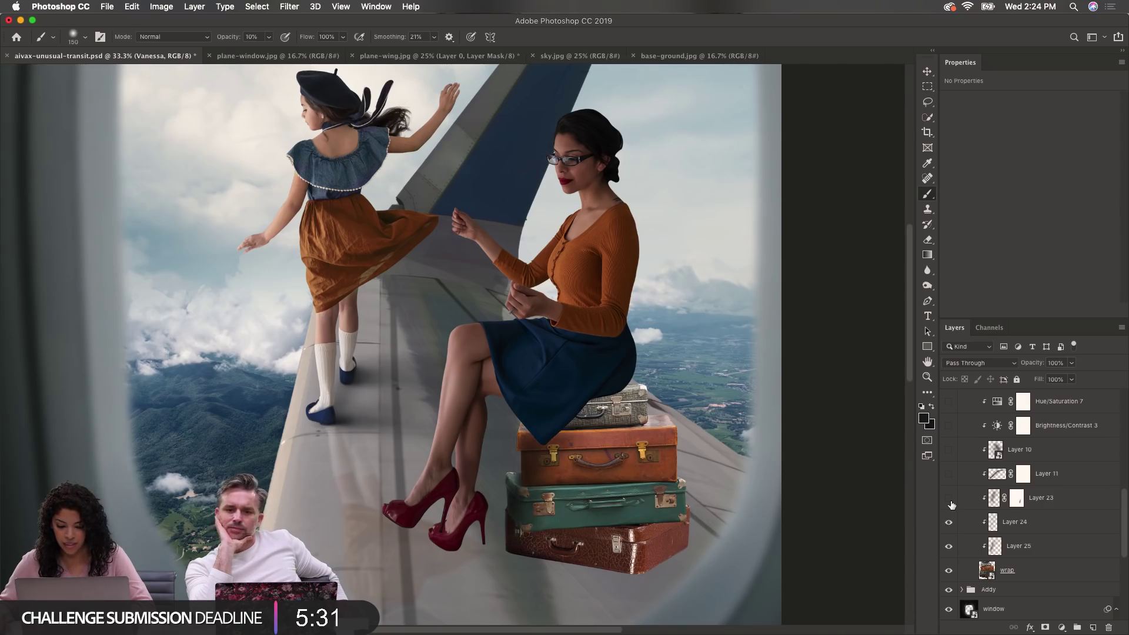
pyautogui.click(948, 499)
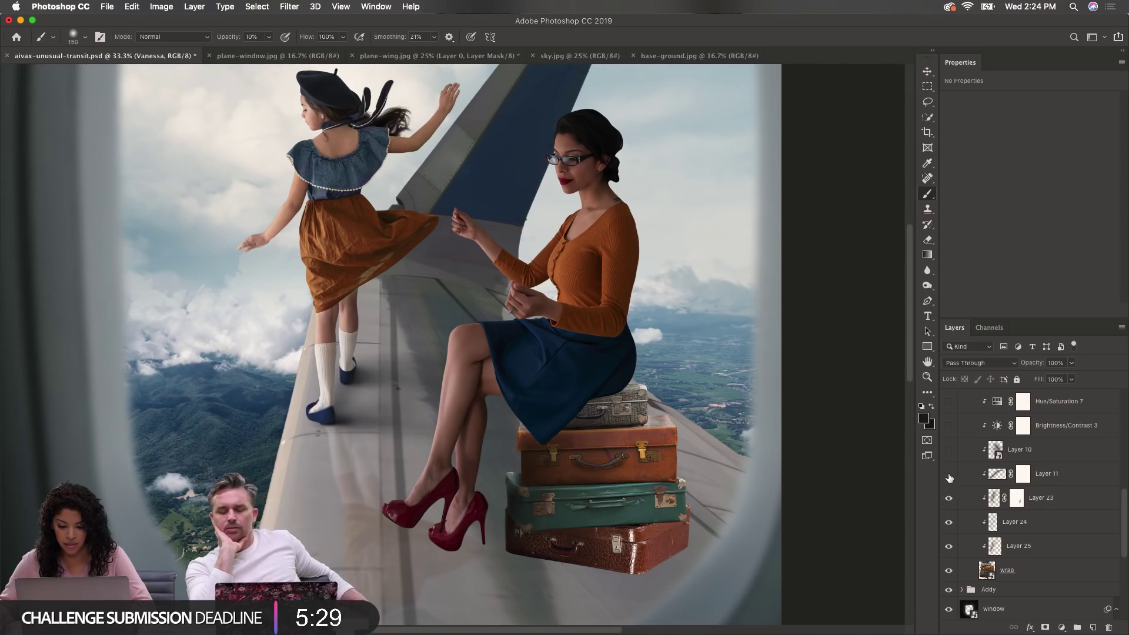
pyautogui.click(950, 501)
pyautogui.click(948, 498)
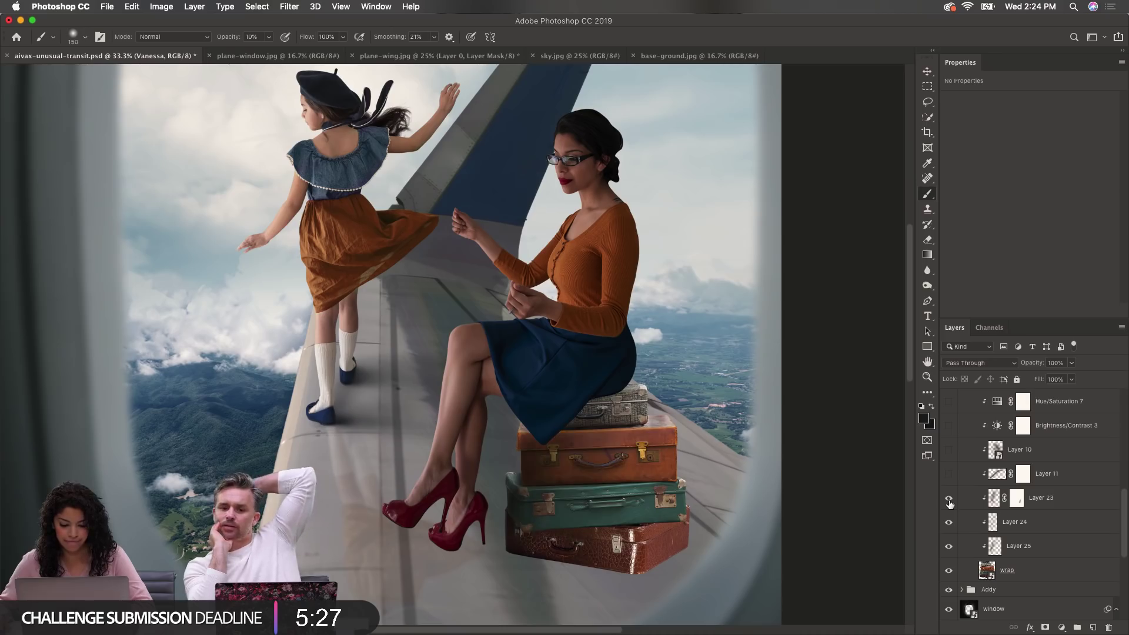
# Step: Show Layer 11, Layer 10 and the Brightness/Contrast 3 and Hue/Saturation 7 adjustments in the suitcase group
pyautogui.click(948, 474)
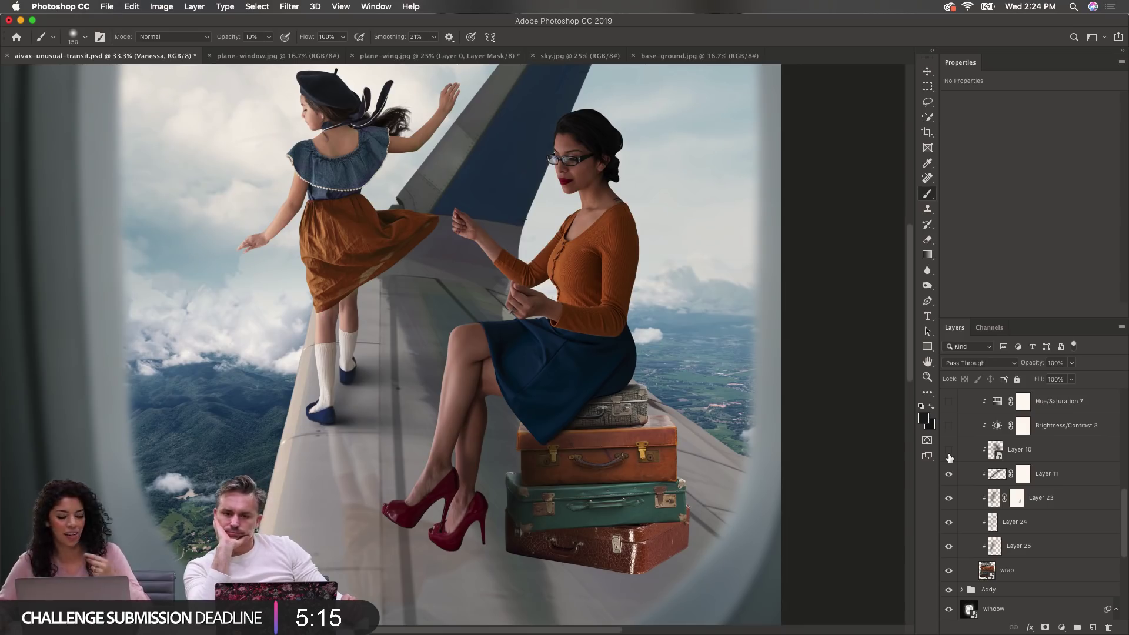
pyautogui.click(949, 457)
pyautogui.click(949, 457)
pyautogui.click(949, 457)
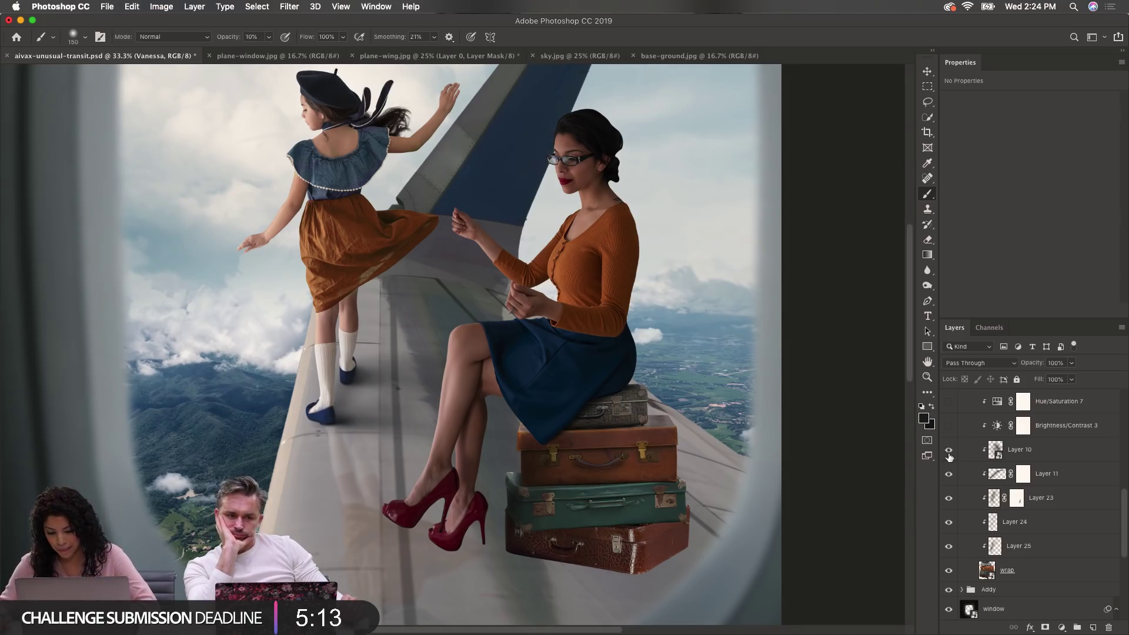
pyautogui.scroll(-2, 958, 464)
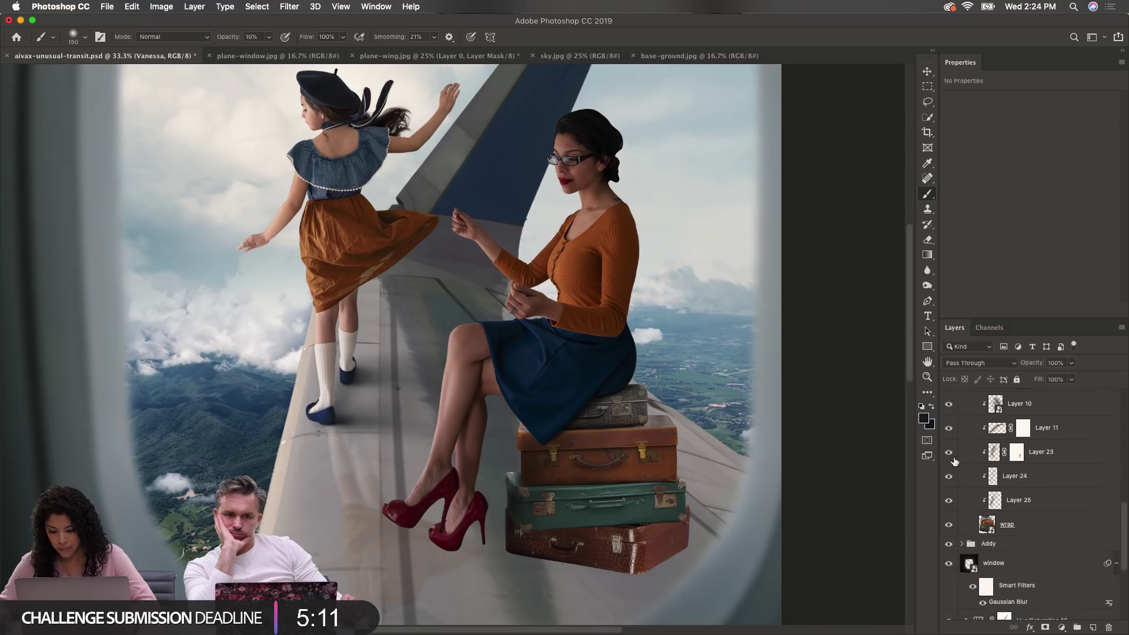
pyautogui.scroll(5, 954, 461)
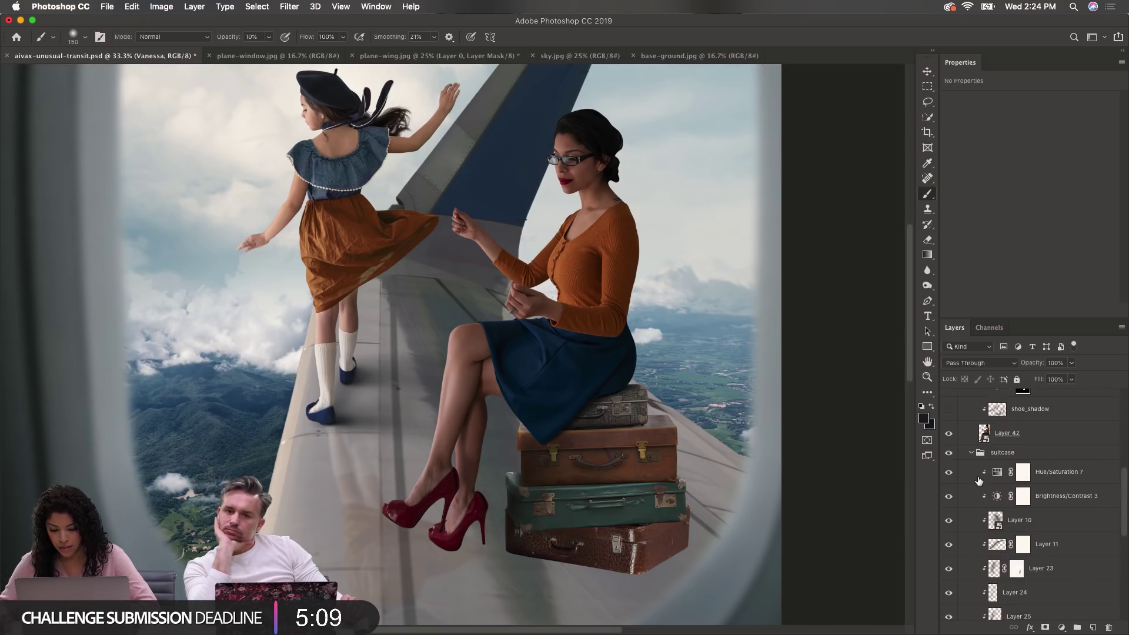
# Step: Show the shoe_shadow, shoe_light and shoe_color layers affecting the seated woman's red shoes
pyautogui.scroll(2, 979, 481)
pyautogui.scroll(1, 963, 484)
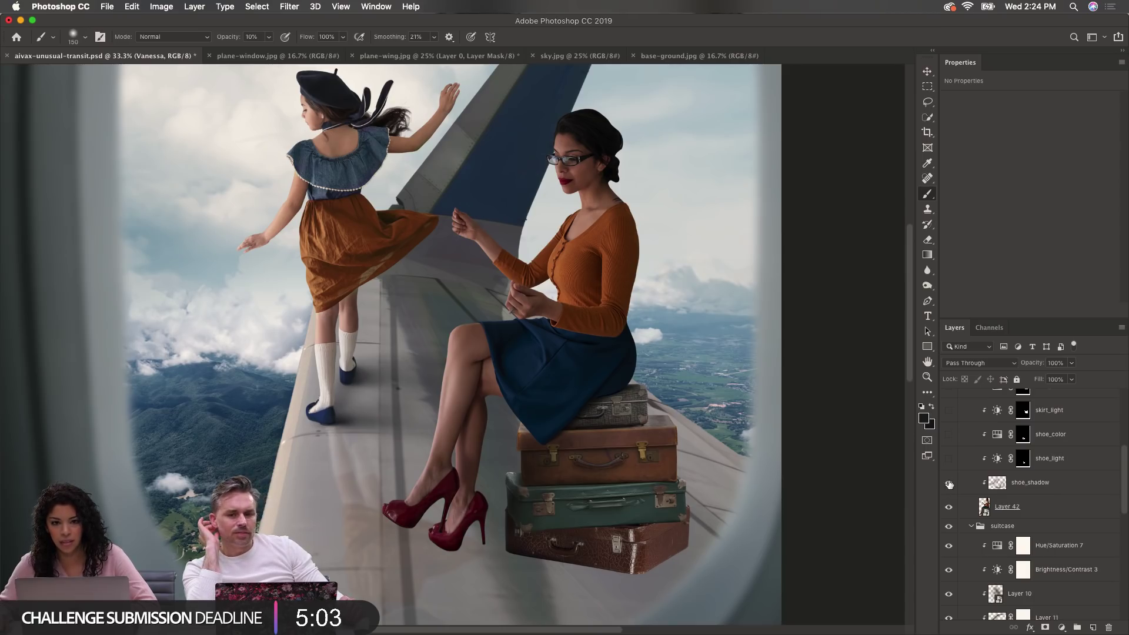
pyautogui.scroll(1, 948, 483)
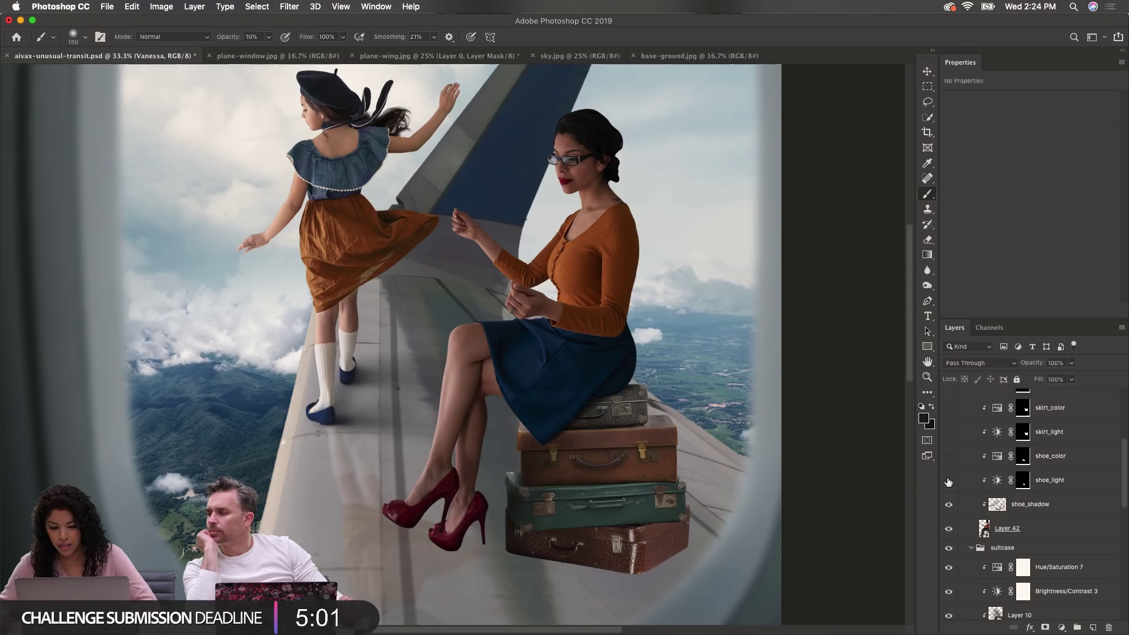
pyautogui.click(949, 481)
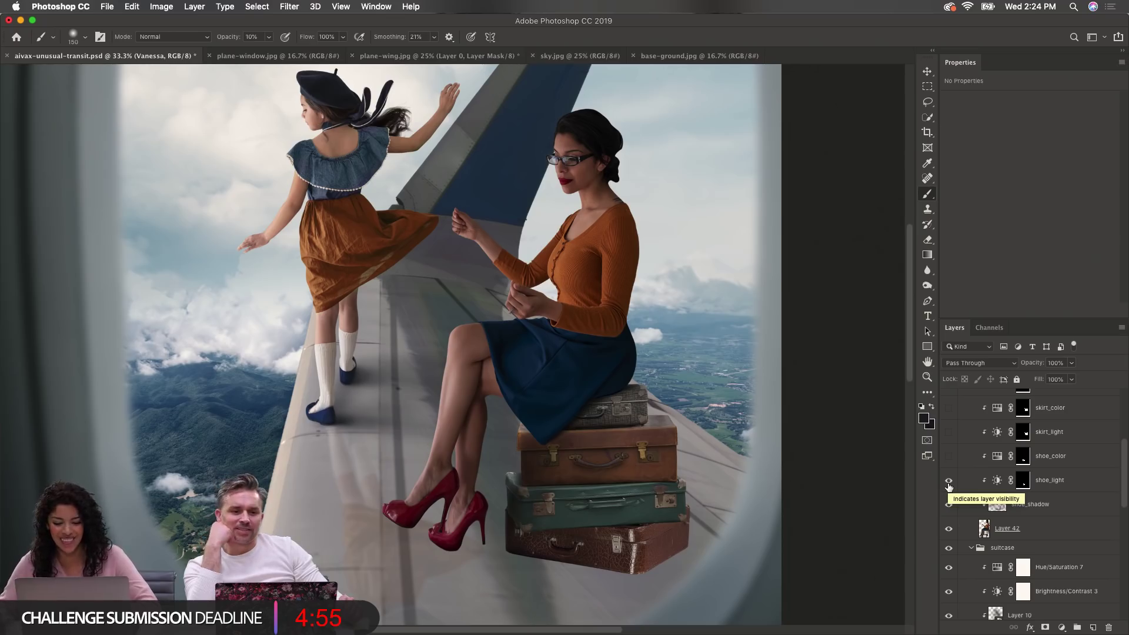
pyautogui.click(949, 457)
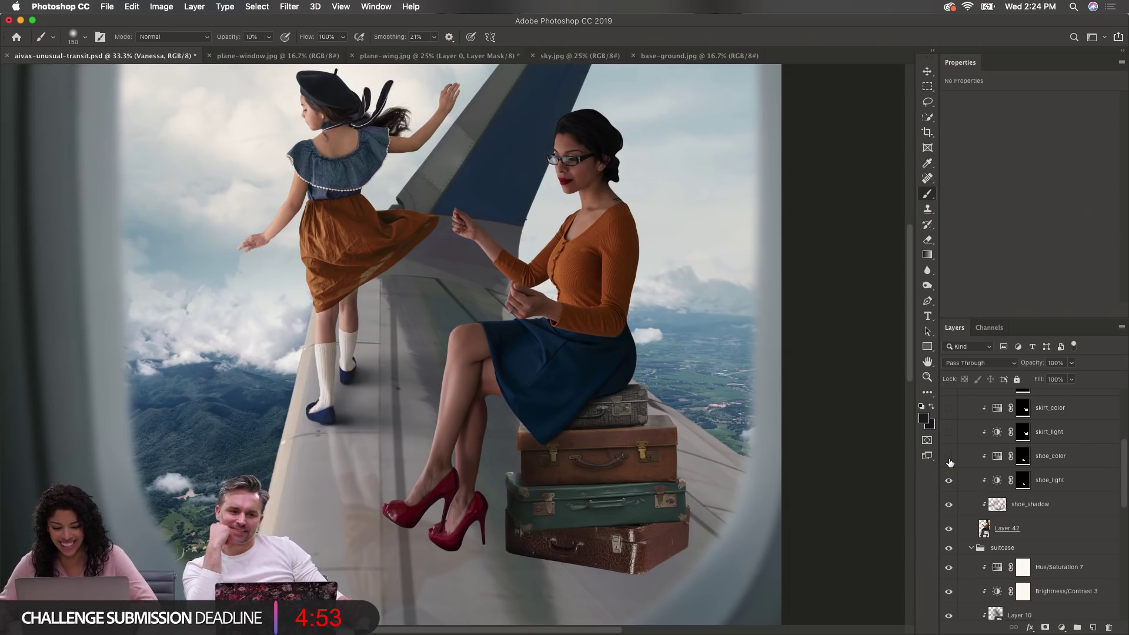
# Step: Turn on the skirt_light, skirt_color and shirt_color adjustments, comparing the skirt with and without skirt_light
pyautogui.click(948, 433)
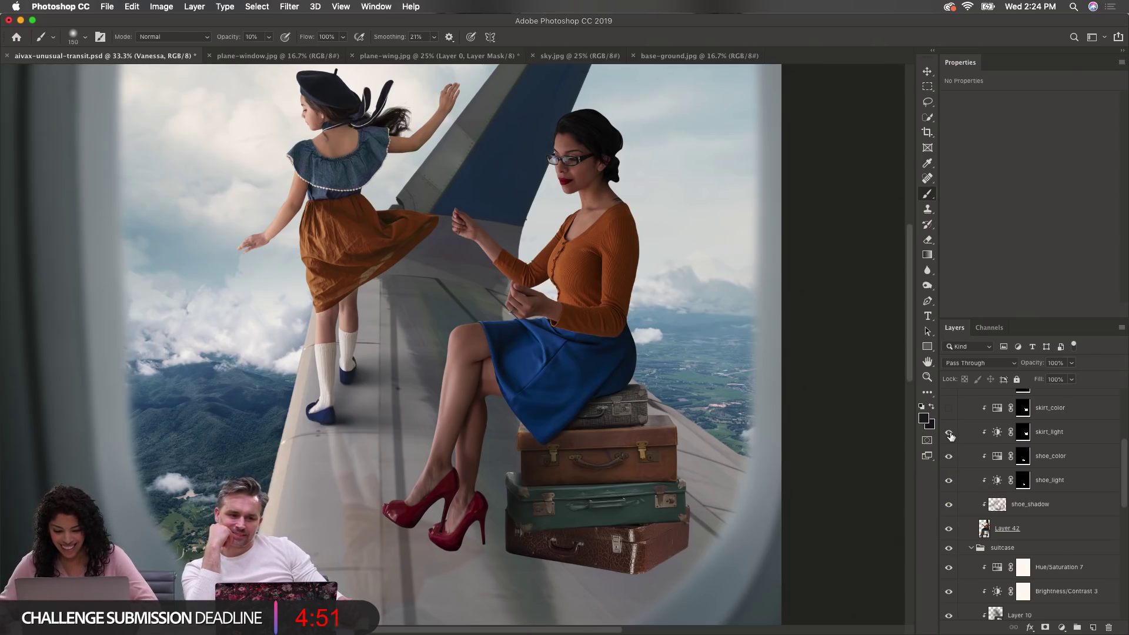
pyautogui.click(948, 434)
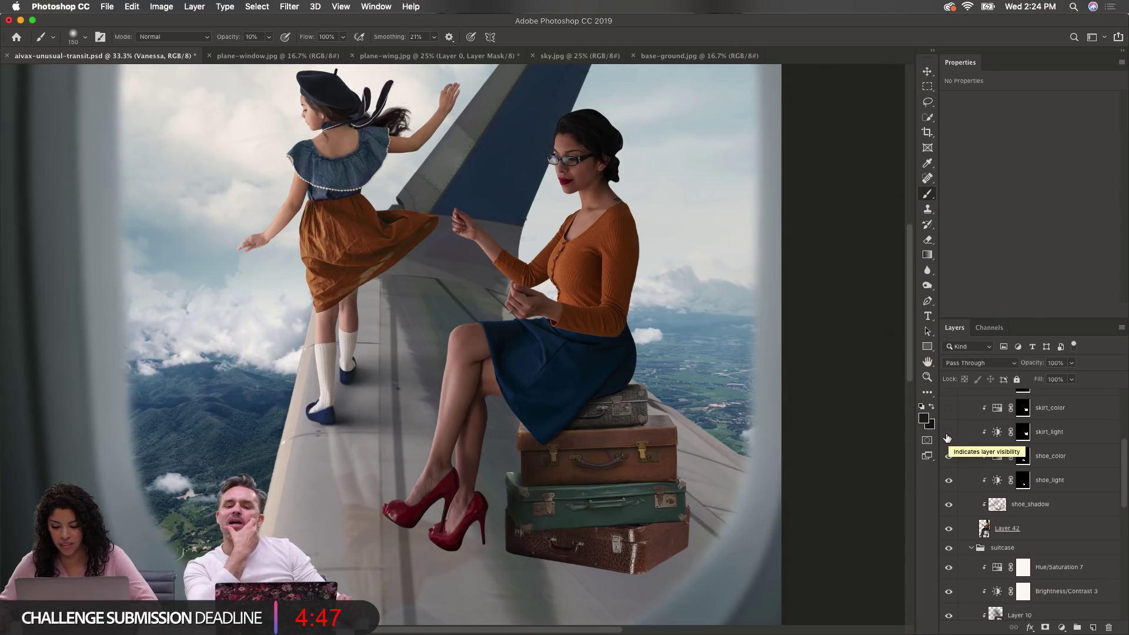
pyautogui.scroll(2, 946, 456)
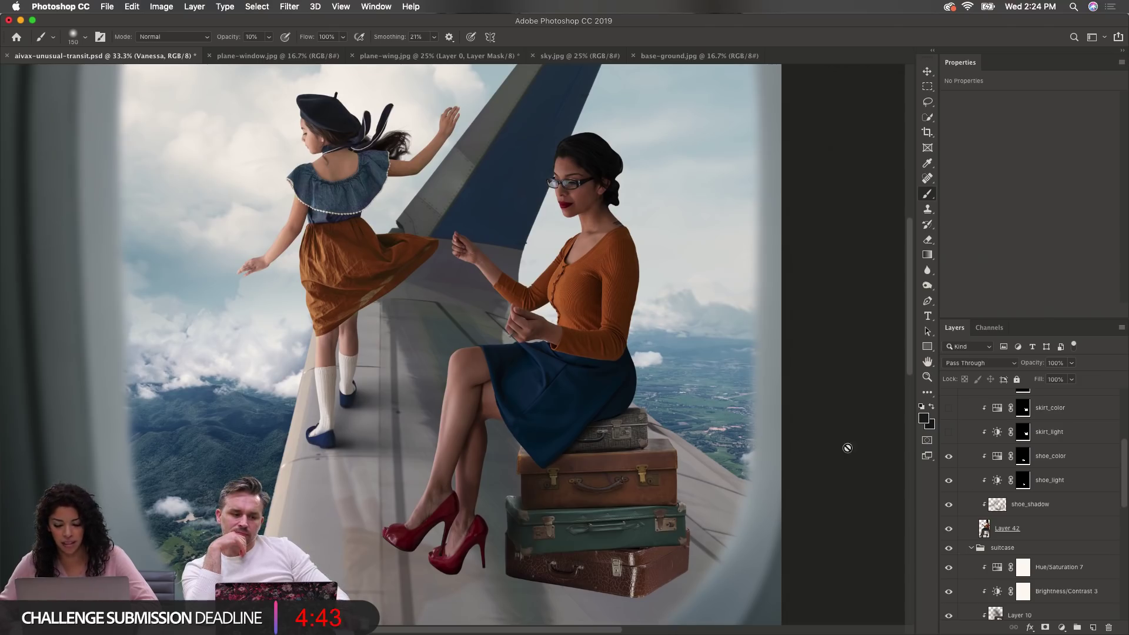
pyautogui.click(948, 432)
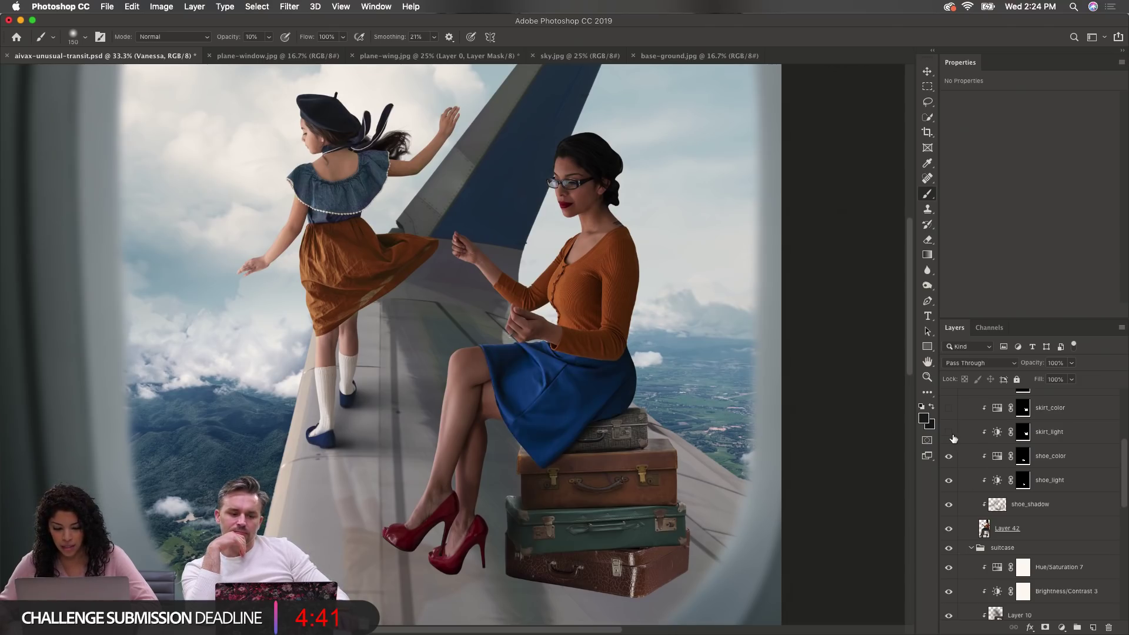
pyautogui.click(953, 436)
pyautogui.click(948, 432)
pyautogui.scroll(2, 951, 442)
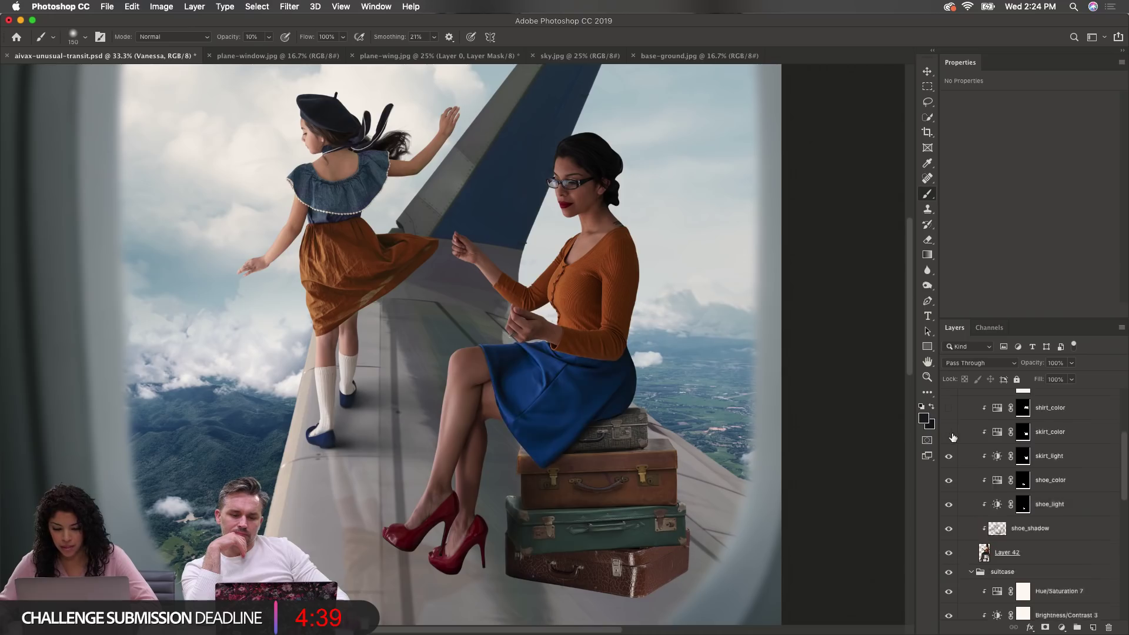
pyautogui.click(948, 459)
pyautogui.click(949, 436)
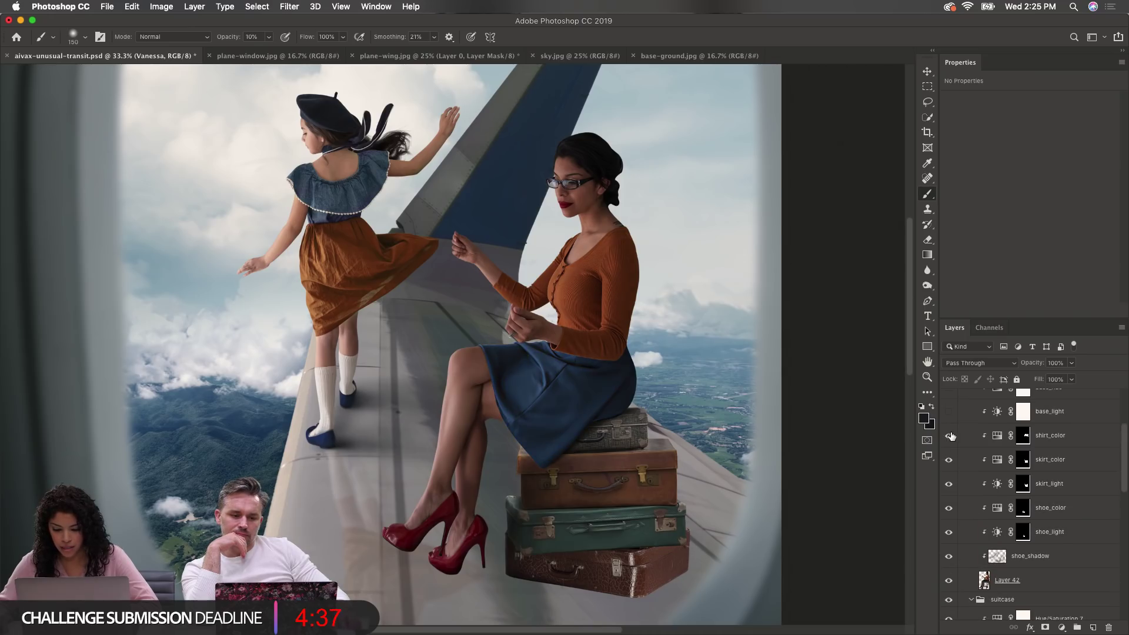
# Step: Show base_light, base_hue and Layer 65 in the body group, toggling Layer 65 to compare its effect
pyautogui.click(949, 411)
pyautogui.scroll(2, 959, 463)
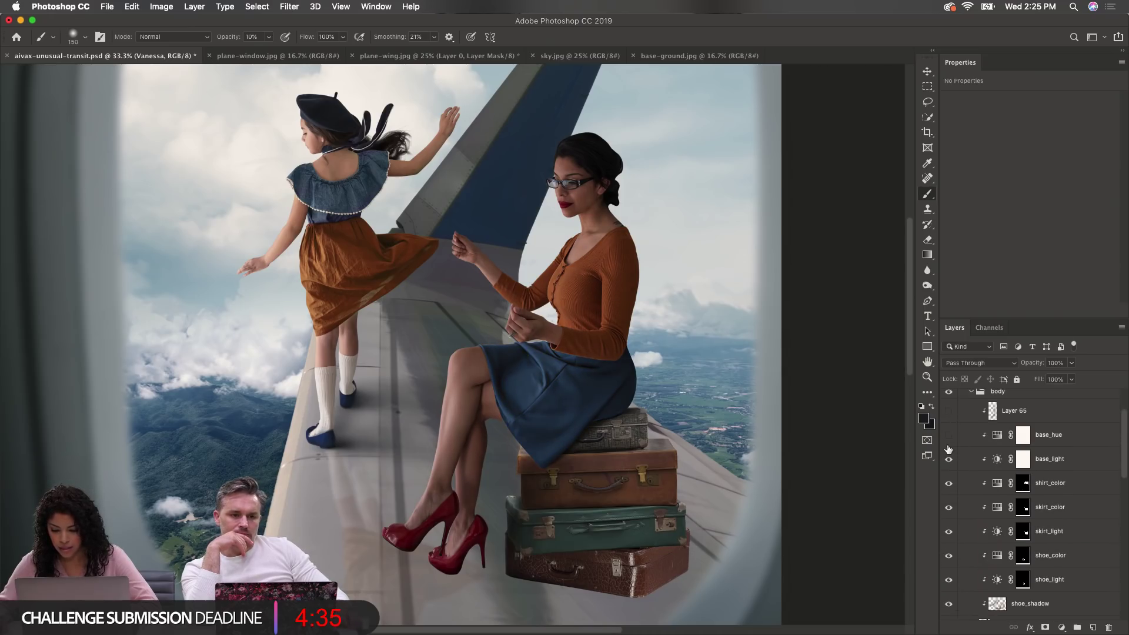
pyautogui.click(948, 435)
pyautogui.scroll(2, 950, 441)
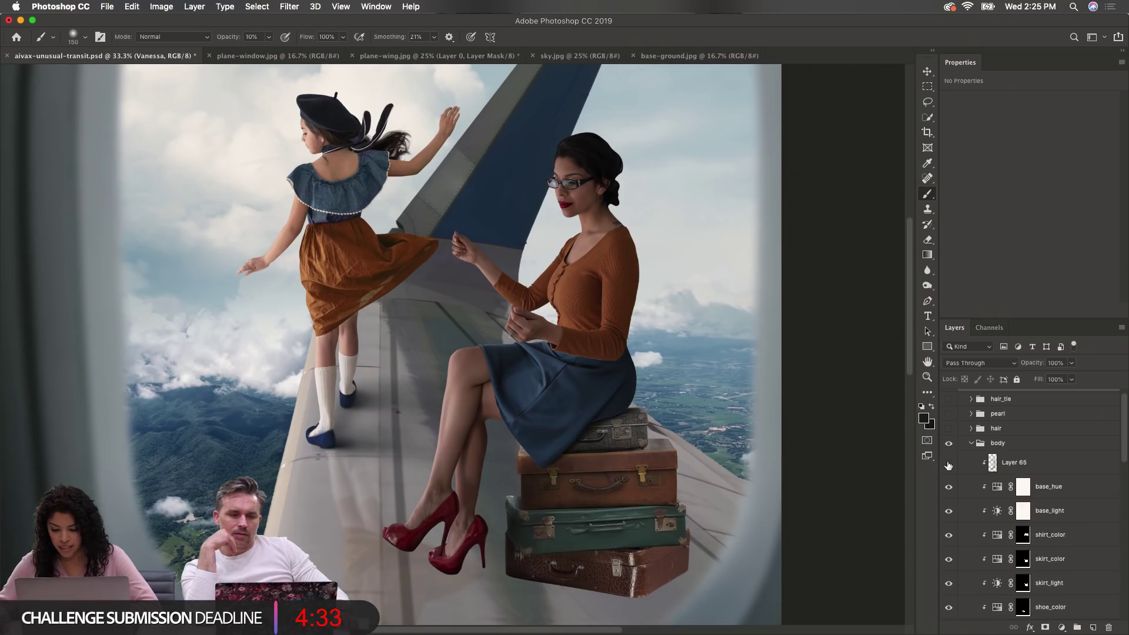
pyautogui.click(948, 465)
pyautogui.click(949, 465)
pyautogui.click(949, 465)
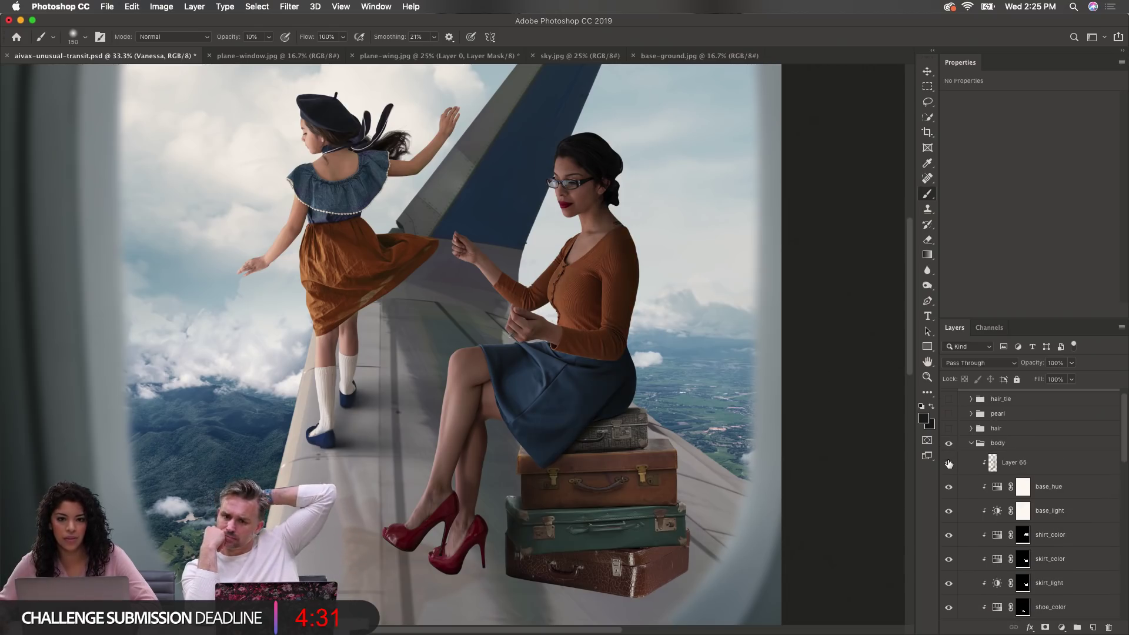
pyautogui.click(948, 464)
pyautogui.click(949, 464)
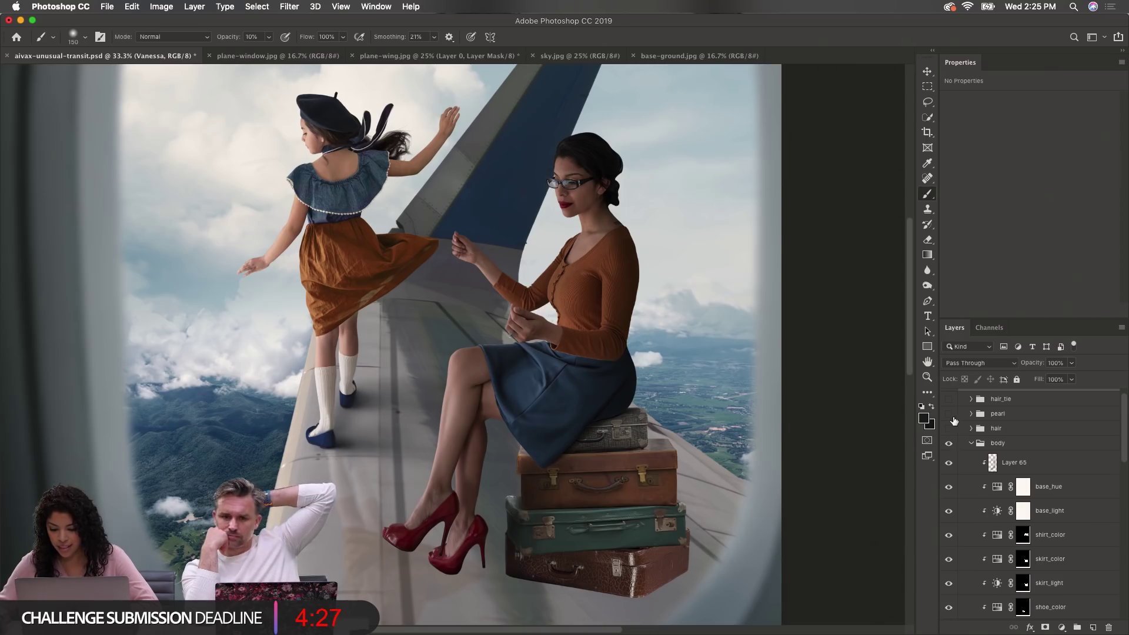
# Step: Collapse the body group, expand the hair group and make it visible with its Layer 38 hidden
pyautogui.keyDown('super'); pyautogui.click(662, 312); pyautogui.keyUp('super')
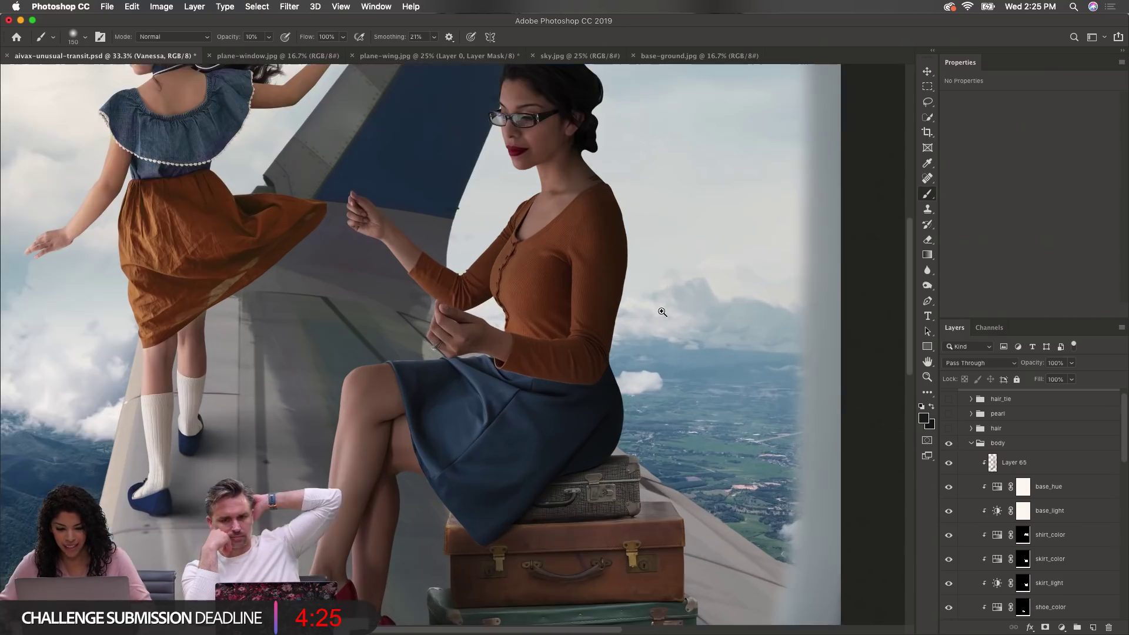
pyautogui.keyDown('super'); pyautogui.click(662, 308); pyautogui.keyUp('super')
pyautogui.keyDown('super'); pyautogui.click(611, 276); pyautogui.keyUp('super')
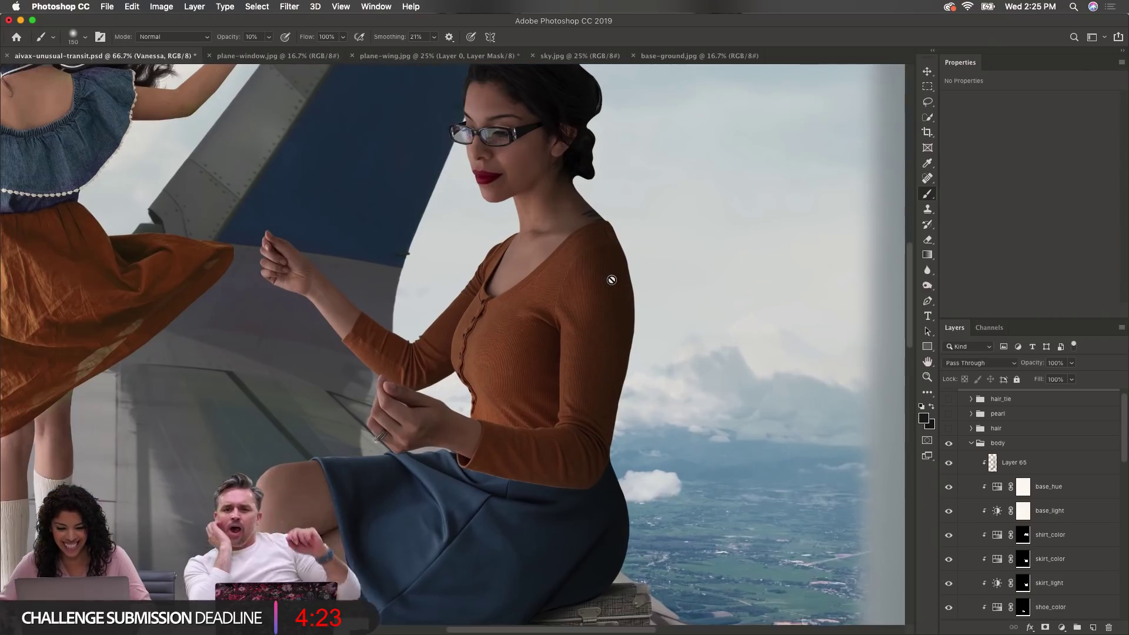
pyautogui.scroll(1, 612, 280)
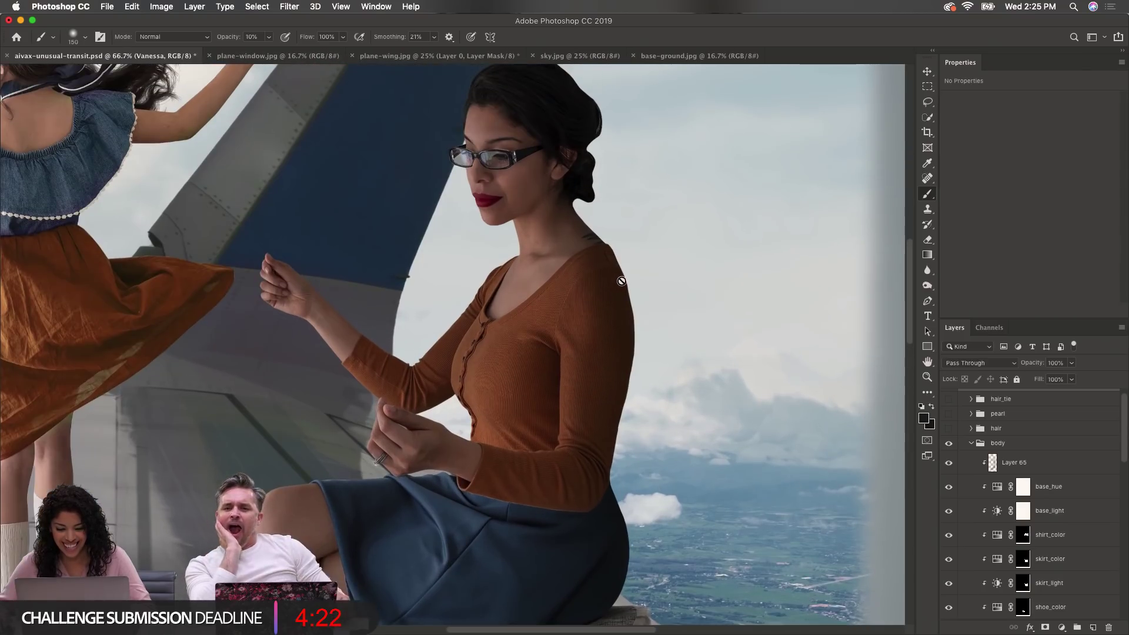
pyautogui.click(971, 442)
pyautogui.click(971, 428)
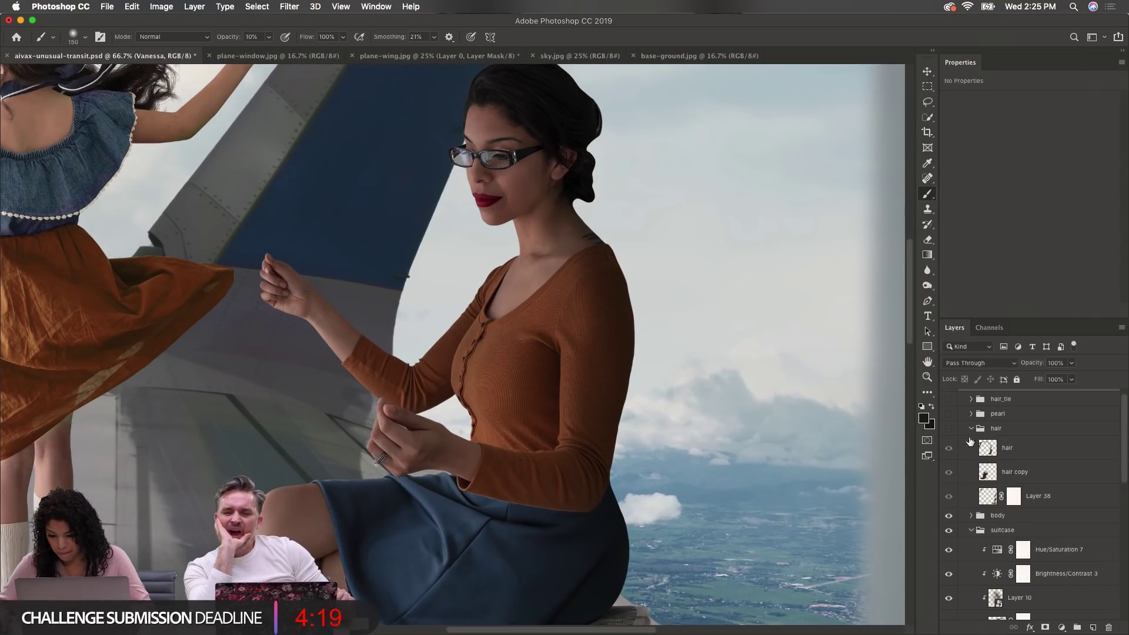
pyautogui.click(951, 499)
pyautogui.scroll(3, 674, 330)
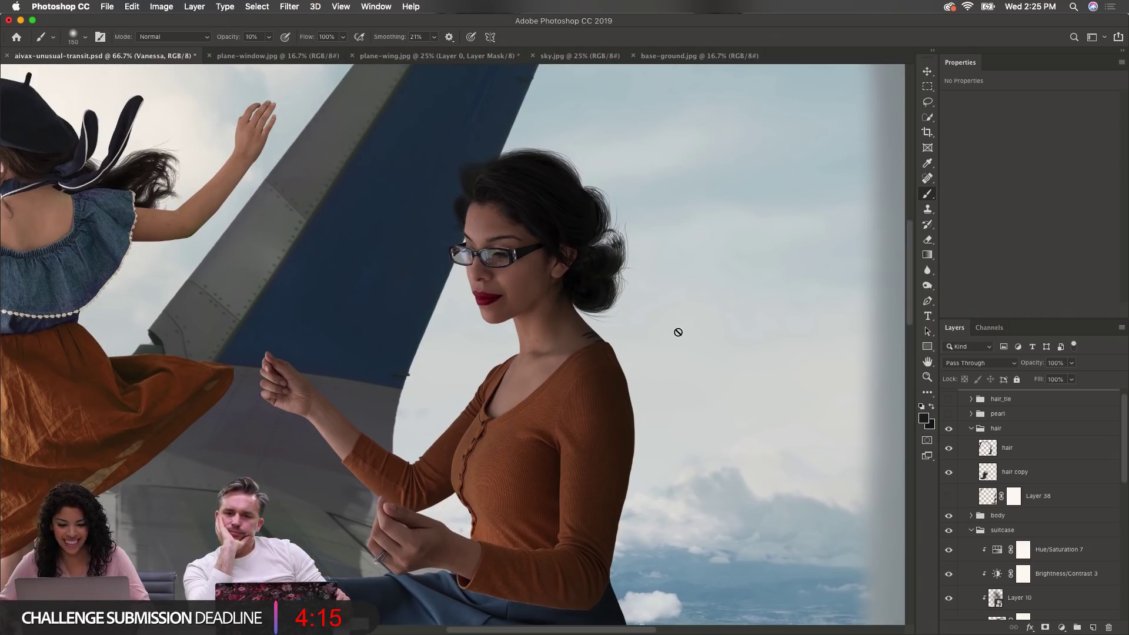
# Step: Hide the hair copy and hair layers, and build the hair up again by showing Layer 38, hair copy and hair in turn
pyautogui.click(949, 471)
pyautogui.click(948, 448)
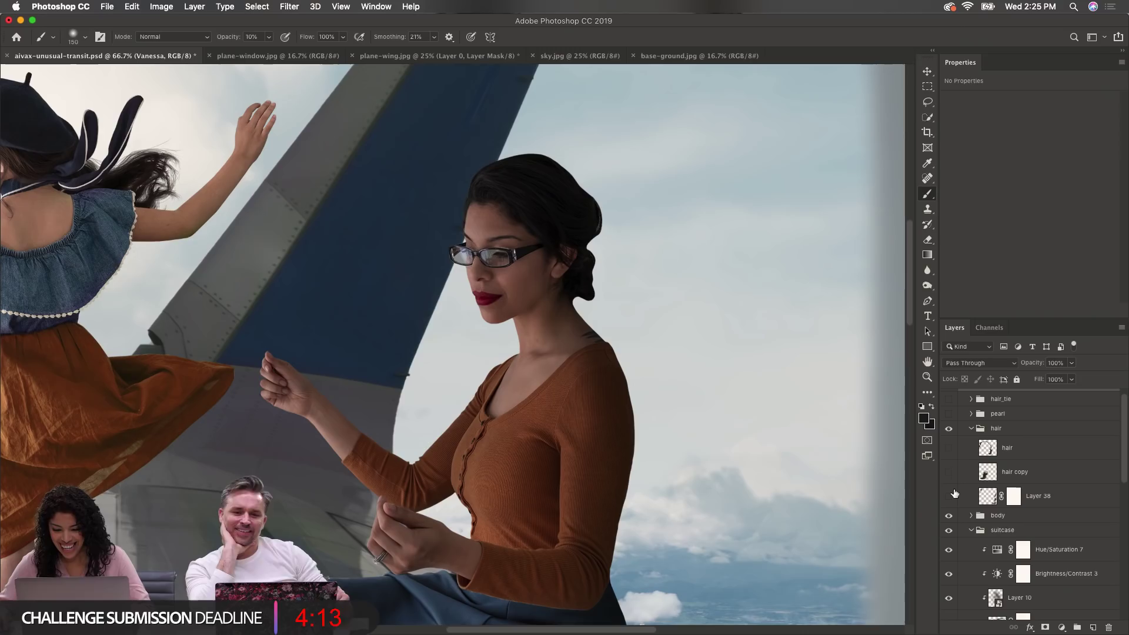
pyautogui.click(950, 499)
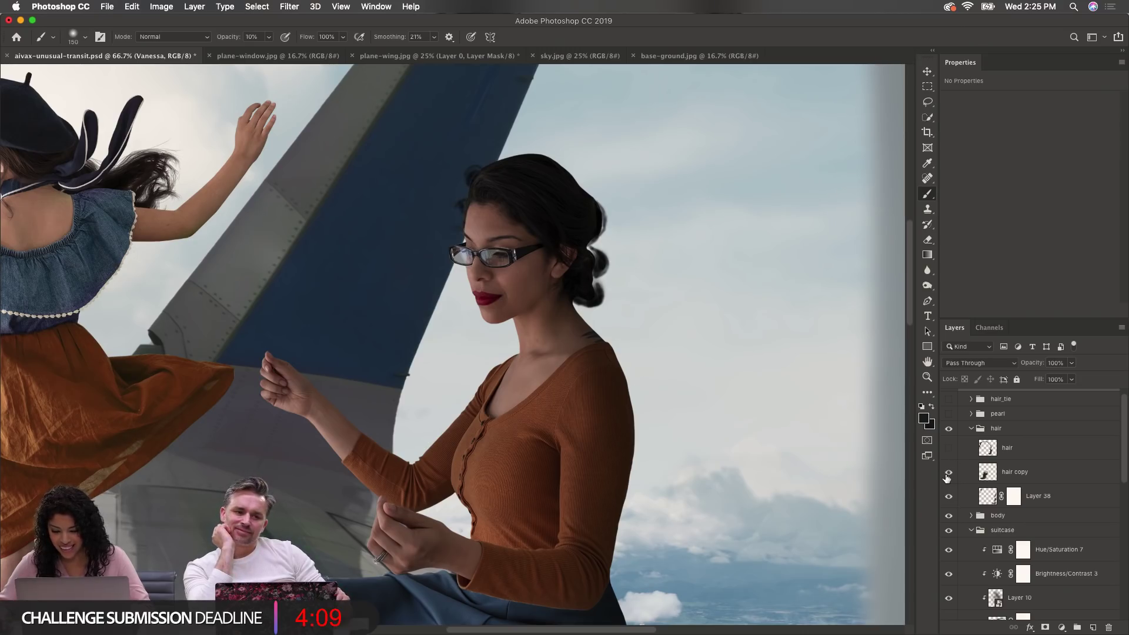
pyautogui.click(949, 449)
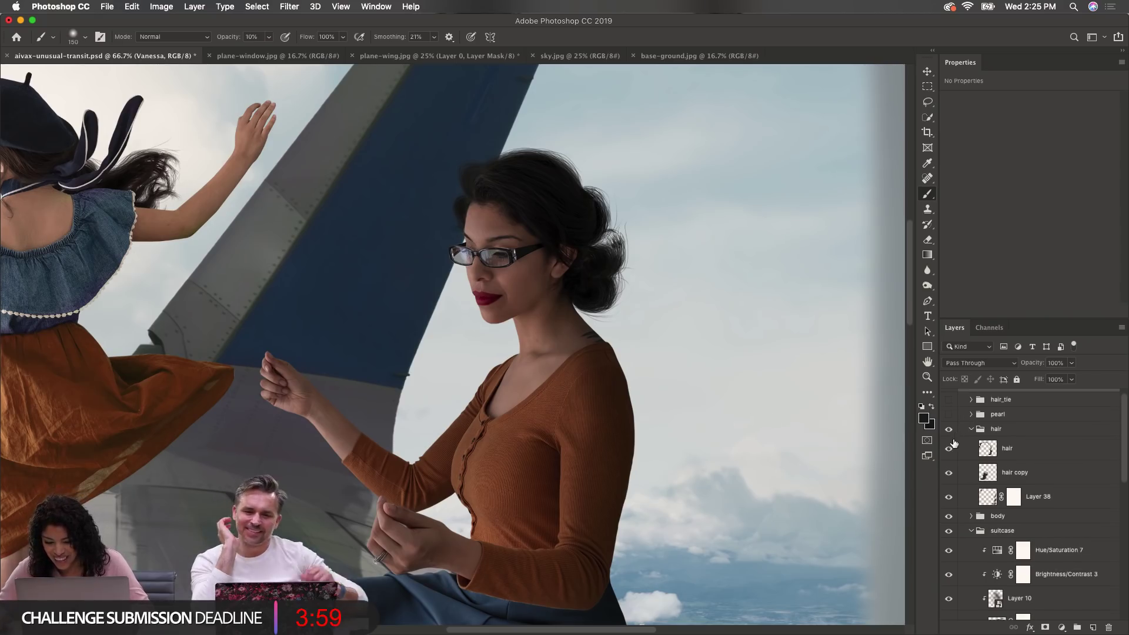
# Step: Show the pearl and hair_tie groups above the seated woman's hair
pyautogui.scroll(1, 953, 436)
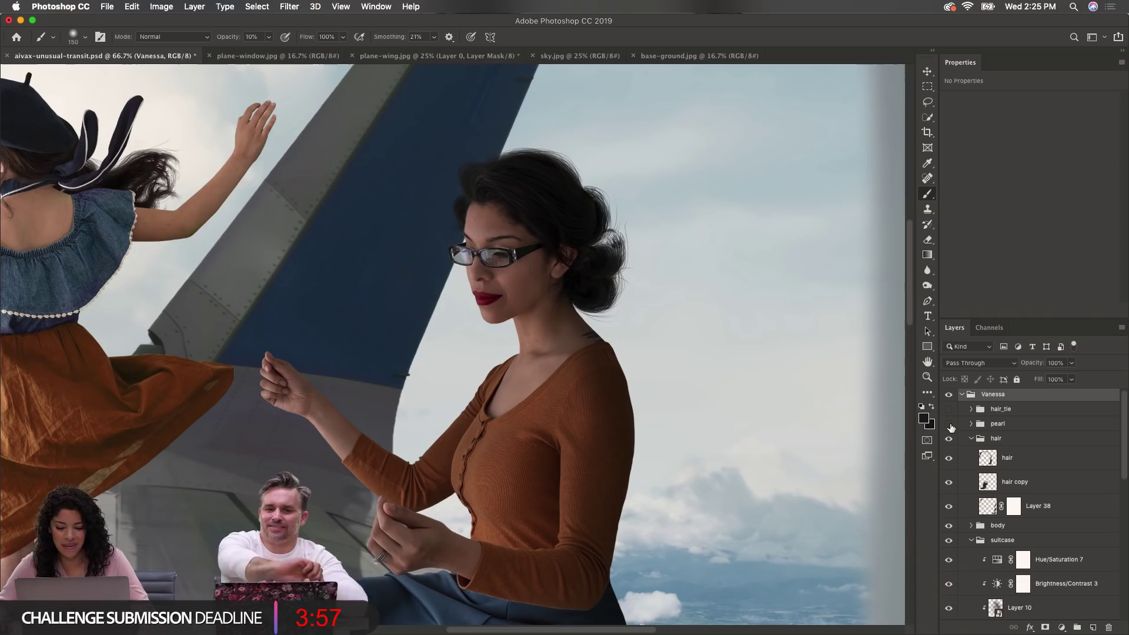
pyautogui.click(949, 425)
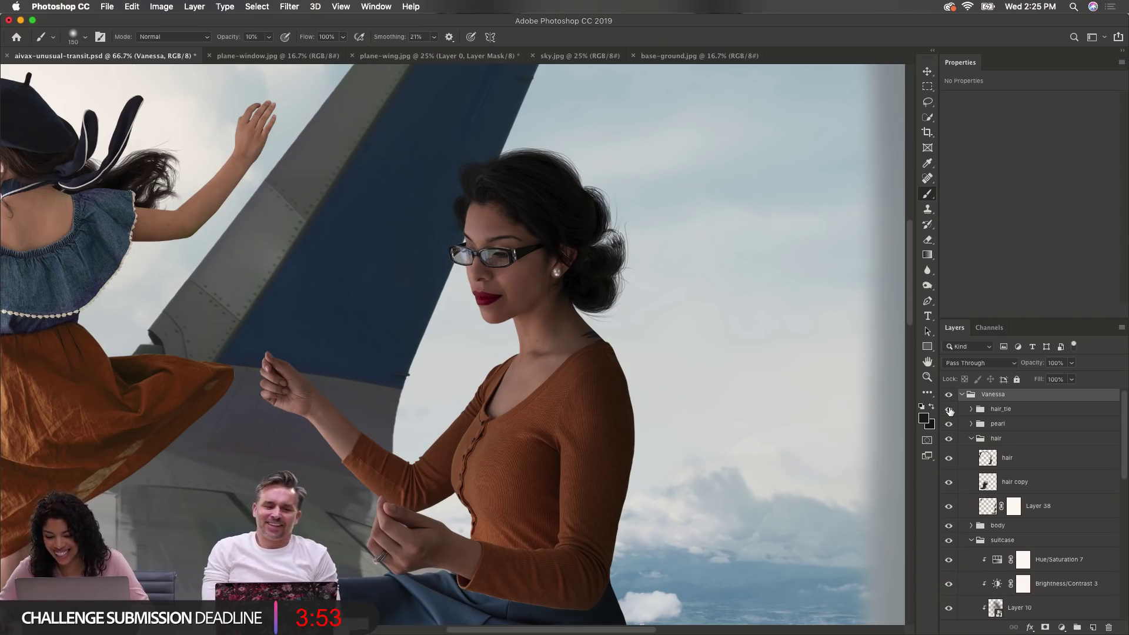
# Step: Show the hair_tie group, expand it and toggle the Puppet Warp filter of Layer 4 copy off and on to compare its effect
pyautogui.click(949, 409)
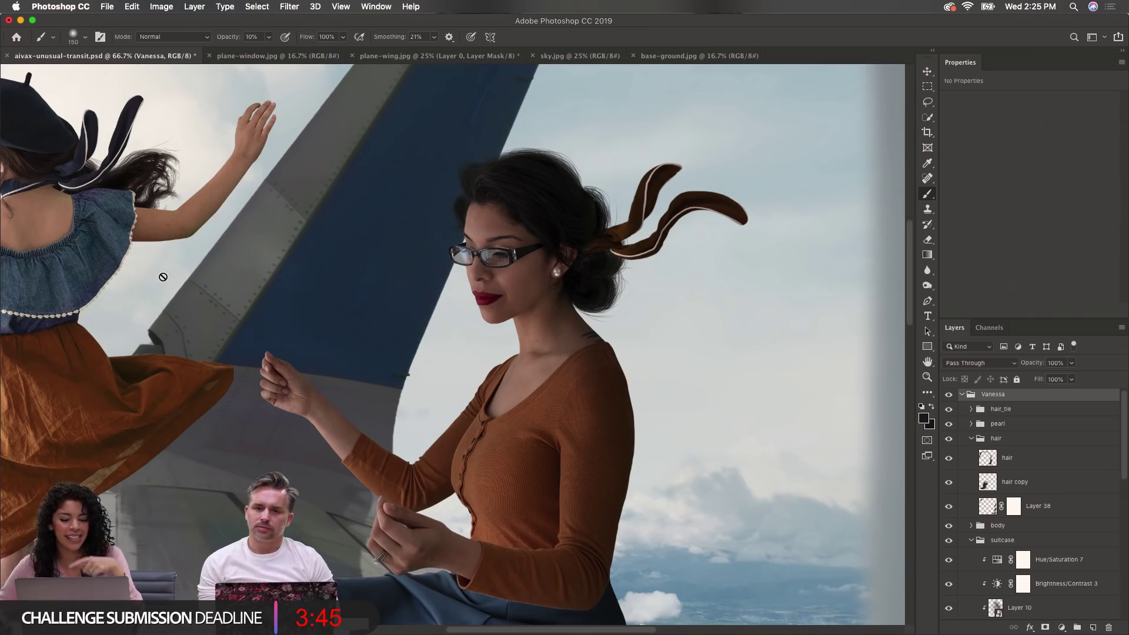
pyautogui.click(970, 409)
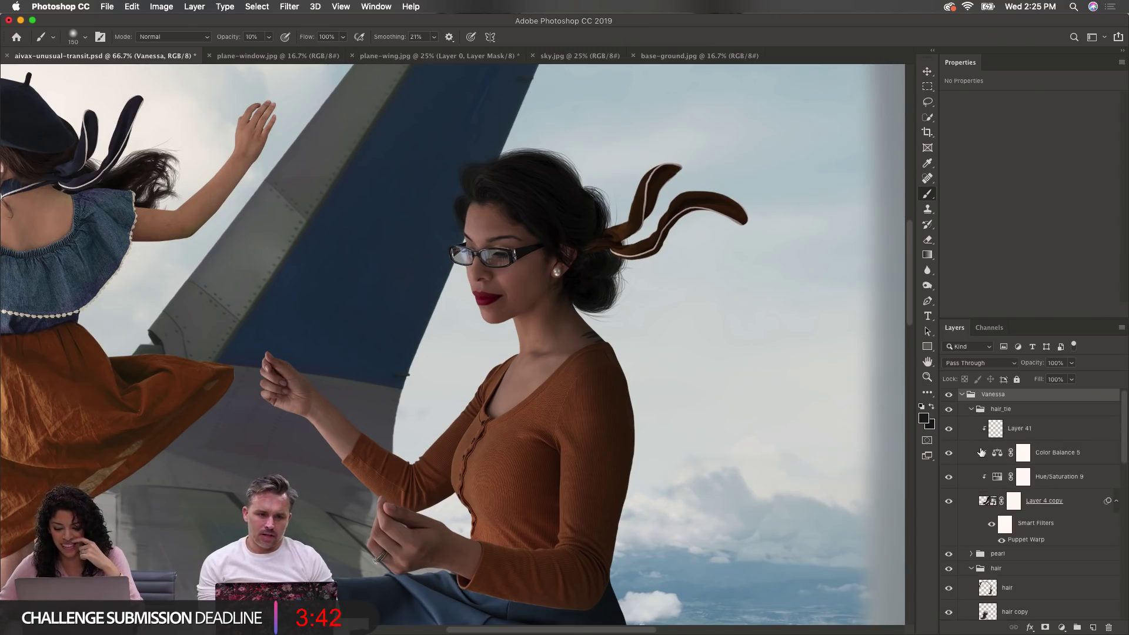
pyautogui.click(1001, 539)
pyautogui.click(1001, 540)
pyautogui.click(1002, 540)
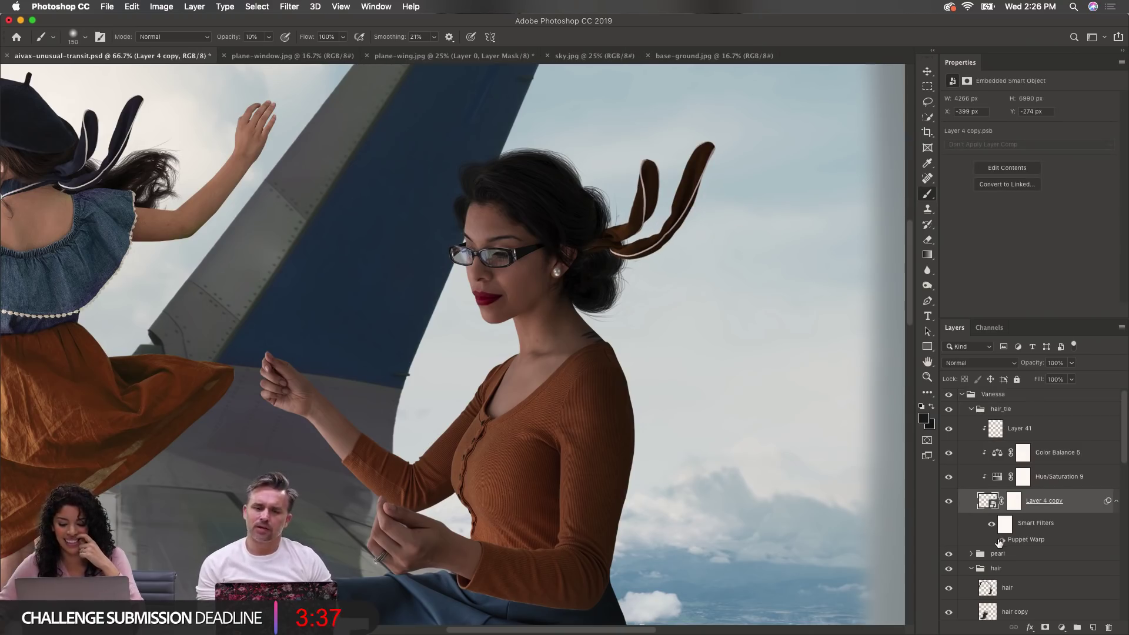
pyautogui.click(1001, 540)
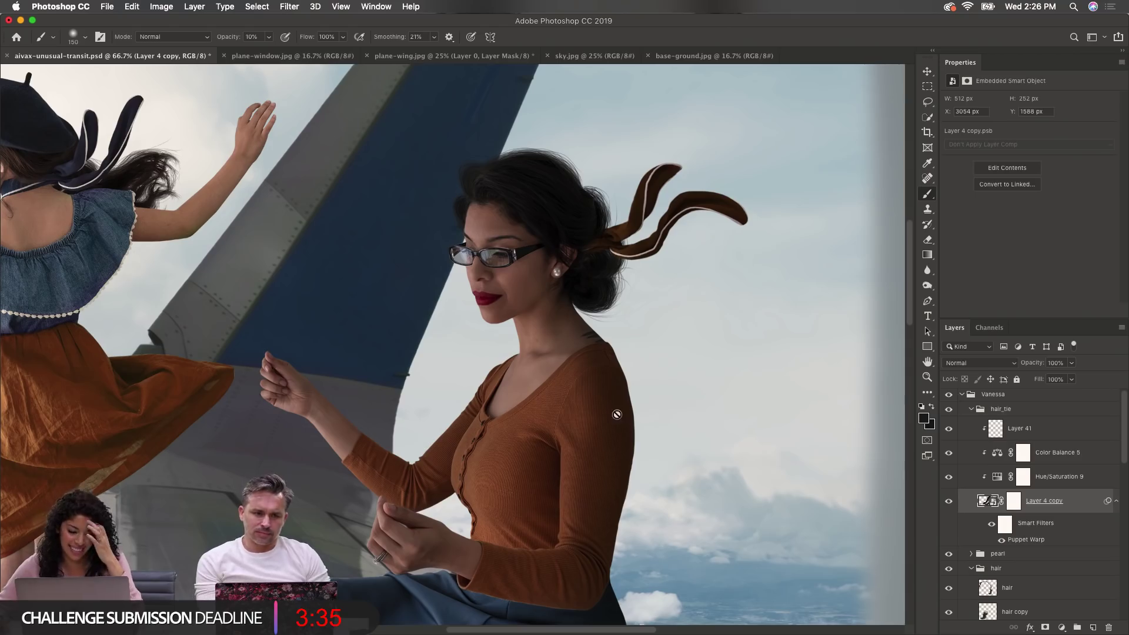
# Step: Collapse the hair_tie, hair and suitcase groups and the seated woman's main group
pyautogui.keyDown('alt'); pyautogui.click(291, 375); pyautogui.keyUp('alt')
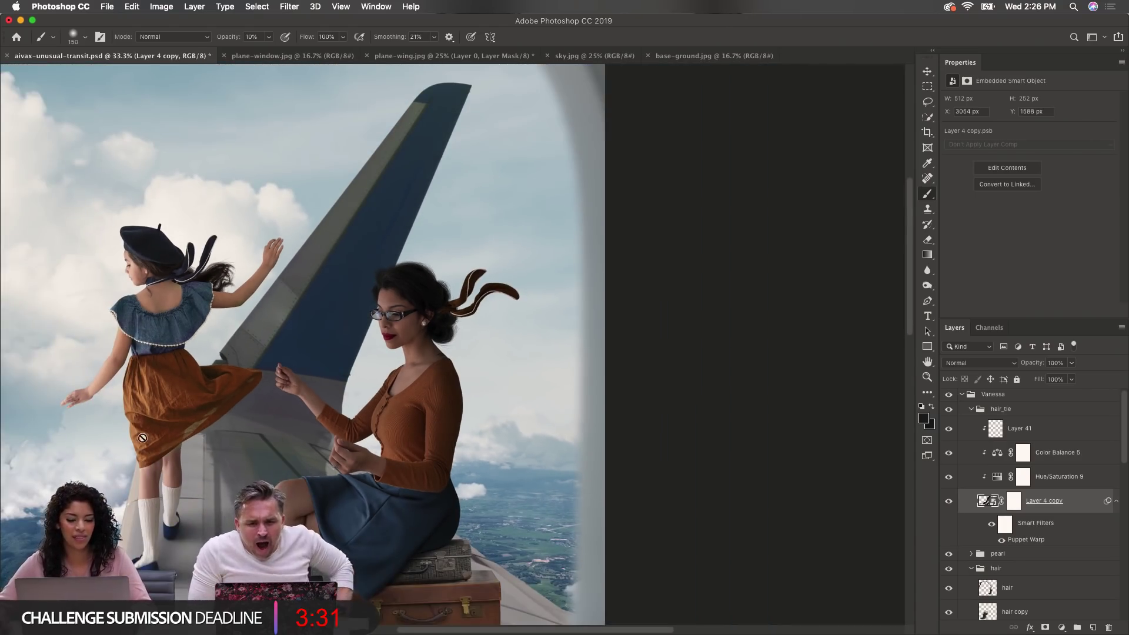
pyautogui.scroll(-10, 301, 424)
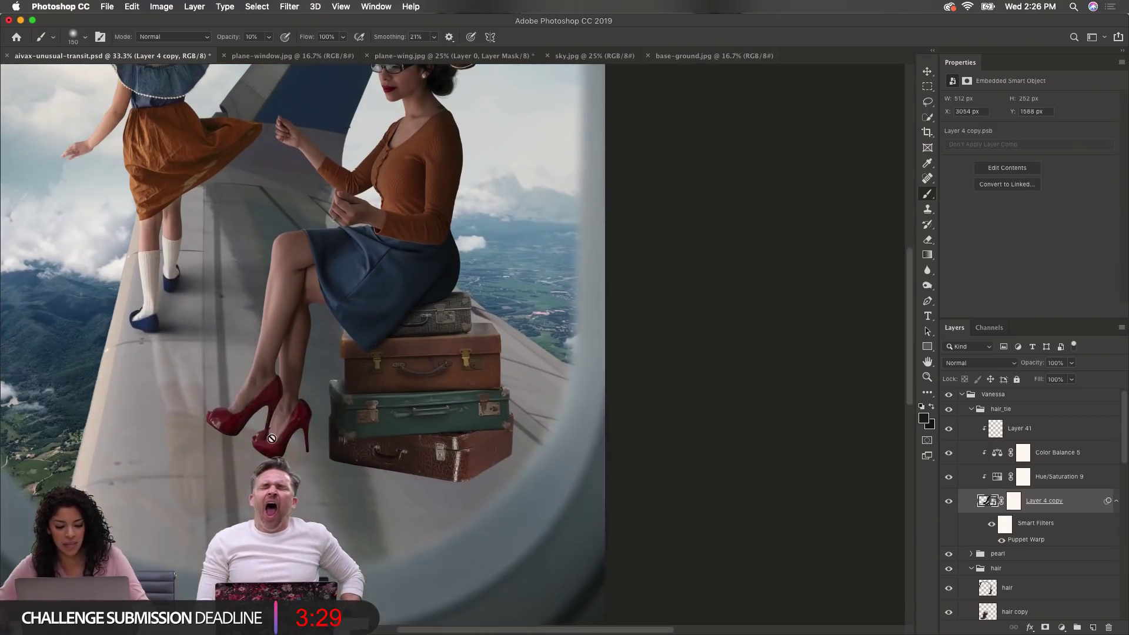
pyautogui.keyDown('alt'); pyautogui.click(228, 366); pyautogui.keyUp('alt')
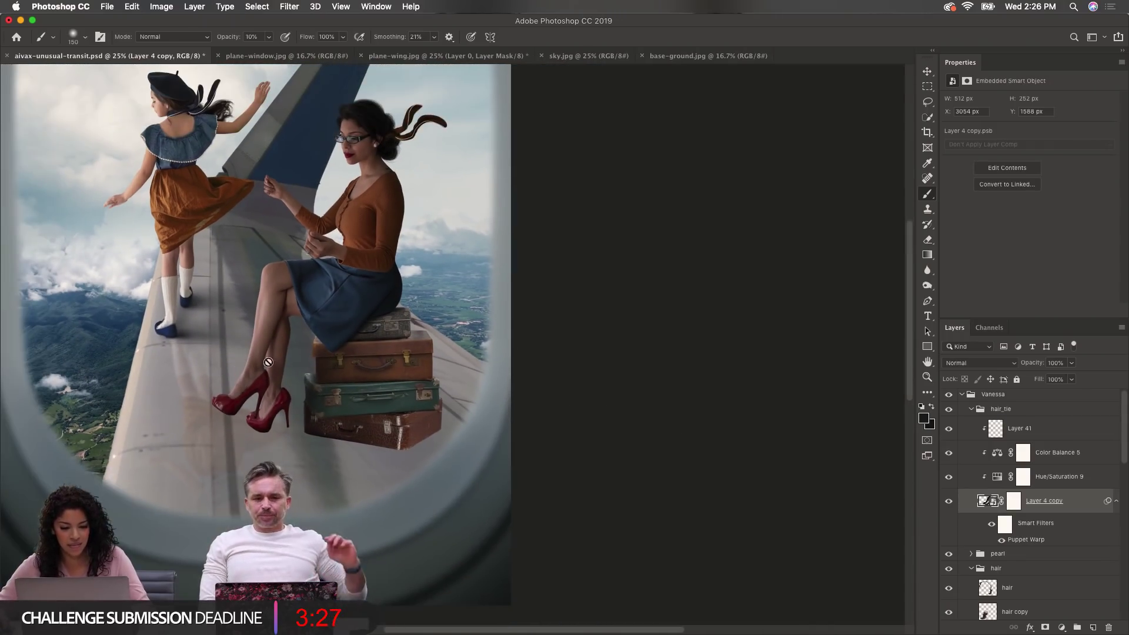
pyautogui.moveTo(291, 339); pyautogui.dragTo(459, 365)
pyautogui.moveTo(378, 347); pyautogui.dragTo(418, 355)
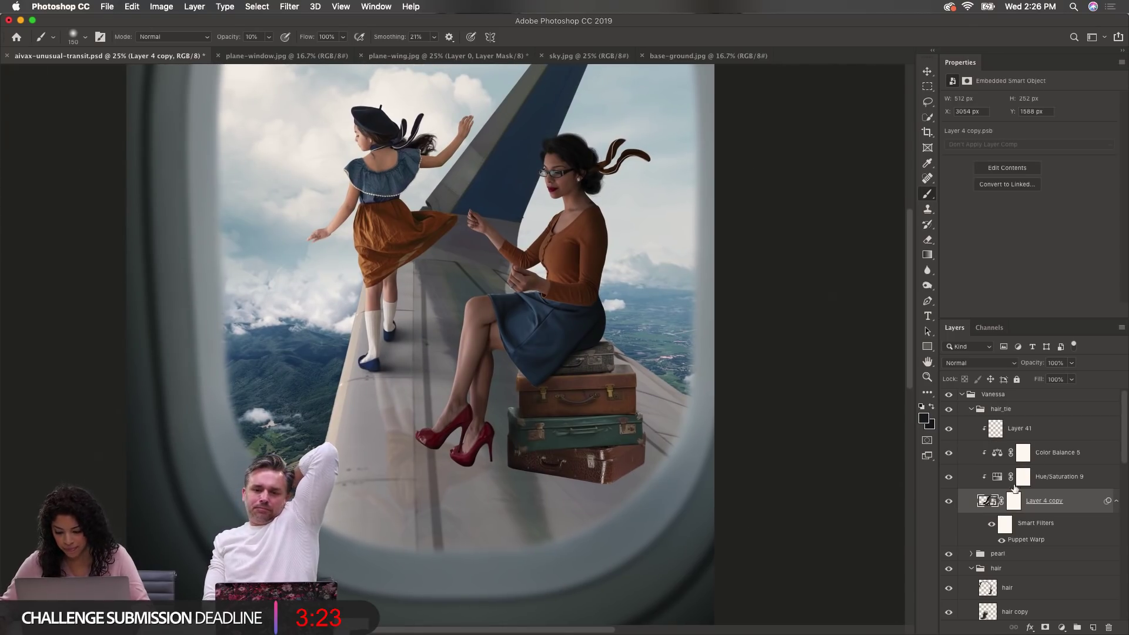
pyautogui.click(971, 410)
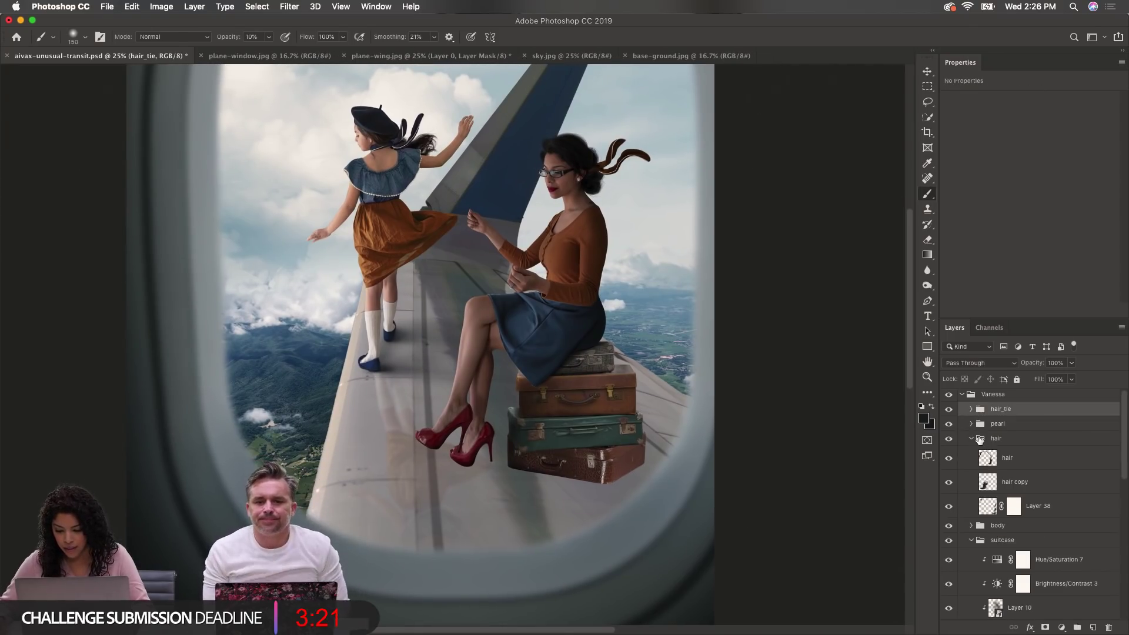
pyautogui.click(972, 438)
pyautogui.click(1009, 397)
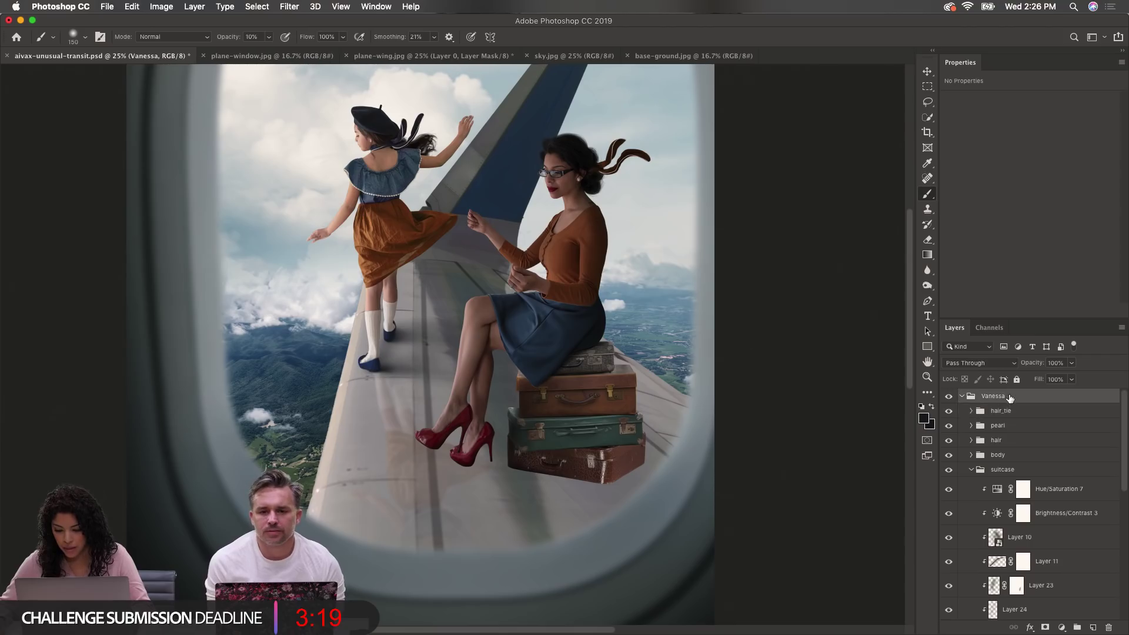
pyautogui.click(971, 469)
pyautogui.click(1009, 468)
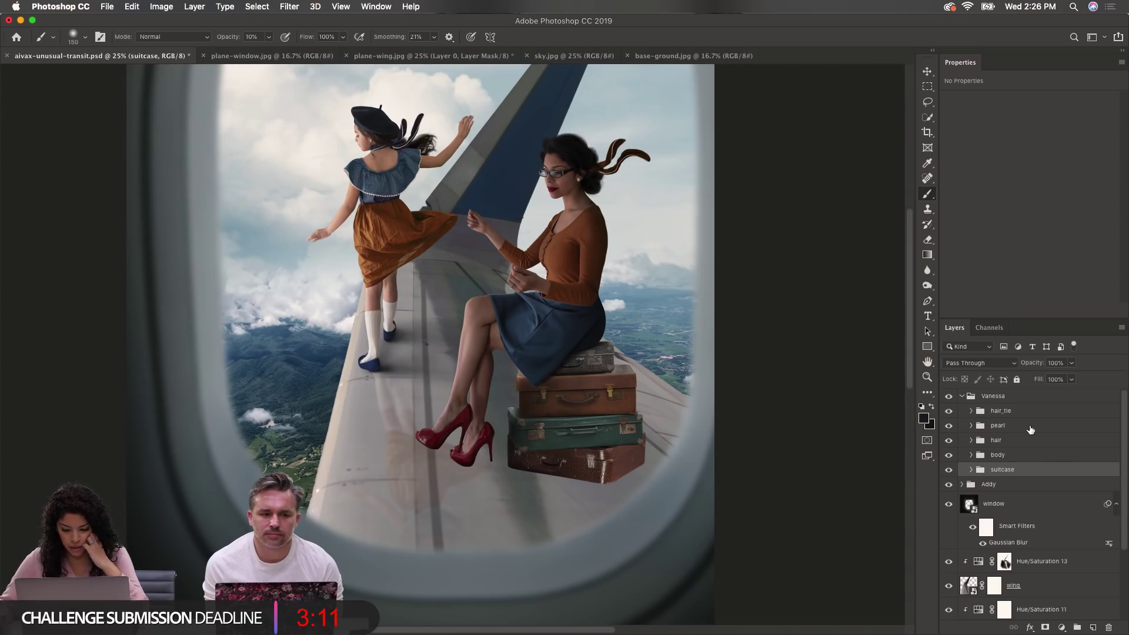
pyautogui.click(962, 397)
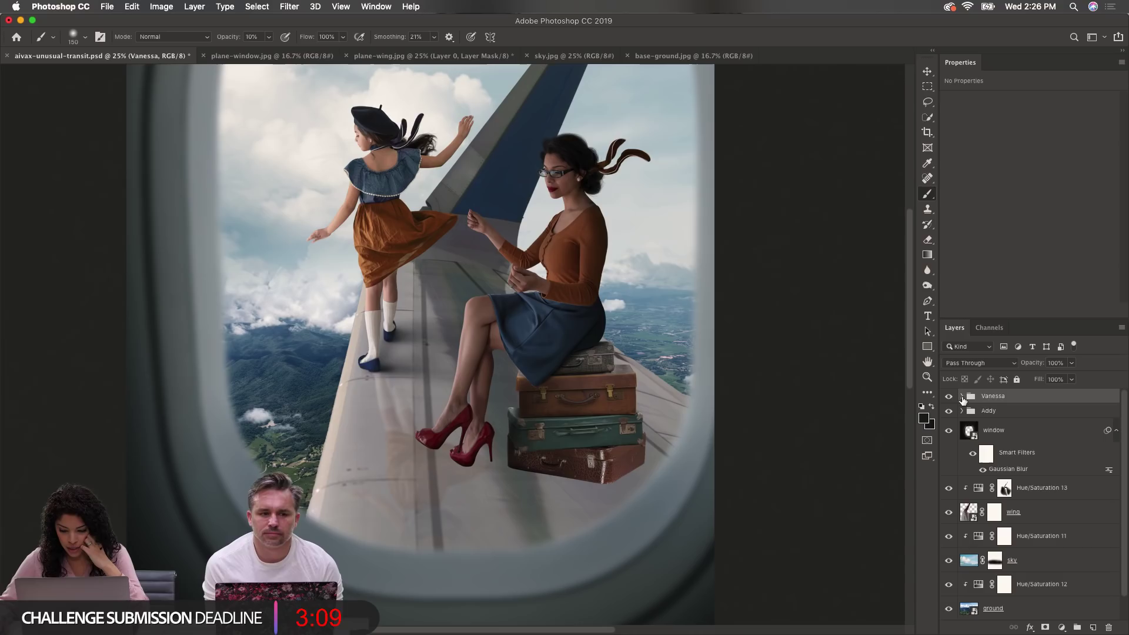
# Step: Add a new layer directly beneath the seated woman's group and name it with her first name followed by "shadow"
pyautogui.click(1094, 627)
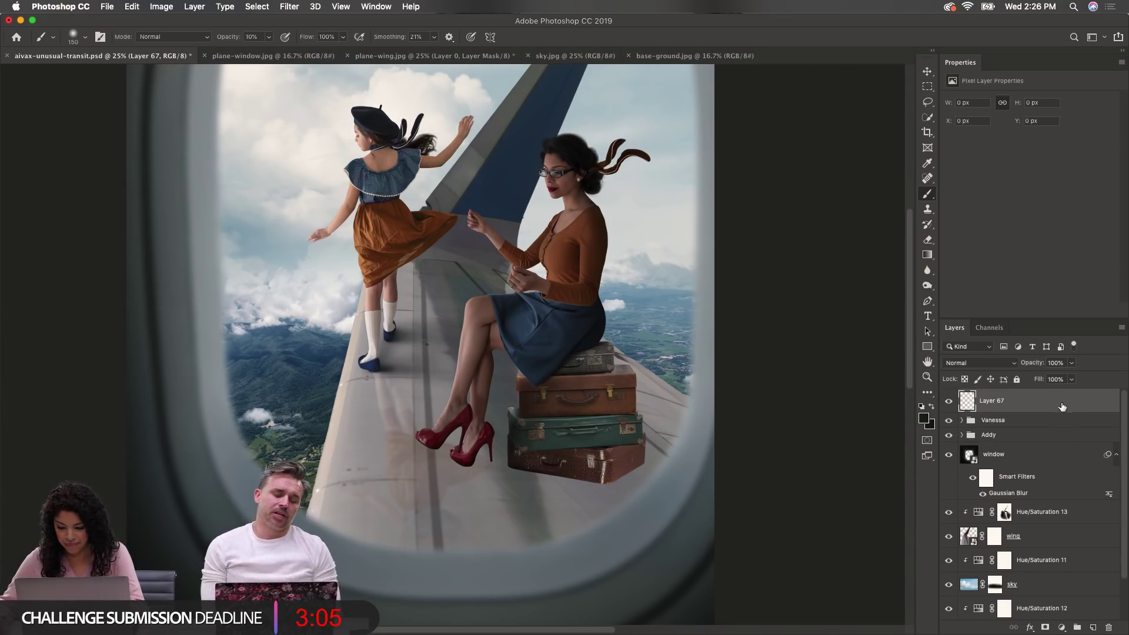
pyautogui.moveTo(1062, 407); pyautogui.dragTo(1061, 432)
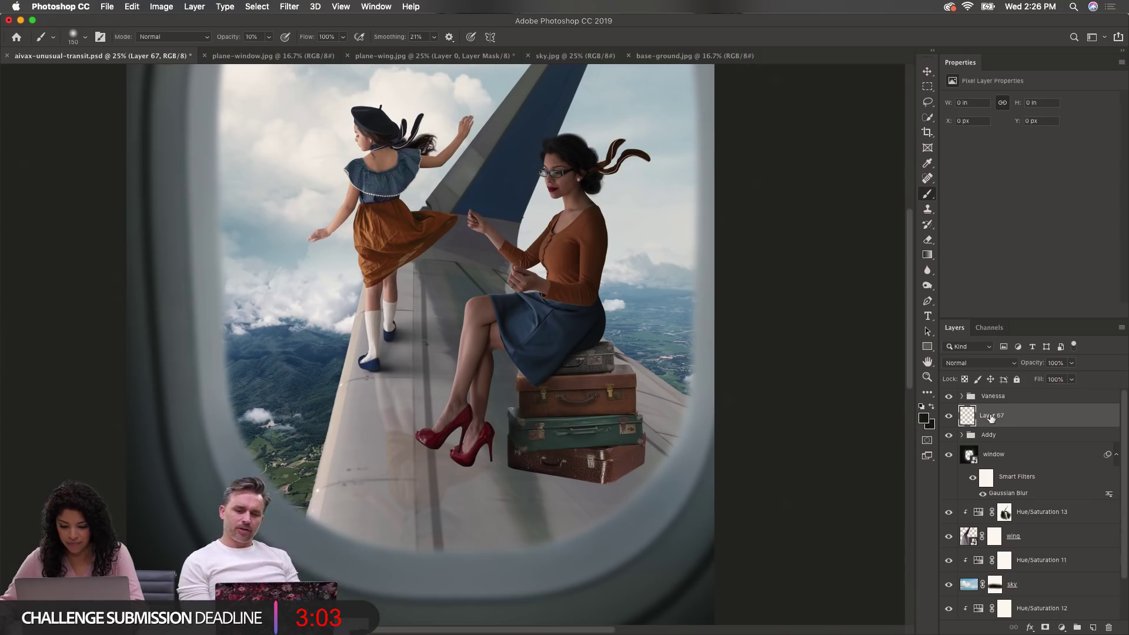
pyautogui.write('vanessa shadow')
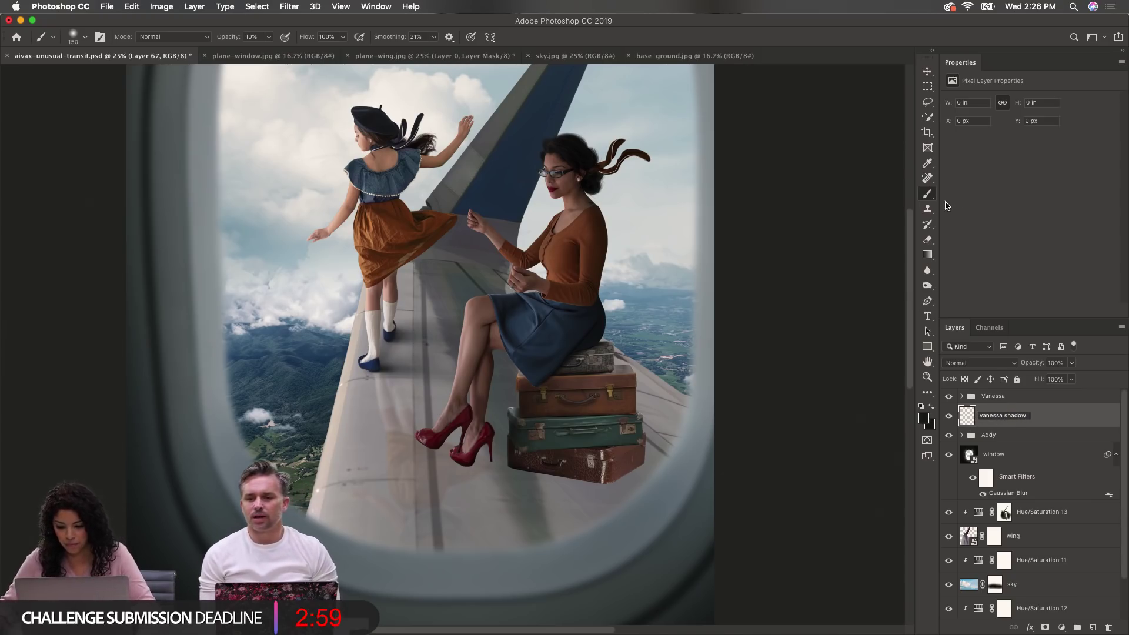
pyautogui.press('Return')
# Step: Paint a dark contact shadow along the bottom suitcase's lower edges with a 125 px brush at 8% opacity
pyautogui.click(465, 467)
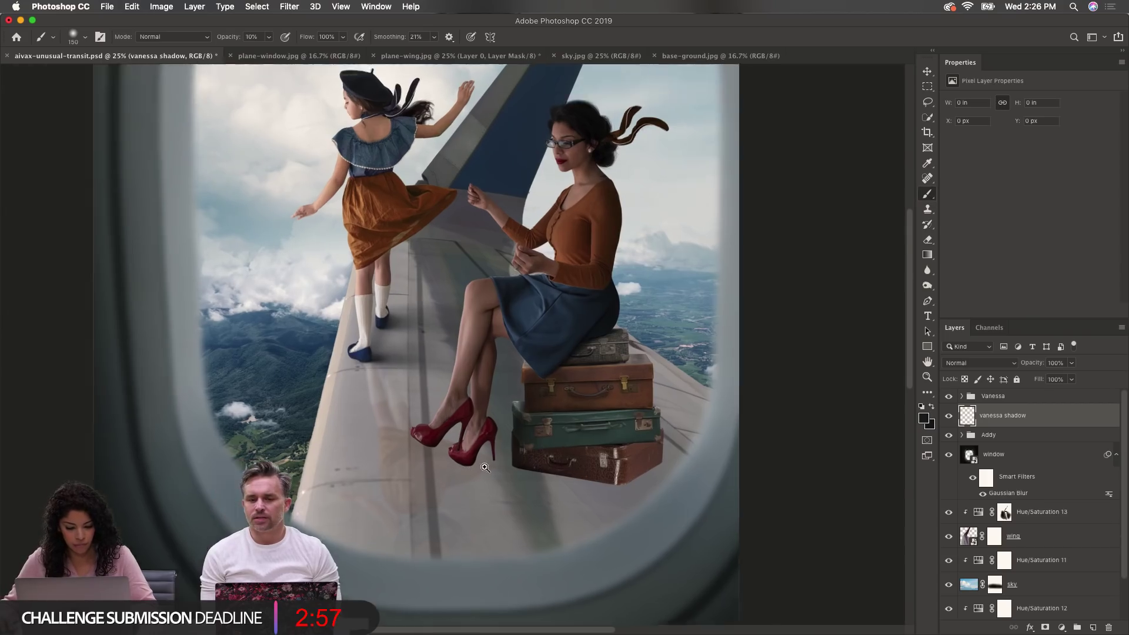
pyautogui.click(542, 467)
pyautogui.scroll(-5, 572, 469)
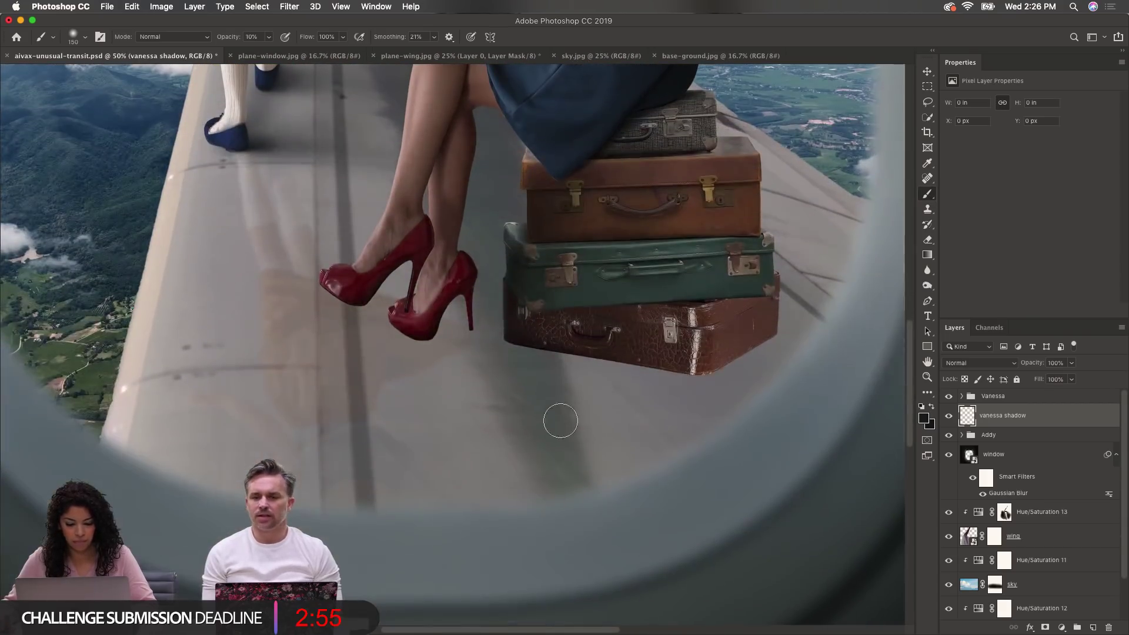
pyautogui.press('[')
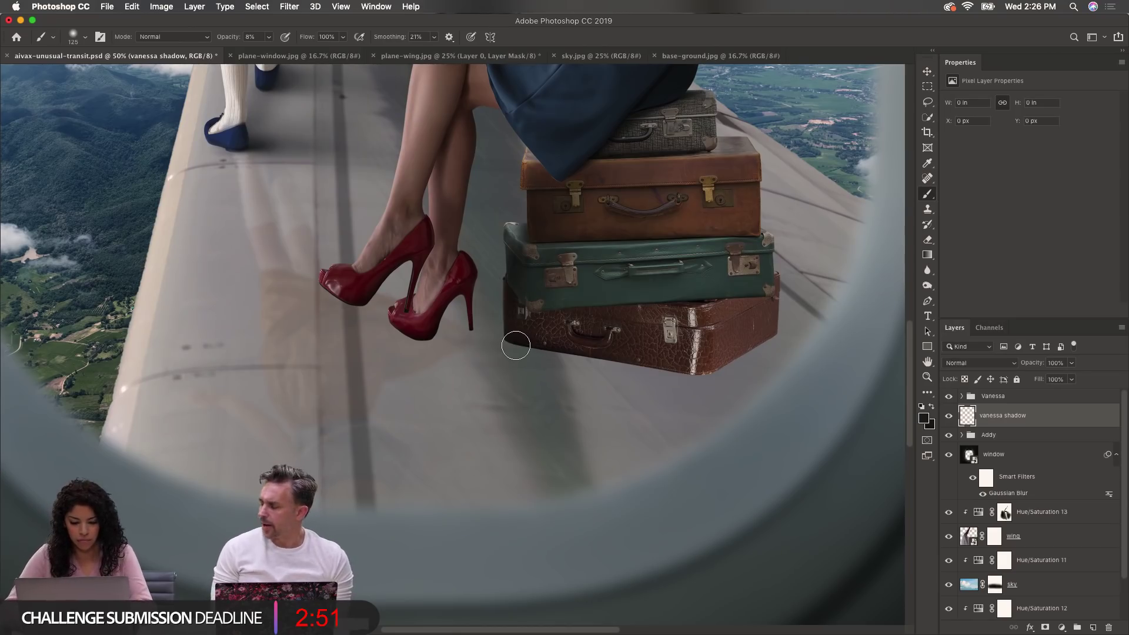
pyautogui.moveTo(507, 334)
pyautogui.mouseDown()
pyautogui.moveTo(584, 351)
pyautogui.moveTo(541, 350)
pyautogui.moveTo(655, 359)
pyautogui.mouseUp()
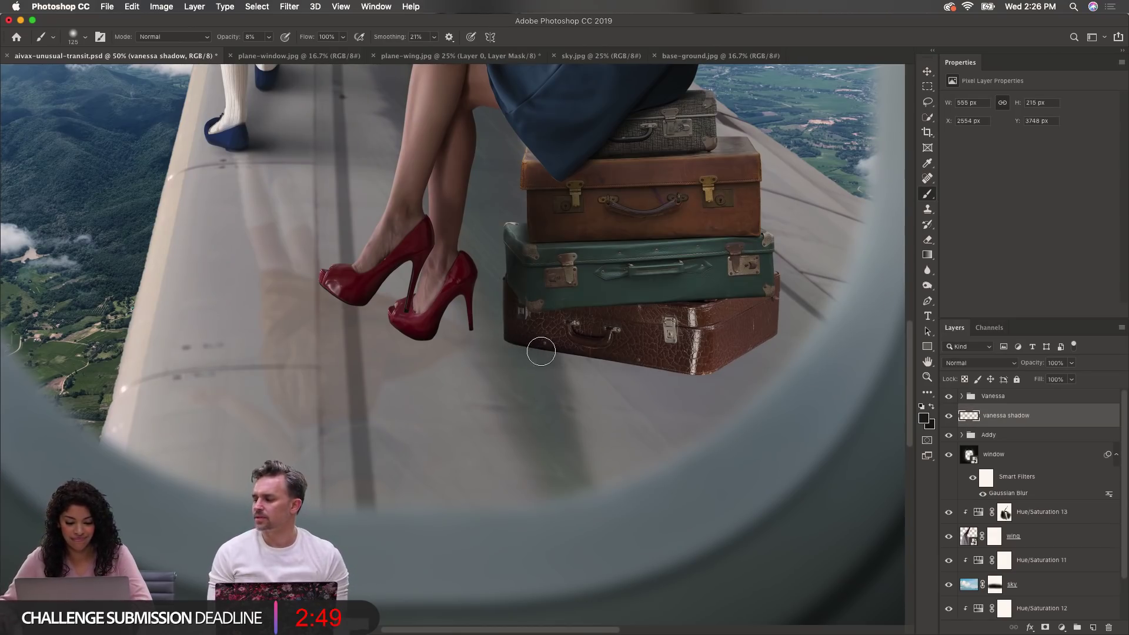
pyautogui.moveTo(541, 352)
pyautogui.mouseDown()
pyautogui.moveTo(599, 366)
pyautogui.moveTo(533, 362)
pyautogui.moveTo(535, 344)
pyautogui.moveTo(552, 358)
pyautogui.moveTo(653, 366)
pyautogui.moveTo(532, 352)
pyautogui.mouseUp()
pyautogui.moveTo(574, 356)
pyautogui.mouseDown()
pyautogui.moveTo(741, 380)
pyautogui.moveTo(520, 342)
pyautogui.moveTo(739, 366)
pyautogui.moveTo(550, 348)
pyautogui.moveTo(688, 387)
pyautogui.moveTo(555, 354)
pyautogui.moveTo(671, 395)
pyautogui.moveTo(540, 335)
pyautogui.moveTo(680, 387)
pyautogui.moveTo(573, 337)
pyautogui.moveTo(731, 375)
pyautogui.moveTo(662, 337)
pyautogui.moveTo(731, 345)
pyautogui.mouseUp()
# Step: Paint a broader soft shadow on the wing around the bottom suitcase with a 250 px brush, keeping the foreground colour #1b1f25
pyautogui.press(']')
pyautogui.press(']')
pyautogui.press(']')
pyautogui.press(']')
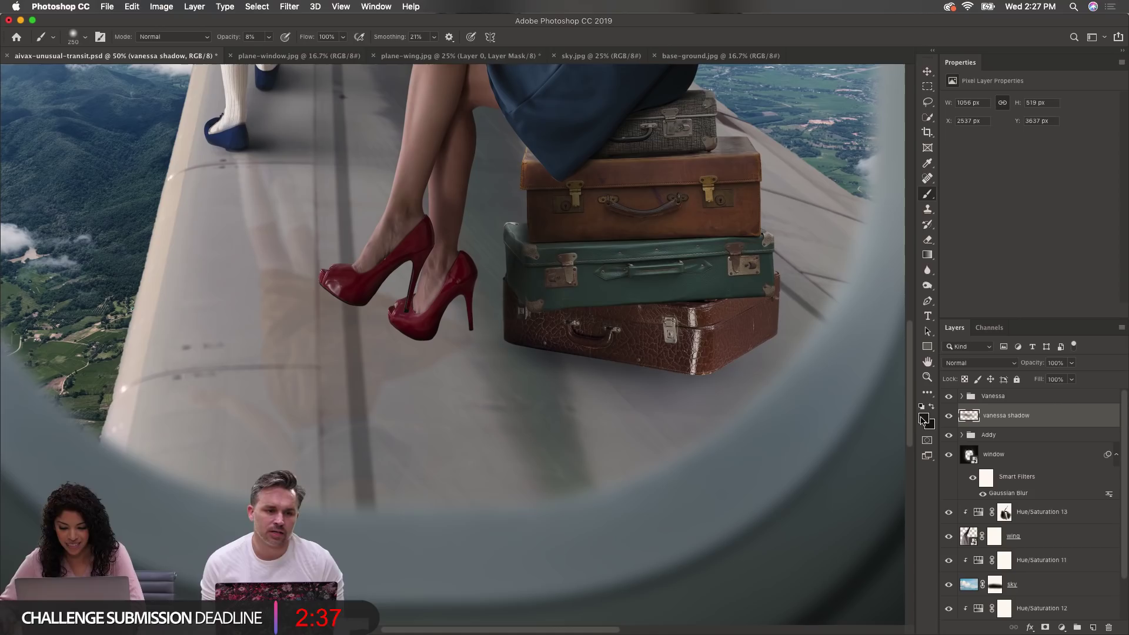
pyautogui.click(923, 419)
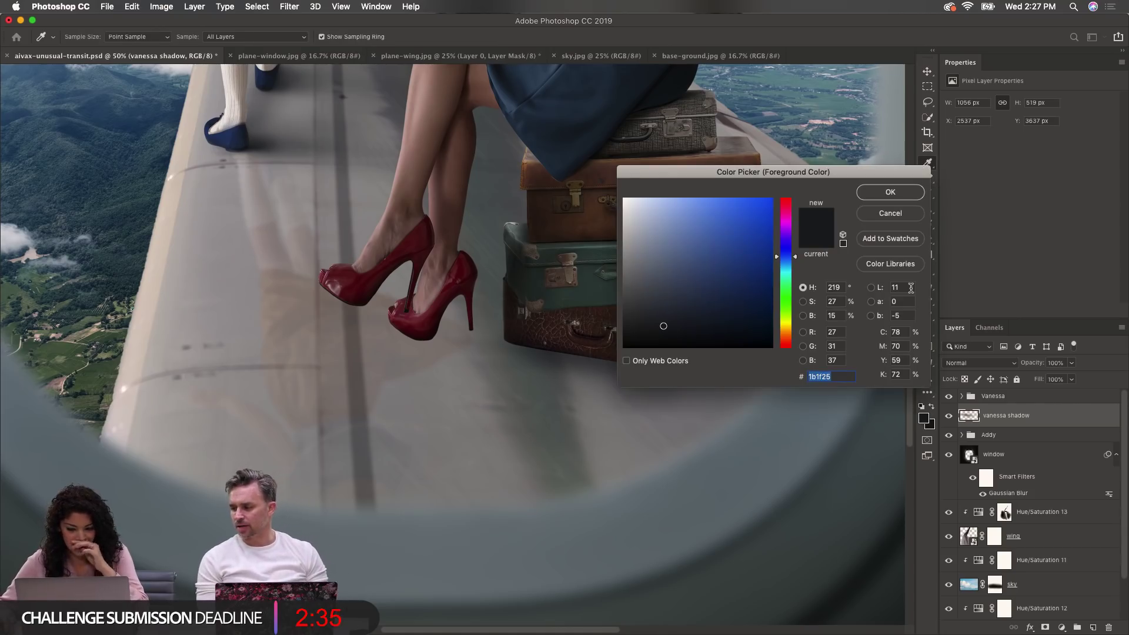
pyautogui.click(891, 213)
pyautogui.moveTo(539, 348)
pyautogui.mouseDown()
pyautogui.moveTo(574, 395)
pyautogui.moveTo(531, 360)
pyautogui.mouseUp()
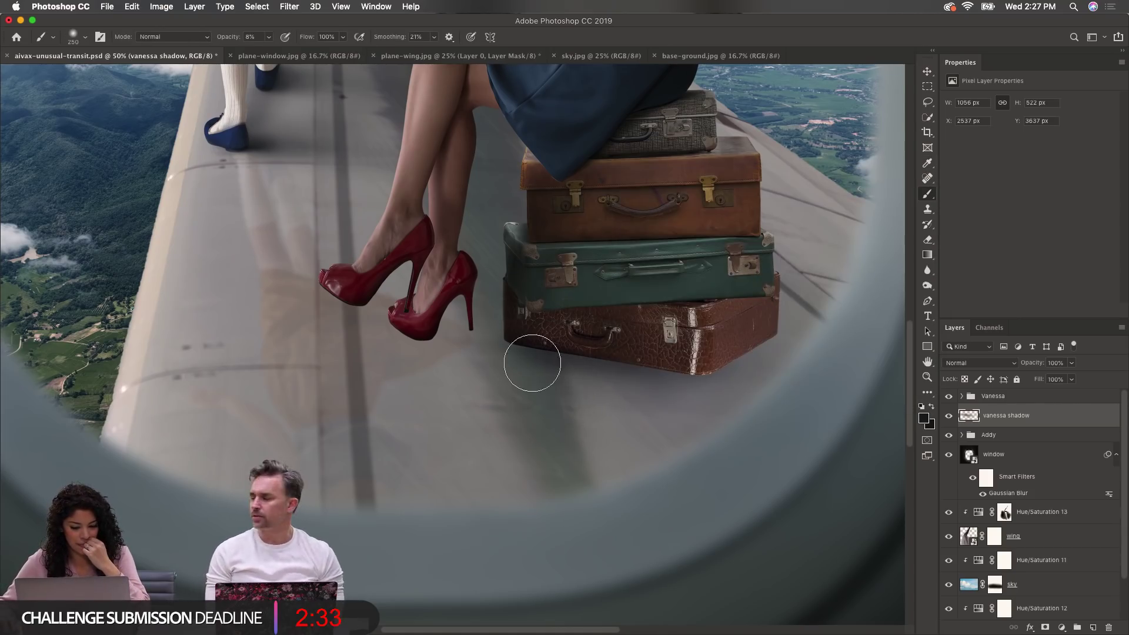
pyautogui.moveTo(579, 438)
pyautogui.mouseDown()
pyautogui.moveTo(623, 423)
pyautogui.moveTo(620, 395)
pyautogui.moveTo(717, 379)
pyautogui.moveTo(762, 342)
pyautogui.moveTo(742, 333)
pyautogui.mouseUp()
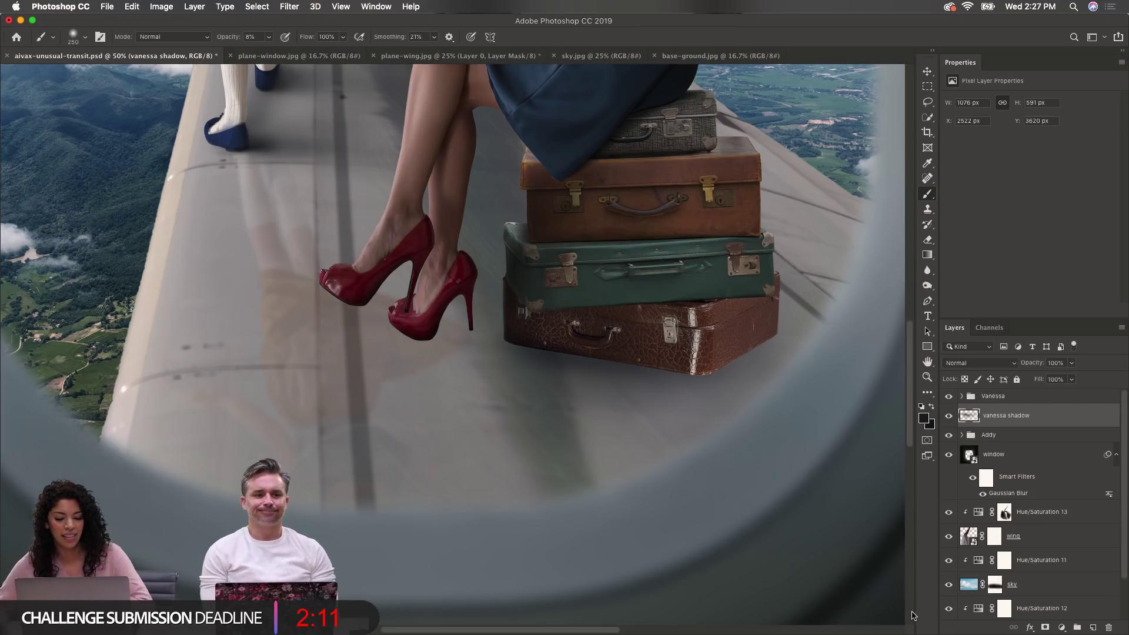
# Step: Paint a small contact shadow on the wing beneath the lower red shoe with a 60 px brush
pyautogui.press('[')
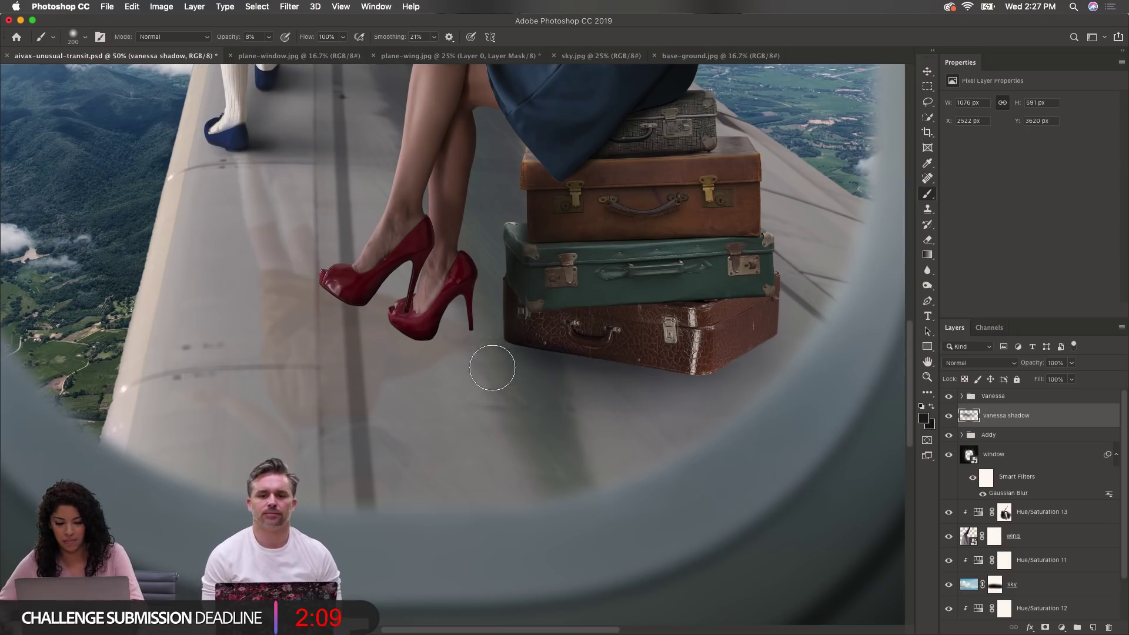
pyautogui.press('[')
pyautogui.press('[')
pyautogui.press('[')
pyautogui.press('[')
pyautogui.press('[')
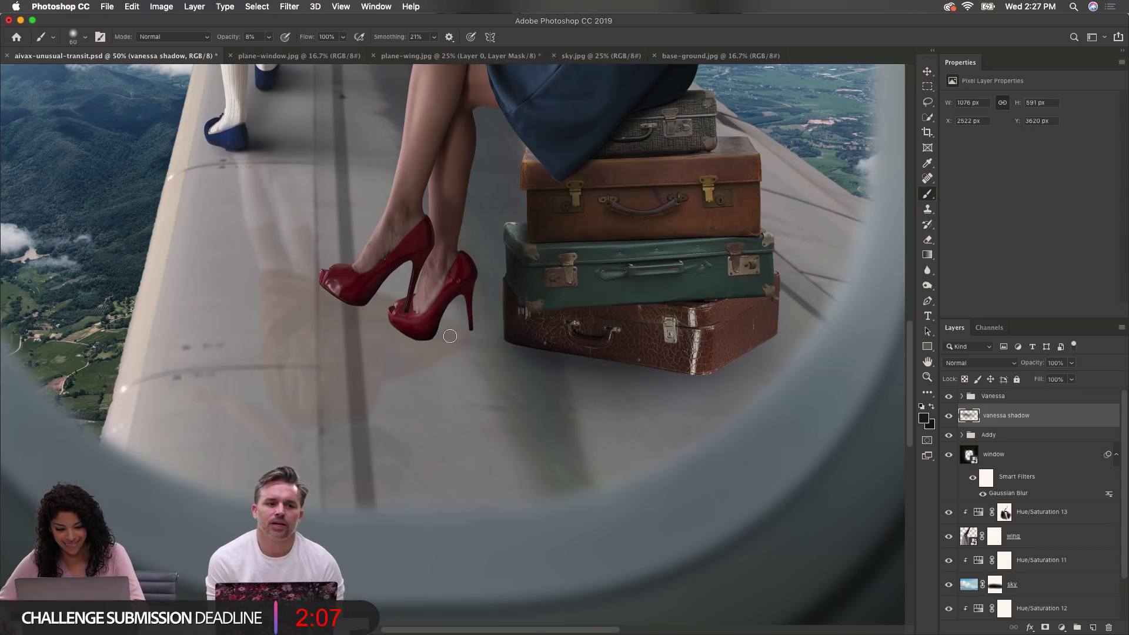
pyautogui.moveTo(450, 336)
pyautogui.mouseDown()
pyautogui.moveTo(460, 336)
pyautogui.moveTo(423, 333)
pyautogui.mouseUp()
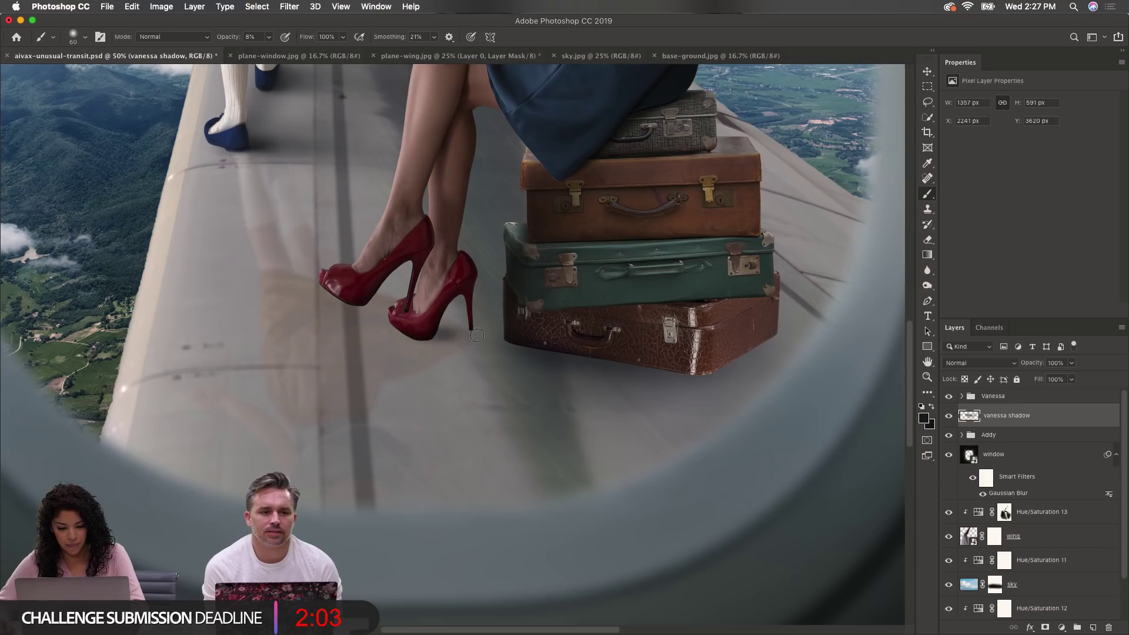
# Step: Build up the shadow around the lower shoe's sole and toe, varying the brush between 60 and 100 px
pyautogui.press(']')
pyautogui.press(']')
pyautogui.press(']')
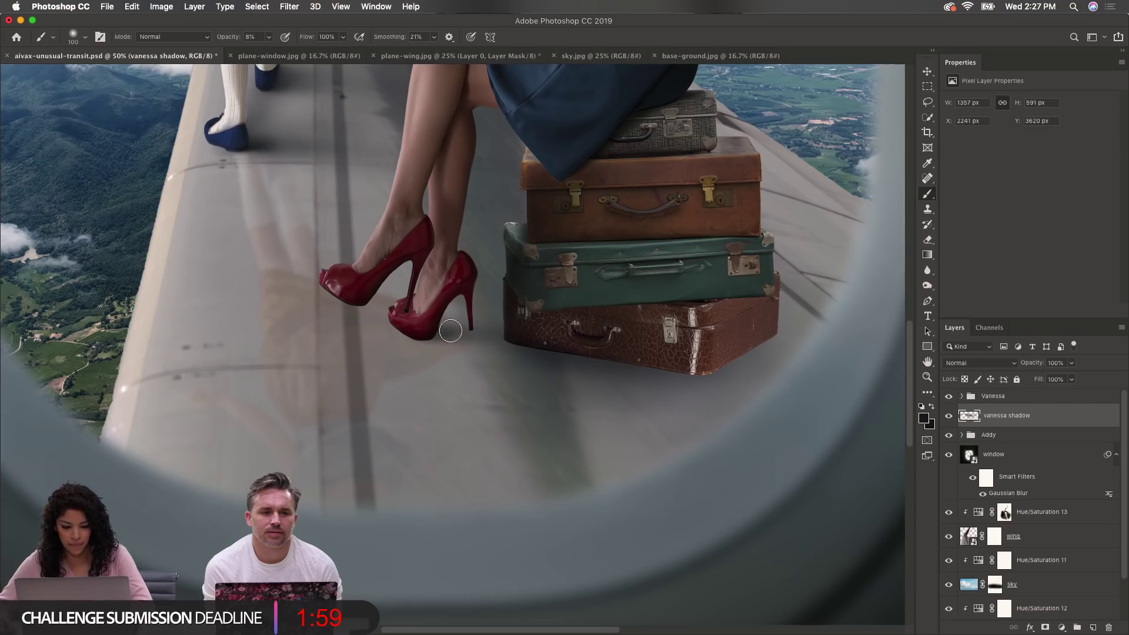
pyautogui.moveTo(404, 337); pyautogui.dragTo(417, 334)
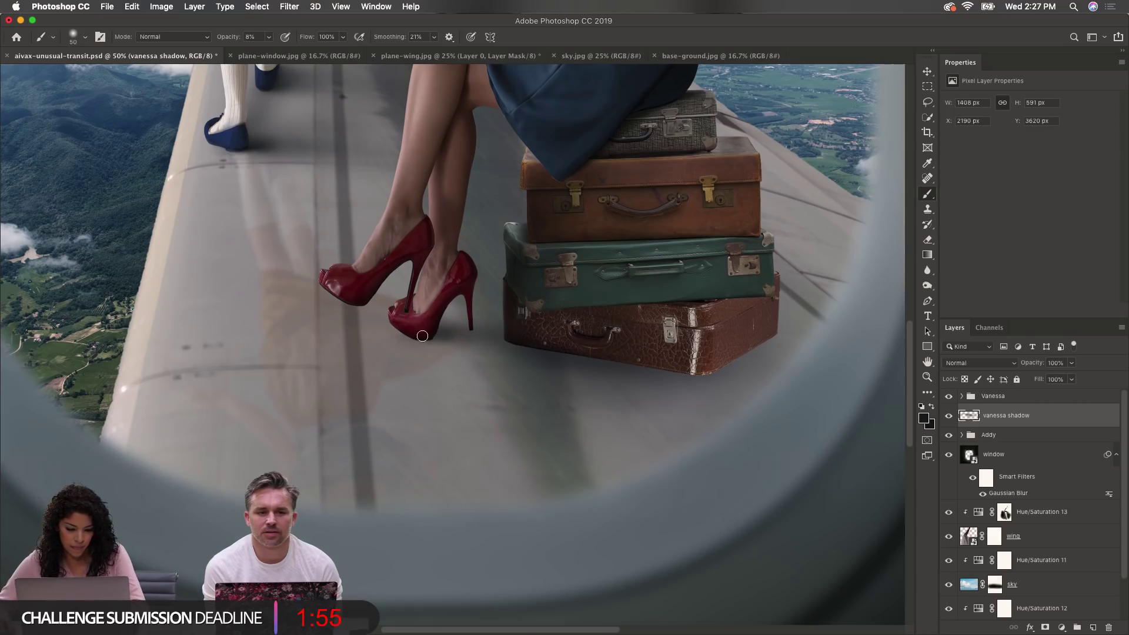
pyautogui.moveTo(431, 337); pyautogui.dragTo(376, 340)
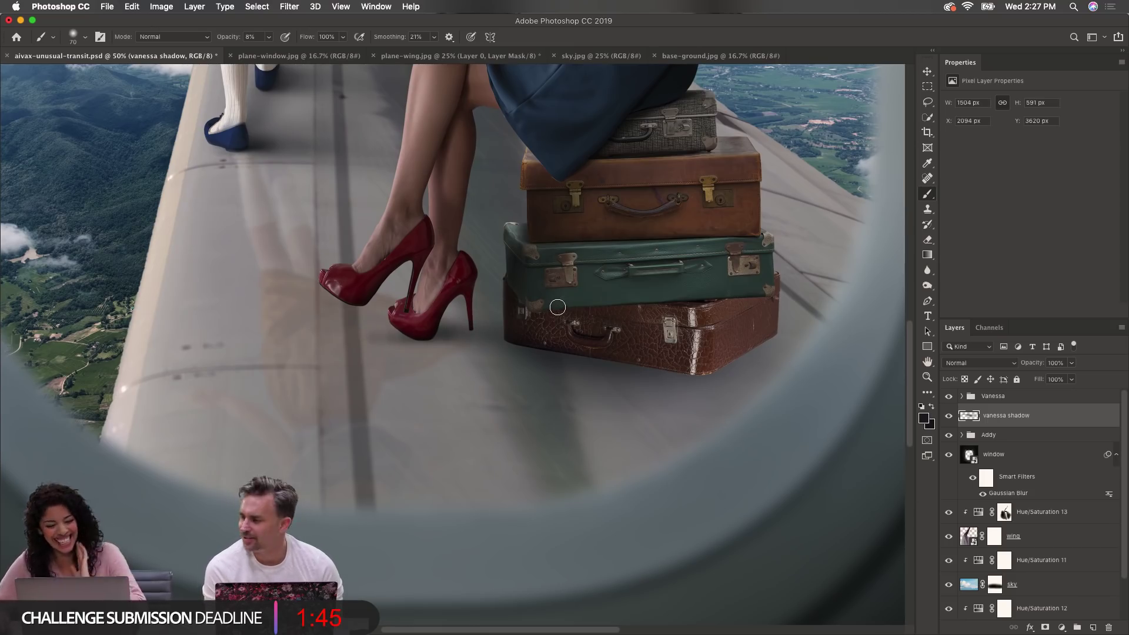
pyautogui.press(']')
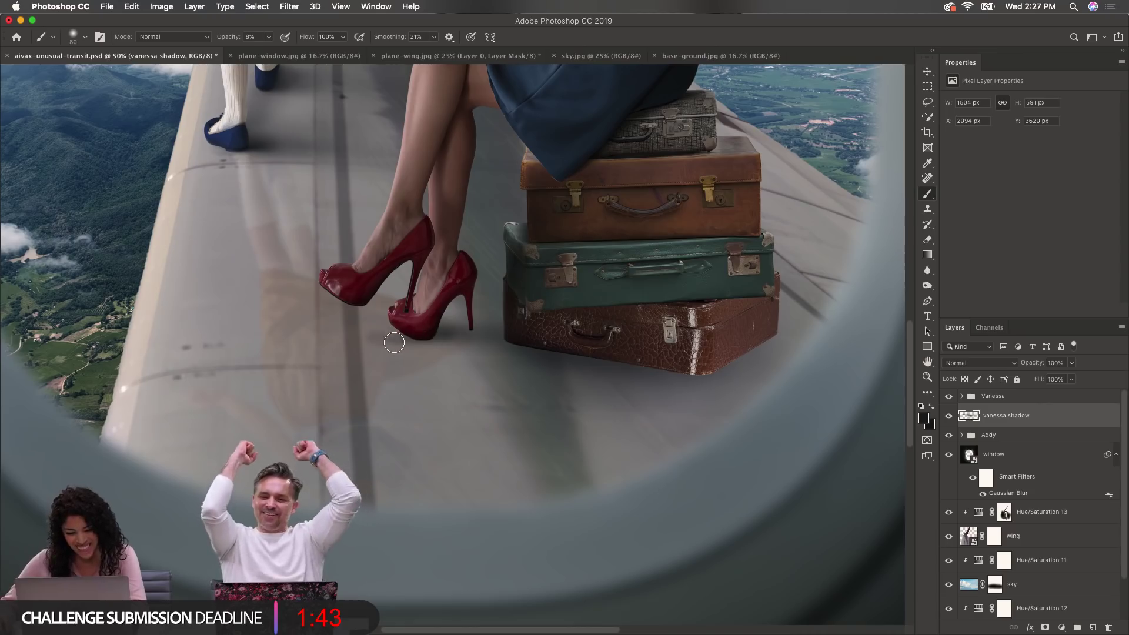
pyautogui.press('[')
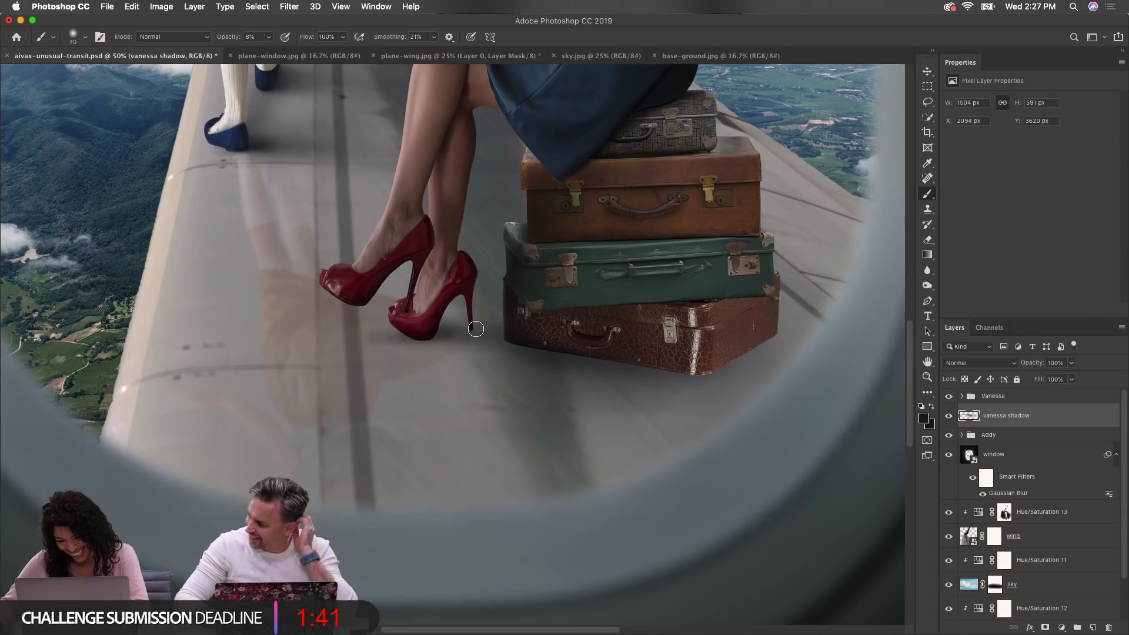
pyautogui.press('[')
pyautogui.press('[')
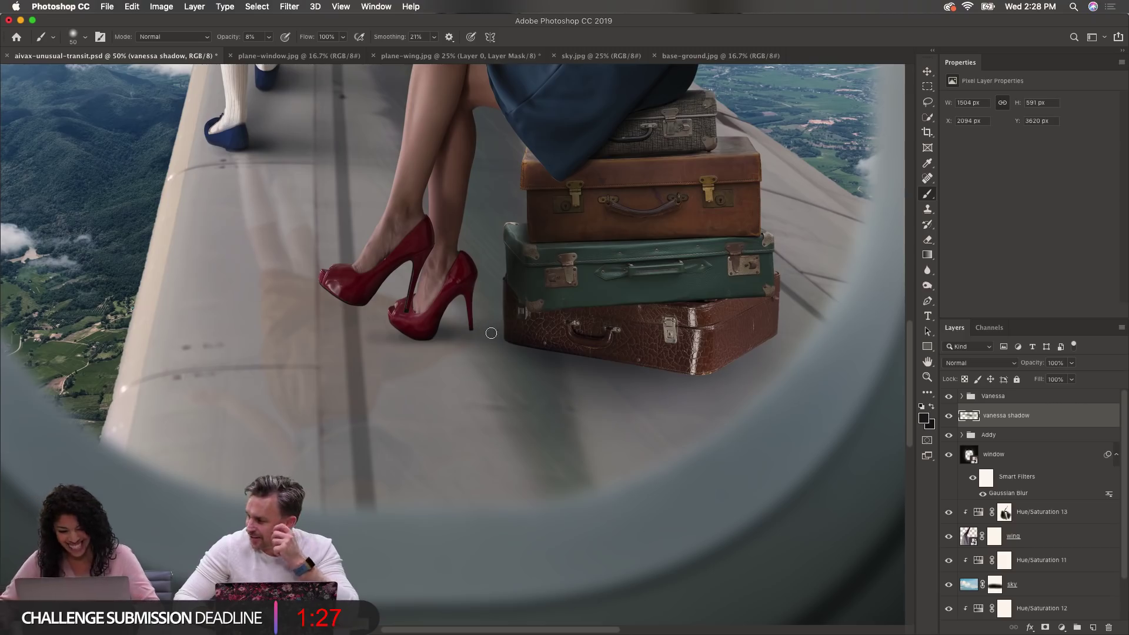
# Step: Extend the shadow along the bottom suitcase's short side and outward onto the wing with a 150 px brush
pyautogui.press(']')
pyautogui.press(']')
pyautogui.press(']')
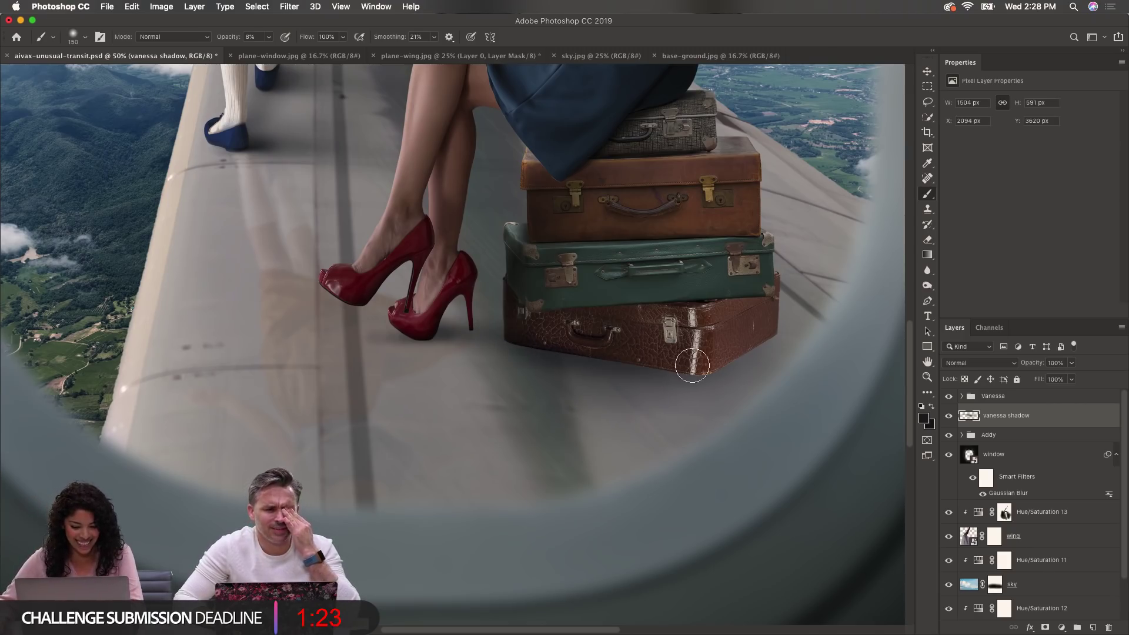
pyautogui.moveTo(763, 335)
pyautogui.mouseDown()
pyautogui.moveTo(792, 356)
pyautogui.moveTo(540, 340)
pyautogui.moveTo(741, 440)
pyautogui.mouseUp()
# Step: Enlarge the brush up to 400 px and paint a wide, soft shadow across the wing below the suitcases and shoes
pyautogui.press(']')
pyautogui.press(']')
pyautogui.press(']')
pyautogui.press(']')
pyautogui.press(']')
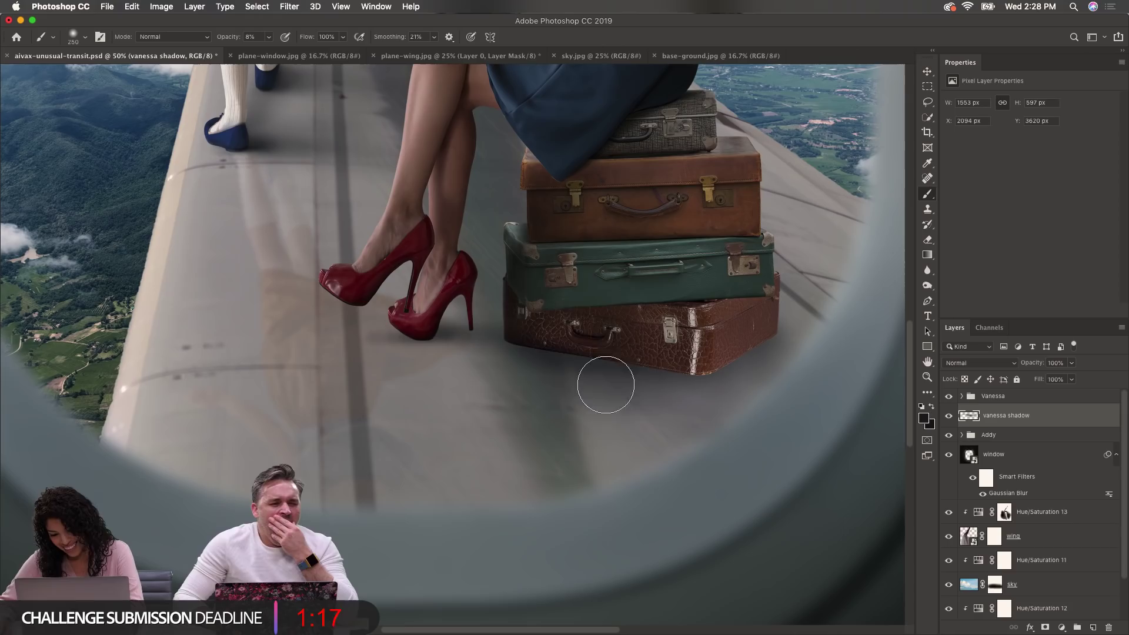
pyautogui.moveTo(605, 383)
pyautogui.mouseDown()
pyautogui.moveTo(551, 366)
pyautogui.moveTo(740, 441)
pyautogui.moveTo(554, 352)
pyautogui.moveTo(742, 444)
pyautogui.moveTo(540, 338)
pyautogui.moveTo(768, 415)
pyautogui.moveTo(738, 376)
pyautogui.moveTo(555, 342)
pyautogui.moveTo(545, 378)
pyautogui.moveTo(619, 473)
pyautogui.moveTo(568, 382)
pyautogui.moveTo(613, 470)
pyautogui.moveTo(505, 339)
pyautogui.moveTo(485, 424)
pyautogui.moveTo(423, 346)
pyautogui.moveTo(423, 362)
pyautogui.moveTo(542, 504)
pyautogui.moveTo(479, 375)
pyautogui.moveTo(588, 518)
pyautogui.moveTo(519, 419)
pyautogui.moveTo(464, 376)
pyautogui.moveTo(663, 545)
pyautogui.moveTo(600, 397)
pyautogui.moveTo(661, 489)
pyautogui.moveTo(477, 370)
pyautogui.moveTo(390, 348)
pyautogui.moveTo(463, 525)
pyautogui.moveTo(438, 370)
pyautogui.mouseUp()
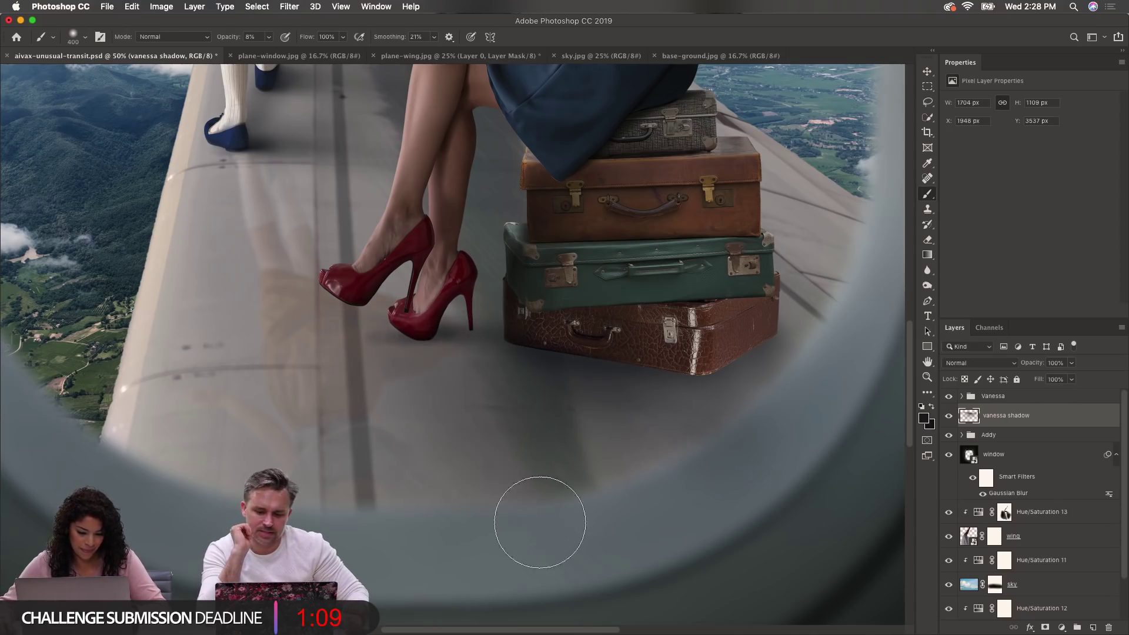
# Step: Widen the soft shadow across the wing below the suitcases with the 400 px brush
pyautogui.scroll(-1, 518, 438)
pyautogui.moveTo(516, 436)
pyautogui.mouseDown()
pyautogui.moveTo(475, 393)
pyautogui.moveTo(591, 478)
pyautogui.moveTo(559, 405)
pyautogui.moveTo(607, 402)
pyautogui.moveTo(643, 424)
pyautogui.moveTo(627, 392)
pyautogui.moveTo(658, 419)
pyautogui.moveTo(605, 412)
pyautogui.moveTo(567, 431)
pyautogui.mouseUp()
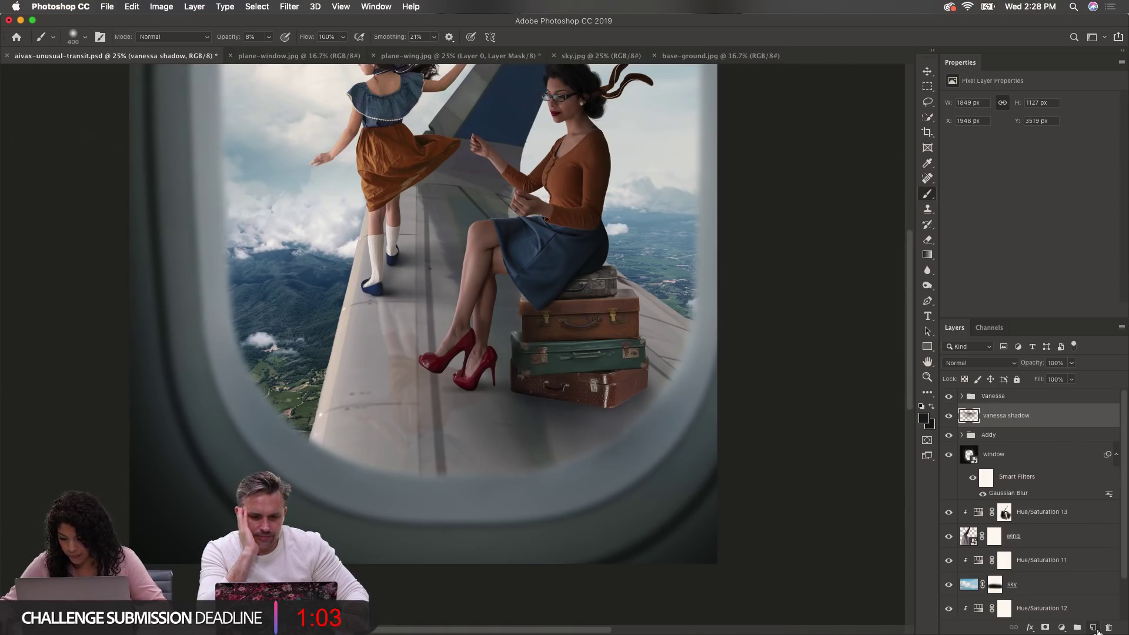
# Step: Add a new layer directly above the wide shadow layer and name it "mid shadow"
pyautogui.click(1094, 627)
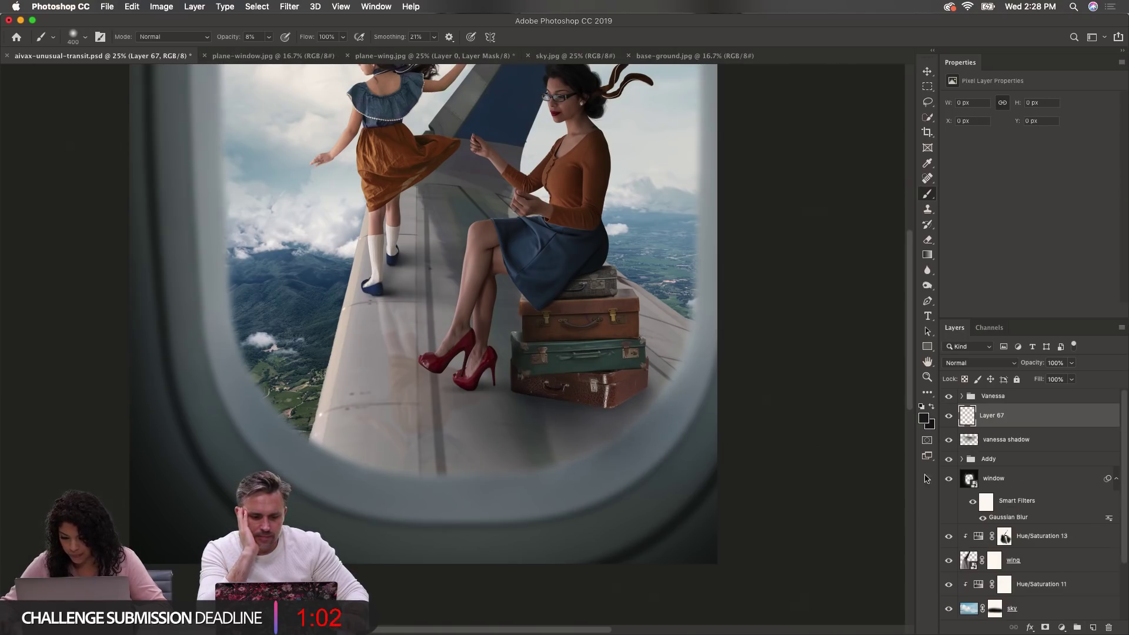
pyautogui.doubleClick(990, 416)
pyautogui.write('mid s')
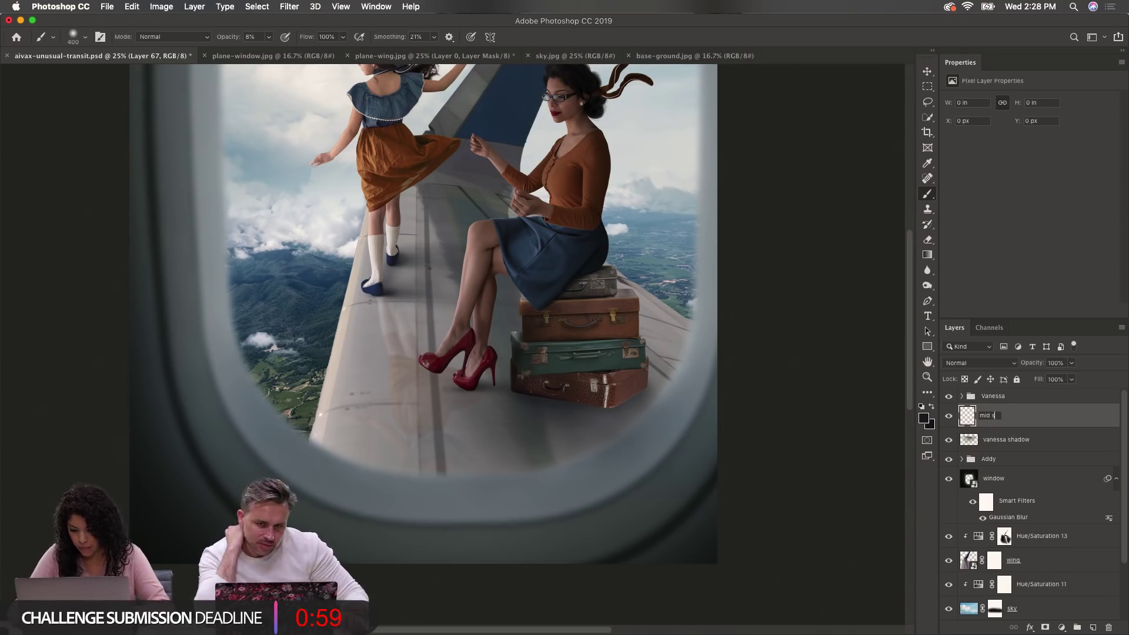
pyautogui.write('hadow')
pyautogui.press('Return')
# Step: Reduce the brush size and paint a tighter mid shadow along the bottom suitcase's lower front edge
pyautogui.keyDown('super'); pyautogui.click(556, 403); pyautogui.keyUp('super')
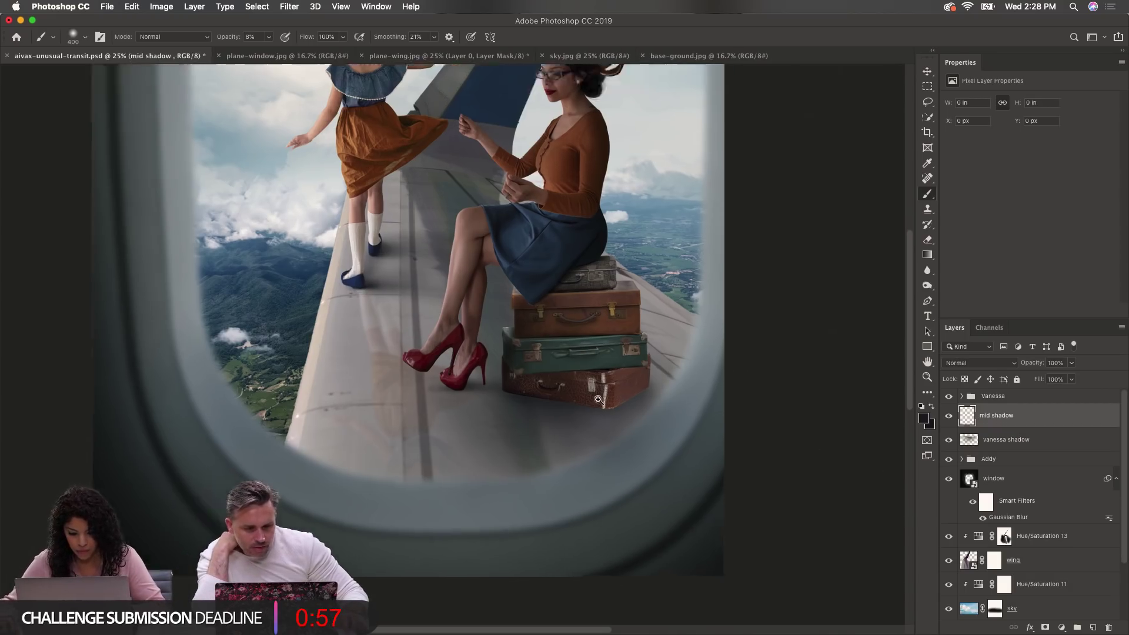
pyautogui.keyDown('super'); pyautogui.click(555, 403); pyautogui.keyUp('super')
pyautogui.press('[')
pyautogui.press('[')
pyautogui.press('[')
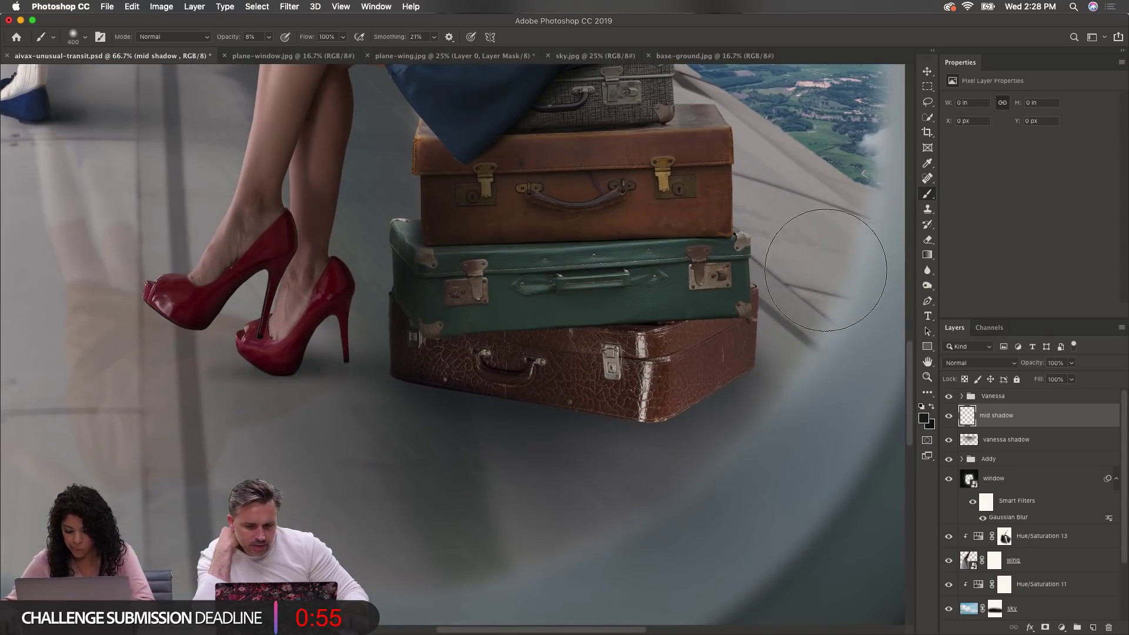
pyautogui.press('[')
pyautogui.press('[')
pyautogui.press('[')
pyautogui.press('[')
pyautogui.press('[')
pyautogui.moveTo(411, 378)
pyautogui.mouseDown()
pyautogui.moveTo(519, 404)
pyautogui.moveTo(433, 385)
pyautogui.moveTo(577, 402)
pyautogui.moveTo(419, 380)
pyautogui.moveTo(627, 409)
pyautogui.moveTo(421, 384)
pyautogui.moveTo(639, 421)
pyautogui.moveTo(435, 380)
pyautogui.moveTo(585, 401)
pyautogui.moveTo(549, 391)
pyautogui.moveTo(413, 378)
pyautogui.moveTo(511, 387)
pyautogui.moveTo(477, 393)
pyautogui.moveTo(578, 416)
pyautogui.moveTo(495, 412)
pyautogui.moveTo(729, 428)
pyautogui.moveTo(715, 392)
pyautogui.moveTo(622, 428)
pyautogui.moveTo(649, 402)
pyautogui.moveTo(723, 365)
pyautogui.moveTo(686, 398)
pyautogui.moveTo(735, 367)
pyautogui.moveTo(610, 411)
pyautogui.mouseUp()
# Step: Enlarge the brush up to 300 px and build up a broader mid shadow beneath the bottom suitcase
pyautogui.press(']')
pyautogui.press(']')
pyautogui.press(']')
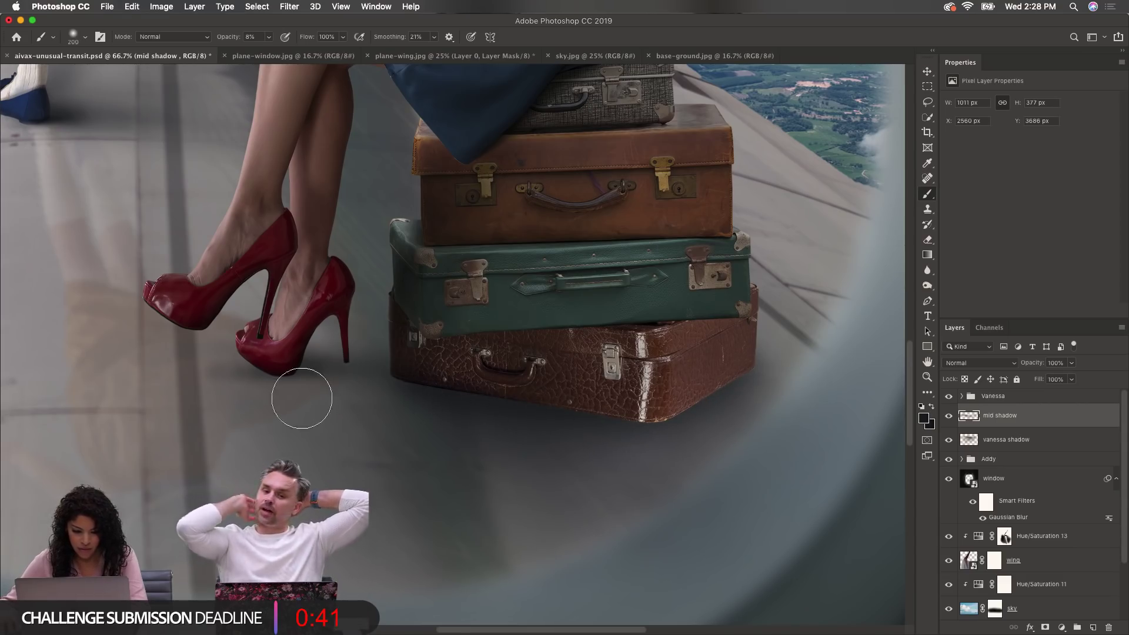
pyautogui.press(']')
pyautogui.press(']')
pyautogui.press(']')
pyautogui.press(']')
pyautogui.moveTo(431, 394)
pyautogui.mouseDown()
pyautogui.moveTo(575, 446)
pyautogui.moveTo(496, 400)
pyautogui.moveTo(645, 431)
pyautogui.moveTo(715, 368)
pyautogui.moveTo(718, 396)
pyautogui.moveTo(692, 393)
pyautogui.mouseUp()
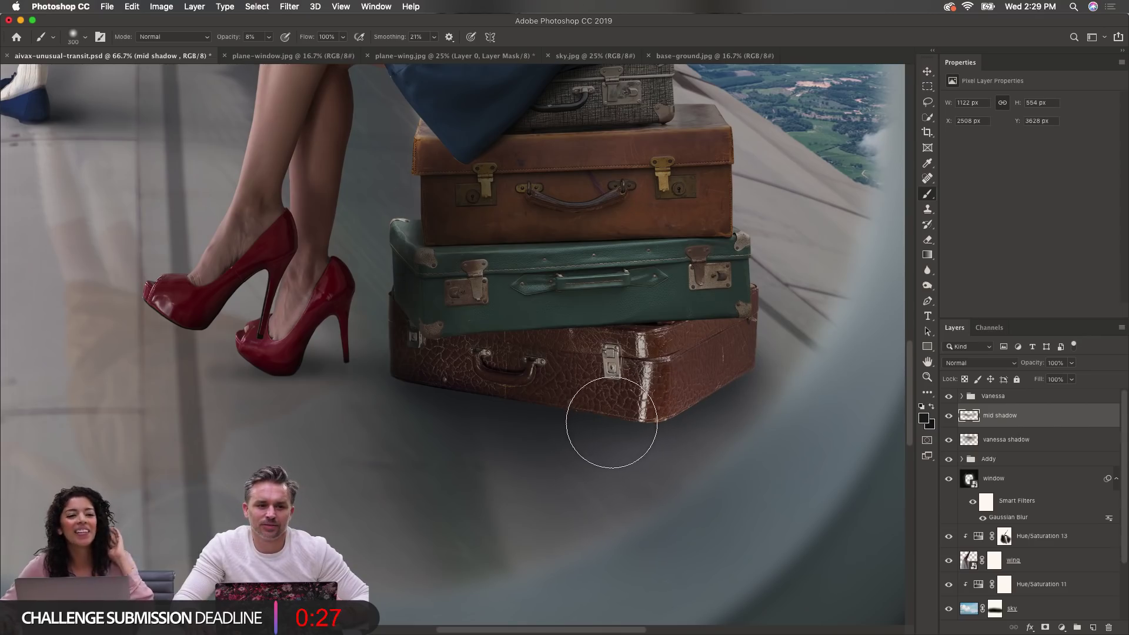
# Step: Paint the mid shadow beneath the lower red shoe's sole, with the brush reduced to between 60 and 70 px
pyautogui.press('[')
pyautogui.press('[')
pyautogui.press('[')
pyautogui.press('[')
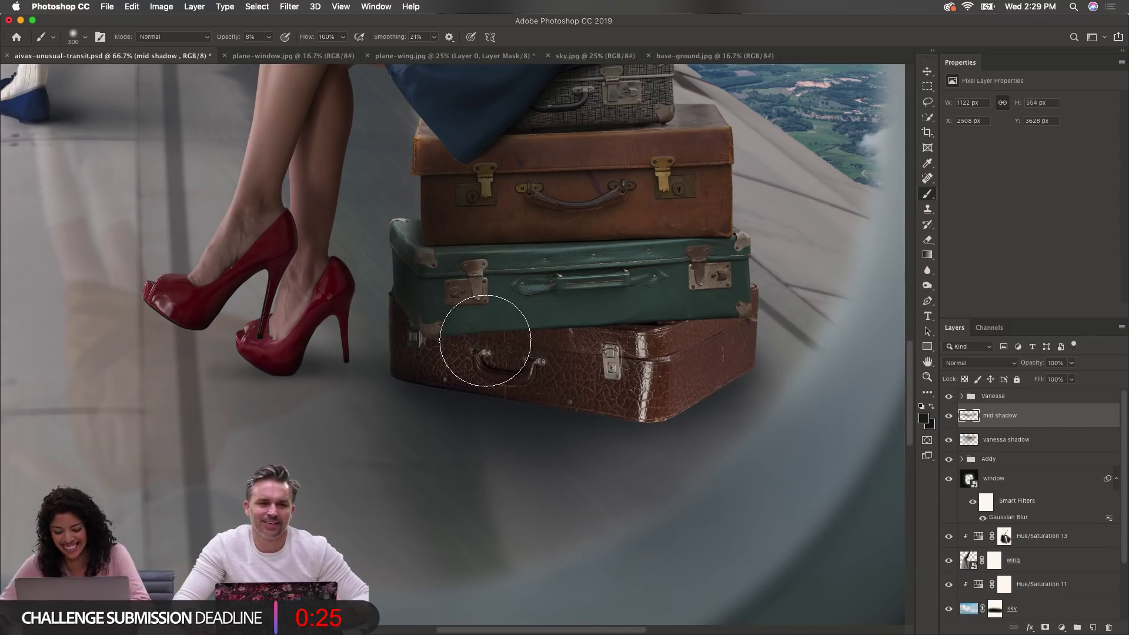
pyautogui.press('[')
pyautogui.press('[')
pyautogui.press('[')
pyautogui.press('[')
pyautogui.press('[')
pyautogui.press('[')
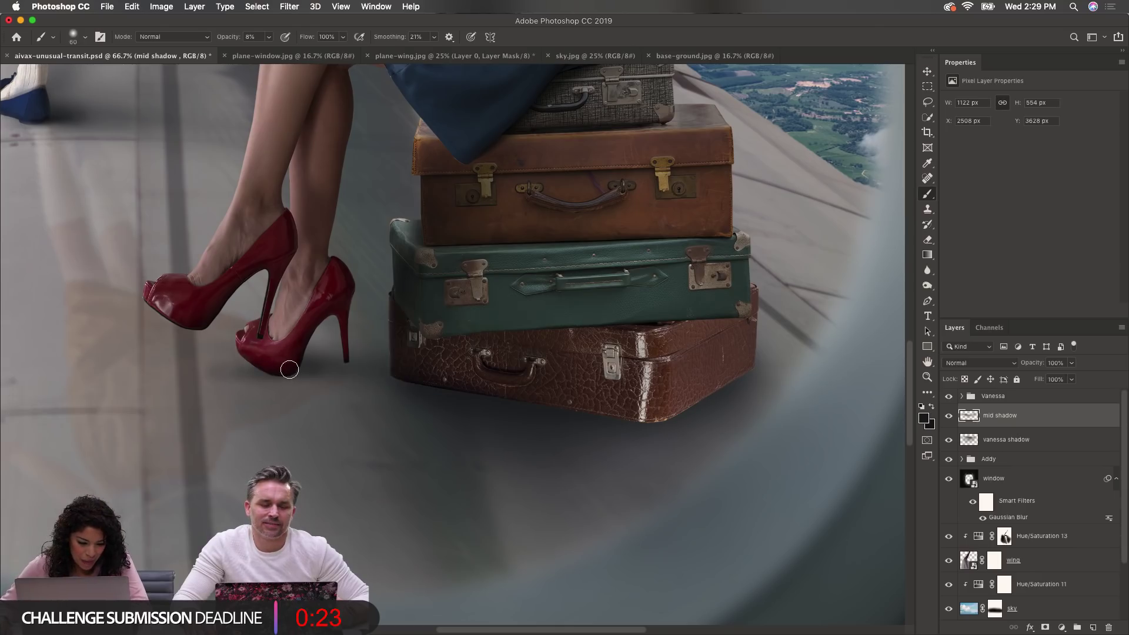
pyautogui.moveTo(292, 367)
pyautogui.mouseDown()
pyautogui.moveTo(181, 372)
pyautogui.moveTo(292, 372)
pyautogui.mouseUp()
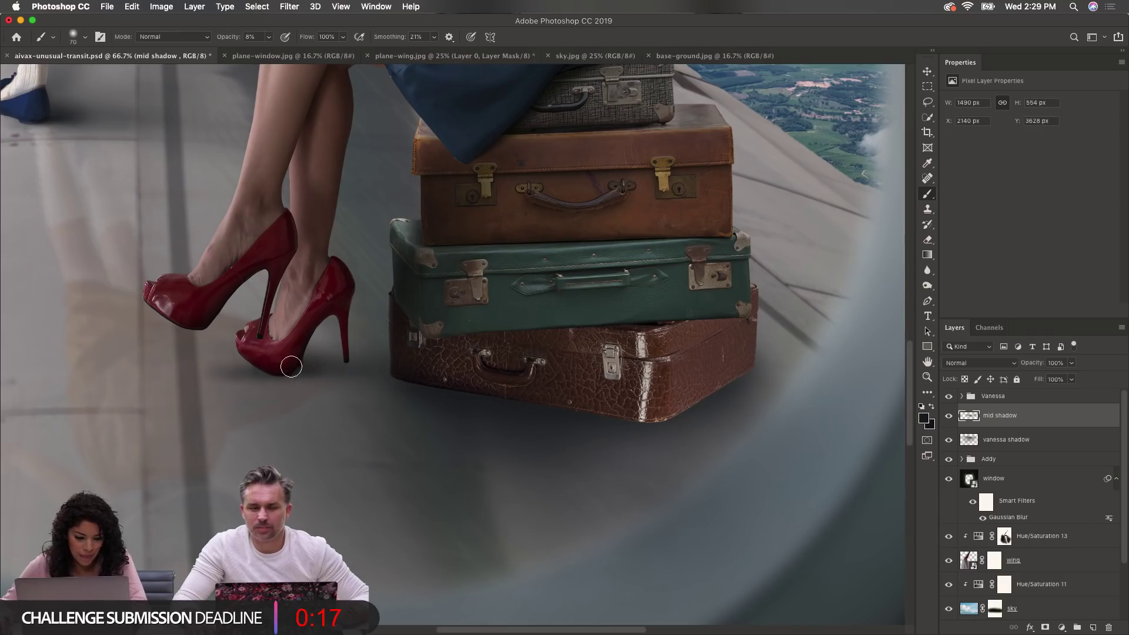
pyautogui.press(']')
pyautogui.press(']')
pyautogui.press(']')
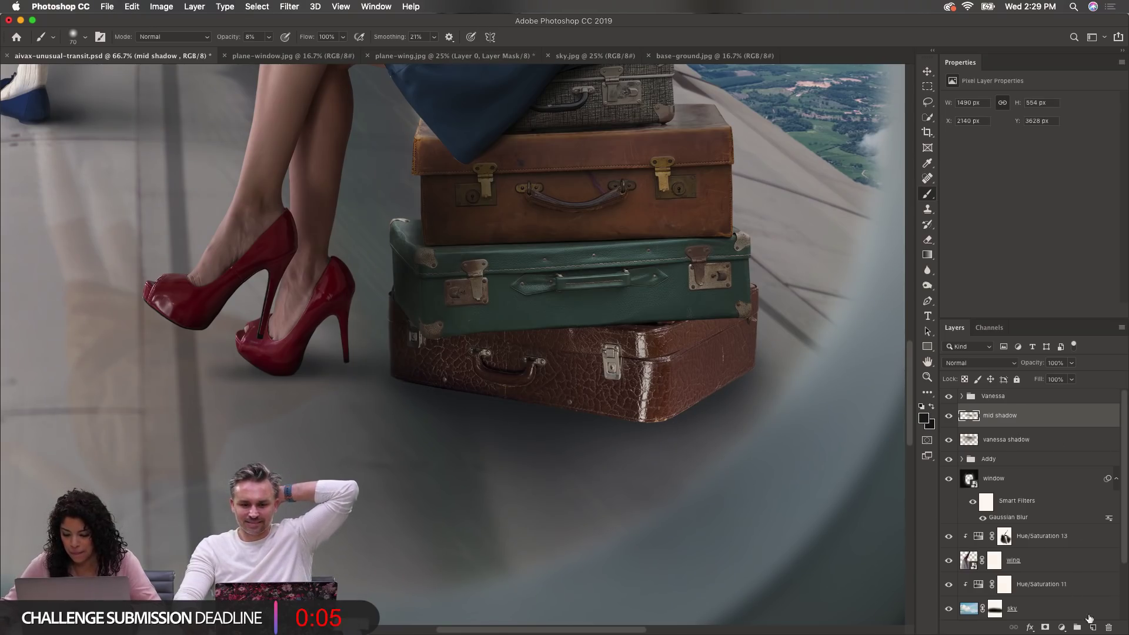
# Step: Add a layer above the mid shadow and start a thin contact shadow at the bottom suitcase's near corner, using a 20 px brush at 10% opacity
pyautogui.click(1093, 628)
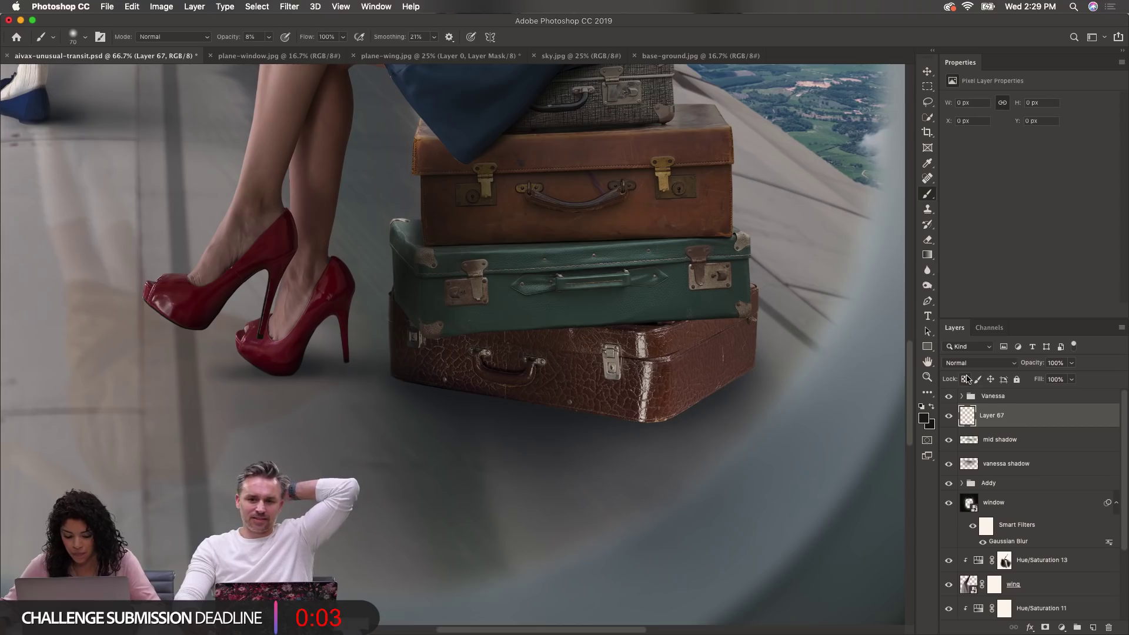
pyautogui.click(405, 389)
pyautogui.click(406, 389)
pyautogui.press('[')
pyautogui.press('[')
pyautogui.press('[')
pyautogui.press('[')
pyautogui.press('[')
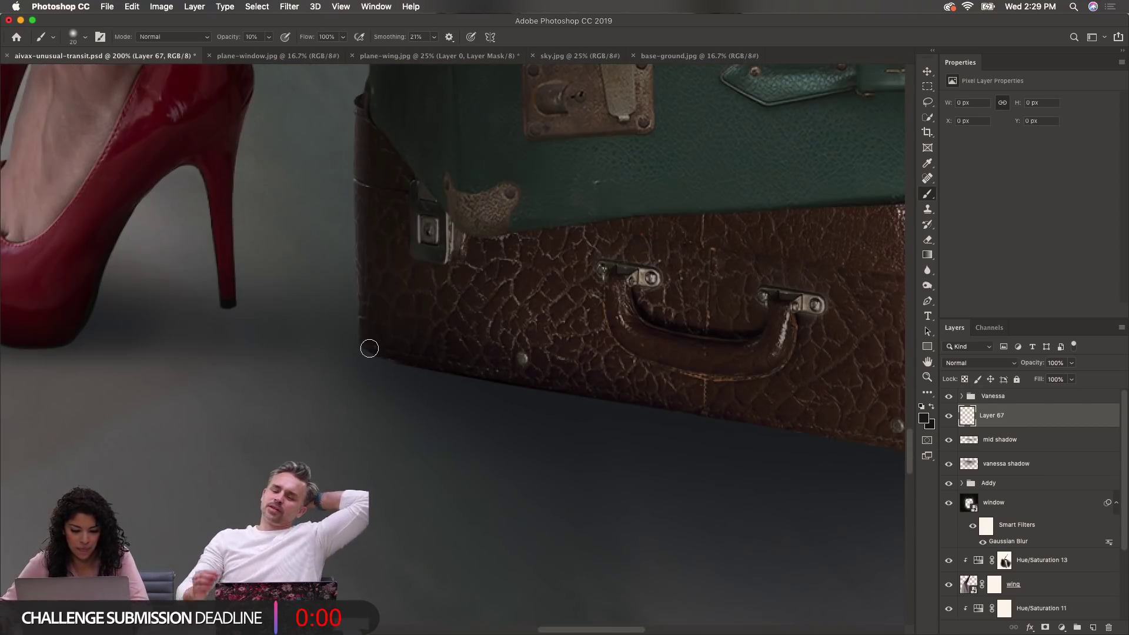
pyautogui.moveTo(369, 348)
pyautogui.mouseDown()
pyautogui.moveTo(529, 373)
pyautogui.moveTo(514, 383)
pyautogui.moveTo(455, 375)
pyautogui.mouseUp()
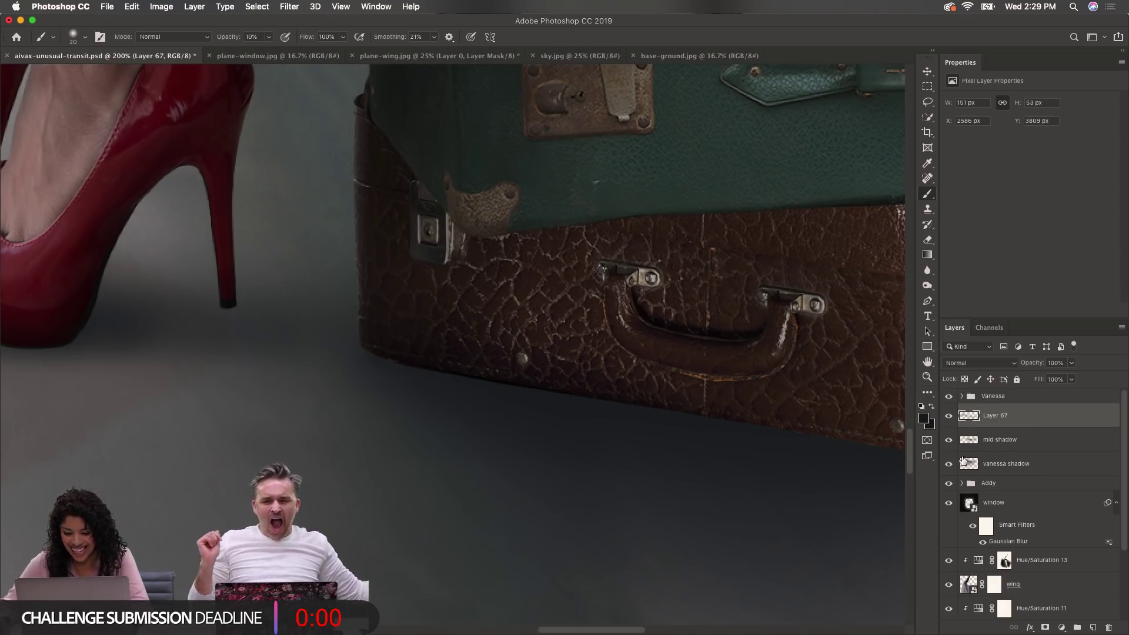
# Step: Set the foreground colour to a slightly darker blue-black for the brush
pyautogui.click(923, 418)
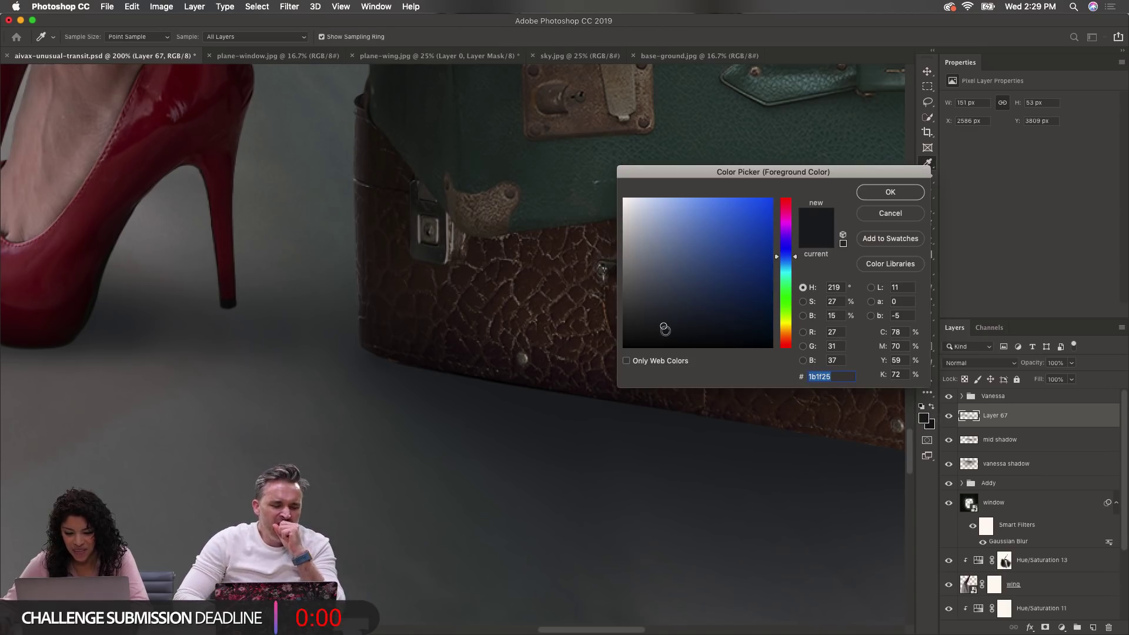
pyautogui.click(664, 331)
pyautogui.click(890, 192)
pyautogui.press('b')
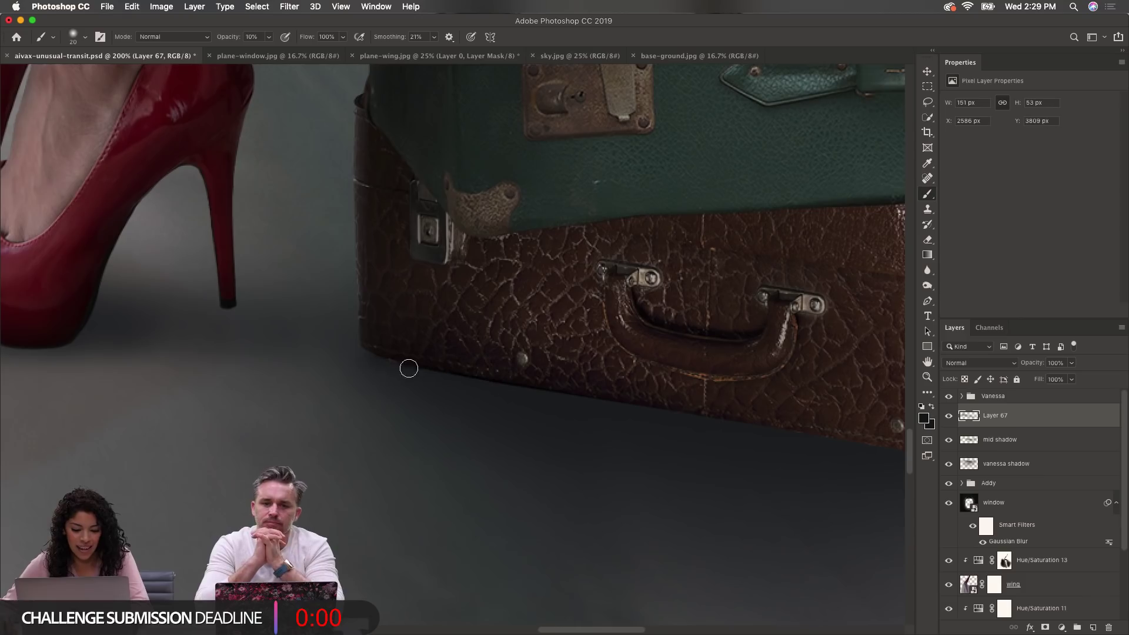
# Step: Darken the contact shadow along the bottom suitcase's lower front edge and corner with the 20 px brush
pyautogui.moveTo(396, 368); pyautogui.dragTo(701, 388)
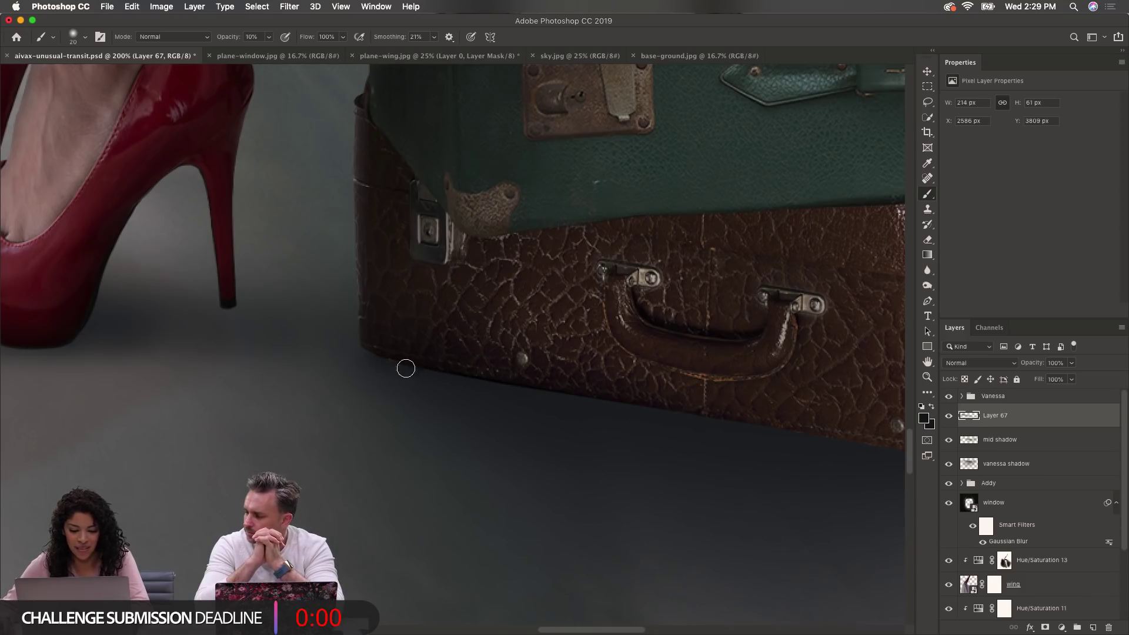
pyautogui.moveTo(399, 357); pyautogui.dragTo(769, 417)
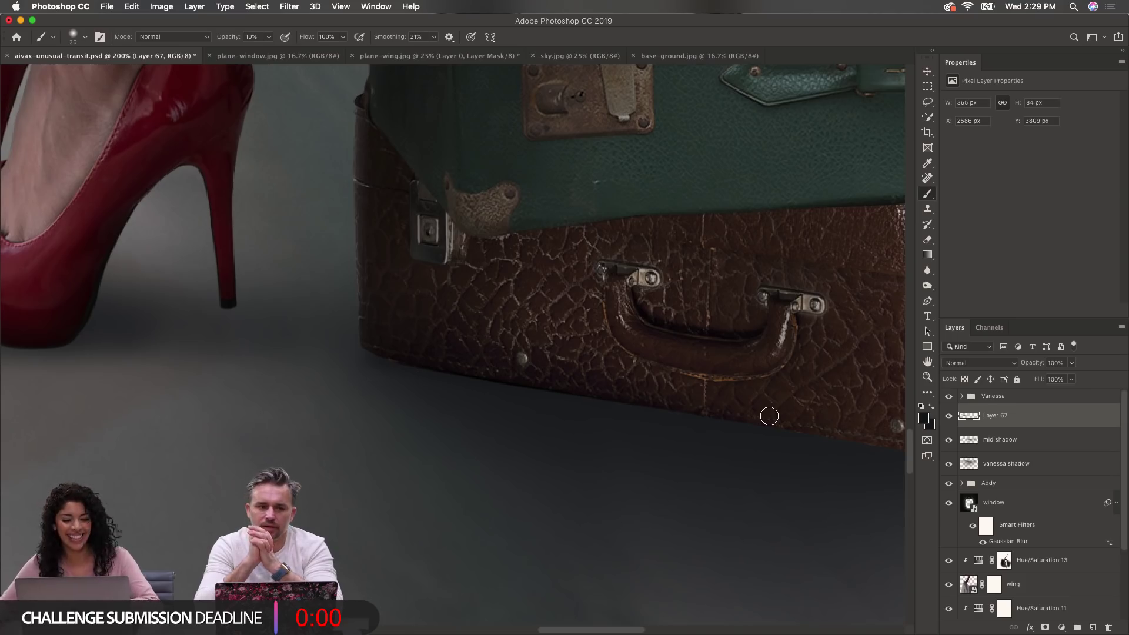
pyautogui.moveTo(395, 361); pyautogui.dragTo(383, 355)
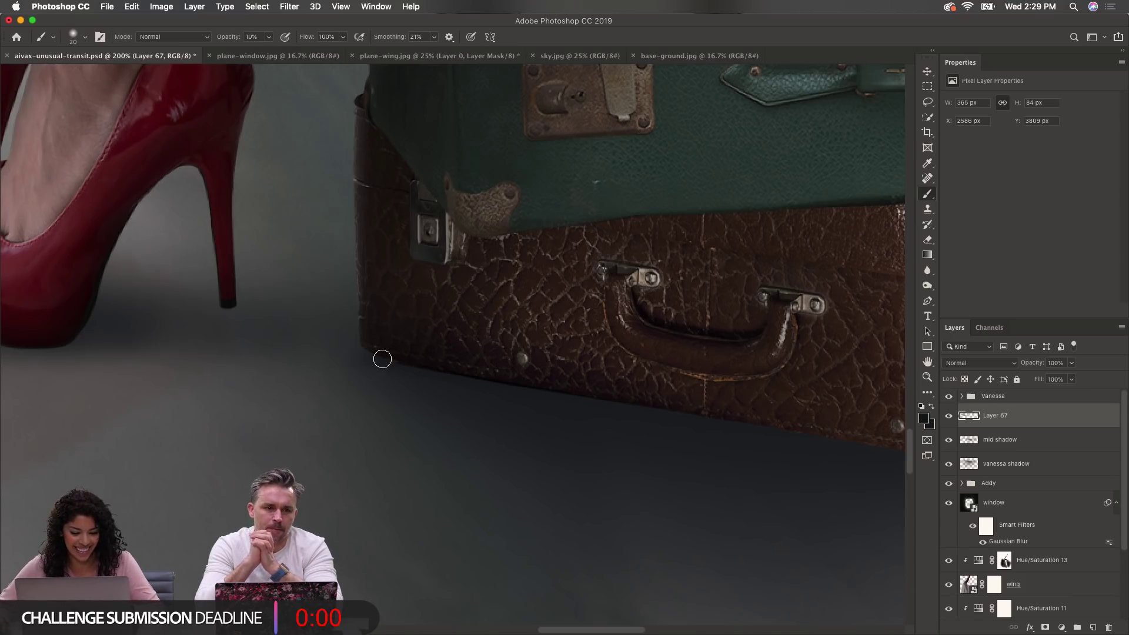
# Step: Continue the contact shadow along the suitcase's lower edge and around its far corner with a 40 px brush
pyautogui.scroll(-5, 628, 404)
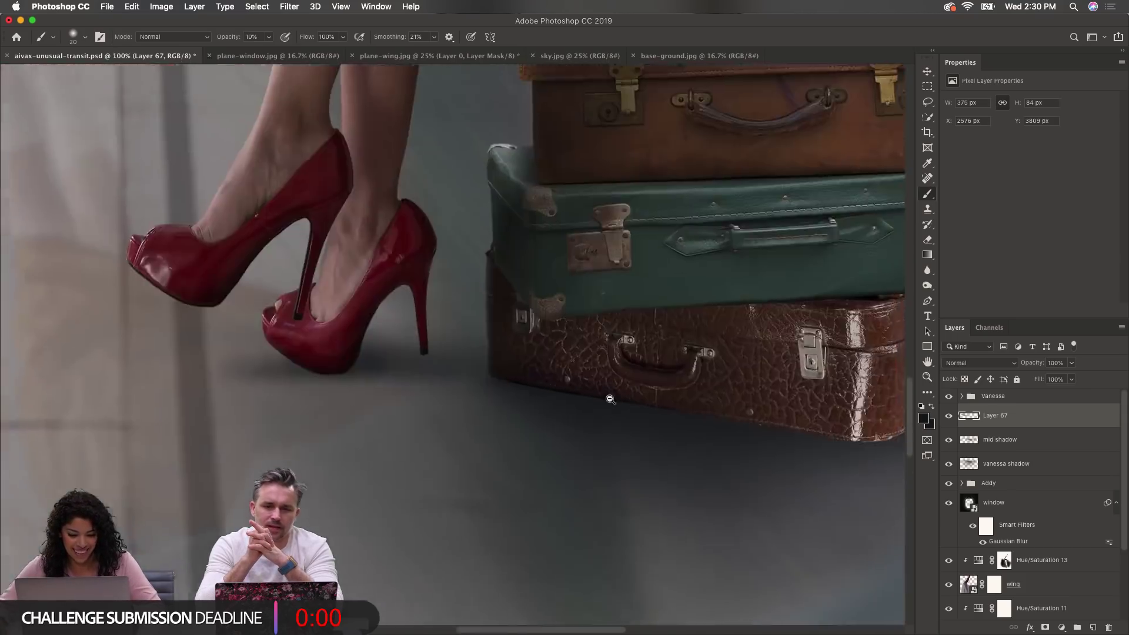
pyautogui.moveTo(790, 426); pyautogui.dragTo(756, 423)
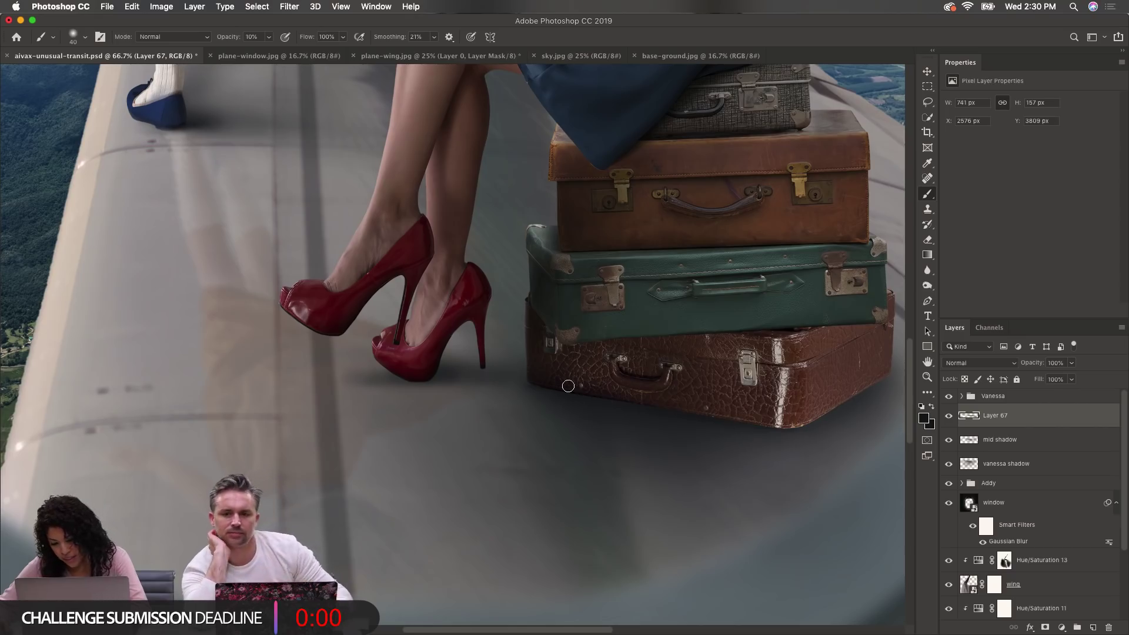
pyautogui.moveTo(722, 421)
pyautogui.mouseDown()
pyautogui.moveTo(799, 430)
pyautogui.moveTo(847, 407)
pyautogui.moveTo(790, 427)
pyautogui.moveTo(866, 383)
pyautogui.moveTo(812, 408)
pyautogui.moveTo(884, 374)
pyautogui.moveTo(816, 409)
pyautogui.moveTo(872, 381)
pyautogui.mouseUp()
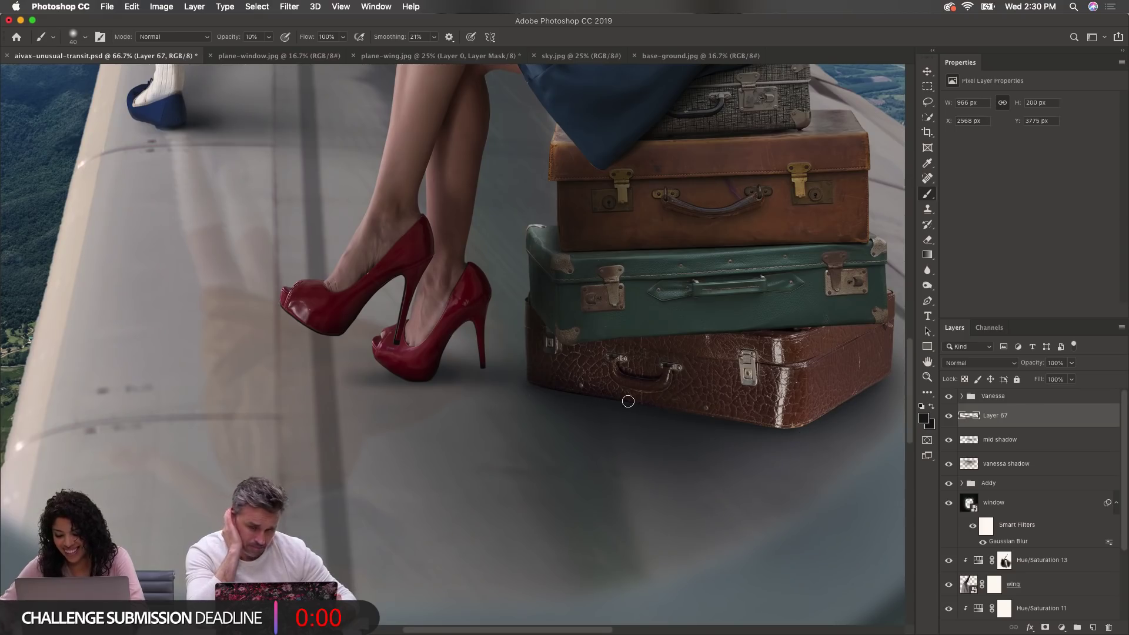
# Step: Enlarge the brush to 100 px and paint a softer contact shadow along the suitcase and across to the lower shoe
pyautogui.press(']')
pyautogui.press(']')
pyautogui.press(']')
pyautogui.press(']')
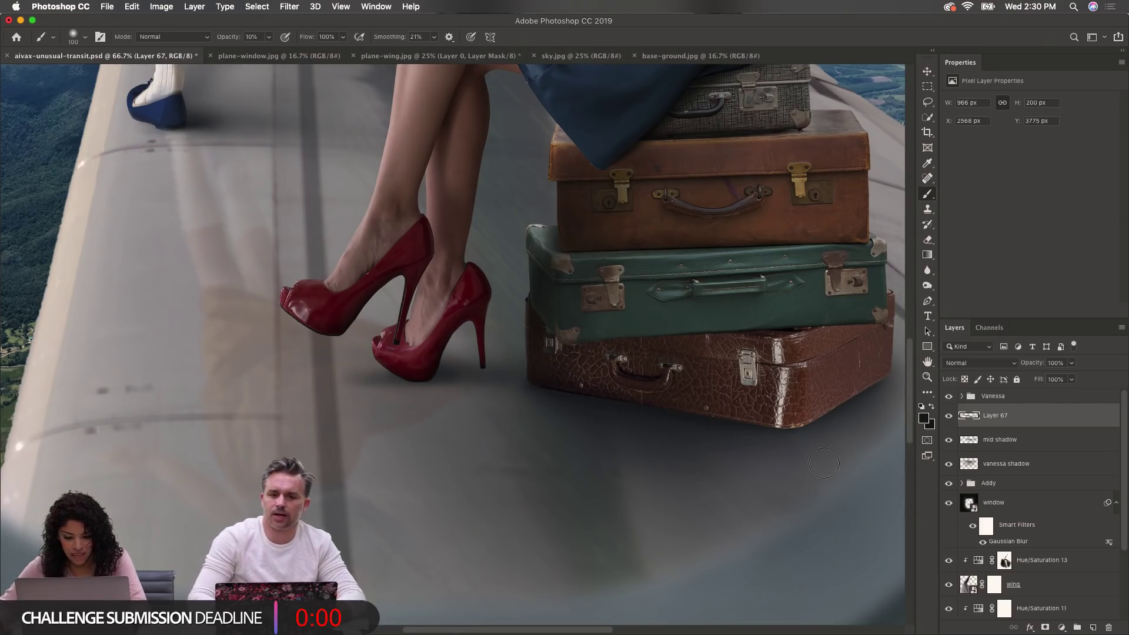
pyautogui.moveTo(537, 383)
pyautogui.mouseDown()
pyautogui.moveTo(580, 403)
pyautogui.moveTo(777, 439)
pyautogui.moveTo(806, 423)
pyautogui.moveTo(584, 403)
pyautogui.moveTo(856, 433)
pyautogui.moveTo(667, 392)
pyautogui.moveTo(415, 371)
pyautogui.moveTo(466, 405)
pyautogui.moveTo(408, 369)
pyautogui.moveTo(422, 381)
pyautogui.mouseUp()
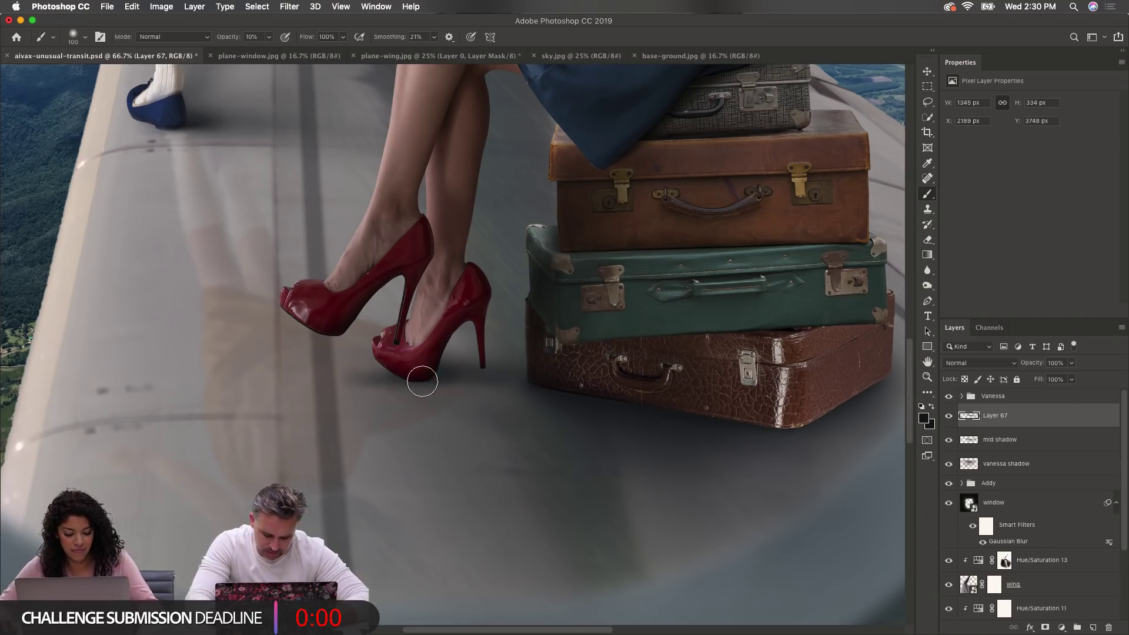
# Step: Select the wide shadow layer with a 250 px brush and examine the shadows around the suitcases and shoes
pyautogui.click(1038, 469)
pyautogui.press(']')
pyautogui.press(']')
pyautogui.press(']')
pyautogui.press(']')
pyautogui.press(']')
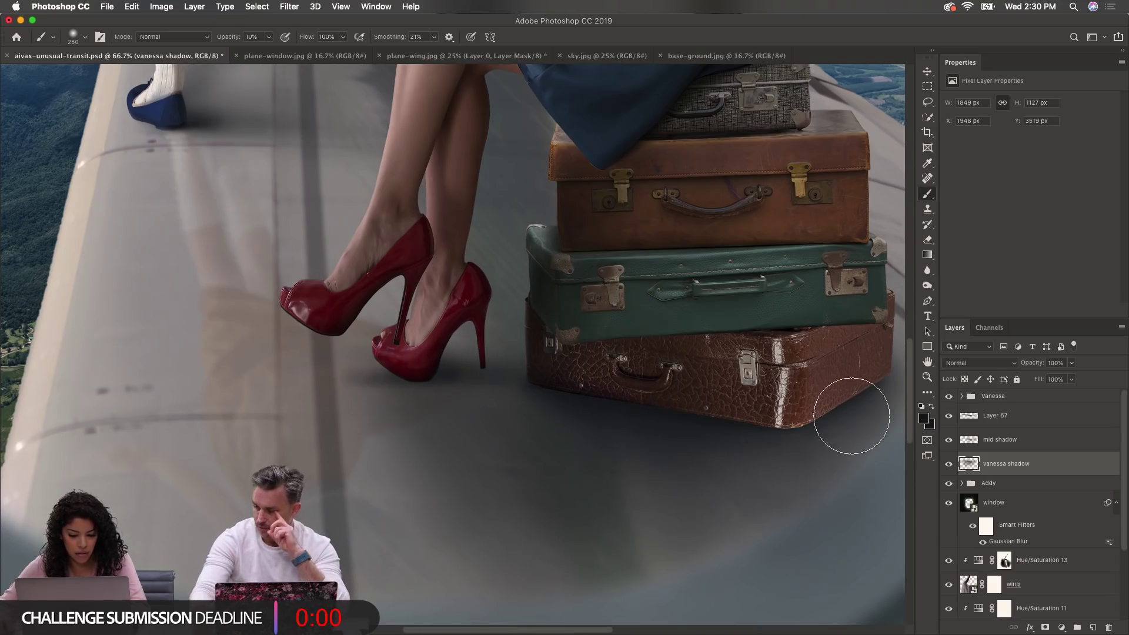
pyautogui.keyDown('alt'); pyautogui.click(610, 444); pyautogui.keyUp('alt')
pyautogui.keyDown('alt'); pyautogui.click(660, 471); pyautogui.keyUp('alt')
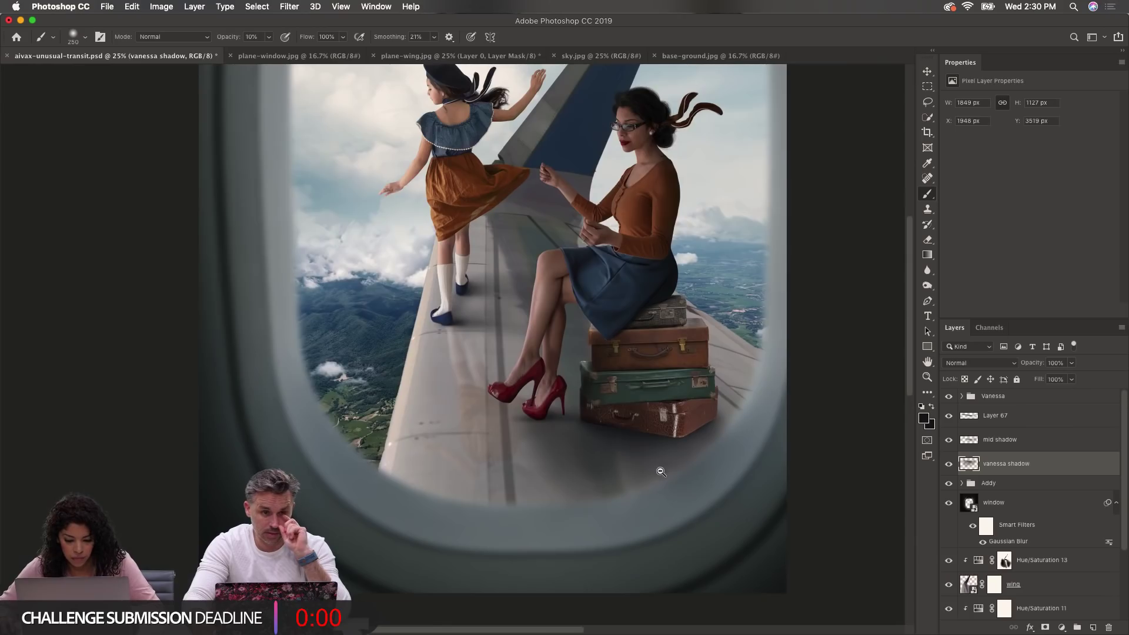
pyautogui.keyDown('alt'); pyautogui.click(635, 459); pyautogui.keyUp('alt')
pyautogui.moveTo(390, 318); pyautogui.dragTo(448, 341)
pyautogui.click(448, 341)
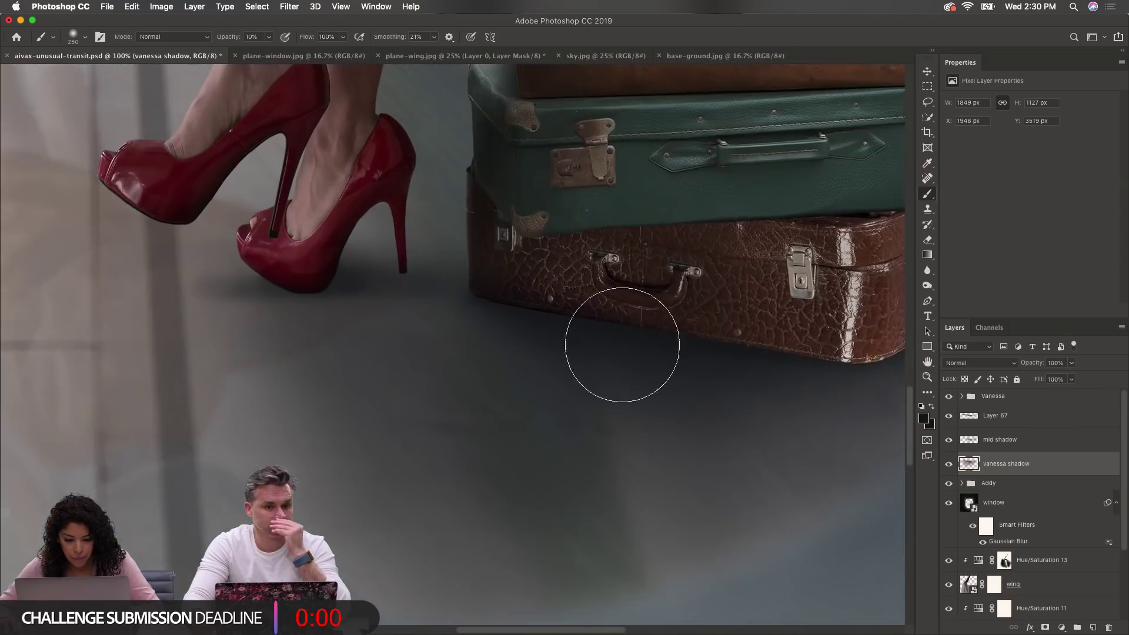
# Step: Reselect the topmost shadow layer and review the shadows in the full window composite
pyautogui.click(1017, 422)
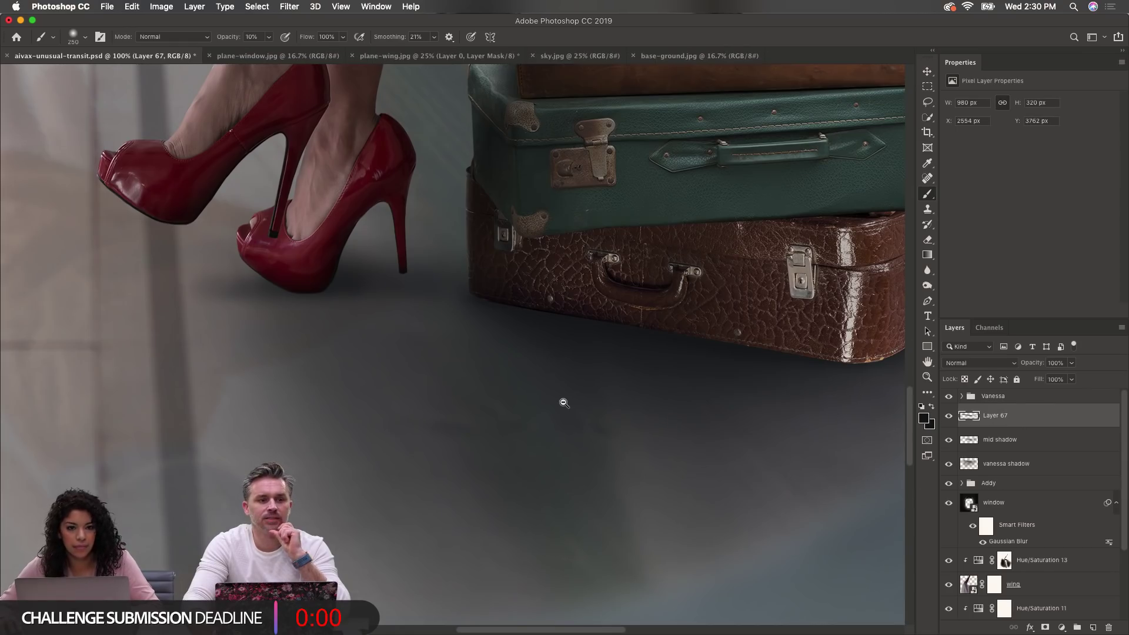
pyautogui.keyDown('alt'); pyautogui.click(690, 373); pyautogui.keyUp('alt')
pyautogui.keyDown('alt'); pyautogui.click(691, 372); pyautogui.keyUp('alt')
pyautogui.keyDown('alt'); pyautogui.click(691, 373); pyautogui.keyUp('alt')
pyautogui.keyDown('alt'); pyautogui.click(690, 373); pyautogui.keyUp('alt')
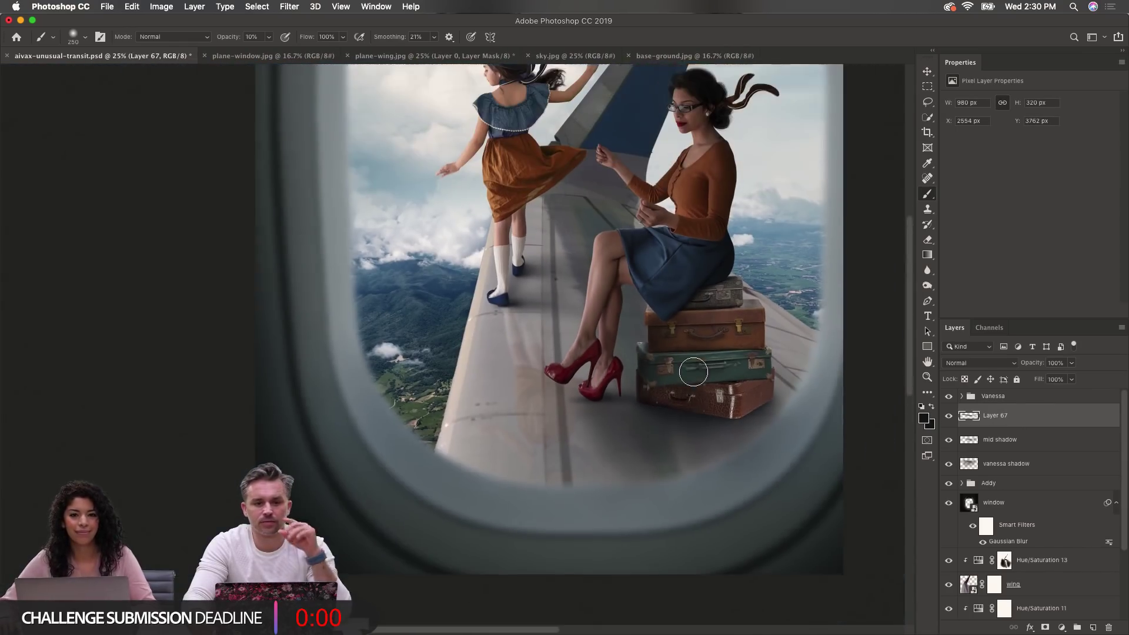
pyautogui.scroll(3, 694, 372)
pyautogui.scroll(-1, 693, 372)
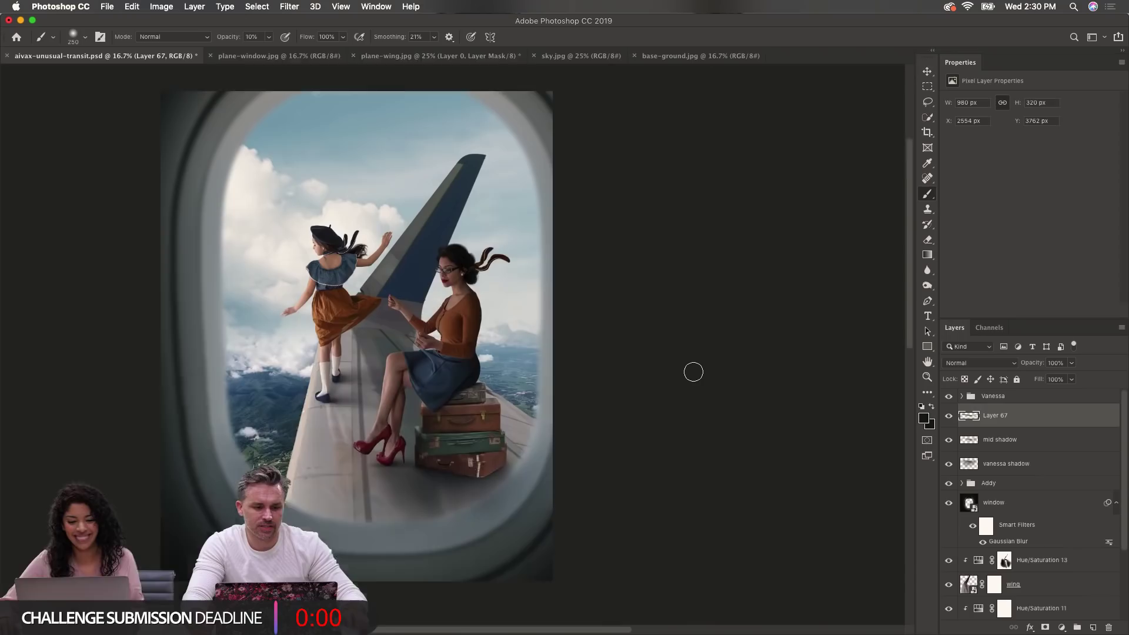
pyautogui.scroll(-2, 692, 372)
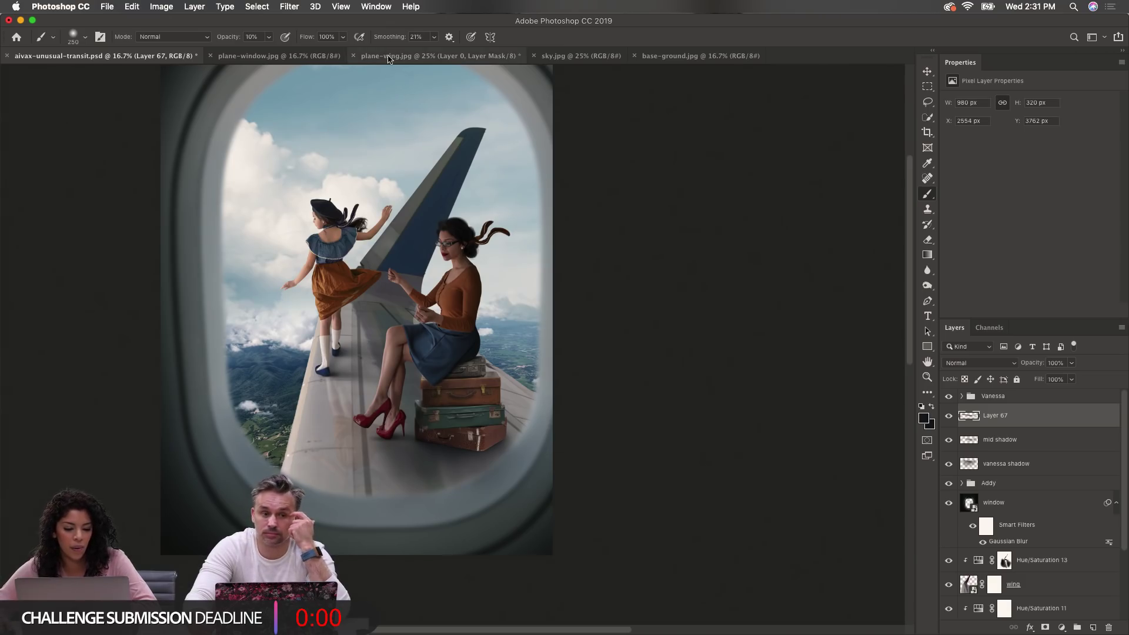
# Step: Close the base-ground.jpg and sky.jpg documents
pyautogui.click(635, 57)
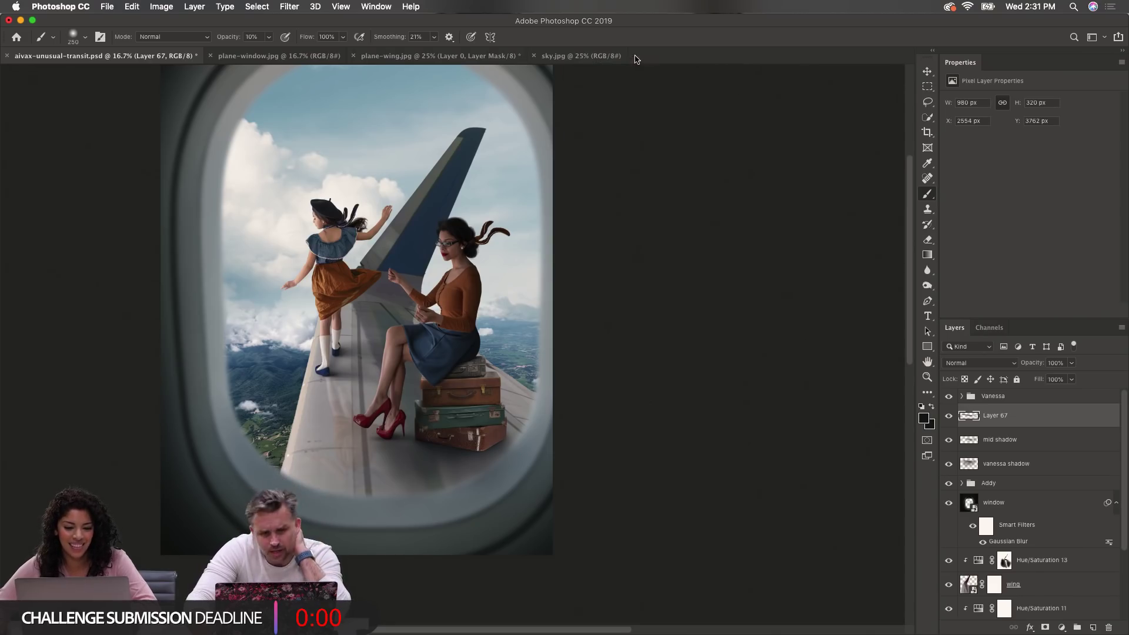
pyautogui.click(535, 56)
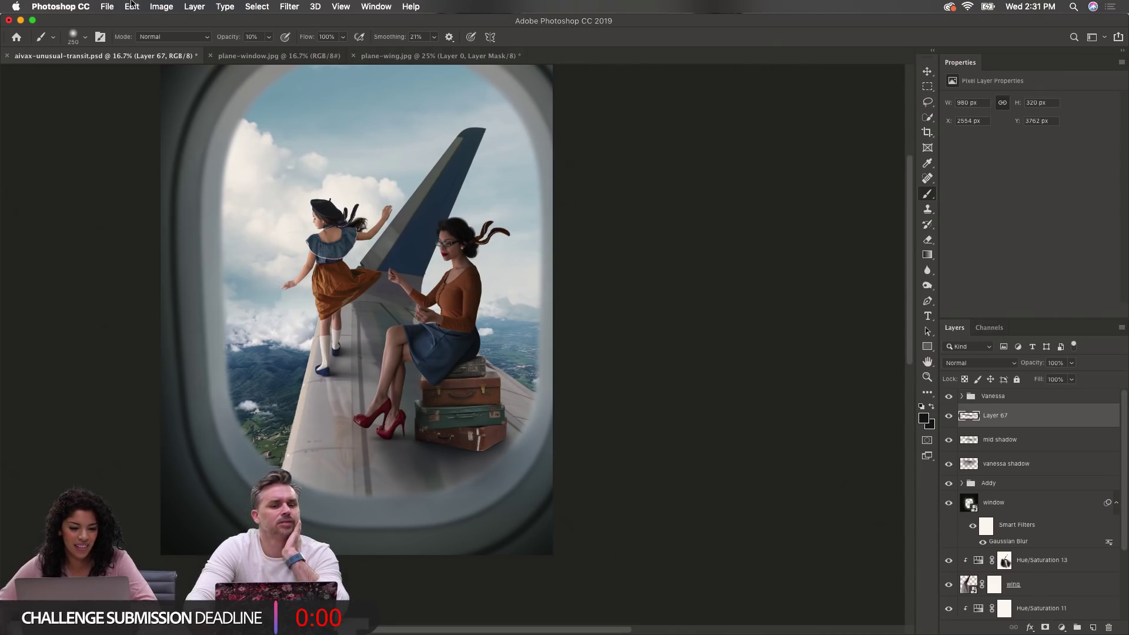
# Step: Open sign.png from the PNG folder of the aivax-unusual-transit project
pyautogui.click(108, 6)
pyautogui.click(118, 33)
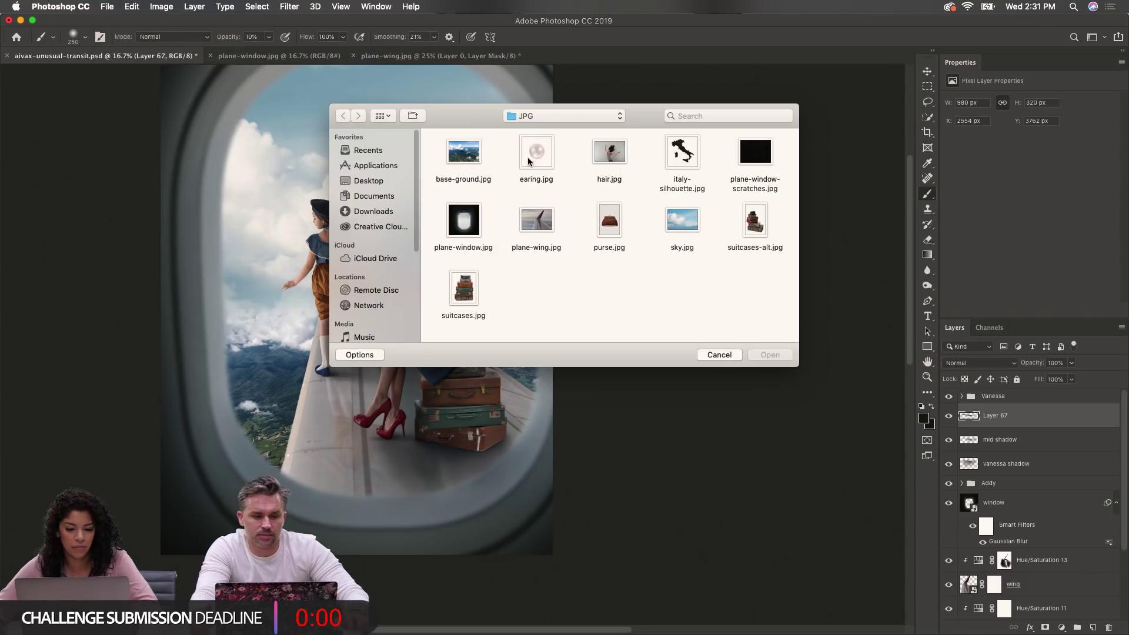
pyautogui.click(532, 115)
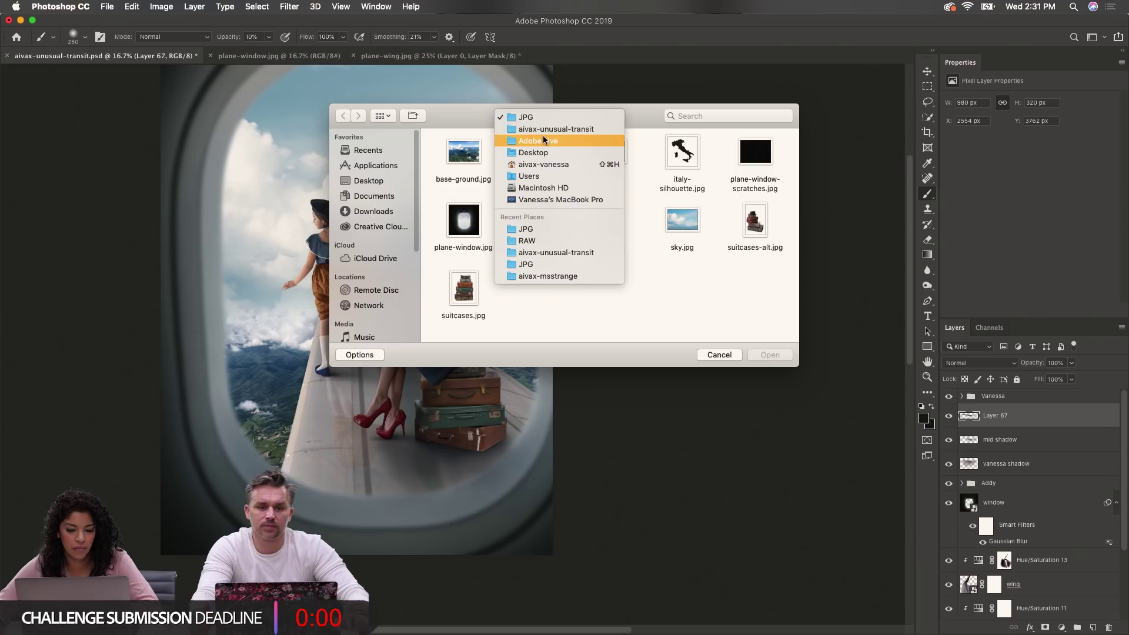
pyautogui.click(545, 128)
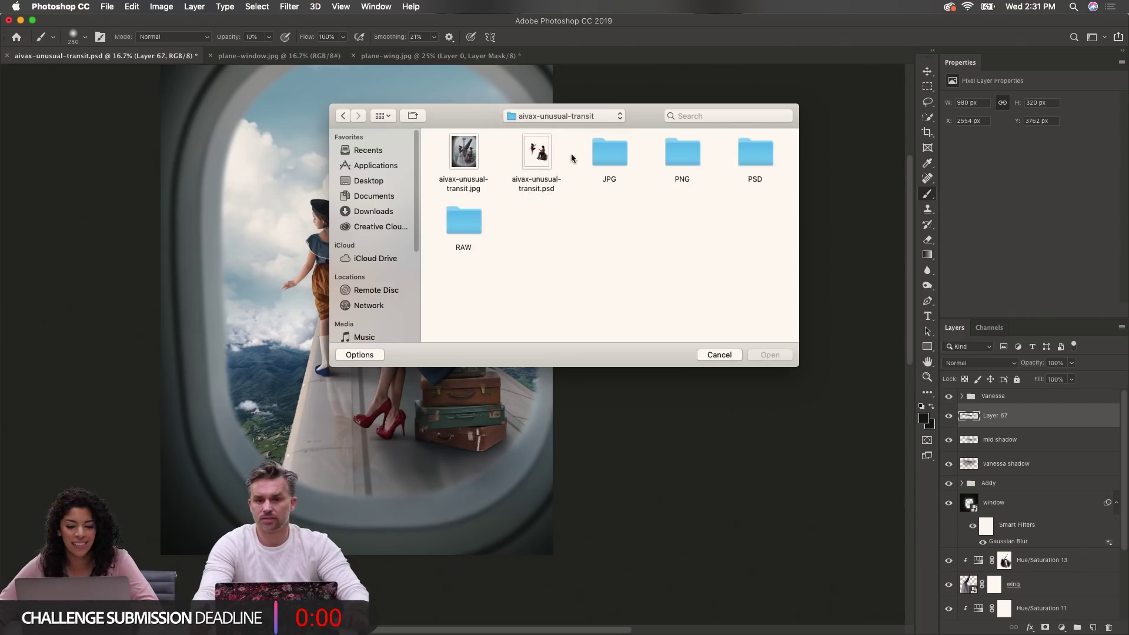
pyautogui.doubleClick(613, 154)
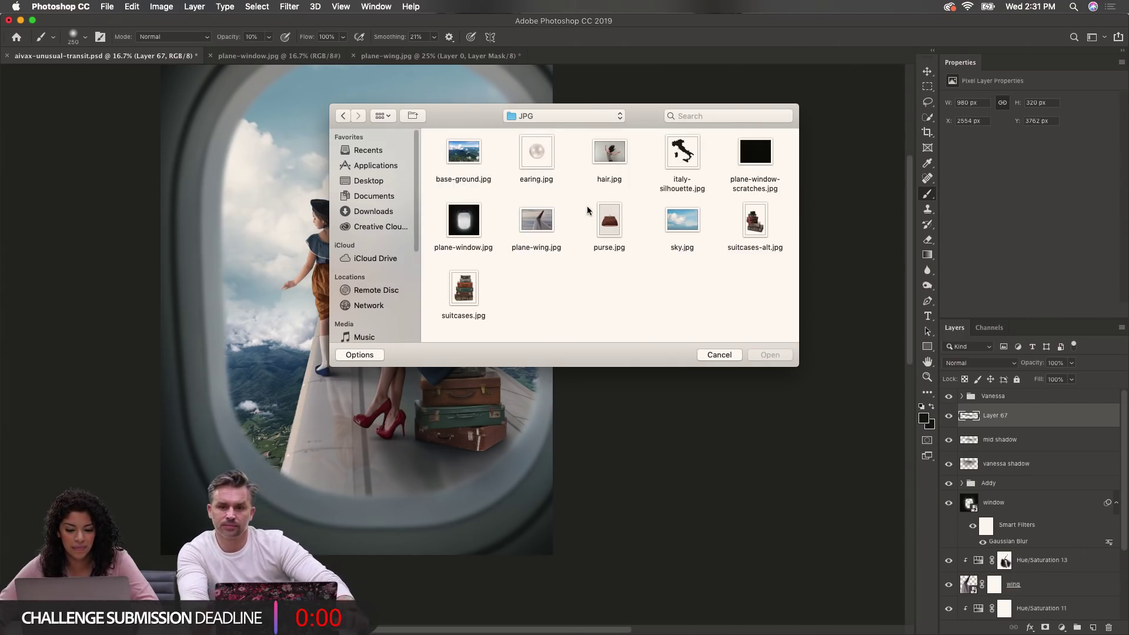
pyautogui.click(342, 116)
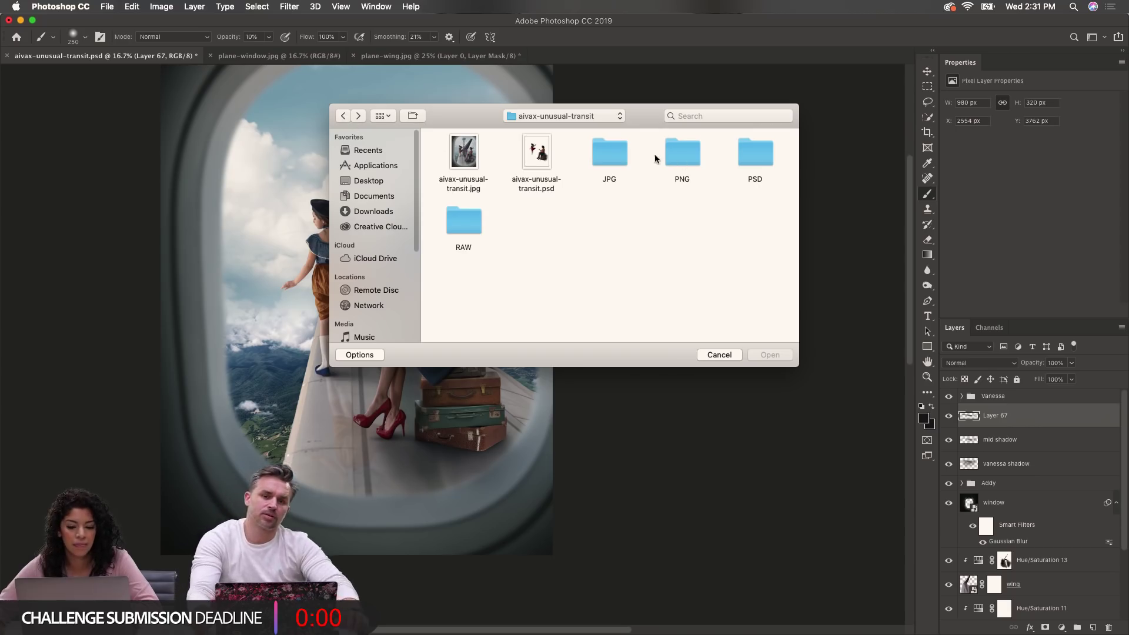
pyautogui.doubleClick(686, 159)
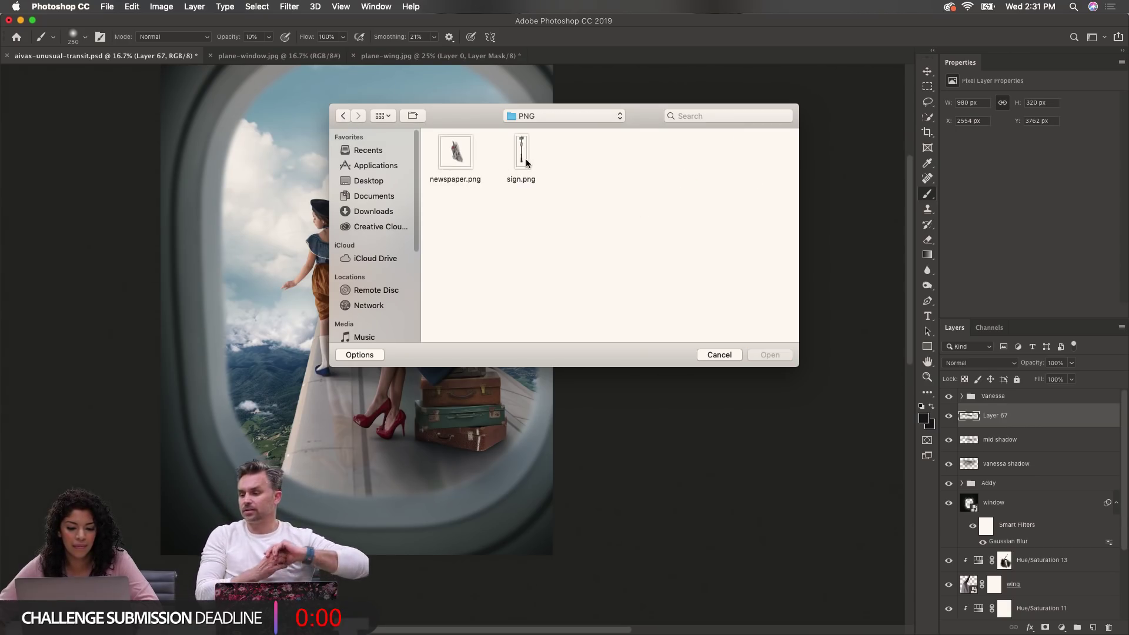
pyautogui.press('s')
pyautogui.click(775, 355)
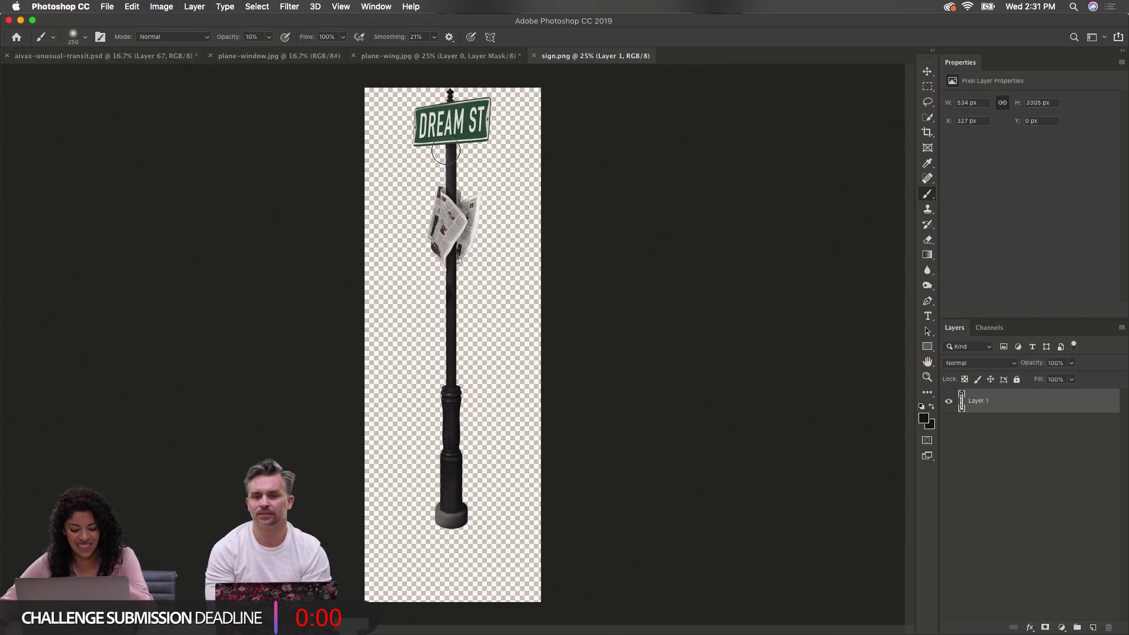
# Step: Move the Dream St sign into the aivax-unusual-transit.psd composite and drag its layer lower in the layer stack
pyautogui.press('v')
pyautogui.moveTo(401, 113); pyautogui.dragTo(78, 70)
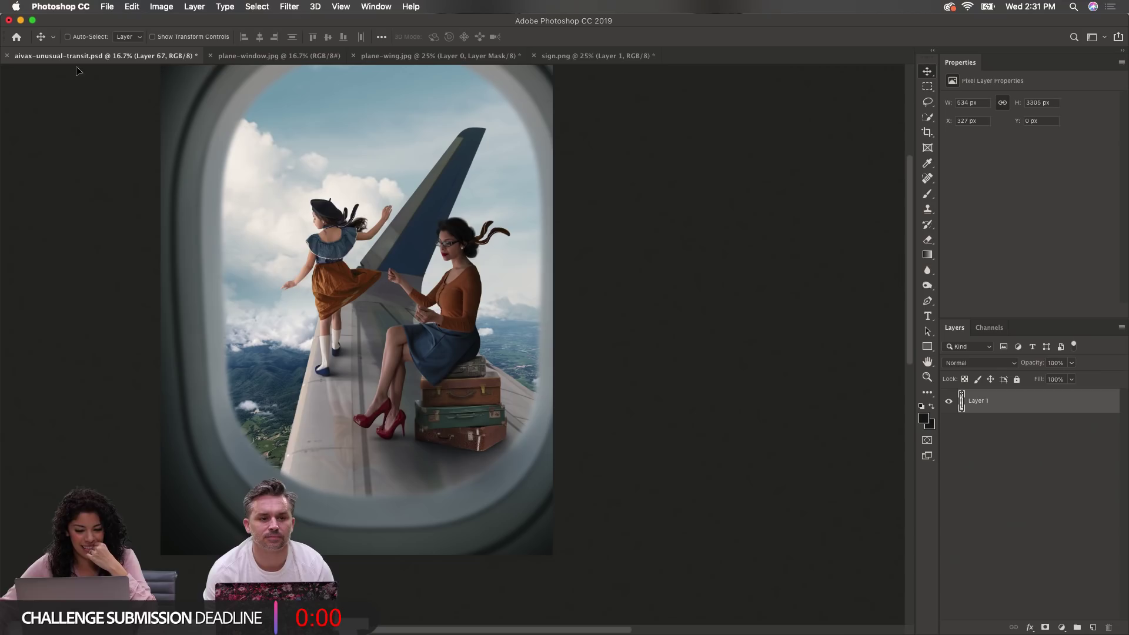
pyautogui.moveTo(385, 200); pyautogui.dragTo(386, 256)
pyautogui.moveTo(1023, 422); pyautogui.dragTo(1016, 569)
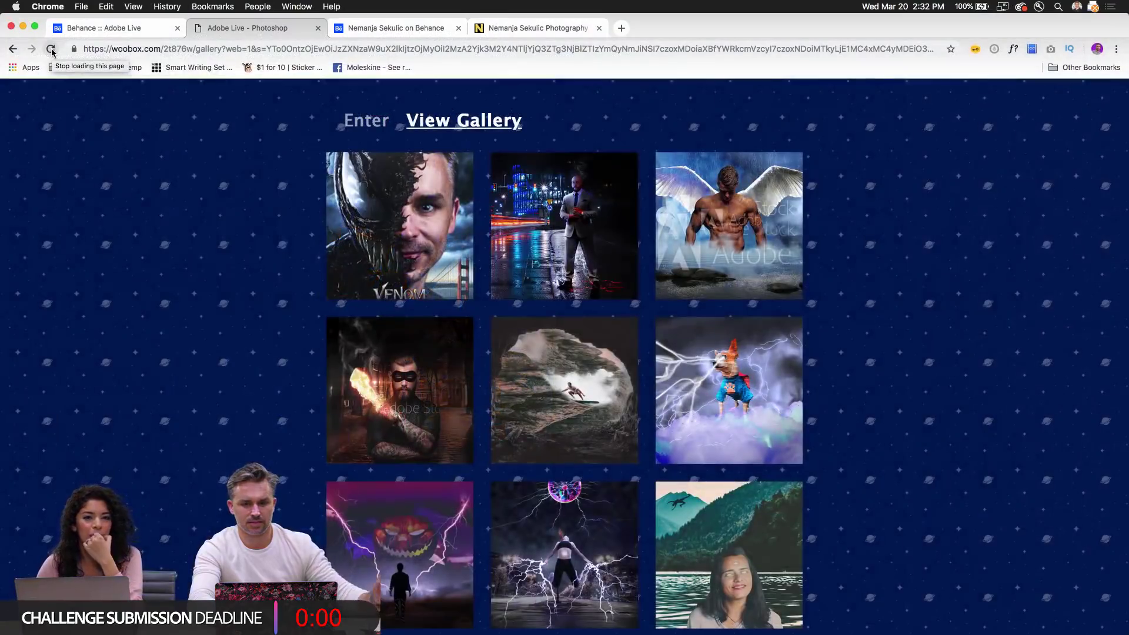
# Step: Switch to Chrome, follow the superhero challenge's woobox.com/2t876w link from the Behance page, and browse the gallery of entries
pyautogui.click(123, 28)
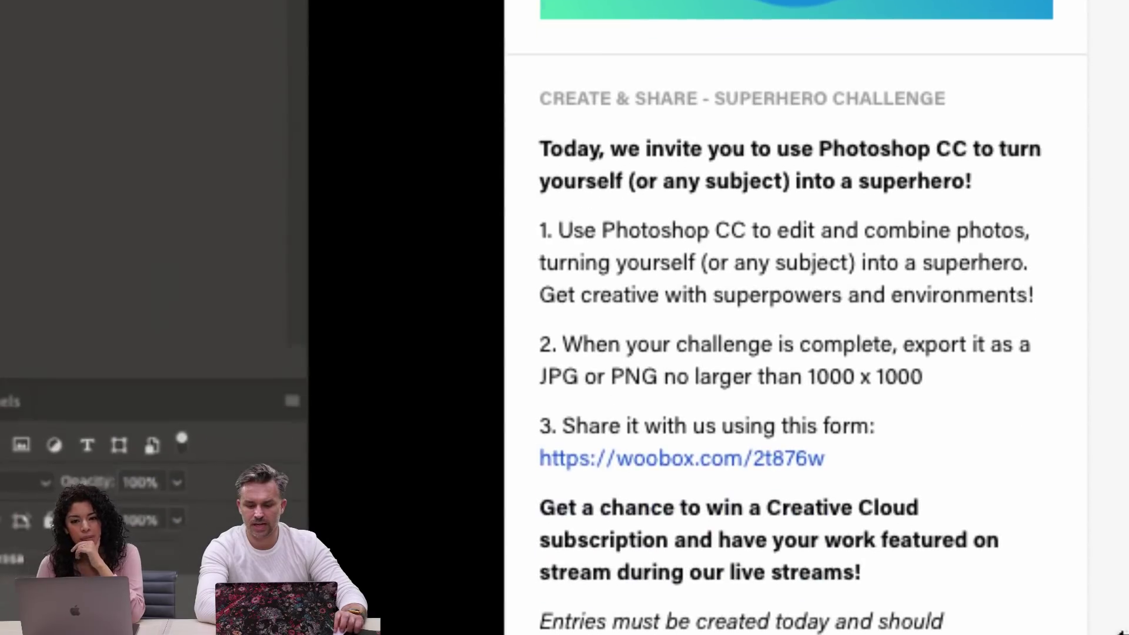
pyautogui.click(655, 458)
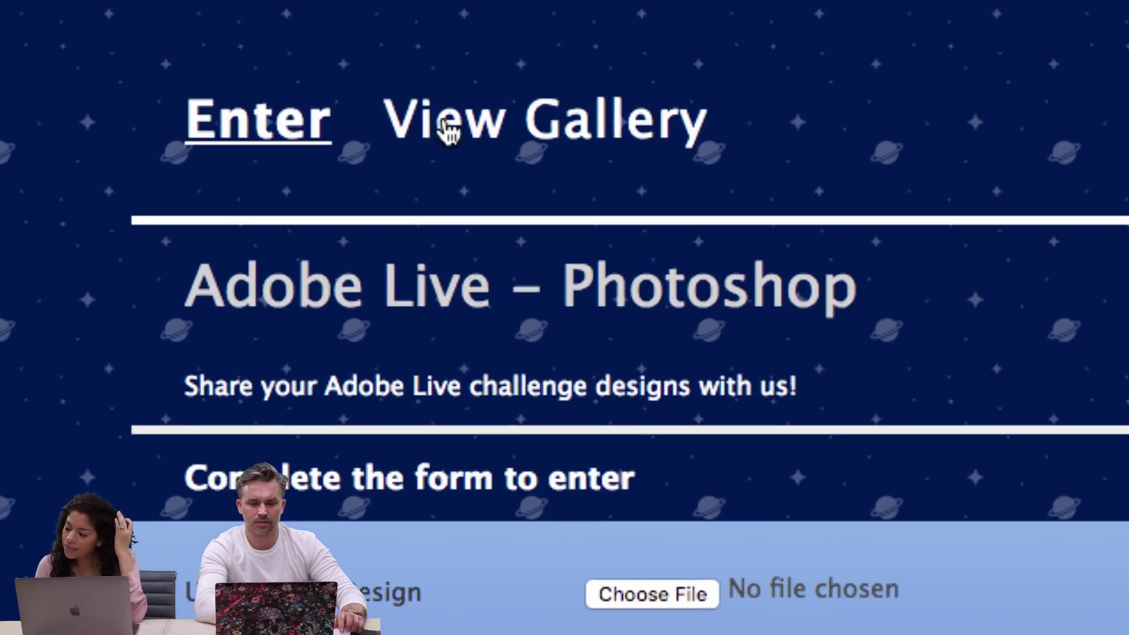
pyautogui.click(431, 122)
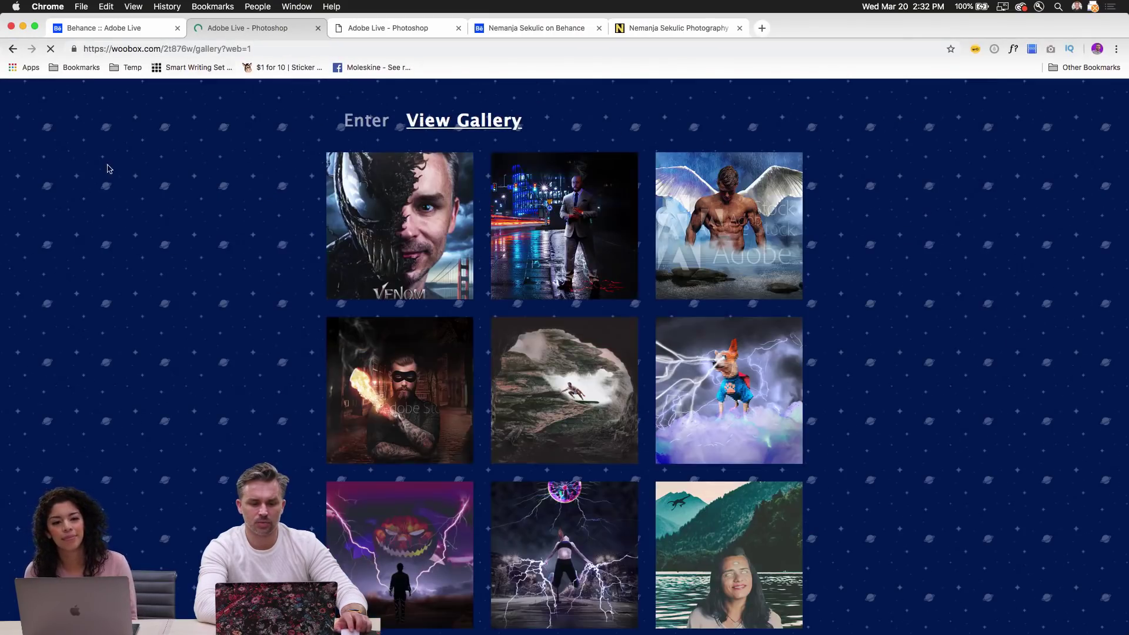
pyautogui.scroll(-3, 106, 188)
pyautogui.scroll(-3, 117, 192)
pyautogui.scroll(4, 121, 189)
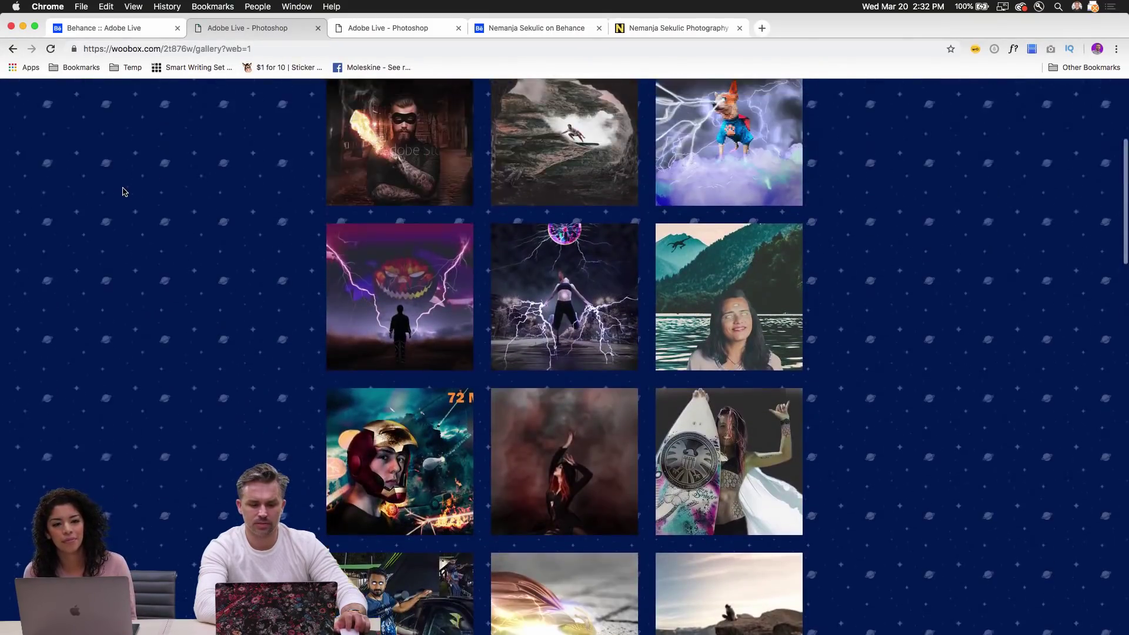
pyautogui.scroll(-10, 122, 190)
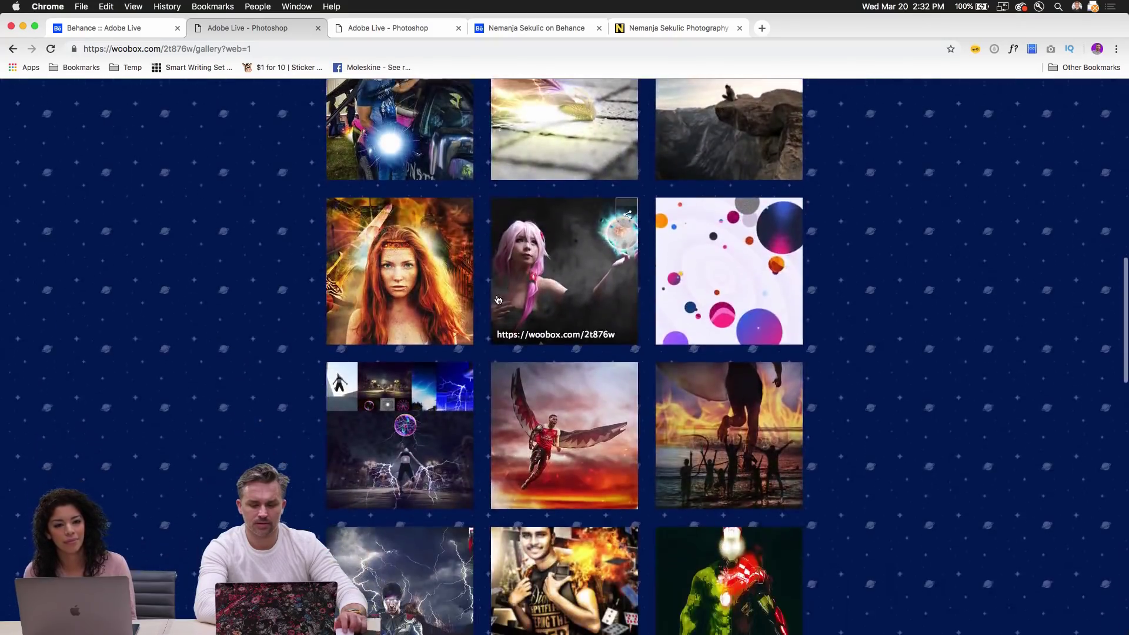
# Step: View the gallery entry of the pink-haired woman with the glowing orb and the preceding red-haired woman entry
pyautogui.click(517, 273)
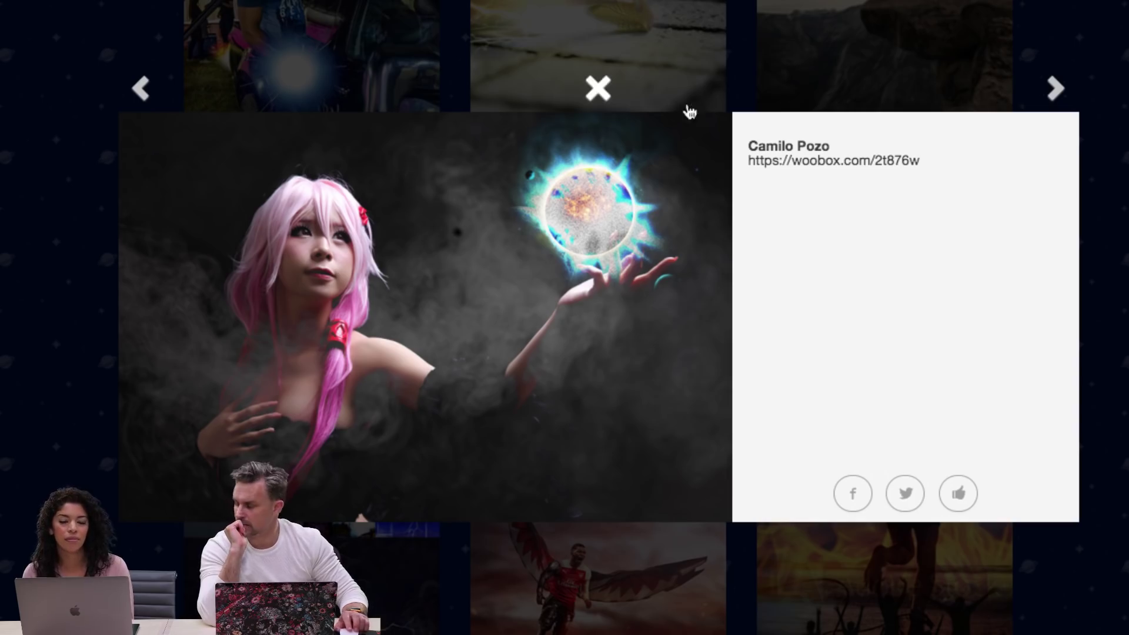
pyautogui.click(139, 90)
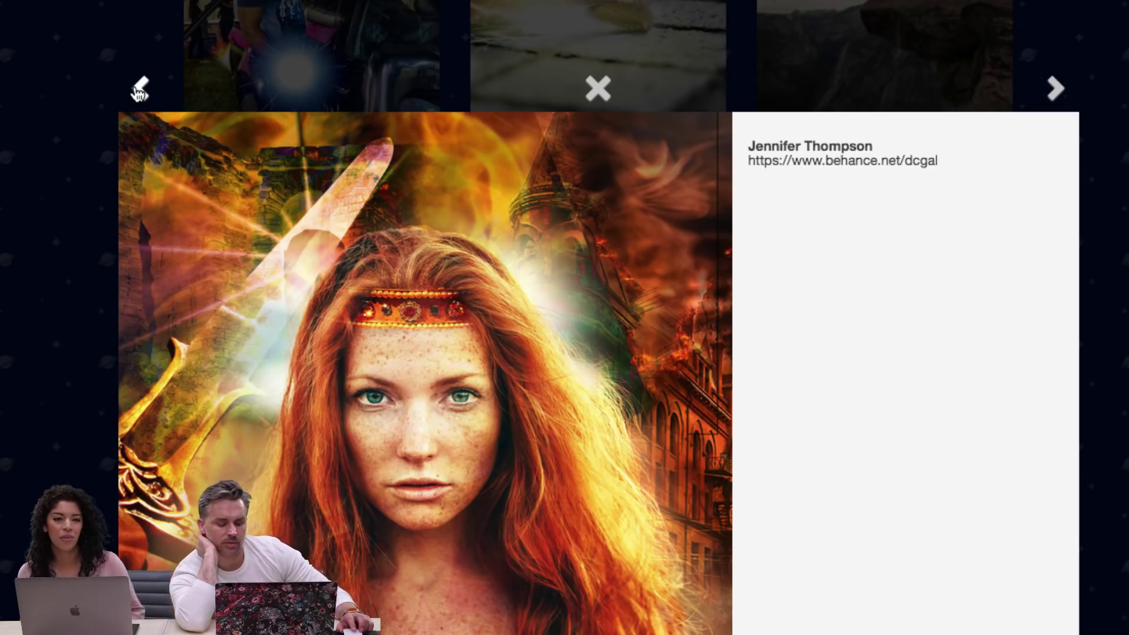
pyautogui.scroll(-3, 116, 385)
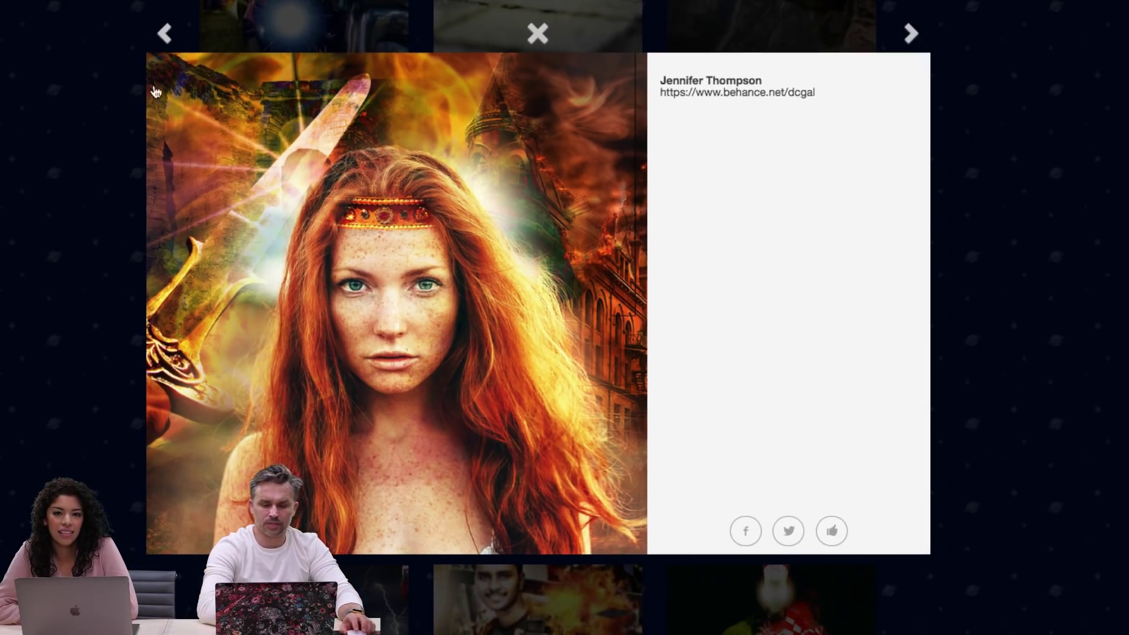
# Step: Go to the preceding entry of the figure crouching on a cliff and examine the whole image
pyautogui.click(176, 35)
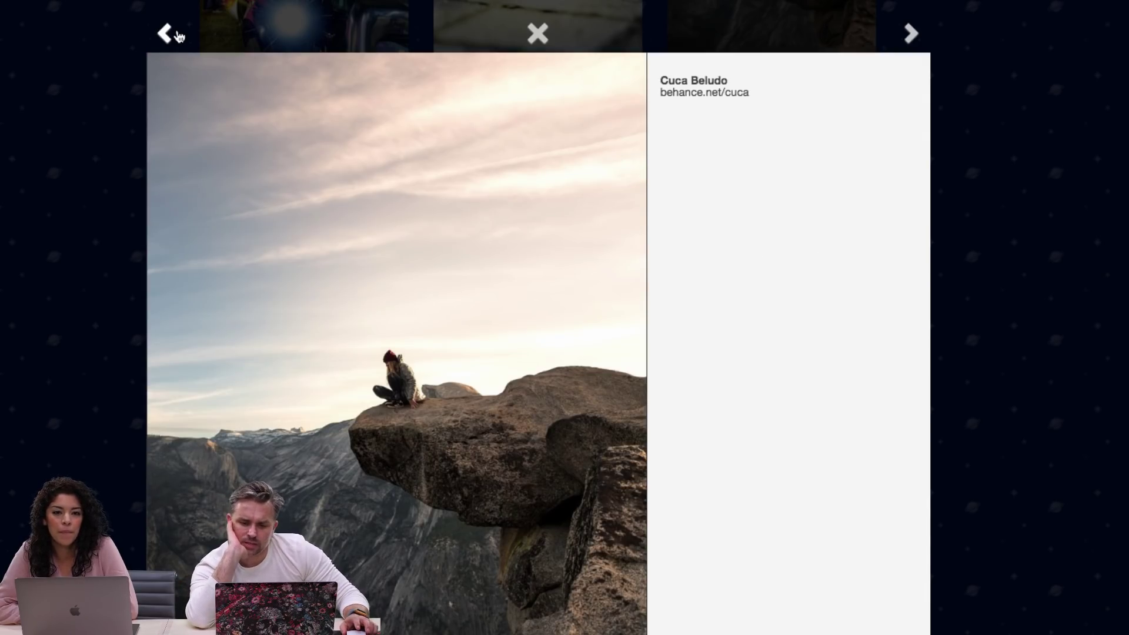
pyautogui.scroll(-5, 132, 404)
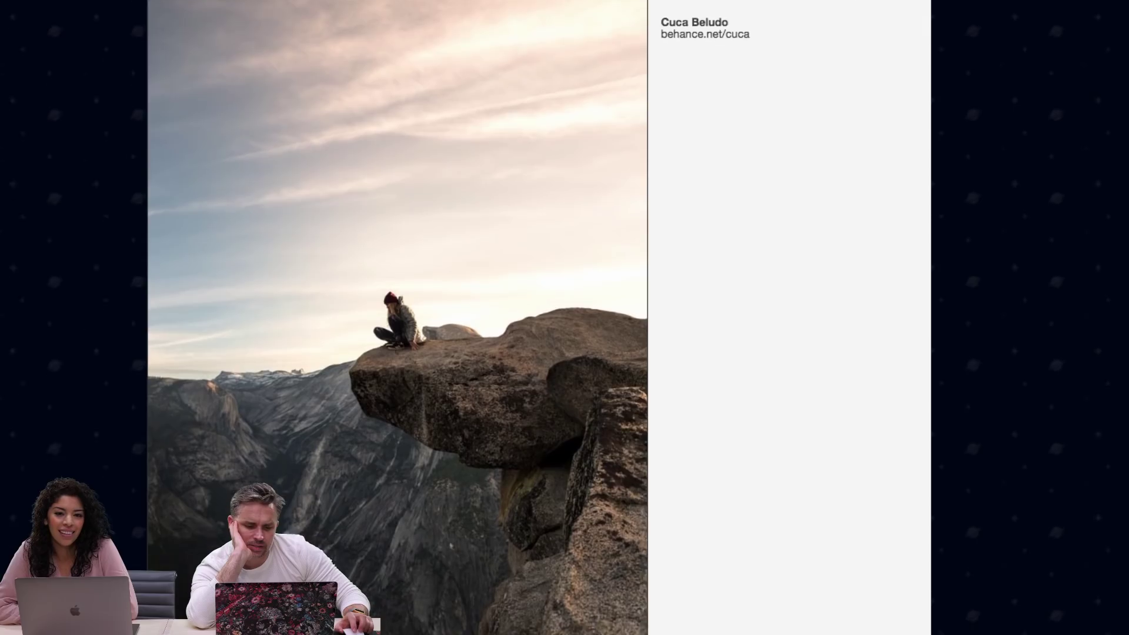
pyautogui.scroll(-3, 133, 403)
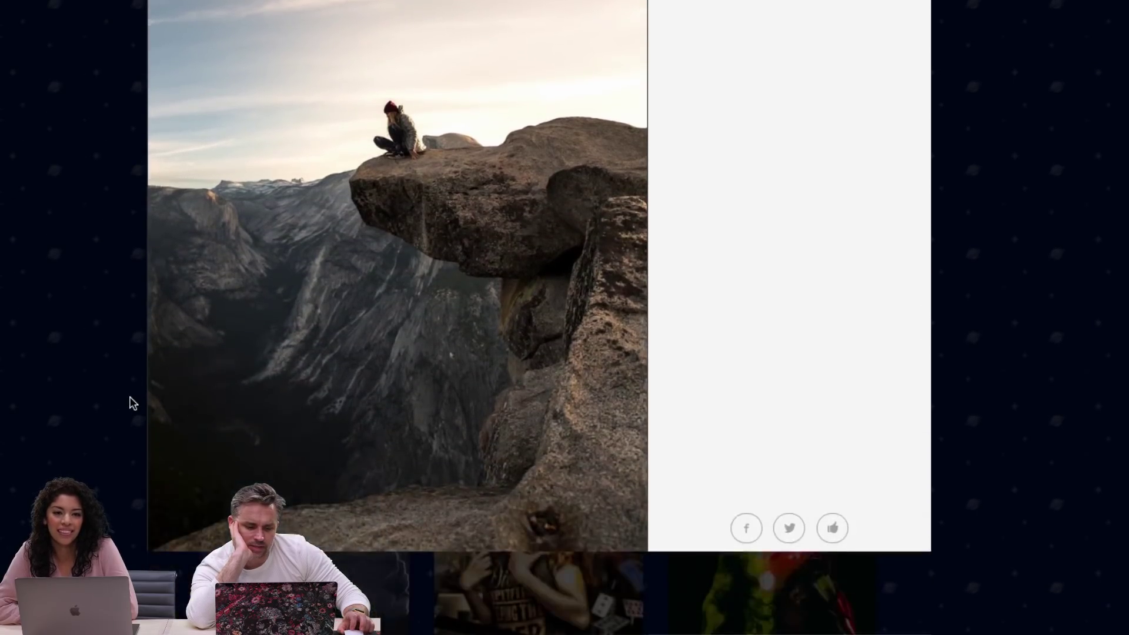
pyautogui.scroll(4, 133, 404)
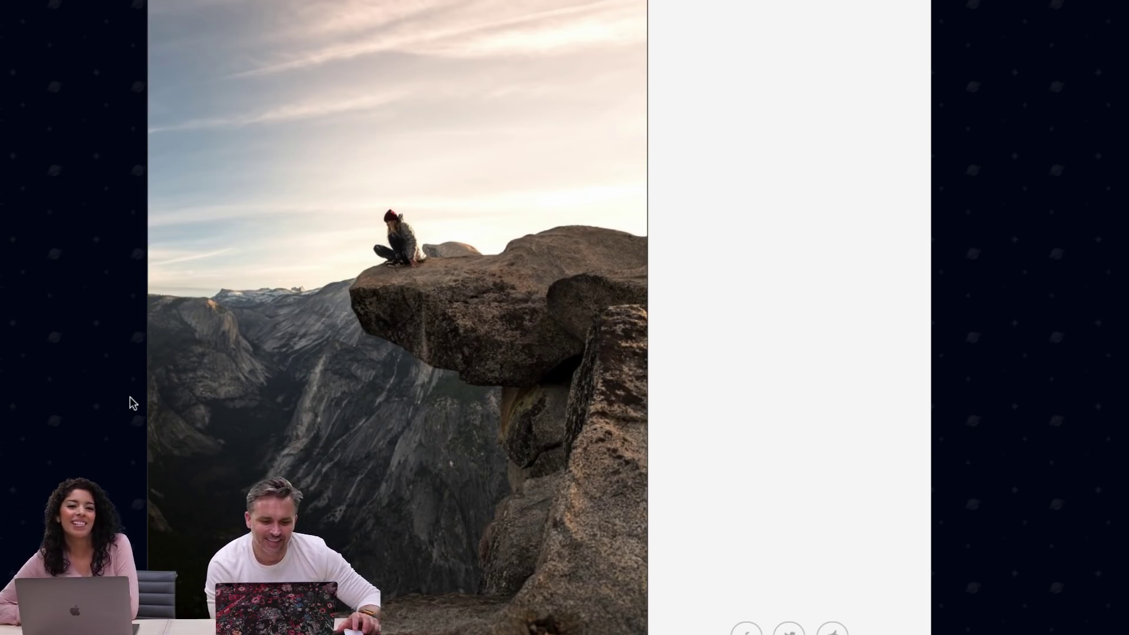
pyautogui.scroll(2, 134, 403)
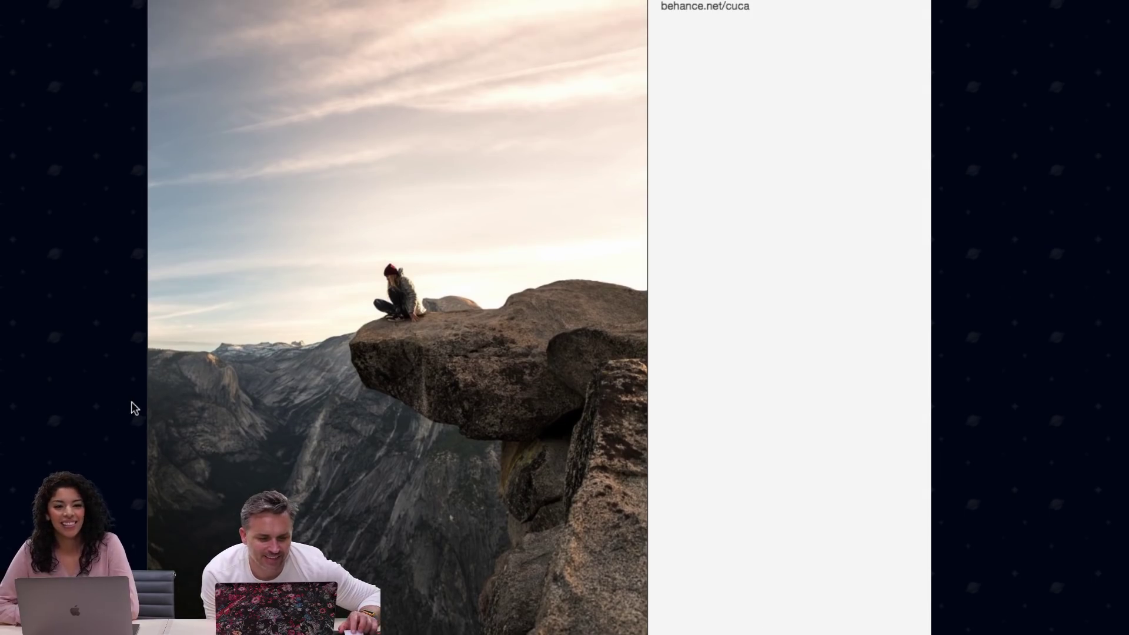
pyautogui.scroll(3, 136, 36)
# Step: Go back through the caped snail entry to the man with glowing eyes beside the car and examine it
pyautogui.click(165, 49)
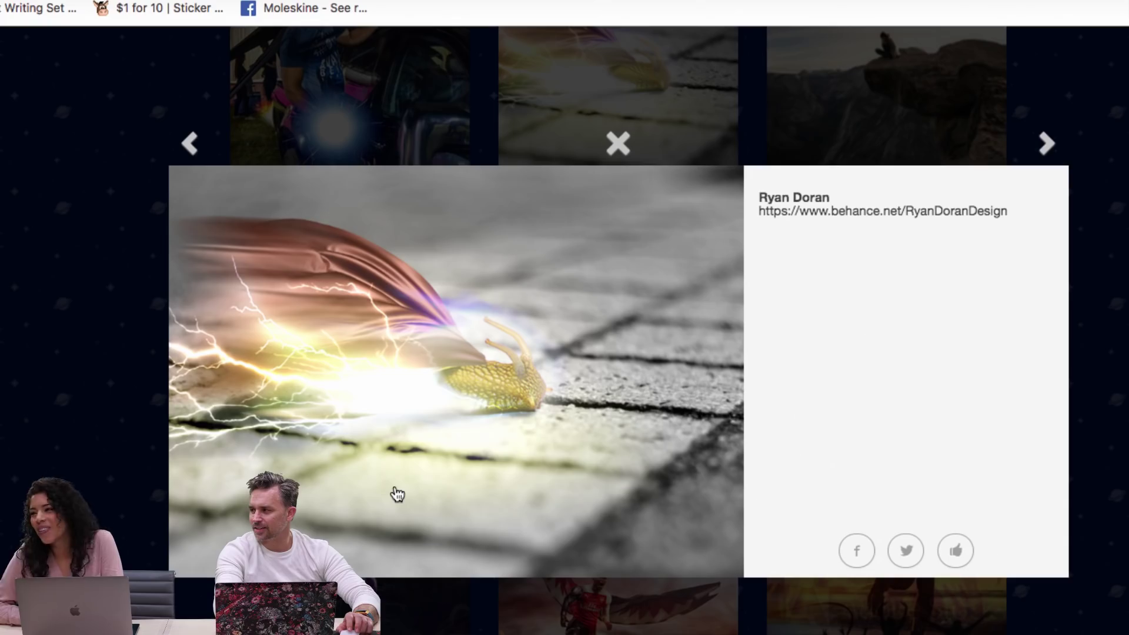
pyautogui.click(188, 143)
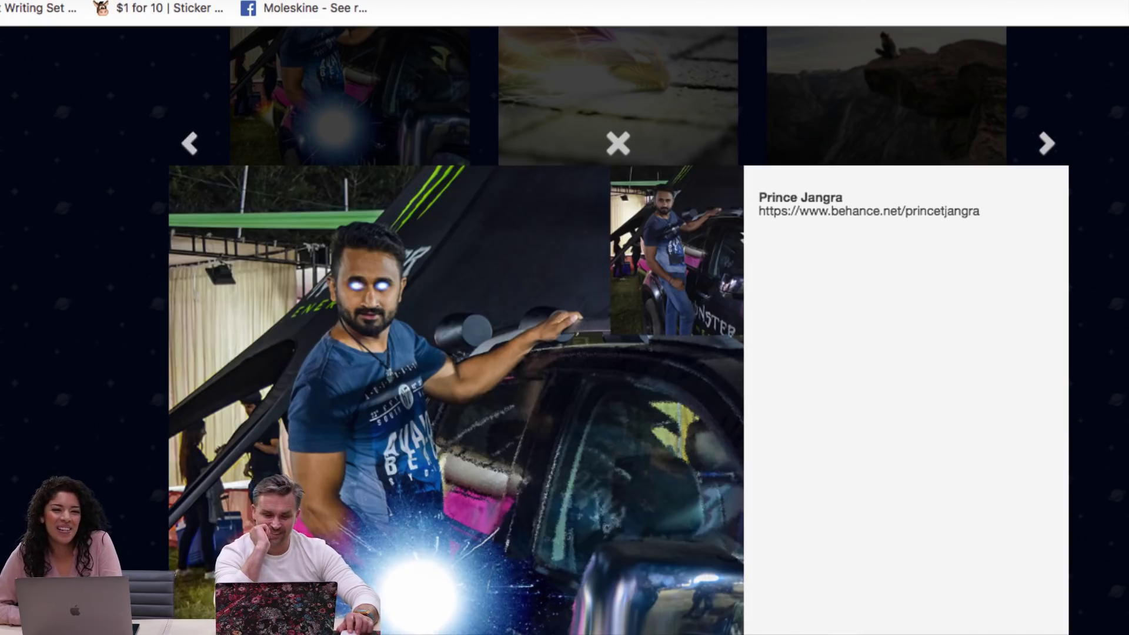
pyautogui.scroll(-5, 253, 340)
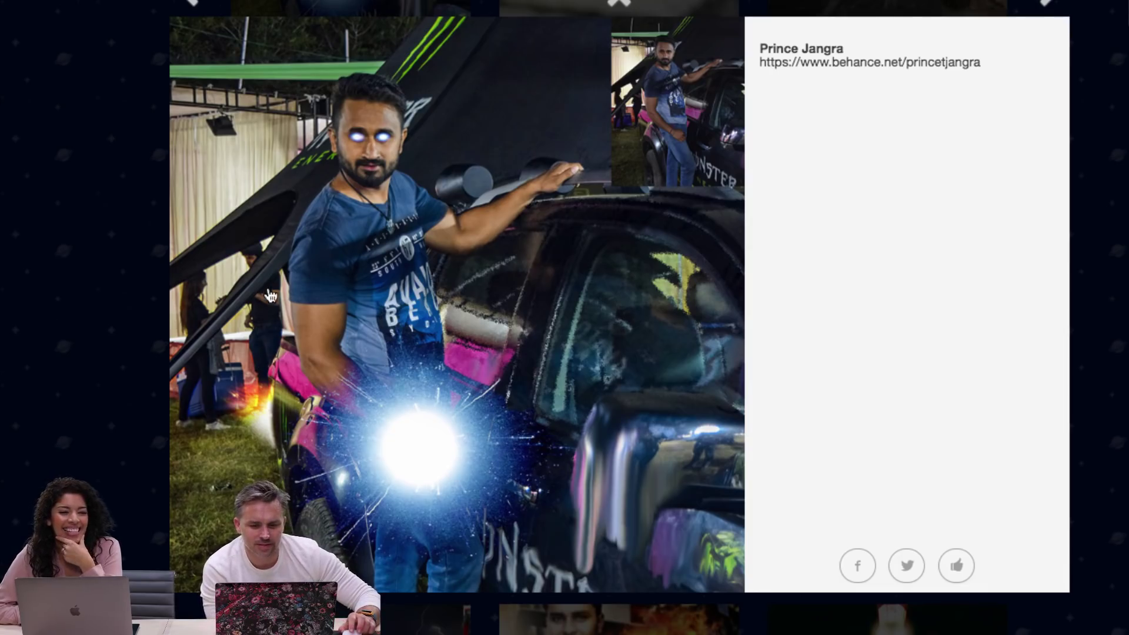
pyautogui.scroll(1, 175, 22)
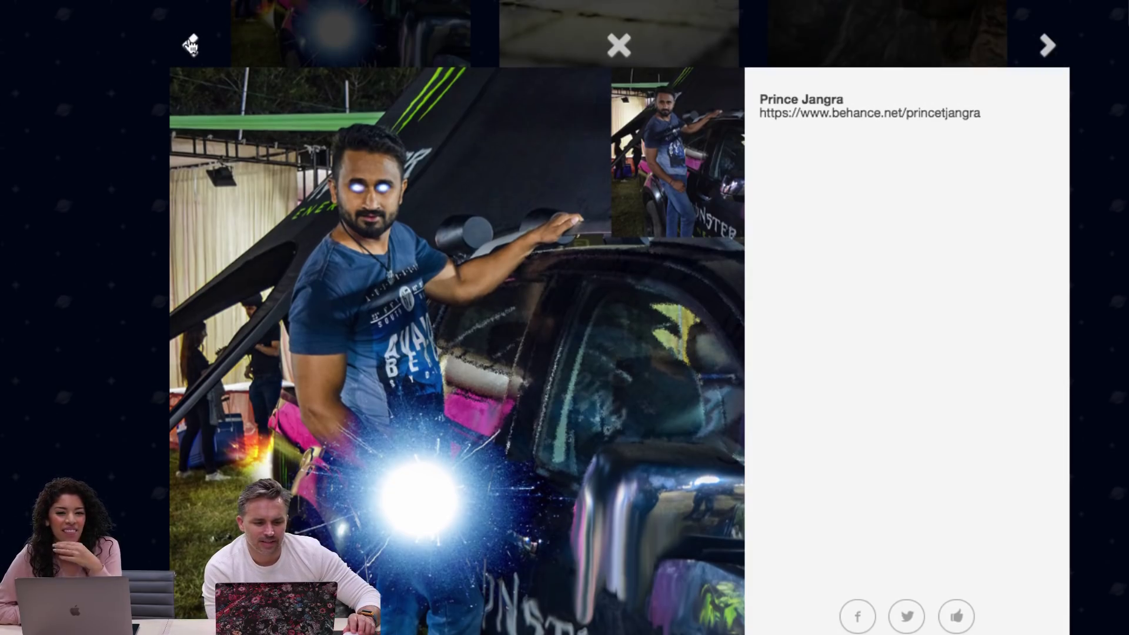
# Step: View the surfboard heroine entry and the preceding entry of the woman in black under smoky red clouds
pyautogui.click(189, 44)
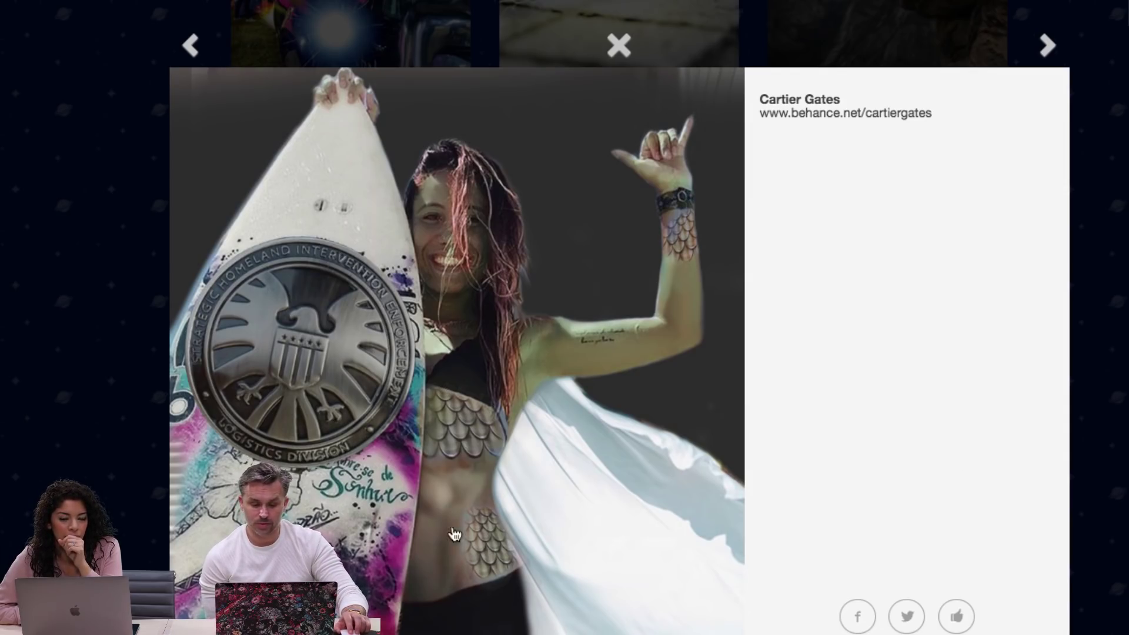
pyautogui.click(189, 45)
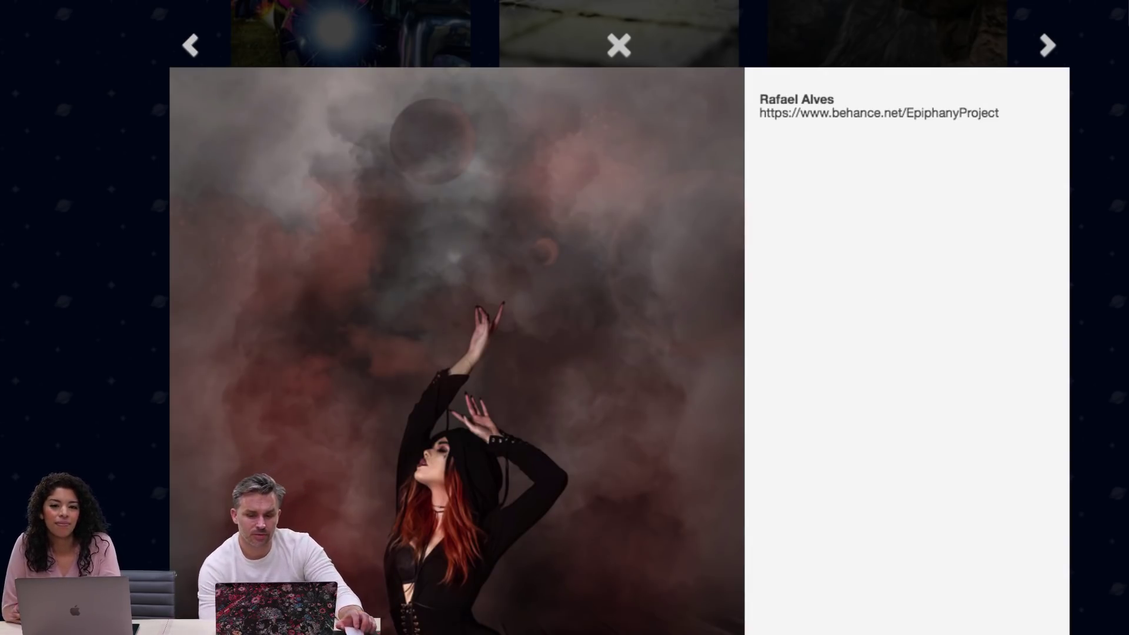
pyautogui.scroll(-3, 69, 161)
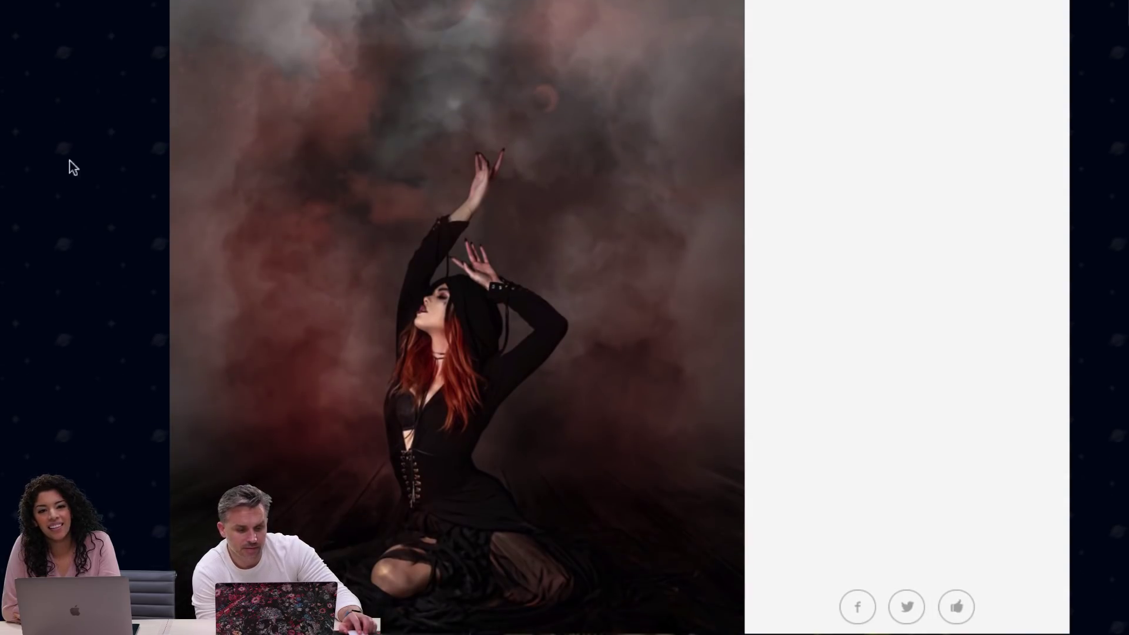
pyautogui.scroll(1, 46, 5)
pyautogui.scroll(-1, 46, 5)
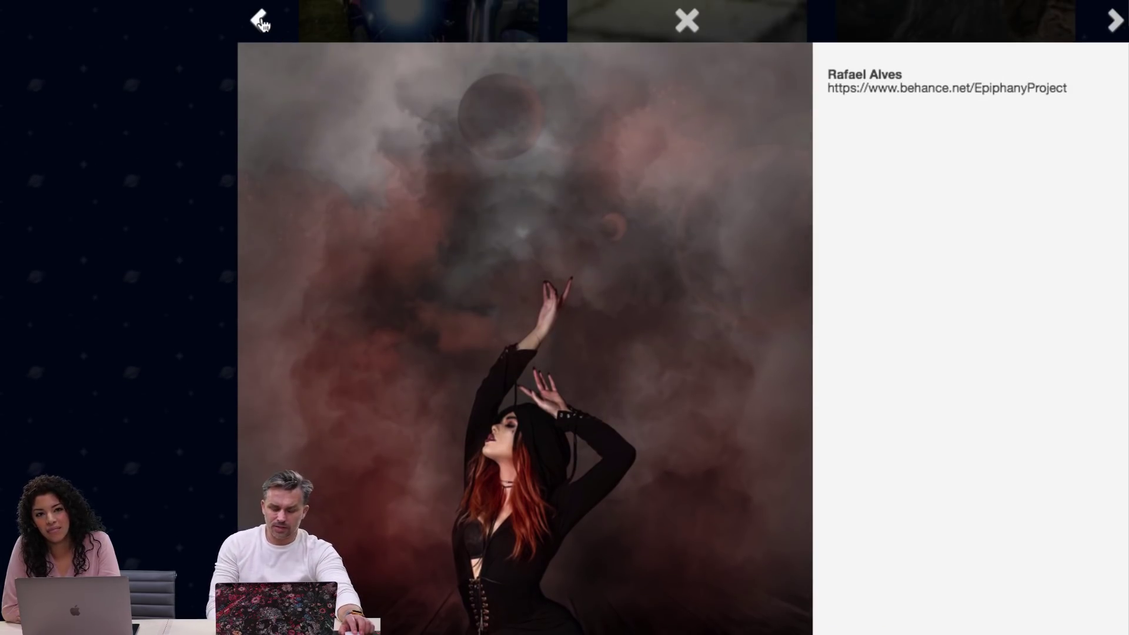
# Step: View the 72 Minutes armoured-helmet entry, open its full-size image in a separate tab, and return to the gallery
pyautogui.click(261, 22)
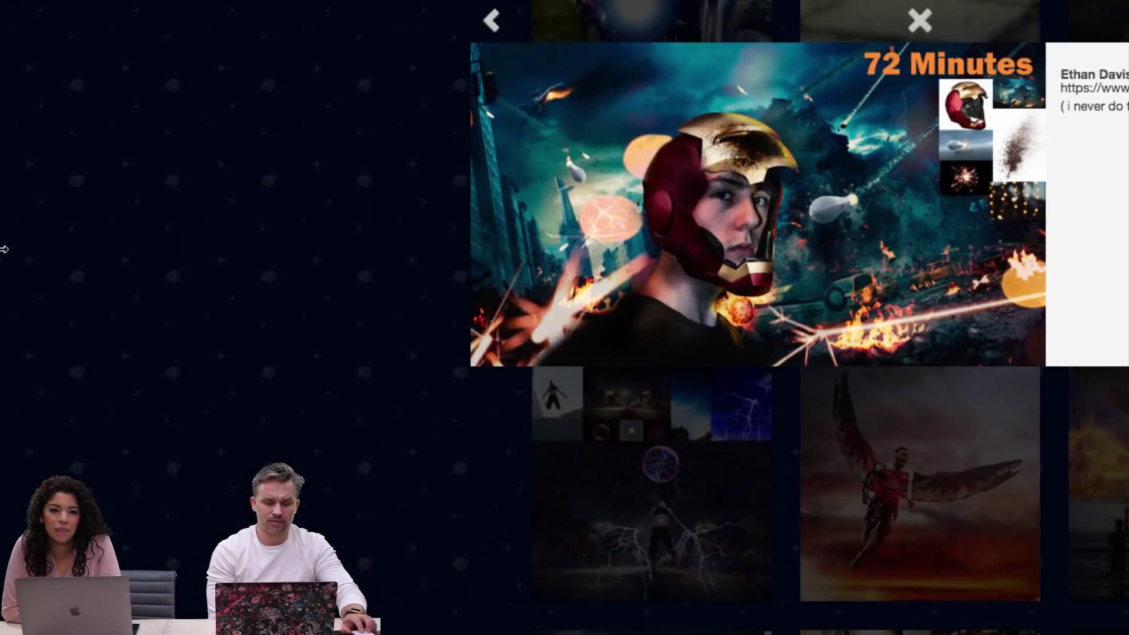
pyautogui.click(698, 224)
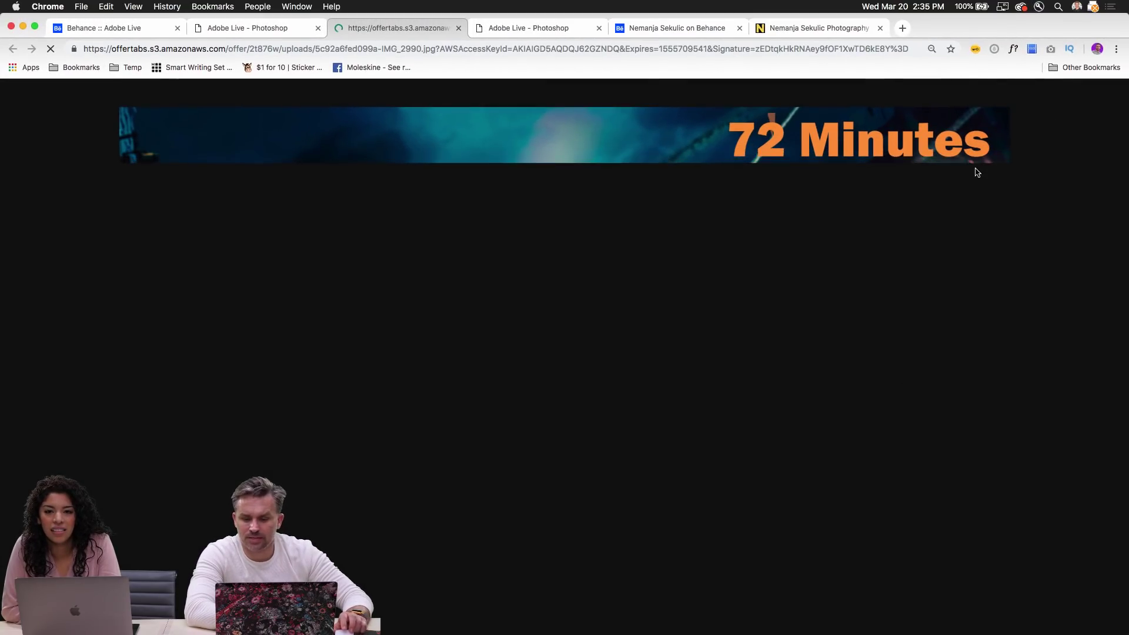
pyautogui.click(235, 28)
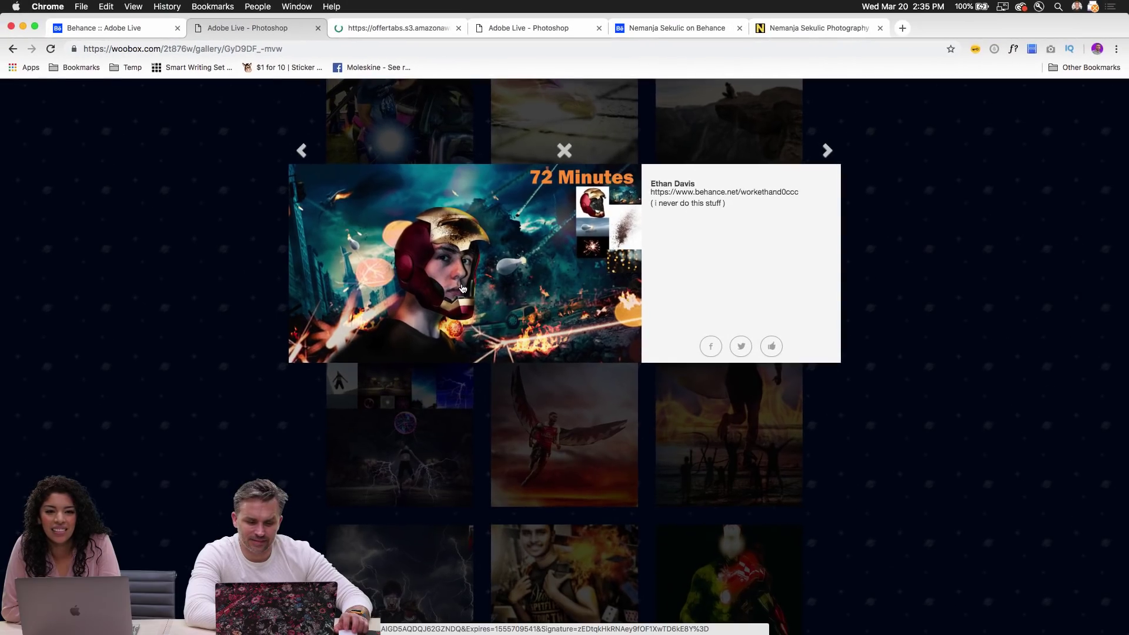
pyautogui.click(417, 29)
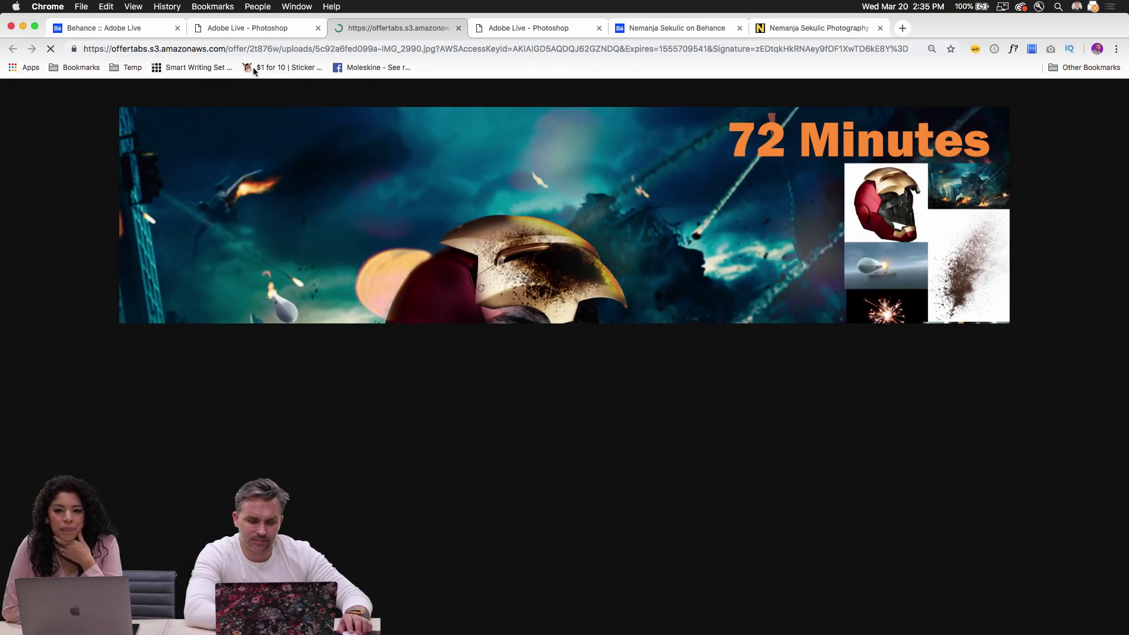
pyautogui.click(236, 26)
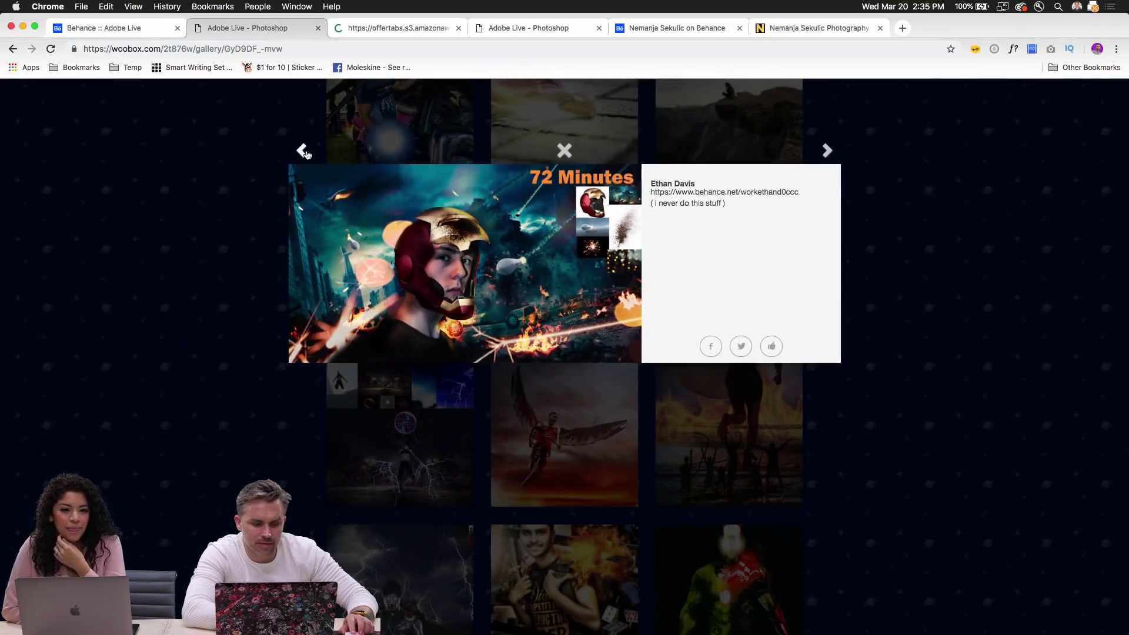
# Step: Go back through the preceding entries of the woman by the mountain lake, the lightning-wielding woman and the pumpkin face above a silhouetted man
pyautogui.click(303, 152)
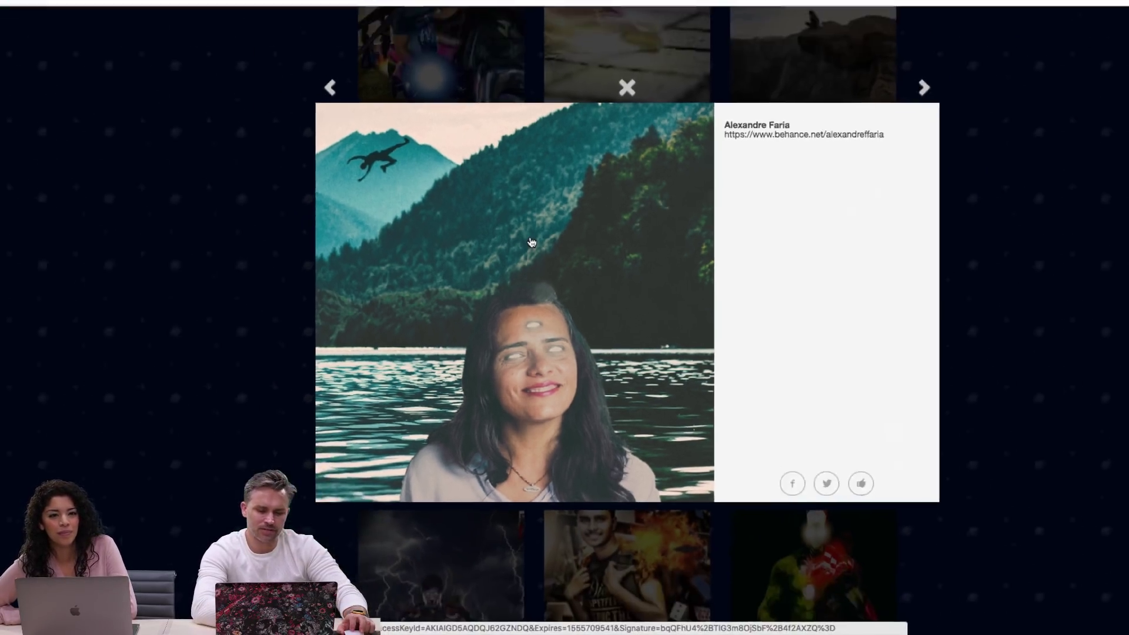
pyautogui.click(330, 87)
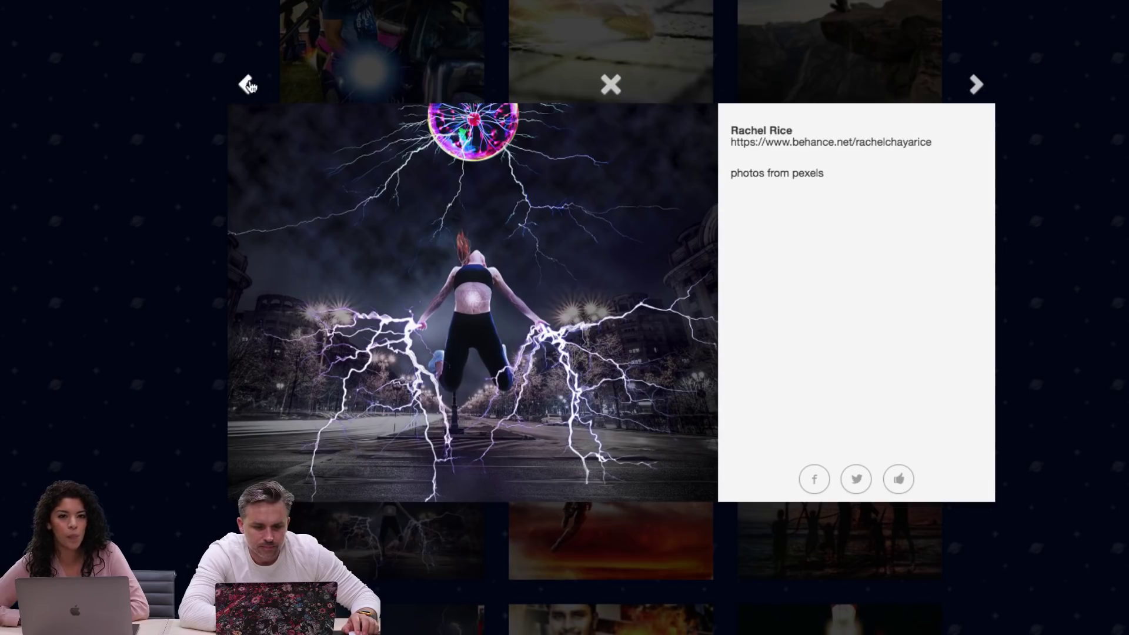
pyautogui.click(247, 85)
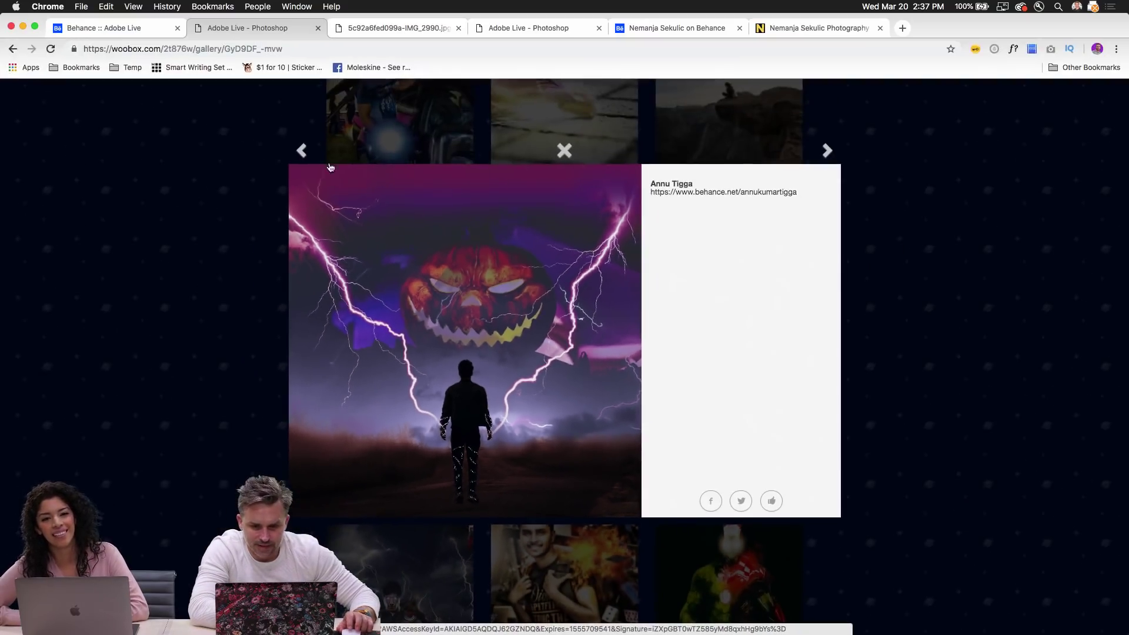
# Step: Continue back through the caped dog, the surfer in the cave and the masked man with the burning fist
pyautogui.click(301, 150)
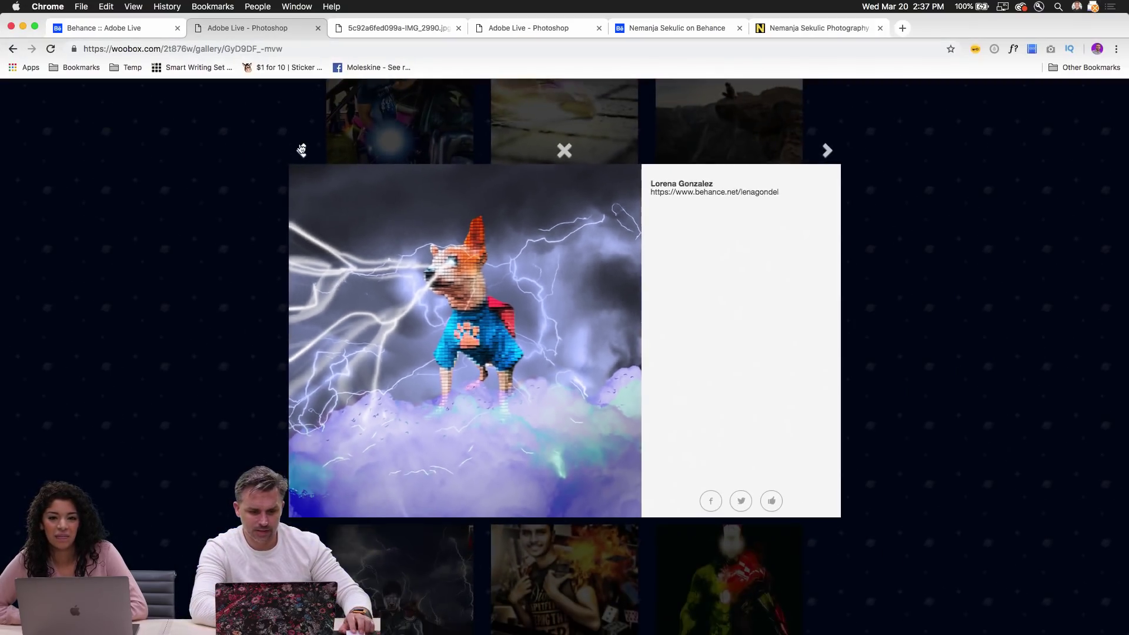
pyautogui.click(299, 149)
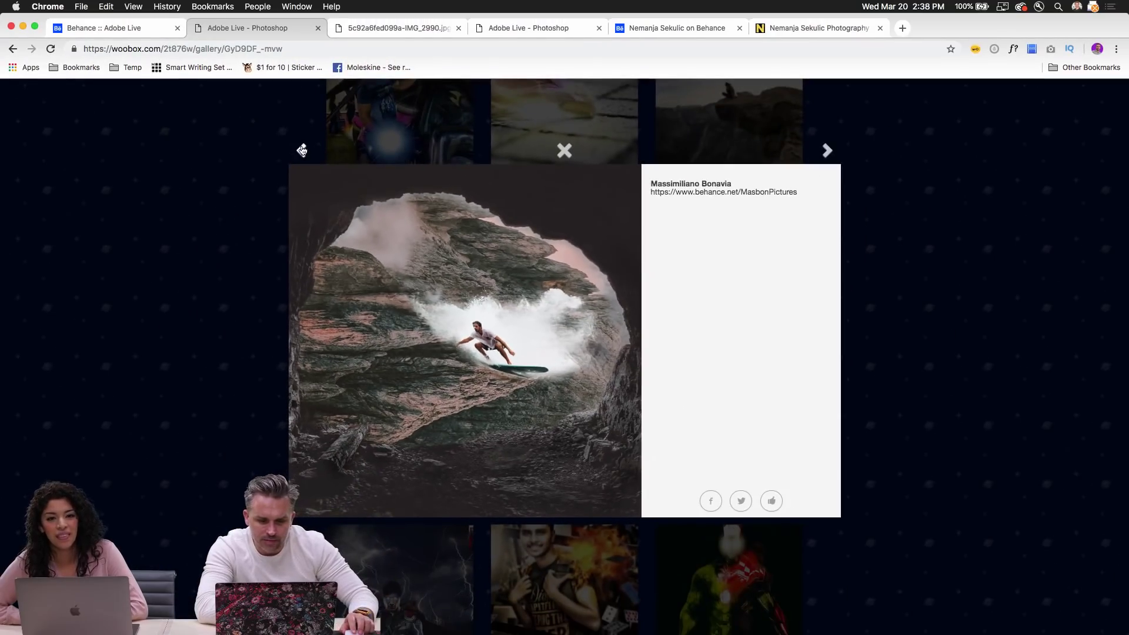
pyautogui.click(301, 150)
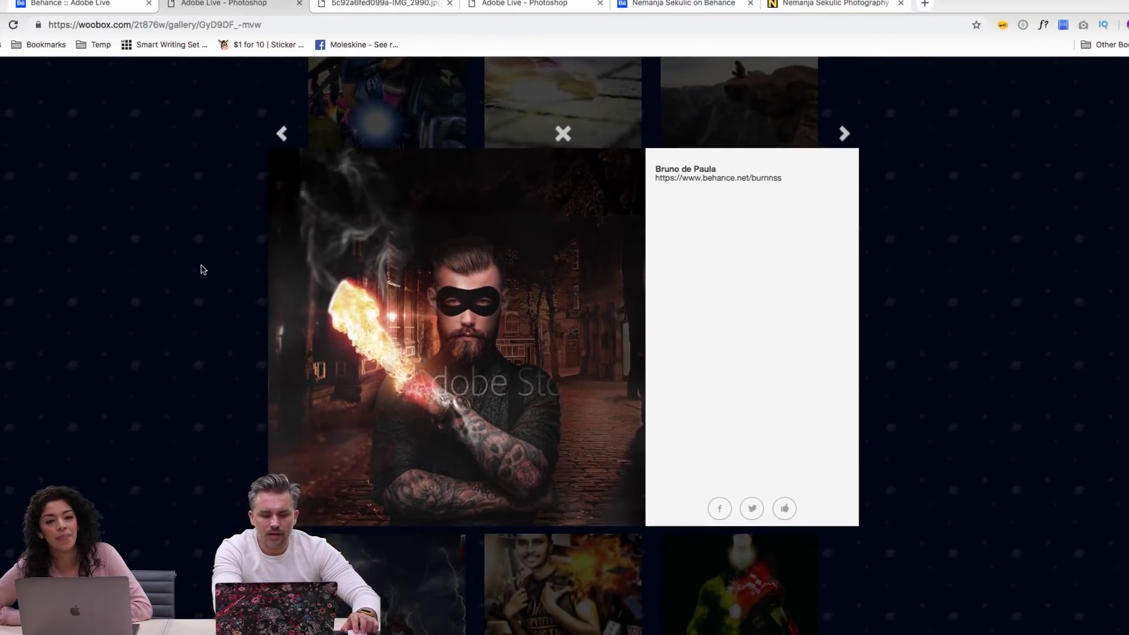
# Step: Return to the gallery grid and reopen the entry of the masked man with the burning fist
pyautogui.click(148, 230)
pyautogui.scroll(10, 245, 272)
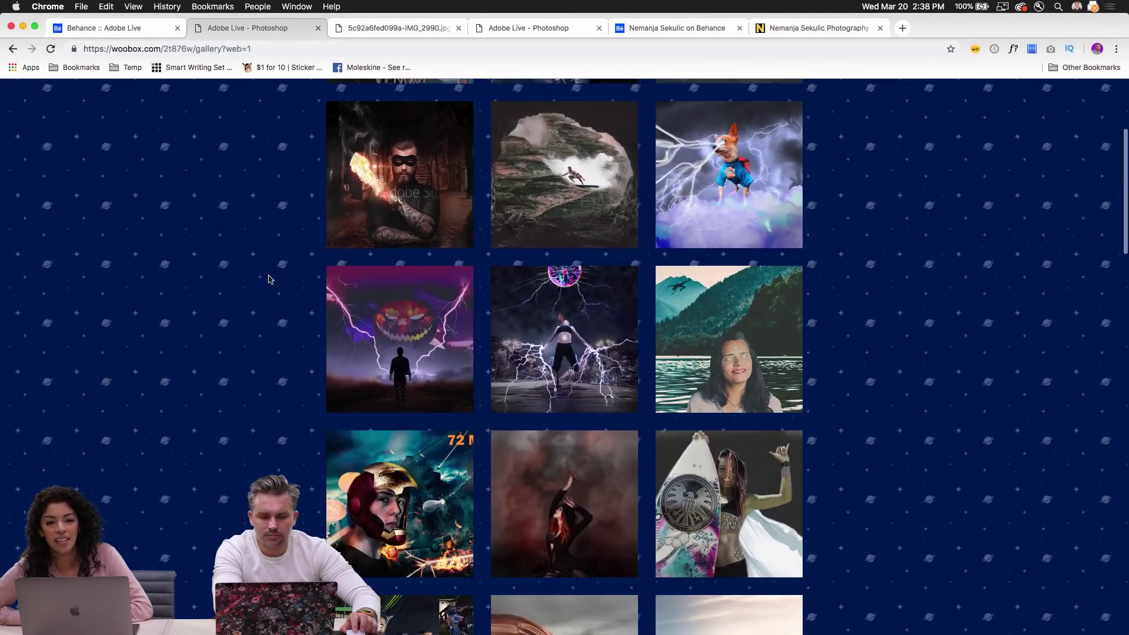
pyautogui.click(351, 189)
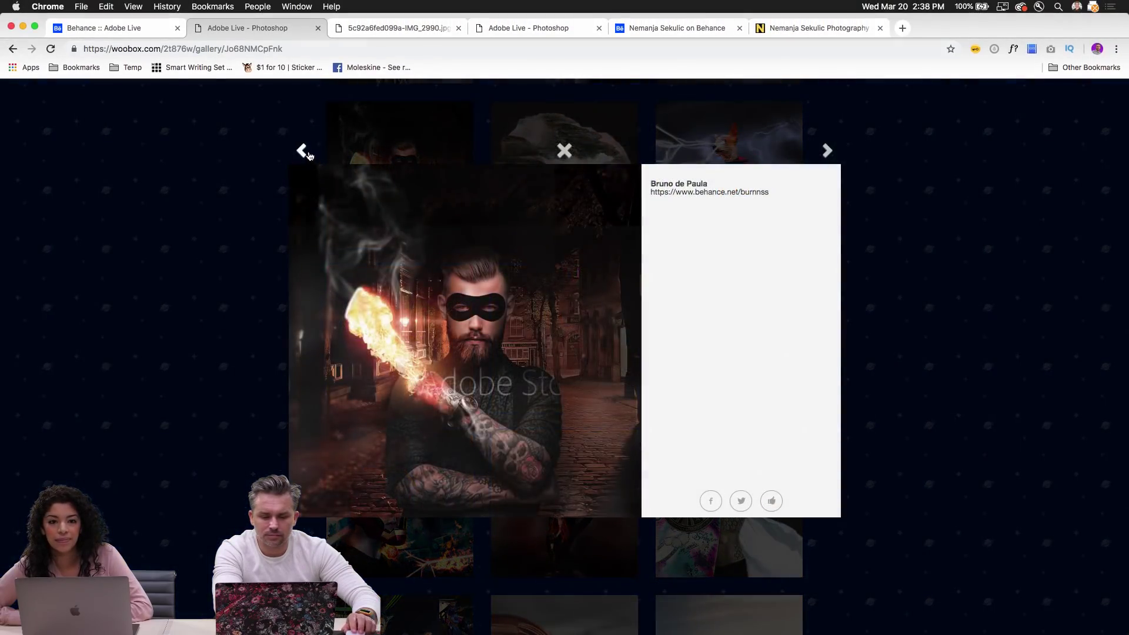
# Step: View the preceding winged man entry, and examine the entry of the suited man on the wet night street up close
pyautogui.click(303, 152)
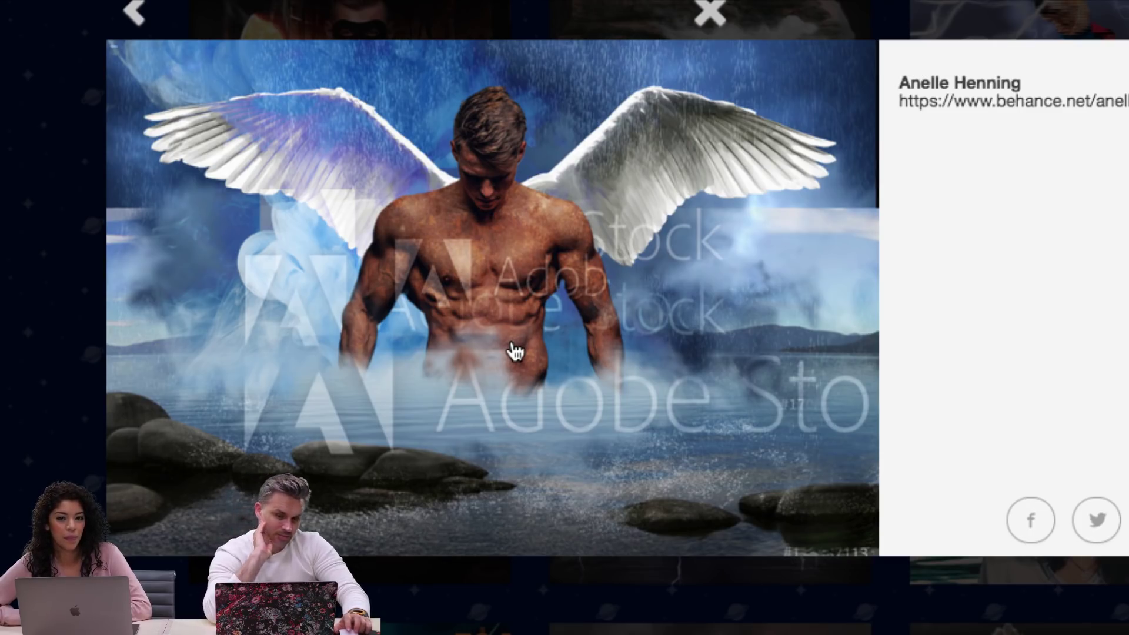
pyautogui.click(126, 24)
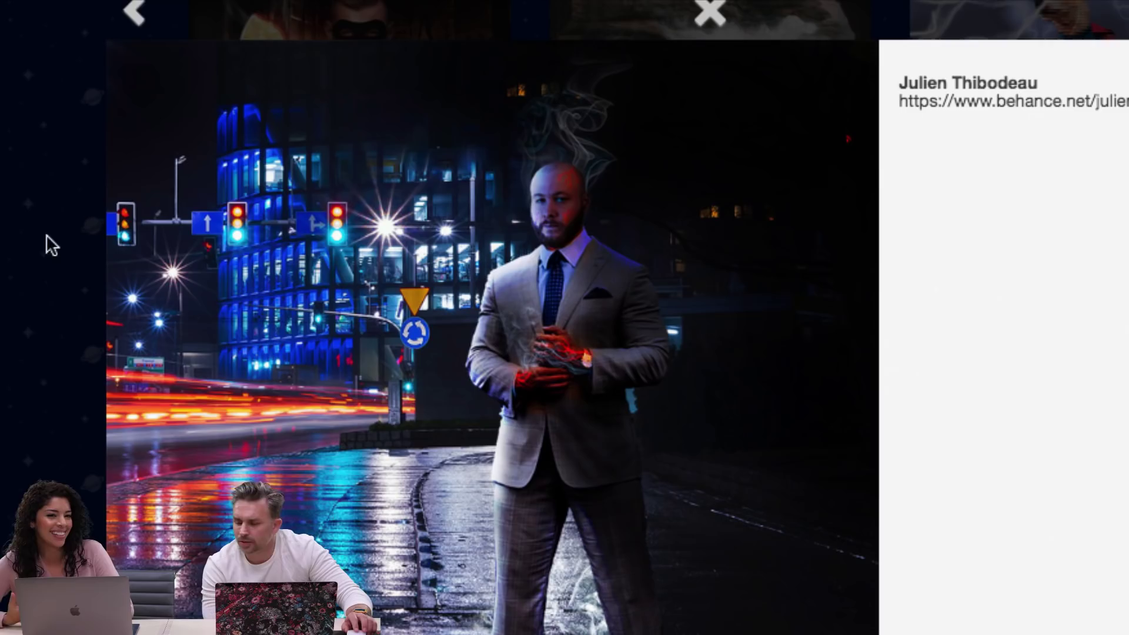
pyautogui.scroll(-1, 45, 244)
pyautogui.scroll(-2, 564, 317)
pyautogui.hscroll(-2, 13, 529)
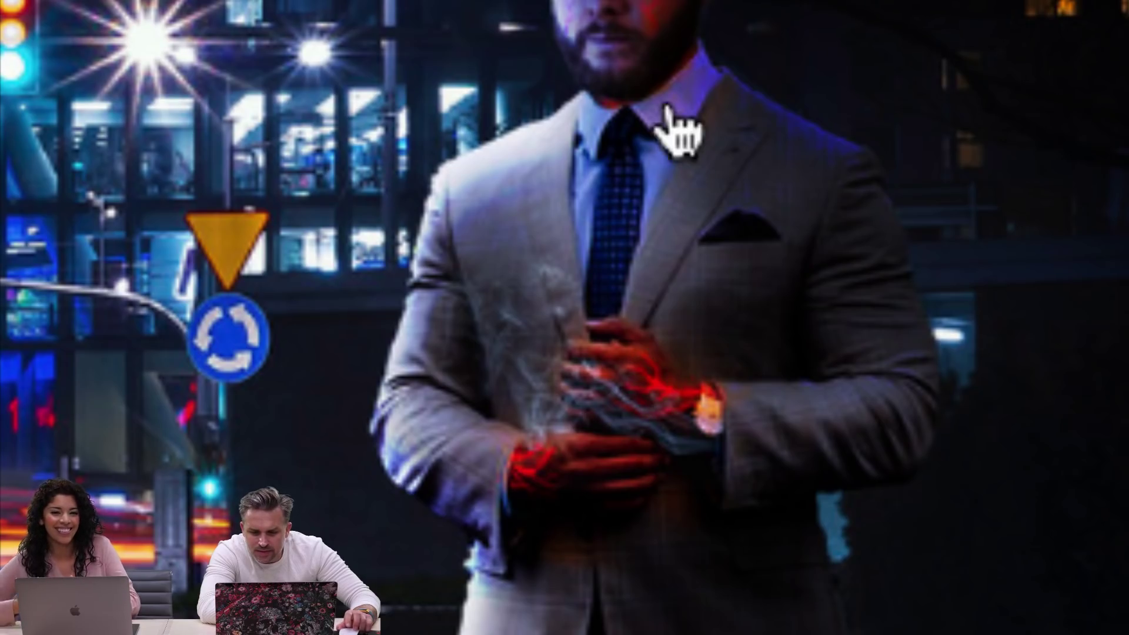
pyautogui.scroll(3, 699, 35)
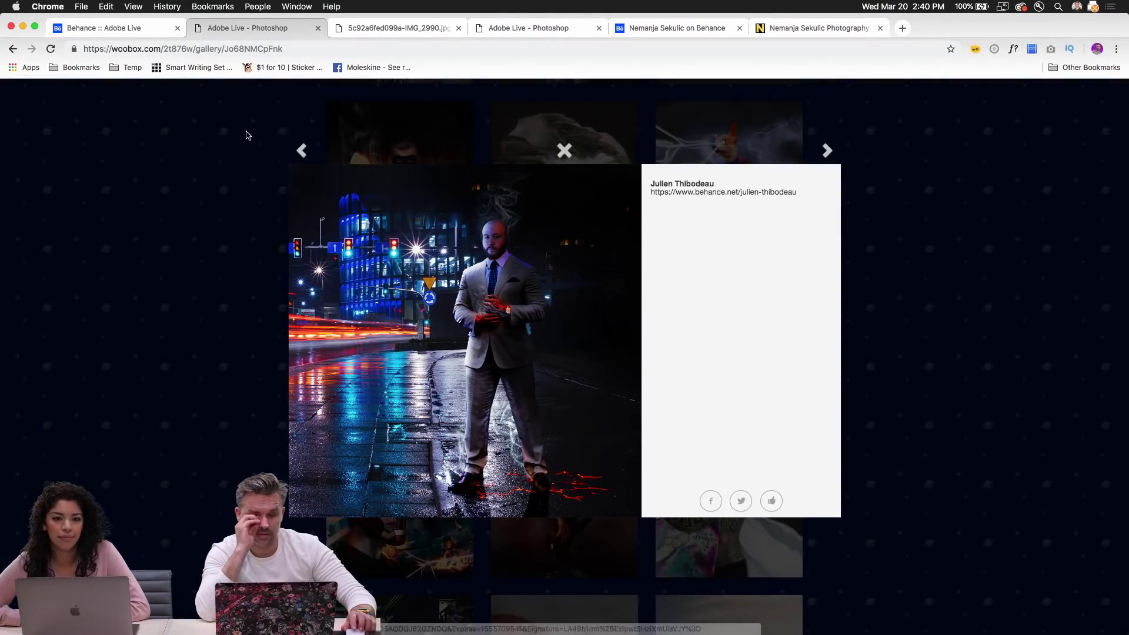
# Step: Go to the Venom entry, bookmark its page with the browser window narrowed, and return to the gallery at nearly full window width
pyautogui.click(300, 150)
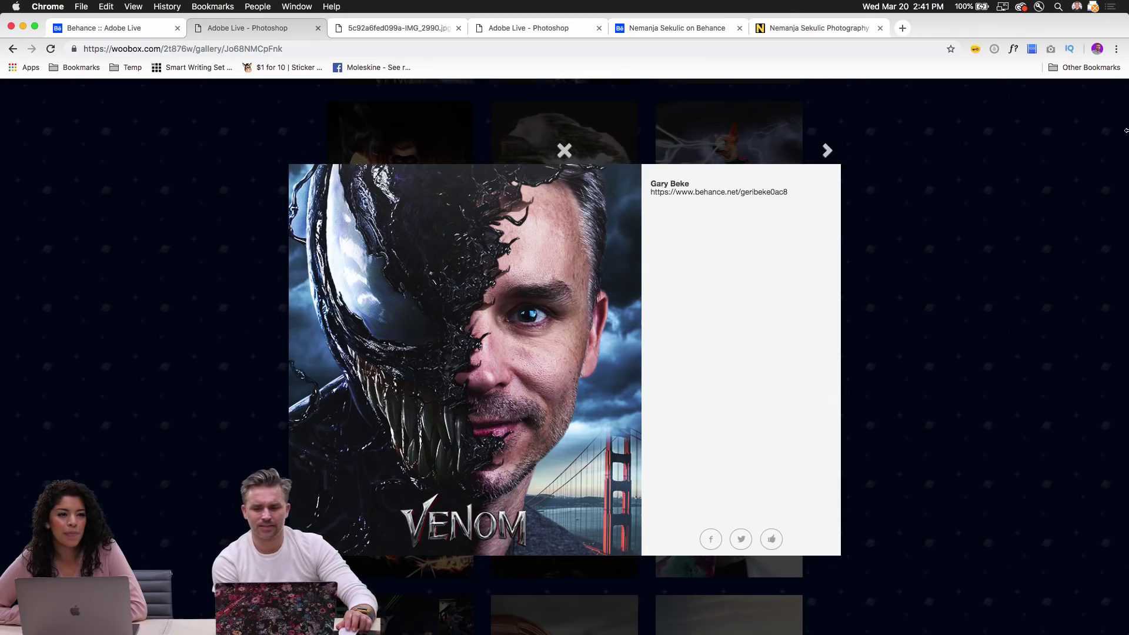
pyautogui.moveTo(1127, 154); pyautogui.dragTo(751, 126)
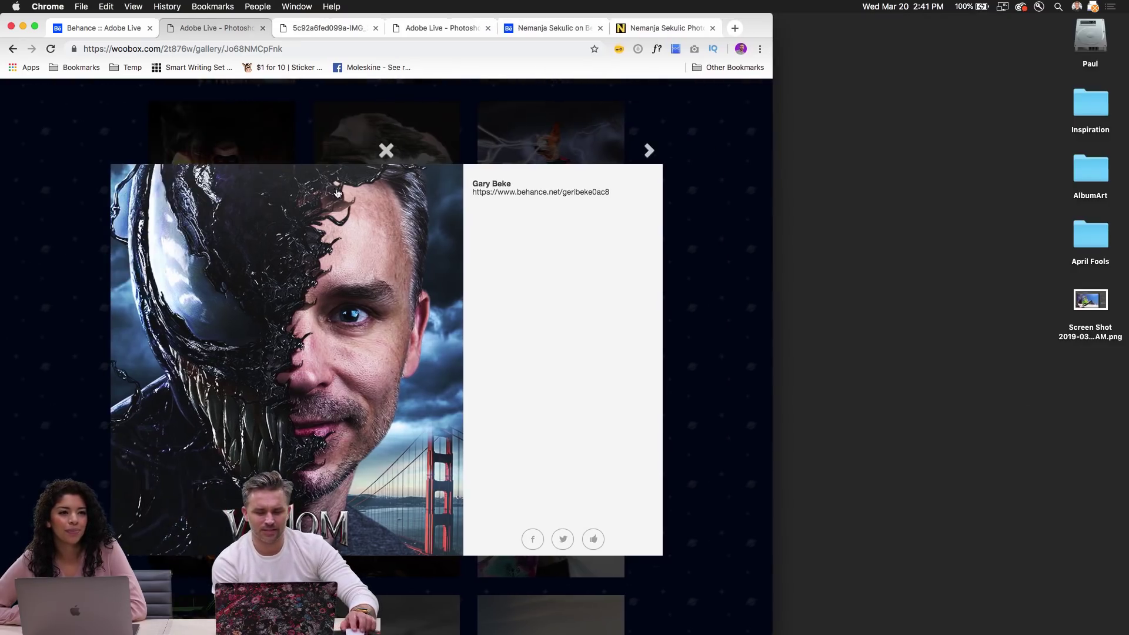
pyautogui.moveTo(71, 53); pyautogui.dragTo(442, 68)
pyautogui.click(203, 120)
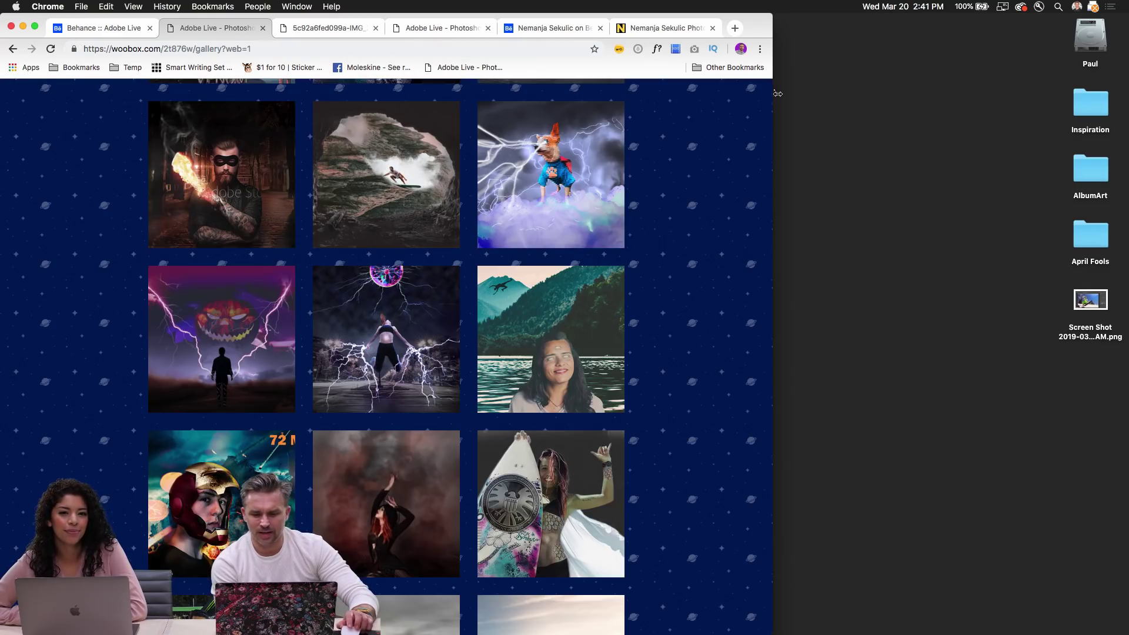
pyautogui.moveTo(774, 80); pyautogui.dragTo(1118, 80)
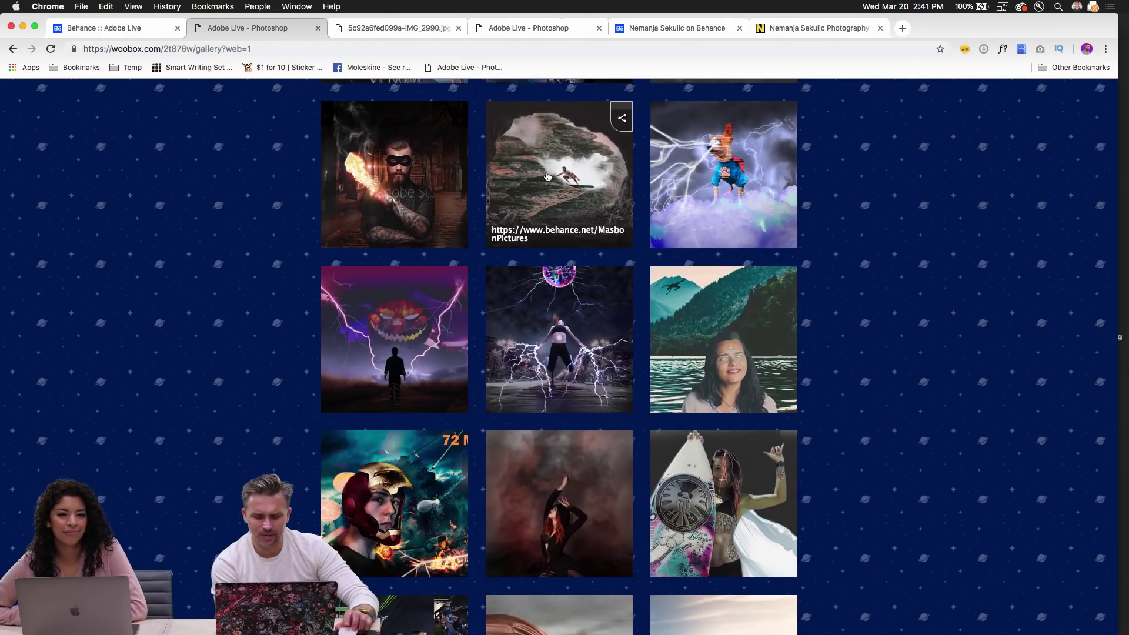
# Step: Look through the gallery grid, and reload the page to check for new submissions at its start
pyautogui.scroll(4, 503, 239)
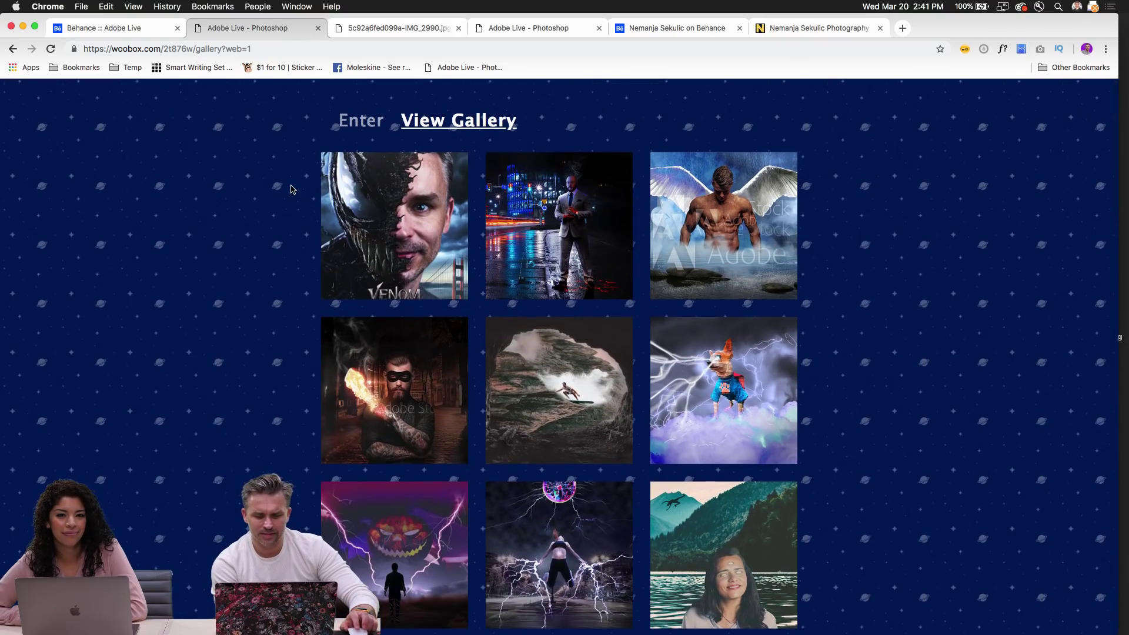
pyautogui.scroll(-3, 291, 188)
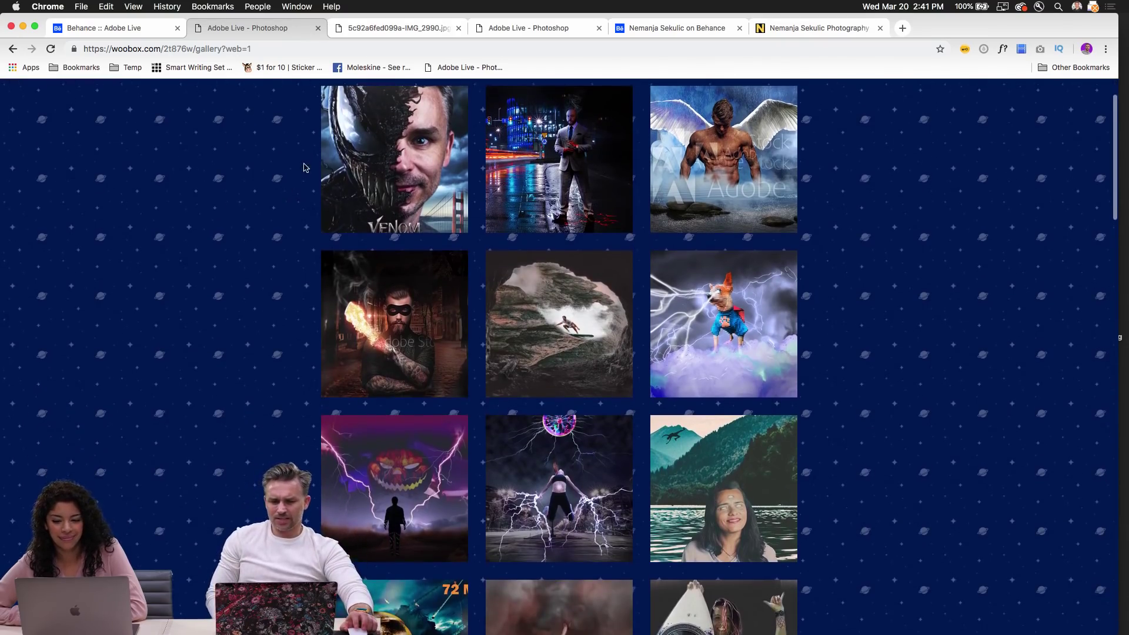
pyautogui.scroll(-10, 291, 177)
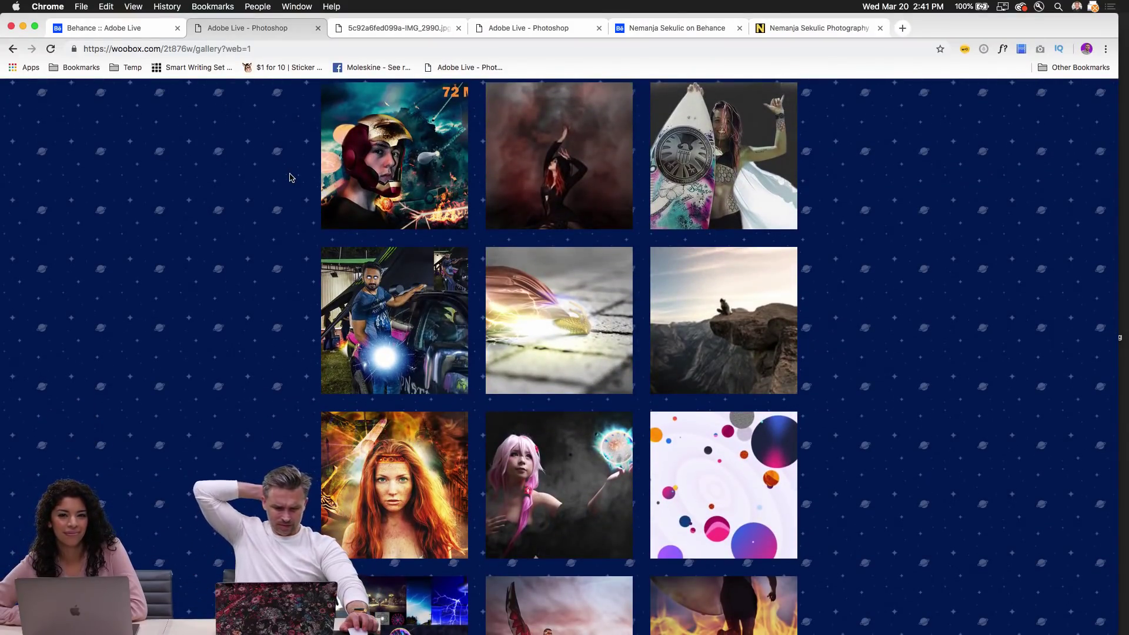
pyautogui.scroll(3, 291, 177)
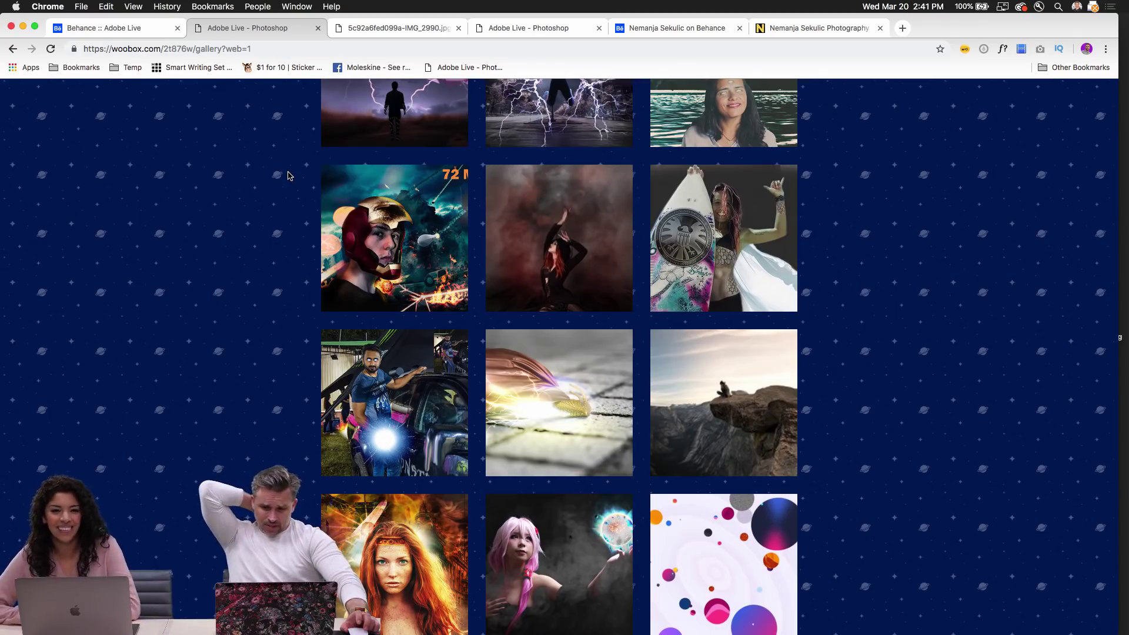
pyautogui.click(51, 49)
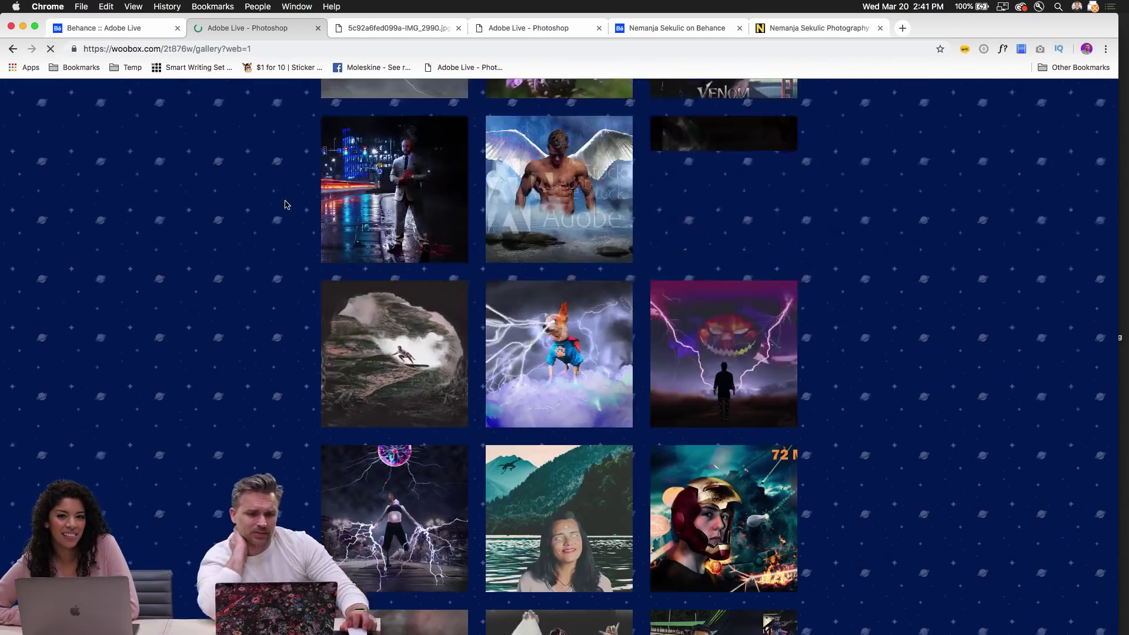
pyautogui.scroll(3, 286, 204)
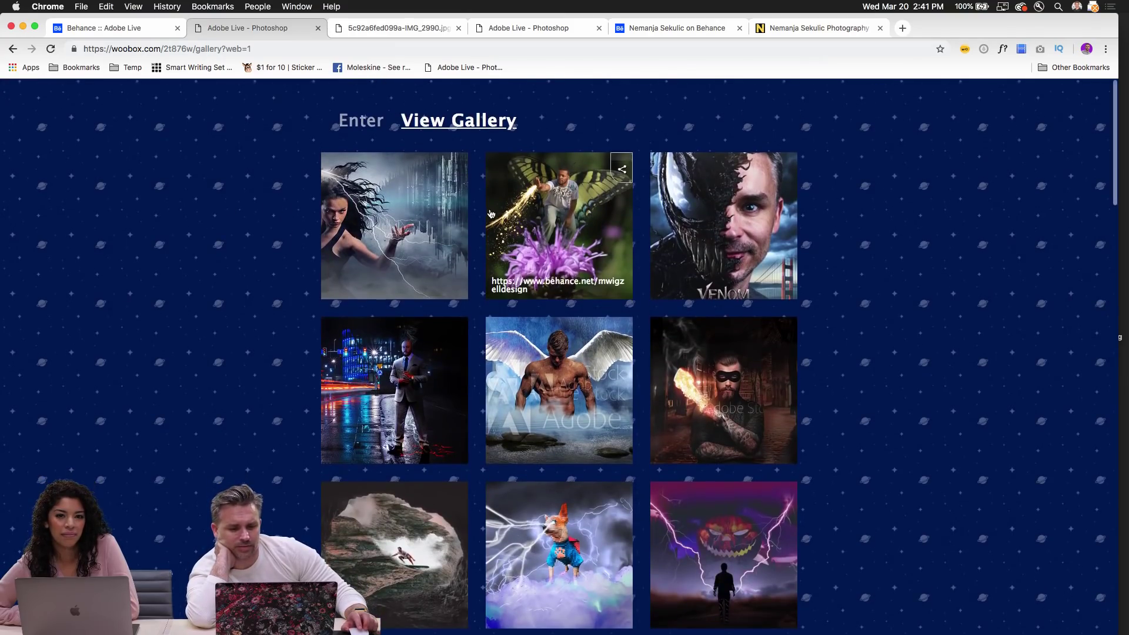
# Step: View the entry of the butterfly-winged man on the flower and the preceding swordswoman entry, and return to the gallery
pyautogui.click(518, 214)
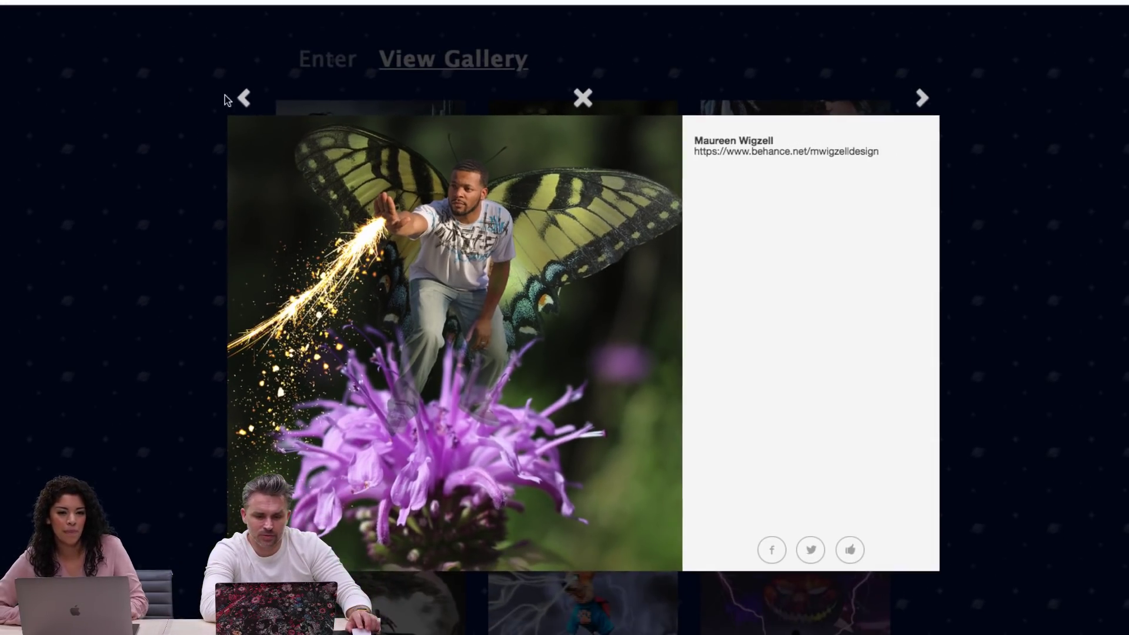
pyautogui.click(244, 98)
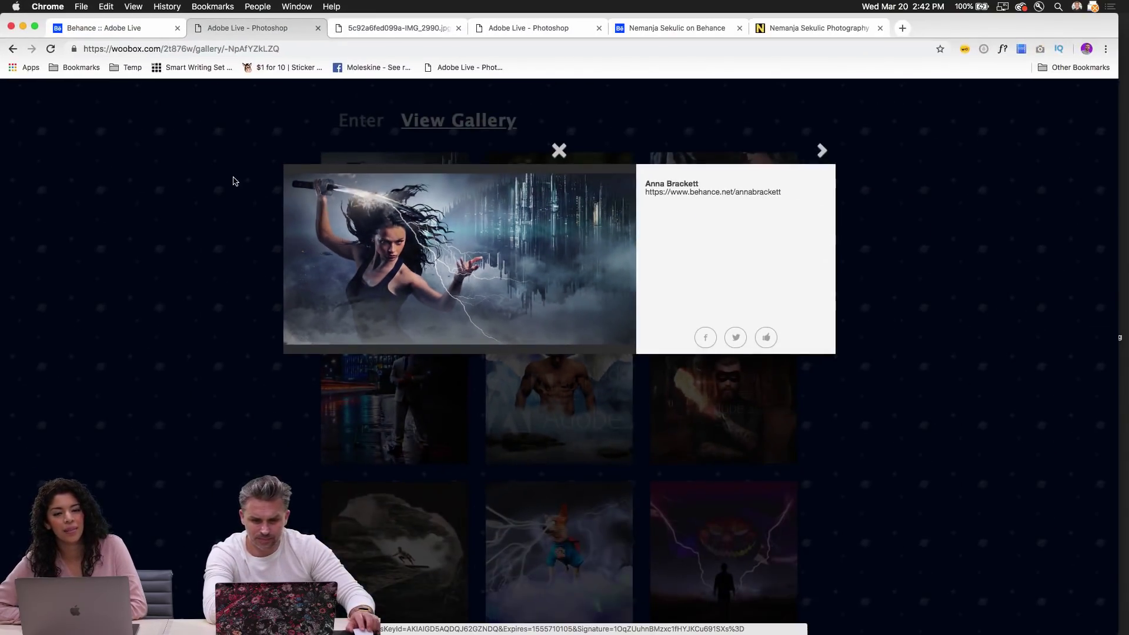
pyautogui.click(234, 180)
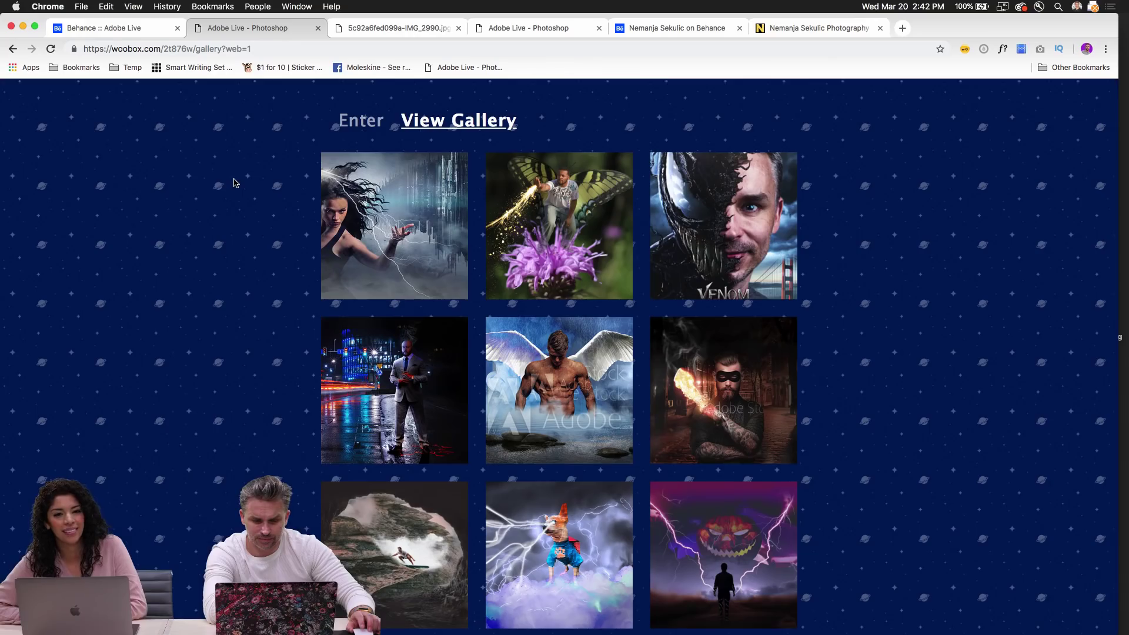
# Step: Browse back and forth through the gallery grid to compare the superhero submissions
pyautogui.scroll(-3, 249, 277)
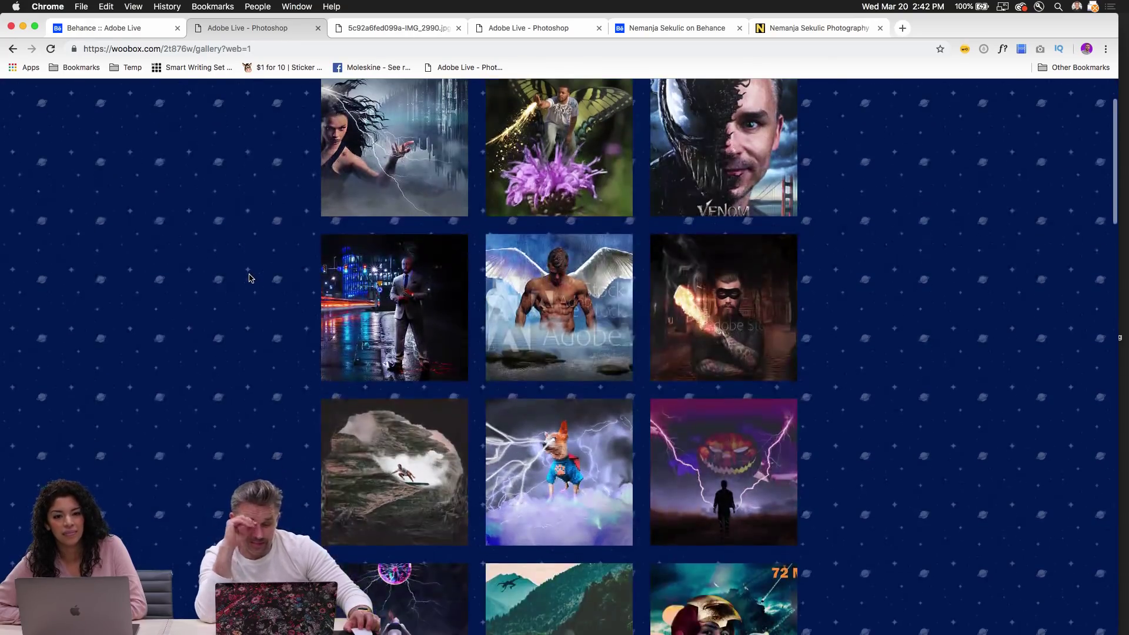
pyautogui.scroll(1, 249, 277)
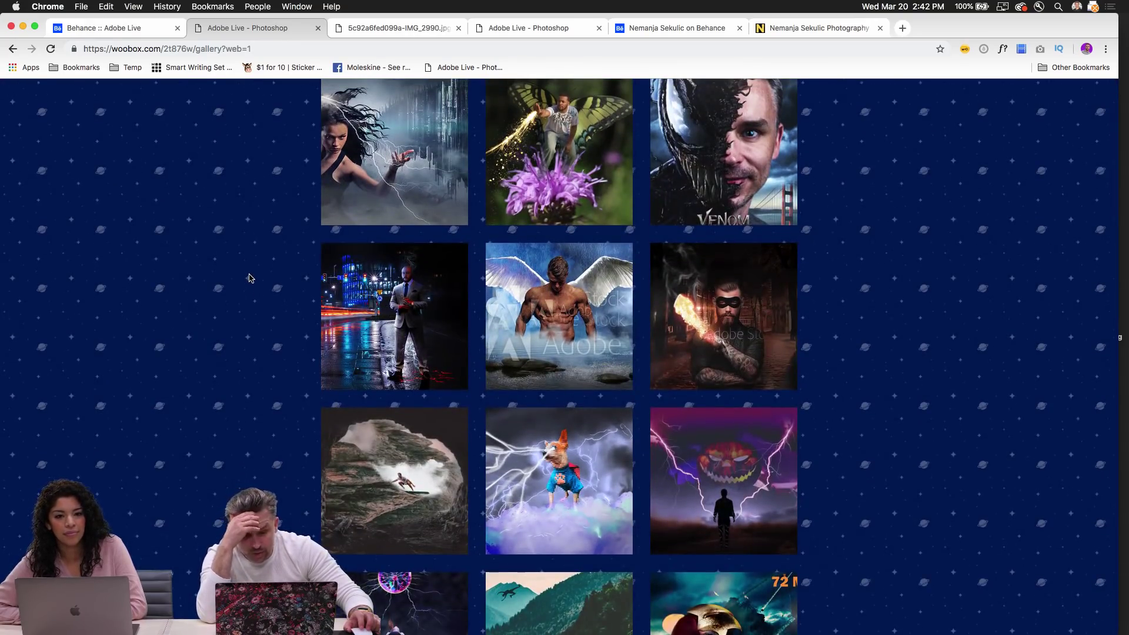
pyautogui.scroll(-7, 249, 277)
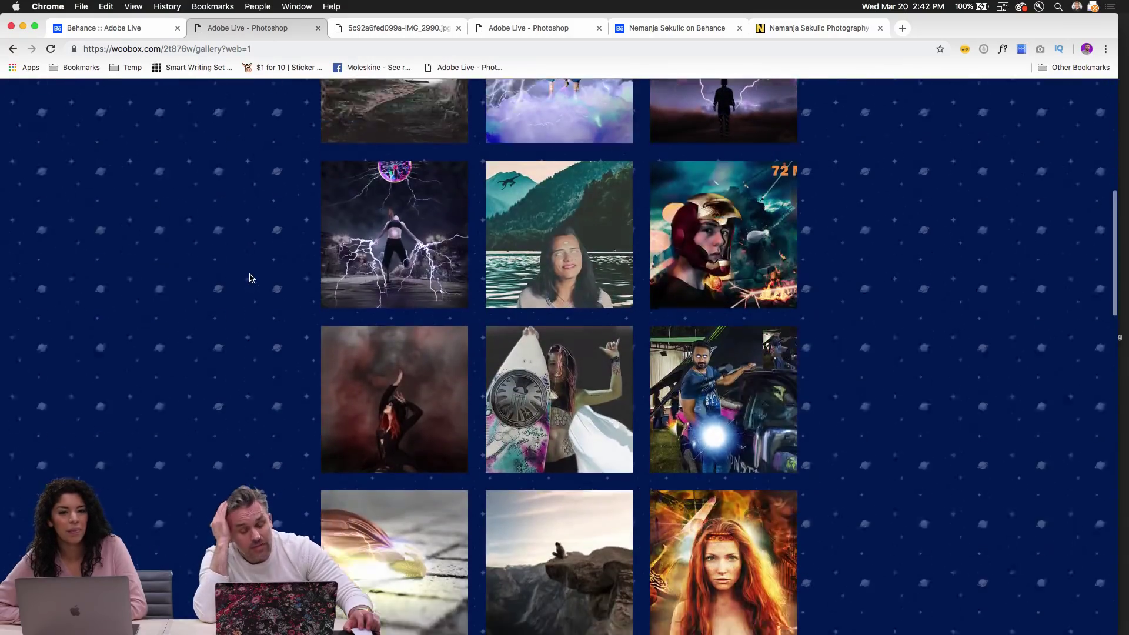
pyautogui.scroll(-2, 249, 277)
pyautogui.scroll(1, 250, 278)
pyautogui.scroll(-1, 249, 277)
pyautogui.scroll(5, 255, 280)
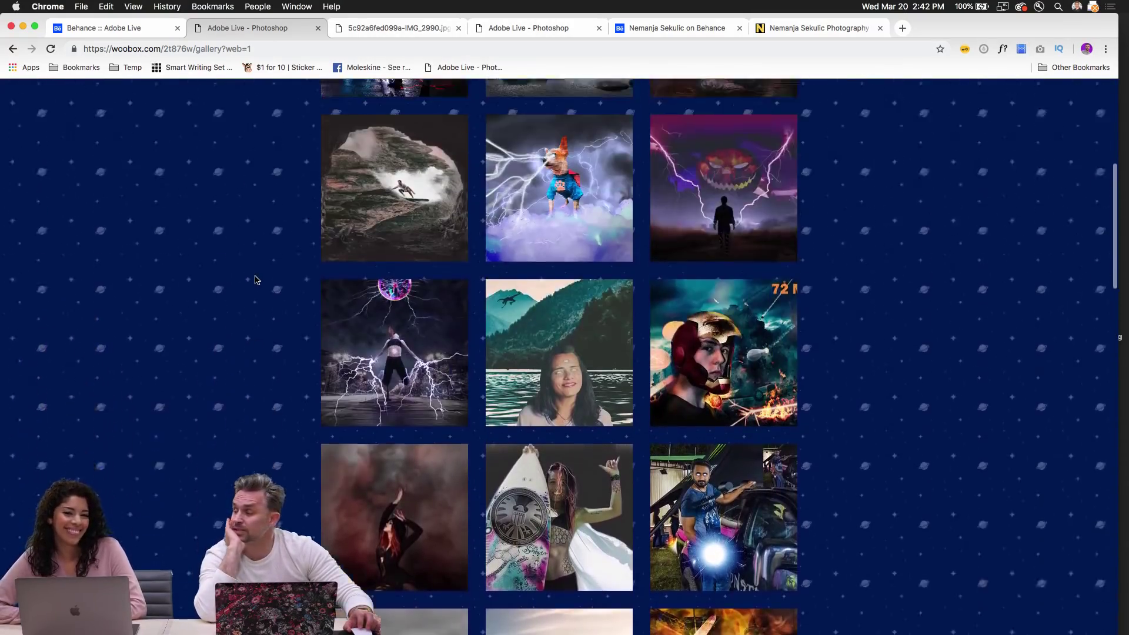
pyautogui.scroll(3, 255, 279)
pyautogui.scroll(-4, 254, 279)
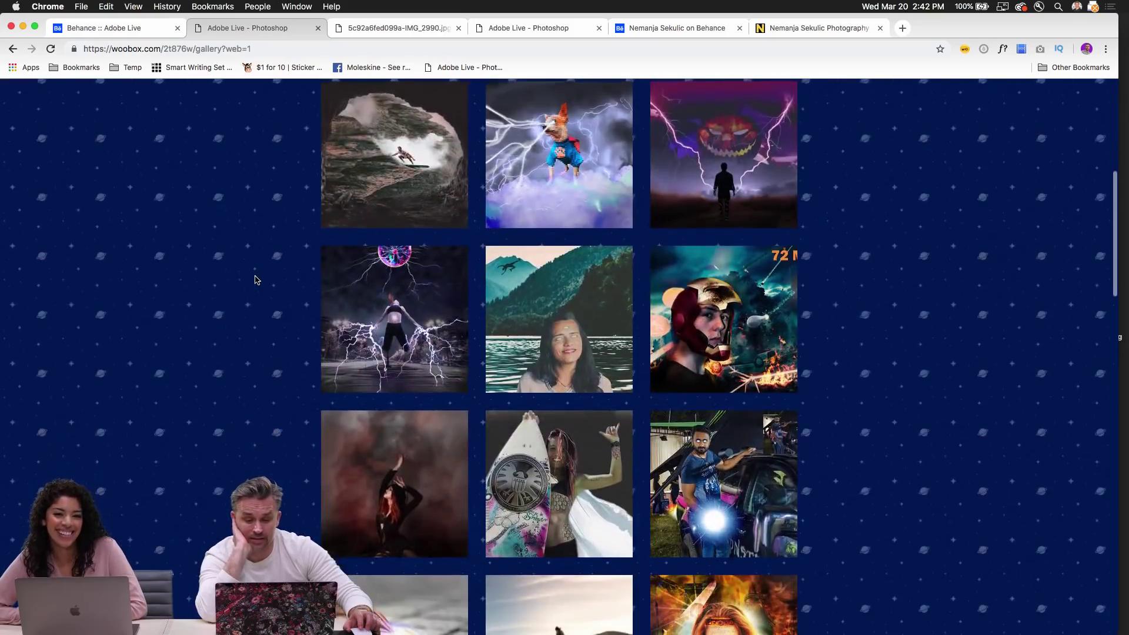
pyautogui.scroll(-7, 255, 280)
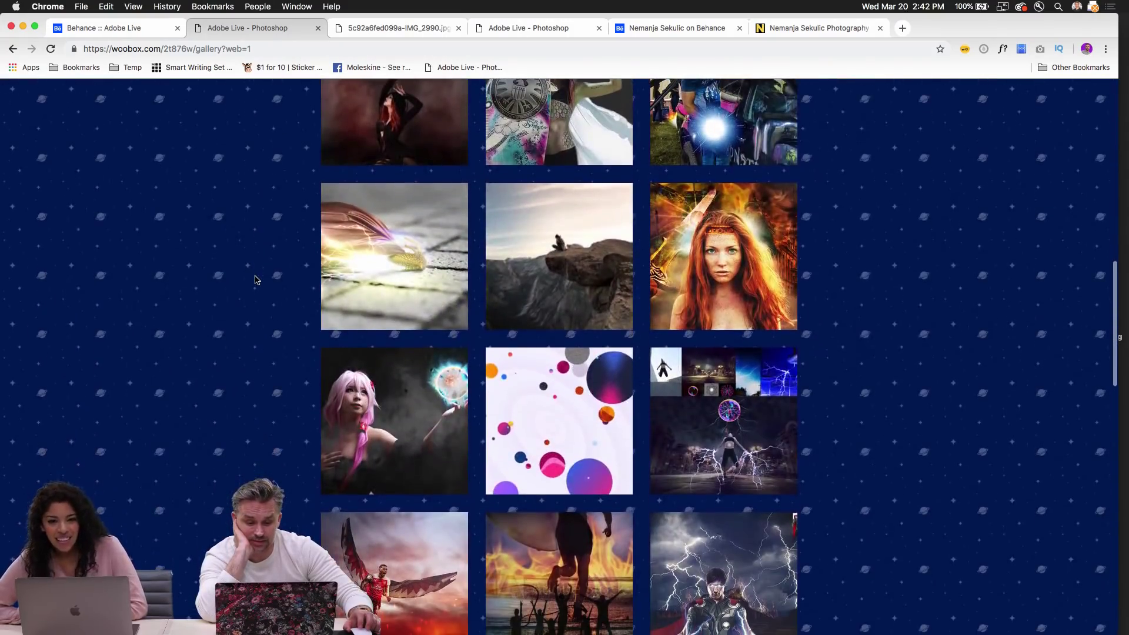
pyautogui.scroll(-1, 255, 280)
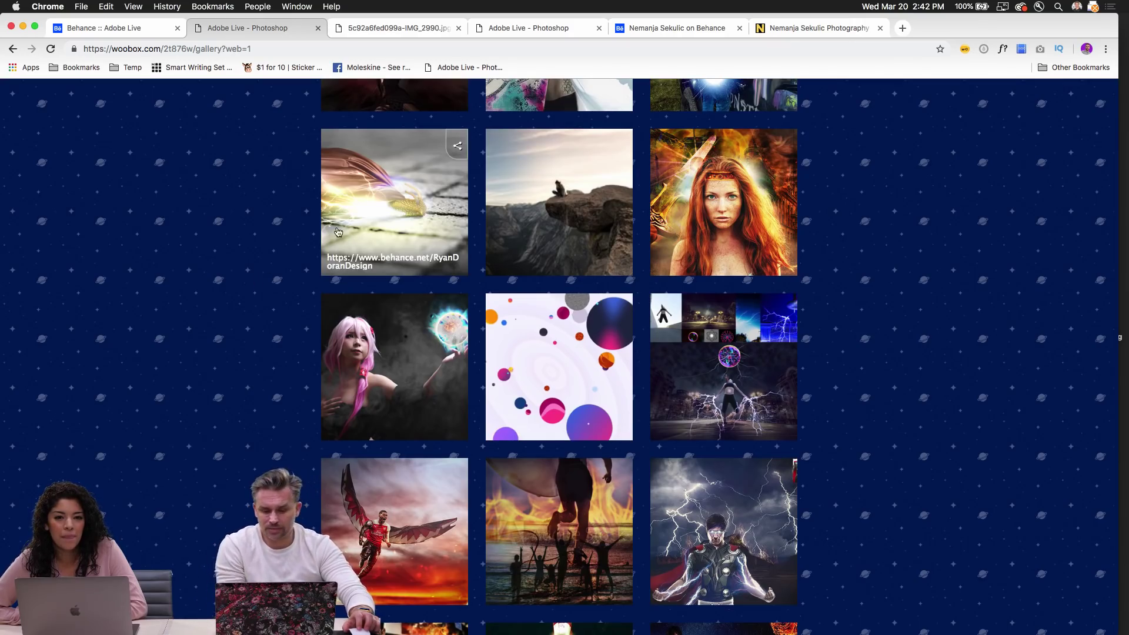
pyautogui.scroll(6, 272, 267)
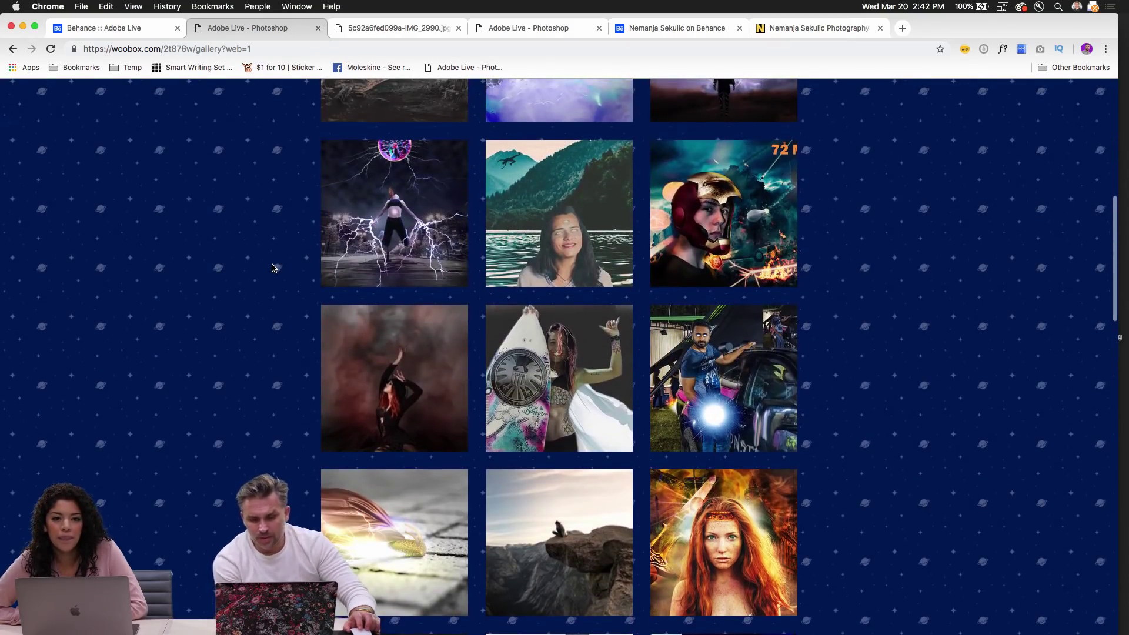
pyautogui.scroll(6, 272, 267)
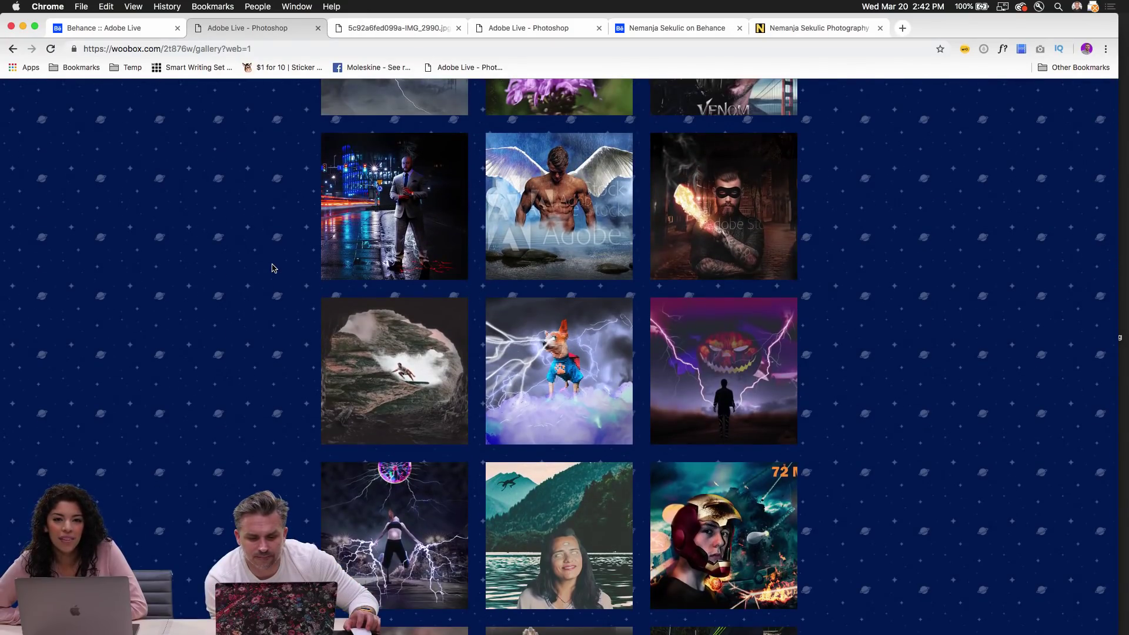
pyautogui.scroll(-5, 272, 268)
pyautogui.scroll(-5, 272, 267)
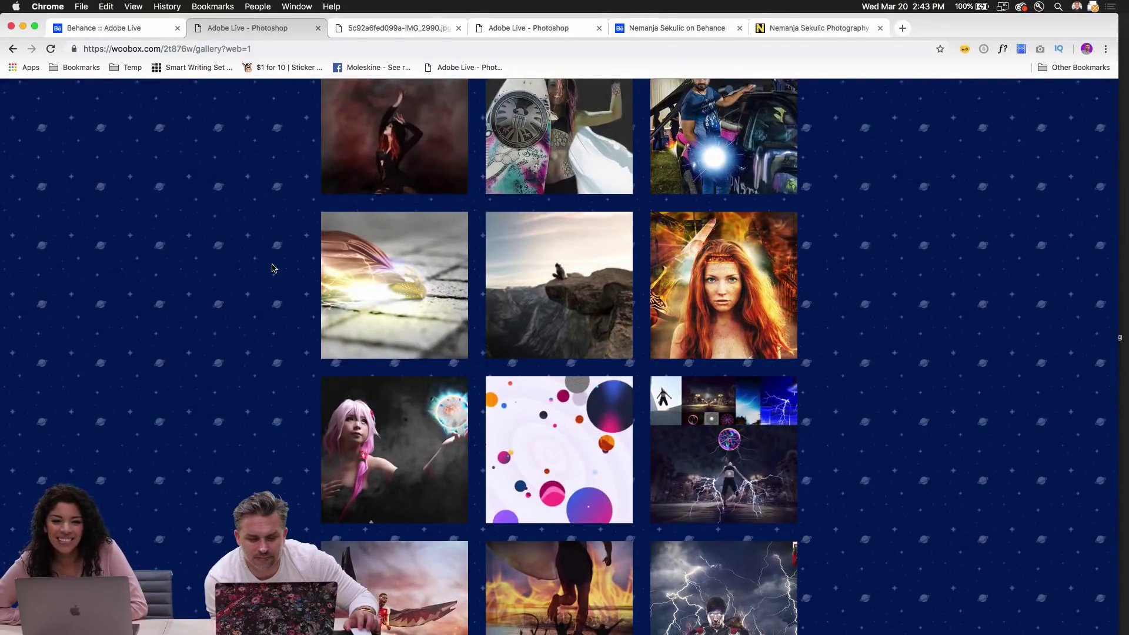
# Step: Find the entry of the pink-haired woman with the glowing orb, view it enlarged, and return to the gallery
pyautogui.scroll(-2, 272, 268)
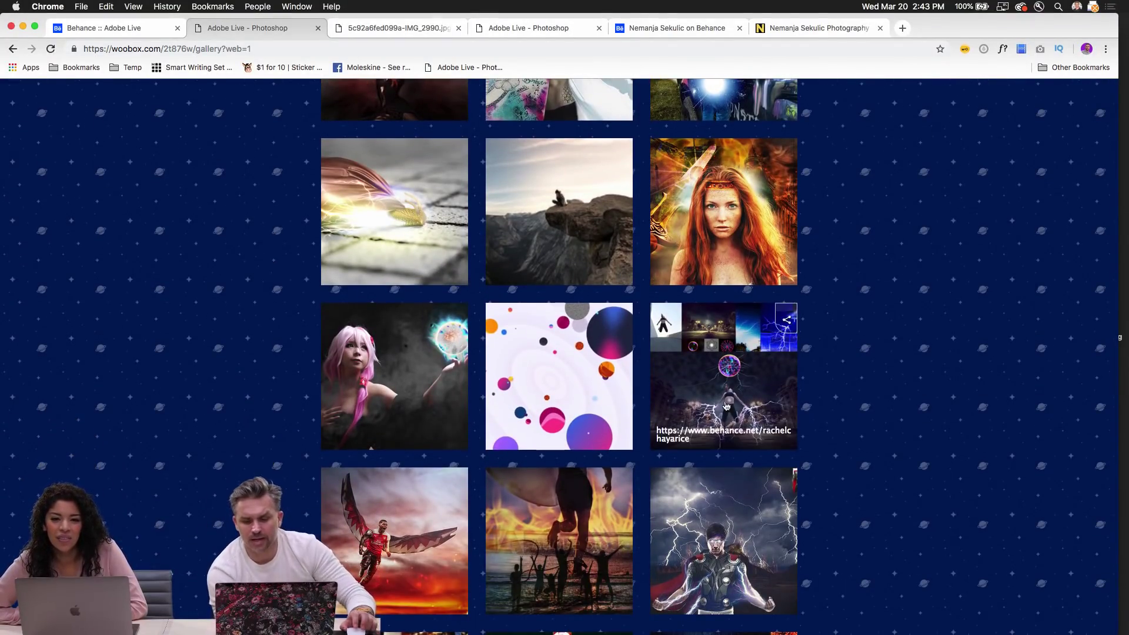
pyautogui.moveTo(329, 378)
pyautogui.scroll(1, 330, 377)
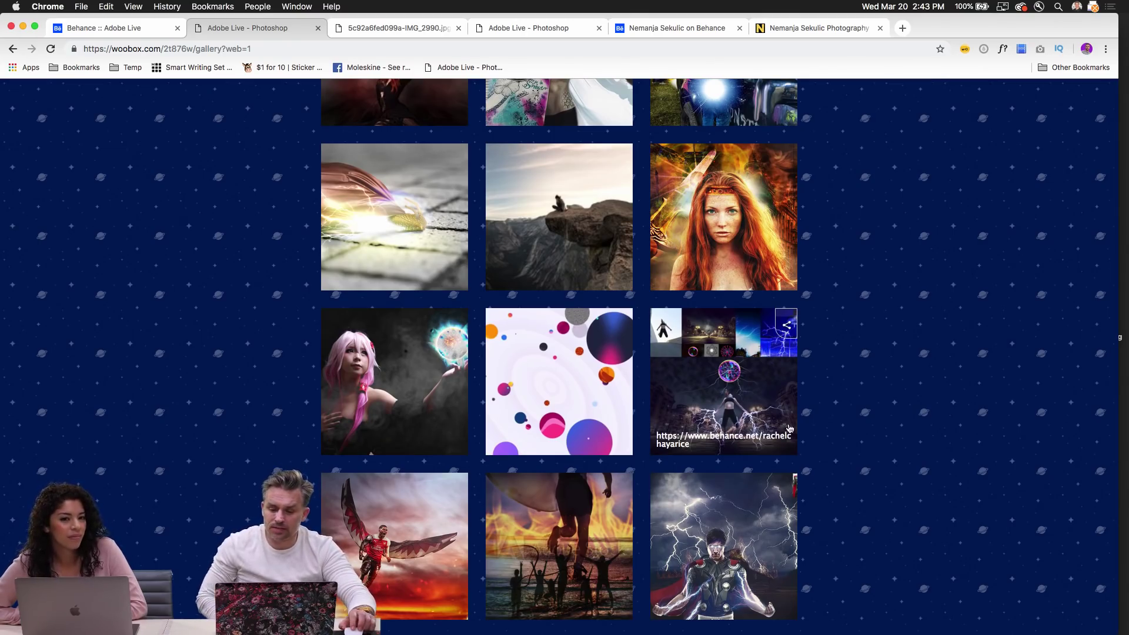
pyautogui.scroll(-5, 582, 408)
pyautogui.scroll(3, 582, 407)
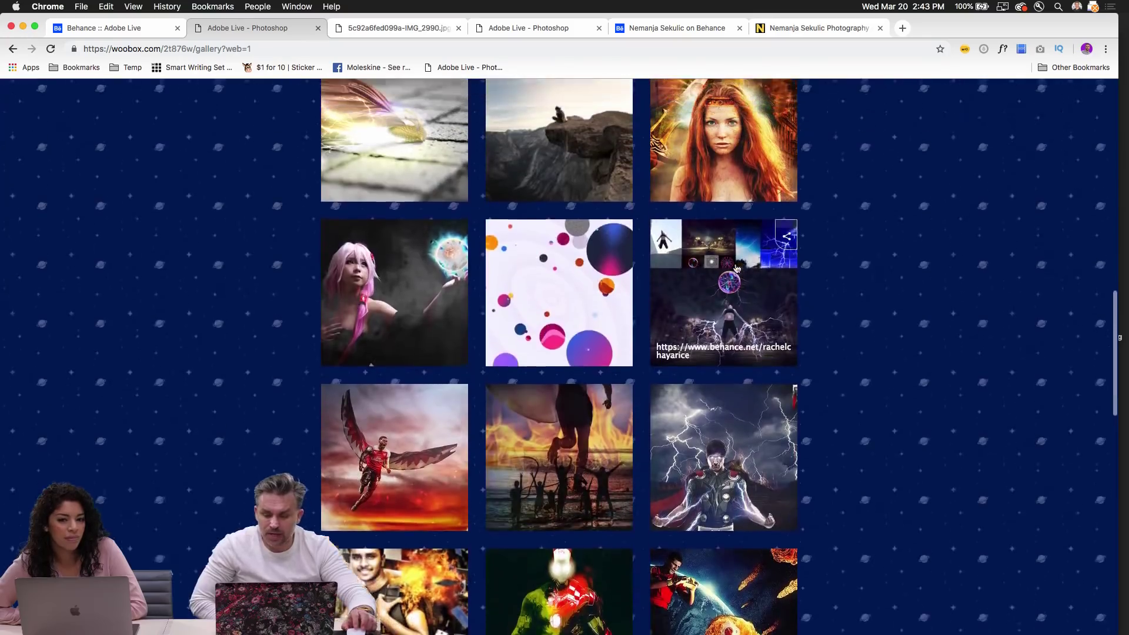
pyautogui.moveTo(718, 446)
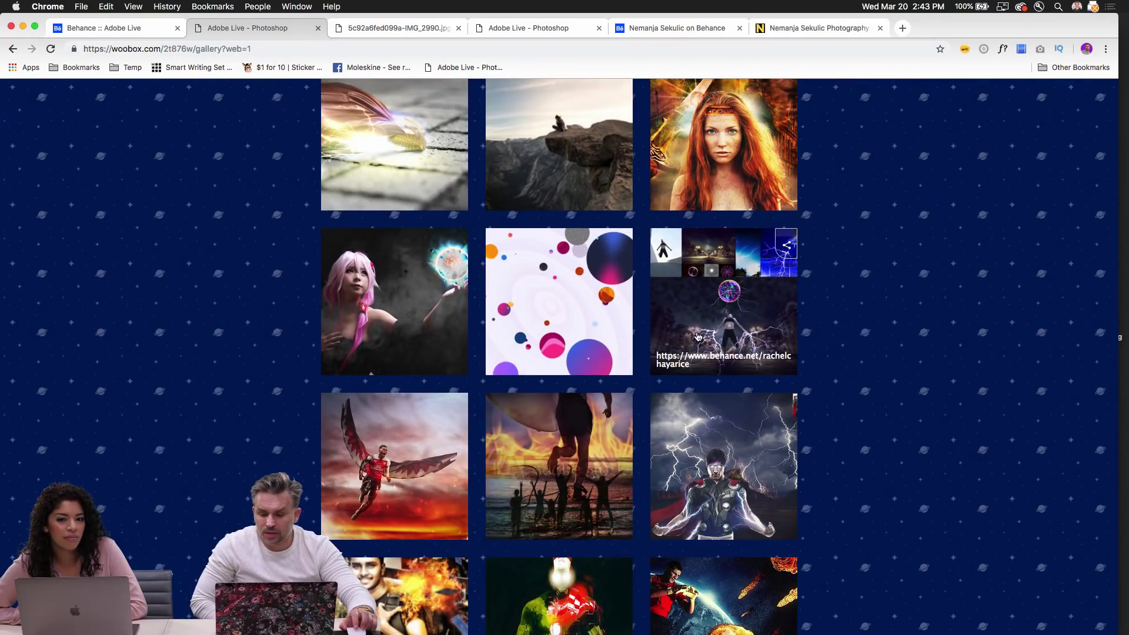
pyautogui.scroll(6, 705, 365)
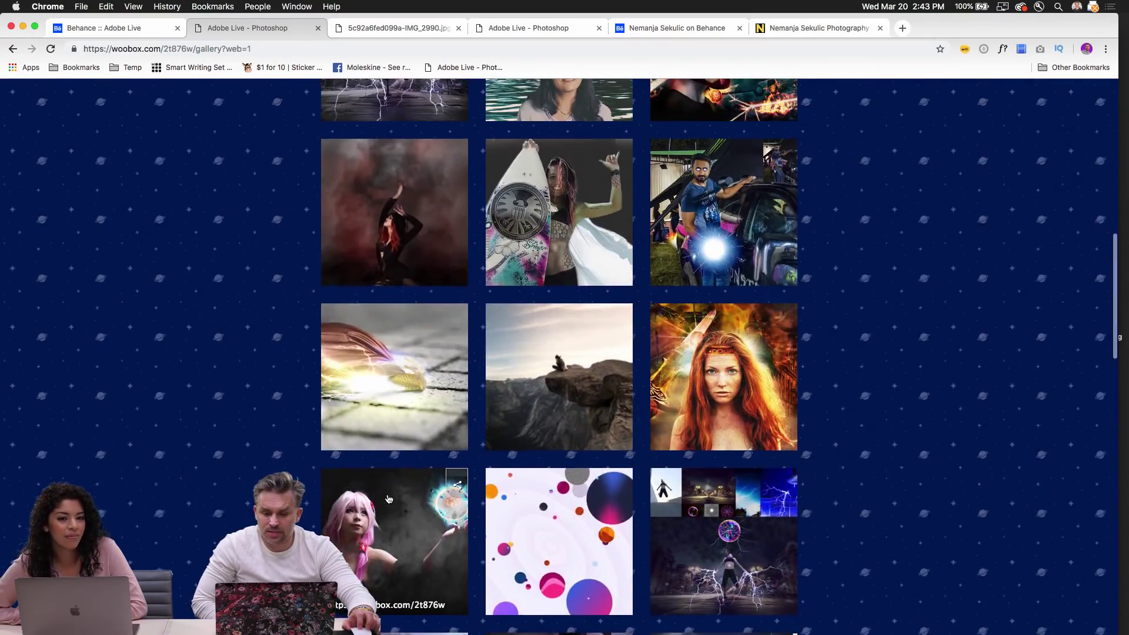
pyautogui.click(392, 520)
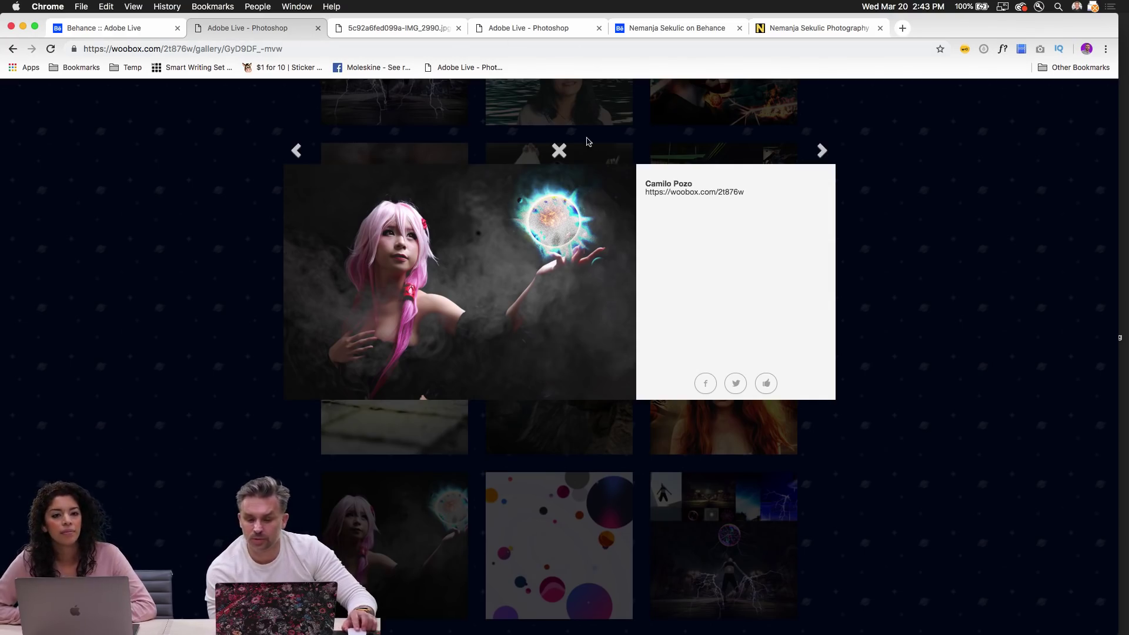
pyautogui.click(215, 249)
# Step: View the enlarged entry of the silhouetted man facing the glowing pumpkin and purple lightning, and return to the gallery
pyautogui.scroll(-10, 272, 276)
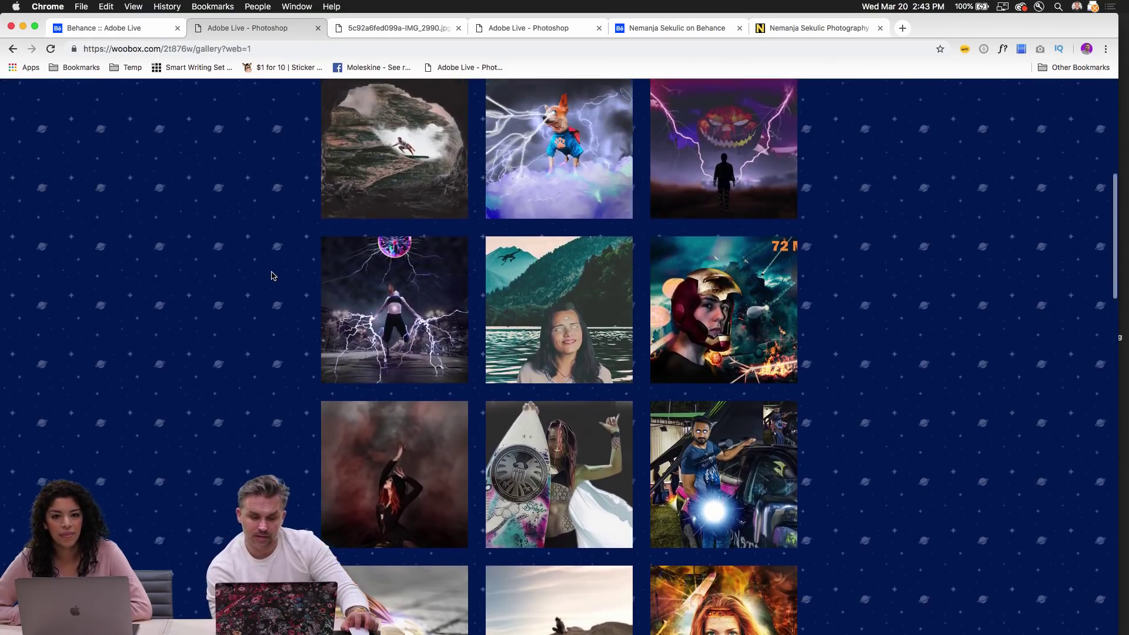
pyautogui.scroll(3, 272, 276)
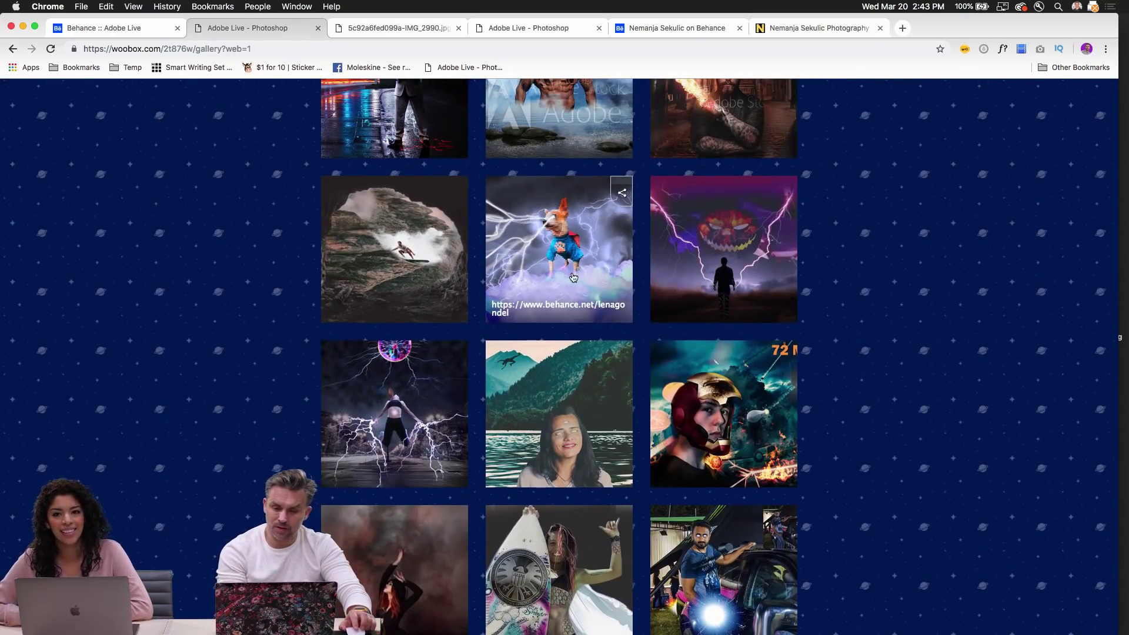
pyautogui.click(714, 257)
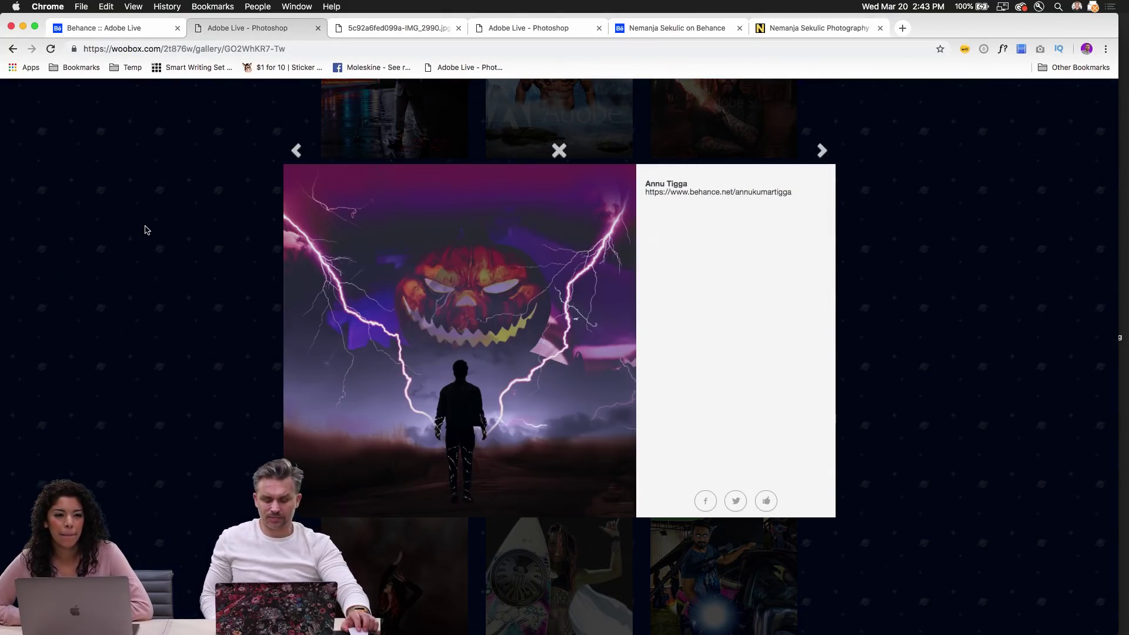
pyautogui.click(147, 229)
# Step: Go back to the first submissions, open the masked man's fire entry, and close it again
pyautogui.scroll(5, 164, 234)
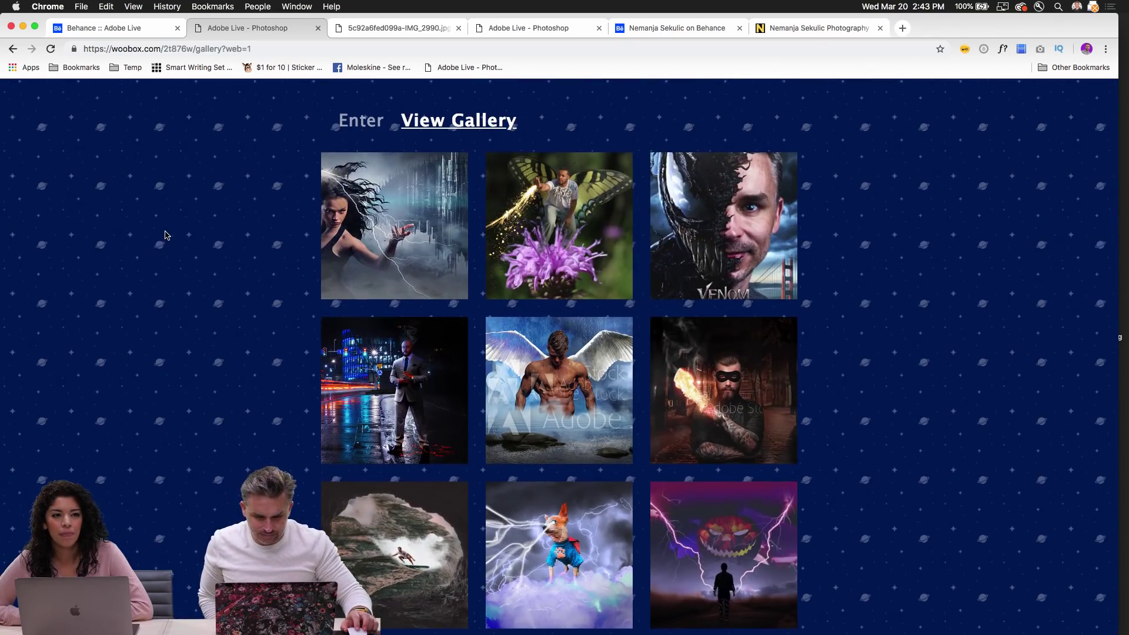
pyautogui.scroll(-2, 165, 235)
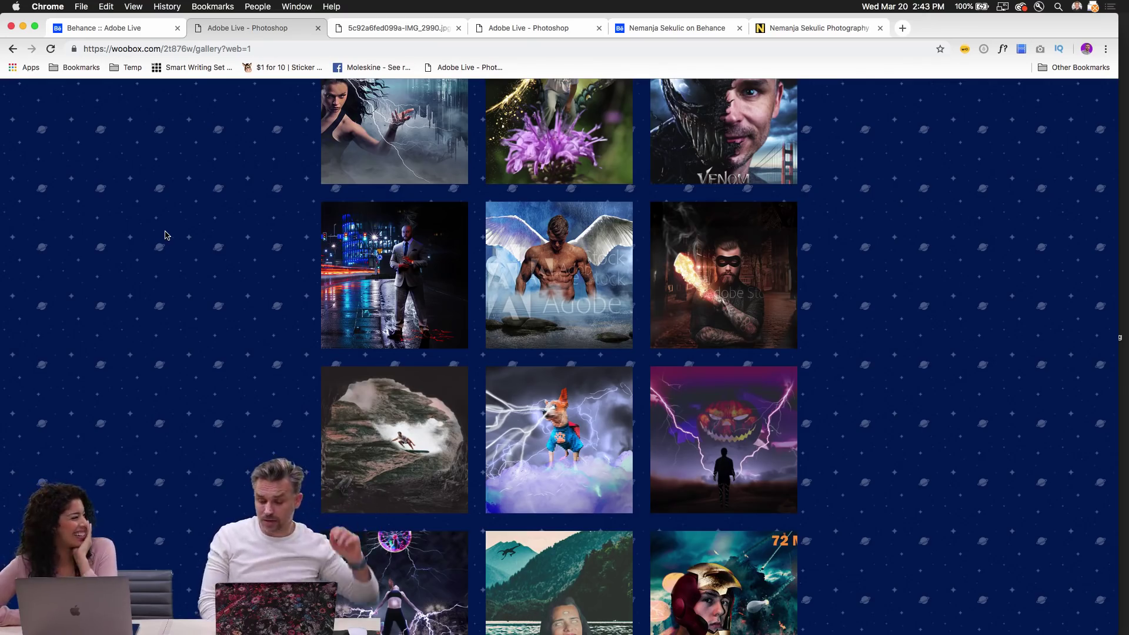
pyautogui.scroll(2, 239, 264)
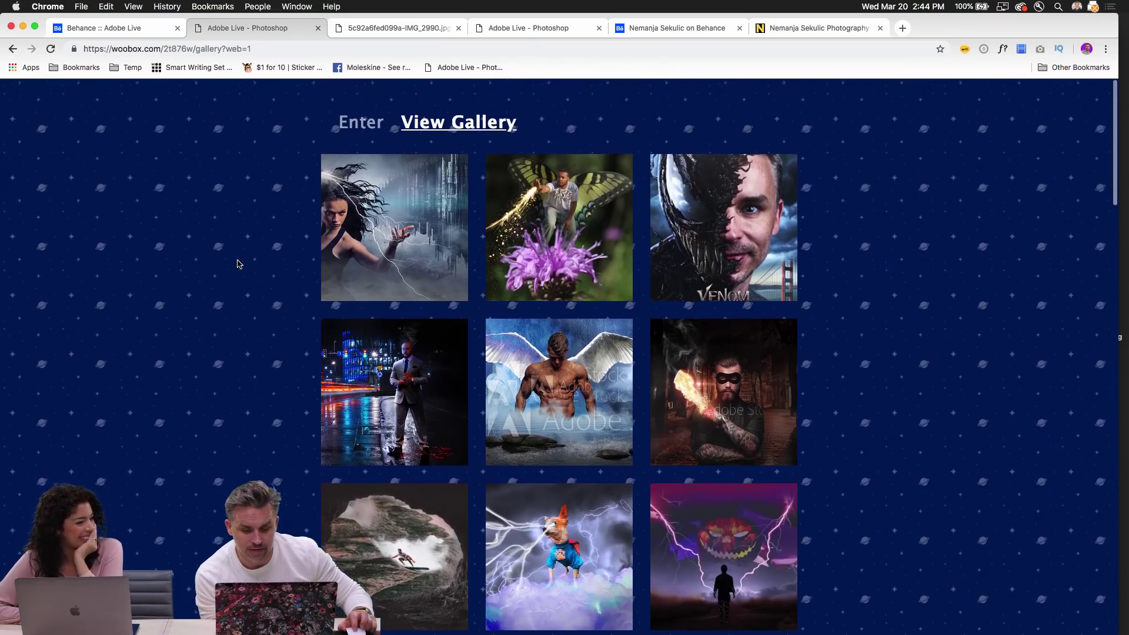
pyautogui.click(724, 388)
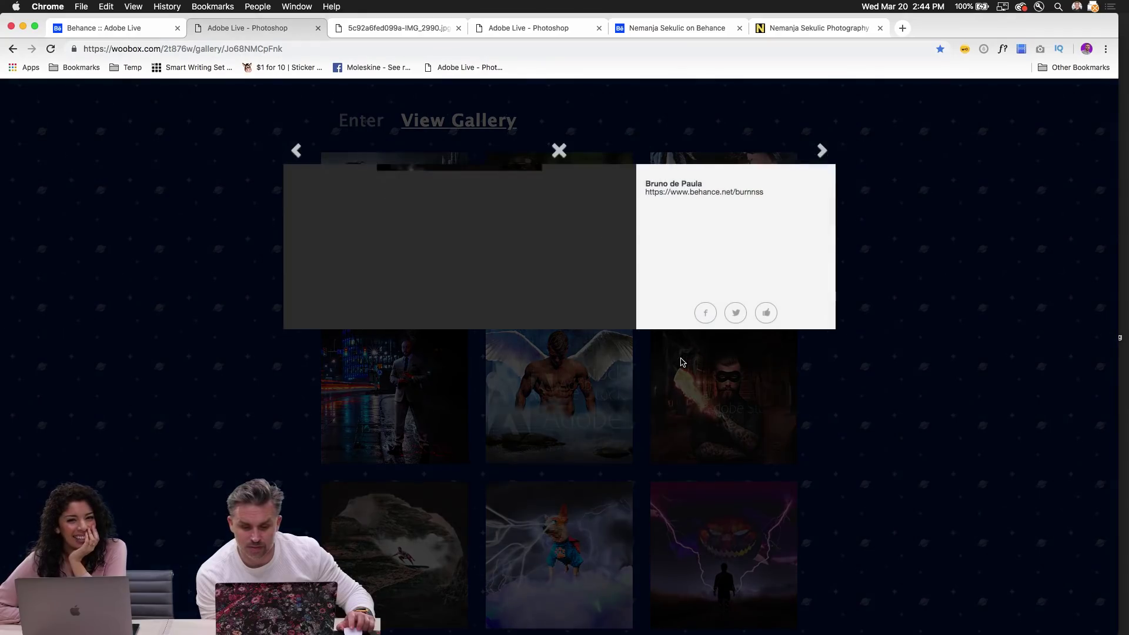
pyautogui.click(198, 157)
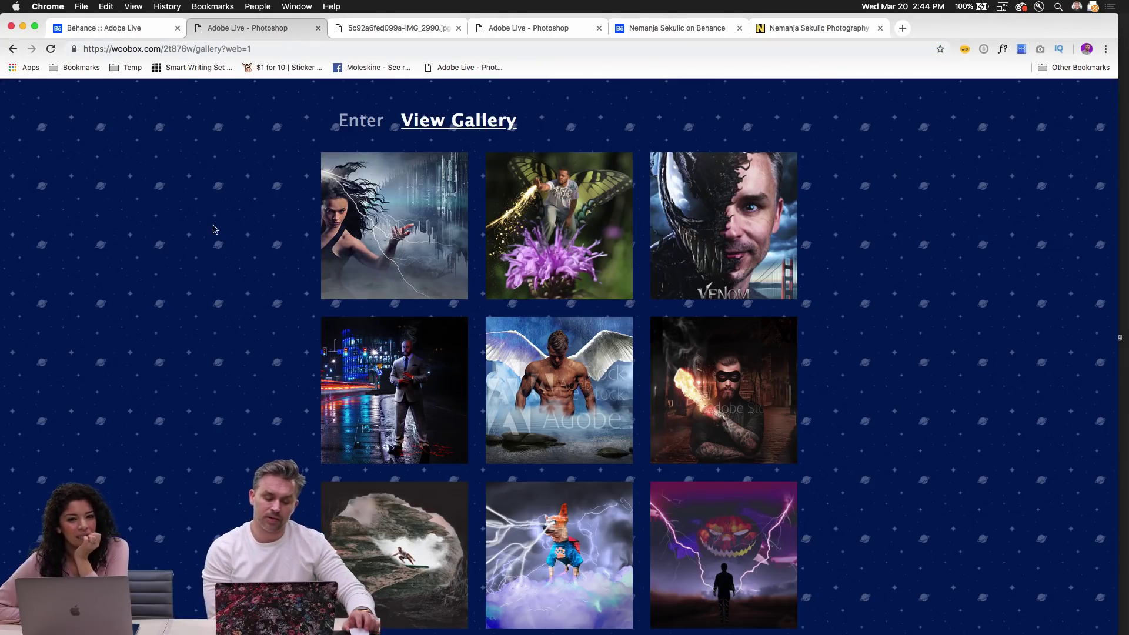
# Step: View the entry of the suited man on the wet night street, compare it with the grid, and view it again
pyautogui.click(360, 363)
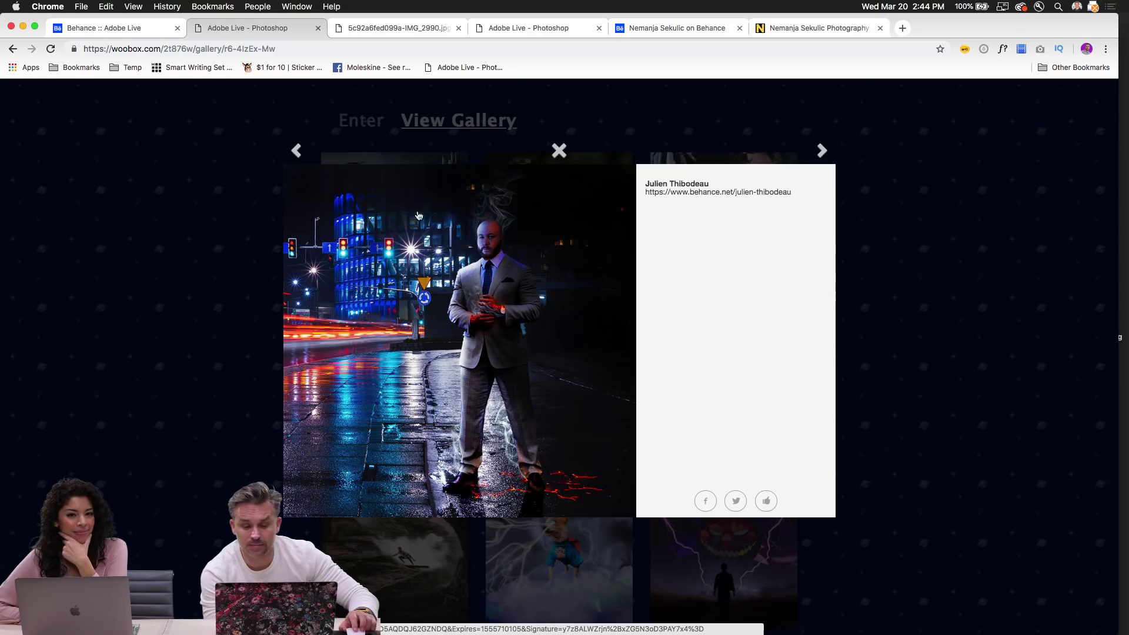
pyautogui.click(265, 349)
pyautogui.scroll(-4, 250, 350)
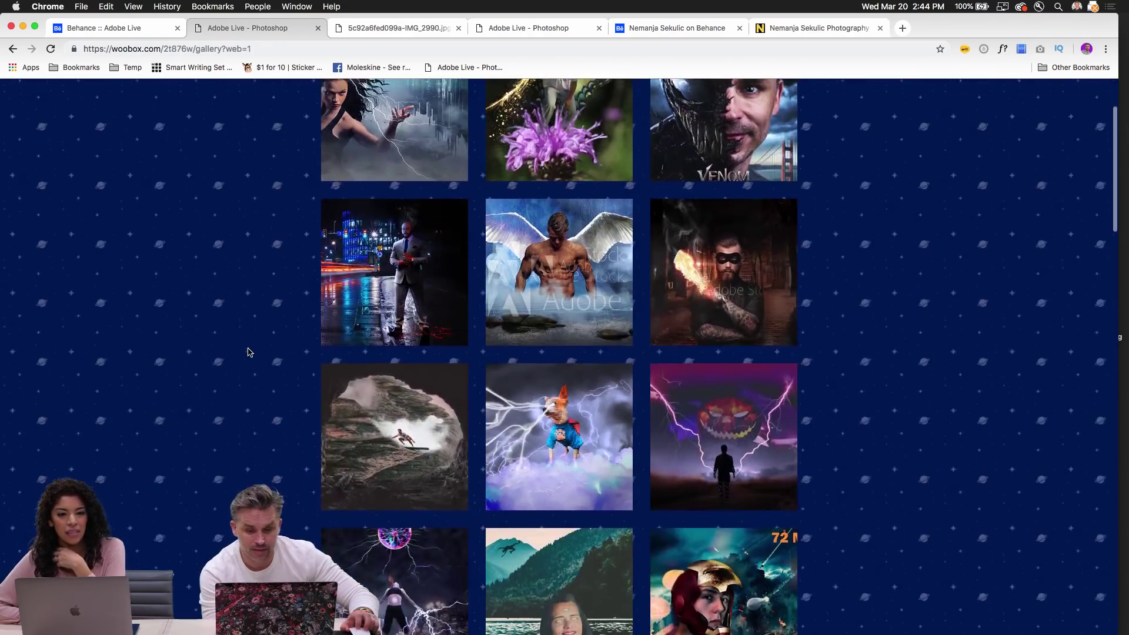
pyautogui.scroll(3, 253, 348)
pyautogui.scroll(-10, 254, 346)
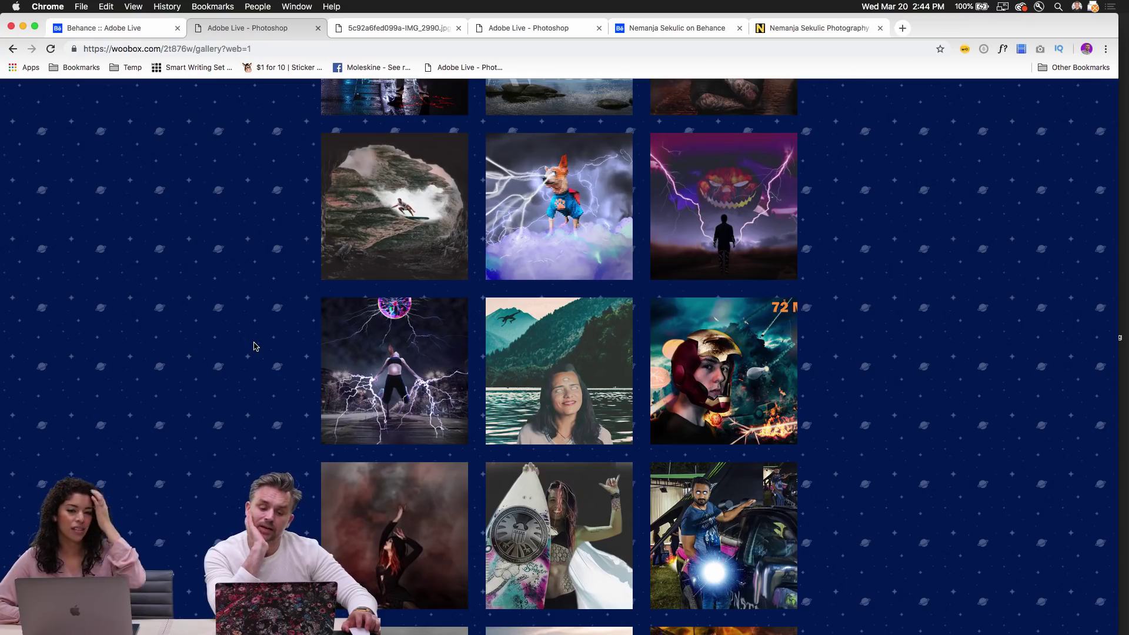
pyautogui.scroll(10, 254, 346)
pyautogui.click(415, 333)
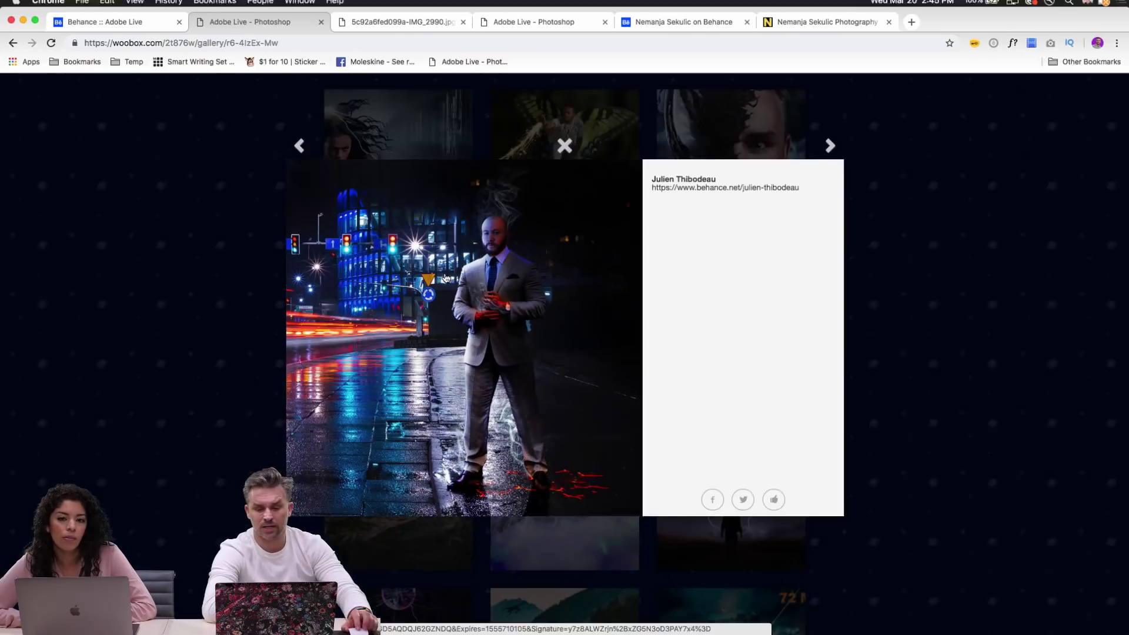
pyautogui.click(159, 221)
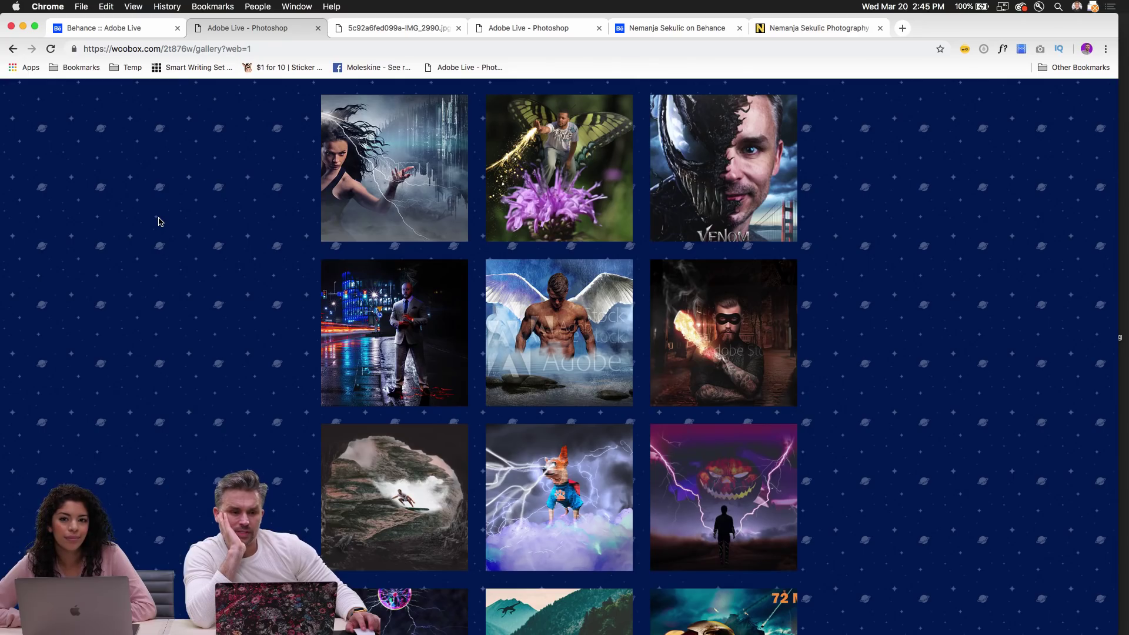
# Step: Page forward through the enlarged entries from the swordswoman to the caped dog in the lightning
pyautogui.click(454, 231)
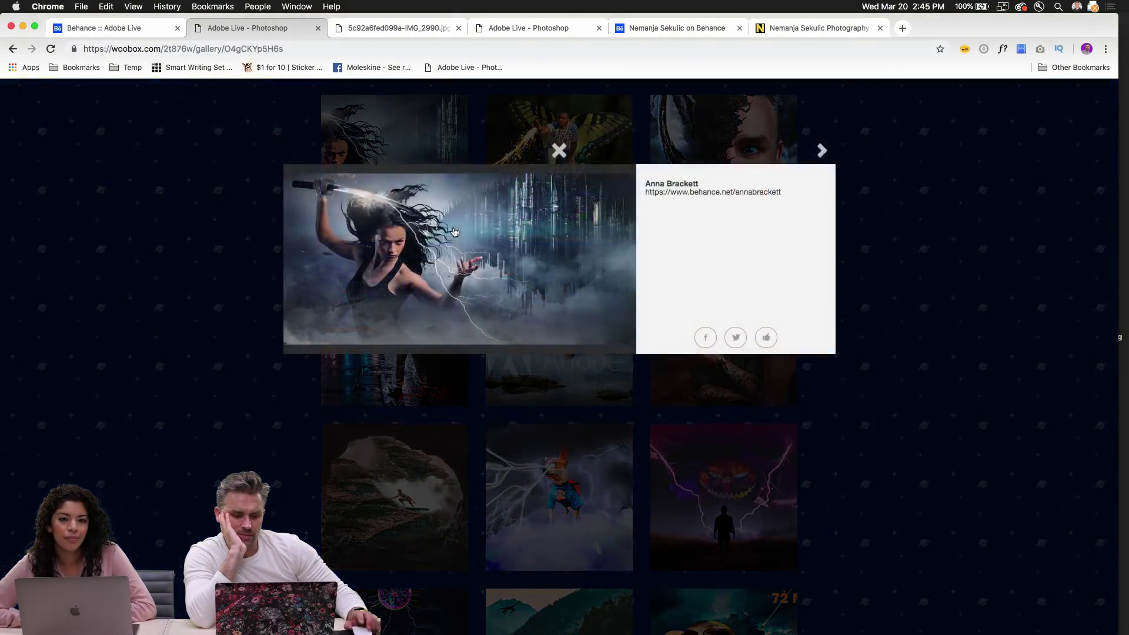
pyautogui.click(822, 151)
pyautogui.click(822, 151)
pyautogui.click(822, 151)
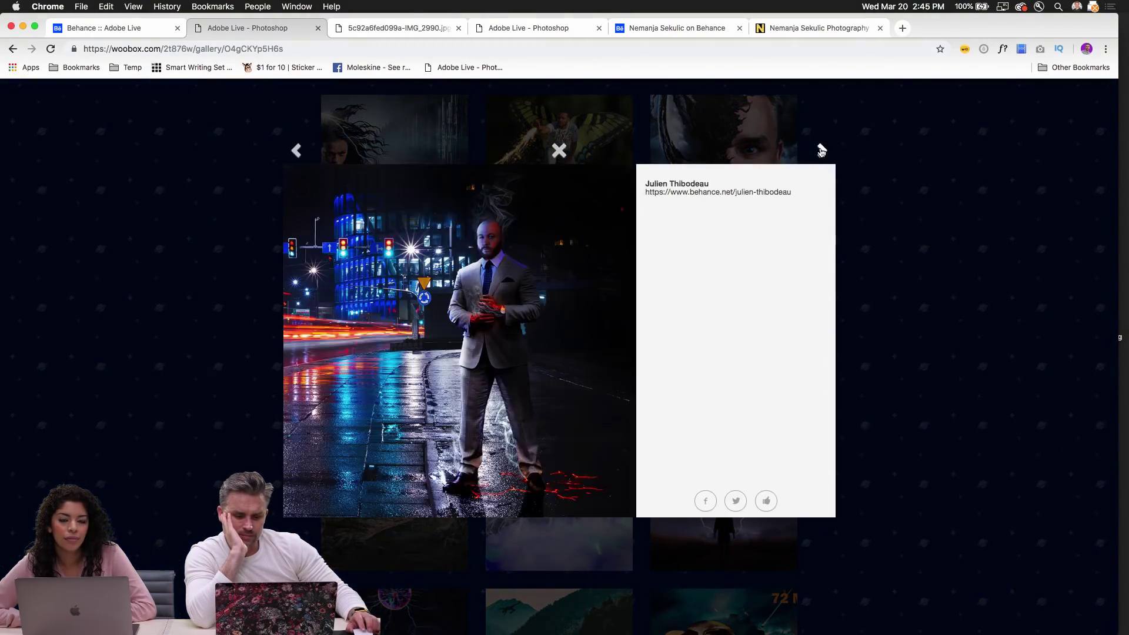
pyautogui.click(821, 151)
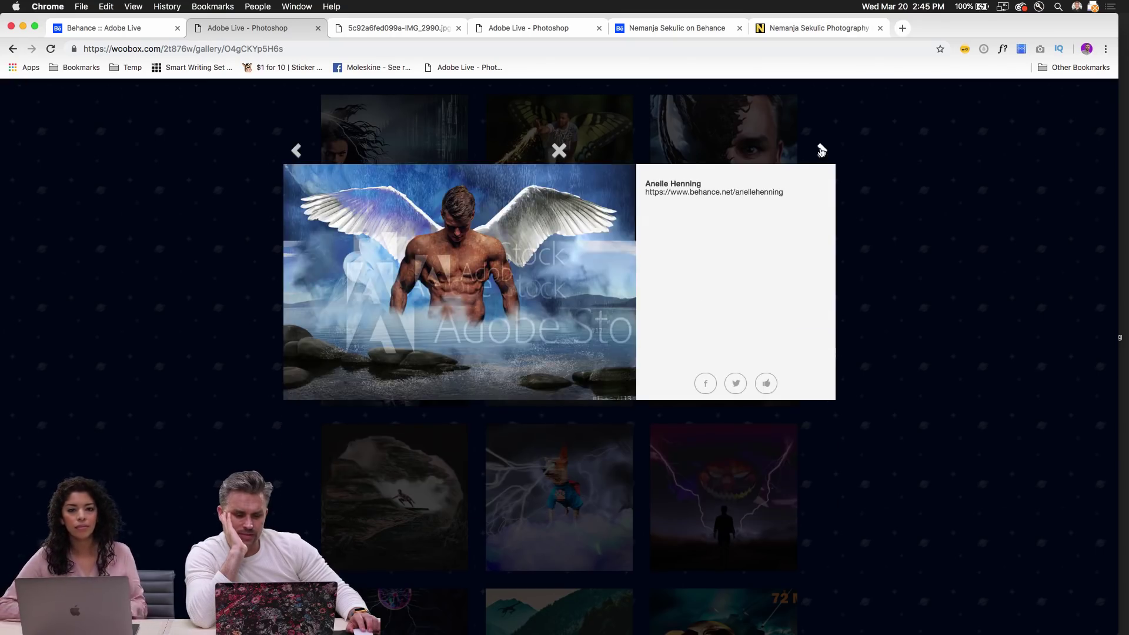
pyautogui.click(822, 151)
pyautogui.click(822, 151)
pyautogui.click(822, 151)
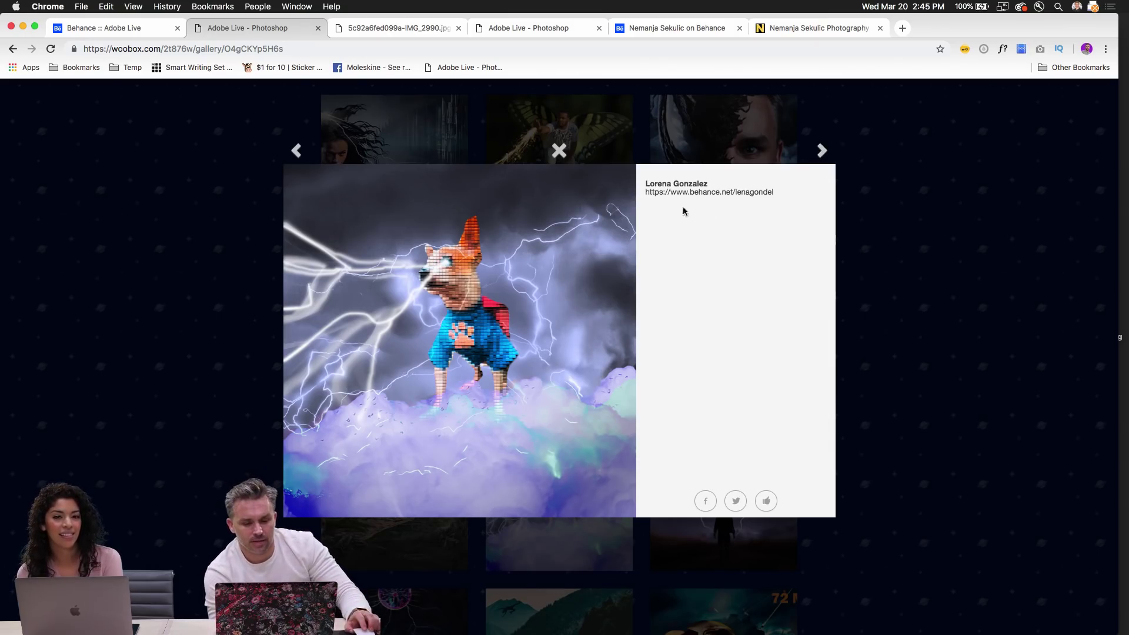
# Step: Page three entries beyond the caped dog and return to the gallery grid
pyautogui.click(822, 152)
pyautogui.click(822, 151)
pyautogui.click(821, 152)
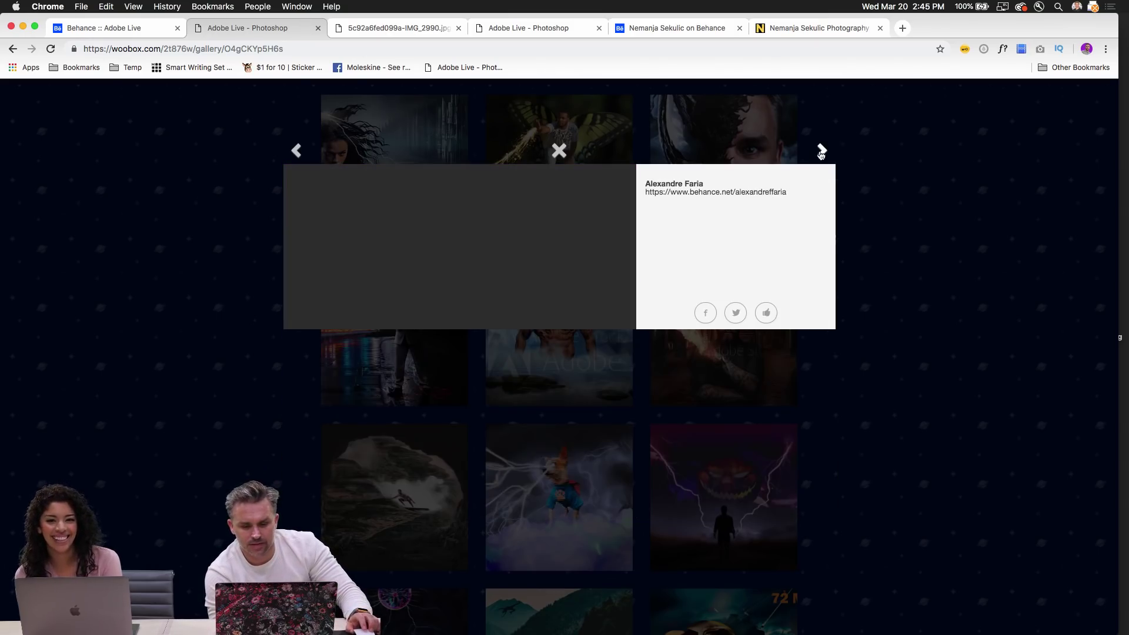
pyautogui.click(896, 278)
# Step: View the enlarged Thor entry further down the gallery and return to the grid
pyautogui.scroll(-15, 897, 306)
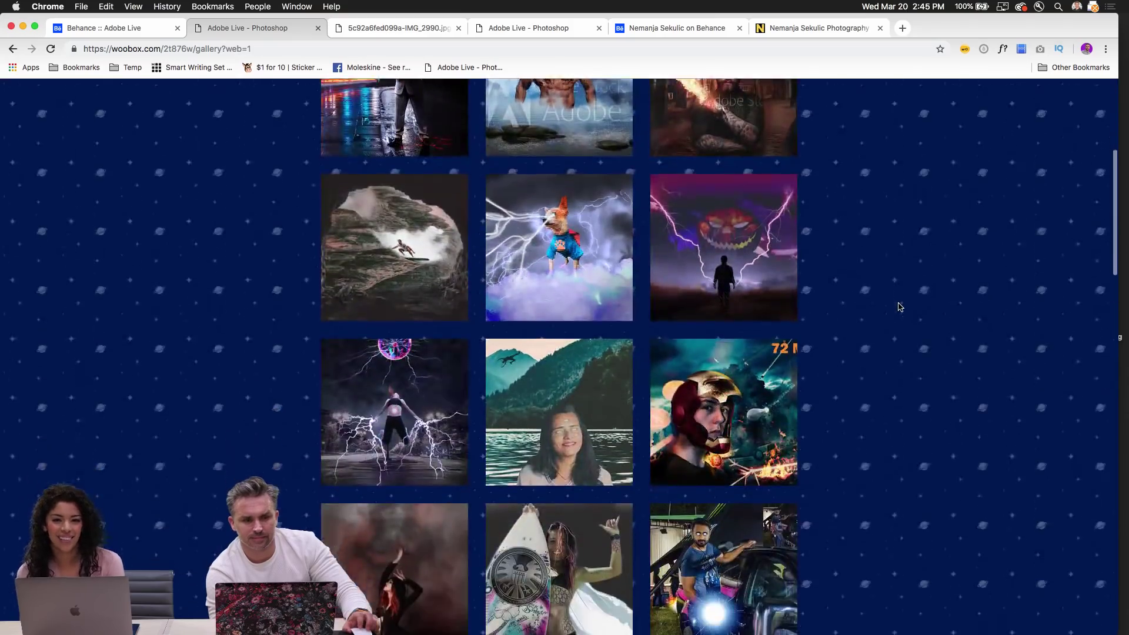
pyautogui.scroll(-5, 898, 306)
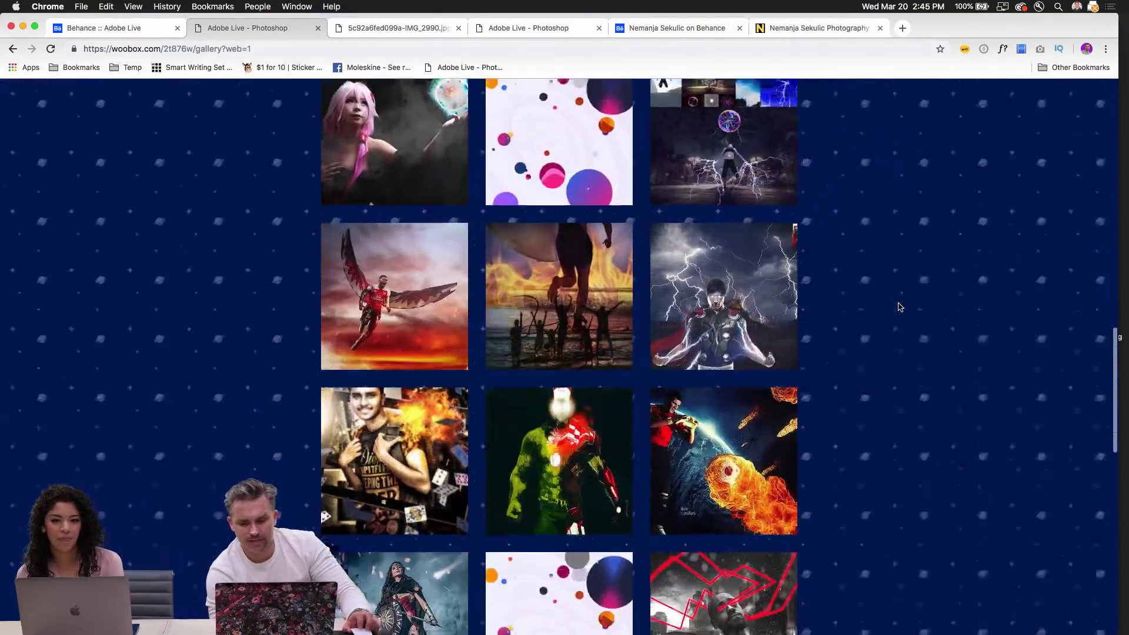
pyautogui.click(682, 146)
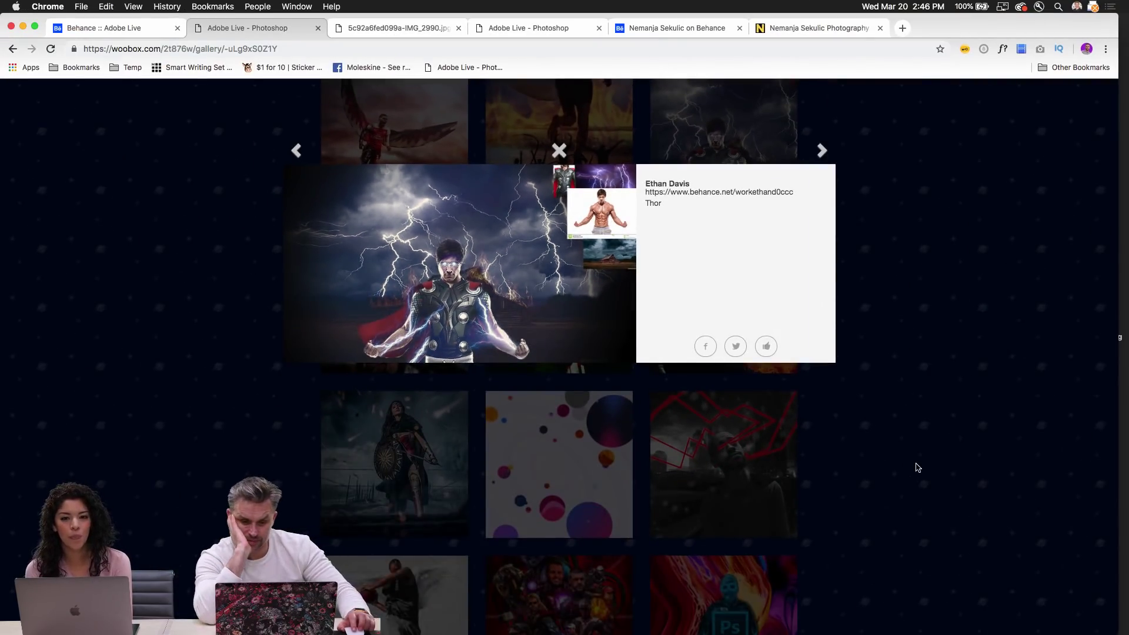
pyautogui.click(917, 467)
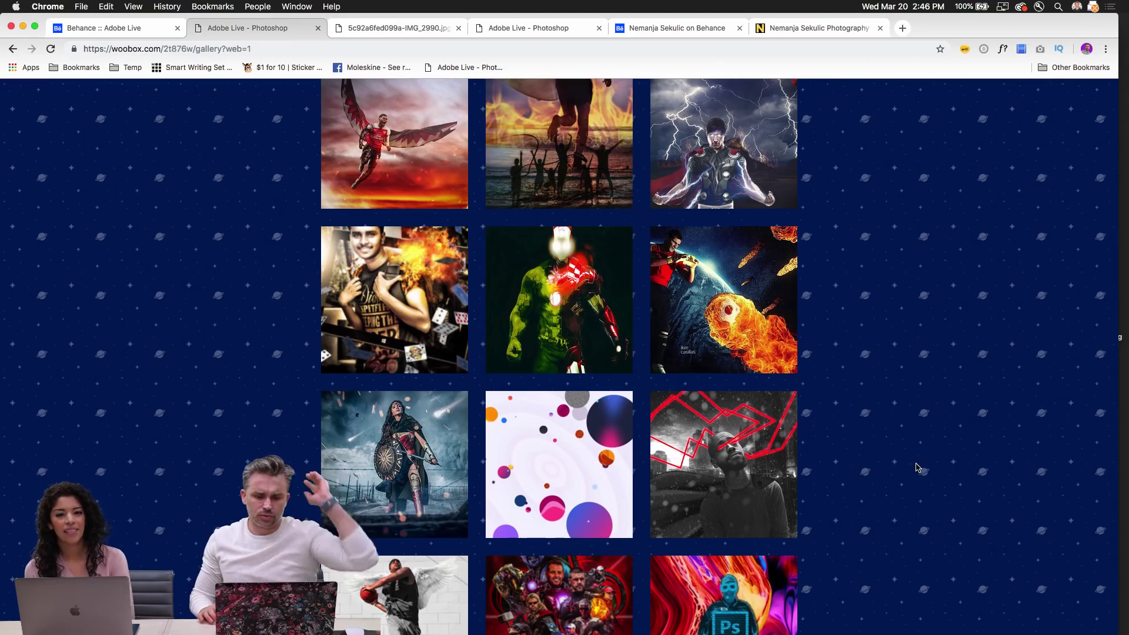
# Step: View the entry of the warrior woman with the round shield, open its full-size image, and return to the gallery grid
pyautogui.scroll(3, 918, 468)
pyautogui.scroll(-5, 917, 467)
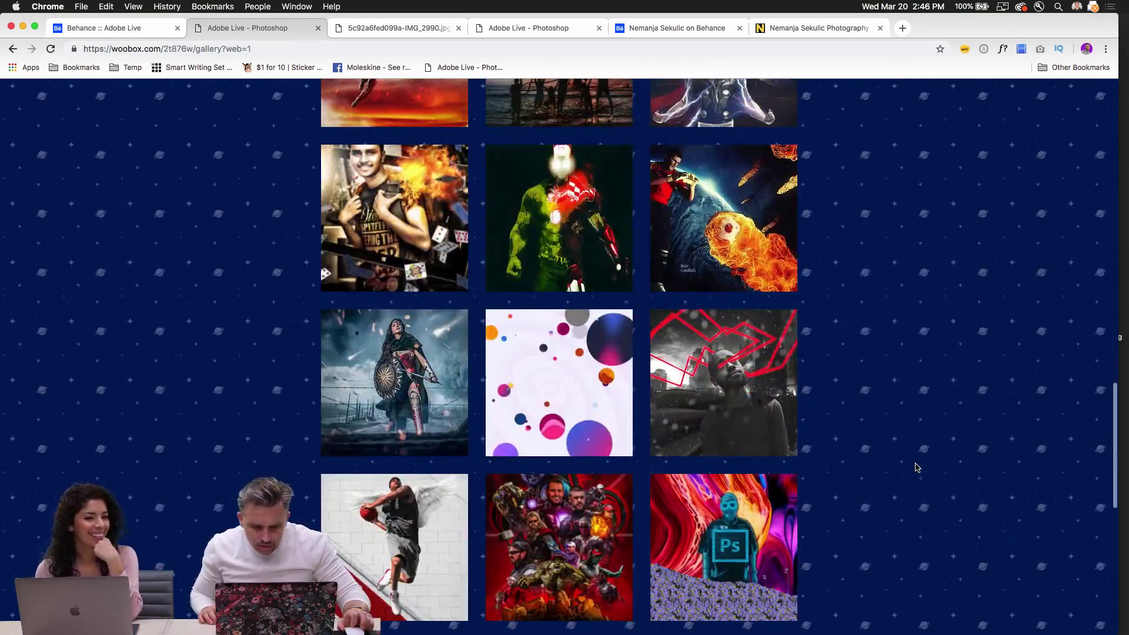
pyautogui.click(358, 359)
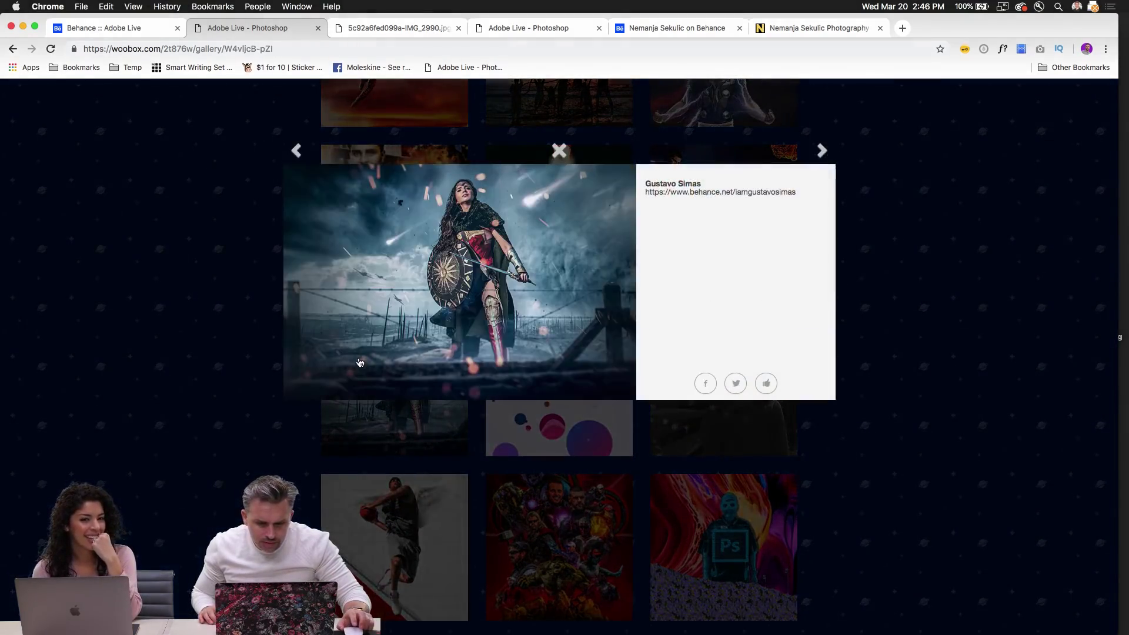
pyautogui.click(461, 289)
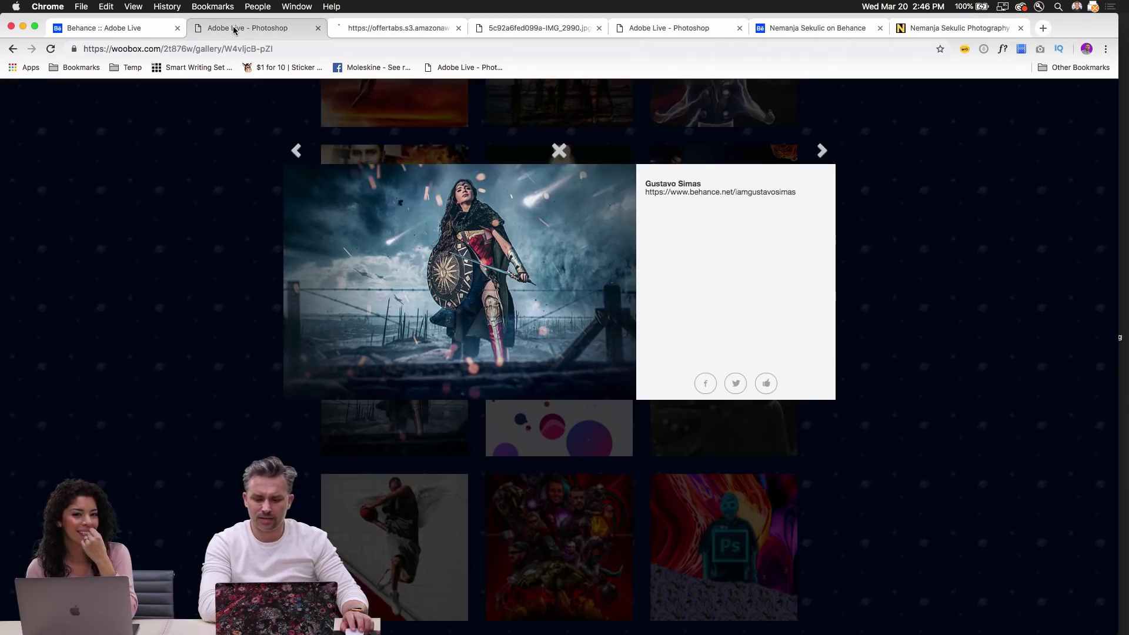
pyautogui.click(234, 28)
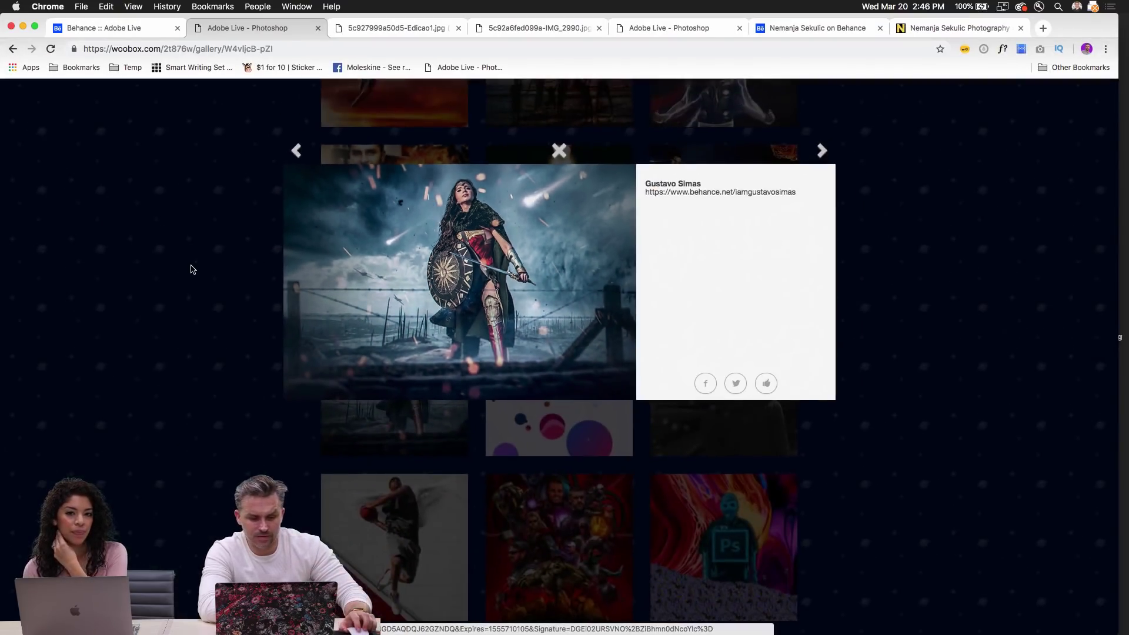
pyautogui.click(192, 266)
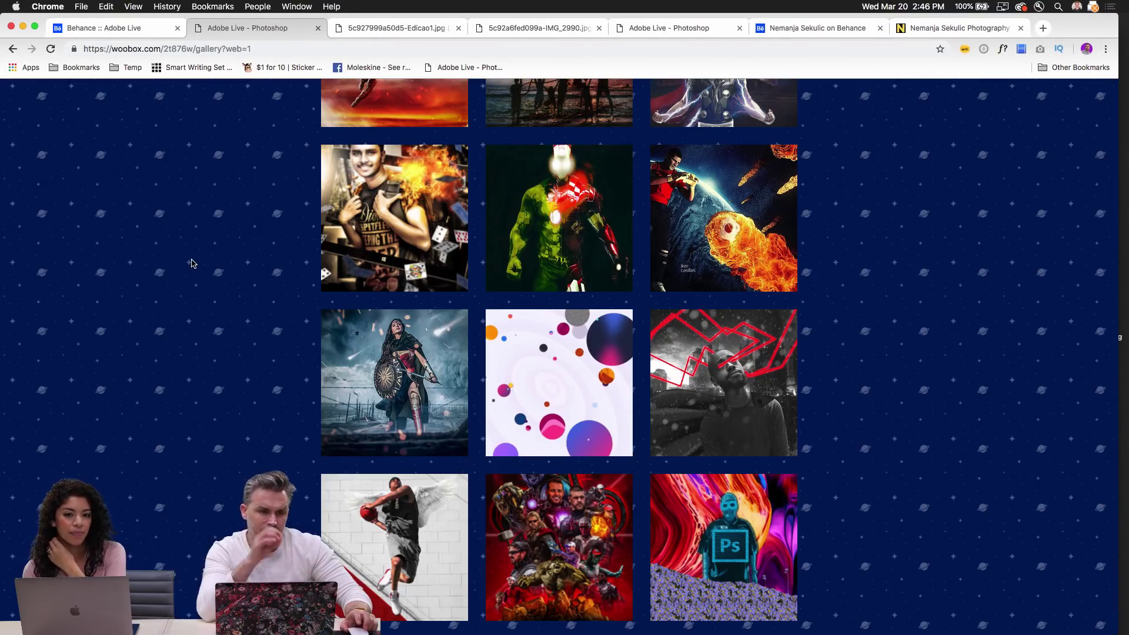
# Step: Look over the submissions around the shield-bearing warrior and the rows above it in the gallery
pyautogui.scroll(-3, 309, 304)
pyautogui.scroll(4, 309, 303)
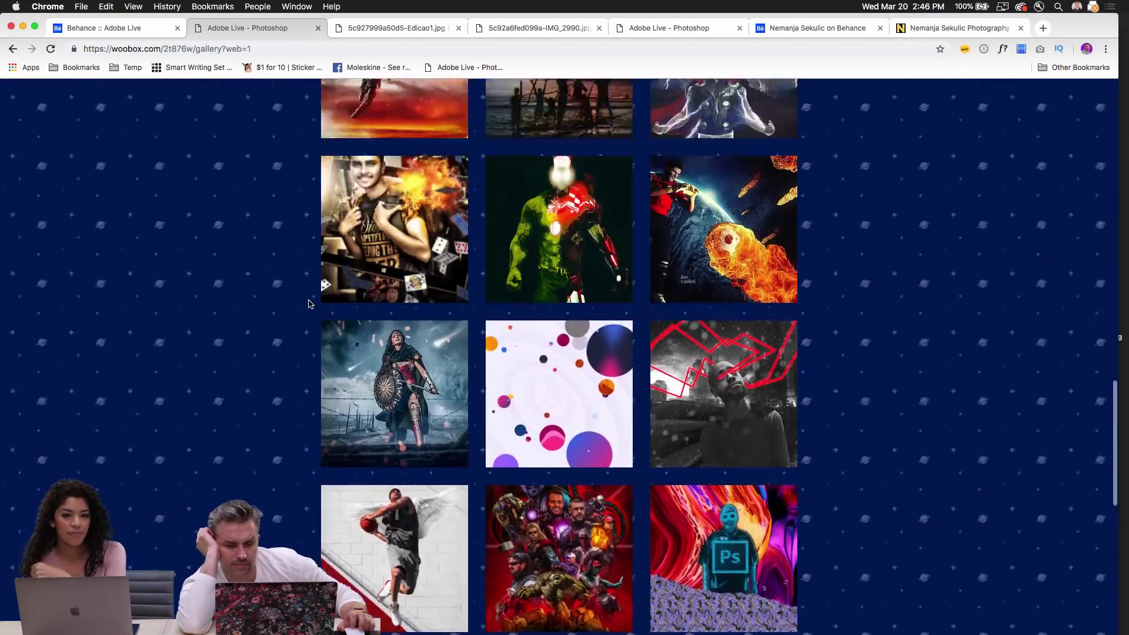
pyautogui.scroll(3, 308, 303)
pyautogui.scroll(4, 309, 304)
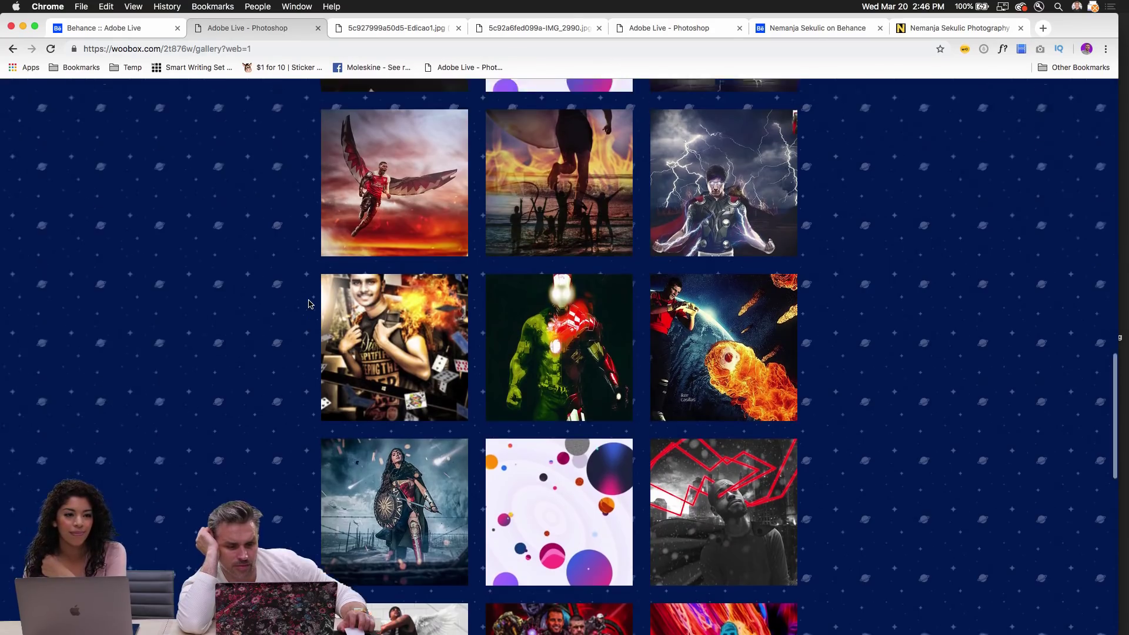
# Step: View the enlarged half-green, half-armoured superhero entry in the gallery and close it
pyautogui.click(549, 430)
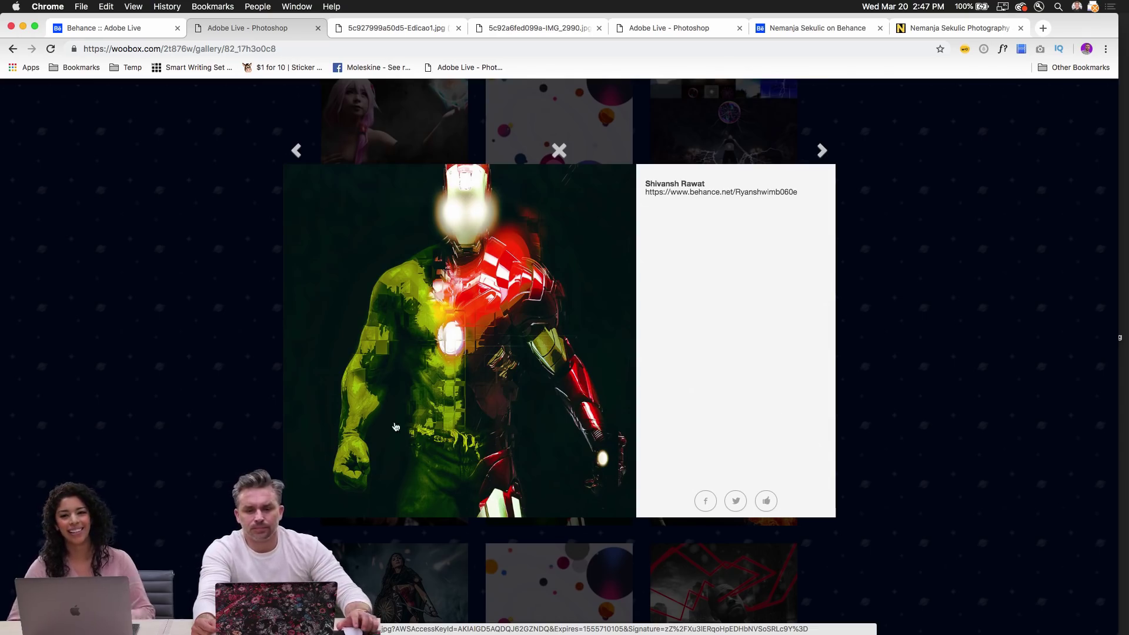
pyautogui.click(177, 301)
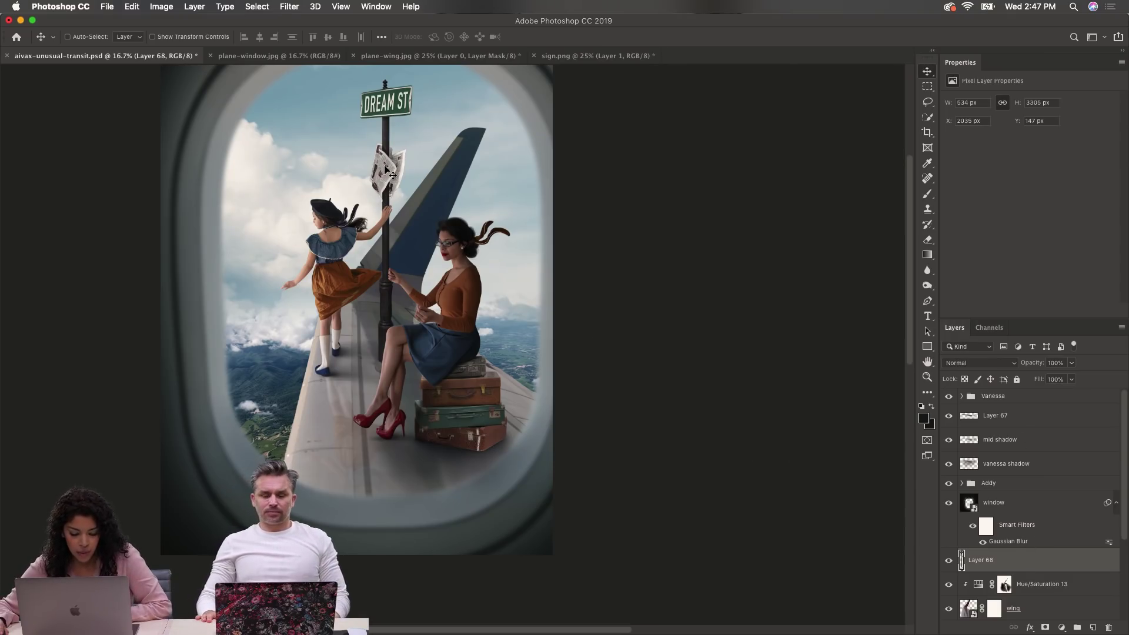
# Step: In Photoshop, scale the Dream St sign down to about 471 × 2918 px and position its pole at the two figures' hands
pyautogui.moveTo(385, 169)
pyautogui.mouseDown()
pyautogui.moveTo(394, 172)
pyautogui.moveTo(384, 167)
pyautogui.mouseUp()
pyautogui.scroll(5, 379, 168)
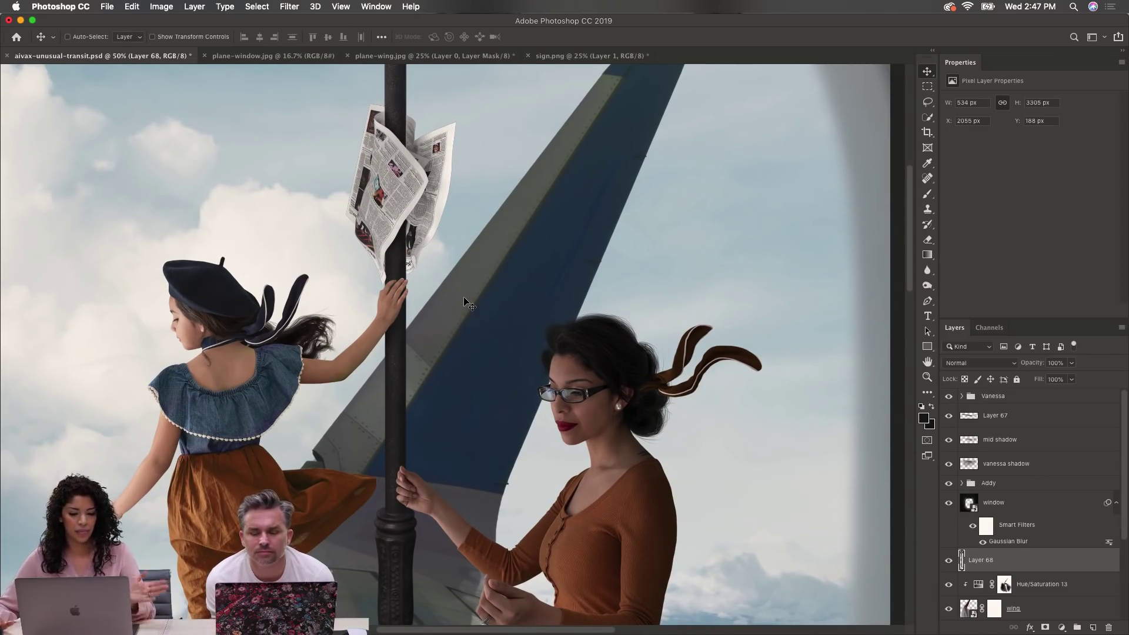
pyautogui.scroll(-3, 375, 239)
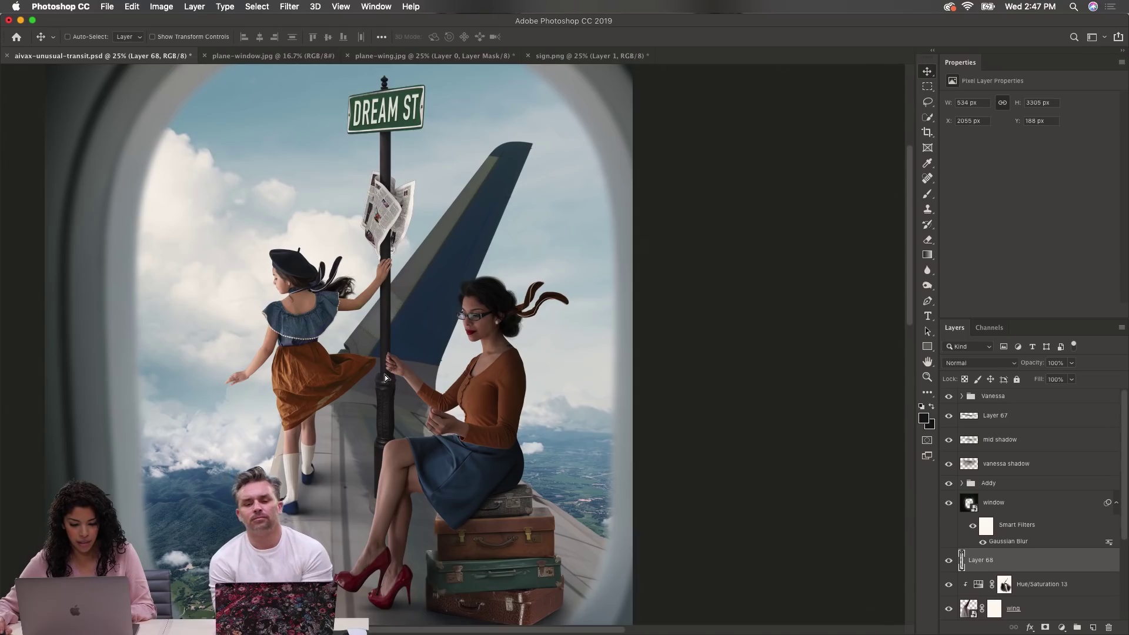
pyautogui.moveTo(386, 376); pyautogui.dragTo(397, 362)
pyautogui.press('super+t')
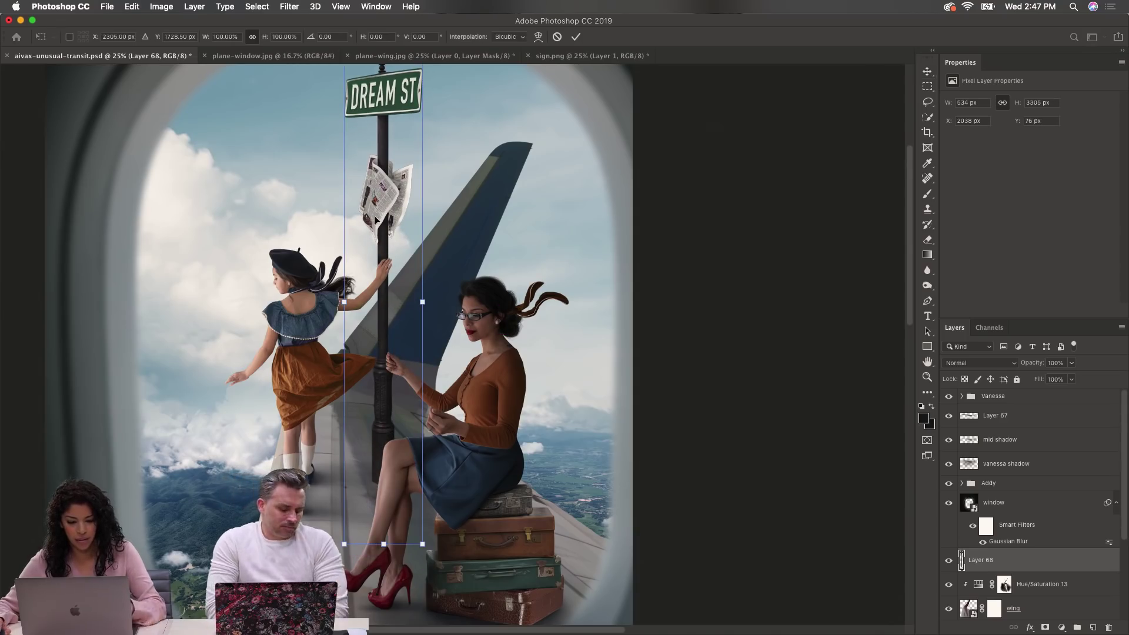
pyautogui.moveTo(343, 541); pyautogui.dragTo(353, 487)
pyautogui.moveTo(380, 185); pyautogui.dragTo(383, 216)
pyautogui.press('Return')
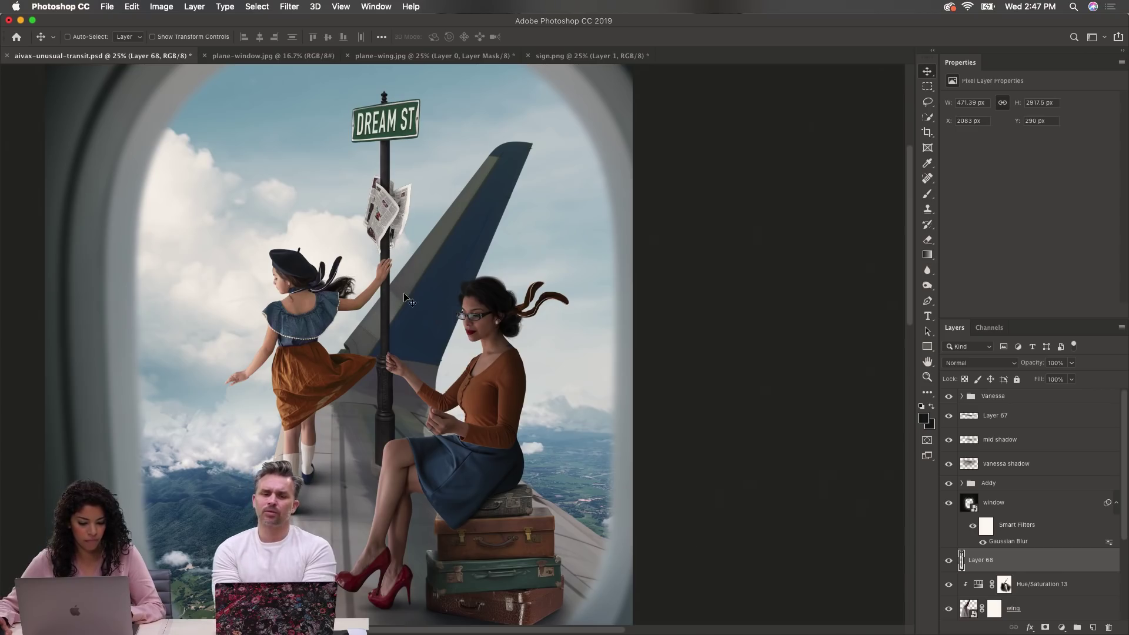
pyautogui.scroll(-5, 394, 282)
pyautogui.moveTo(384, 269); pyautogui.dragTo(391, 288)
pyautogui.keyDown('alt'); pyautogui.click(422, 278); pyautogui.keyUp('alt')
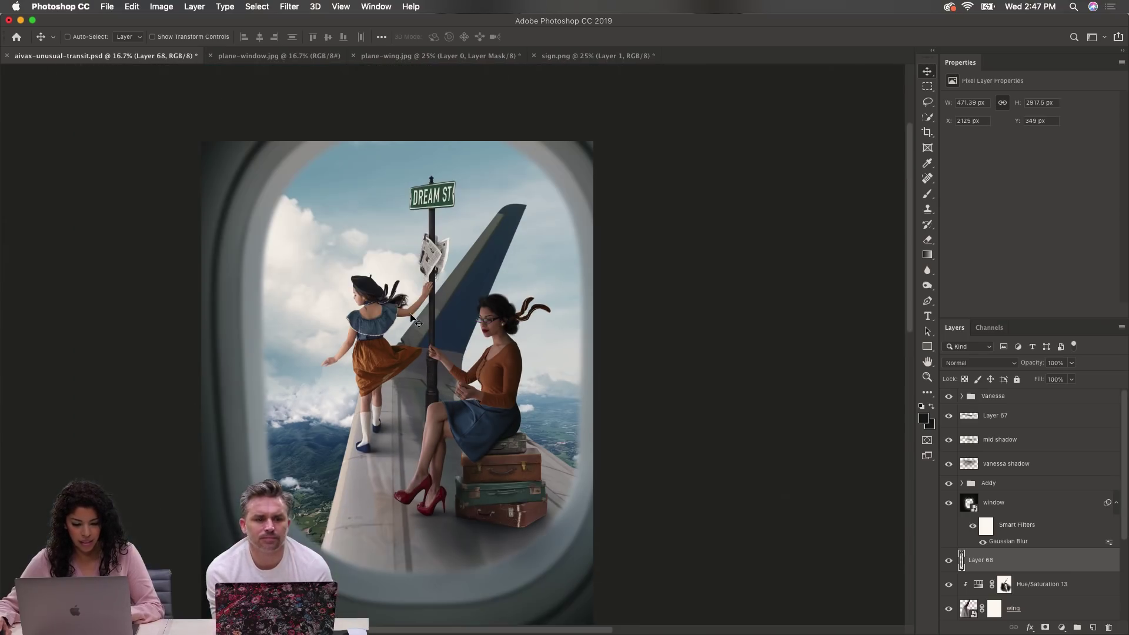
# Step: Add an empty layer directly above the window layer and set the Brush tool's size to 600 px
pyautogui.click(1074, 502)
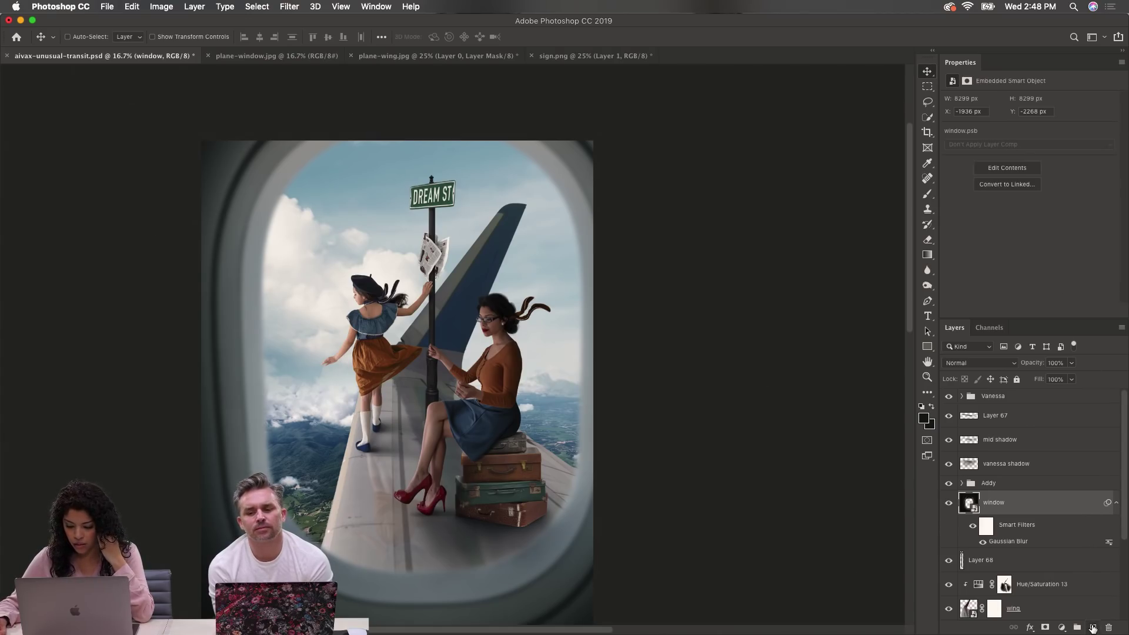
pyautogui.click(1092, 627)
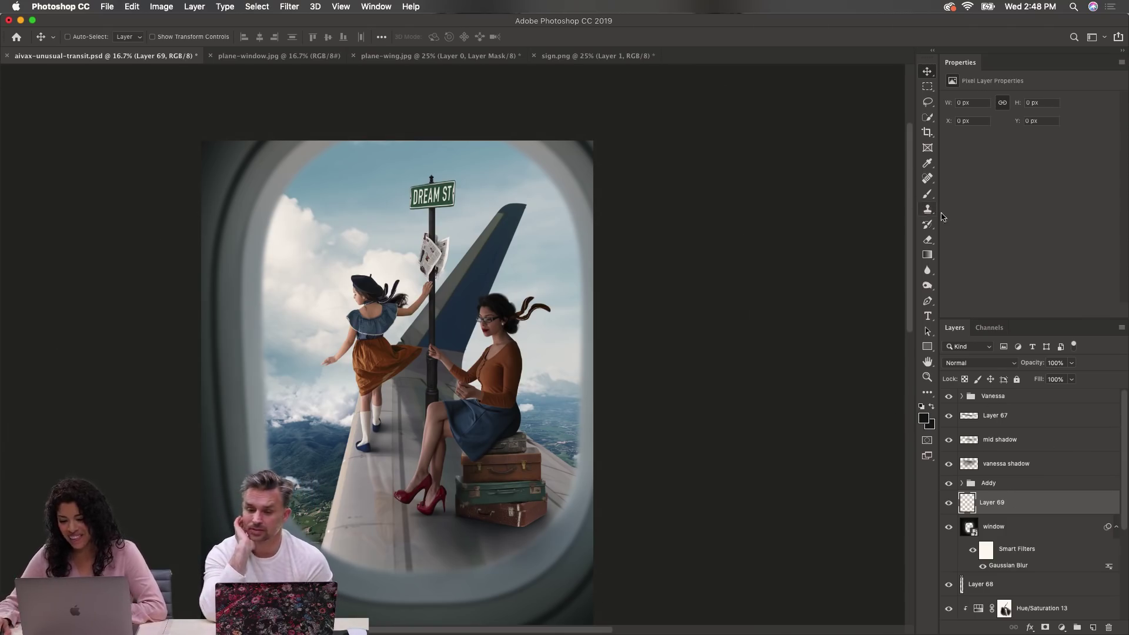
pyautogui.click(929, 195)
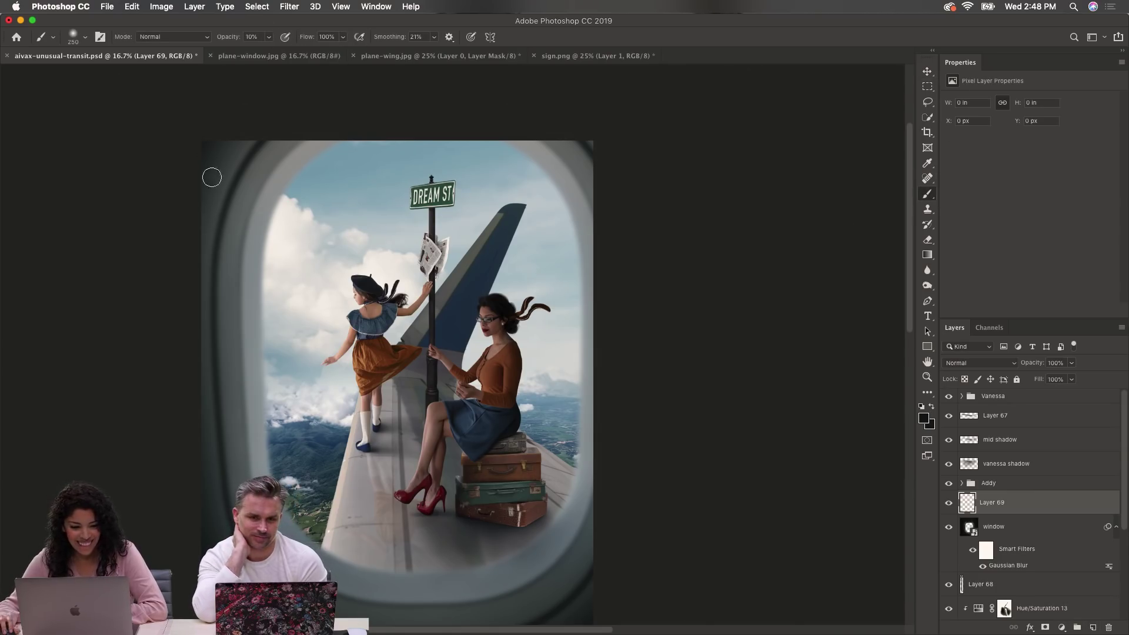
pyautogui.press(']')
pyautogui.press(']')
pyautogui.press(']')
pyautogui.press(']')
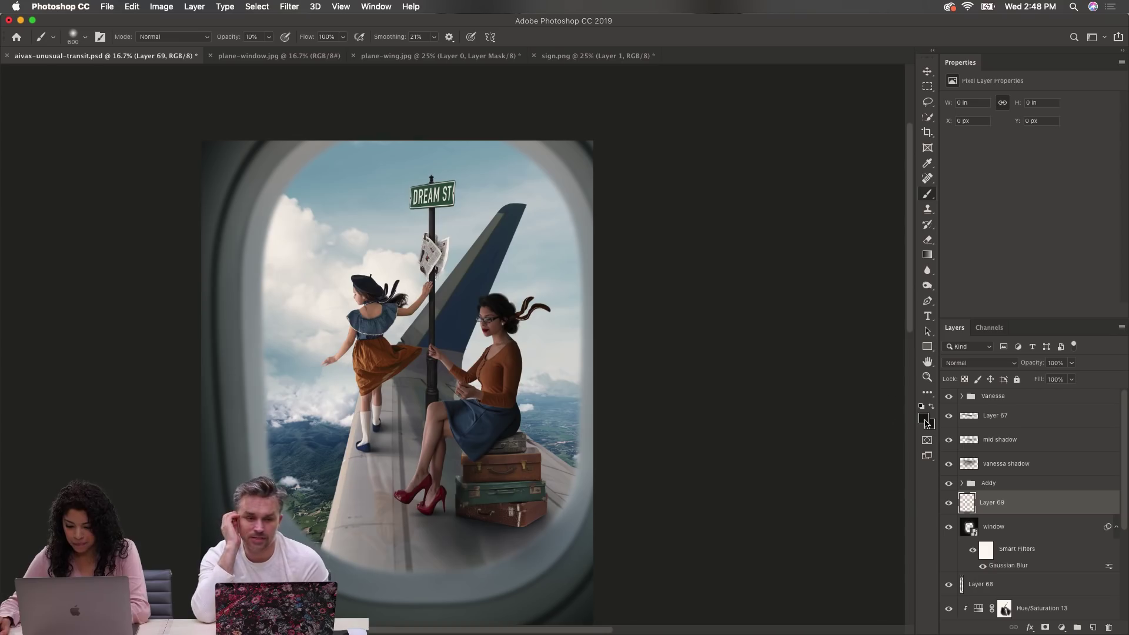
# Step: Set the foreground color to a light blue-grey sampled from the sky near the window's edge
pyautogui.click(926, 421)
pyautogui.click(570, 219)
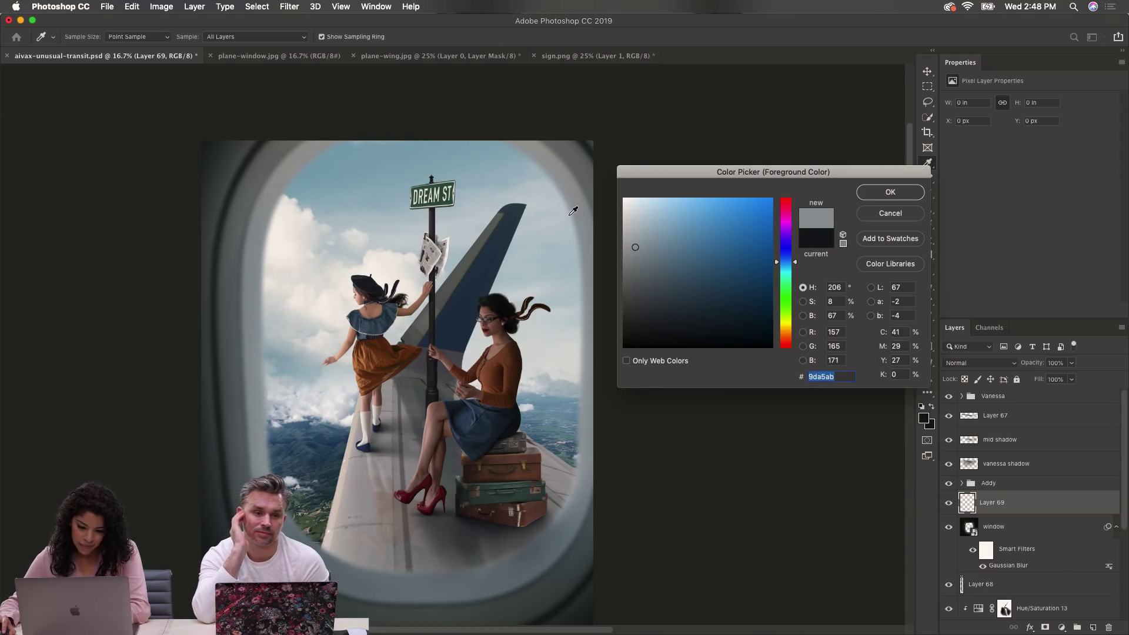
pyautogui.click(570, 215)
pyautogui.click(569, 215)
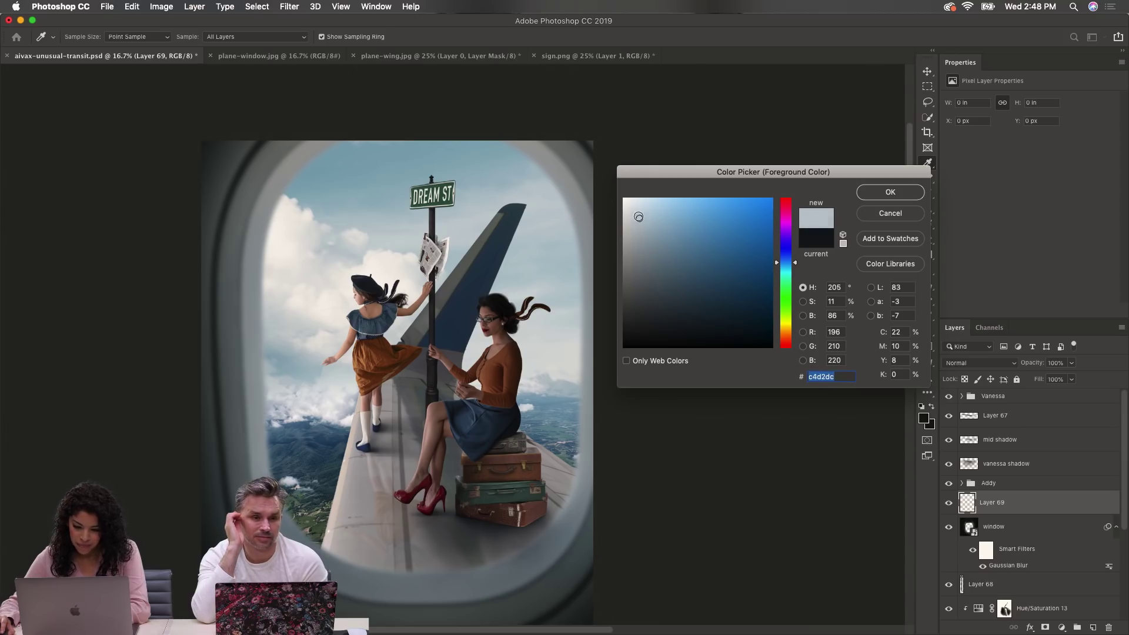
pyautogui.click(638, 214)
pyautogui.click(871, 193)
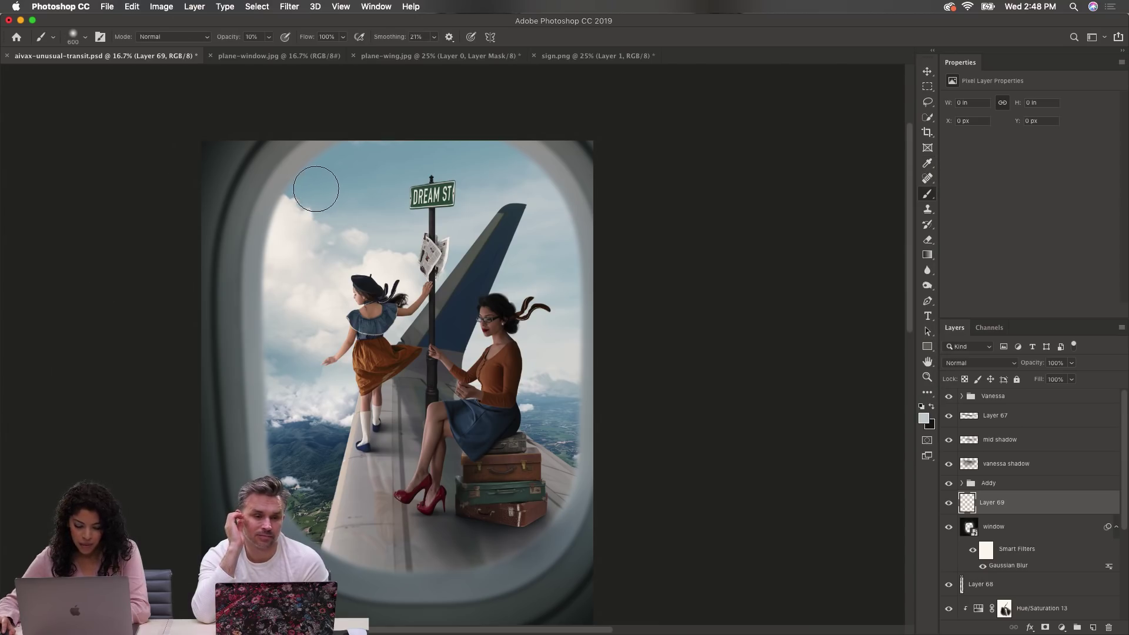
# Step: Paint faint haze over the window's upper-left curve with a 250 px brush at 5% opacity
pyautogui.press(']')
pyautogui.press(']')
pyautogui.press(']')
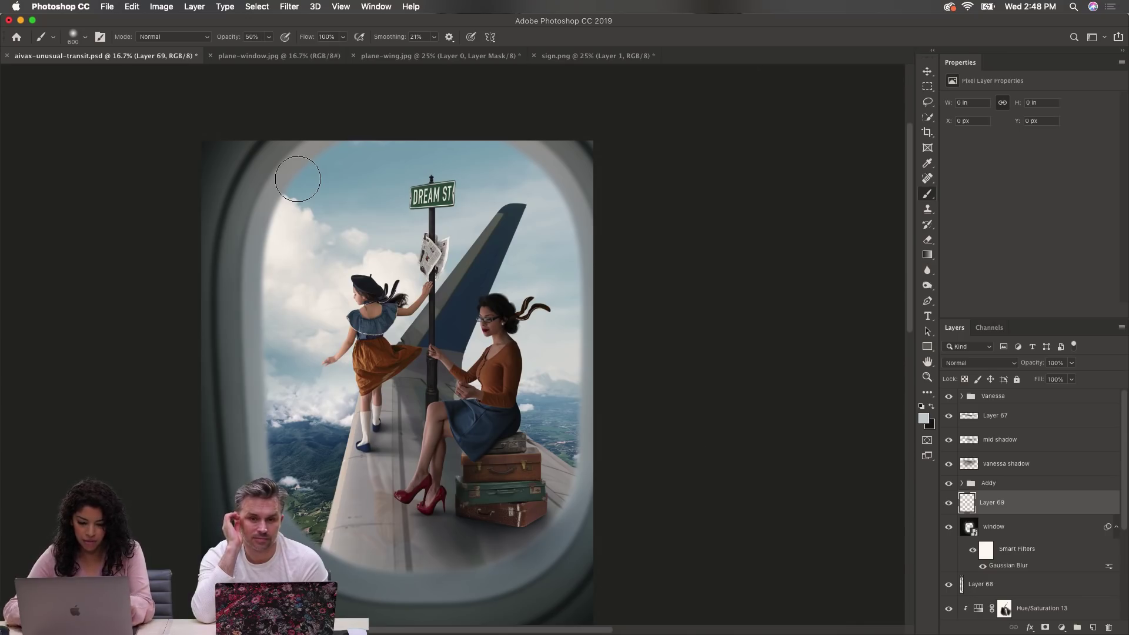
pyautogui.press('0')
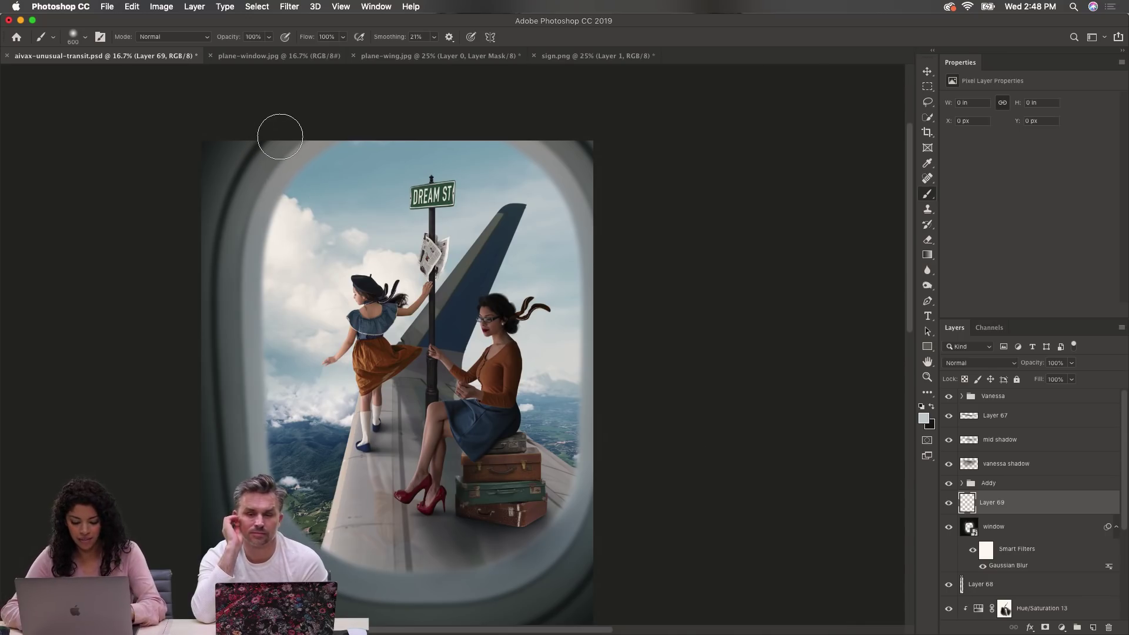
pyautogui.press('0')
pyautogui.press('5')
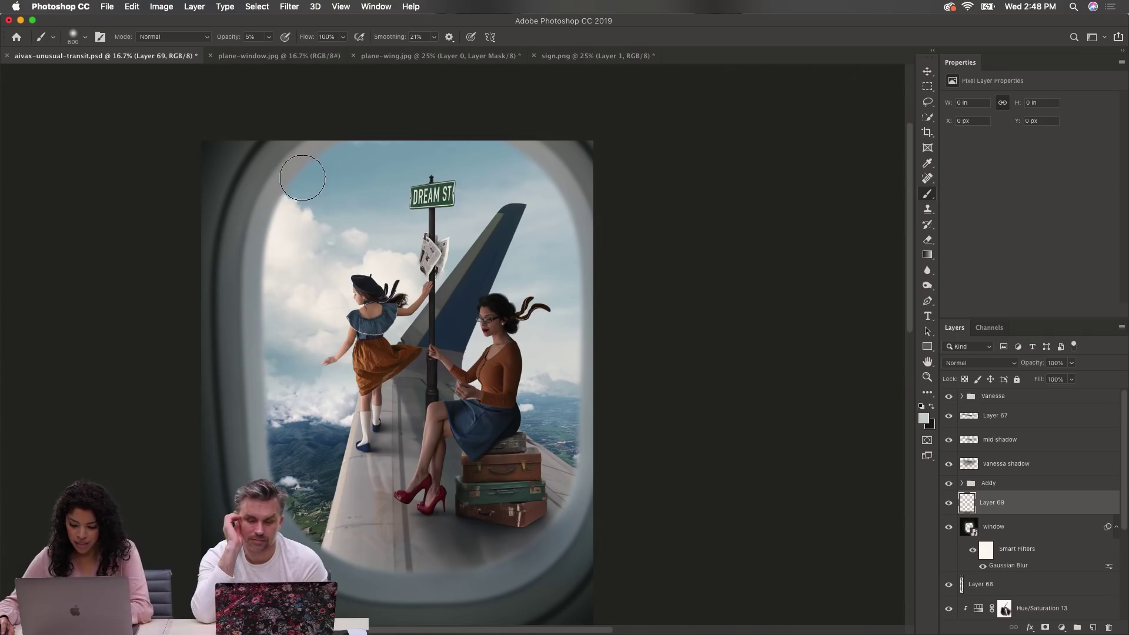
pyautogui.press('[')
pyautogui.press('[')
pyautogui.press('[')
pyautogui.press('[')
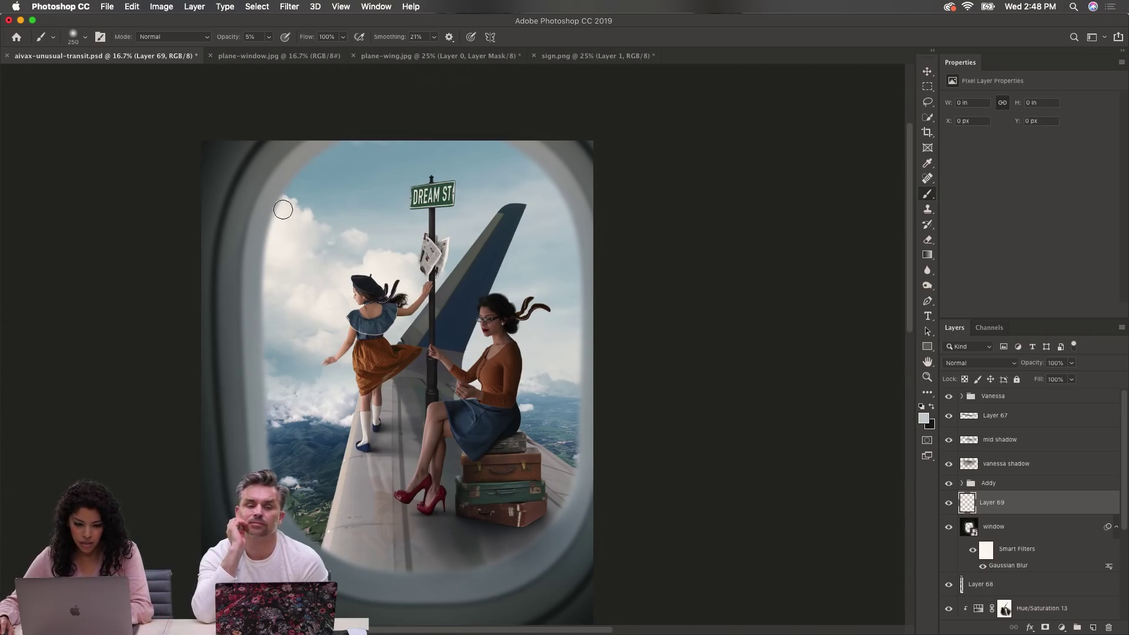
pyautogui.moveTo(283, 210)
pyautogui.mouseDown()
pyautogui.moveTo(368, 128)
pyautogui.moveTo(296, 191)
pyautogui.moveTo(353, 141)
pyautogui.moveTo(275, 236)
pyautogui.mouseUp()
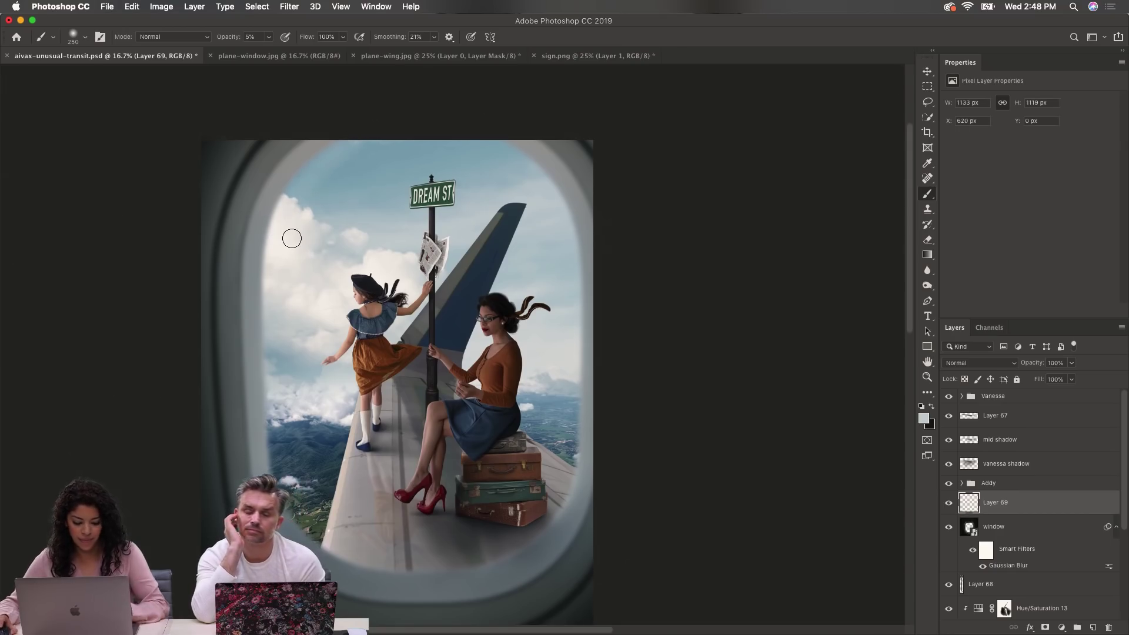
# Step: Continue painting the light haze down the window's left edge and over the landscape below the clouds
pyautogui.scroll(-1, 293, 227)
pyautogui.scroll(2, 294, 214)
pyautogui.moveTo(354, 138)
pyautogui.mouseDown()
pyautogui.moveTo(345, 112)
pyautogui.moveTo(360, 111)
pyautogui.moveTo(249, 273)
pyautogui.moveTo(350, 108)
pyautogui.moveTo(336, 115)
pyautogui.moveTo(248, 371)
pyautogui.moveTo(252, 353)
pyautogui.moveTo(243, 588)
pyautogui.mouseUp()
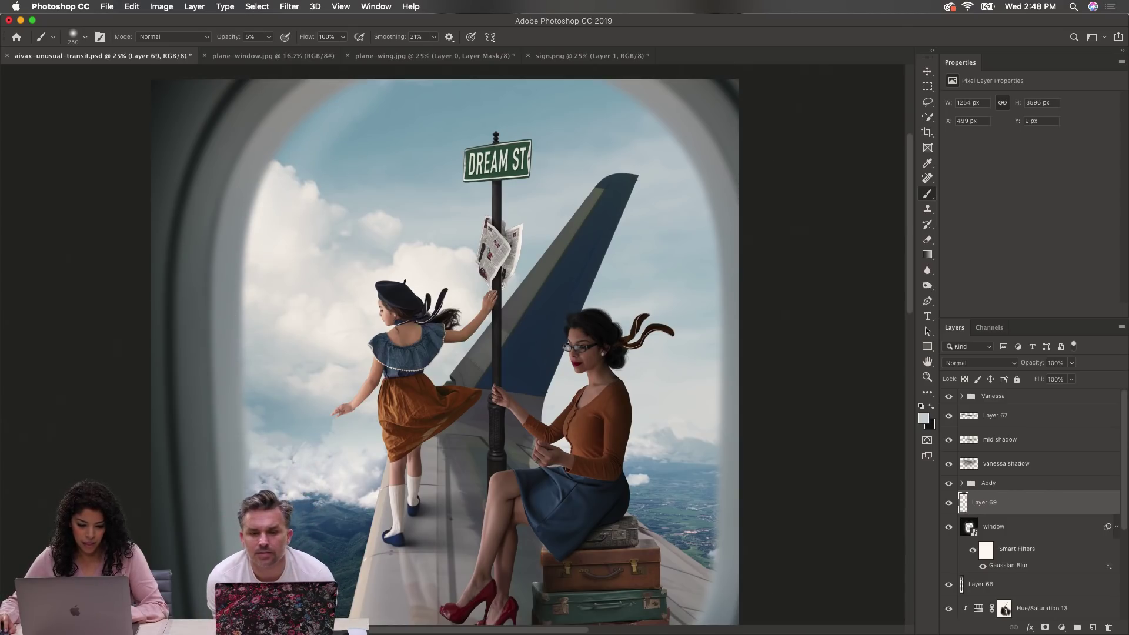
pyautogui.scroll(-3, 445, 345)
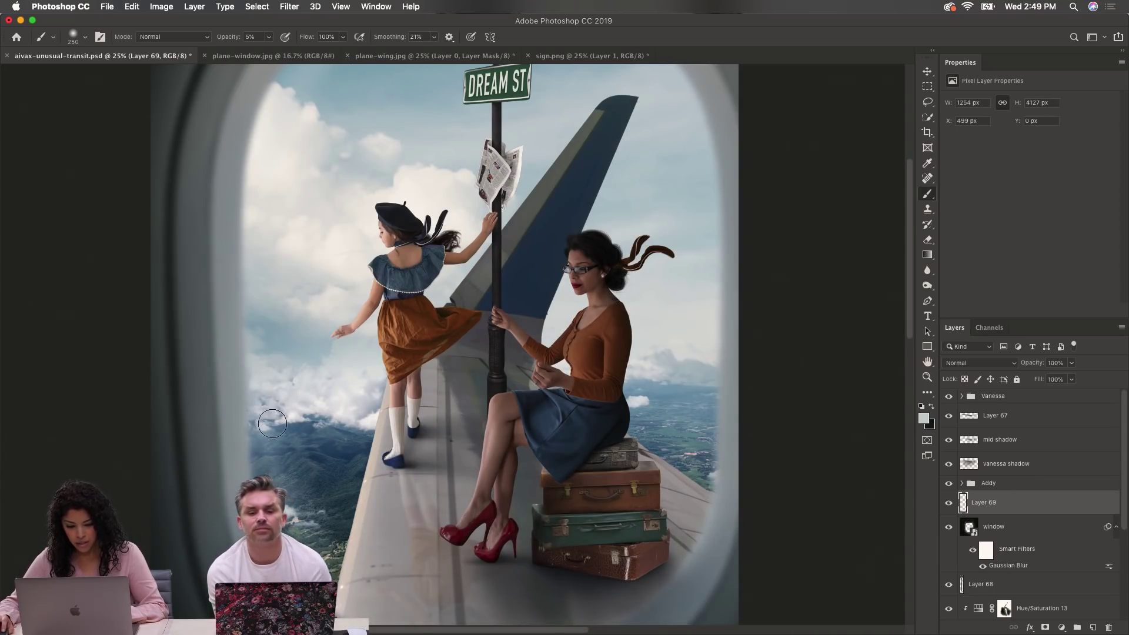
pyautogui.moveTo(272, 423); pyautogui.dragTo(286, 489)
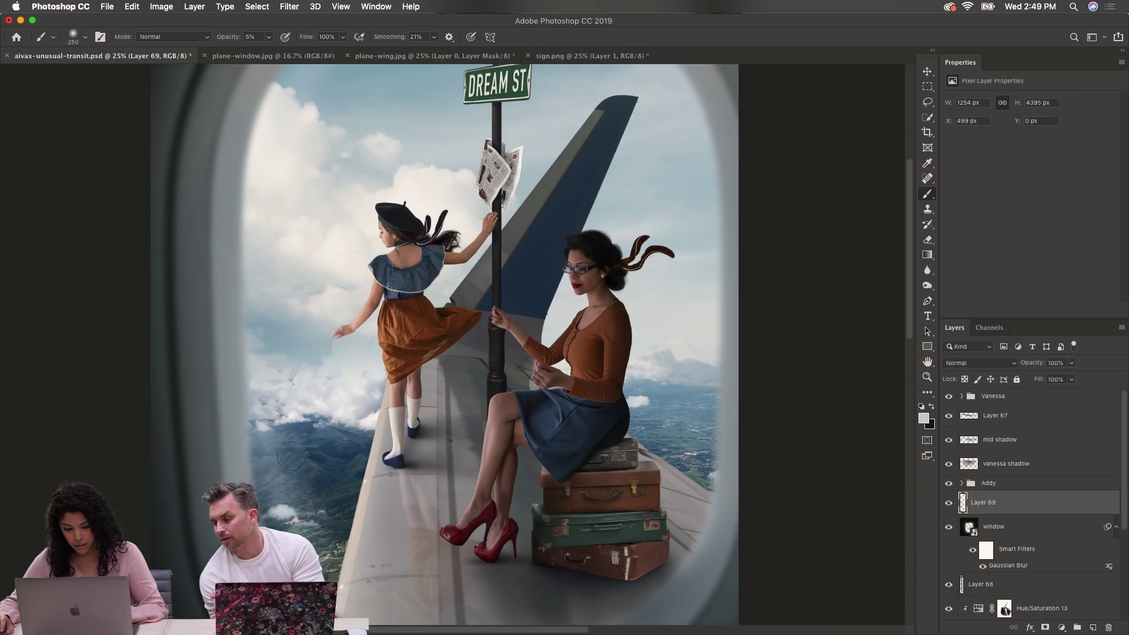
pyautogui.scroll(-5, 326, 543)
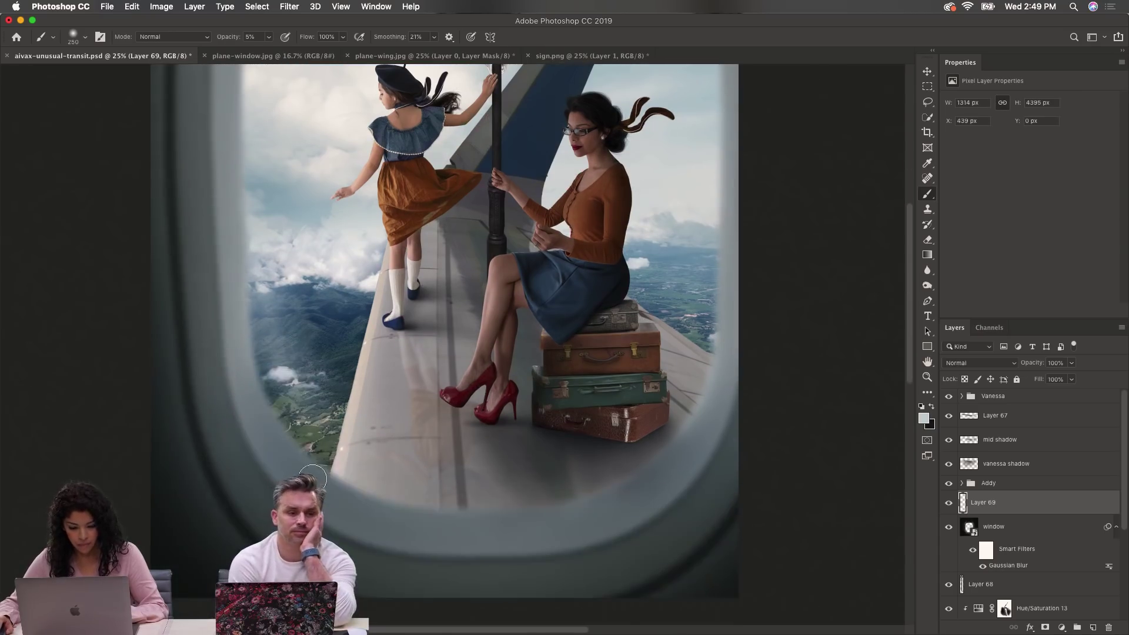
# Step: Enlarge the brush to 500 px and paint haze along the window's bottom and right edges
pyautogui.press(']')
pyautogui.press(']')
pyautogui.press(']')
pyautogui.press(']')
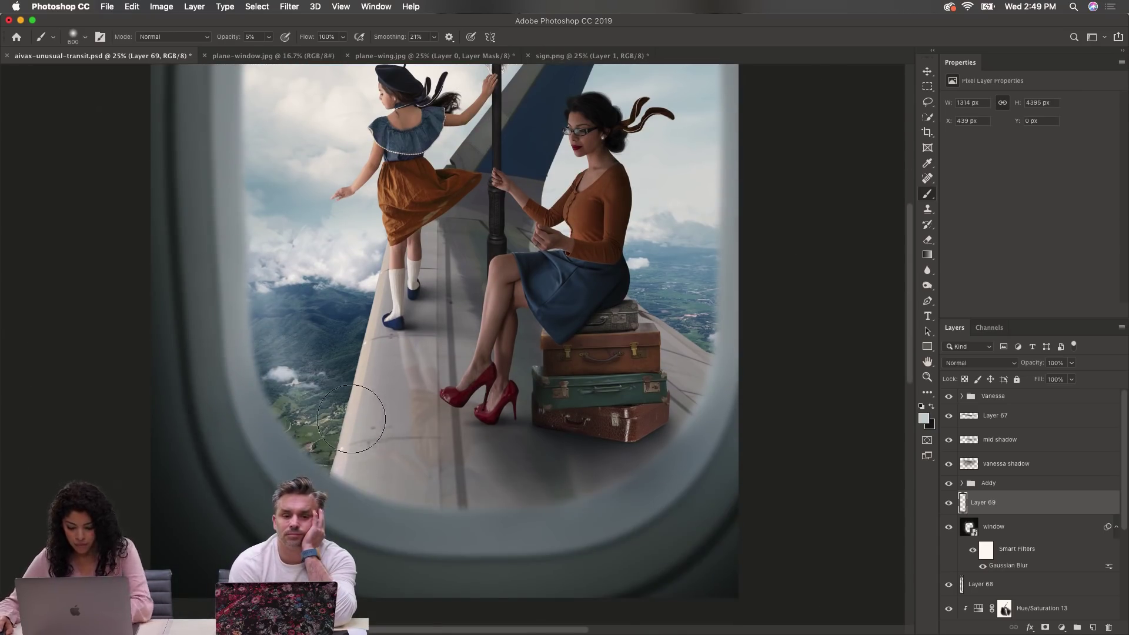
pyautogui.press('[')
pyautogui.moveTo(373, 480)
pyautogui.mouseDown()
pyautogui.moveTo(415, 461)
pyautogui.moveTo(402, 453)
pyautogui.mouseUp()
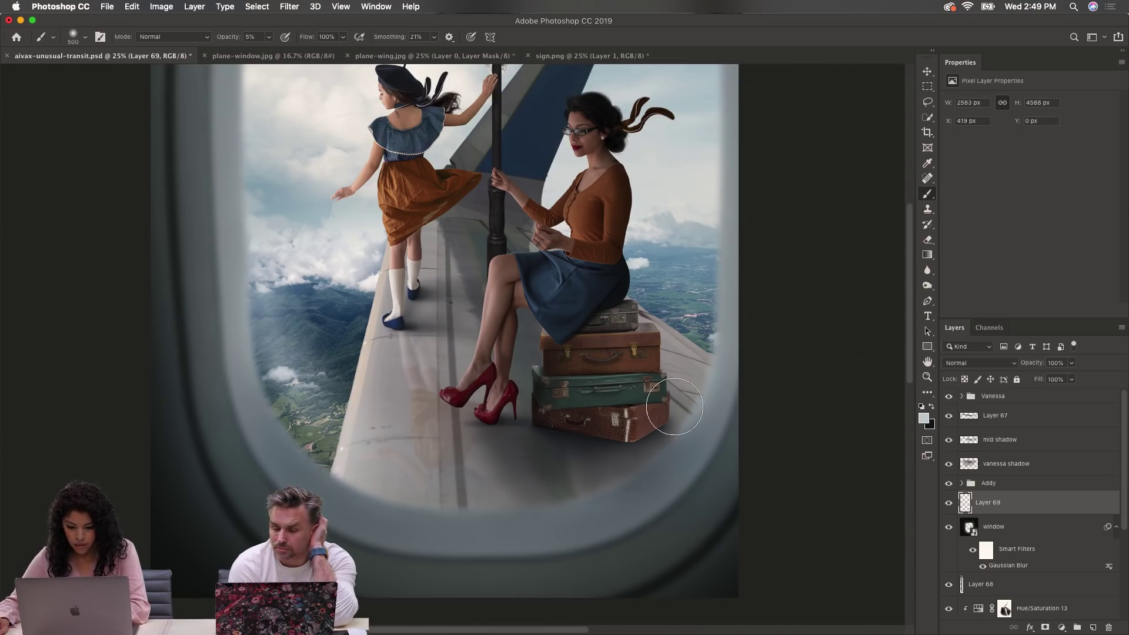
pyautogui.moveTo(730, 315)
pyautogui.mouseDown()
pyautogui.moveTo(538, 497)
pyautogui.moveTo(709, 375)
pyautogui.moveTo(730, 335)
pyautogui.moveTo(557, 491)
pyautogui.moveTo(672, 355)
pyautogui.moveTo(455, 514)
pyautogui.moveTo(665, 407)
pyautogui.moveTo(709, 289)
pyautogui.moveTo(659, 405)
pyautogui.moveTo(480, 491)
pyautogui.moveTo(554, 493)
pyautogui.moveTo(287, 410)
pyautogui.moveTo(248, 369)
pyautogui.moveTo(274, 412)
pyautogui.moveTo(246, 386)
pyautogui.moveTo(354, 491)
pyautogui.moveTo(253, 389)
pyautogui.mouseUp()
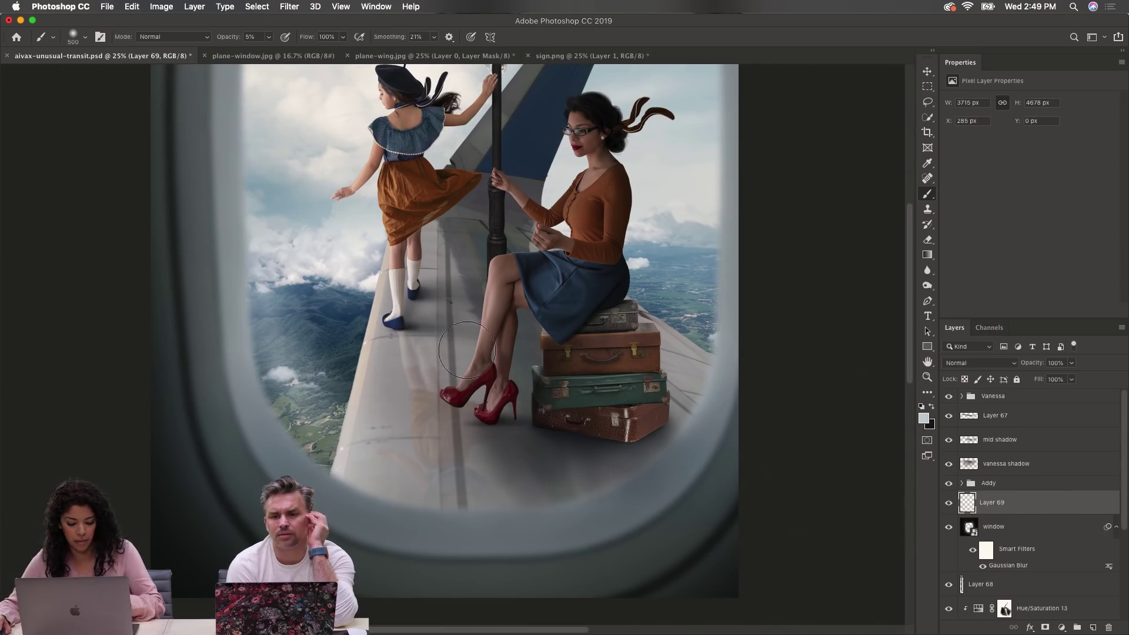
pyautogui.keyDown('alt'); pyautogui.click(370, 315); pyautogui.keyUp('alt')
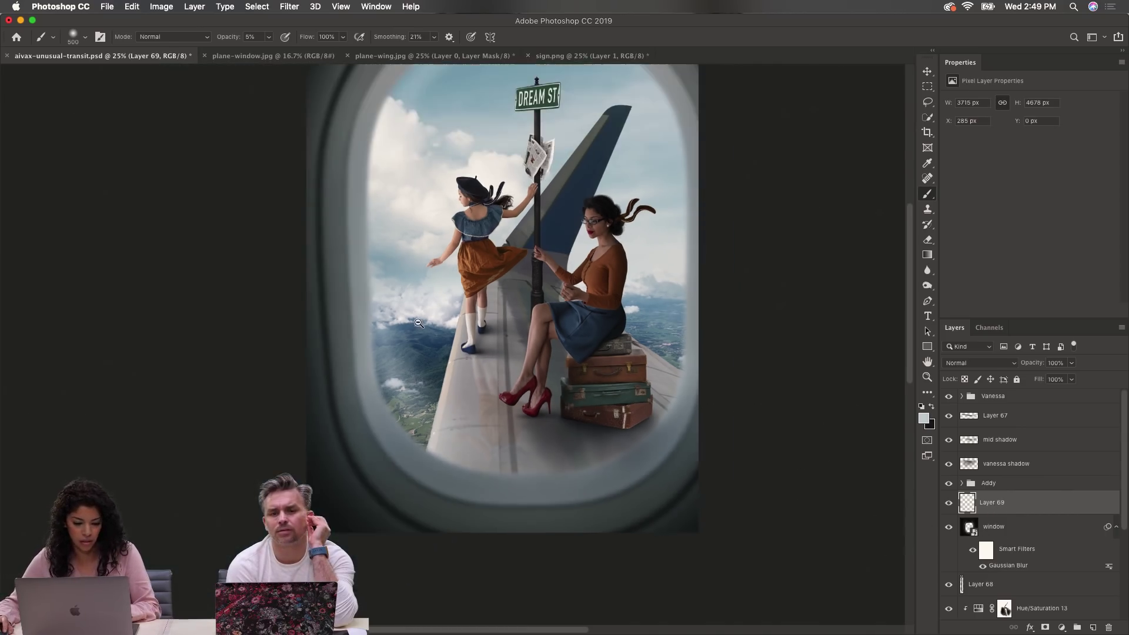
# Step: Toggle the haze layer's visibility to compare the image with and without it, leaving it visible
pyautogui.click(949, 503)
pyautogui.click(948, 503)
pyautogui.click(949, 504)
pyautogui.click(948, 504)
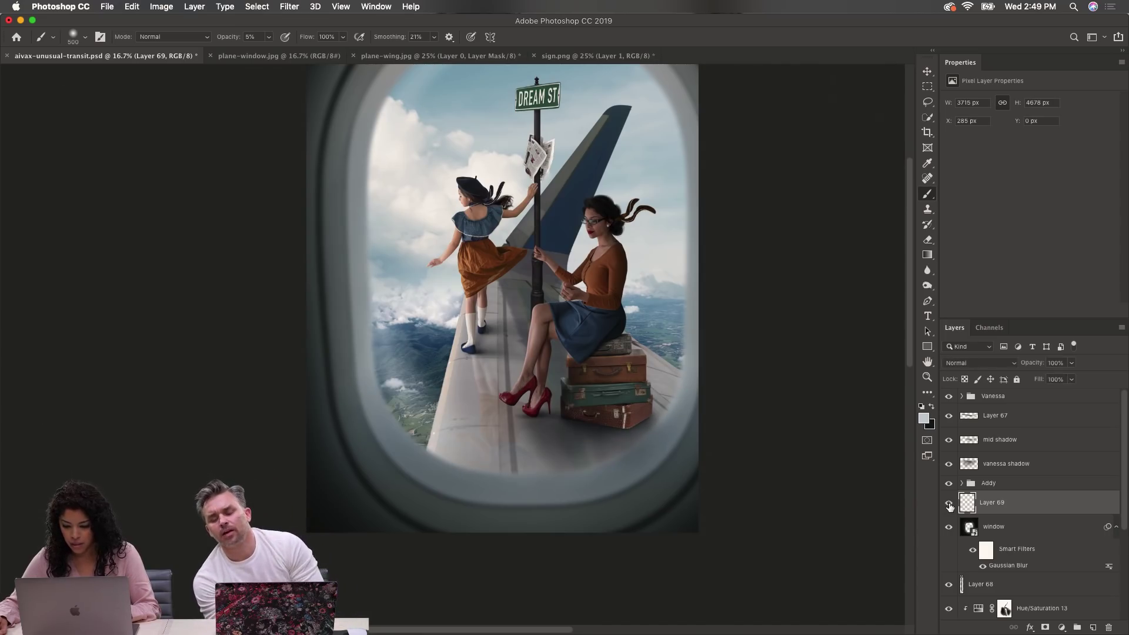
pyautogui.click(948, 504)
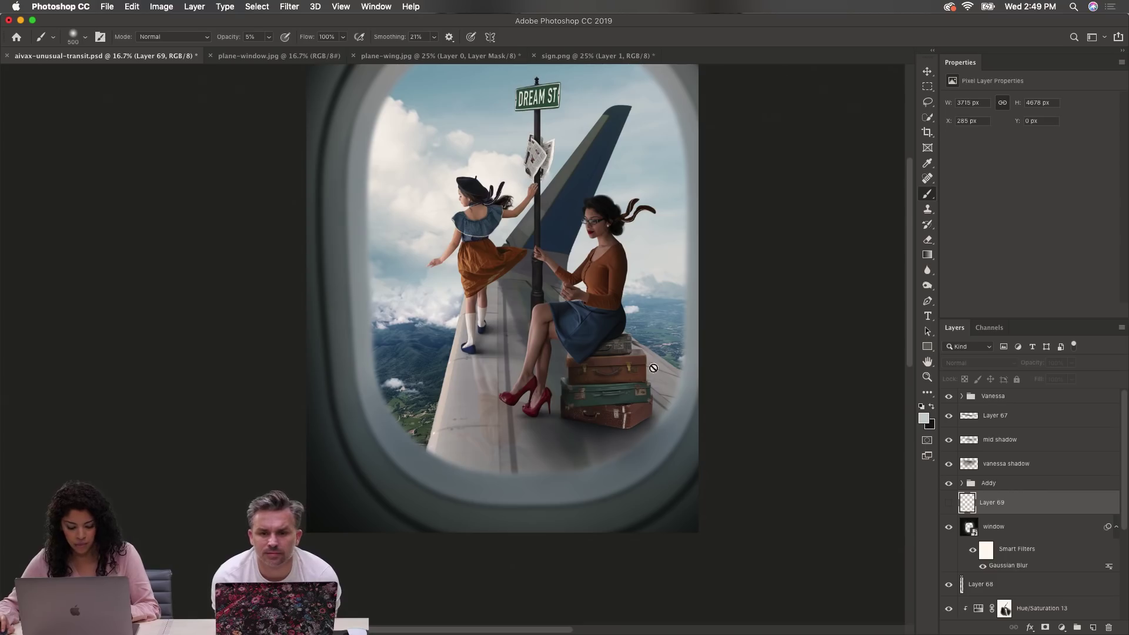
pyautogui.click(949, 503)
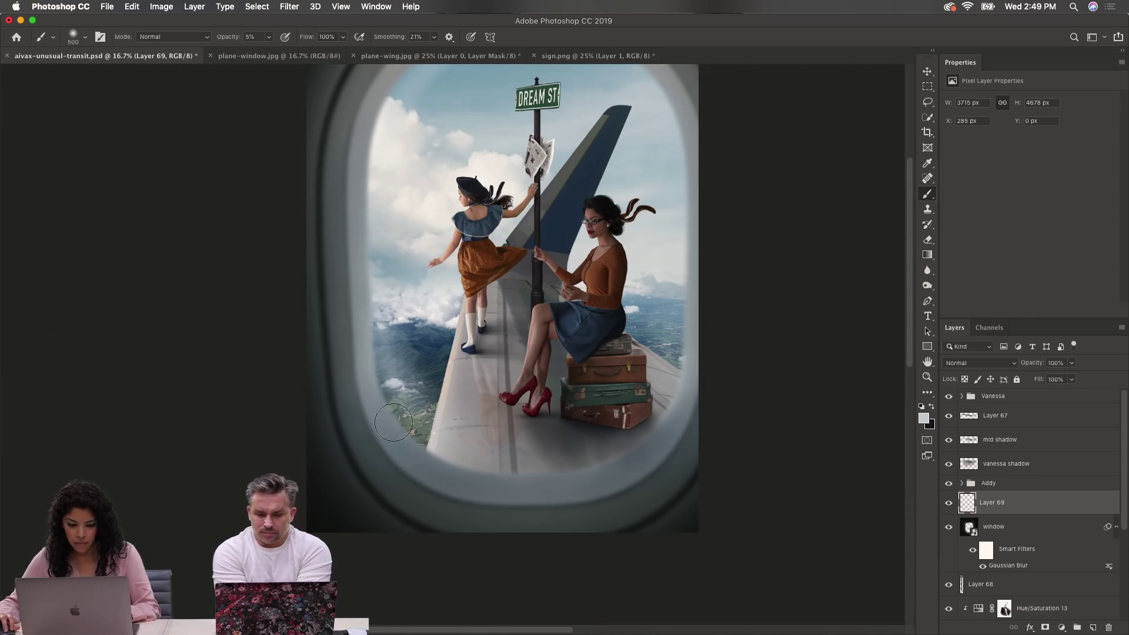
# Step: Paint more haze around the window's lower area and enlarge the brush to 900 px
pyautogui.moveTo(491, 468)
pyautogui.mouseDown()
pyautogui.moveTo(561, 476)
pyautogui.moveTo(643, 457)
pyautogui.moveTo(638, 424)
pyautogui.moveTo(540, 442)
pyautogui.moveTo(416, 433)
pyautogui.moveTo(636, 441)
pyautogui.moveTo(659, 428)
pyautogui.moveTo(589, 451)
pyautogui.moveTo(501, 456)
pyautogui.moveTo(429, 439)
pyautogui.moveTo(386, 401)
pyautogui.moveTo(354, 316)
pyautogui.moveTo(588, 339)
pyautogui.mouseUp()
pyautogui.press(']')
pyautogui.press(']')
pyautogui.press(']')
pyautogui.press(']')
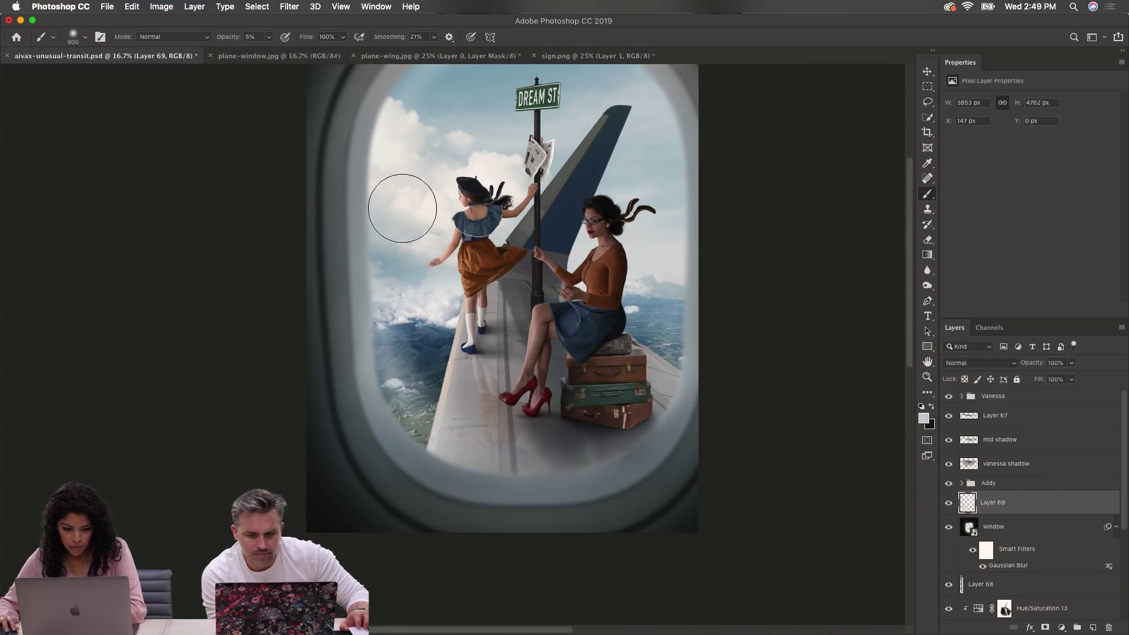
# Step: Move the haze layer to the top of the layer stack and paint more haze across the window's sides
pyautogui.click(1049, 489)
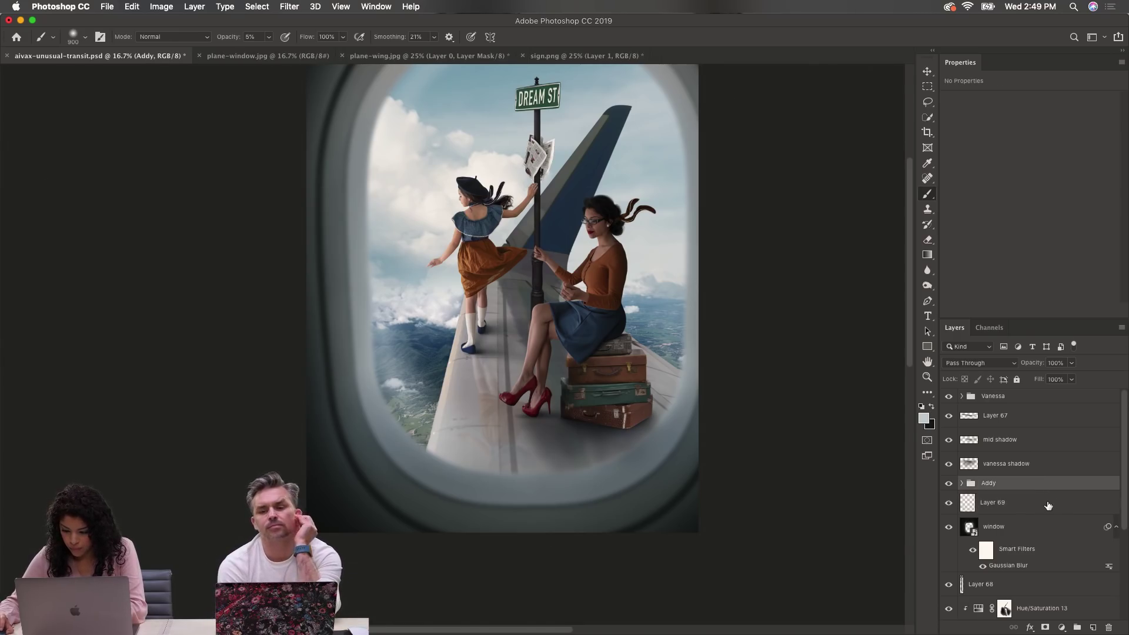
pyautogui.doubleClick(1048, 506)
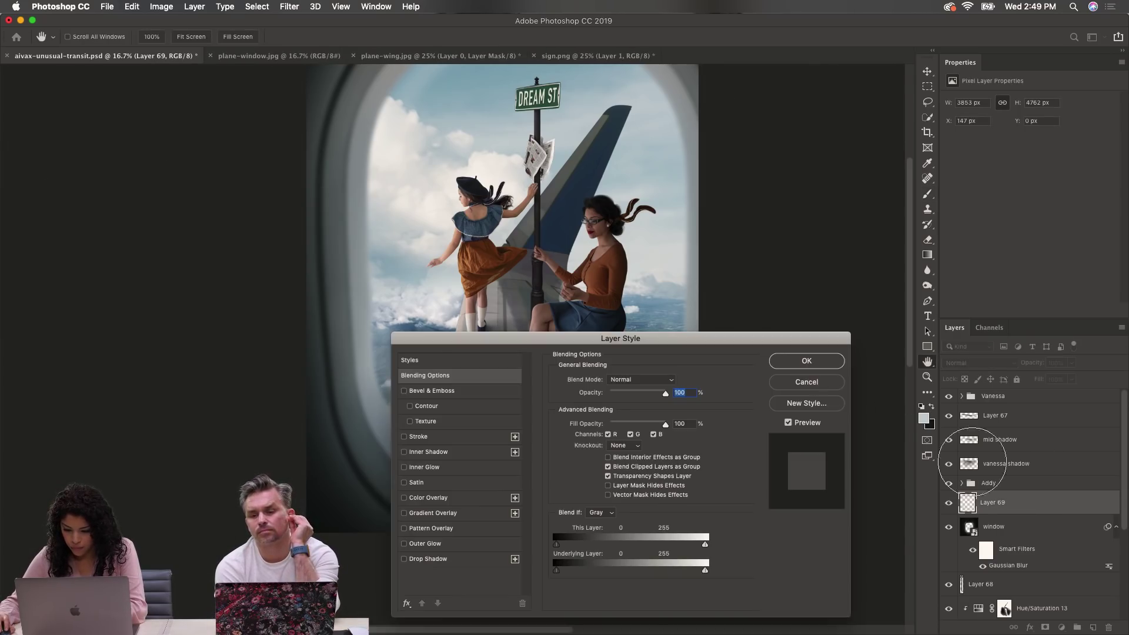
pyautogui.click(807, 382)
pyautogui.moveTo(1026, 505); pyautogui.dragTo(1013, 389)
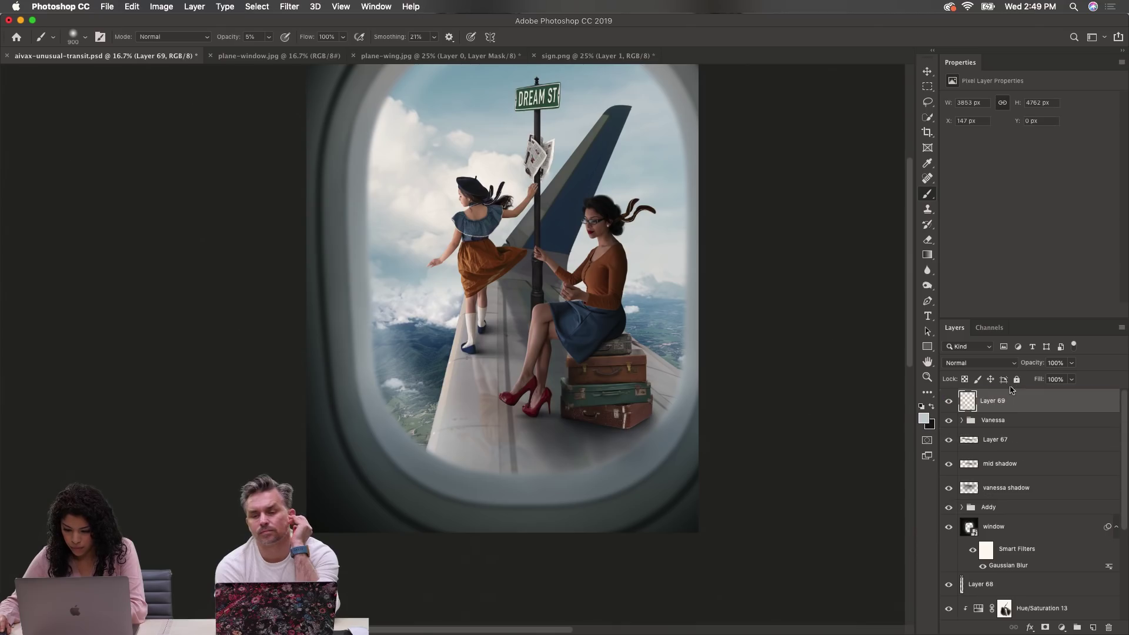
pyautogui.moveTo(360, 369)
pyautogui.mouseDown()
pyautogui.moveTo(448, 429)
pyautogui.moveTo(525, 445)
pyautogui.moveTo(582, 438)
pyautogui.moveTo(649, 391)
pyautogui.moveTo(698, 306)
pyautogui.moveTo(658, 395)
pyautogui.moveTo(698, 340)
pyautogui.mouseUp()
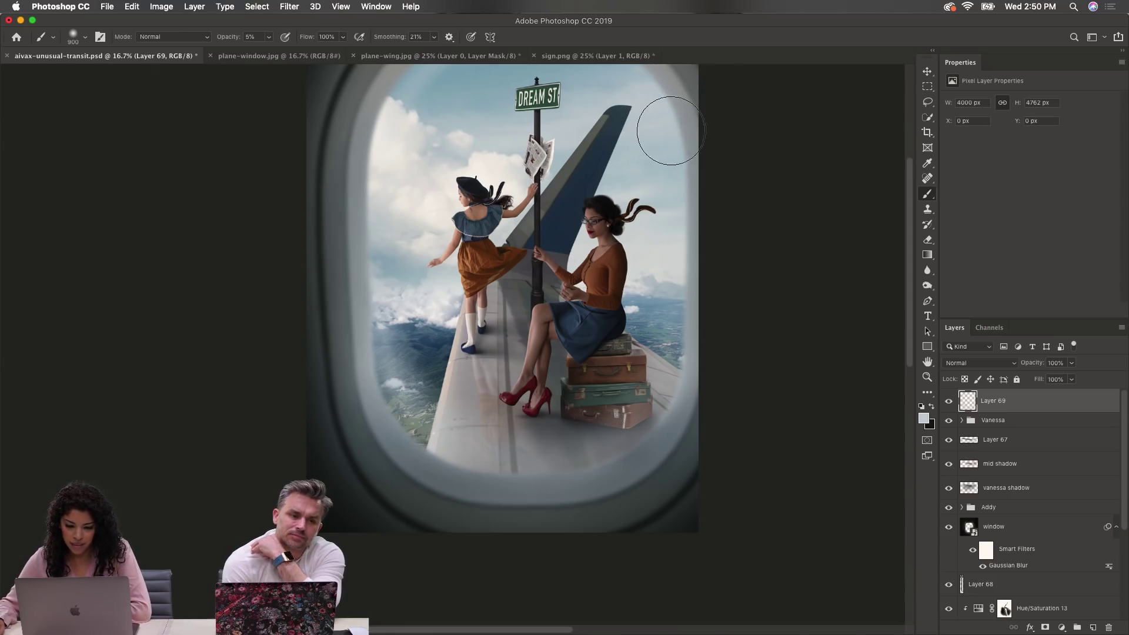
# Step: Paint haze around the wing tip with a 600 px brush and return the brush size to 900 px
pyautogui.press('[')
pyautogui.press('[')
pyautogui.press('[')
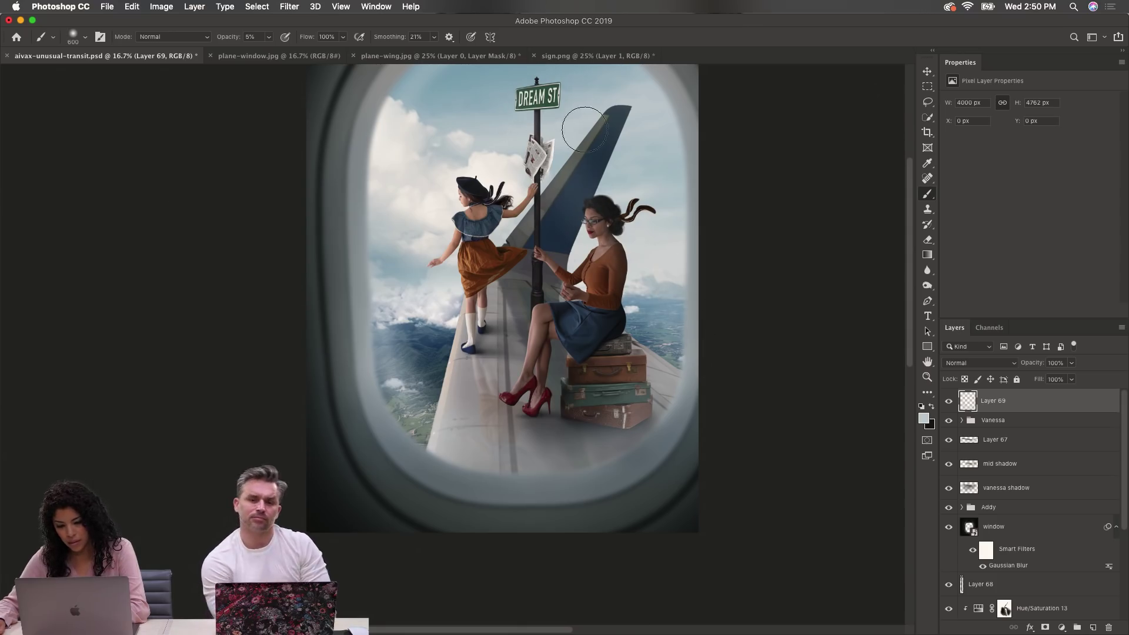
pyautogui.press(']')
pyautogui.press(']')
pyautogui.press(']')
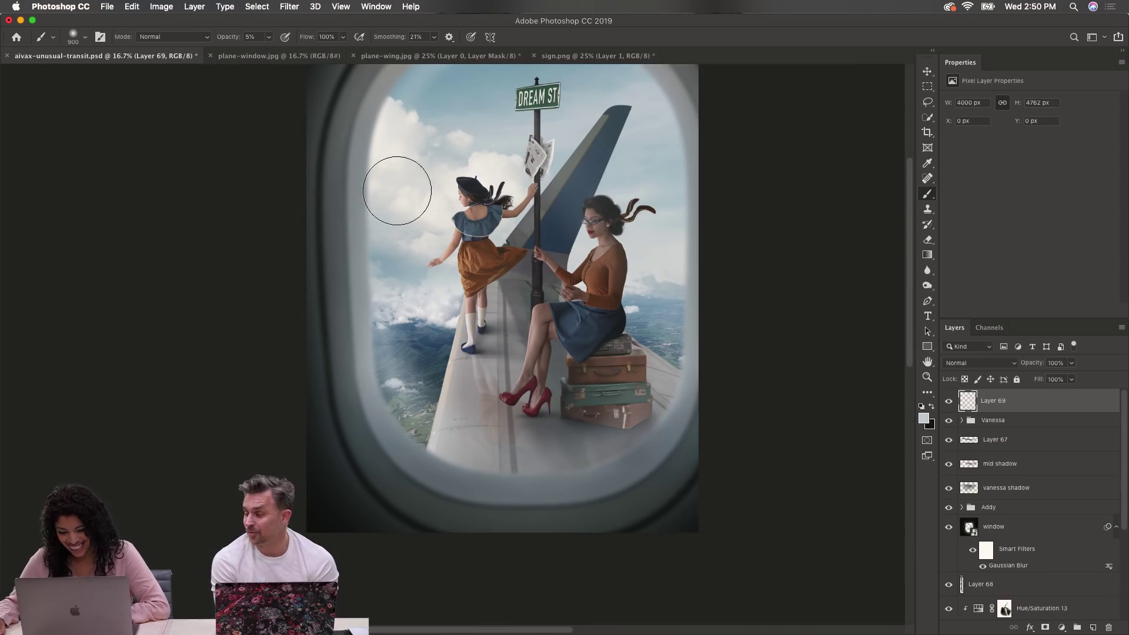
# Step: Toggle the haze layer's visibility to compare the whole image with and without it, leaving the layer visible
pyautogui.click(948, 402)
pyautogui.click(948, 402)
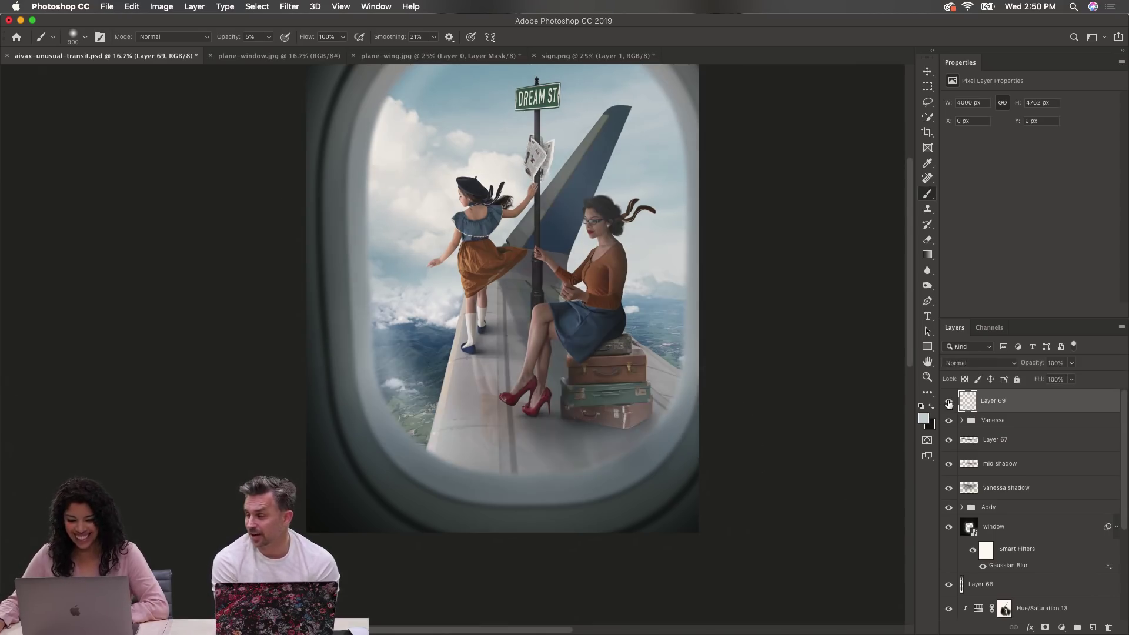
pyautogui.click(948, 401)
pyautogui.click(948, 401)
pyautogui.scroll(2, 793, 375)
pyautogui.scroll(2, 794, 375)
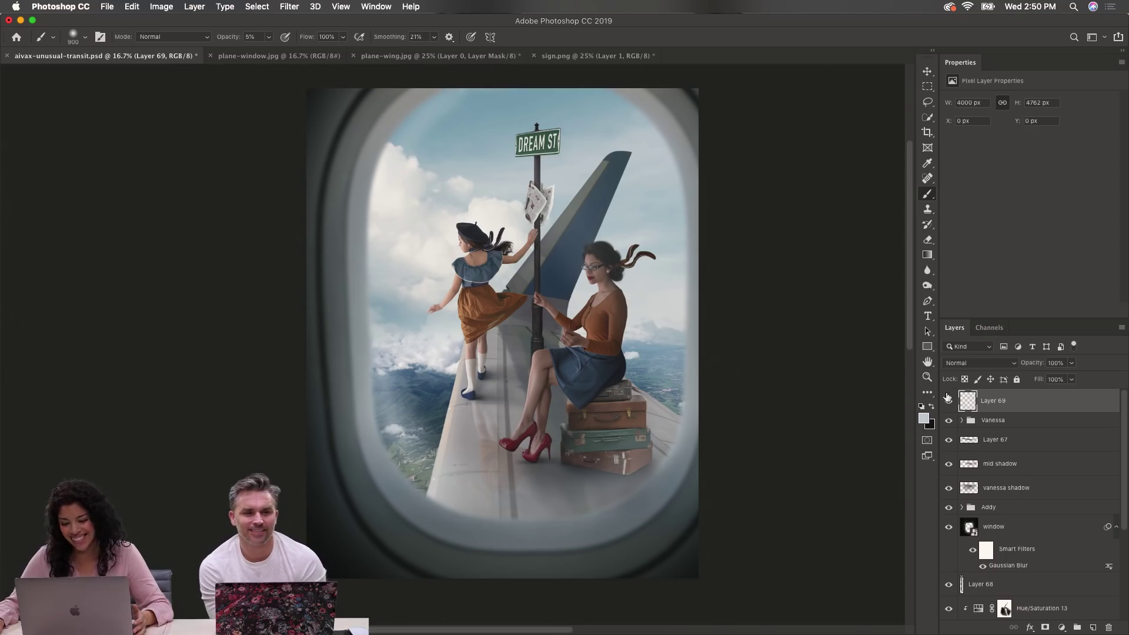
# Step: Open plane-window-scratches.jpg from the JPG folder inside aivax-unusual-transit
pyautogui.click(109, 7)
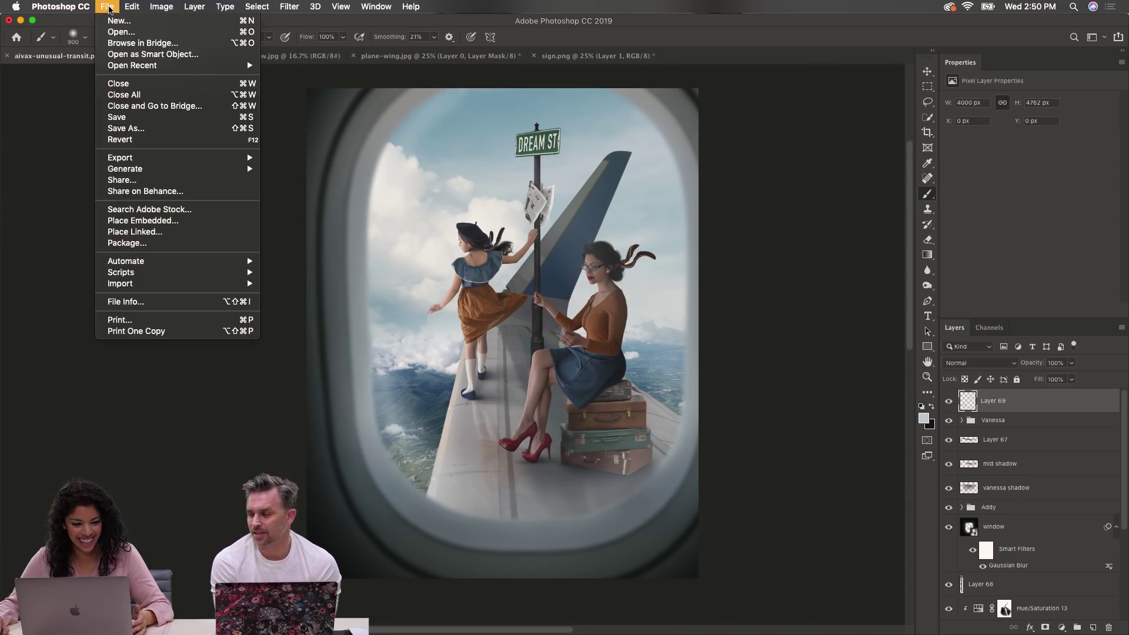
pyautogui.click(103, 7)
pyautogui.click(106, 7)
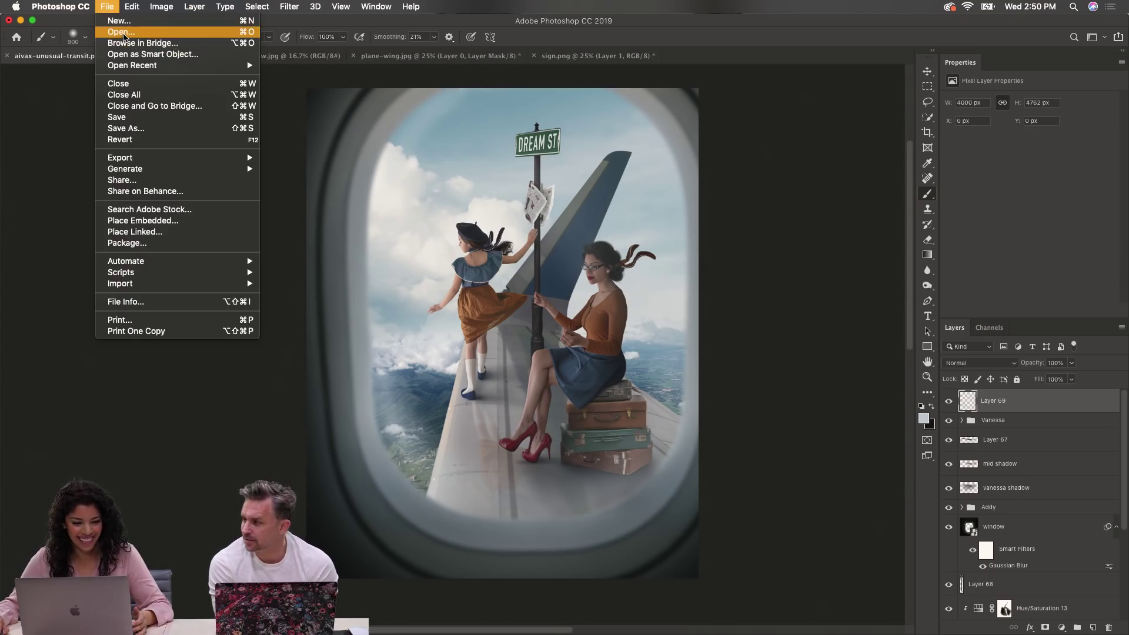
pyautogui.click(124, 34)
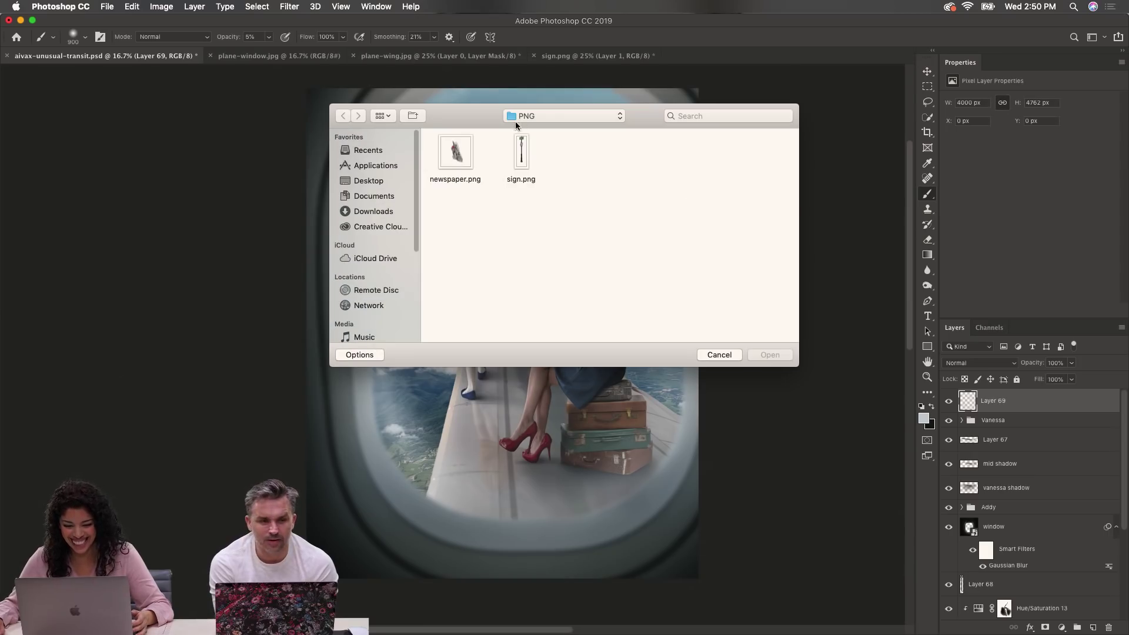
pyautogui.click(569, 115)
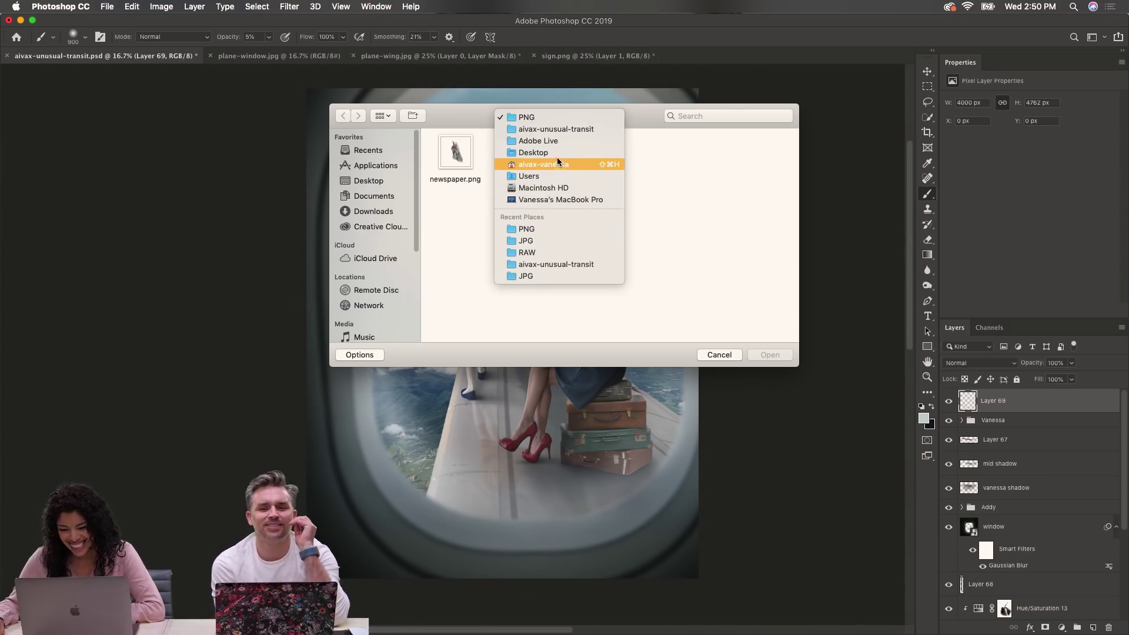
pyautogui.click(569, 131)
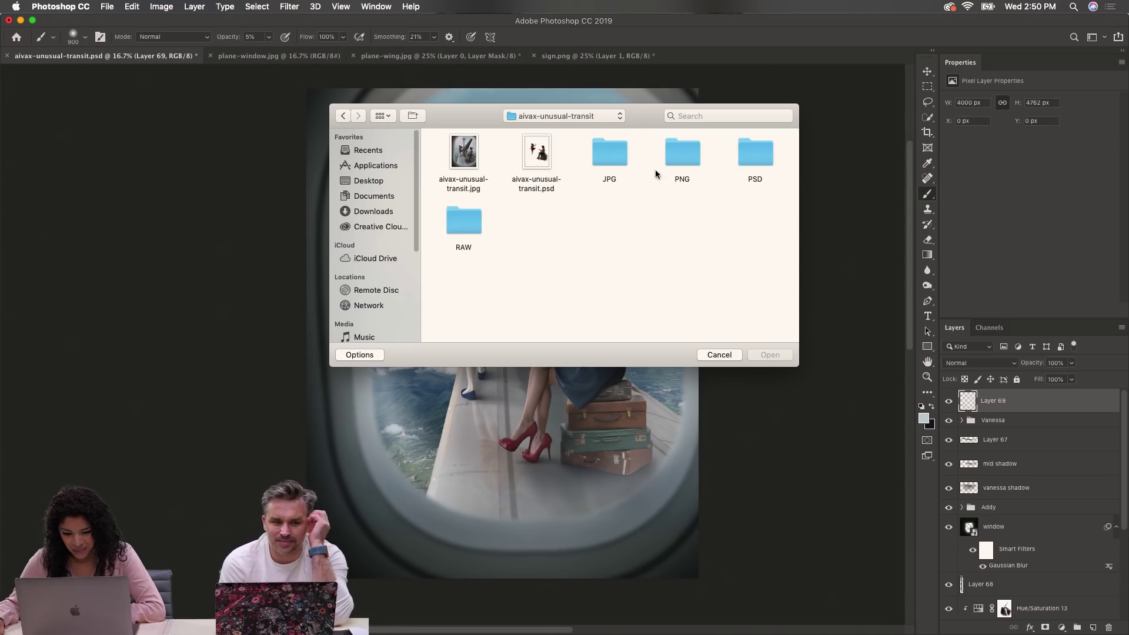
pyautogui.doubleClick(616, 153)
pyautogui.click(751, 154)
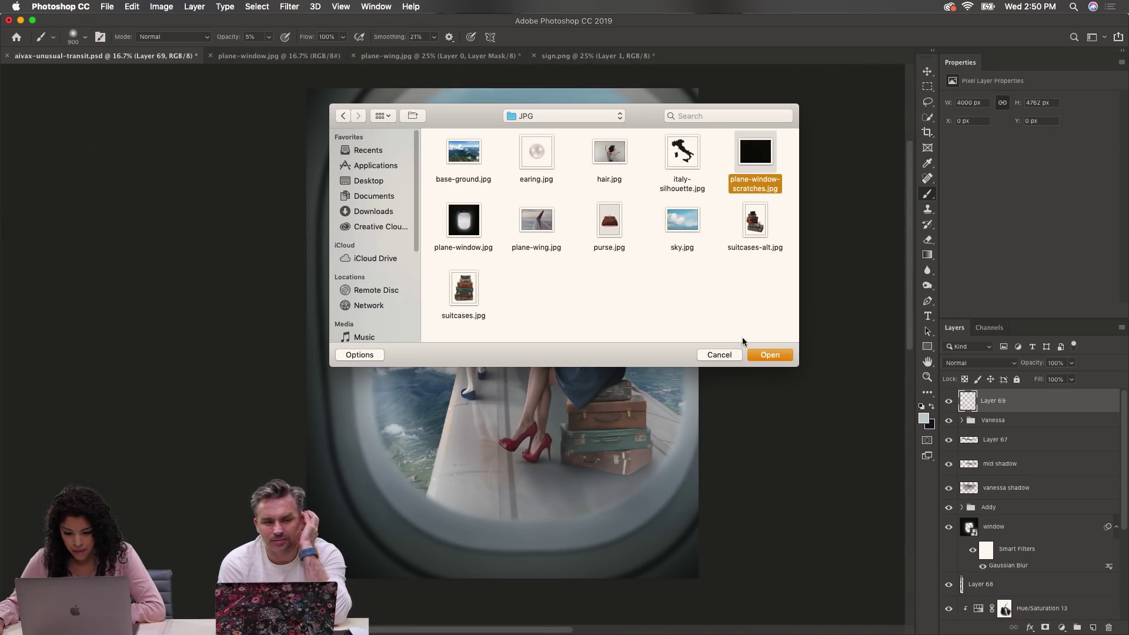
pyautogui.click(765, 352)
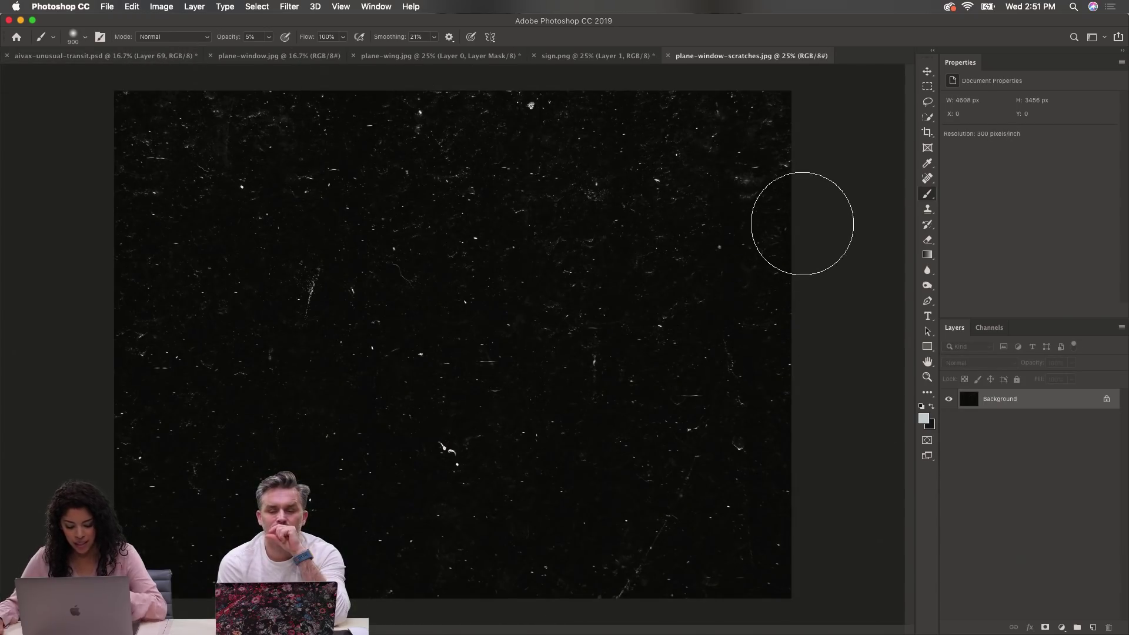
# Step: Move the scratches image into the aivax-unusual-transit.psd composite and position it over the middle of the canvas
pyautogui.press('v')
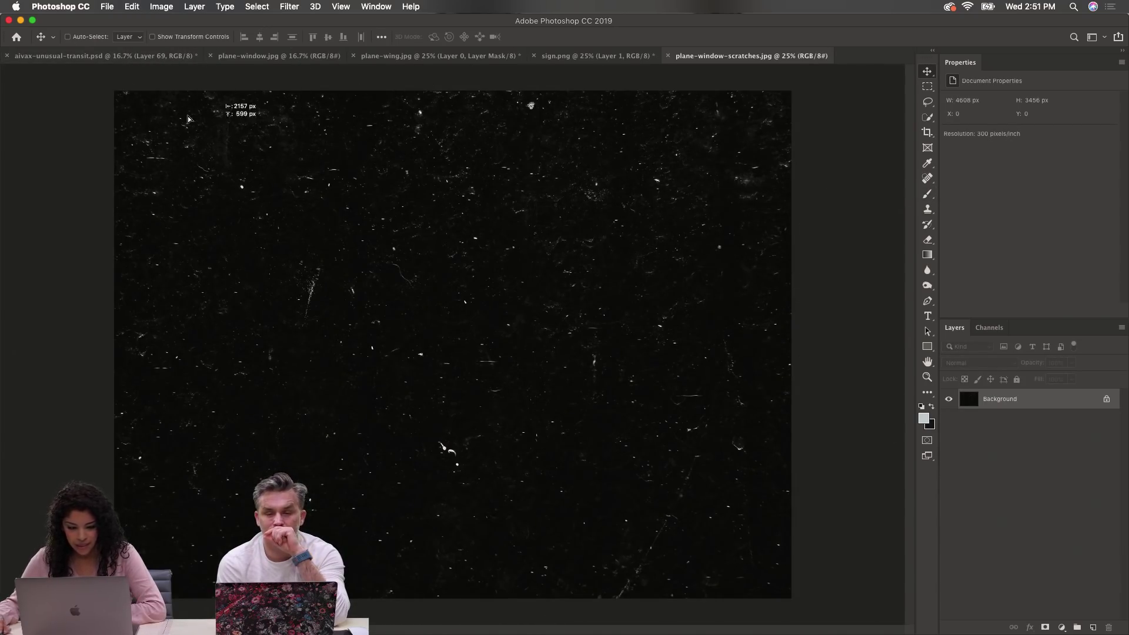
pyautogui.moveTo(188, 118); pyautogui.dragTo(94, 61)
pyautogui.moveTo(495, 253); pyautogui.dragTo(499, 256)
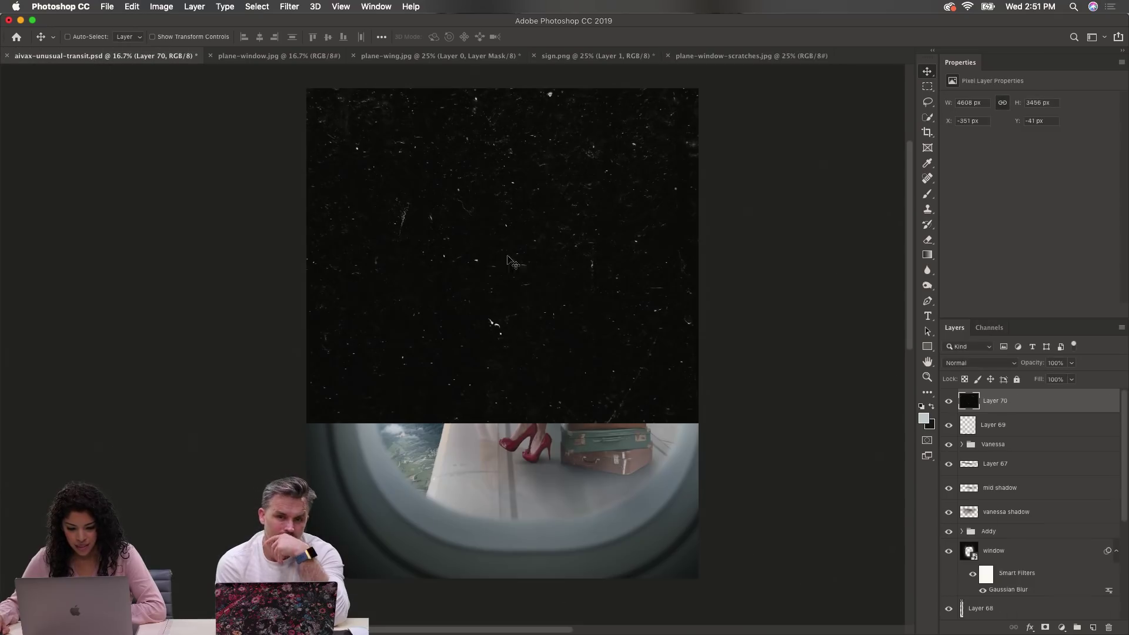
pyautogui.moveTo(620, 314); pyautogui.dragTo(617, 382)
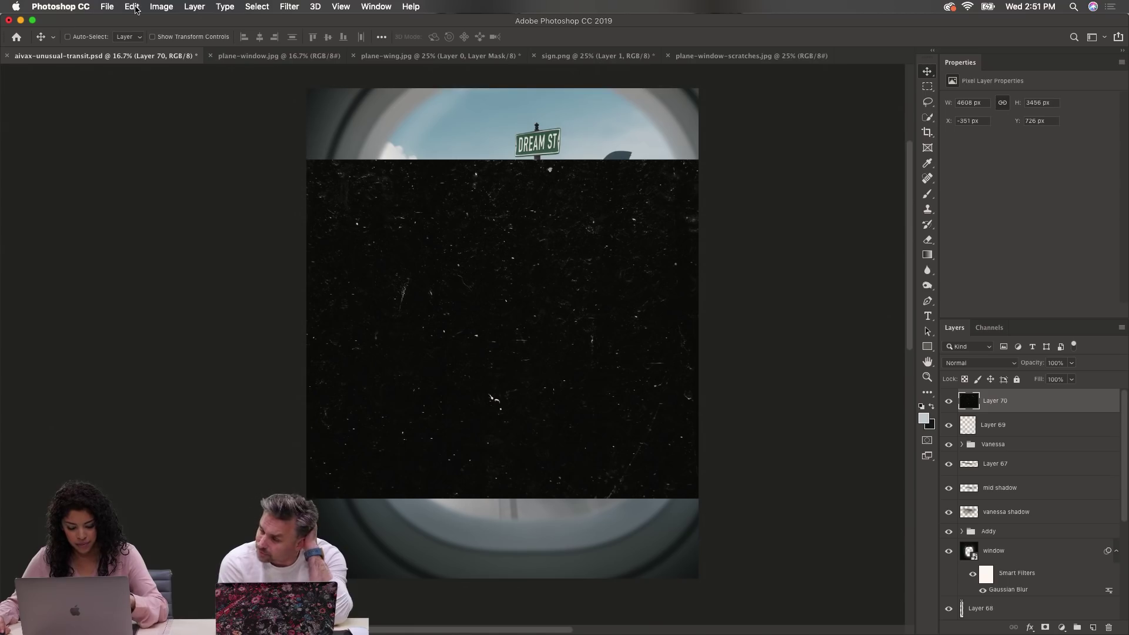
# Step: Rotate the scratches layer about 90° clockwise into portrait orientation
pyautogui.press('super+t')
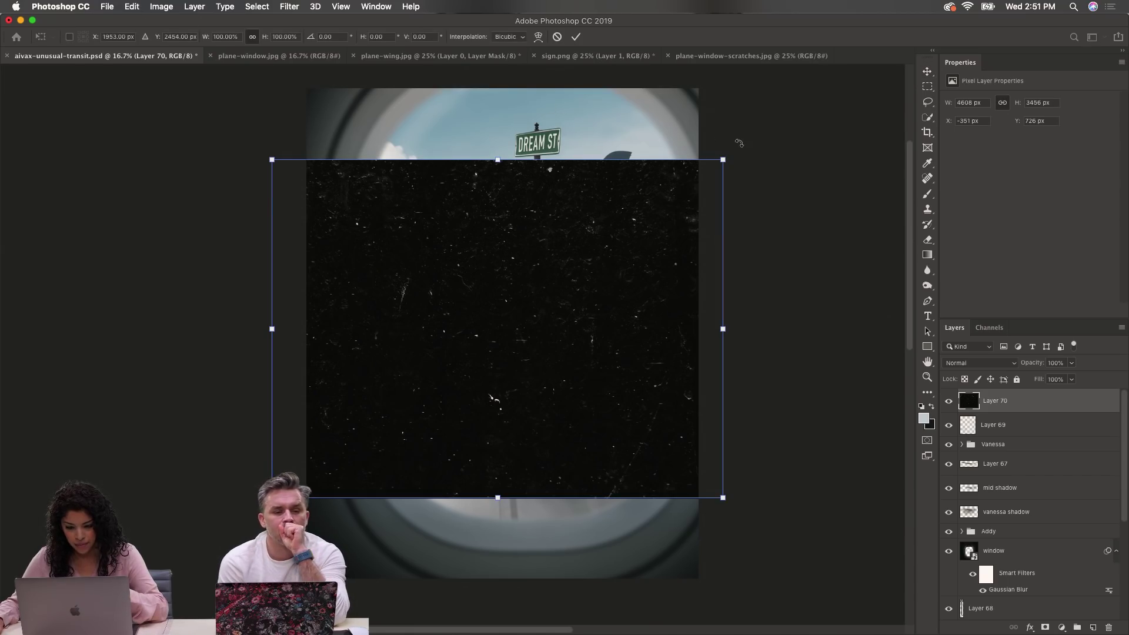
pyautogui.moveTo(739, 143); pyautogui.dragTo(583, 443)
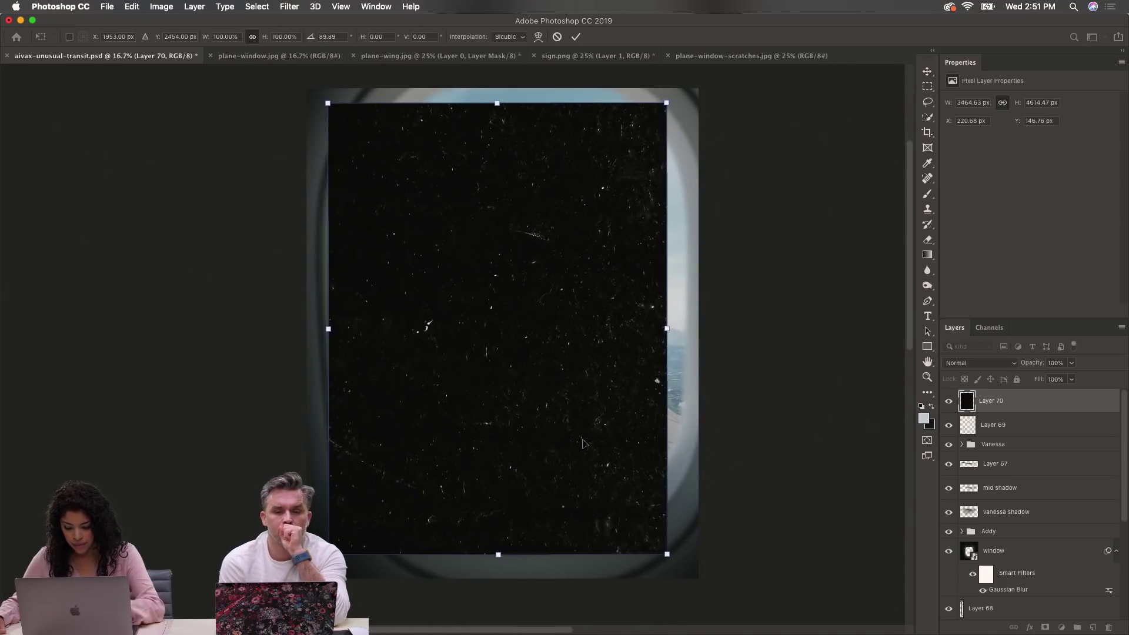
pyautogui.press('Return')
pyautogui.press('super+t')
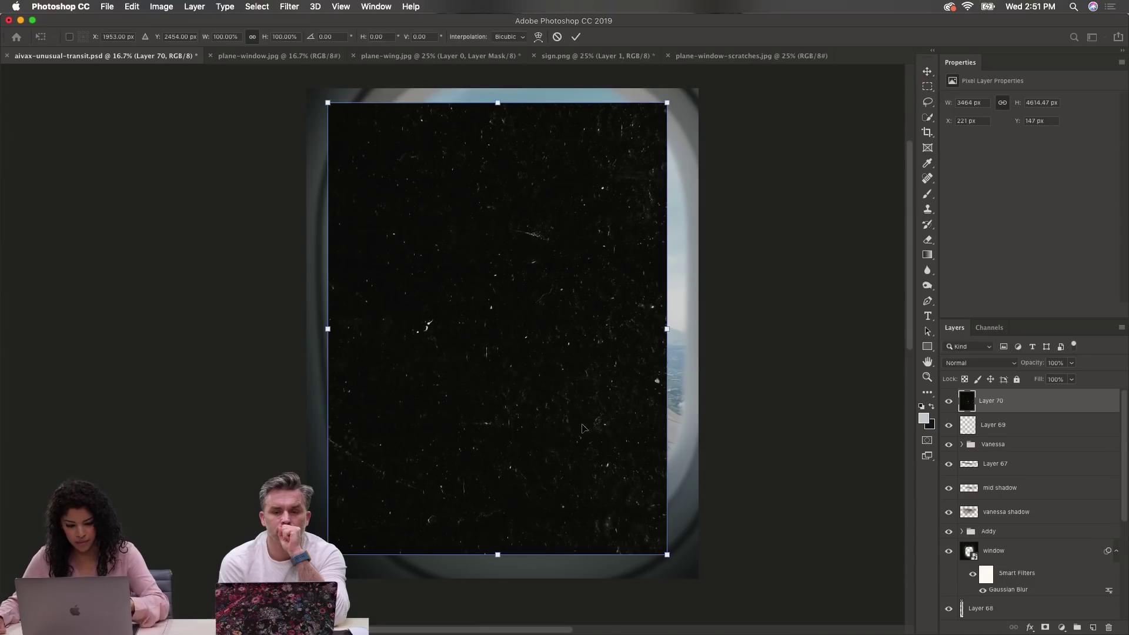
pyautogui.press('Return')
# Step: Convert the scratches layer to a smart object and scale it to about 123% so it covers the whole canvas
pyautogui.rightClick(1035, 414)
pyautogui.click(869, 314)
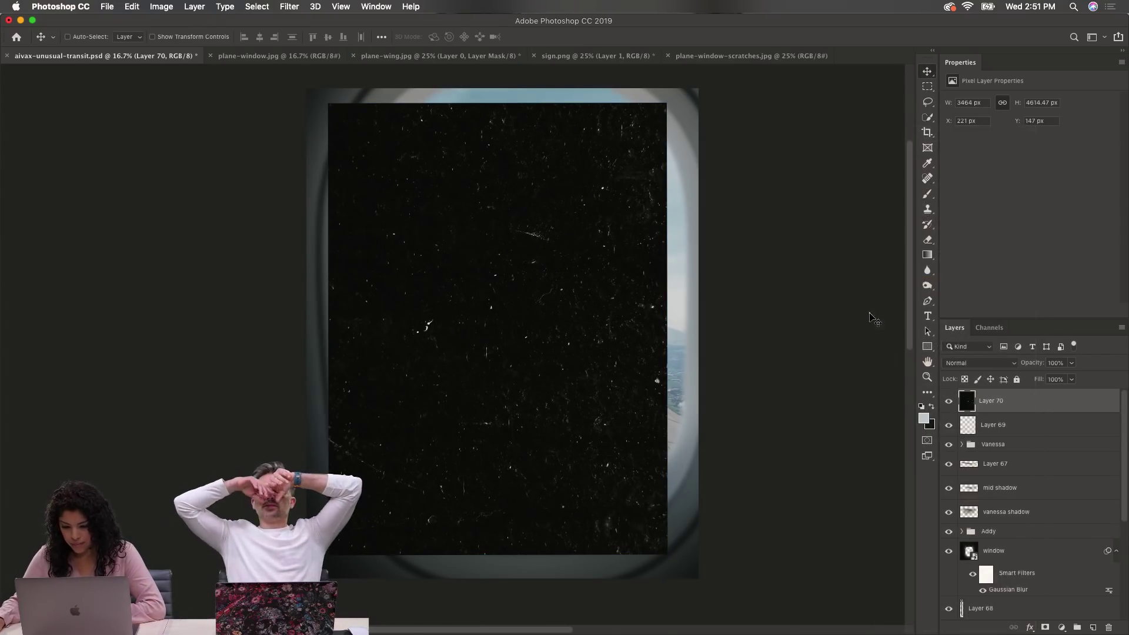
pyautogui.press('super+t')
pyautogui.moveTo(666, 554); pyautogui.dragTo(743, 606)
pyautogui.moveTo(327, 102); pyautogui.dragTo(297, 72)
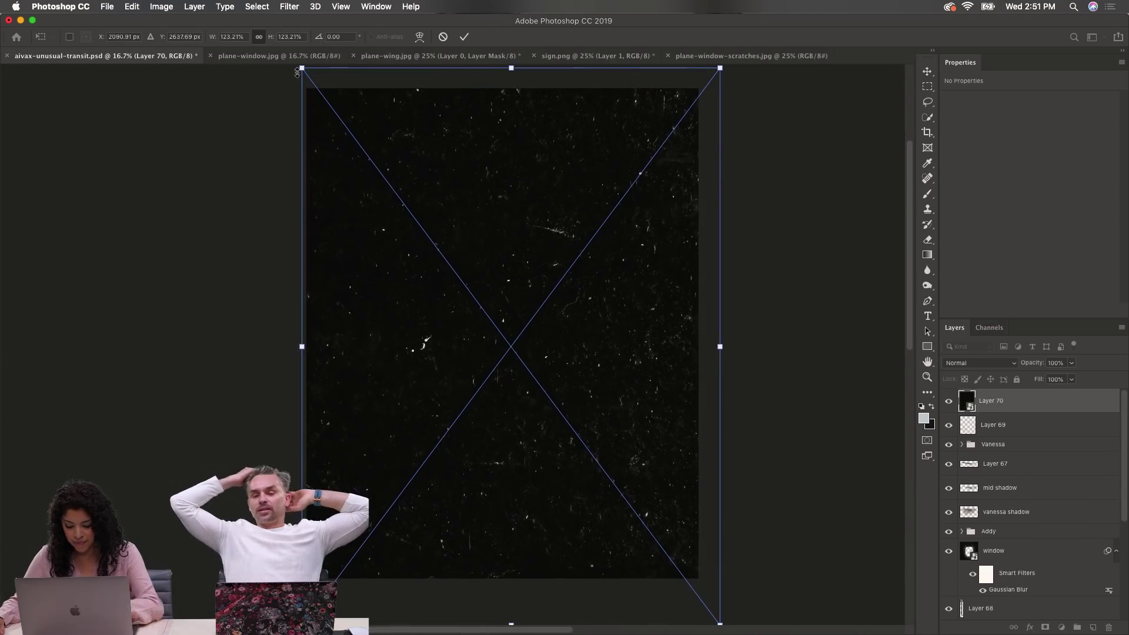
pyautogui.press('Return')
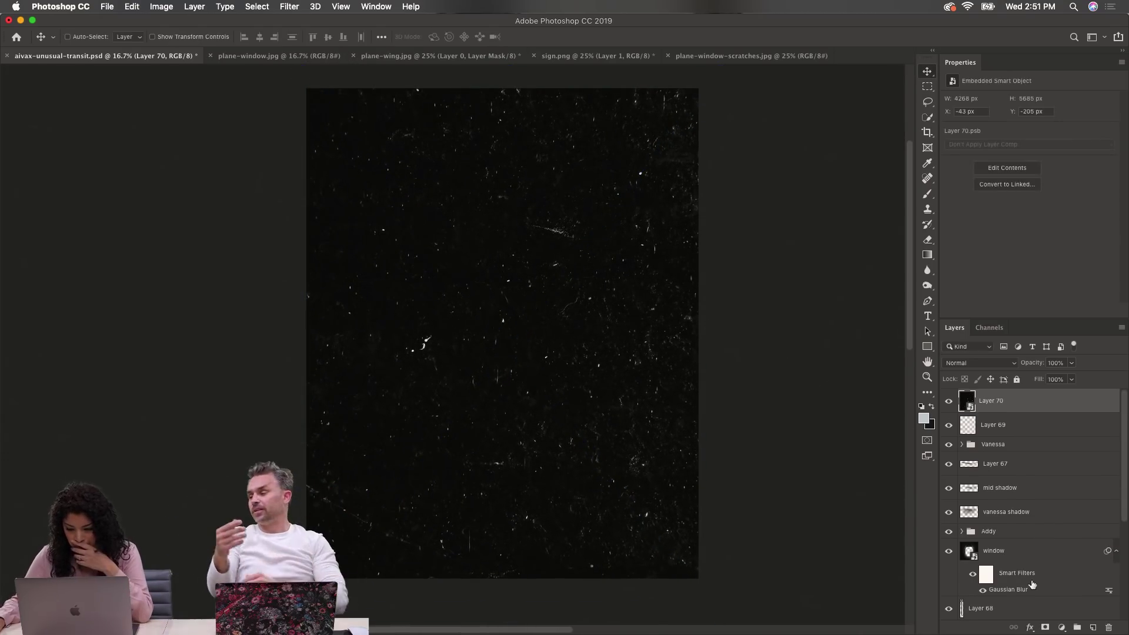
# Step: Set the scratches layer's blend mode to Screen and add a layer mask to it
pyautogui.click(977, 363)
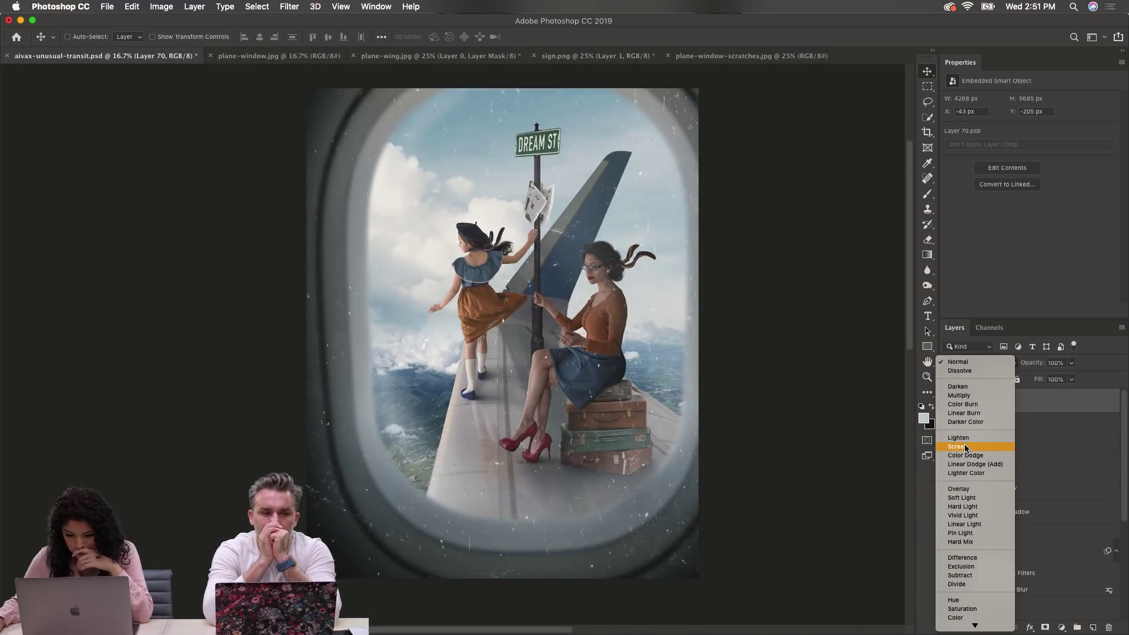
pyautogui.click(966, 447)
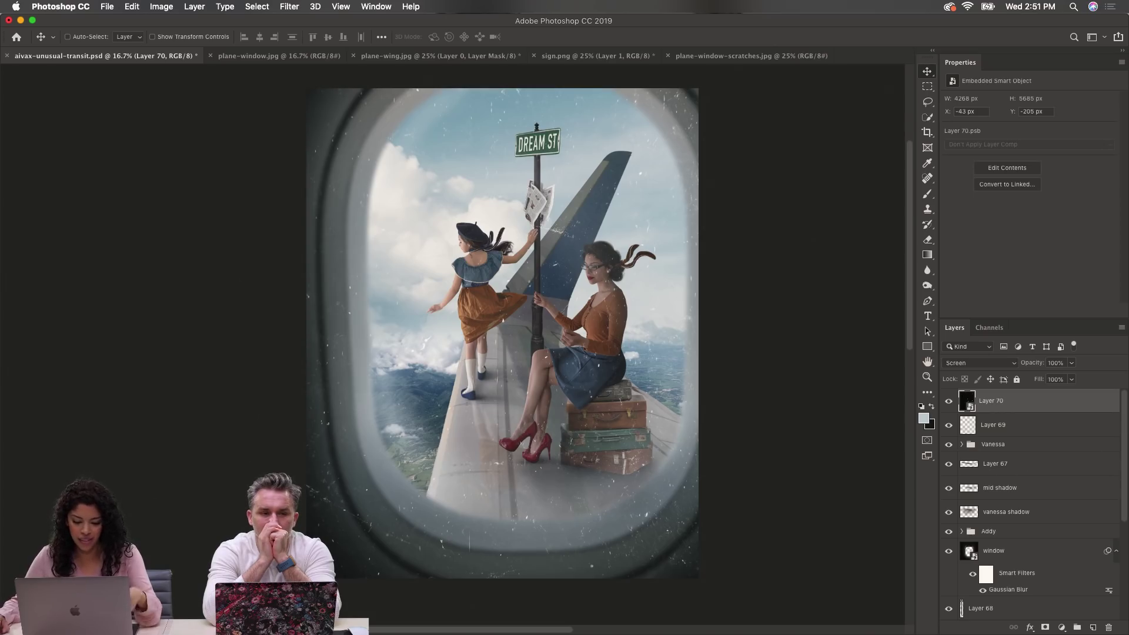
pyautogui.click(1045, 628)
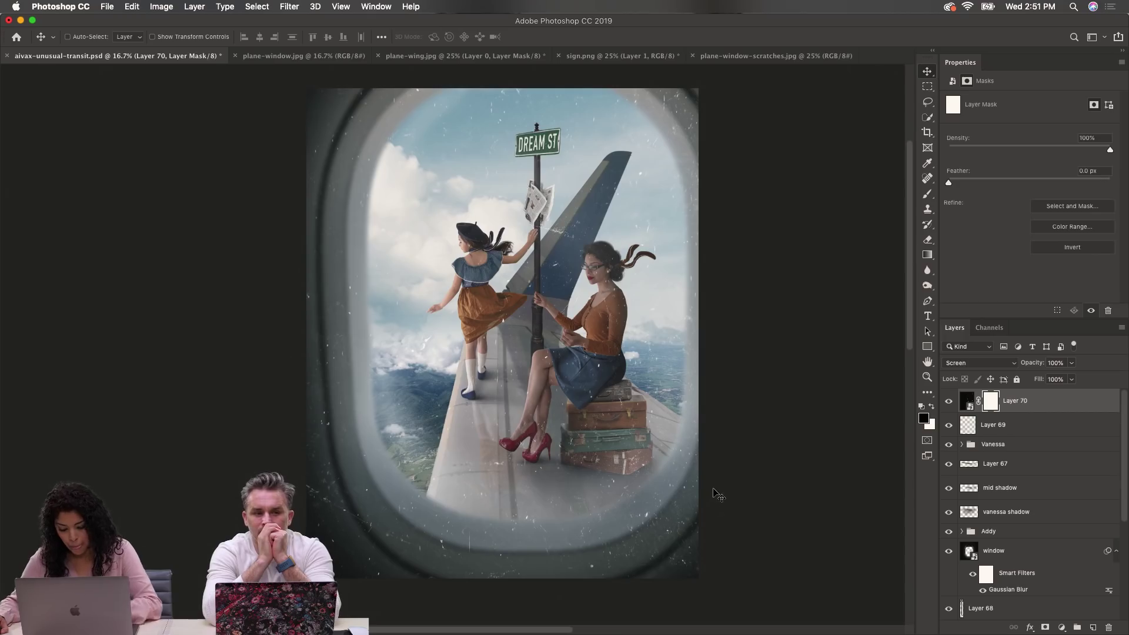
# Step: Mask the scratches off the window frame with a black brush, reducing its size from 900 px to 400 px
pyautogui.press('b')
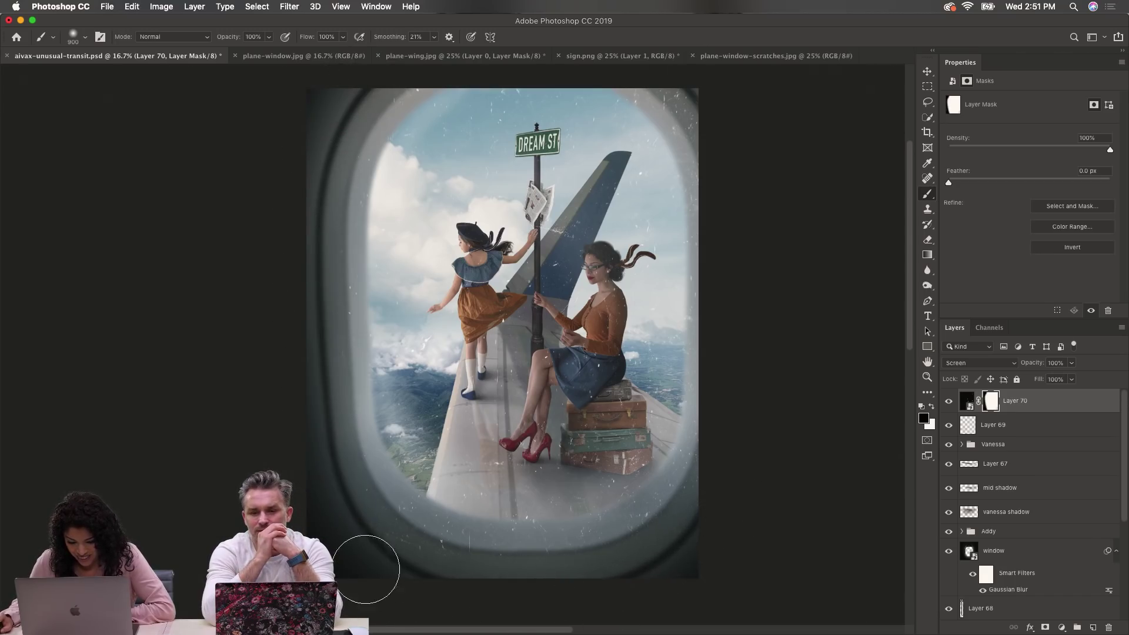
pyautogui.press('[')
pyautogui.press('[')
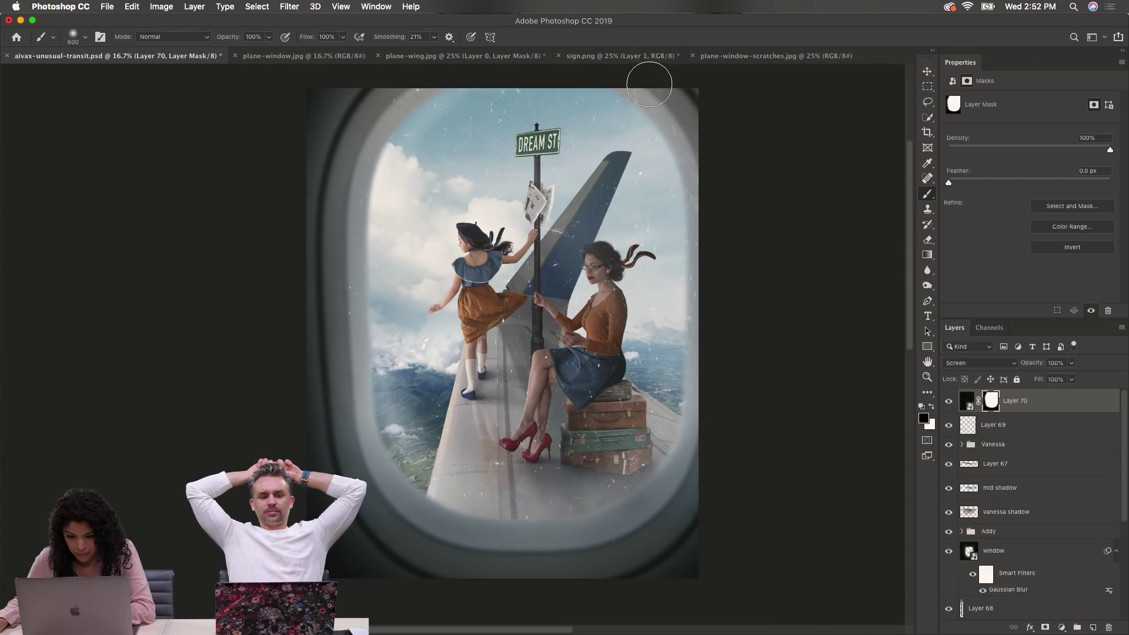
pyautogui.press('[')
pyautogui.press('[')
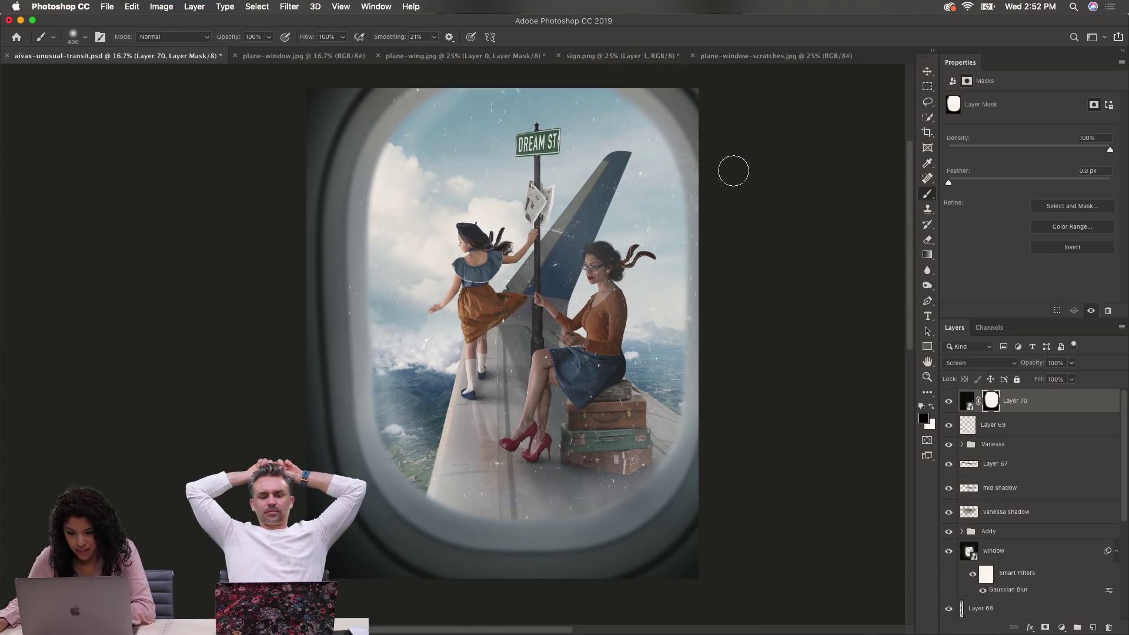
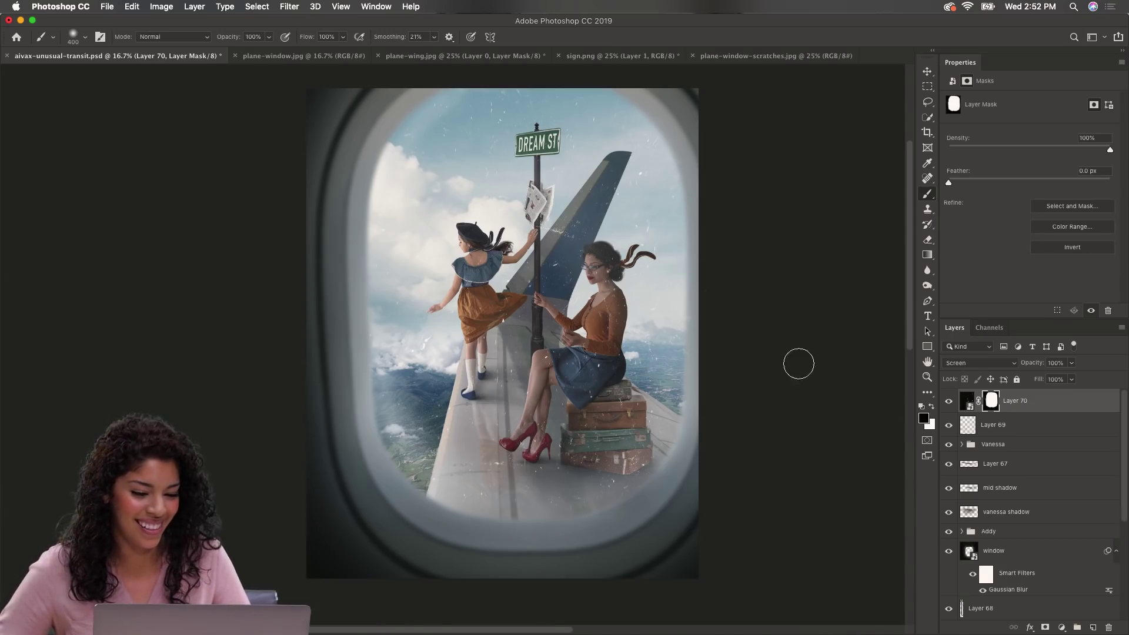
# Step: Toggle the scratches layer's visibility to compare the composite with and without scratches, leaving it visible
pyautogui.click(949, 401)
pyautogui.click(949, 401)
pyautogui.click(948, 401)
pyautogui.click(948, 401)
pyautogui.click(948, 401)
pyautogui.click(949, 401)
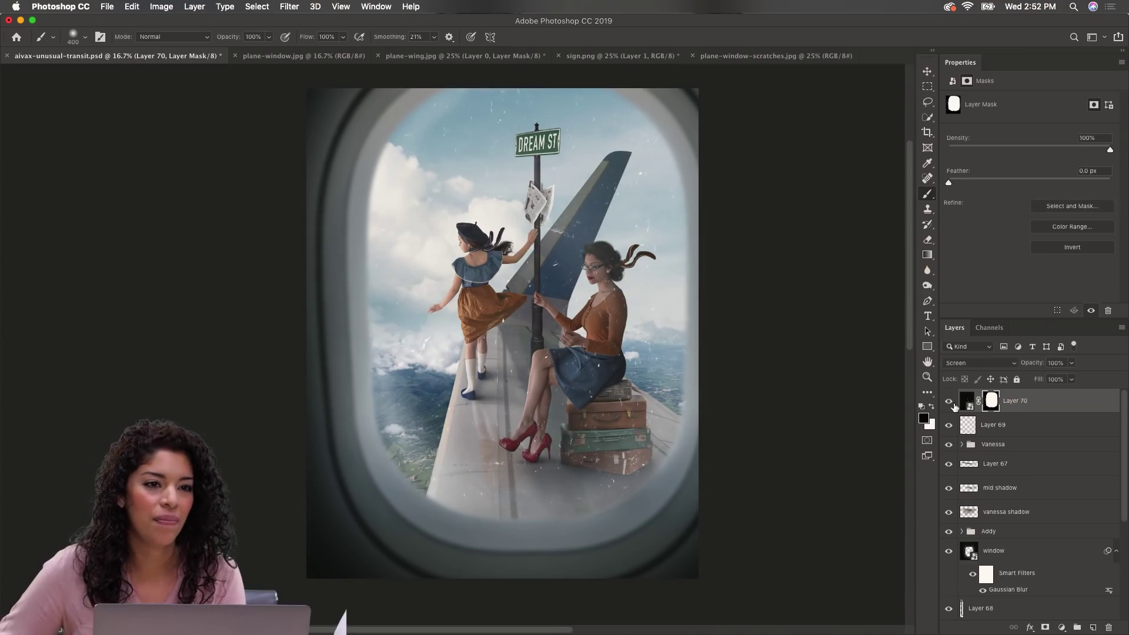
# Step: Toggle the haze layer below the scratches to check its effect, leaving it visible
pyautogui.click(950, 426)
pyautogui.click(950, 426)
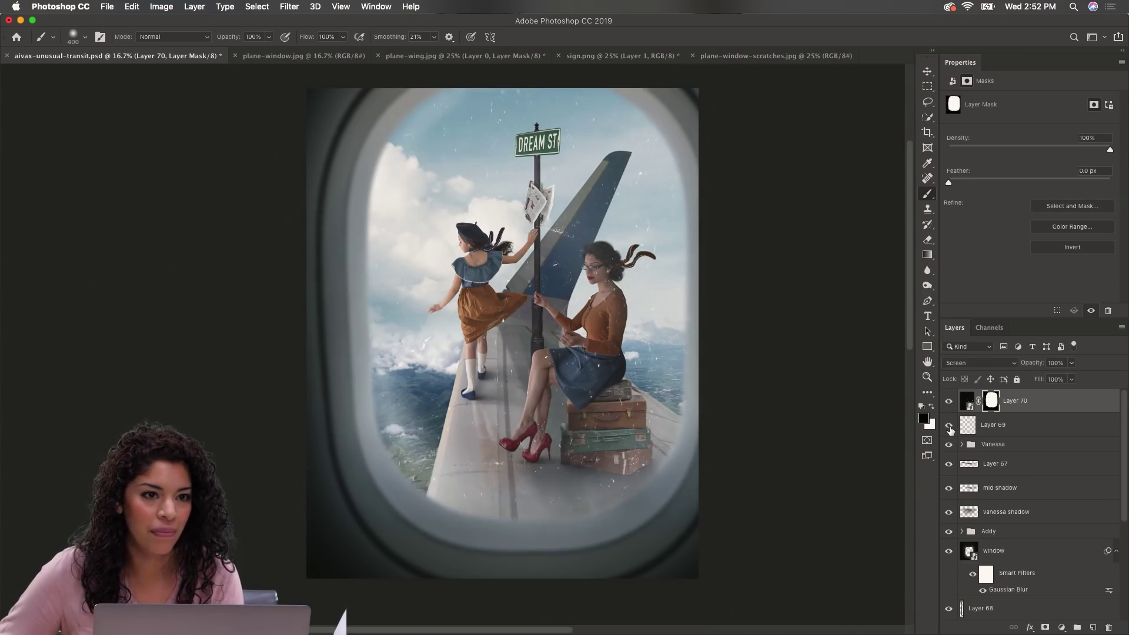
pyautogui.click(950, 426)
pyautogui.click(950, 426)
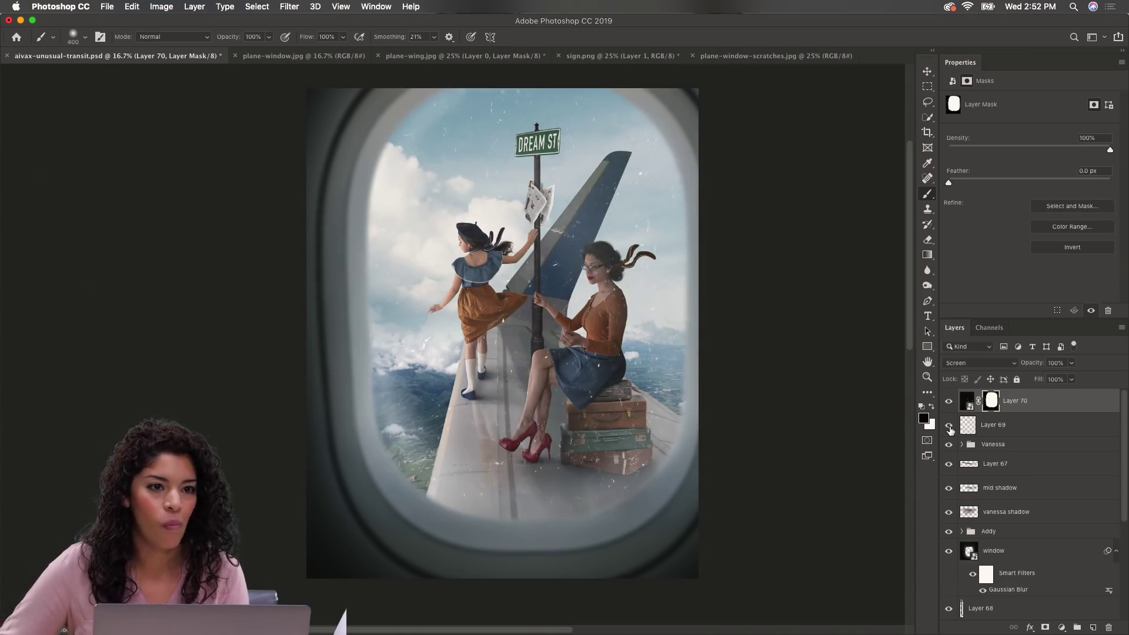
# Step: Add a layer mask to the haze layer and enlarge the brush to 1000 px
pyautogui.click(987, 431)
pyautogui.click(1046, 628)
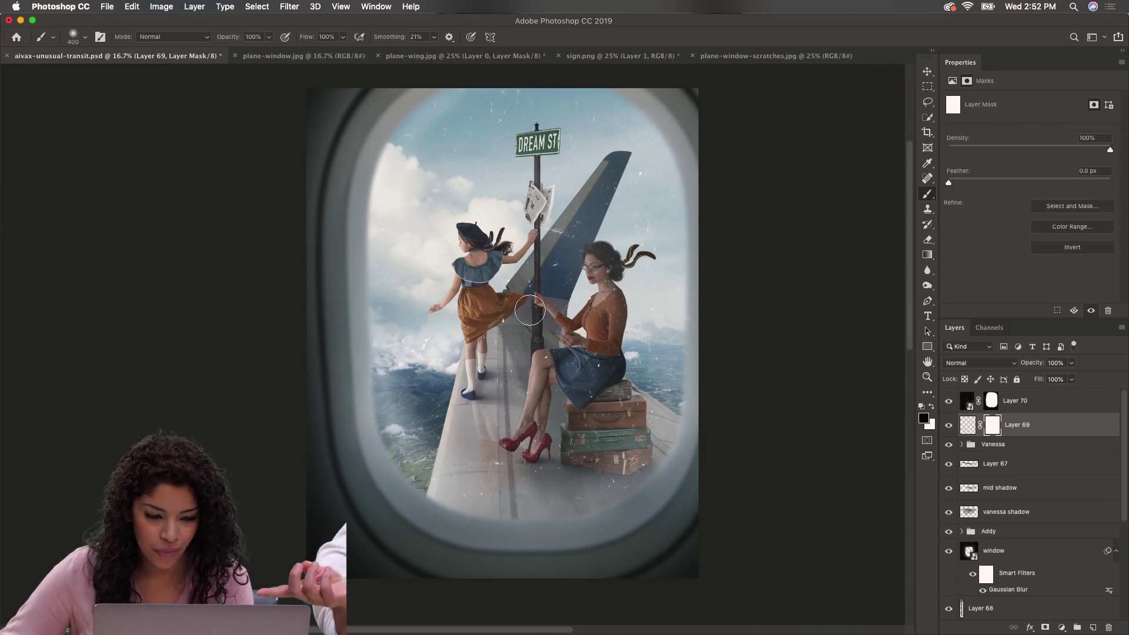
pyautogui.press(']')
pyautogui.press(']')
pyautogui.press(']')
pyautogui.press(']')
pyautogui.press(']')
pyautogui.press(']')
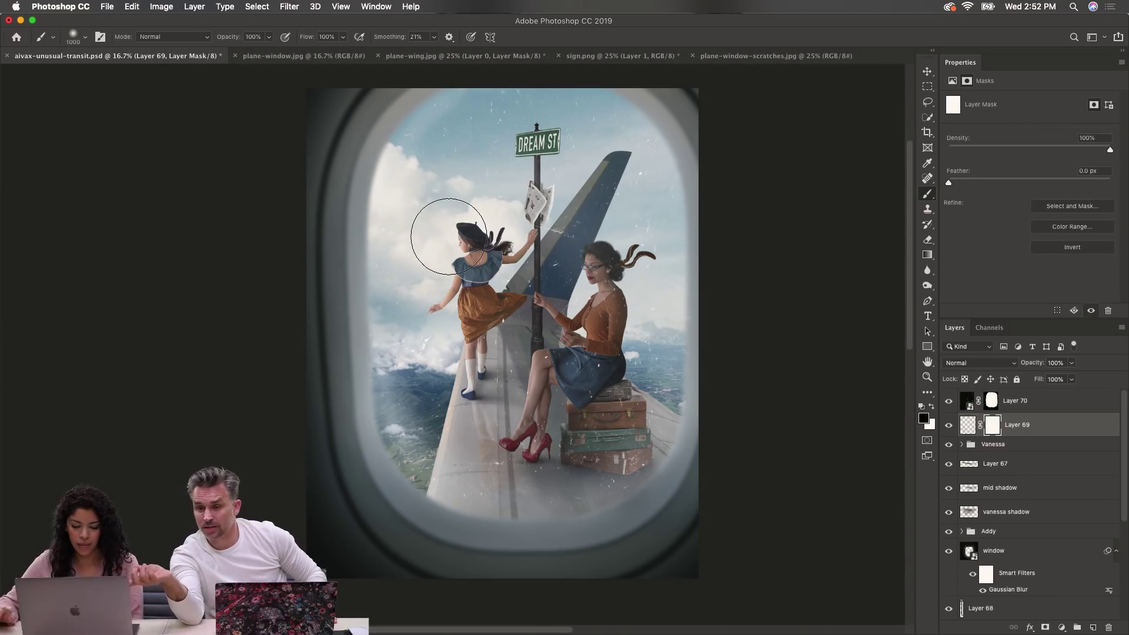
# Step: On the scratches layer's mask, fade the scratches over the seated woman and the girl with a 500 px black brush at 30% opacity
pyautogui.click(992, 401)
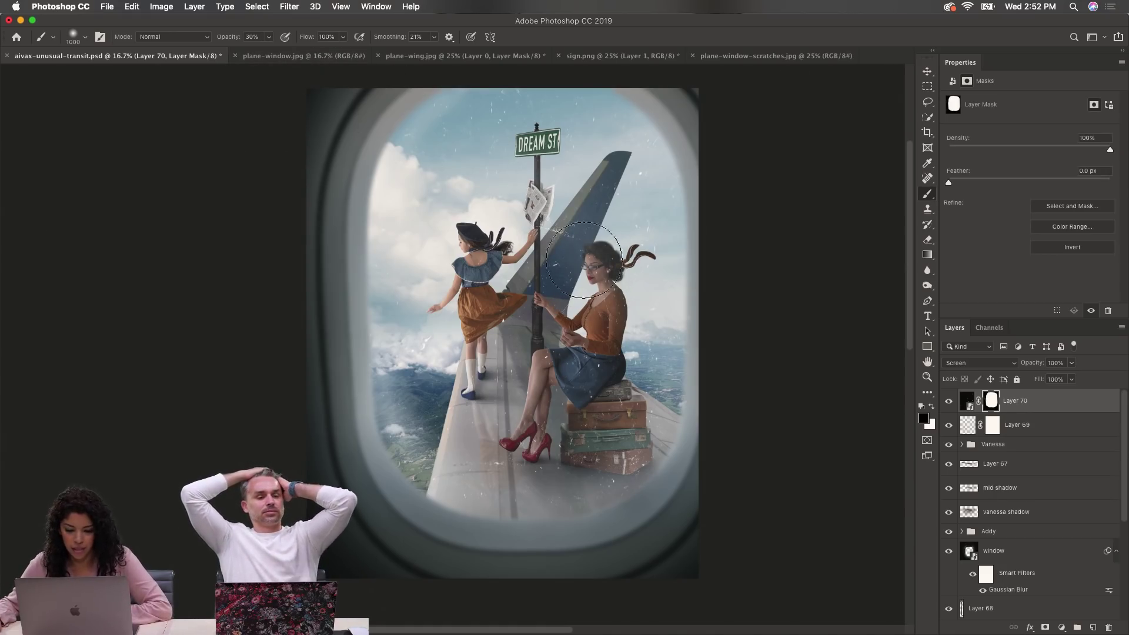
pyautogui.press('3')
pyautogui.press('[')
pyautogui.press('[')
pyautogui.press('[')
pyautogui.press('[')
pyautogui.press('[')
pyautogui.moveTo(611, 256)
pyautogui.mouseDown()
pyautogui.moveTo(593, 361)
pyautogui.moveTo(599, 337)
pyautogui.mouseUp()
pyautogui.moveTo(566, 379); pyautogui.dragTo(513, 461)
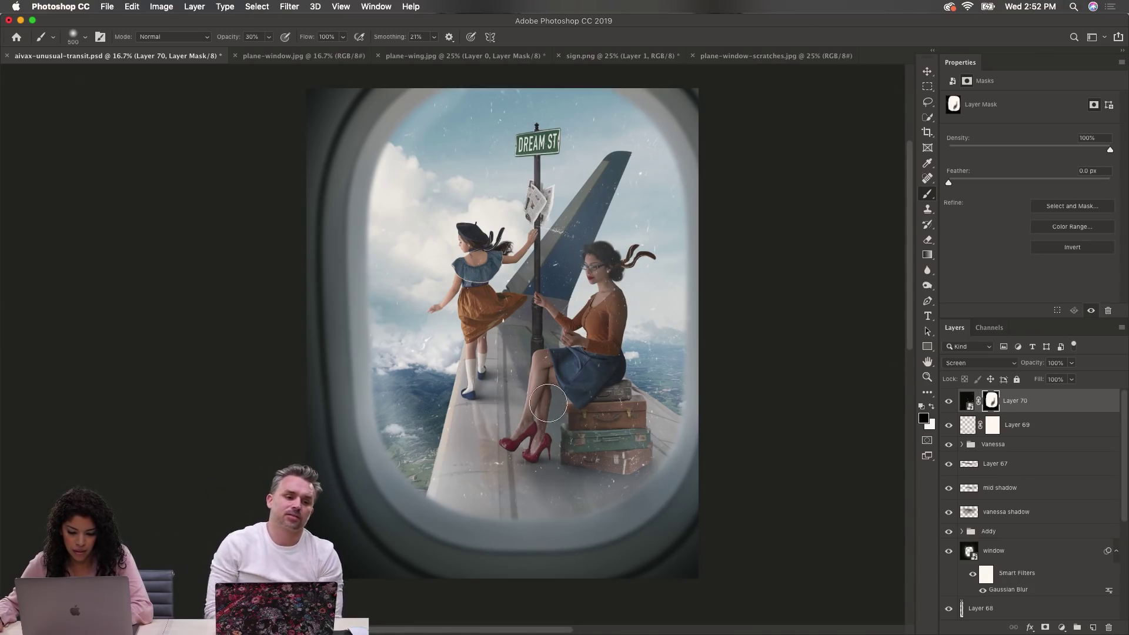
pyautogui.moveTo(494, 308)
pyautogui.mouseDown()
pyautogui.moveTo(462, 259)
pyautogui.moveTo(490, 302)
pyautogui.moveTo(485, 331)
pyautogui.moveTo(501, 309)
pyautogui.moveTo(469, 385)
pyautogui.mouseUp()
pyautogui.moveTo(493, 314)
pyautogui.mouseDown()
pyautogui.moveTo(467, 377)
pyautogui.moveTo(469, 264)
pyautogui.mouseUp()
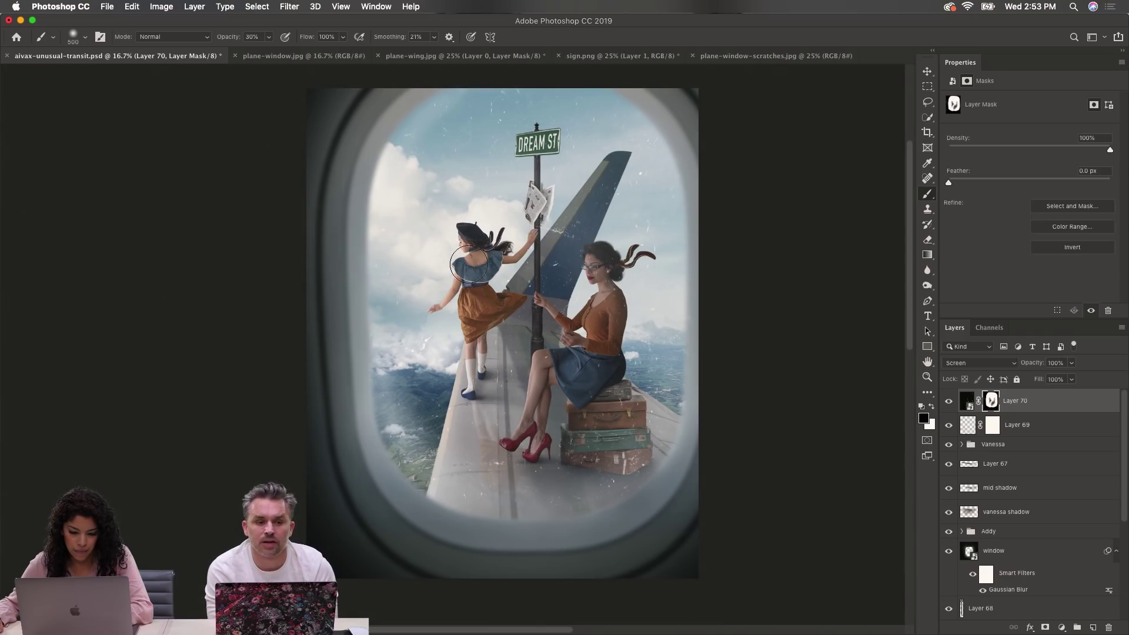
# Step: Fade the scratches further over the seated woman on the scratches layer's mask, and reduce the brush size to 250 px
pyautogui.moveTo(594, 371)
pyautogui.mouseDown()
pyautogui.moveTo(558, 362)
pyautogui.moveTo(565, 374)
pyautogui.moveTo(539, 390)
pyautogui.moveTo(586, 399)
pyautogui.moveTo(602, 374)
pyautogui.moveTo(604, 309)
pyautogui.mouseUp()
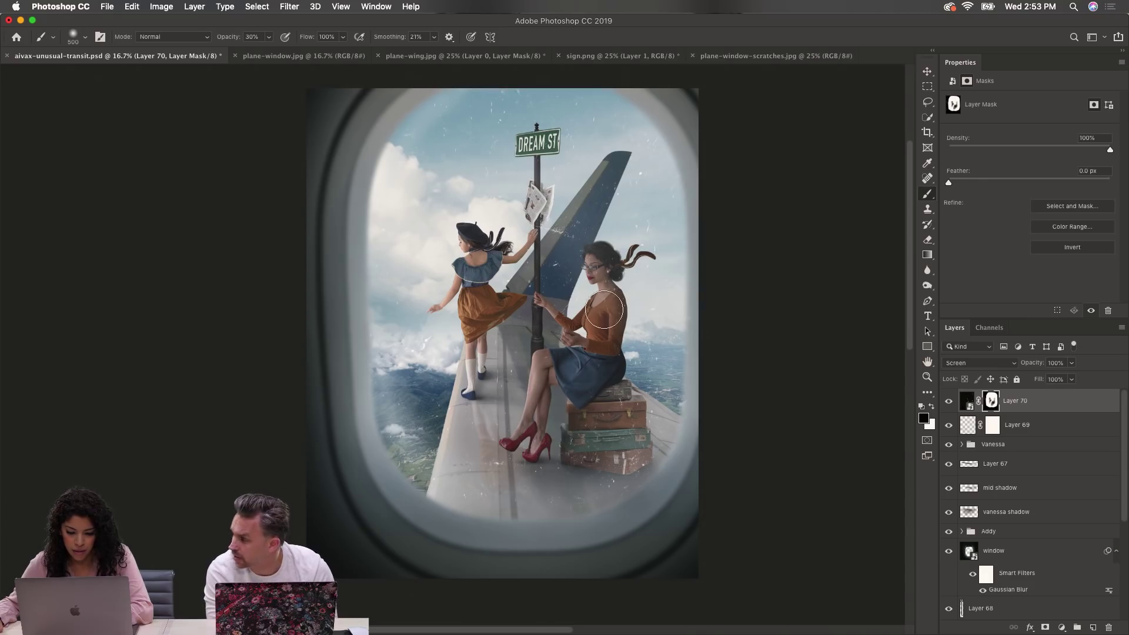
pyautogui.press('[')
pyautogui.press('[')
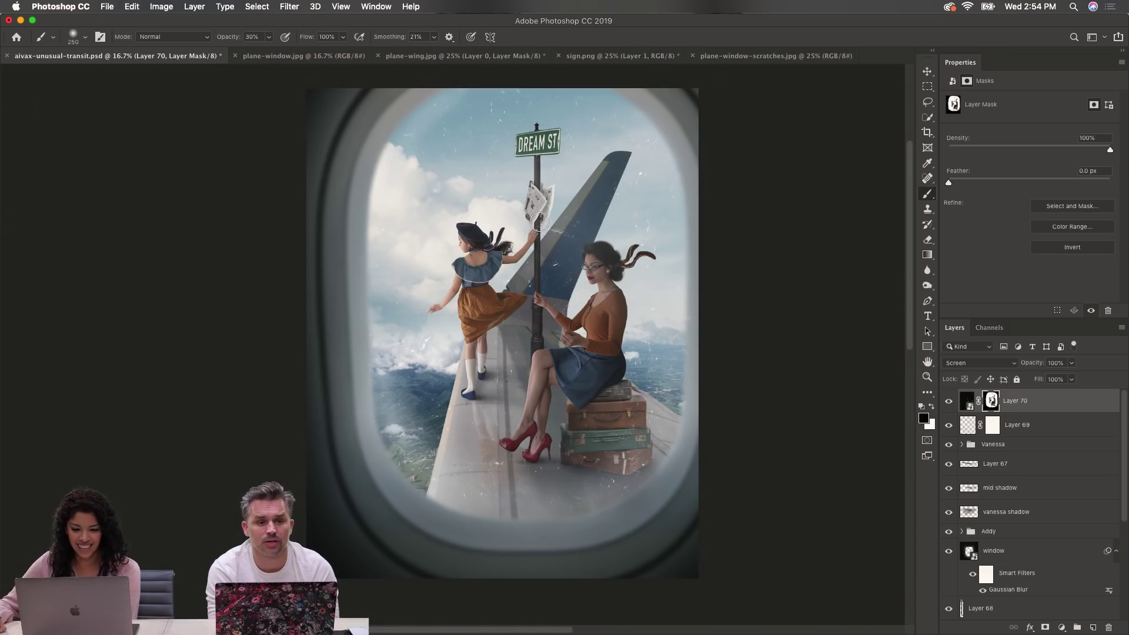
# Step: Try moving the haze layer (Layer 69) into the seated woman's layer group, and undo the move
pyautogui.moveTo(1061, 429); pyautogui.dragTo(1061, 445)
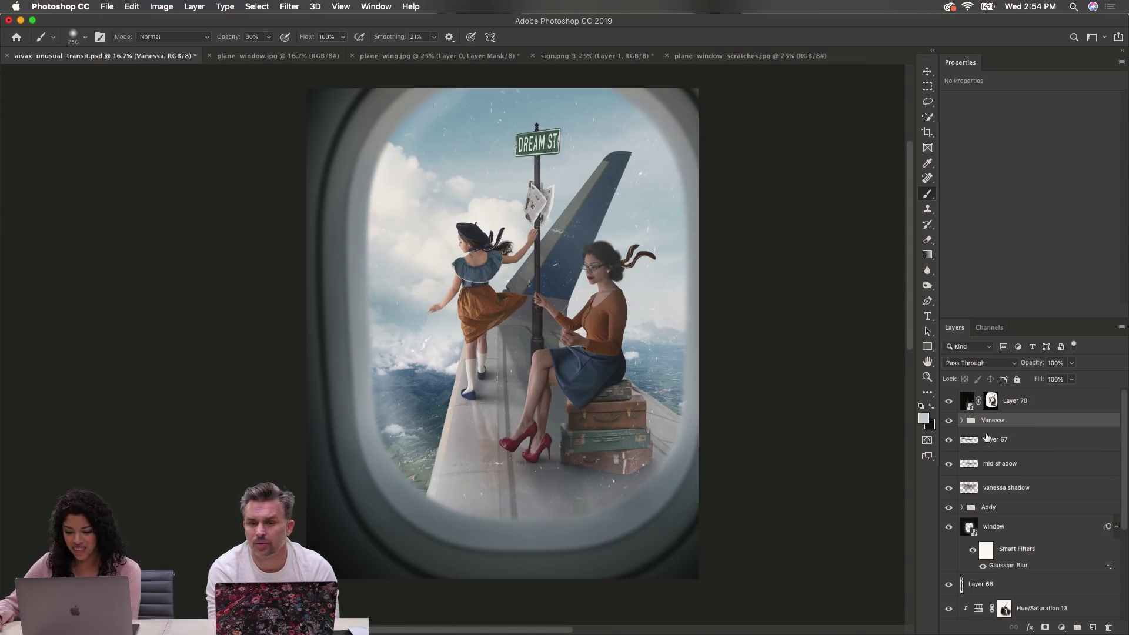
pyautogui.press('super+z')
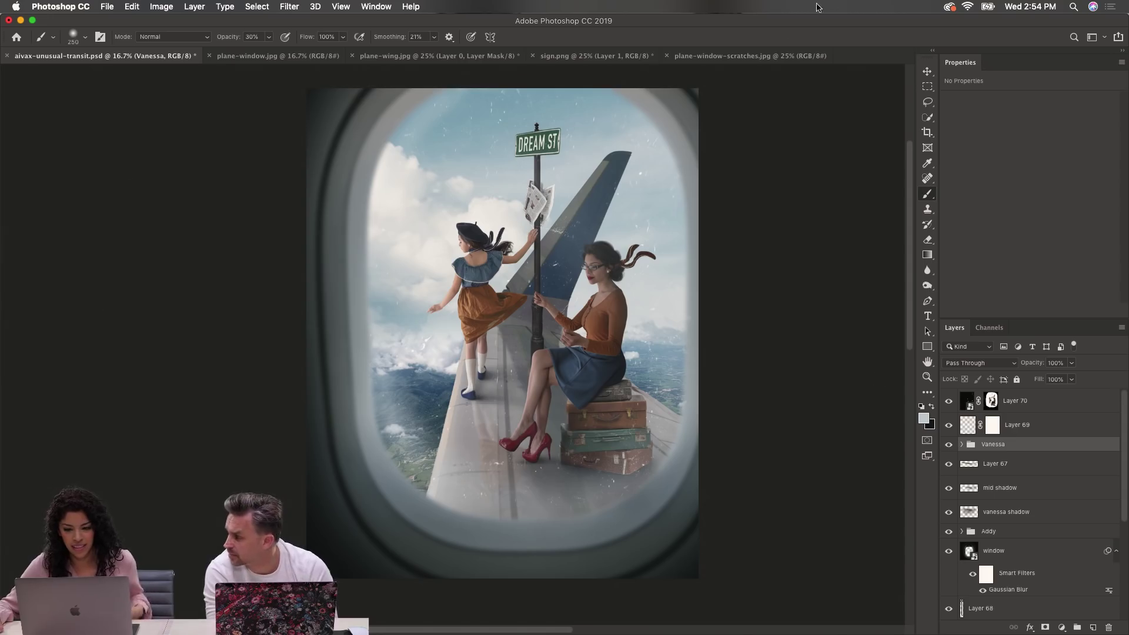
# Step: Open the finished image aivax-unusual-transit.jpg from the aivax-unusual-transit folder
pyautogui.click(728, 56)
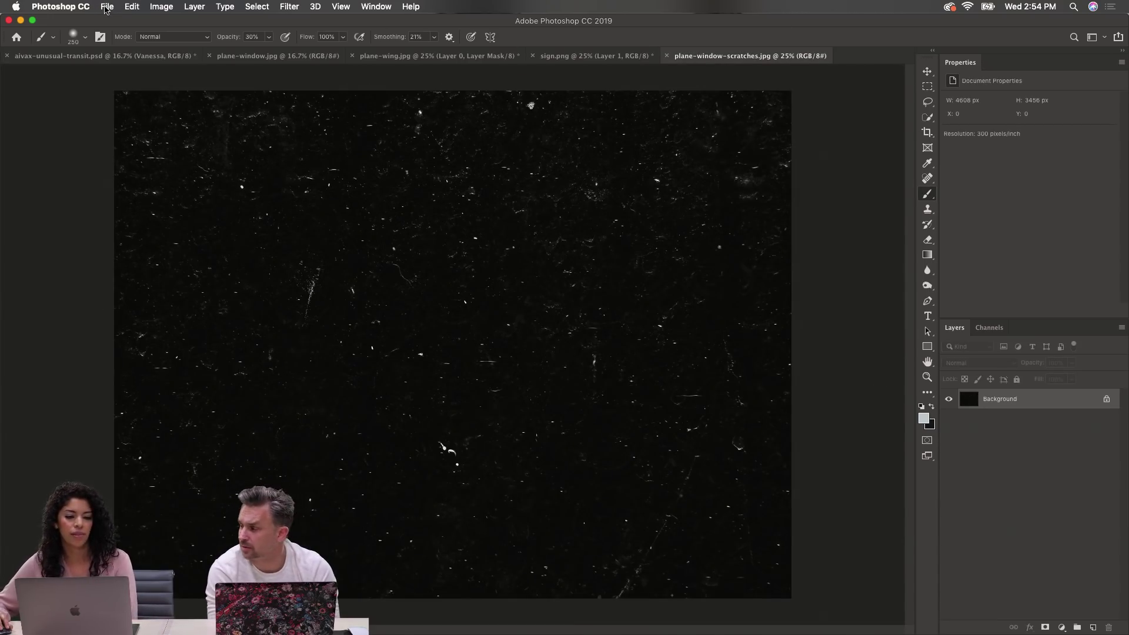
pyautogui.click(106, 6)
pyautogui.click(118, 30)
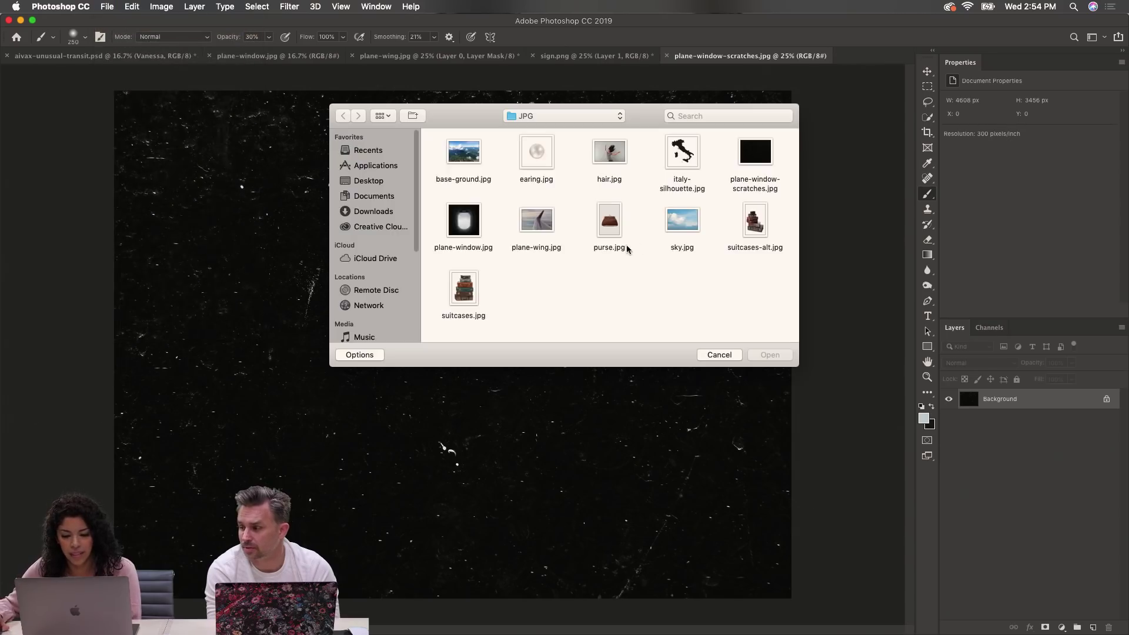
pyautogui.click(555, 116)
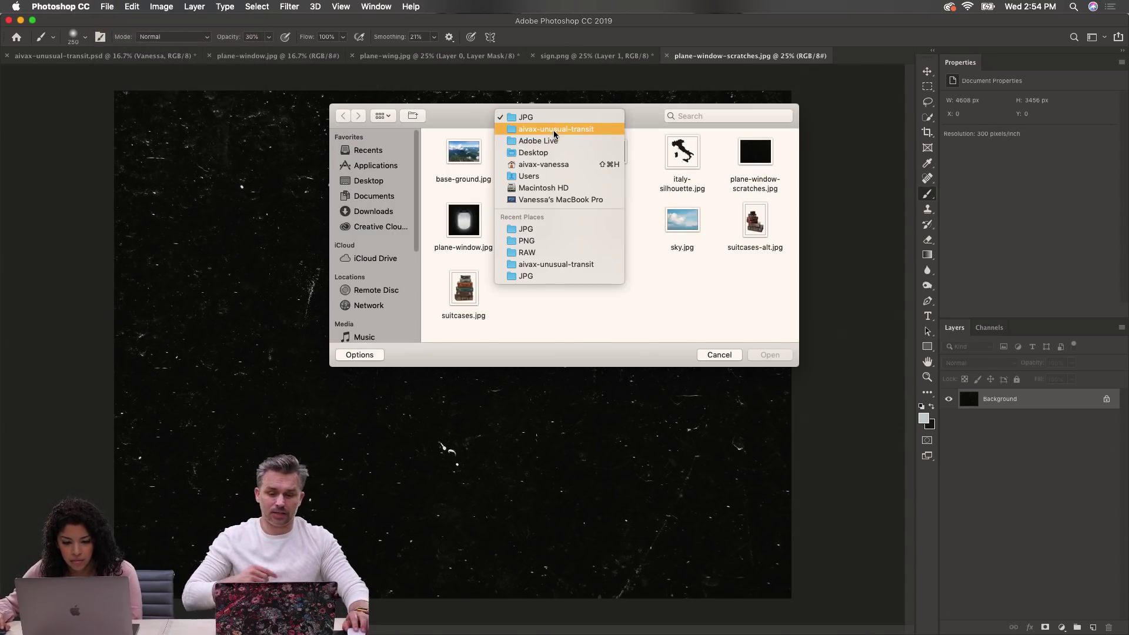
pyautogui.press('Escape')
pyautogui.click(463, 158)
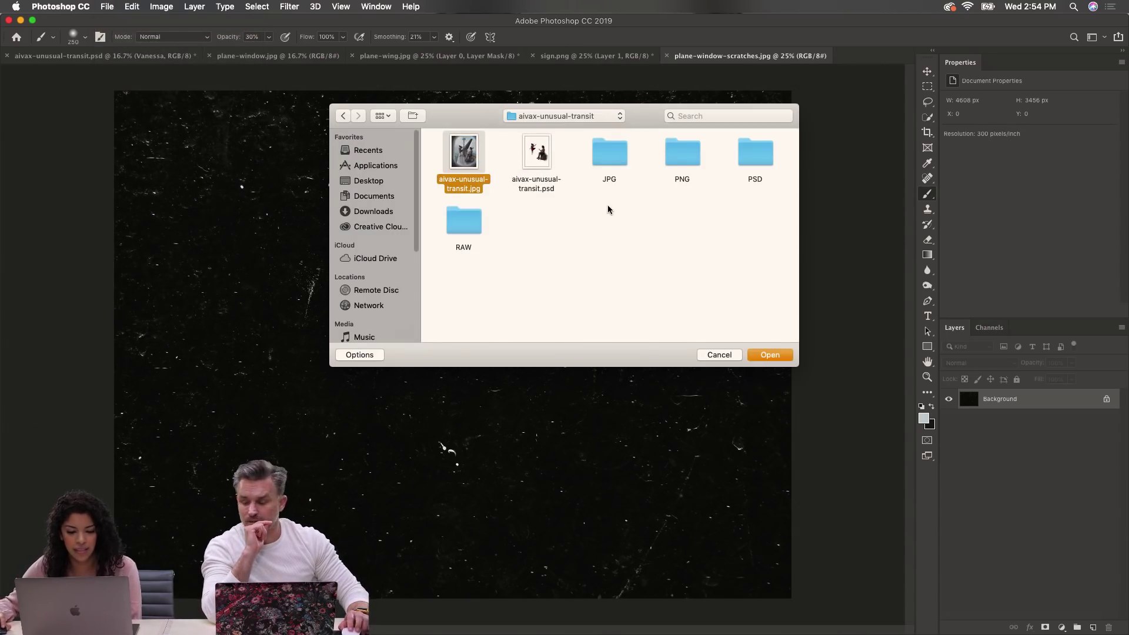
pyautogui.click(765, 355)
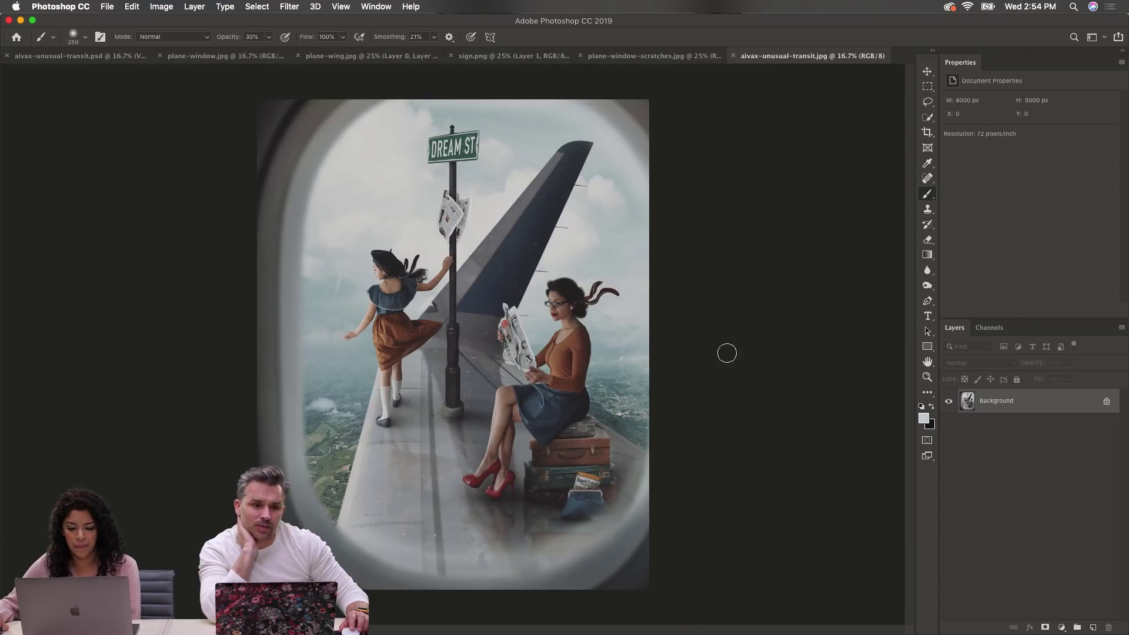
# Step: Examine the finished image from the Dream St sign down to the suitcases, the blue purse and the window's lower edge
pyautogui.keyDown('super'); pyautogui.click(575, 289); pyautogui.keyUp('super')
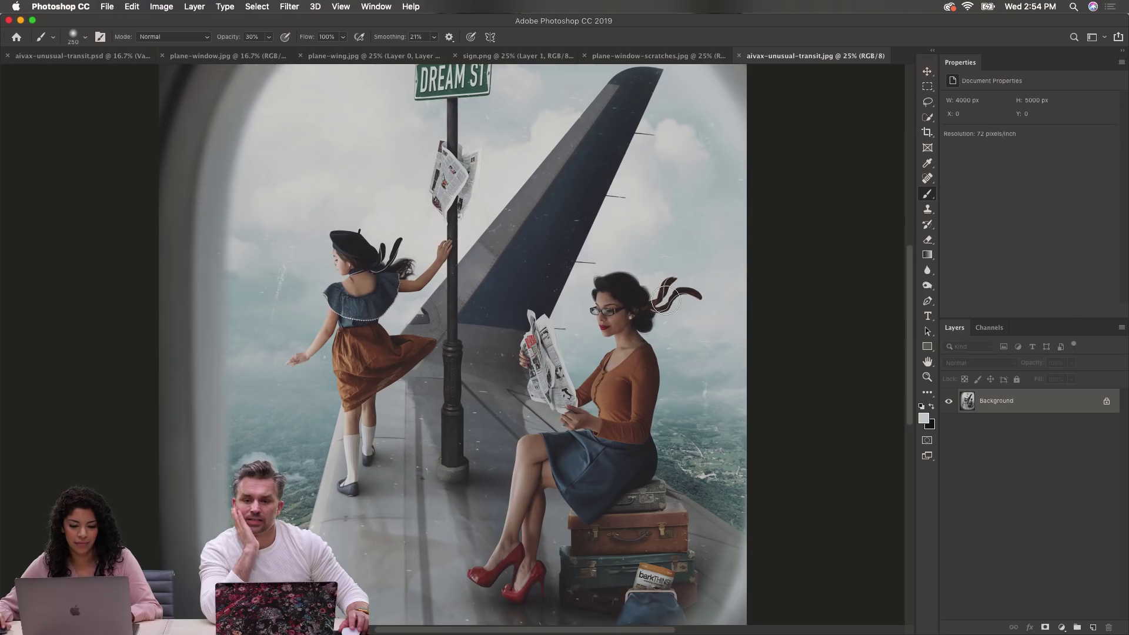
pyautogui.scroll(5, 773, 320)
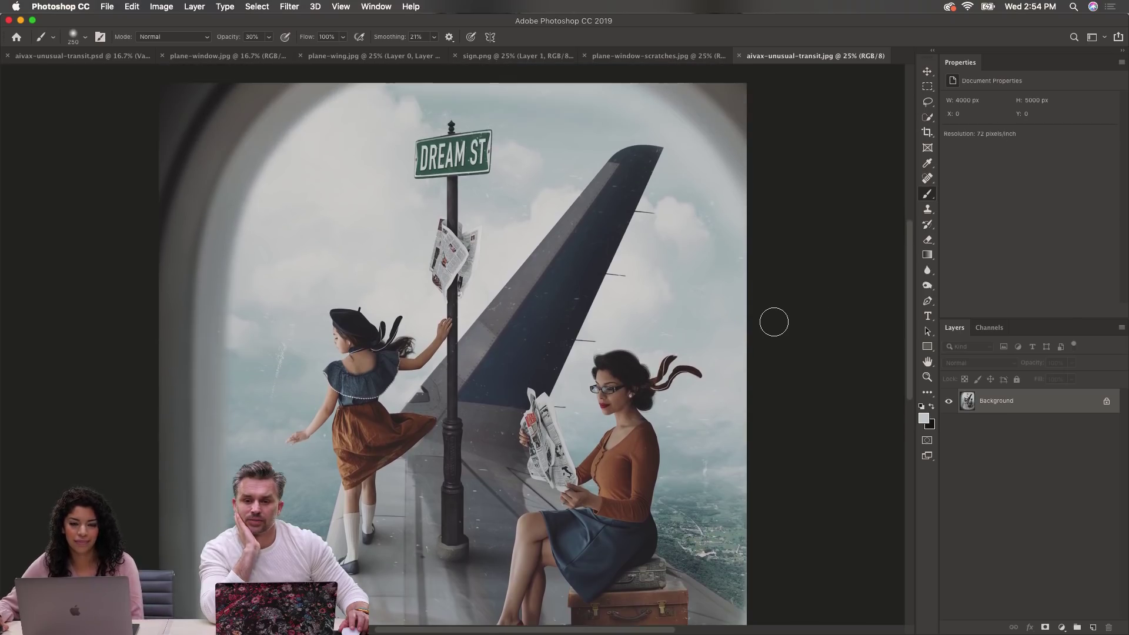
pyautogui.scroll(-2, 773, 321)
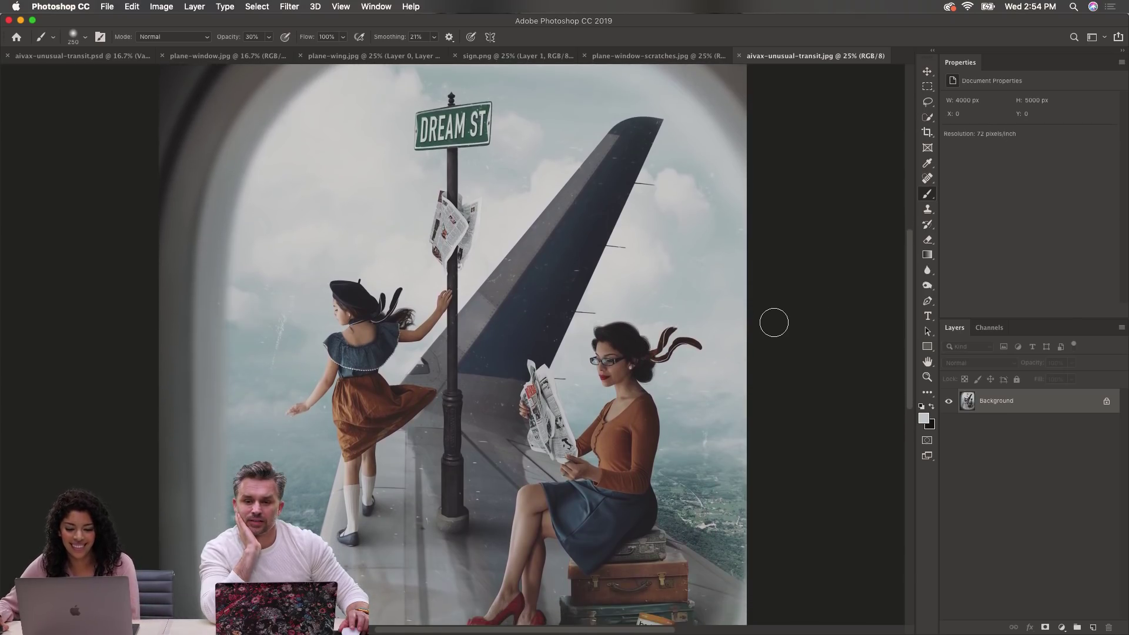
pyautogui.scroll(-10, 774, 322)
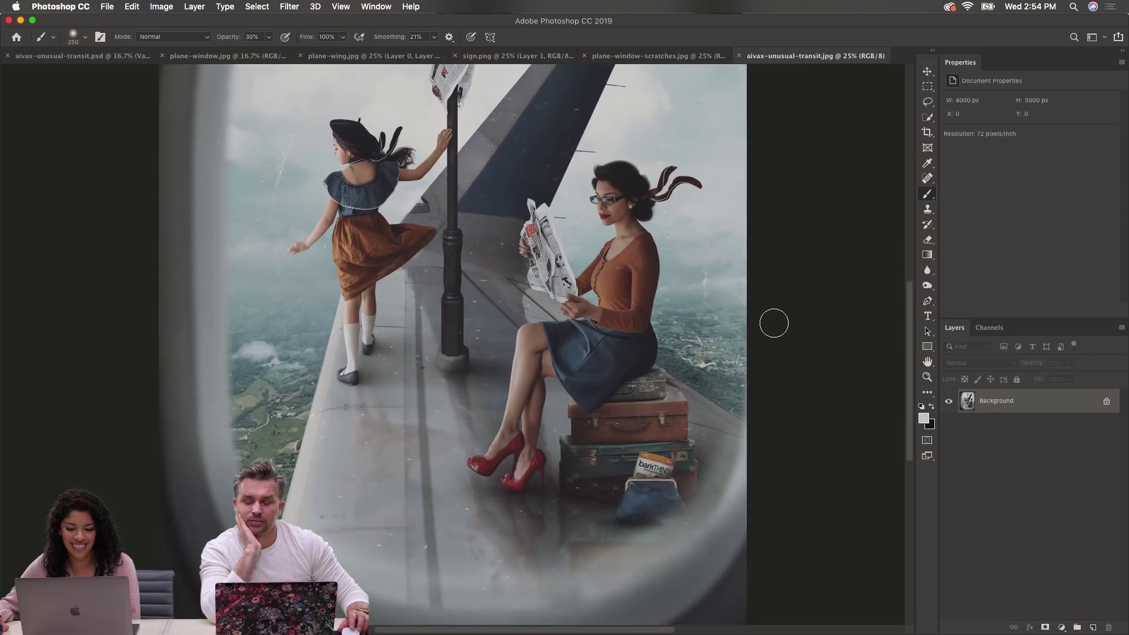
pyautogui.scroll(-2, 774, 323)
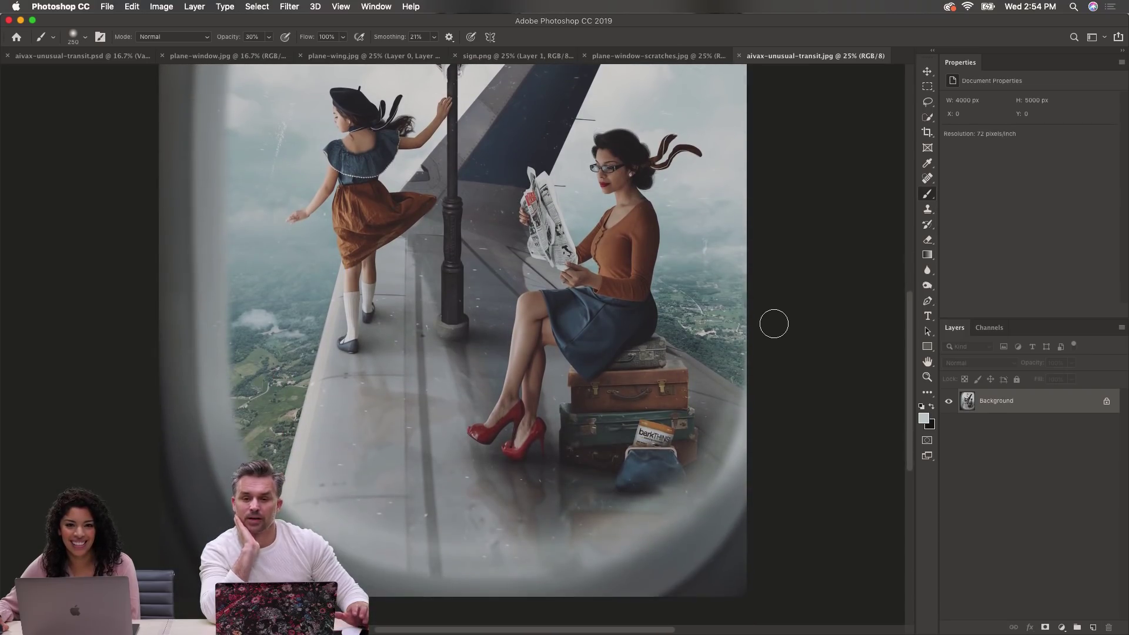
pyautogui.scroll(-1, 774, 324)
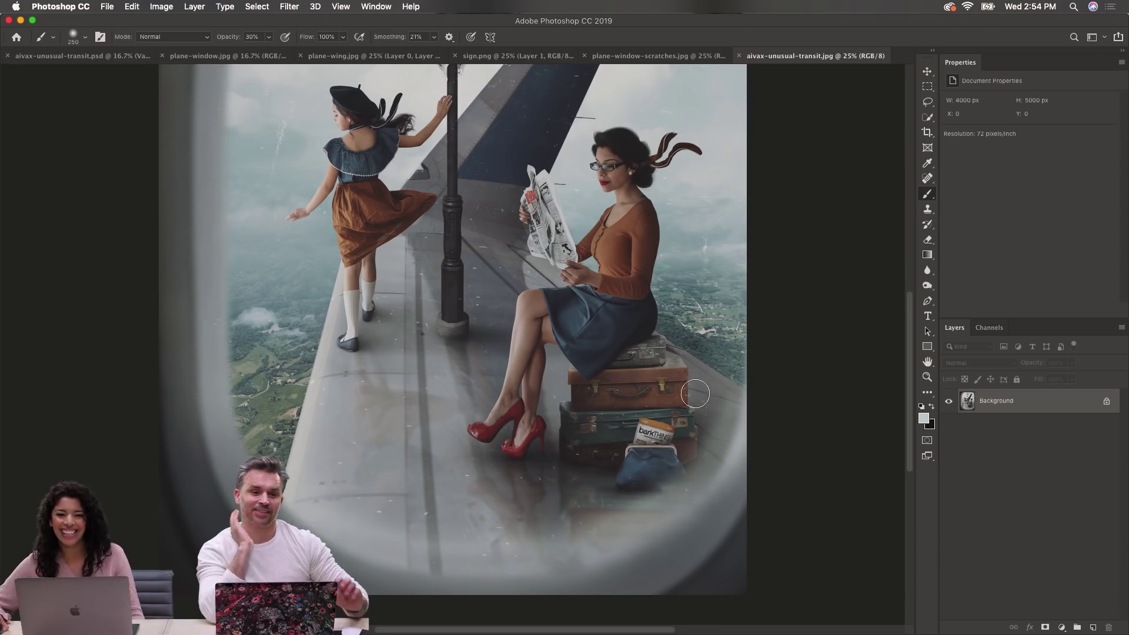
pyautogui.scroll(-1, 690, 399)
pyautogui.scroll(-2, 690, 399)
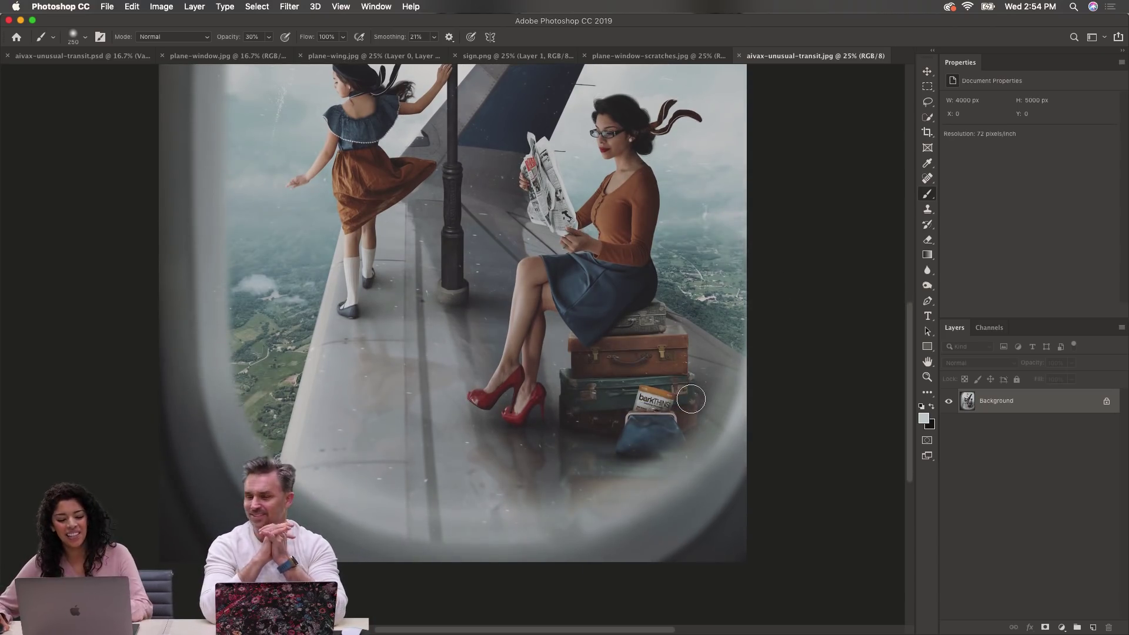
pyautogui.keyDown('super'); pyautogui.click(599, 439); pyautogui.keyUp('super')
pyautogui.scroll(-1, 612, 445)
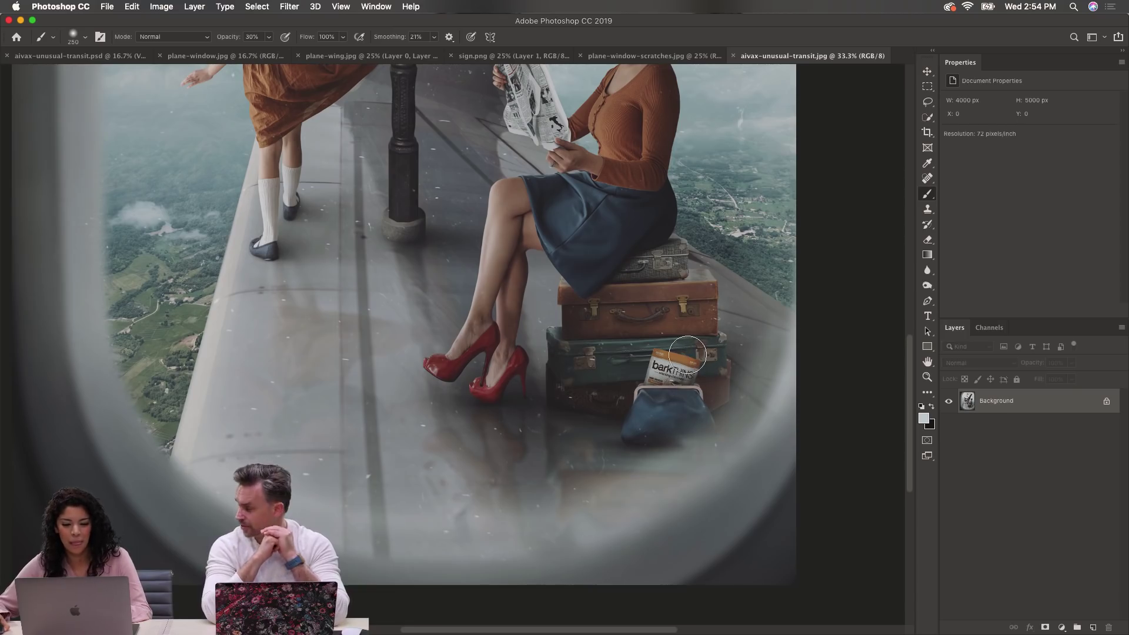
# Step: Inspect the girl, the signpost, the plane wing and the seated woman with her newspaper in the finished image
pyautogui.scroll(3, 694, 357)
pyautogui.scroll(5, 688, 359)
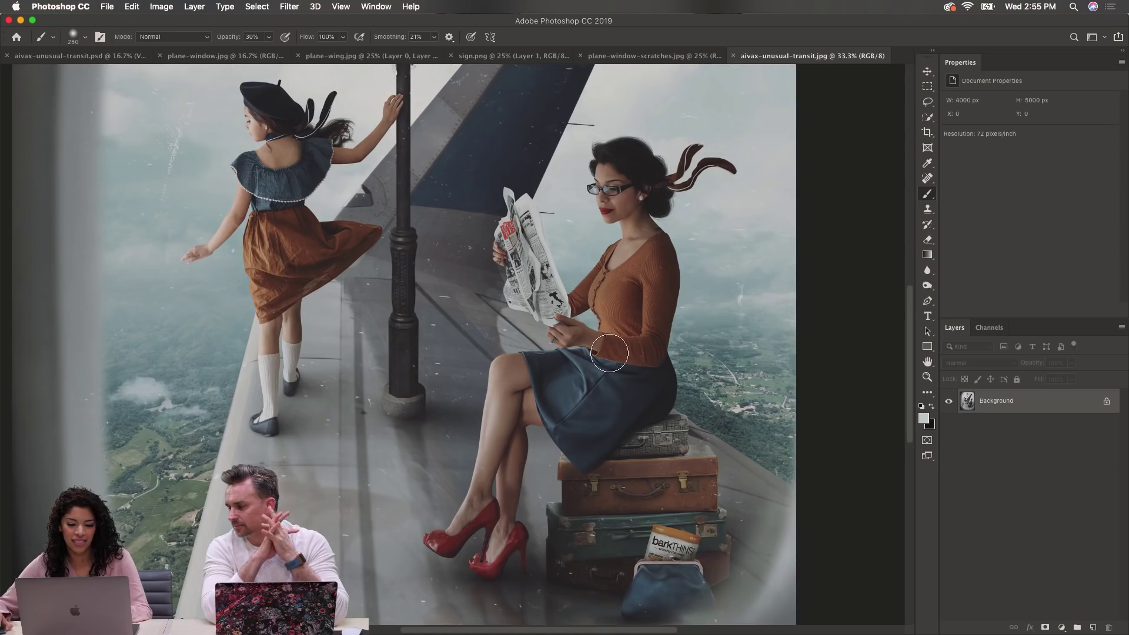
pyautogui.scroll(3, 609, 353)
pyautogui.scroll(7, 419, 368)
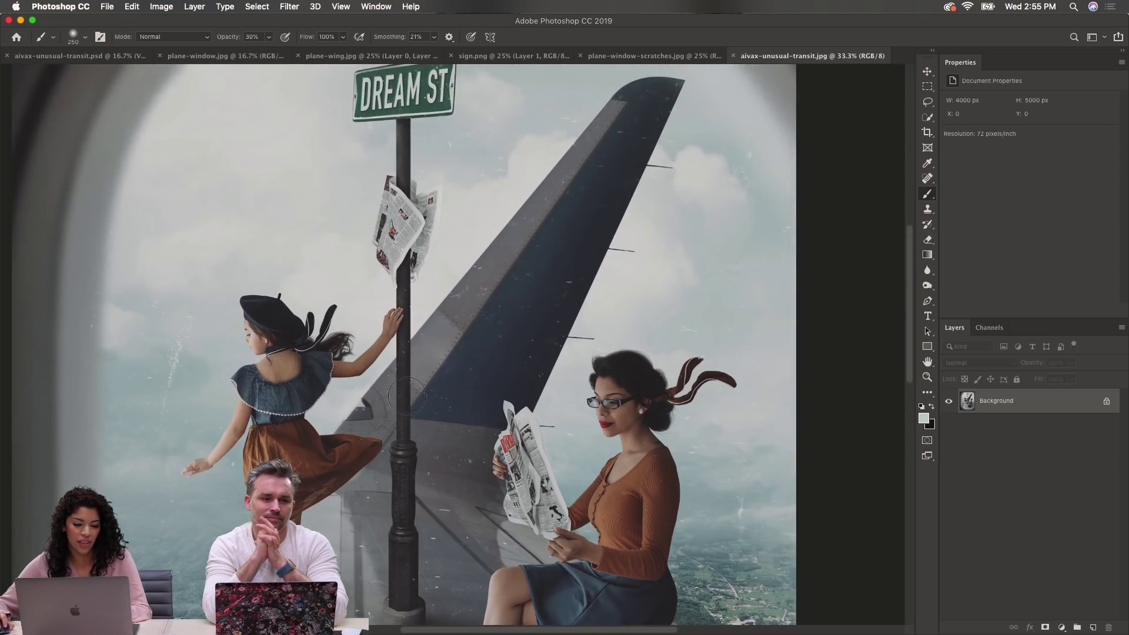
pyautogui.scroll(4, 401, 353)
pyautogui.scroll(-20, 401, 385)
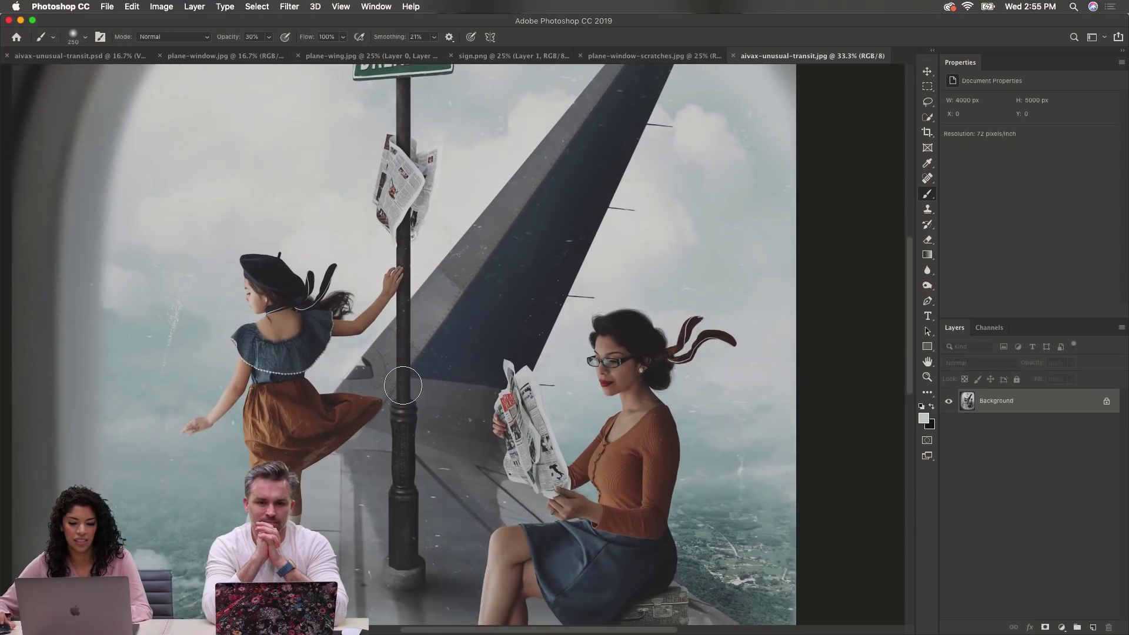
pyautogui.scroll(-4, 402, 385)
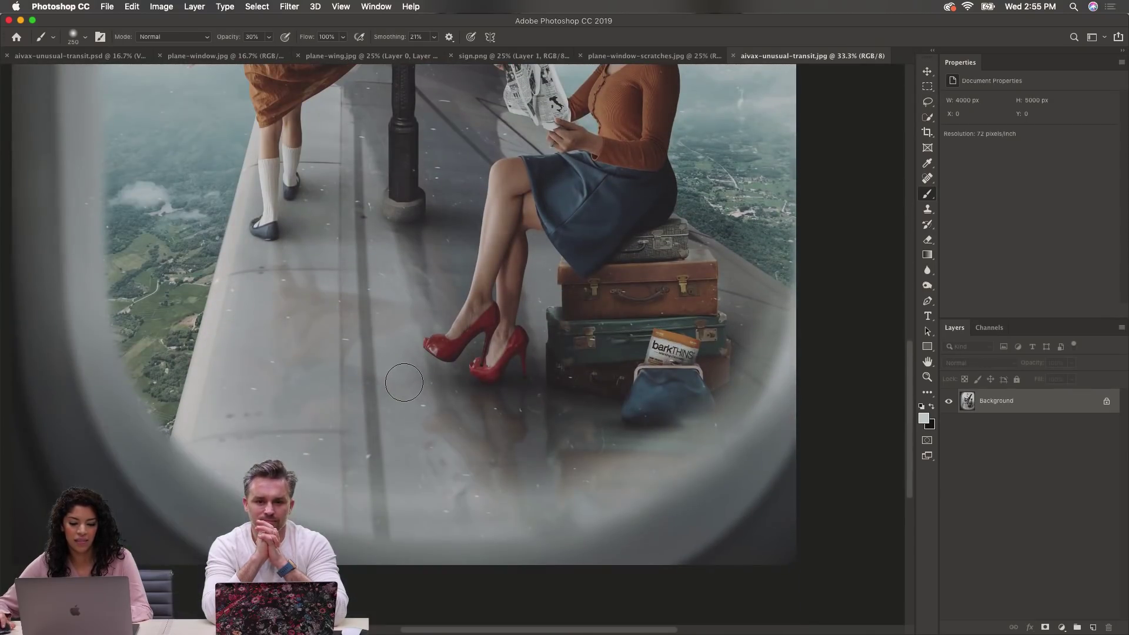
pyautogui.scroll(12, 404, 383)
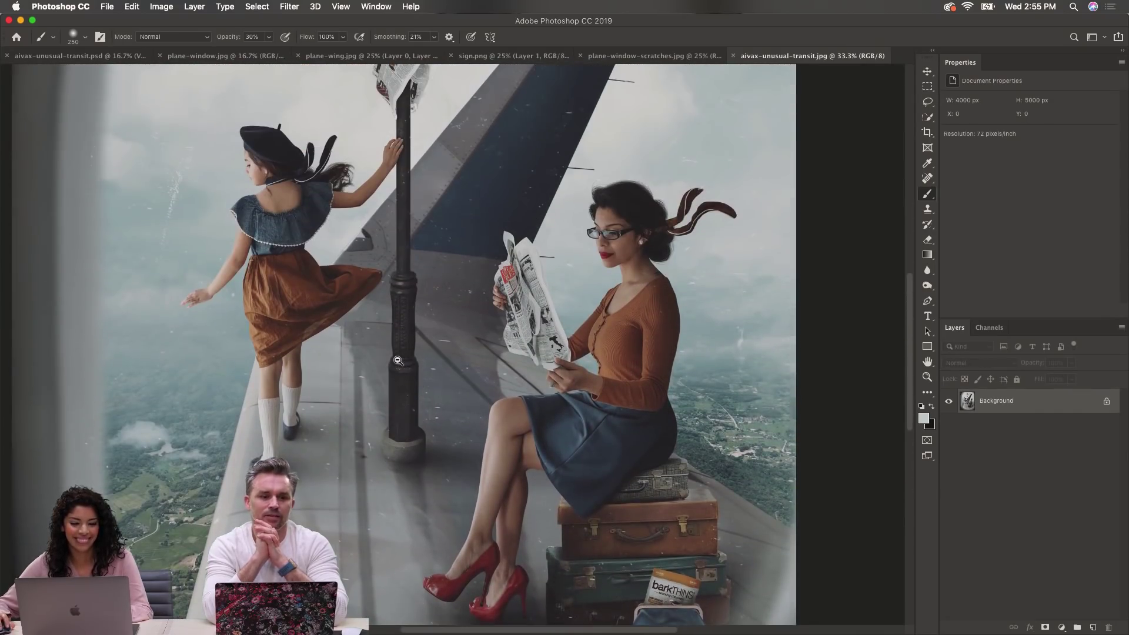
pyautogui.keyDown('alt'); pyautogui.keyDown('super'); pyautogui.click(398, 360); pyautogui.keyUp('super'); pyautogui.keyUp('alt')
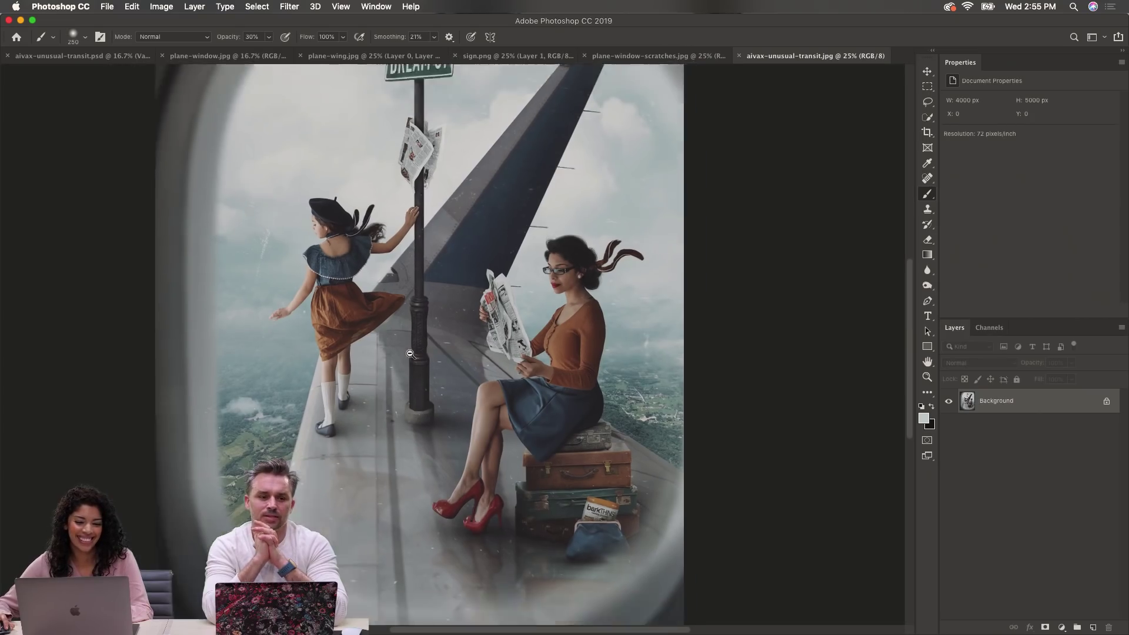